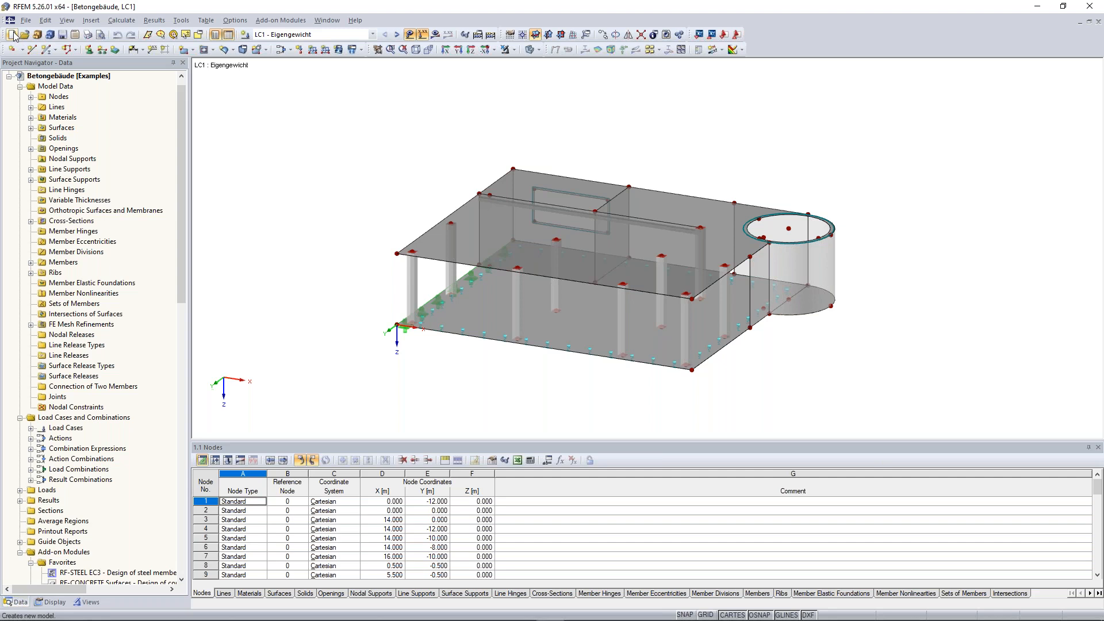
# Start a new model named Timber Truss Girder in the Downloads project
pyautogui.click(12, 34)
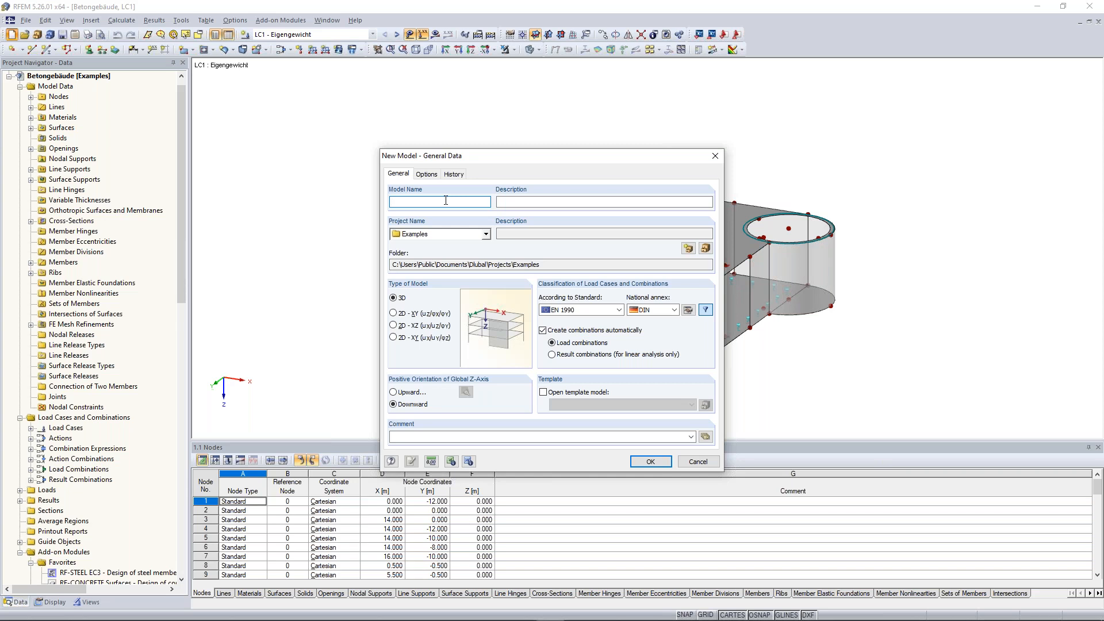
pyautogui.write('Timber t')
pyautogui.press('BackSpace')
pyautogui.write('Truss Girder')
pyautogui.click(487, 234)
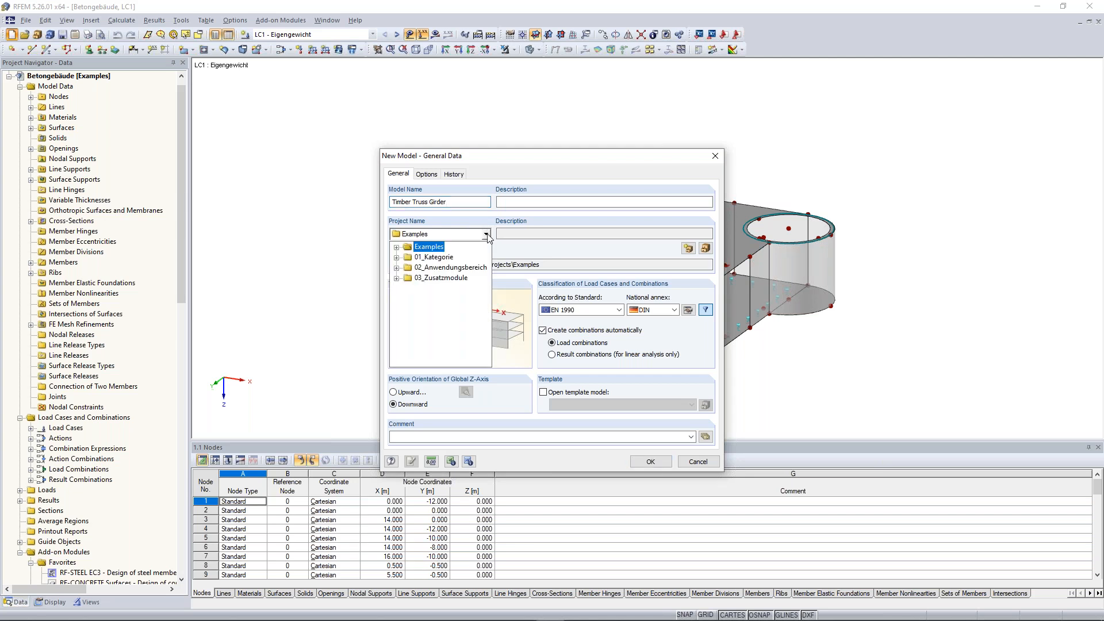
pyautogui.click(396, 246)
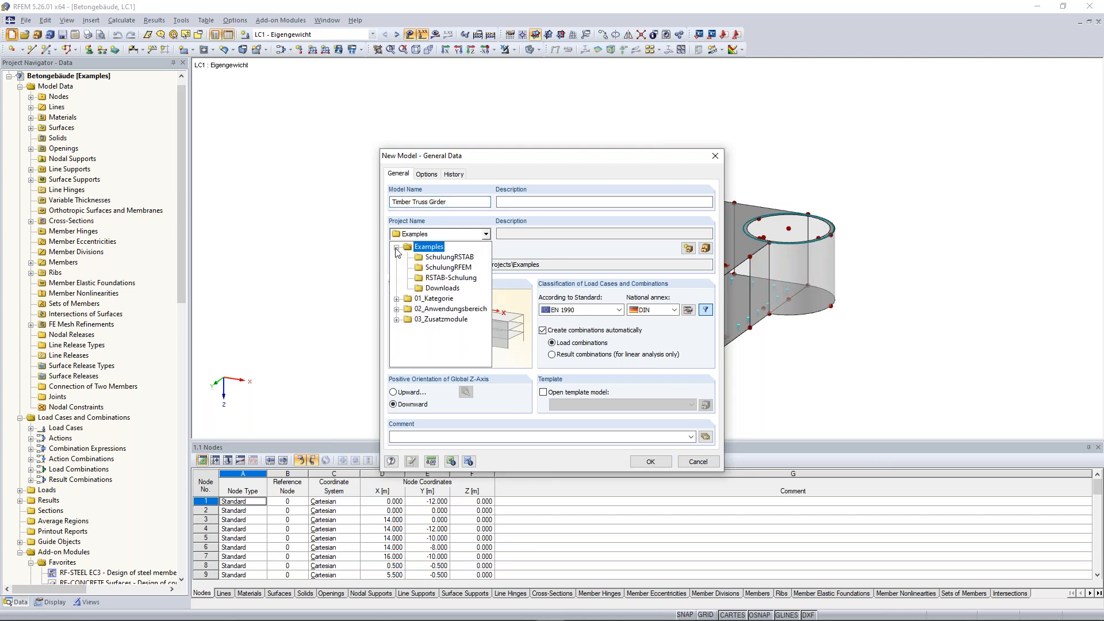
pyautogui.click(446, 290)
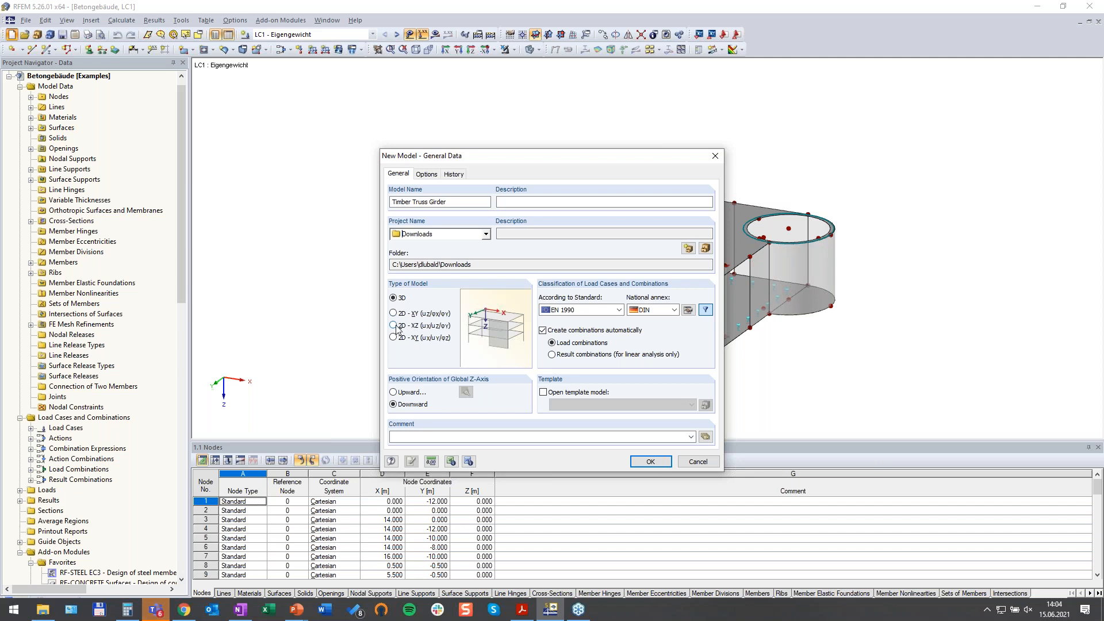
# Set the model type to 2D - XZ and the EN 1990 national annex to CEN
pyautogui.click(397, 327)
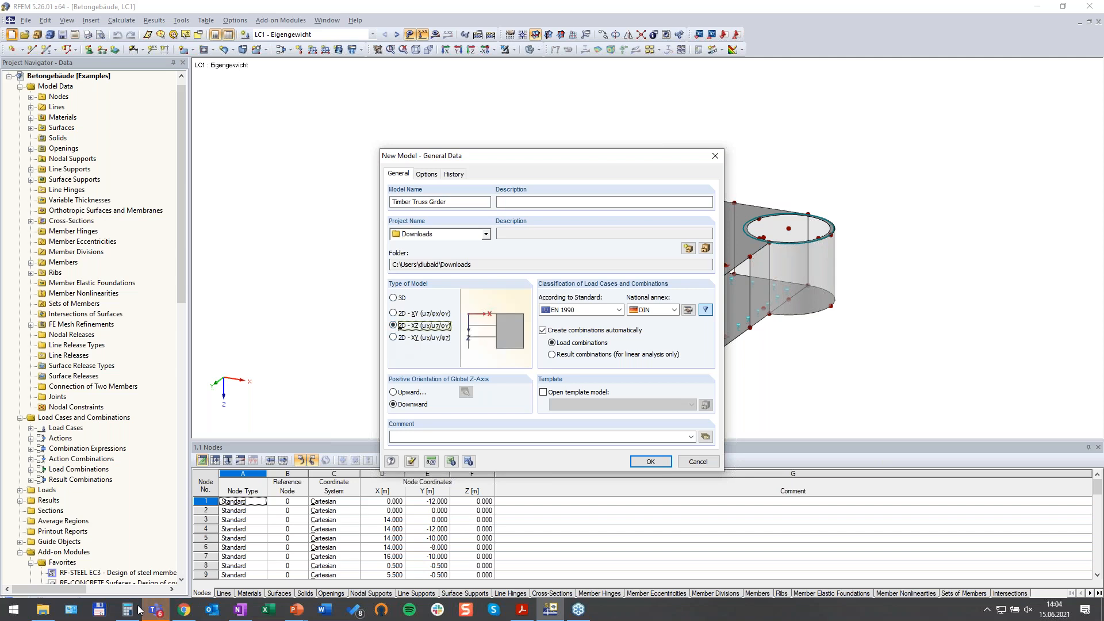
pyautogui.click(426, 328)
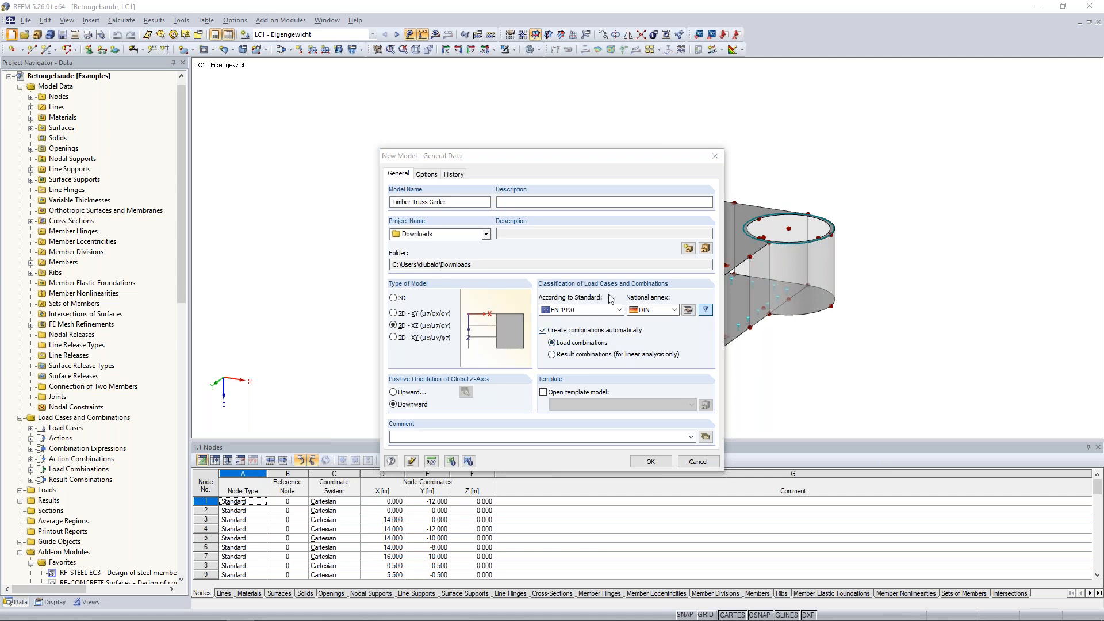
pyautogui.click(678, 312)
pyautogui.scroll(3, 677, 322)
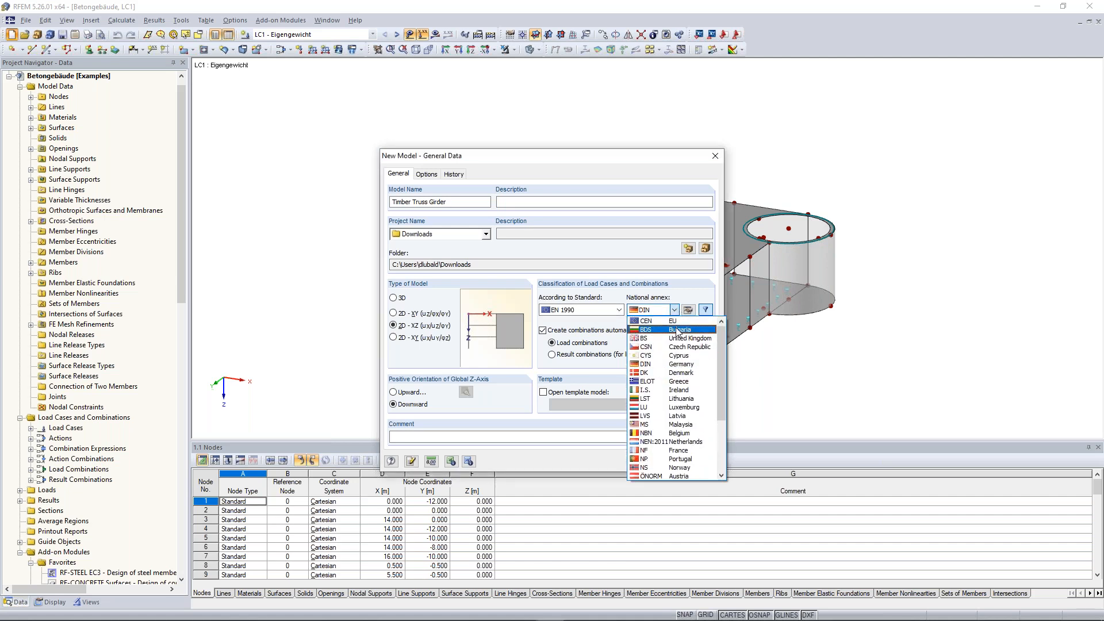
pyautogui.click(676, 326)
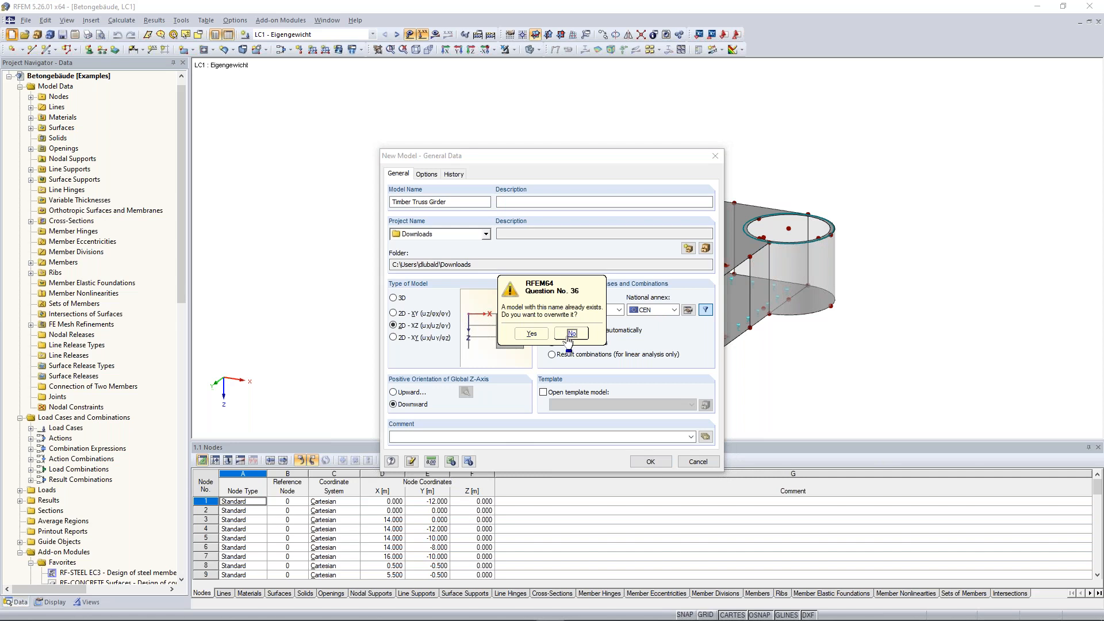
# Decline overwriting the existing models, rename the new one Timber Truss Girder 3 and create it
pyautogui.click(567, 344)
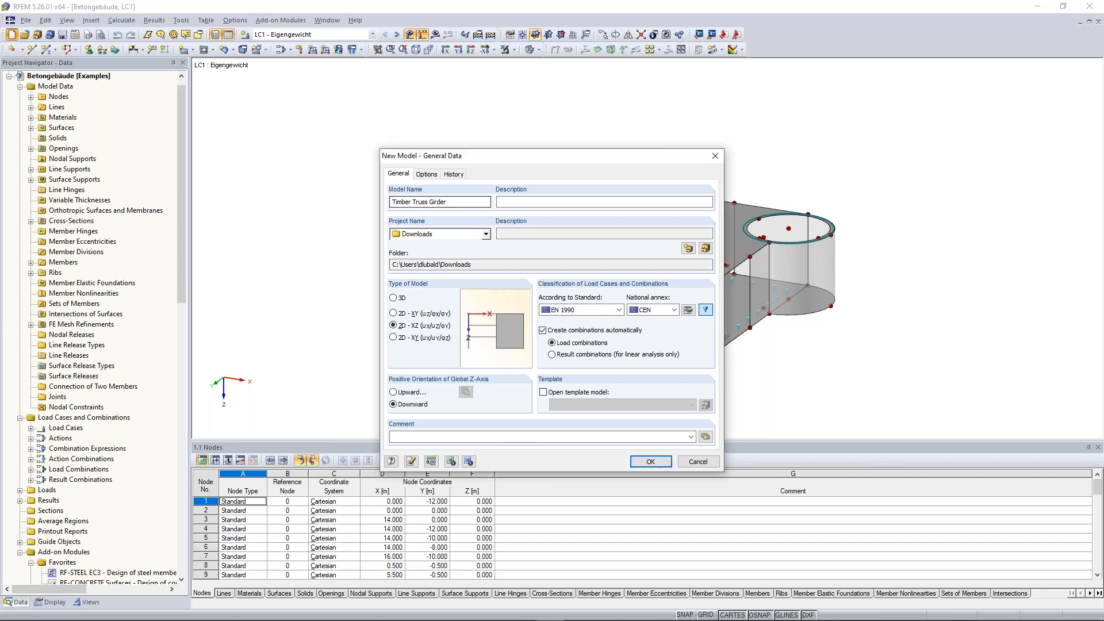
pyautogui.write('2')
pyautogui.click(650, 462)
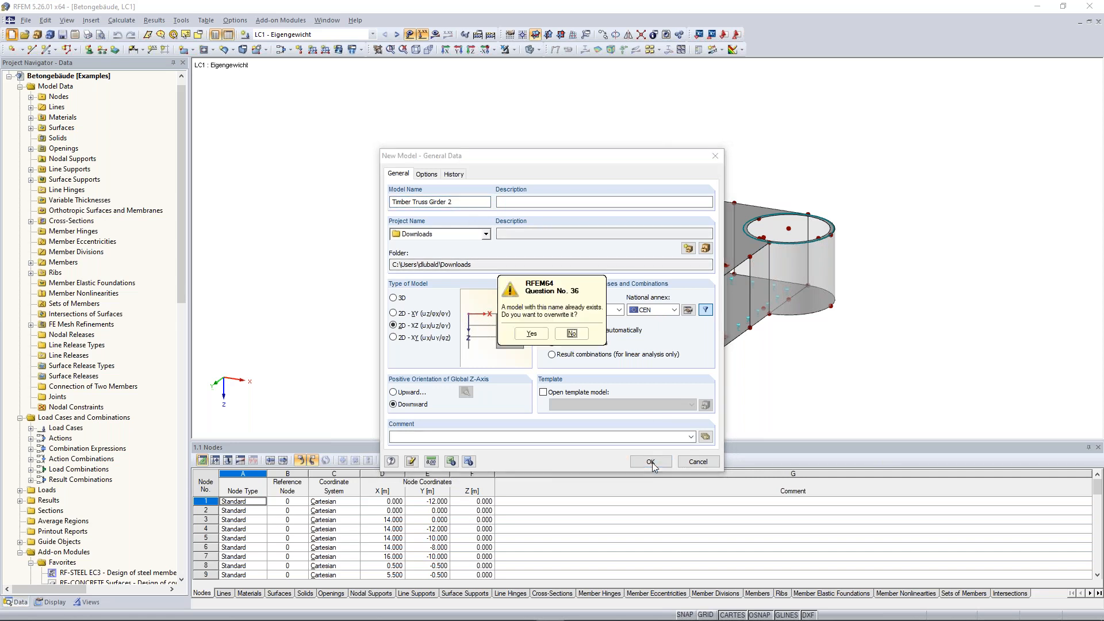
pyautogui.click(572, 334)
pyautogui.doubleClick(461, 201)
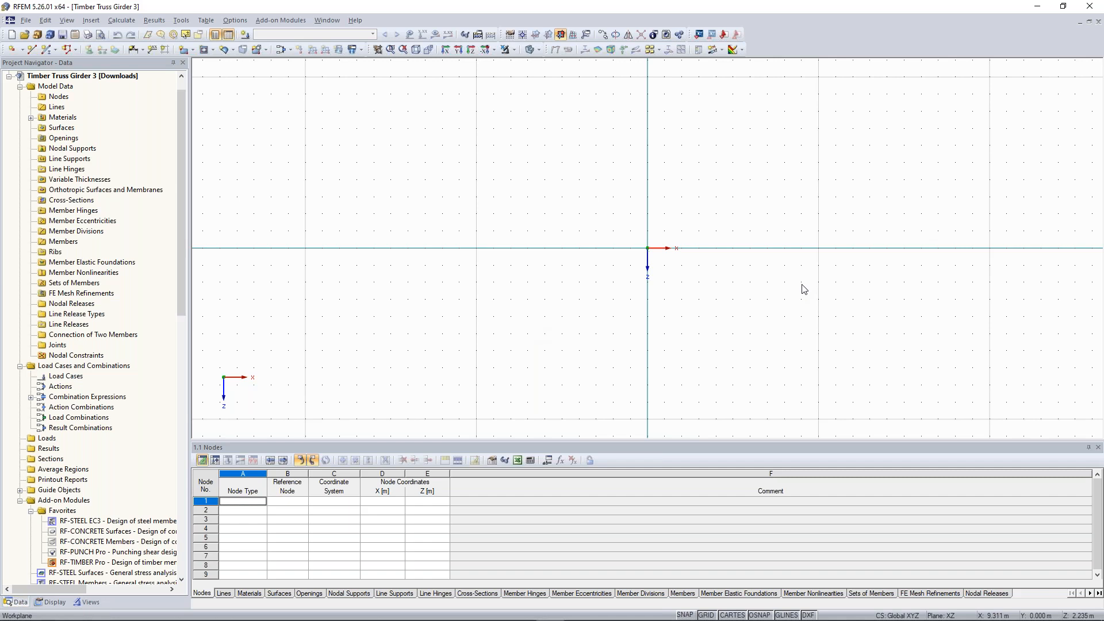
# Start generating a 2D truss and set its number of bays to 10
pyautogui.moveTo(742, 275); pyautogui.dragTo(599, 278, button='middle')
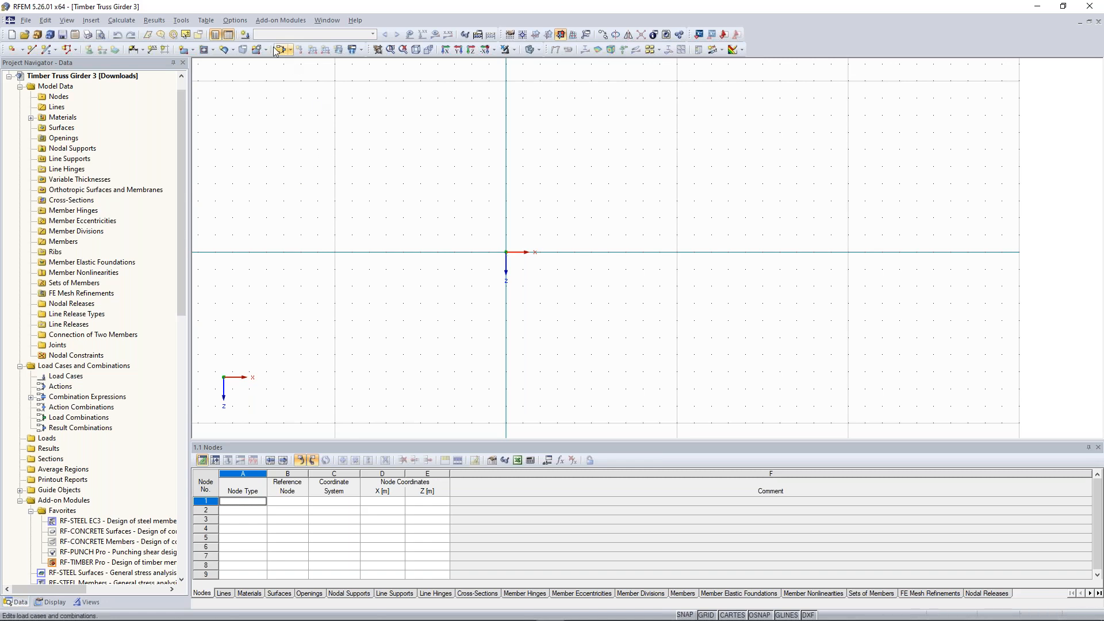
pyautogui.click(183, 24)
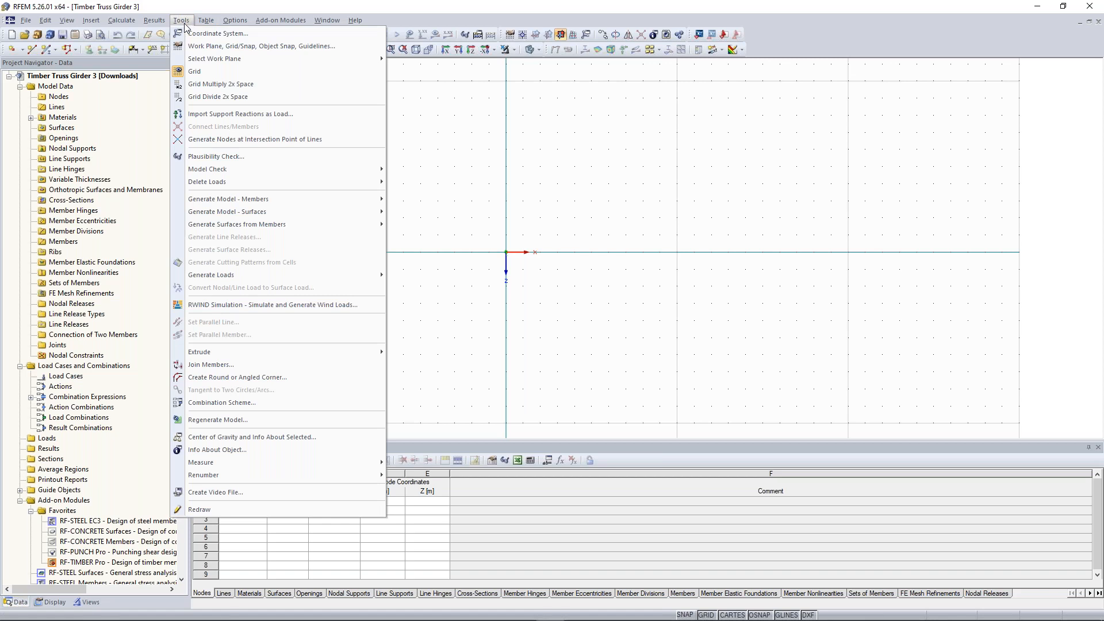
pyautogui.moveTo(237, 202)
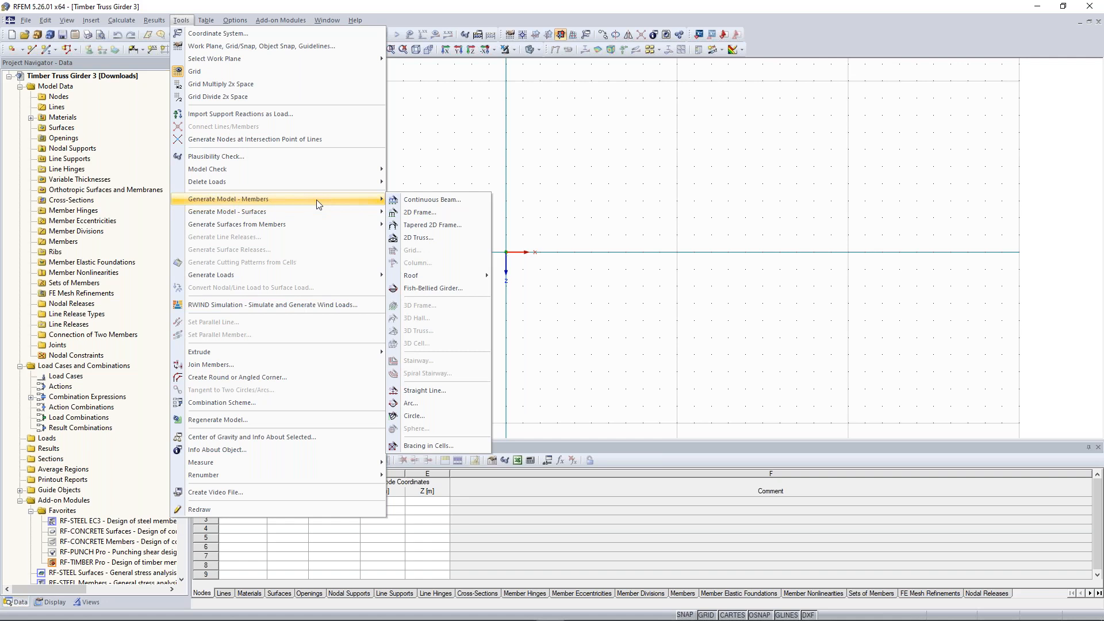
pyautogui.click(429, 237)
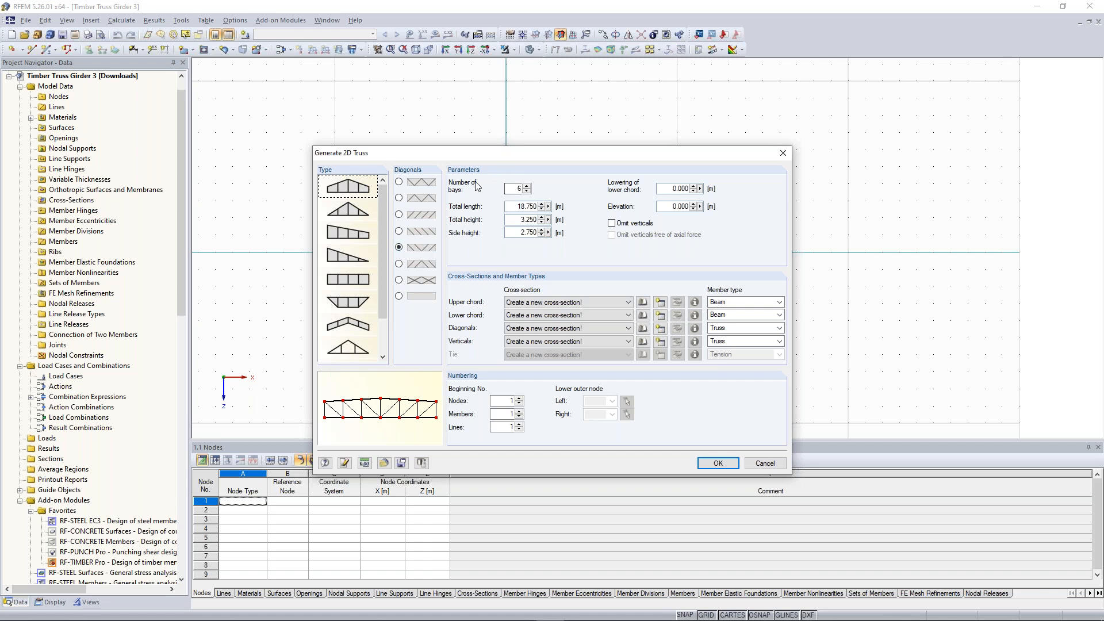
pyautogui.doubleClick(522, 190)
pyautogui.click(528, 208)
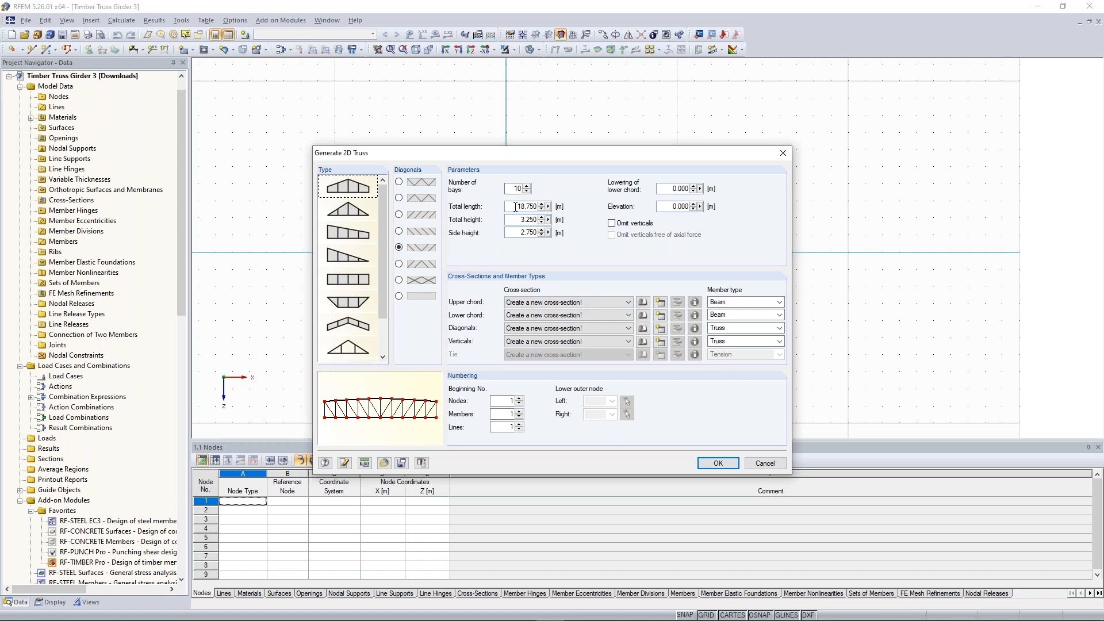
# Set the truss's total length to 60 m, total height to 5.753 m and side height to 2.6 m
pyautogui.moveTo(516, 207); pyautogui.dragTo(542, 211)
pyautogui.write('60')
pyautogui.moveTo(517, 219); pyautogui.dragTo(545, 218)
pyautogui.write('5,753')
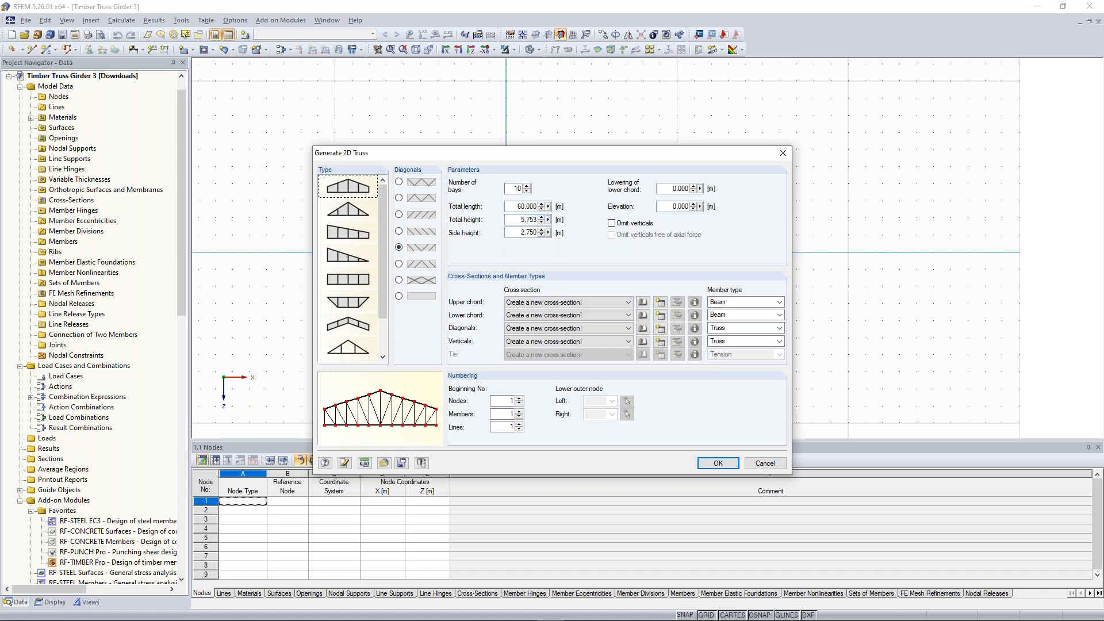
pyautogui.moveTo(520, 233); pyautogui.dragTo(559, 234)
pyautogui.write('2,8')
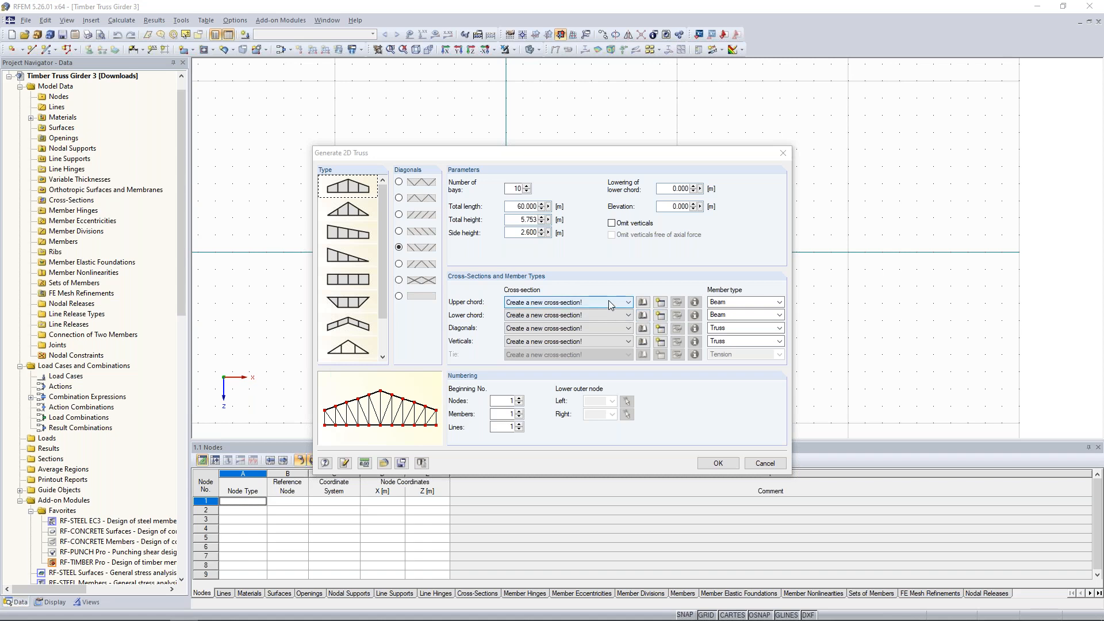
# Create a rectangular timber cross-section for the upper chord, 220 mm wide and 520 mm high
pyautogui.click(663, 303)
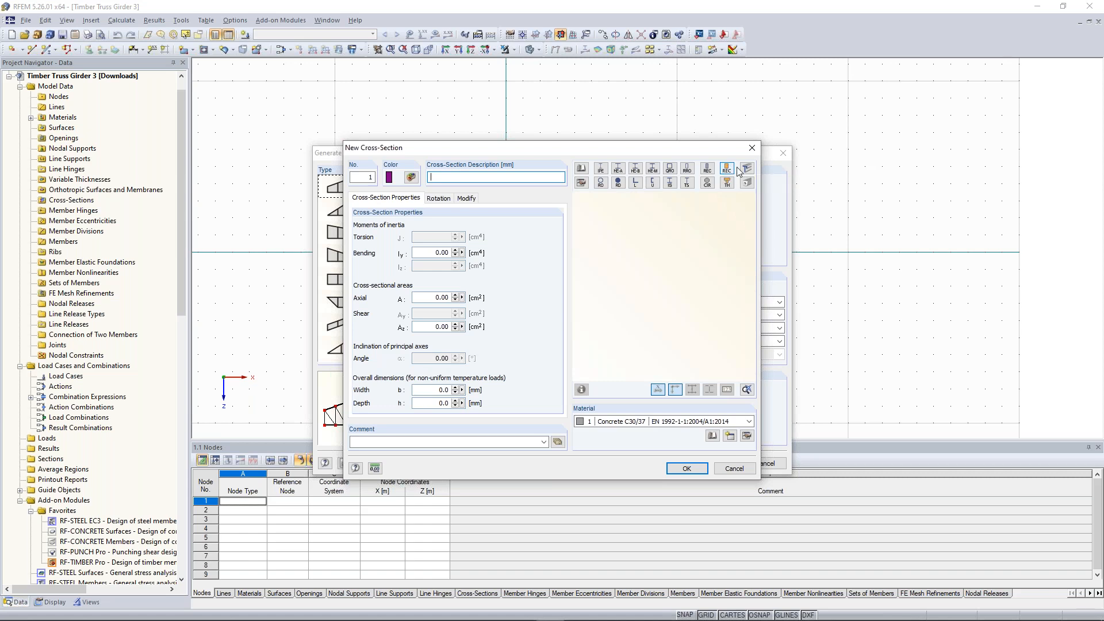
pyautogui.click(728, 169)
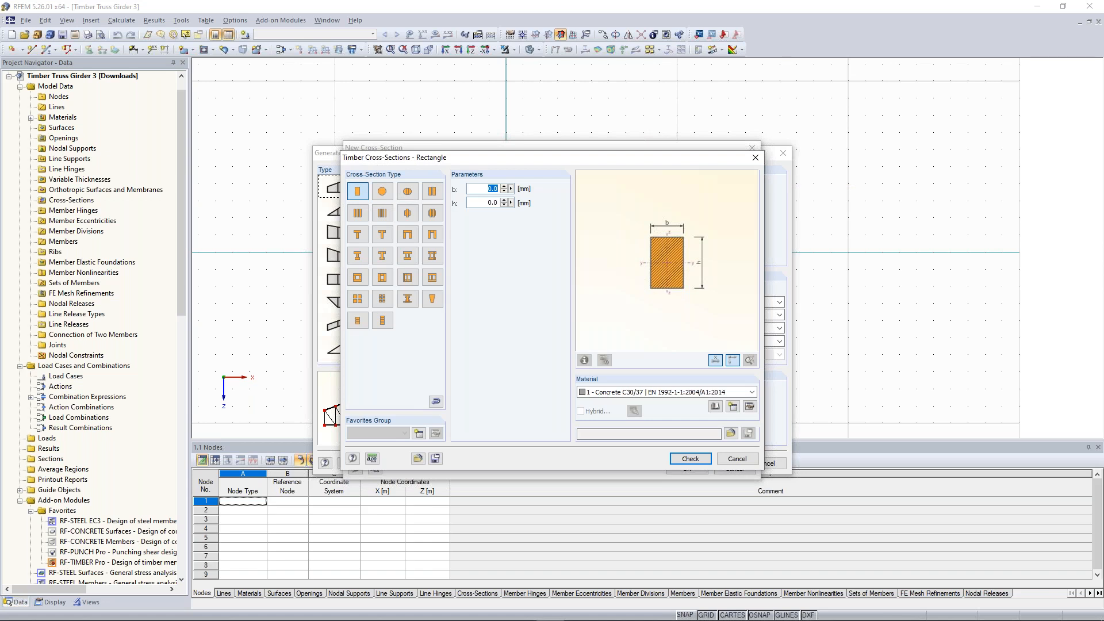
pyautogui.click(493, 188)
pyautogui.write('2')
pyautogui.press('Tab')
pyautogui.write('520')
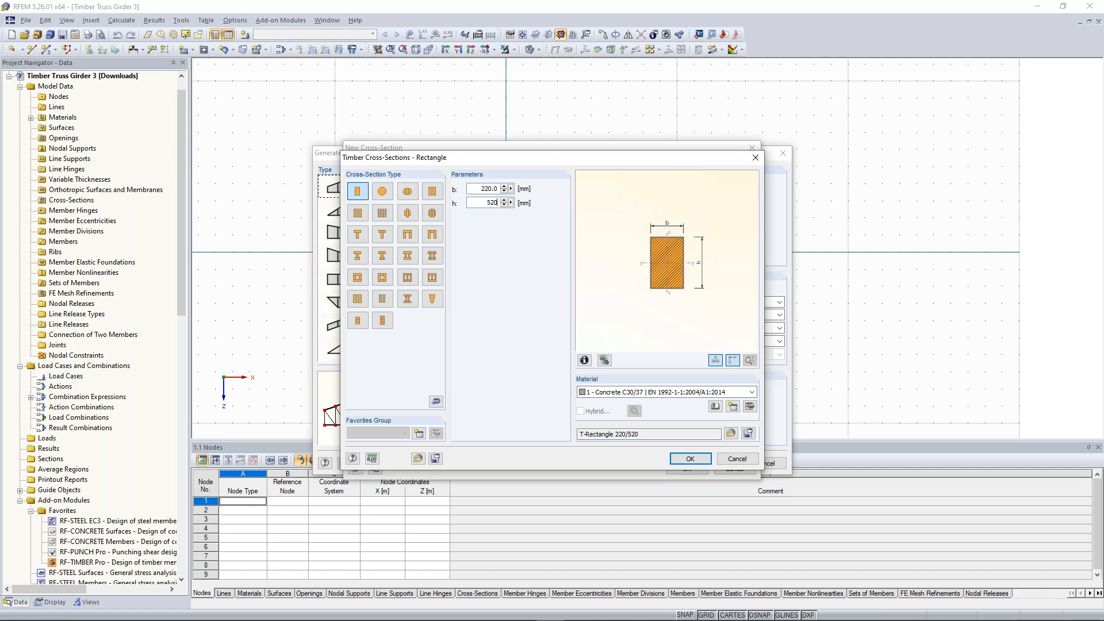
pyautogui.click(674, 395)
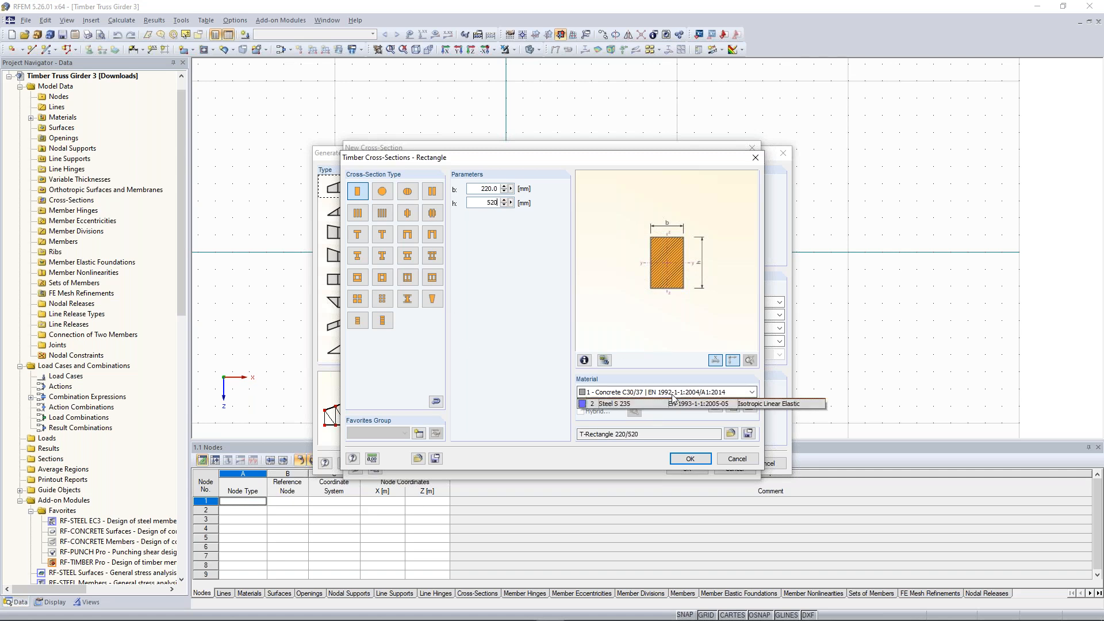
pyautogui.click(672, 397)
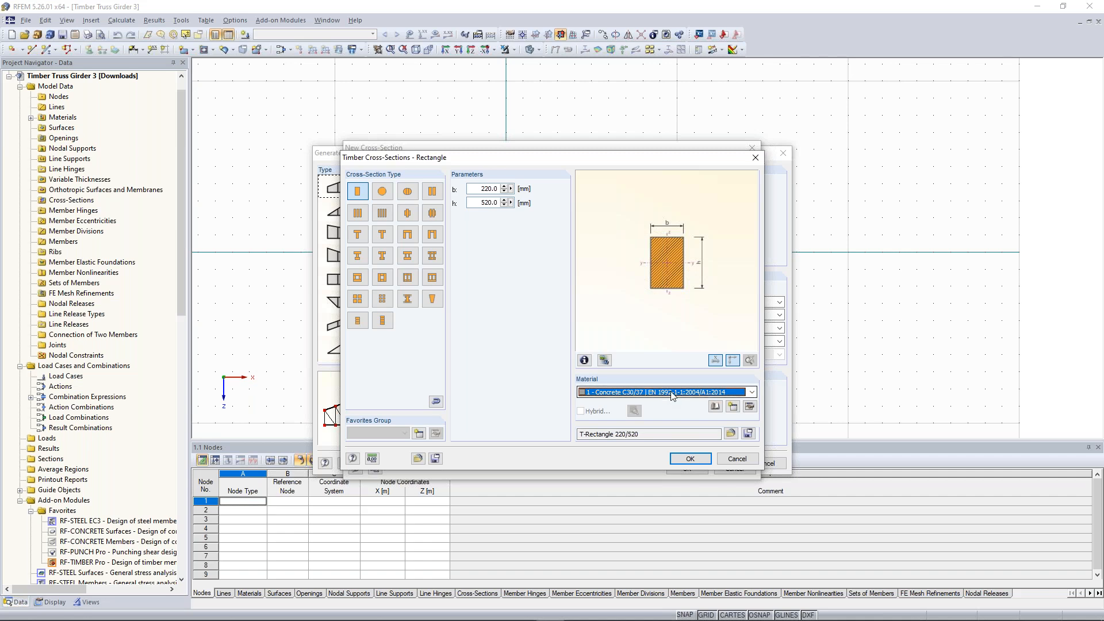
pyautogui.click(672, 394)
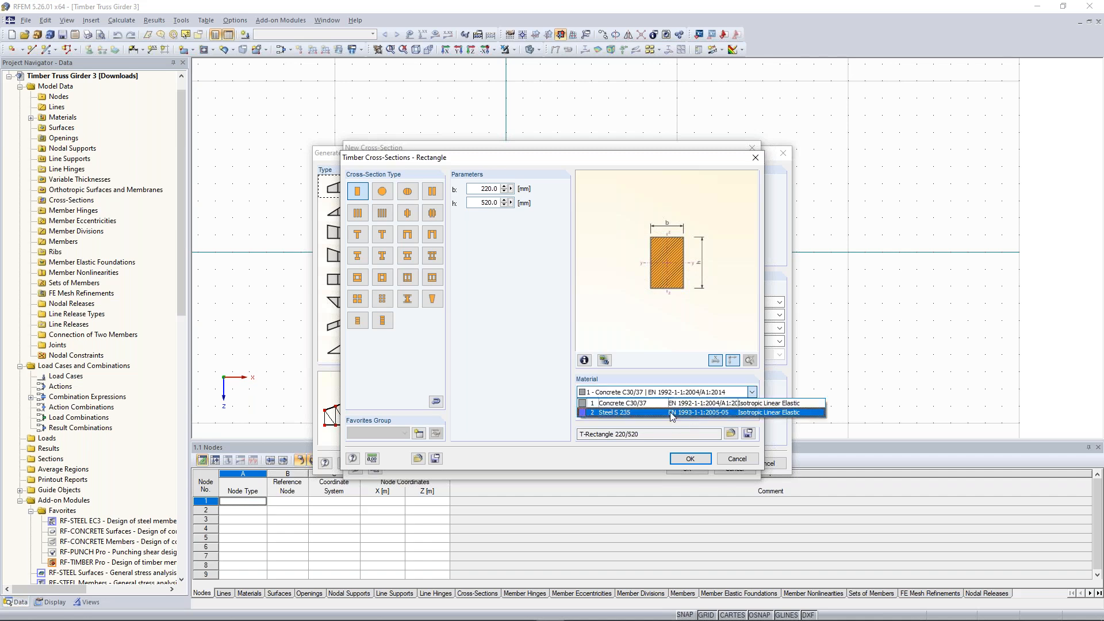
pyautogui.click(654, 393)
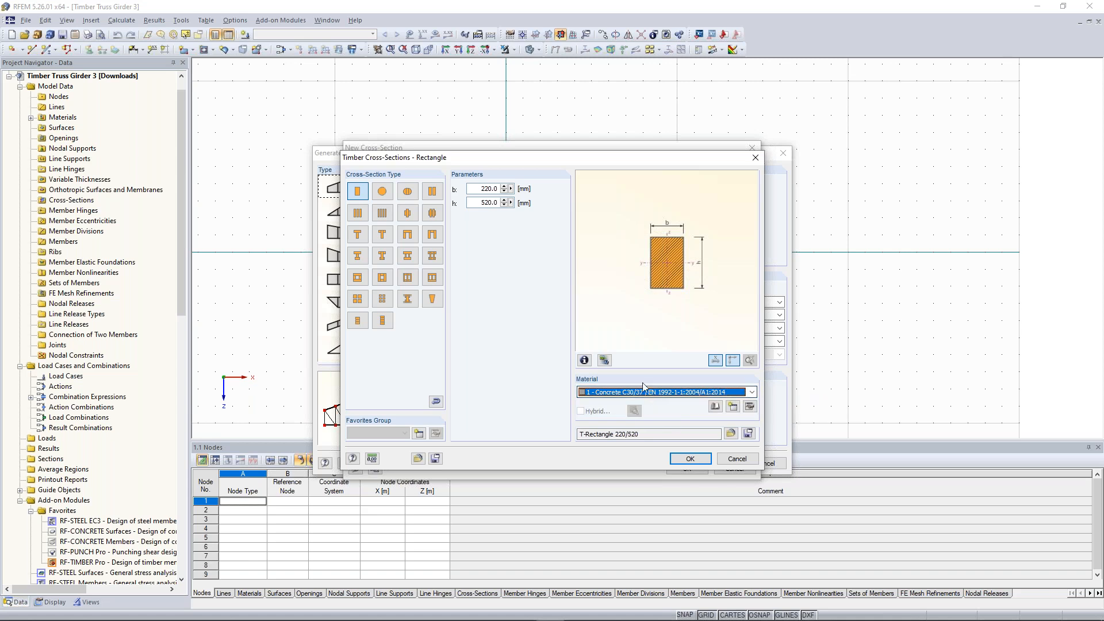
# Start a new material for the upper chord's section and filter the material library to timber, glulam and the EN standard group
pyautogui.click(738, 408)
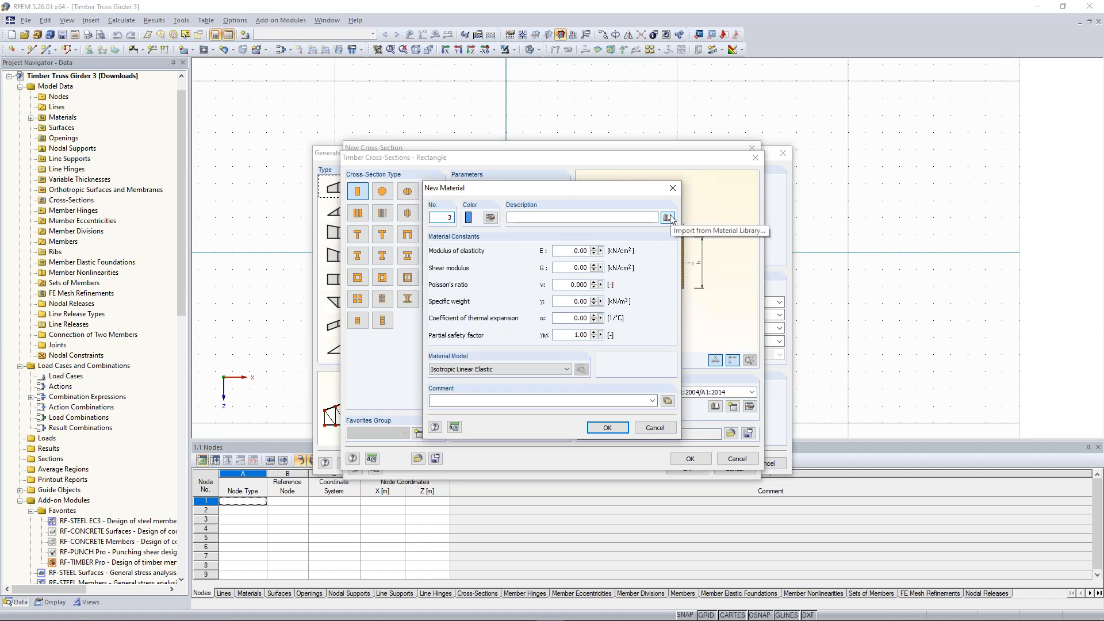
pyautogui.click(669, 218)
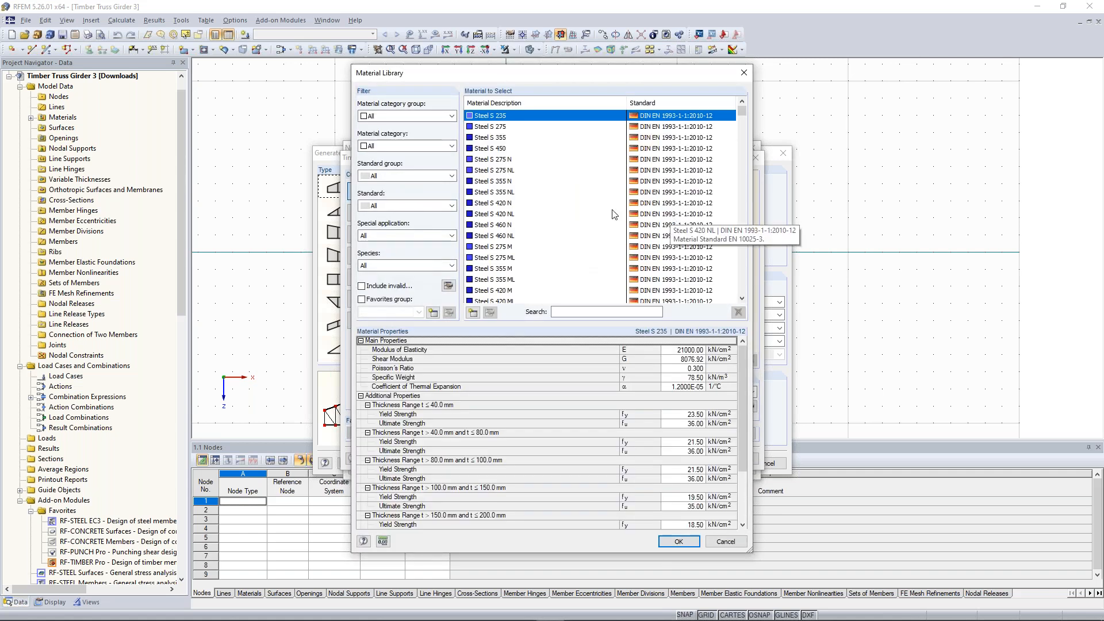
pyautogui.click(454, 116)
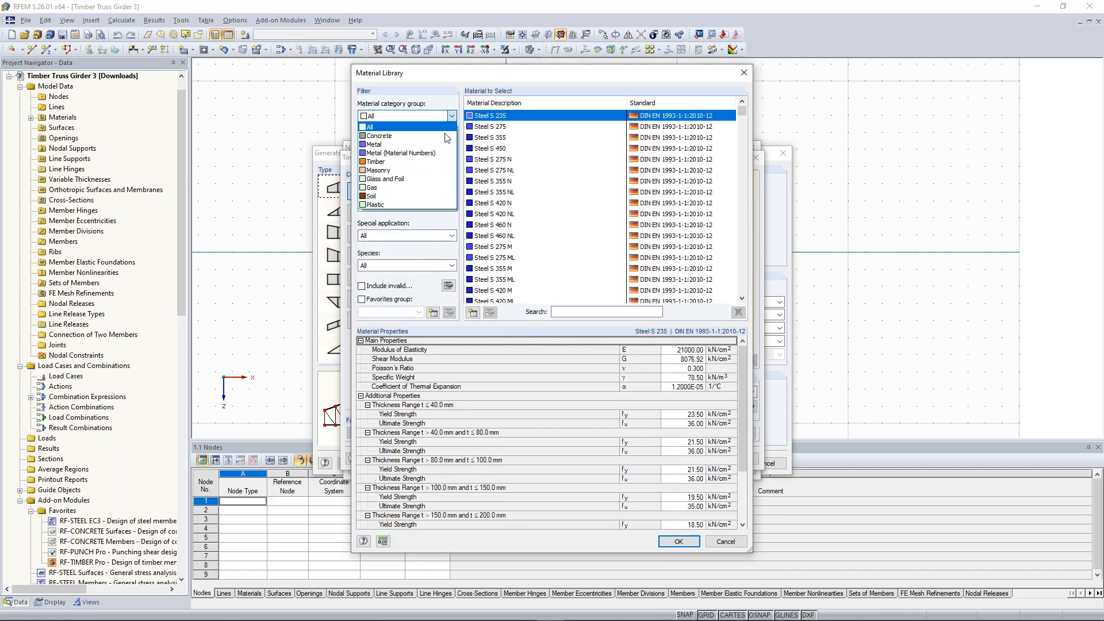
pyautogui.click(453, 161)
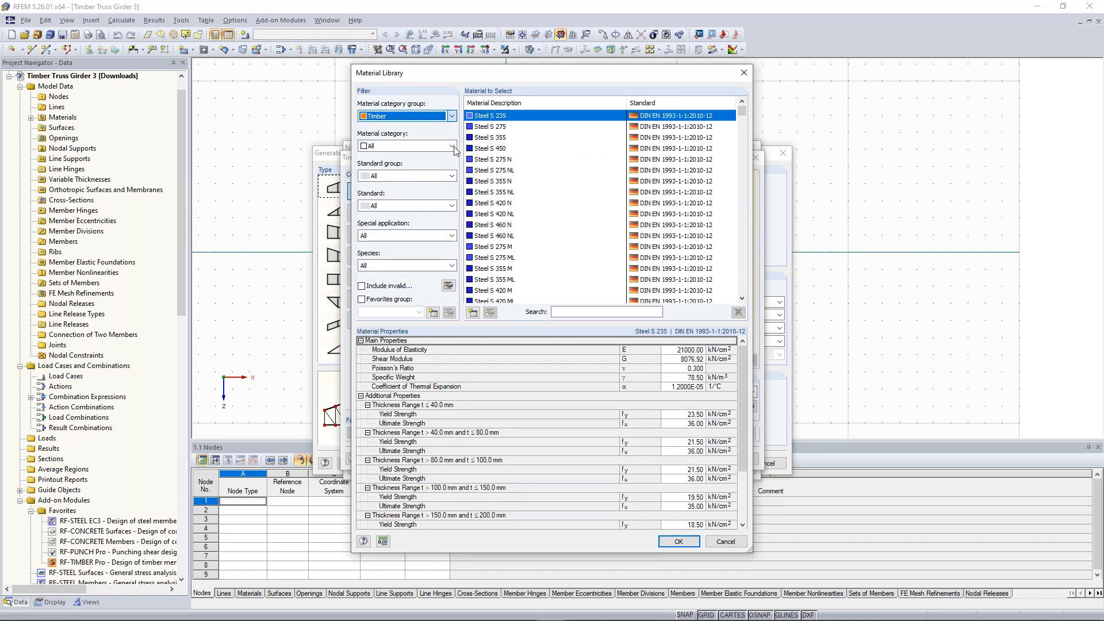
pyautogui.click(452, 146)
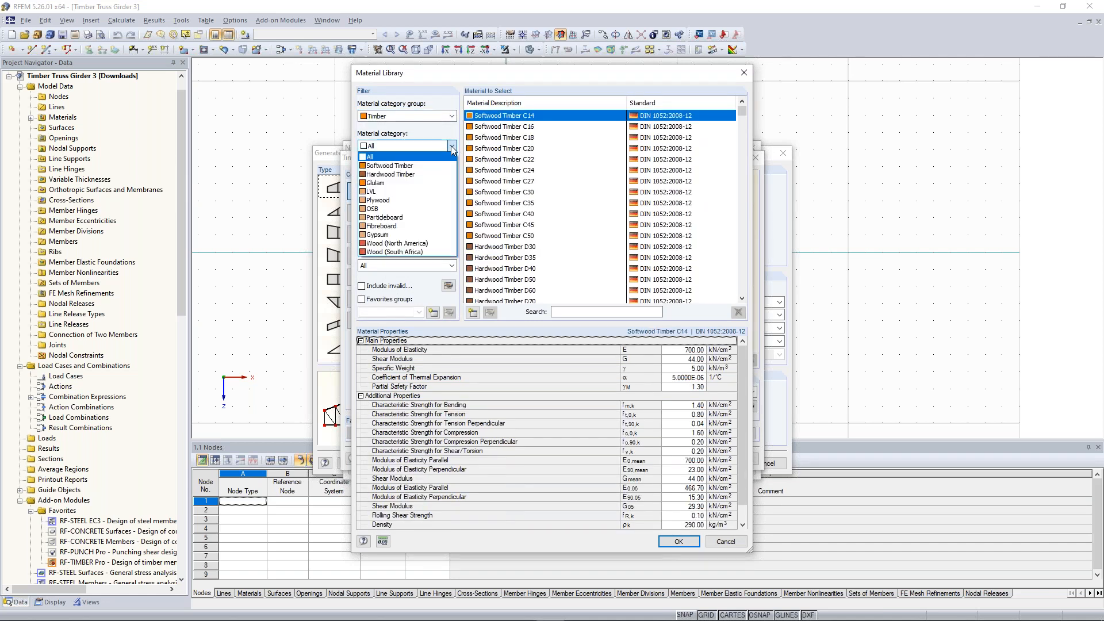
pyautogui.click(423, 183)
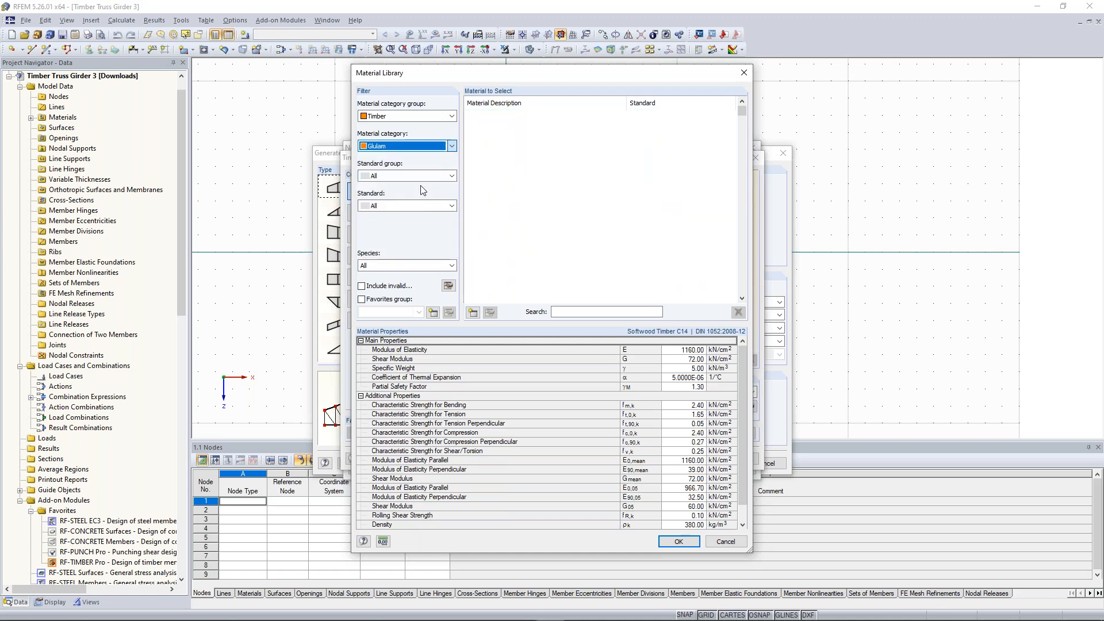
pyautogui.click(451, 176)
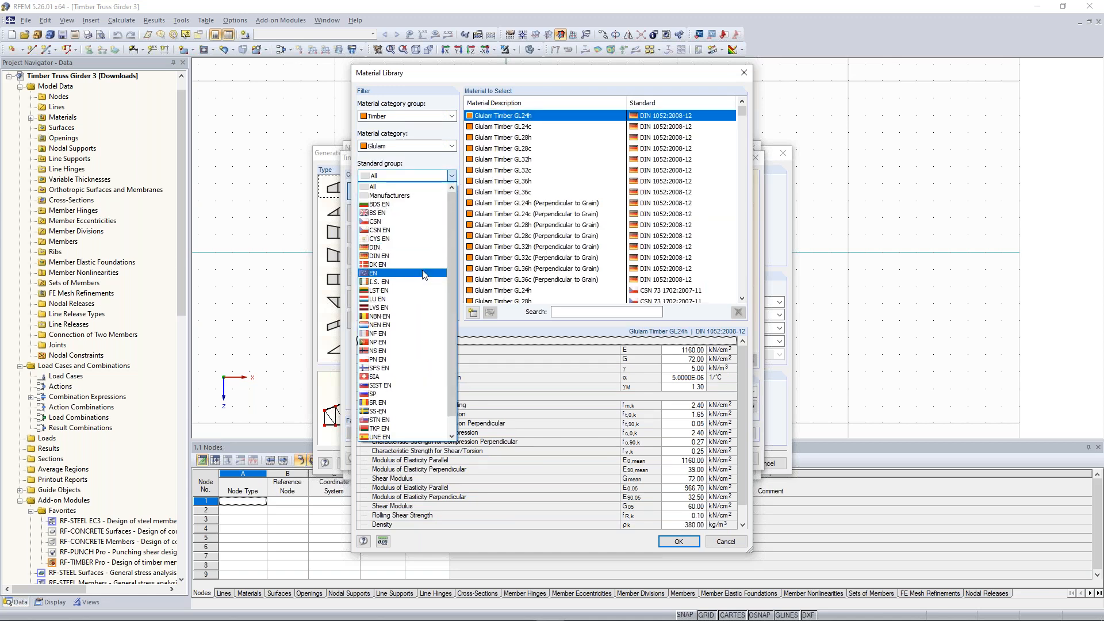
pyautogui.click(424, 274)
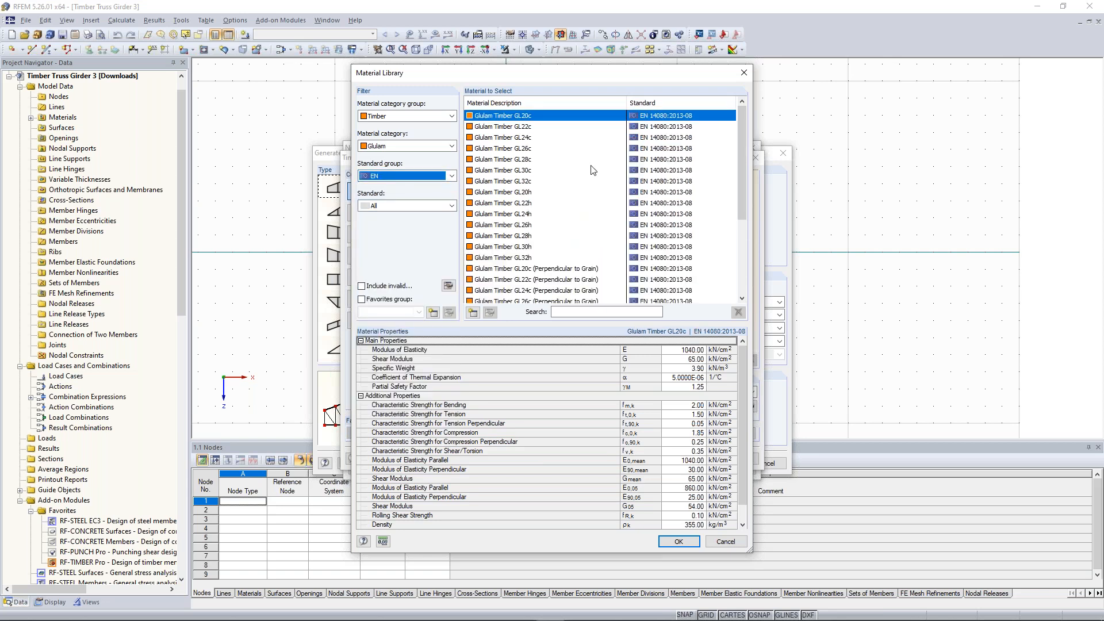
# Assign Glulam Timber GL28h to the upper chord's cross-section, accepting the Poisson's ratio warning
pyautogui.click(522, 237)
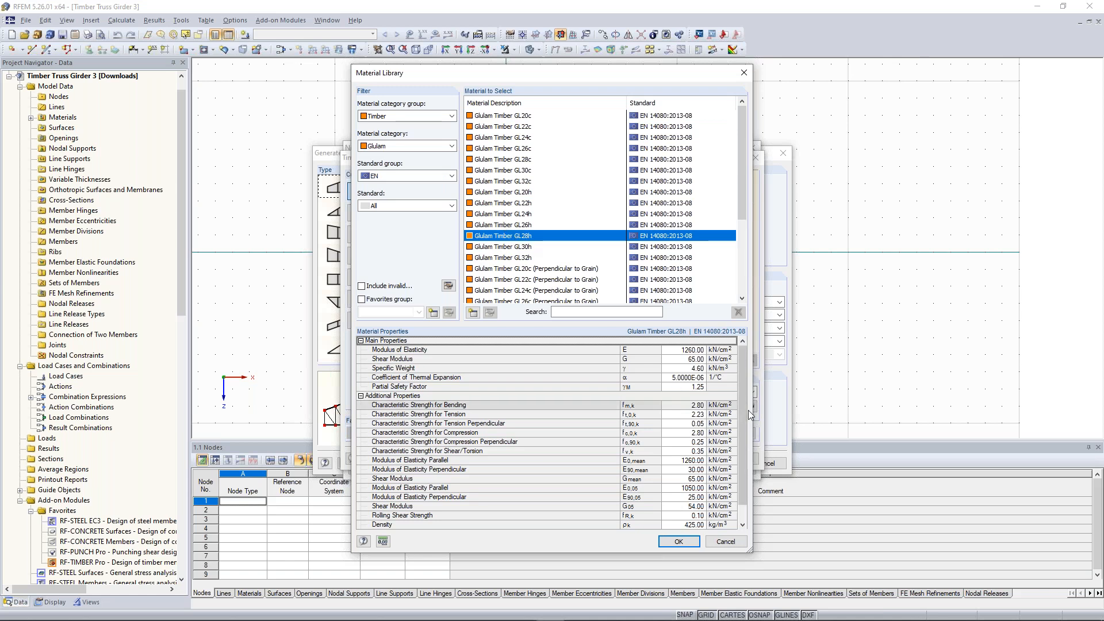
pyautogui.moveTo(743, 394); pyautogui.dragTo(725, 372)
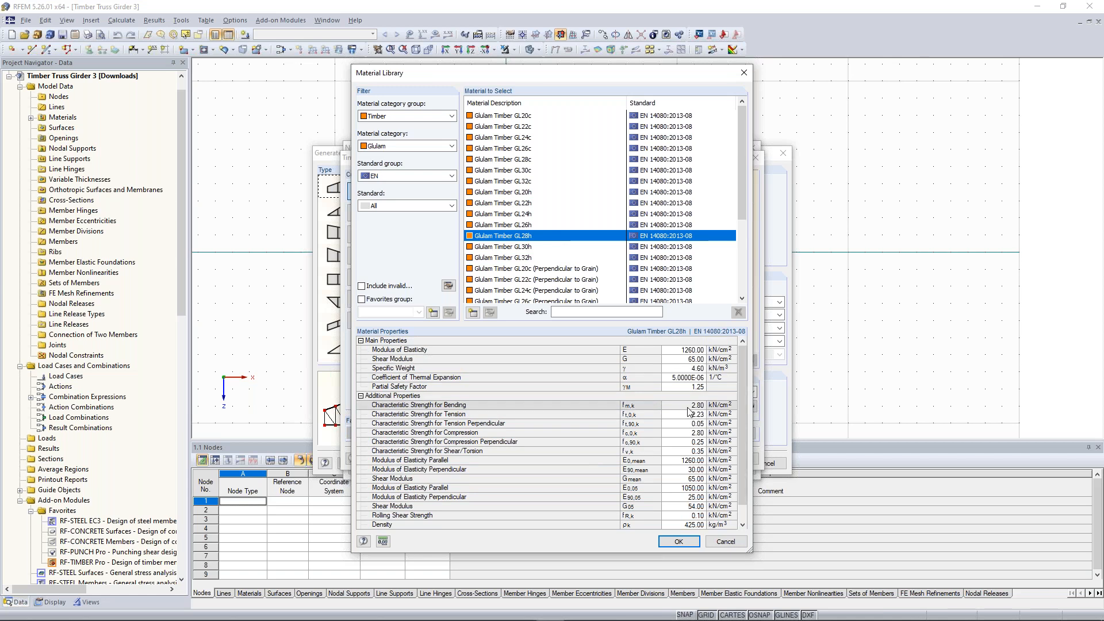
pyautogui.doubleClick(588, 237)
pyautogui.click(606, 428)
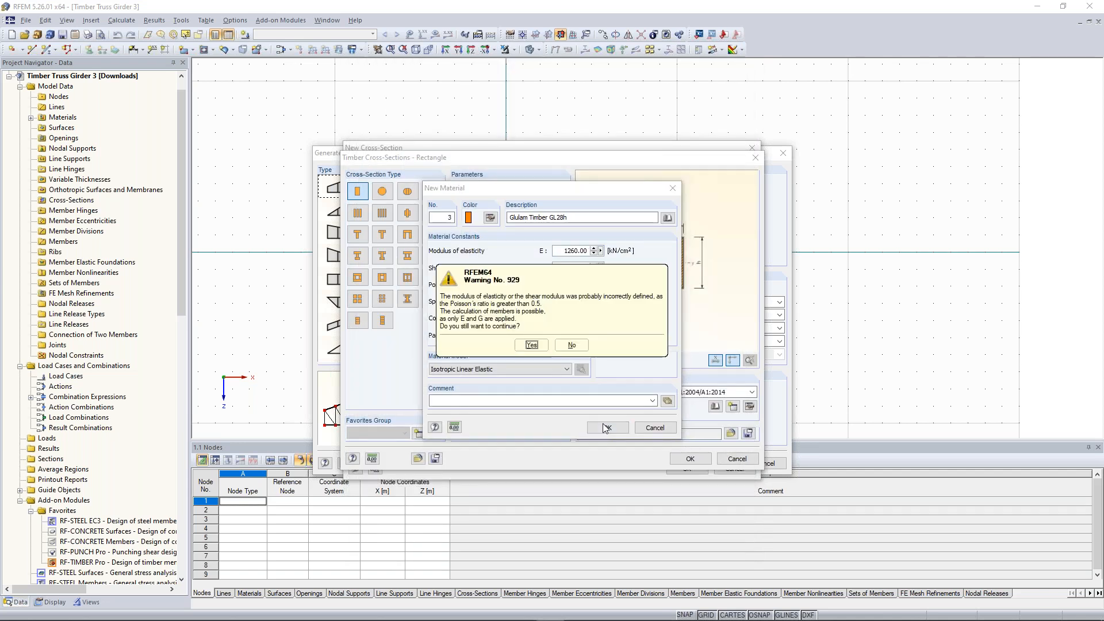
pyautogui.moveTo(510, 281); pyautogui.dragTo(725, 262)
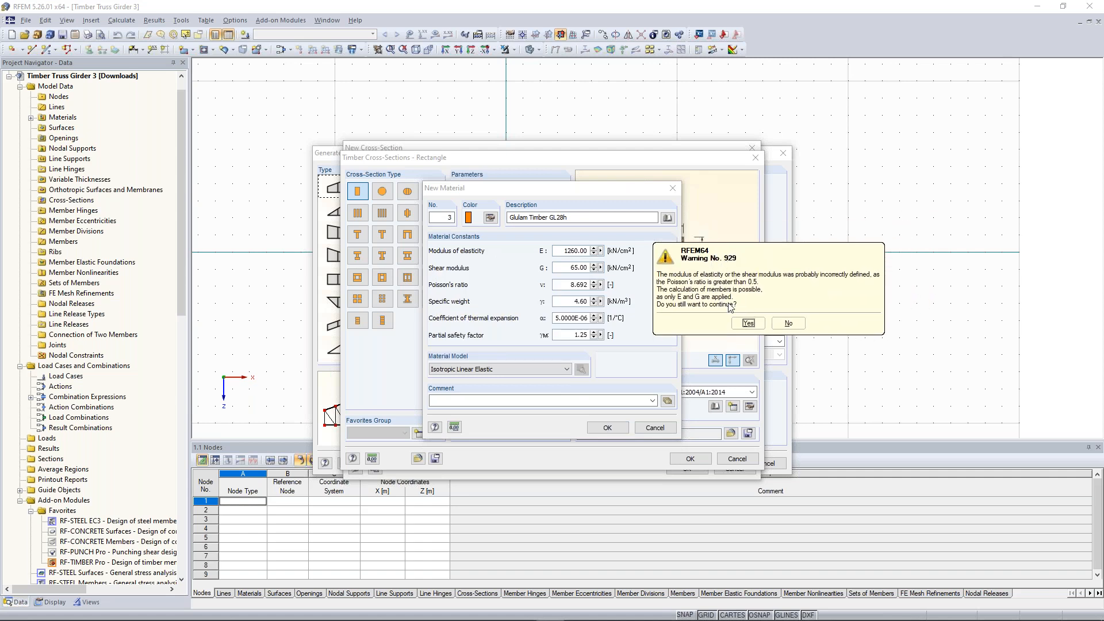
pyautogui.click(754, 325)
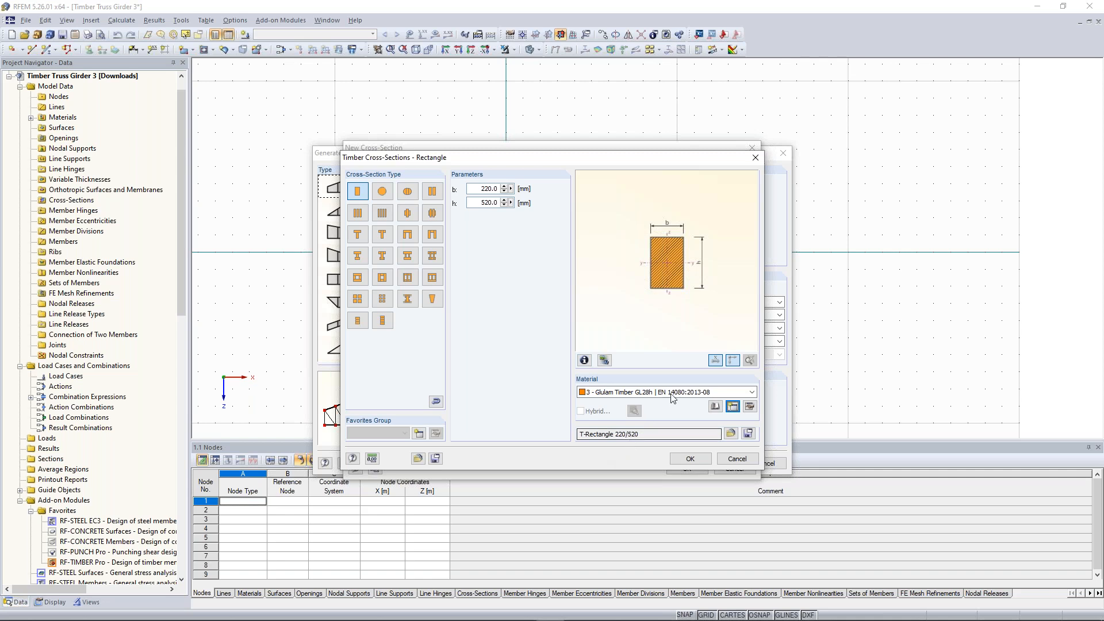
pyautogui.click(691, 459)
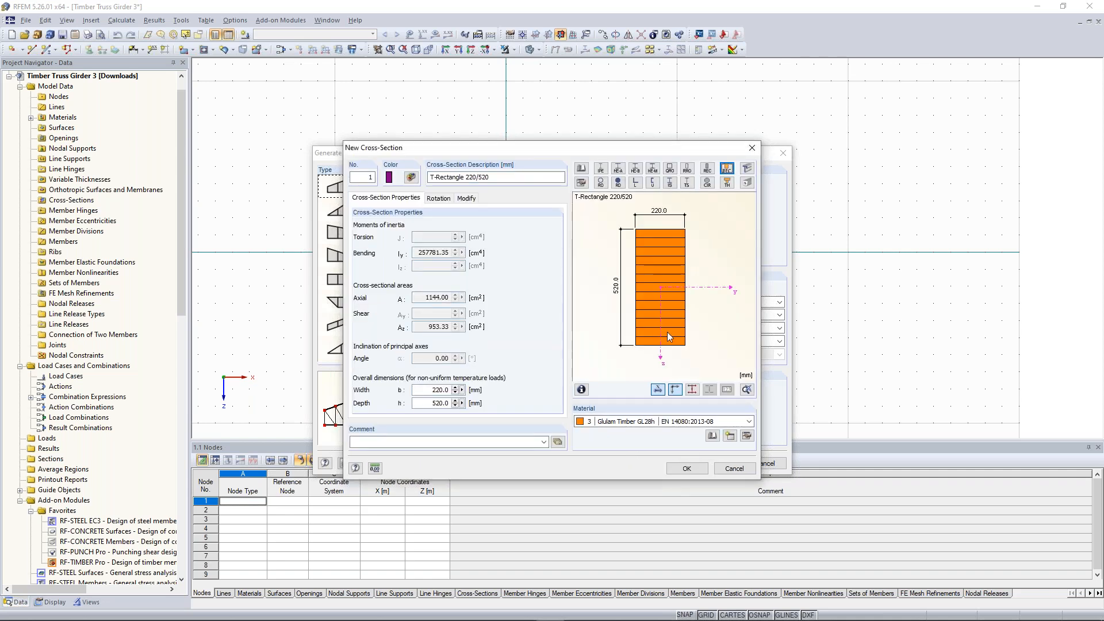
# Copy the upper chord section's description T-Rectangle 220/520 and confirm the new cross-section
pyautogui.moveTo(499, 178); pyautogui.dragTo(430, 173)
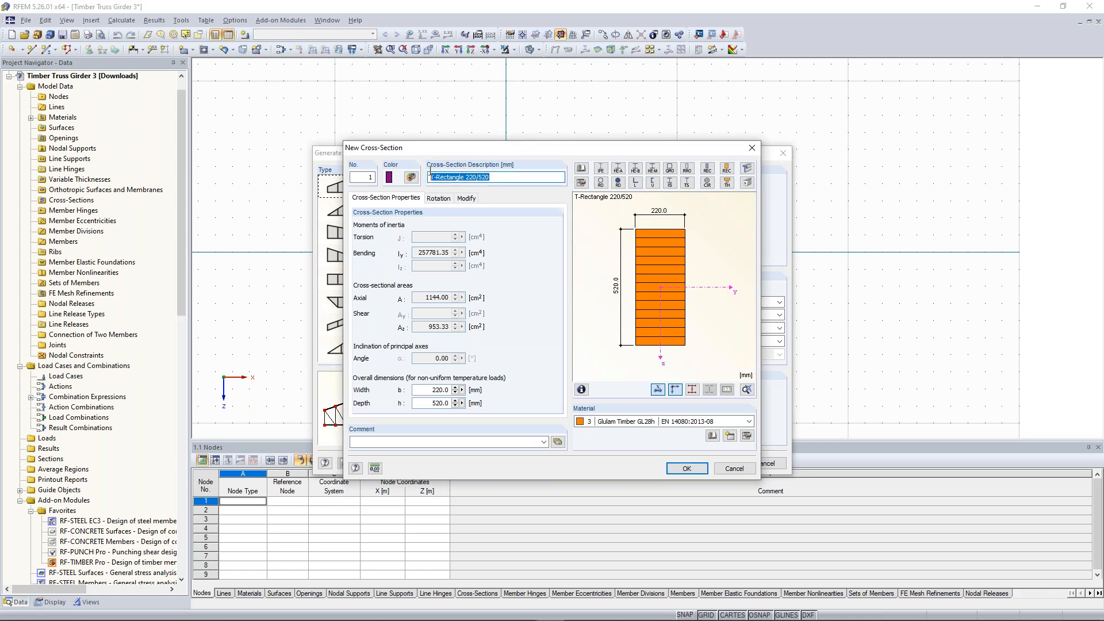
pyautogui.rightClick(460, 178)
pyautogui.click(428, 211)
pyautogui.click(688, 468)
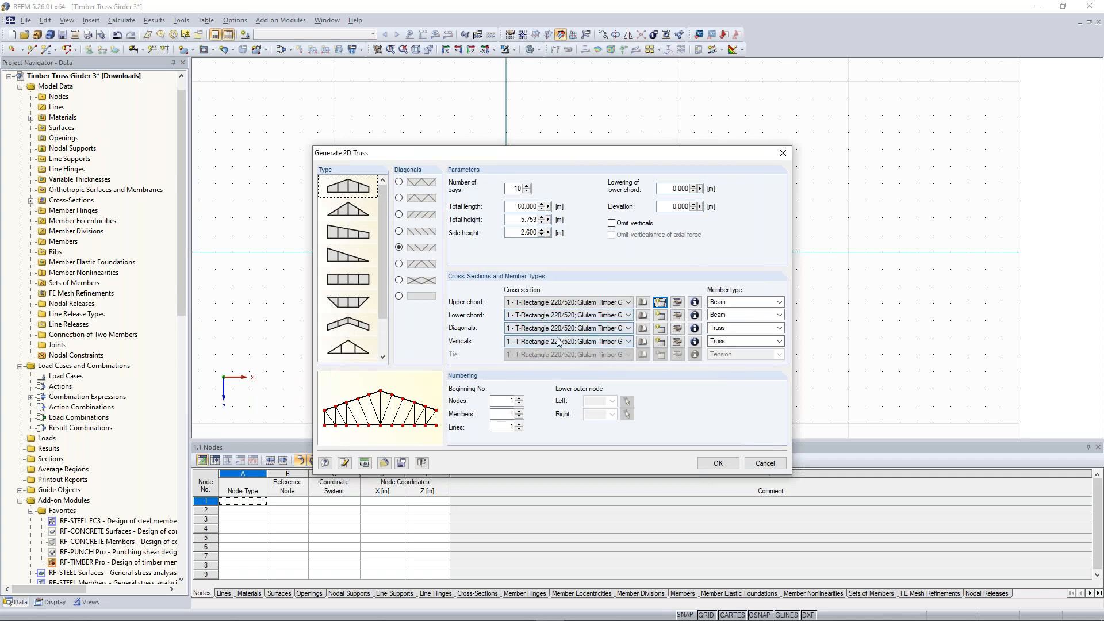
# Create the lower chord's cross-section as T-Rectangle 220/560 in Glulam Timber GL28h, starting from the copied description
pyautogui.click(661, 317)
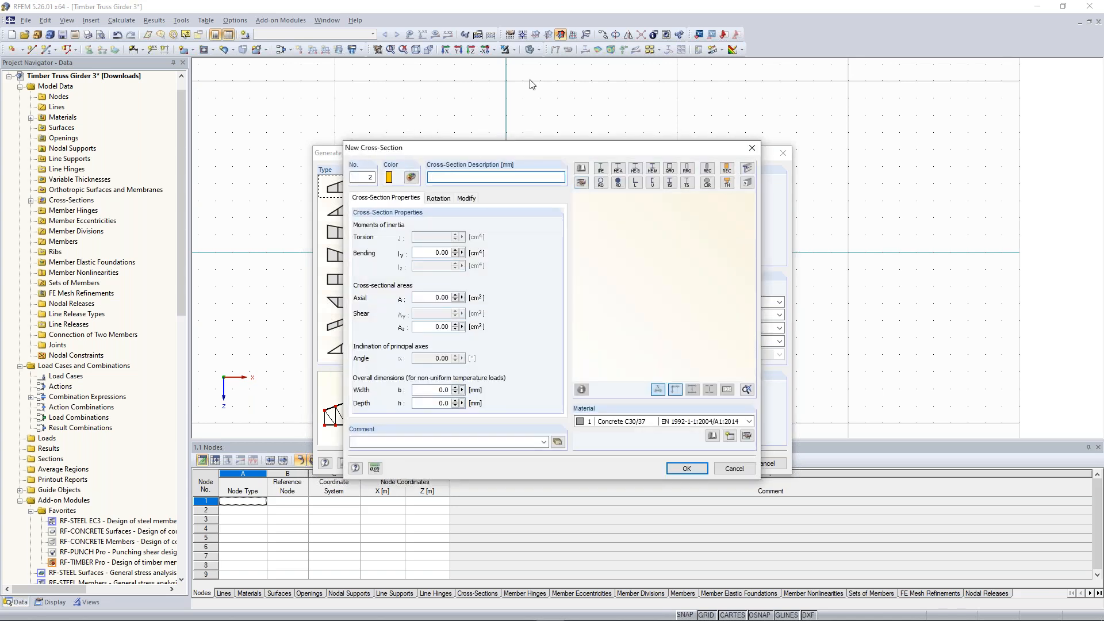
pyautogui.hotkey('ctrl', 'v')
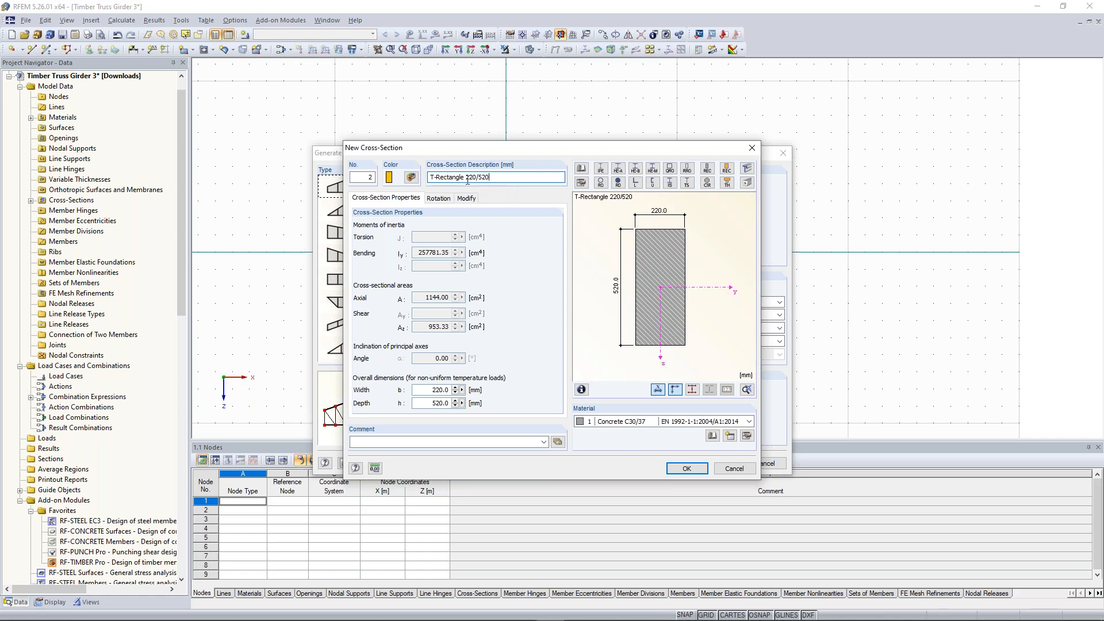
pyautogui.moveTo(482, 178); pyautogui.dragTo(486, 177)
pyautogui.write('6')
pyautogui.click(633, 423)
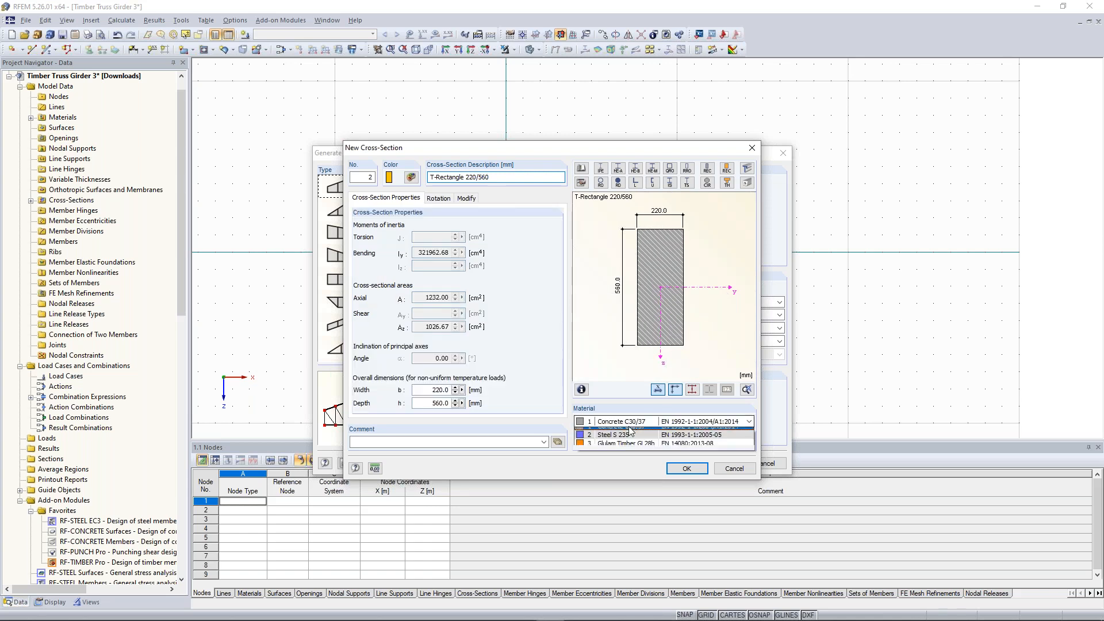
pyautogui.click(623, 443)
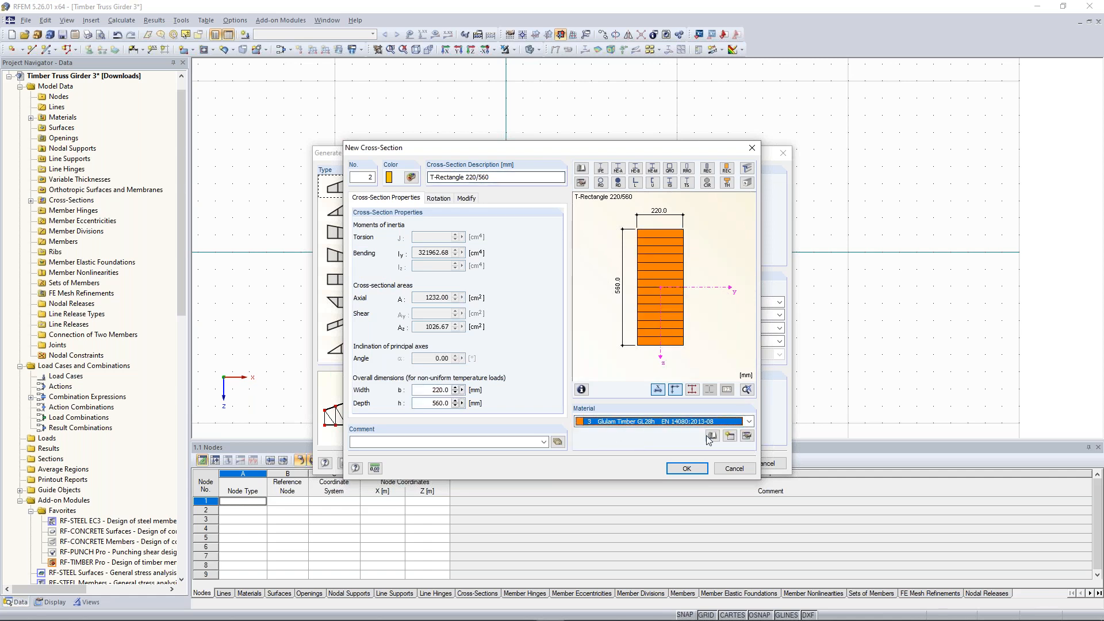
pyautogui.click(685, 470)
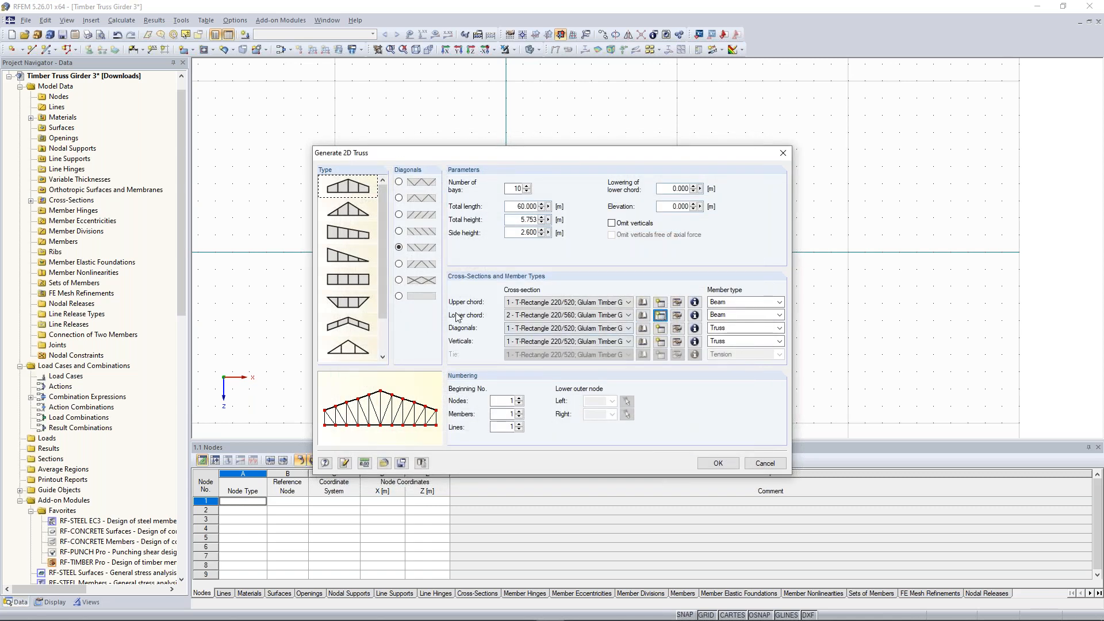
# Create the diagonals' cross-section as T-Rectangle 200/200 in Glulam Timber GL28h
pyautogui.click(660, 329)
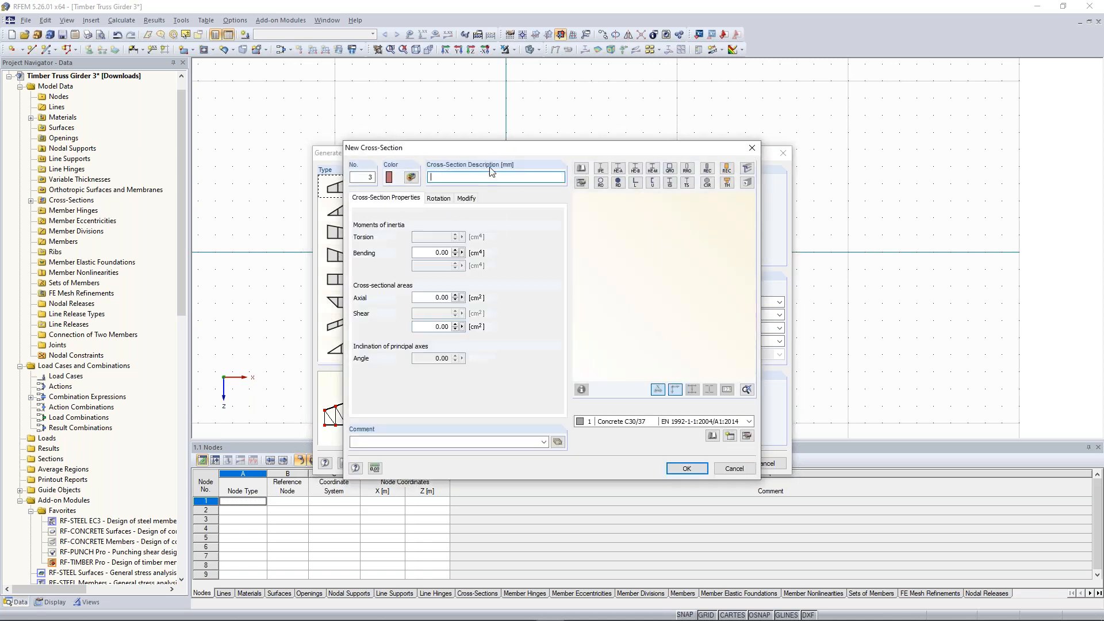
pyautogui.click(661, 421)
pyautogui.click(627, 450)
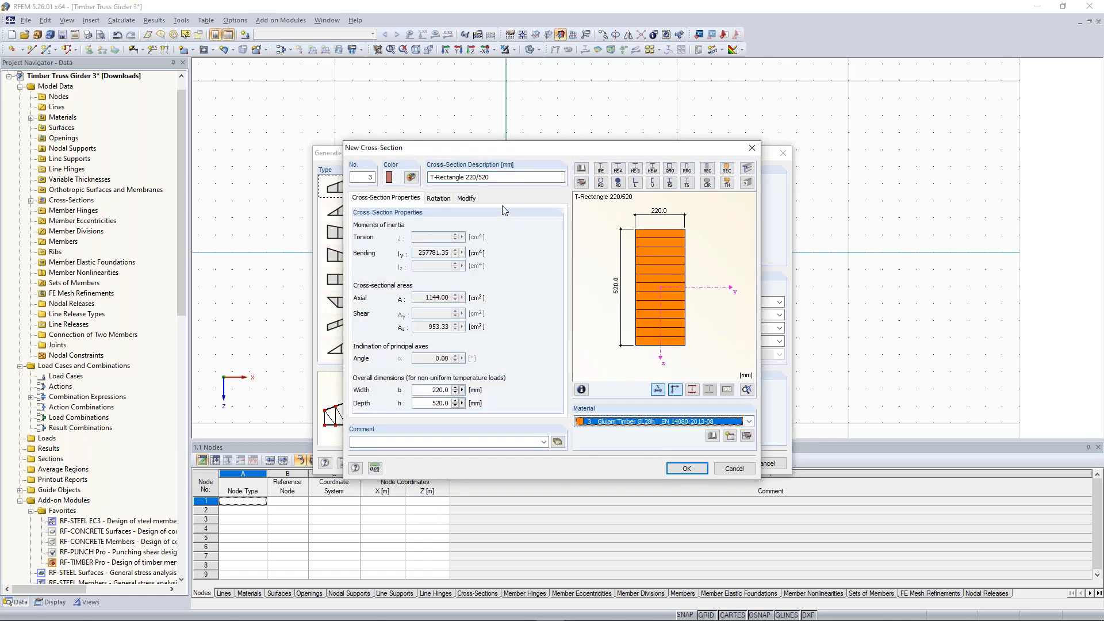
pyautogui.moveTo(469, 178); pyautogui.dragTo(474, 179)
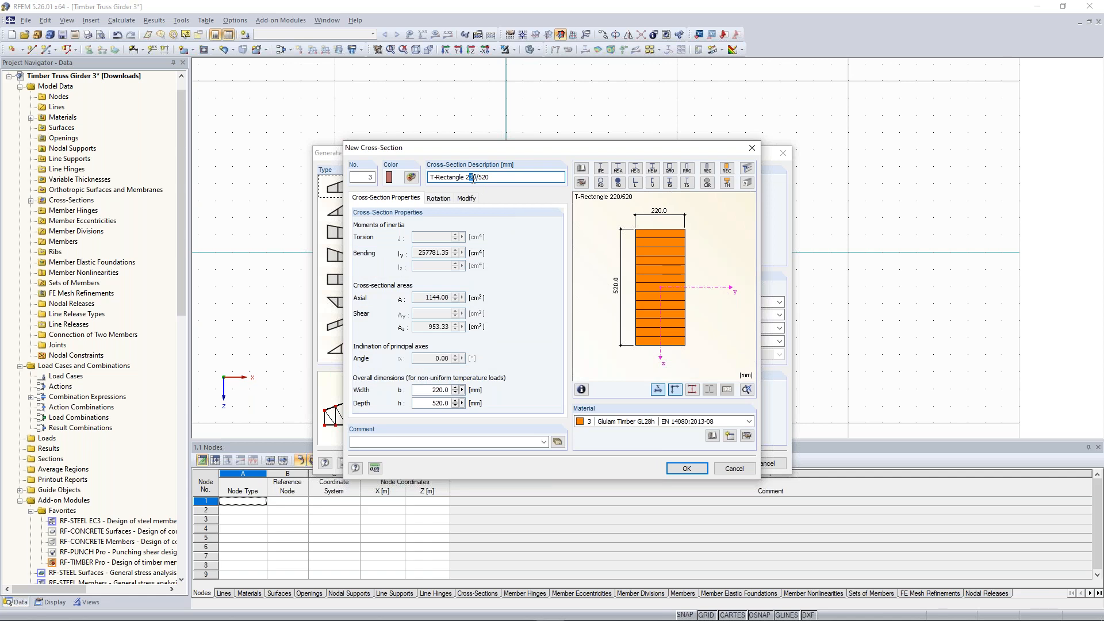
pyautogui.write('0')
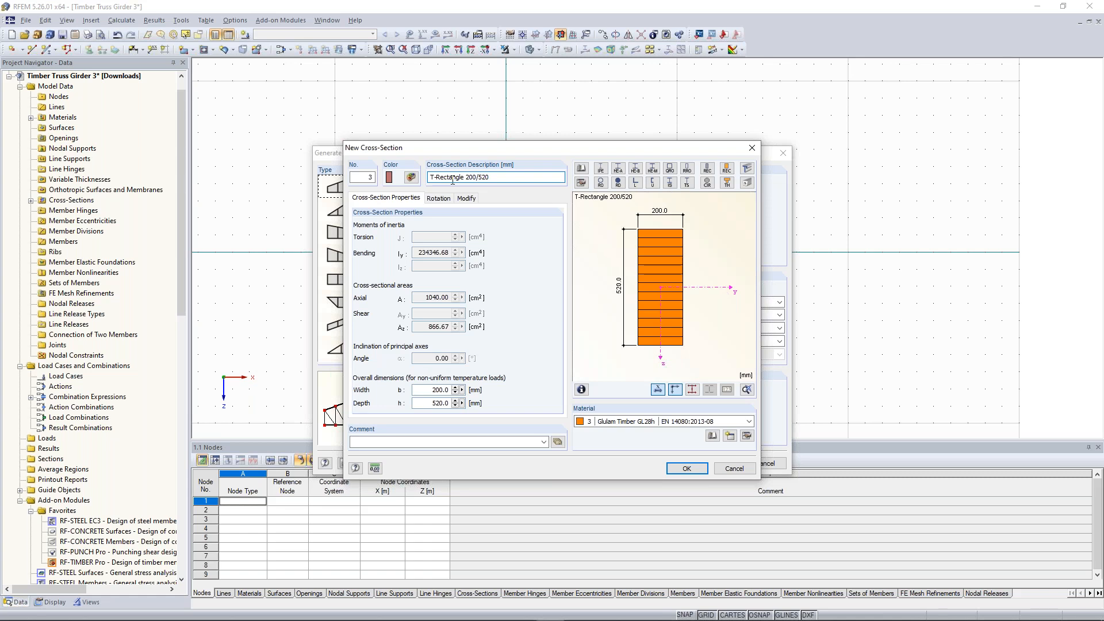
pyautogui.moveTo(479, 178); pyautogui.dragTo(520, 178)
pyautogui.write('200')
pyautogui.click(691, 467)
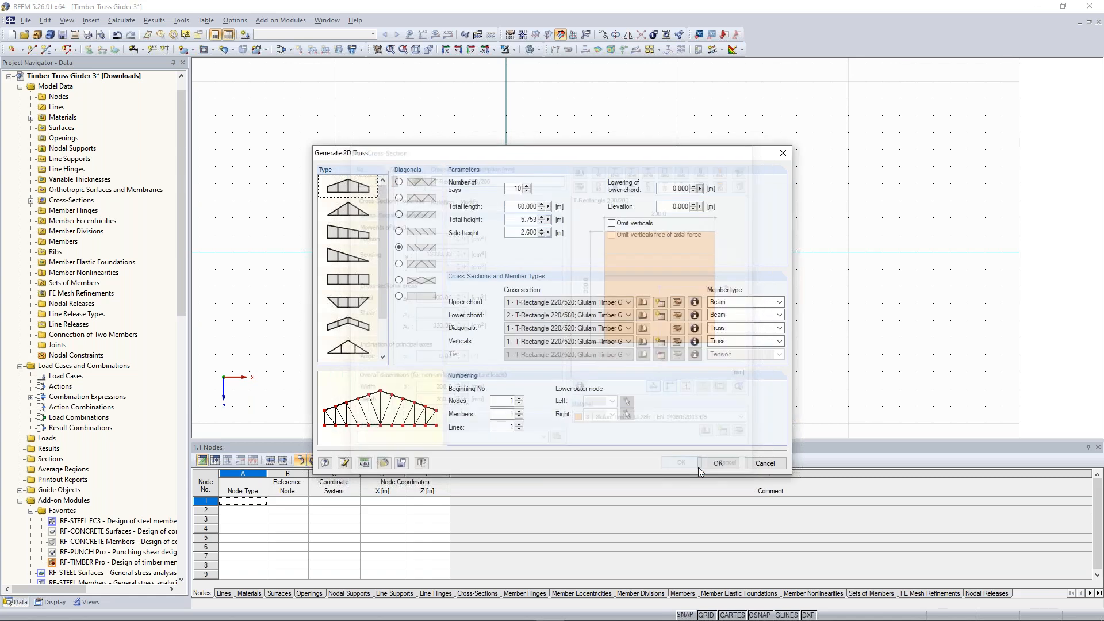
# Create the verticals' cross-section as T-Rectangle 200/180 in Glulam Timber GL28h
pyautogui.click(661, 343)
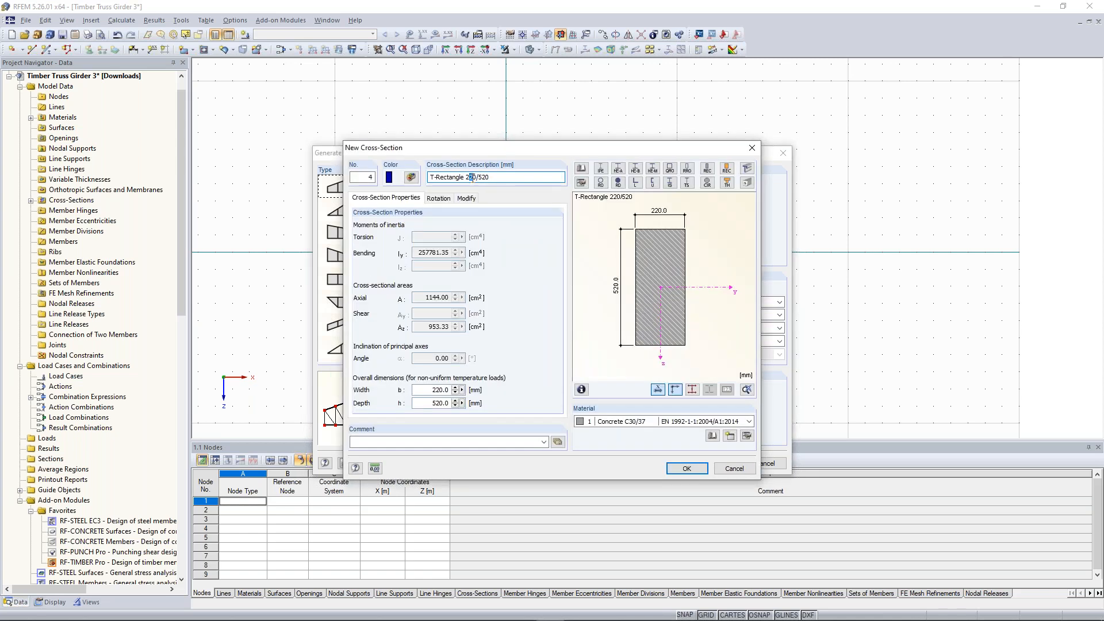
pyautogui.write('0')
pyautogui.doubleClick(484, 177)
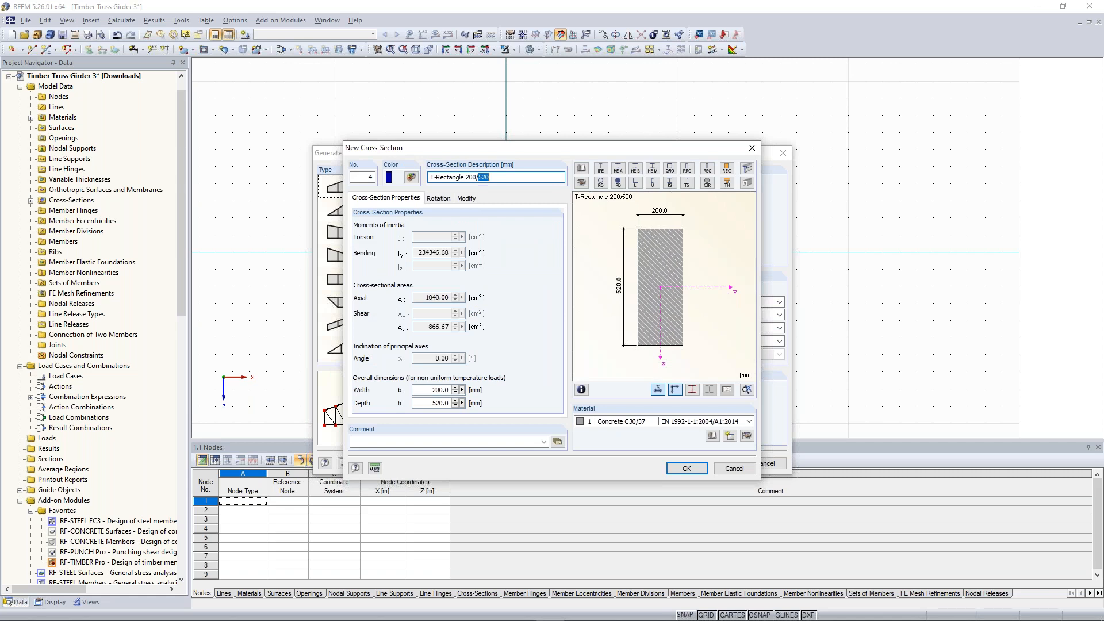
pyautogui.write('180')
pyautogui.click(750, 422)
pyautogui.click(647, 451)
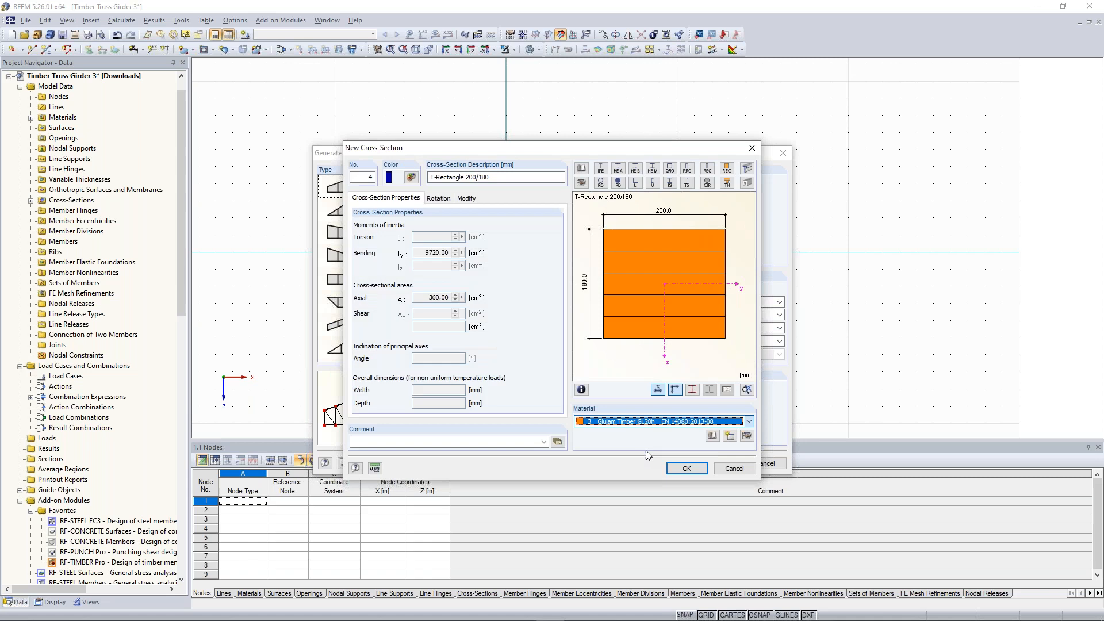
pyautogui.click(683, 470)
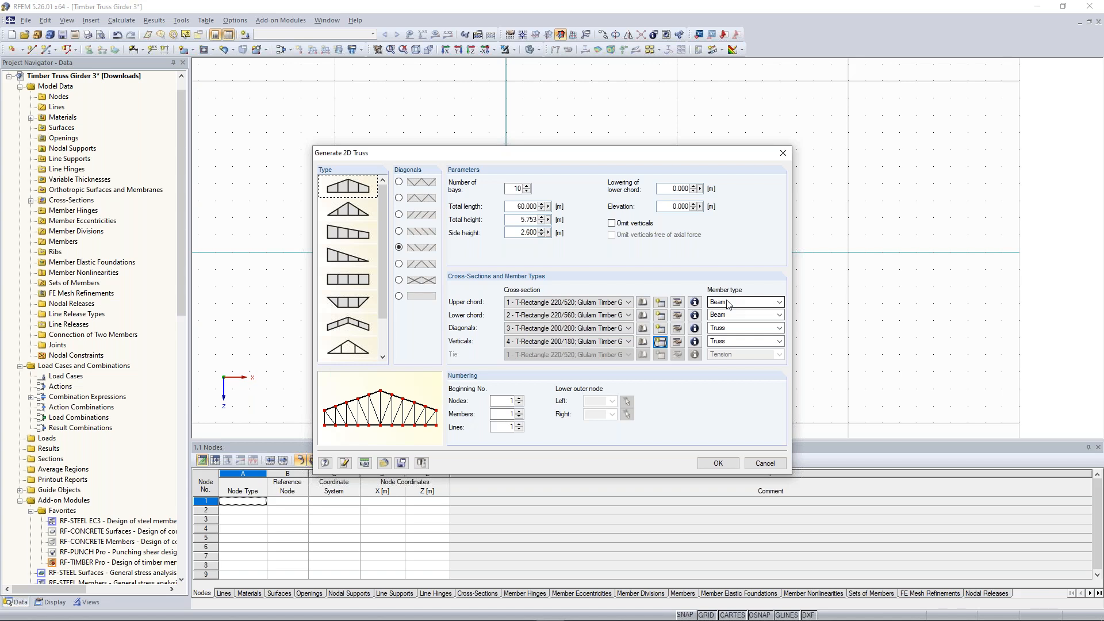
# Generate the 2D truss with the defined geometry, cross-sections and member types
pyautogui.click(726, 467)
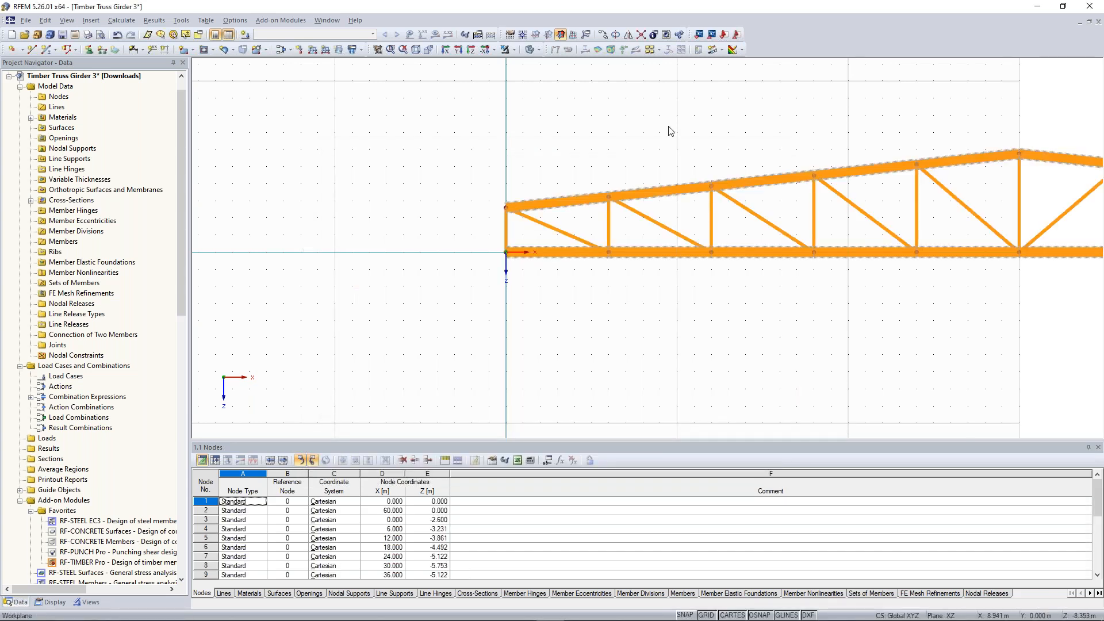
pyautogui.moveTo(793, 117); pyautogui.dragTo(541, 167, button='middle')
pyautogui.scroll(-1, 501, 148)
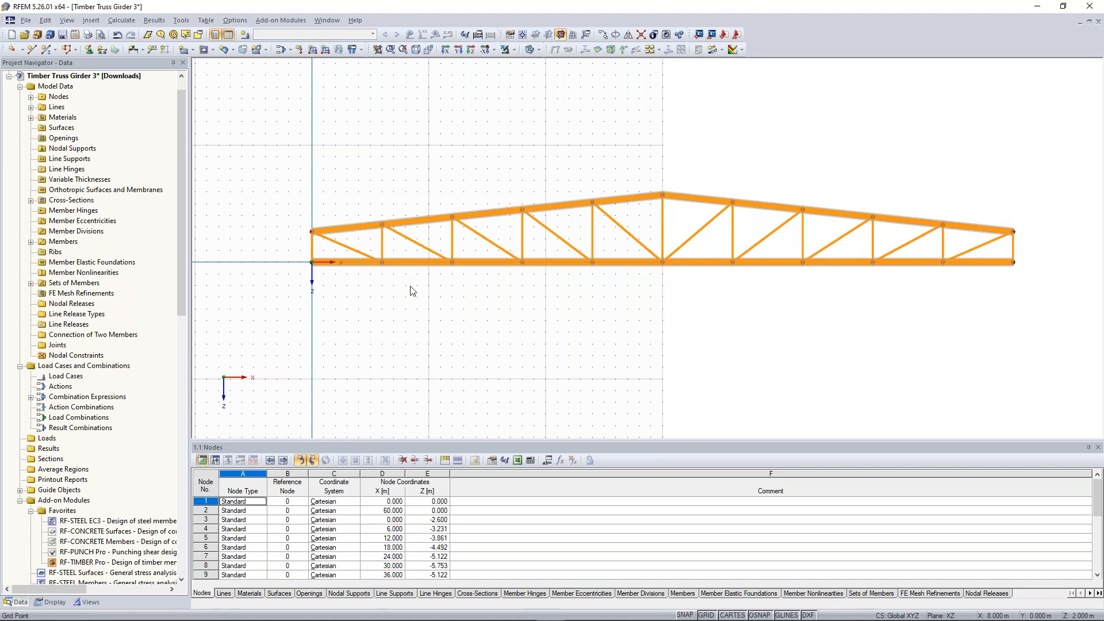
# Delete the two lower corner nodes with their end verticals and outermost lower-chord members at both ends of the truss
pyautogui.scroll(2, 312, 280)
pyautogui.moveTo(325, 278); pyautogui.dragTo(290, 242)
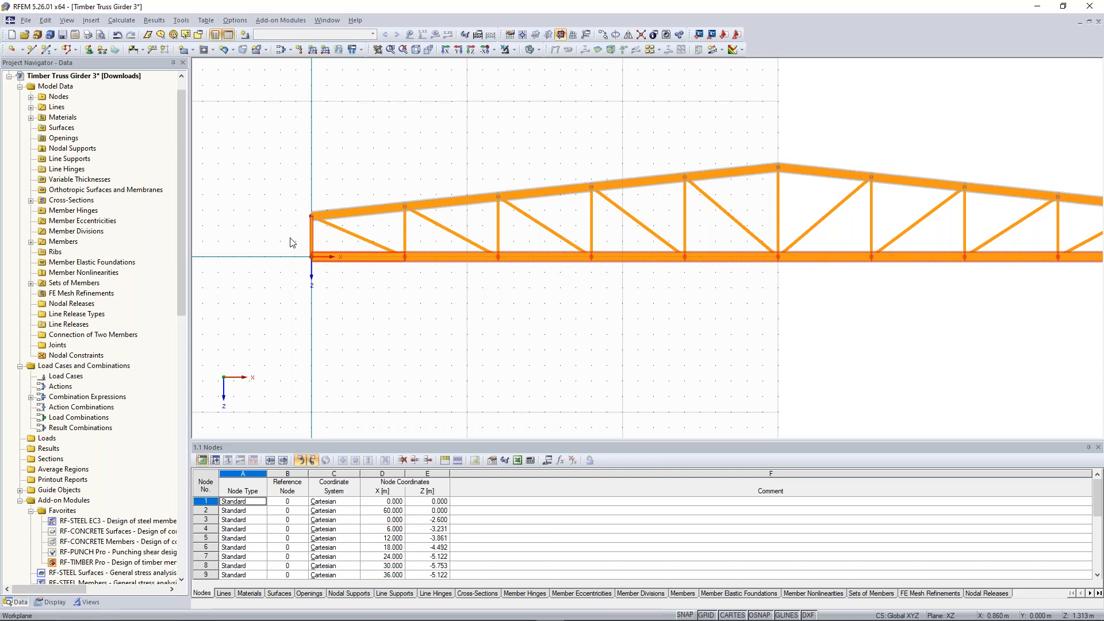
pyautogui.click(327, 280)
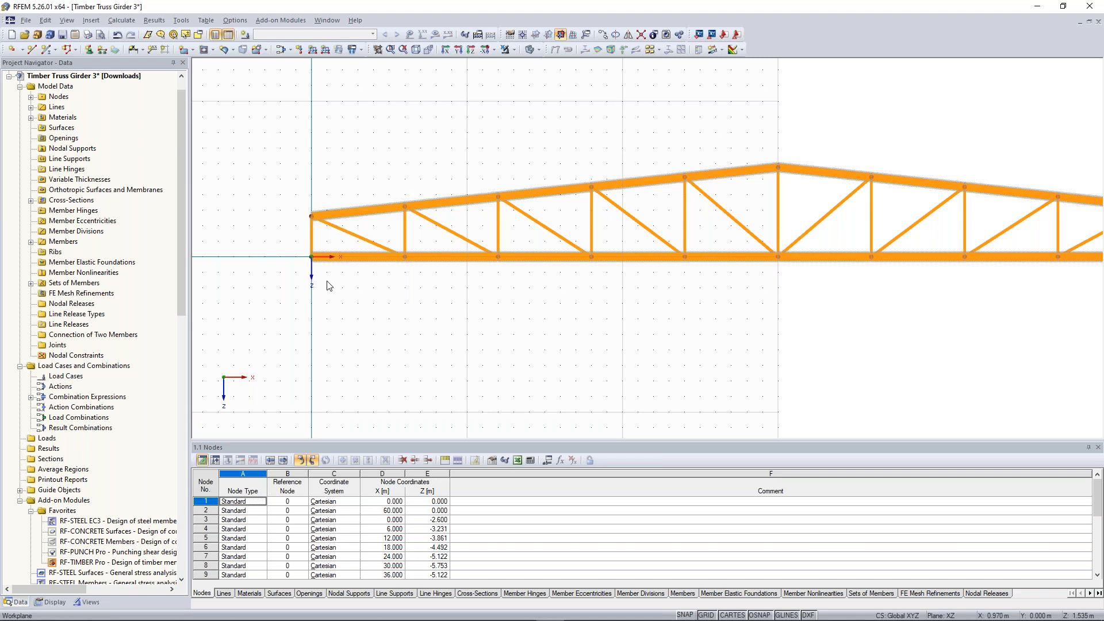
pyautogui.moveTo(327, 281); pyautogui.dragTo(299, 243)
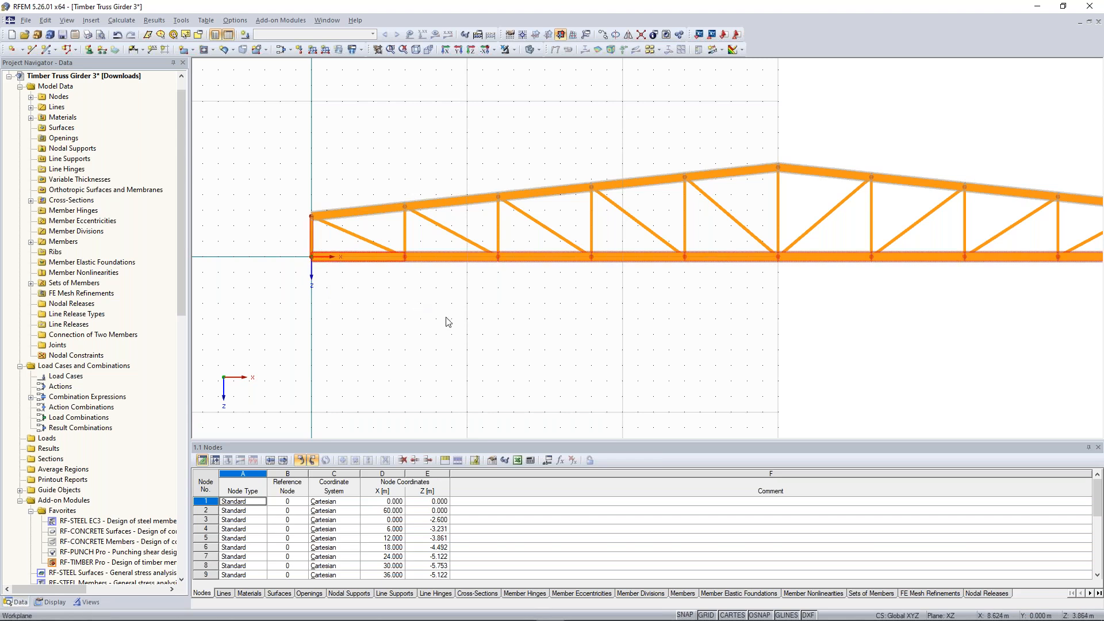
pyautogui.scroll(-1, 449, 322)
pyautogui.moveTo(722, 316); pyautogui.dragTo(508, 324, button='middle')
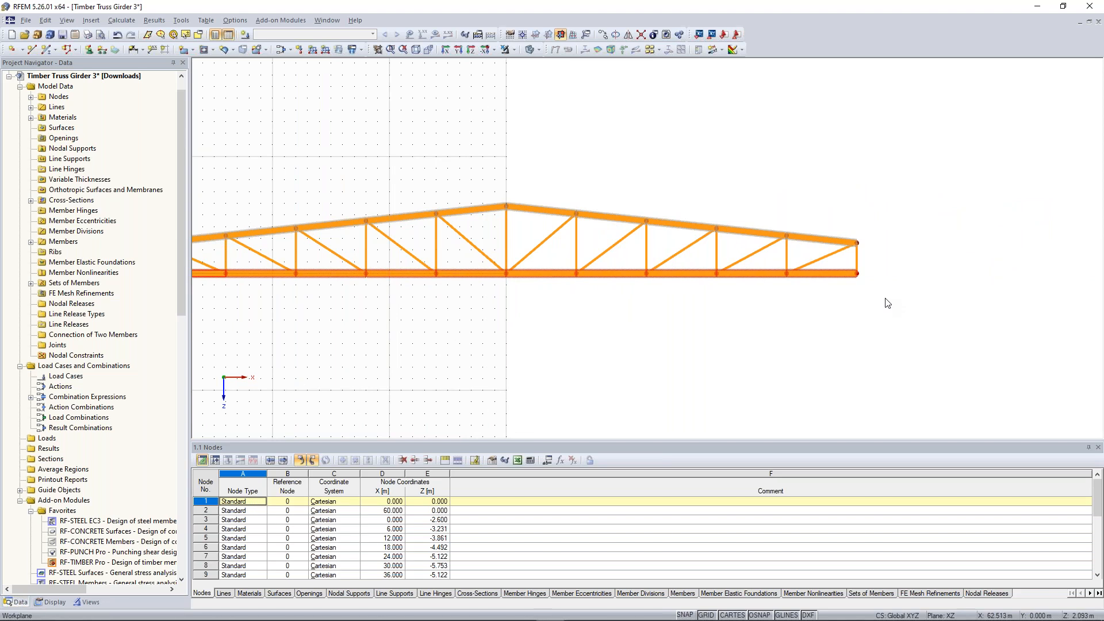
pyautogui.moveTo(885, 298); pyautogui.dragTo(851, 273)
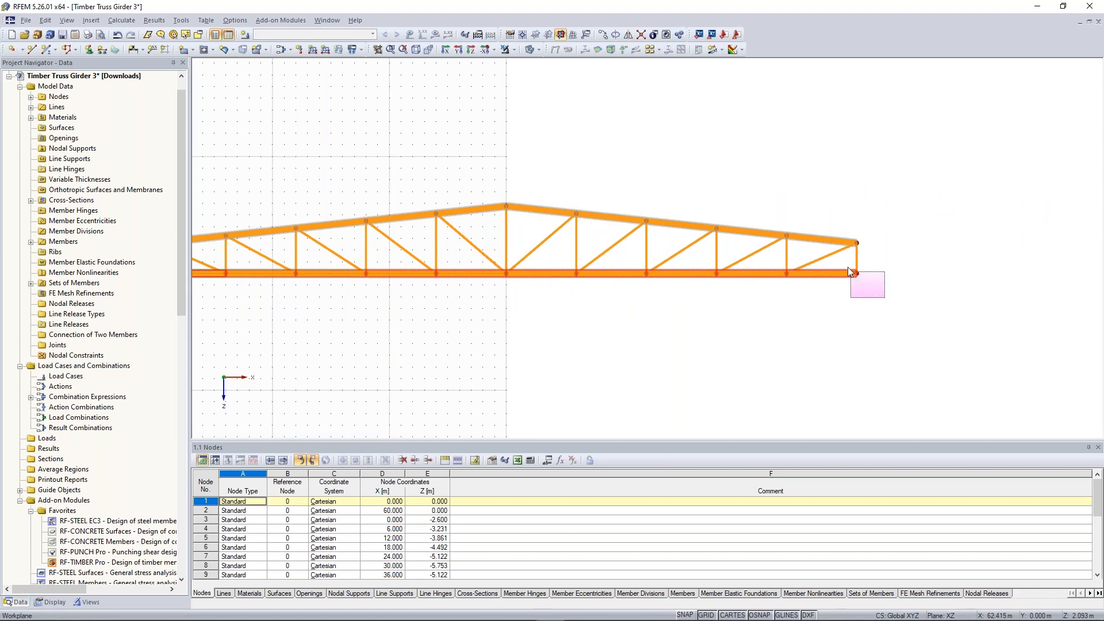
pyautogui.moveTo(851, 272); pyautogui.dragTo(847, 267)
pyautogui.moveTo(197, 286); pyautogui.dragTo(337, 257, button='middle')
pyautogui.scroll(-1, 336, 258)
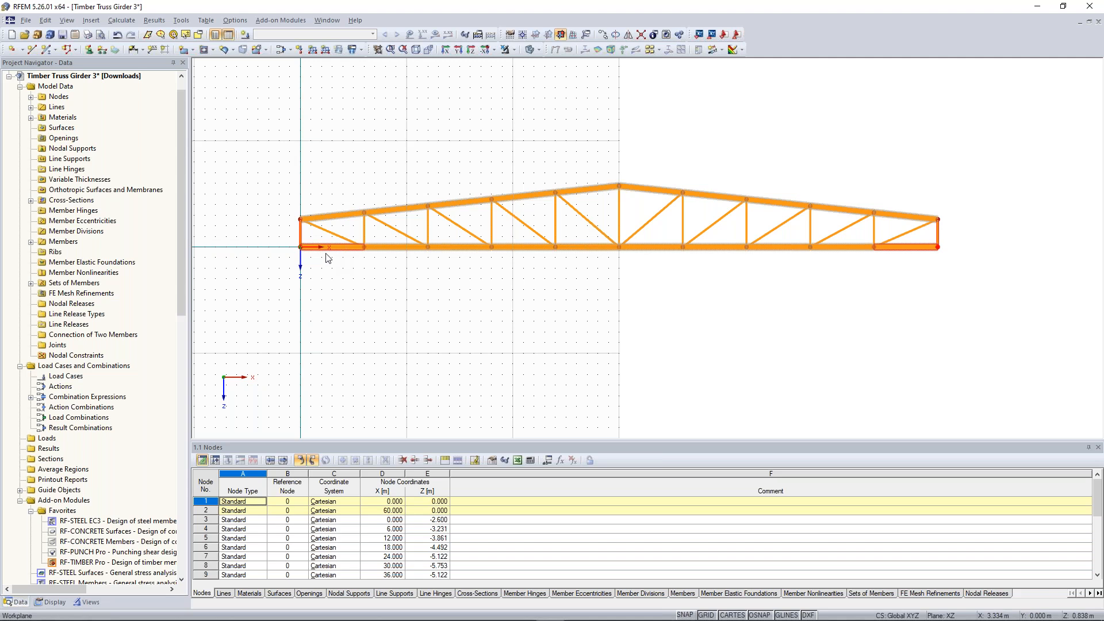
pyautogui.rightClick(311, 253)
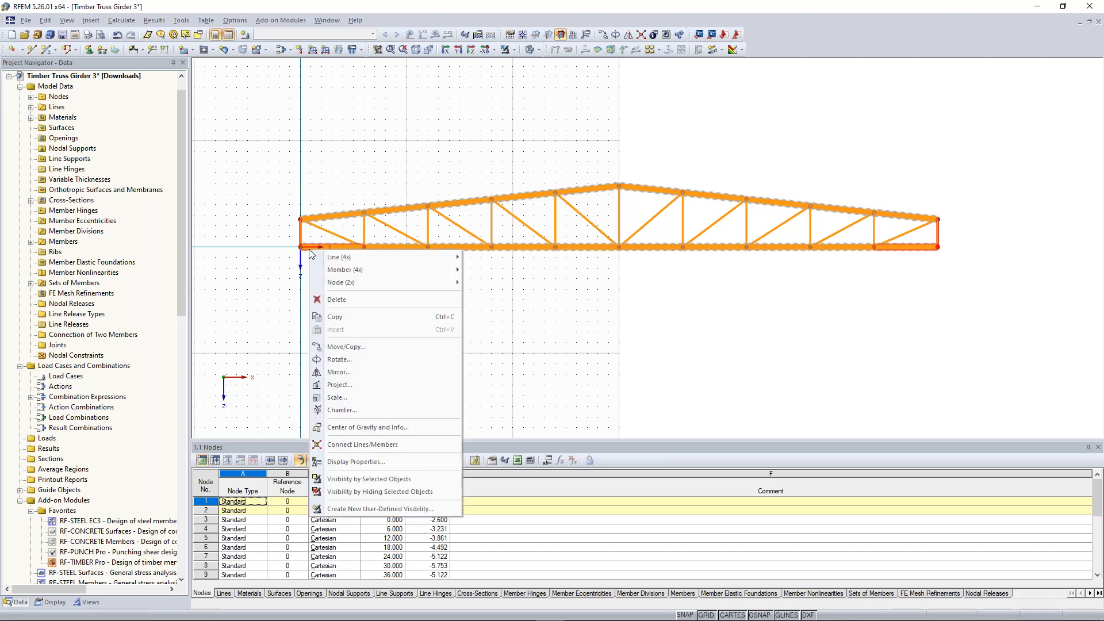
pyautogui.click(337, 300)
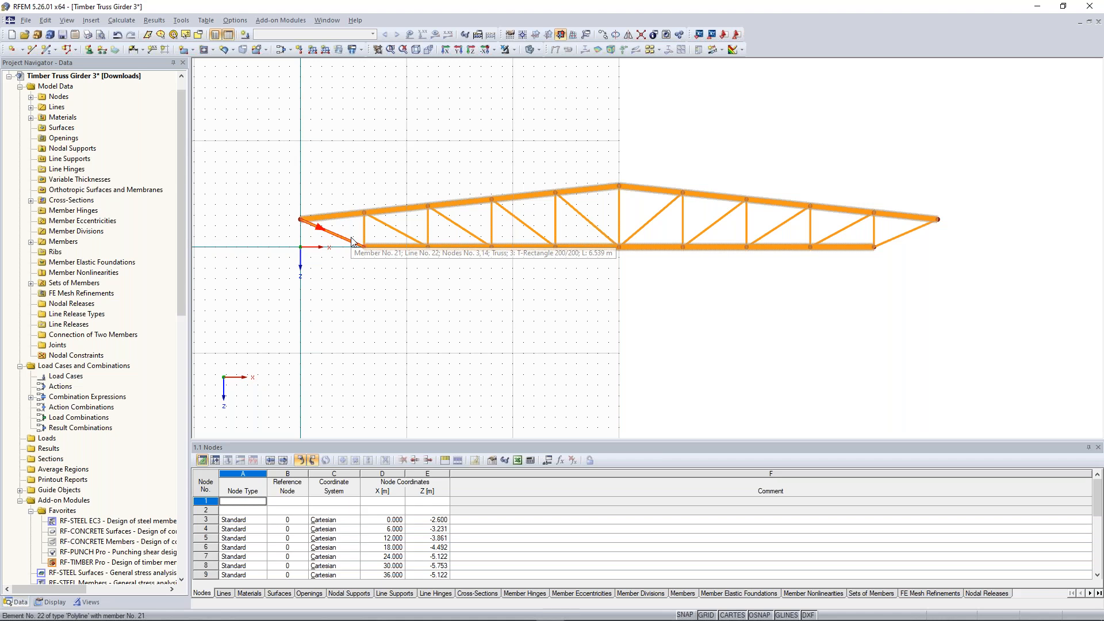
# Edit the two outer end diagonals together and change their member type to Beam
pyautogui.scroll(3, 352, 240)
pyautogui.moveTo(475, 301); pyautogui.dragTo(432, 306, button='middle')
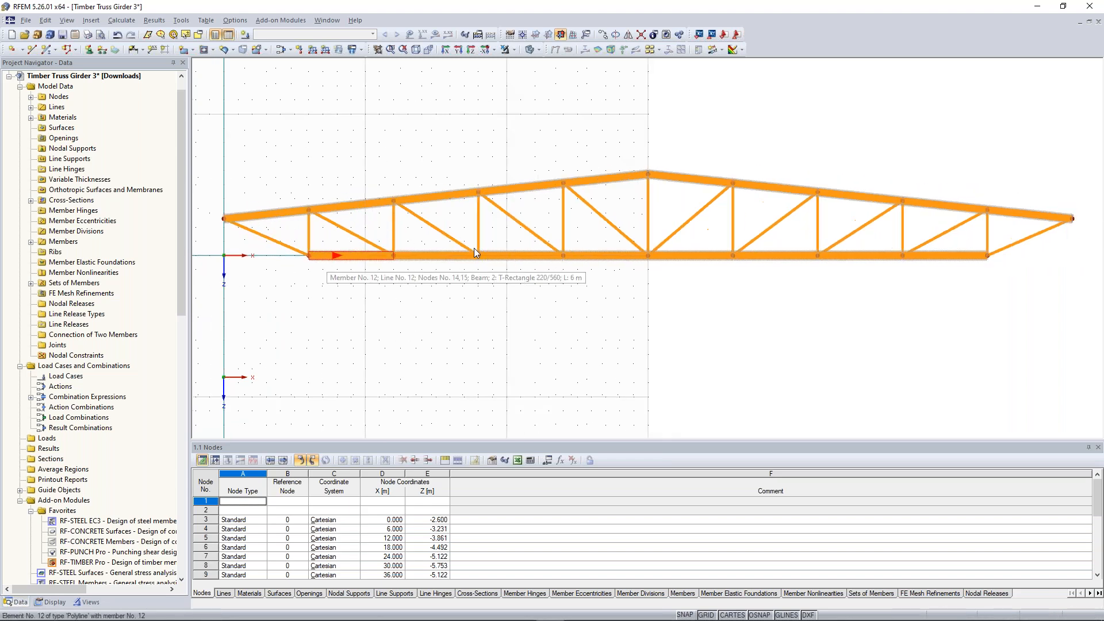
pyautogui.moveTo(641, 198); pyautogui.dragTo(627, 197, button='middle')
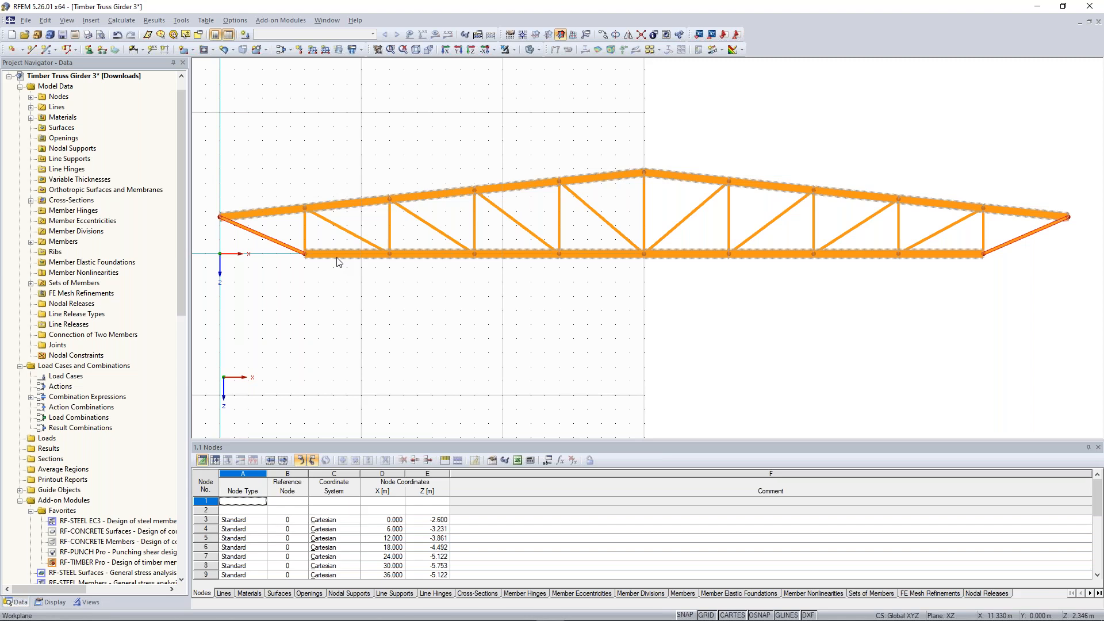
pyautogui.hotkey('ctrl', 'z')
pyautogui.click(1021, 236)
pyautogui.rightClick(1015, 242)
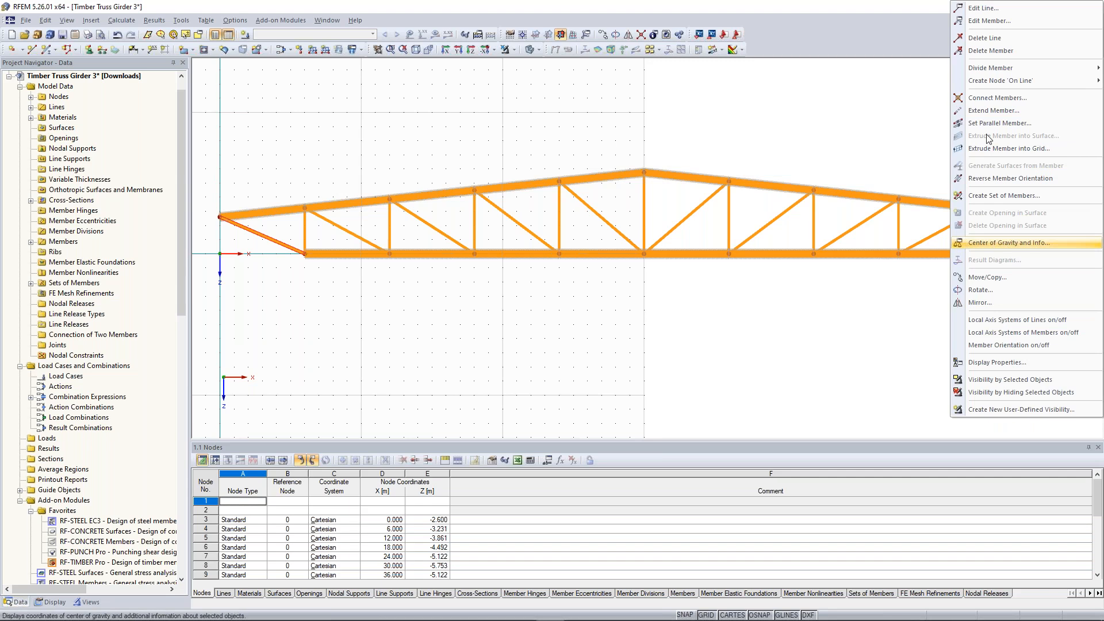
pyautogui.click(1014, 23)
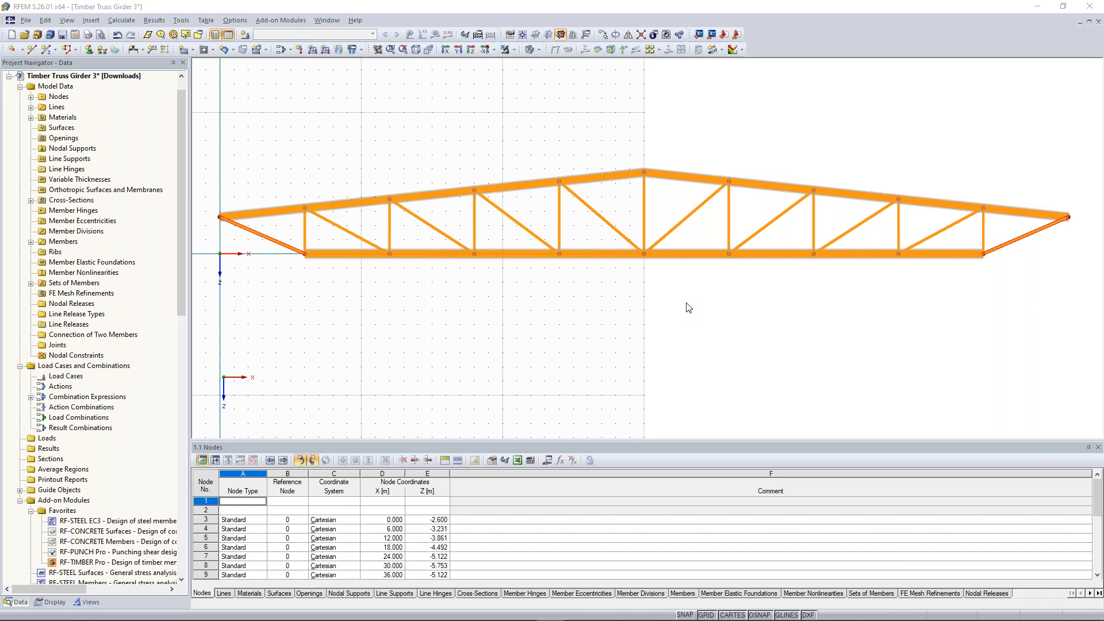
pyautogui.click(538, 321)
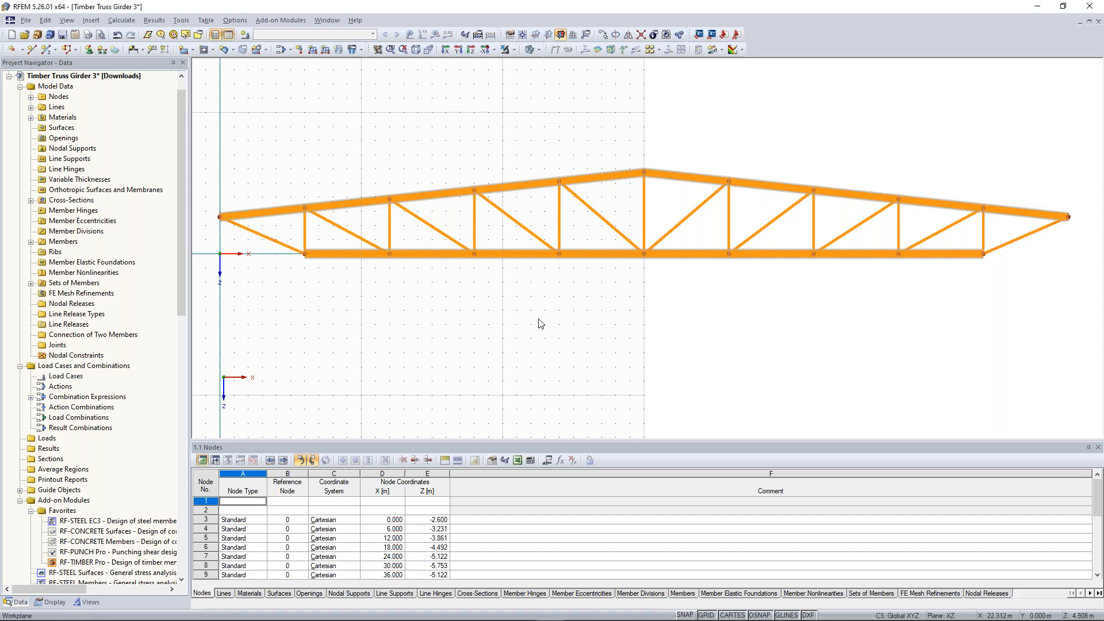
# Display the model as wireframe and add both end diagonals, members 21 and 30, to the Lower chord set of continuous members
pyautogui.click(530, 50)
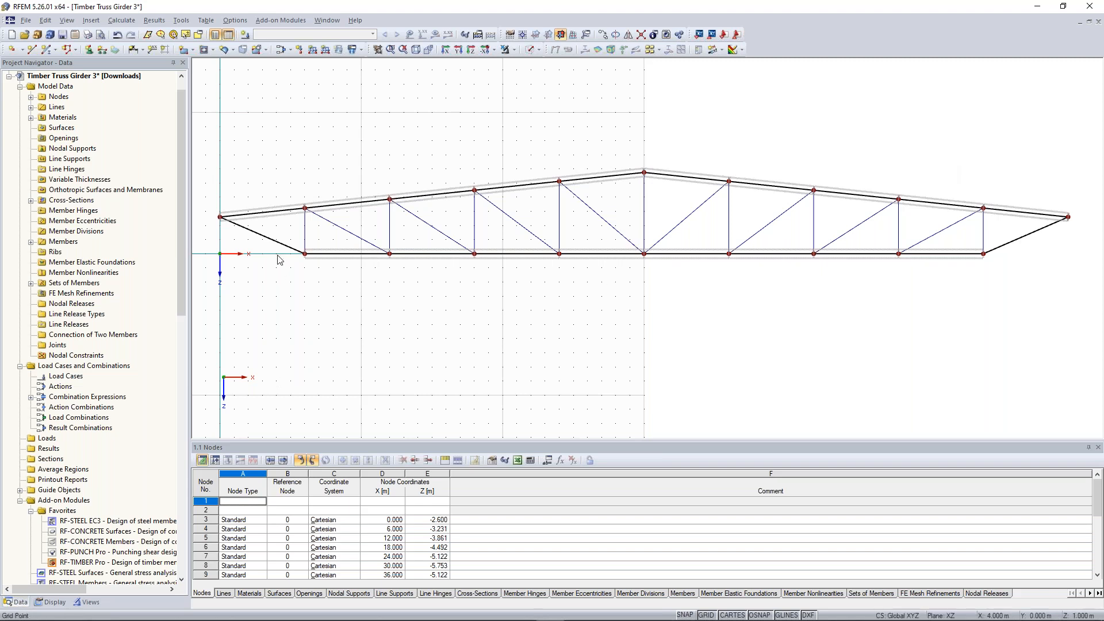
pyautogui.doubleClick(343, 264)
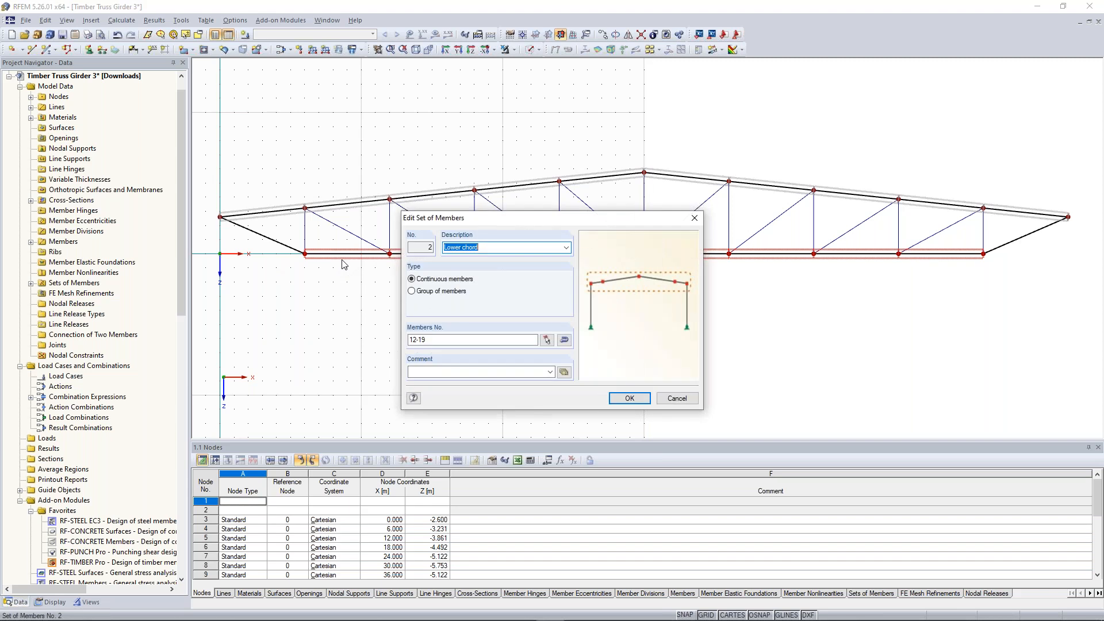
pyautogui.click(547, 340)
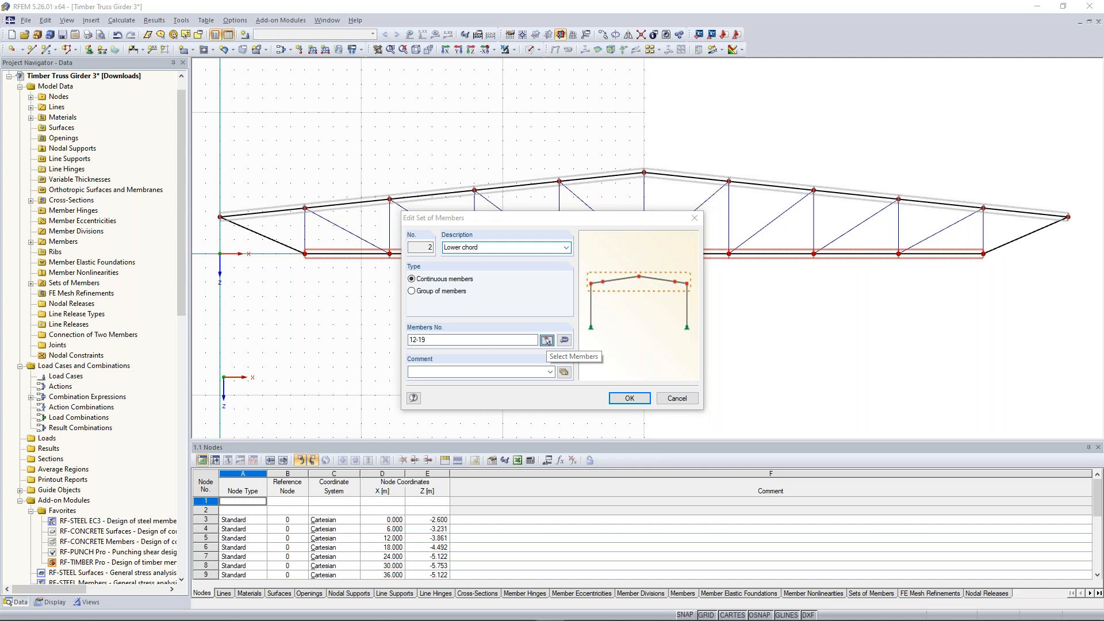
pyautogui.click(263, 236)
pyautogui.click(1027, 236)
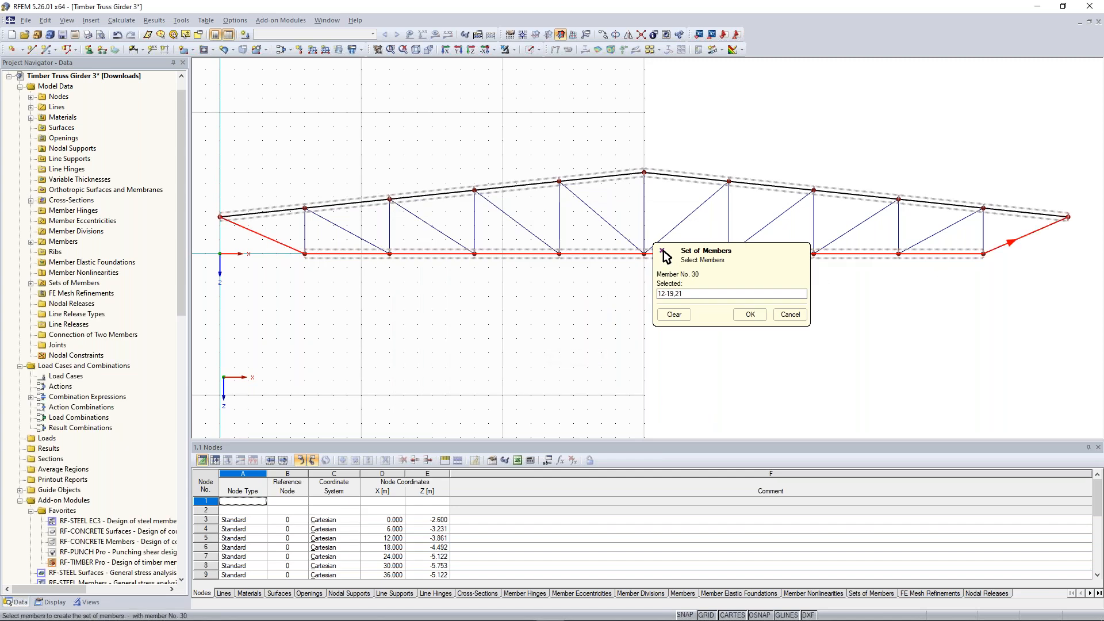
pyautogui.click(751, 315)
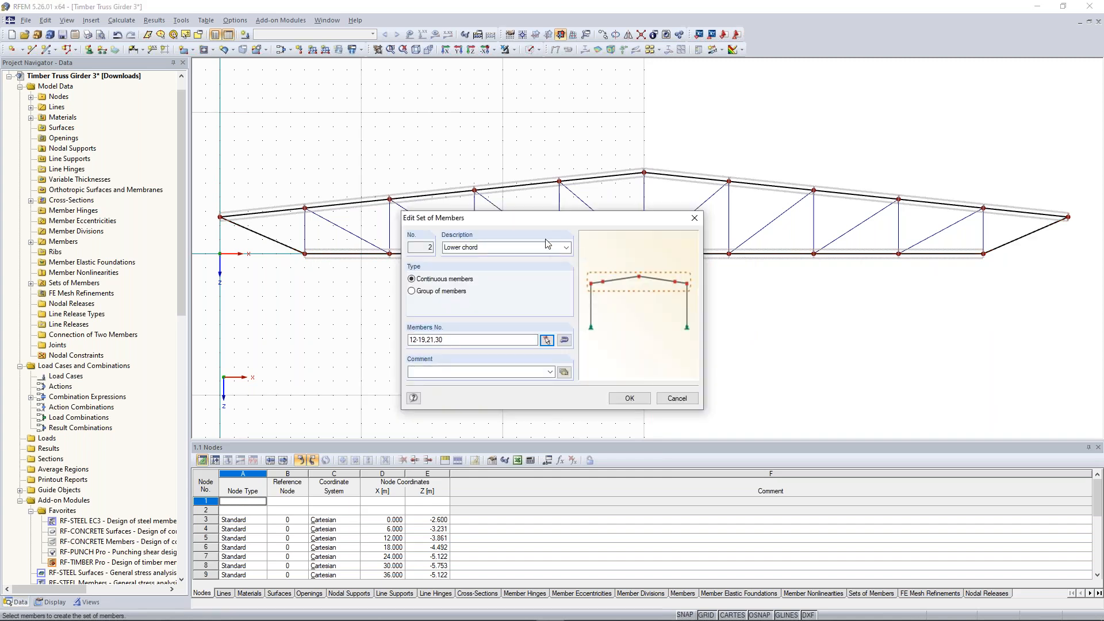
pyautogui.click(630, 398)
# Add a Hinged nodal support at node 3, the left end of the upper chord
pyautogui.scroll(5, 241, 245)
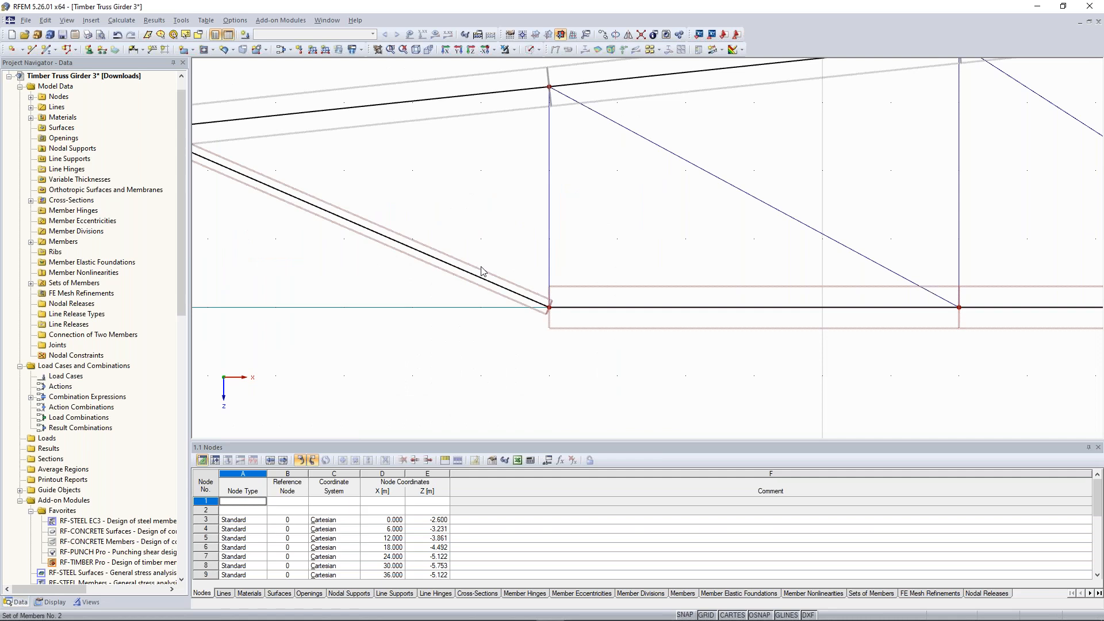
pyautogui.scroll(-3, 473, 276)
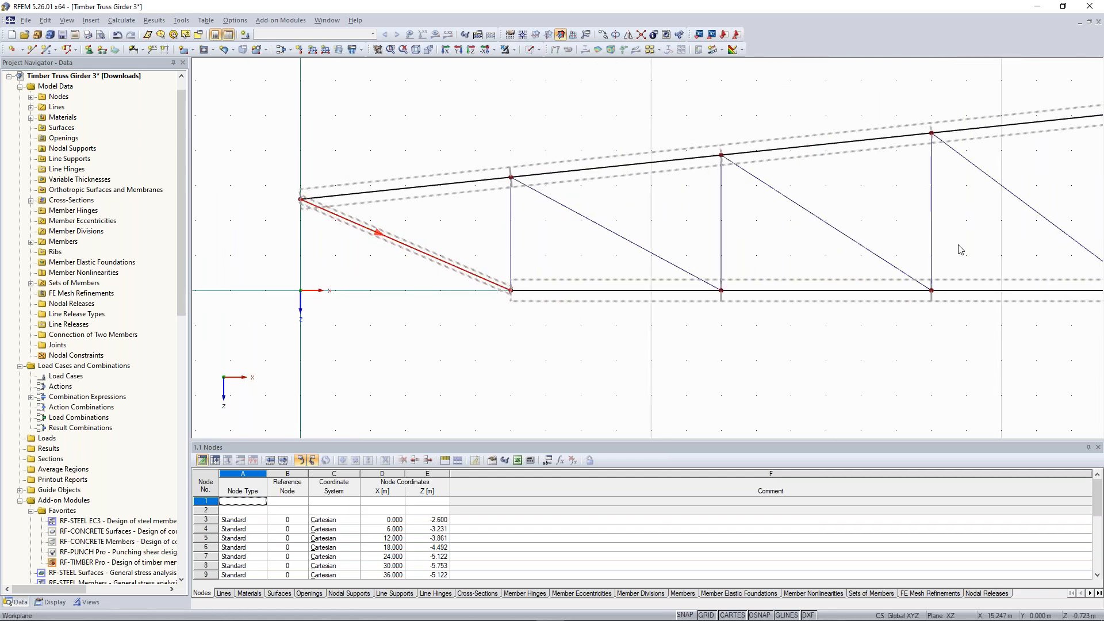
pyautogui.moveTo(959, 246); pyautogui.dragTo(489, 260, button='middle')
pyautogui.scroll(-4, 535, 262)
pyautogui.moveTo(832, 335); pyautogui.dragTo(642, 325, button='middle')
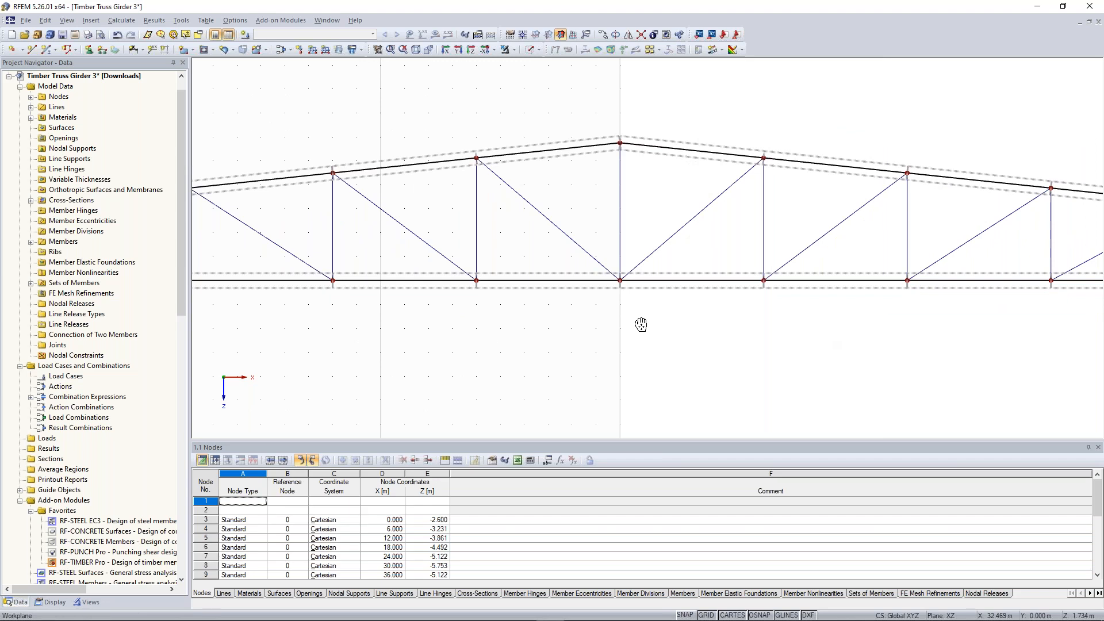
pyautogui.moveTo(641, 325); pyautogui.dragTo(605, 325, button='middle')
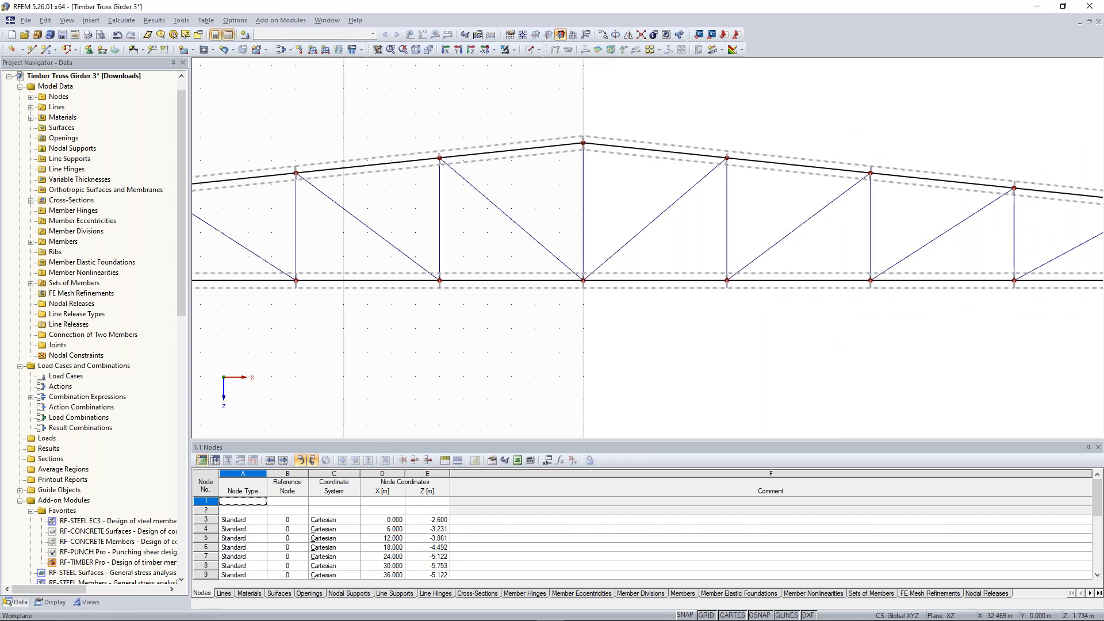
pyautogui.scroll(-6, 733, 323)
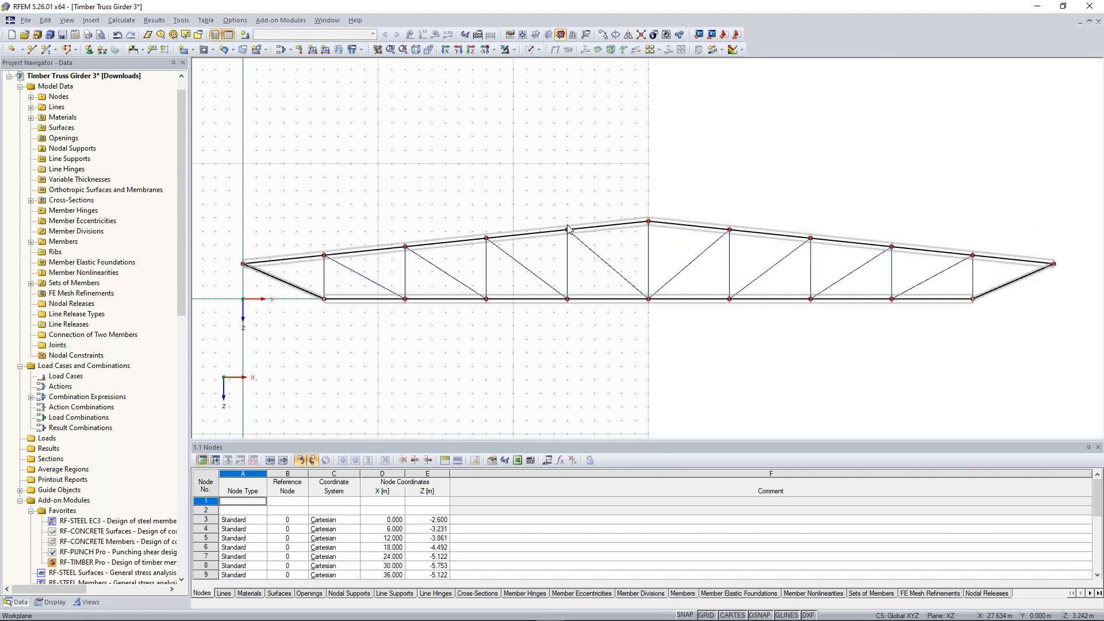
pyautogui.moveTo(250, 197); pyautogui.dragTo(334, 290)
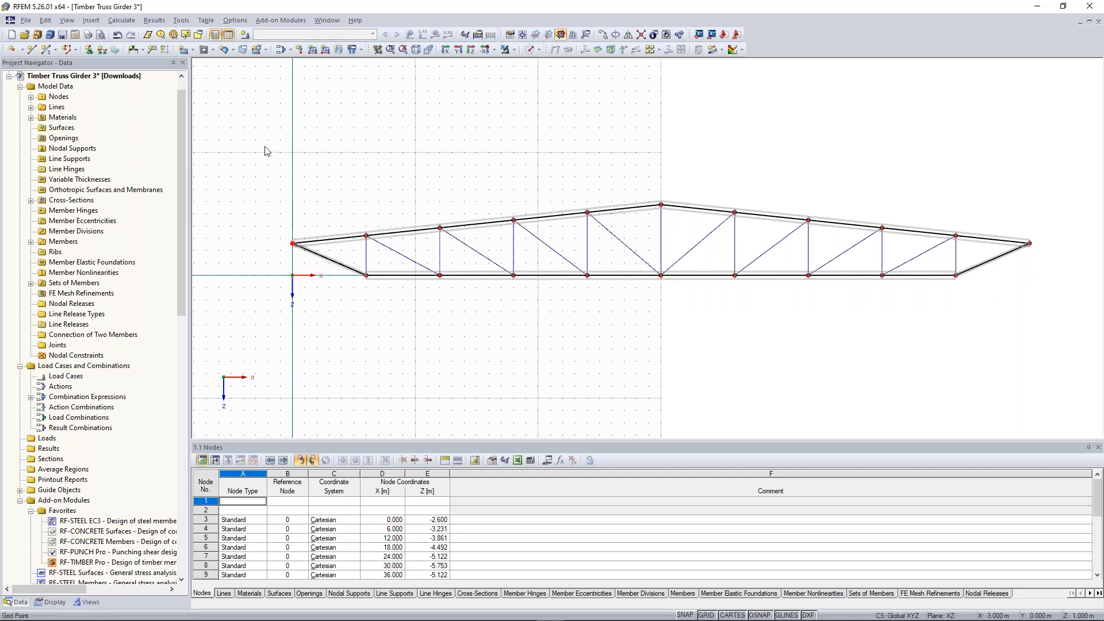
pyautogui.click(89, 50)
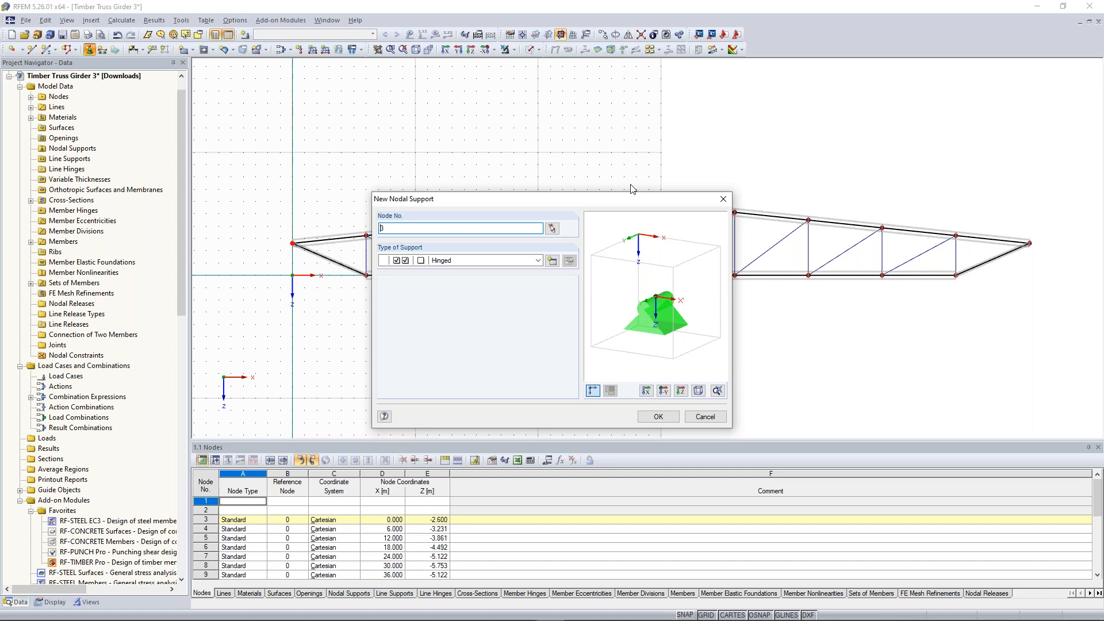
pyautogui.moveTo(627, 198); pyautogui.dragTo(626, 118)
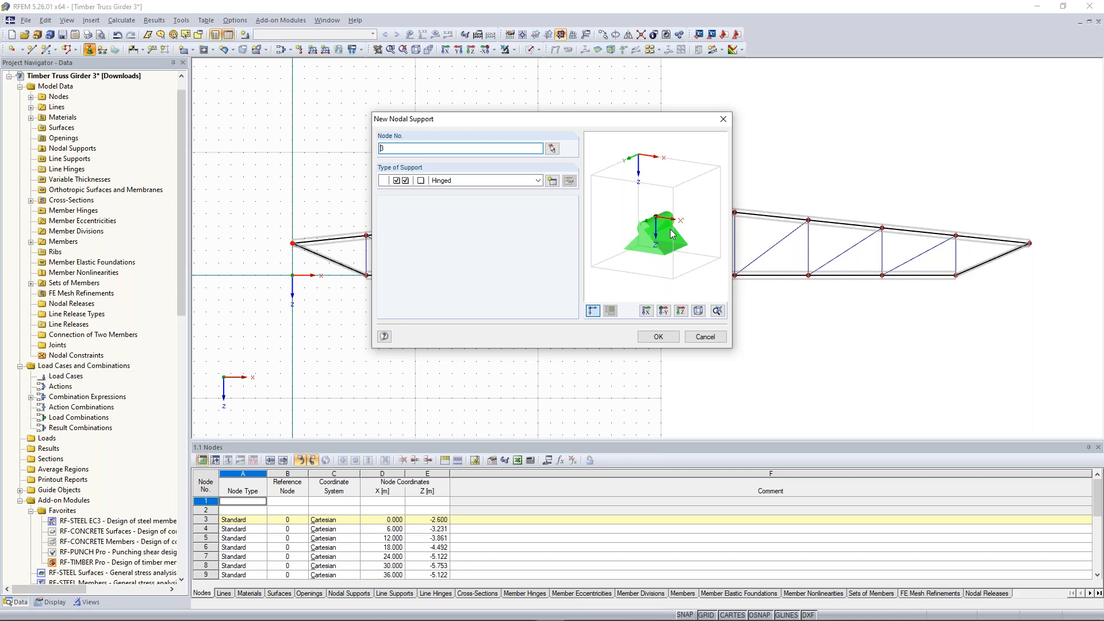
pyautogui.click(658, 337)
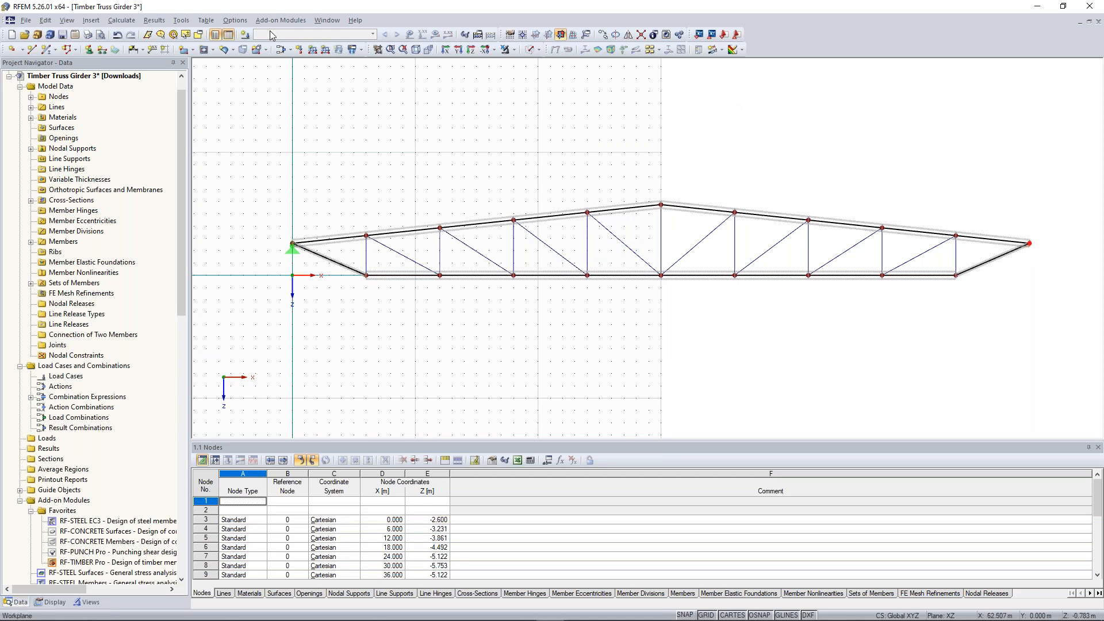
# Add a nodal support of type Sliding in X' at node 13, the right end of the upper chord
pyautogui.click(89, 50)
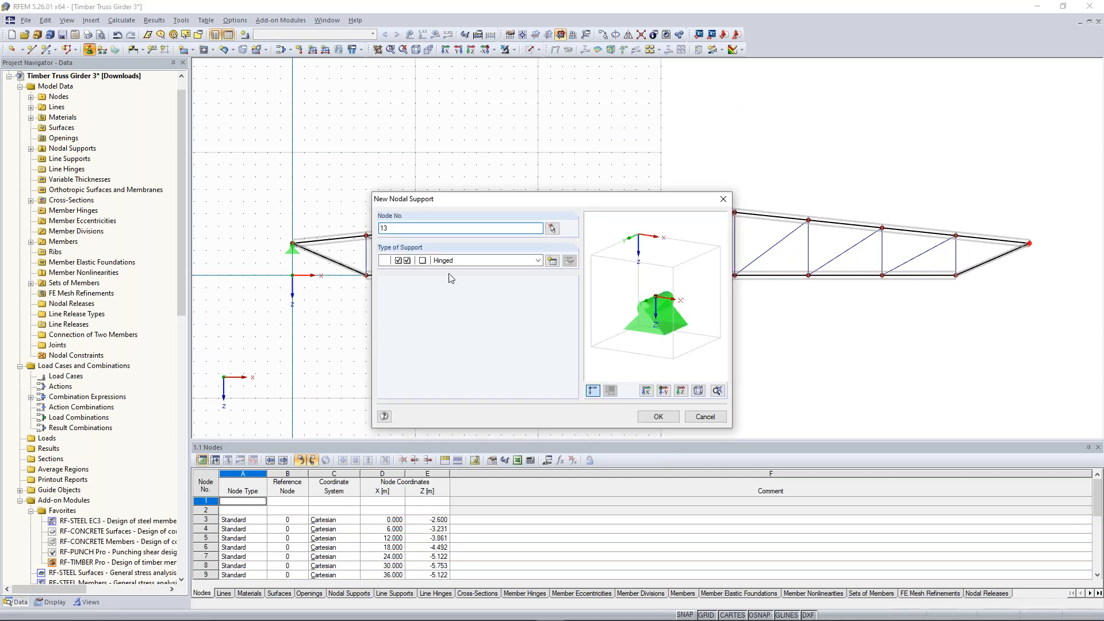
pyautogui.click(539, 260)
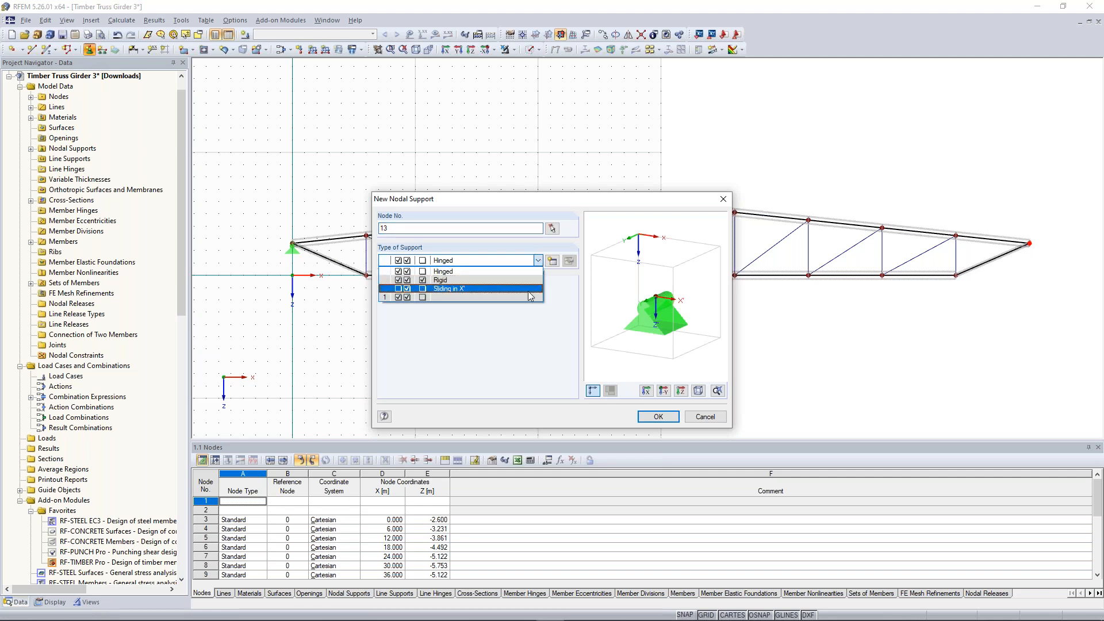
pyautogui.click(525, 289)
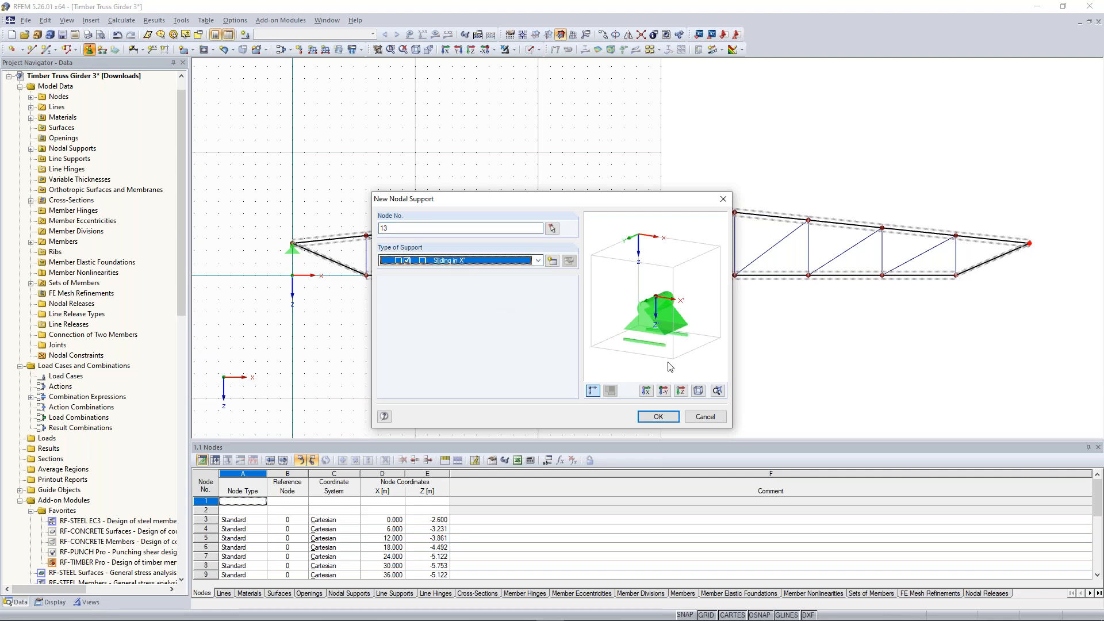
pyautogui.click(651, 420)
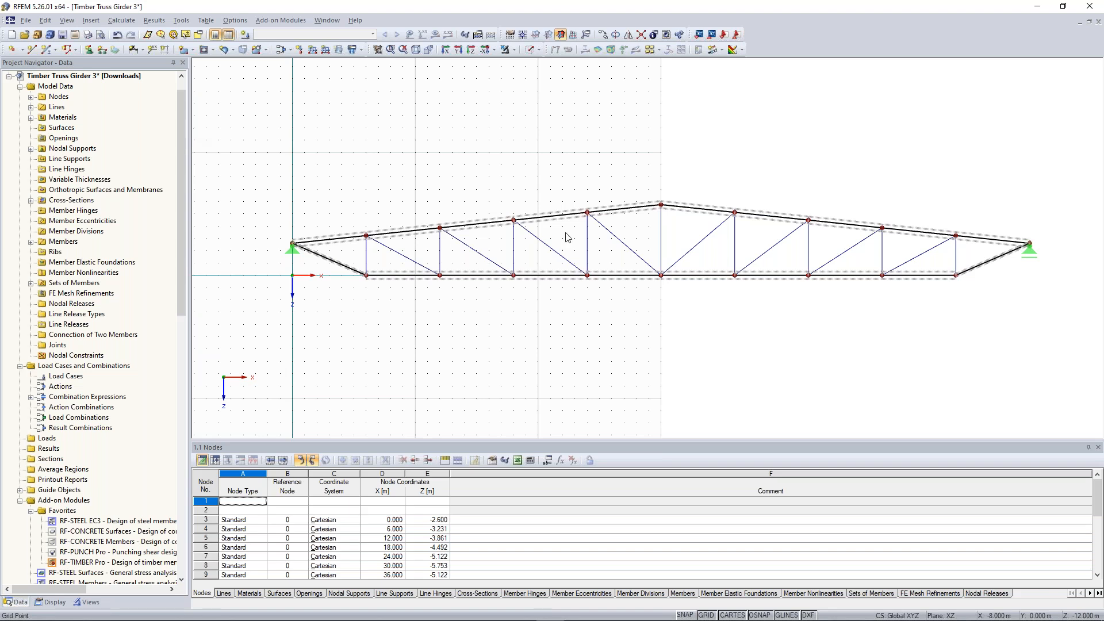
# Set the work plane's number of grid points to adapt dynamically according to the size of the model
pyautogui.scroll(-3, 568, 237)
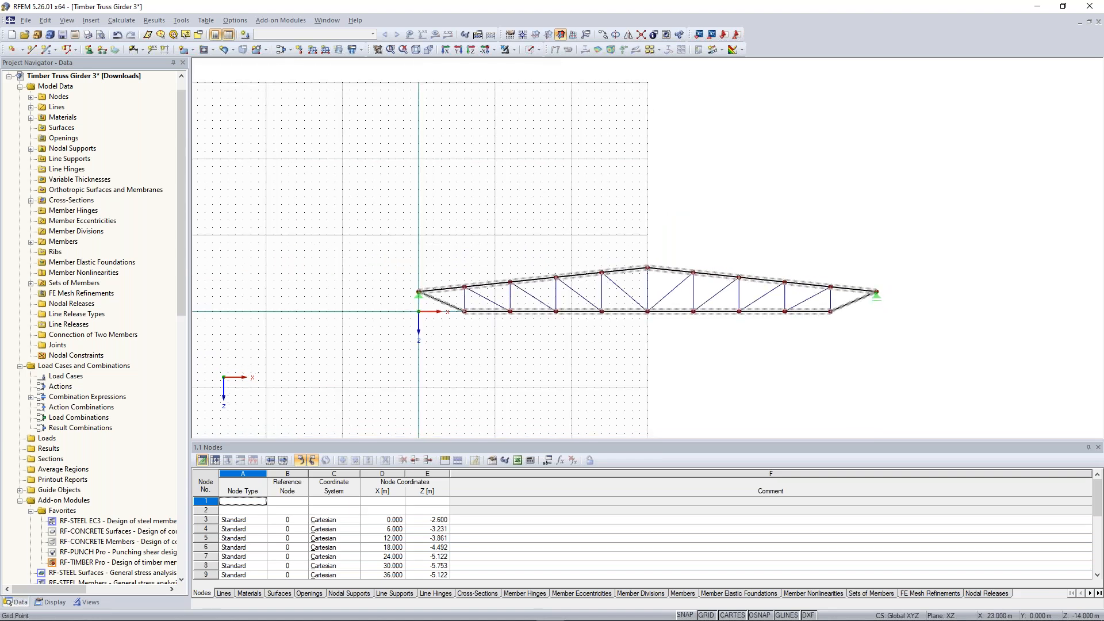
pyautogui.moveTo(595, 204); pyautogui.dragTo(559, 182, button='middle')
pyautogui.hotkey('ctrl', 'a')
pyautogui.click(555, 177)
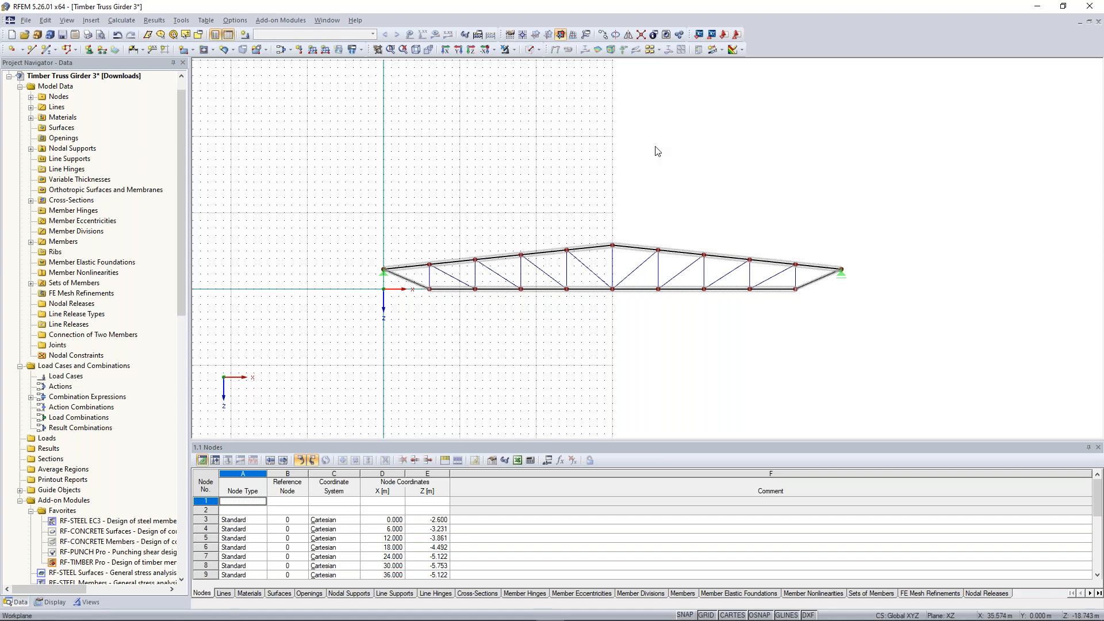
pyautogui.rightClick(660, 117)
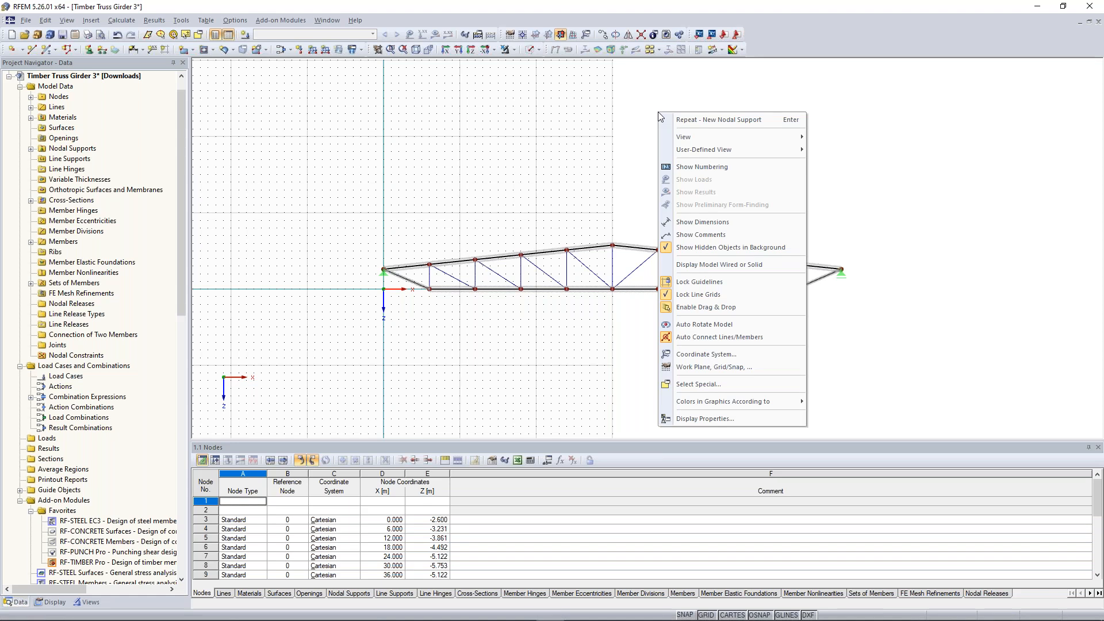
pyautogui.click(750, 375)
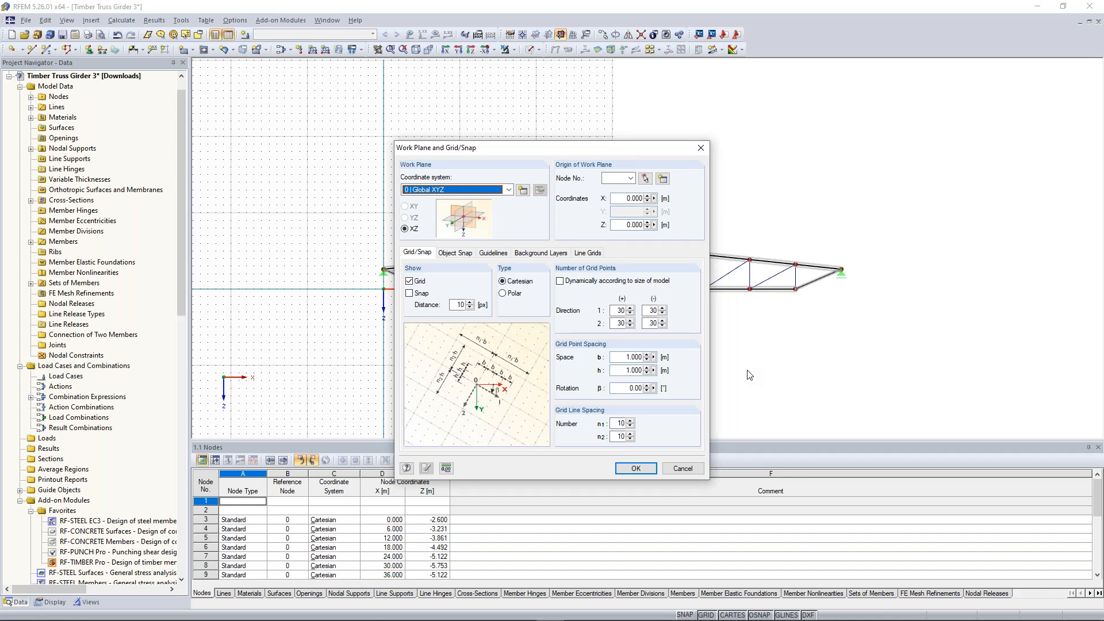
pyautogui.click(560, 282)
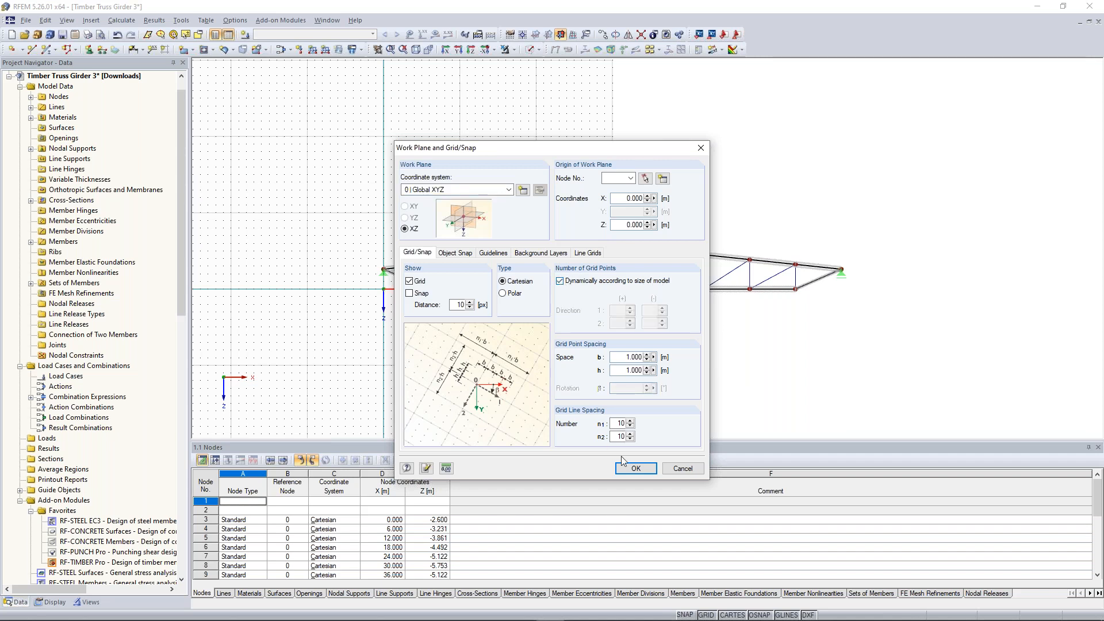
pyautogui.click(636, 469)
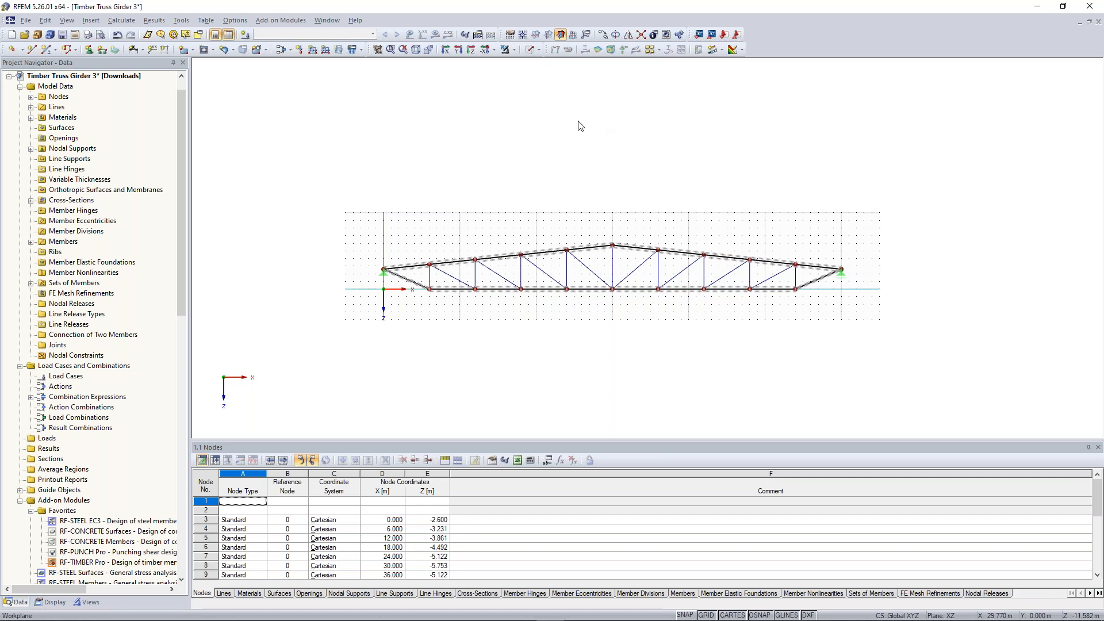
# Switch the truss display from wireframe to solid rendering and look over the available member model generators
pyautogui.click(530, 51)
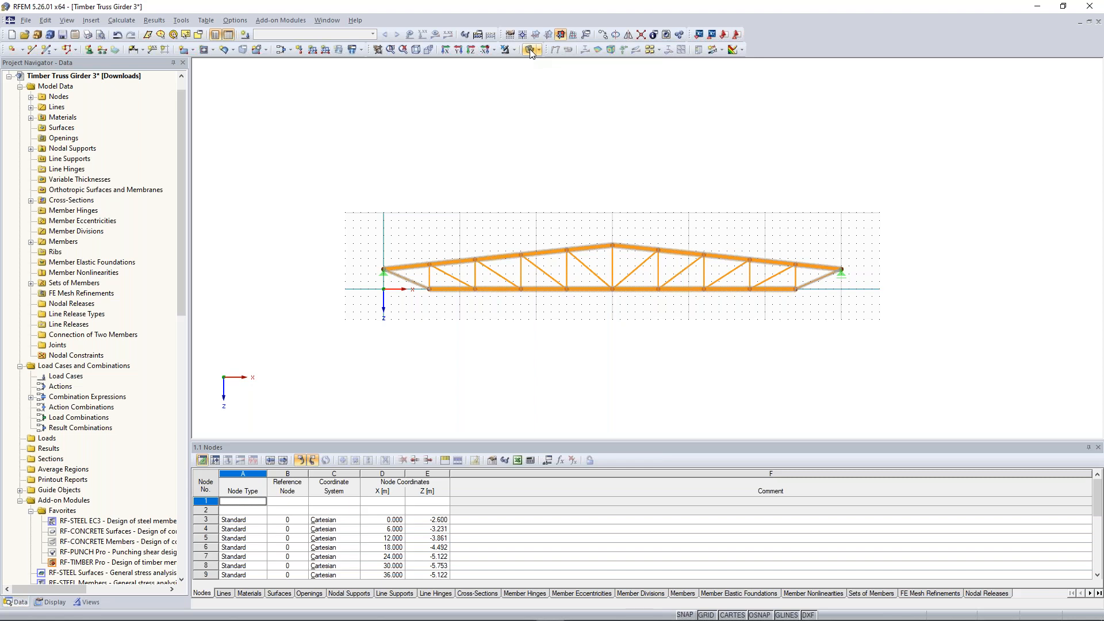
pyautogui.click(181, 20)
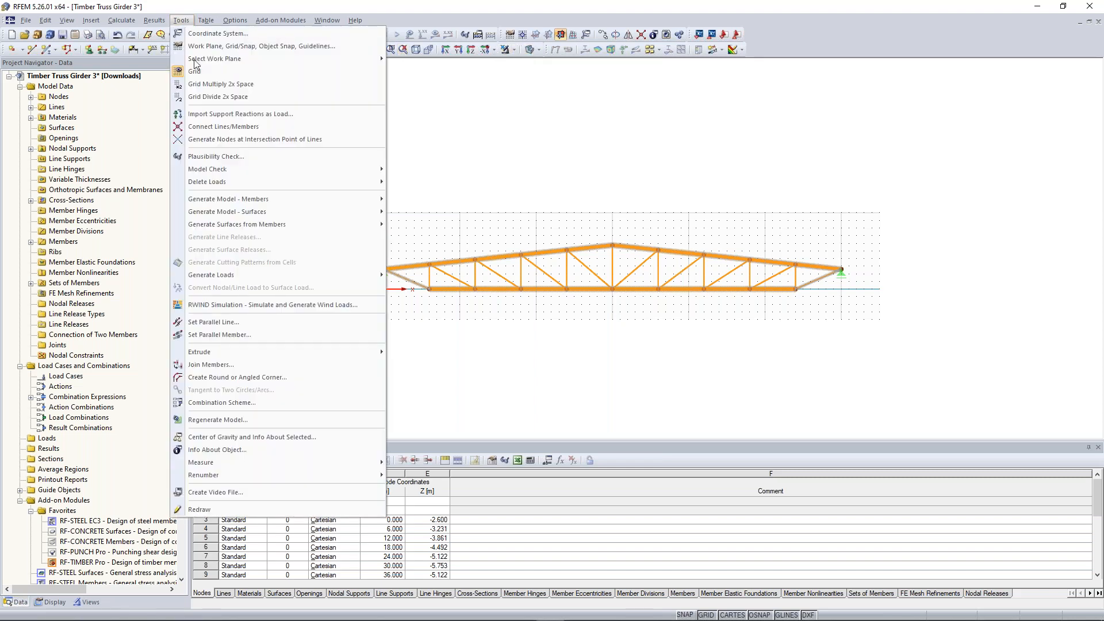
pyautogui.moveTo(244, 201)
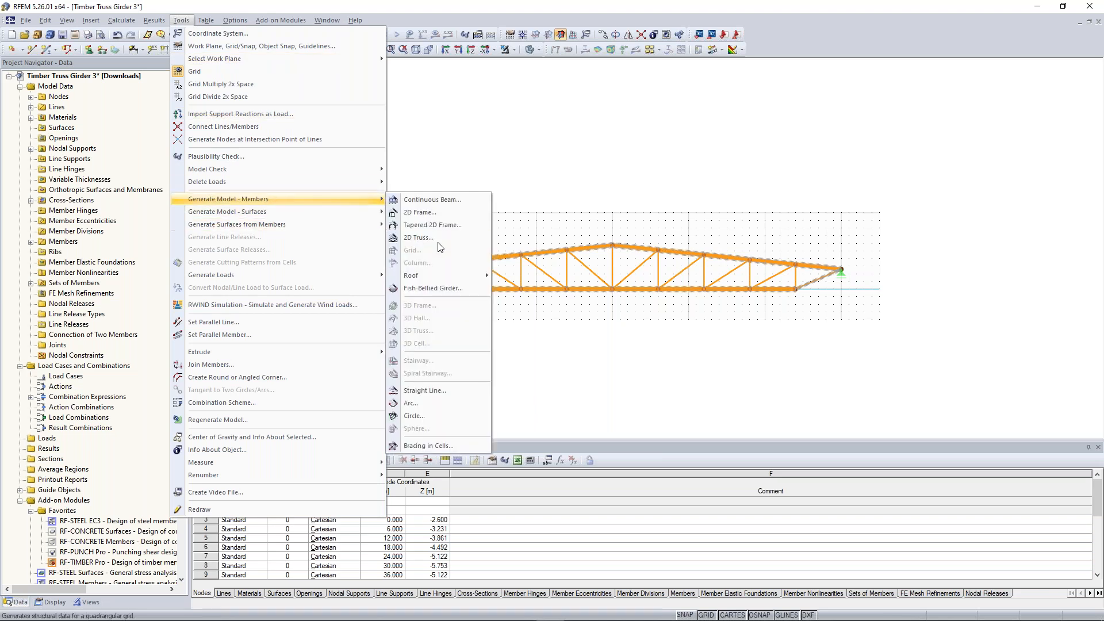
pyautogui.click(589, 159)
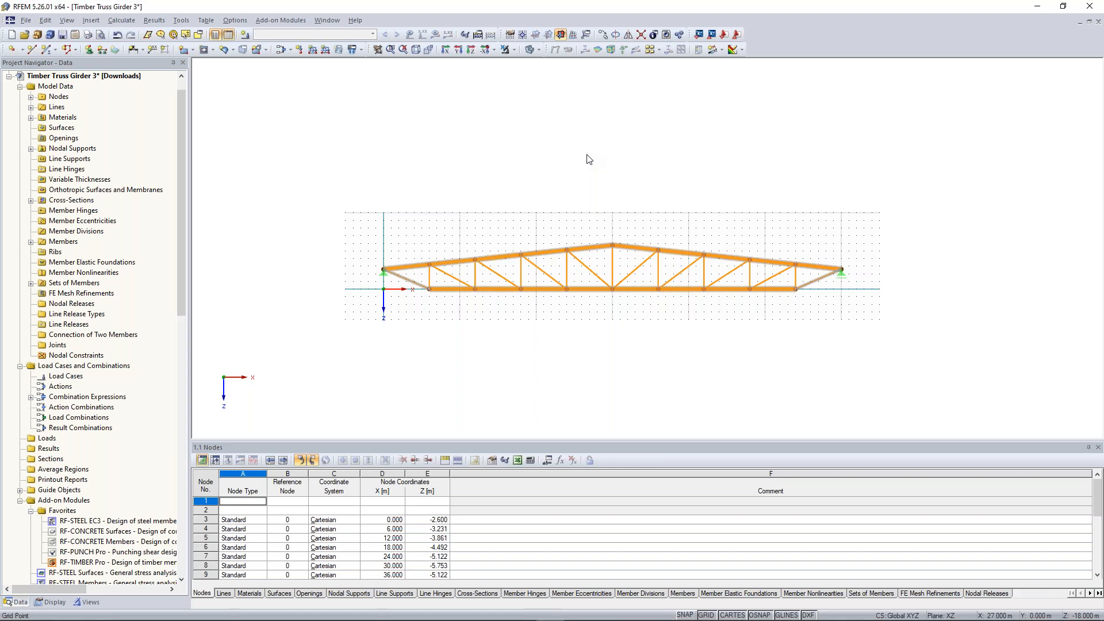
# Describe the permanent load case LC1 as "Self-weight + Roof load"
pyautogui.click(245, 35)
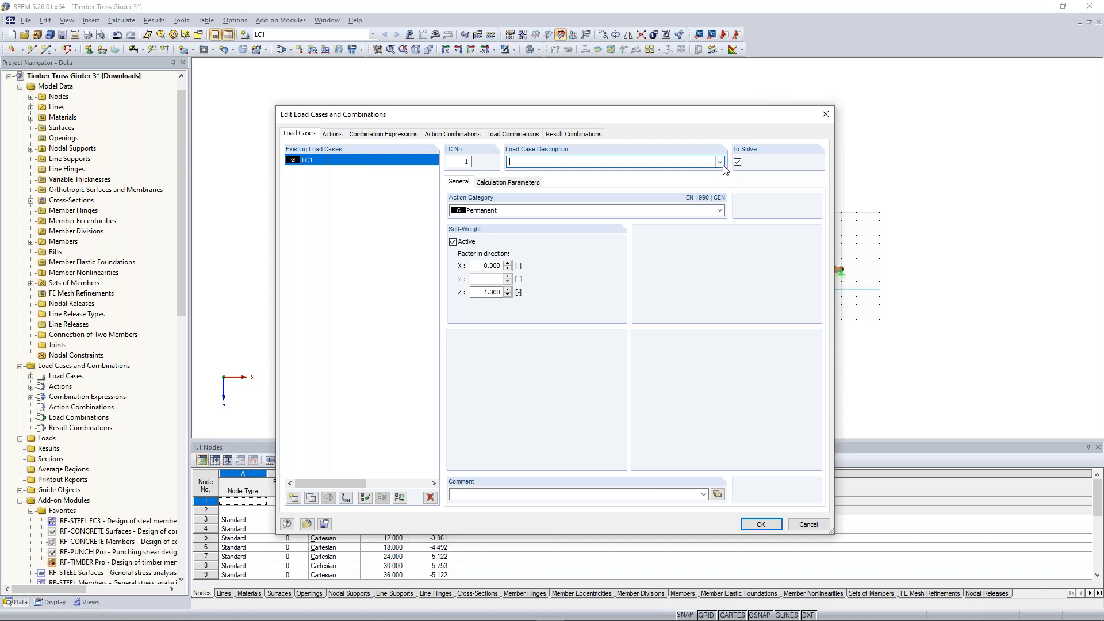
pyautogui.write('Self-weight')
pyautogui.write('+ Roof load')
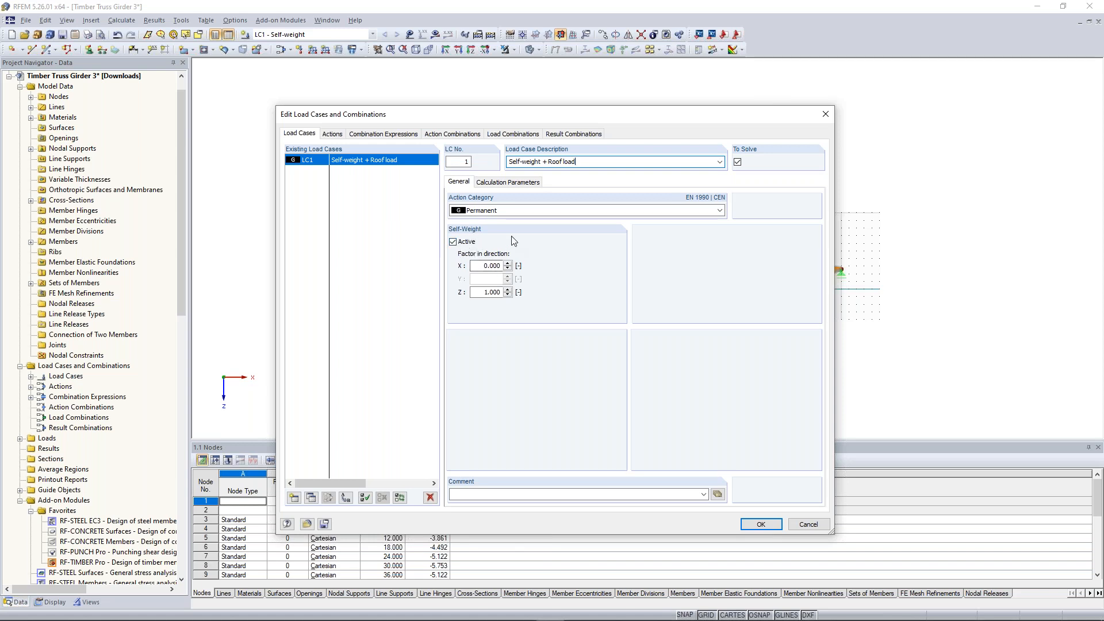
# Create load case LC2 described as "Snow left" with the action category Snow (H ≤ 1000 m a.s.l.)
pyautogui.click(294, 498)
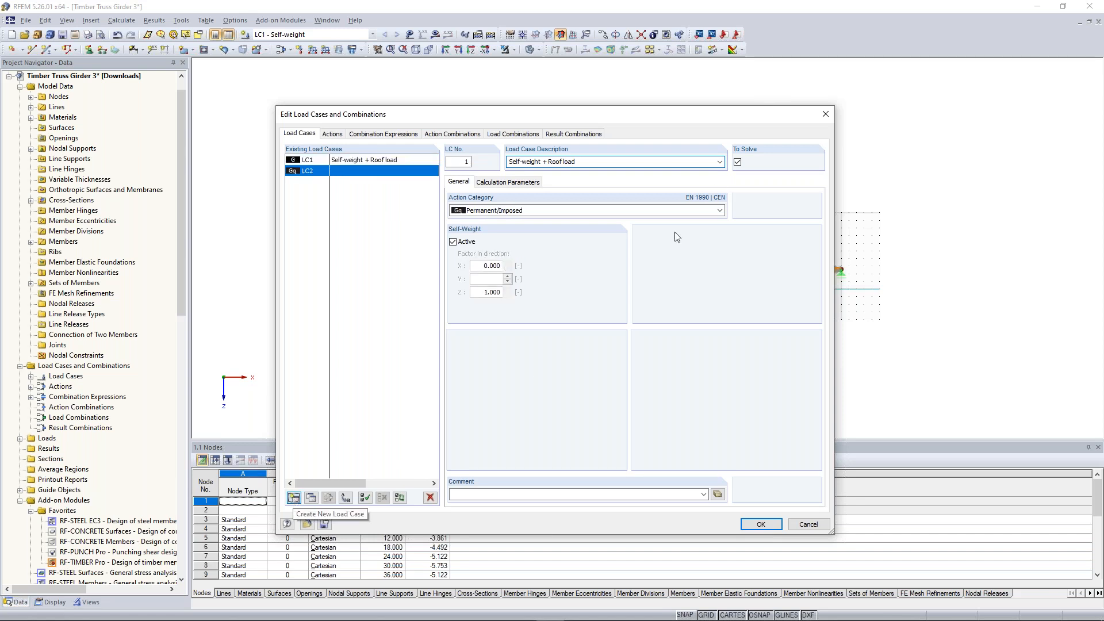
pyautogui.click(720, 161)
pyautogui.click(720, 162)
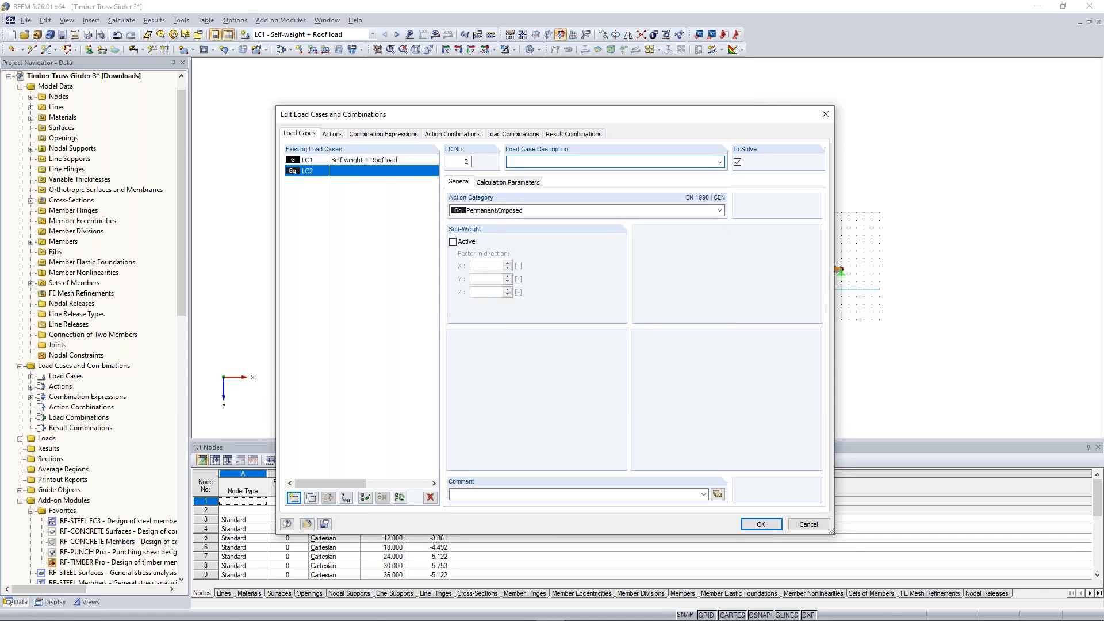
pyautogui.write('Snow ')
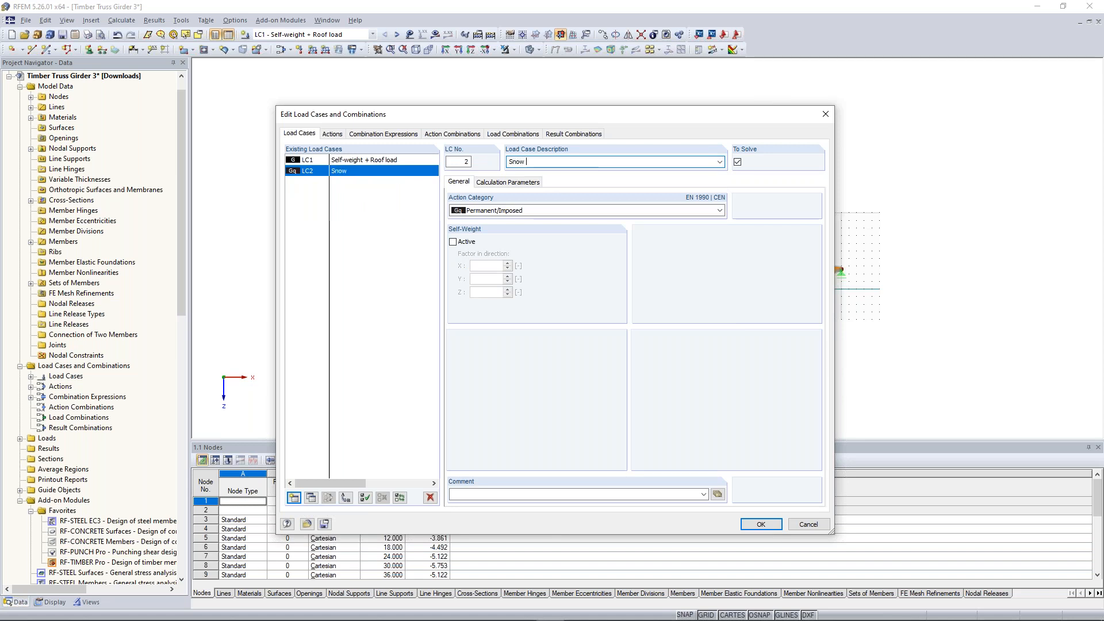
pyautogui.write('left')
pyautogui.click(720, 211)
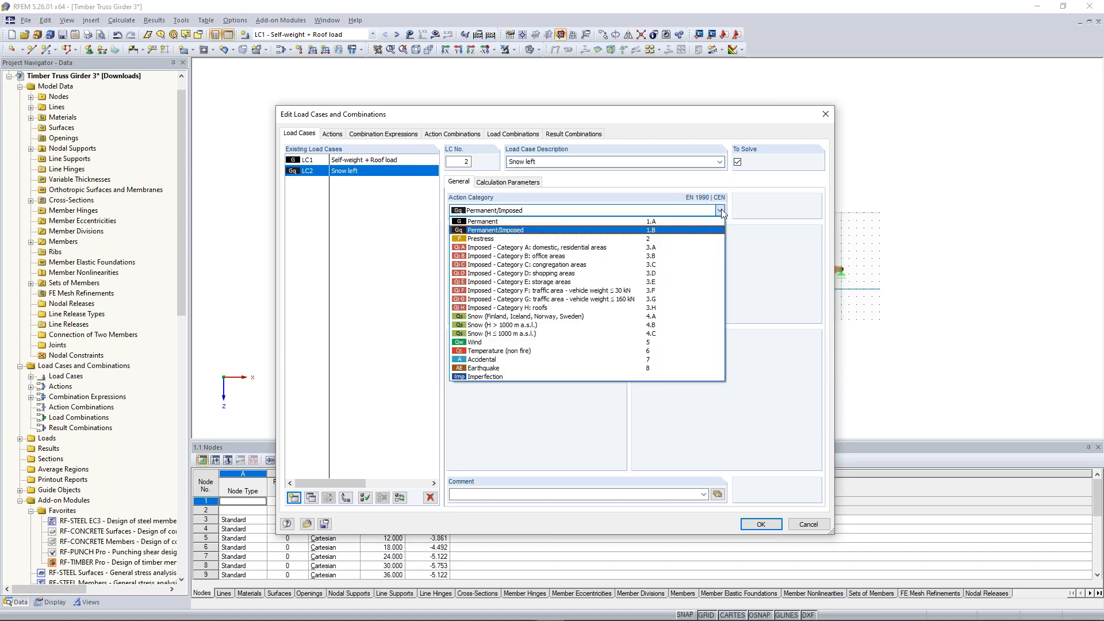
pyautogui.click(580, 336)
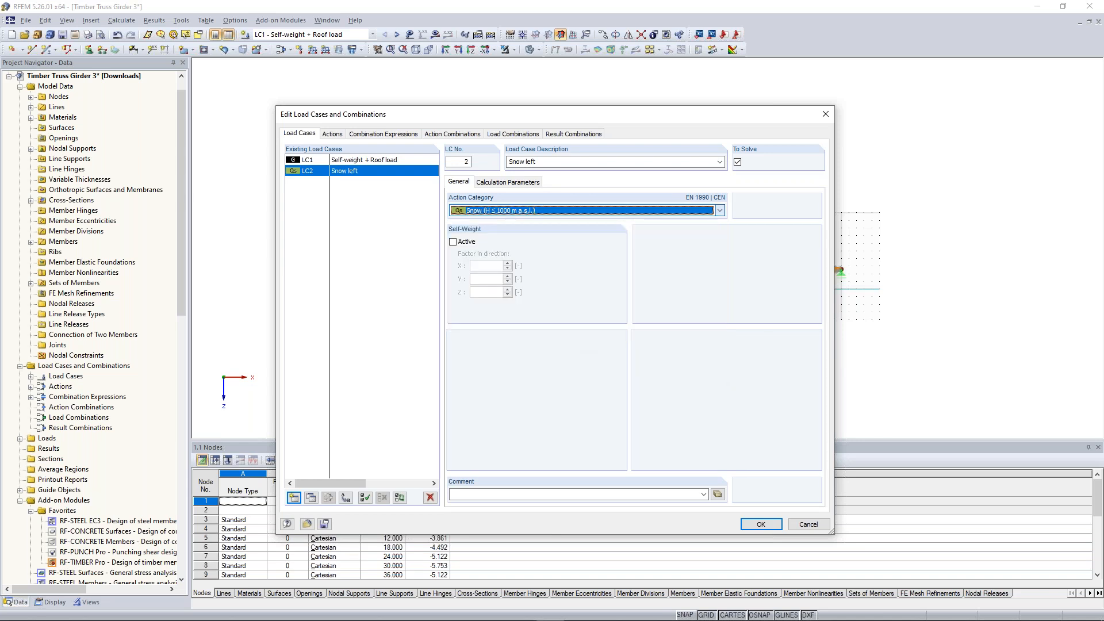
# Copy the Snow left load case as LC3 and change its description to "Snow right"
pyautogui.click(312, 498)
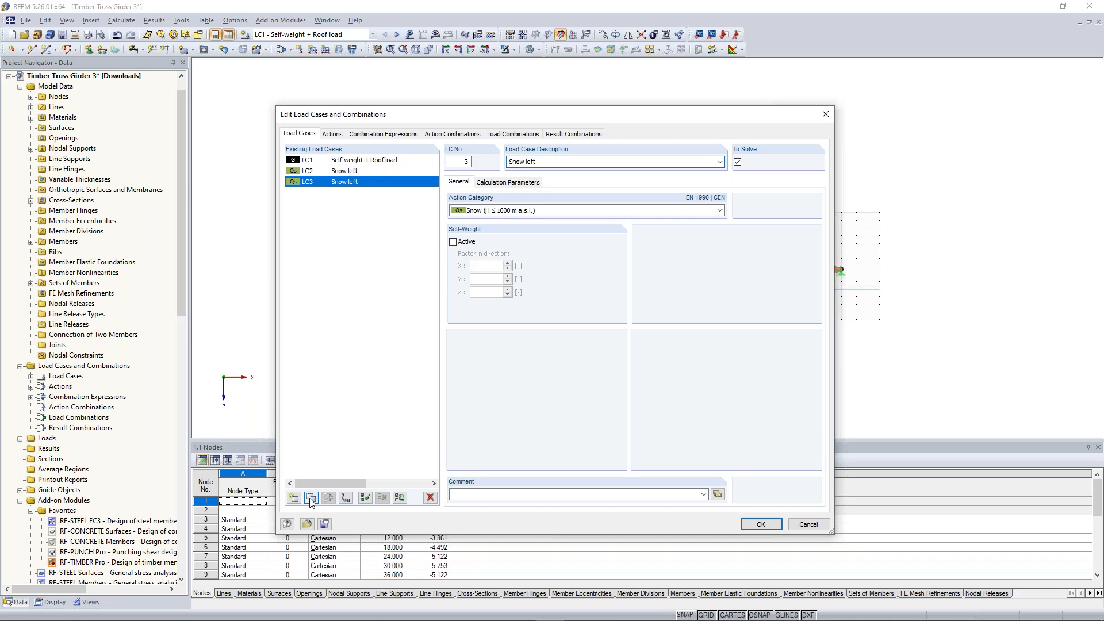
pyautogui.doubleClick(530, 162)
pyautogui.write('right')
# Create load case LC4 in the Wind action category and describe it as "Wind Suction"
pyautogui.click(293, 498)
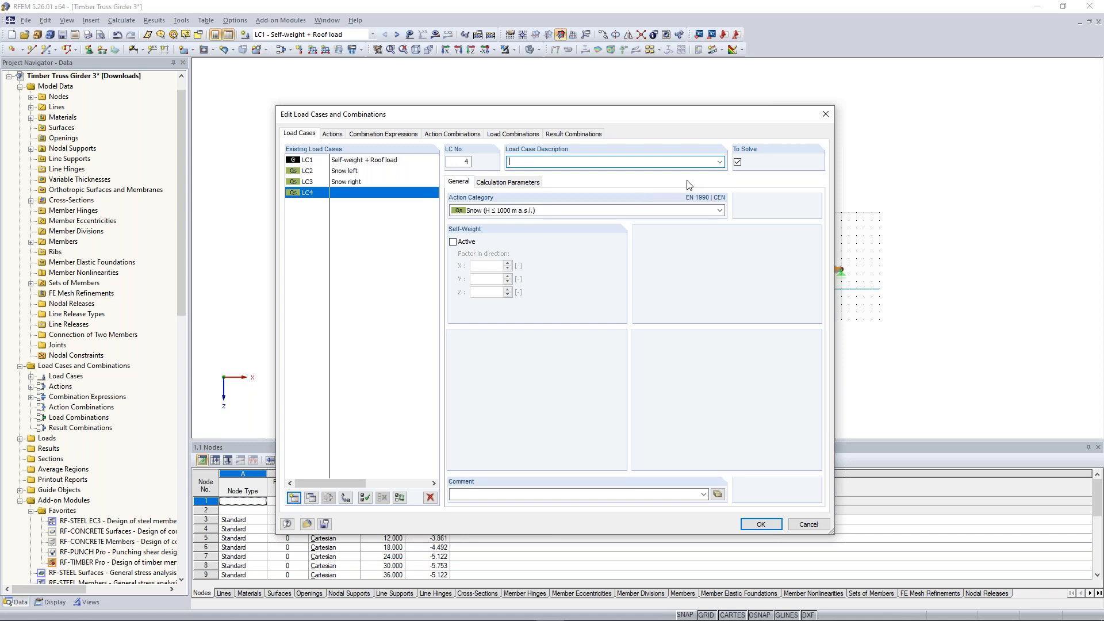
pyautogui.click(719, 161)
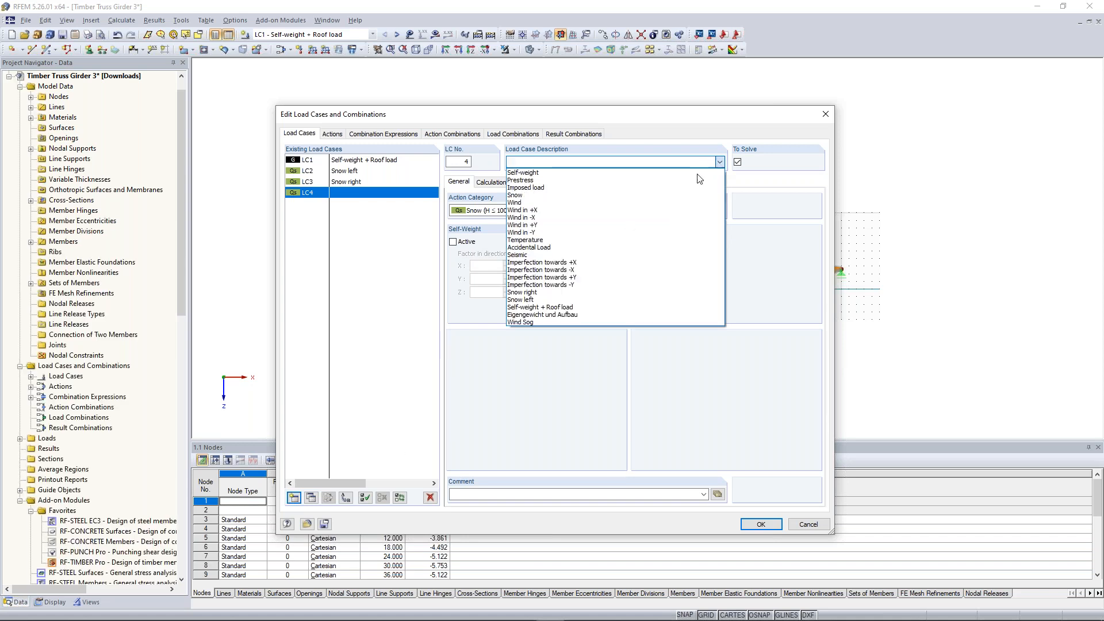
pyautogui.click(561, 202)
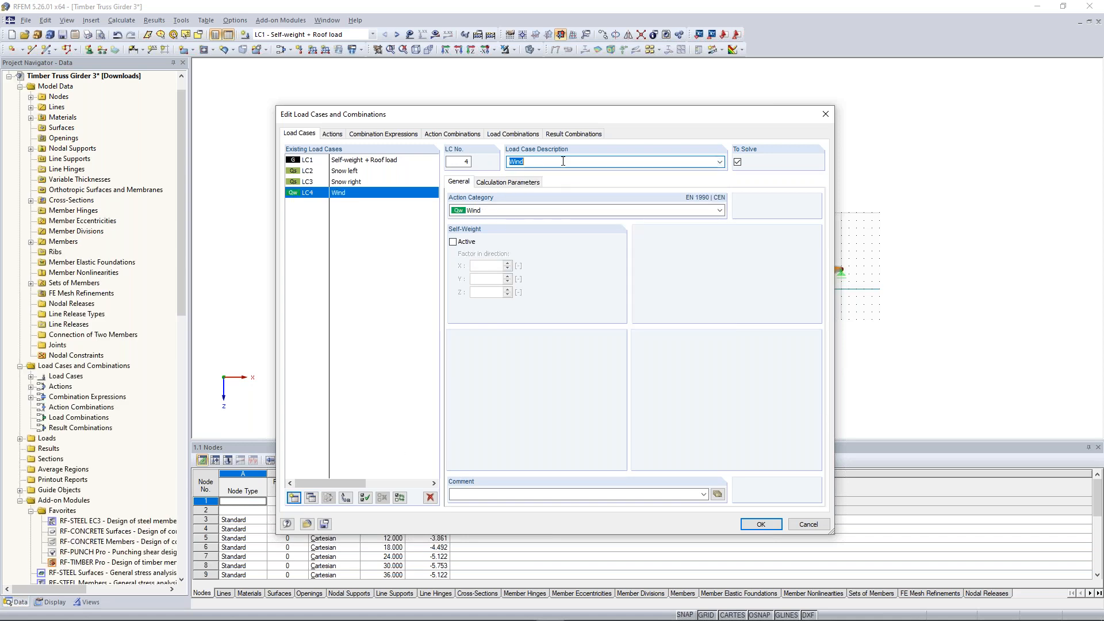
pyautogui.press('Right')
pyautogui.write('Suction')
# Review the load cases in the Permanent, Snow and Wind actions and set the Snow load cases to act simultaneously
pyautogui.click(332, 135)
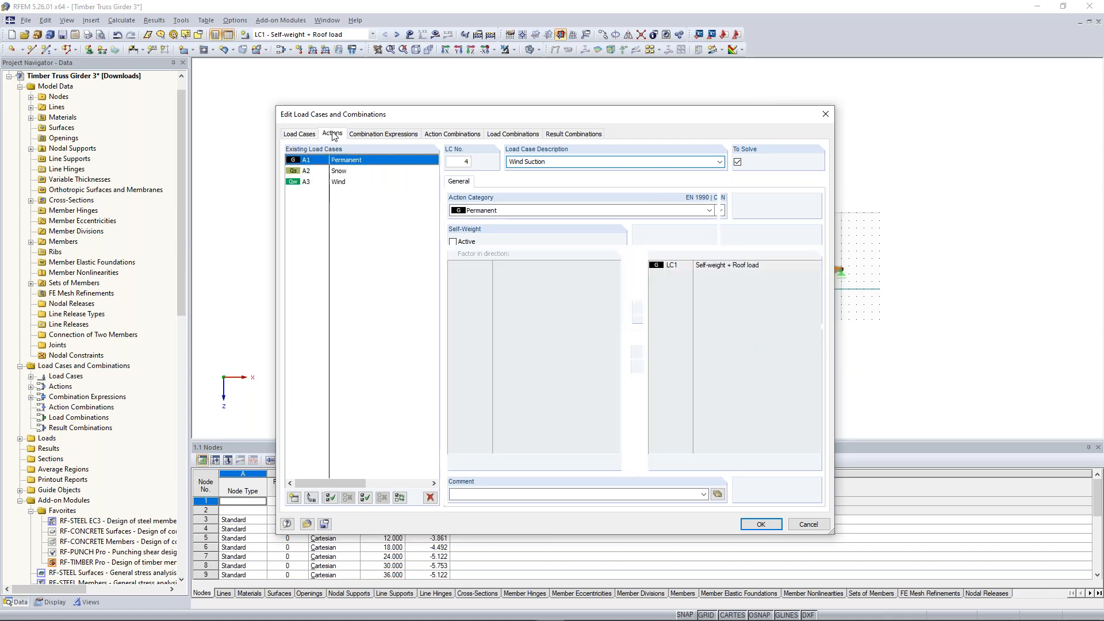
pyautogui.click(348, 171)
pyautogui.click(347, 183)
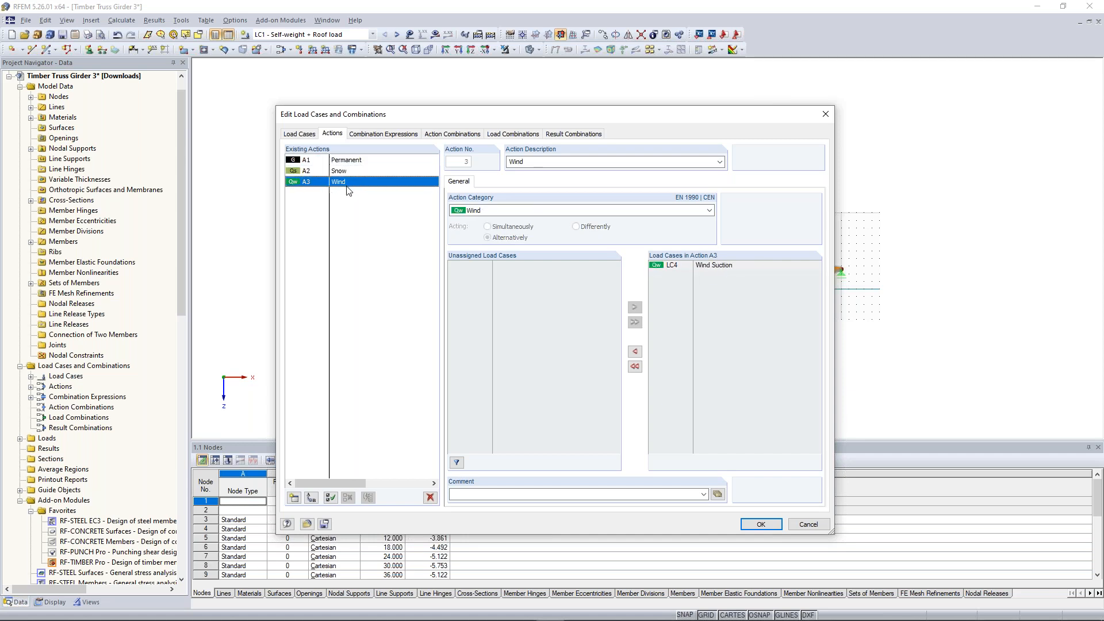
pyautogui.click(352, 163)
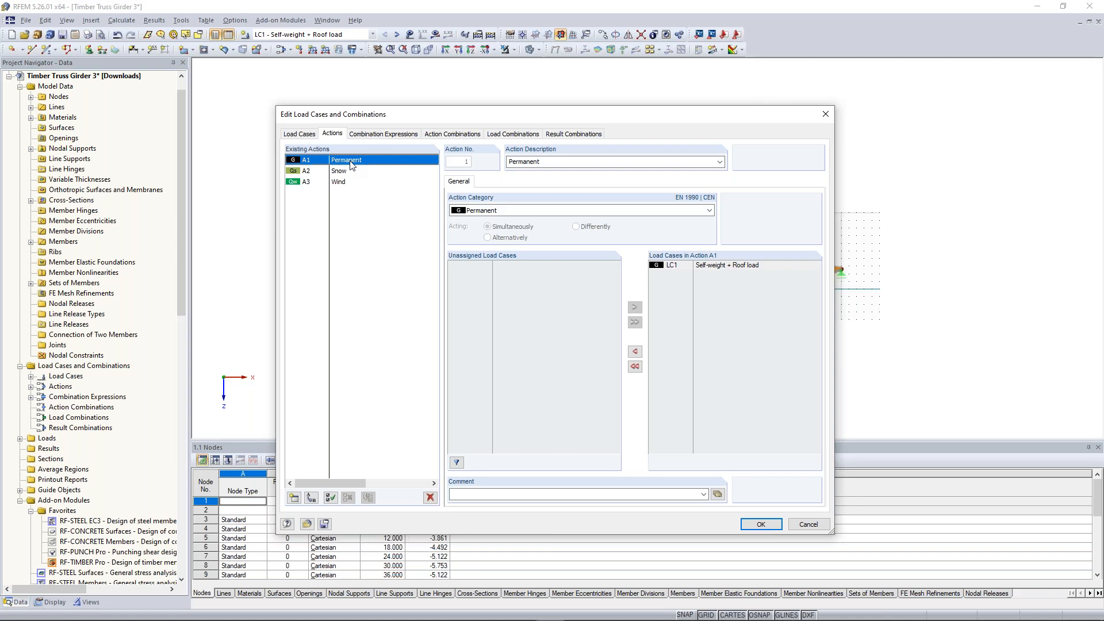
pyautogui.click(353, 172)
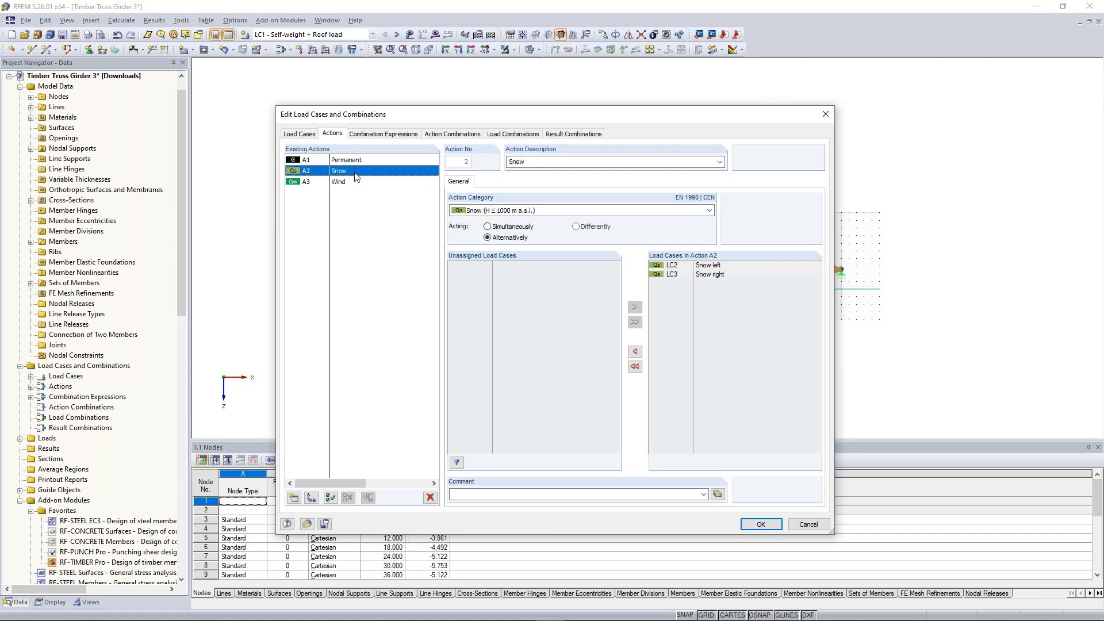
pyautogui.click(350, 183)
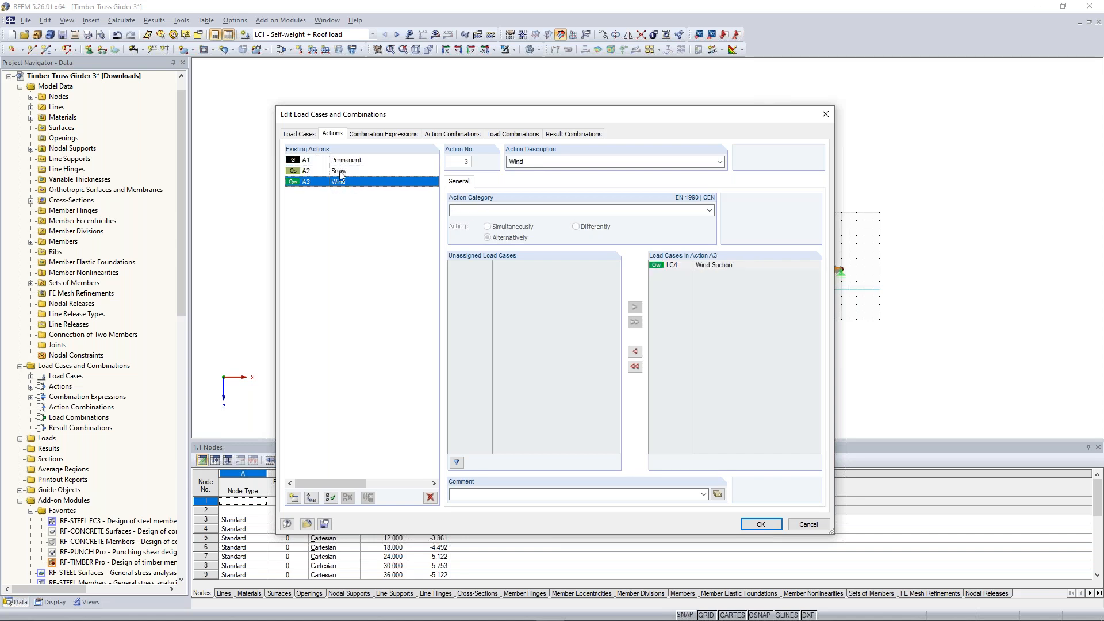
pyautogui.click(340, 173)
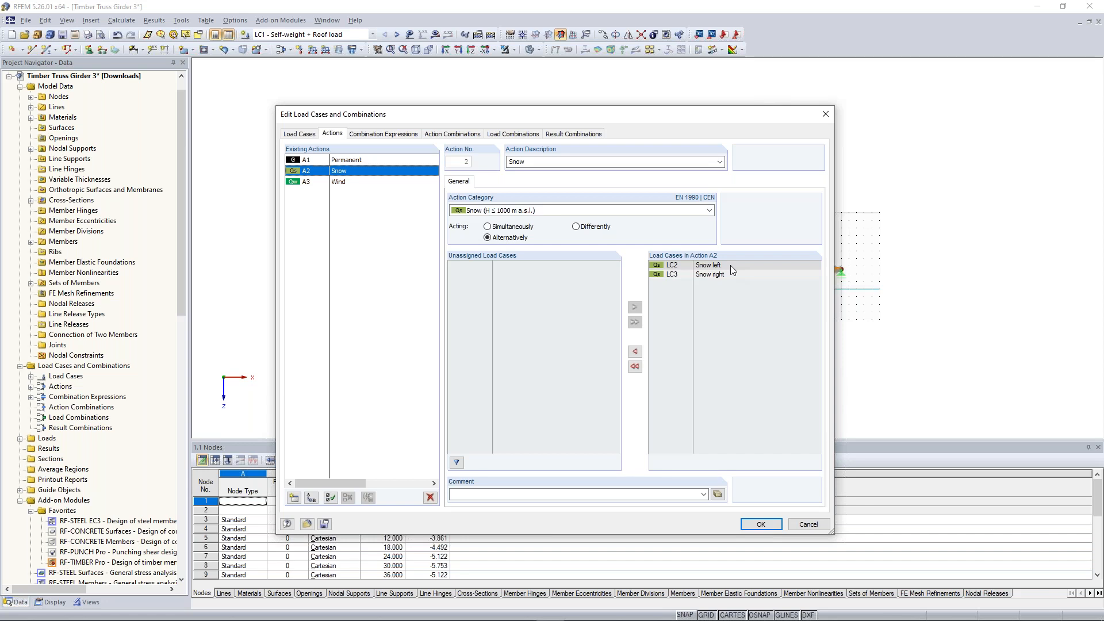
pyautogui.click(511, 227)
# Delete the three SLS combination expressions CE2 to CE4, keeping only the ULS expression CE1
pyautogui.click(385, 136)
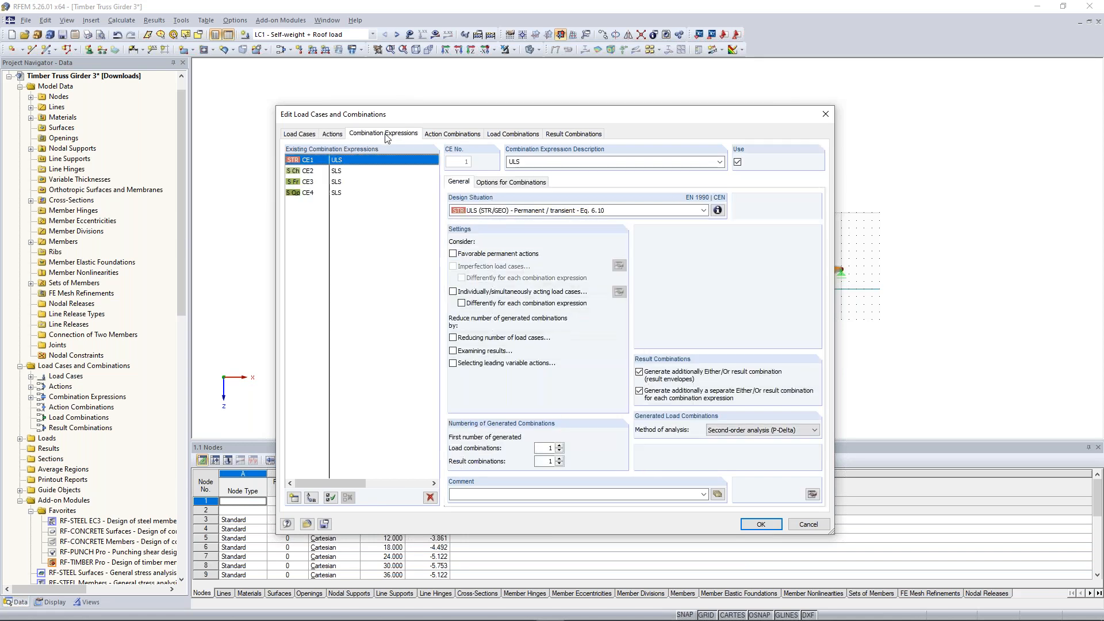
pyautogui.click(332, 171)
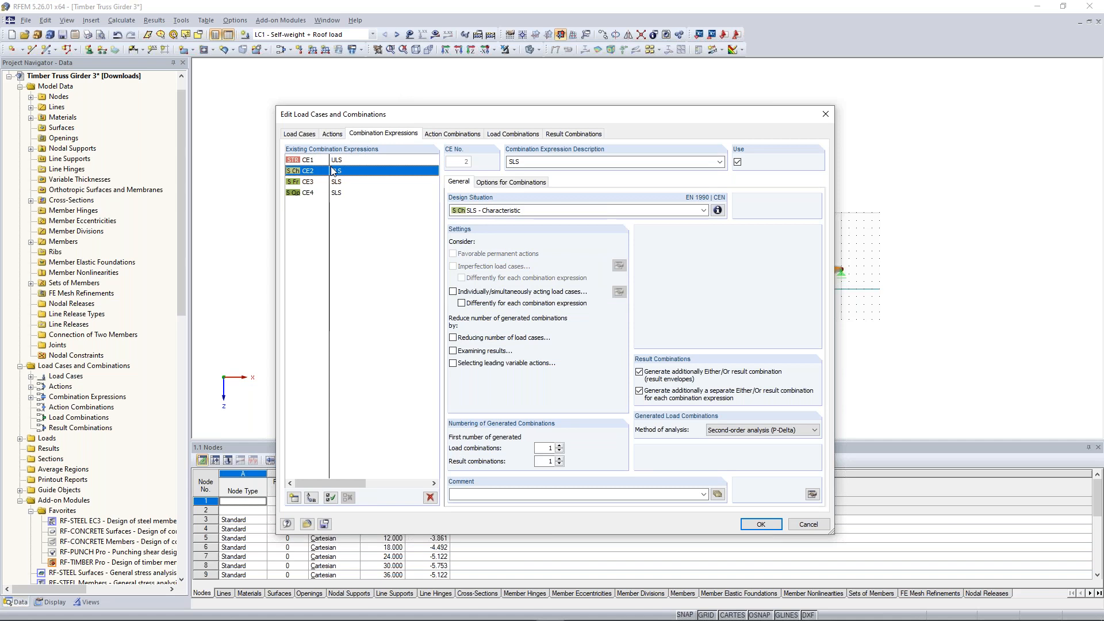
pyautogui.keyDown('shift'); pyautogui.click(338, 193); pyautogui.keyUp('shift')
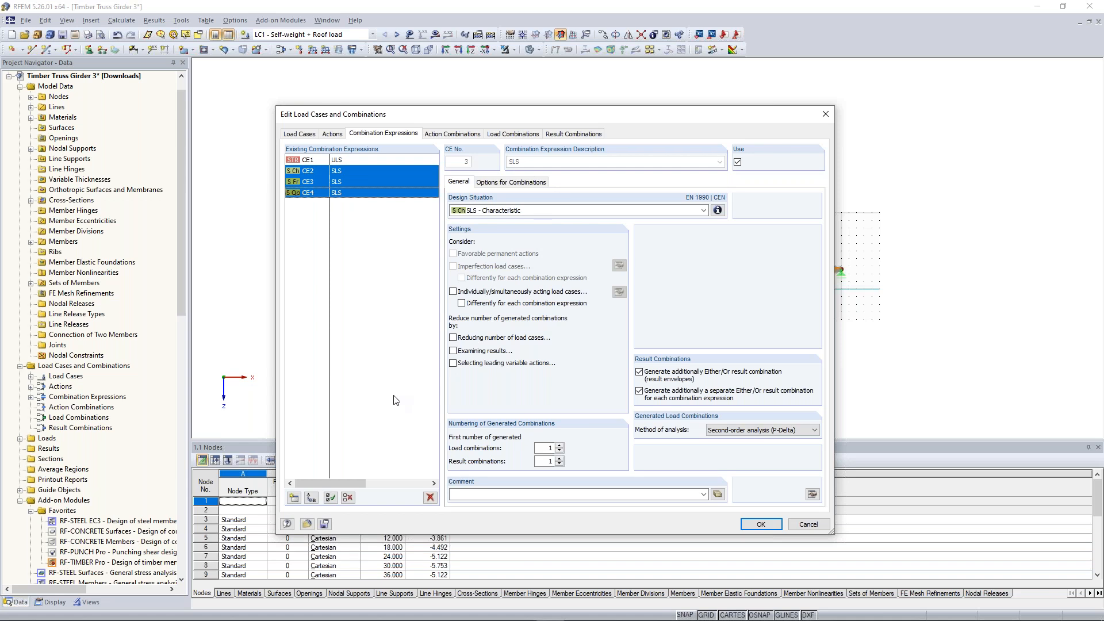
pyautogui.click(432, 499)
pyautogui.click(535, 341)
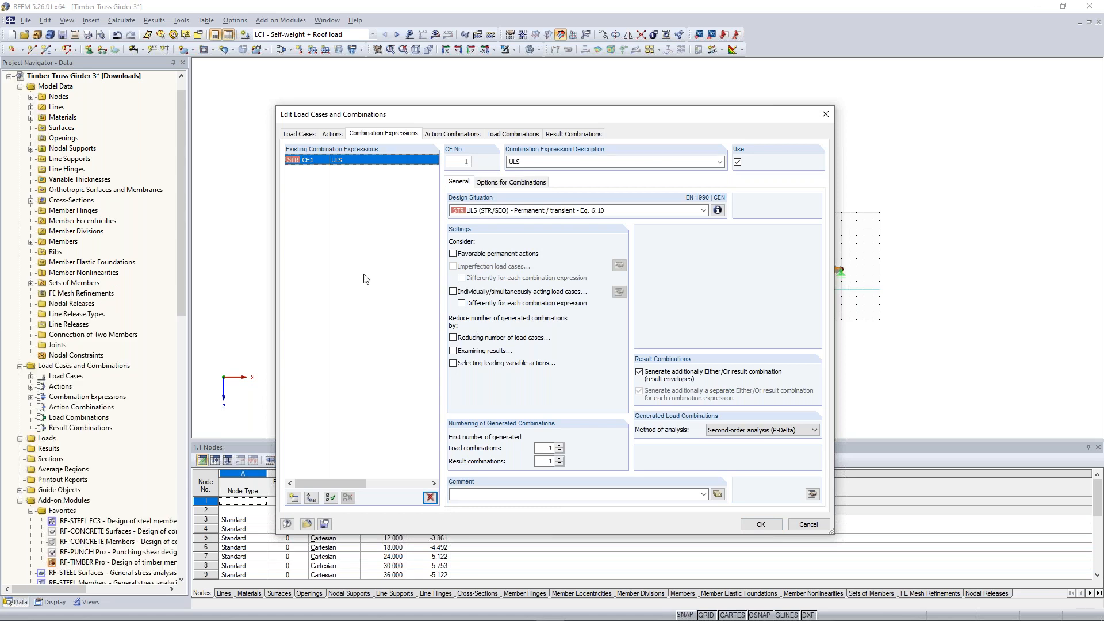
# Examine the combination formula and factor definitions for the ULS (STR/GEO) permanent/transient design situation, Eq. 6.10
pyautogui.click(723, 211)
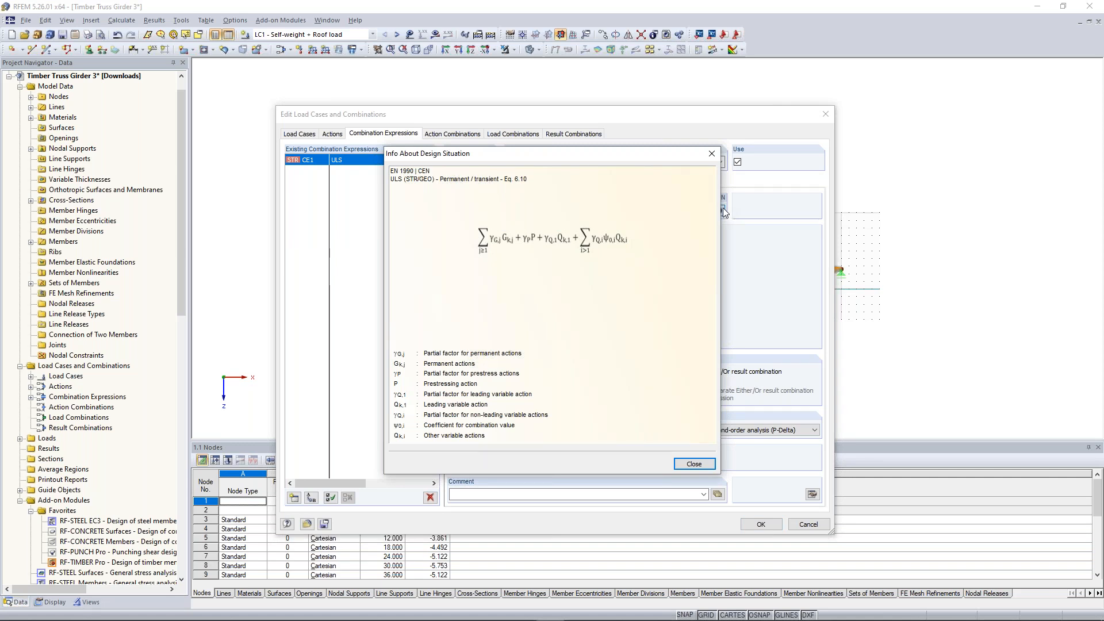
pyautogui.moveTo(659, 157); pyautogui.dragTo(801, 133)
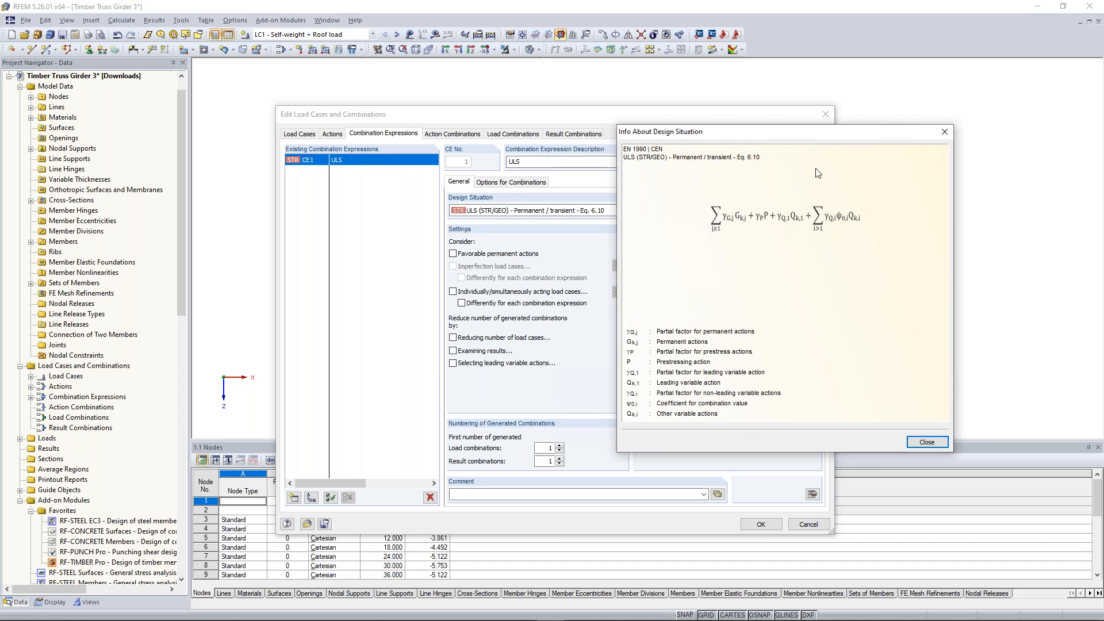
pyautogui.moveTo(807, 135); pyautogui.dragTo(776, 74)
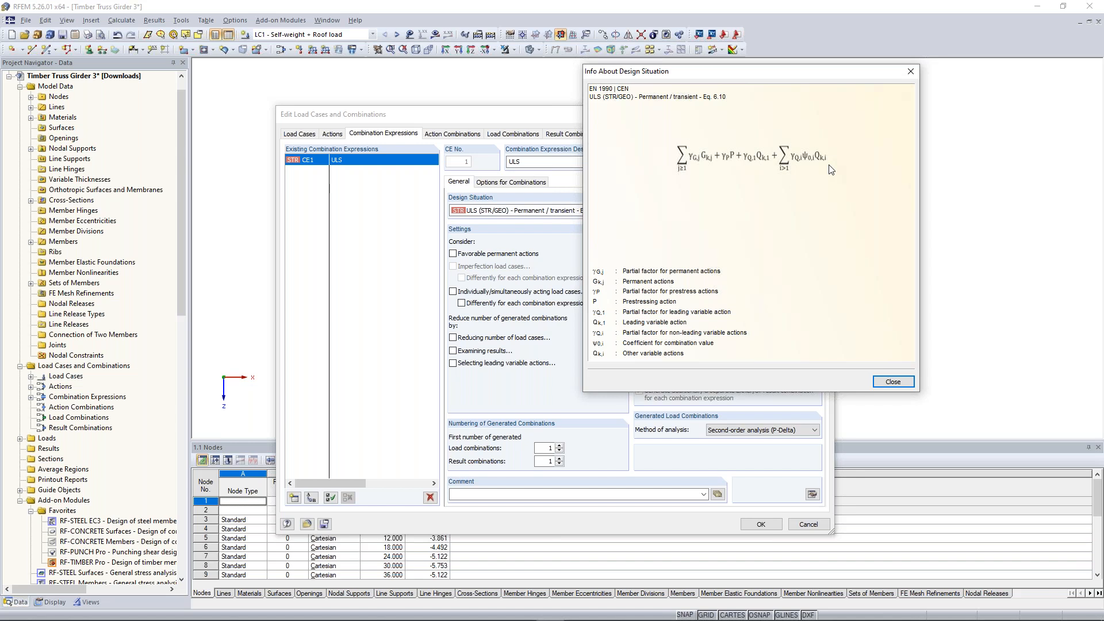
pyautogui.click(893, 382)
# Review the generated action combinations, examining the factors and leading action of AC3, 1.35G + 1.50Qs + 0.90Qw
pyautogui.click(444, 135)
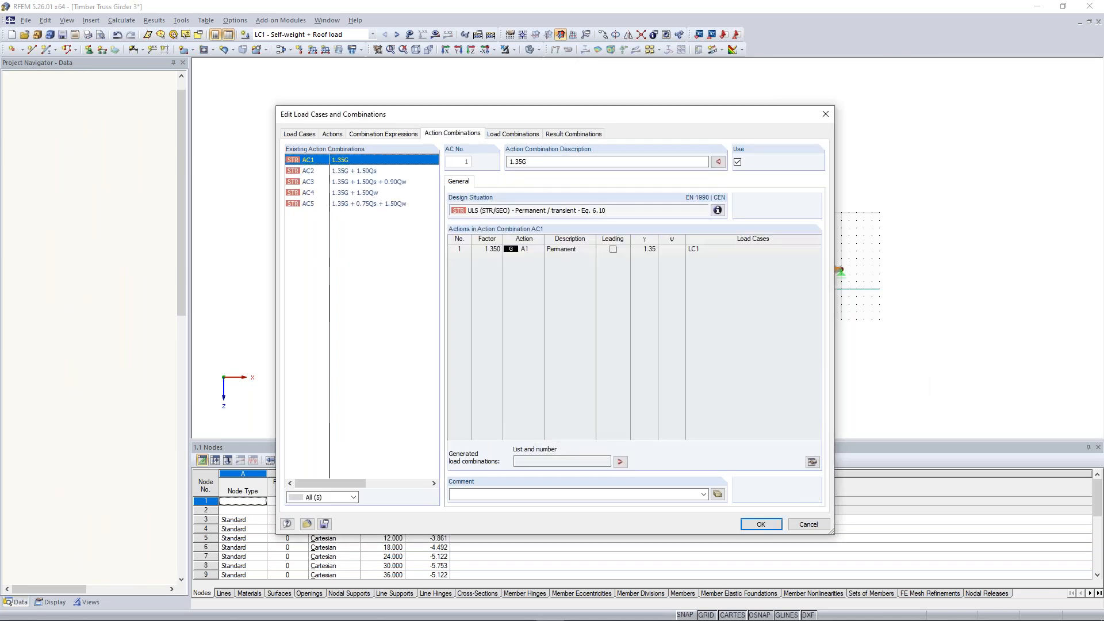
pyautogui.click(399, 182)
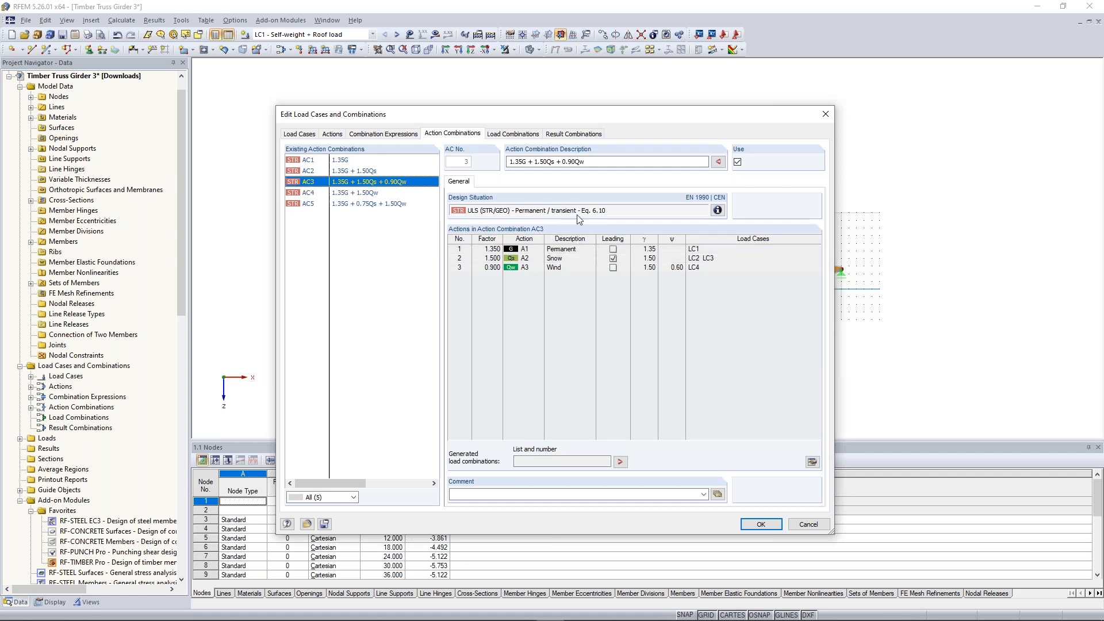
pyautogui.moveTo(508, 161); pyautogui.dragTo(605, 161)
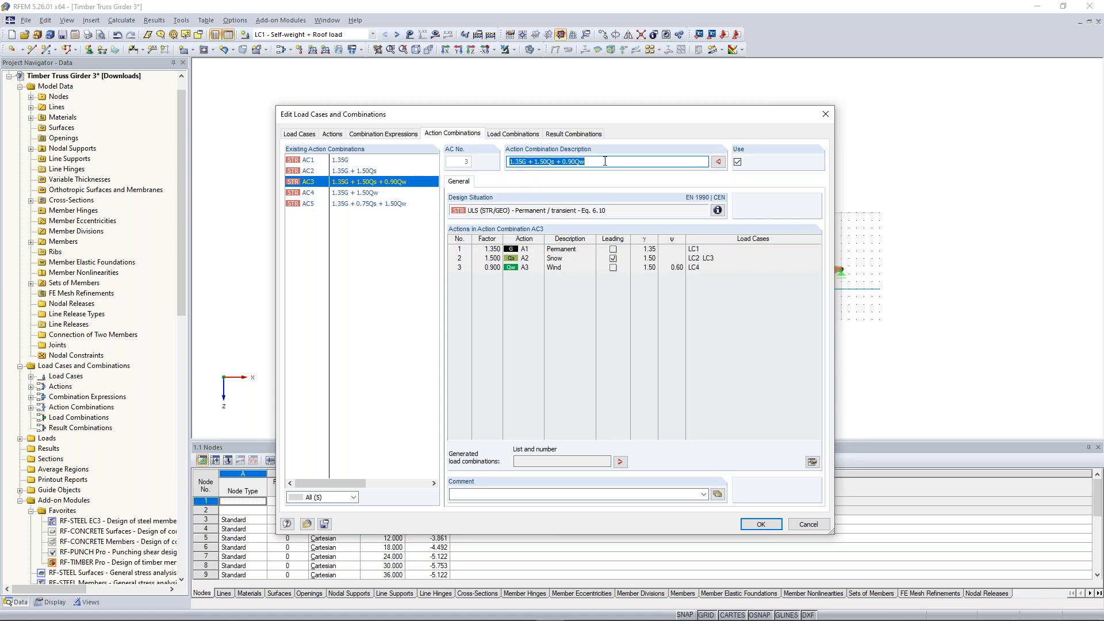
pyautogui.click(521, 162)
pyautogui.click(590, 163)
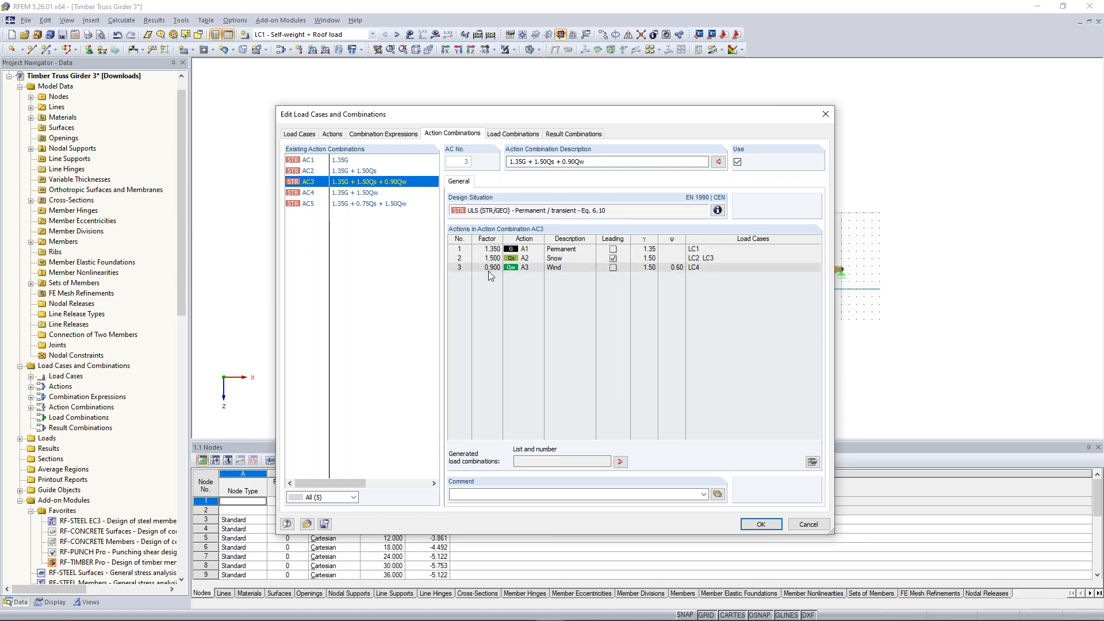
# Examine load combination CO6, including its formula, leading load cases and the partial and combination factors for LC4 Wind Suction
pyautogui.click(518, 134)
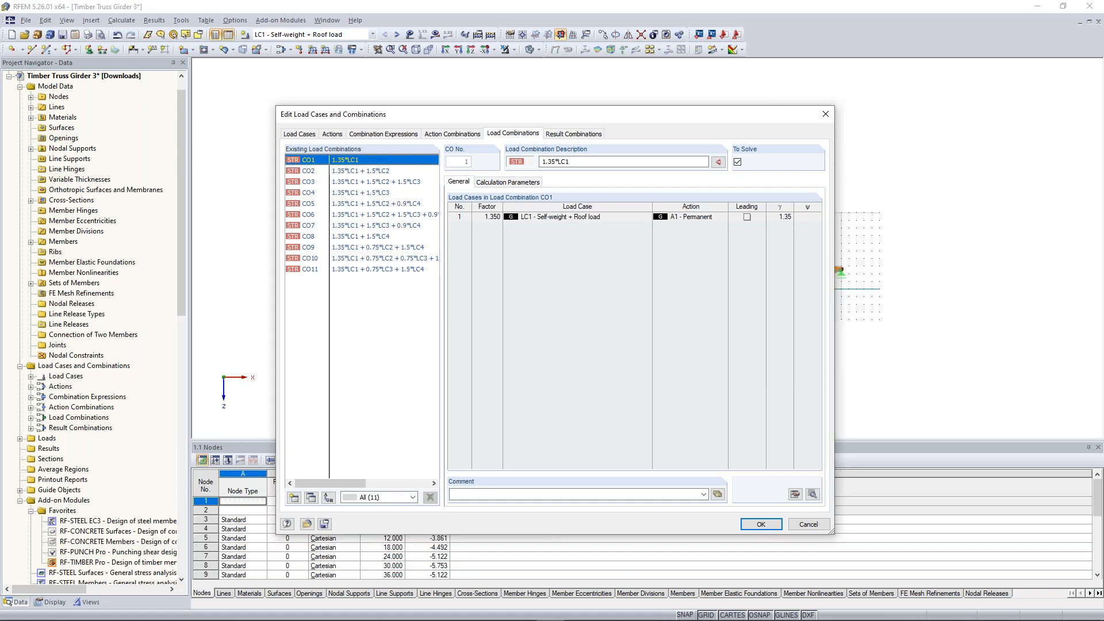
pyautogui.click(363, 214)
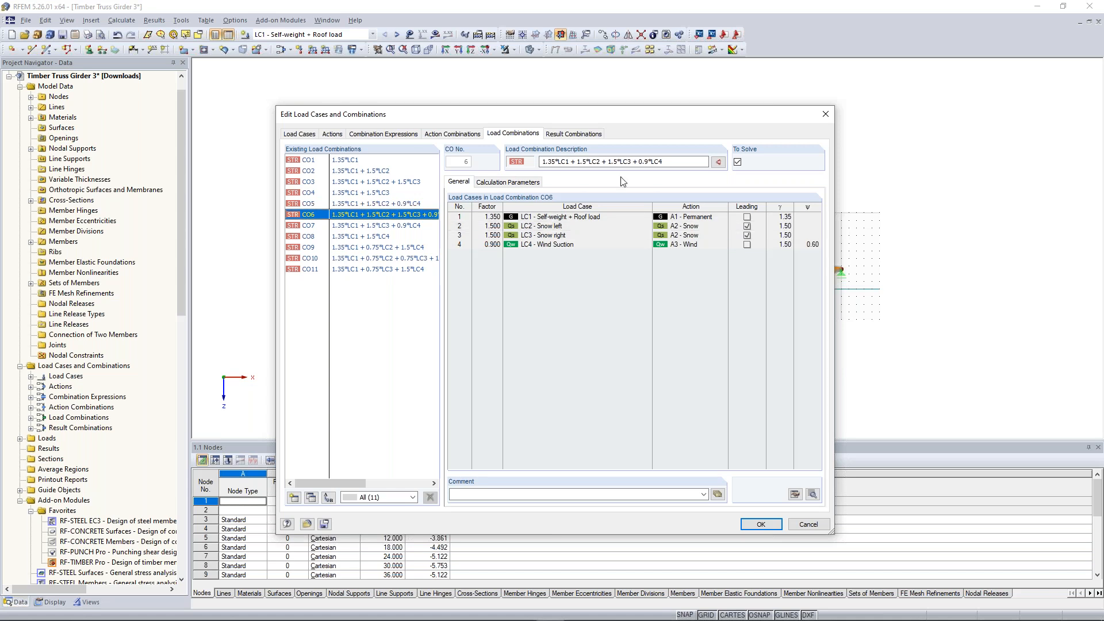
pyautogui.moveTo(569, 162); pyautogui.dragTo(529, 161)
pyautogui.click(667, 163)
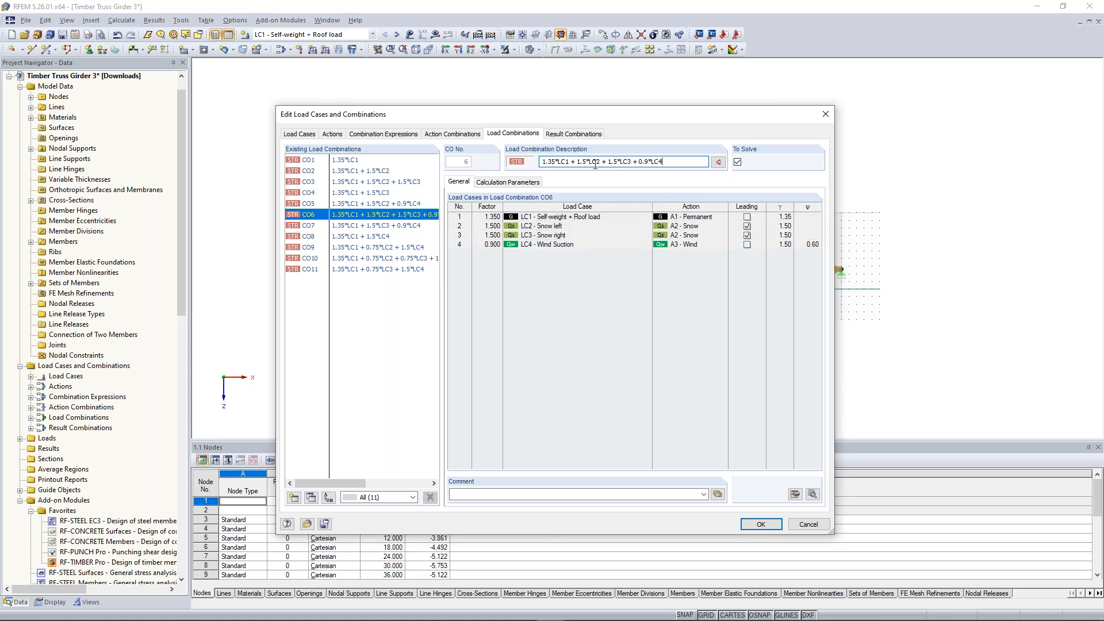
pyautogui.moveTo(577, 163); pyautogui.dragTo(631, 165)
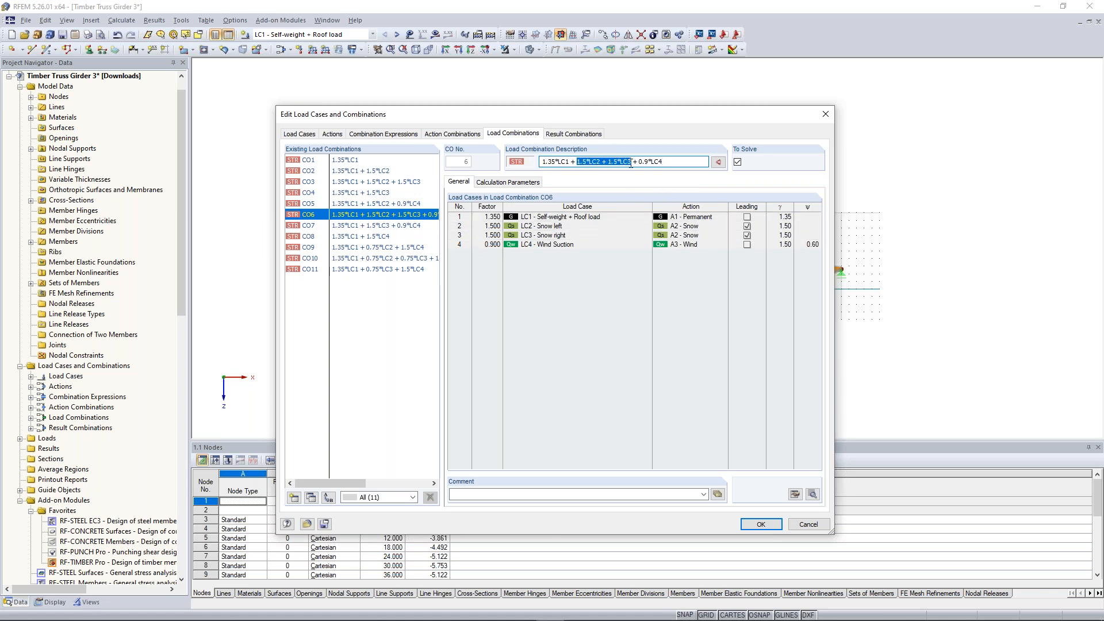
pyautogui.click(628, 244)
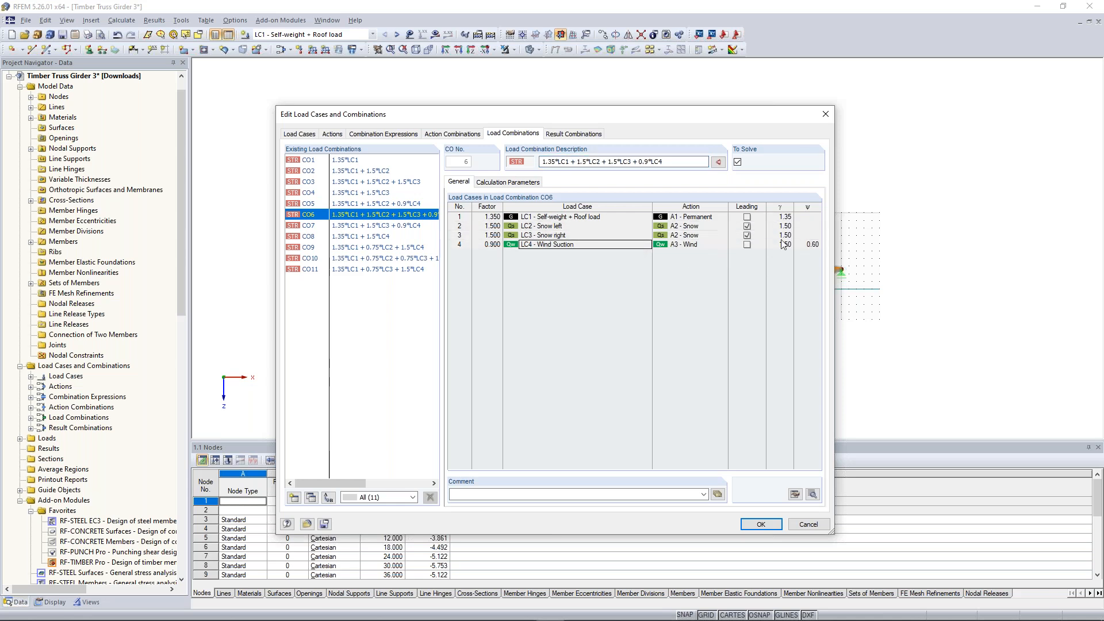
pyautogui.click(811, 245)
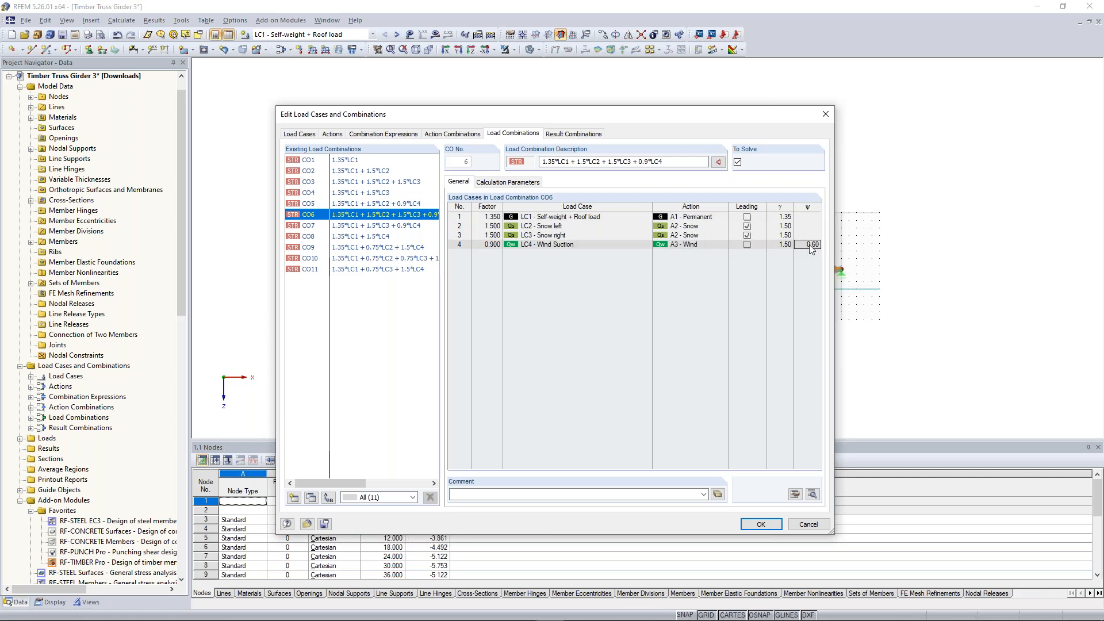
pyautogui.click(781, 247)
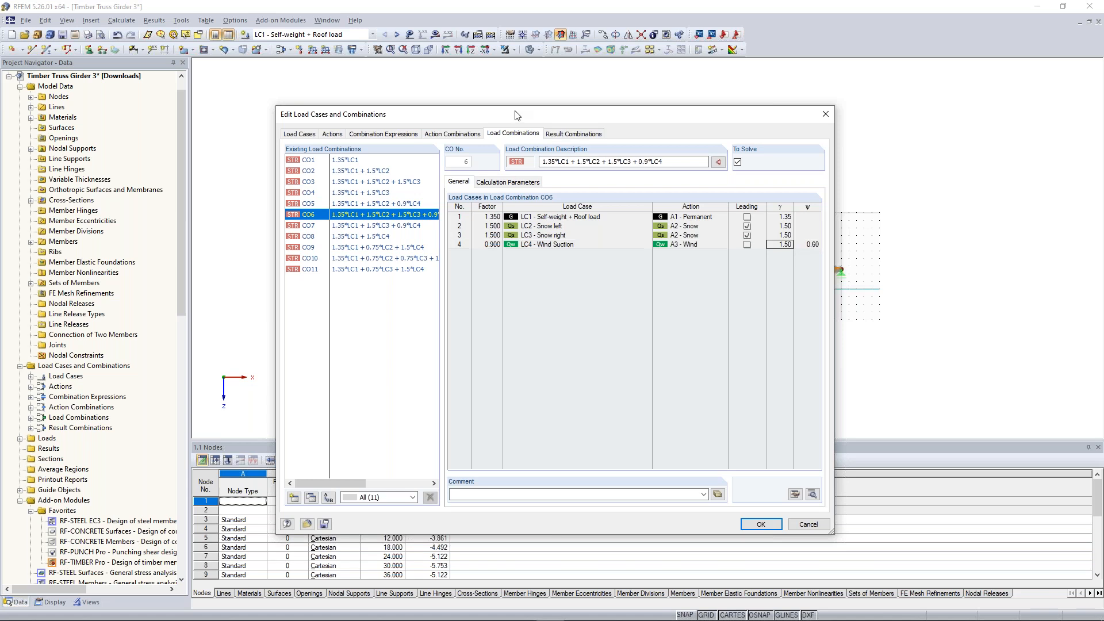
# Check the result combination for the ULS (STR/GEO) design situation and accept the load case and combination definitions
pyautogui.click(560, 135)
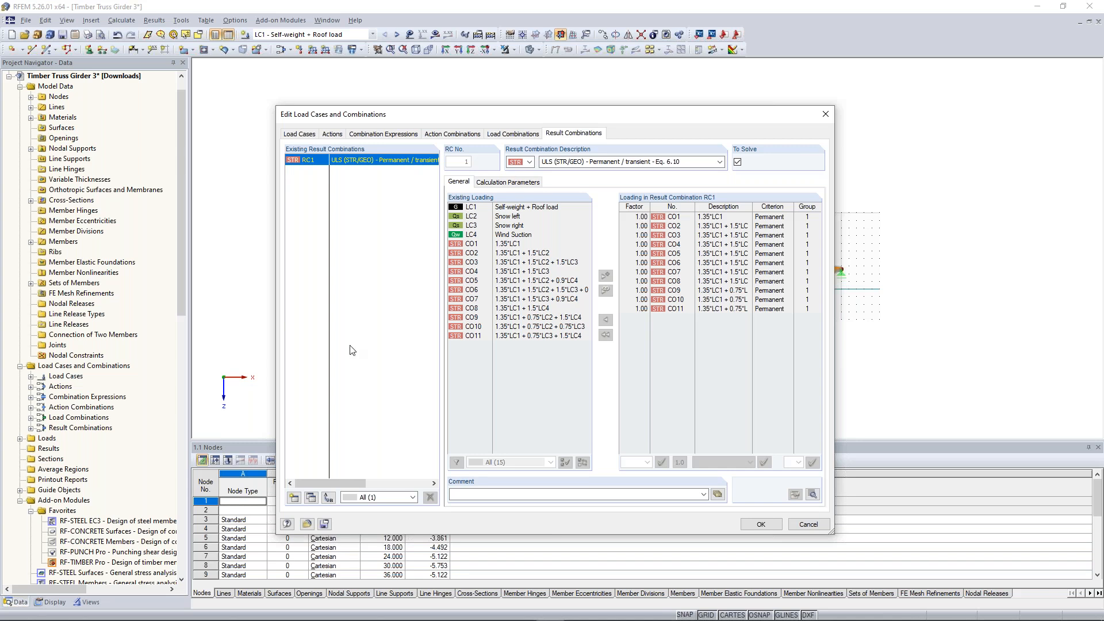
pyautogui.click(761, 524)
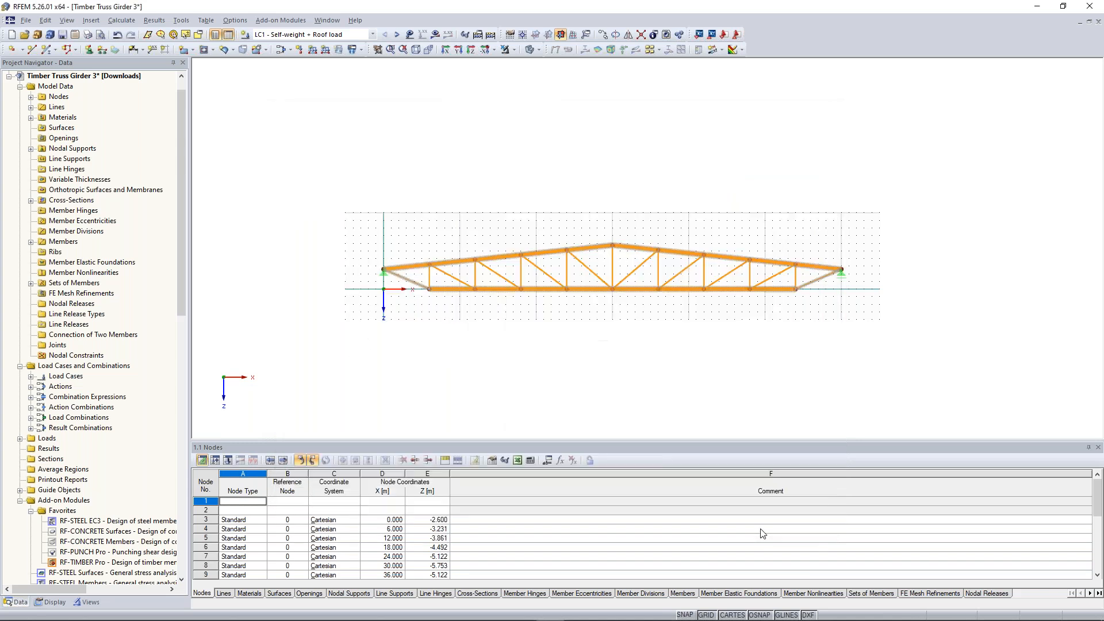
# For load case LC1, define a uniform force of 2.5 kN/m on sets of members in global direction ZL, related to true length
pyautogui.click(373, 34)
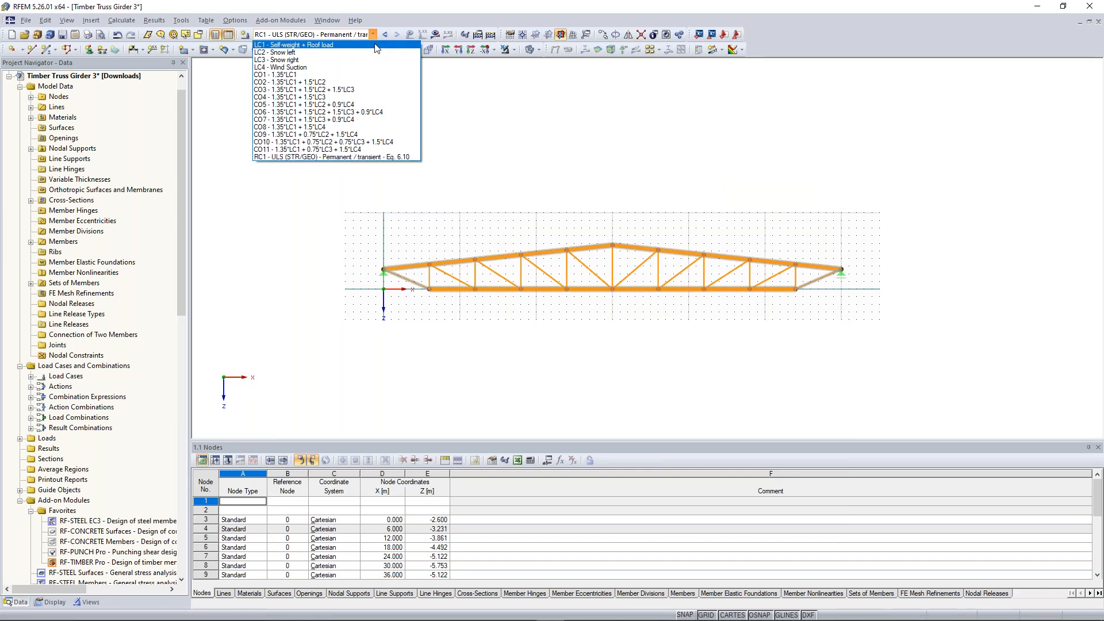
pyautogui.click(375, 45)
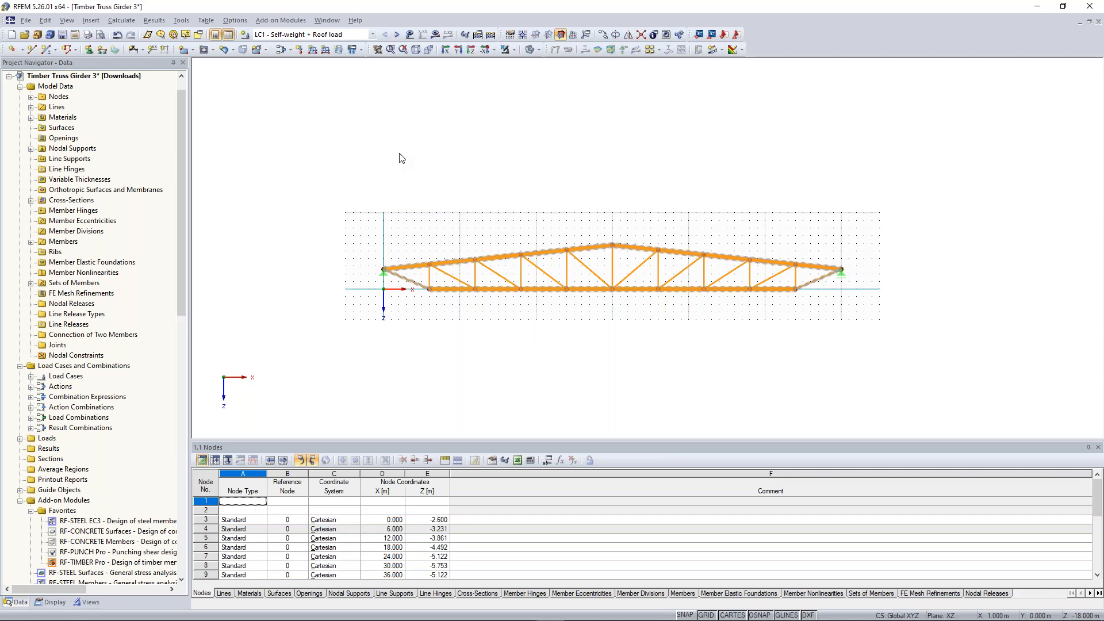
pyautogui.click(314, 50)
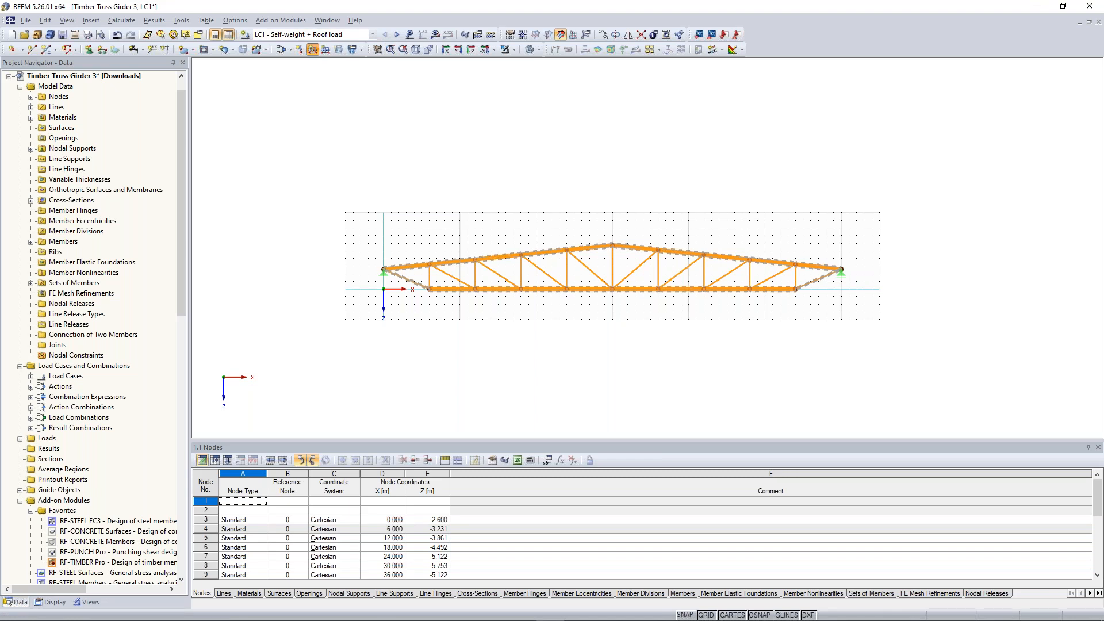
pyautogui.click(411, 182)
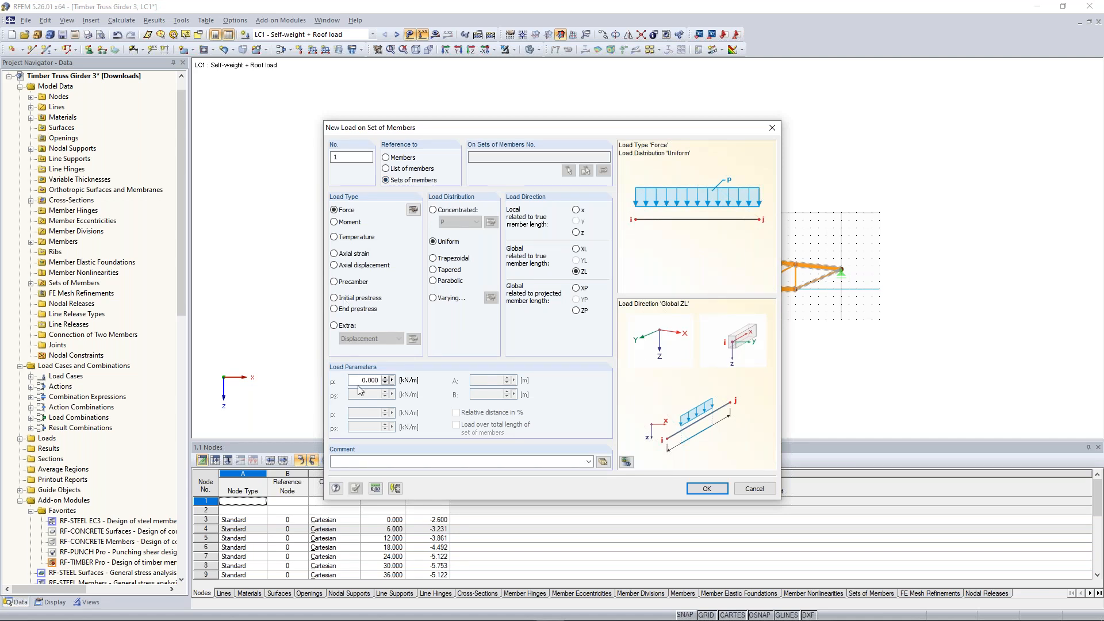
pyautogui.moveTo(358, 382); pyautogui.dragTo(397, 386)
pyautogui.write('2,5')
pyautogui.click(582, 315)
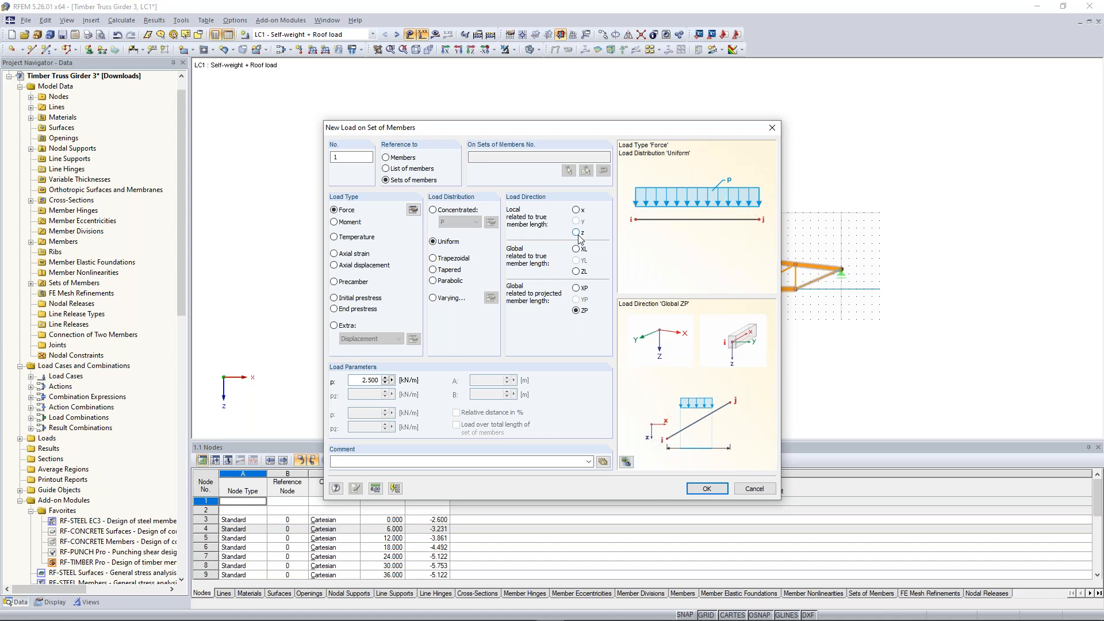
pyautogui.click(577, 271)
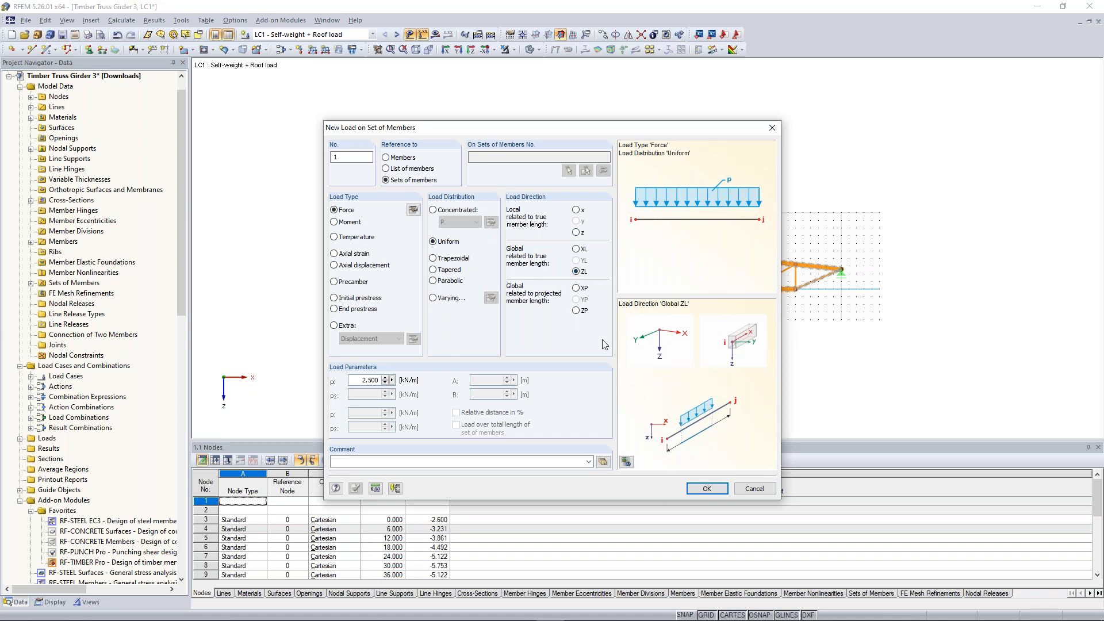
pyautogui.click(700, 489)
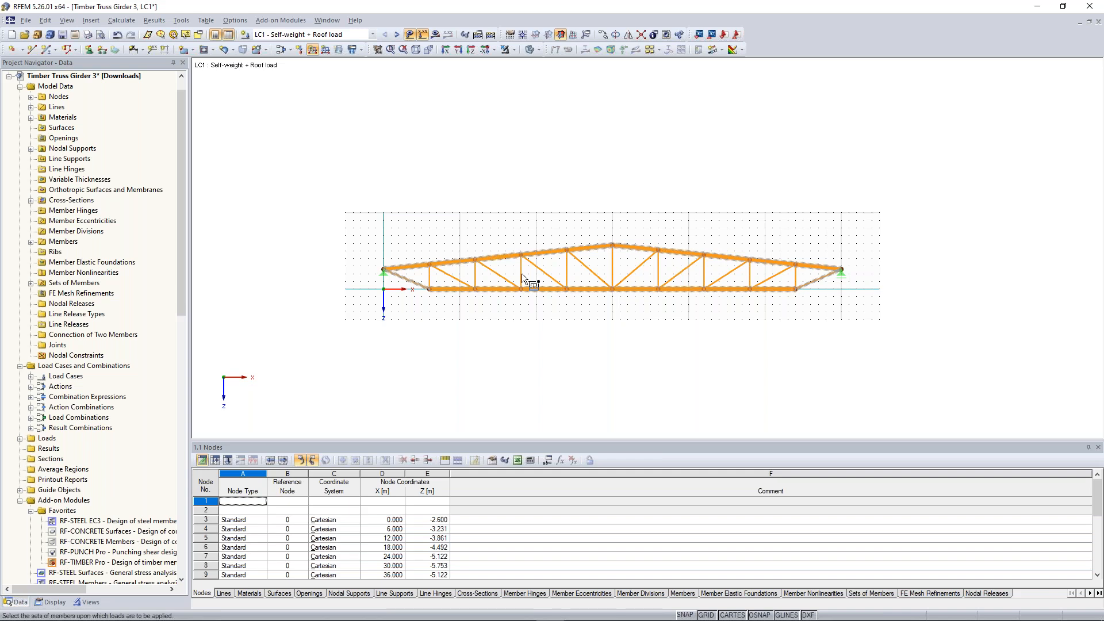
# Apply the defined uniform load to the truss's top chord set of members and finish placing loads
pyautogui.scroll(2, 522, 265)
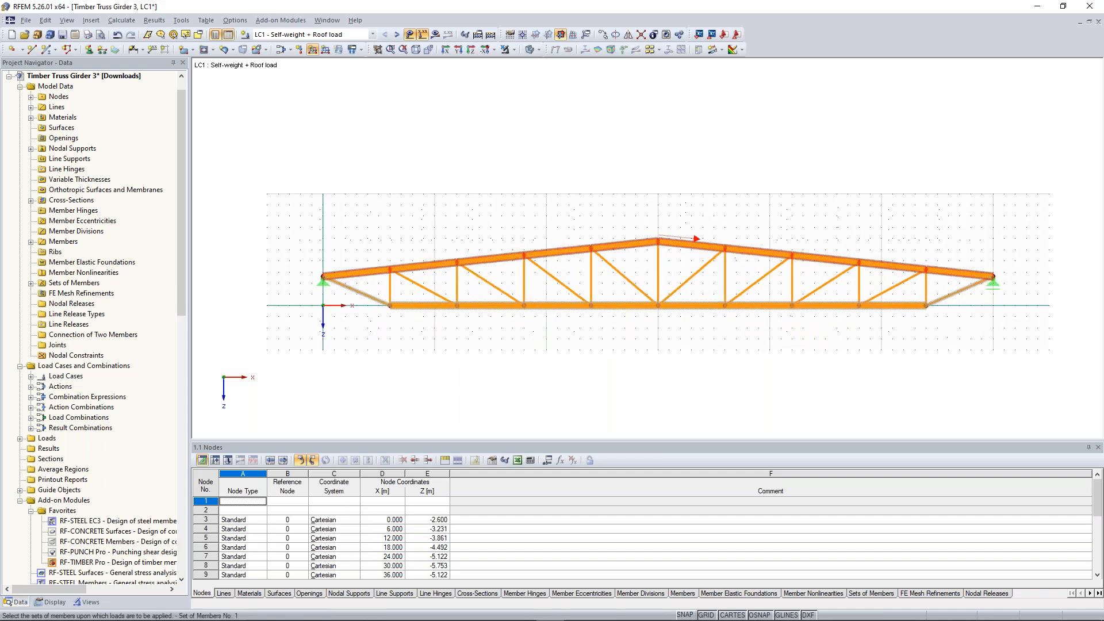
pyautogui.moveTo(554, 216); pyautogui.dragTo(521, 218, button='middle')
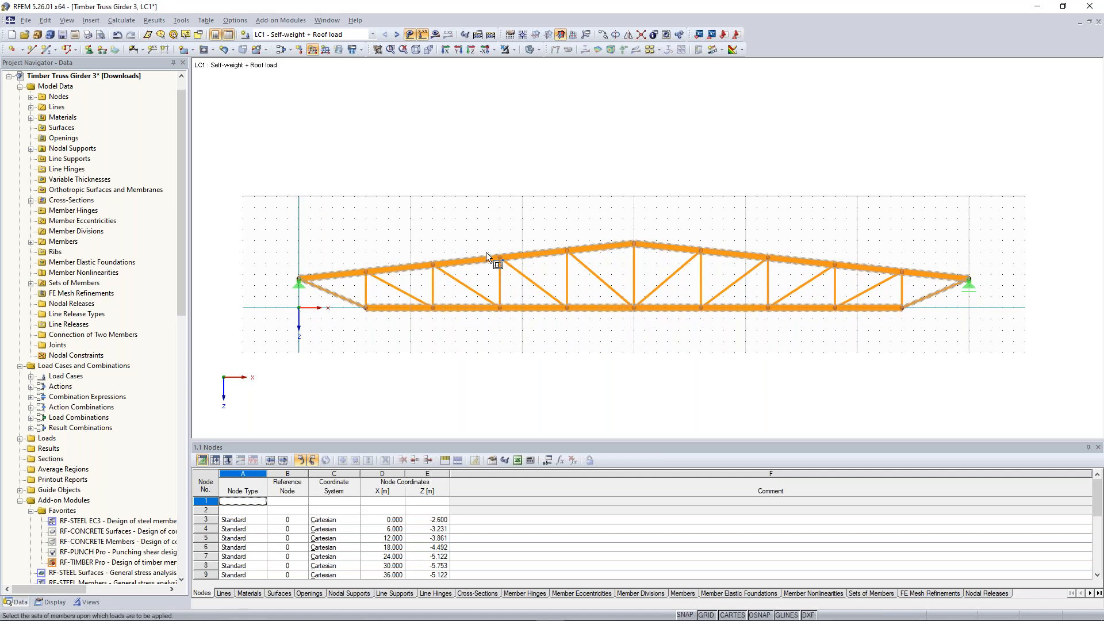
pyautogui.click(501, 253)
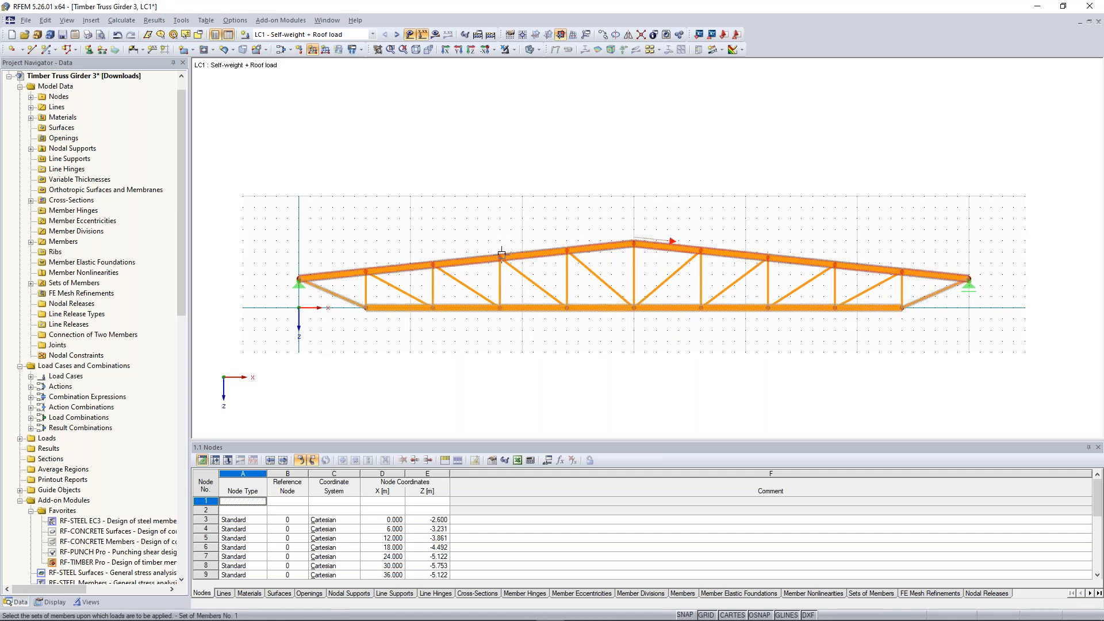
pyautogui.click(502, 253)
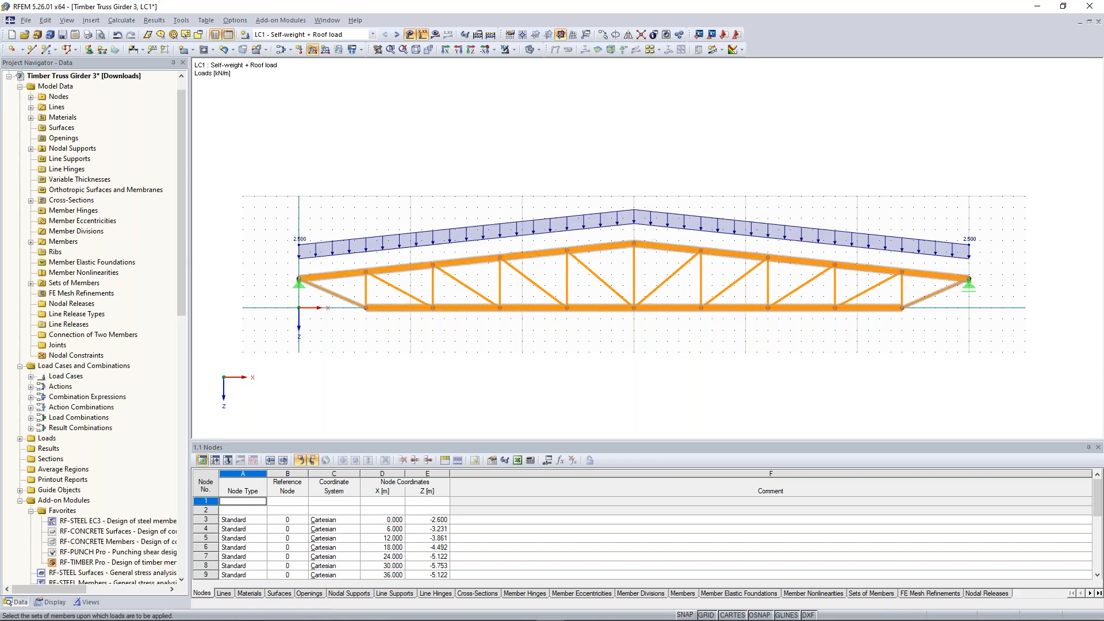
pyautogui.press('Escape')
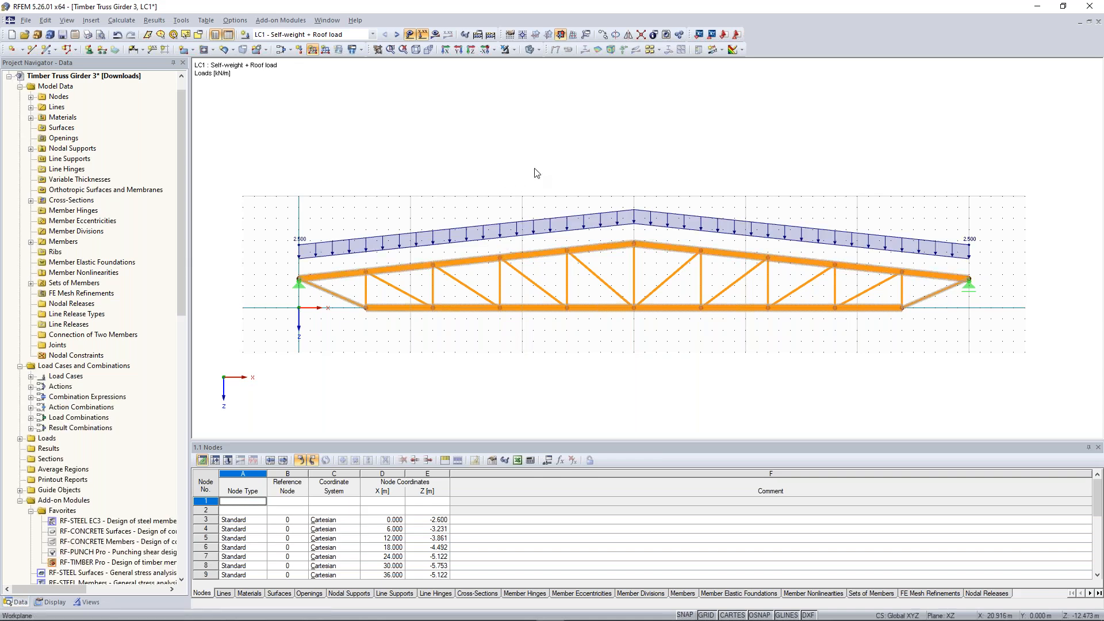
# In load case LC2, apply a uniform 3.75 kN/m member load in direction ZL to top chord members 1-5
pyautogui.click(397, 36)
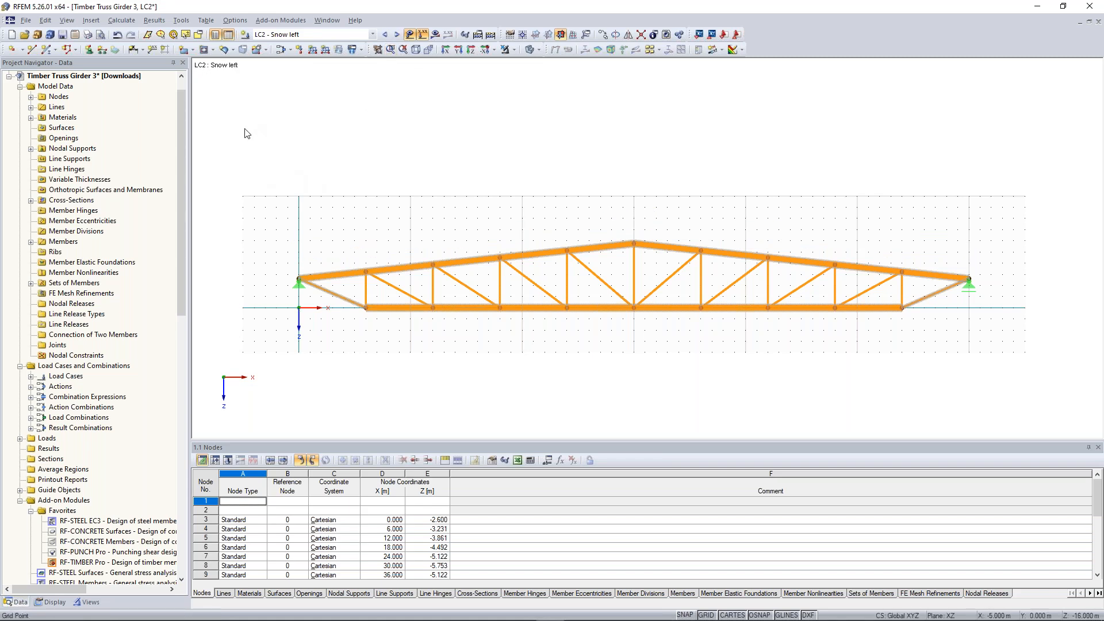
pyautogui.moveTo(243, 127); pyautogui.dragTo(654, 277)
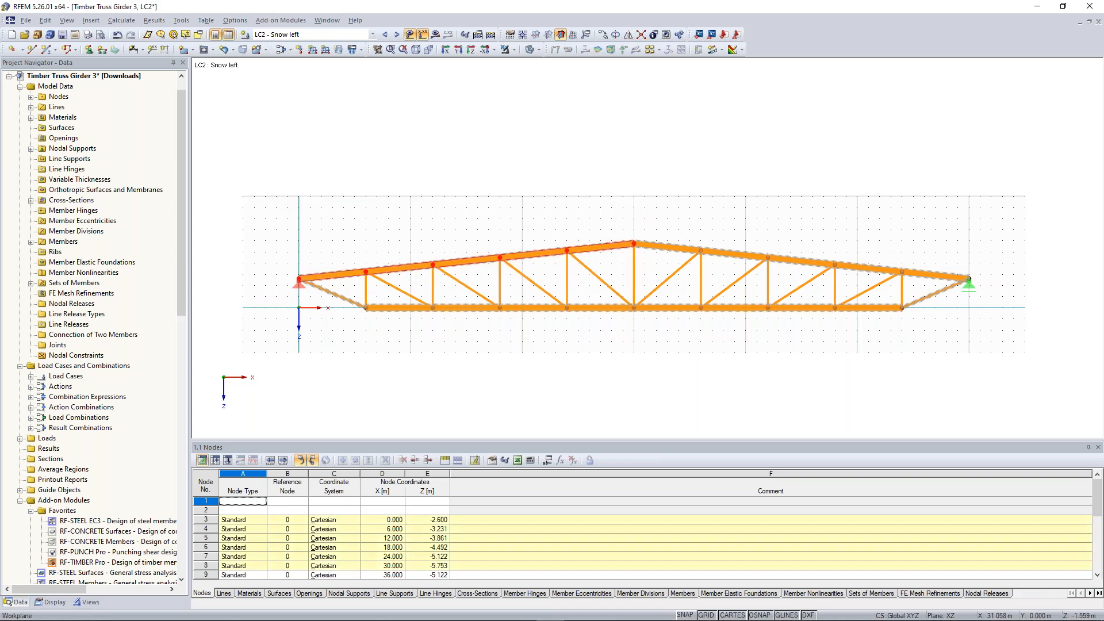
pyautogui.click(311, 51)
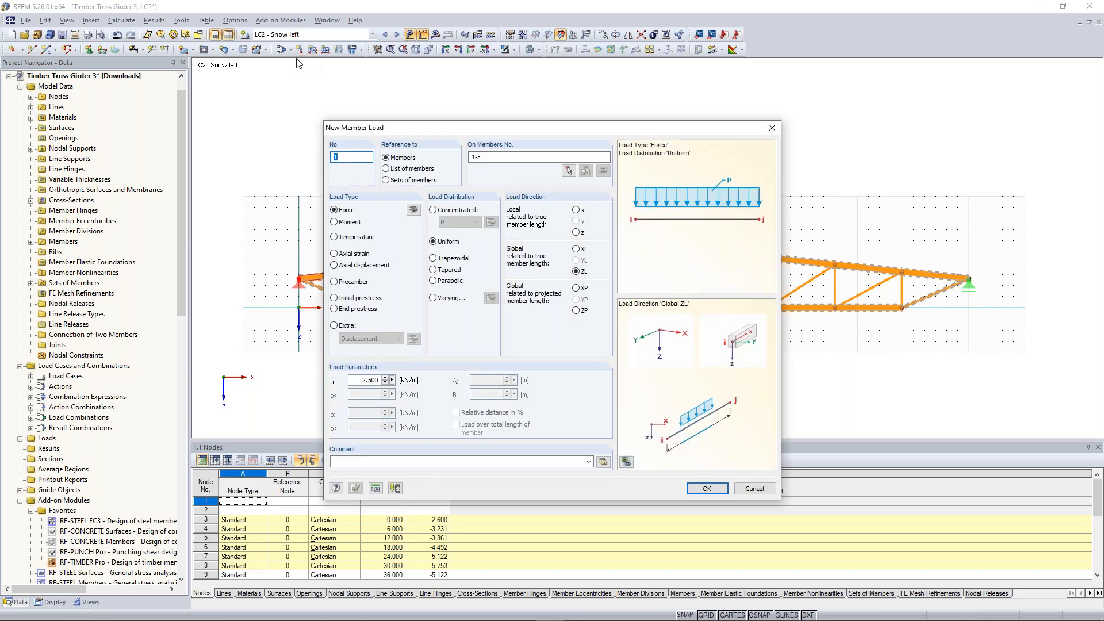
pyautogui.moveTo(360, 381); pyautogui.dragTo(408, 379)
pyautogui.write('3,75')
pyautogui.moveTo(487, 132); pyautogui.dragTo(480, 141)
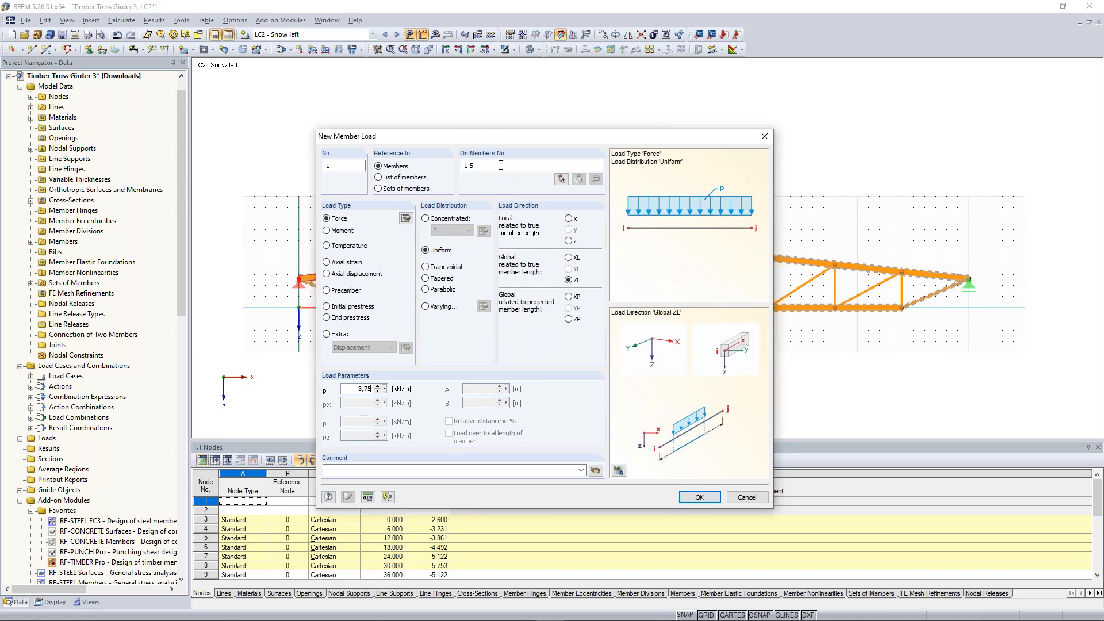
pyautogui.moveTo(478, 166); pyautogui.dragTo(444, 165)
pyautogui.click(486, 167)
pyautogui.click(699, 498)
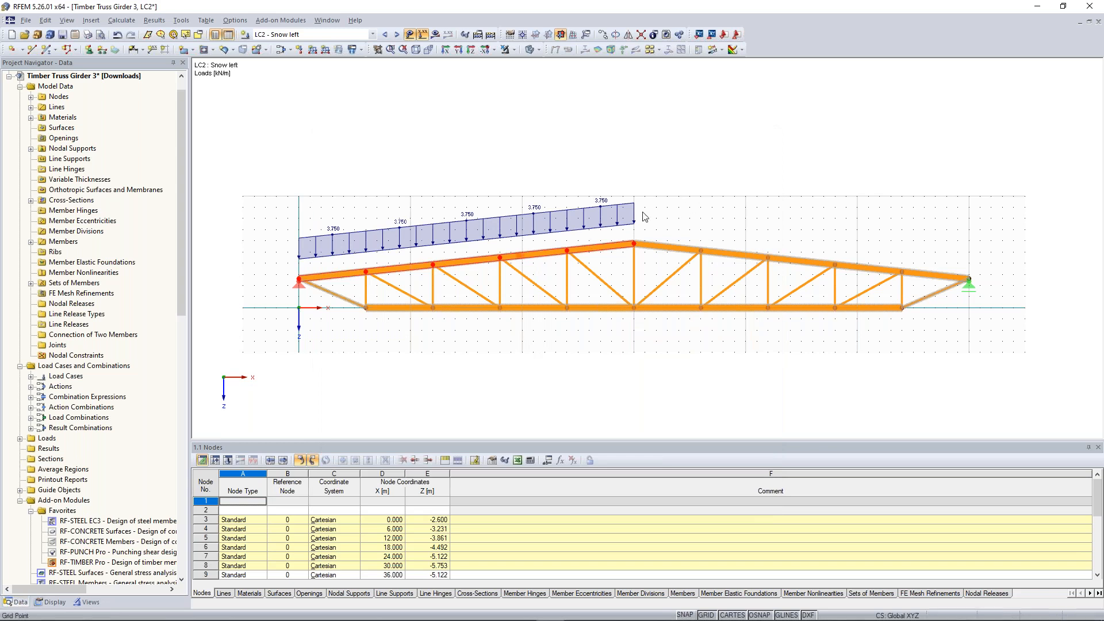
pyautogui.moveTo(256, 135); pyautogui.dragTo(355, 173)
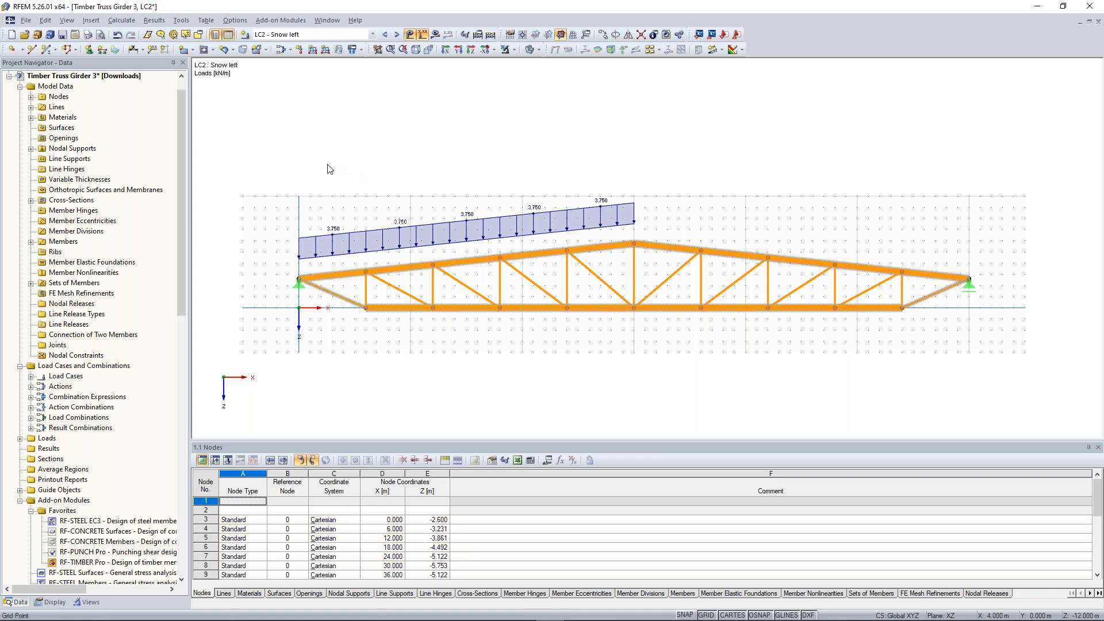
# Change the LC2 snow load on members 1-5 to global direction ZP, related to the projected member length
pyautogui.moveTo(245, 116); pyautogui.dragTo(635, 265)
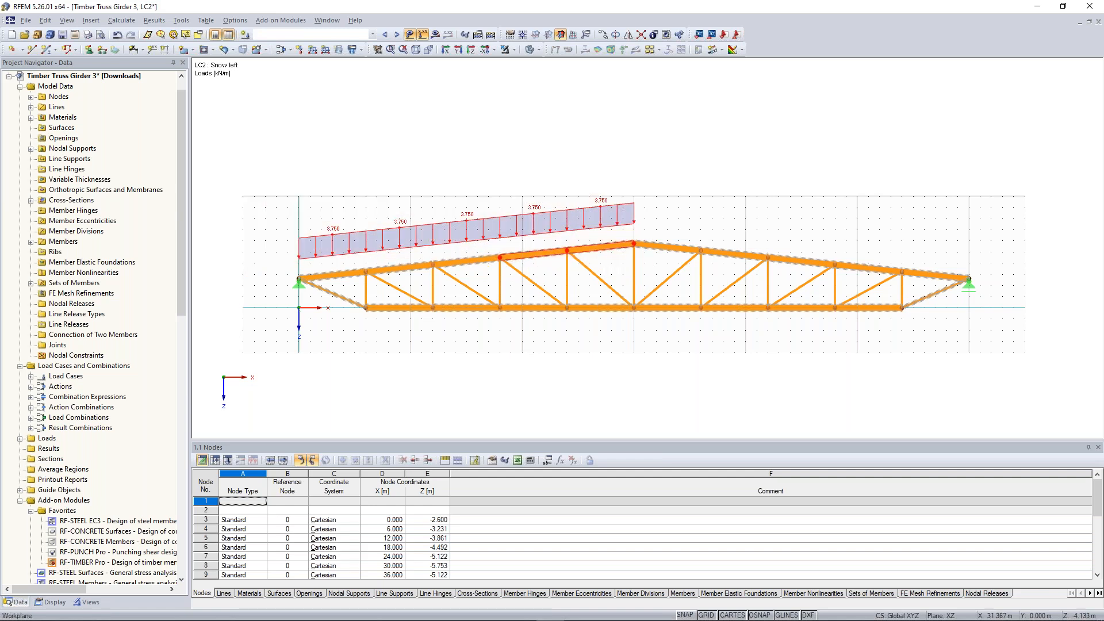
pyautogui.rightClick(605, 211)
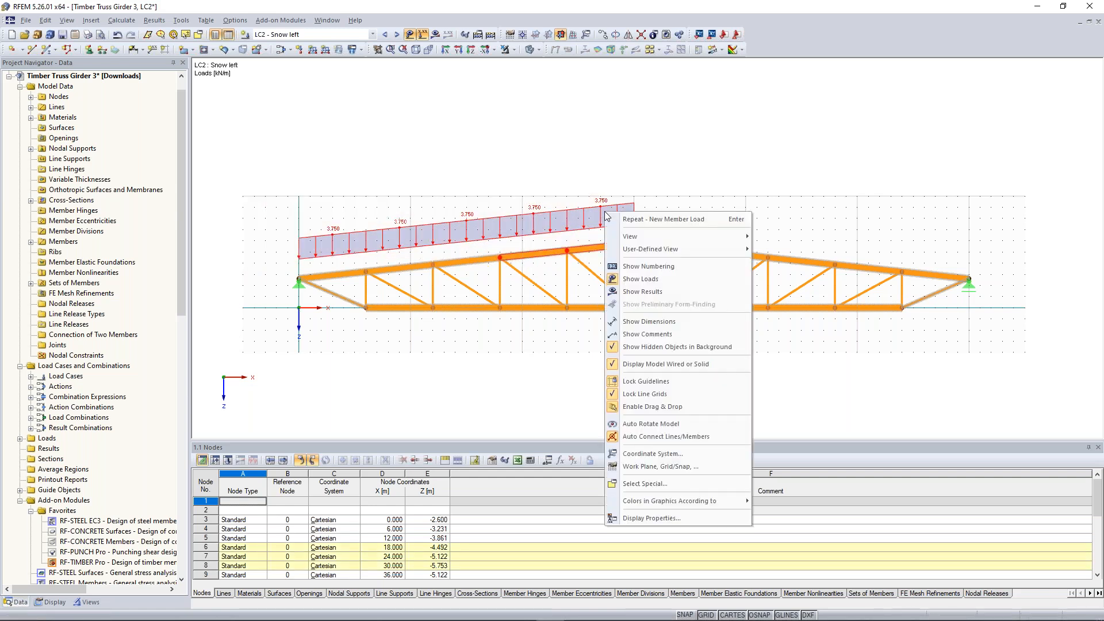
pyautogui.rightClick(589, 228)
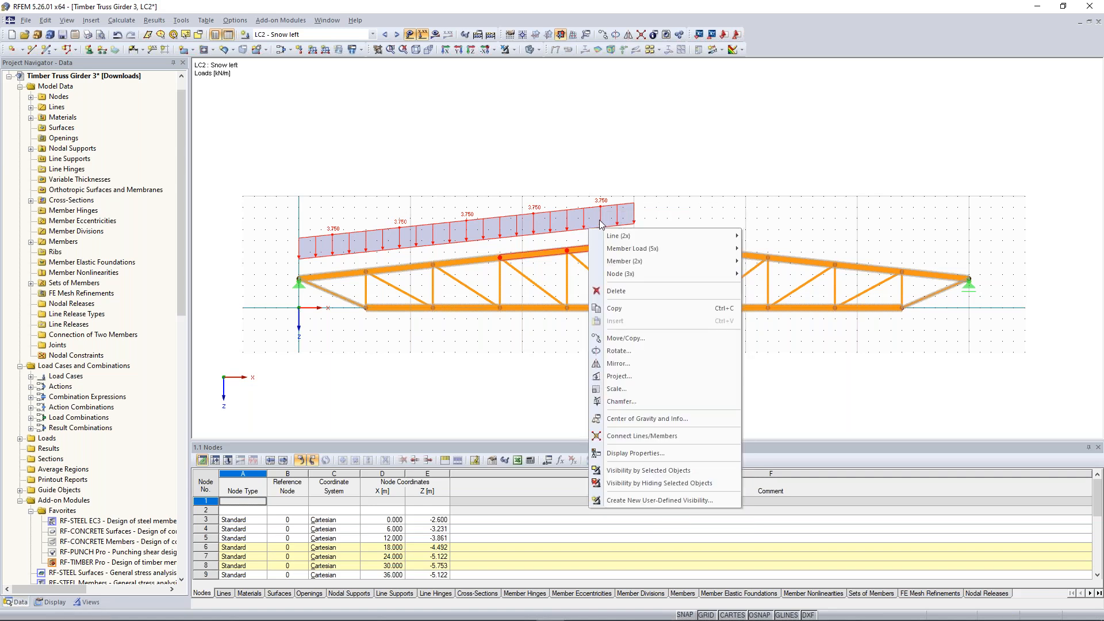
pyautogui.moveTo(656, 236)
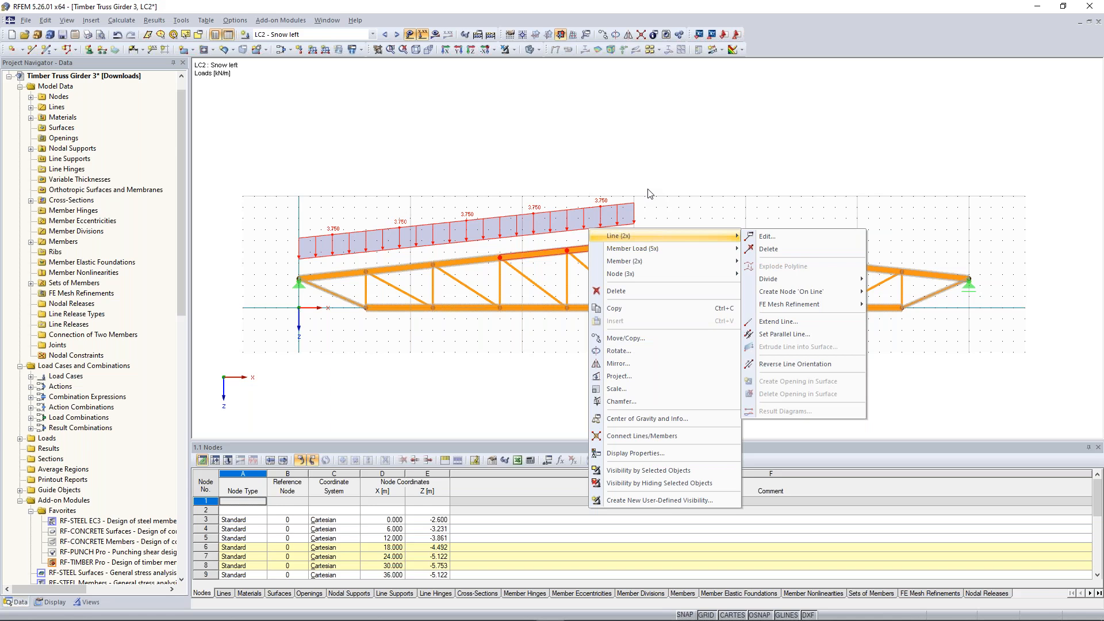
pyautogui.moveTo(685, 249)
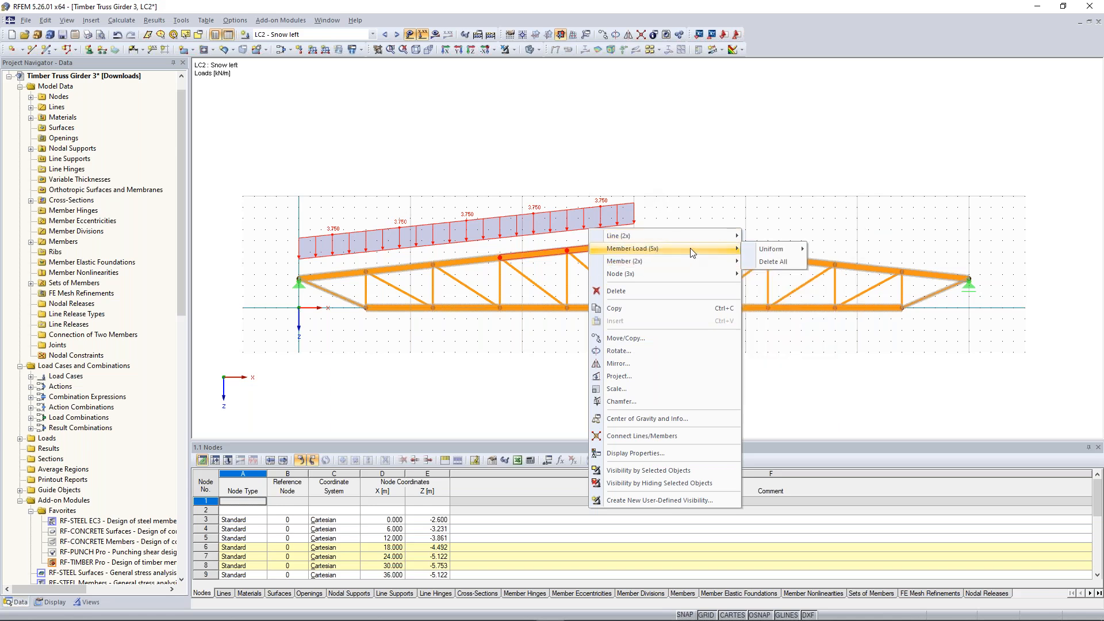
pyautogui.click(843, 248)
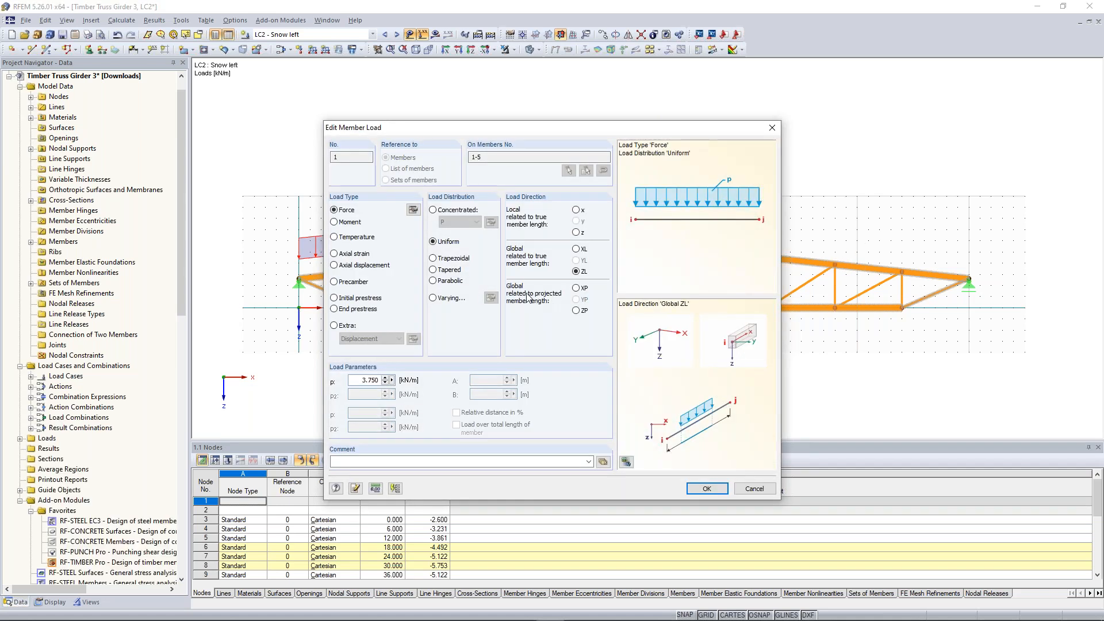
pyautogui.click(578, 311)
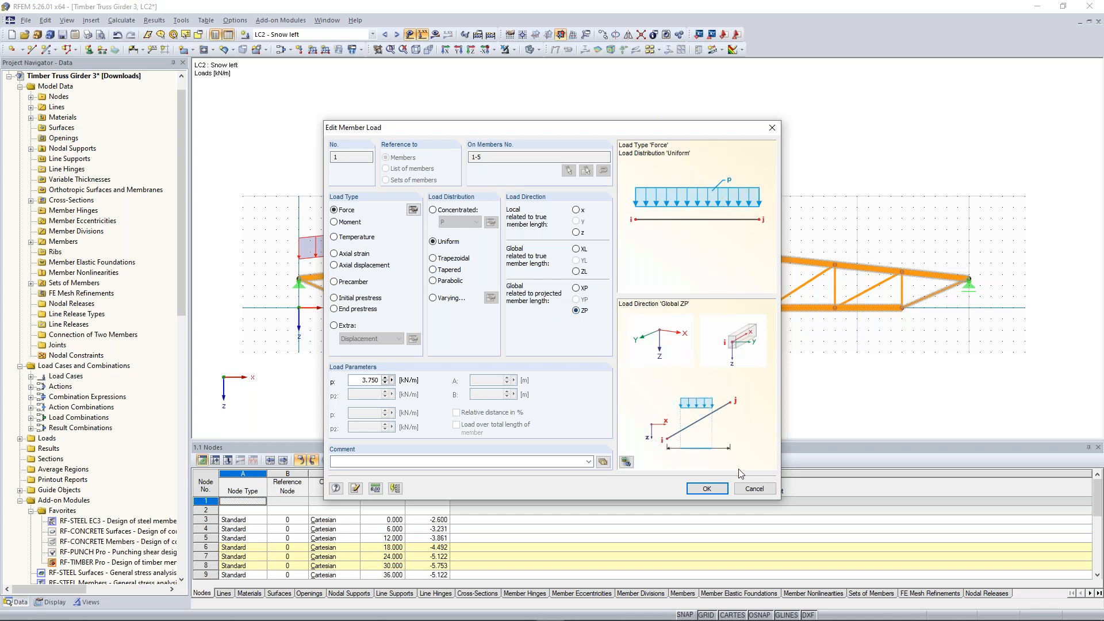
pyautogui.click(713, 490)
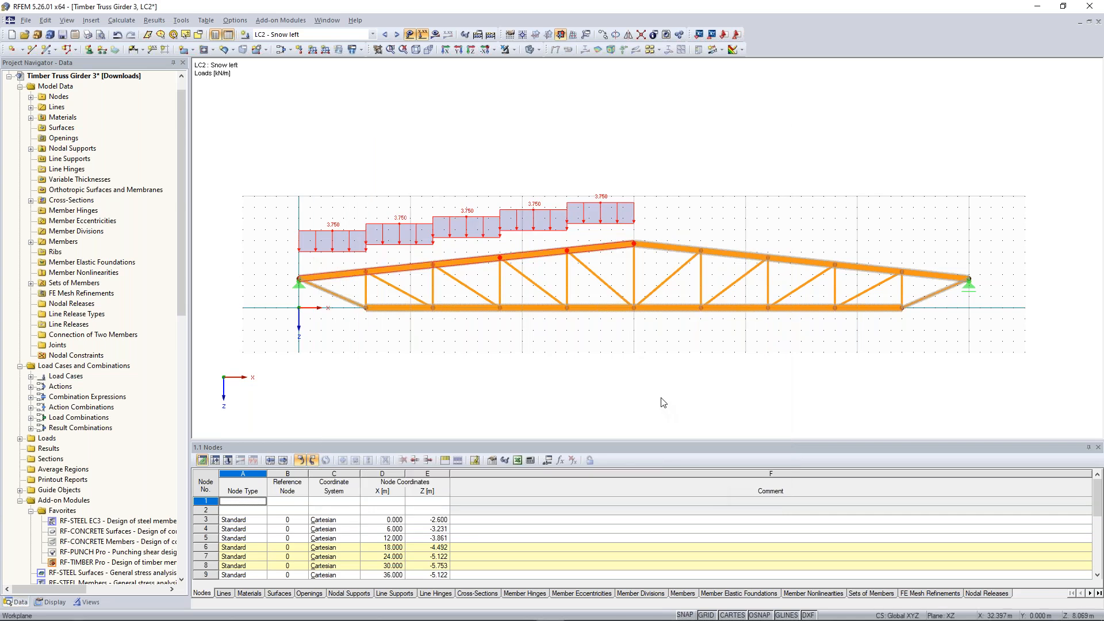
# In load case LC3, apply a uniform 3.75 kN/m member load in direction ZP to the top chord members right of the ridge
pyautogui.click(398, 36)
pyautogui.moveTo(611, 182); pyautogui.dragTo(1002, 293)
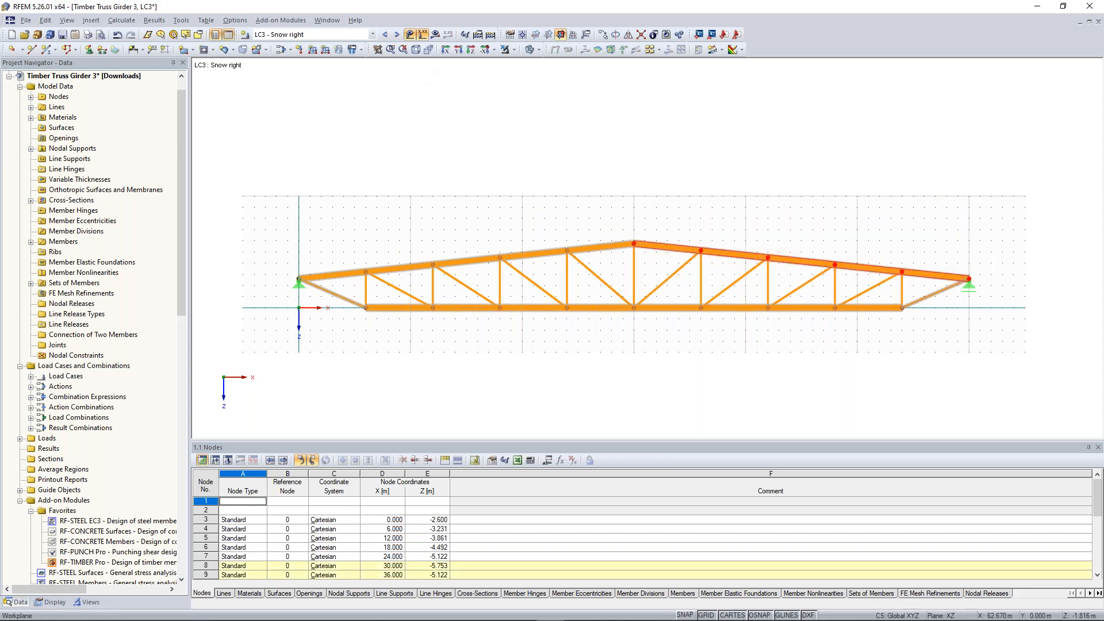
pyautogui.click(314, 50)
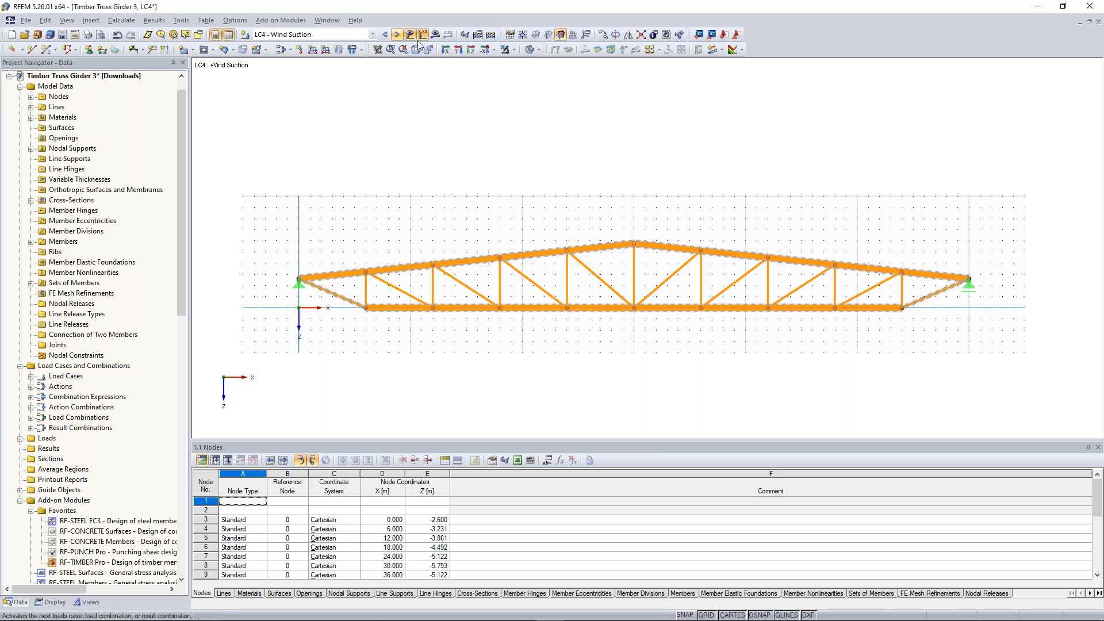
# In load case LC4, apply a uniform load of -2.4 kN/m in local direction z to the top chord set of members
pyautogui.click(312, 49)
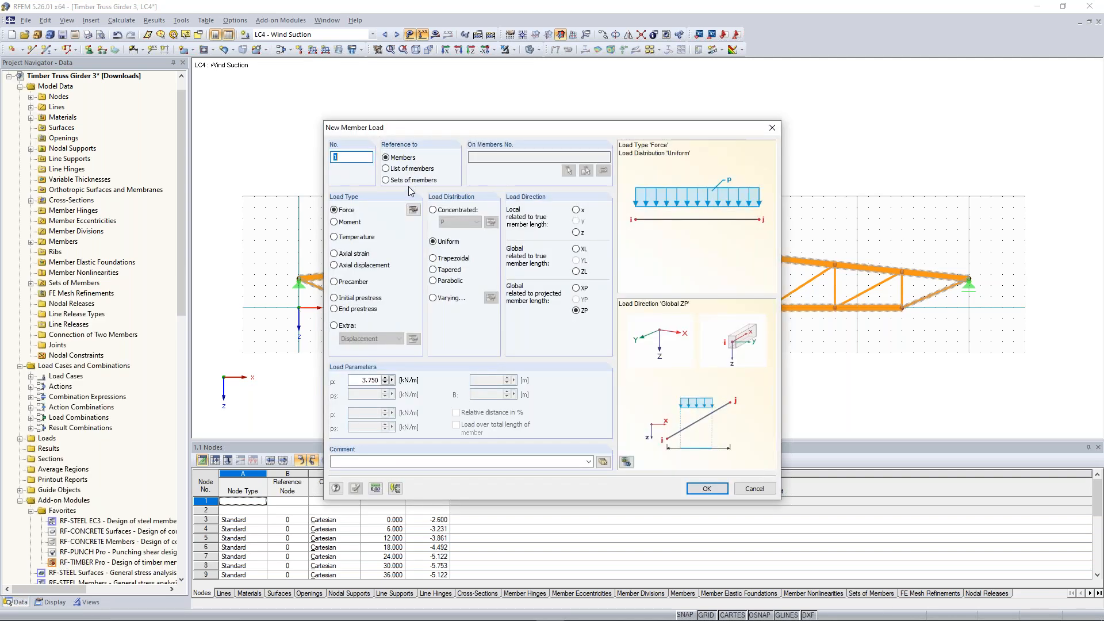
pyautogui.click(409, 181)
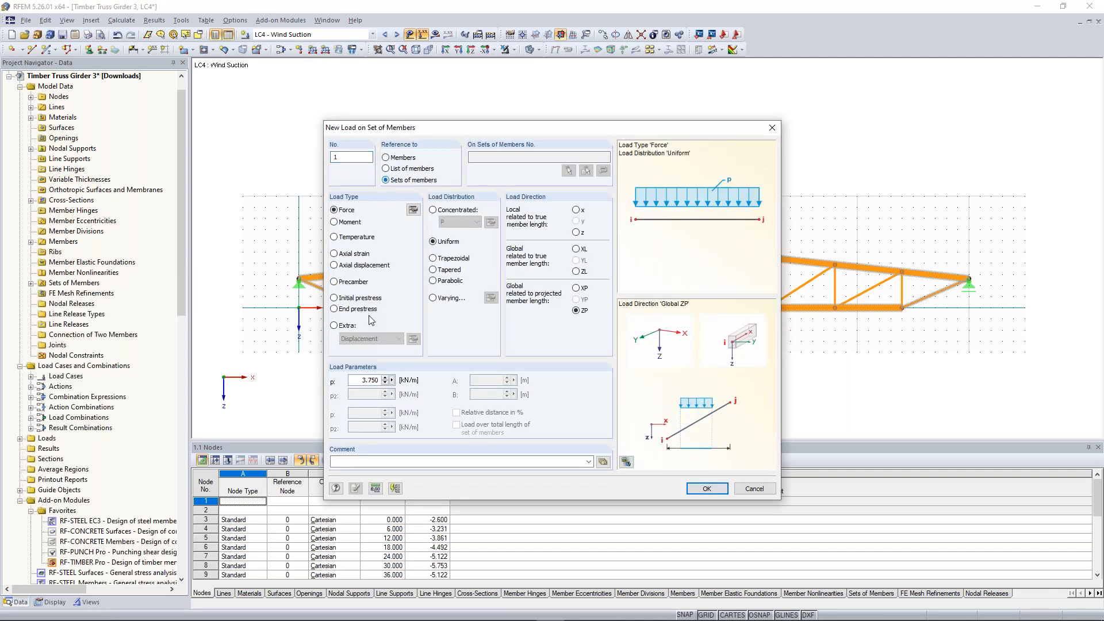
pyautogui.doubleClick(370, 380)
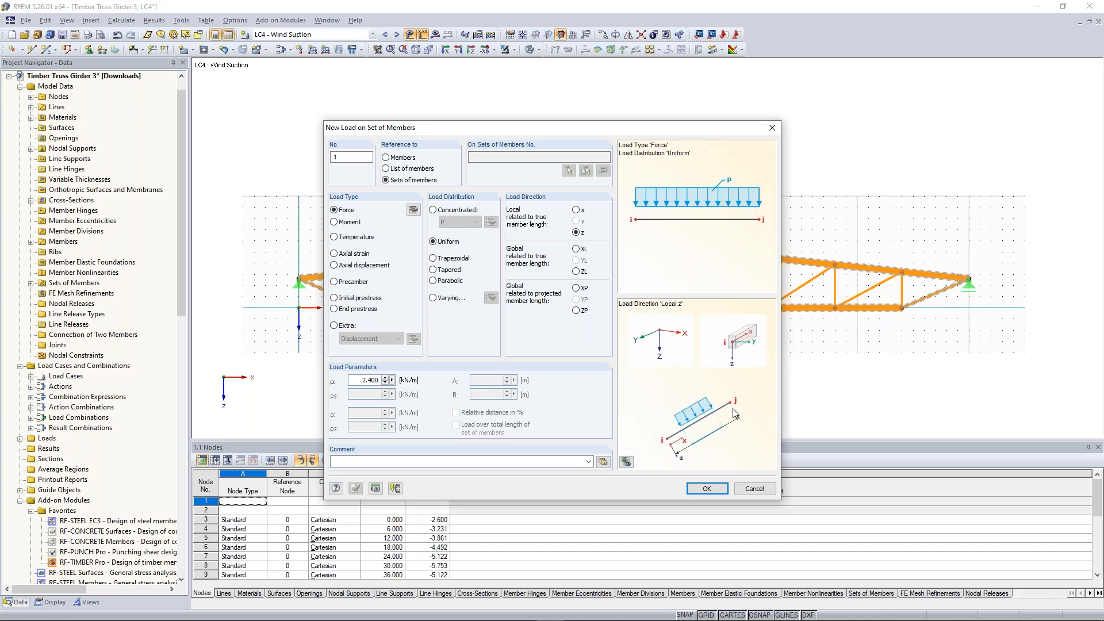
pyautogui.moveTo(548, 130); pyautogui.dragTo(550, 279)
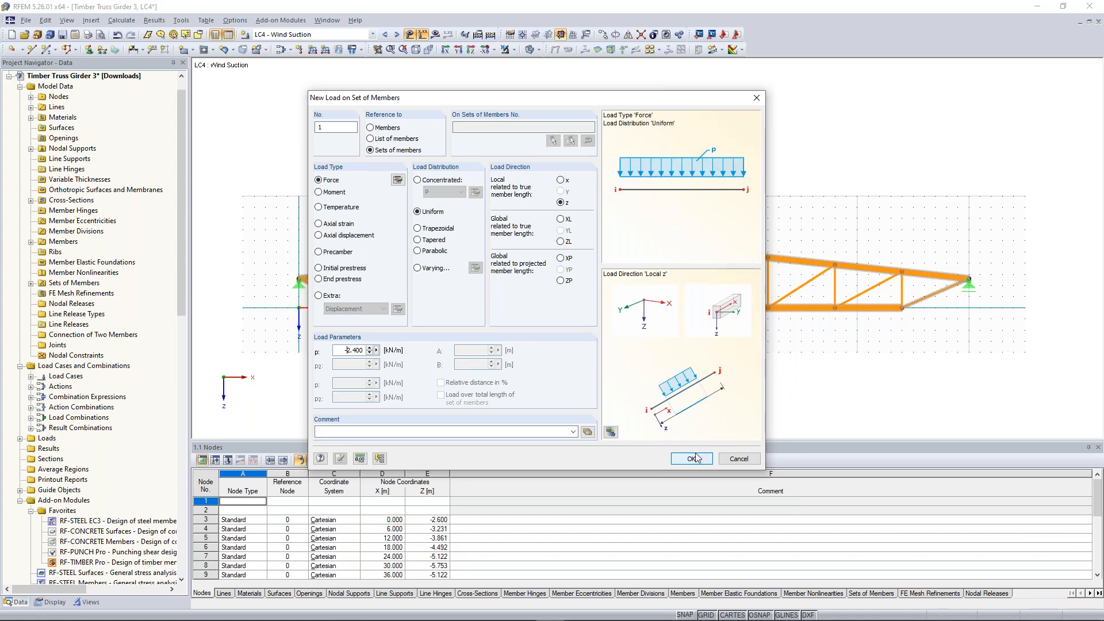
pyautogui.click(694, 457)
pyautogui.click(654, 241)
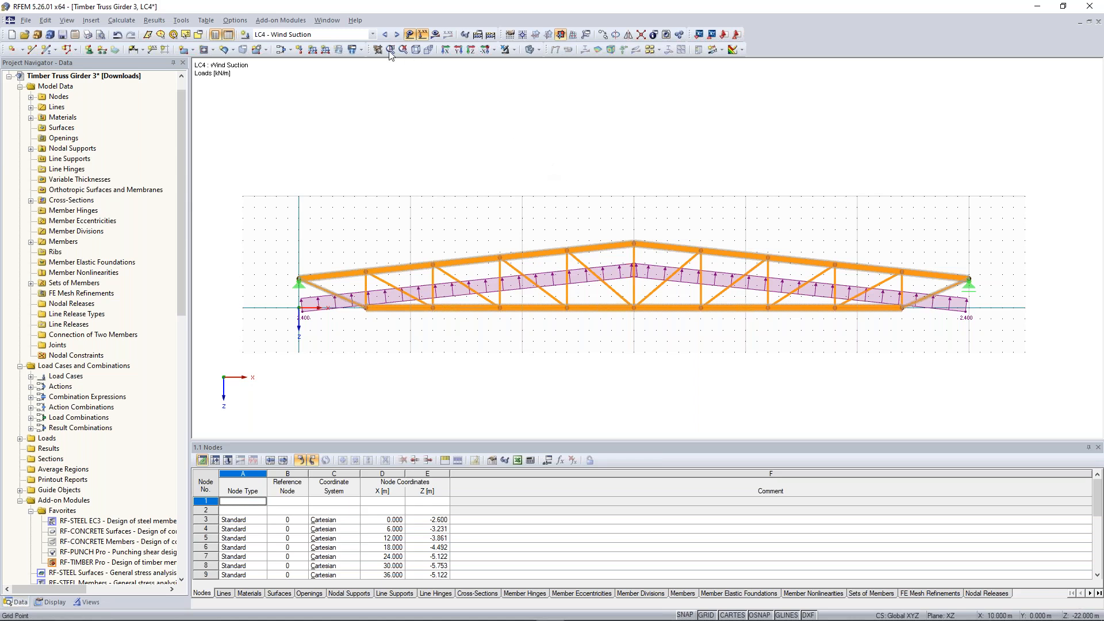
# Calculate all load cases and combinations, and toggle the load display in the results view
pyautogui.click(372, 35)
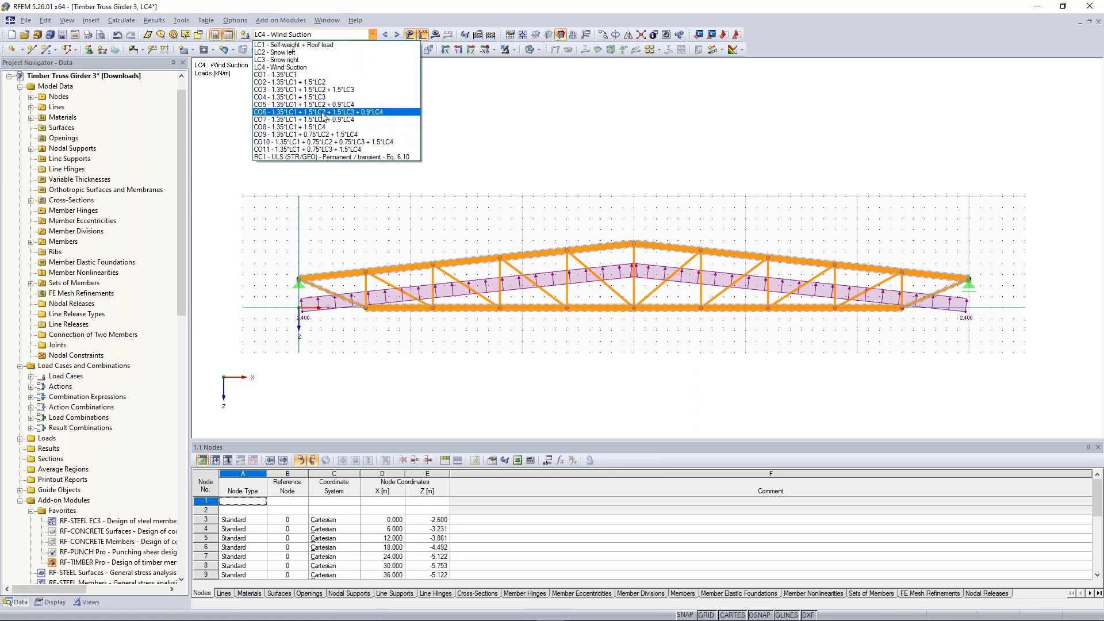
pyautogui.click(373, 34)
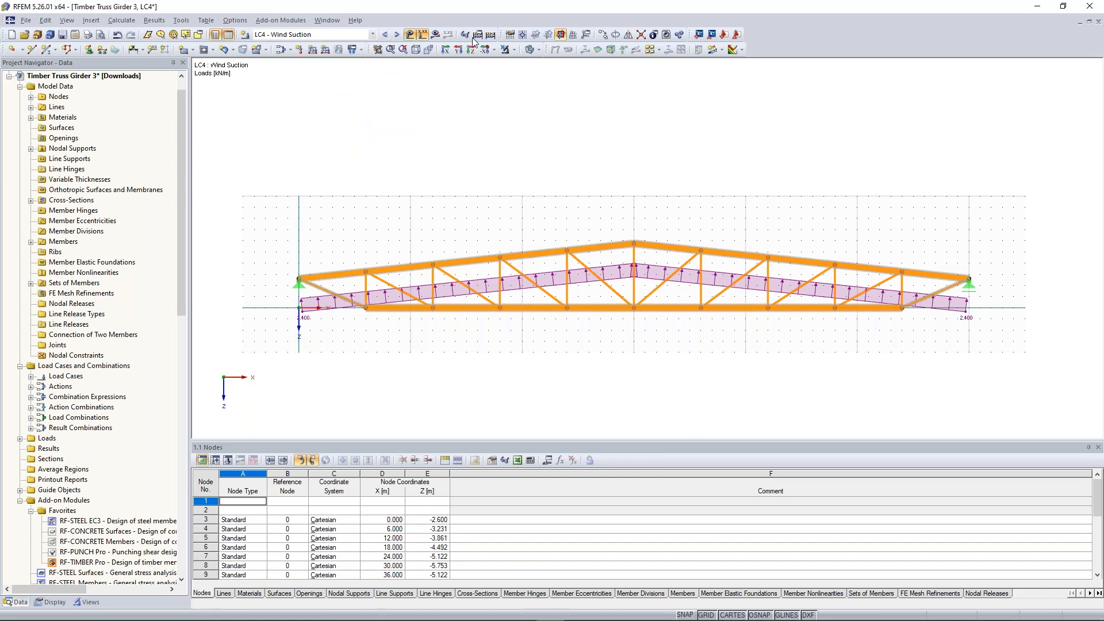
pyautogui.click(489, 35)
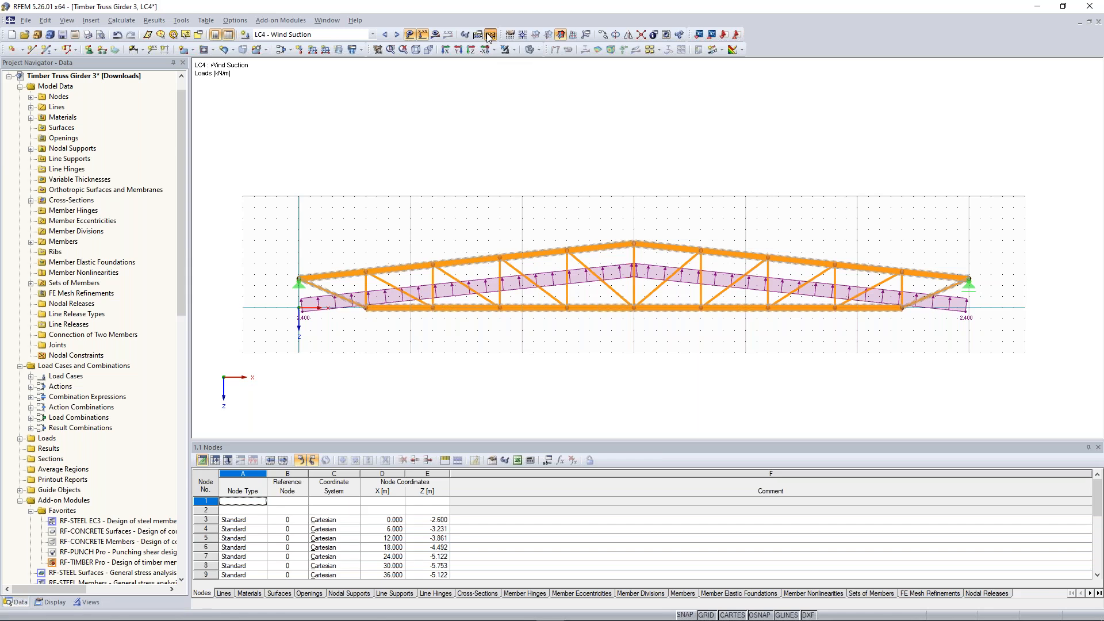
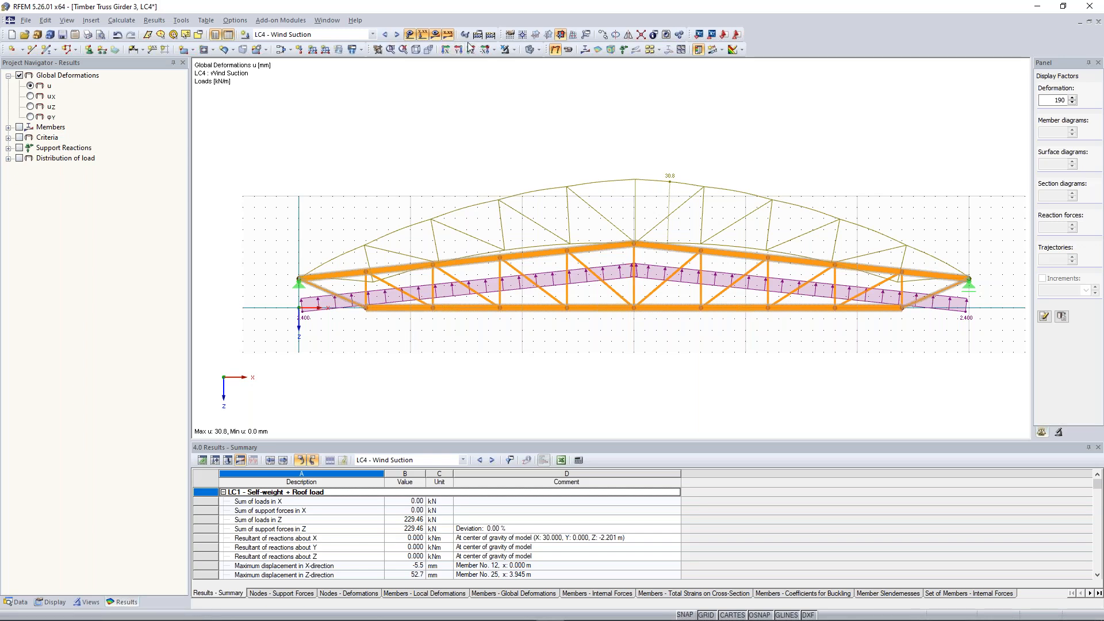
pyautogui.click(408, 33)
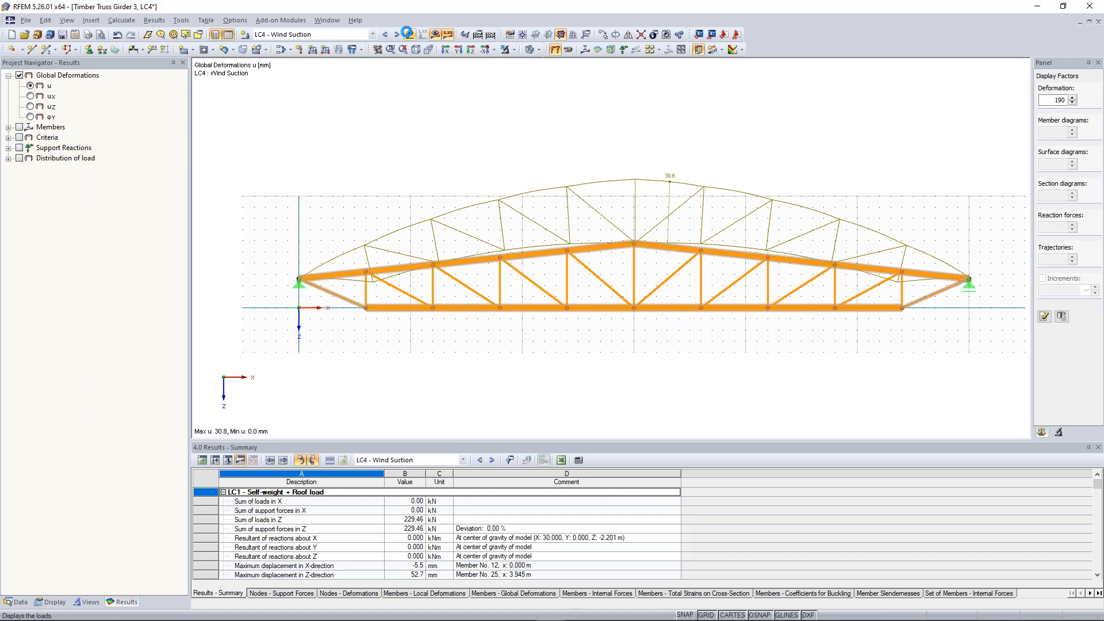
pyautogui.click(408, 33)
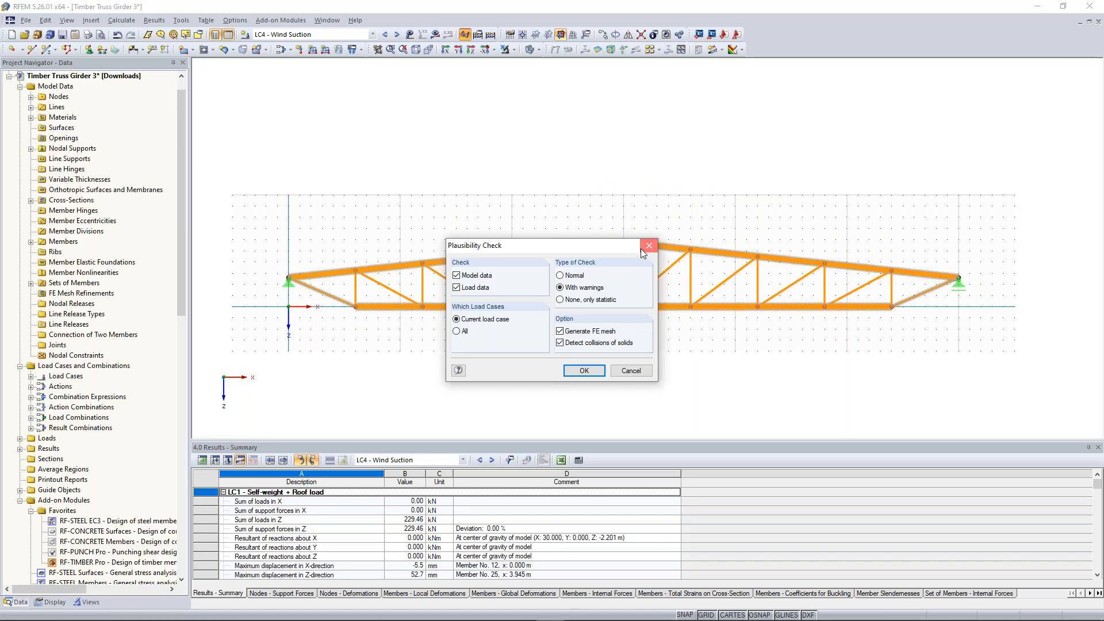
# Run a plausibility check with warnings on the model and load data for all load cases, and close the report
pyautogui.press('Escape')
pyautogui.click(465, 35)
pyautogui.click(459, 332)
pyautogui.click(578, 370)
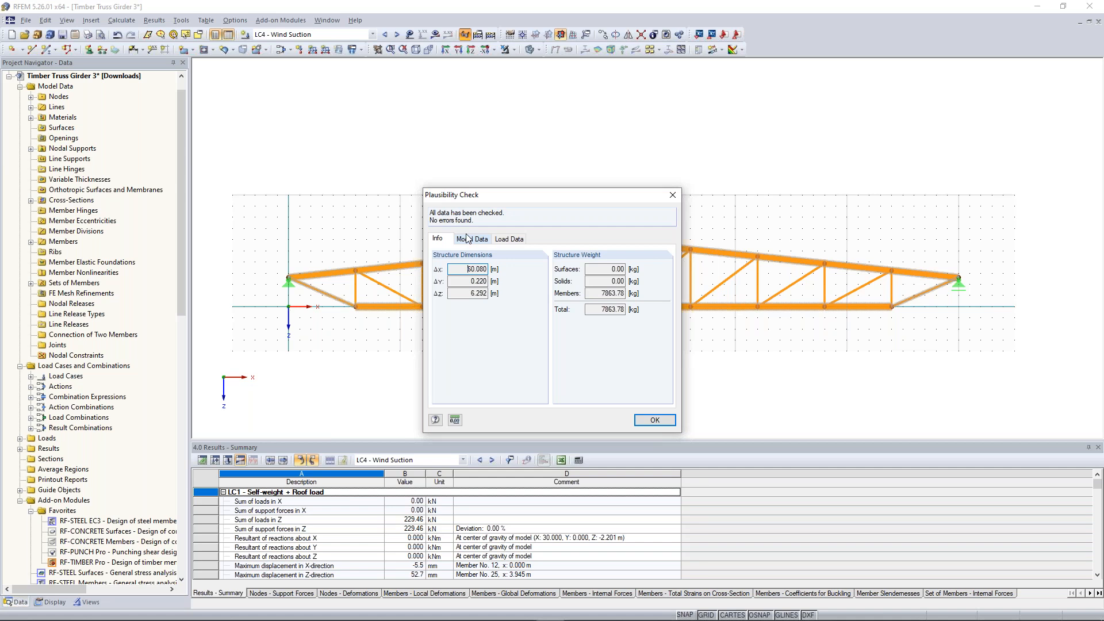
pyautogui.click(673, 197)
# Show the results of load case LC1 as the global deformation uZ
pyautogui.click(385, 35)
pyautogui.click(385, 35)
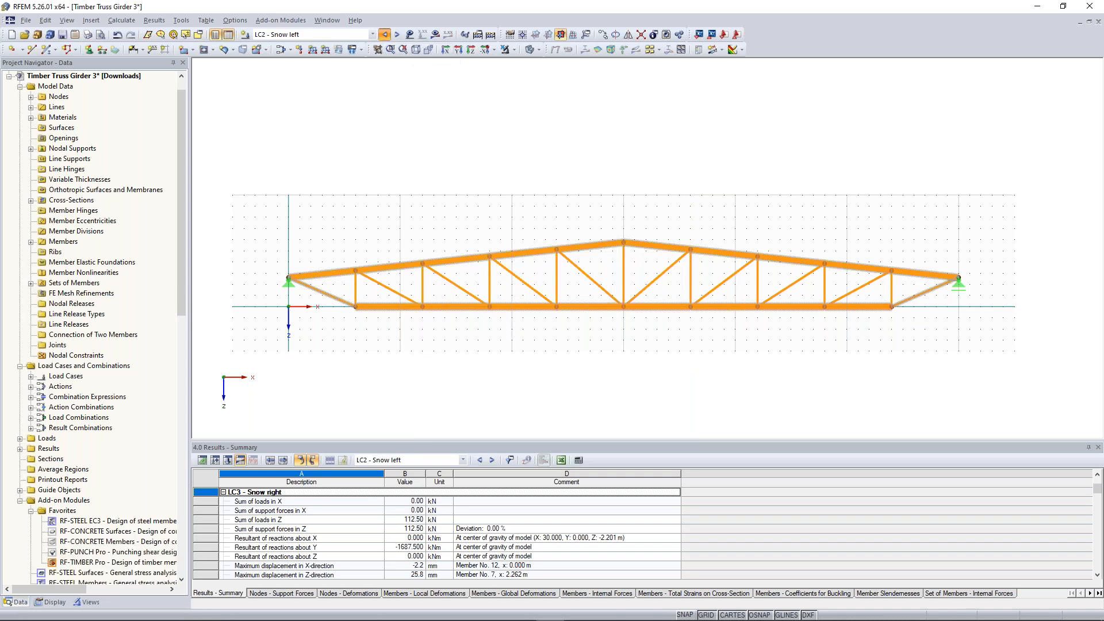
pyautogui.click(385, 34)
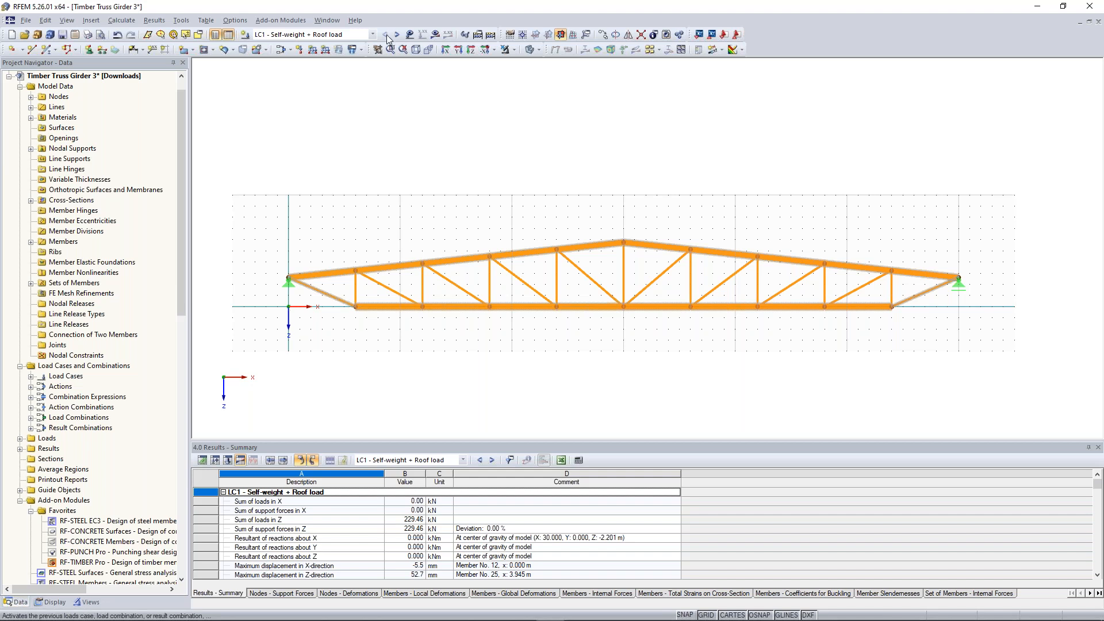
pyautogui.click(436, 35)
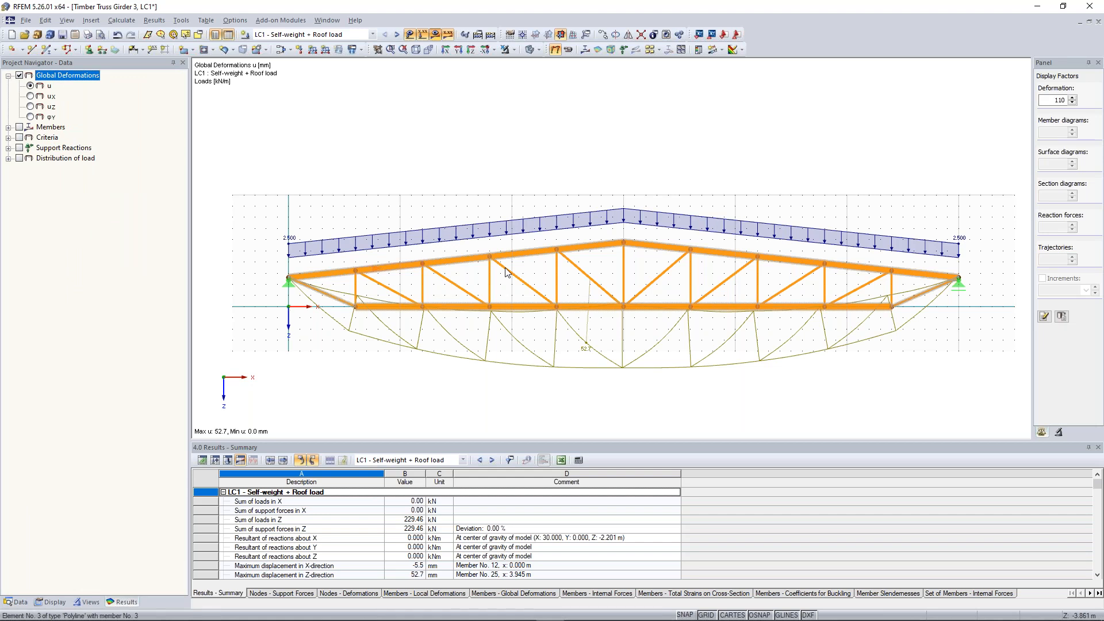
pyautogui.click(31, 106)
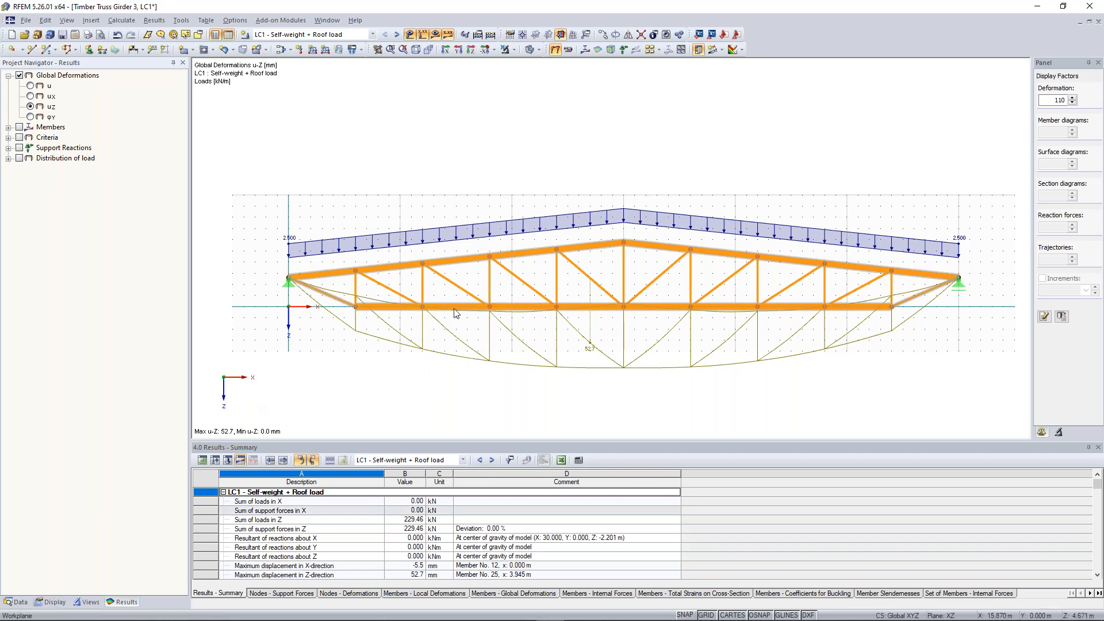
# Set the member deformation display to colored cross-sections
pyautogui.click(55, 602)
pyautogui.moveTo(183, 198); pyautogui.dragTo(183, 290)
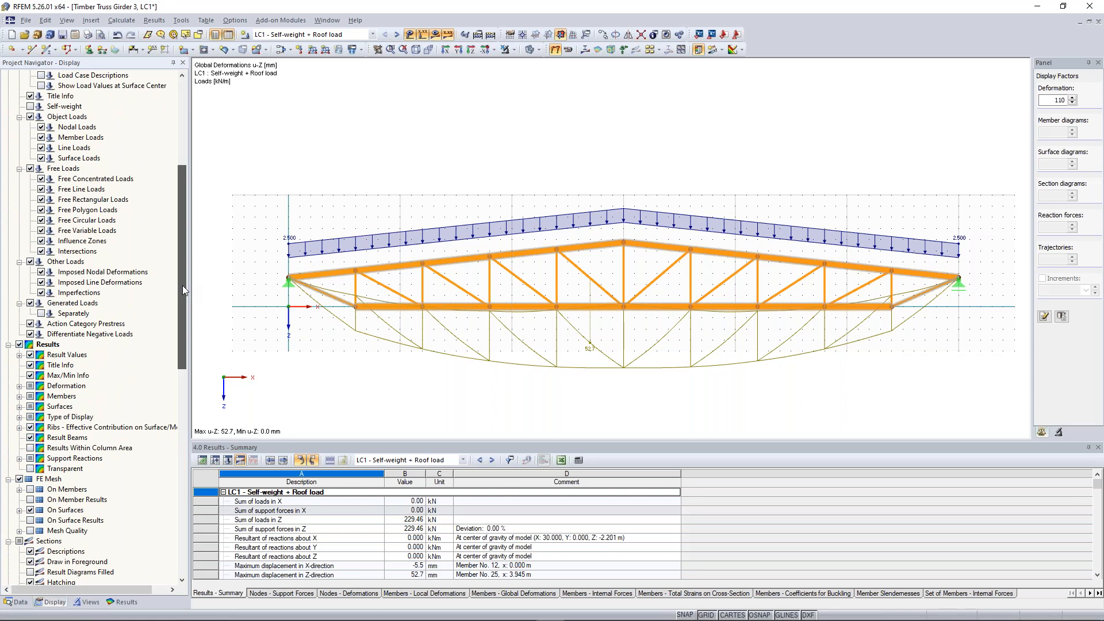
pyautogui.scroll(-2, 182, 286)
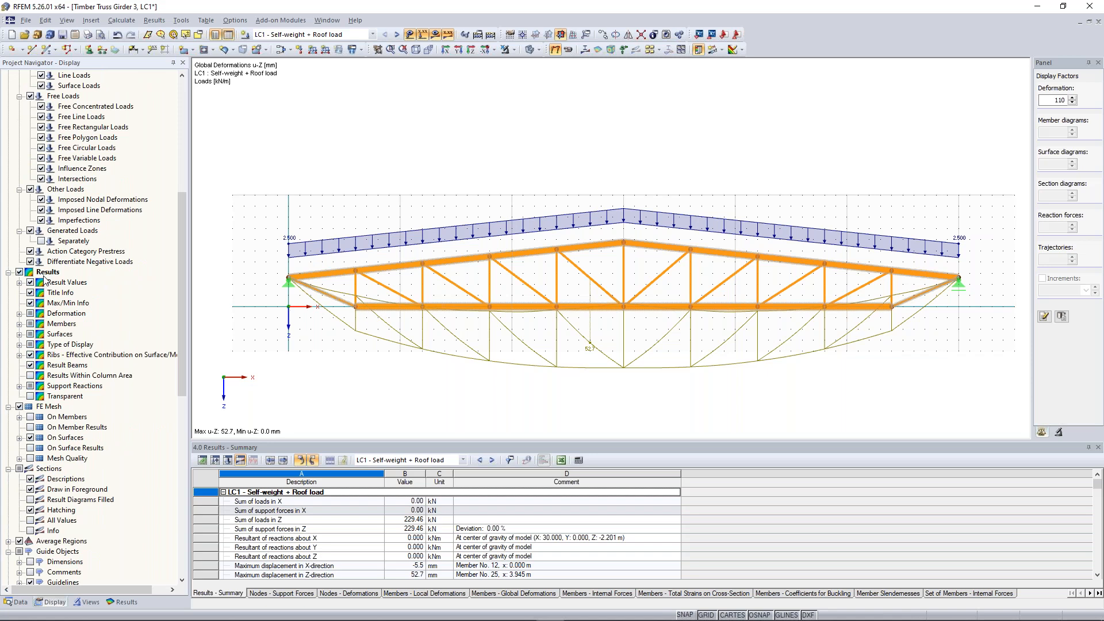
pyautogui.click(19, 314)
pyautogui.click(31, 325)
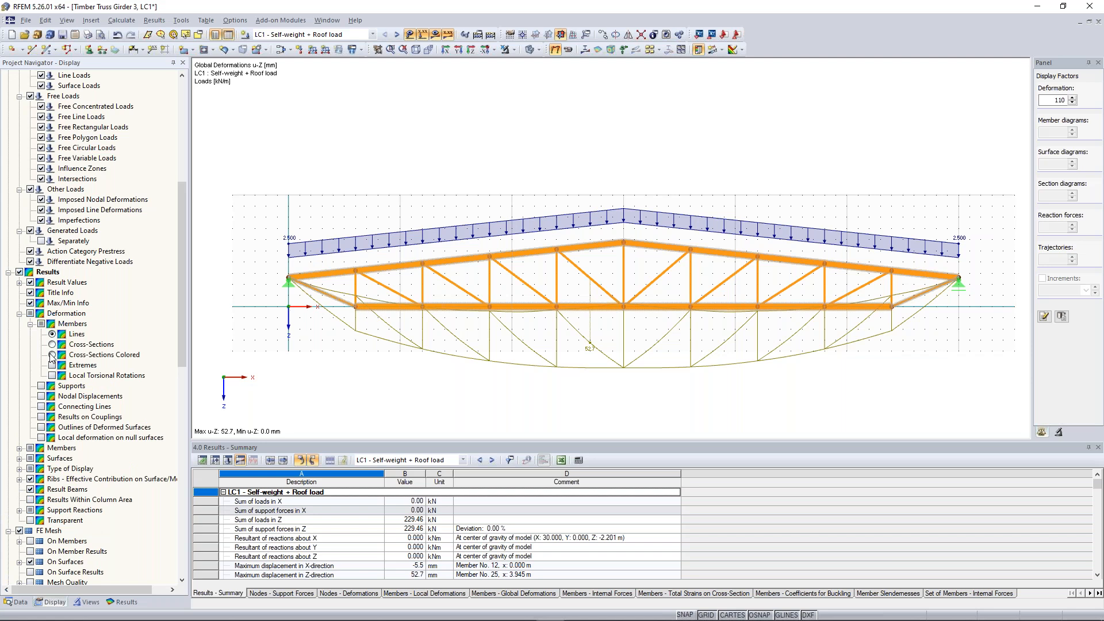
pyautogui.click(52, 355)
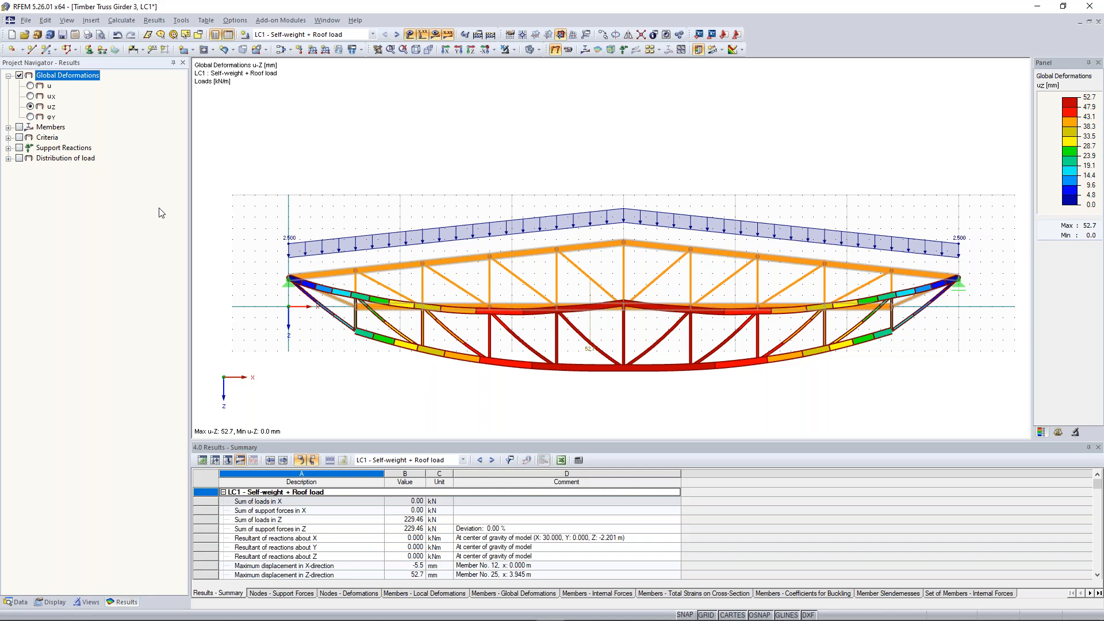
# Display the members' bending moments My and axial forces N for LC1, and examine the axial forces near the left support
pyautogui.click(8, 127)
pyautogui.click(19, 128)
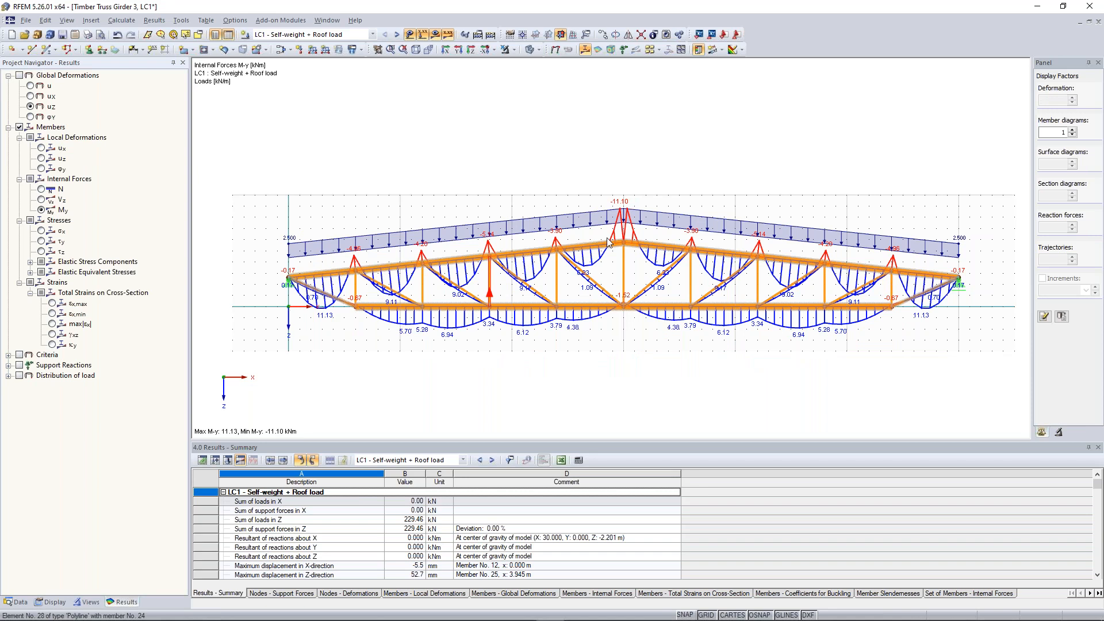
pyautogui.click(48, 191)
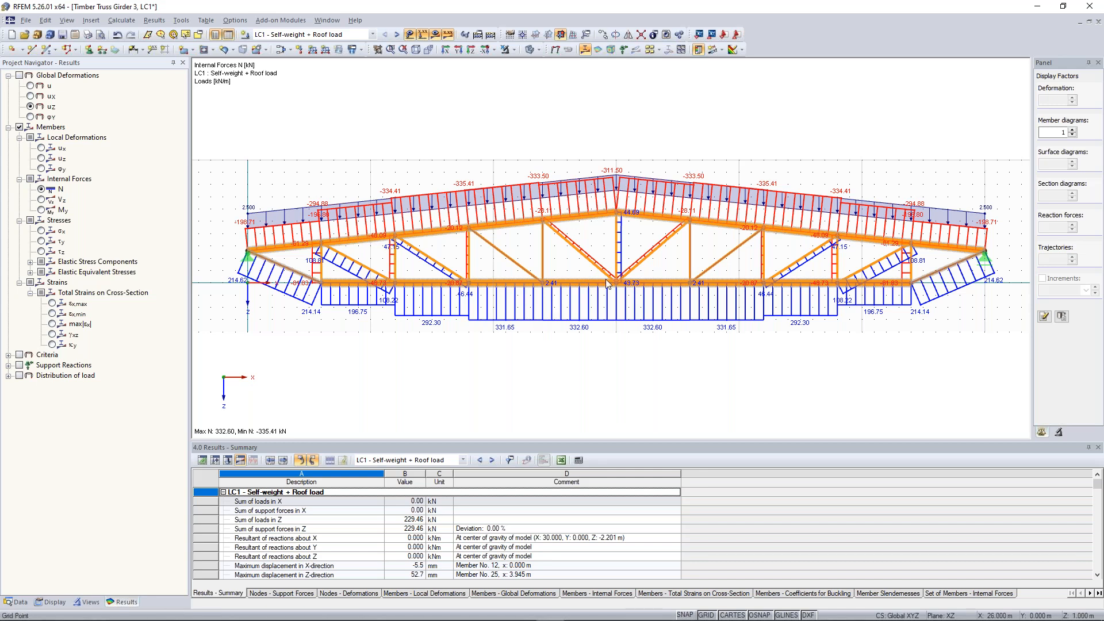
pyautogui.scroll(1, 473, 264)
pyautogui.moveTo(472, 259); pyautogui.dragTo(499, 253, button='middle')
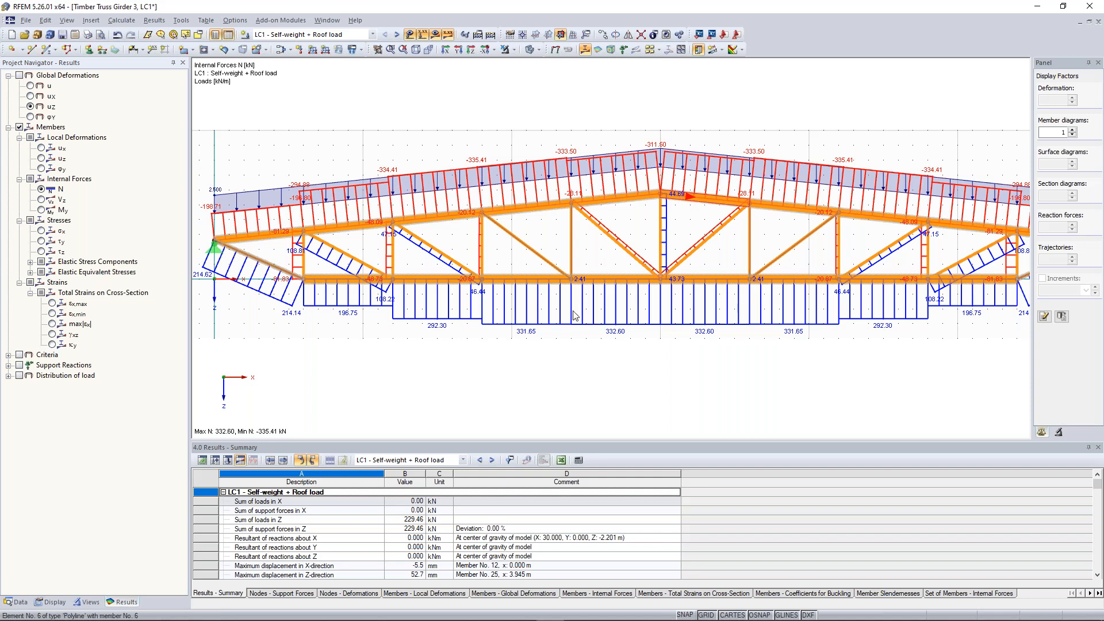
pyautogui.scroll(2, 499, 289)
pyautogui.scroll(1, 498, 289)
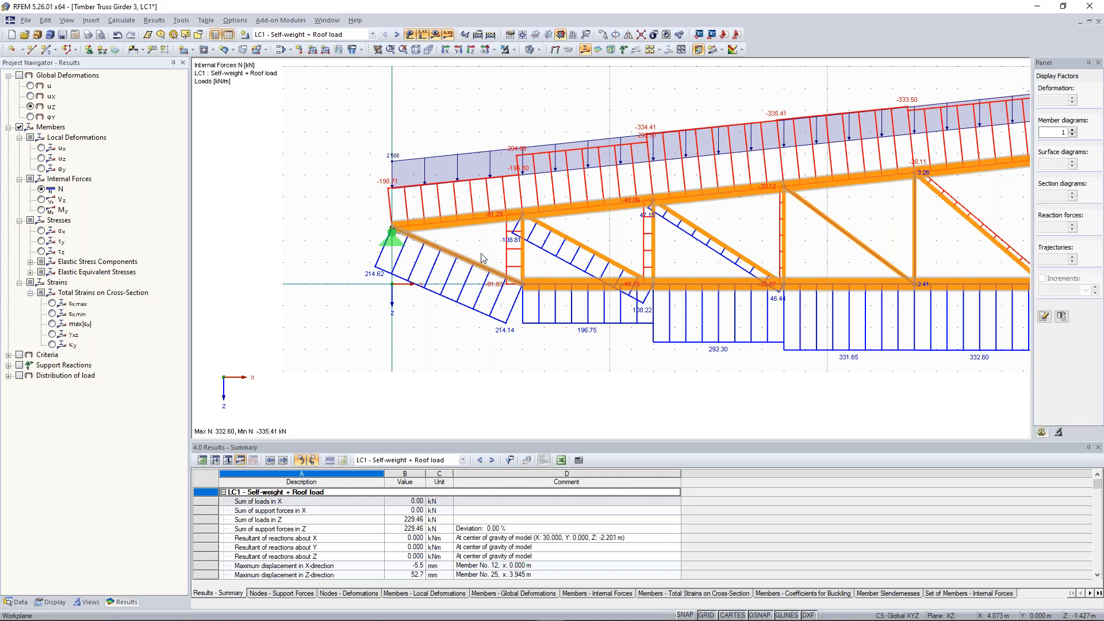
pyautogui.scroll(1, 454, 261)
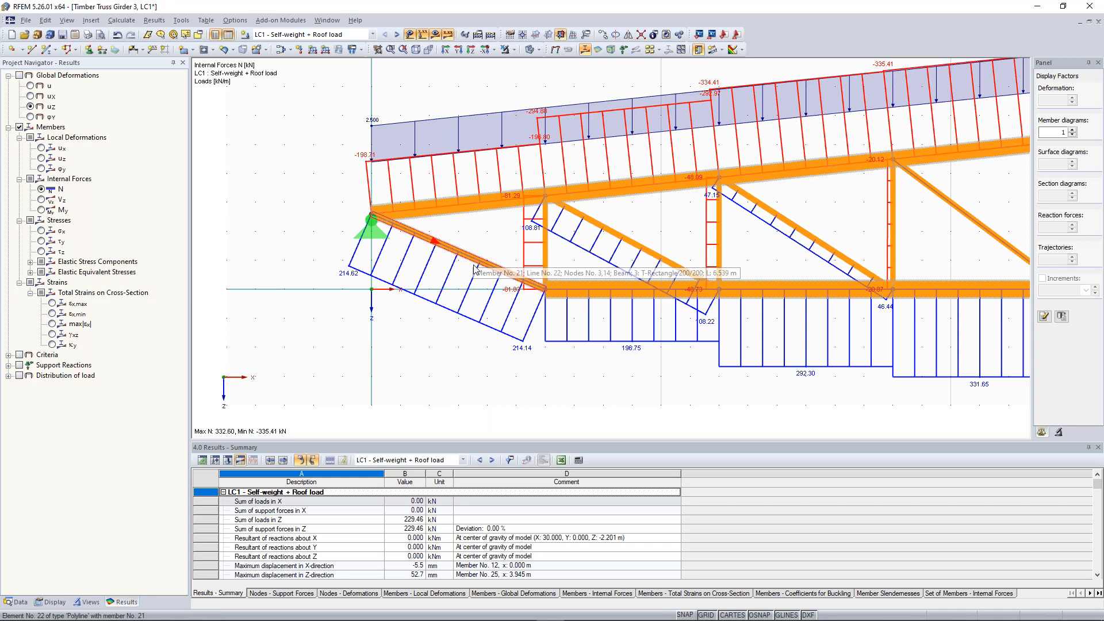
# Display the members' shear forces Vz and bending moments My for LC1 across the whole girder
pyautogui.scroll(-1, 458, 266)
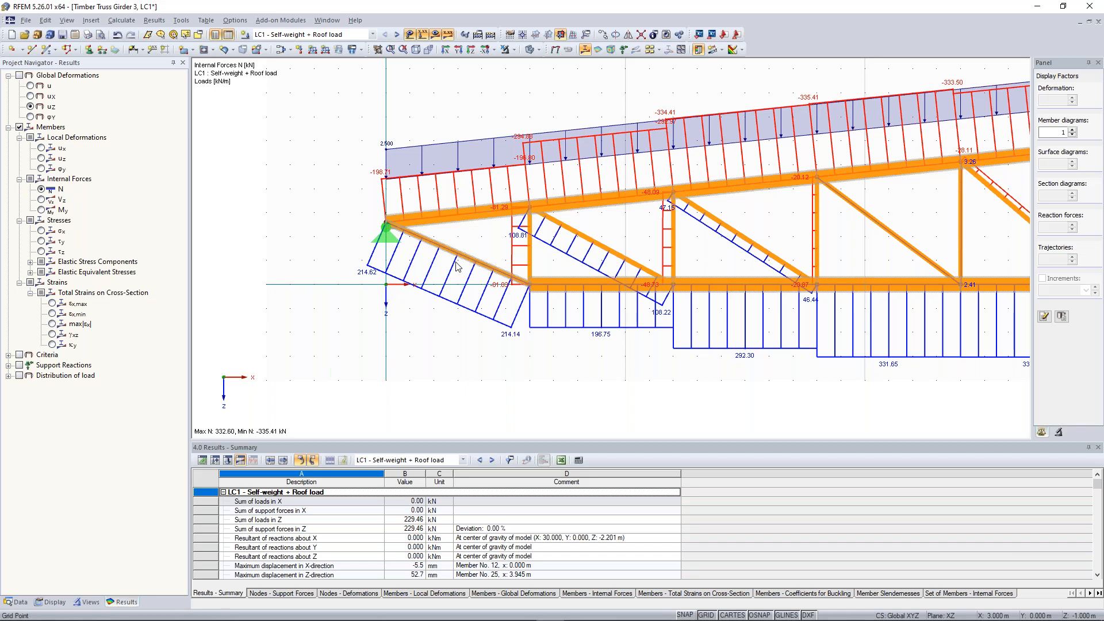
pyautogui.press('F8')
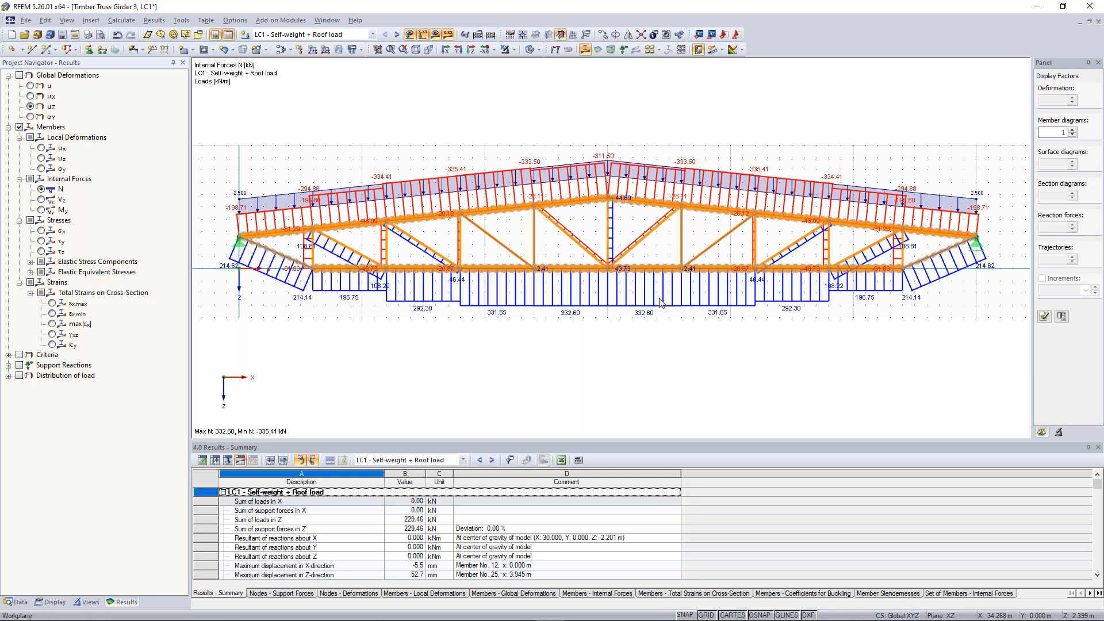
pyautogui.click(41, 200)
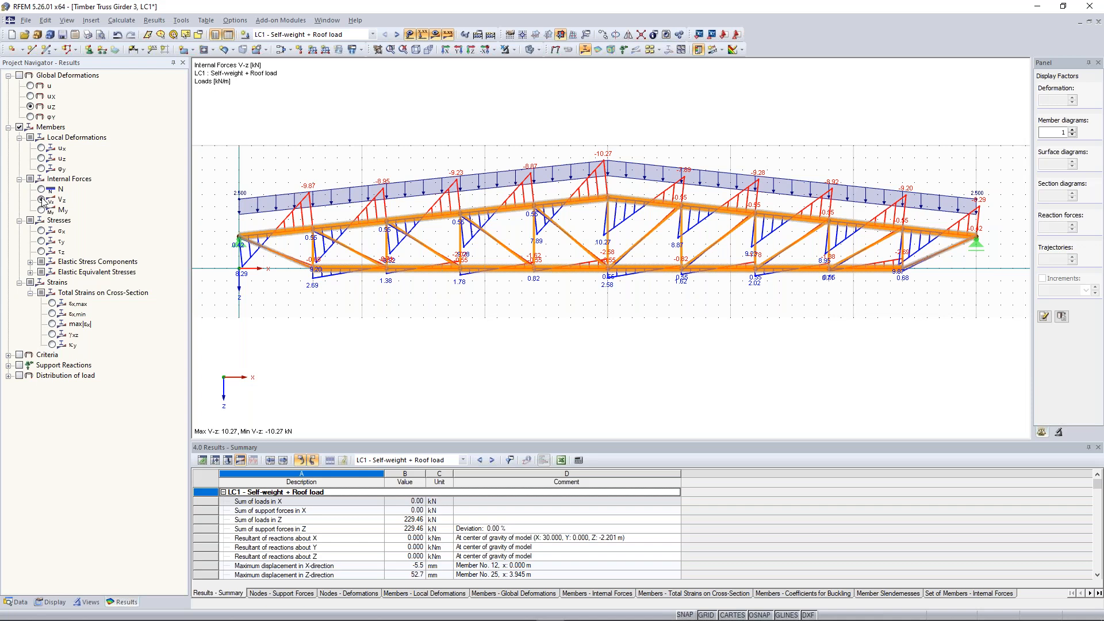
pyautogui.click(41, 209)
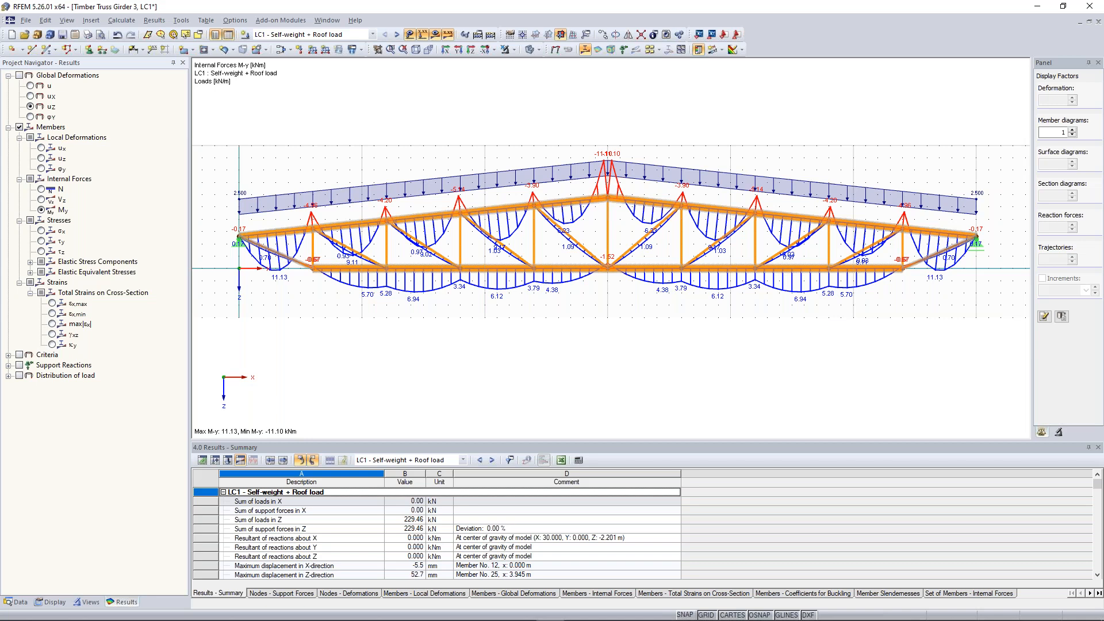
# Examine the bending moments My in the chords and diagonals around the girder's ridge
pyautogui.scroll(3, 493, 255)
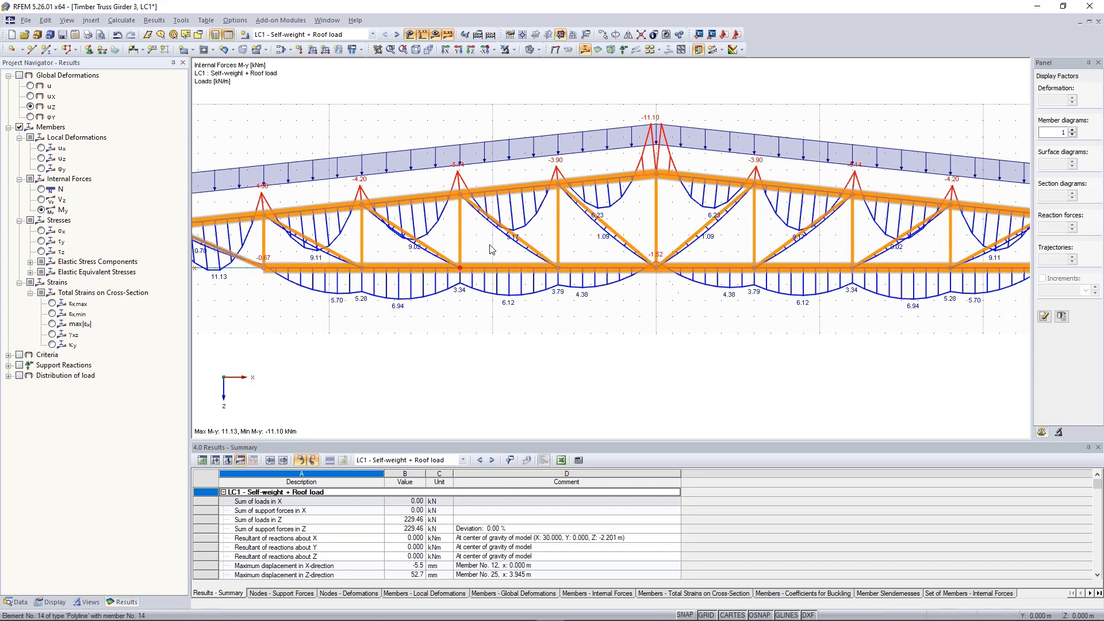
pyautogui.moveTo(492, 255); pyautogui.dragTo(473, 260, button='middle')
pyautogui.scroll(1, 481, 275)
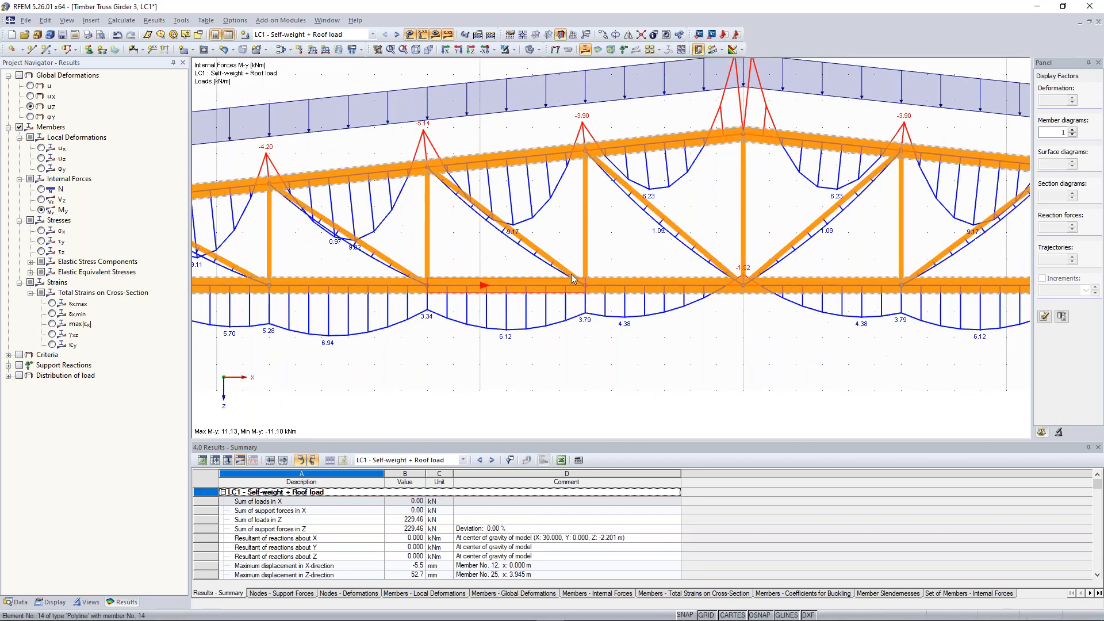
pyautogui.moveTo(474, 268); pyautogui.dragTo(307, 343, button='middle')
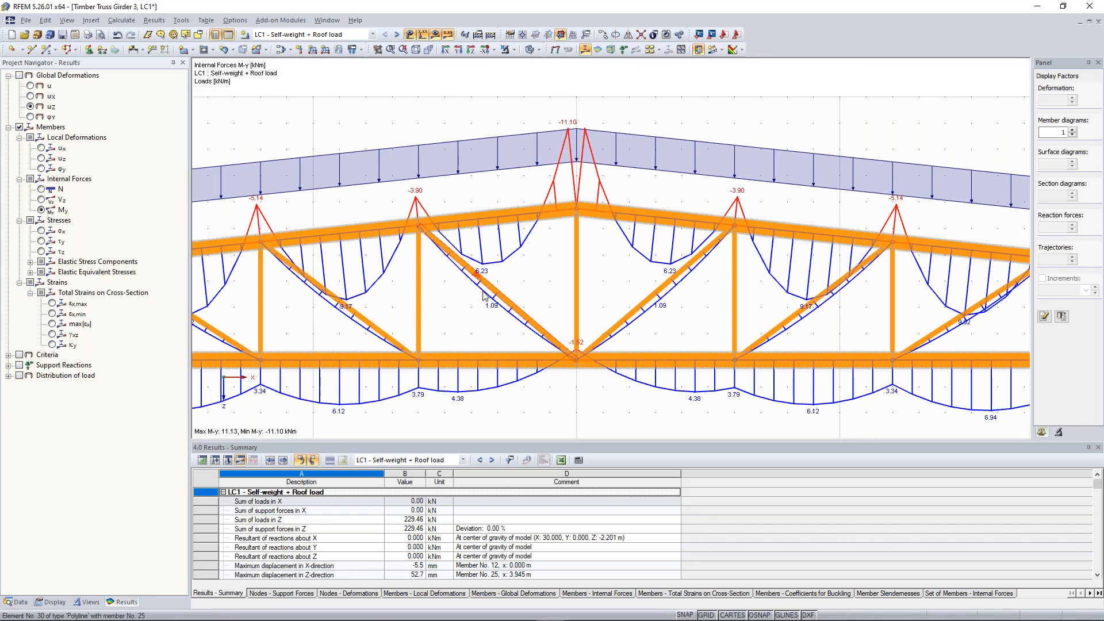
pyautogui.moveTo(425, 284); pyautogui.dragTo(464, 267, button='middle')
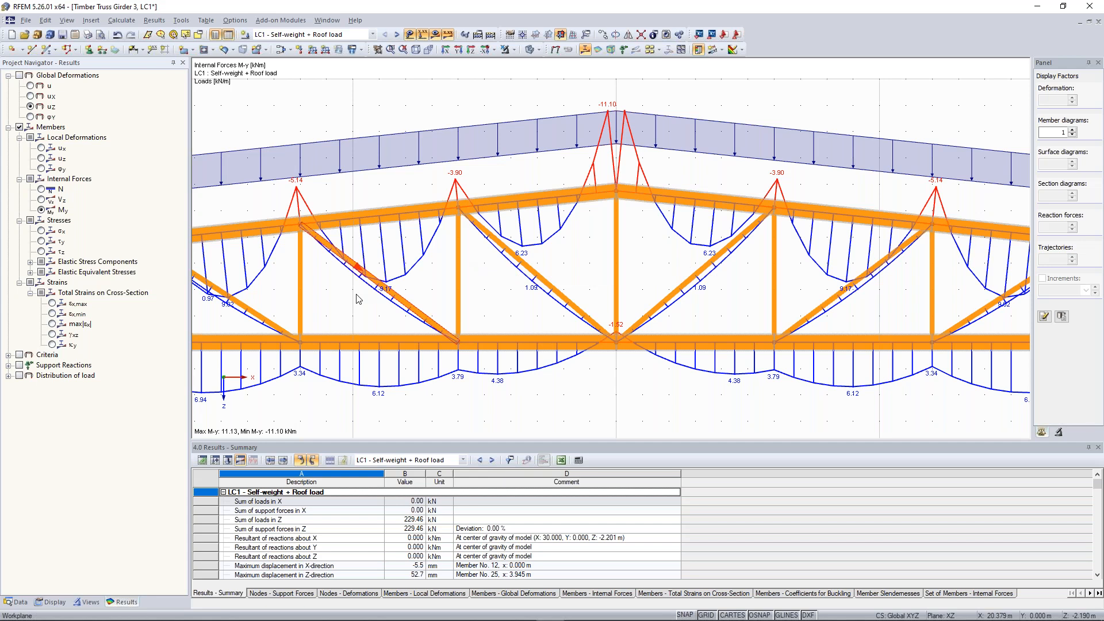
pyautogui.scroll(1, 356, 298)
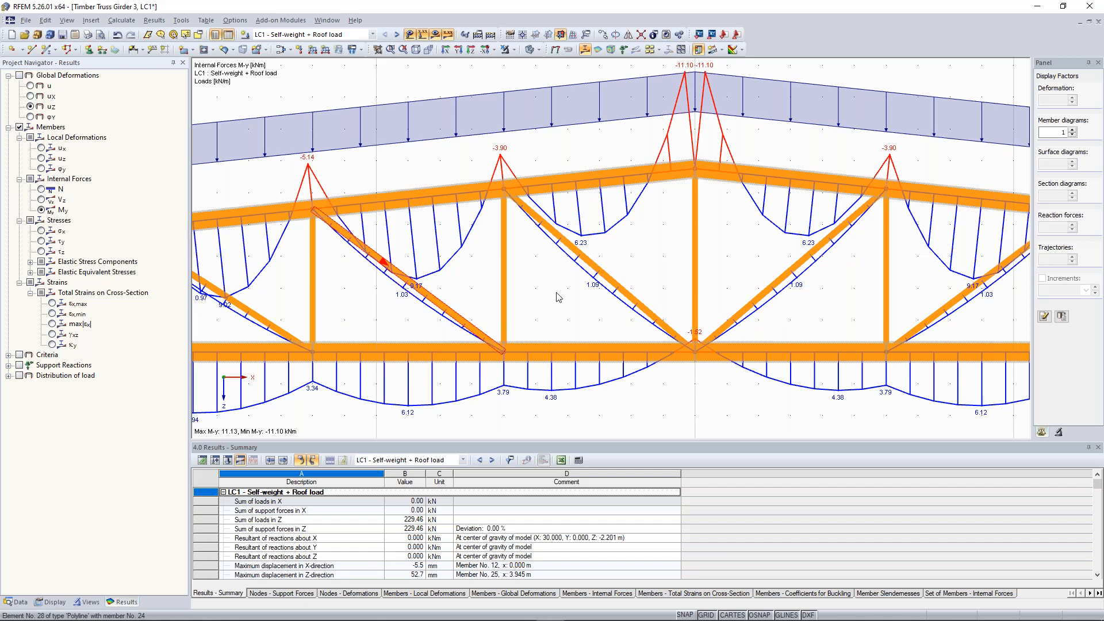
pyautogui.scroll(-2, 557, 295)
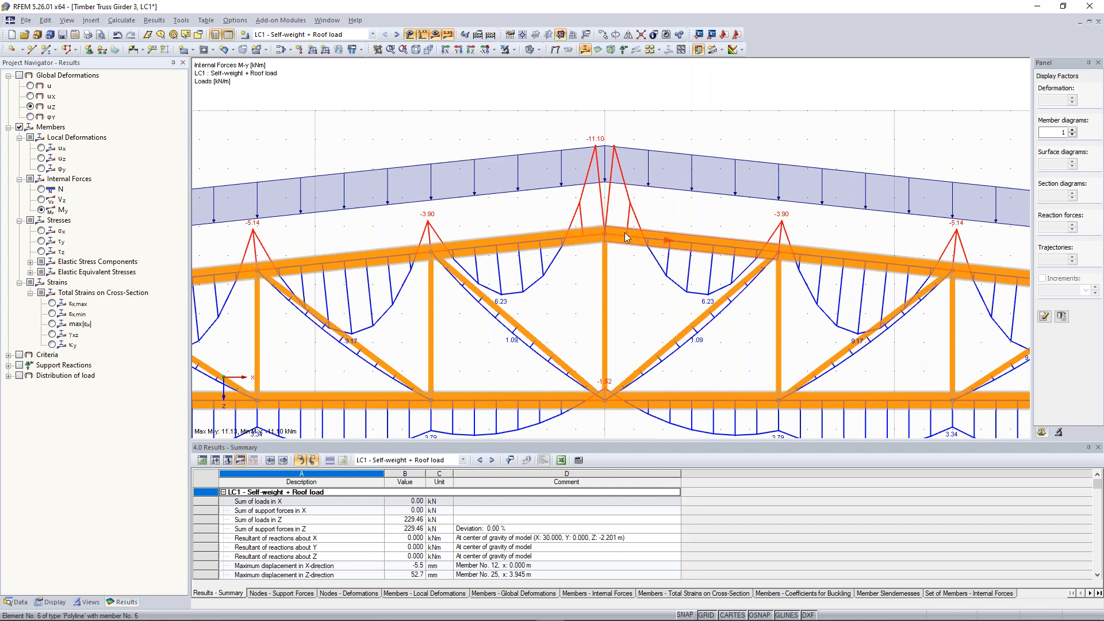
pyautogui.scroll(1, 626, 237)
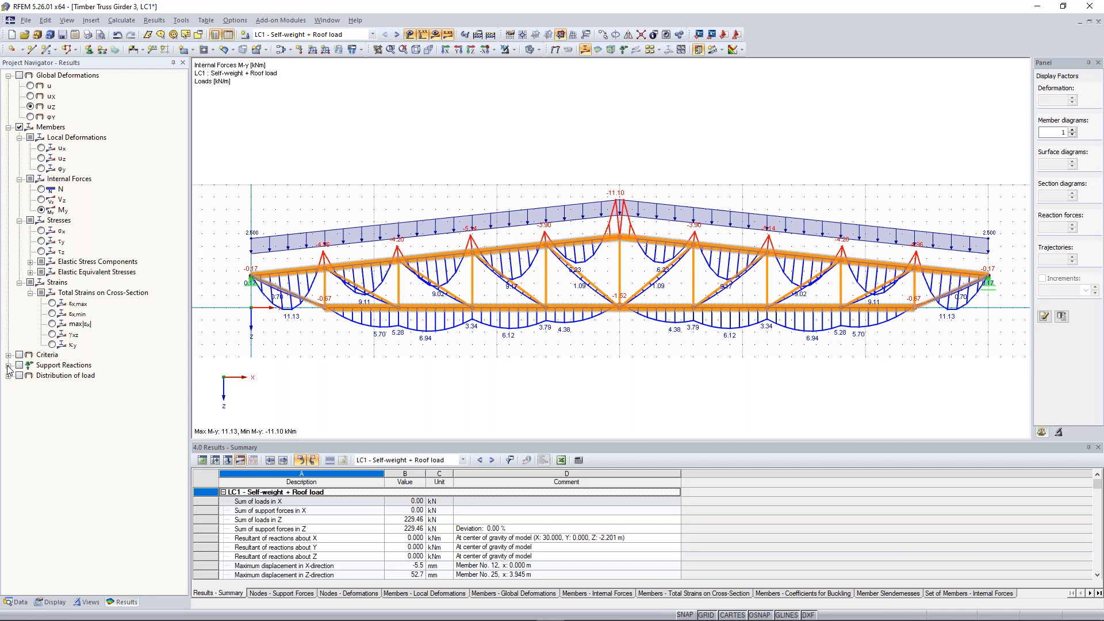
# Display the nodal support reactions for LC1 and check the sum of support forces in Z and its deviation in the results summary
pyautogui.click(8, 366)
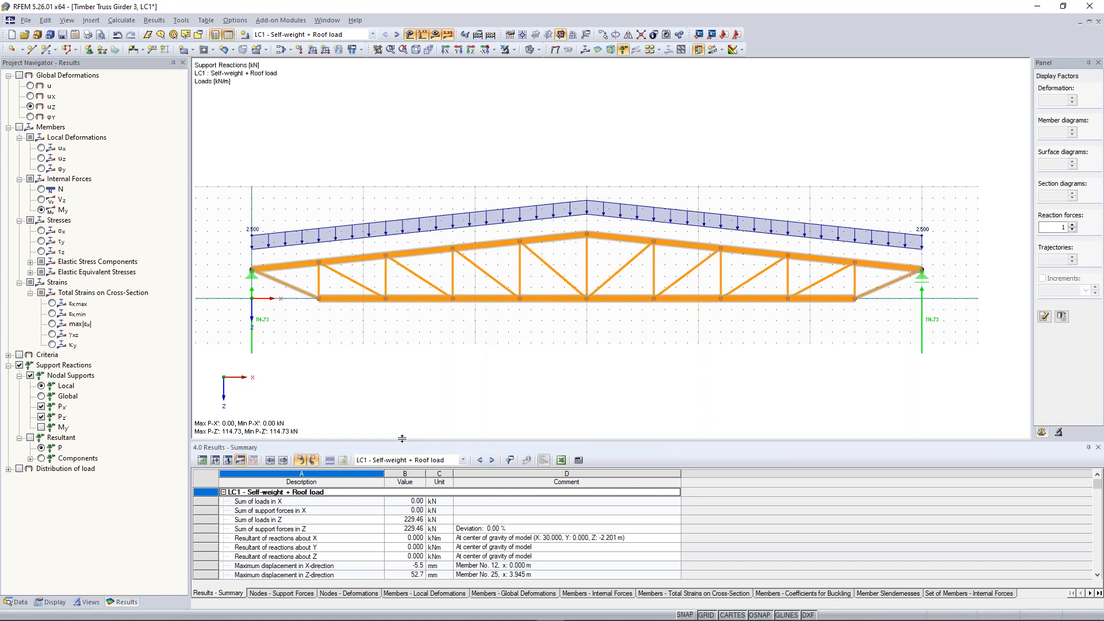
pyautogui.moveTo(411, 403); pyautogui.dragTo(402, 355)
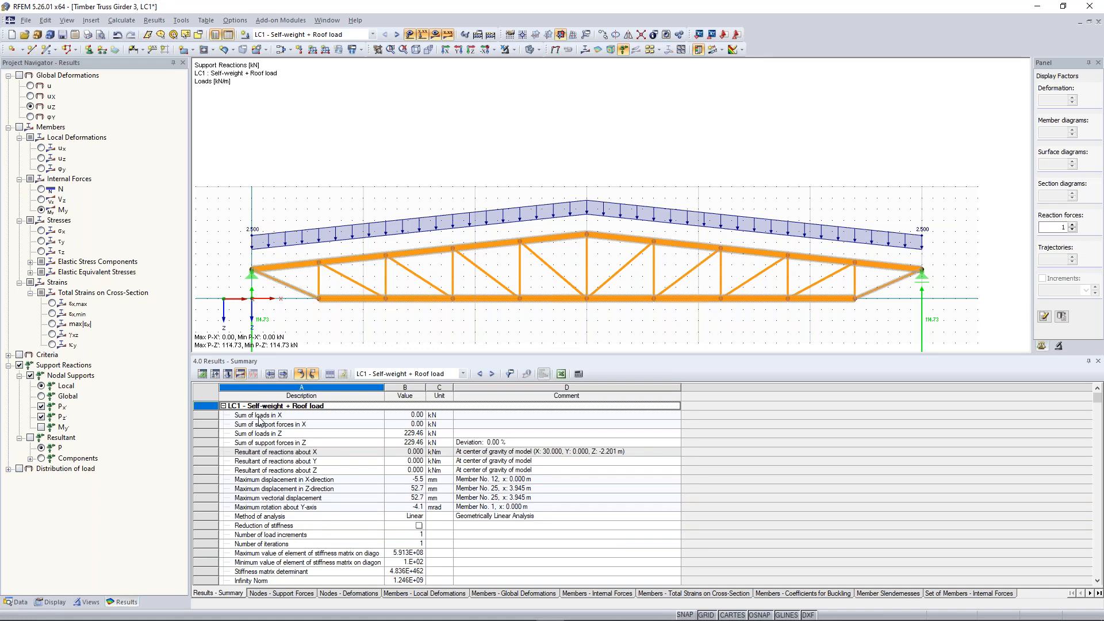
pyautogui.moveTo(261, 443); pyautogui.dragTo(288, 470)
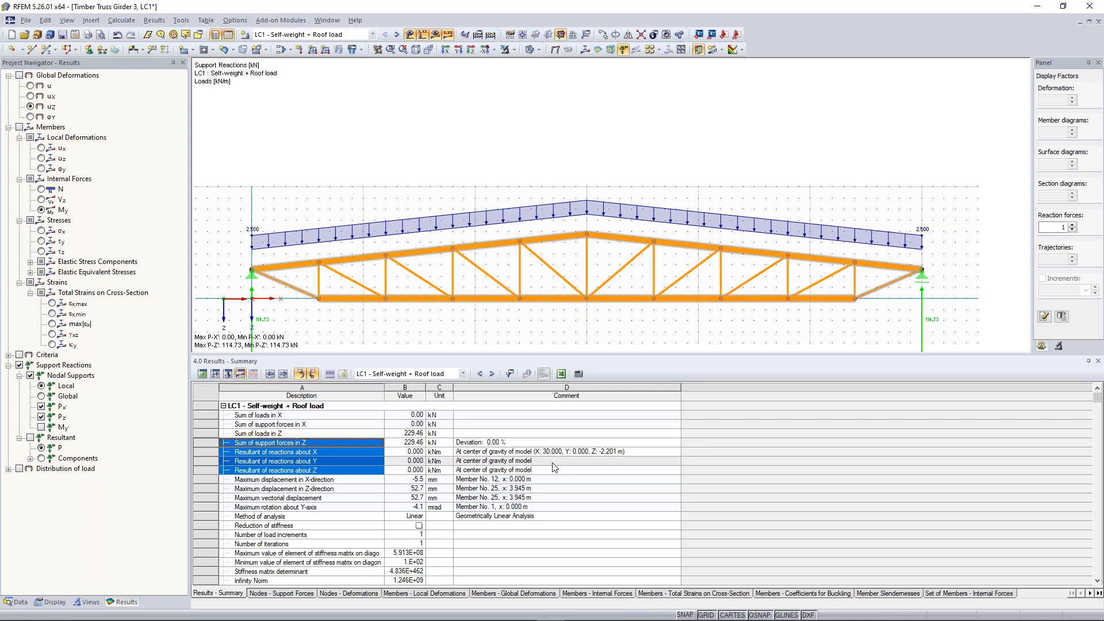
pyautogui.moveTo(554, 467); pyautogui.dragTo(525, 444)
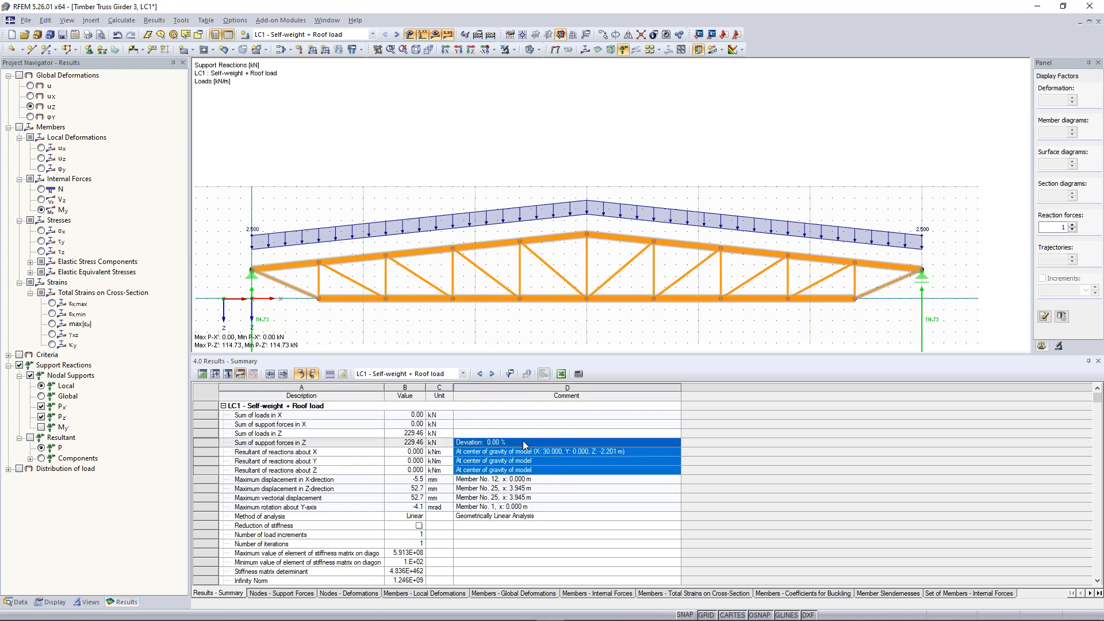
pyautogui.click(493, 444)
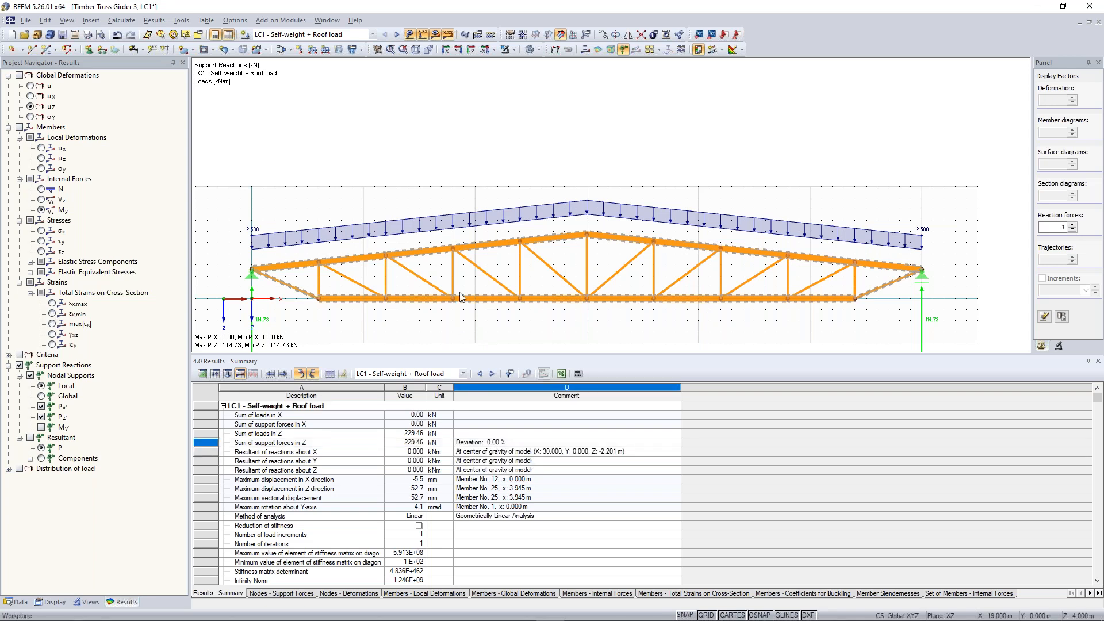
pyautogui.scroll(-3, 457, 311)
pyautogui.moveTo(456, 354); pyautogui.dragTo(455, 461)
pyautogui.scroll(2, 518, 349)
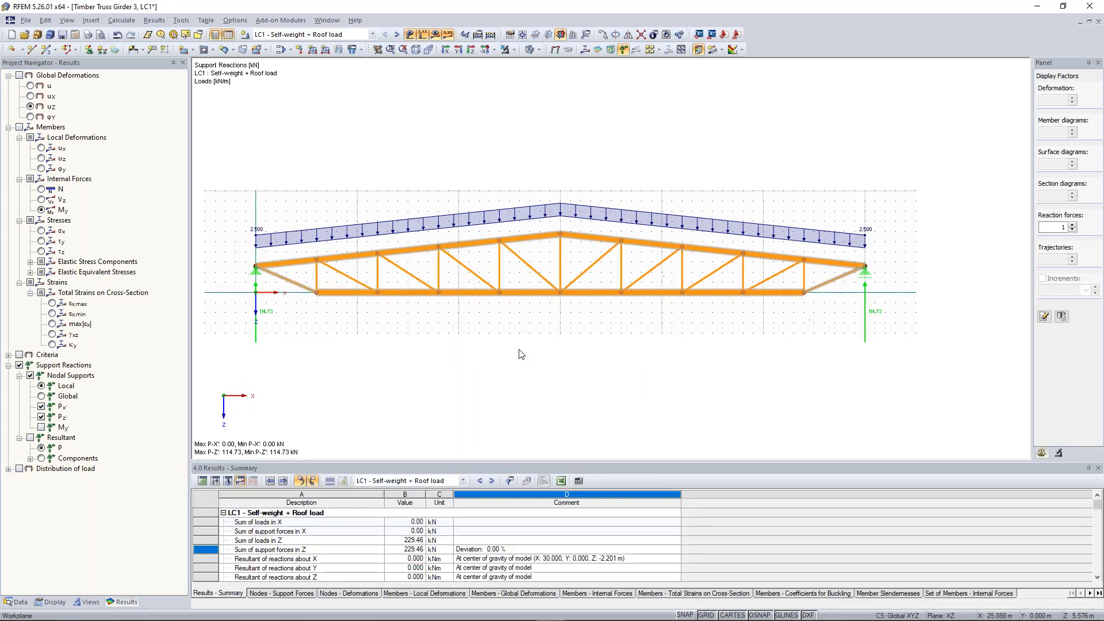
pyautogui.moveTo(517, 350); pyautogui.dragTo(572, 347, button='middle')
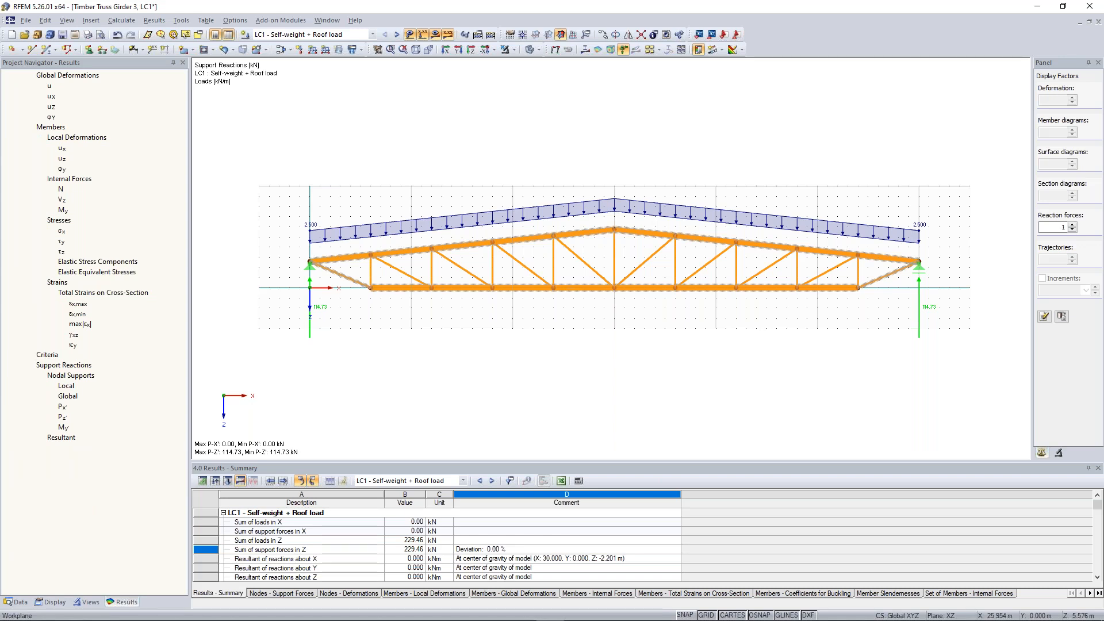
pyautogui.click(283, 21)
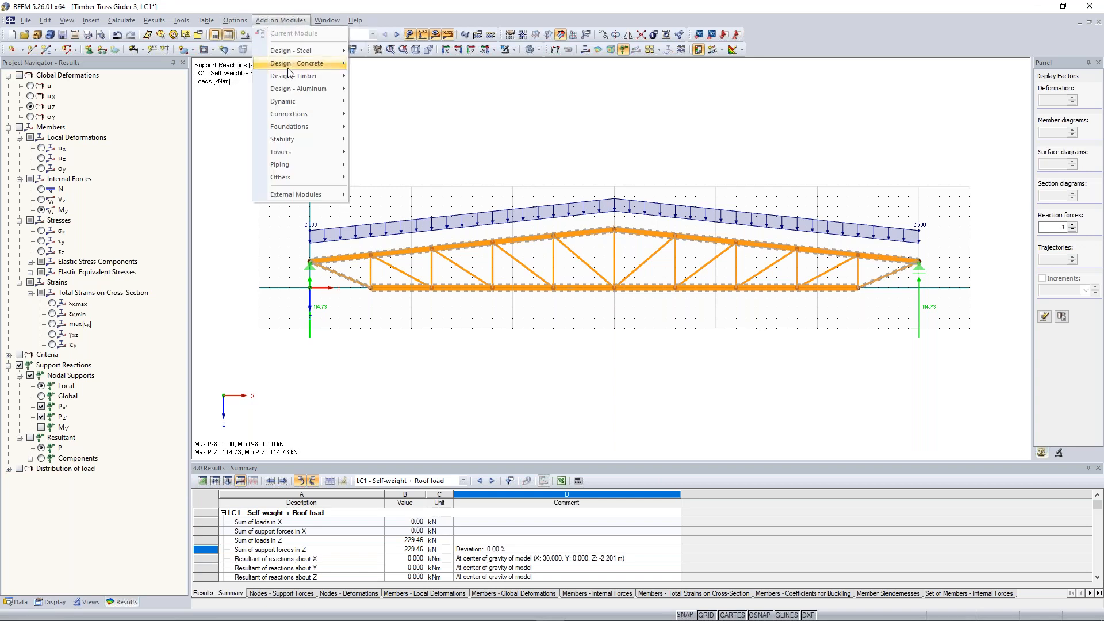
pyautogui.moveTo(287, 80)
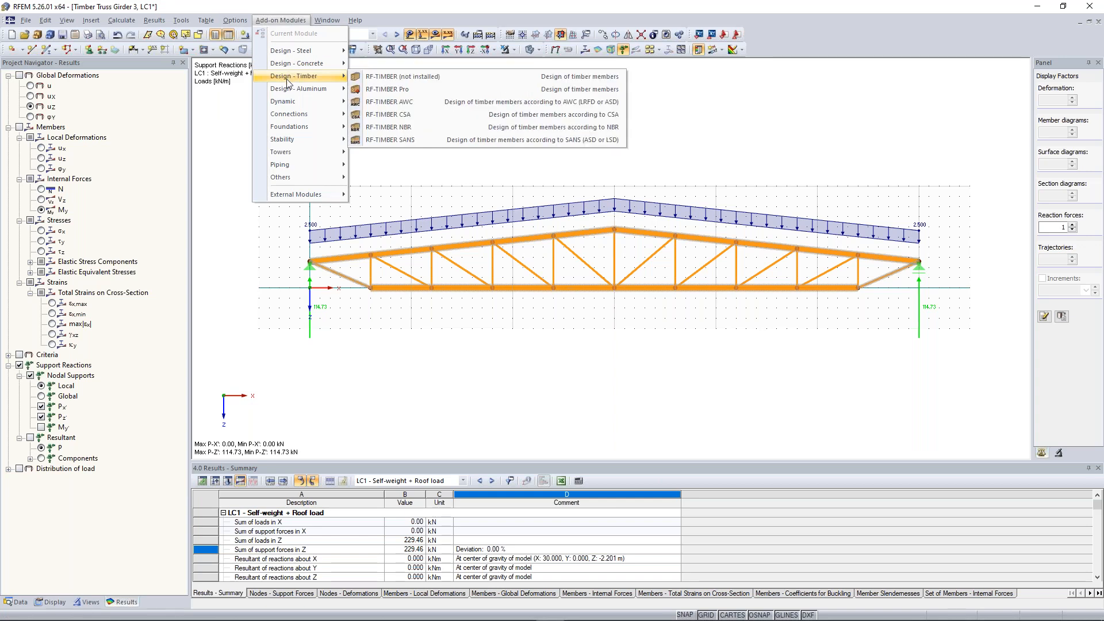
pyautogui.click(398, 92)
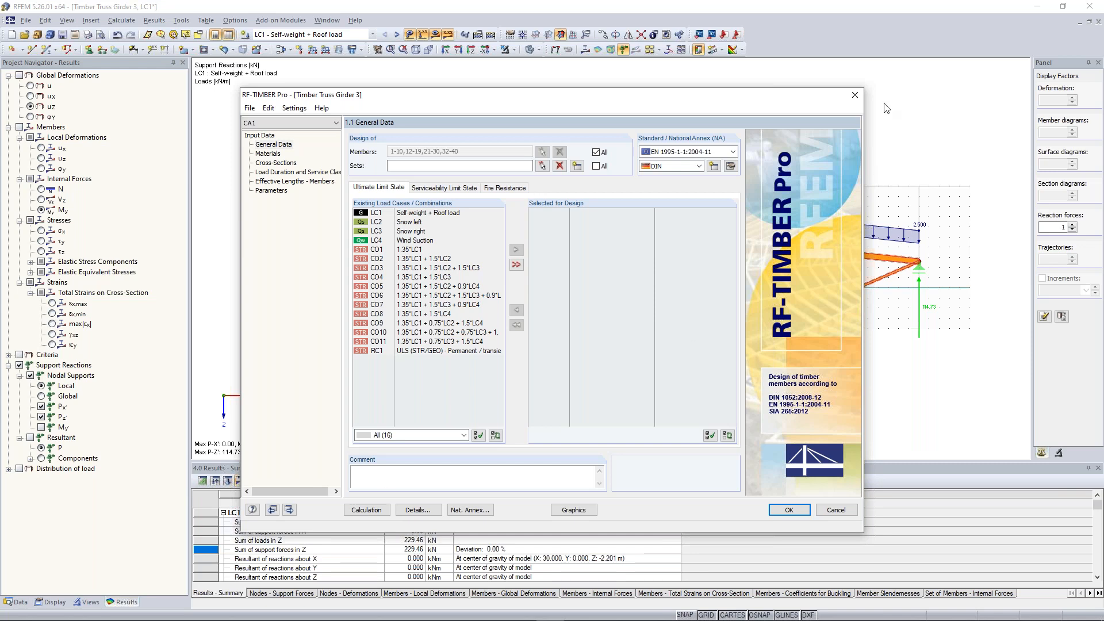
pyautogui.click(855, 95)
pyautogui.click(561, 332)
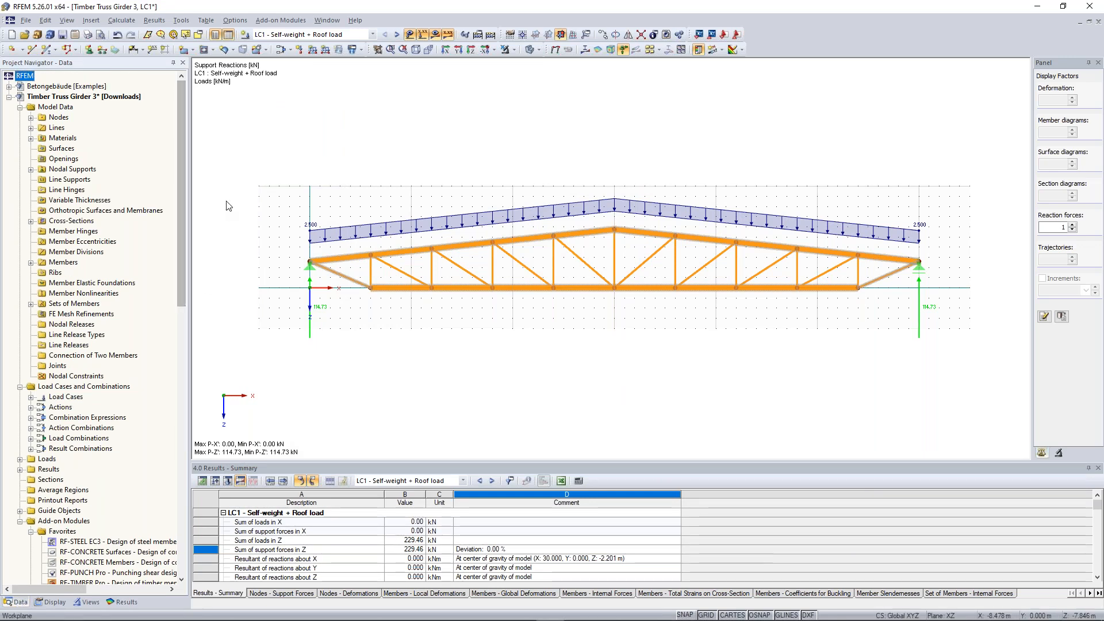
# Add the RF-STEEL NTC-DF add-on module to the favorites in the project data
pyautogui.moveTo(181, 209); pyautogui.dragTo(192, 356)
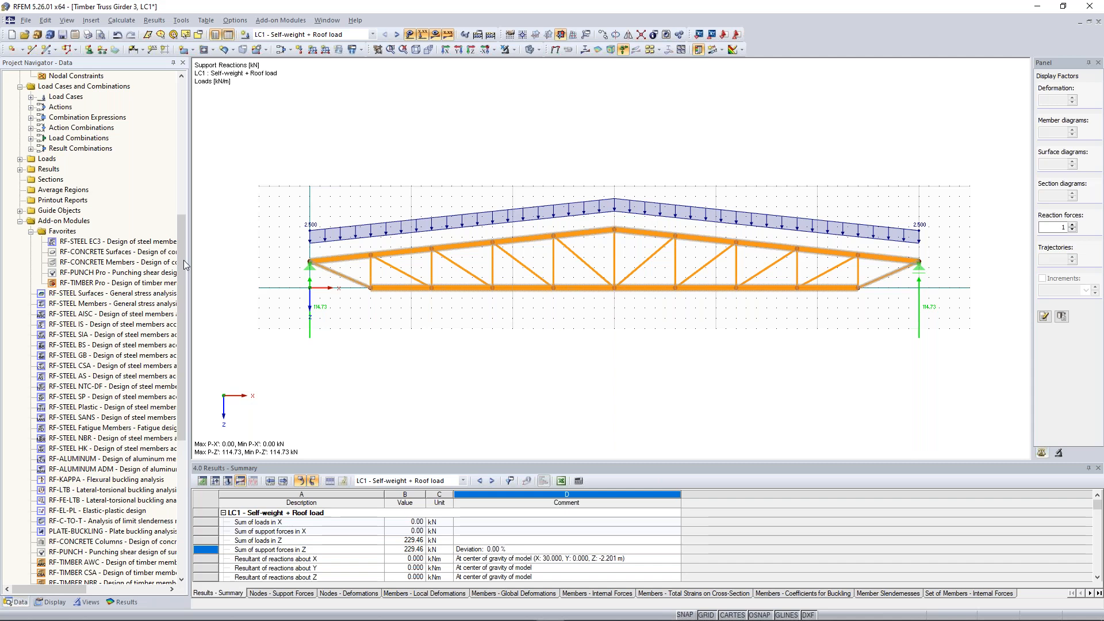
pyautogui.rightClick(99, 294)
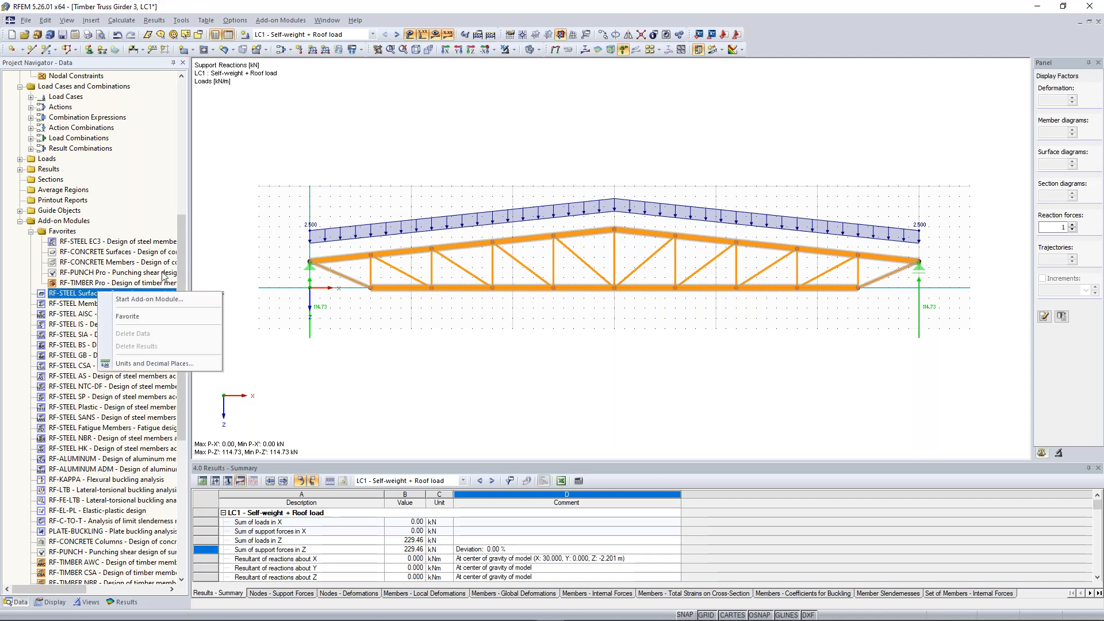
pyautogui.click(83, 255)
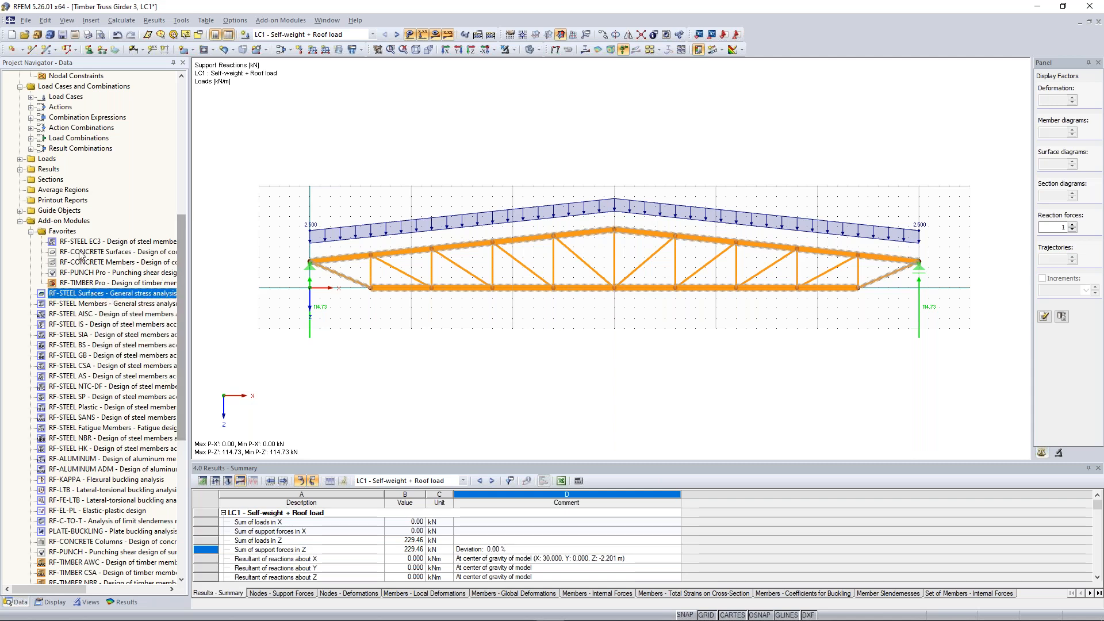
pyautogui.scroll(-1, 180, 341)
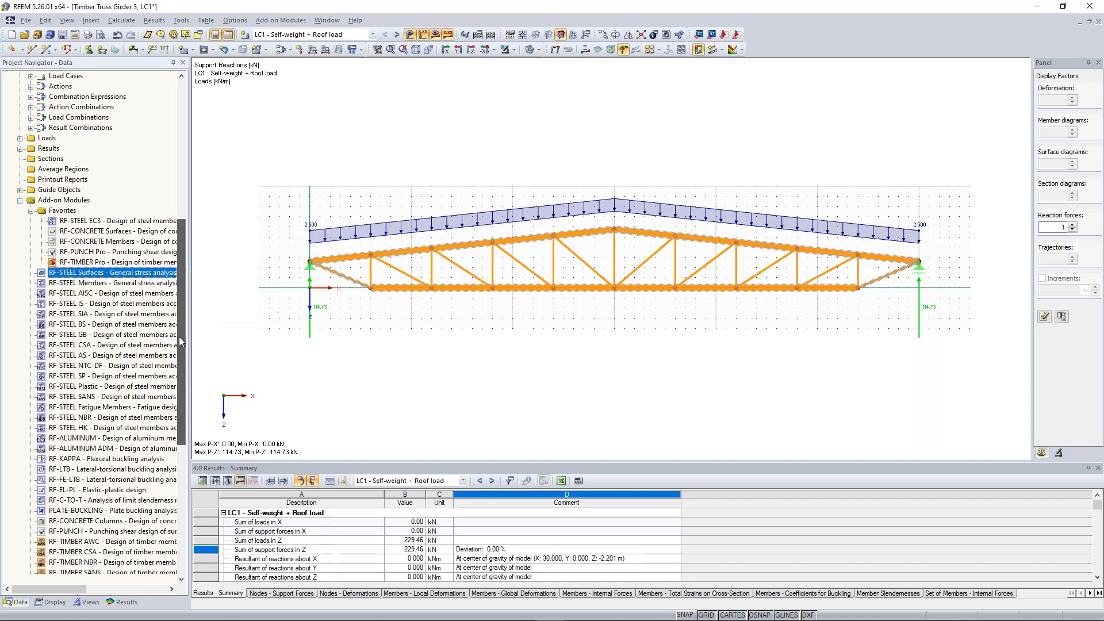
pyautogui.scroll(-3, 180, 341)
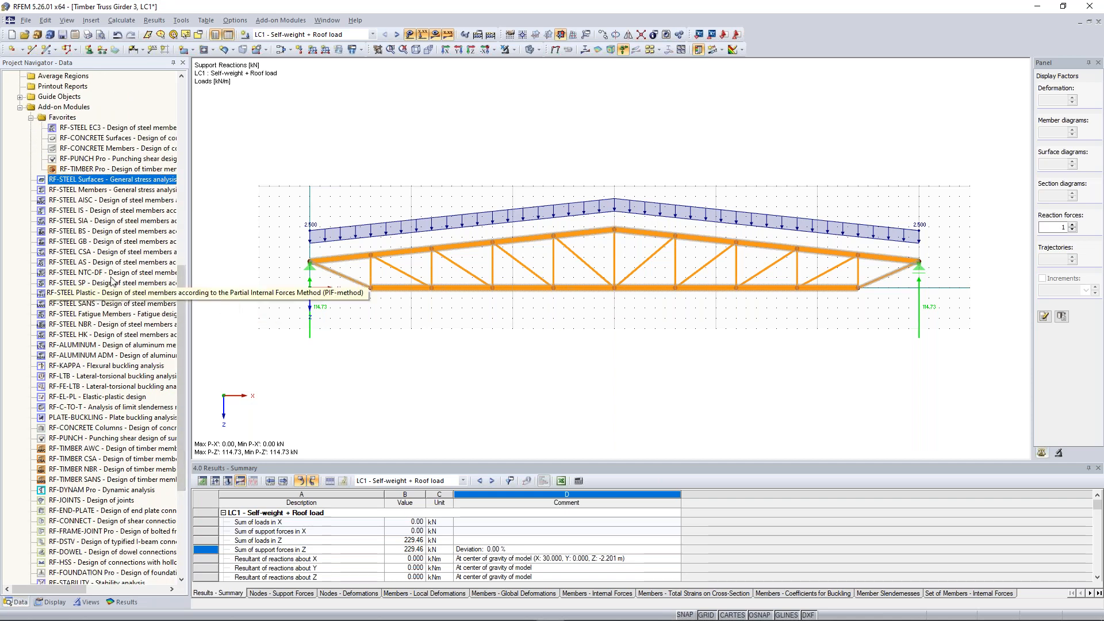
pyautogui.rightClick(90, 277)
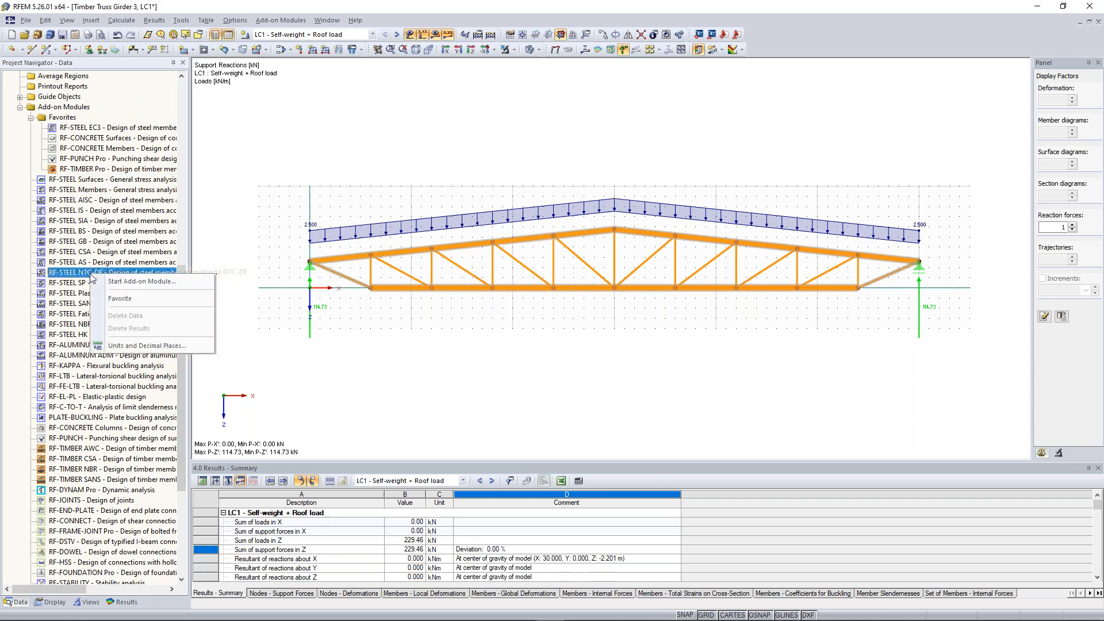
pyautogui.click(114, 303)
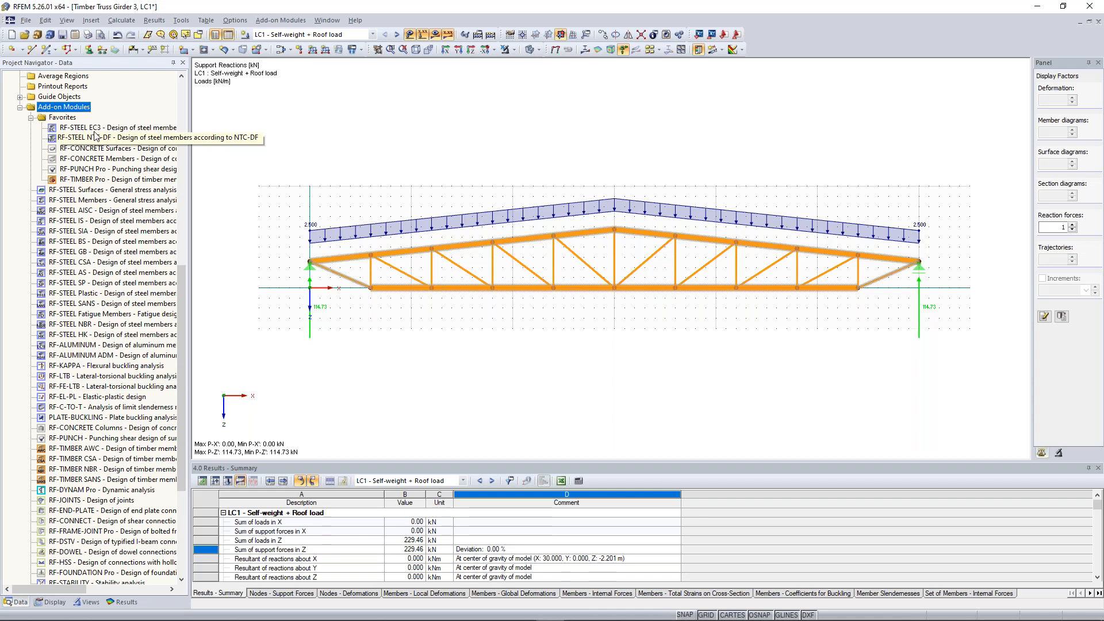
# Open the RF-TIMBER Pro module, exclude all single members from the design and select sets of members for it instead
pyautogui.moveTo(539, 95); pyautogui.dragTo(518, 342)
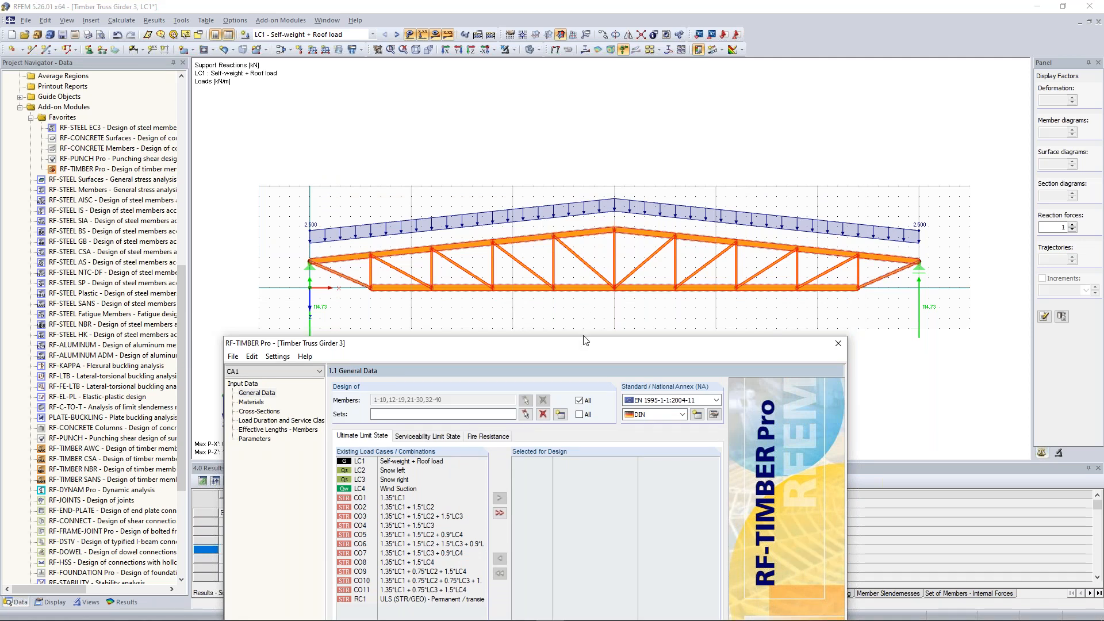
pyautogui.moveTo(585, 347); pyautogui.dragTo(616, 115)
pyautogui.click(611, 169)
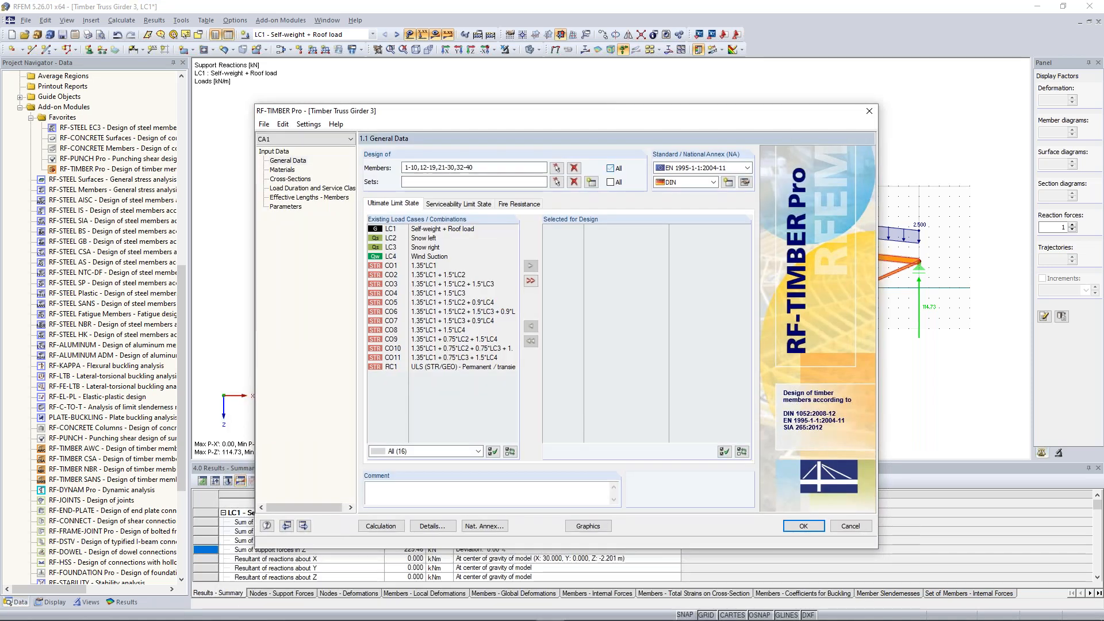
pyautogui.click(574, 168)
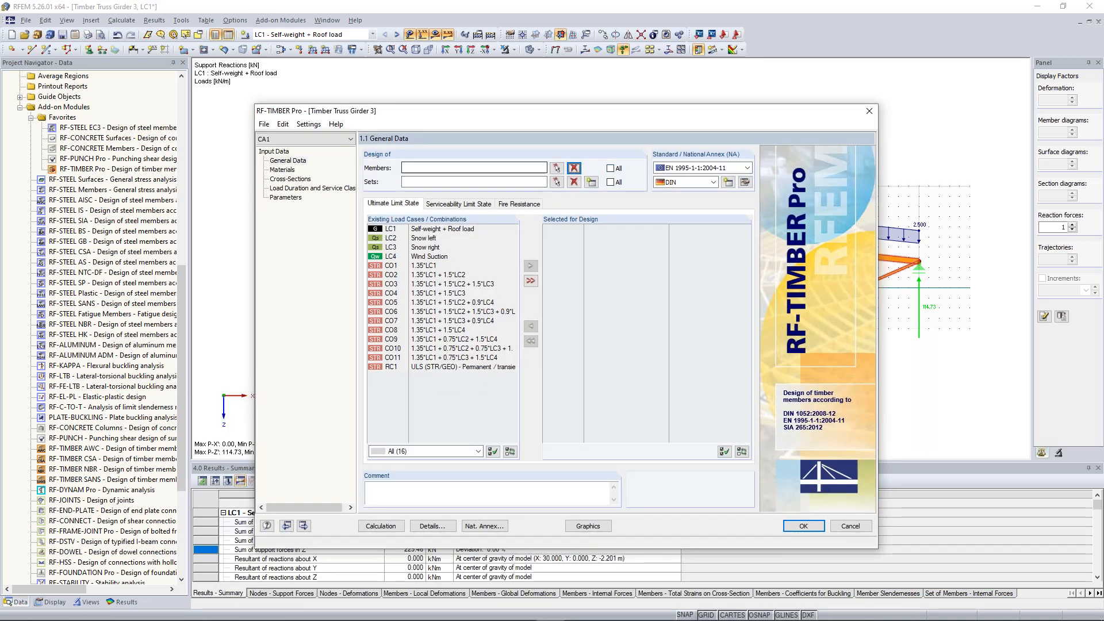
pyautogui.click(556, 182)
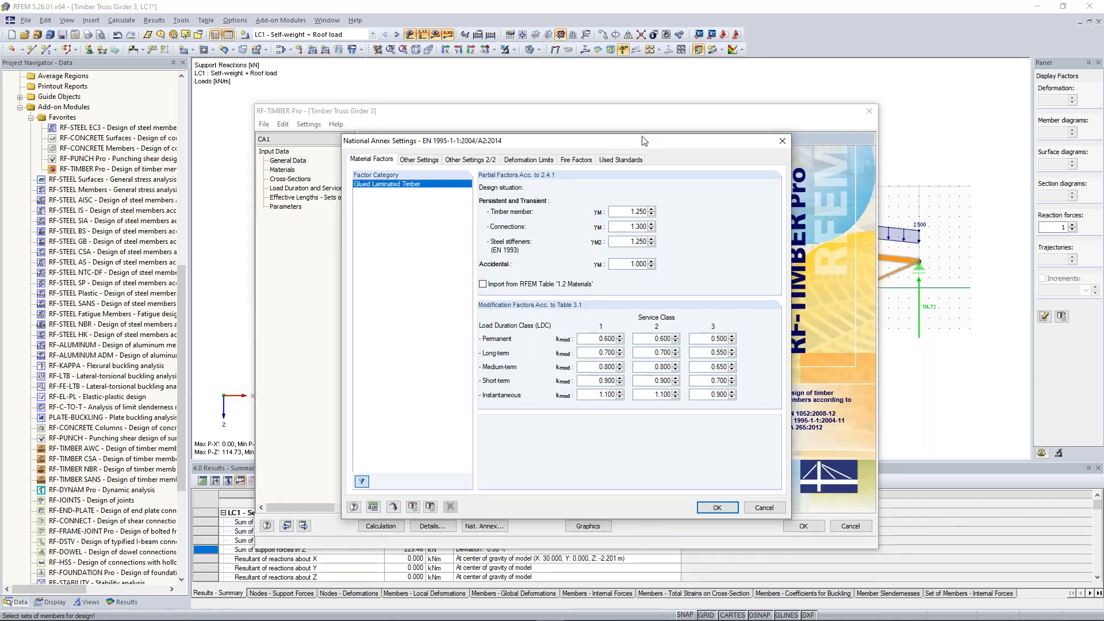
# Review the material factors and the other settings of the EN 1995-1-1 National Annex, and close them without changes
pyautogui.moveTo(644, 140); pyautogui.dragTo(403, 113)
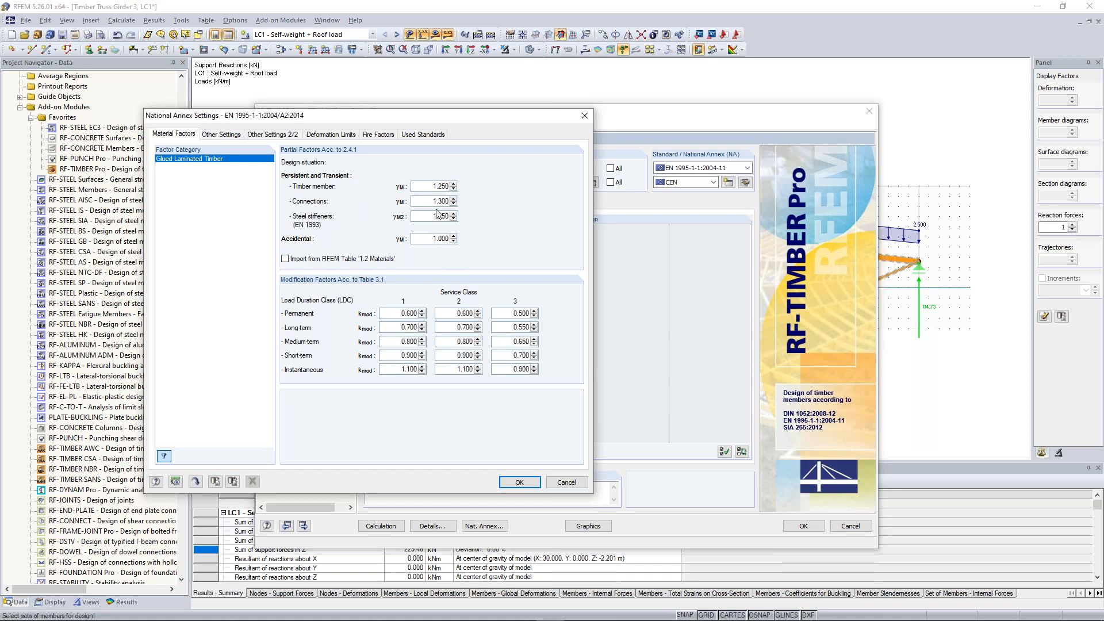
pyautogui.moveTo(431, 239); pyautogui.dragTo(466, 240)
pyautogui.click(236, 136)
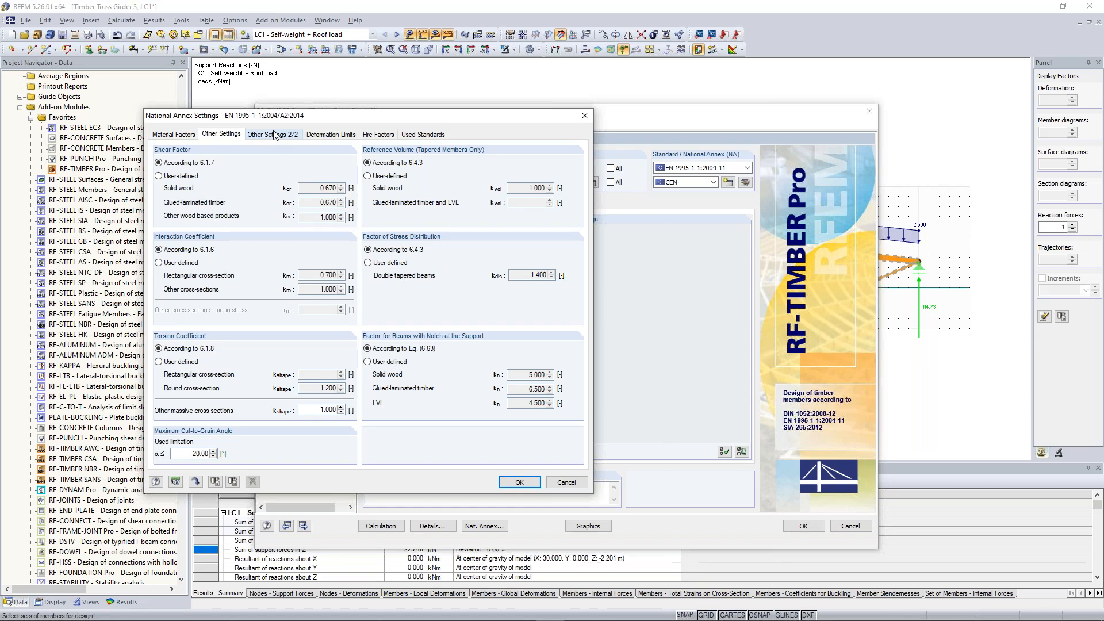
pyautogui.click(275, 135)
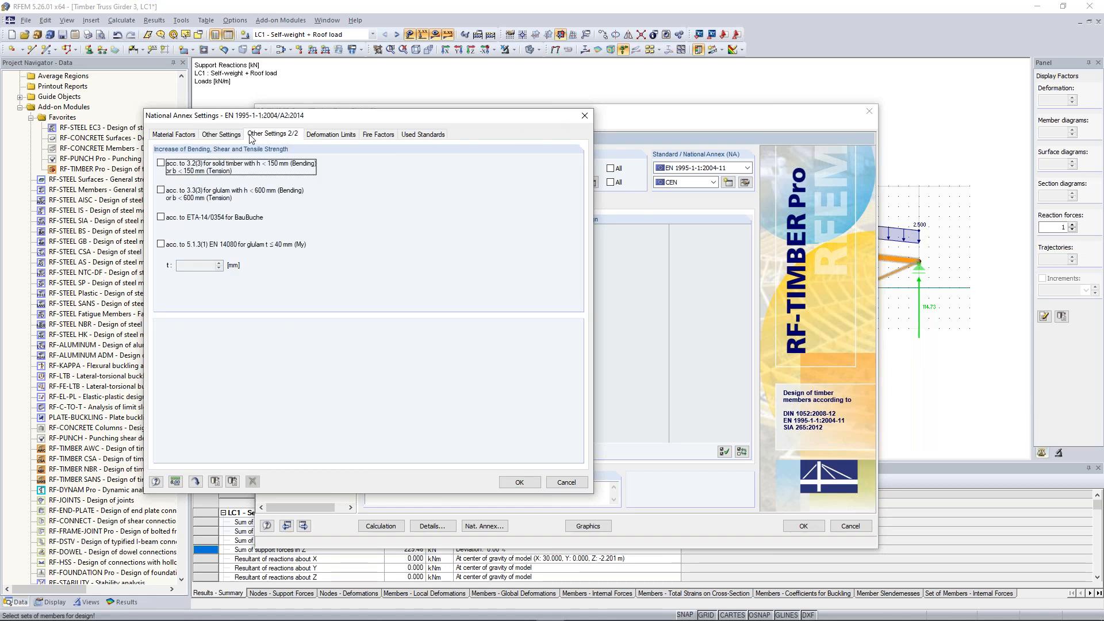
pyautogui.click(231, 136)
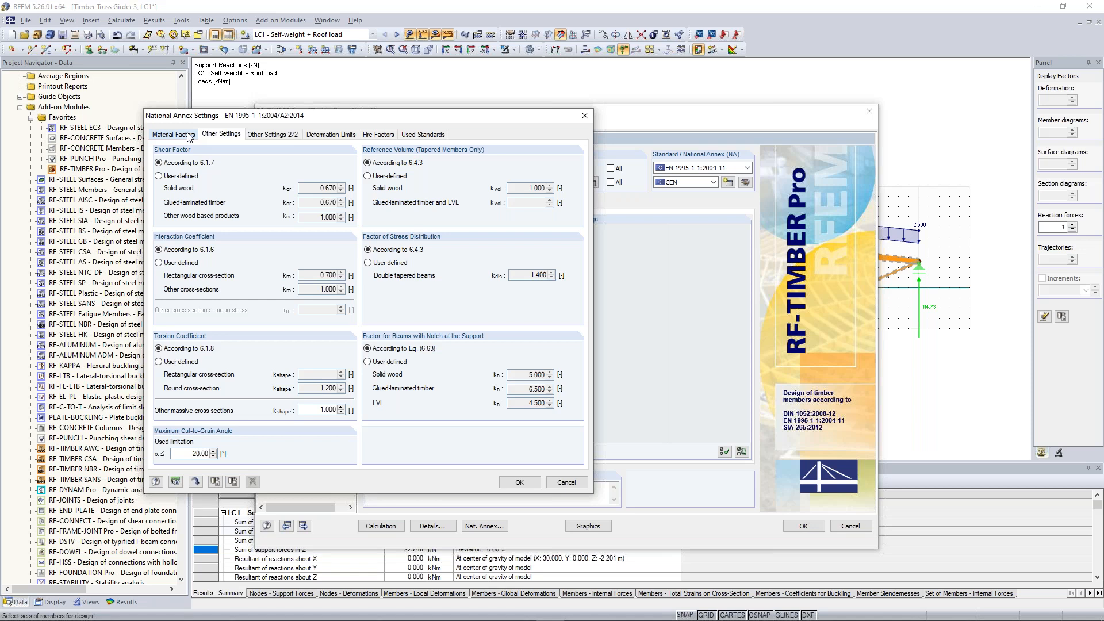
pyautogui.click(188, 137)
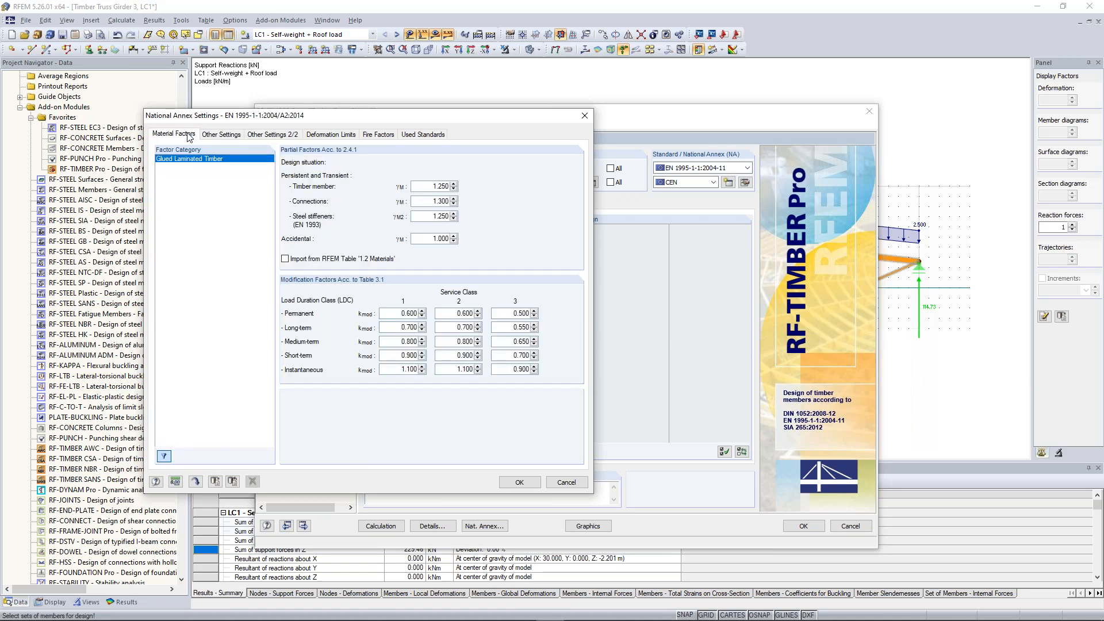
pyautogui.click(585, 117)
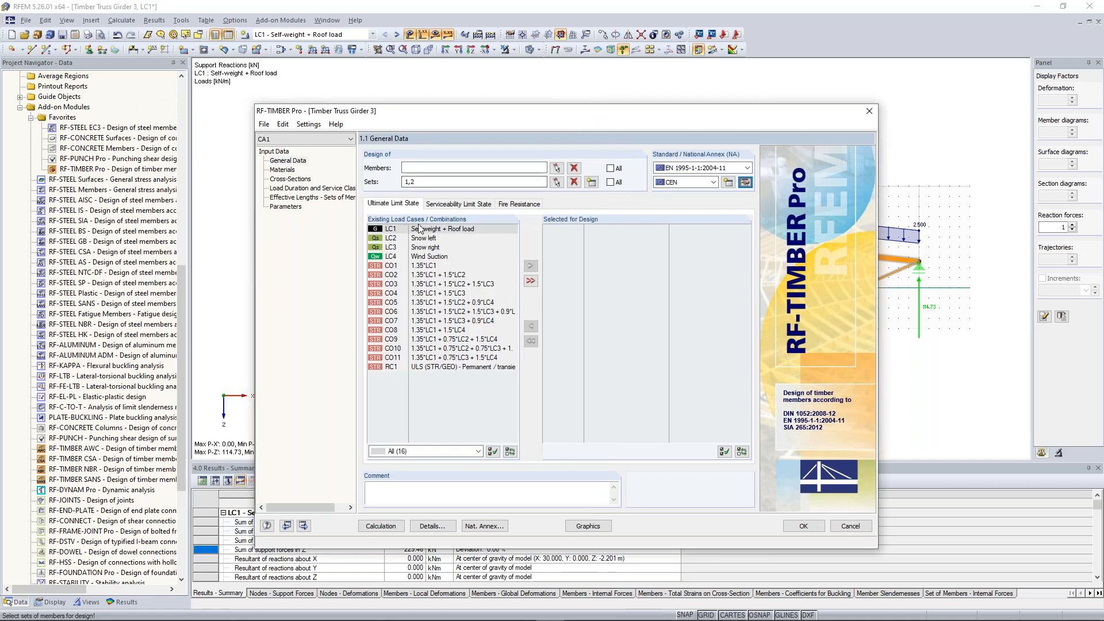
# Select load combinations CO1 to CO11 for the ultimate limit state design
pyautogui.click(426, 265)
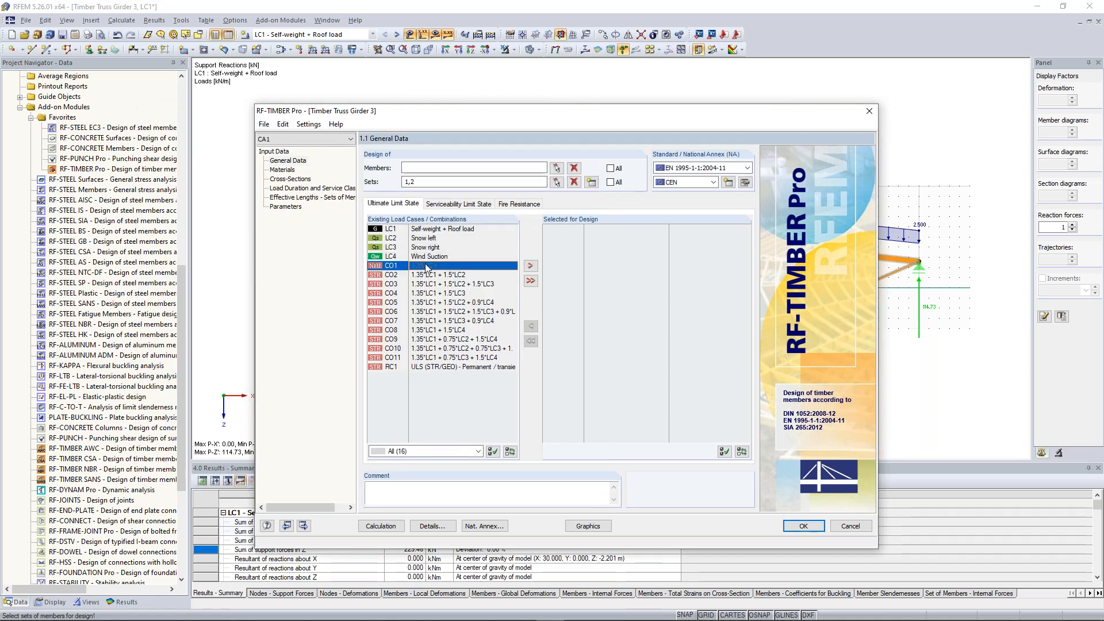
pyautogui.keyDown('shift'); pyautogui.click(421, 358); pyautogui.keyUp('shift')
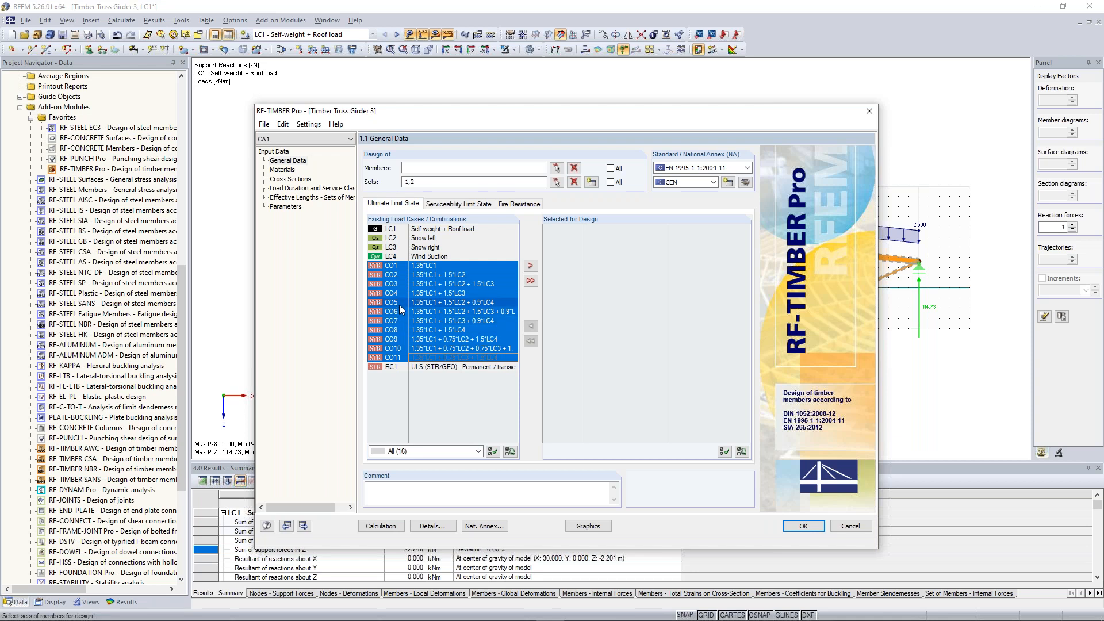
pyautogui.click(530, 268)
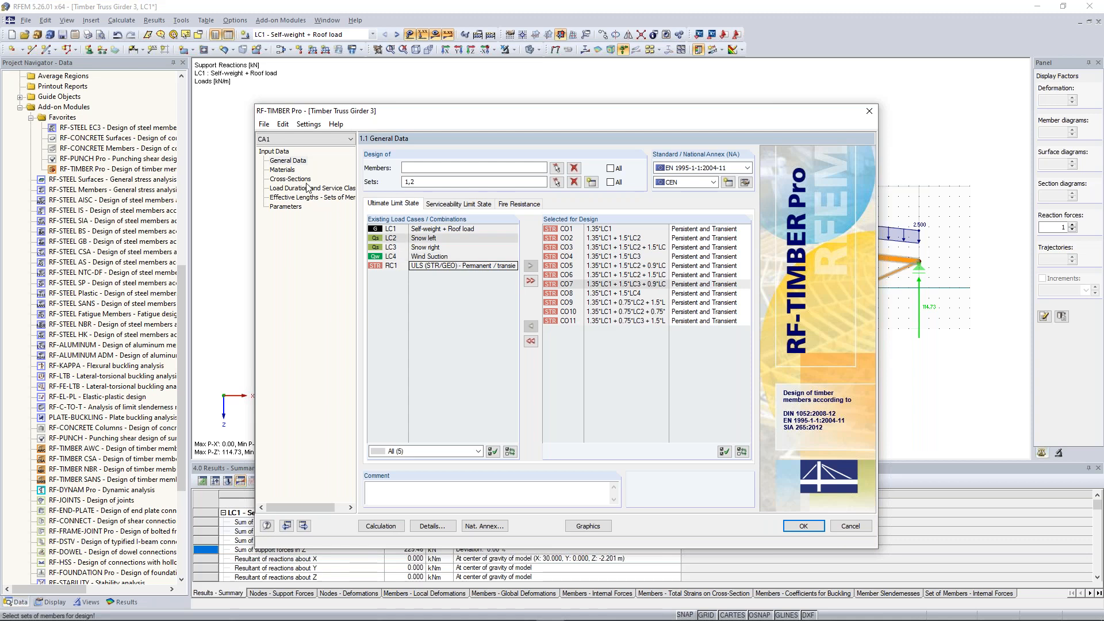
# Review the material properties of Glulam Timber GL28h and the note on the T-Rectangle 200/180 cross-section
pyautogui.click(275, 170)
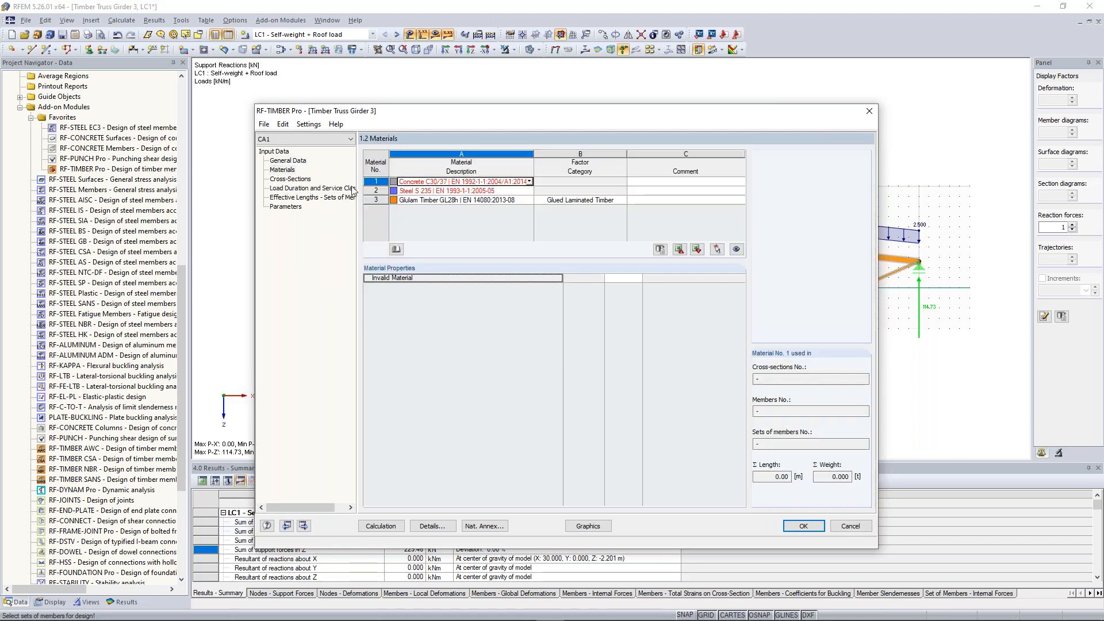
pyautogui.click(464, 199)
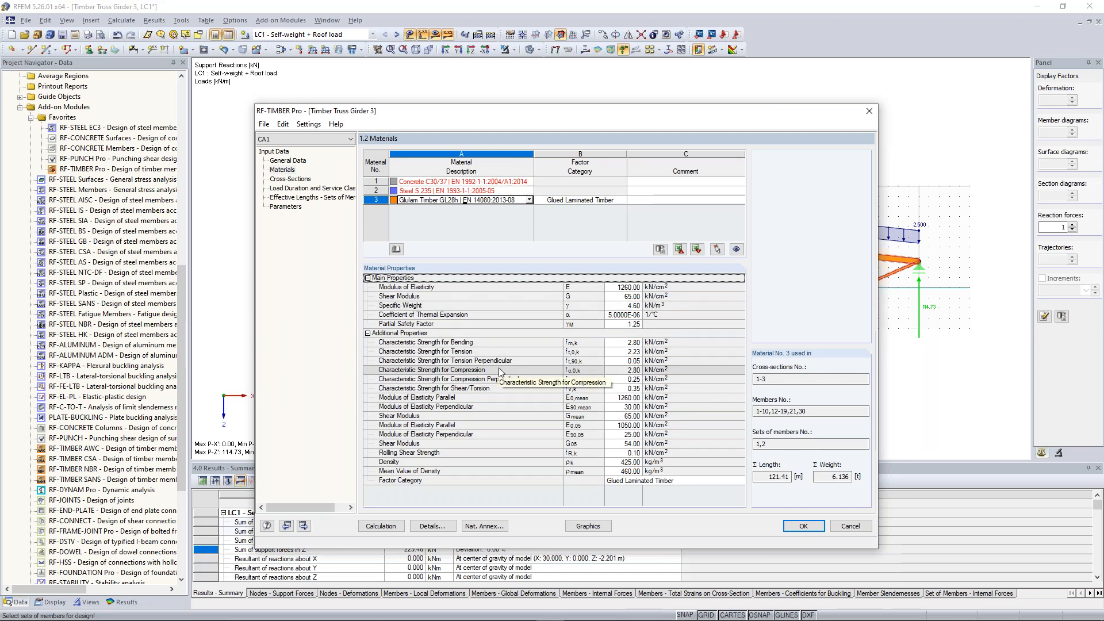
pyautogui.click(291, 180)
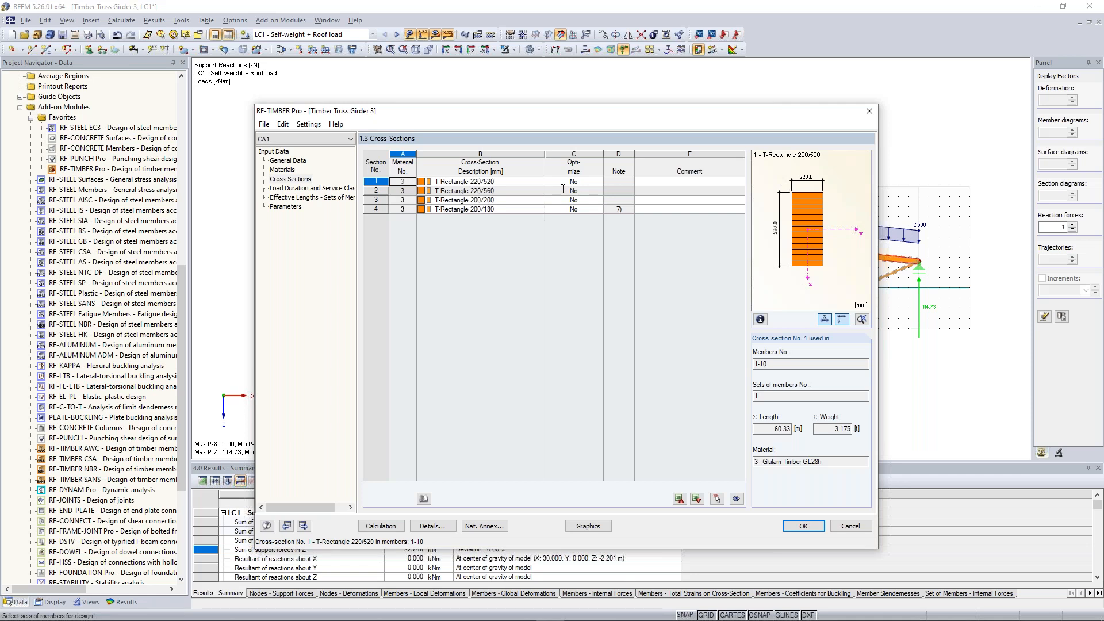
pyautogui.click(622, 209)
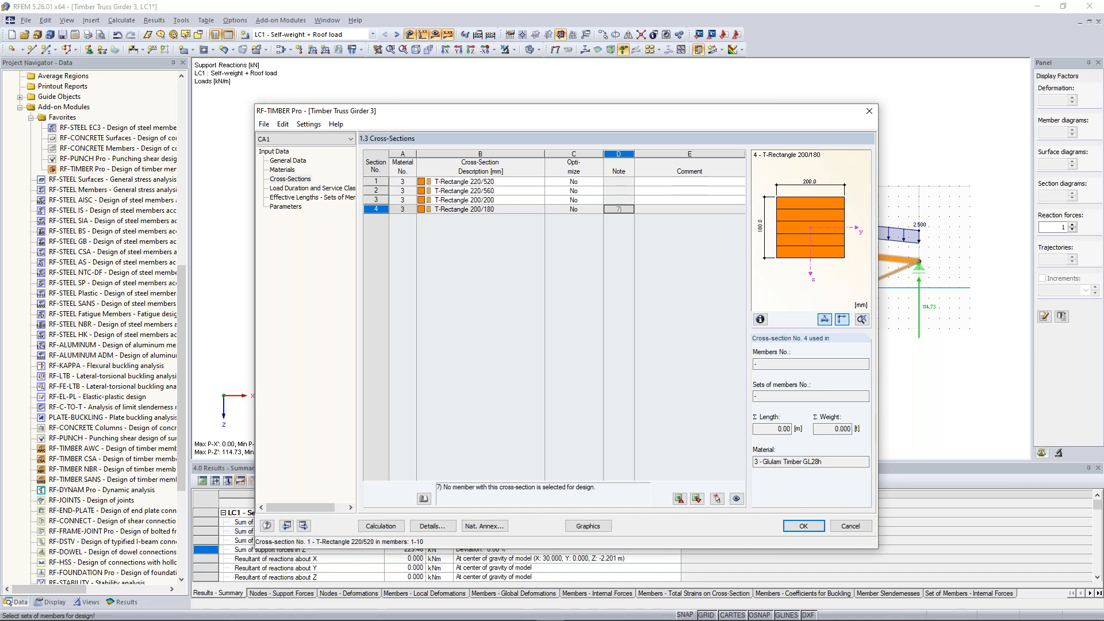
# Assign the short-term load duration class to snow load cases LC2 and LC3, and set service class 2 for all members
pyautogui.click(324, 190)
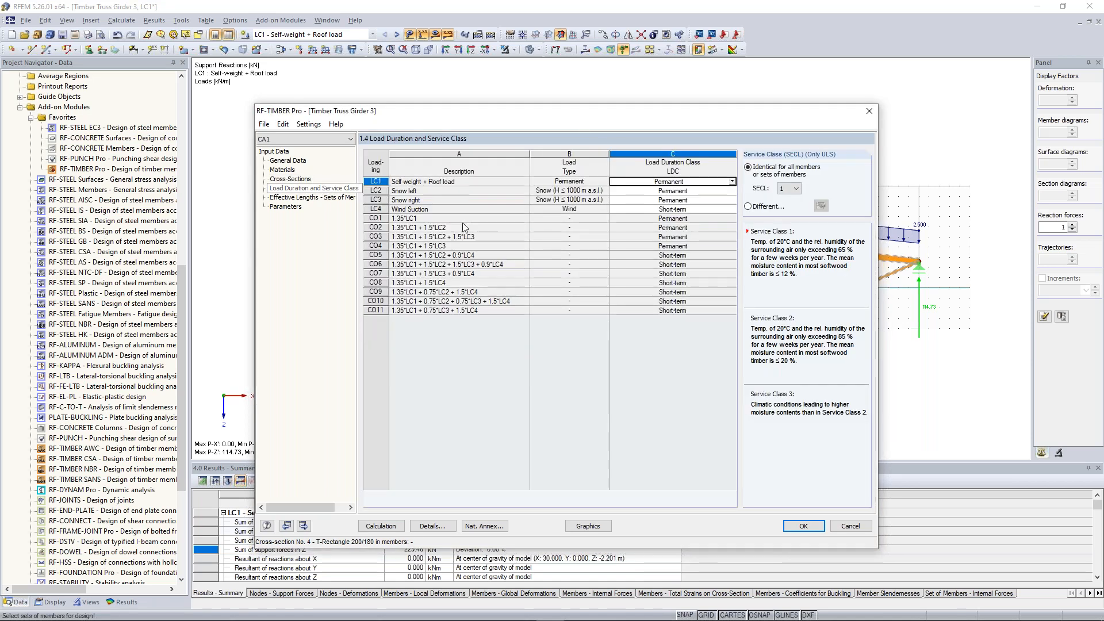
pyautogui.click(706, 191)
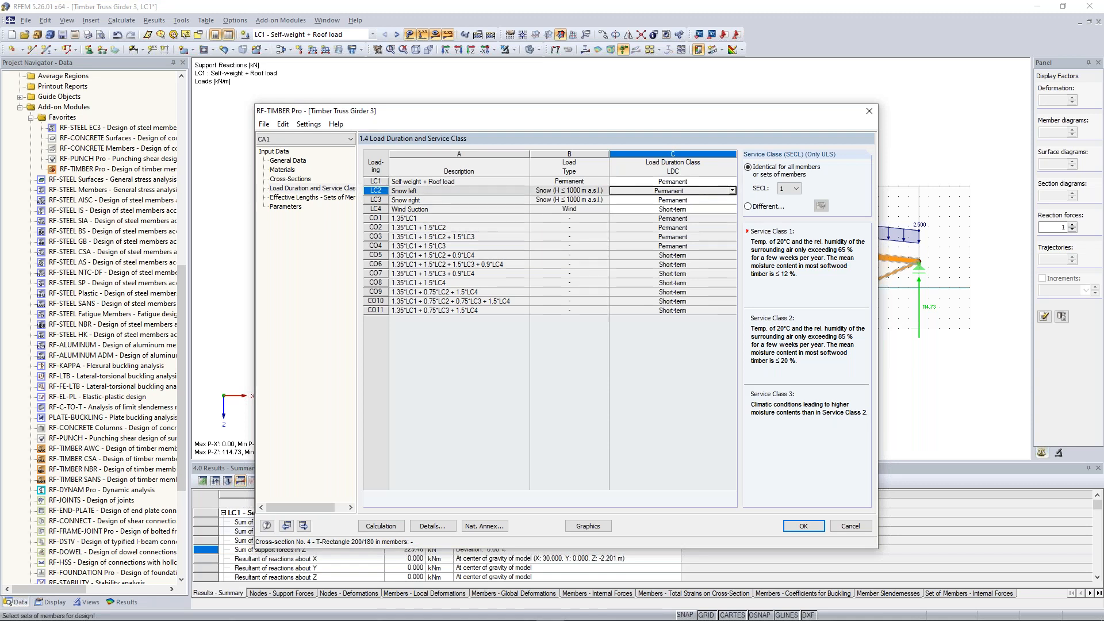
pyautogui.click(732, 191)
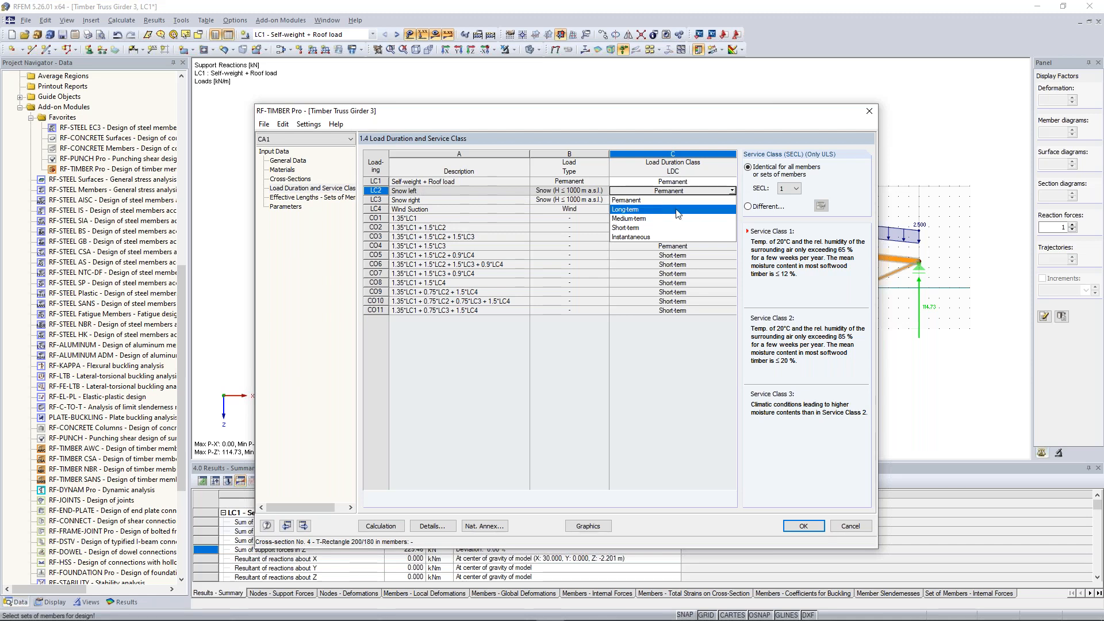
pyautogui.click(627, 228)
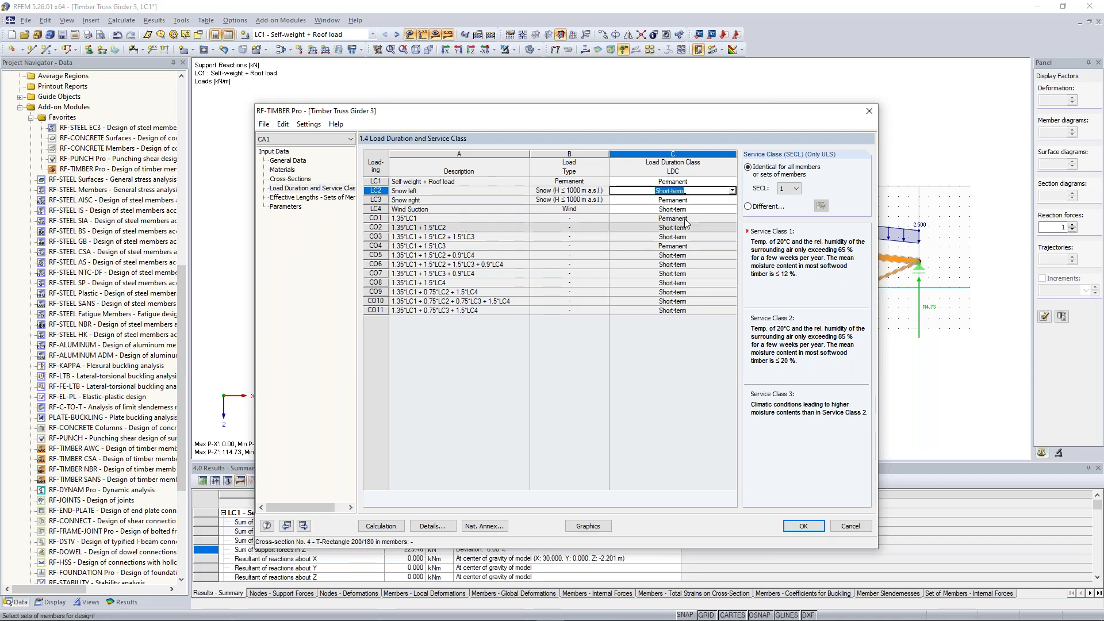
pyautogui.click(723, 200)
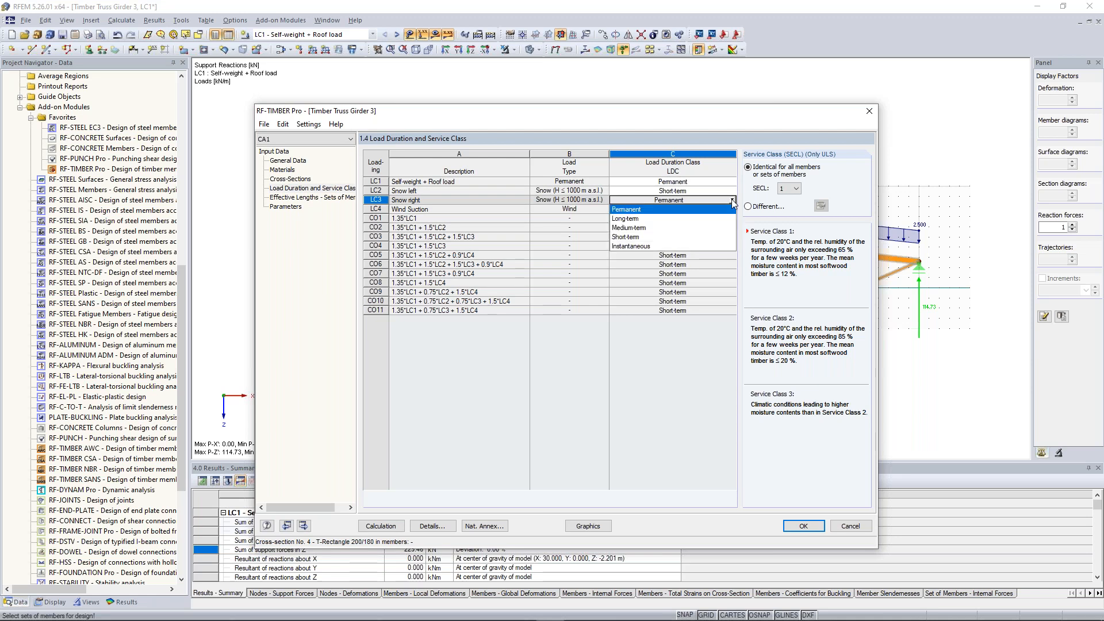
pyautogui.click(696, 237)
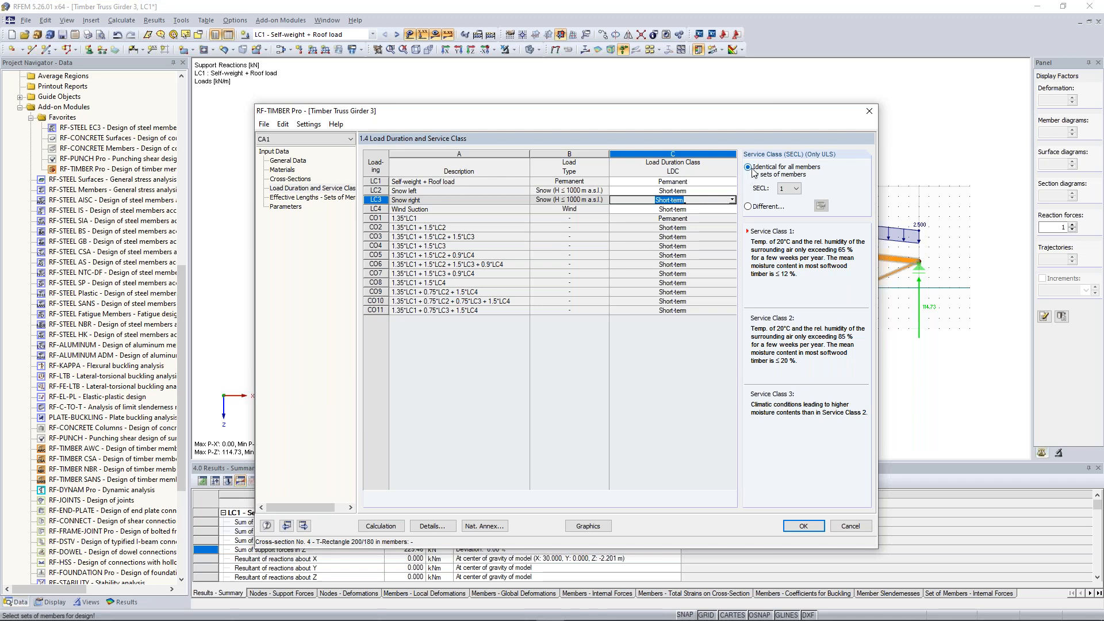
pyautogui.click(796, 188)
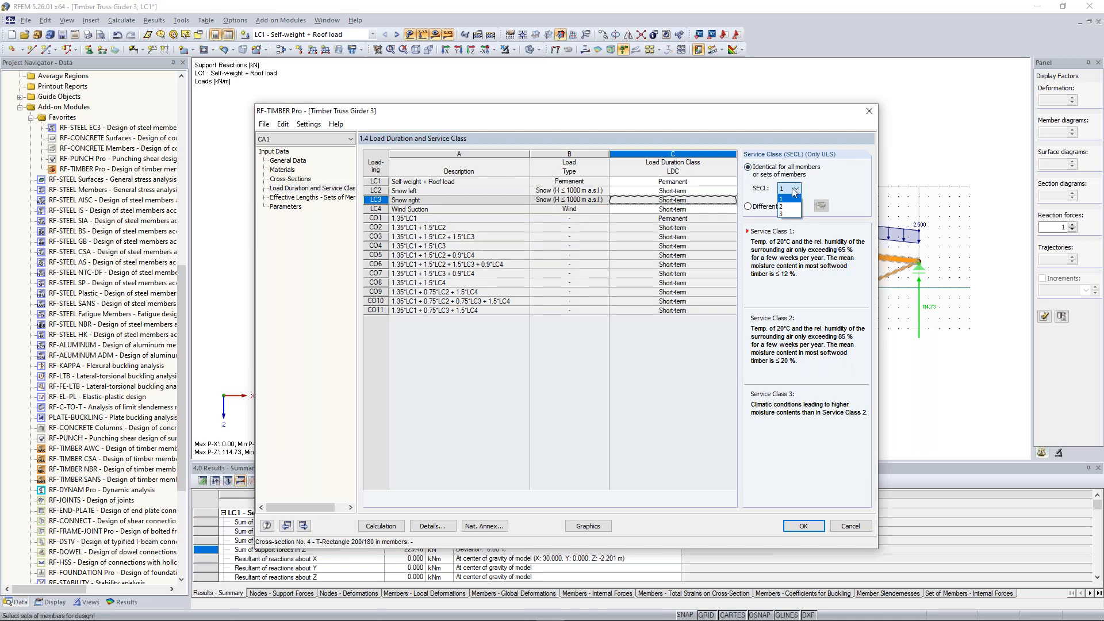
pyautogui.click(794, 207)
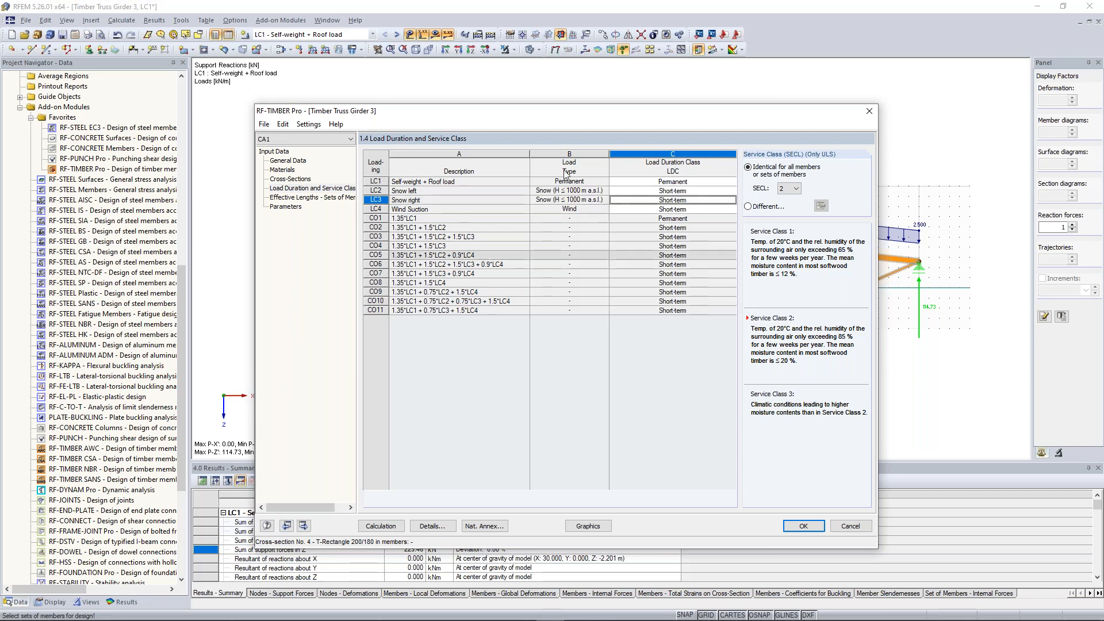
# Exclude buckling and lateral-torsional buckling for both the upper chord and lower chord sets of members in the effective lengths
pyautogui.click(297, 199)
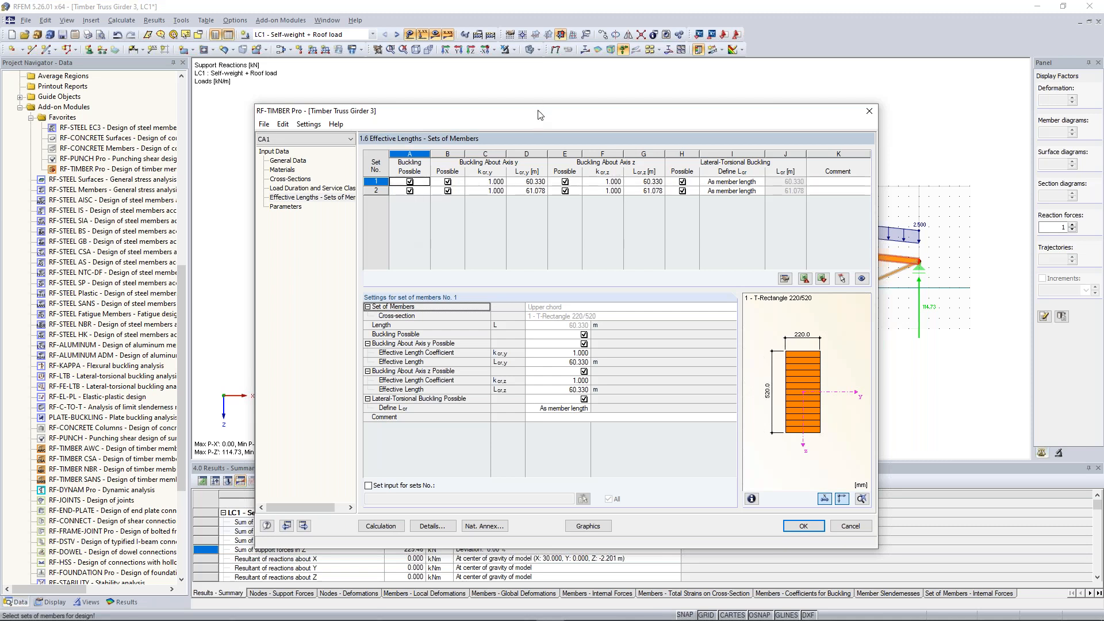
pyautogui.moveTo(539, 115); pyautogui.dragTo(581, 319)
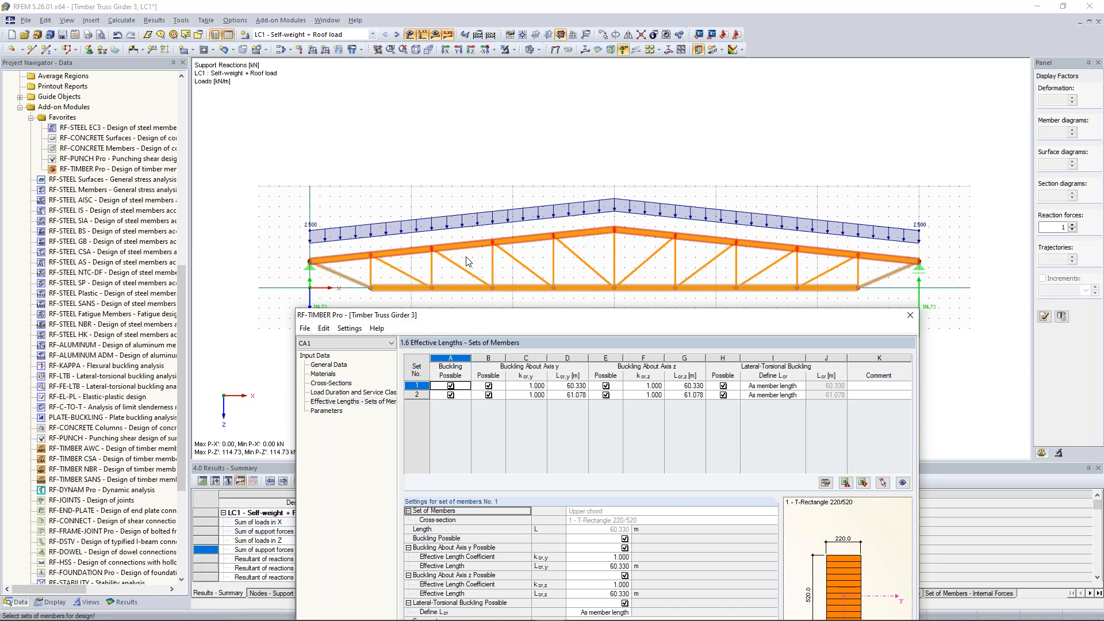
pyautogui.click(451, 386)
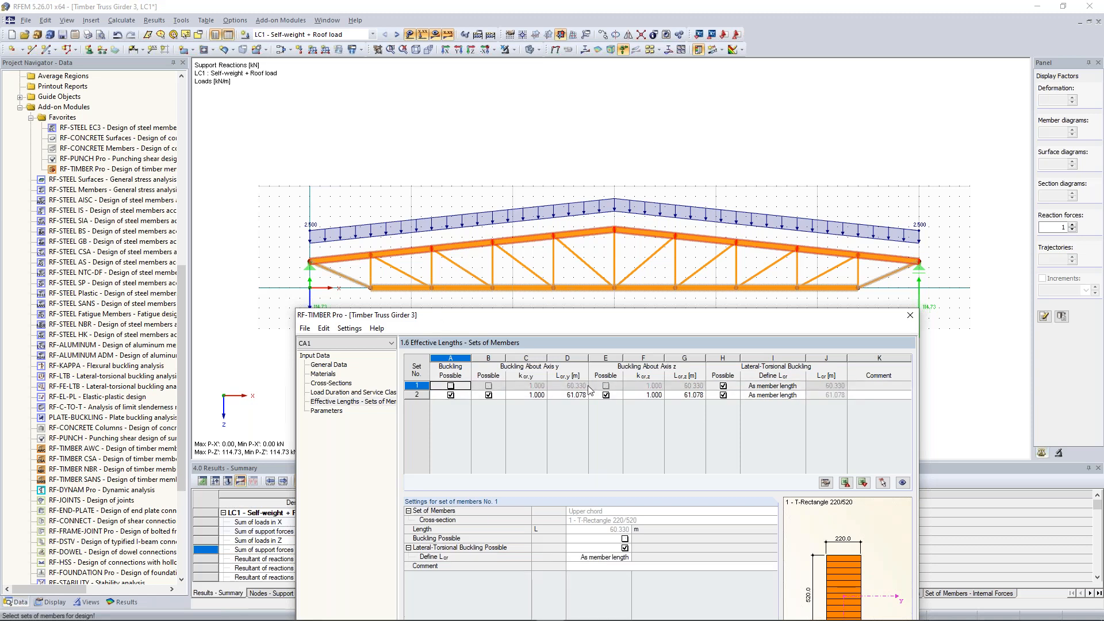
pyautogui.click(723, 394)
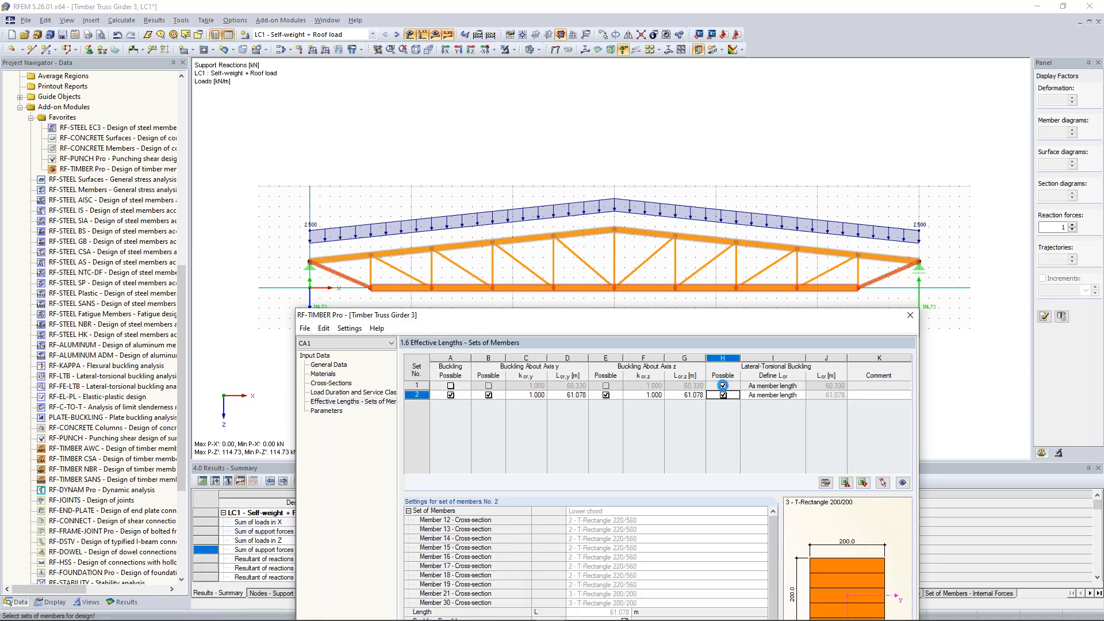
pyautogui.click(723, 385)
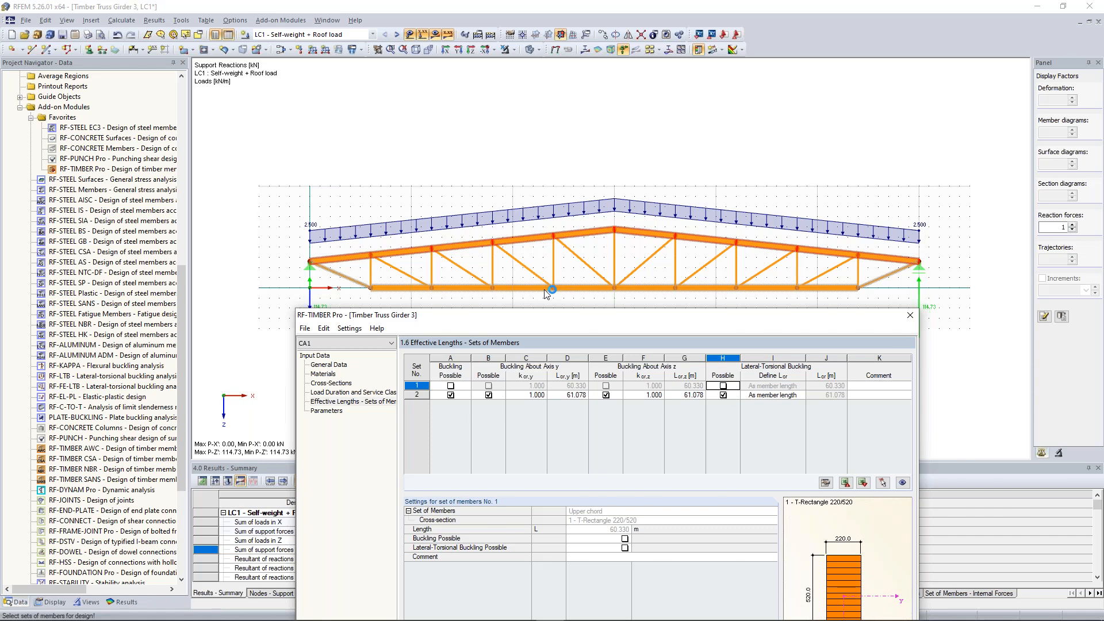
pyautogui.click(451, 395)
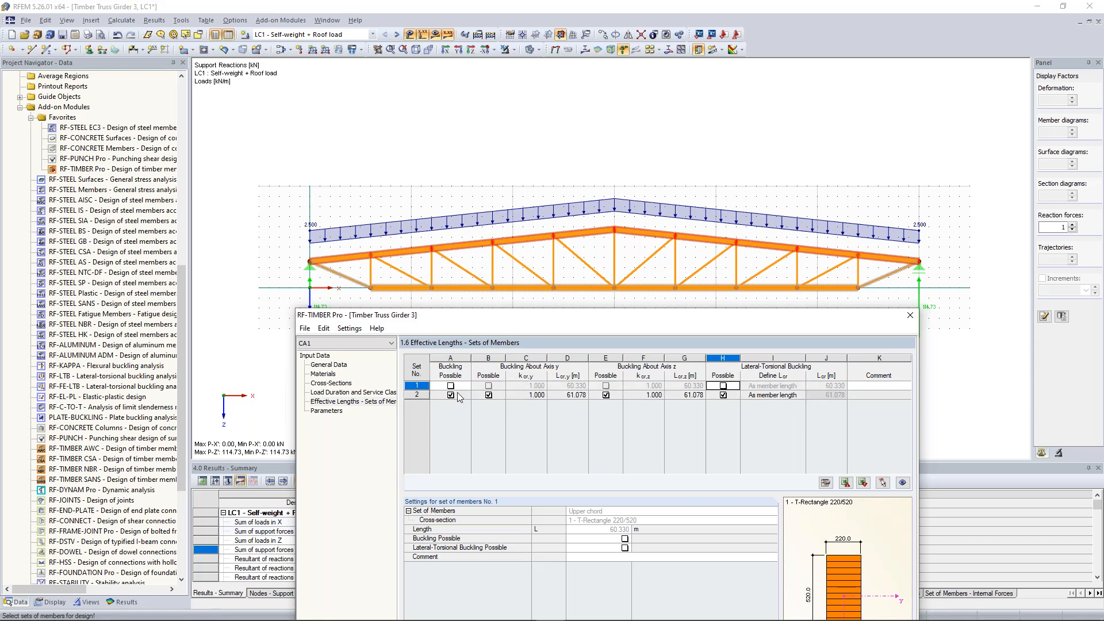
pyautogui.click(723, 395)
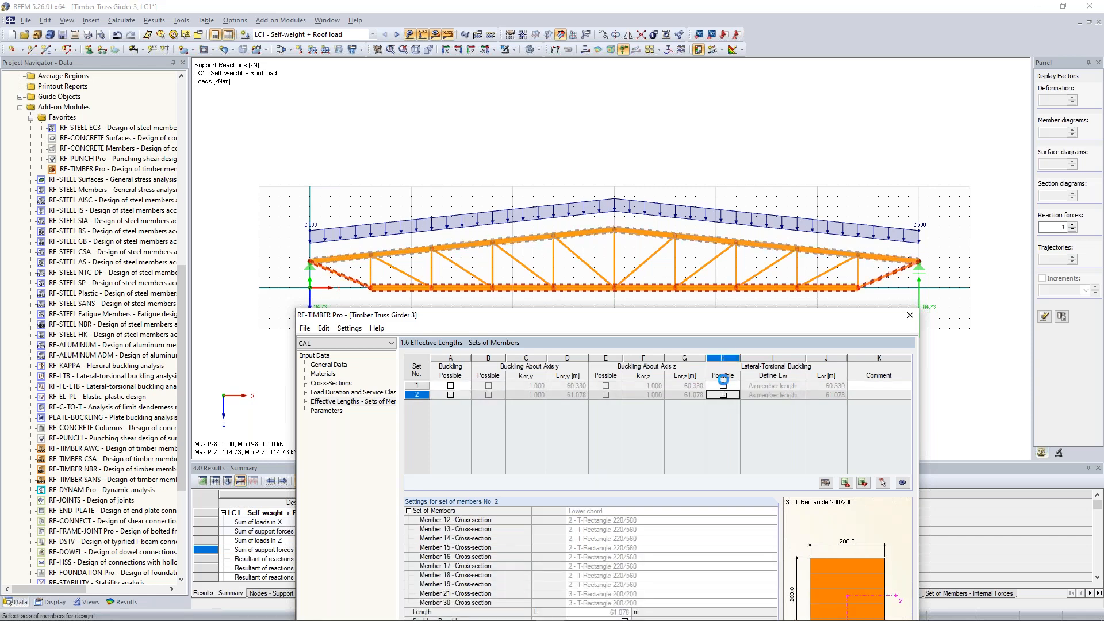
pyautogui.moveTo(718, 318); pyautogui.dragTo(663, 141)
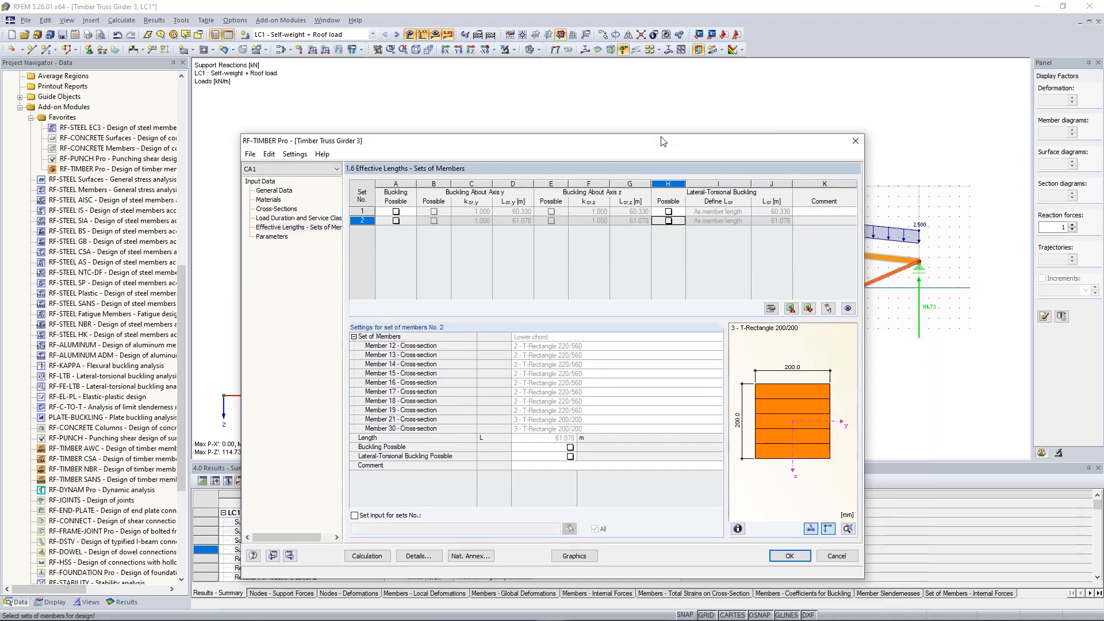
# Deactivate the stability check in the design details and open the table of cross-section reduction parameters
pyautogui.click(420, 554)
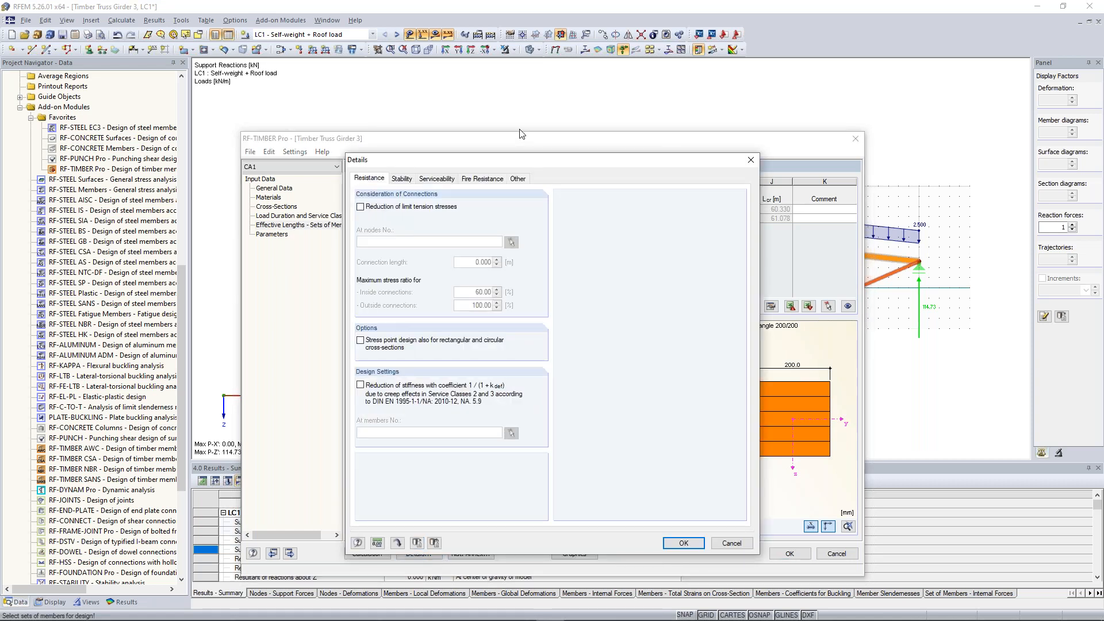
pyautogui.moveTo(512, 160); pyautogui.dragTo(539, 136)
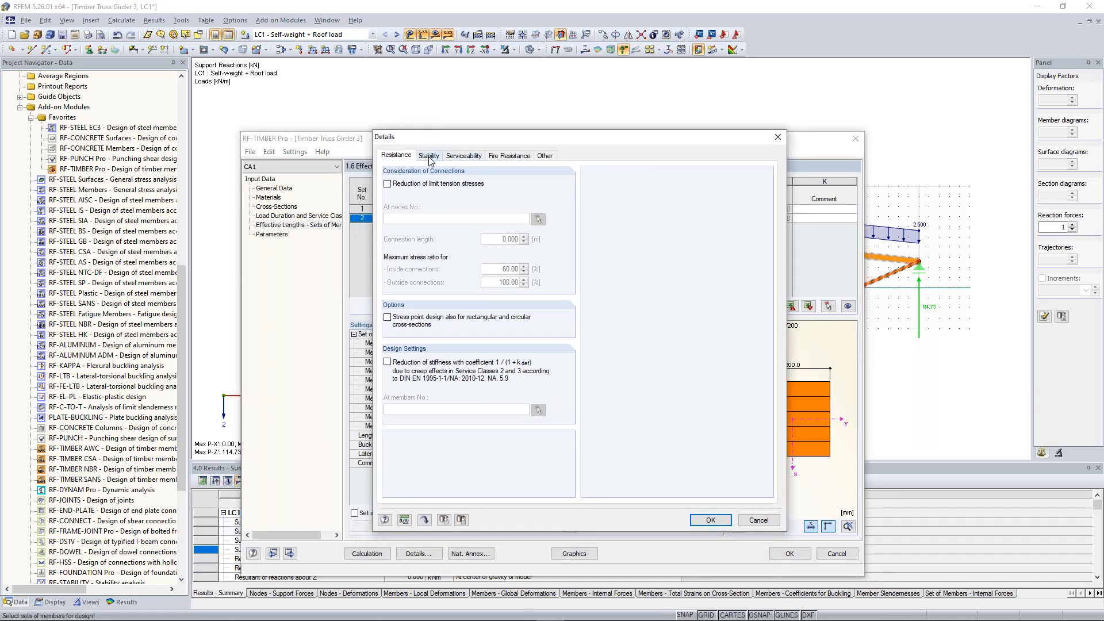
pyautogui.click(428, 156)
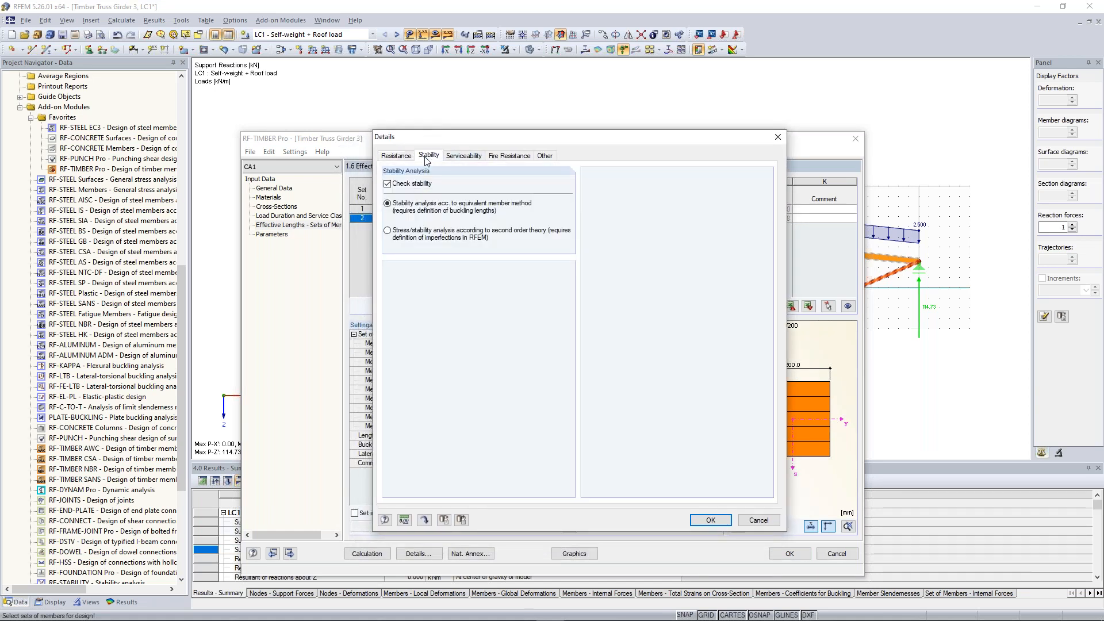
pyautogui.click(410, 185)
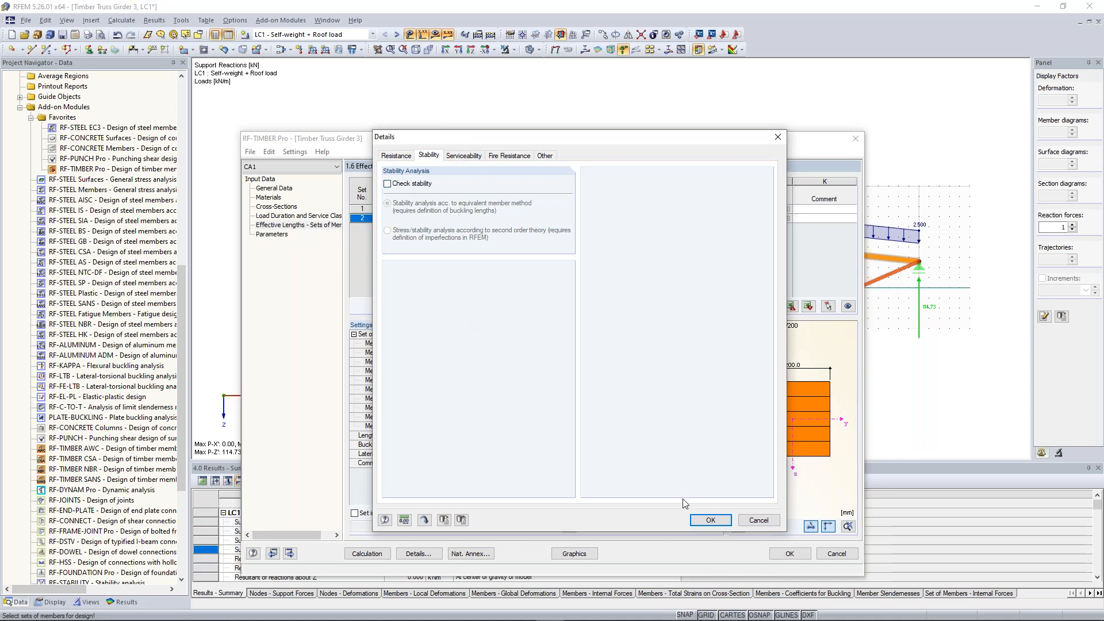
pyautogui.click(711, 520)
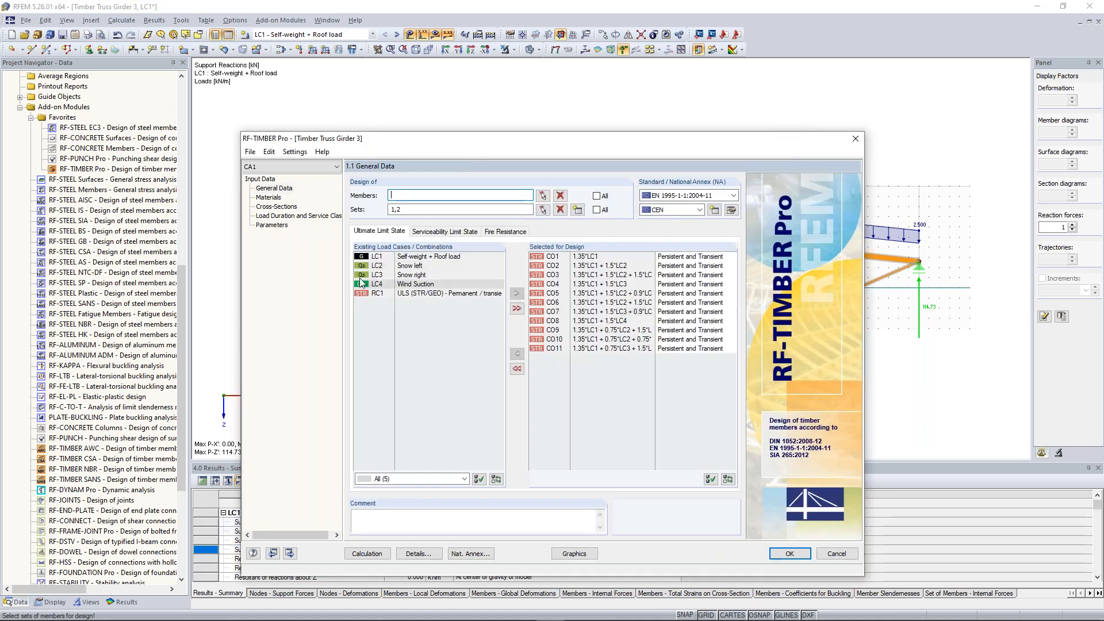
pyautogui.click(271, 225)
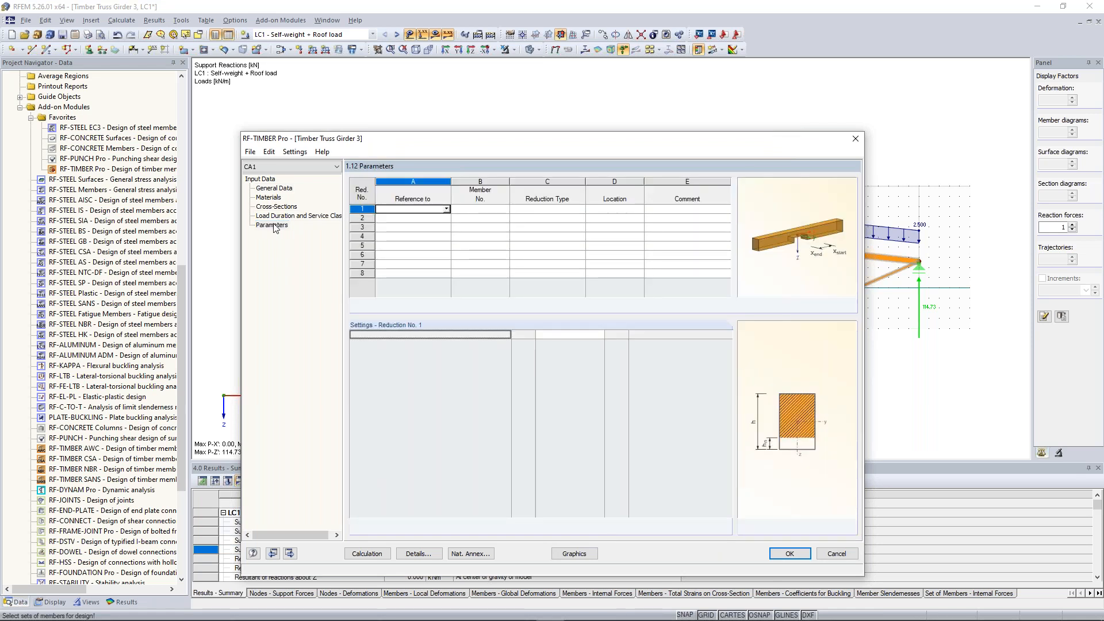
# Run the timber design calculation and review the governing design ratios sorted by cross-section
pyautogui.click(375, 556)
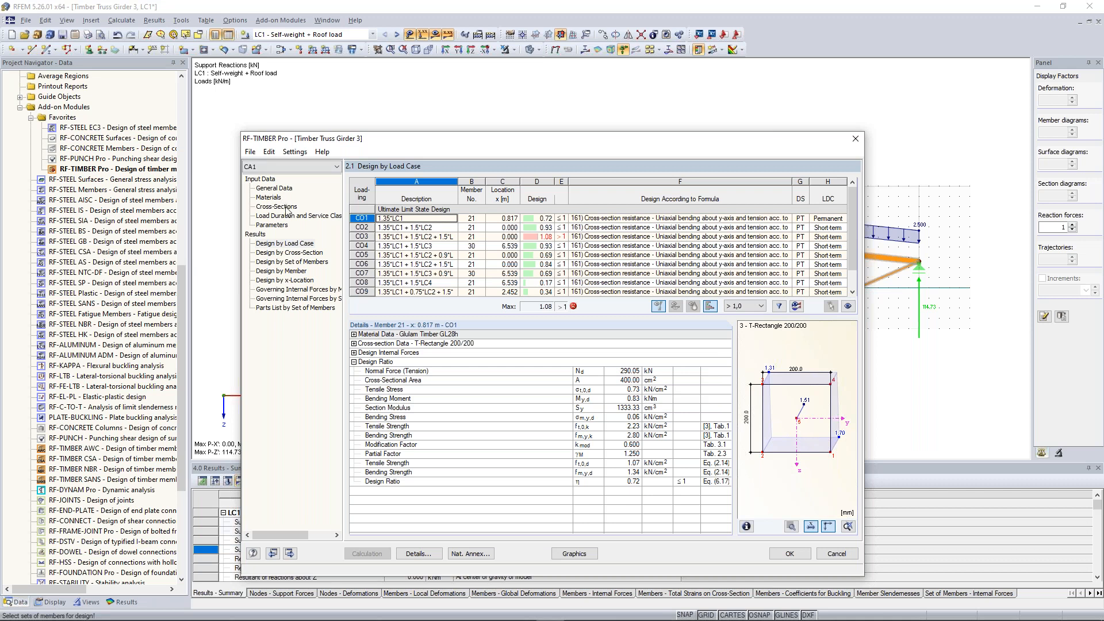
pyautogui.click(305, 253)
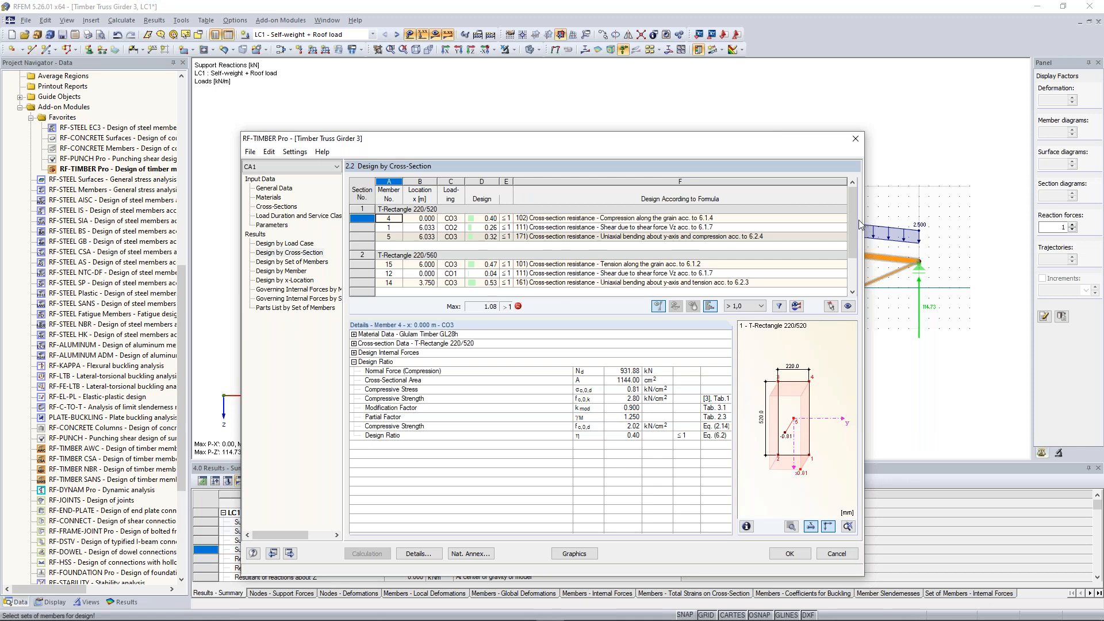
pyautogui.click(854, 282)
pyautogui.moveTo(854, 282); pyautogui.dragTo(843, 195)
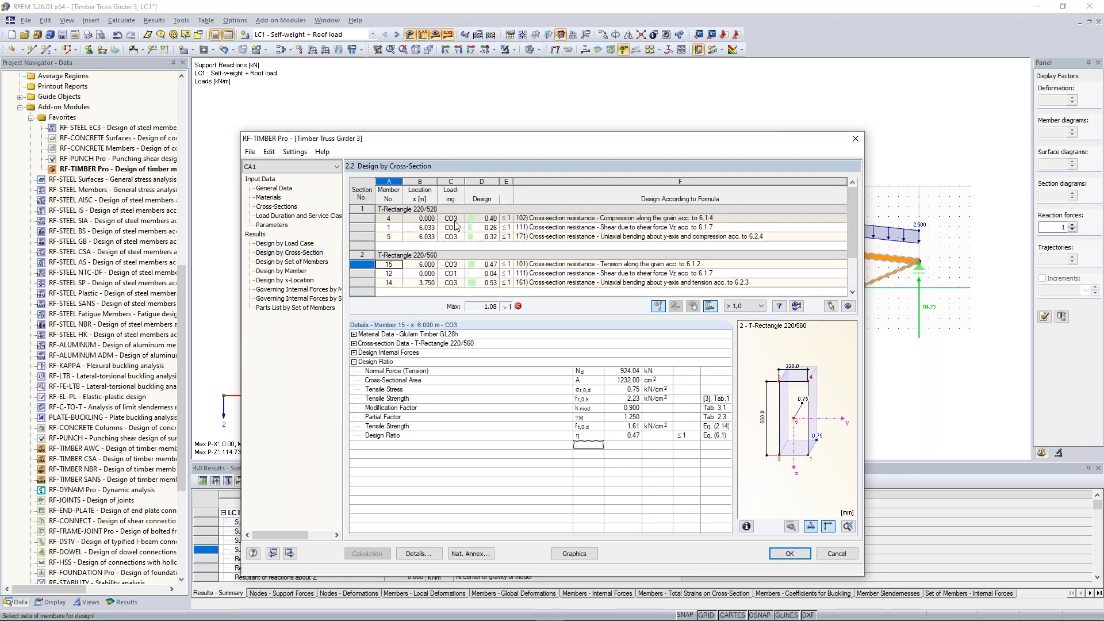
pyautogui.moveTo(849, 202); pyautogui.dragTo(845, 260)
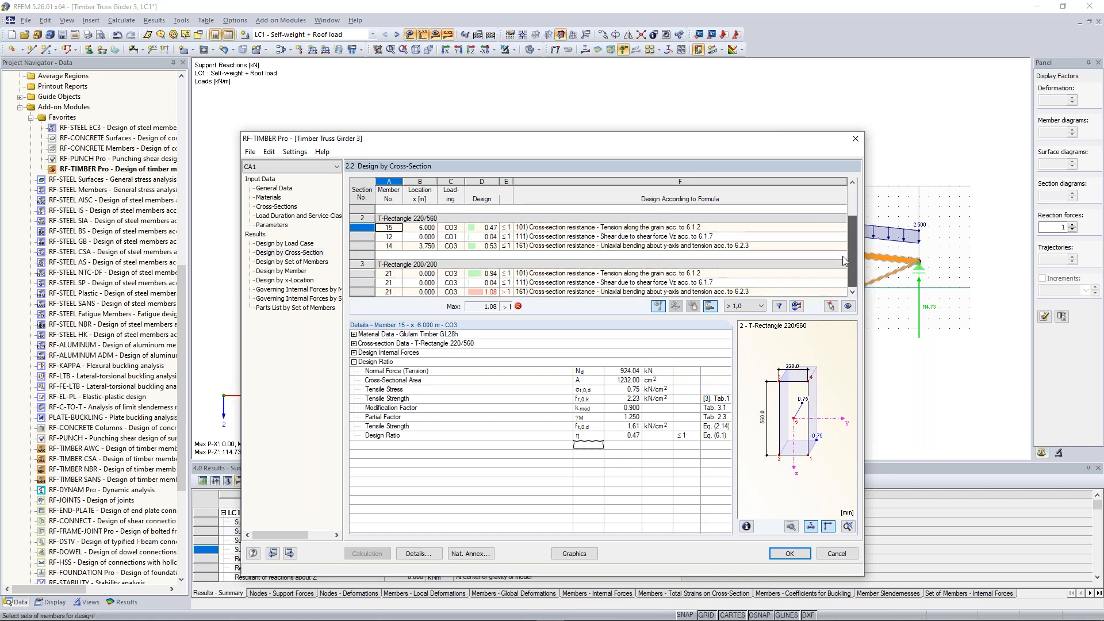
# Examine the material data, cross-section data, internal forces and design ratio details for member 21 with the T-Rectangle 200/200 section
pyautogui.moveTo(500, 142); pyautogui.dragTo(487, 358)
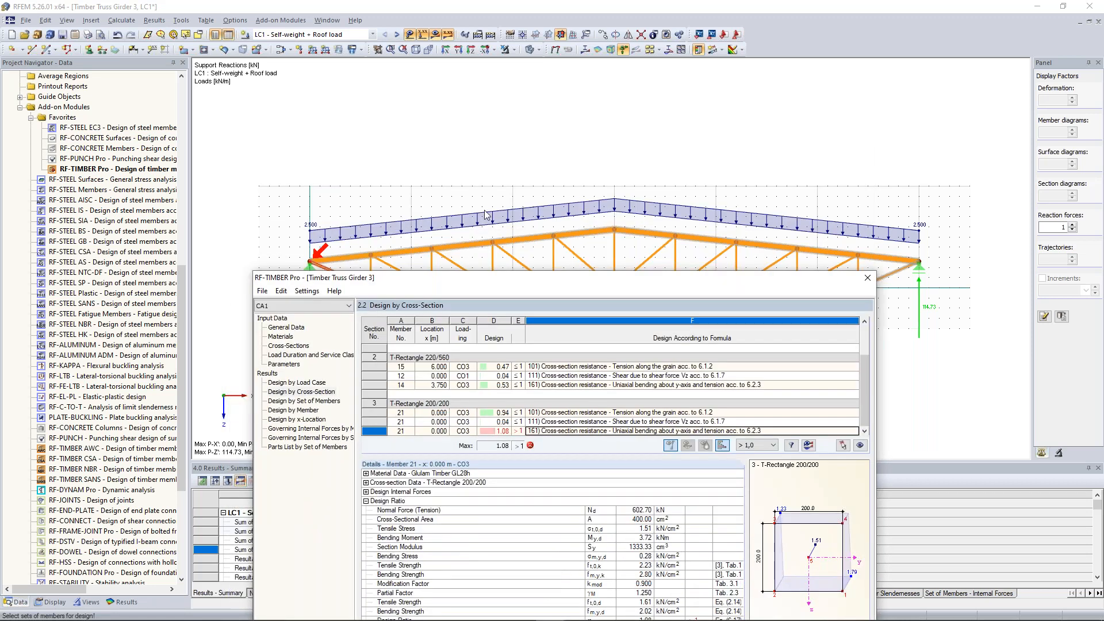
pyautogui.moveTo(491, 271); pyautogui.dragTo(490, 156)
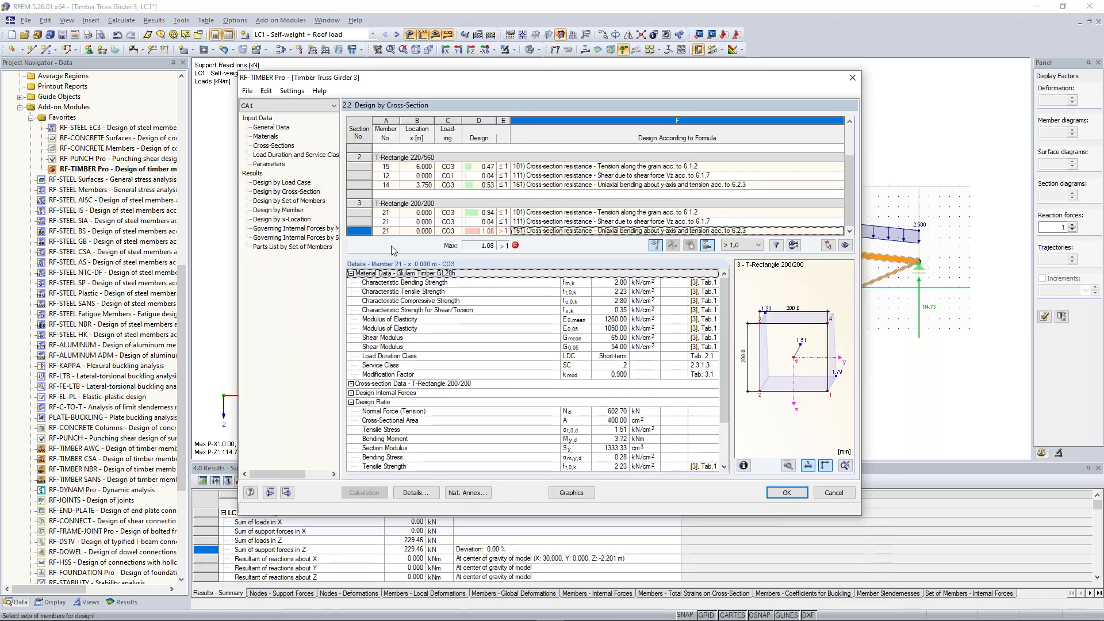
pyautogui.doubleClick(404, 386)
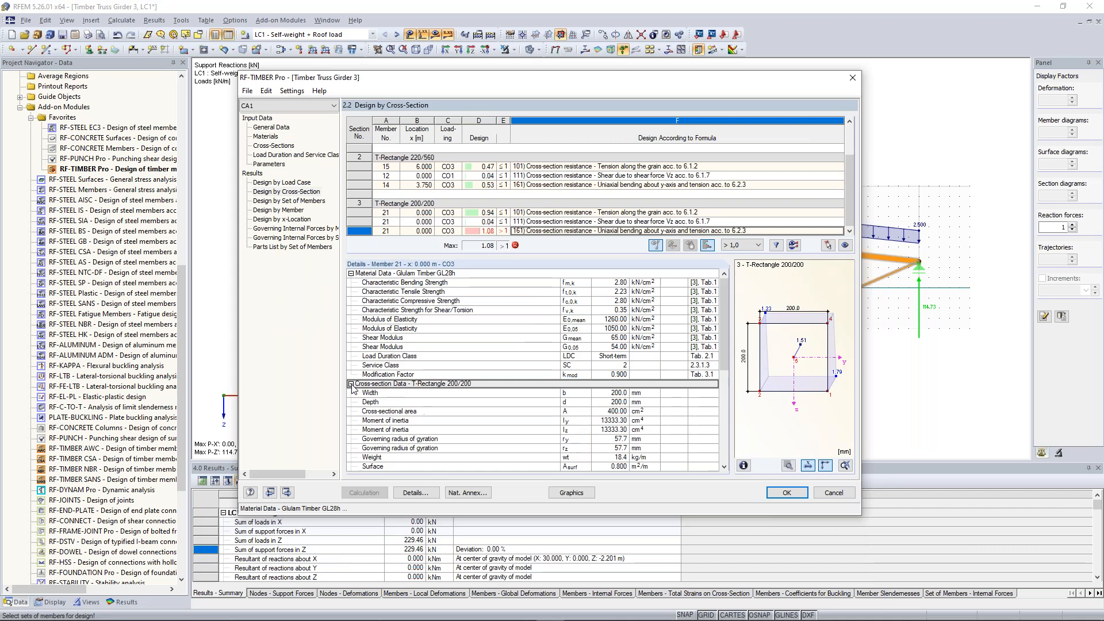
pyautogui.scroll(-1, 402, 387)
pyautogui.scroll(-3, 363, 386)
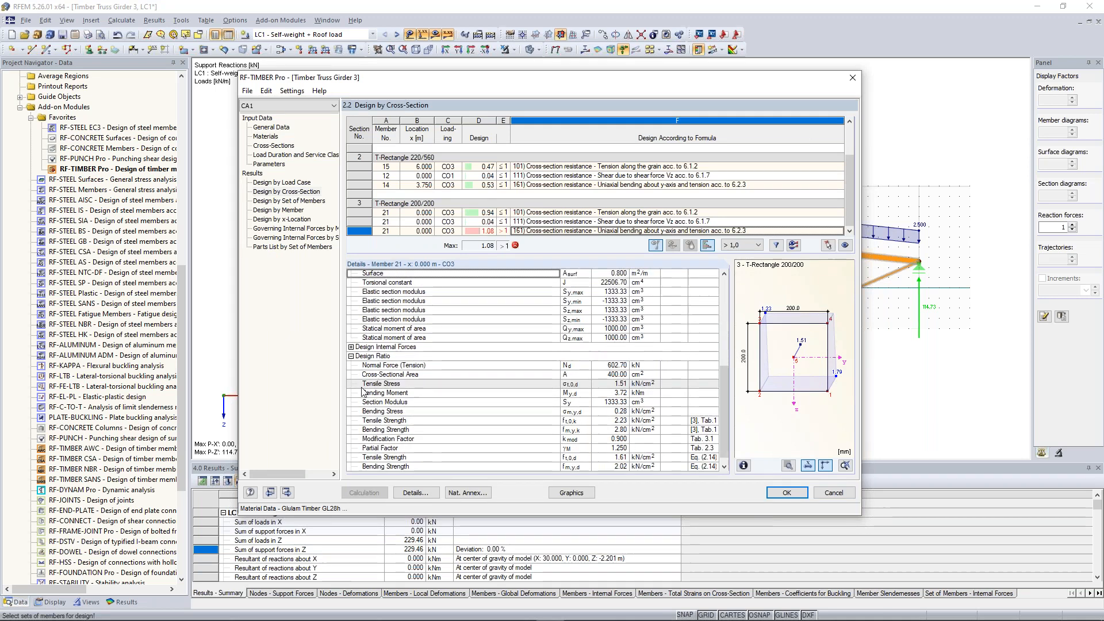
pyautogui.click(352, 338)
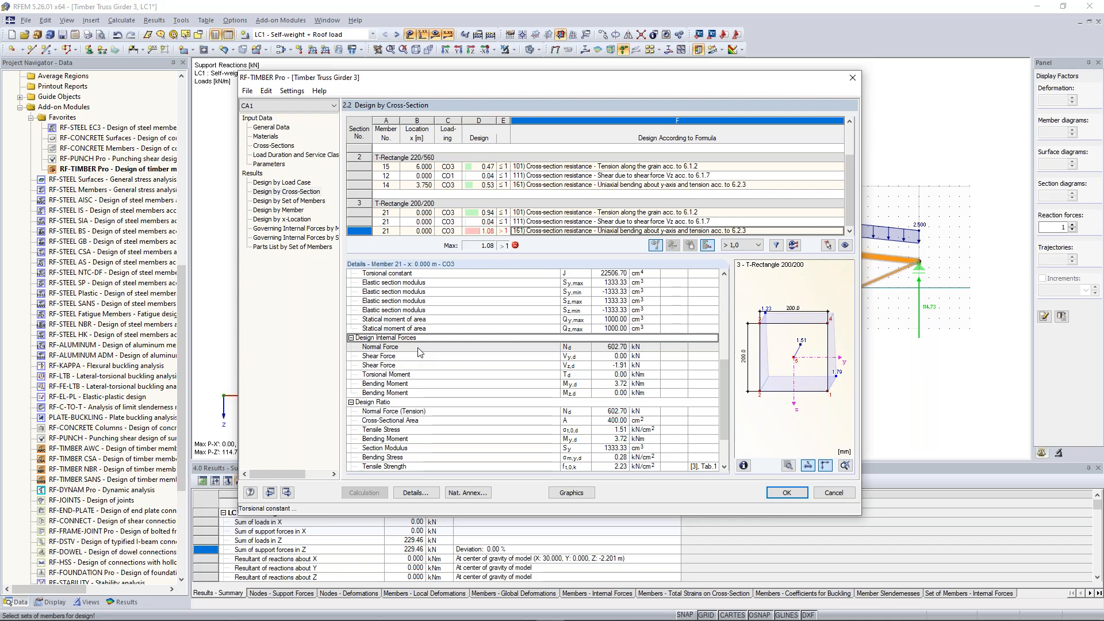
pyautogui.moveTo(724, 374); pyautogui.dragTo(721, 402)
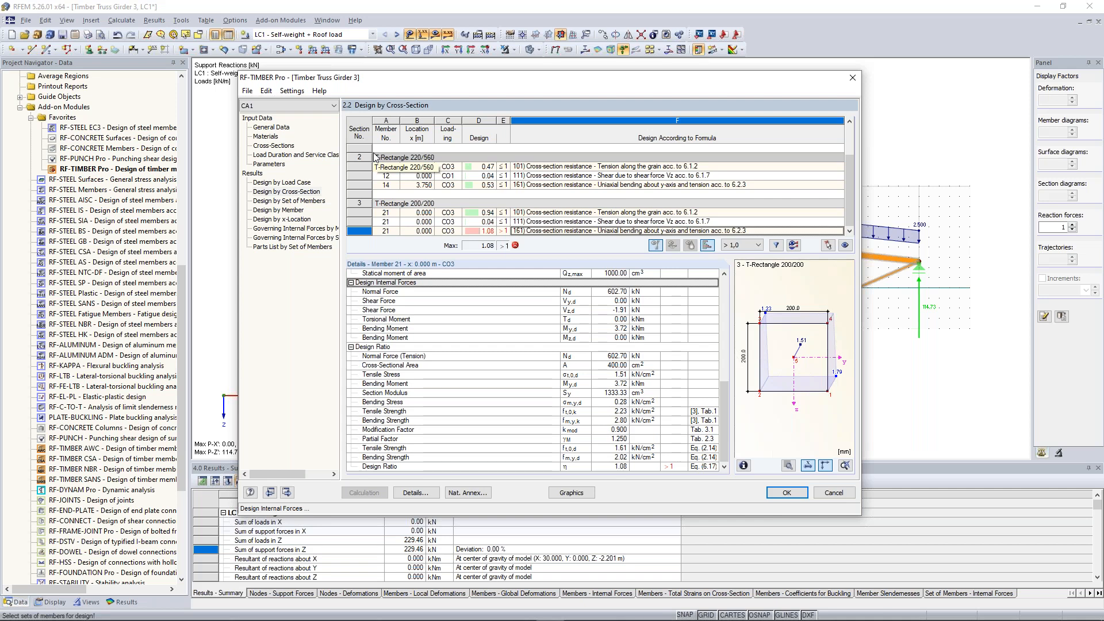
# Enable optimization of the T-Rectangle 200/200 cross-section with a fixed width of 220 mm and a variable height of at least 200 mm
pyautogui.click(282, 146)
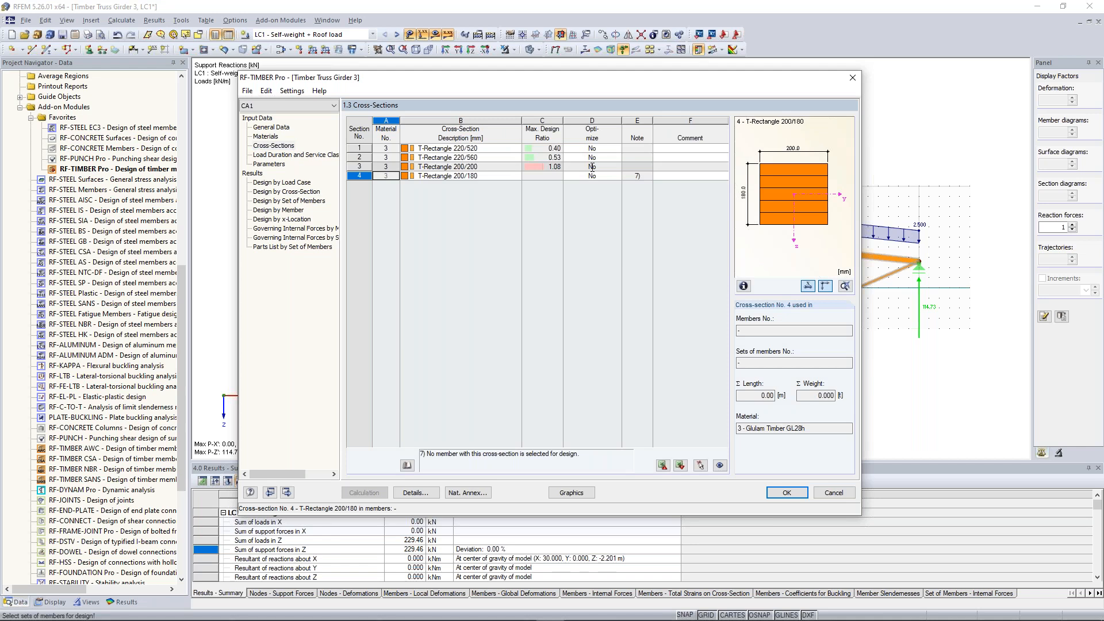
pyautogui.click(613, 166)
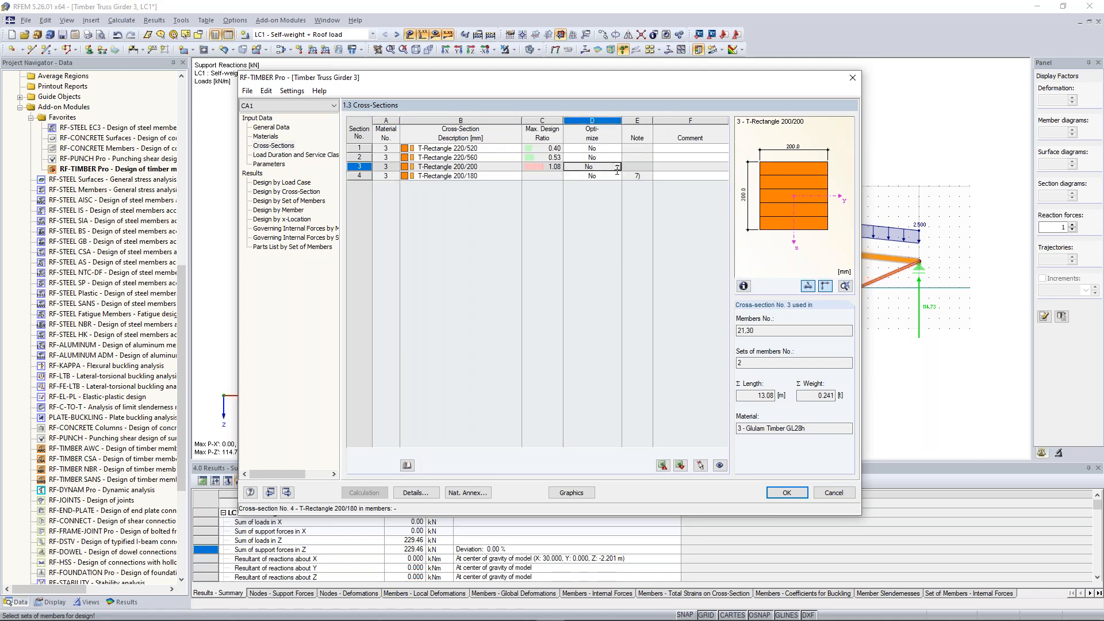
pyautogui.click(617, 166)
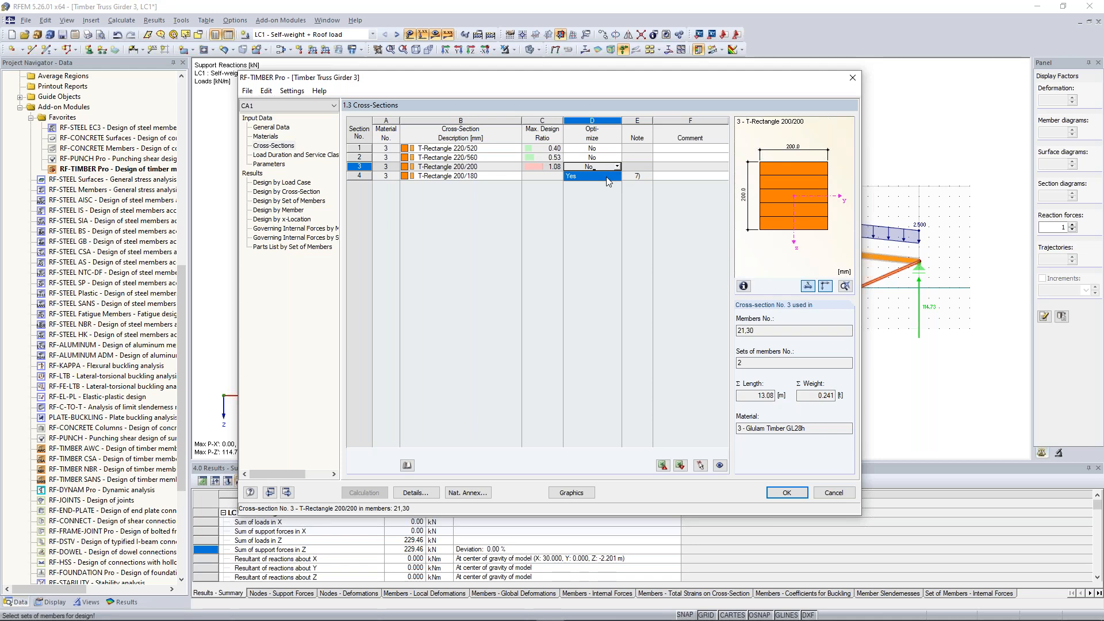
pyautogui.click(608, 176)
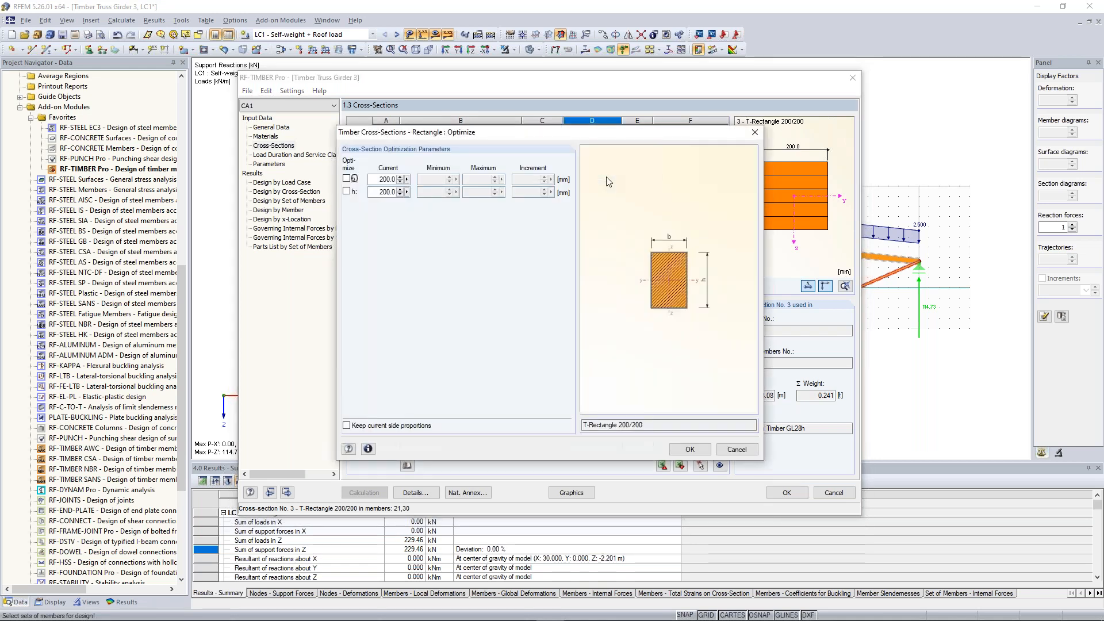
pyautogui.moveTo(557, 132); pyautogui.dragTo(546, 232)
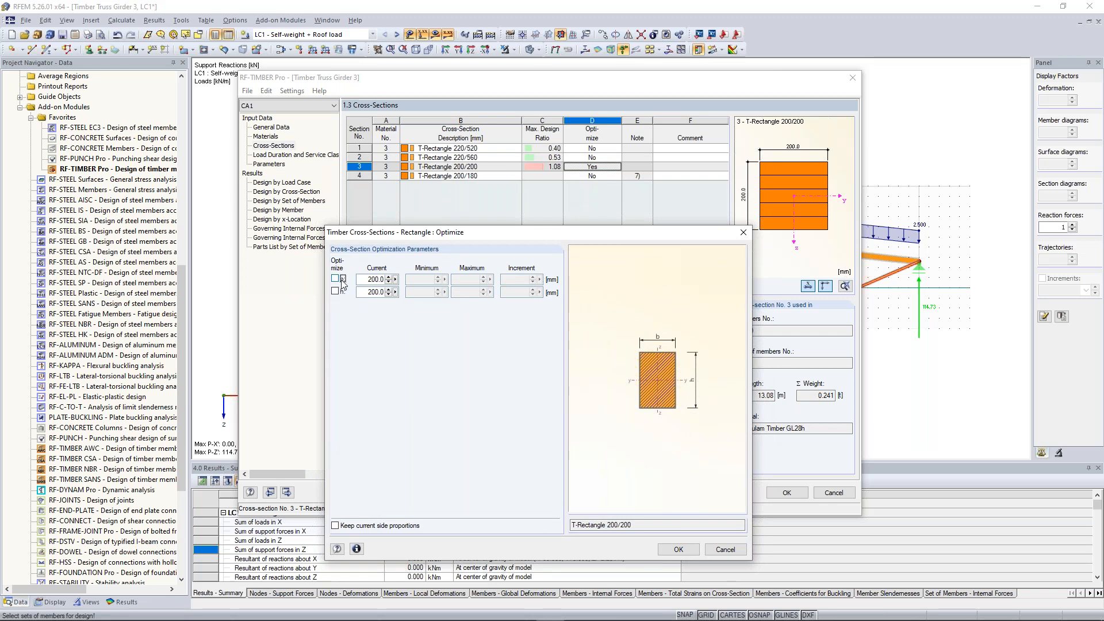
pyautogui.write('220')
pyautogui.click(335, 291)
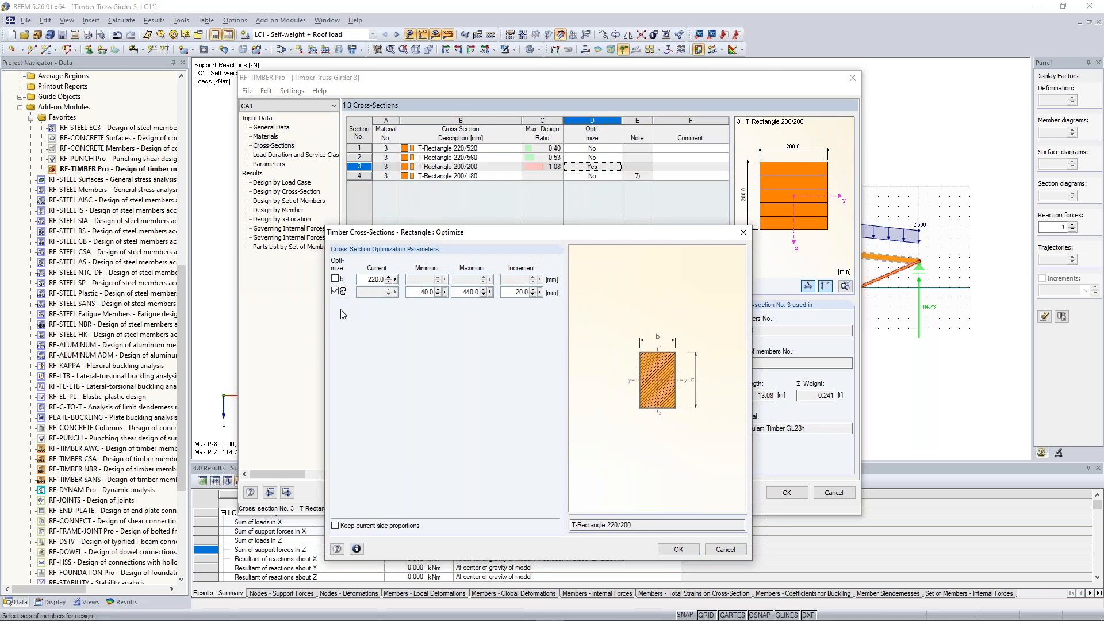
pyautogui.doubleClick(418, 292)
pyautogui.write('200')
pyautogui.click(679, 550)
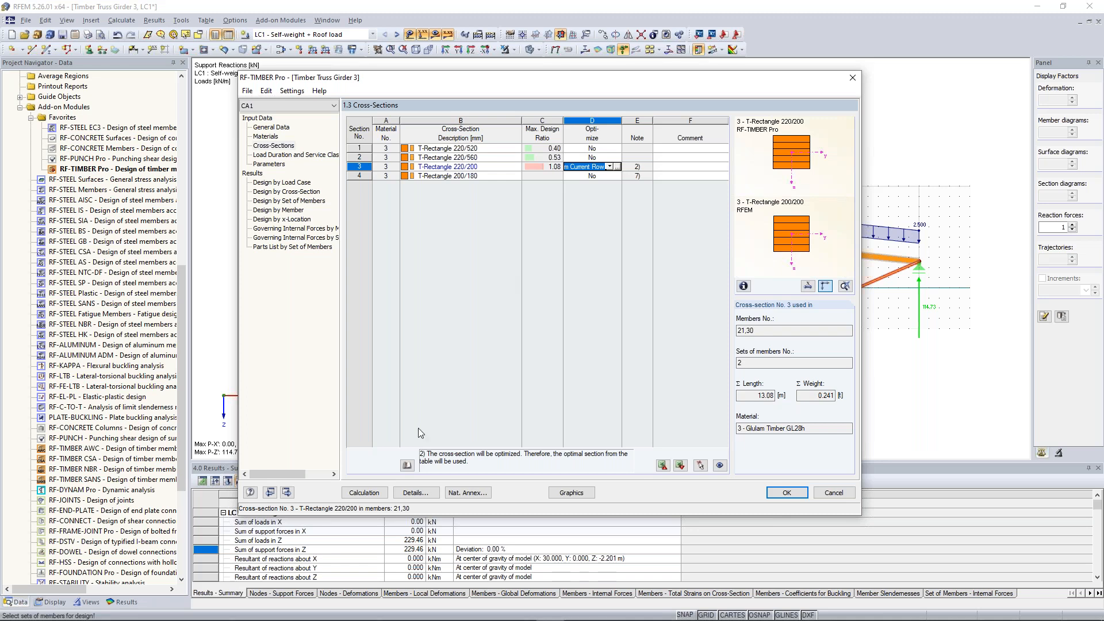
# Set the maximum allowable design ratio for cross-section optimization to 0.9 and recalculate the design case
pyautogui.click(428, 498)
pyautogui.click(514, 118)
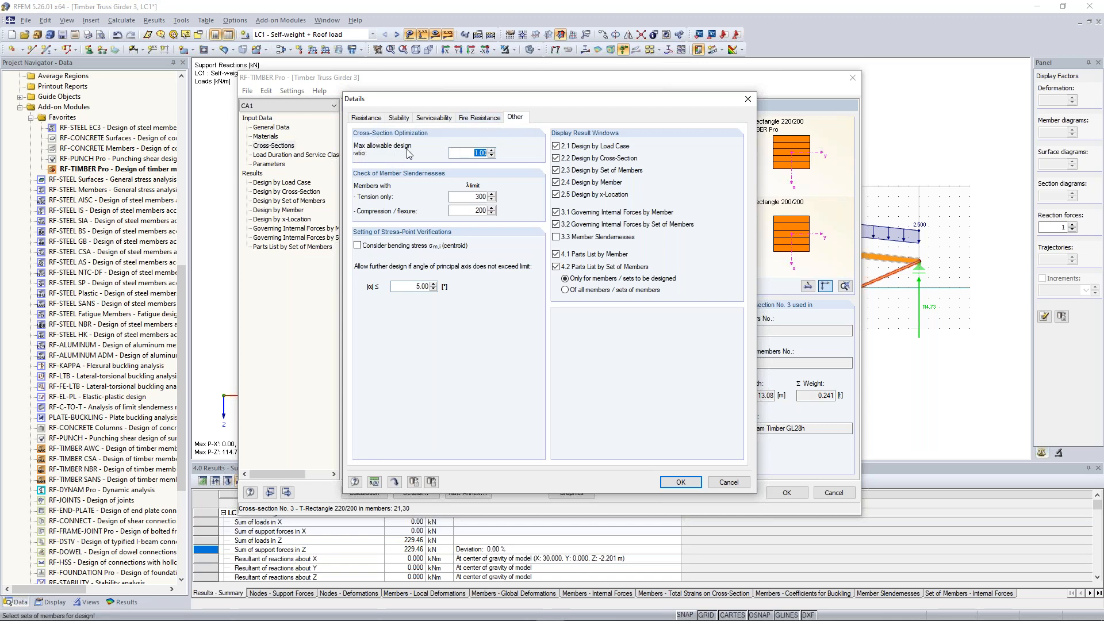
pyautogui.write('0,9')
pyautogui.click(680, 482)
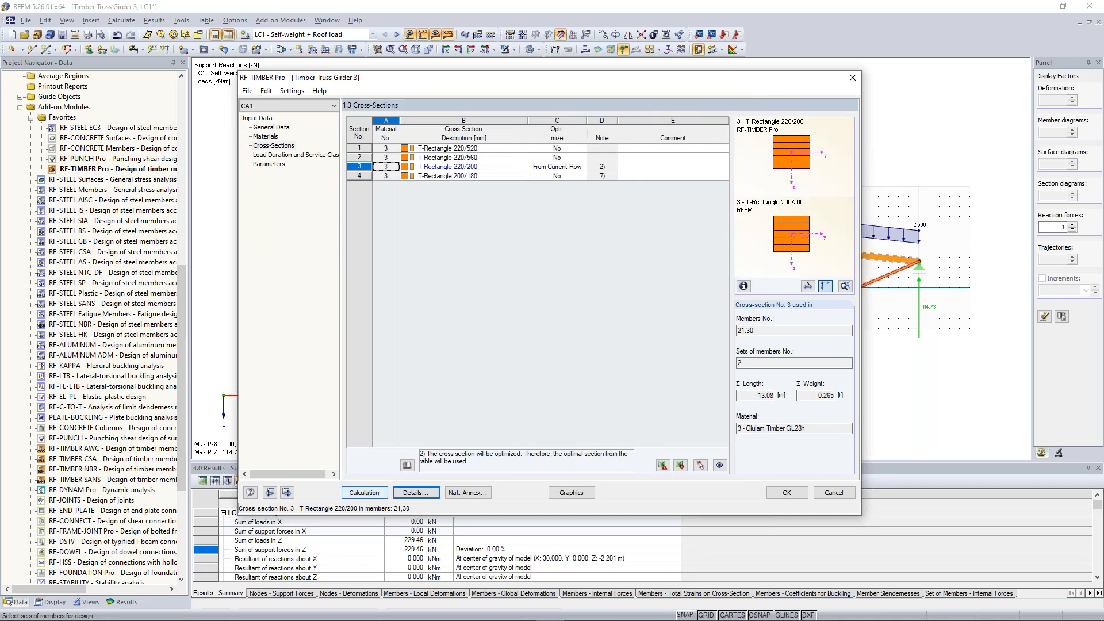
pyautogui.click(364, 492)
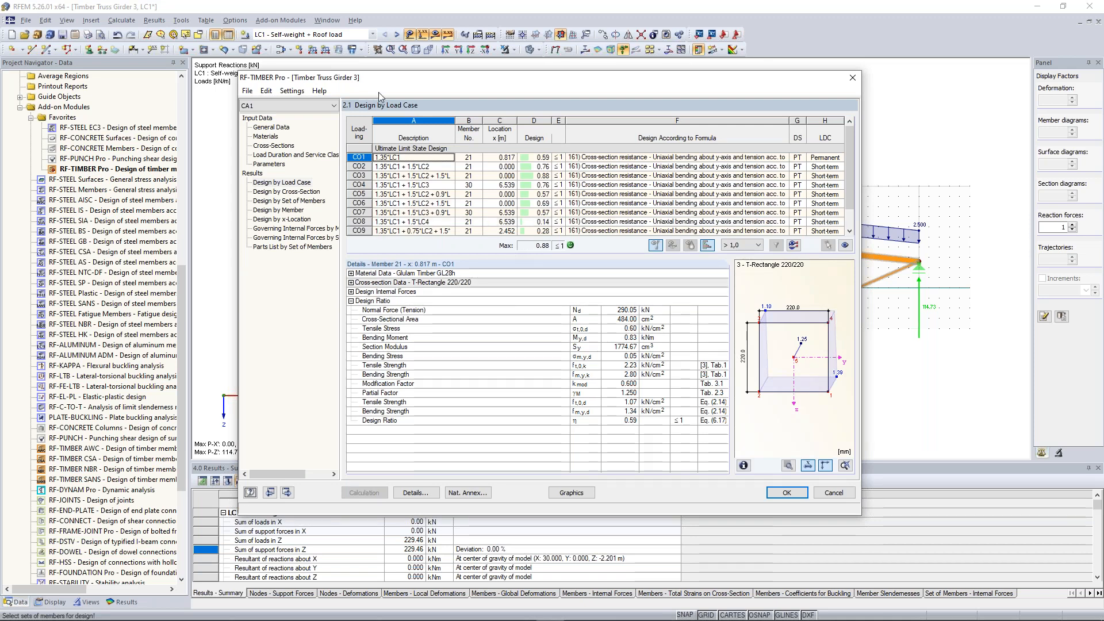
pyautogui.moveTo(385, 80); pyautogui.dragTo(424, 167)
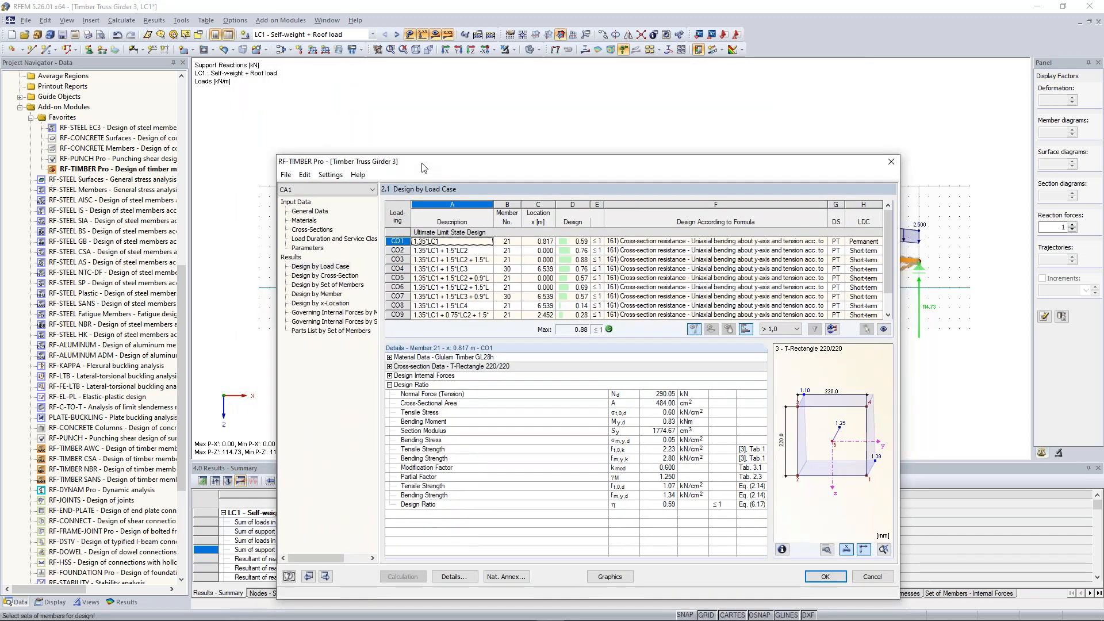
# Export the optimized T-Rectangle 220/220 cross-section to RFEM, accept the deletion of existing results, and close the design module
pyautogui.click(316, 229)
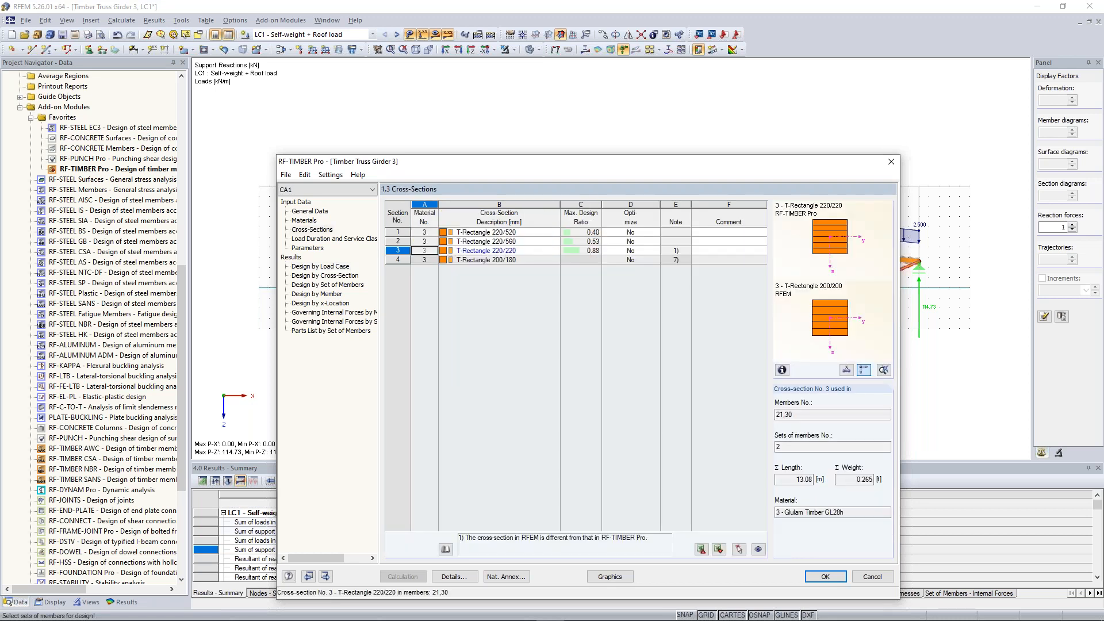
pyautogui.rightClick(512, 251)
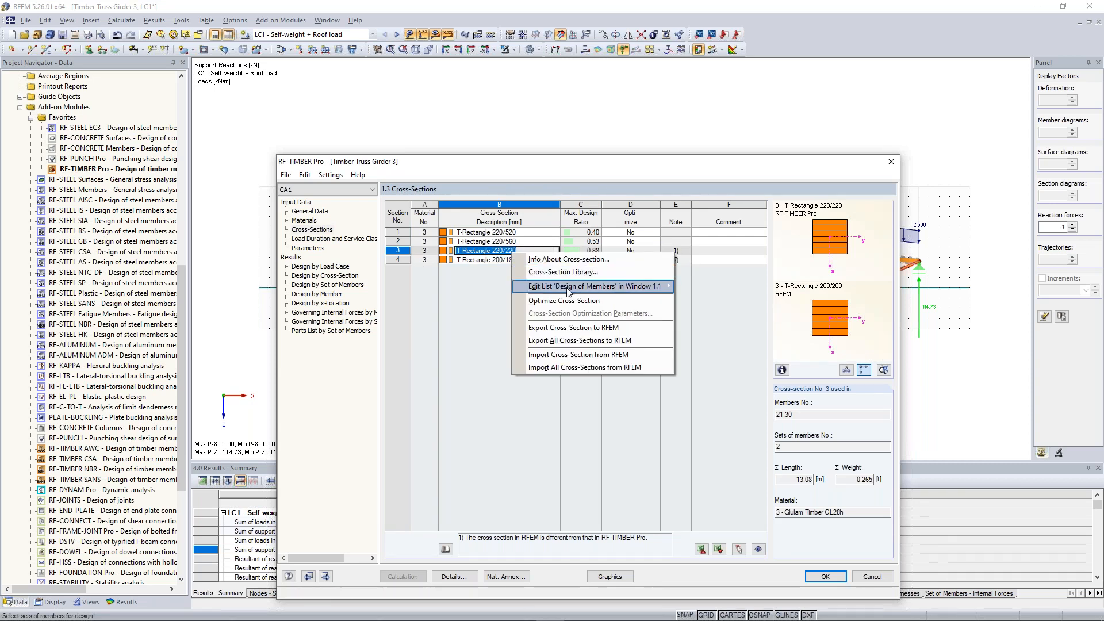
pyautogui.click(576, 328)
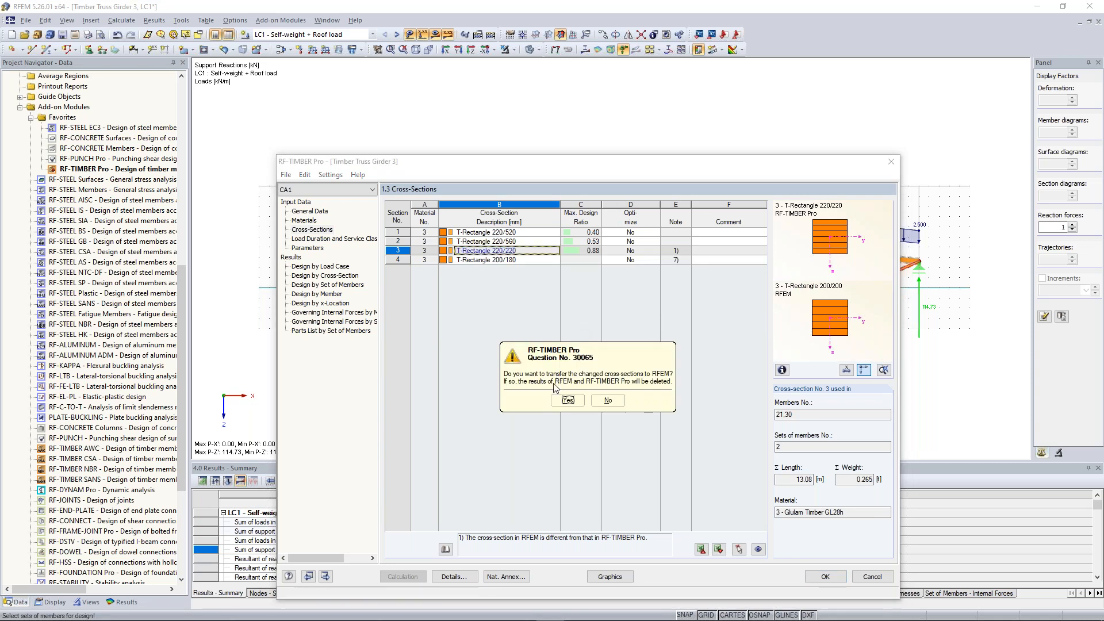
pyautogui.click(560, 402)
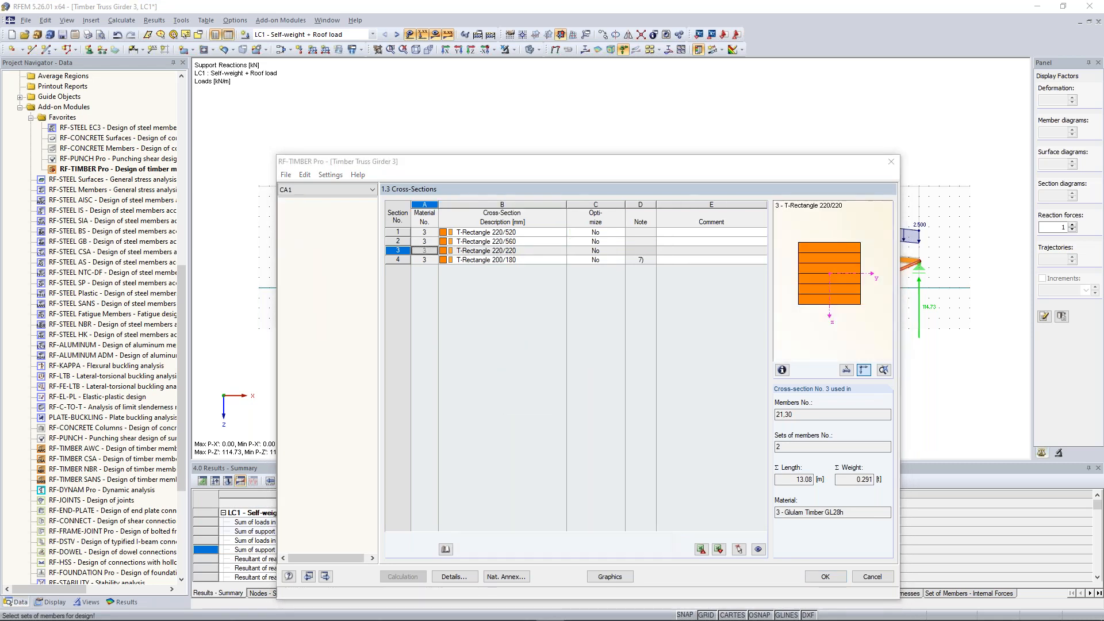
pyautogui.click(587, 407)
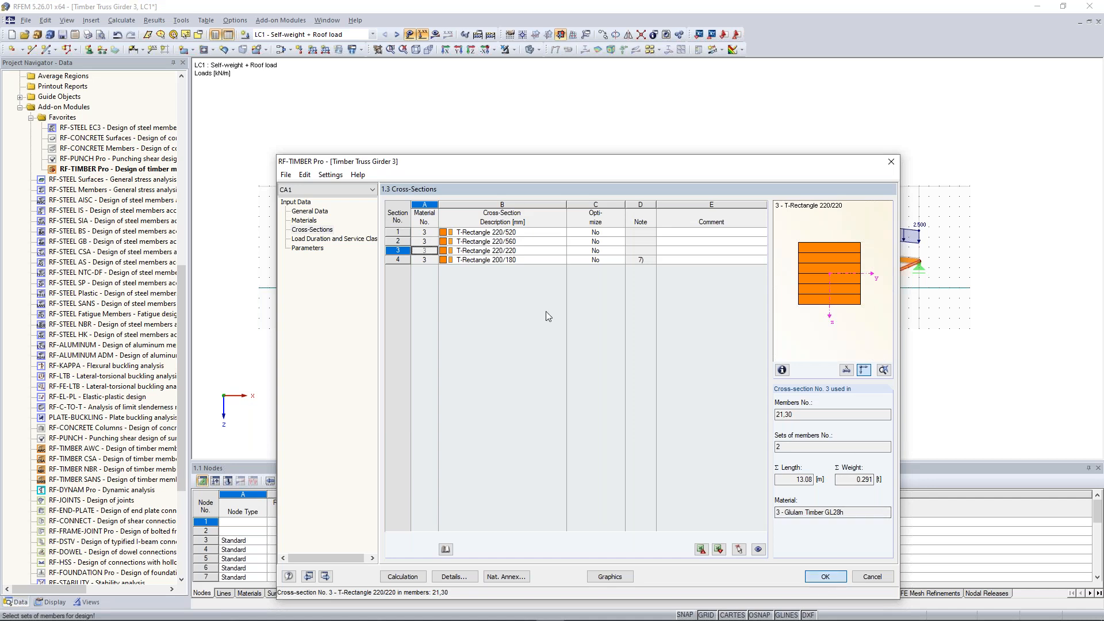
pyautogui.press('Return')
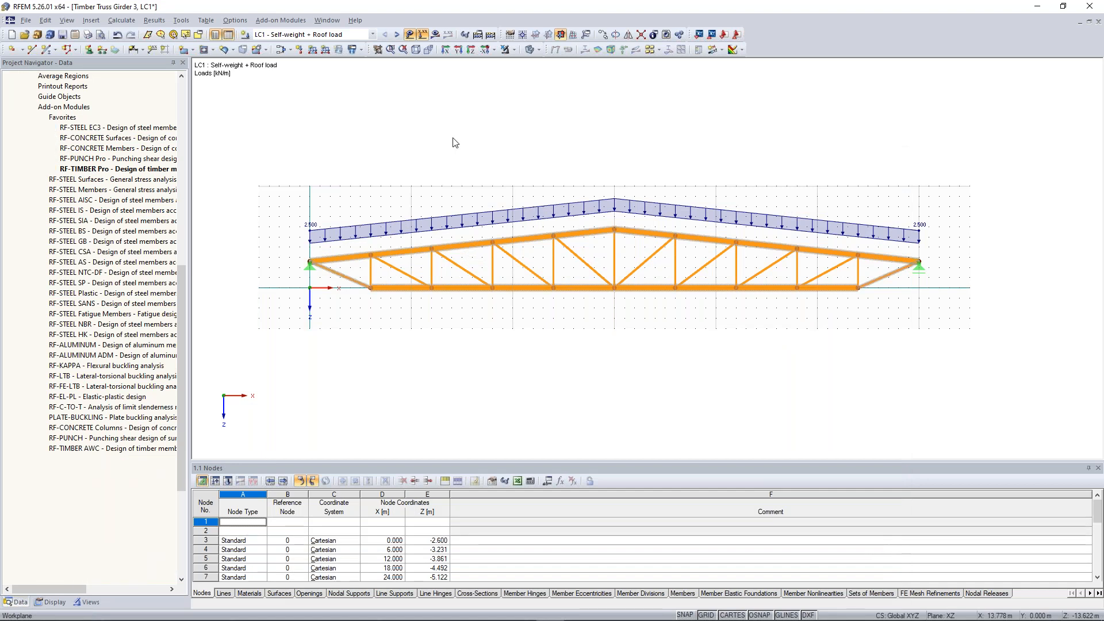
# Recalculate the model, display the RF-TIMBER Pro CA1 design ratios on the girder, and reopen the module
pyautogui.click(490, 36)
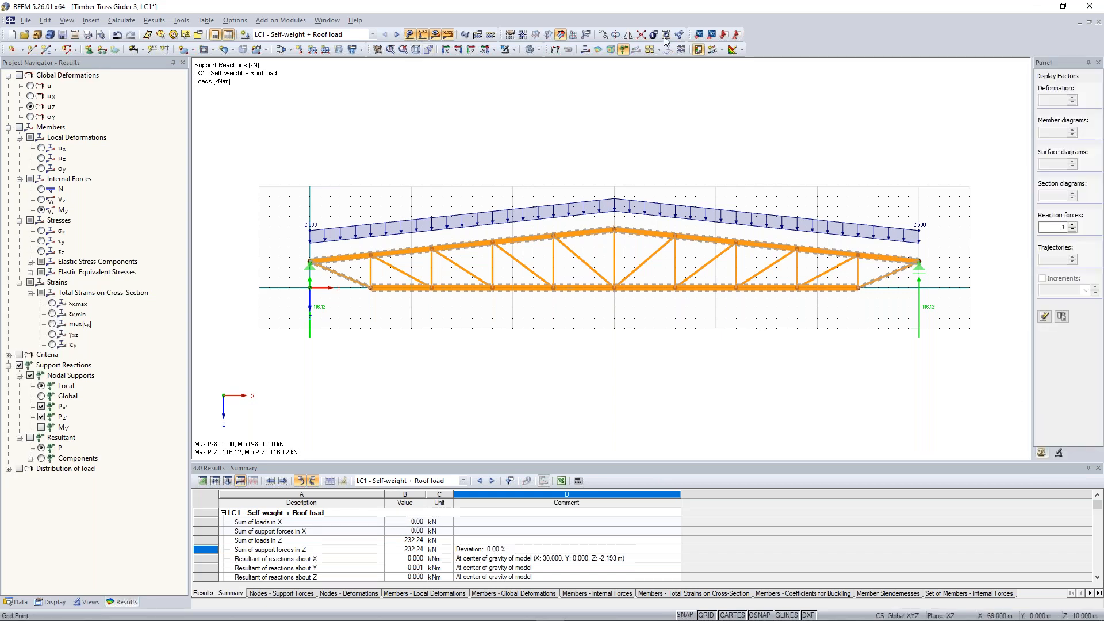
pyautogui.click(373, 35)
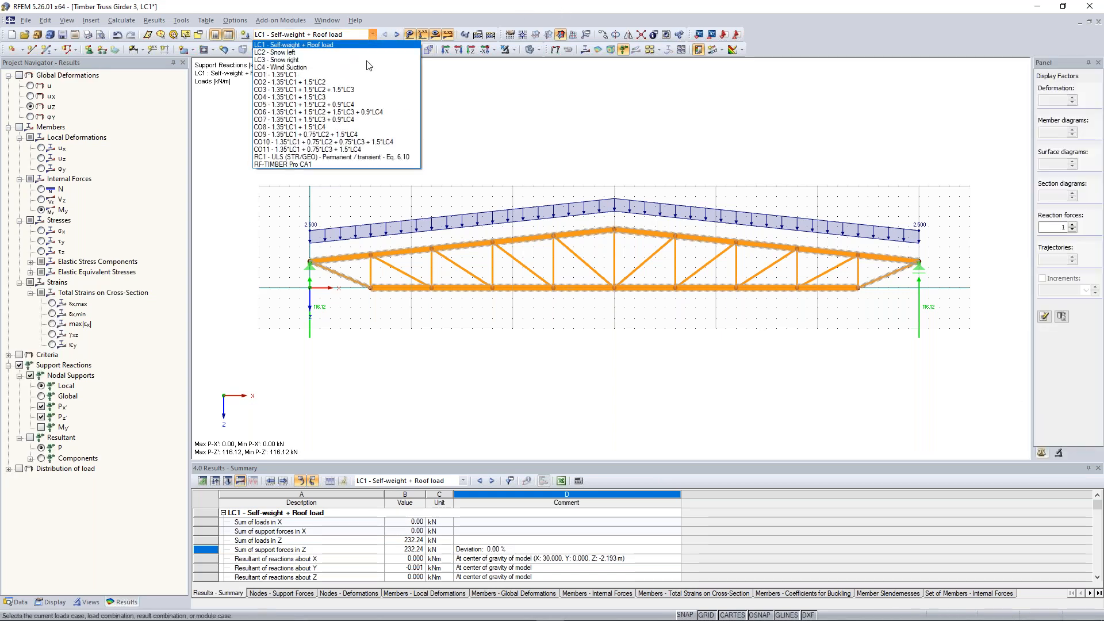
pyautogui.click(337, 165)
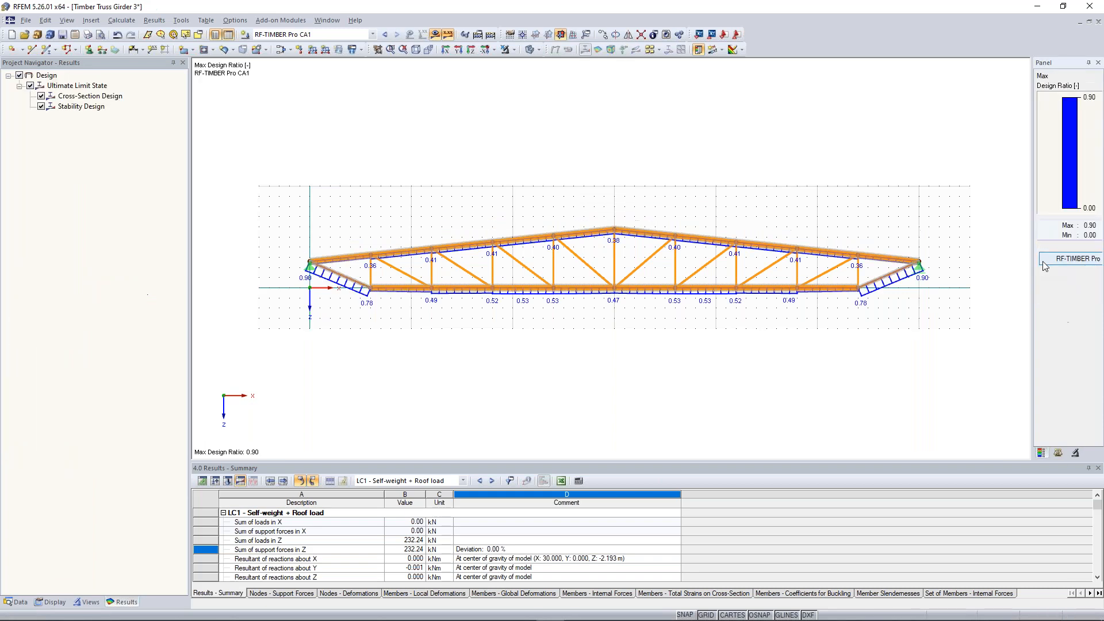
pyautogui.click(1044, 262)
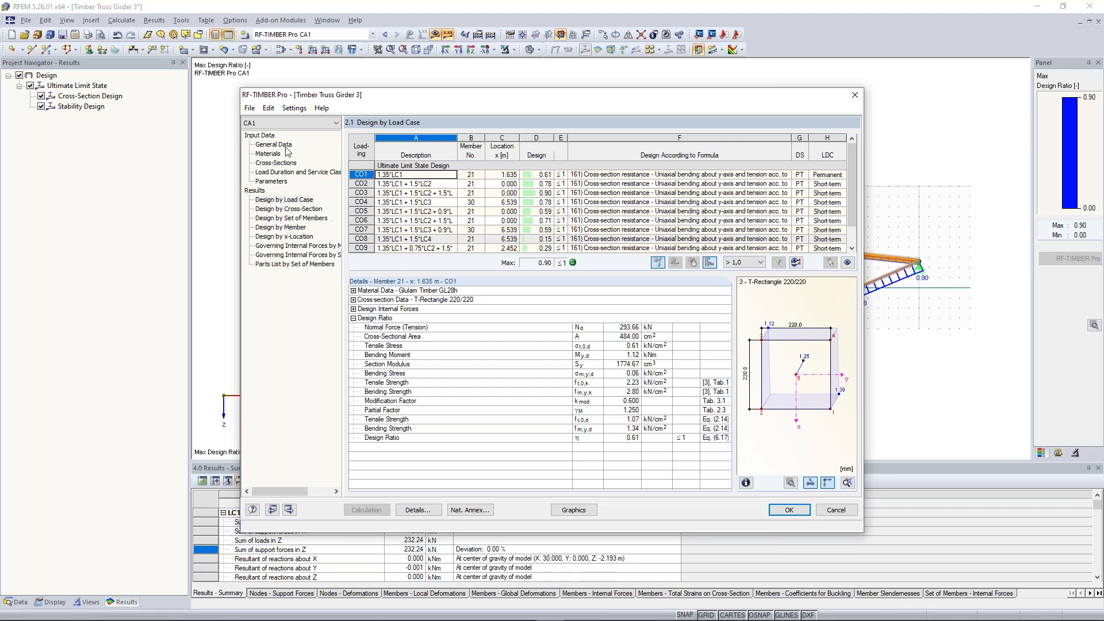
# Rename design case 1 with the description "Upper + Lower Chord"
pyautogui.click(262, 124)
pyautogui.click(262, 124)
pyautogui.click(249, 109)
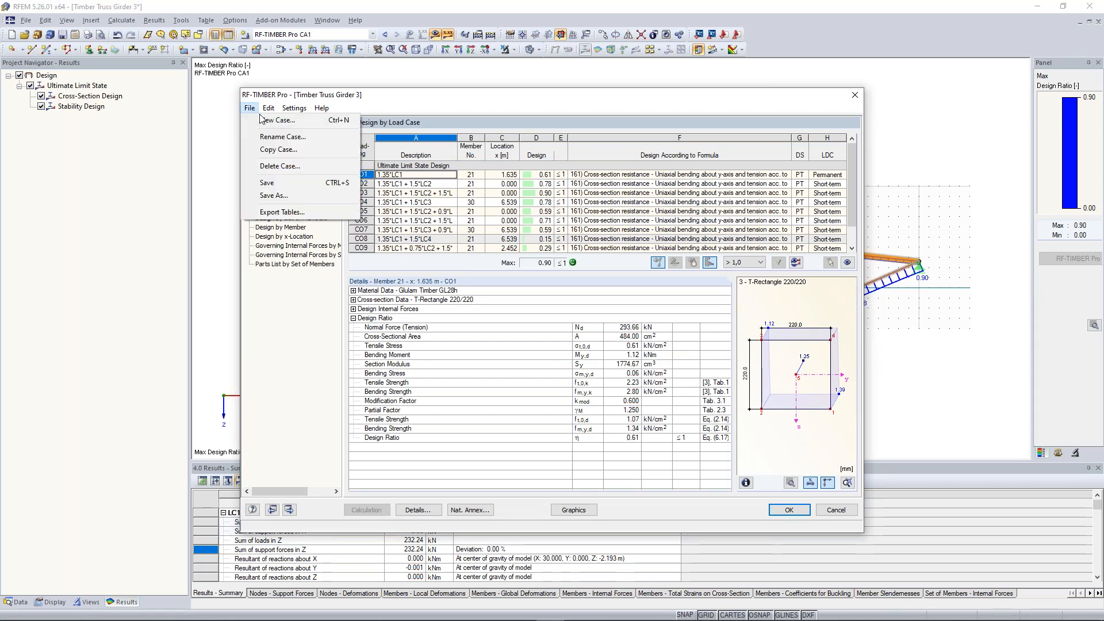
pyautogui.click(287, 138)
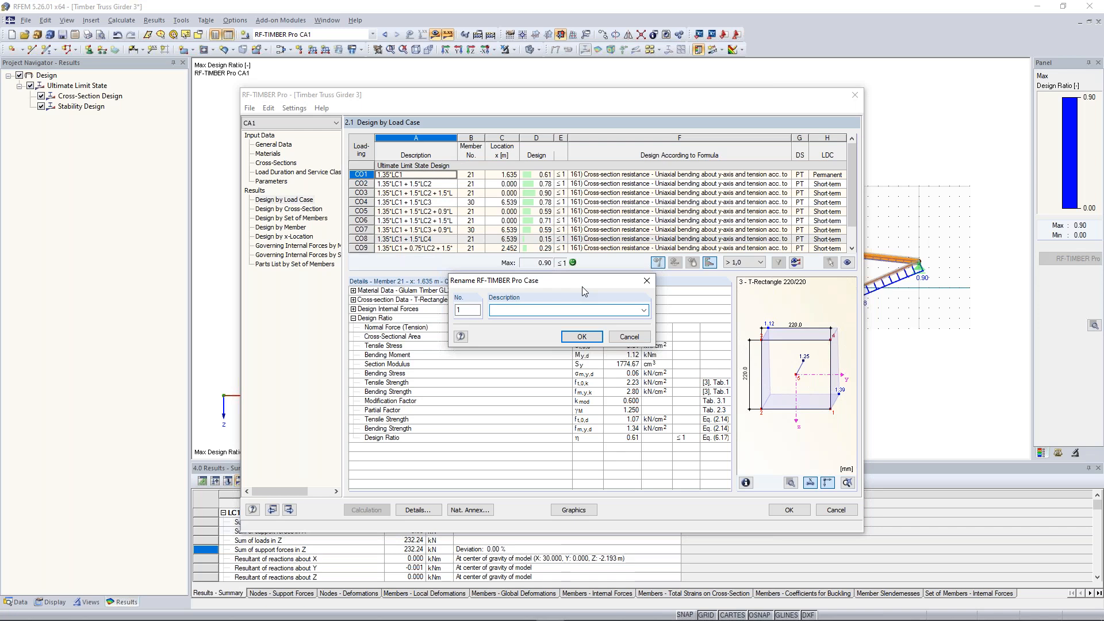
pyautogui.write('Upper + Lower Chord')
pyautogui.click(582, 336)
# Create design case 2 with the description "Verticals" and save the changes to CA1
pyautogui.click(251, 109)
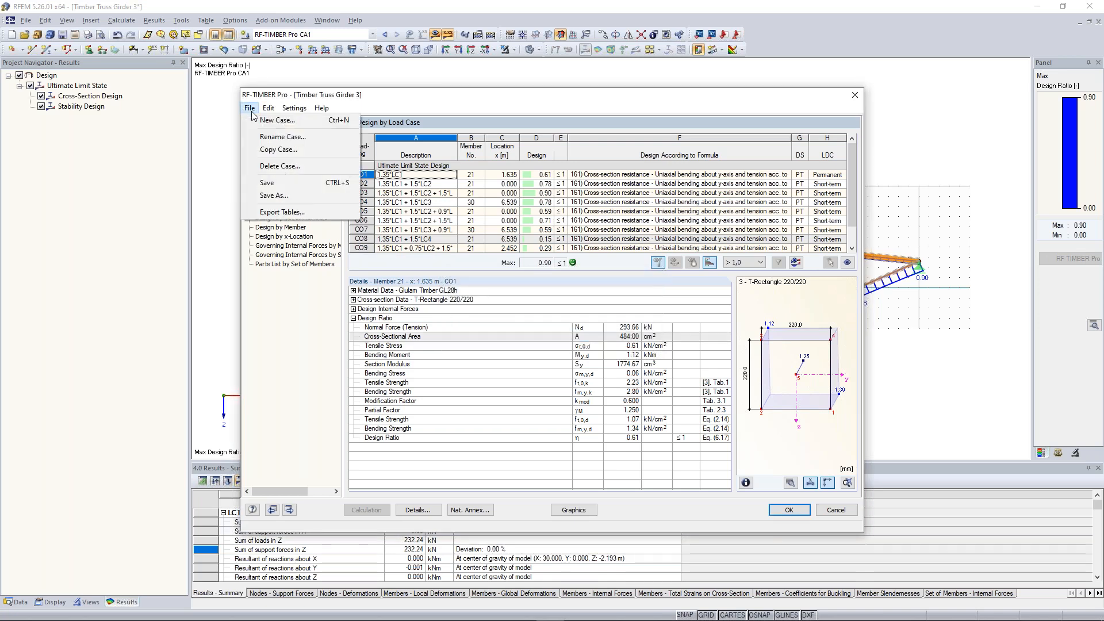
pyautogui.click(306, 122)
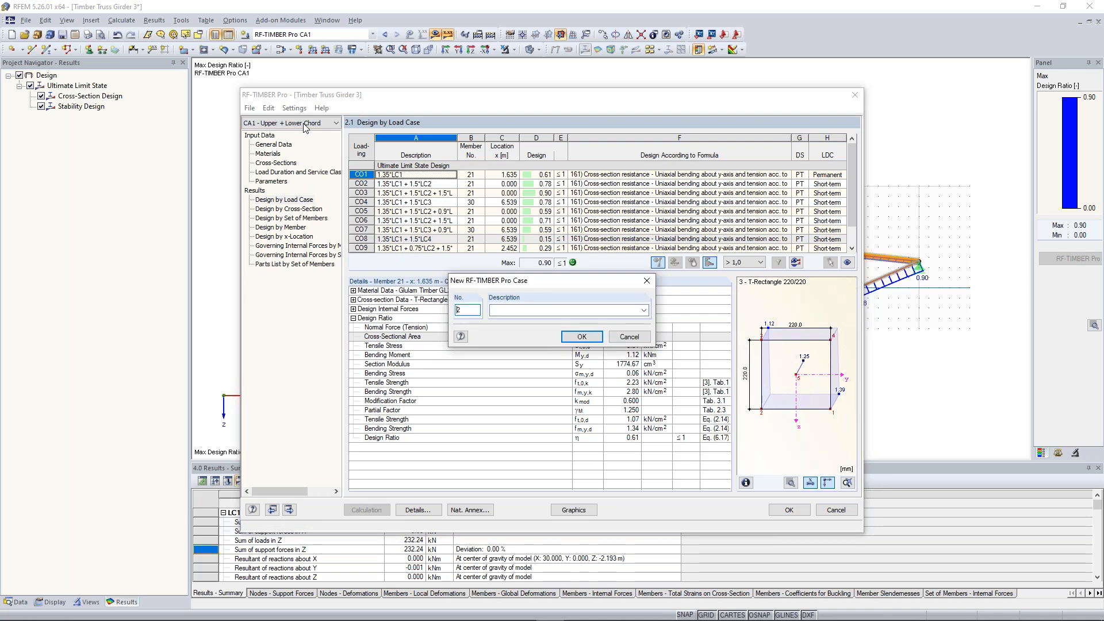
pyautogui.press('Tab')
pyautogui.write('Verticals')
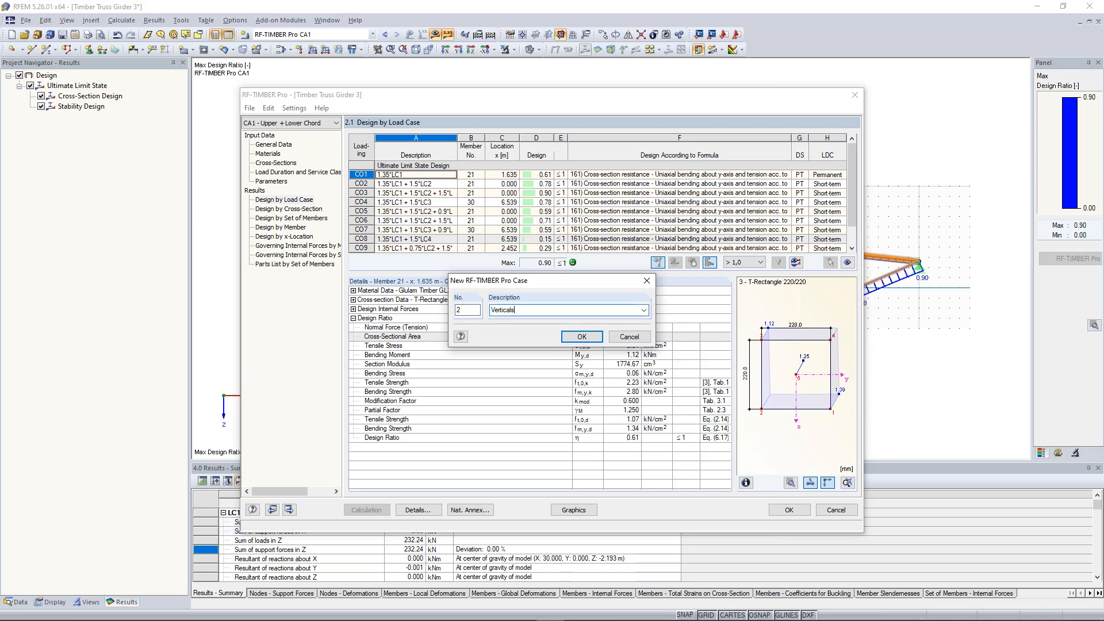
pyautogui.click(582, 336)
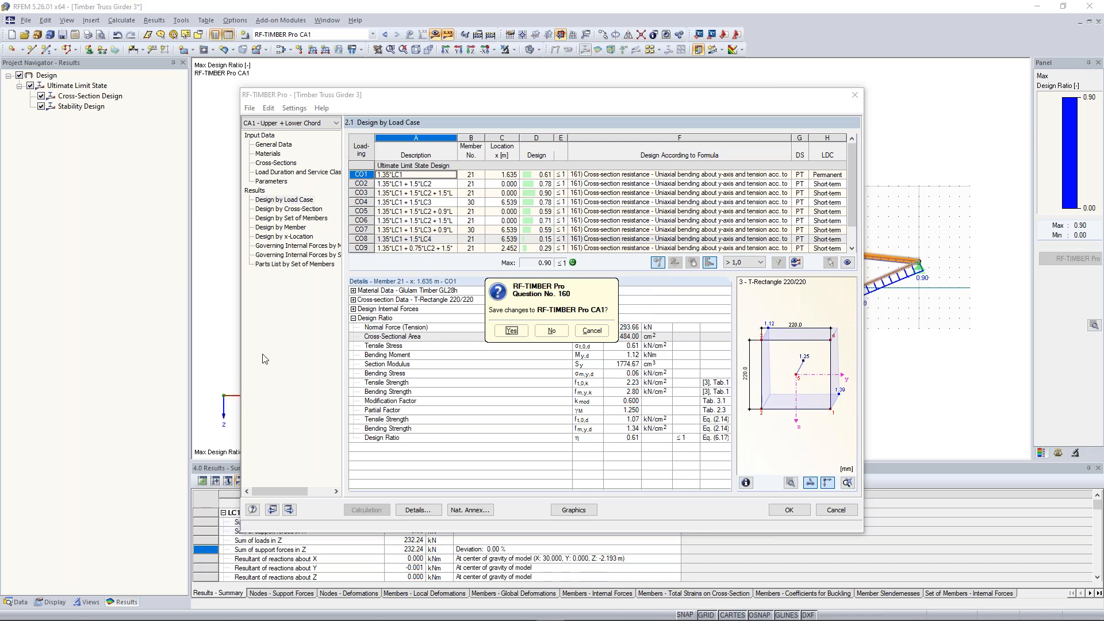
pyautogui.click(512, 332)
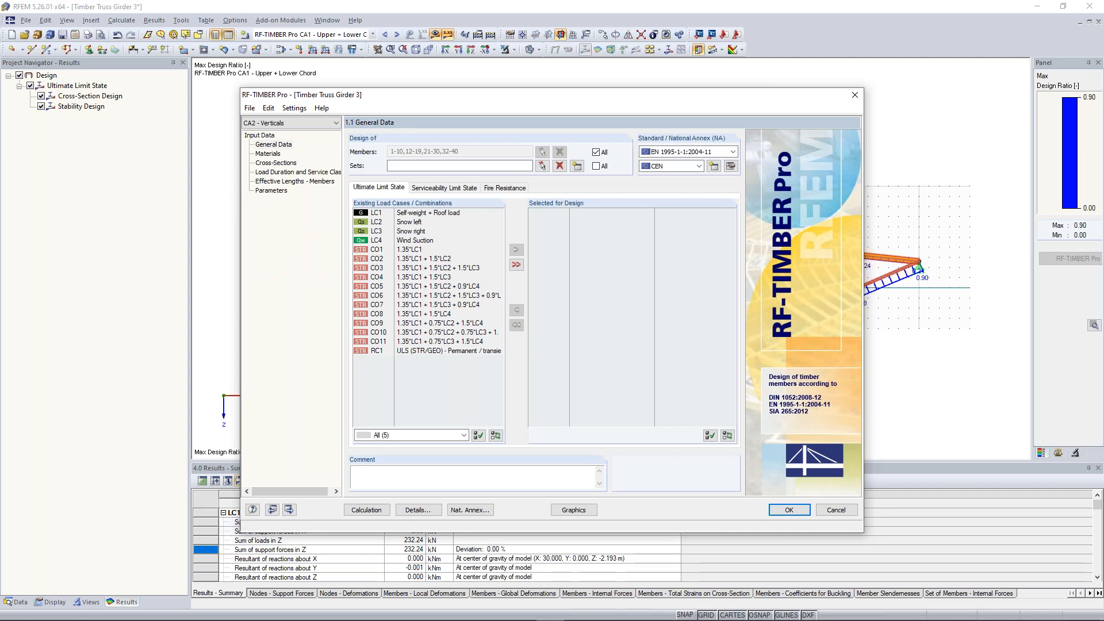
# Add load combinations CO1 to CO11 to the ultimate limit state design of the Verticals case
pyautogui.click(416, 252)
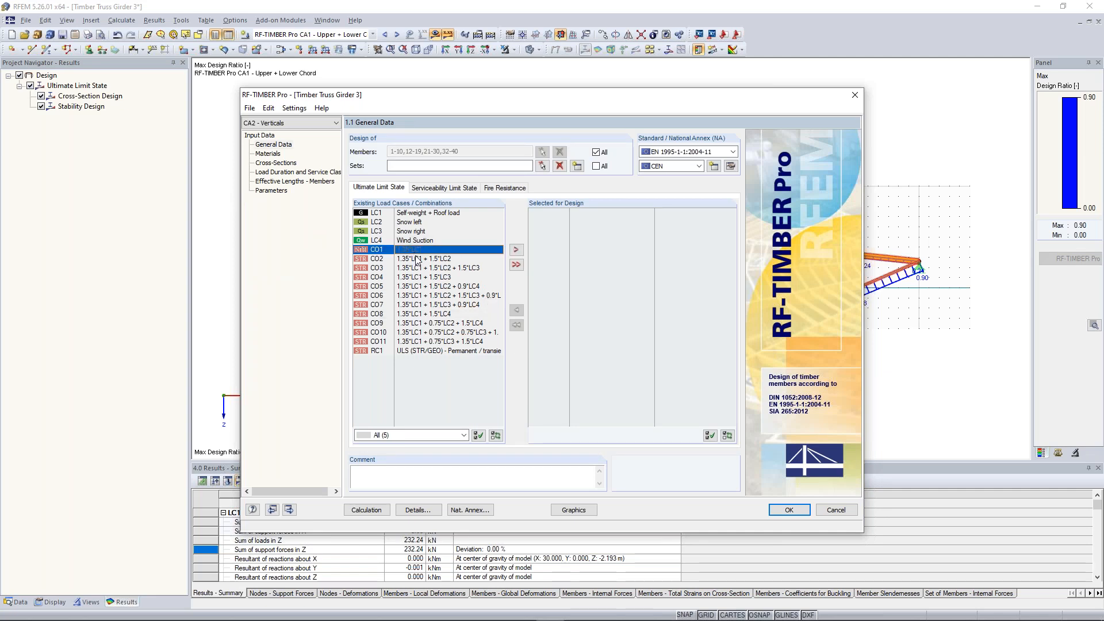
pyautogui.keyDown('shift'); pyautogui.click(441, 341); pyautogui.keyUp('shift')
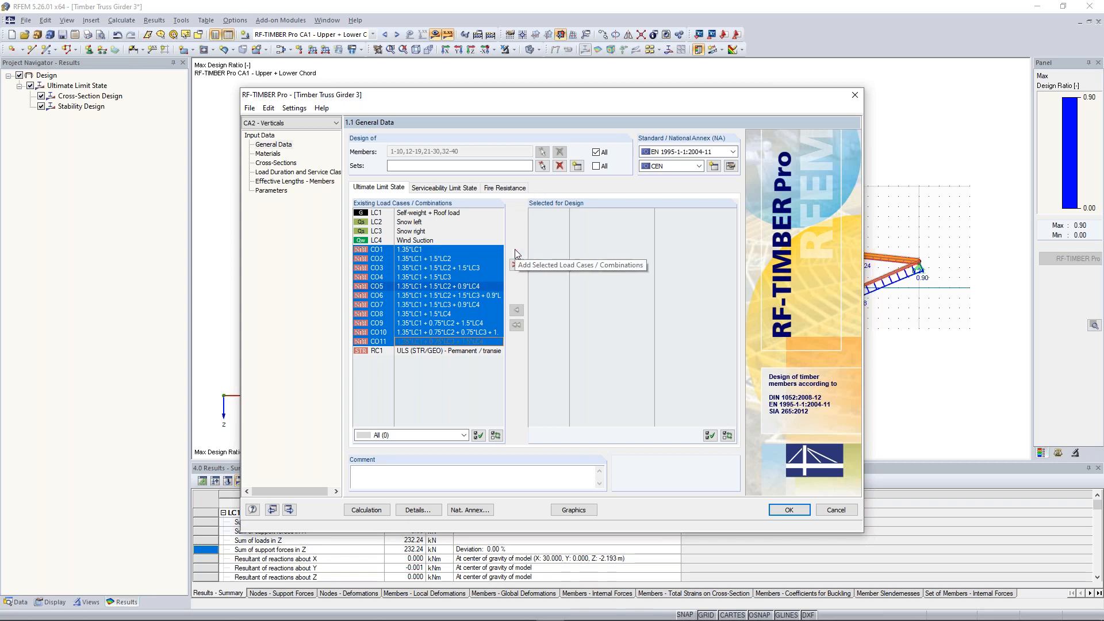
pyautogui.click(516, 251)
# Replace the members for design with only the truss verticals, using Special Selection for members parallel to vertical member 32
pyautogui.click(559, 152)
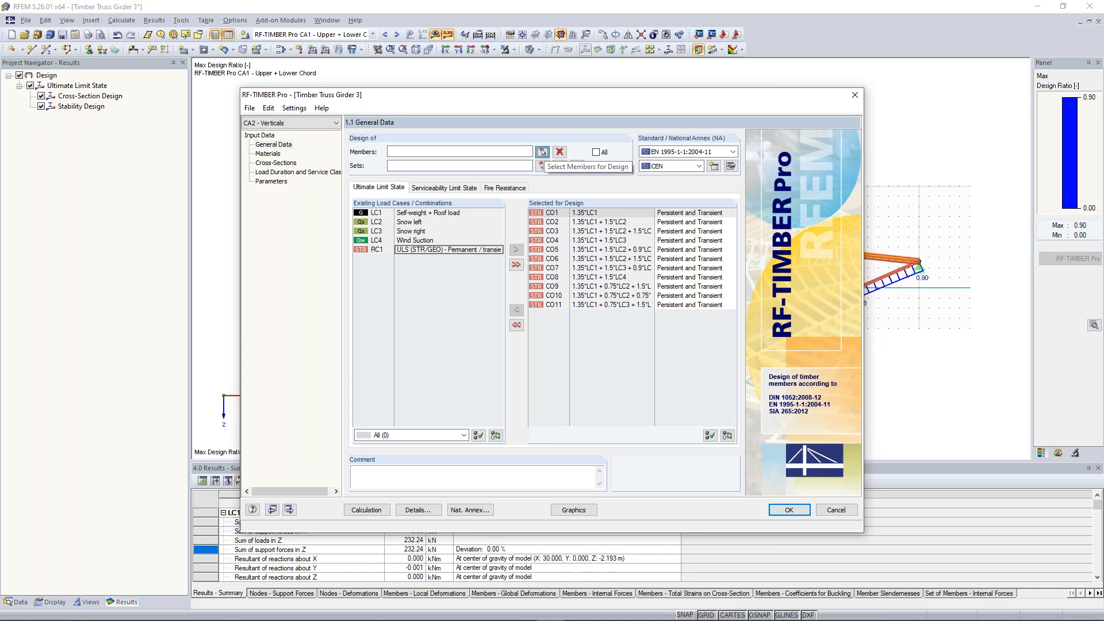
pyautogui.click(542, 153)
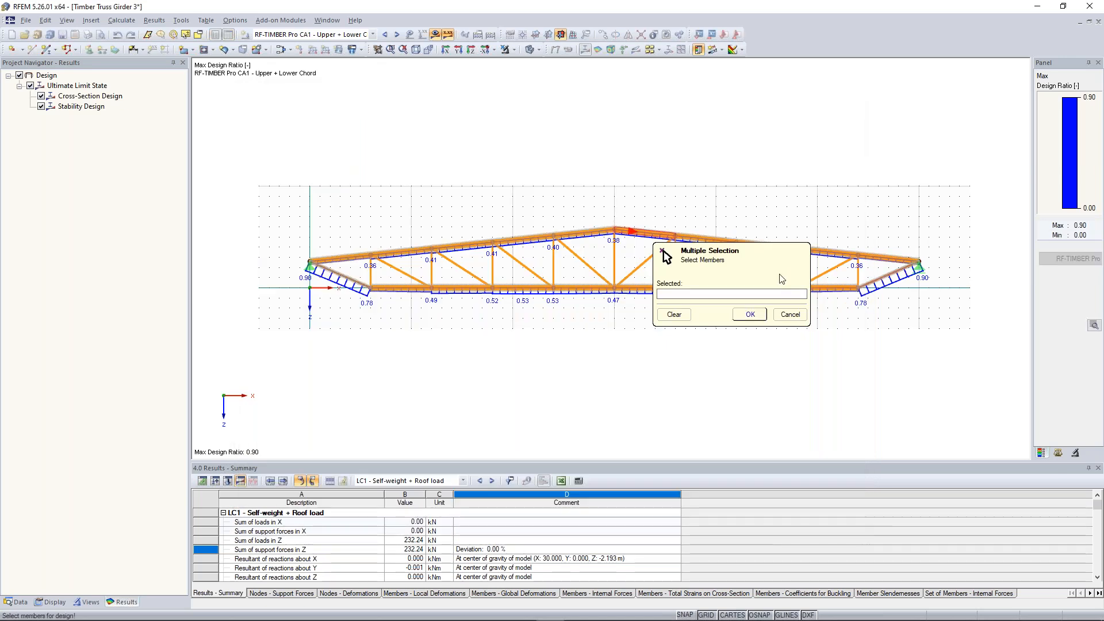
pyautogui.moveTo(773, 254); pyautogui.dragTo(874, 99)
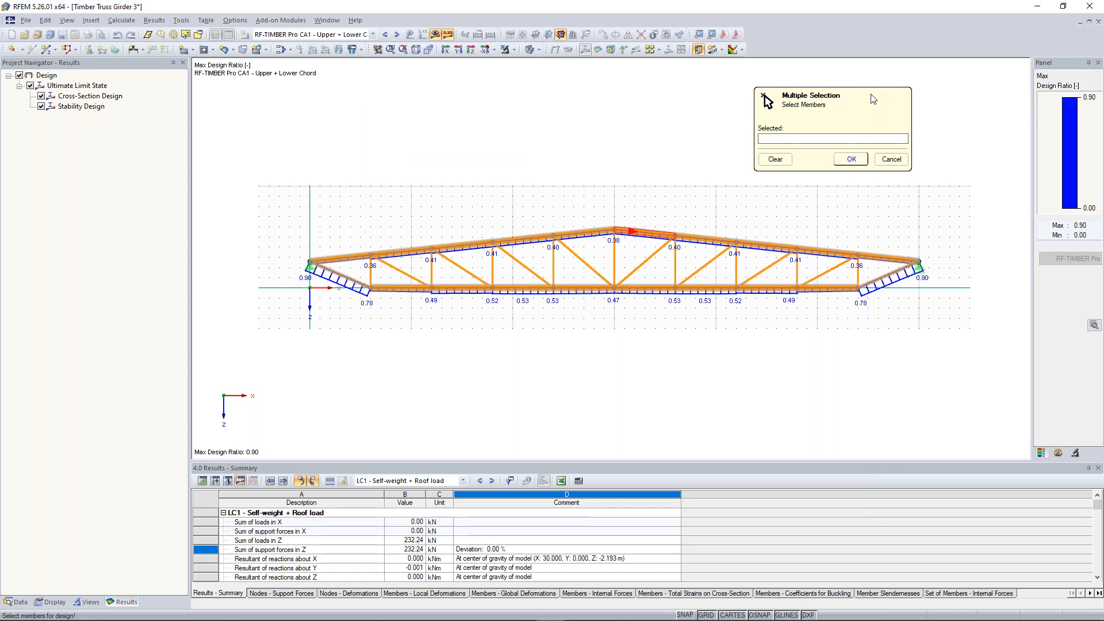
pyautogui.click(199, 35)
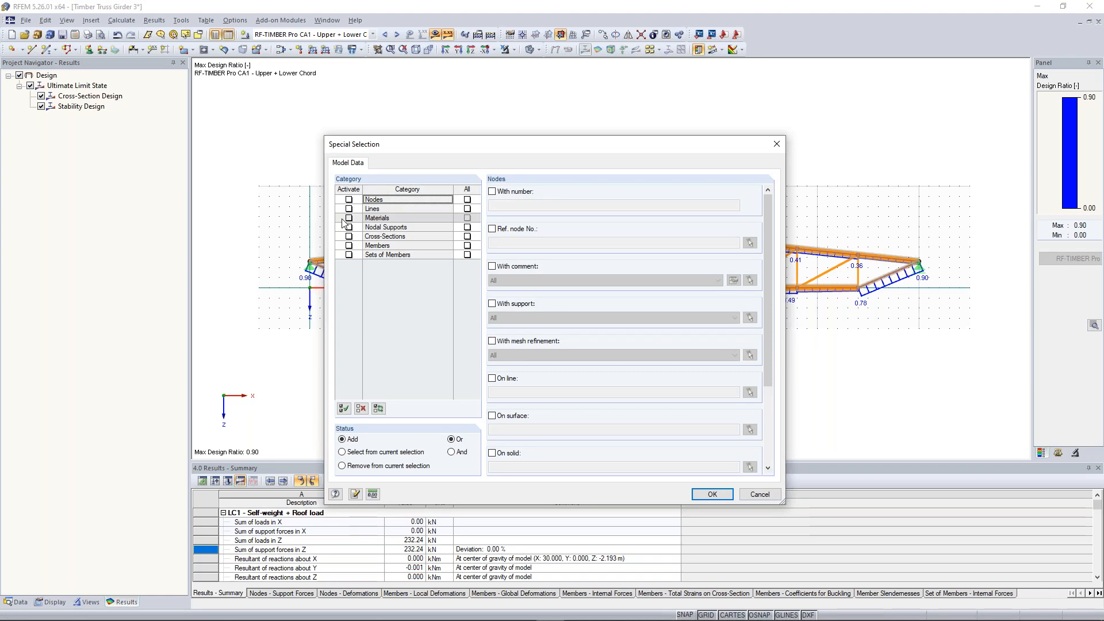
pyautogui.click(349, 245)
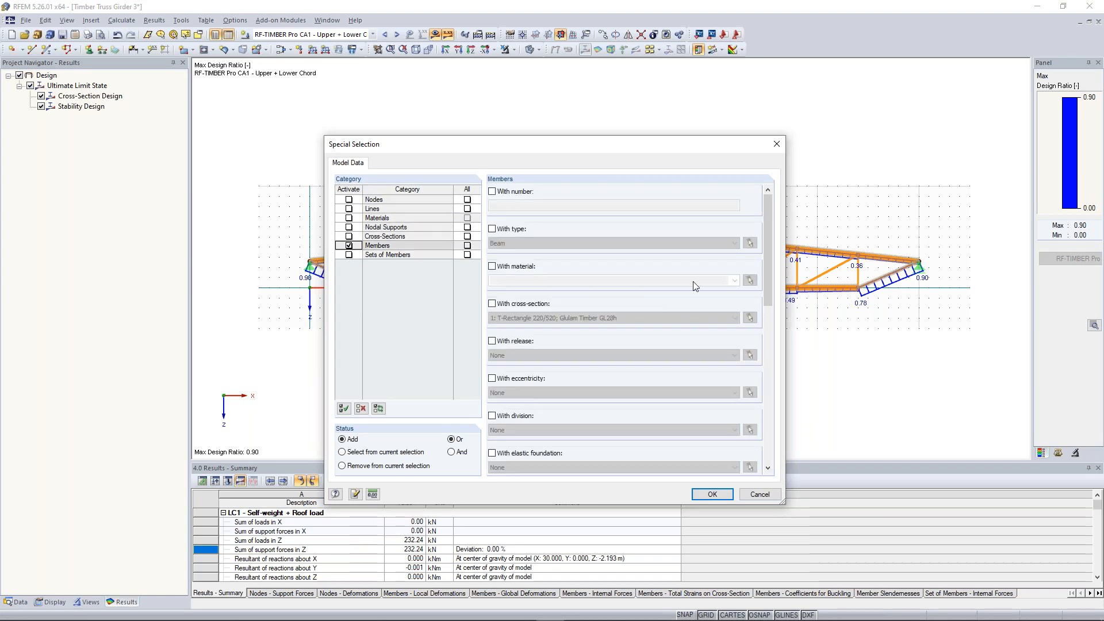
pyautogui.moveTo(773, 241); pyautogui.dragTo(769, 398)
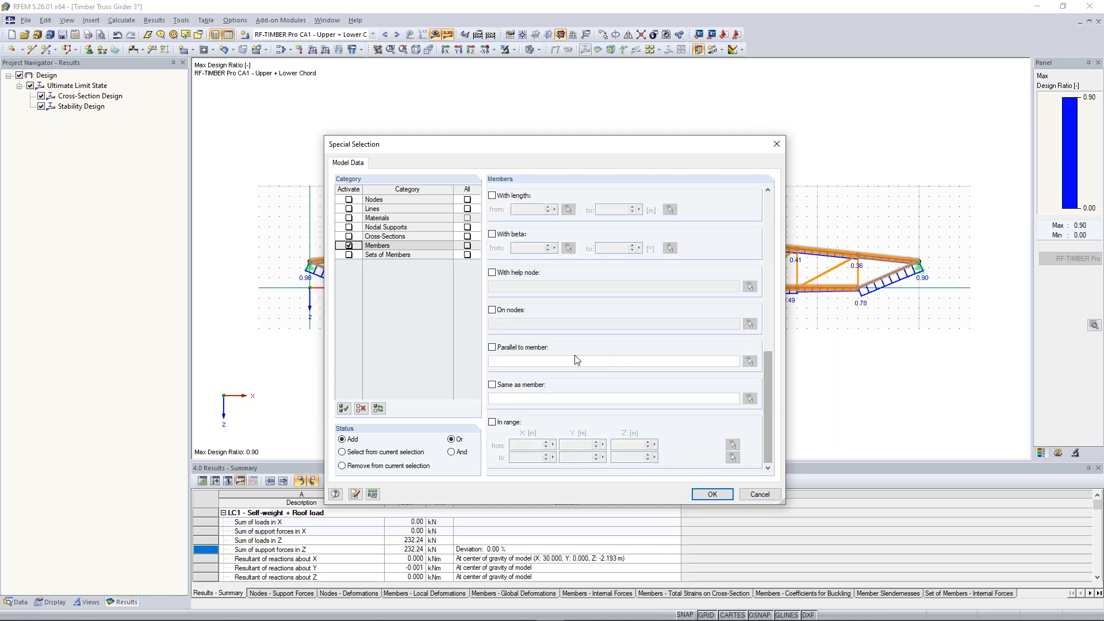
pyautogui.click(492, 348)
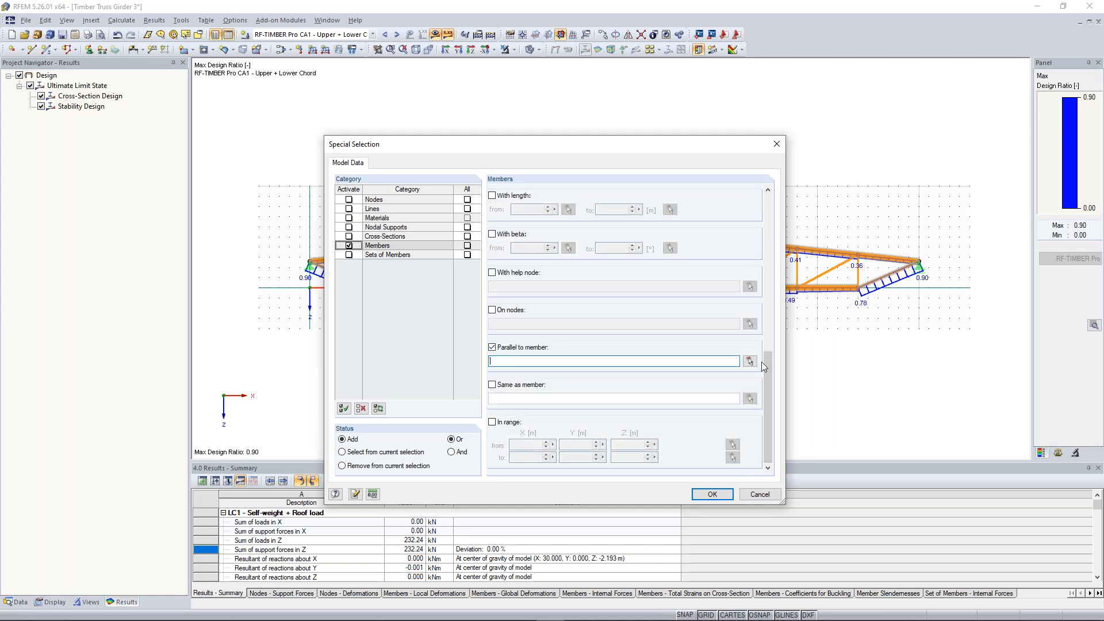
pyautogui.click(750, 361)
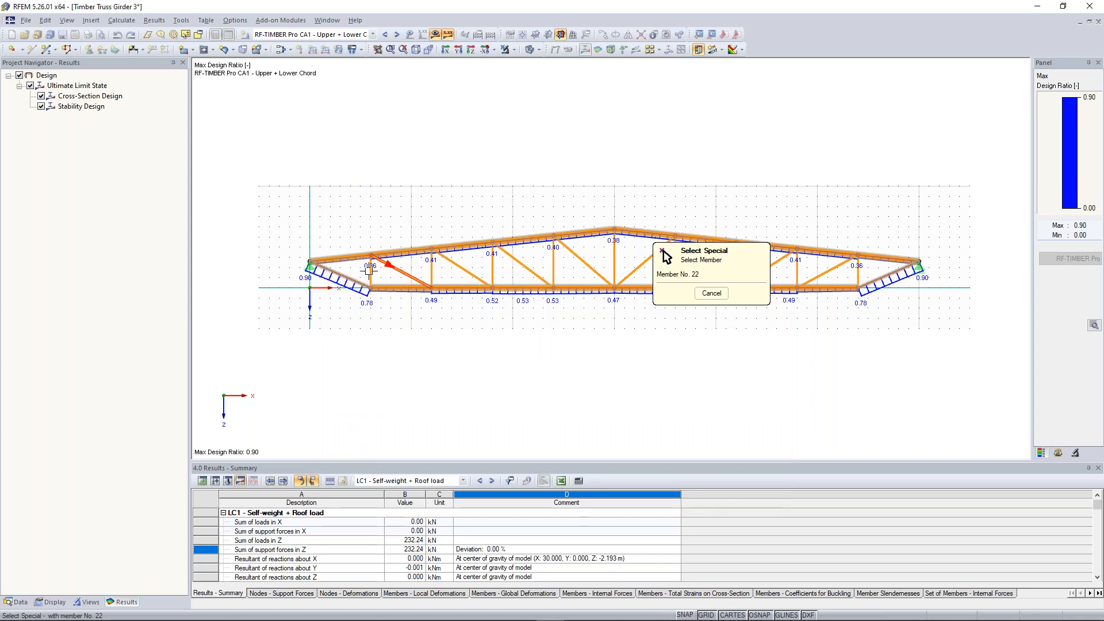
pyautogui.click(370, 271)
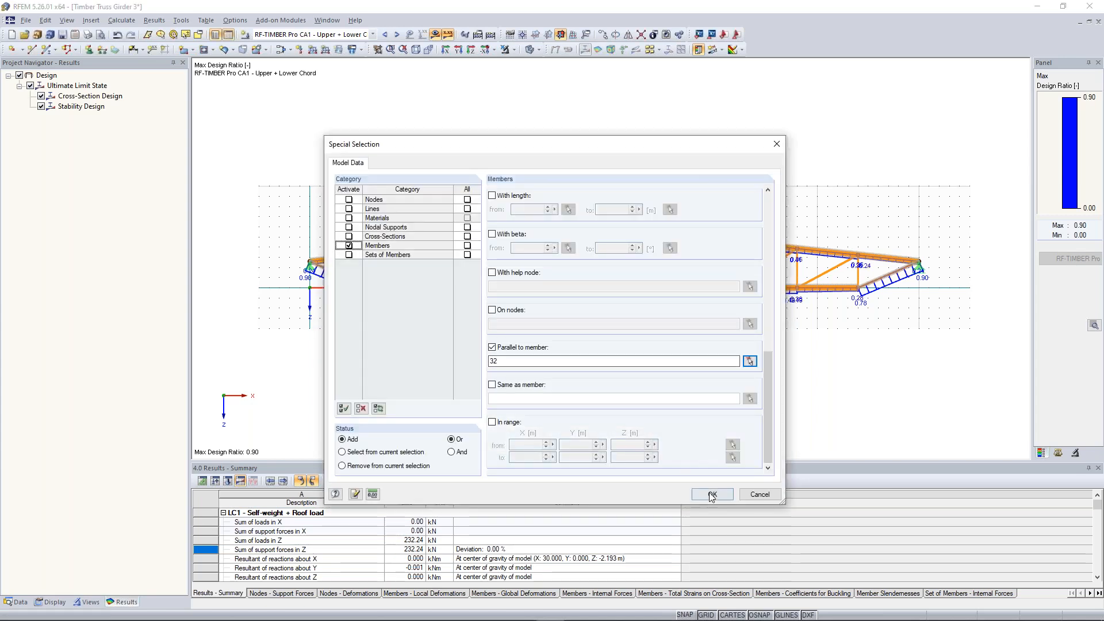
pyautogui.click(712, 494)
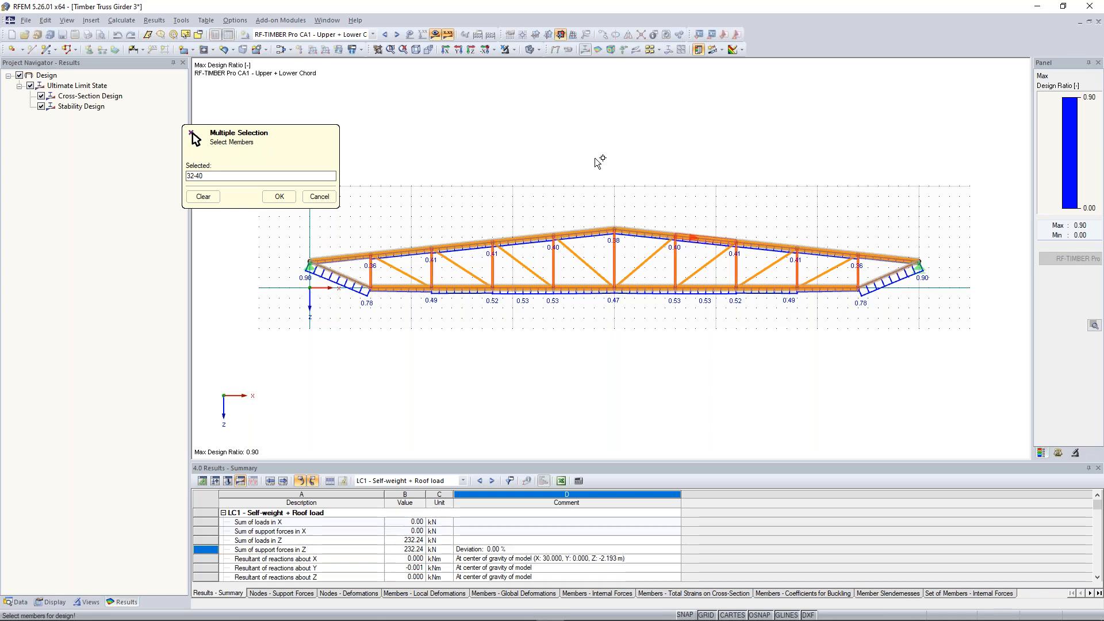
pyautogui.click(279, 196)
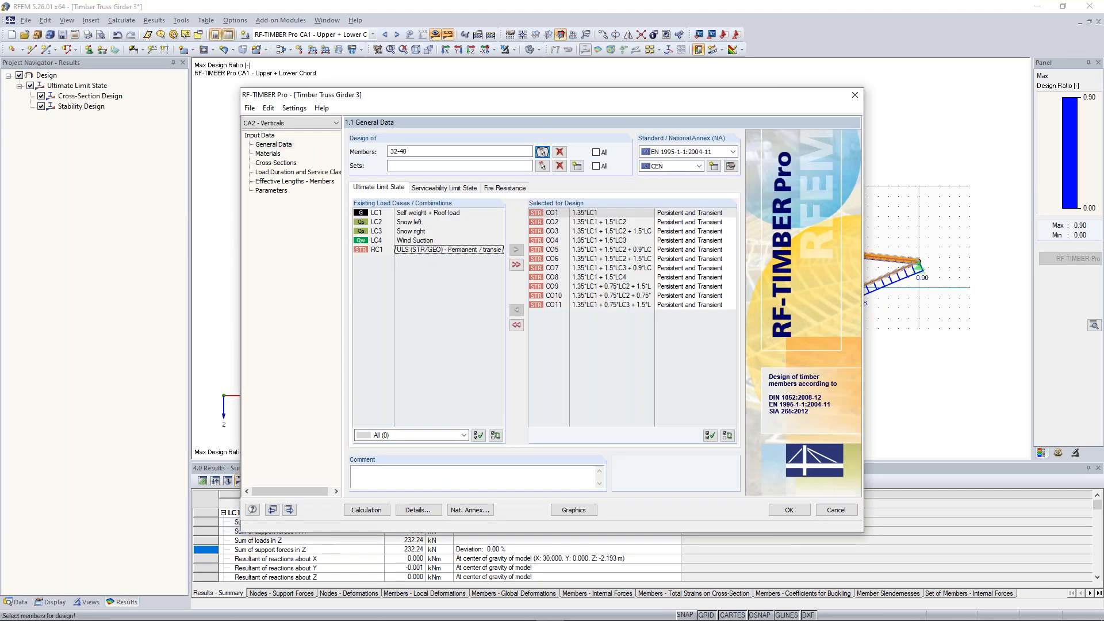
# Set the load duration class of snow load cases LC2 and LC3 to Short-term and the service class to 2 for all members
pyautogui.click(269, 155)
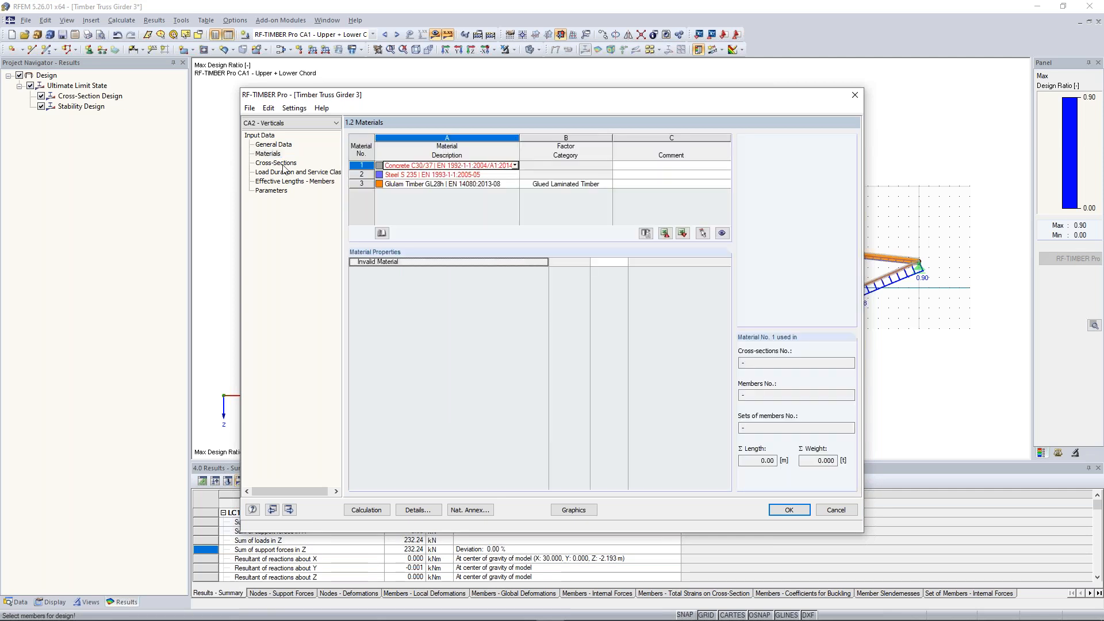
pyautogui.click(276, 163)
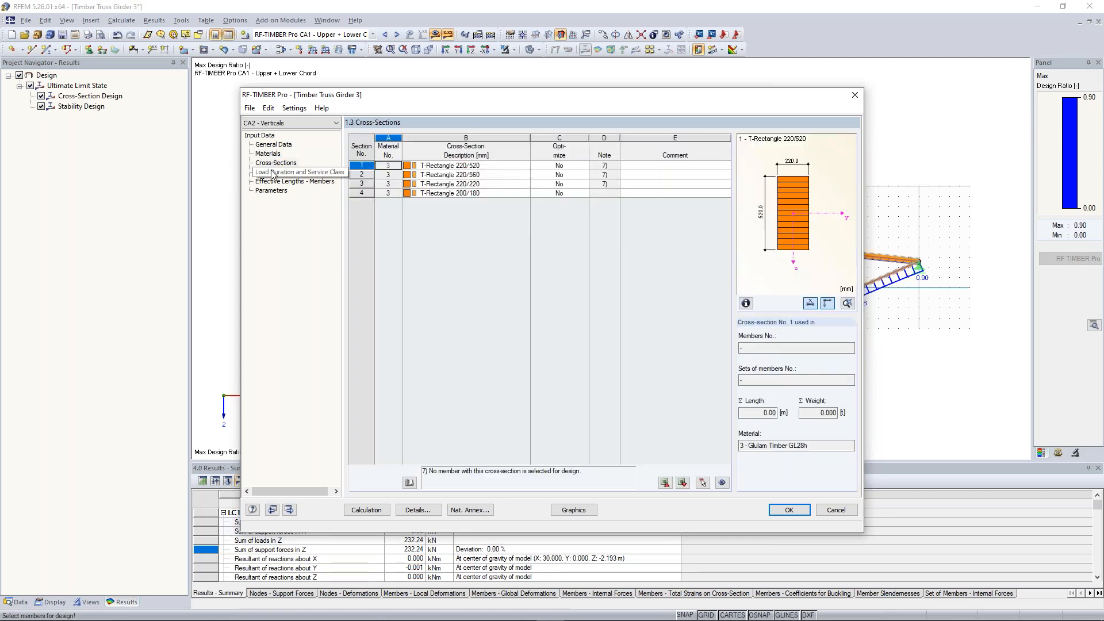
pyautogui.click(274, 172)
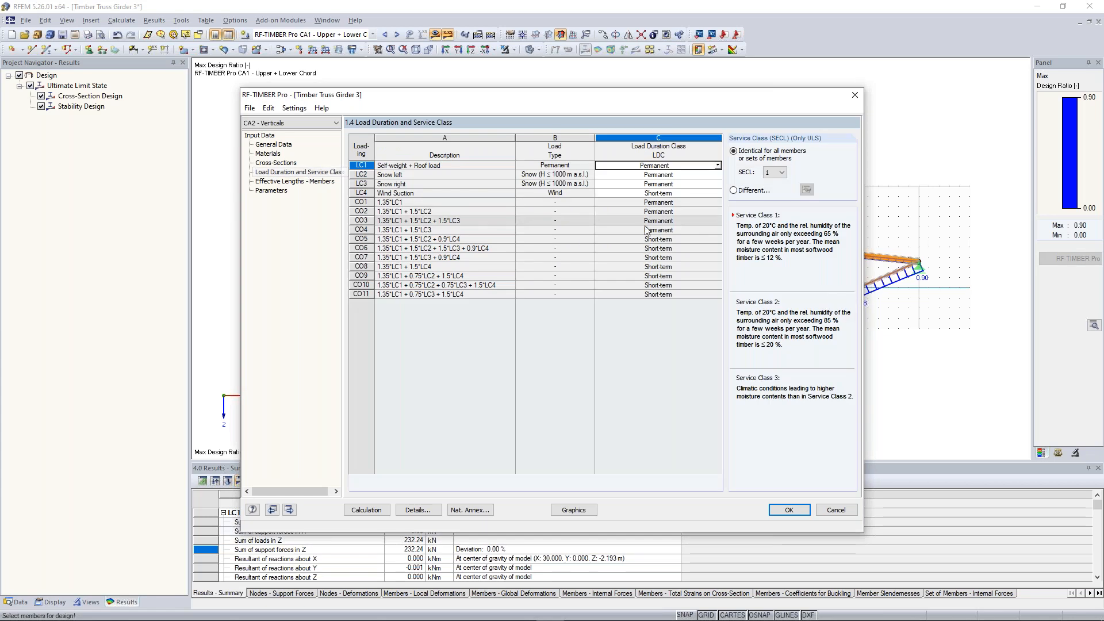
pyautogui.press('Down')
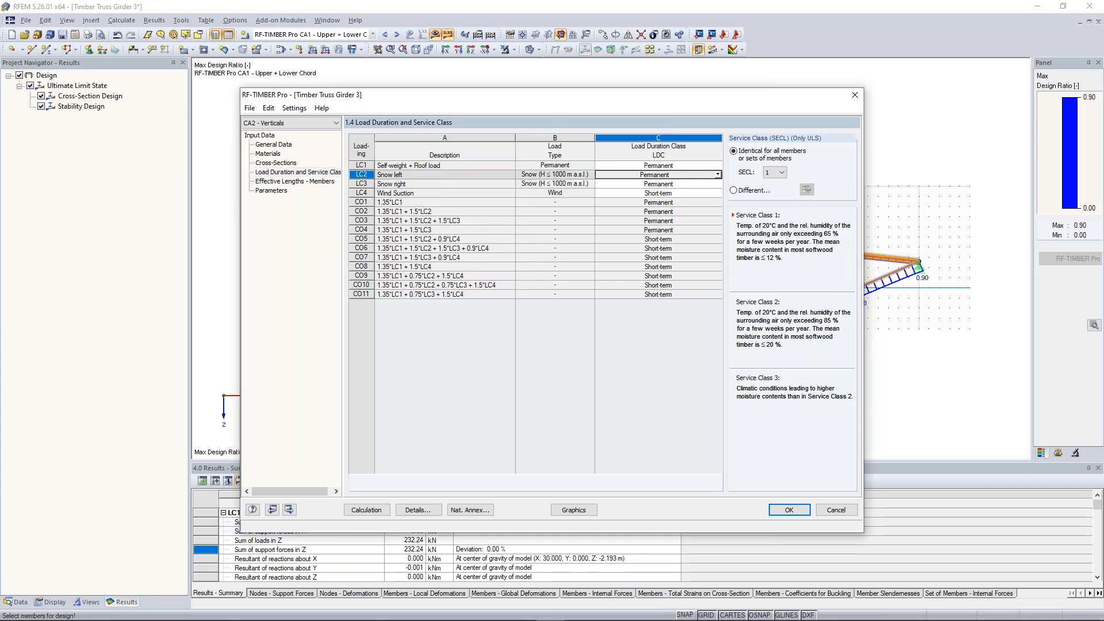
pyautogui.click(718, 175)
pyautogui.click(686, 211)
pyautogui.click(718, 184)
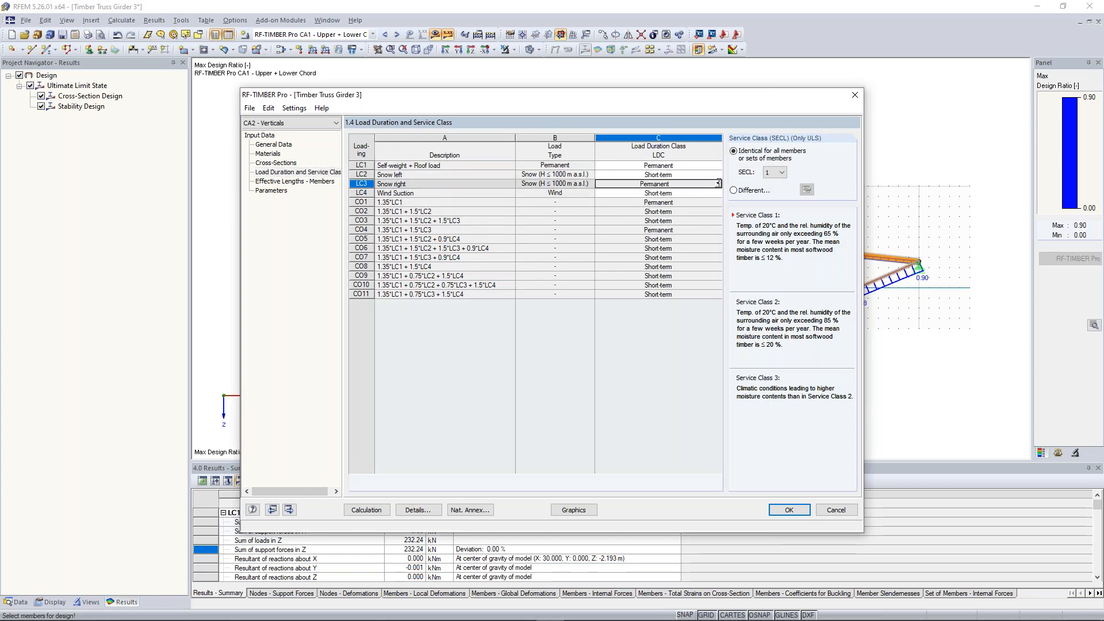
pyautogui.click(718, 184)
pyautogui.click(685, 221)
pyautogui.click(718, 193)
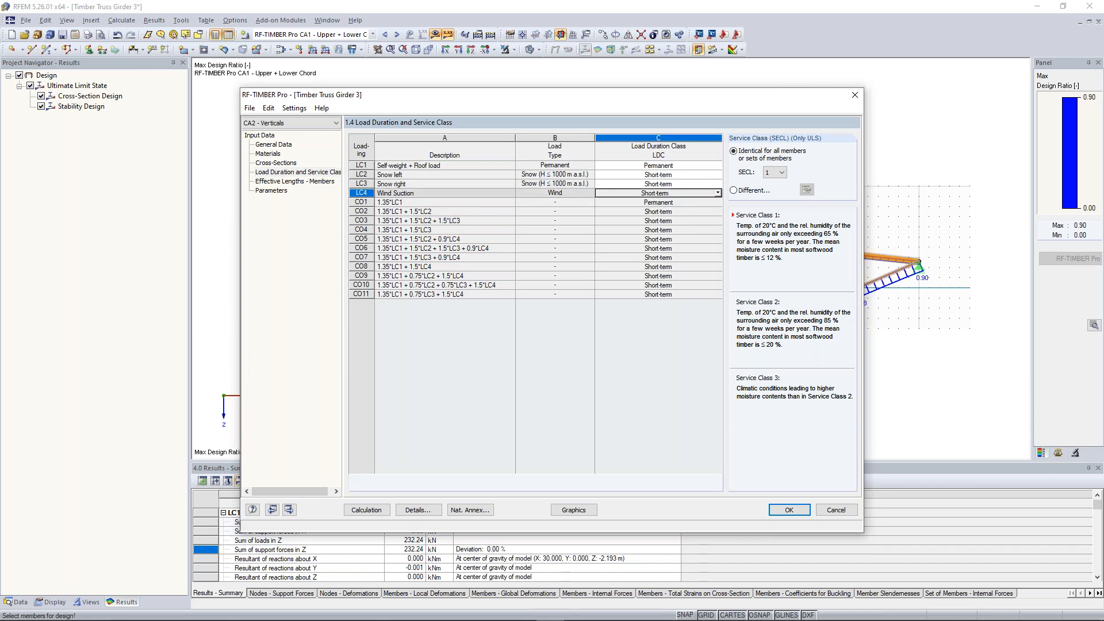
pyautogui.click(785, 173)
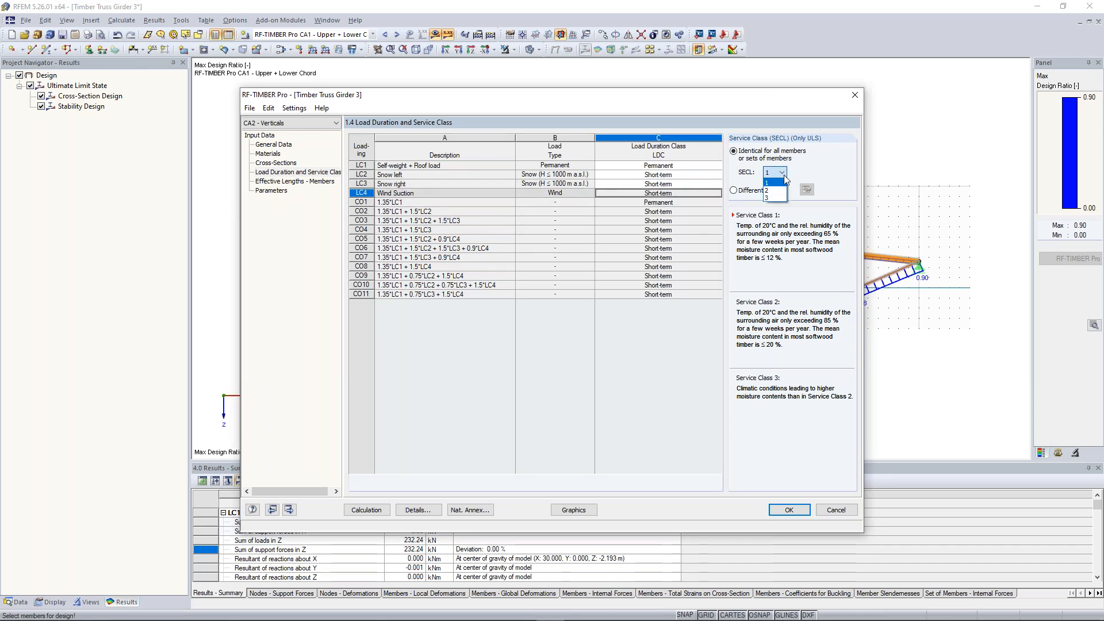
pyautogui.click(782, 191)
# Check the effective lengths of the verticals, calculate the case, and view the design ratios by load case
pyautogui.click(313, 182)
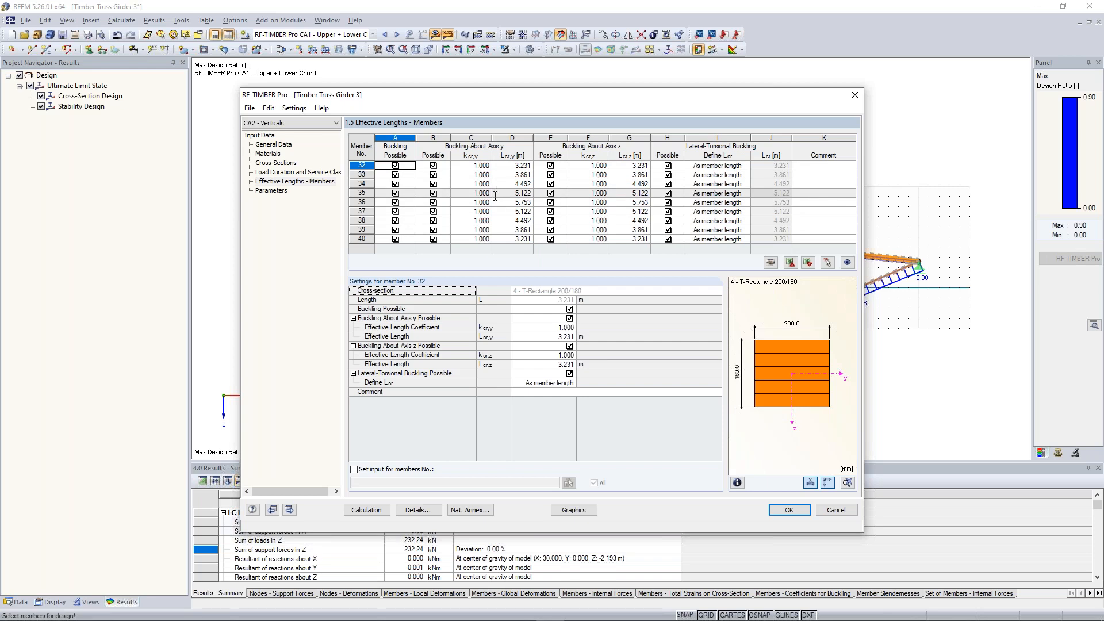
pyautogui.click(376, 511)
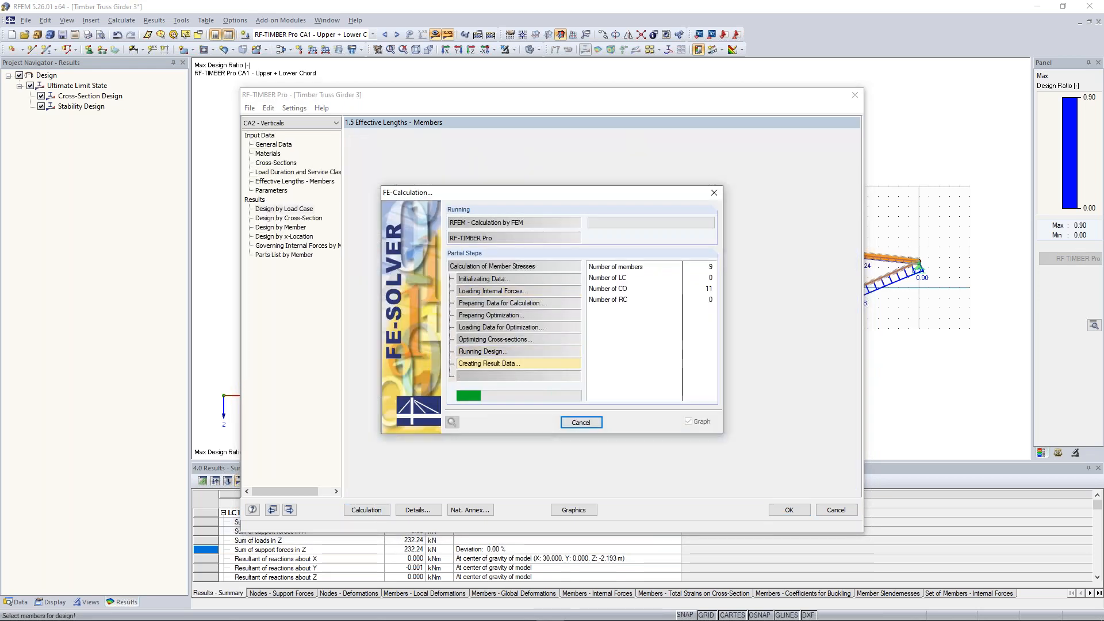
pyautogui.click(807, 183)
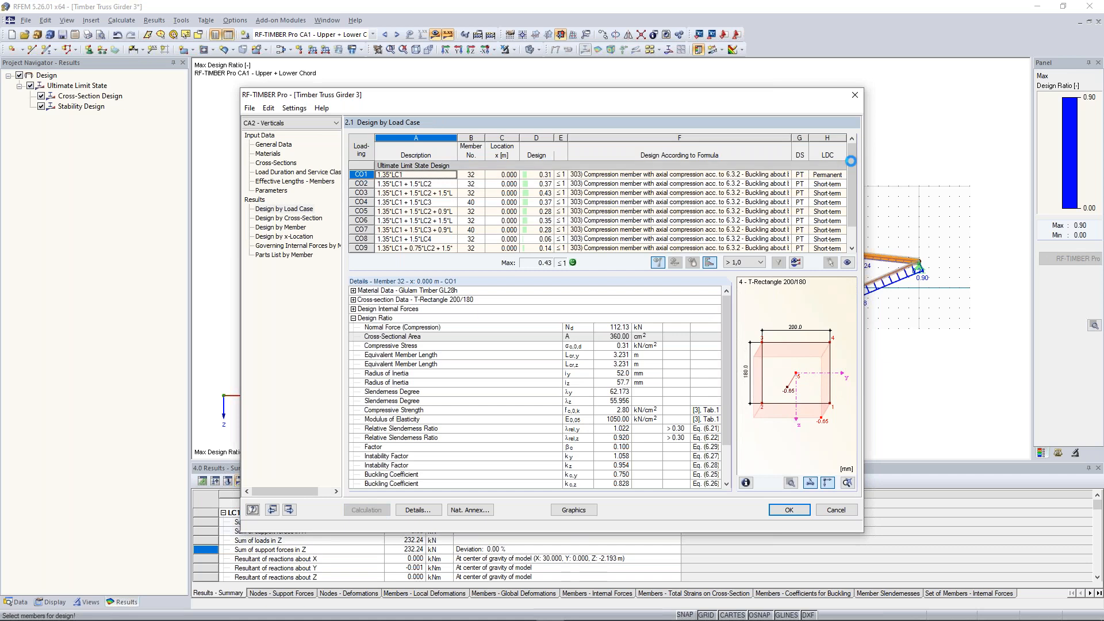
pyautogui.moveTo(853, 181)
pyautogui.mouseDown()
pyautogui.moveTo(856, 209)
pyautogui.moveTo(852, 176)
pyautogui.mouseUp()
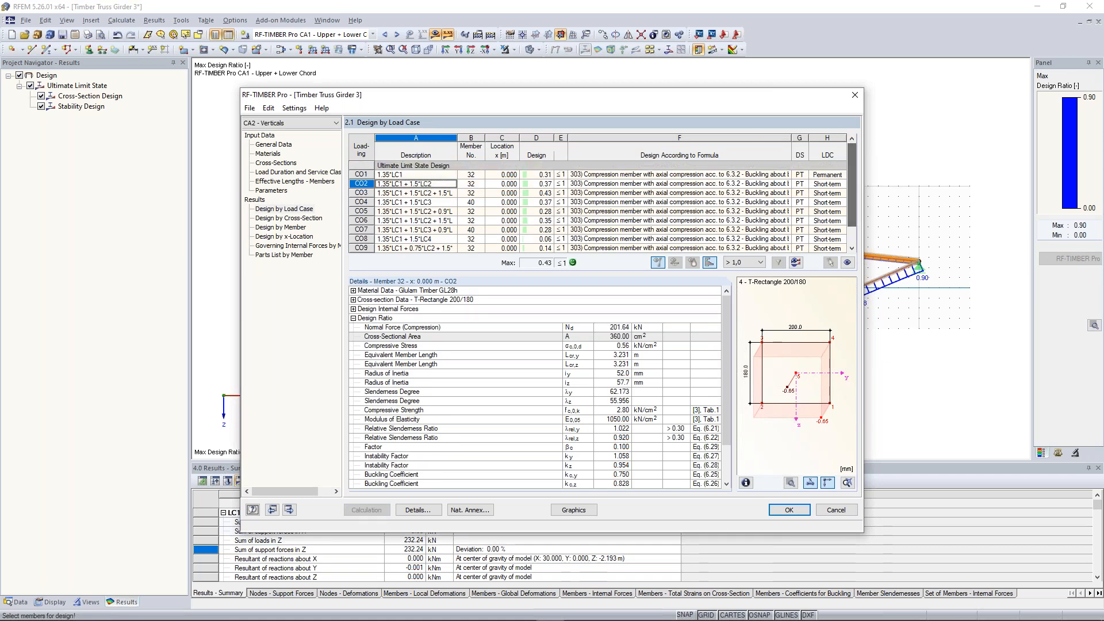
# Create design case 3 with the description "Diagonals" and add load combinations CO1 to CO11 to its ultimate limit state design
pyautogui.click(250, 108)
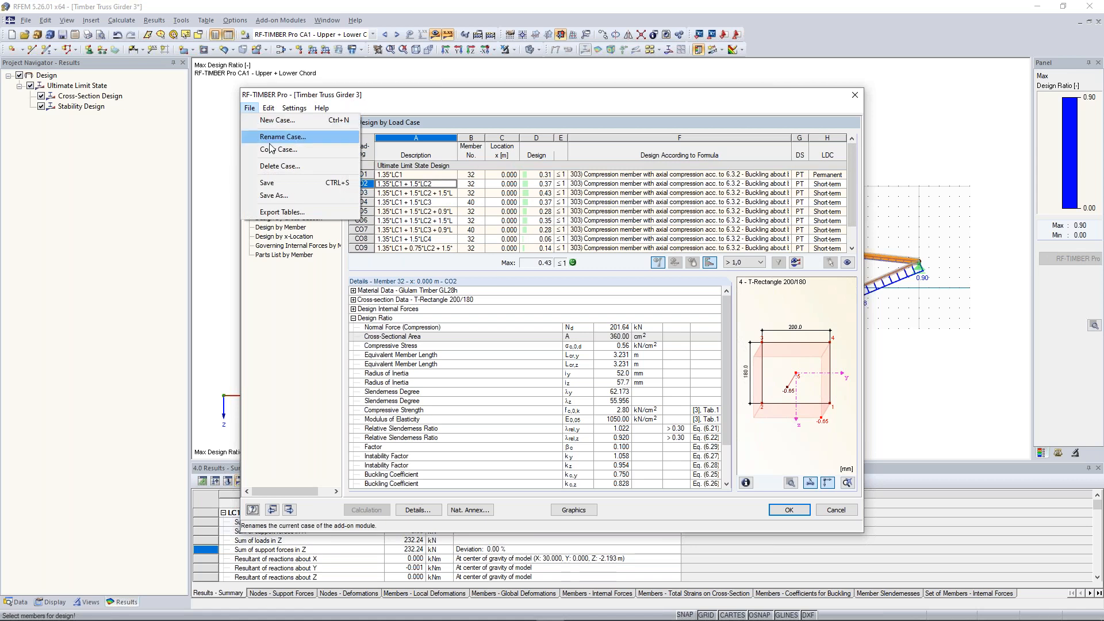
pyautogui.click(277, 121)
pyautogui.click(530, 311)
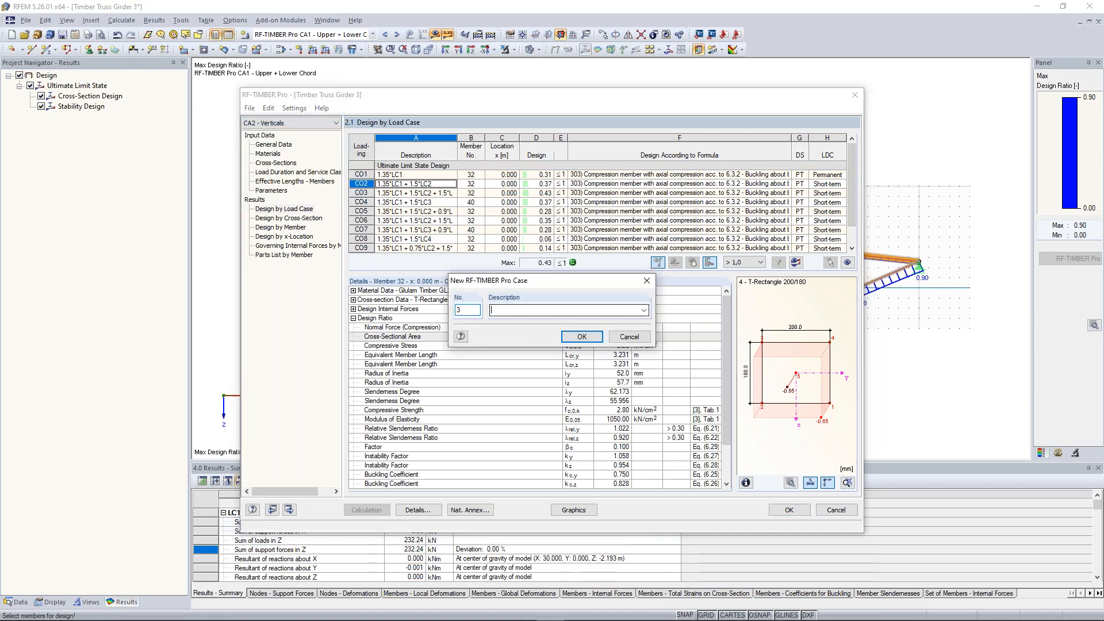
pyautogui.write('Diagonals')
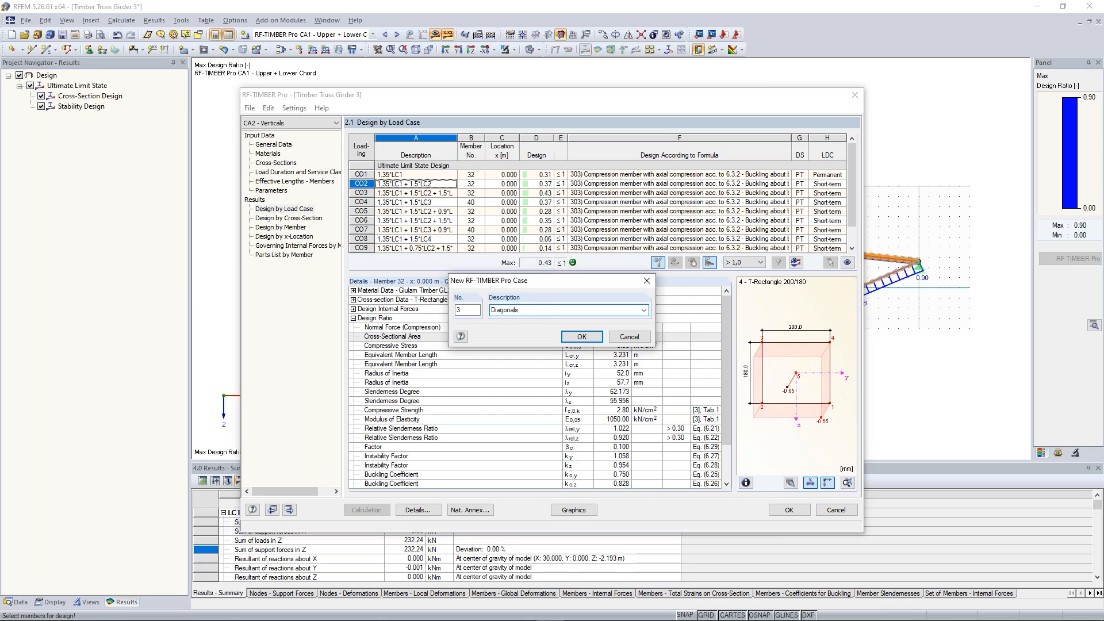
pyautogui.click(580, 339)
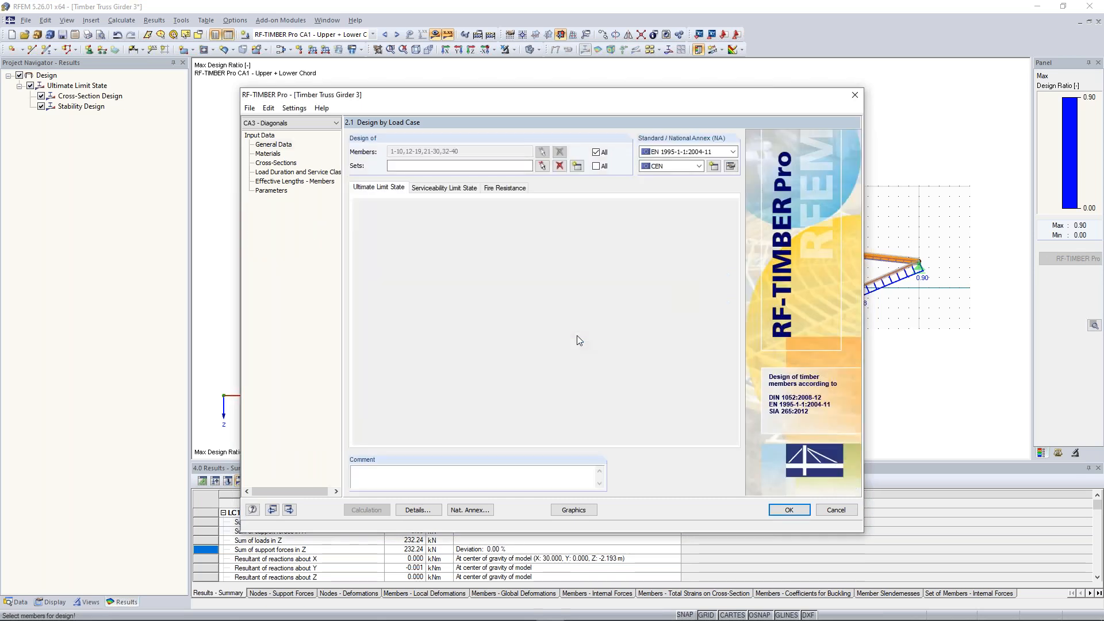
pyautogui.moveTo(429, 250); pyautogui.dragTo(463, 343)
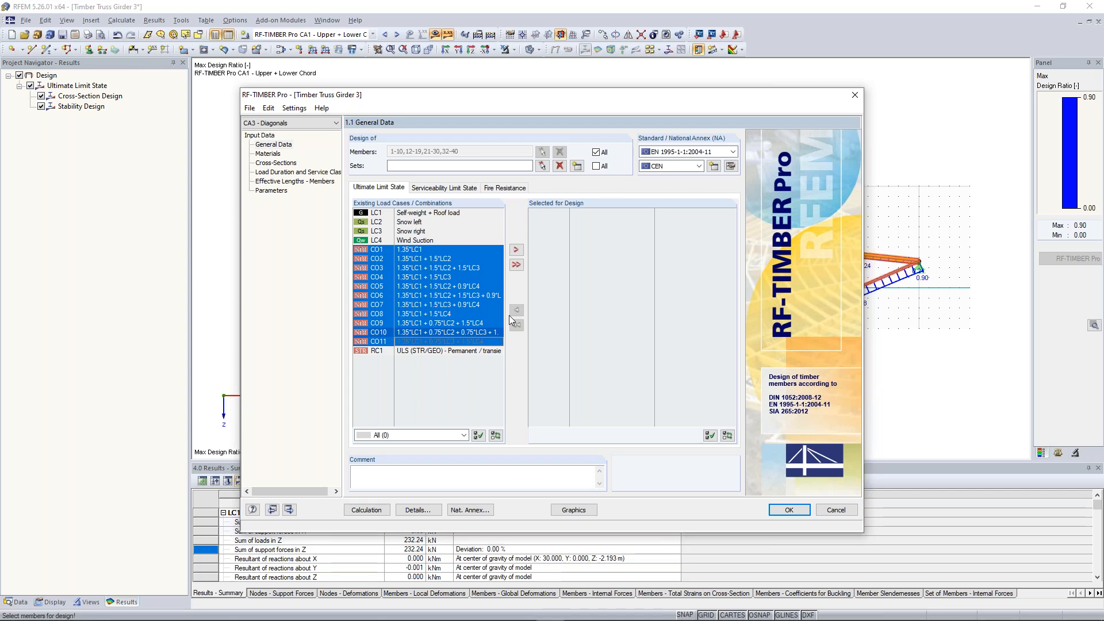
pyautogui.click(517, 250)
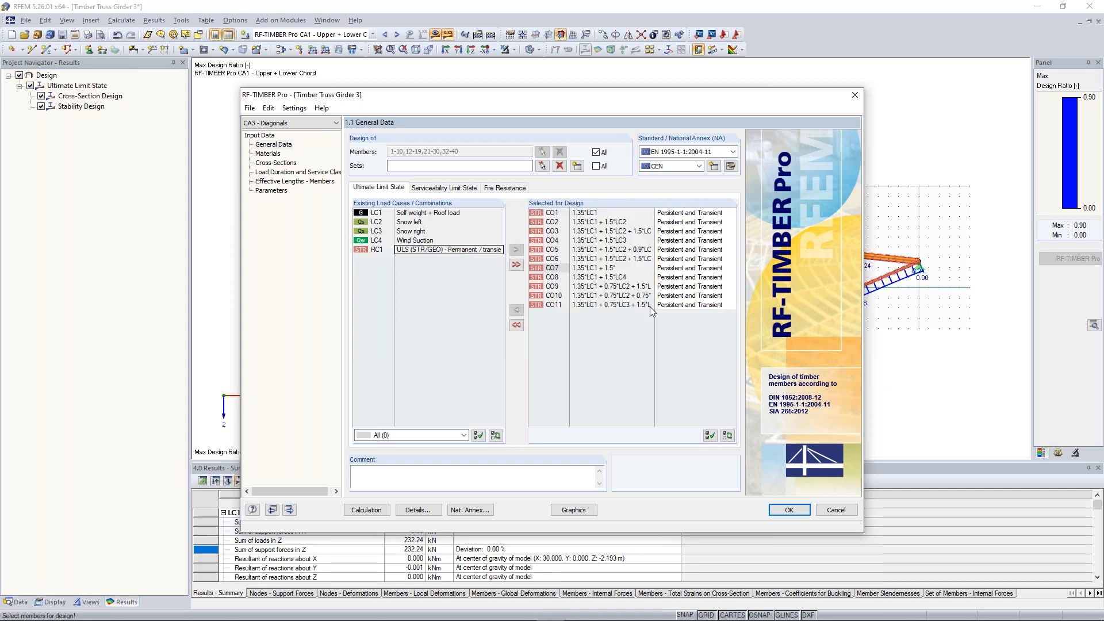
# Replace the members for design with only diagonals 21-30, isolating them by the visibility of cross-section 3 - T-Rectangle 220/220
pyautogui.click(595, 153)
pyautogui.click(559, 152)
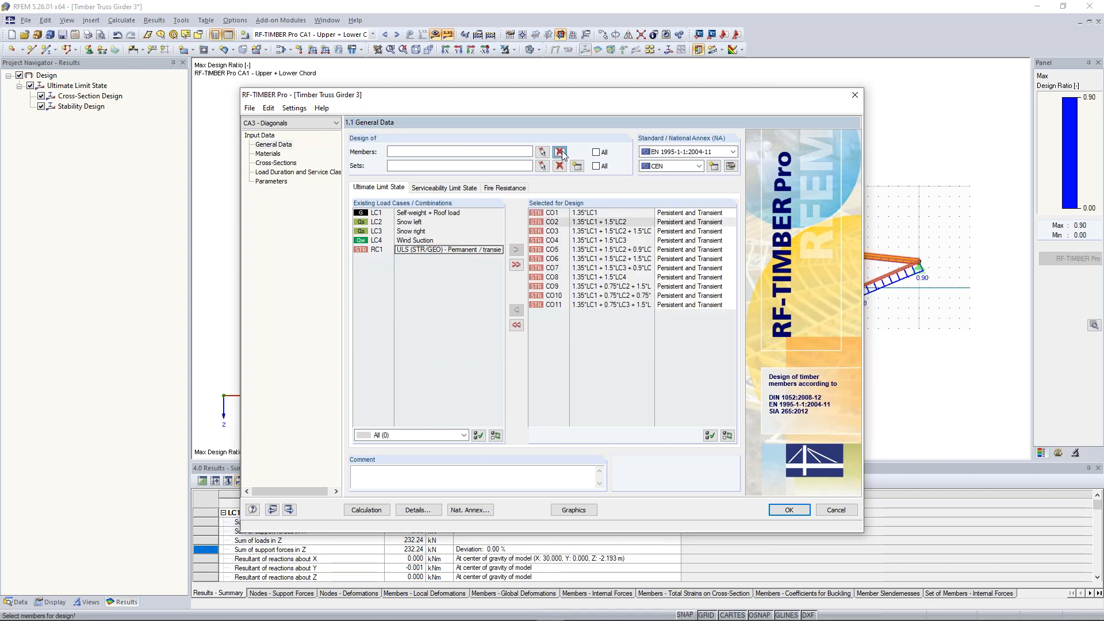
pyautogui.click(543, 152)
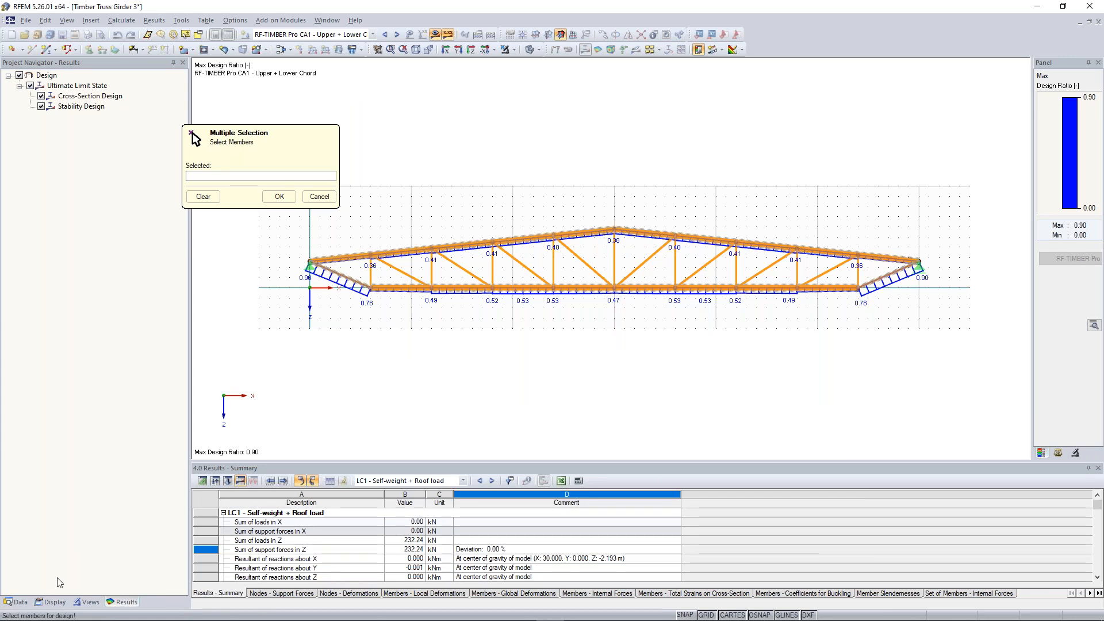
pyautogui.rightClick(87, 608)
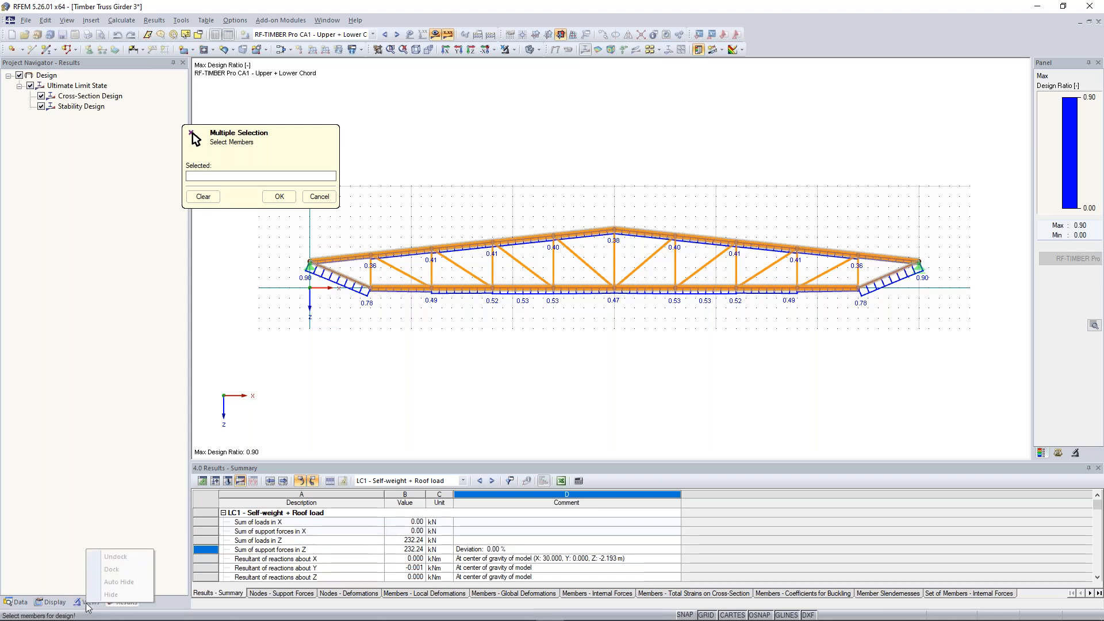
pyautogui.click(88, 604)
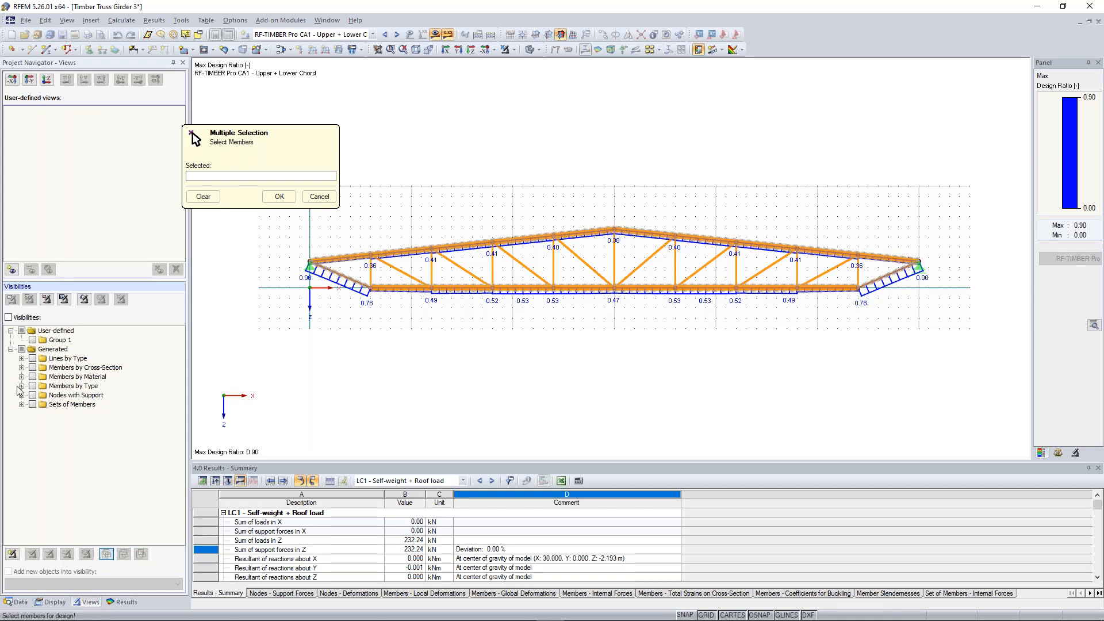
pyautogui.click(21, 368)
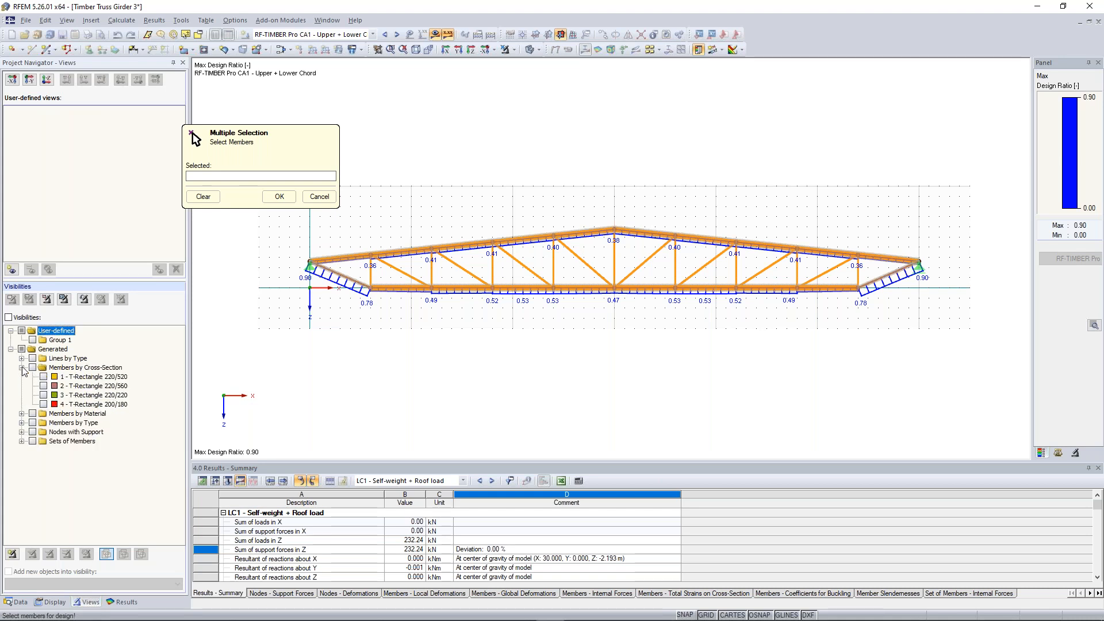
pyautogui.click(43, 395)
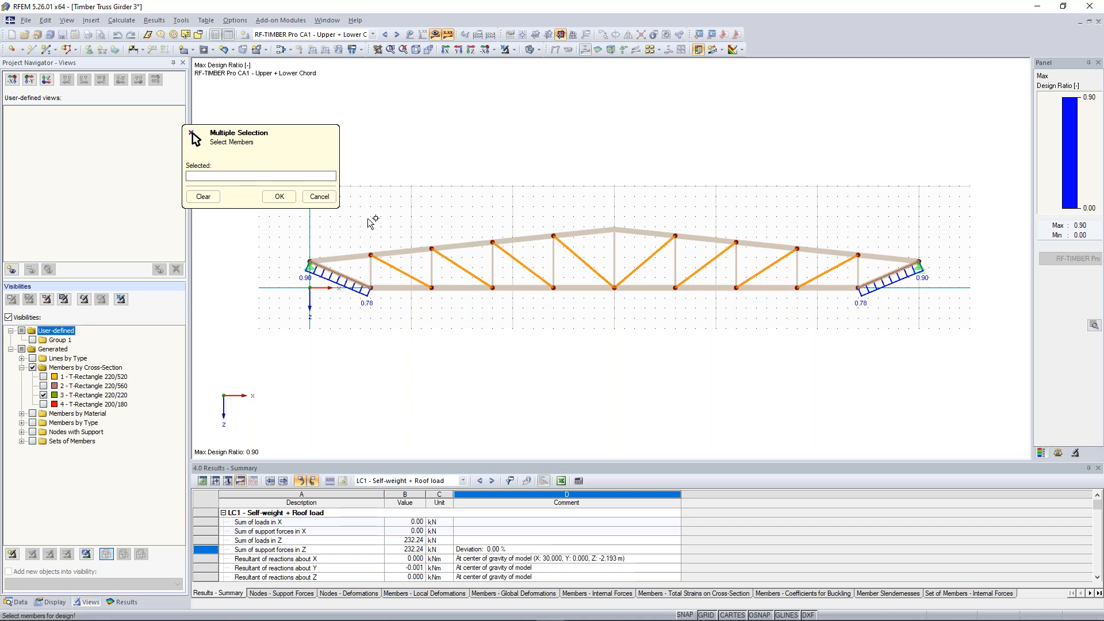
pyautogui.moveTo(362, 206); pyautogui.dragTo(390, 229)
pyautogui.moveTo(290, 214); pyautogui.dragTo(920, 321)
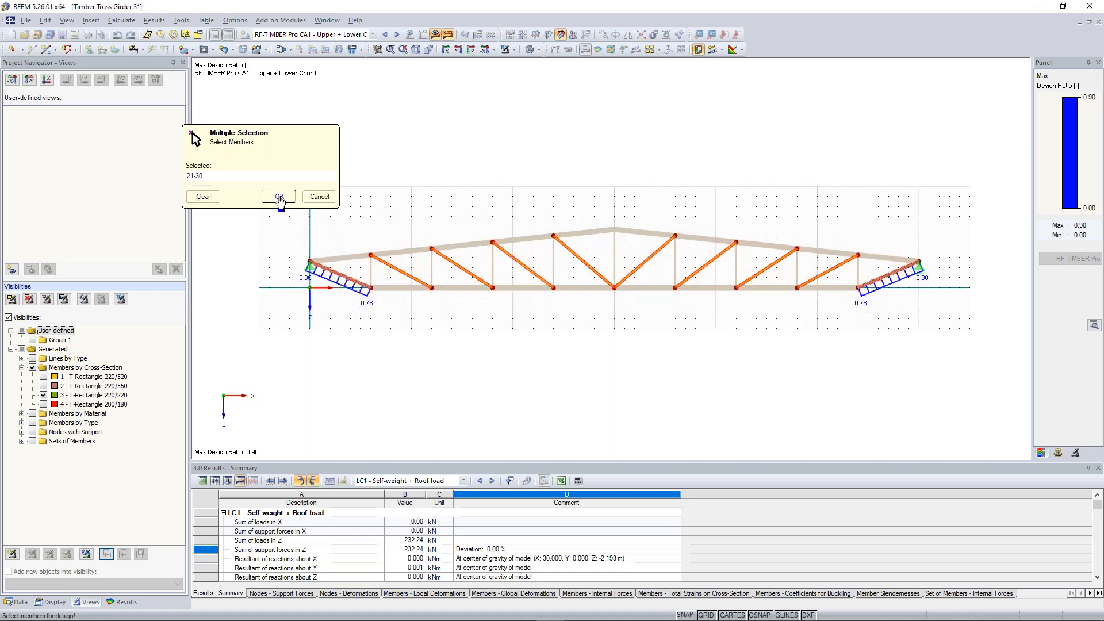
pyautogui.click(280, 197)
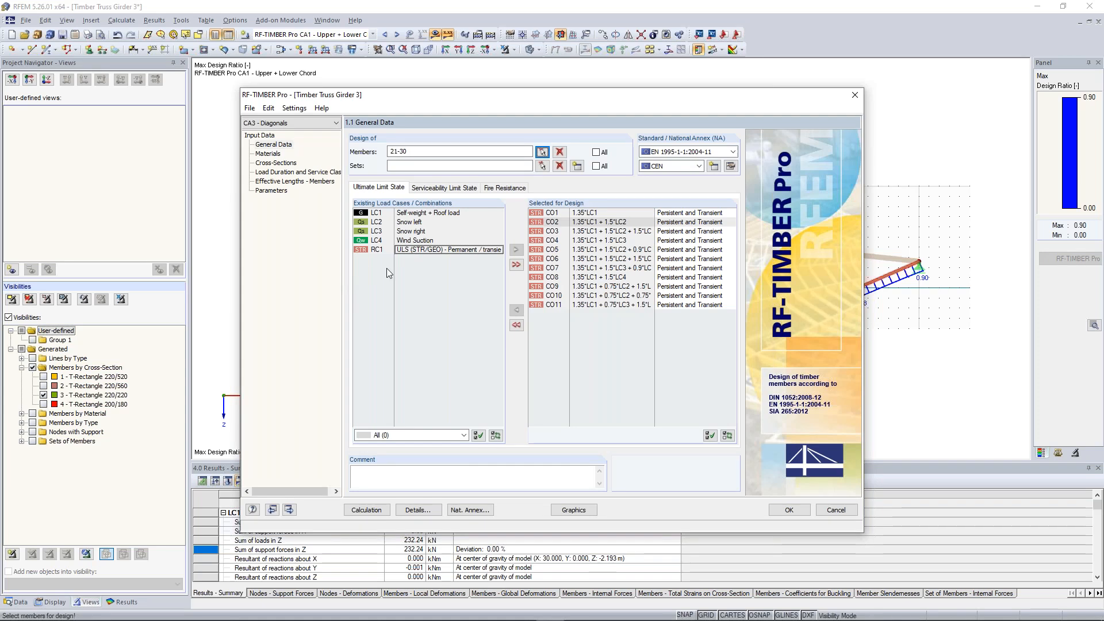
# Set the load duration class of snow load cases LC2 and LC3 to Short-term and the diagonals' service class to 2
pyautogui.click(276, 164)
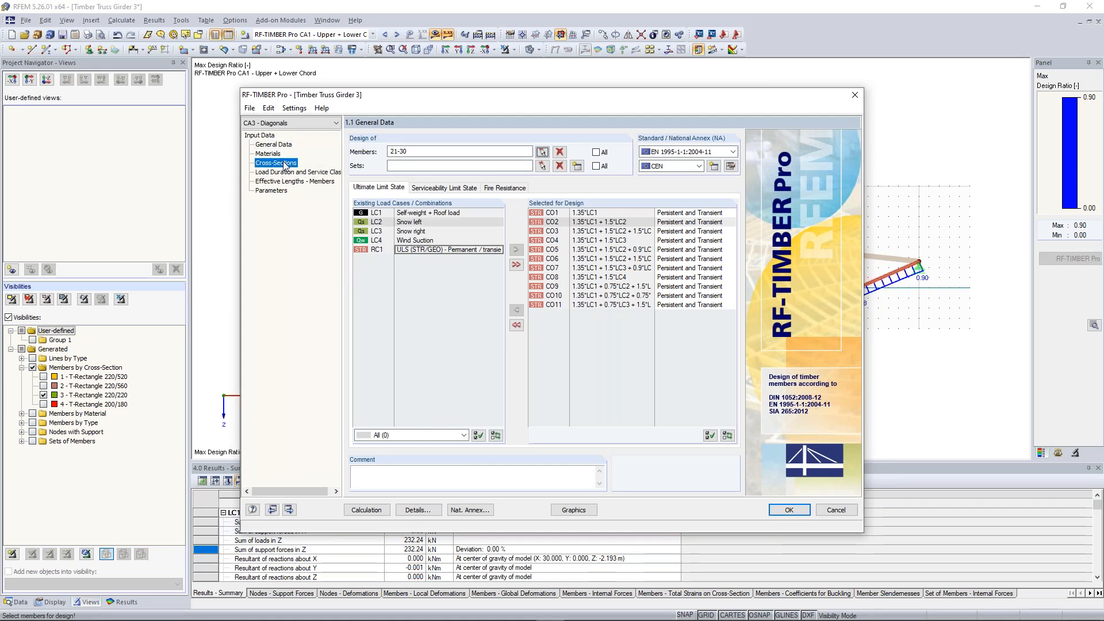
pyautogui.click(285, 172)
pyautogui.press('Up')
pyautogui.press('Up')
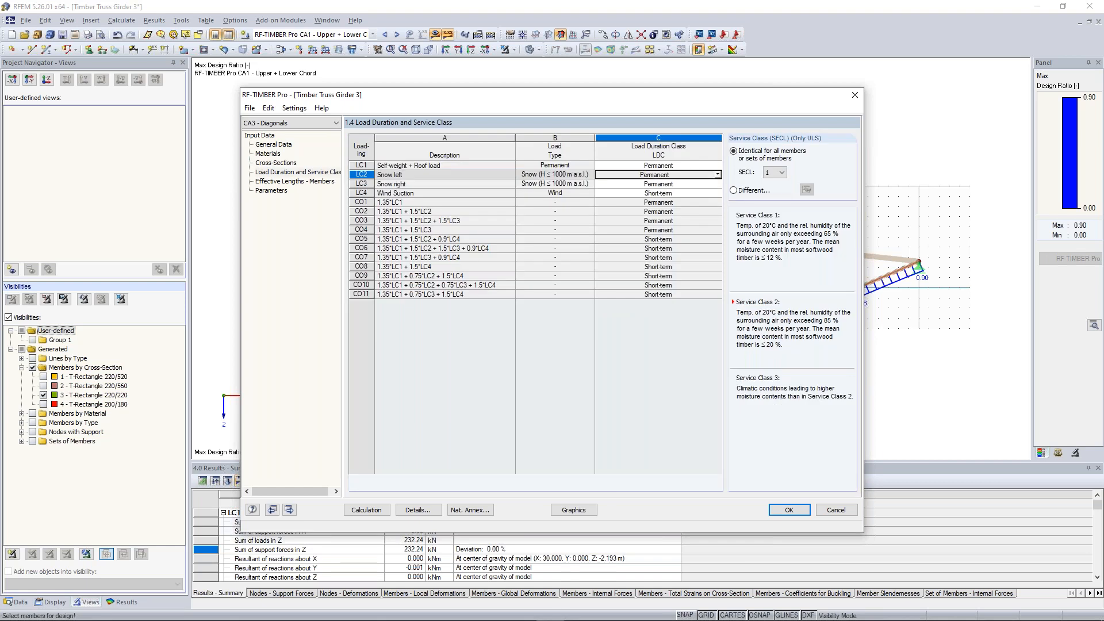
pyautogui.click(717, 175)
pyautogui.click(693, 212)
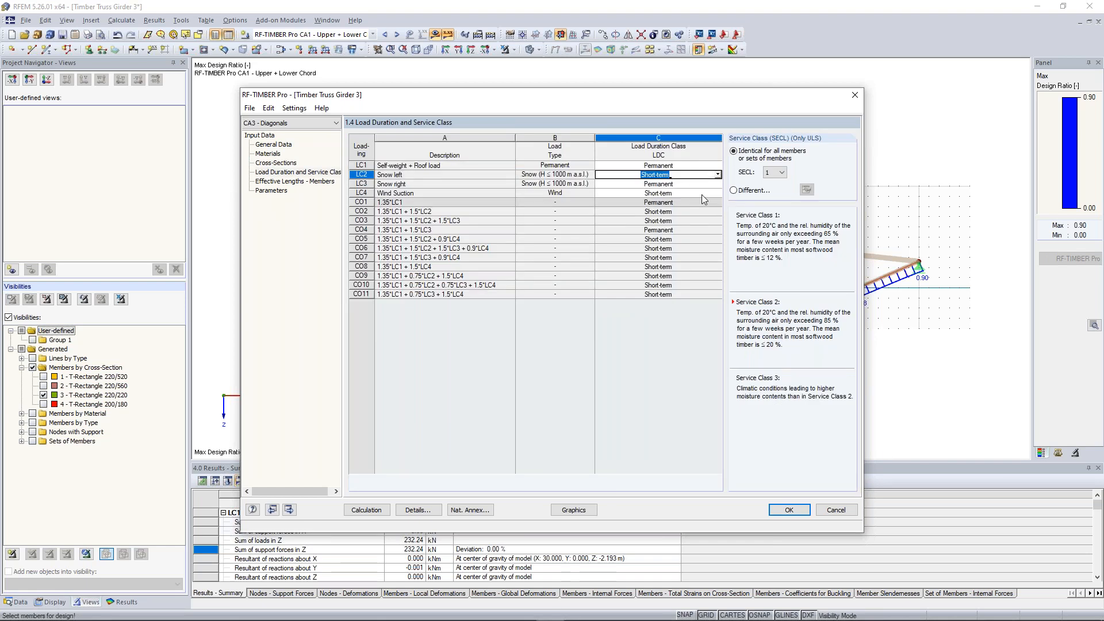
pyautogui.click(718, 184)
pyautogui.click(695, 221)
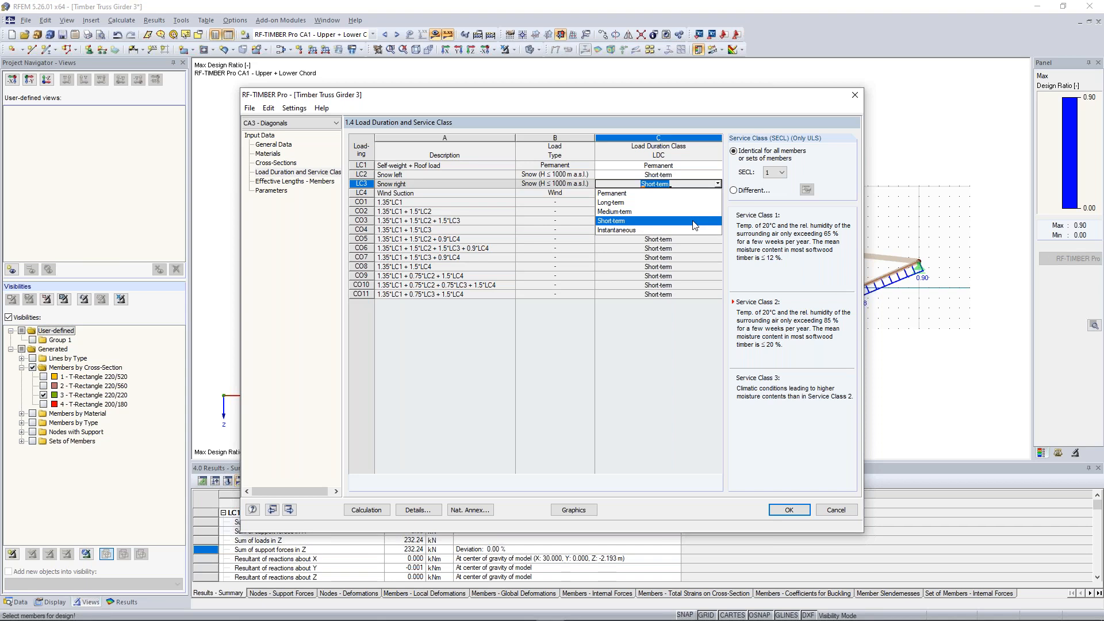
pyautogui.click(775, 173)
pyautogui.click(772, 187)
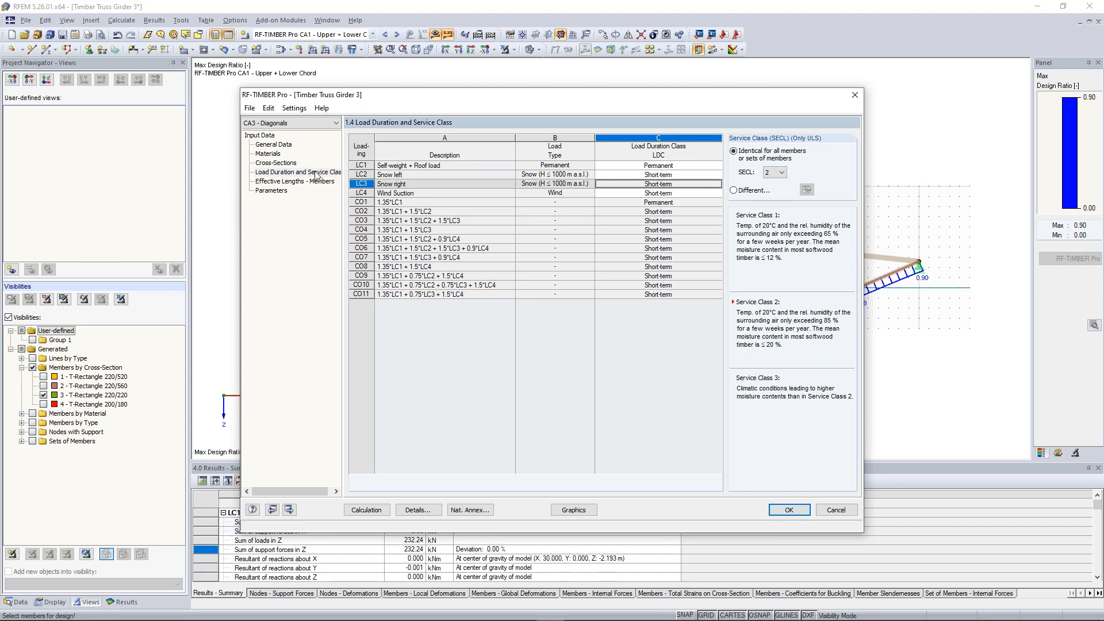
# Check the effective lengths of the diagonals, calculate the case, and view the design ratios by load case
pyautogui.click(291, 182)
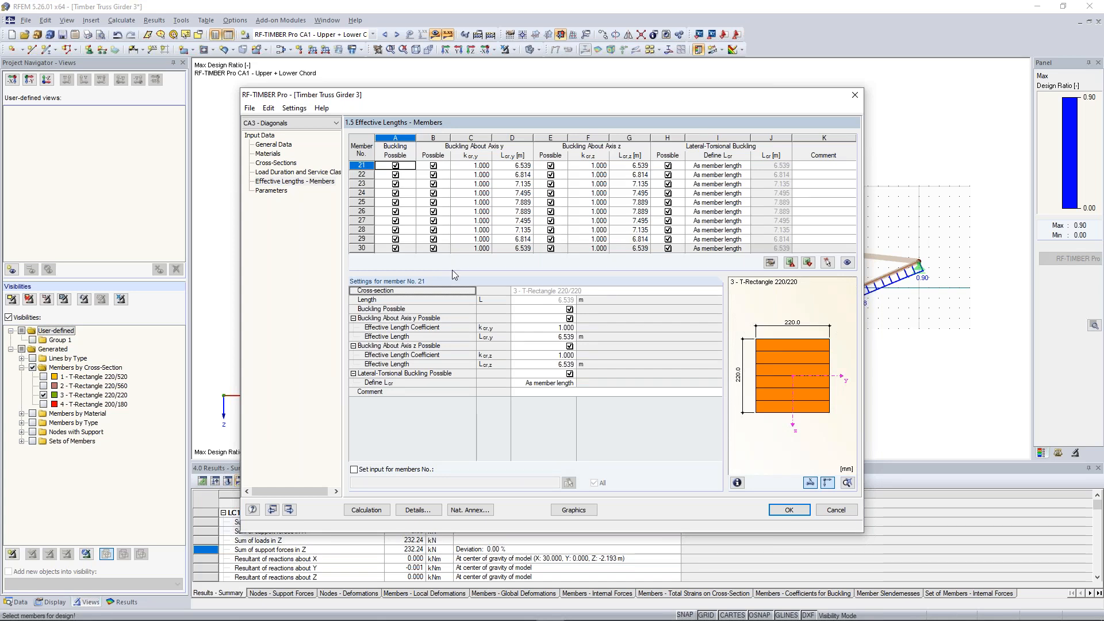
pyautogui.click(373, 510)
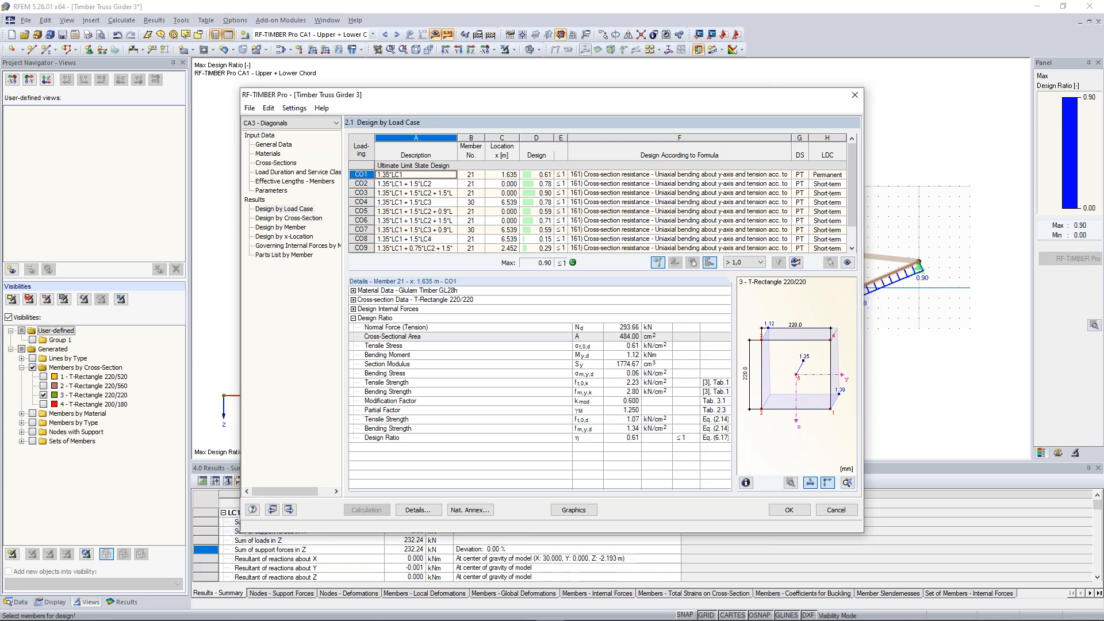
pyautogui.moveTo(851, 173)
pyautogui.mouseDown()
pyautogui.moveTo(852, 190)
pyautogui.moveTo(850, 155)
pyautogui.mouseUp()
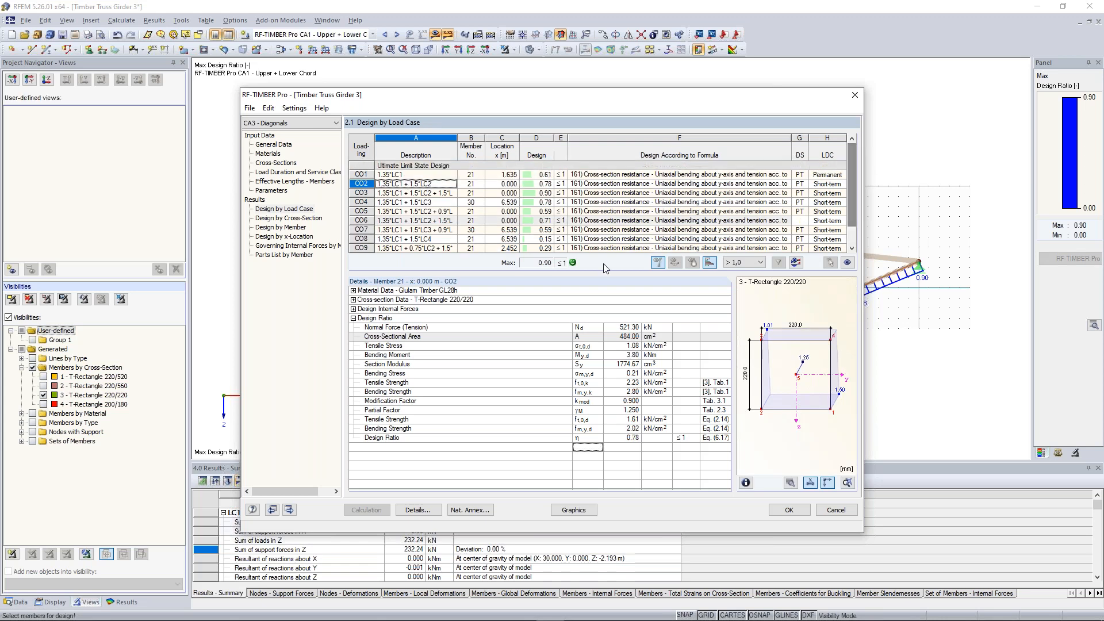
# Filter the design results by load case to the maximum ratio, and replace that filter with a user-defined limit of 0.5
pyautogui.click(760, 264)
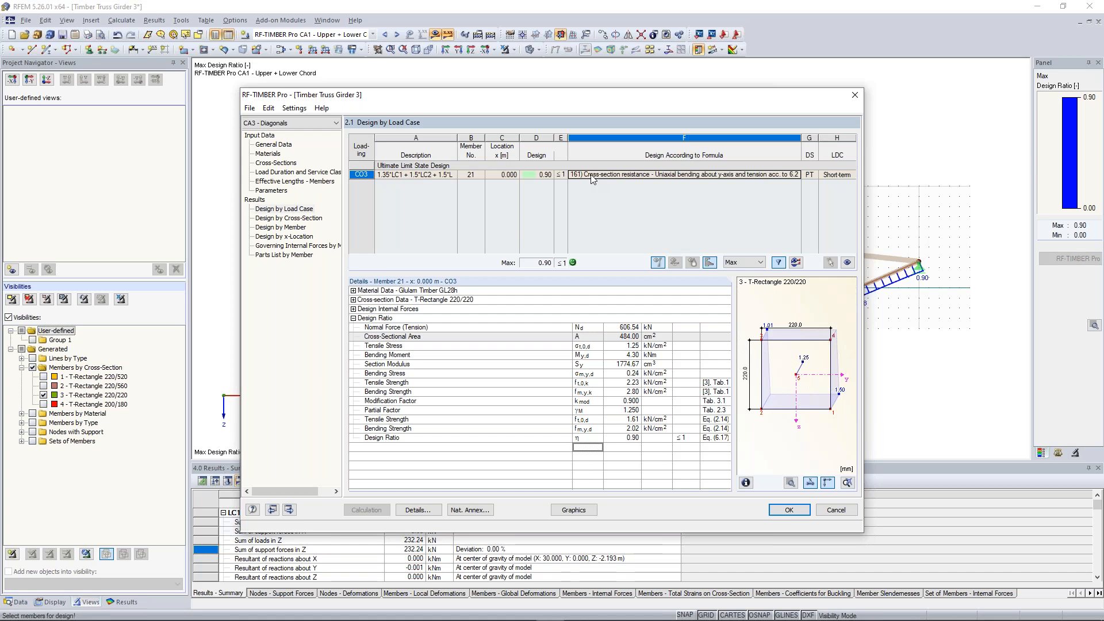
pyautogui.click(759, 265)
pyautogui.click(753, 288)
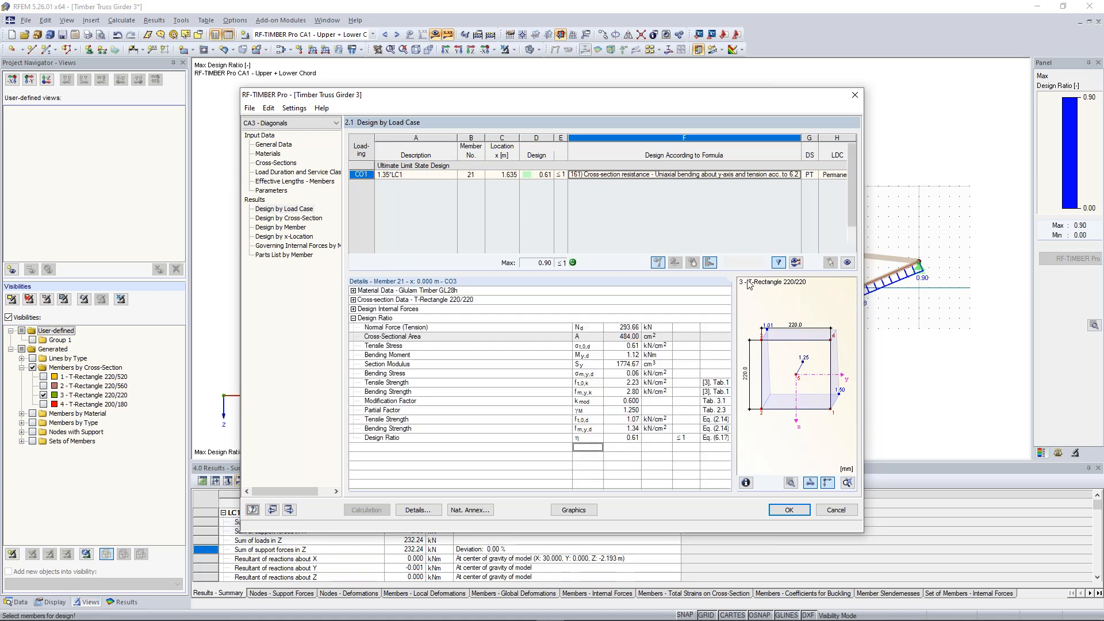
pyautogui.doubleClick(744, 263)
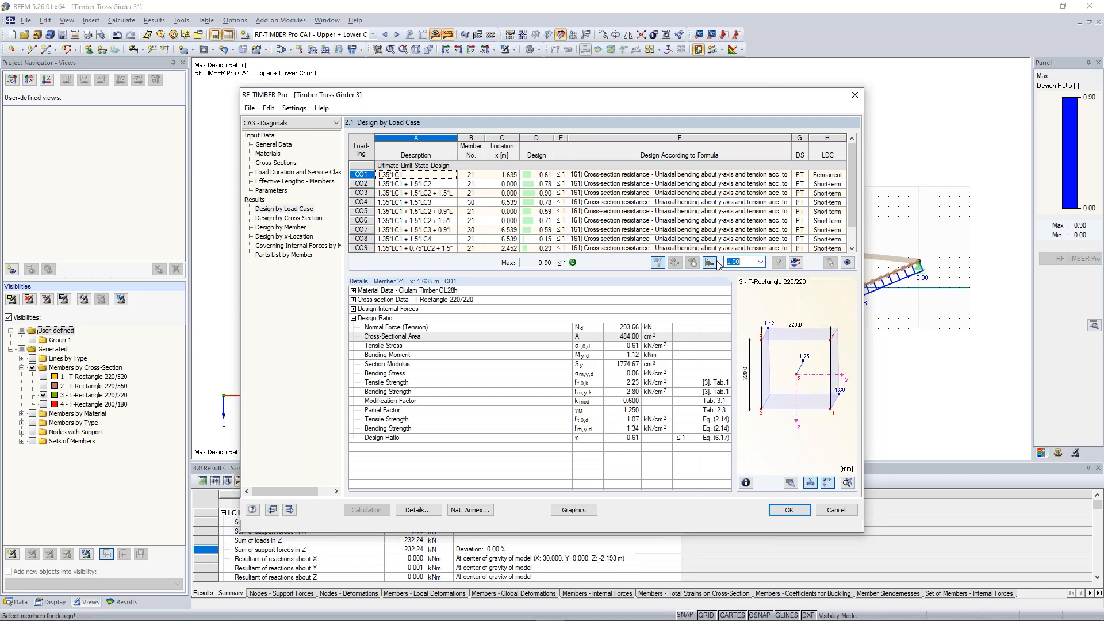
pyautogui.write('0,5')
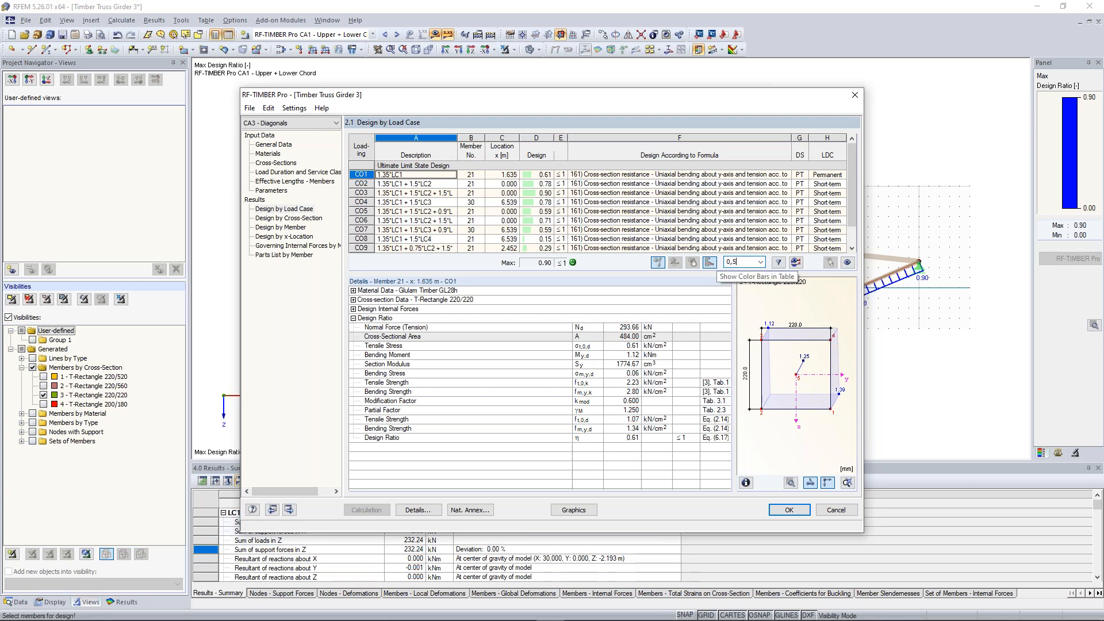
pyautogui.press('Return')
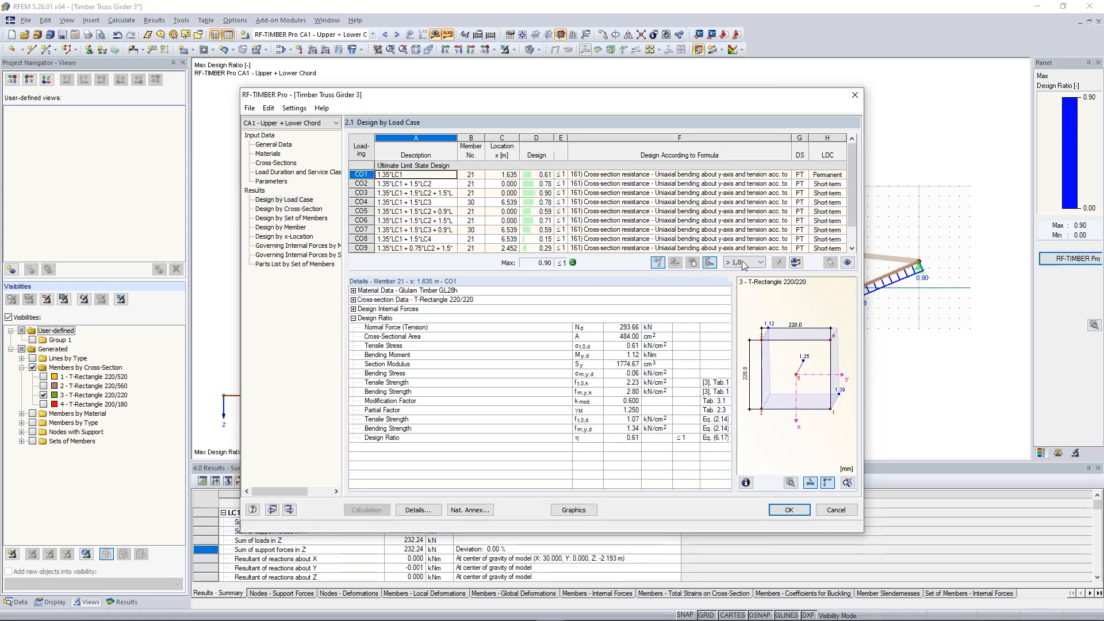
pyautogui.click(748, 263)
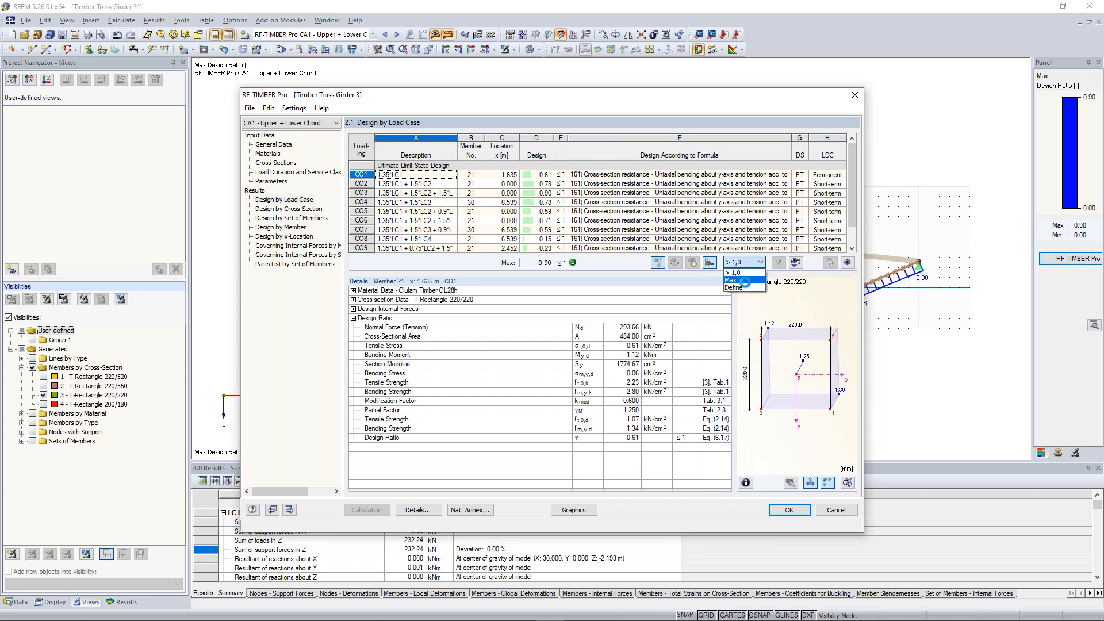
pyautogui.click(748, 289)
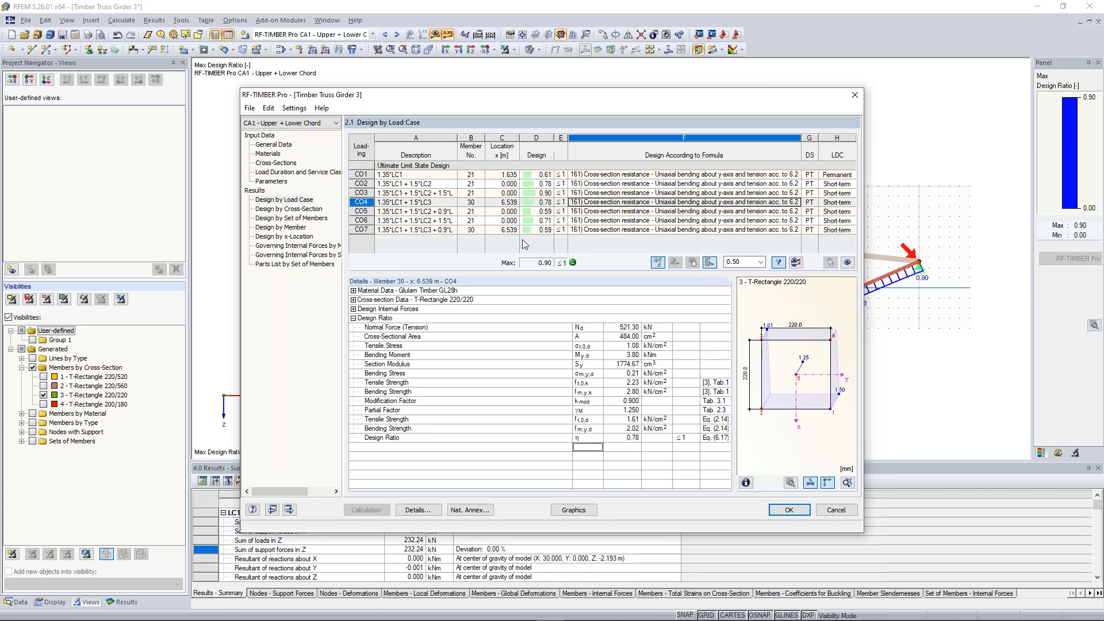
pyautogui.click(743, 262)
pyautogui.click(744, 262)
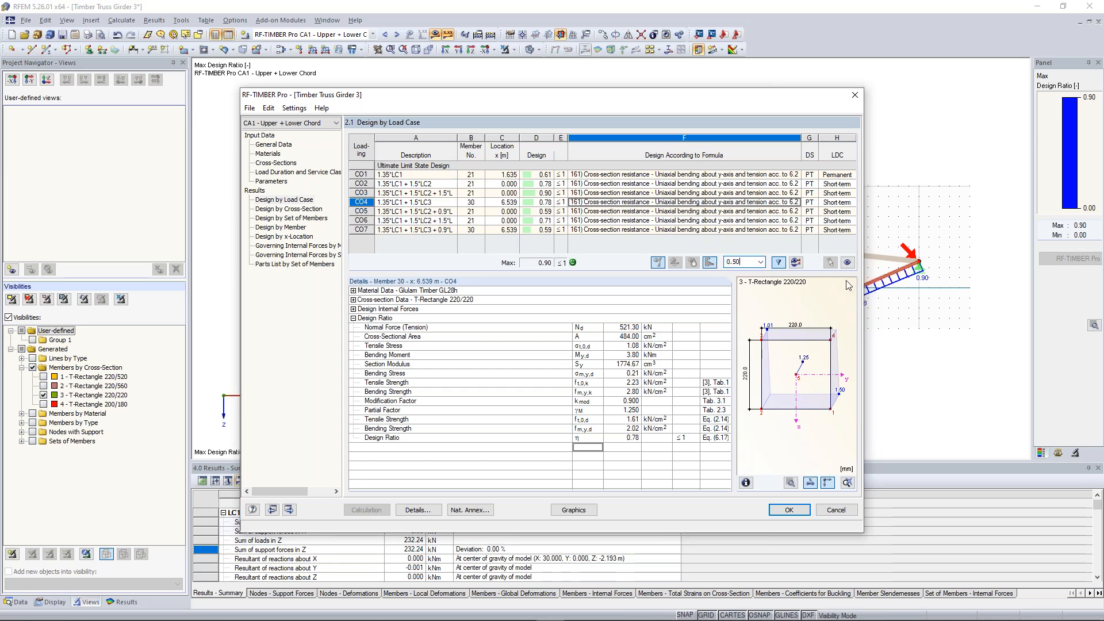
# Close the timber design module and cancel the visibility mode so all truss members are shown
pyautogui.click(857, 98)
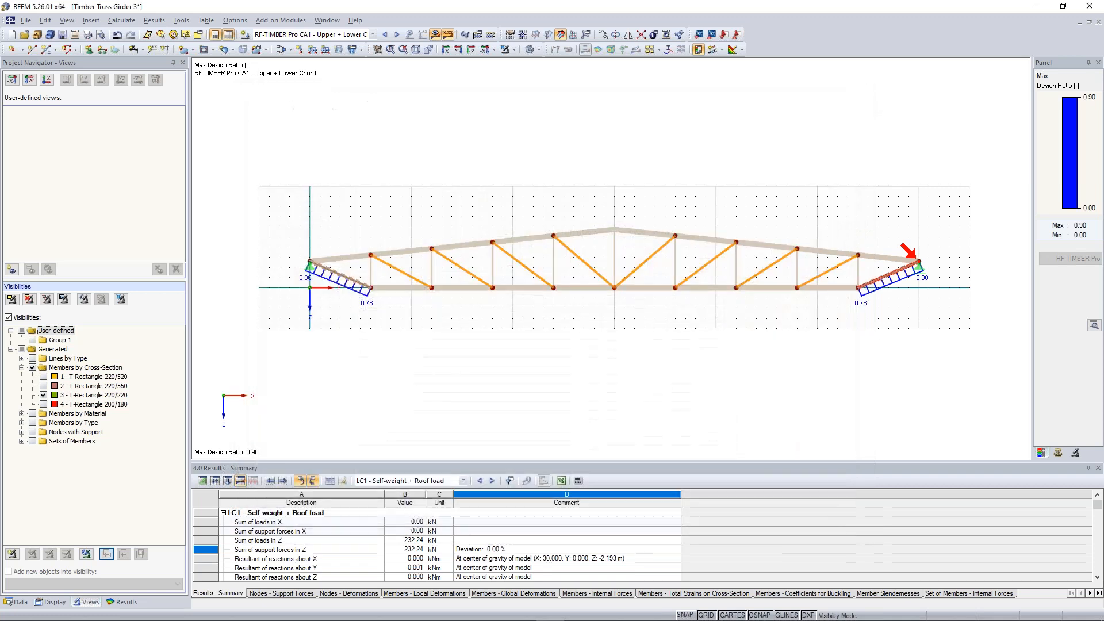
pyautogui.click(515, 51)
pyautogui.click(534, 150)
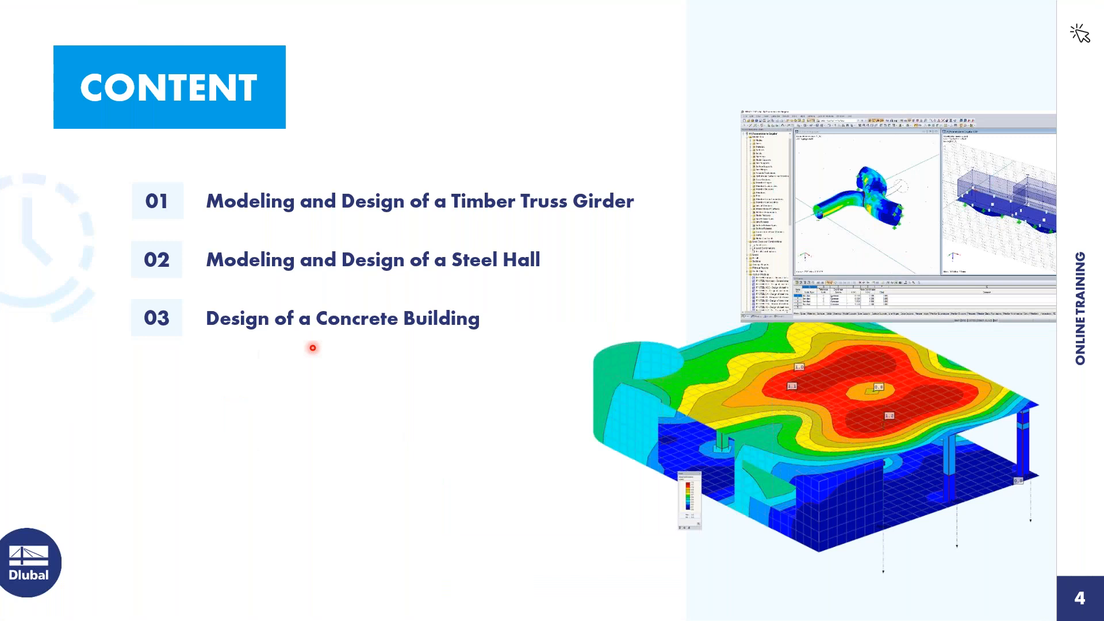
pyautogui.click(686, 286)
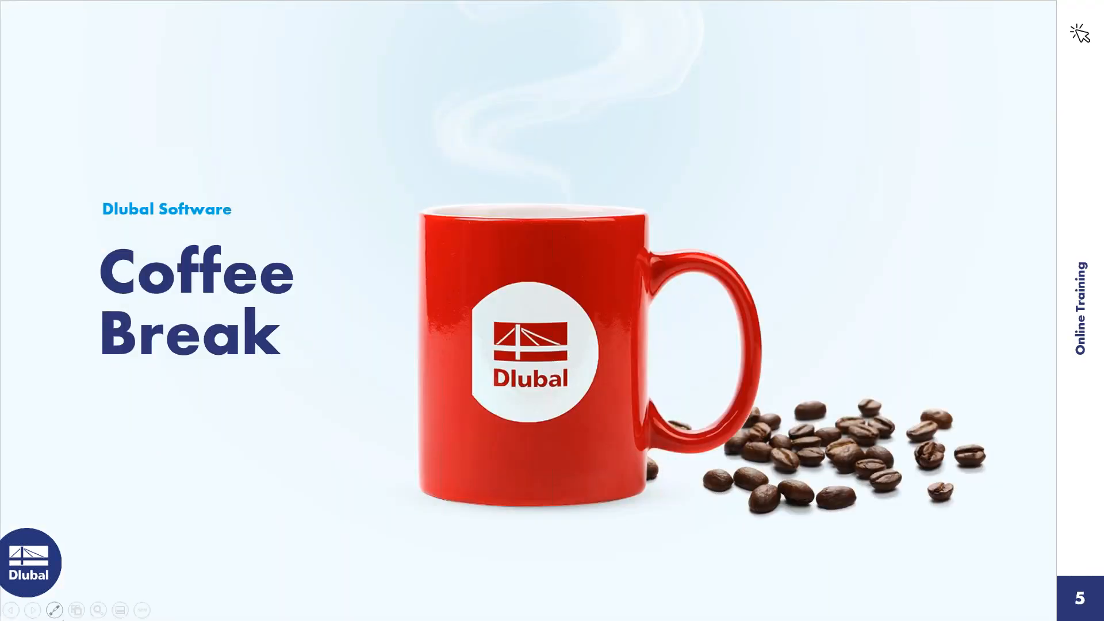
pyautogui.click(54, 610)
pyautogui.click(67, 501)
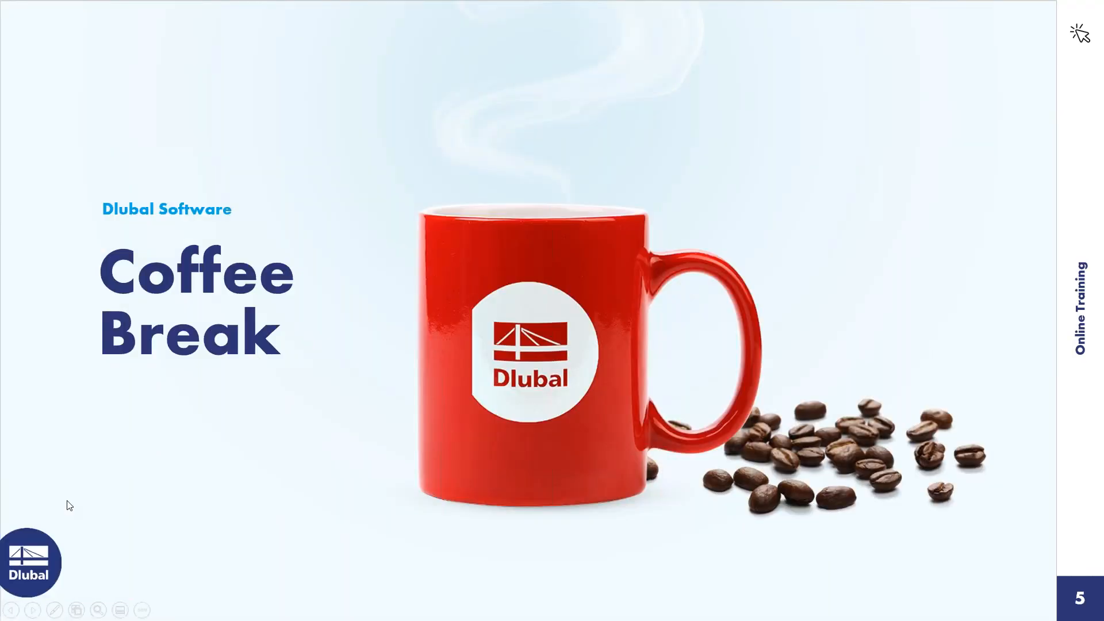
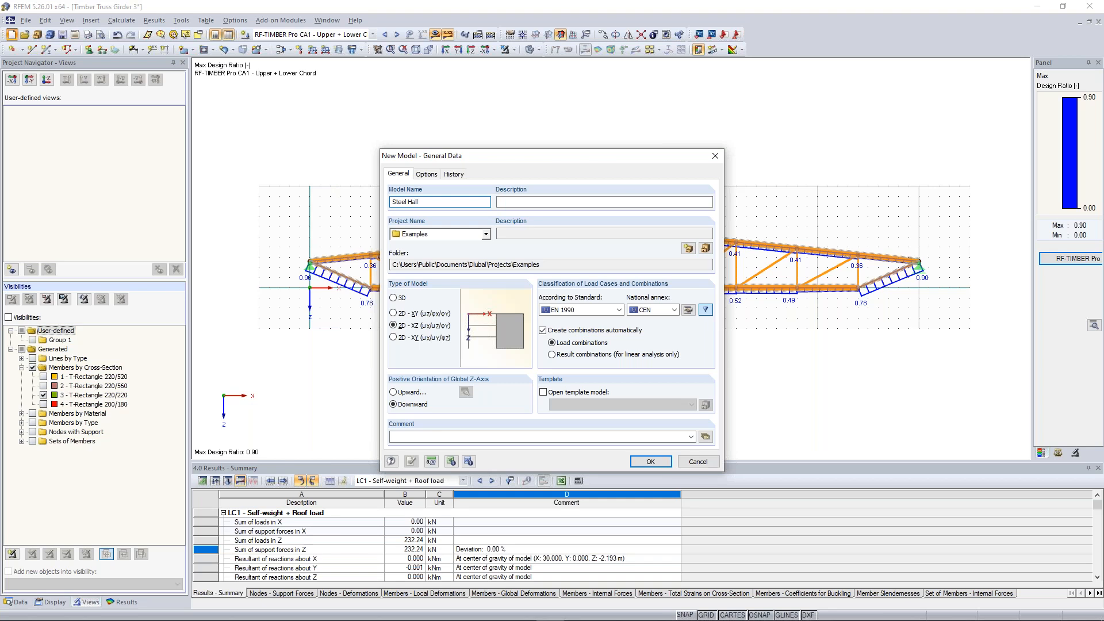
# Create a new 3D model named "Steel Hall - Students" in the Downloads project, with automatic load combinations to EN 1990
pyautogui.write('Students')
pyautogui.click(486, 235)
pyautogui.click(396, 248)
pyautogui.click(439, 286)
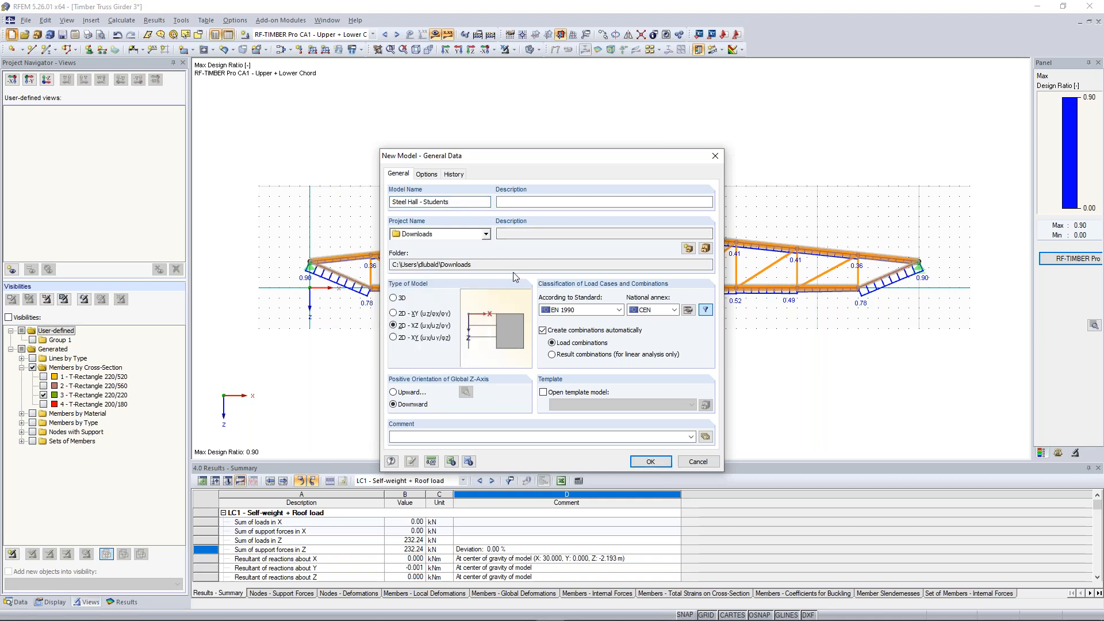
pyautogui.click(394, 298)
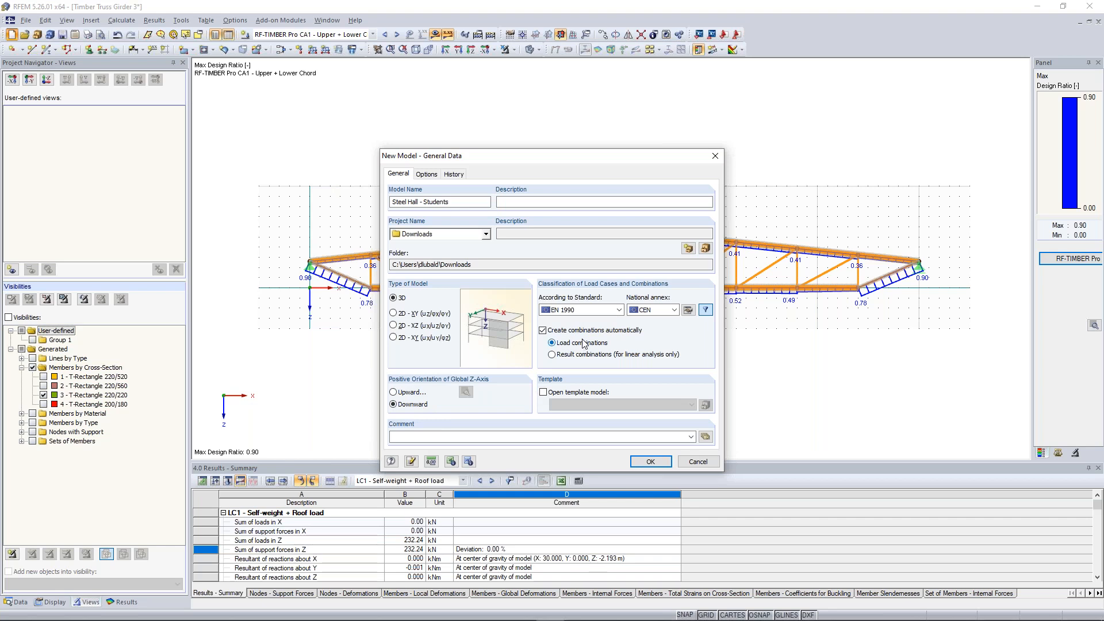
pyautogui.click(651, 463)
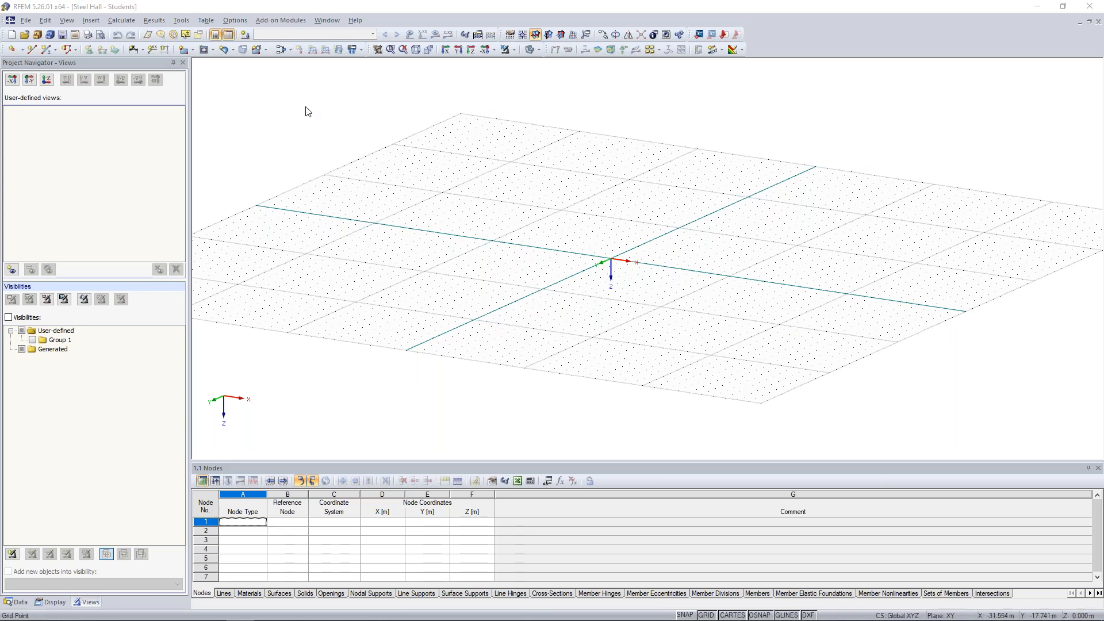
# Set the work plane to XZ and show the model in the reverse Y-direction
pyautogui.keyDown('ctrl'); pyautogui.moveTo(595, 313); pyautogui.dragTo(608, 288, button='middle'); pyautogui.keyUp('ctrl')
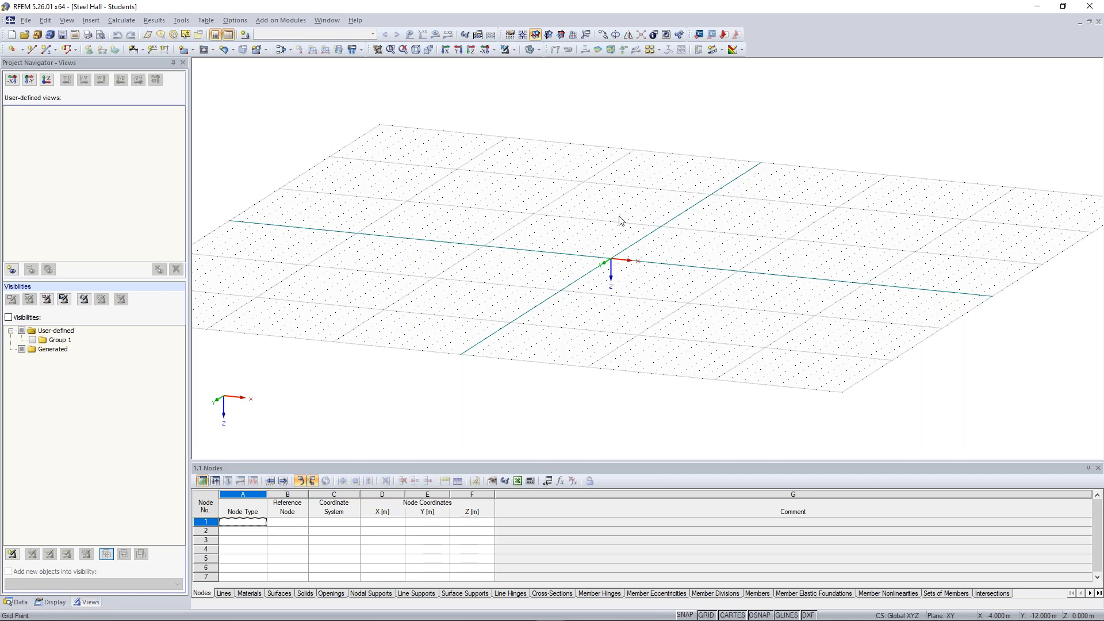
pyautogui.click(561, 35)
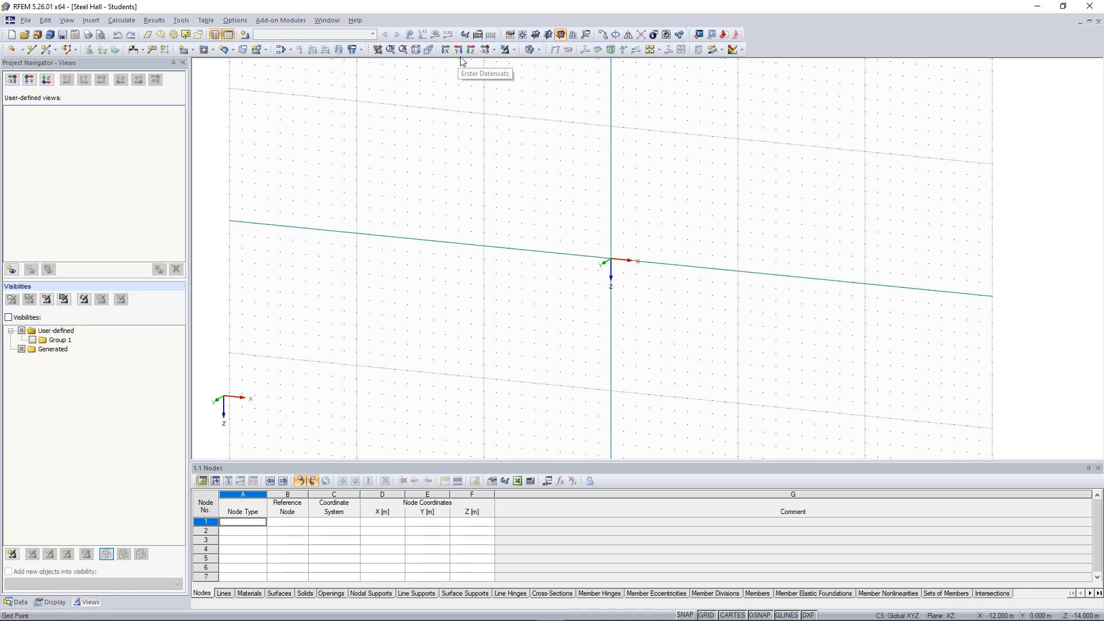
pyautogui.click(494, 50)
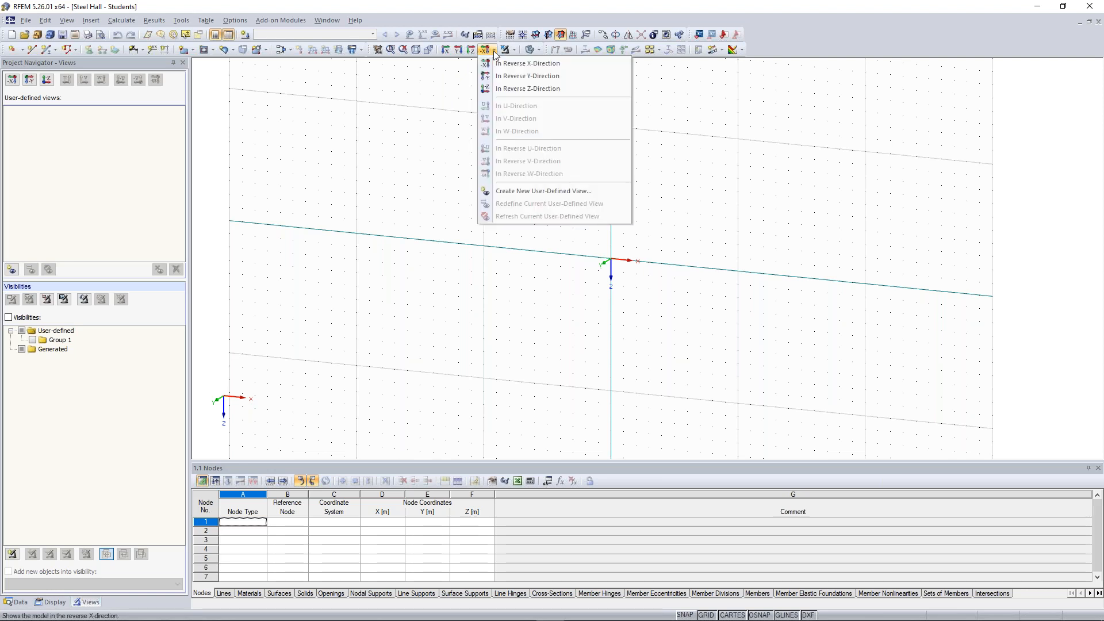
pyautogui.click(526, 76)
pyautogui.moveTo(803, 240); pyautogui.dragTo(615, 270, button='middle')
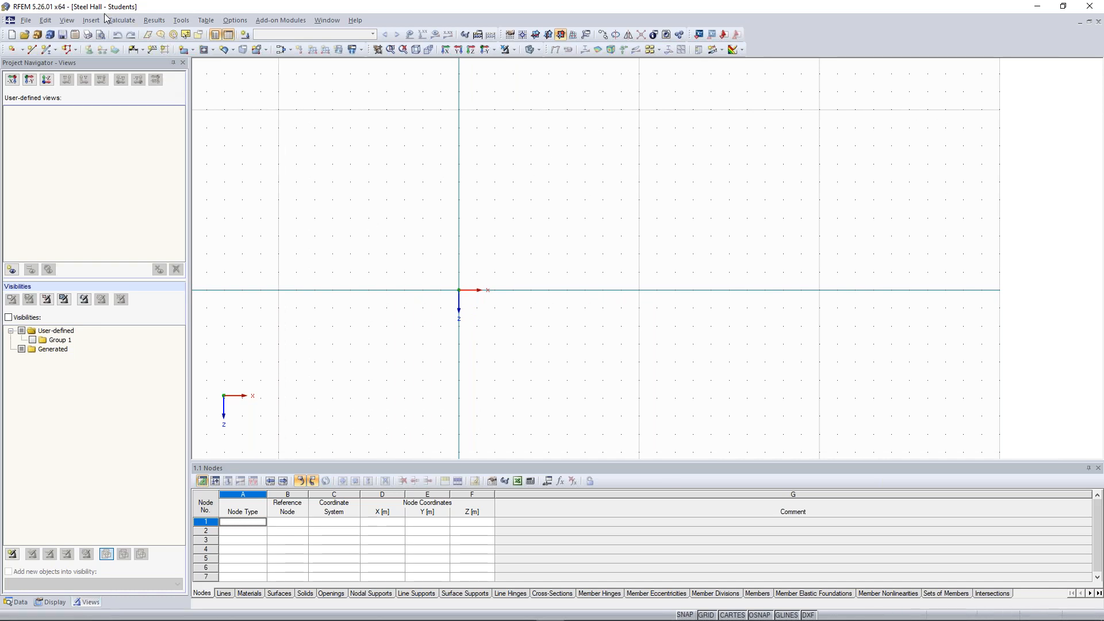
# Start generating a 2D truss with 6 bays, total length 18.75 m, total height 3.25 m and side height 2.75 m
pyautogui.click(182, 21)
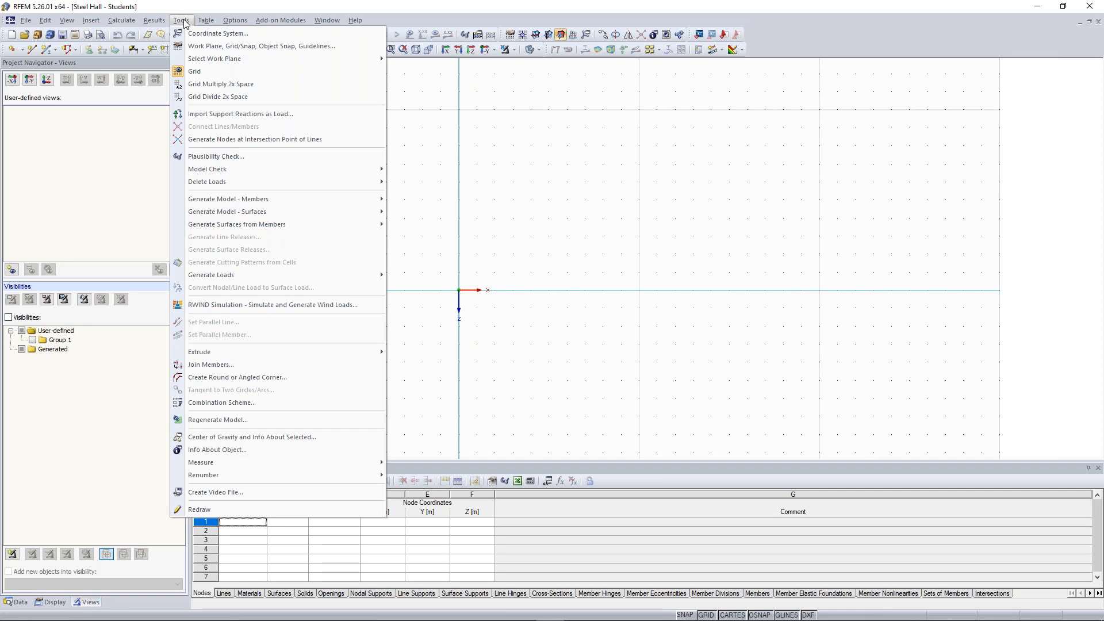
pyautogui.moveTo(253, 200)
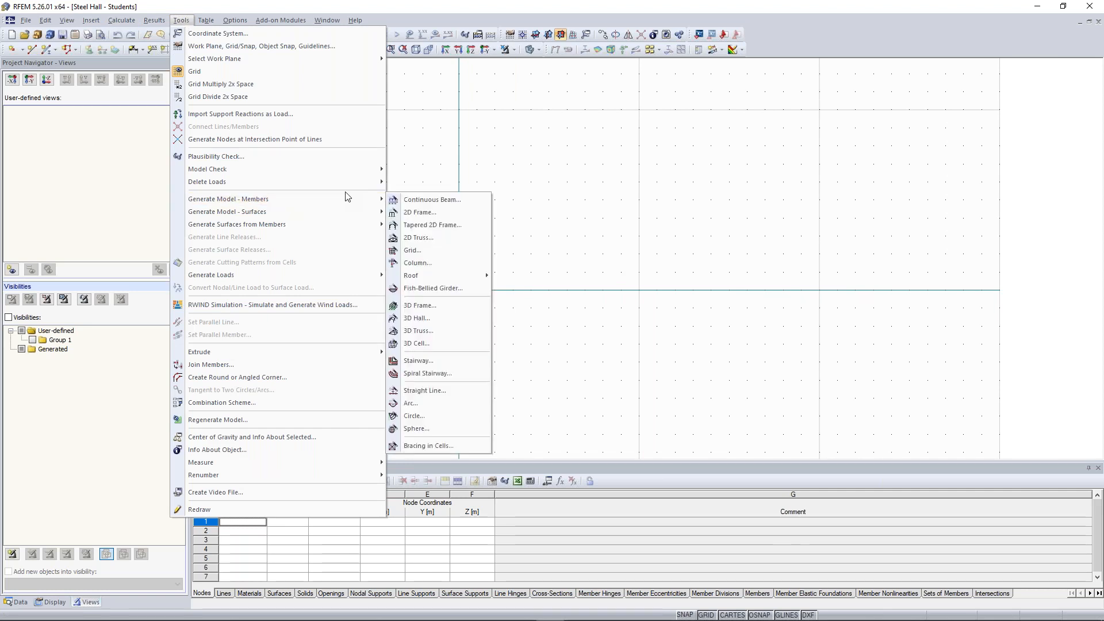
pyautogui.click(470, 245)
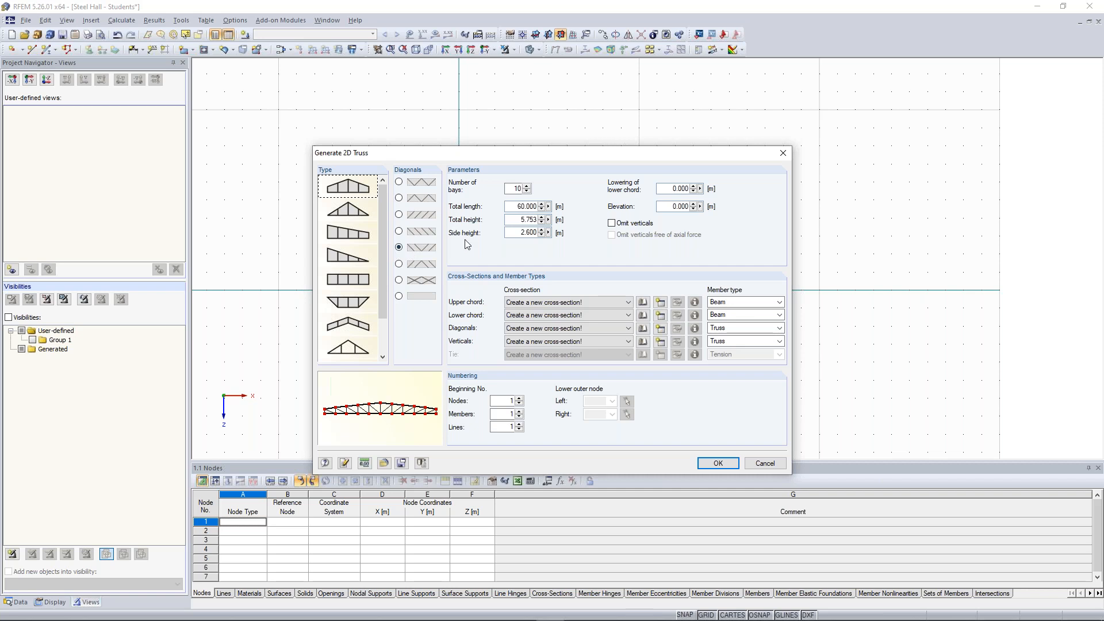
pyautogui.doubleClick(516, 188)
pyautogui.write('6')
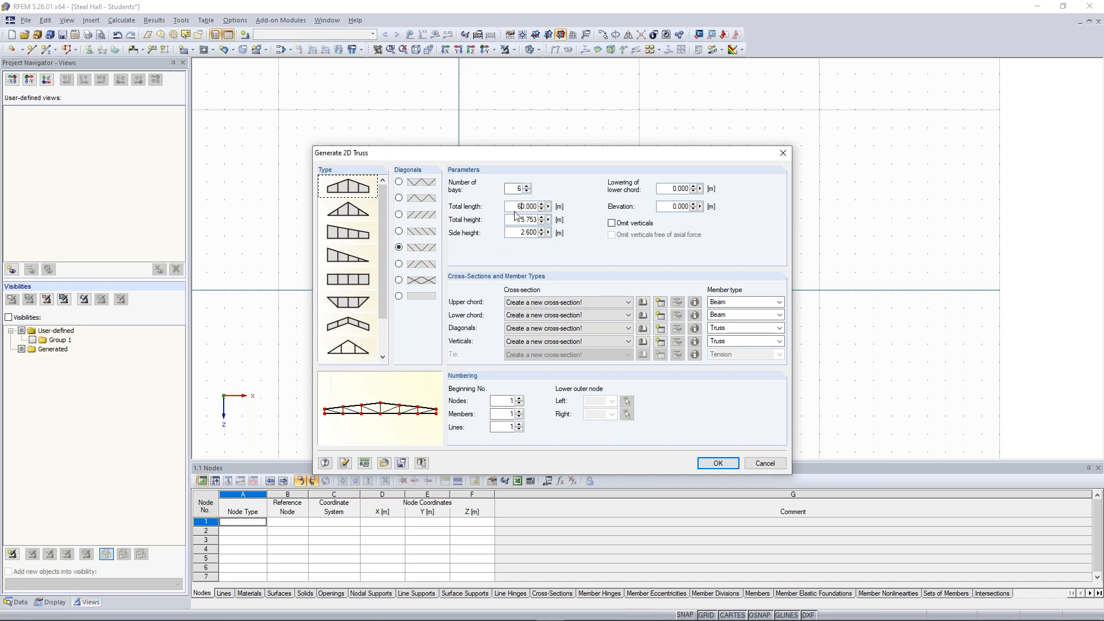
pyautogui.moveTo(517, 206); pyautogui.dragTo(558, 213)
pyautogui.write('18,75')
pyautogui.moveTo(520, 220); pyautogui.dragTo(540, 220)
pyautogui.write('3,25')
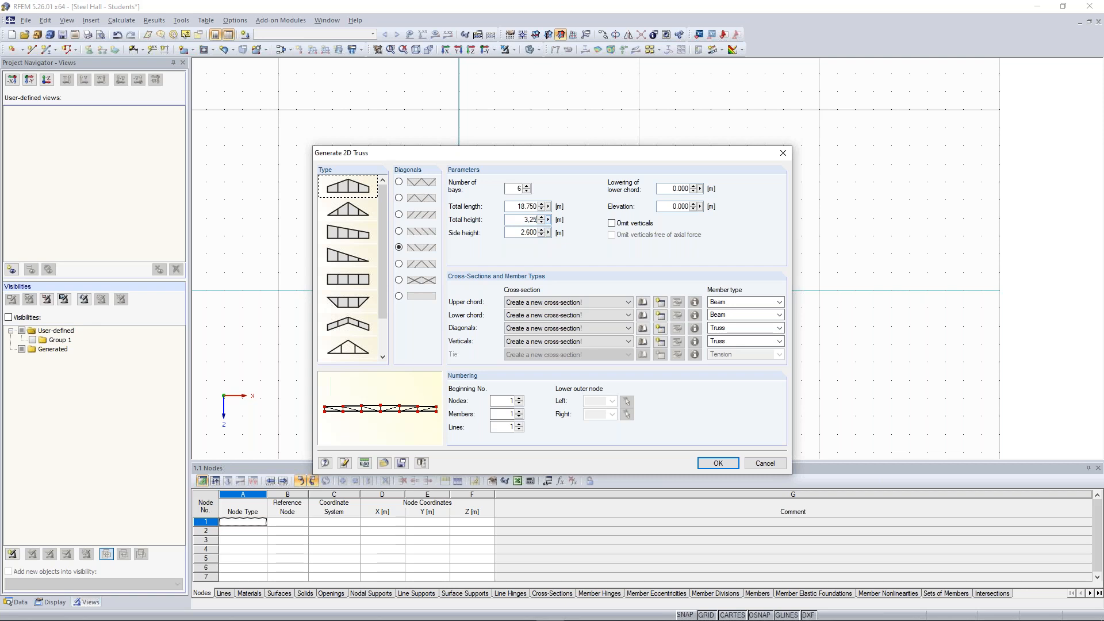
pyautogui.moveTo(513, 232); pyautogui.dragTo(543, 230)
pyautogui.write('2,75')
# Create an HEA 300 cross-section in Steel S 235 for the truss's upper chord
pyautogui.click(660, 304)
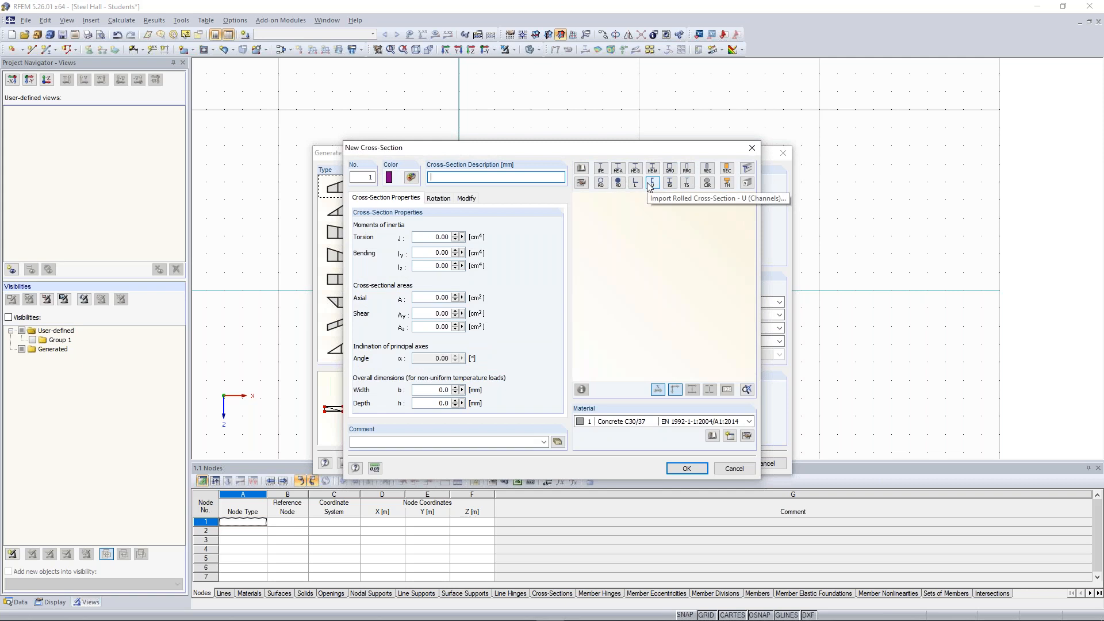
pyautogui.click(618, 169)
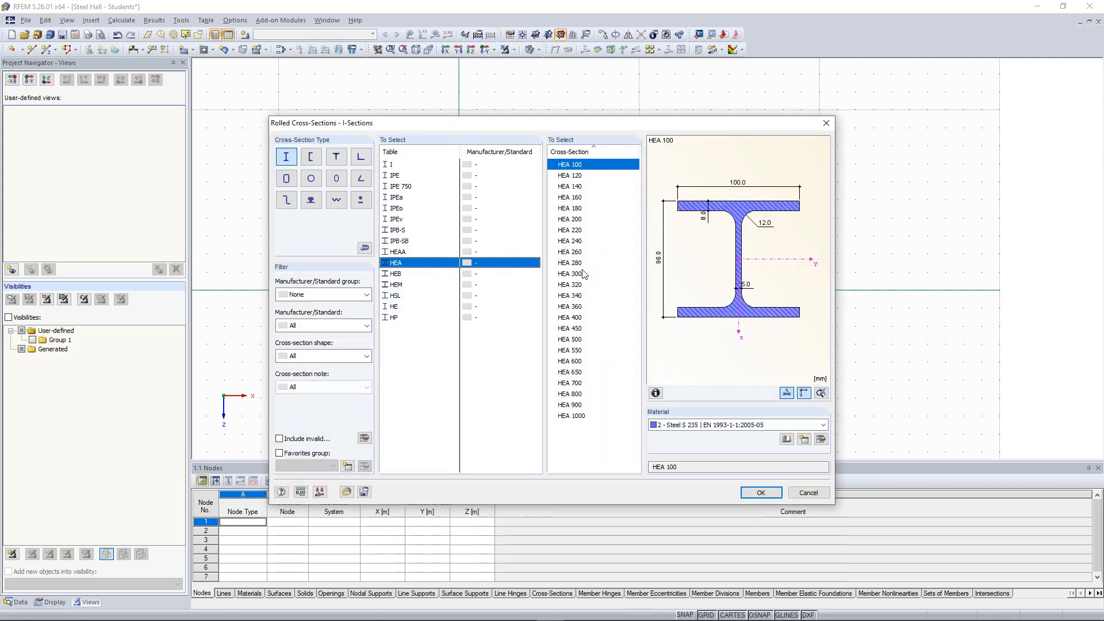
pyautogui.click(580, 274)
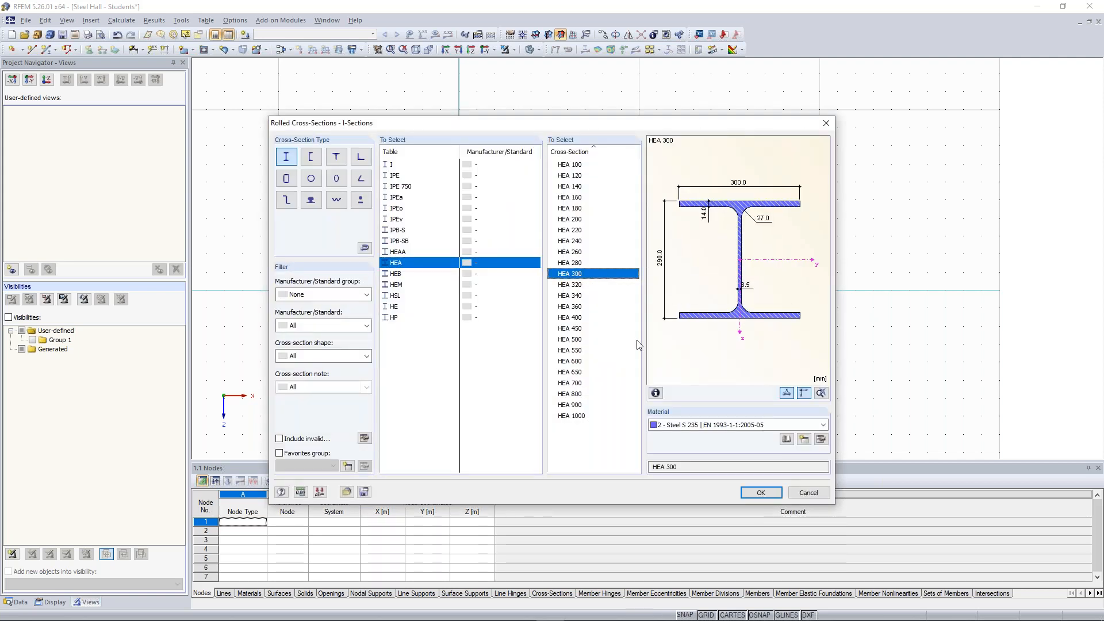
pyautogui.click(748, 426)
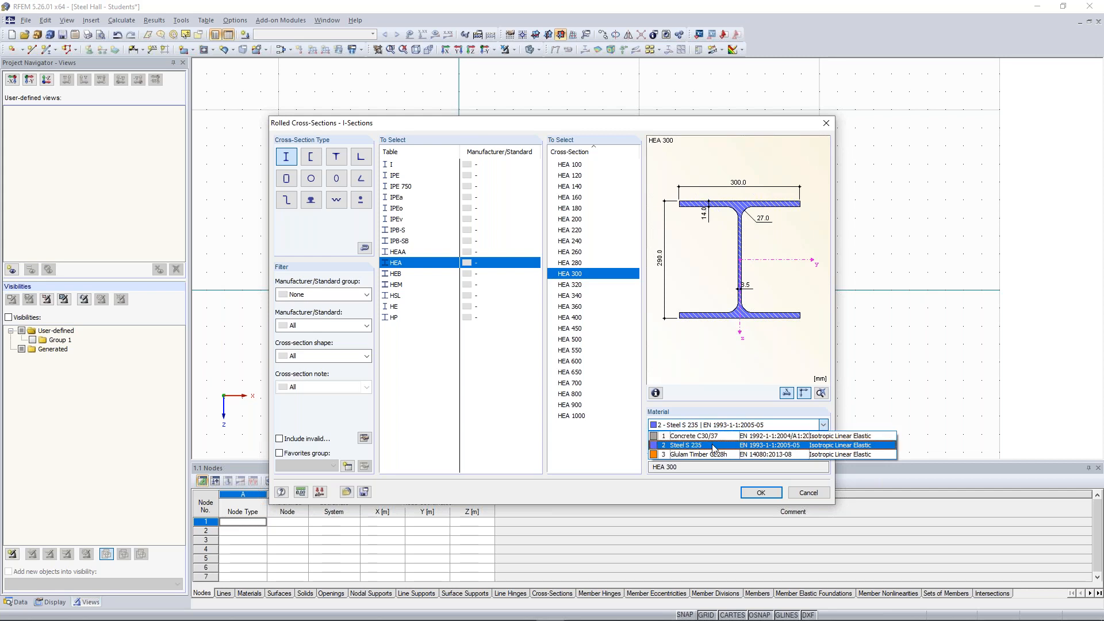
pyautogui.click(713, 446)
pyautogui.click(760, 493)
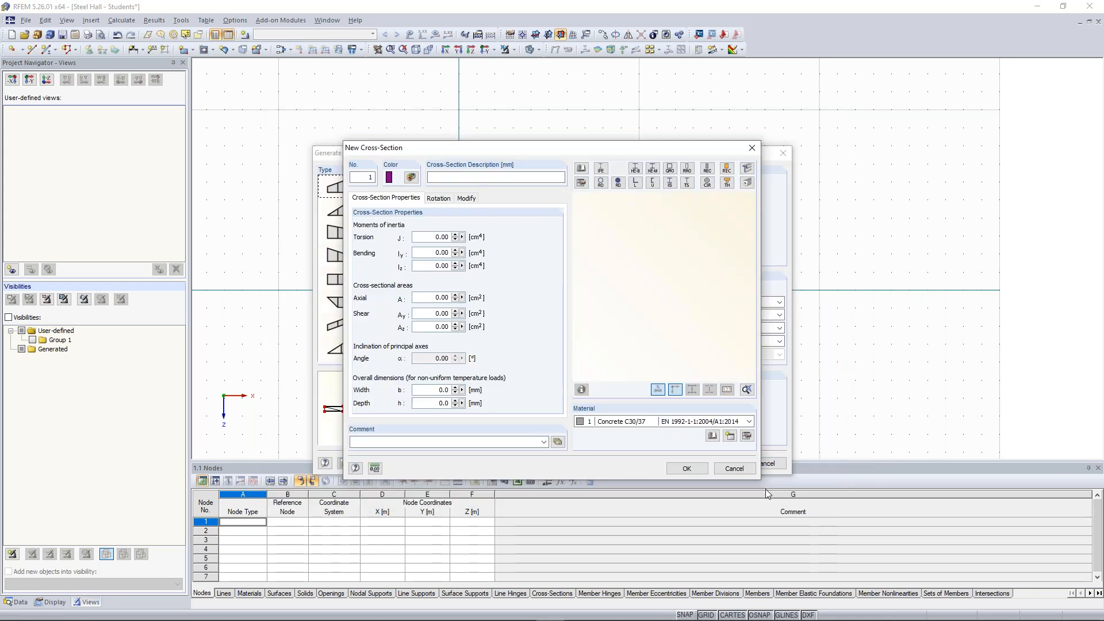
pyautogui.click(466, 179)
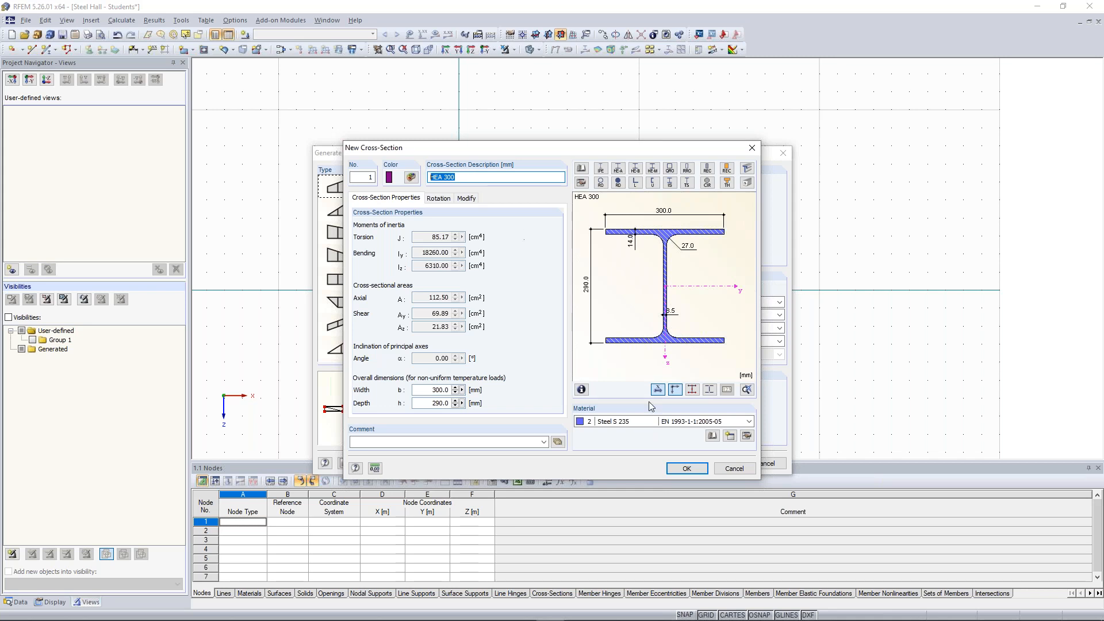
pyautogui.click(682, 471)
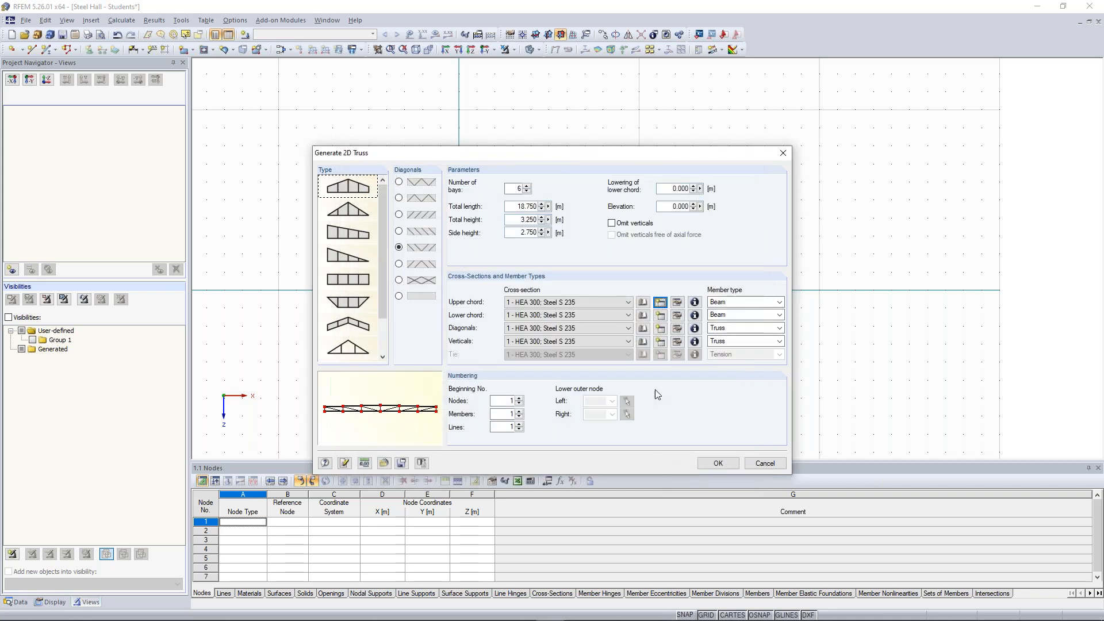
# Create an HEA 280 cross-section in Steel S 235 for the truss's lower chord
pyautogui.click(666, 318)
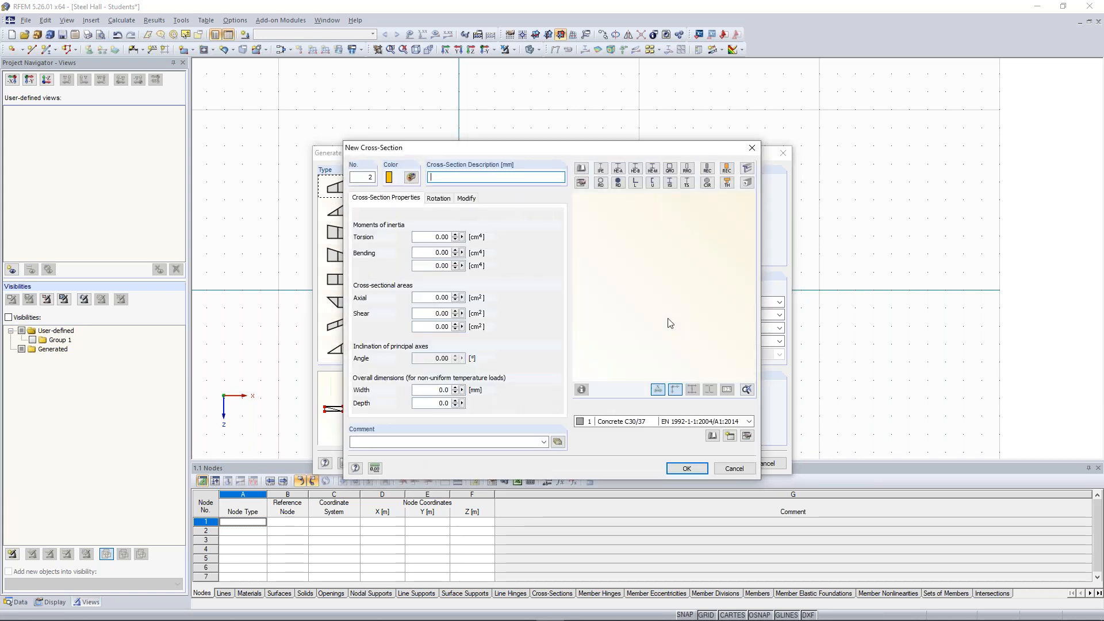
pyautogui.write('HEA 300')
pyautogui.moveTo(448, 177); pyautogui.dragTo(518, 181)
pyautogui.moveTo(444, 178); pyautogui.dragTo(518, 180)
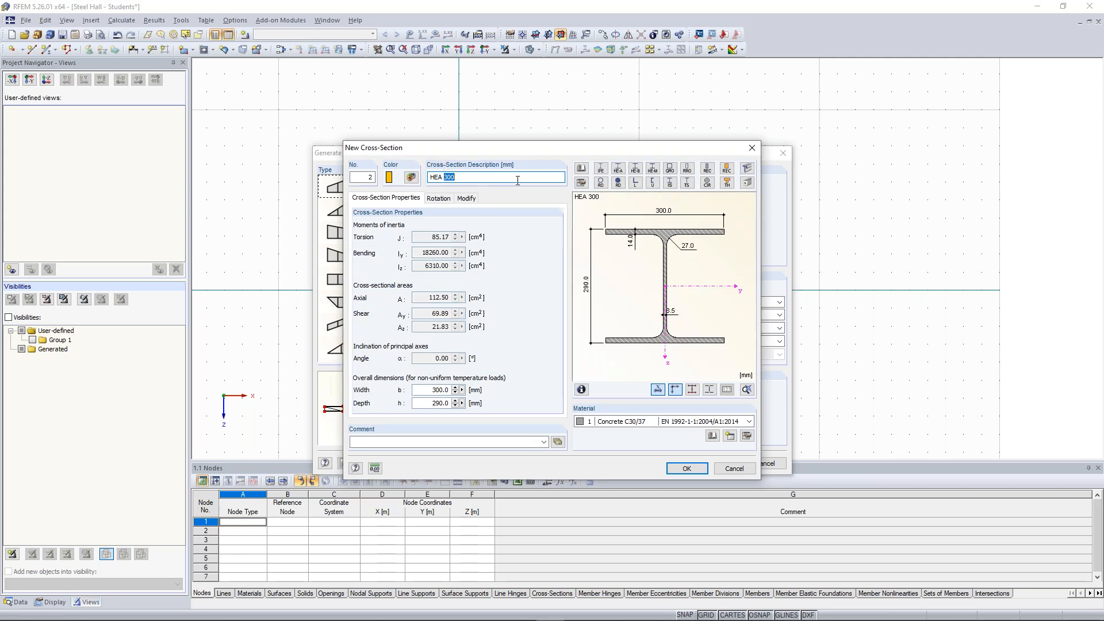
pyautogui.write('280')
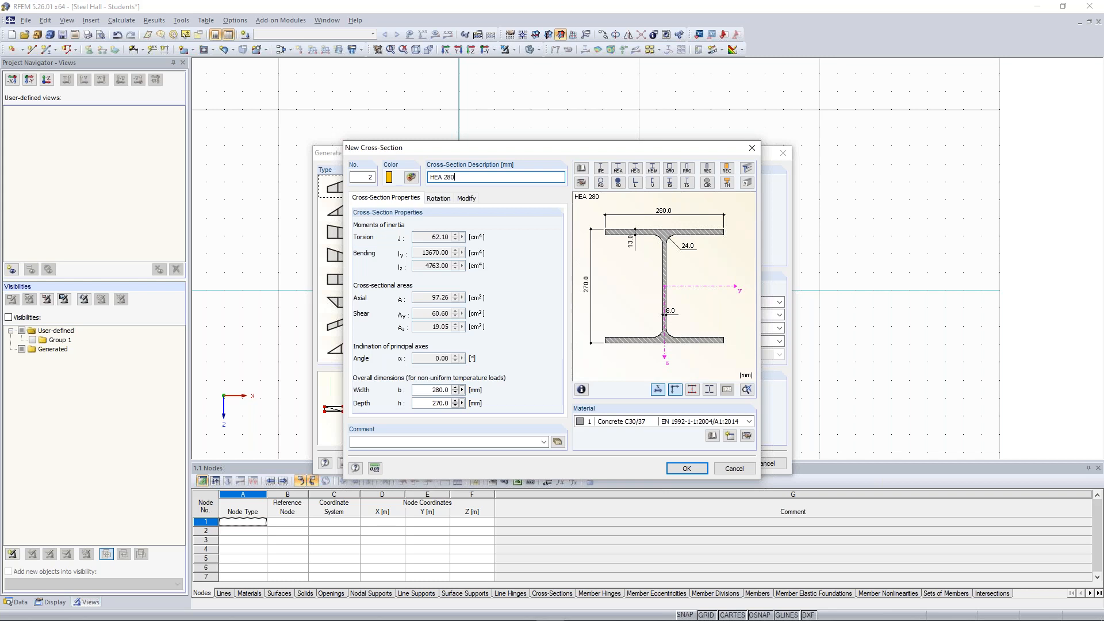
pyautogui.click(628, 424)
pyautogui.click(625, 440)
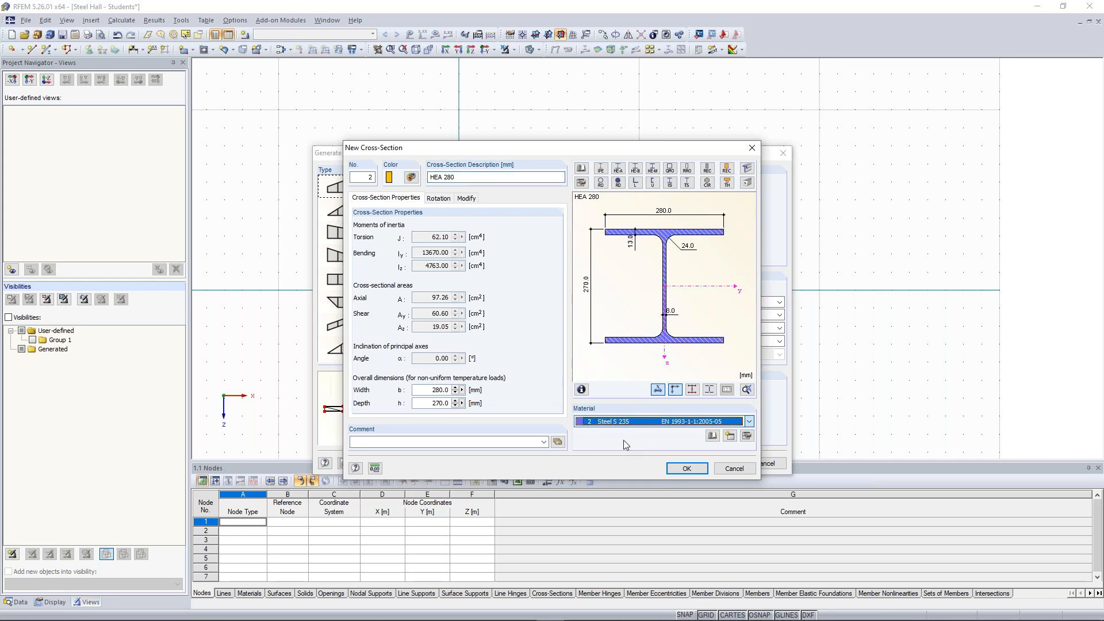
pyautogui.click(686, 469)
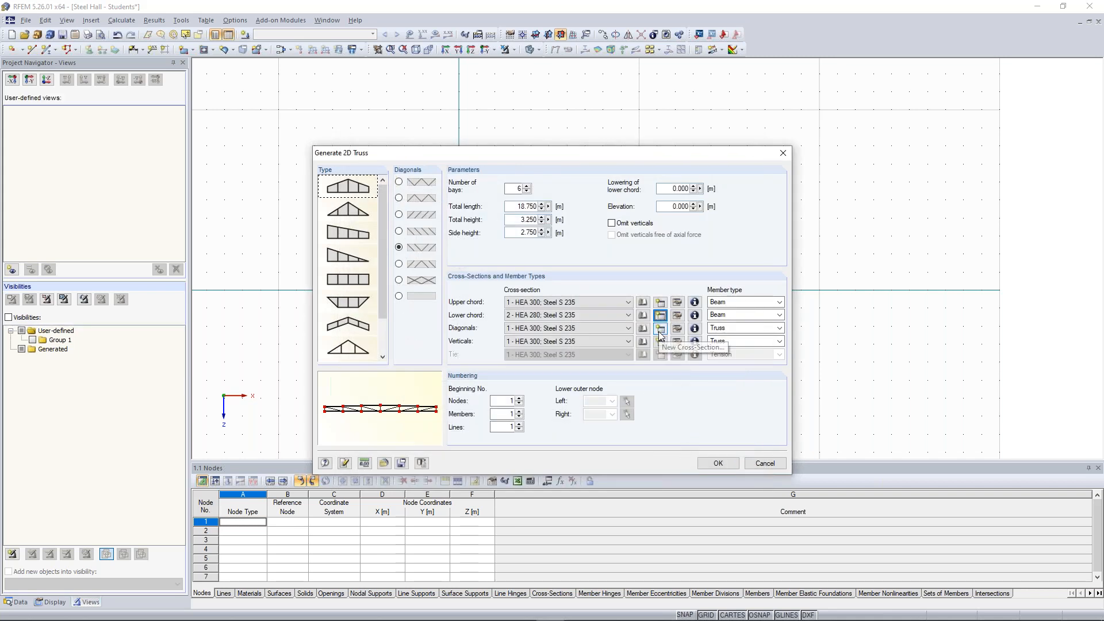
# Create an IPE 160 cross-section in Steel S 235 for the truss's diagonals
pyautogui.click(660, 330)
pyautogui.click(659, 332)
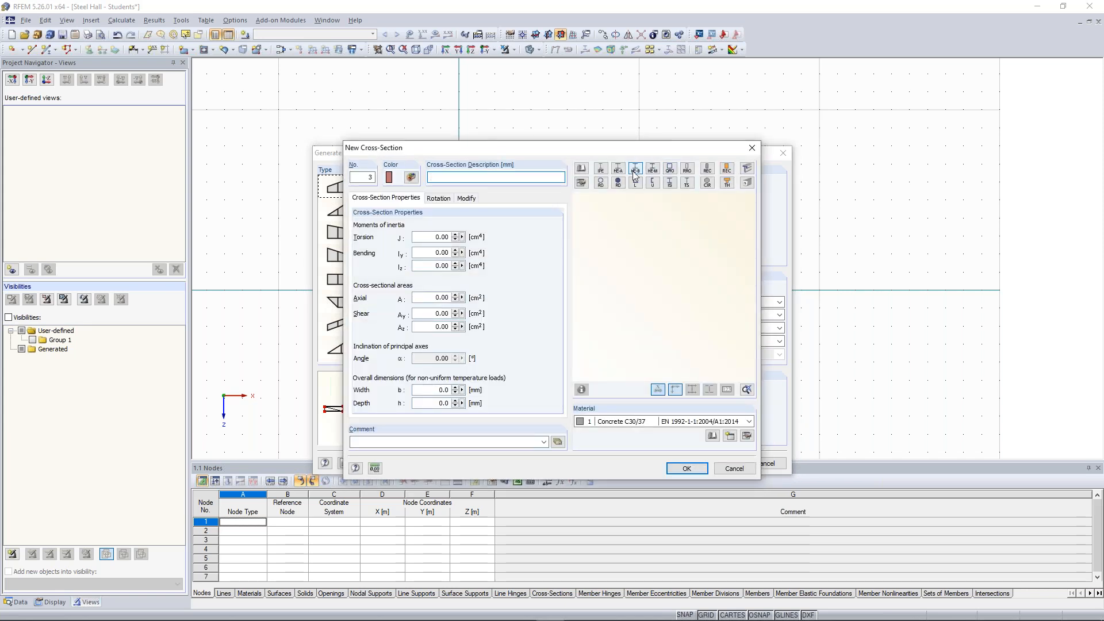
pyautogui.click(603, 172)
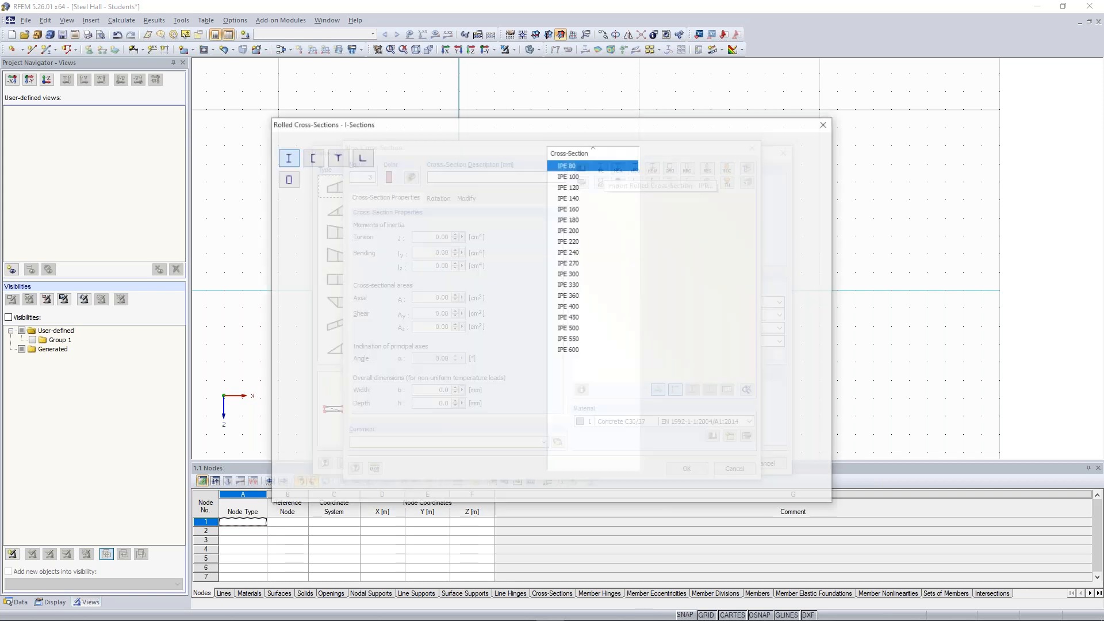
pyautogui.click(581, 208)
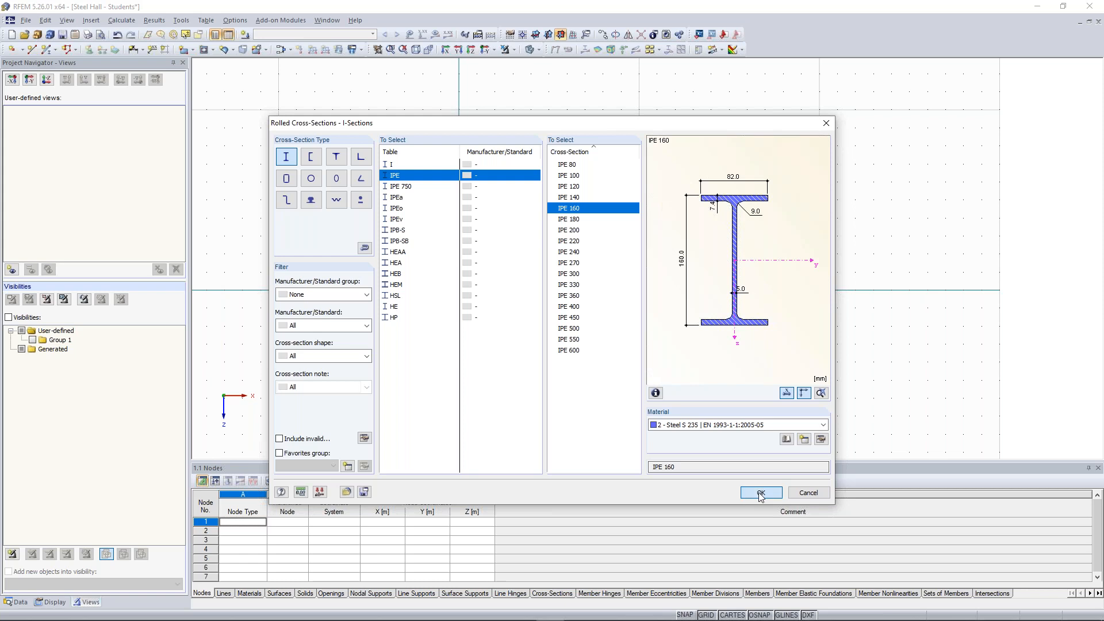
pyautogui.click(759, 493)
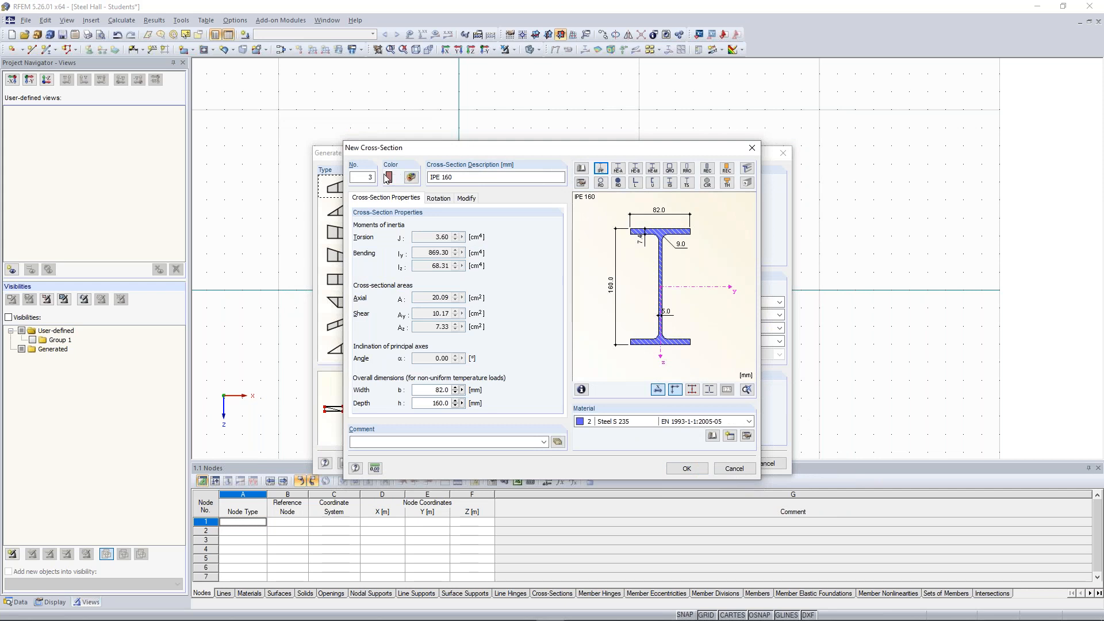
pyautogui.click(680, 471)
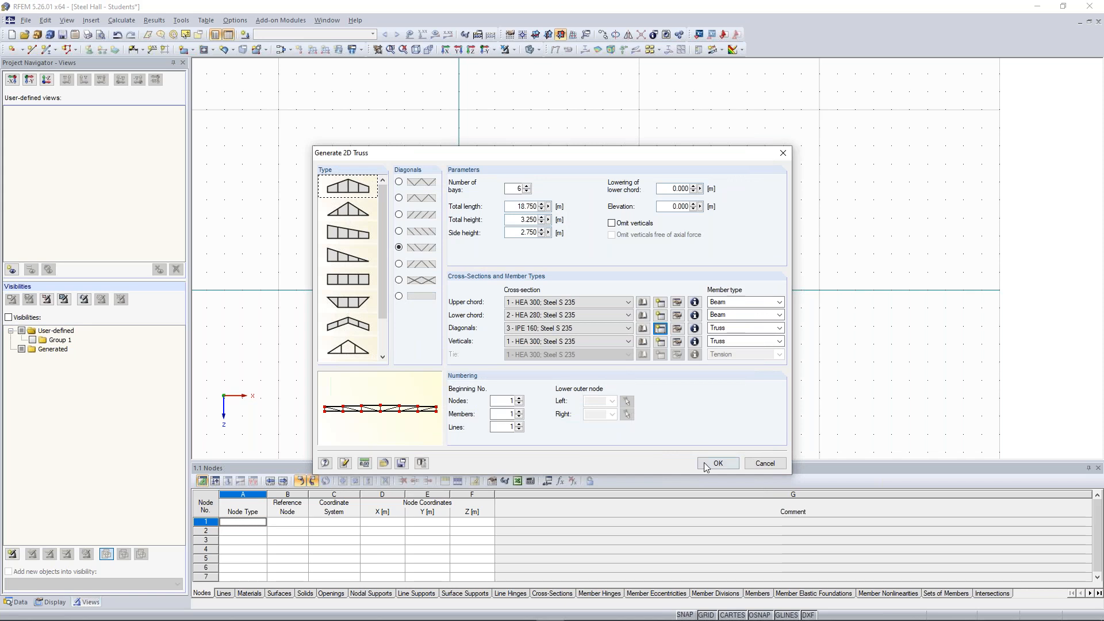
# Open a new cross-section definition for the truss's verticals
pyautogui.click(660, 343)
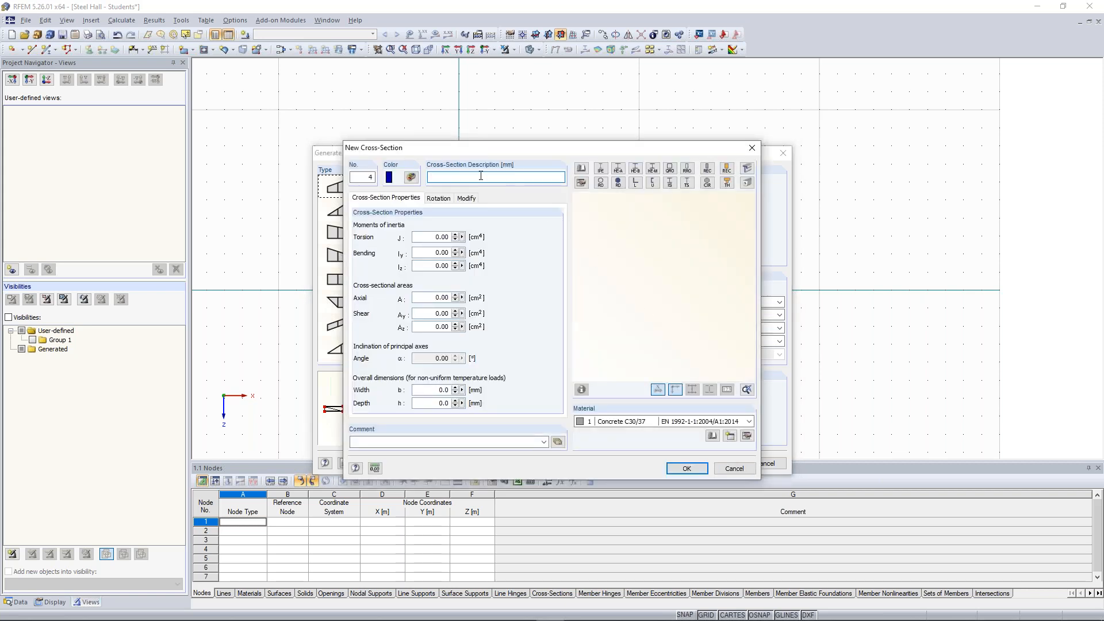
# Define an HEA 160 cross-section in Steel S 235 for the truss verticals and generate the 2D truss
pyautogui.write('HEA 300')
pyautogui.moveTo(445, 175); pyautogui.dragTo(475, 178)
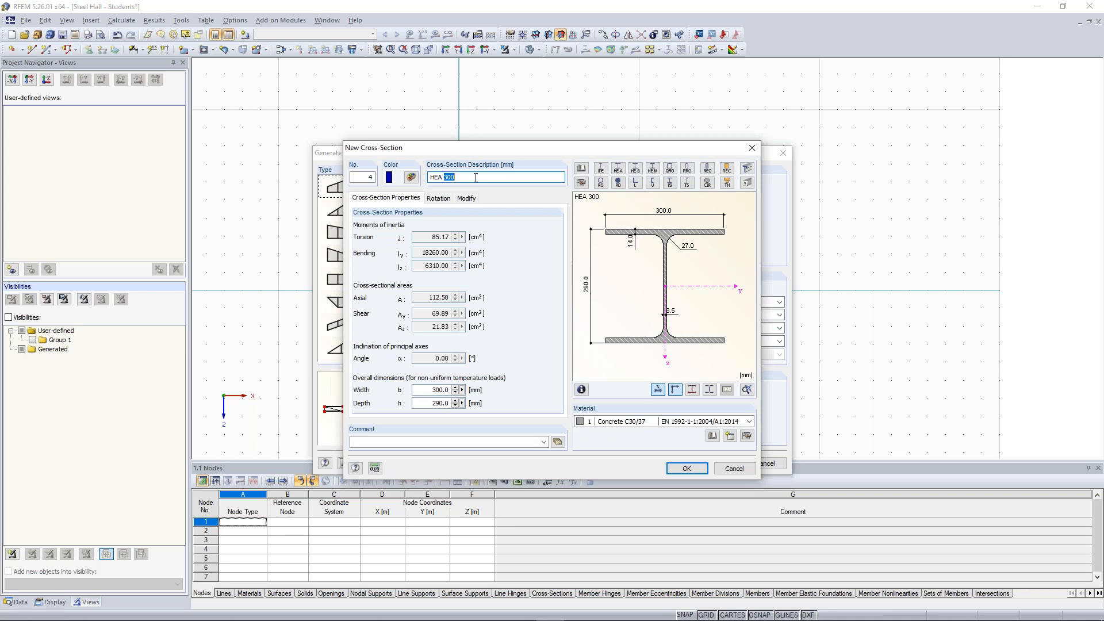
pyautogui.write('160')
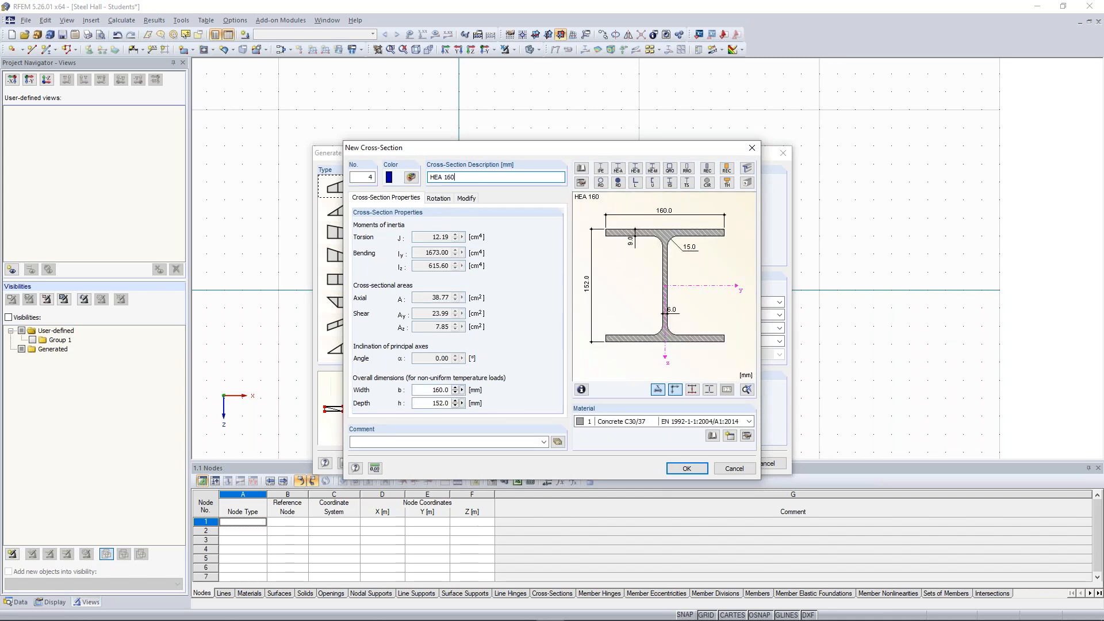
pyautogui.click(636, 422)
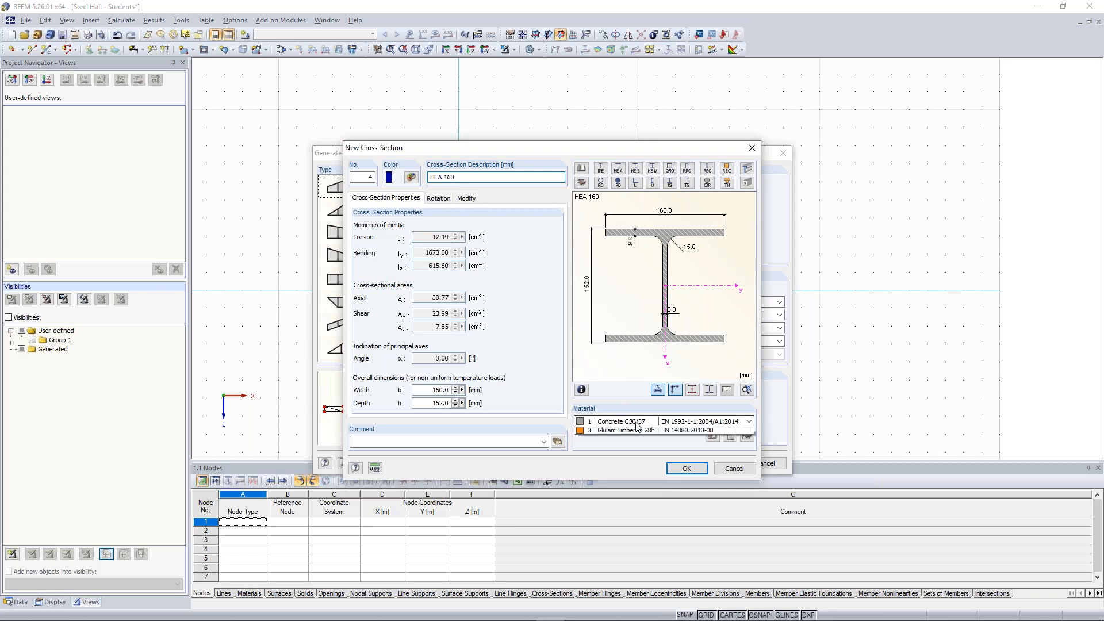
pyautogui.click(629, 439)
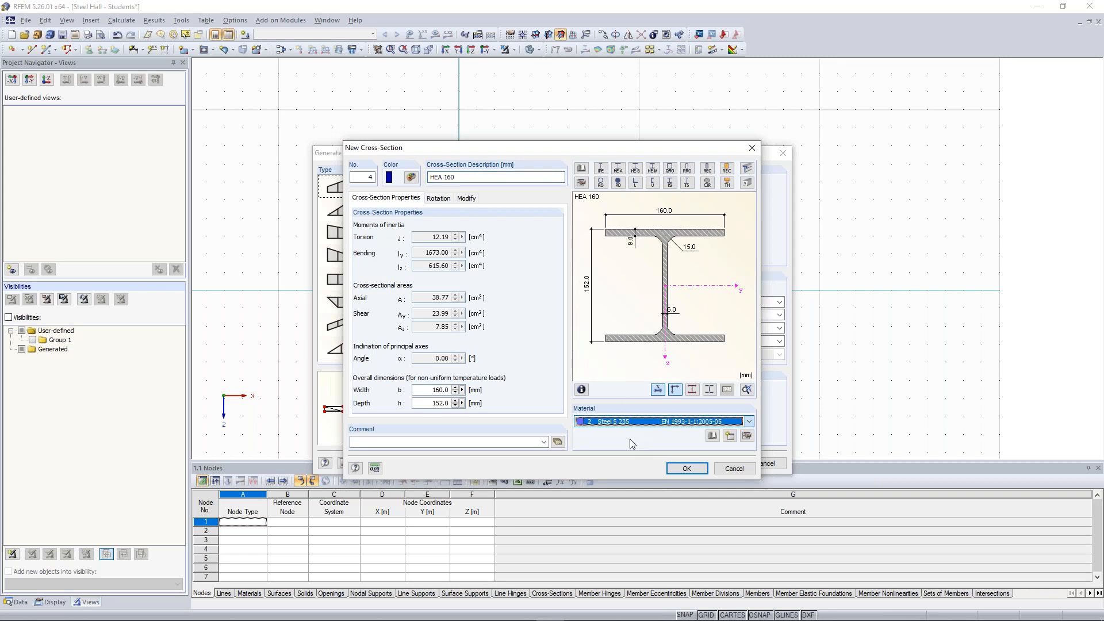
pyautogui.click(681, 469)
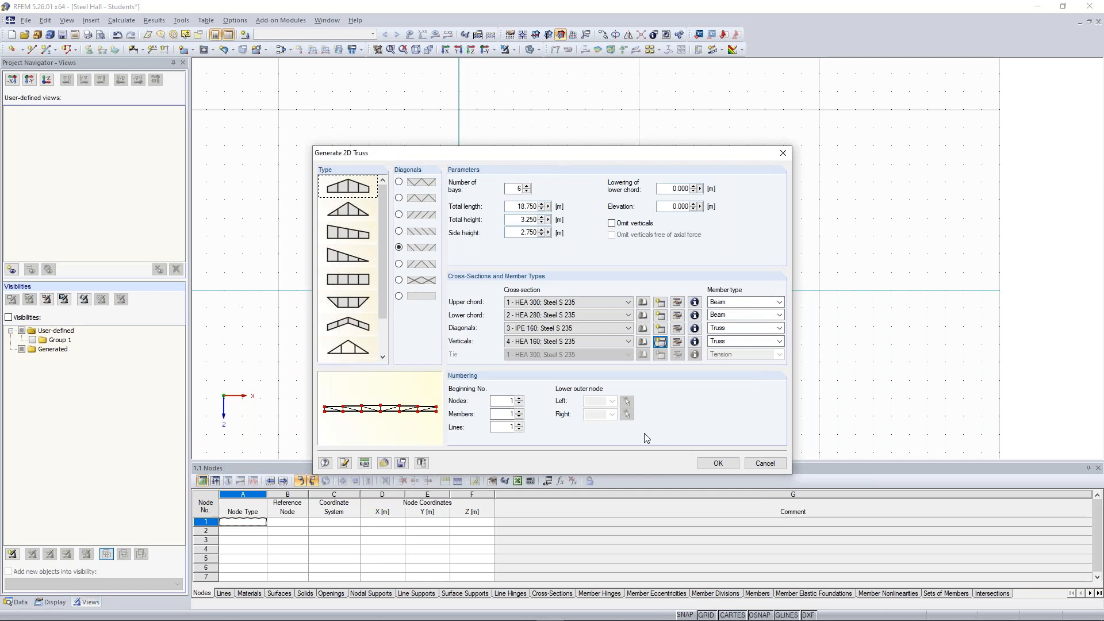
pyautogui.click(718, 465)
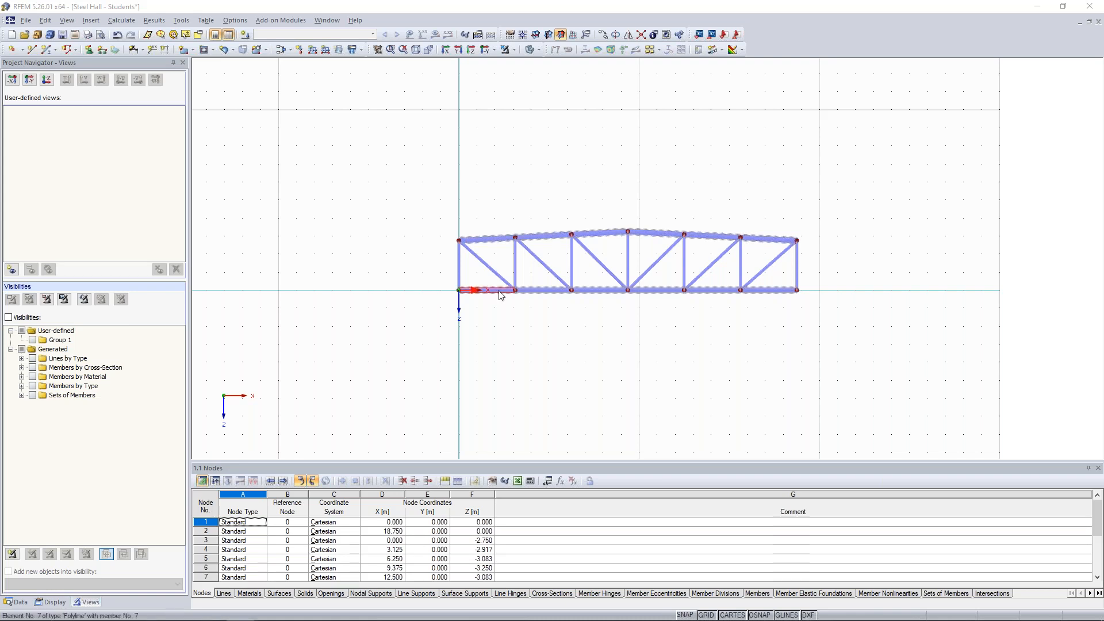
# Assign a new HEA 140 cross-section in Steel S 235 to the two outermost diagonals of the truss
pyautogui.scroll(3, 497, 264)
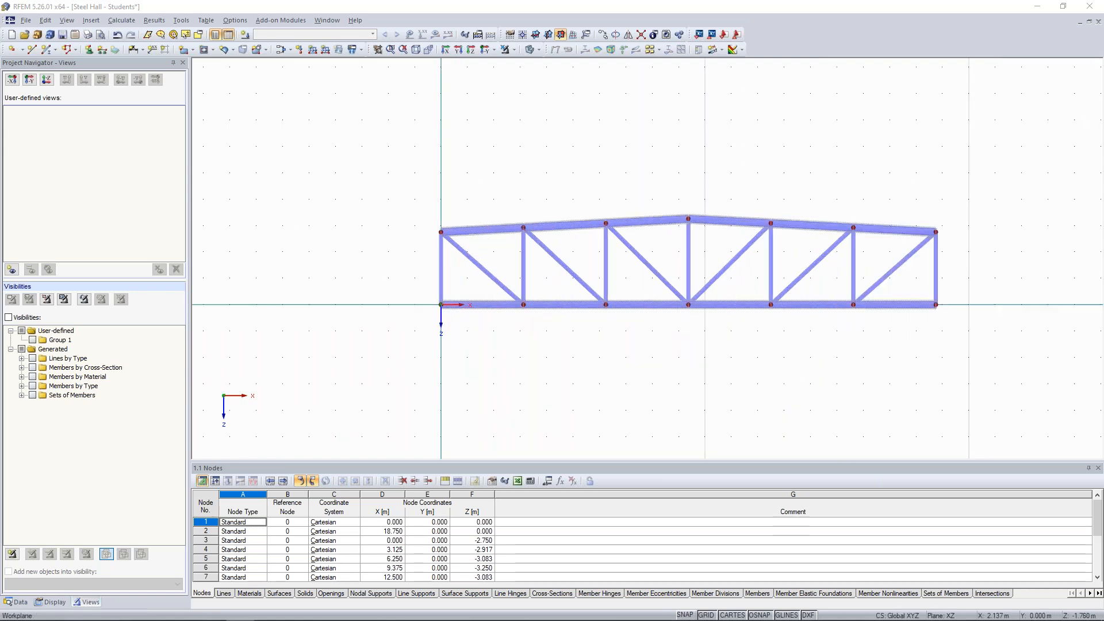
pyautogui.click(381, 250)
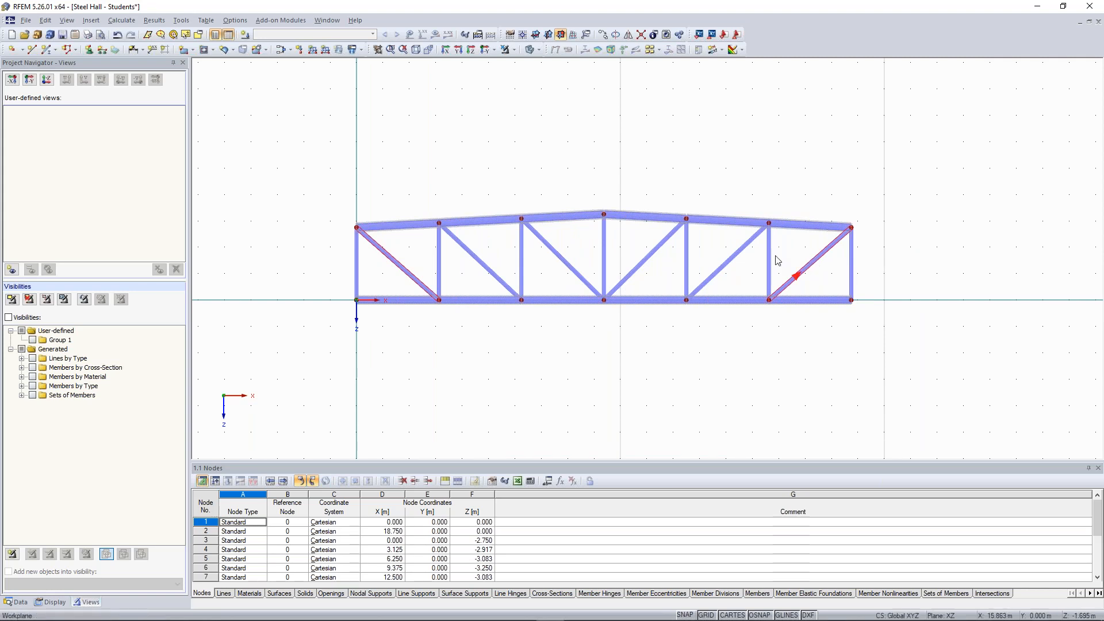
pyautogui.rightClick(808, 265)
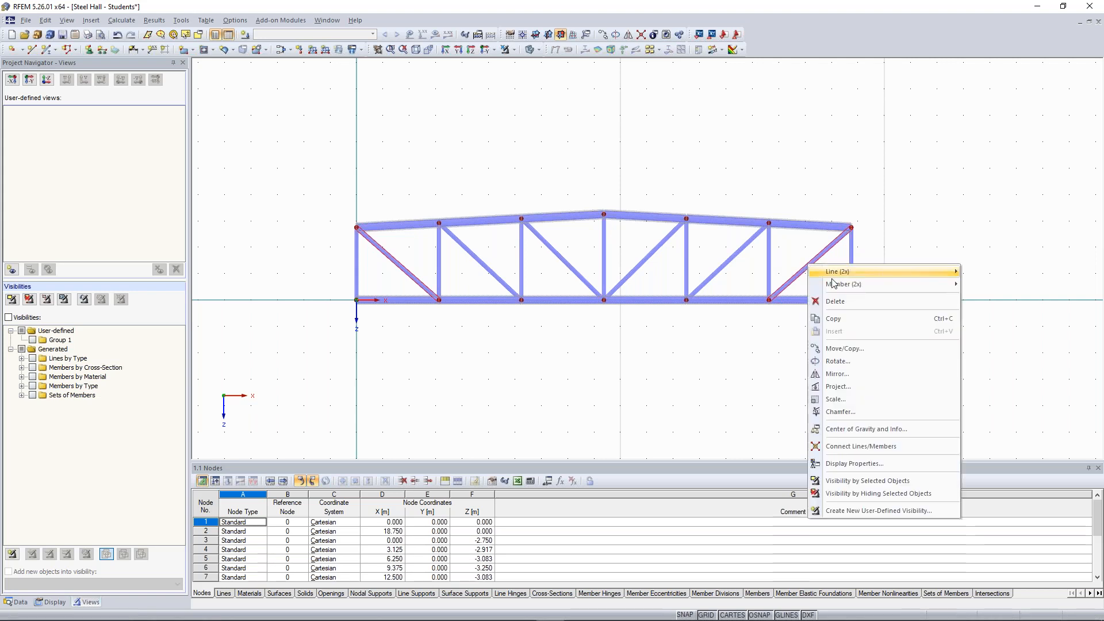
pyautogui.moveTo(837, 285)
pyautogui.click(1004, 290)
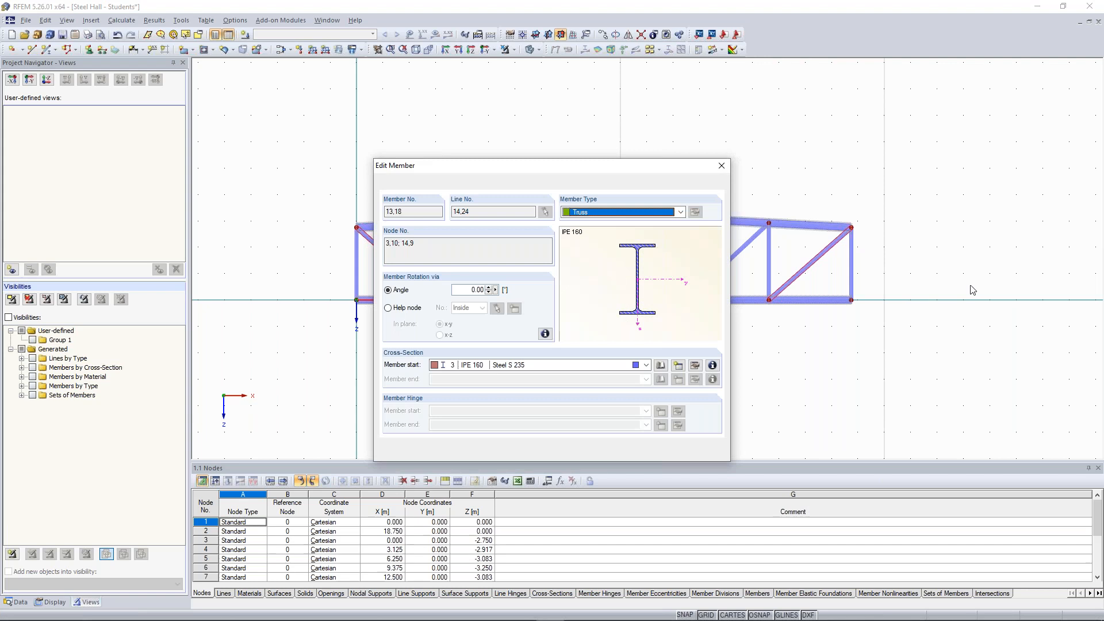
pyautogui.click(677, 367)
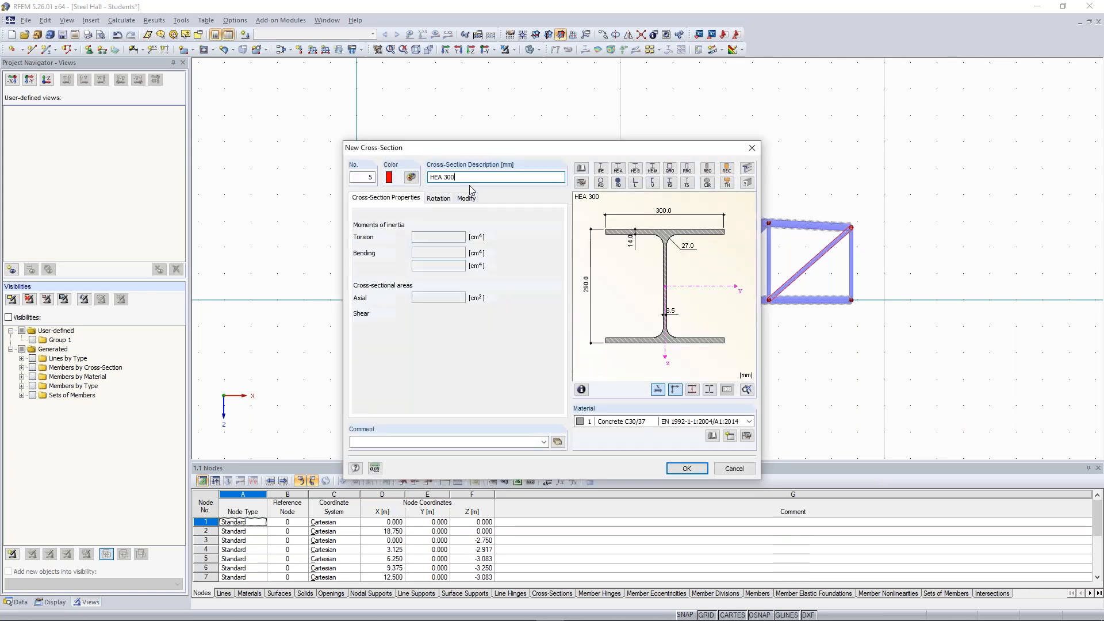
pyautogui.doubleClick(494, 178)
pyautogui.write('140')
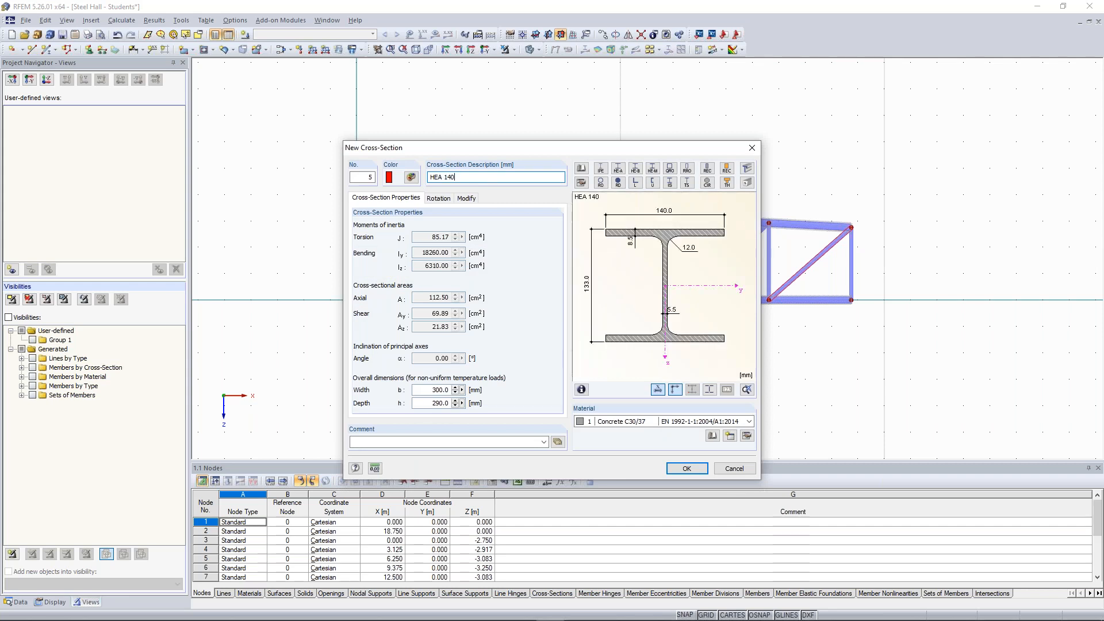
pyautogui.click(626, 422)
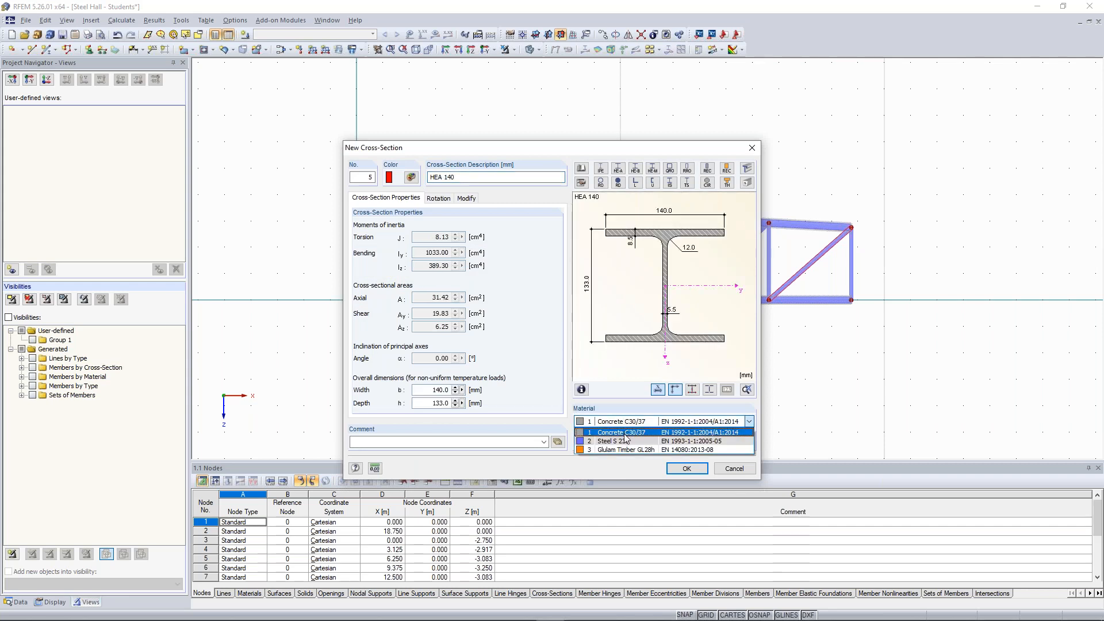
pyautogui.click(627, 440)
pyautogui.click(687, 469)
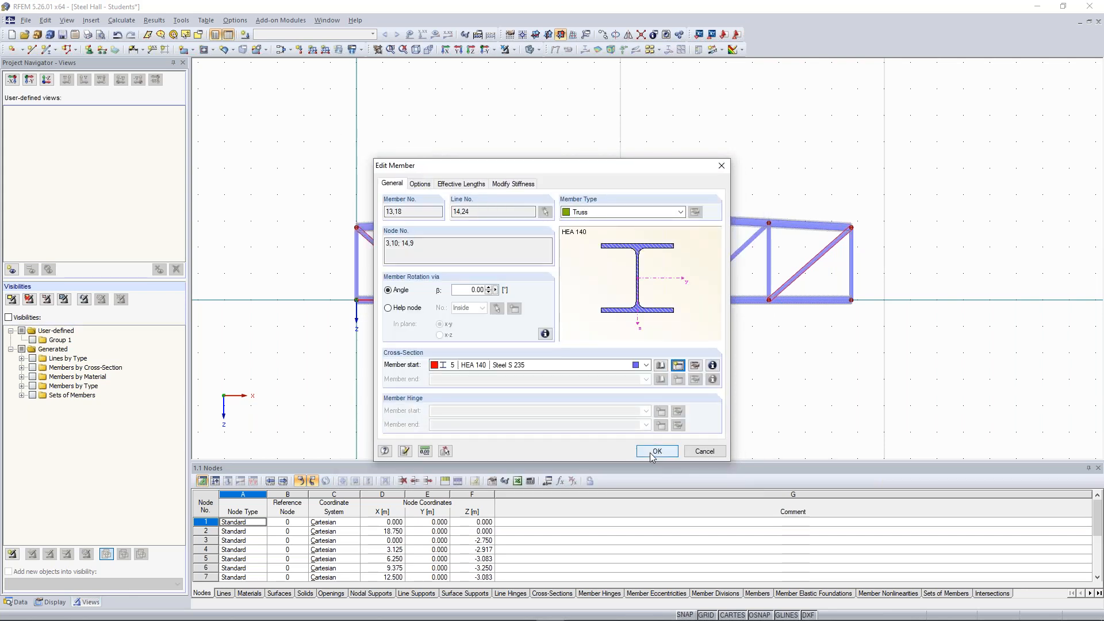
pyautogui.click(653, 453)
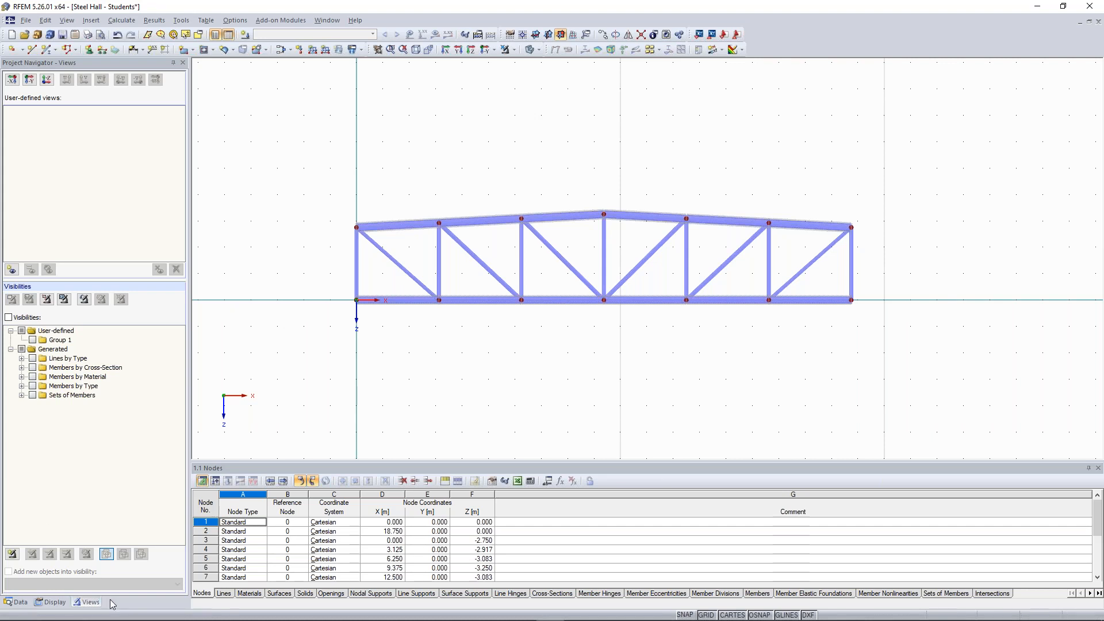
# Set the model's graphic colors to follow the members' cross-sections
pyautogui.click(50, 604)
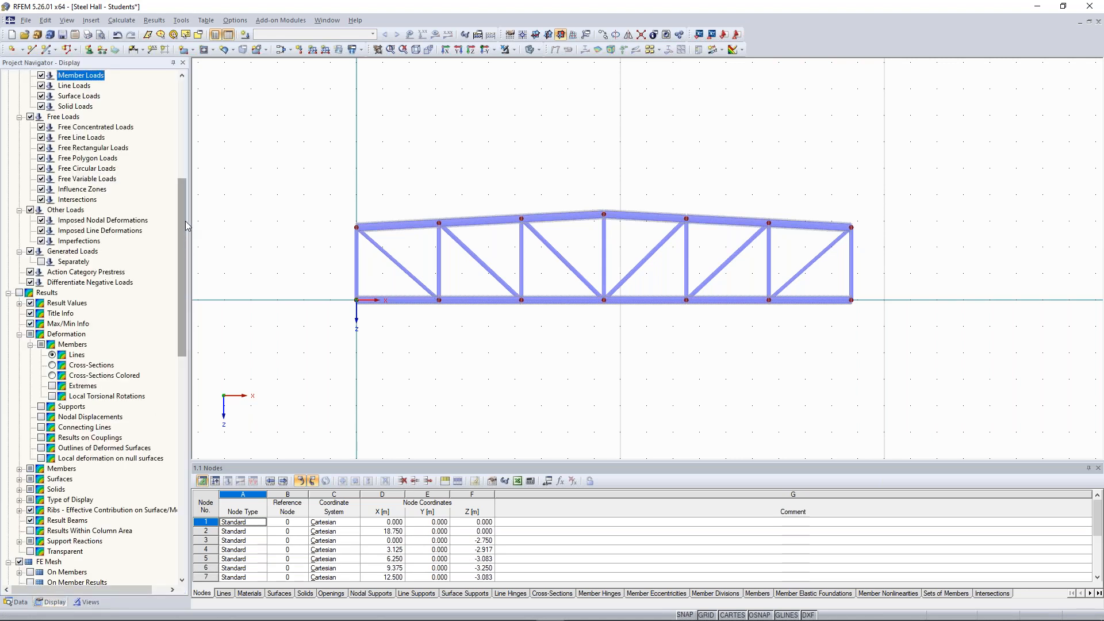
pyautogui.moveTo(186, 222); pyautogui.dragTo(193, 346)
pyautogui.scroll(-9, 78, 396)
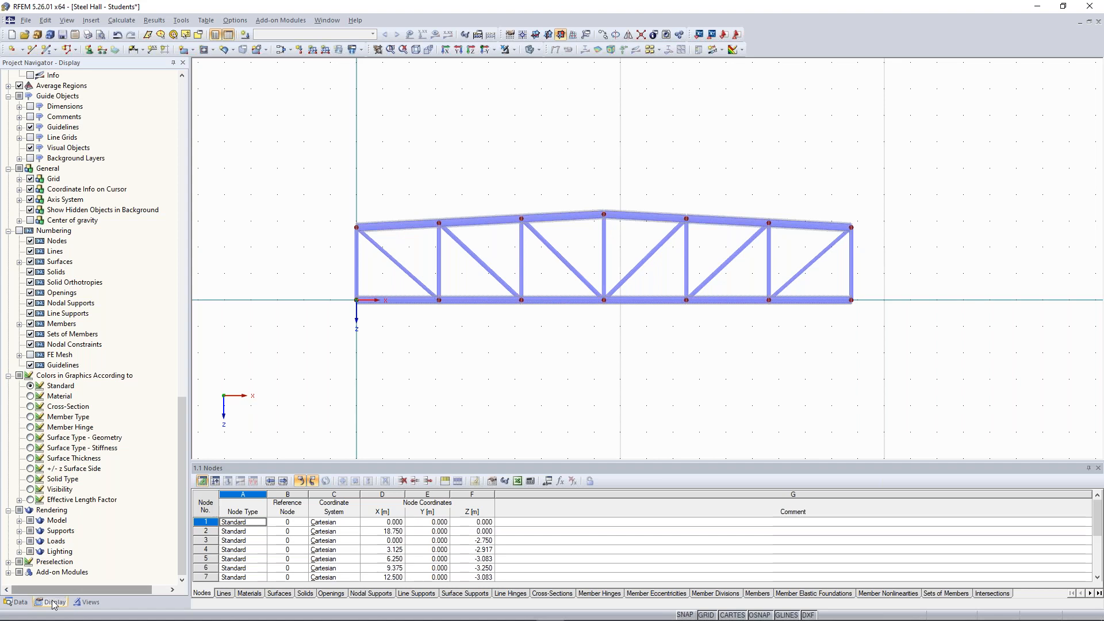
pyautogui.click(31, 406)
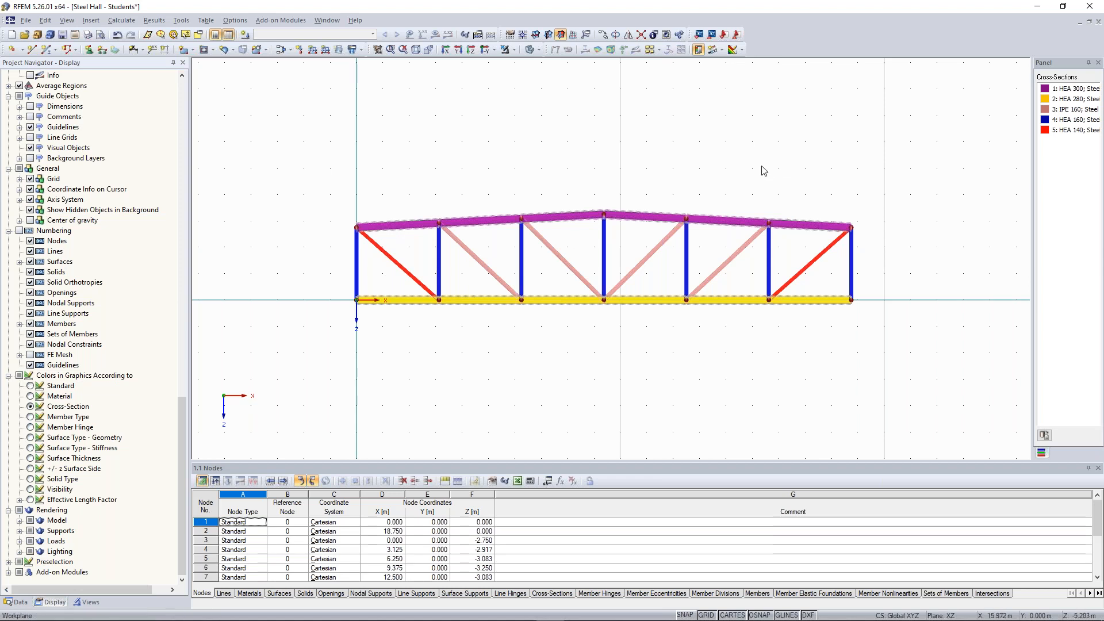
# Change the display color of the HEA 300 upper chord cross-section to dark teal
pyautogui.scroll(-1, 742, 151)
pyautogui.moveTo(765, 149); pyautogui.dragTo(692, 202, button='middle')
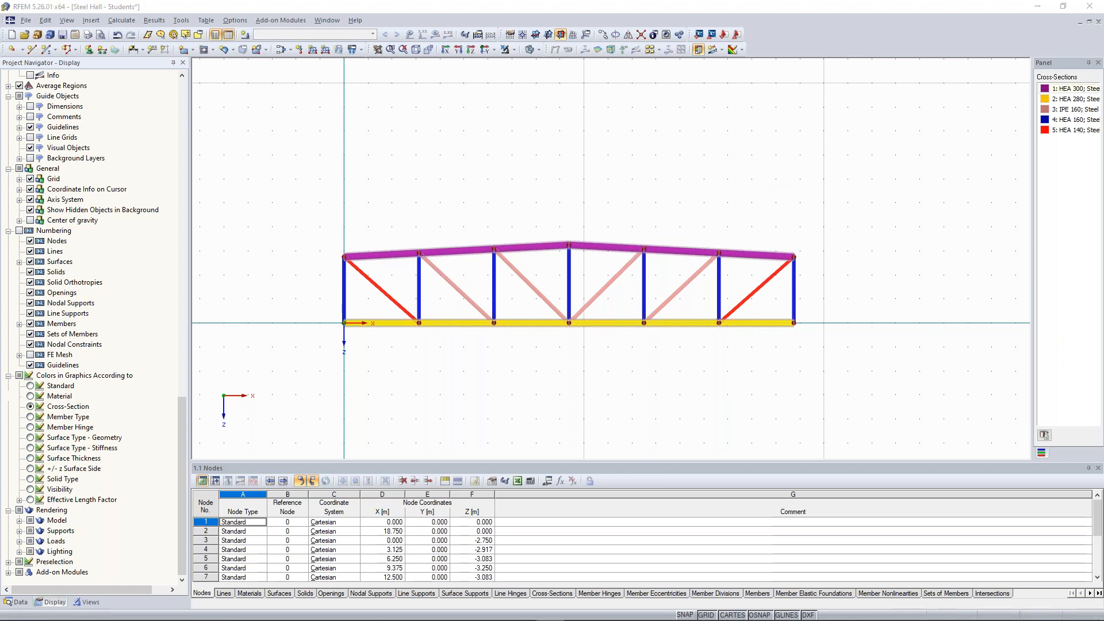
pyautogui.doubleClick(1046, 91)
pyautogui.moveTo(501, 224); pyautogui.dragTo(505, 85)
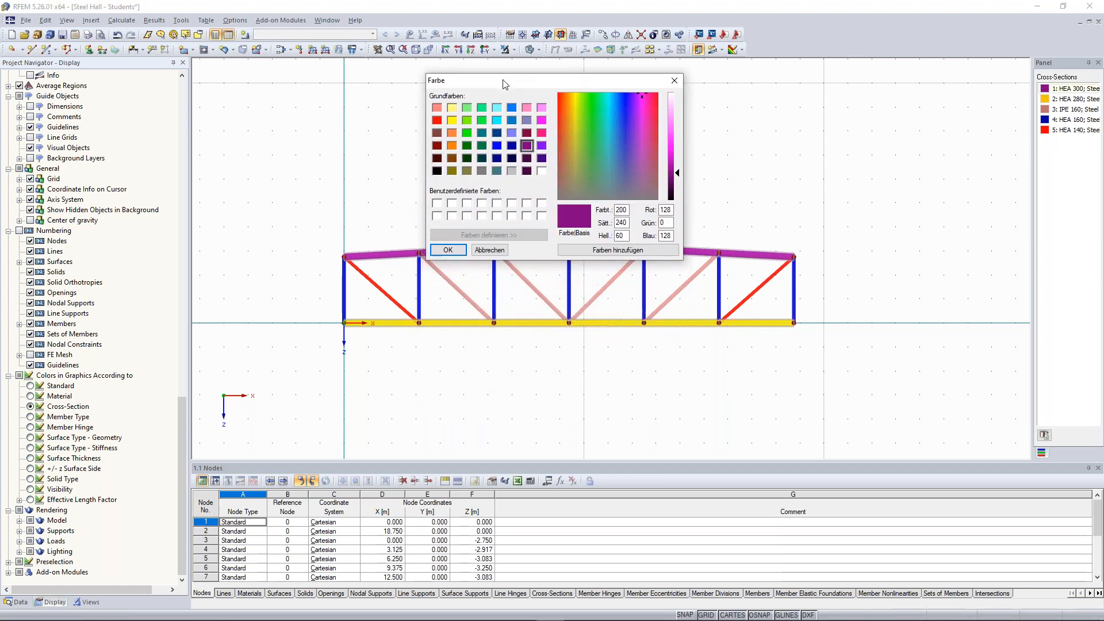
pyautogui.click(481, 134)
pyautogui.click(448, 250)
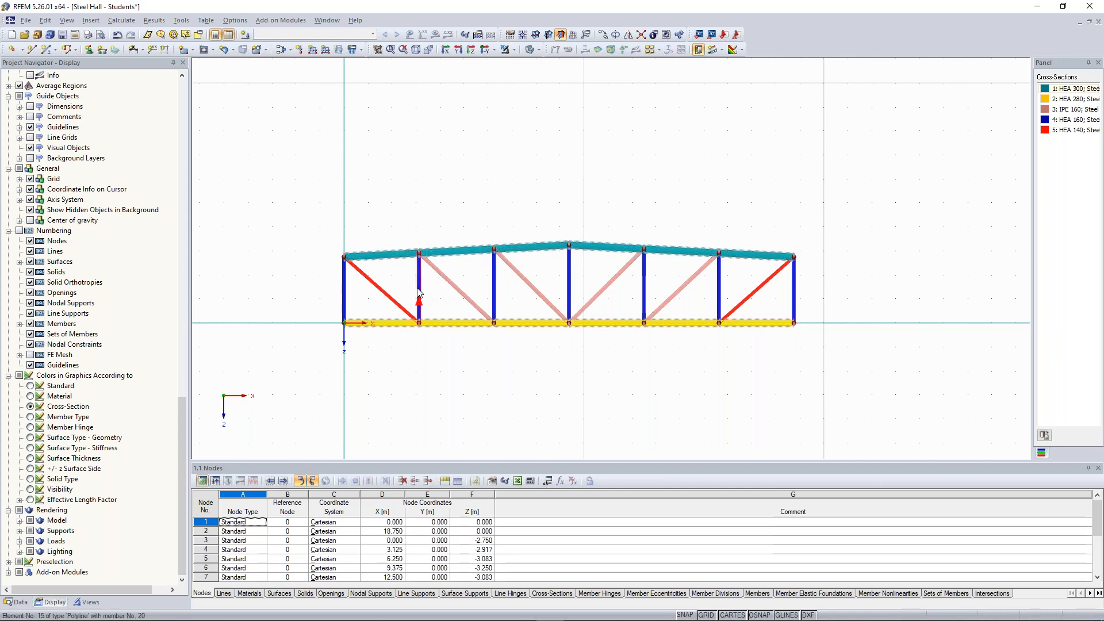
# Edit the HEA 160 cross-section of a truss vertical to give it an orange display color and refresh the verticals
pyautogui.moveTo(419, 293)
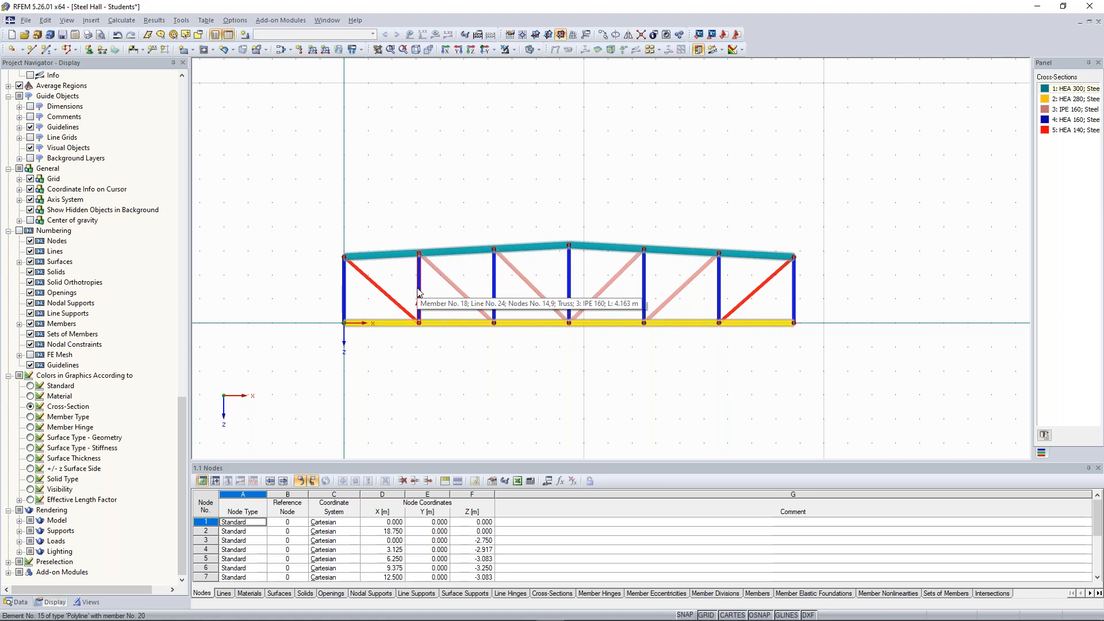
pyautogui.doubleClick(419, 293)
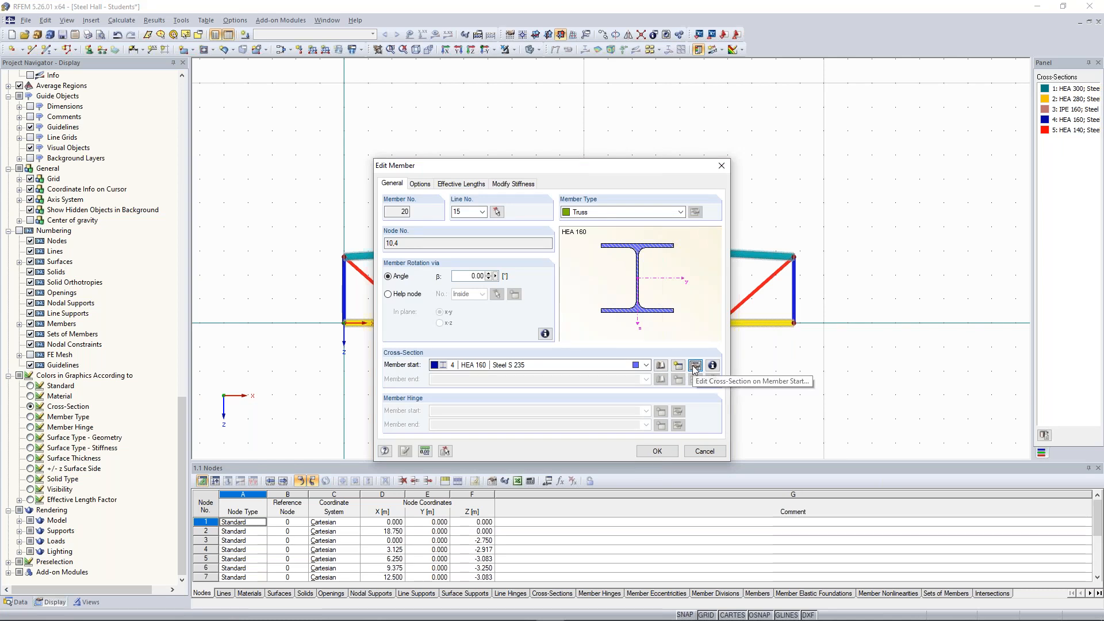
pyautogui.click(695, 366)
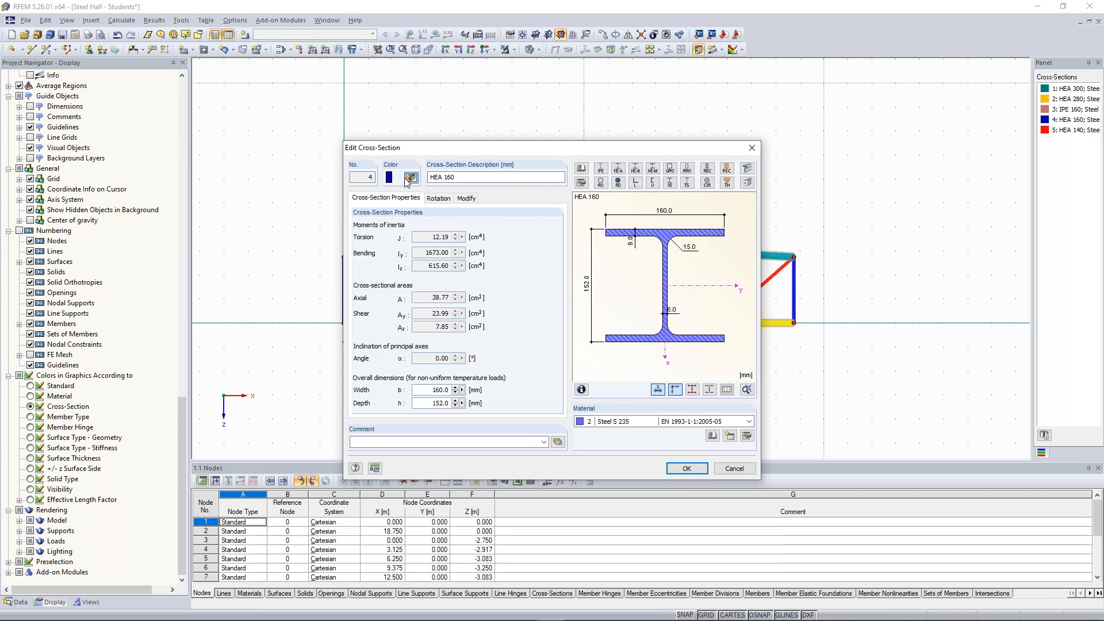
pyautogui.click(410, 178)
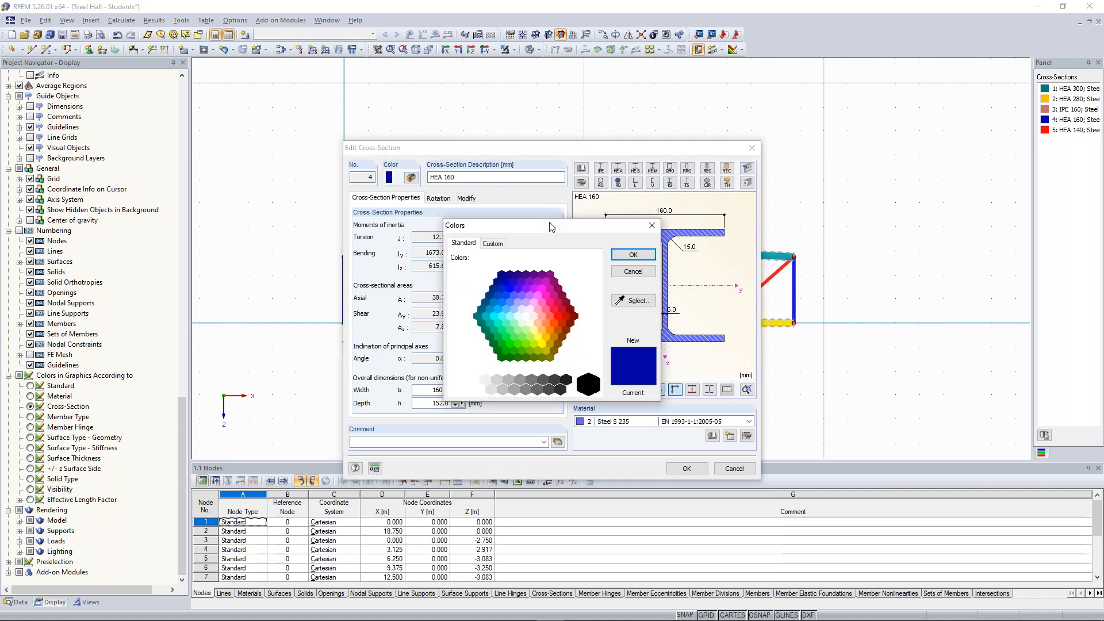
pyautogui.click(551, 329)
pyautogui.click(633, 254)
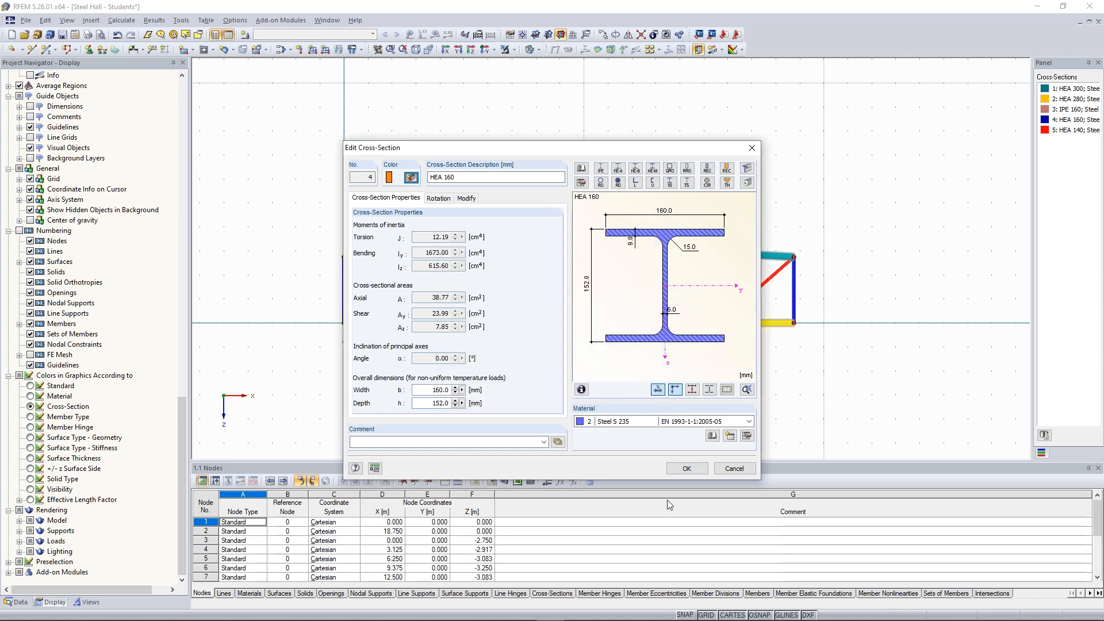
pyautogui.click(685, 468)
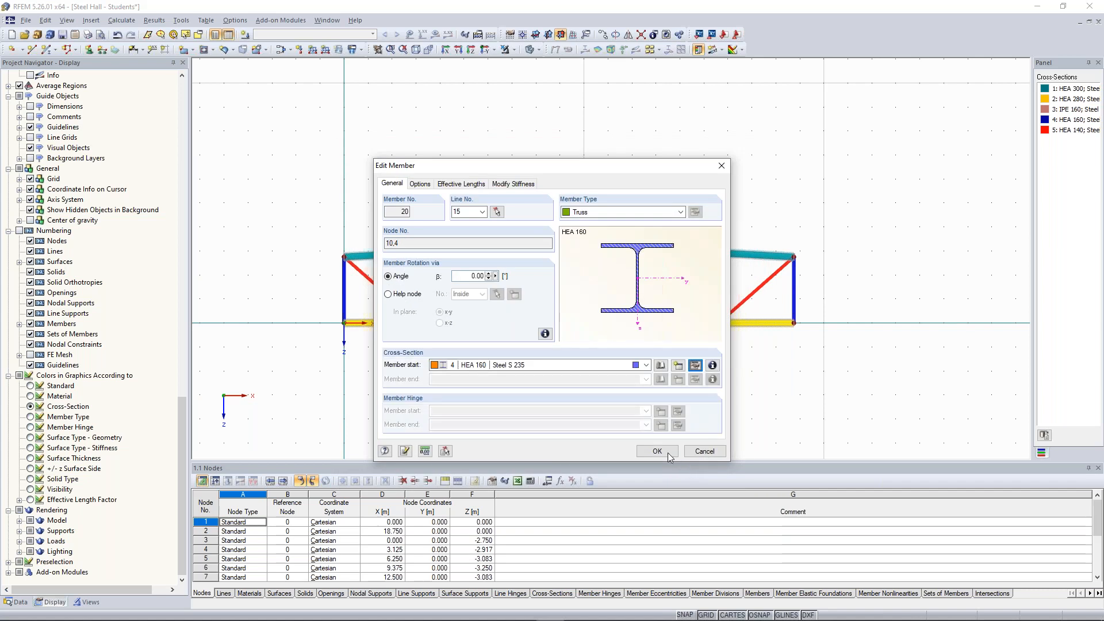
pyautogui.click(667, 452)
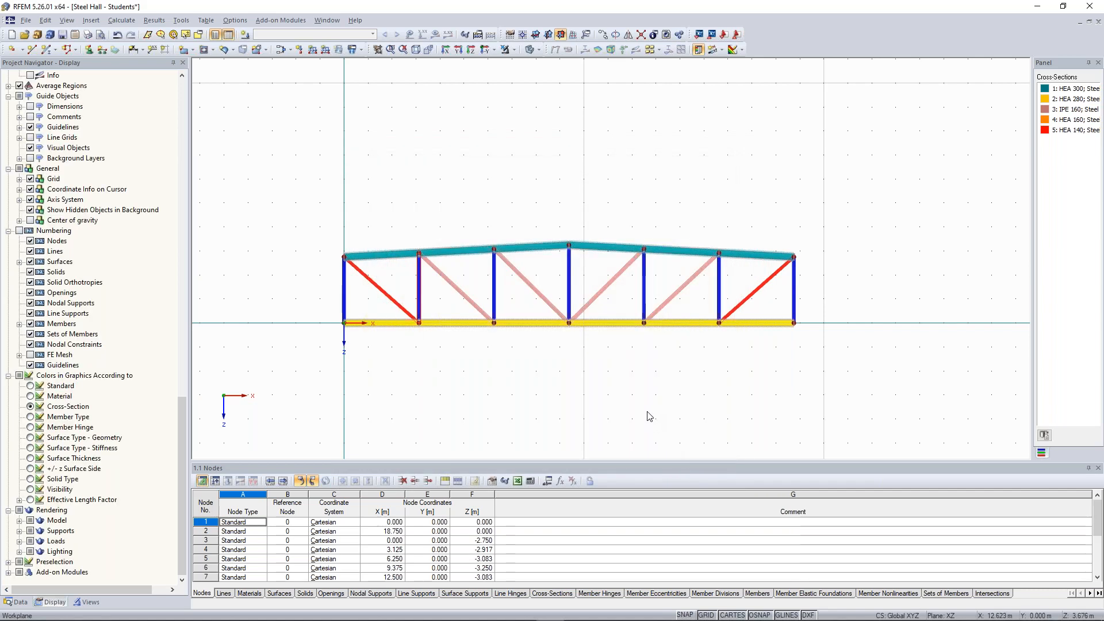
pyautogui.click(627, 356)
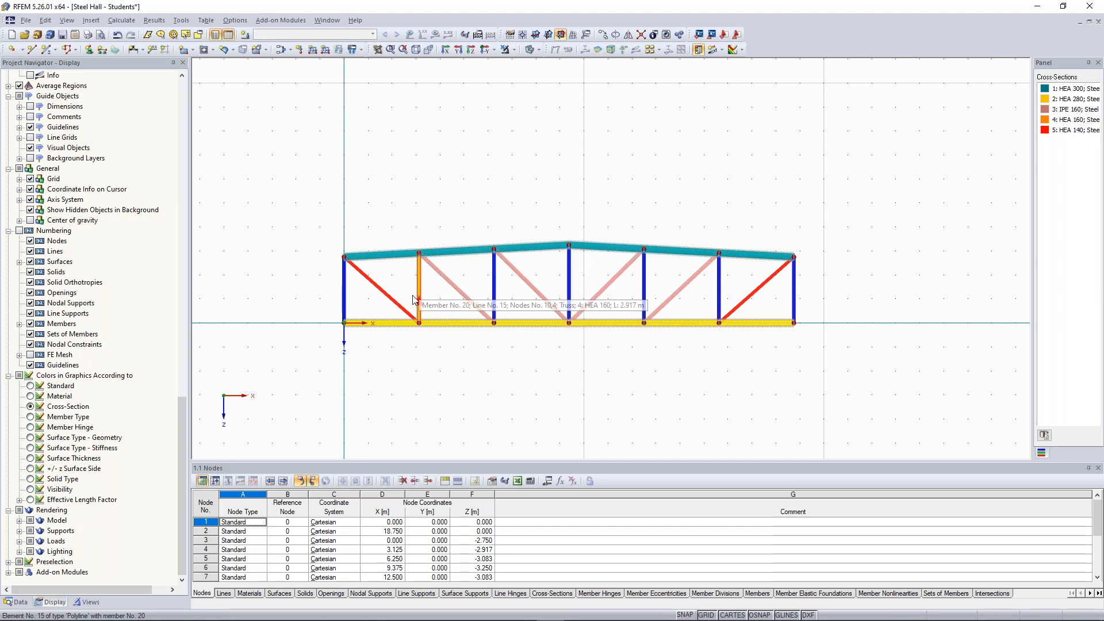
pyautogui.click(795, 293)
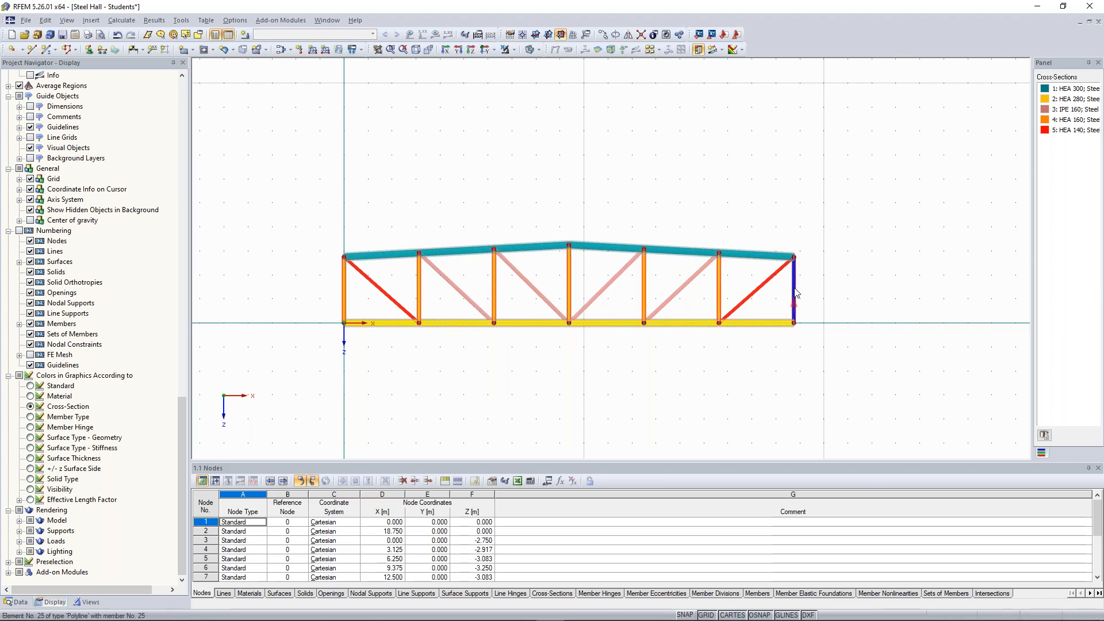
pyautogui.click(985, 191)
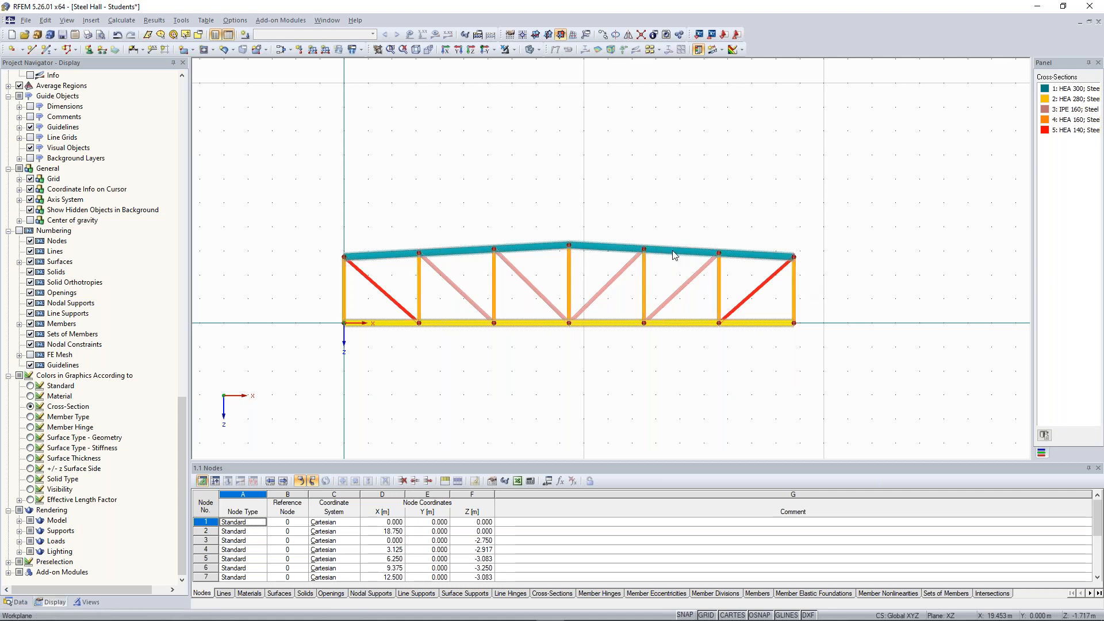
# Preview the truss colored by member type and member hinge, and return the graphic colors to Standard
pyautogui.scroll(-1, 661, 254)
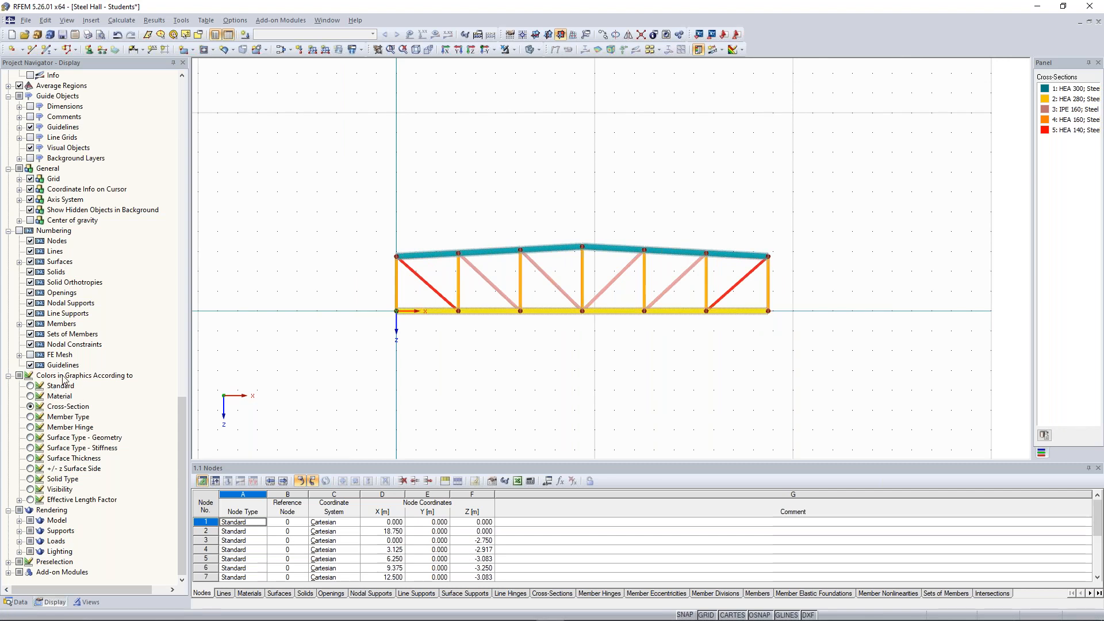
pyautogui.click(29, 417)
pyautogui.click(30, 427)
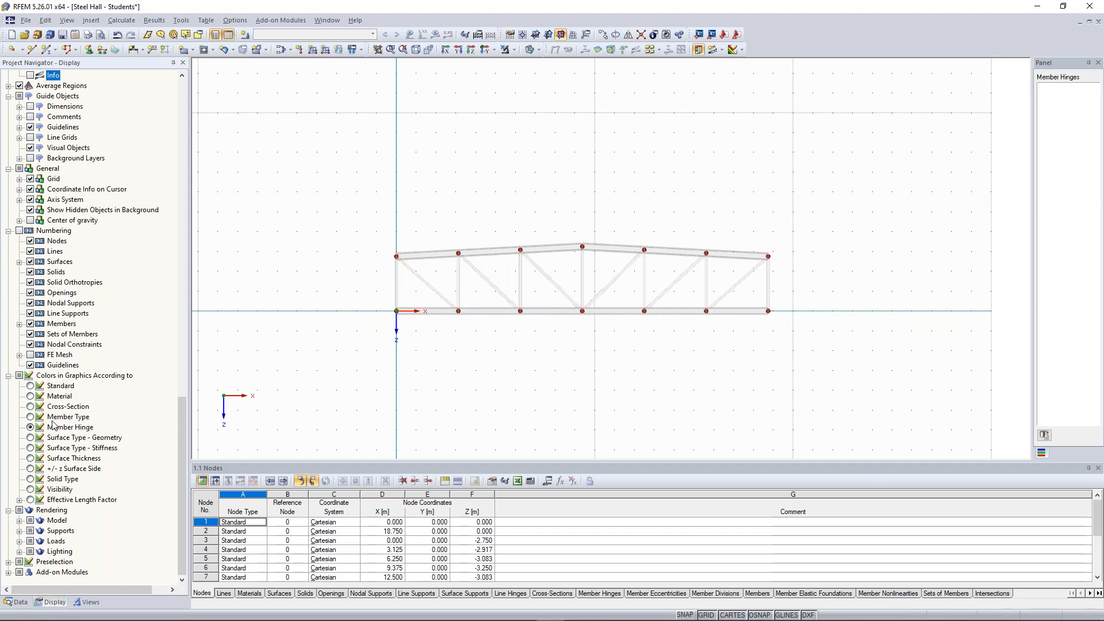
pyautogui.click(29, 386)
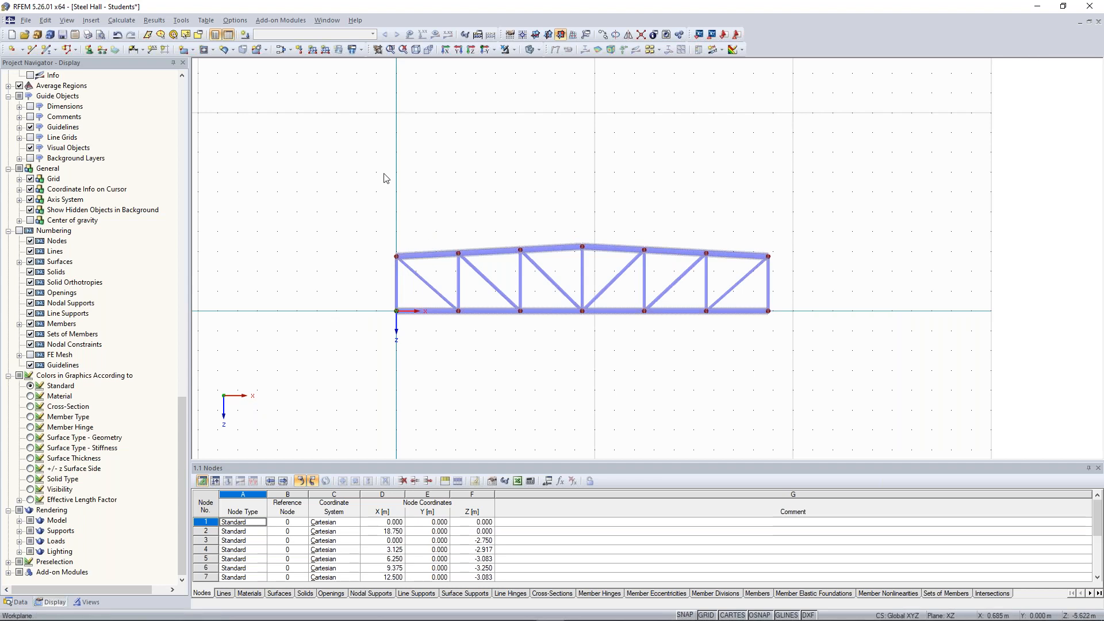
# Move the entire truss by dz = -8 m in the global coordinate system without making copies
pyautogui.moveTo(289, 104); pyautogui.dragTo(592, 295)
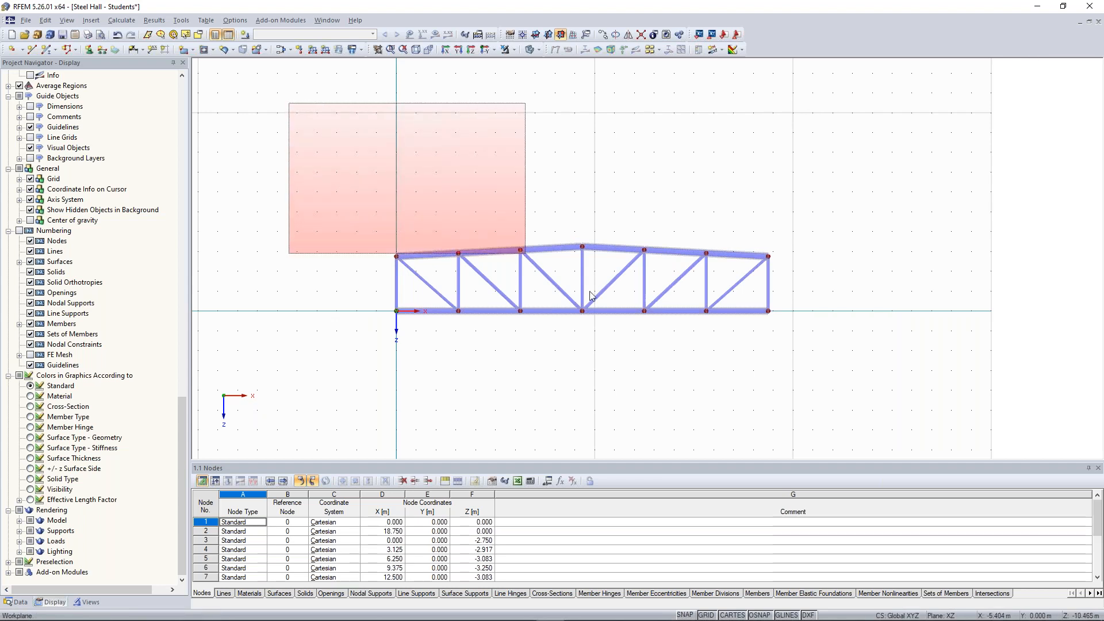
pyautogui.moveTo(592, 295); pyautogui.dragTo(839, 372)
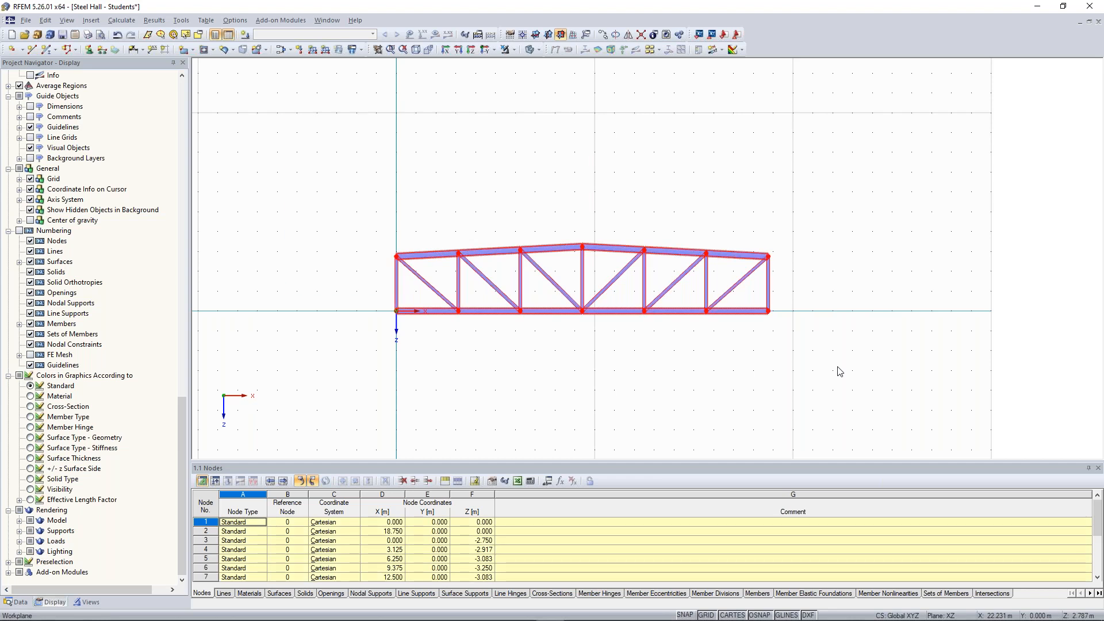
pyautogui.rightClick(648, 349)
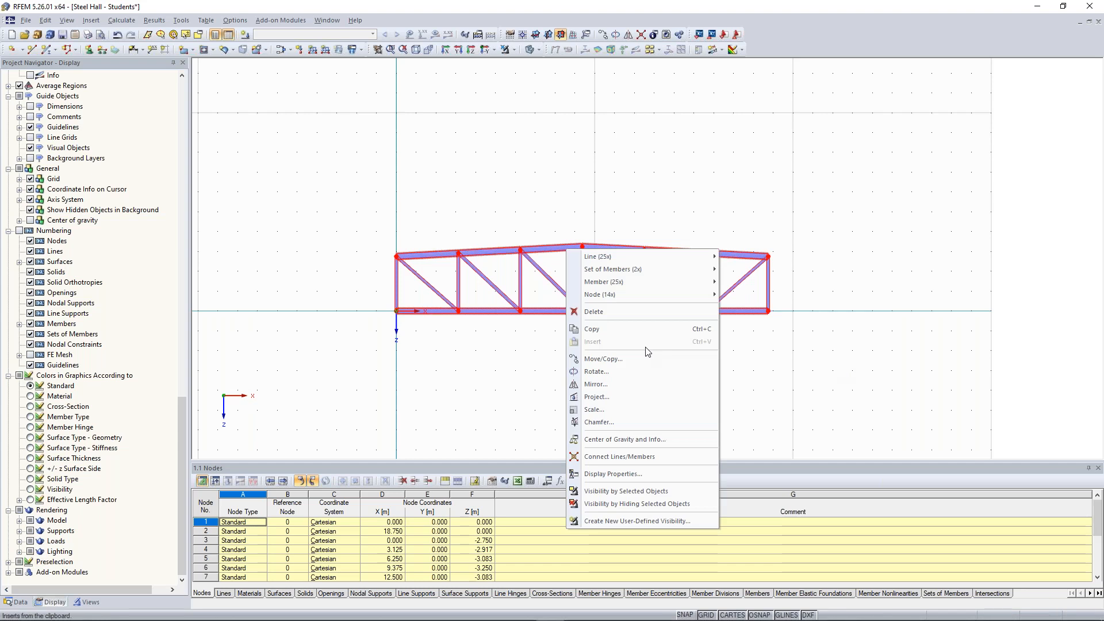
pyautogui.click(649, 360)
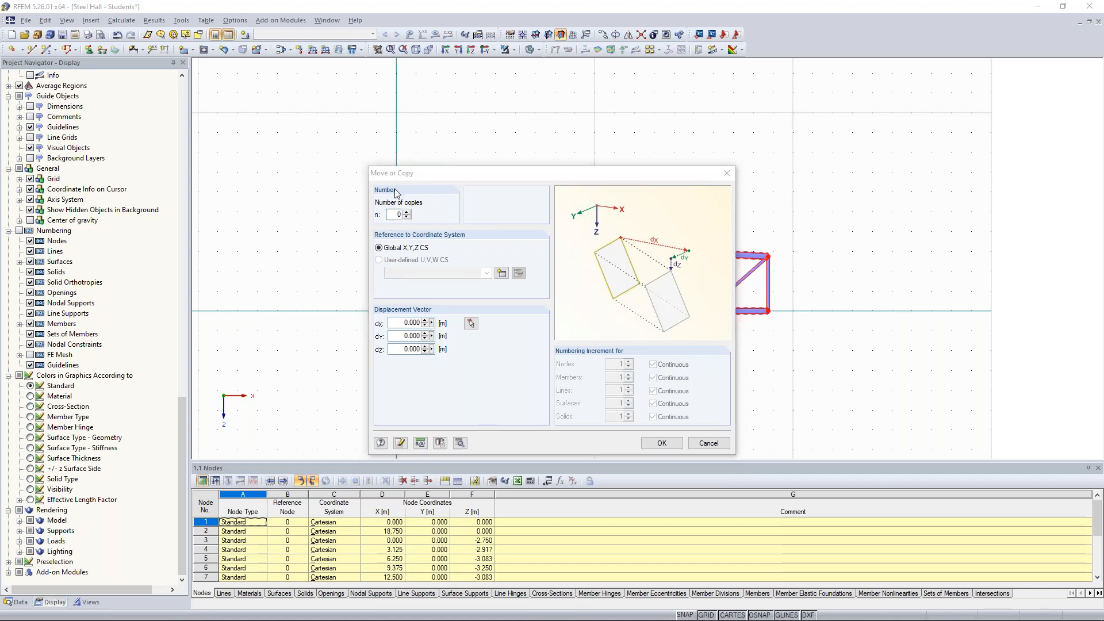
pyautogui.moveTo(407, 175); pyautogui.dragTo(434, 157)
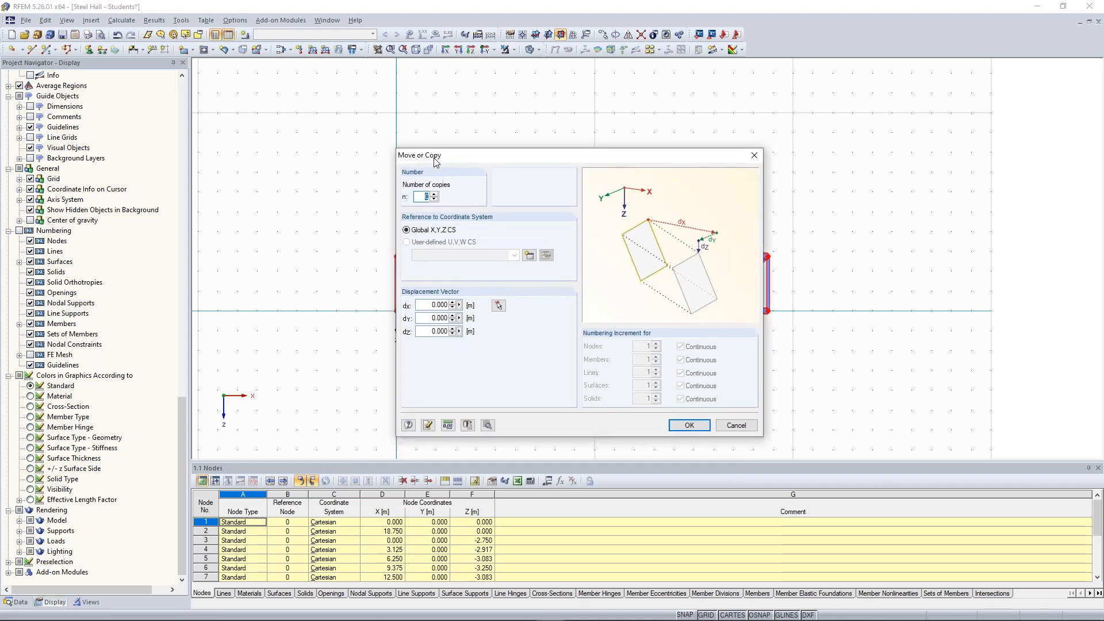
pyautogui.click(423, 197)
pyautogui.moveTo(429, 332); pyautogui.dragTo(505, 337)
pyautogui.write('-8')
pyautogui.click(687, 426)
pyautogui.click(814, 215)
# Delete the two outermost vertical members at the left and right ends of the truss
pyautogui.scroll(-1, 814, 216)
pyautogui.moveTo(791, 196); pyautogui.dragTo(781, 292, button='middle')
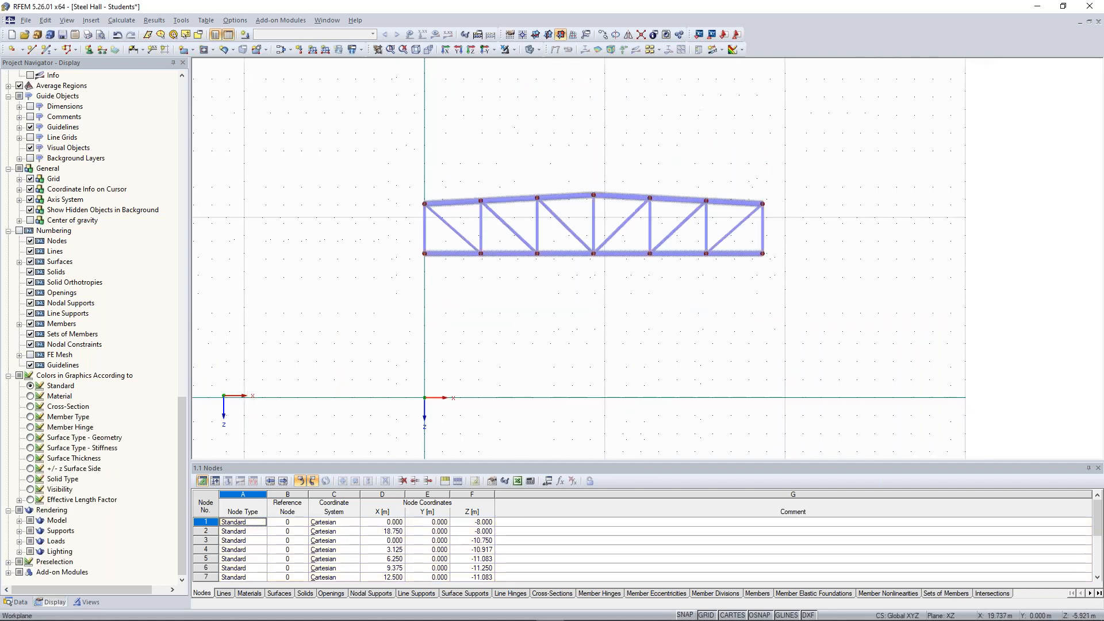
pyautogui.click(425, 240)
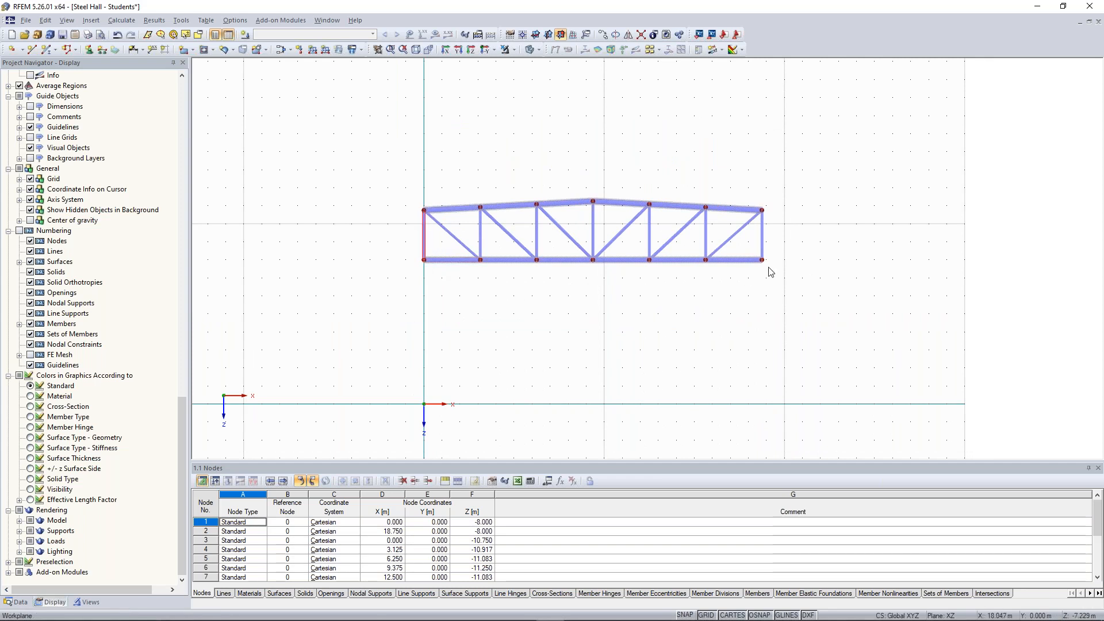
pyautogui.keyDown('ctrl'); pyautogui.click(761, 236); pyautogui.keyUp('ctrl')
pyautogui.press('Delete')
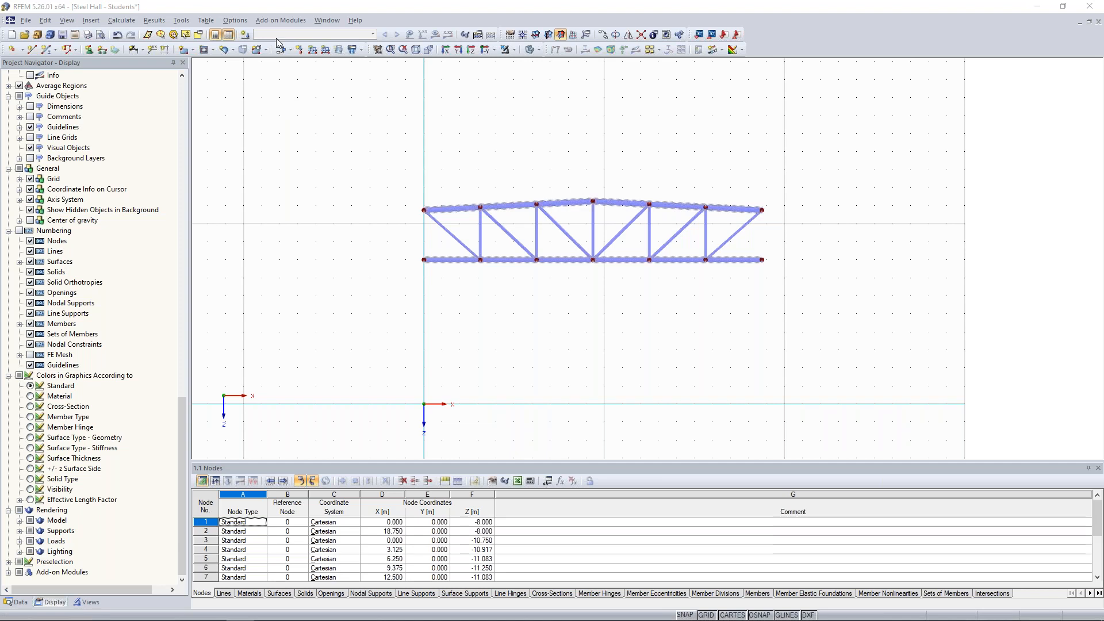
# Start a new member and give it a new solid rectangular 650/650 mm cross-section in Concrete C30/37
pyautogui.click(46, 50)
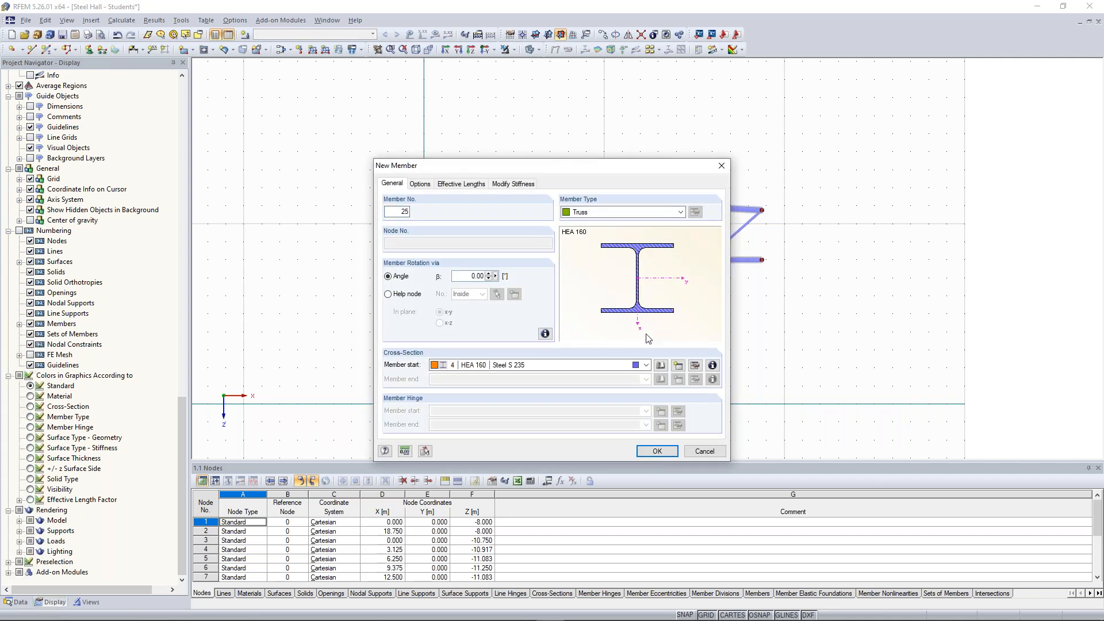
pyautogui.click(682, 368)
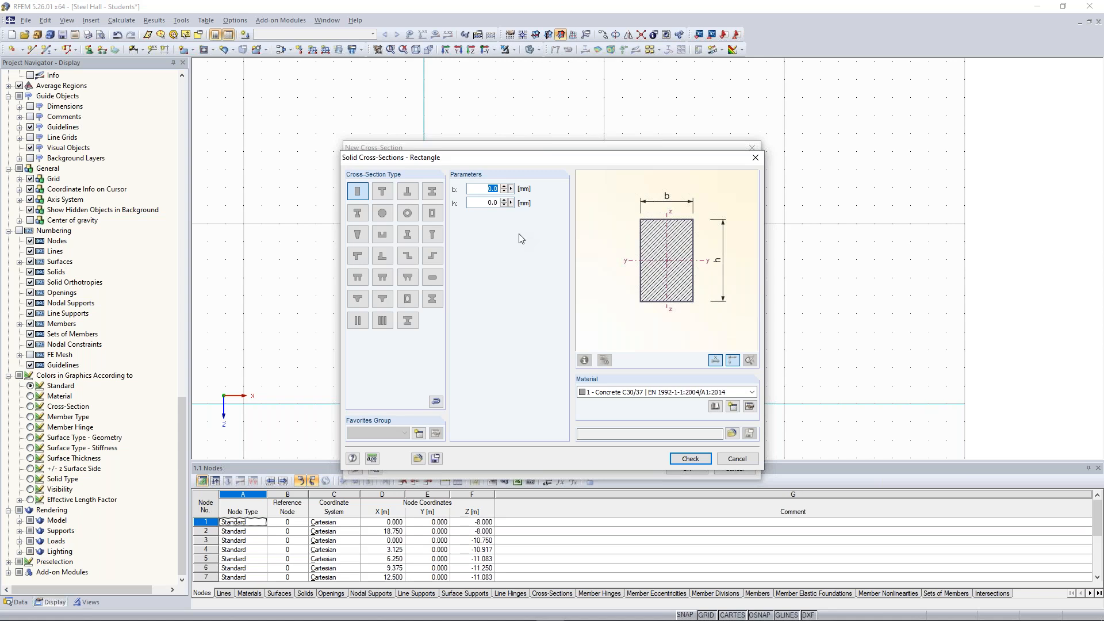
pyautogui.write('650')
pyautogui.doubleClick(492, 200)
pyautogui.click(492, 200)
pyautogui.write('650')
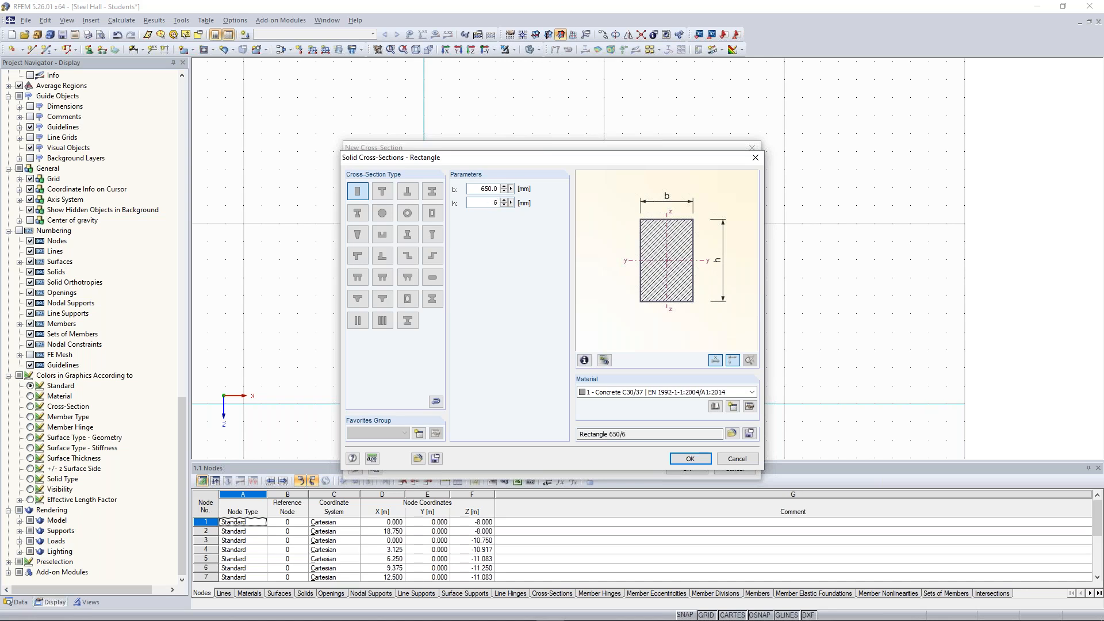
pyautogui.click(688, 459)
pyautogui.click(684, 469)
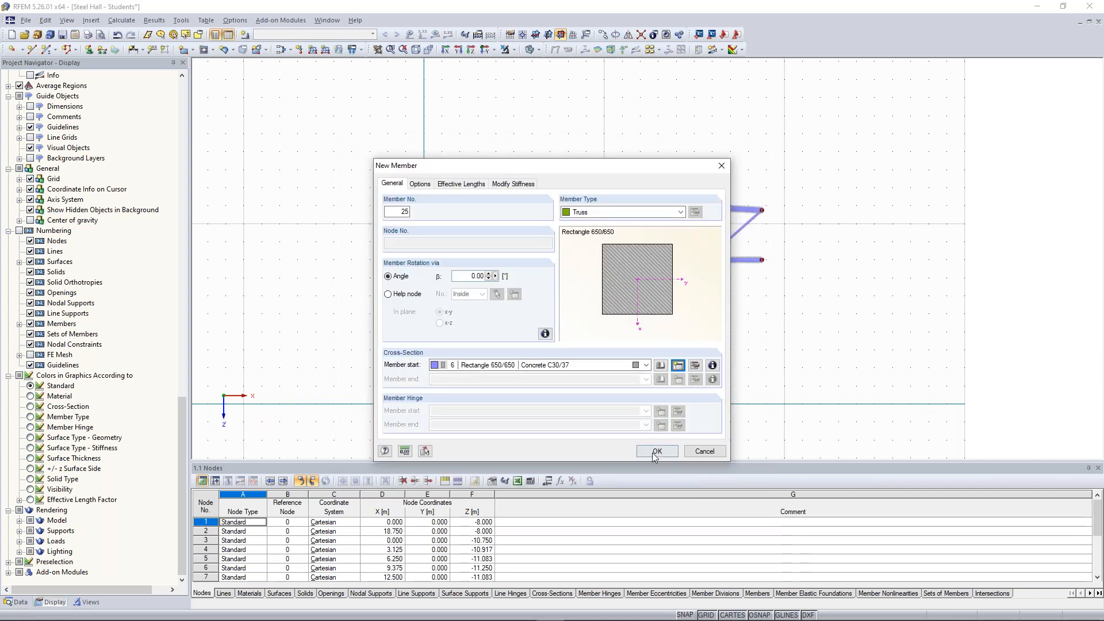
# Draw the left column as a single member from the origin up to the upper chord's left end node
pyautogui.click(656, 452)
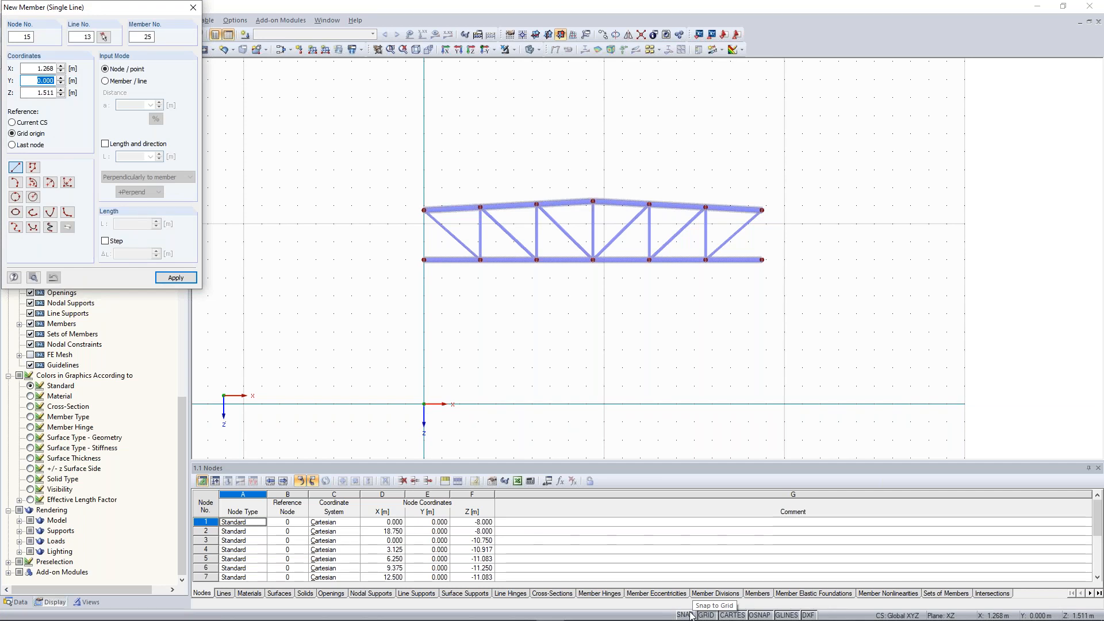
pyautogui.click(424, 403)
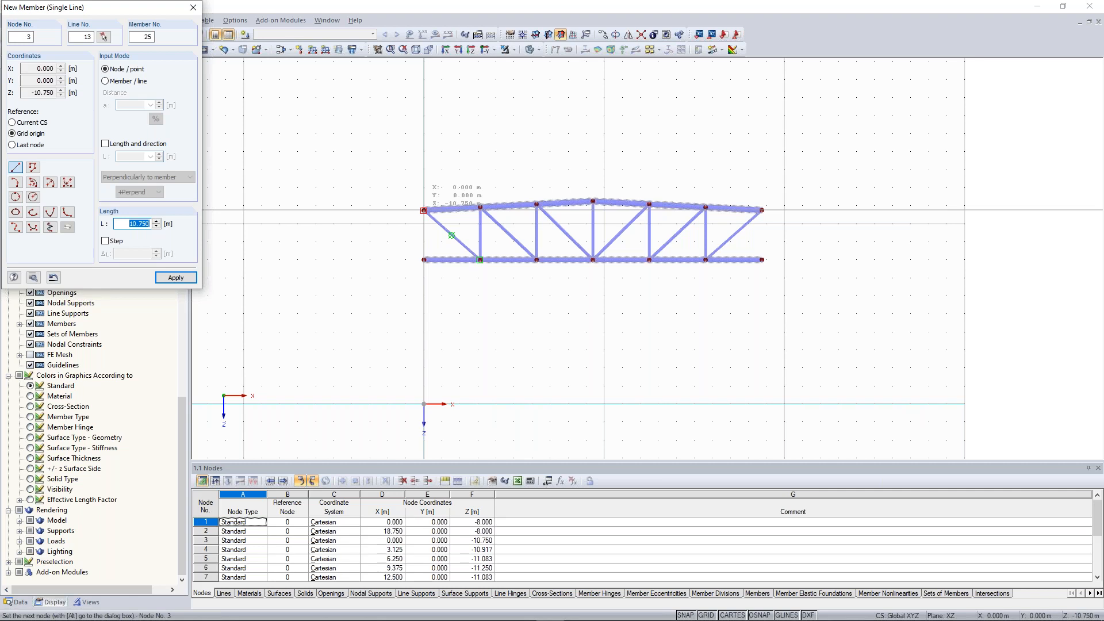
pyautogui.click(424, 211)
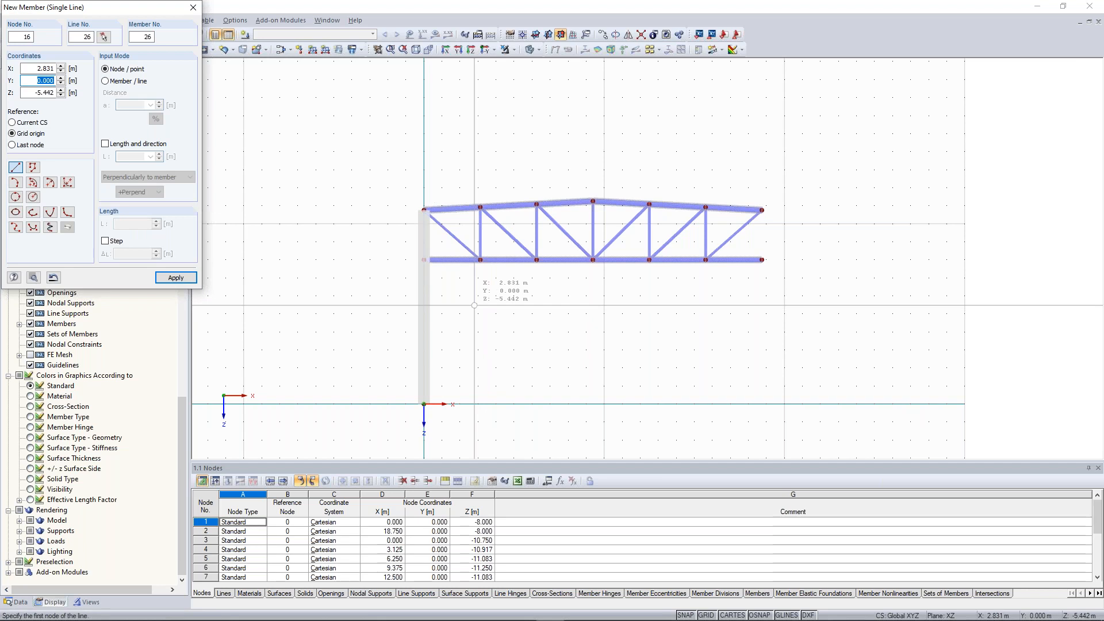
pyautogui.press('Escape')
pyautogui.doubleClick(423, 242)
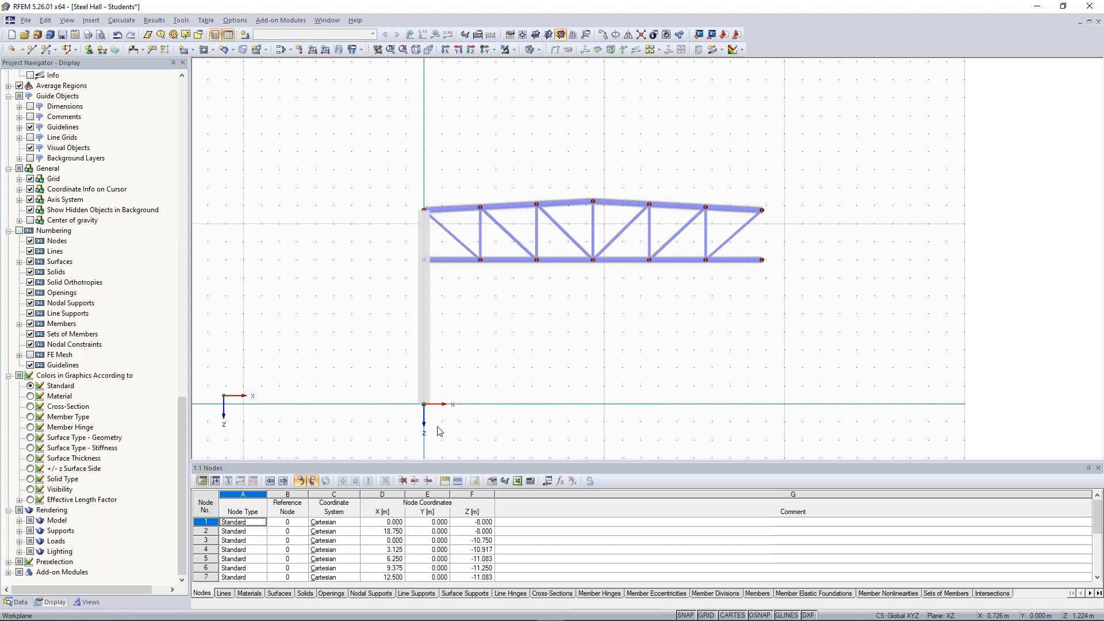
# Copy both segments of the left column to the right end of the truss
pyautogui.moveTo(470, 434); pyautogui.dragTo(385, 353)
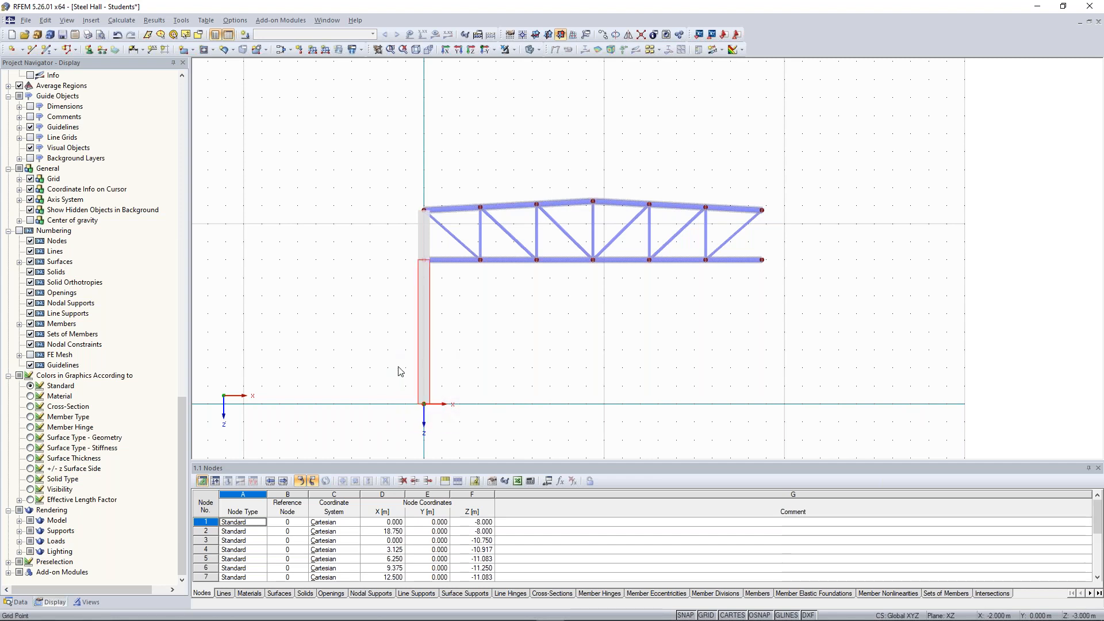
pyautogui.keyDown('ctrl'); pyautogui.click(425, 244); pyautogui.keyUp('ctrl')
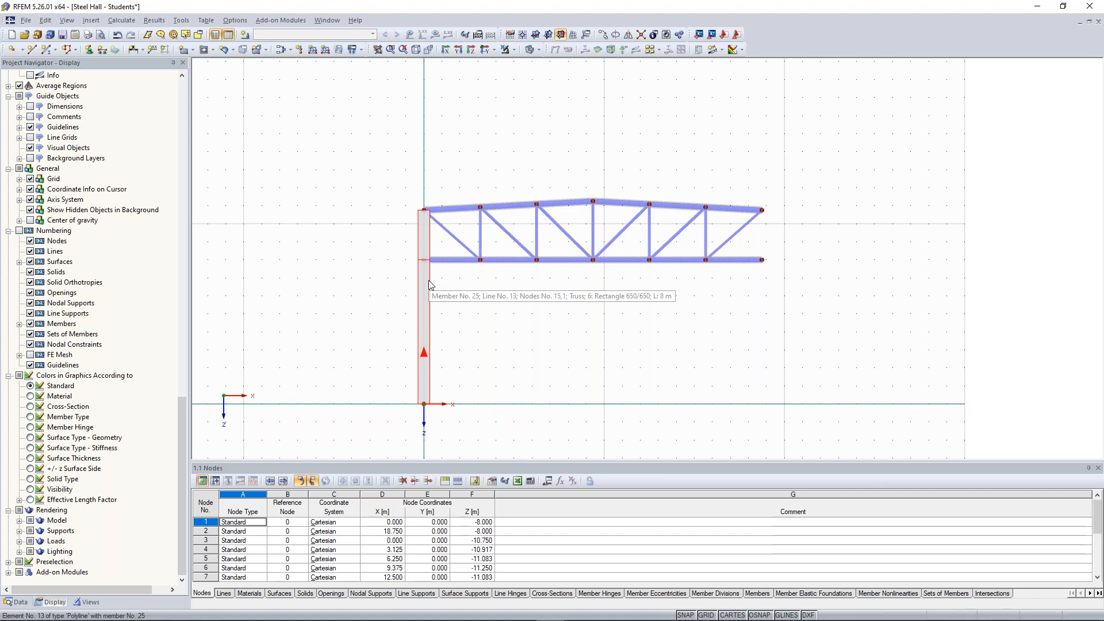
pyautogui.keyDown('ctrl'); pyautogui.moveTo(429, 281); pyautogui.dragTo(761, 258); pyautogui.keyUp('ctrl')
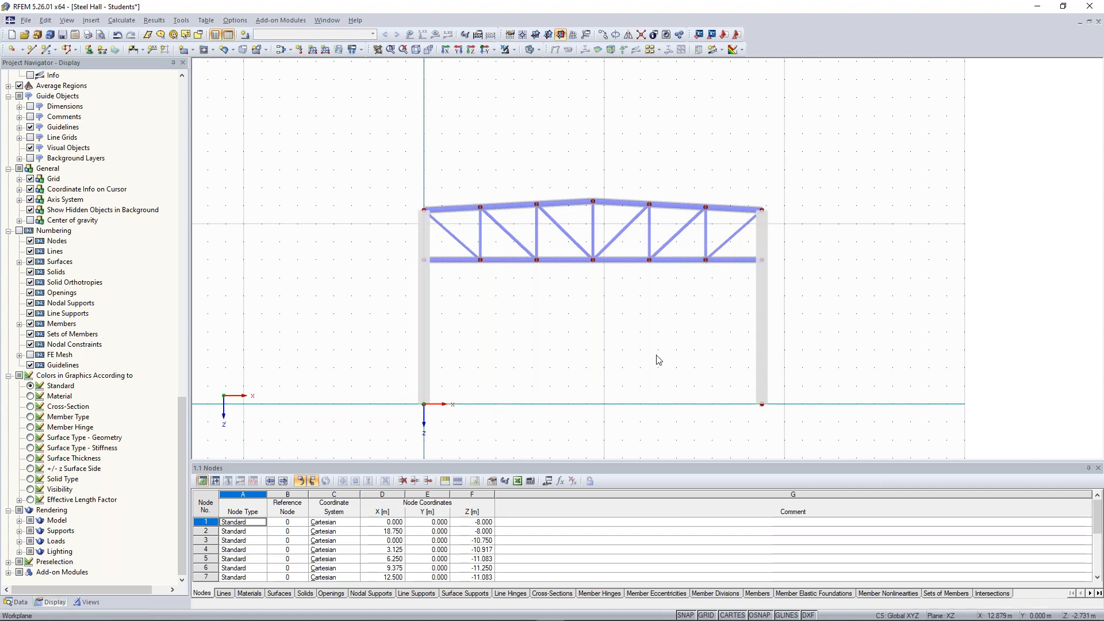
# Dismiss the advertising pop-up and examine where the truss chords meet the columns at both ends
pyautogui.scroll(-2, 658, 360)
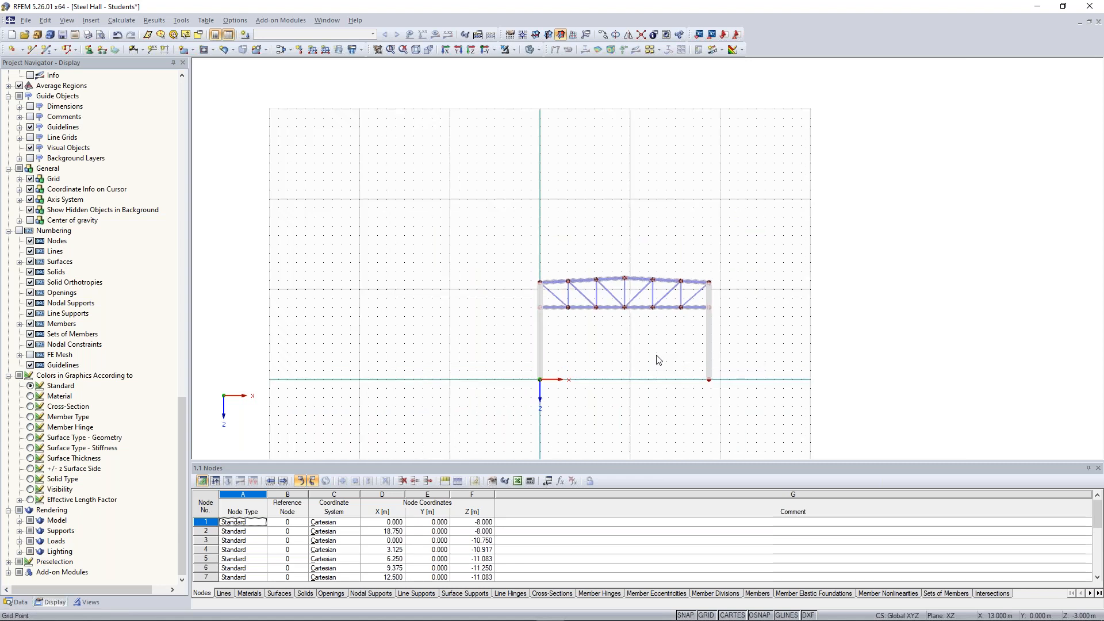
pyautogui.scroll(1, 658, 360)
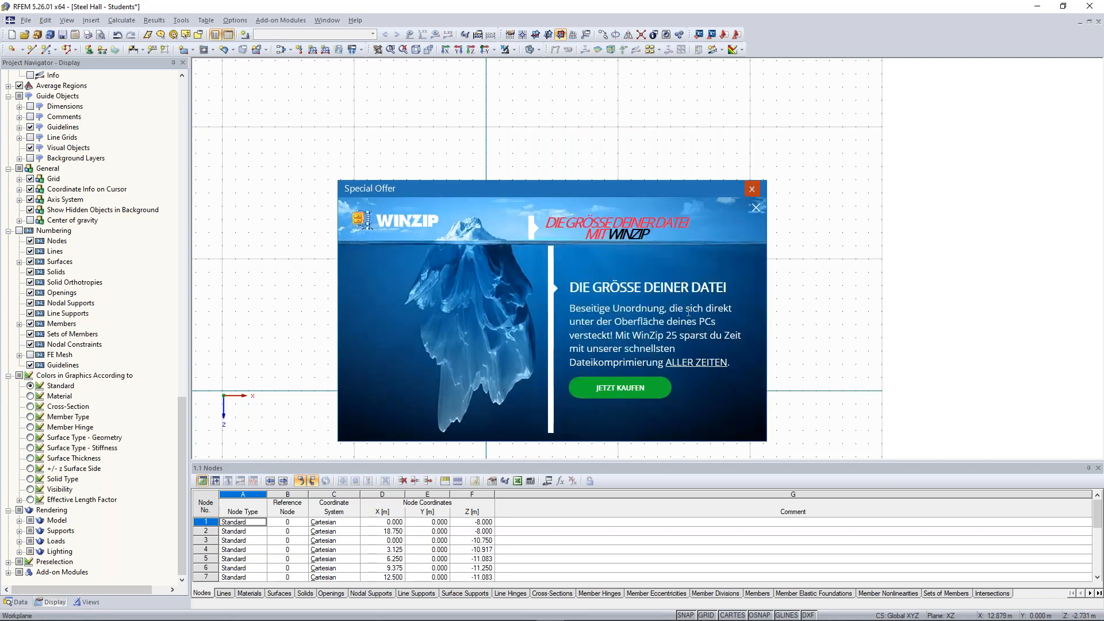
pyautogui.click(752, 188)
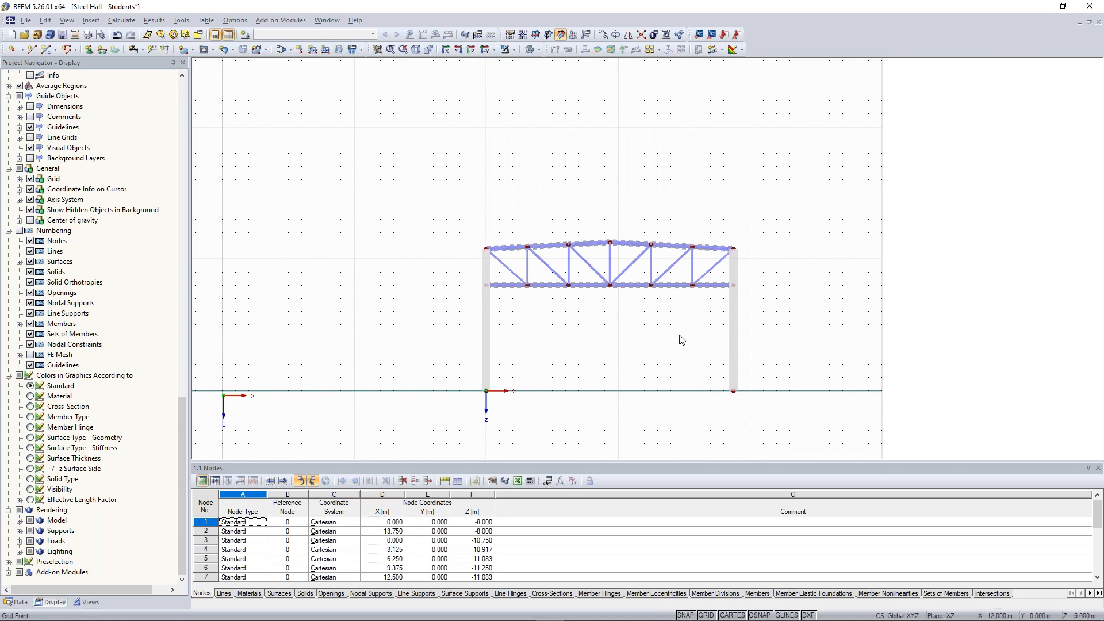
pyautogui.scroll(3, 533, 229)
pyautogui.moveTo(529, 224); pyautogui.dragTo(461, 143, button='middle')
pyautogui.scroll(3, 482, 200)
pyautogui.scroll(2, 458, 168)
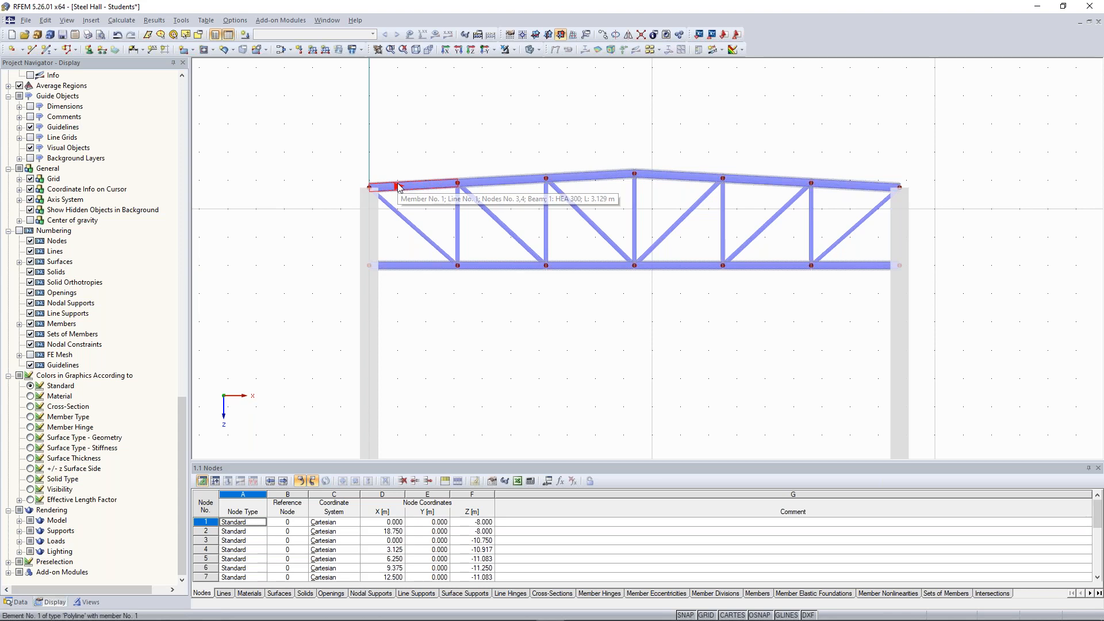
pyautogui.scroll(2, 364, 303)
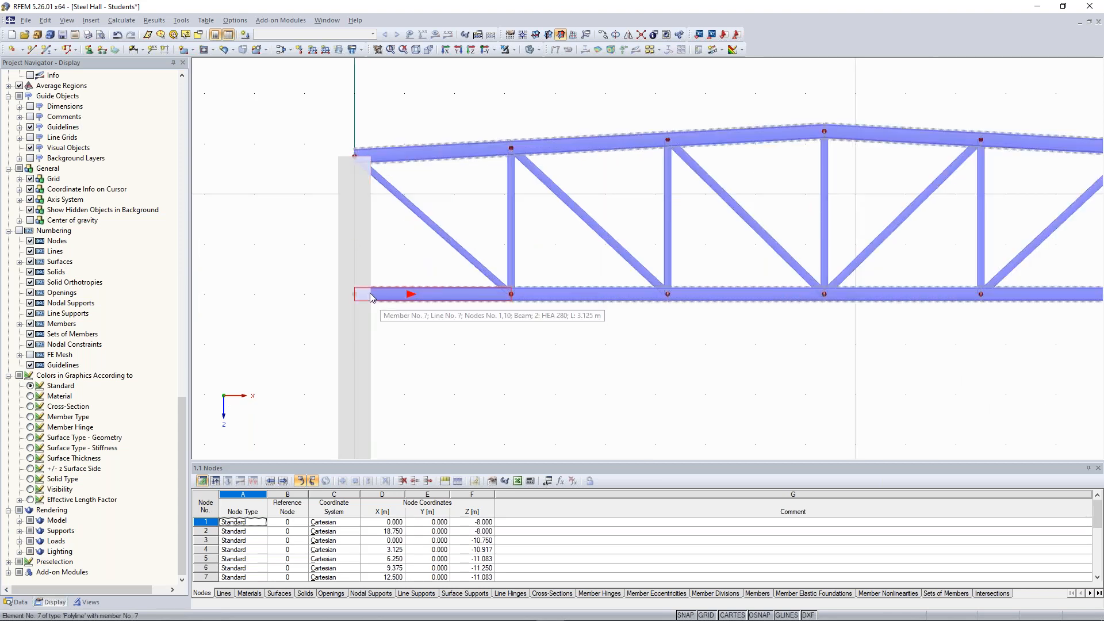
pyautogui.moveTo(585, 361); pyautogui.dragTo(315, 337, button='middle')
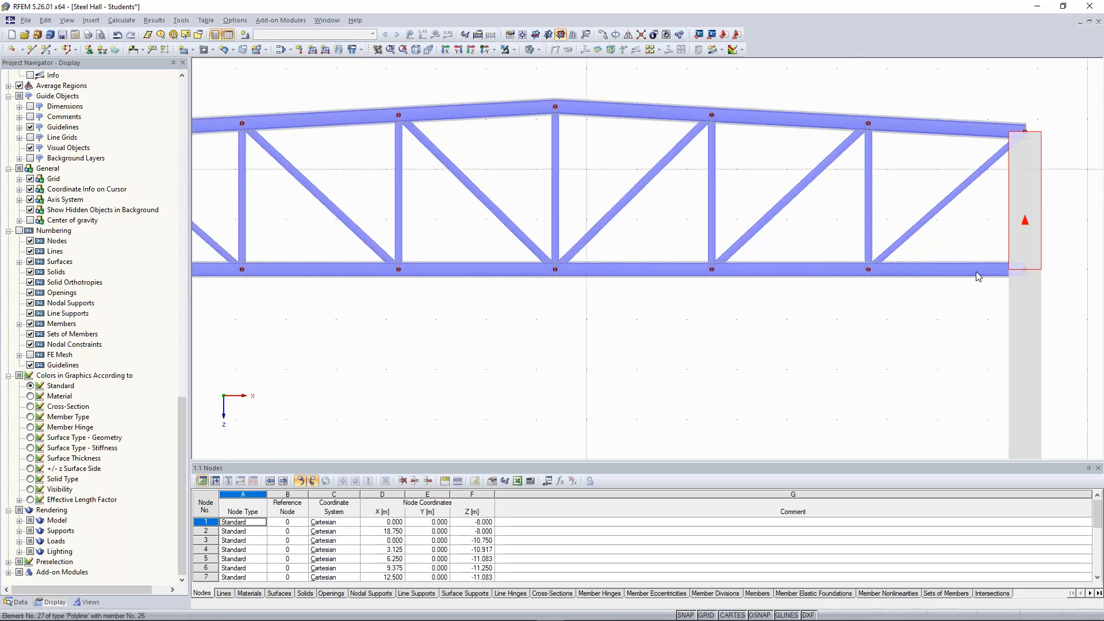
pyautogui.moveTo(621, 347); pyautogui.dragTo(706, 341, button='middle')
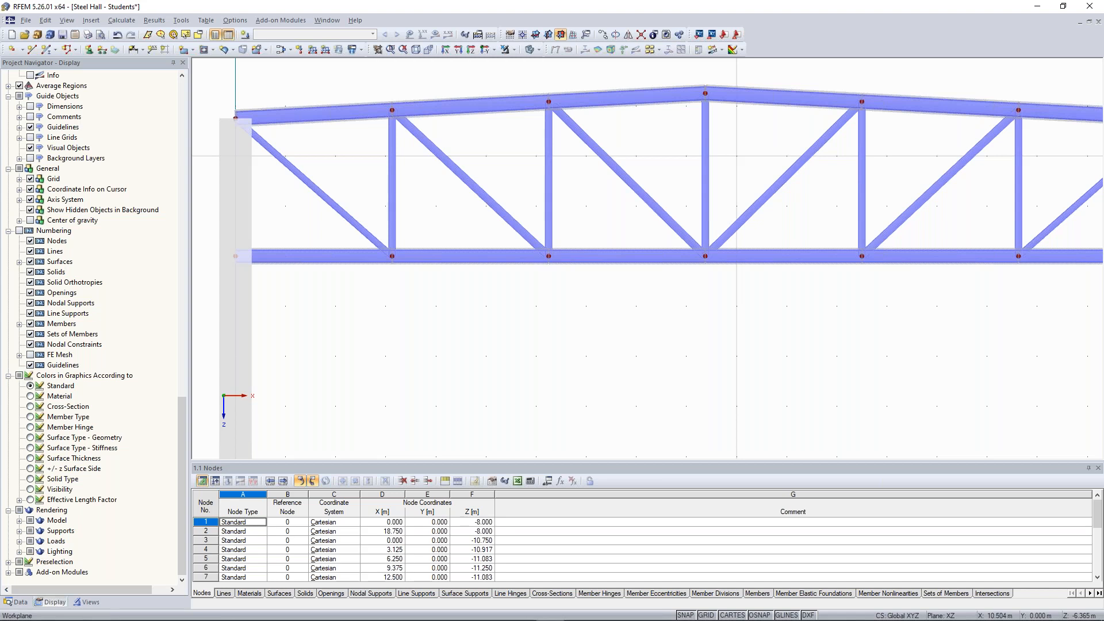
pyautogui.scroll(-1, 469, 306)
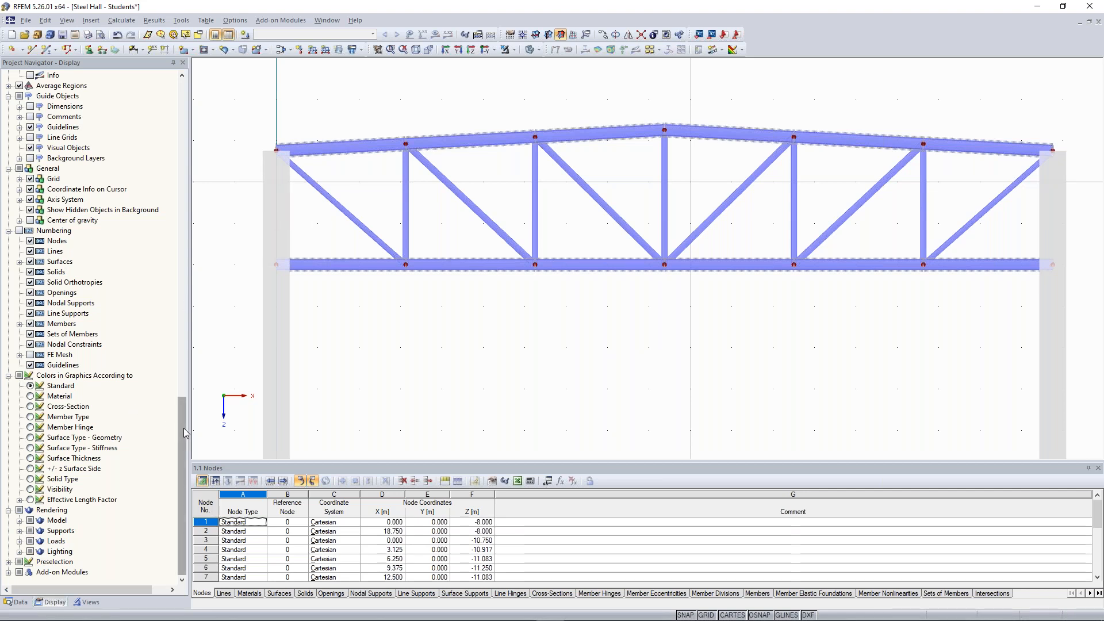
# Create a member hinge in local member axes x,y,z that releases the rotations φy and φz
pyautogui.click(17, 603)
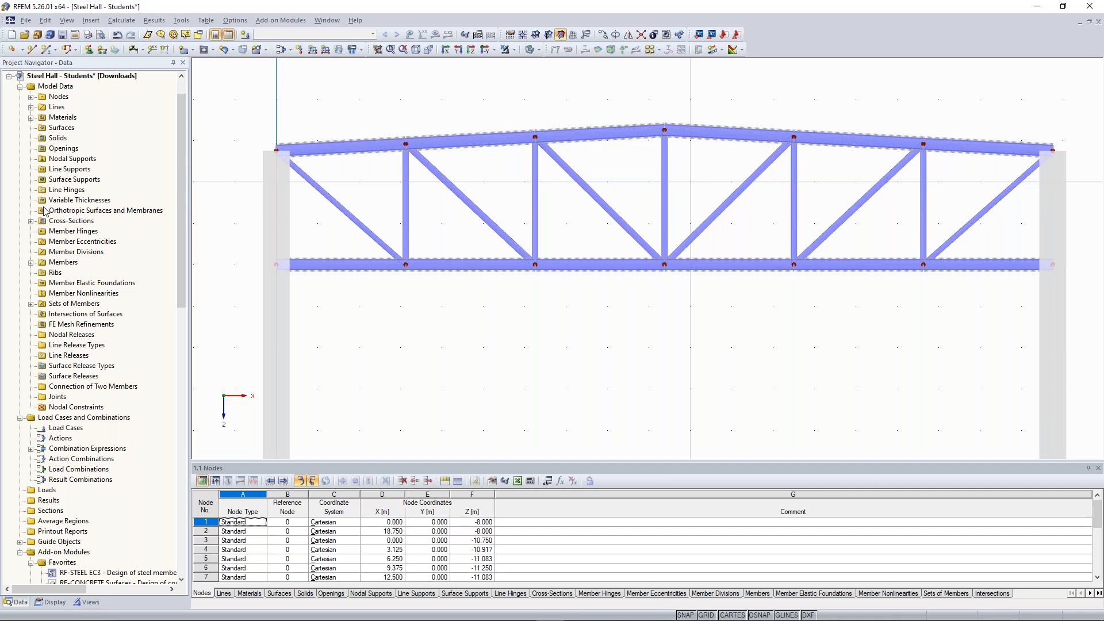
pyautogui.rightClick(64, 233)
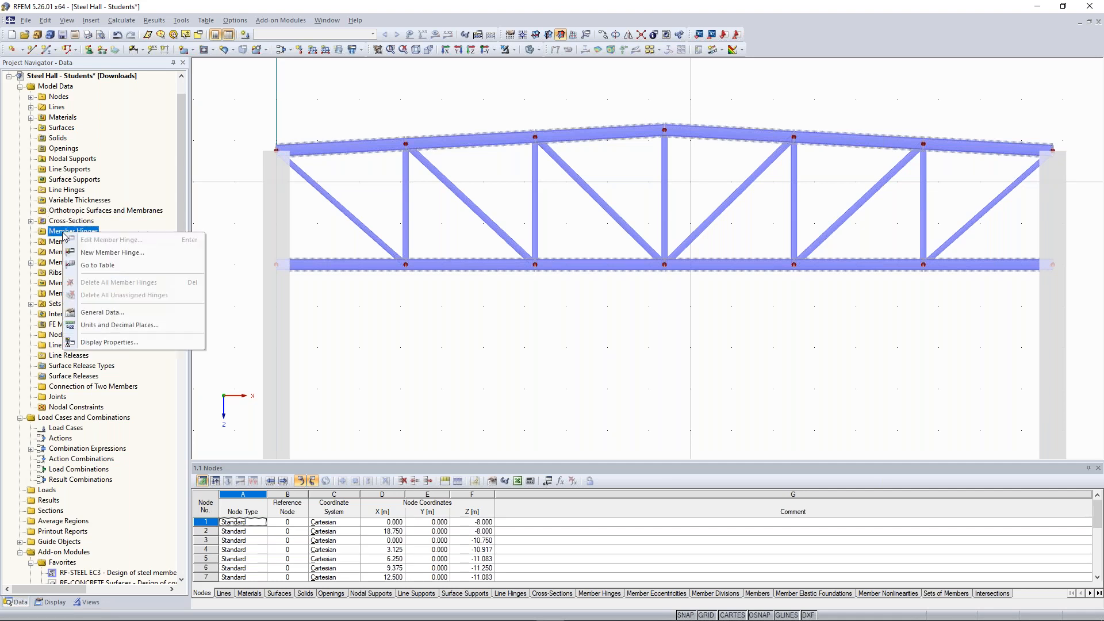
pyautogui.click(123, 258)
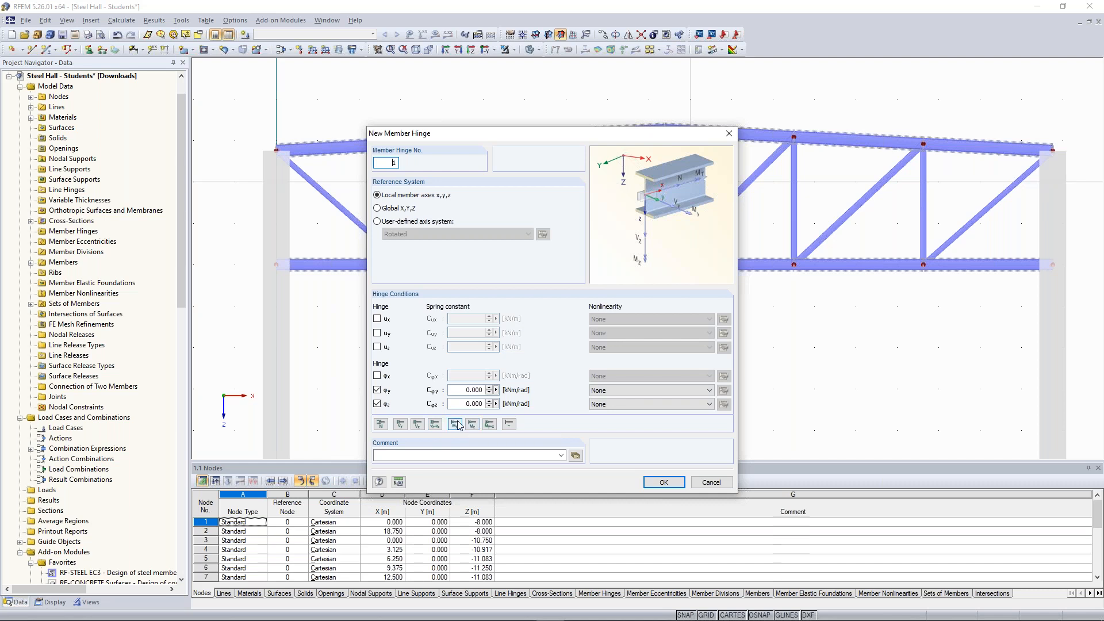
pyautogui.click(435, 423)
pyautogui.click(382, 424)
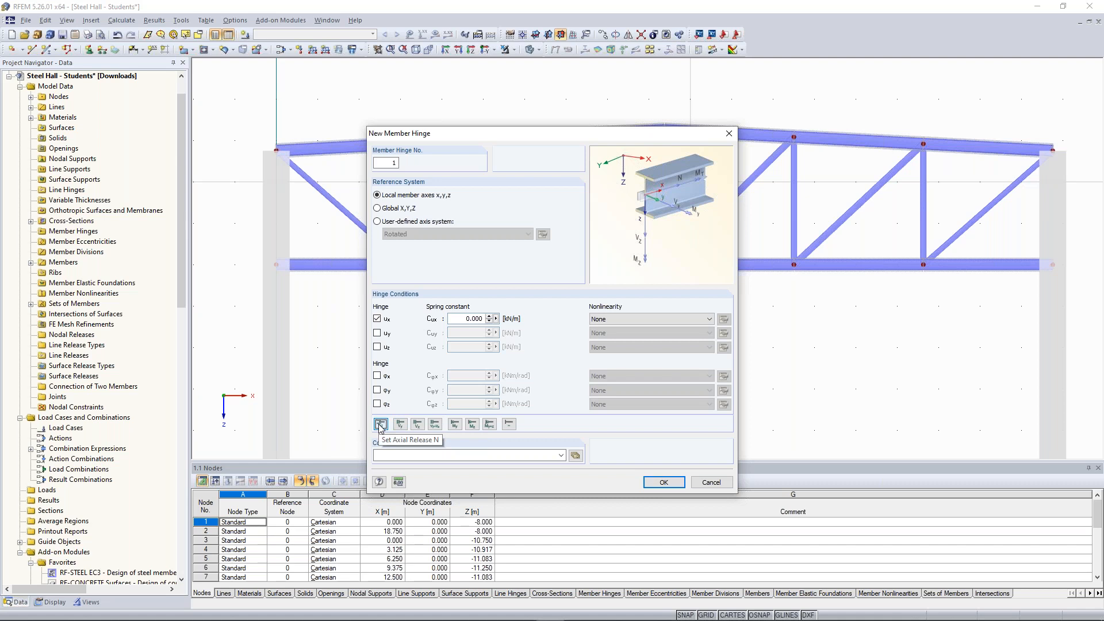
pyautogui.click(489, 426)
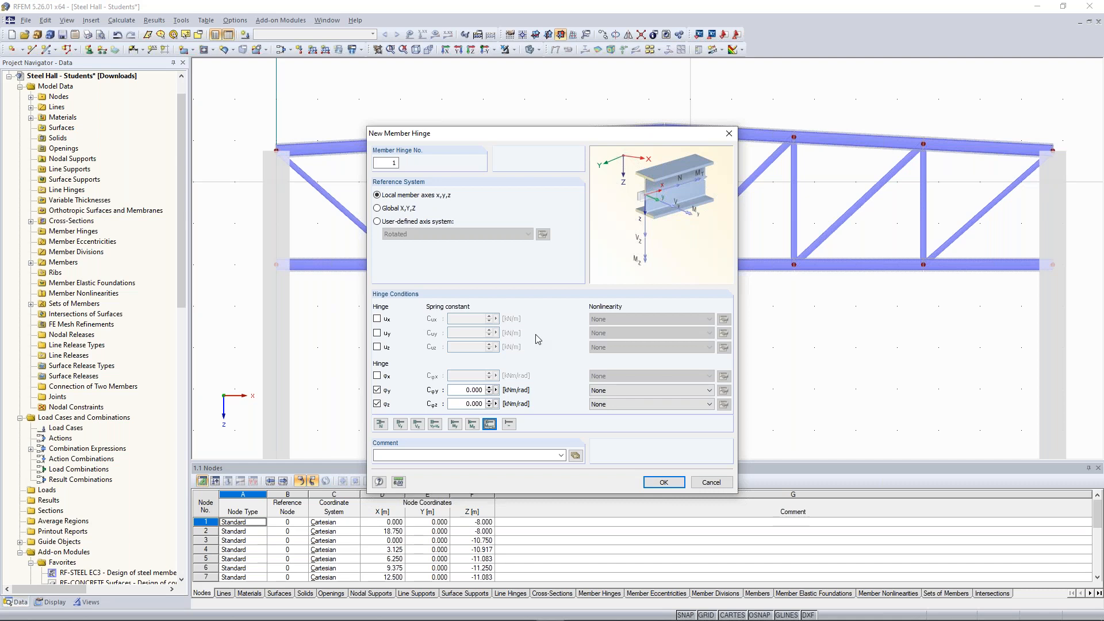
pyautogui.click(664, 482)
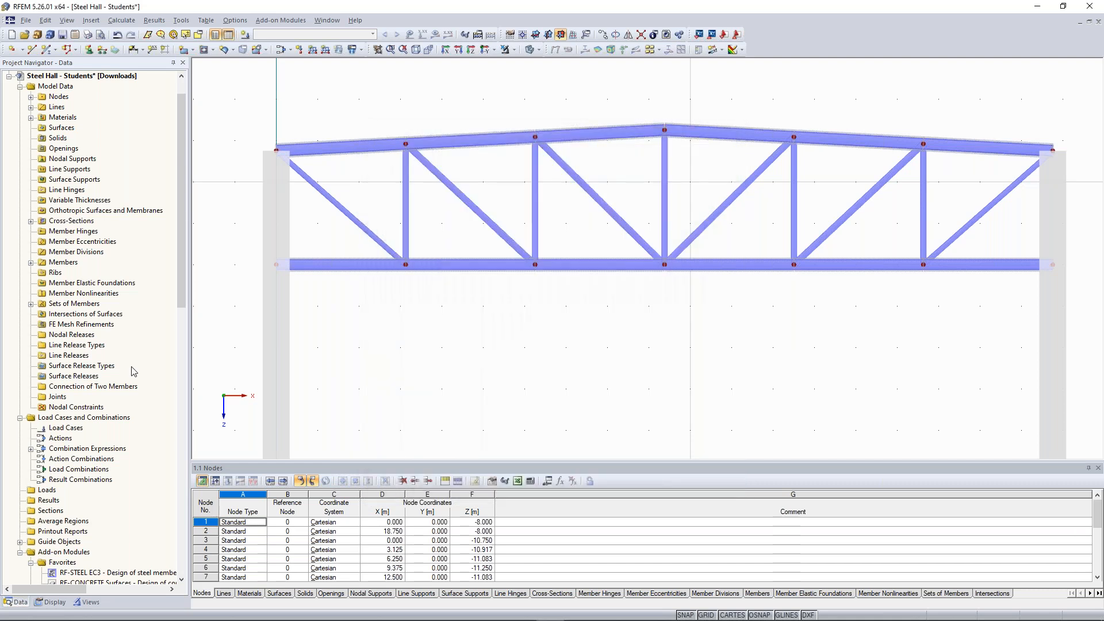
# Assign the existing member hinge graphically to both outer ends of the upper chord, where it meets the columns
pyautogui.click(32, 232)
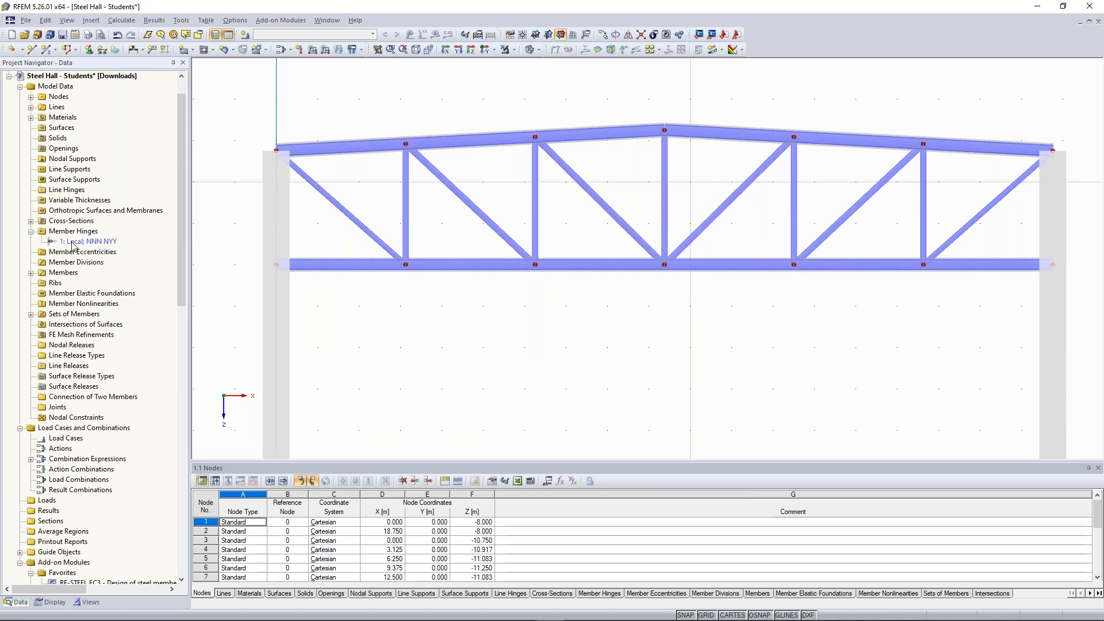
pyautogui.rightClick(101, 243)
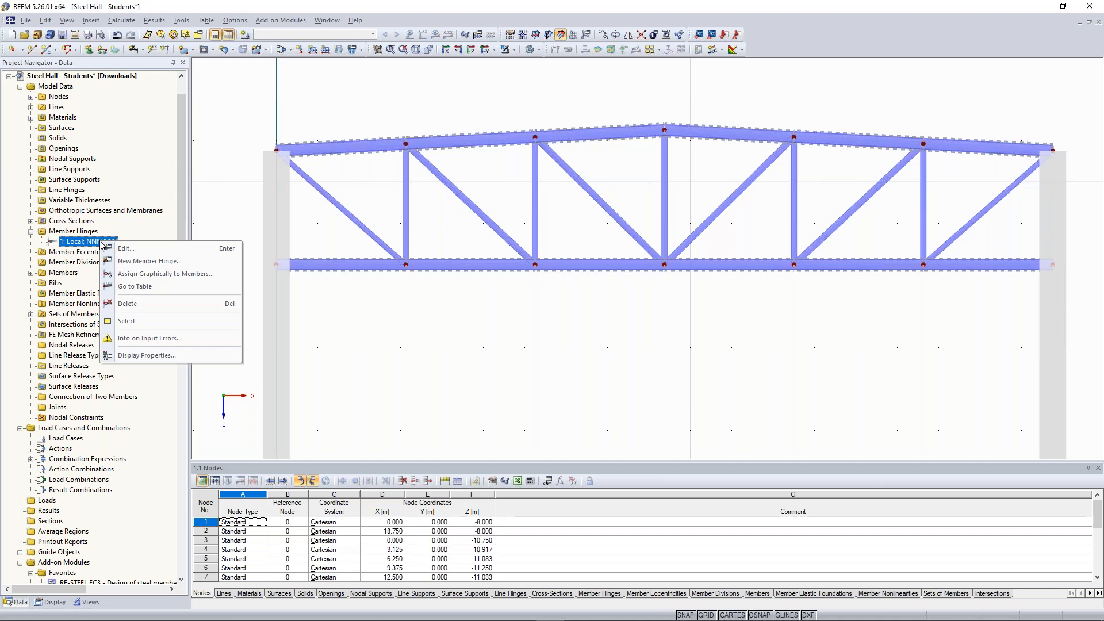
pyautogui.click(131, 273)
pyautogui.moveTo(310, 132); pyautogui.dragTo(500, 315)
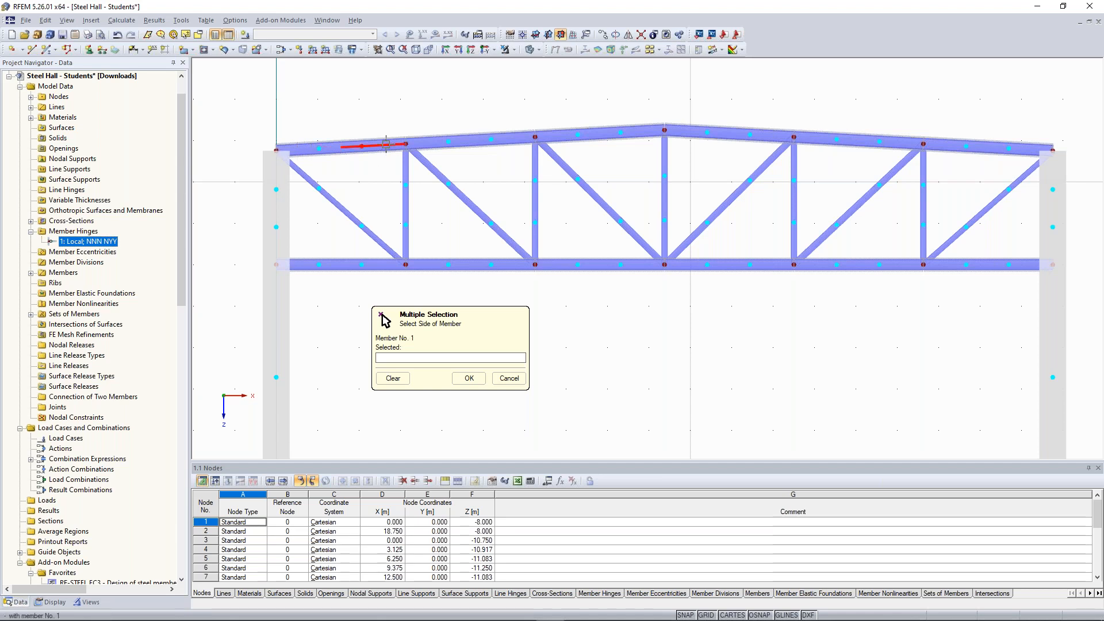
pyautogui.click(308, 147)
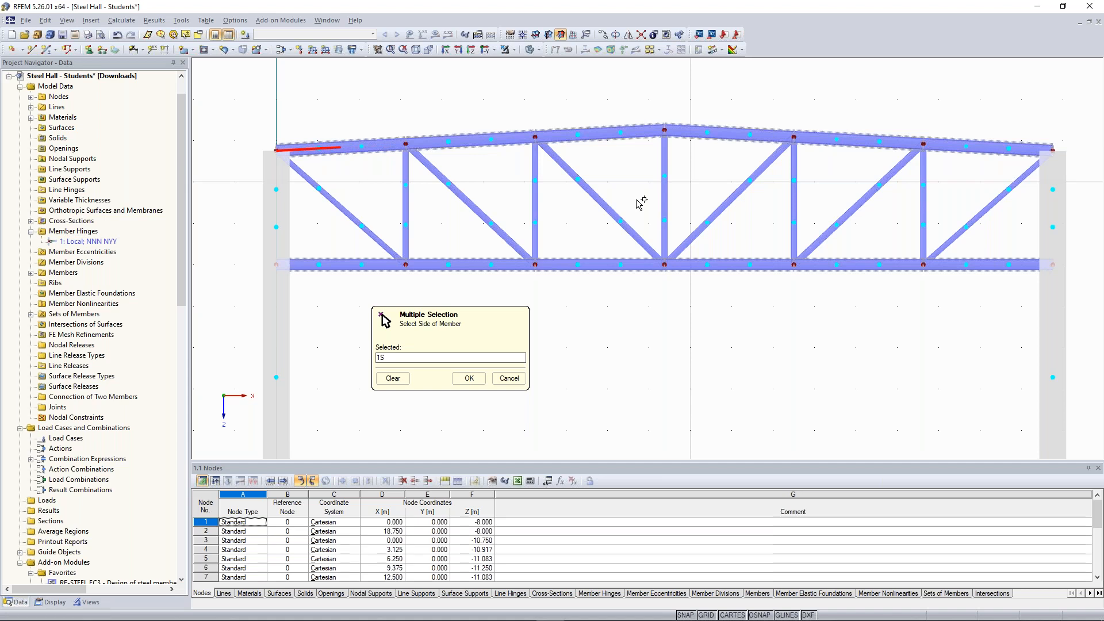
pyautogui.click(1028, 148)
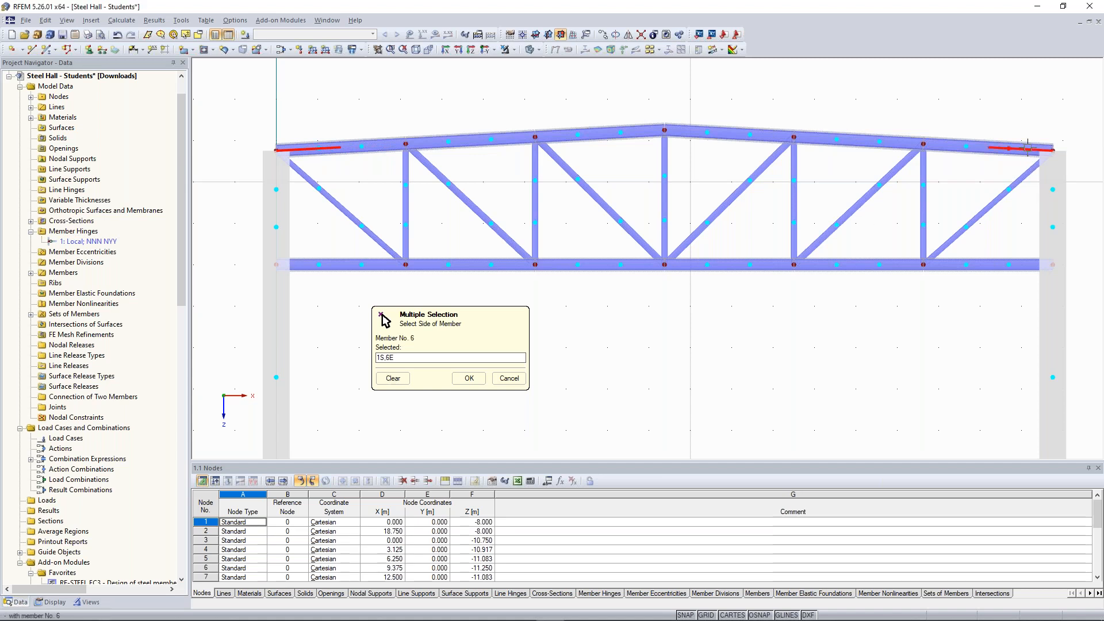
pyautogui.click(469, 378)
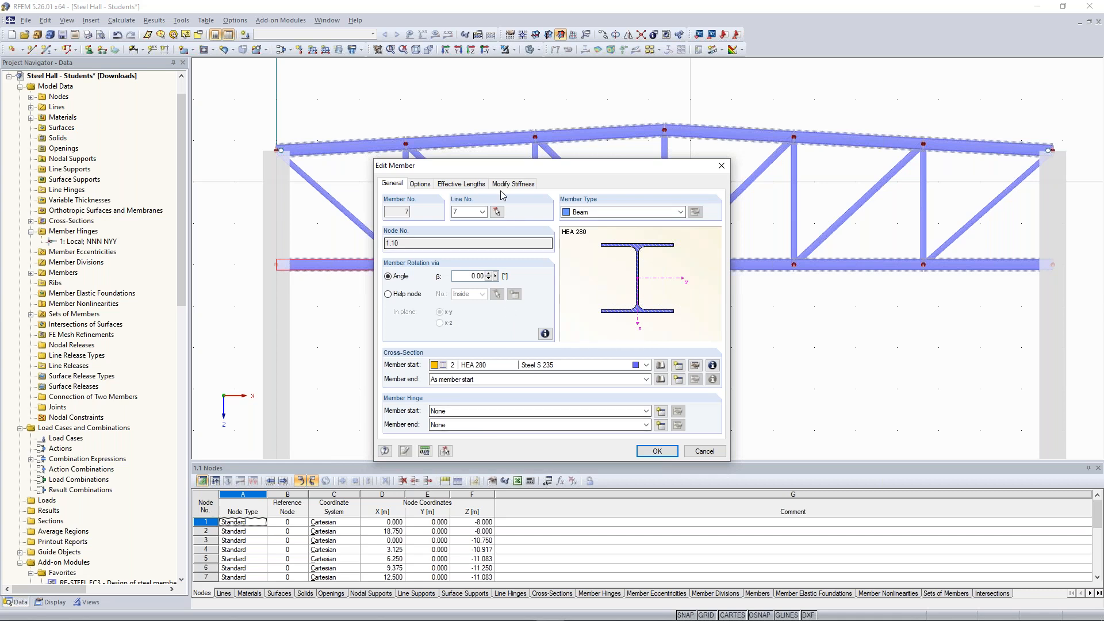
# Create a member hinge in local axes releasing ux, uz, φy and φz at the start of the lower chord's leftmost member
pyautogui.moveTo(499, 171); pyautogui.dragTo(501, 132)
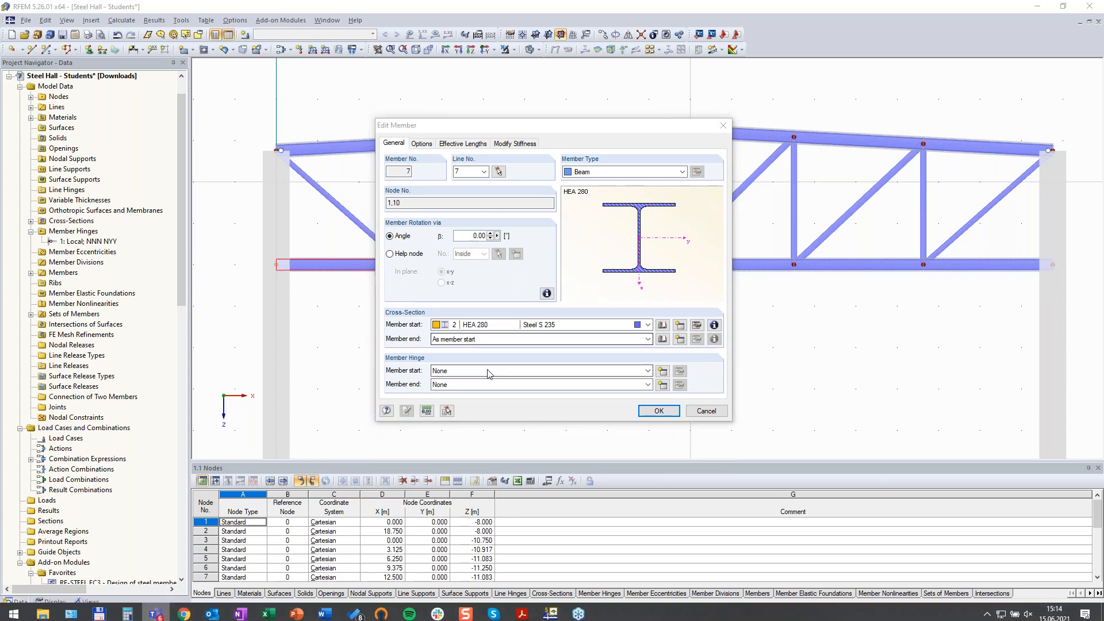
pyautogui.click(663, 372)
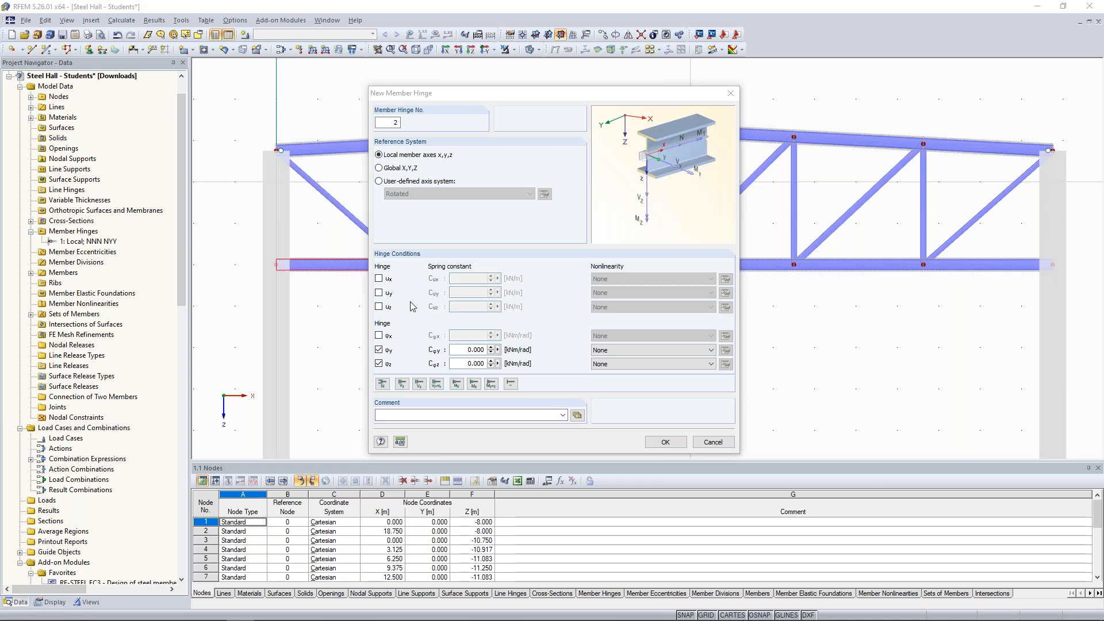
pyautogui.click(379, 308)
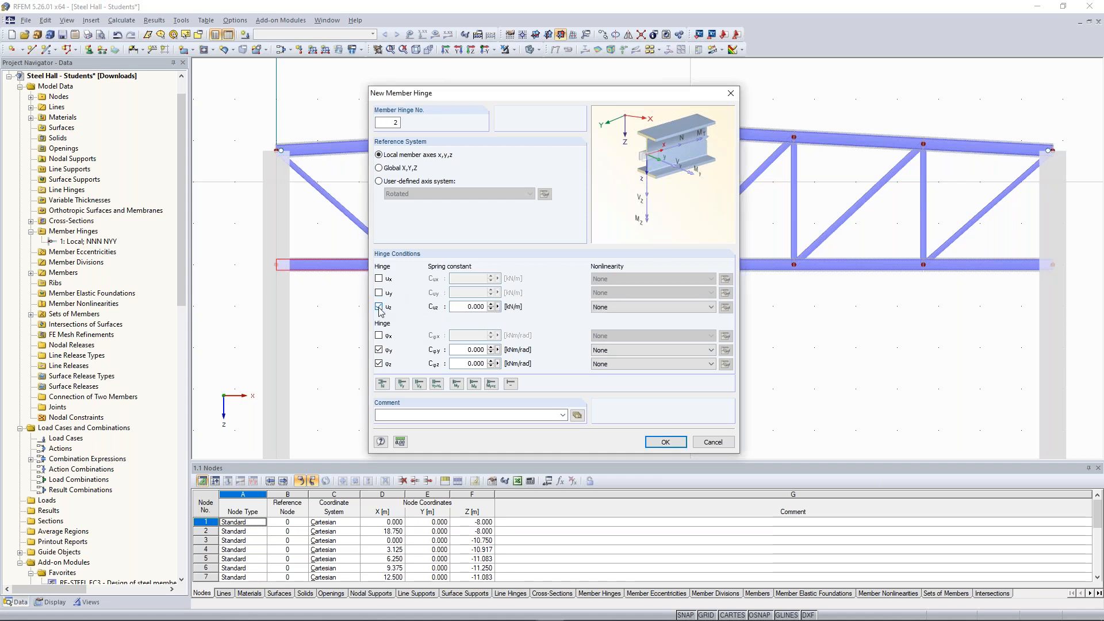
pyautogui.click(379, 280)
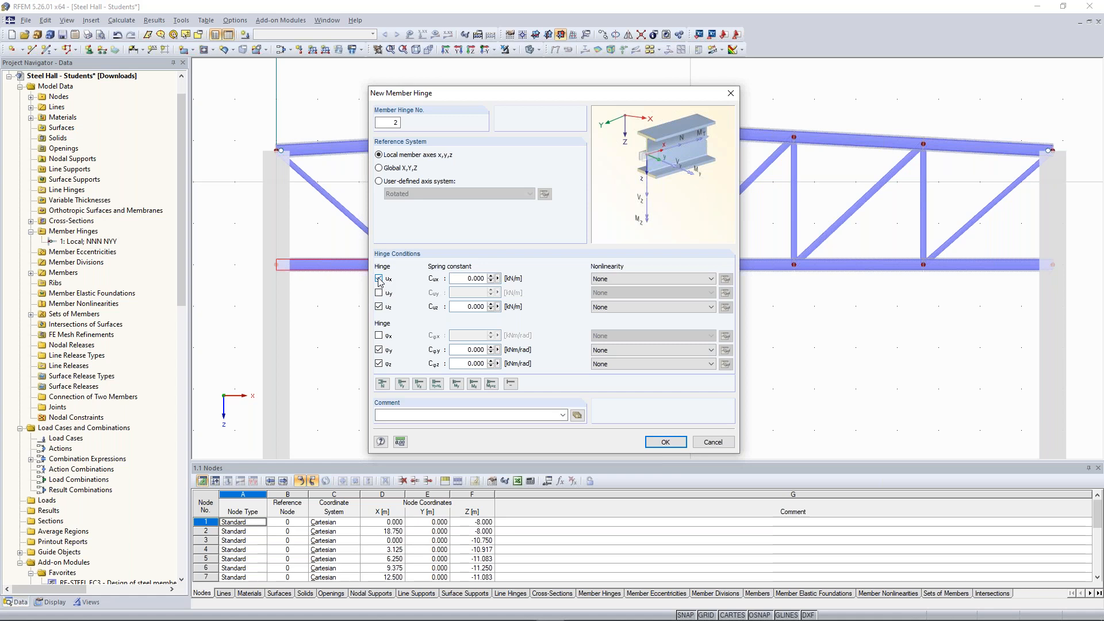
pyautogui.click(665, 442)
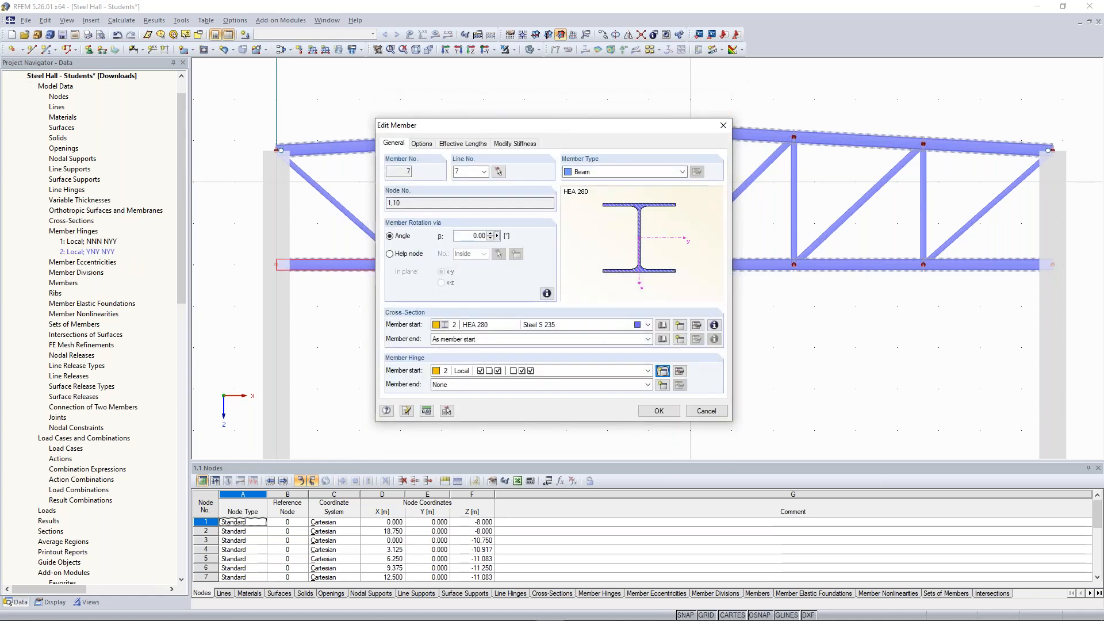
pyautogui.click(659, 411)
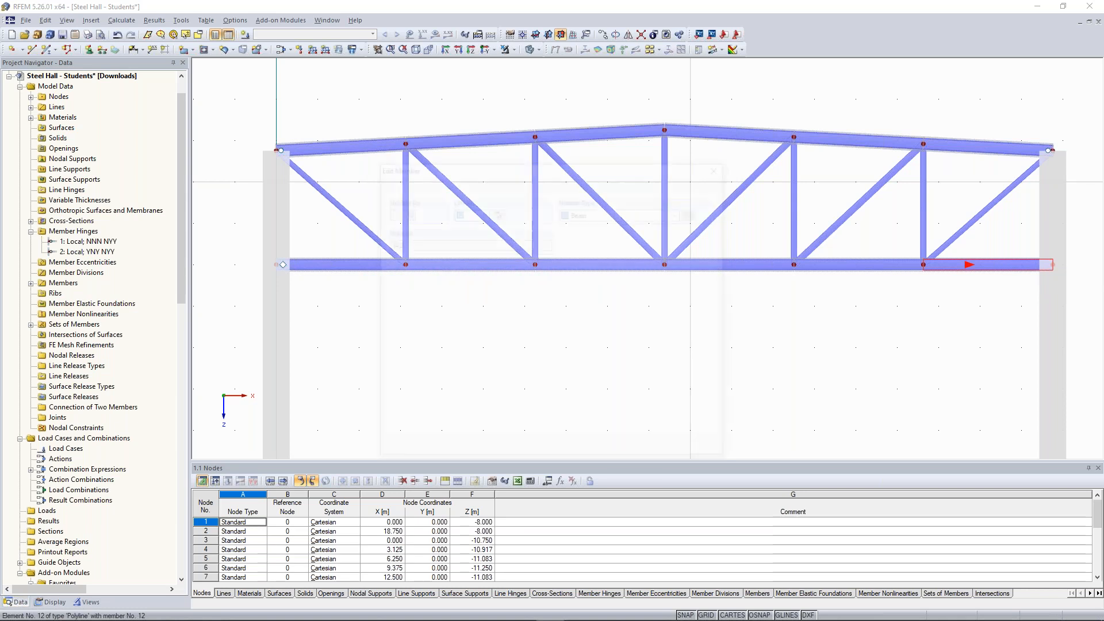
# Assign member hinge 2 to the end of the lower chord's rightmost member
pyautogui.doubleClick(978, 264)
pyautogui.click(546, 425)
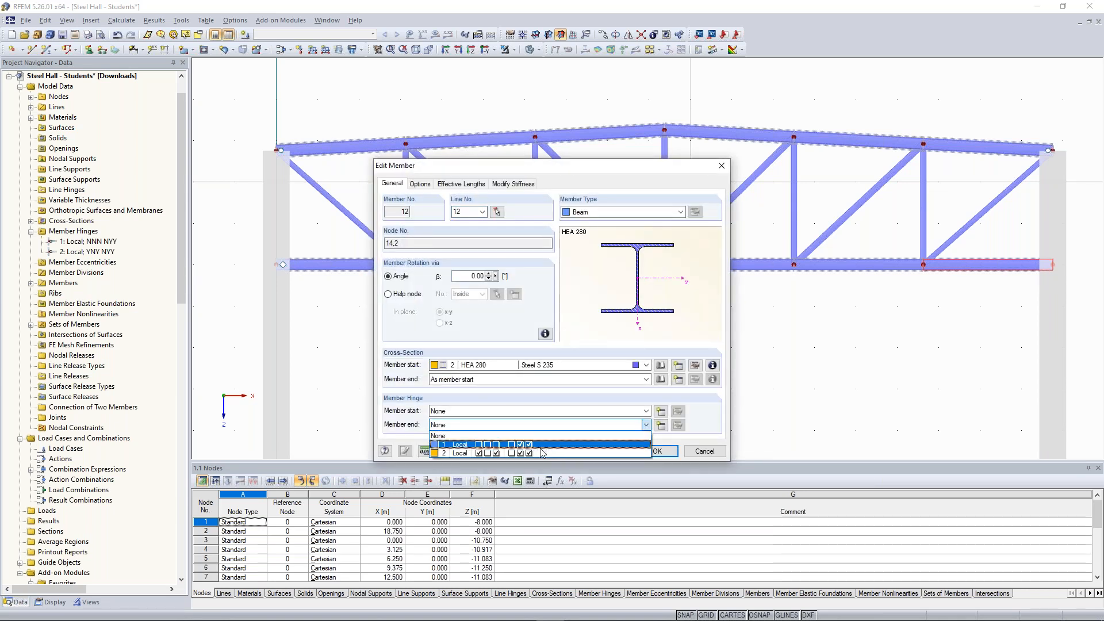
pyautogui.click(544, 454)
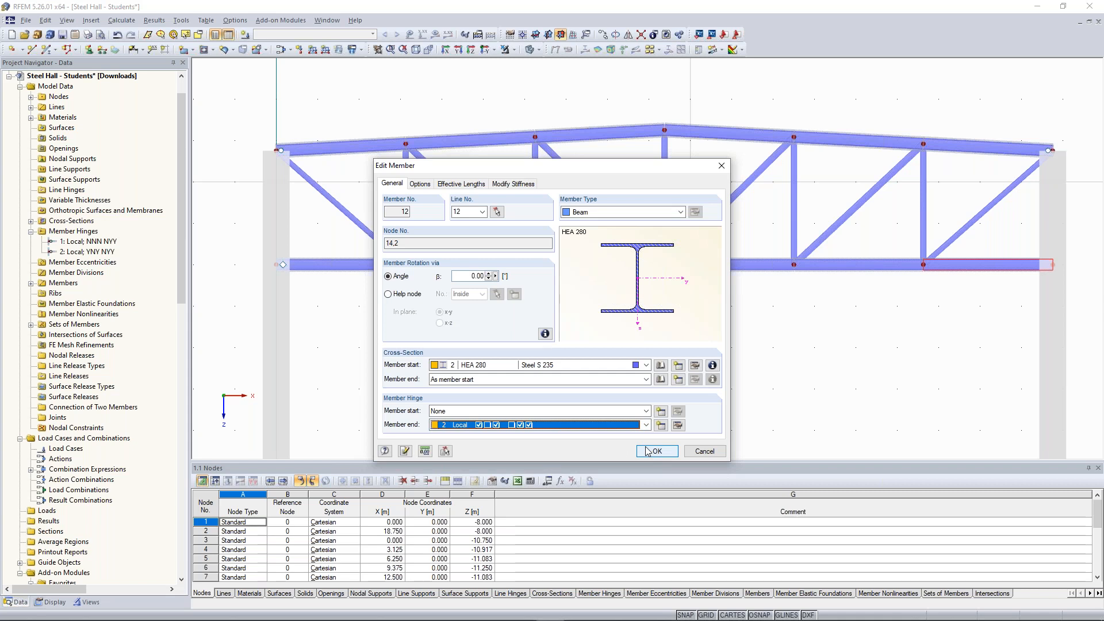
pyautogui.click(656, 452)
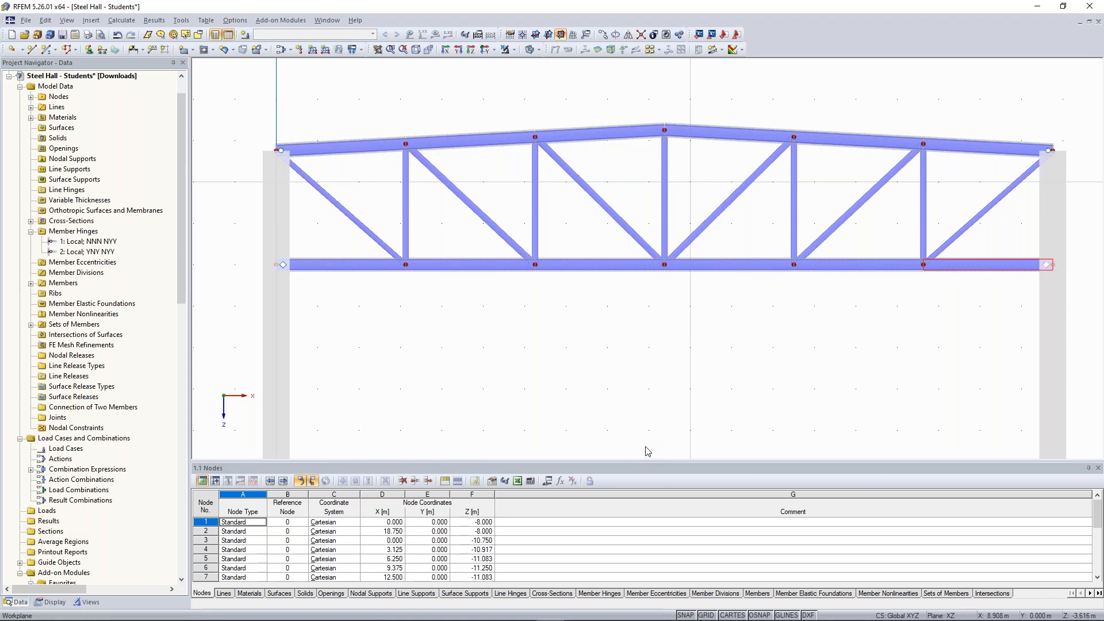
pyautogui.click(548, 322)
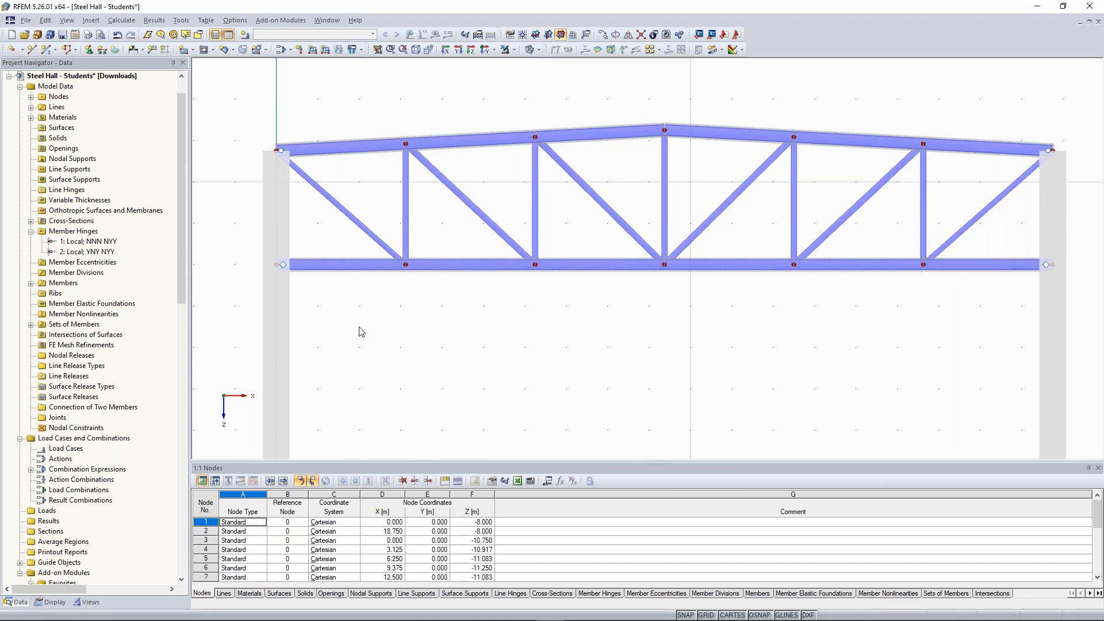
# Add rigid nodal supports at the base nodes of both columns
pyautogui.scroll(-5, 363, 331)
pyautogui.moveTo(511, 307); pyautogui.dragTo(489, 117, button='middle')
pyautogui.moveTo(229, 251); pyautogui.dragTo(896, 403)
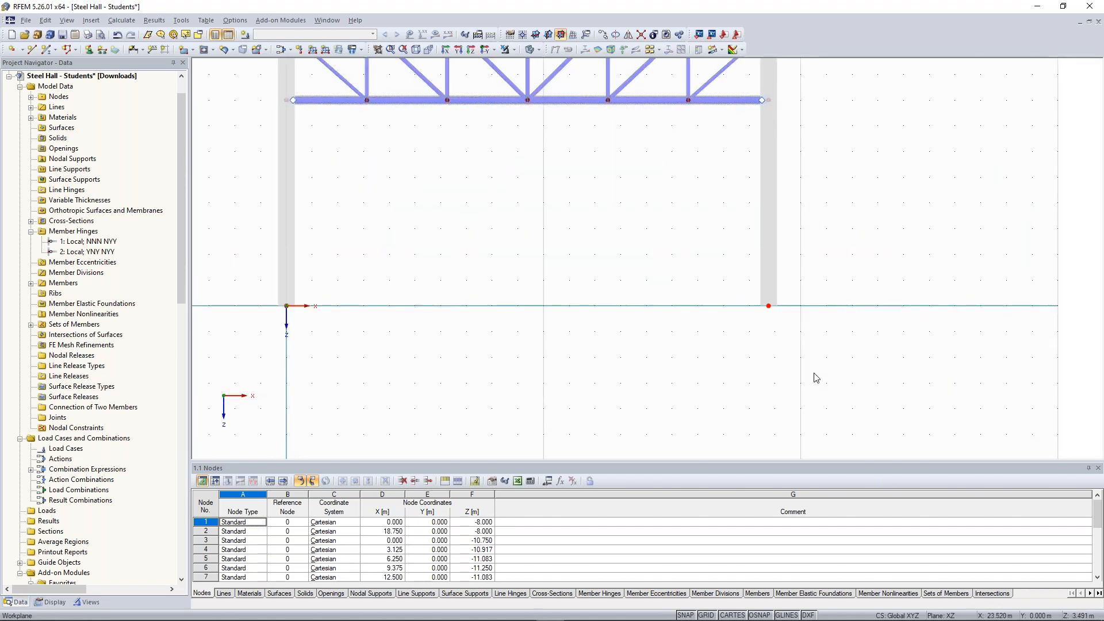
pyautogui.click(89, 49)
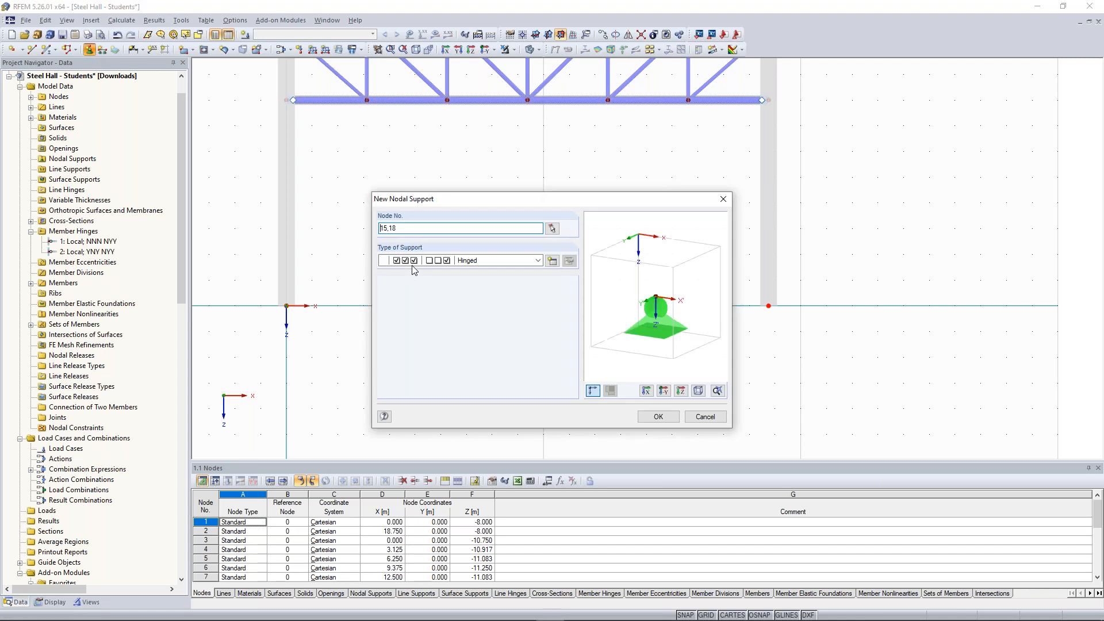
pyautogui.click(530, 262)
pyautogui.click(531, 281)
pyautogui.moveTo(578, 203); pyautogui.dragTo(550, 175)
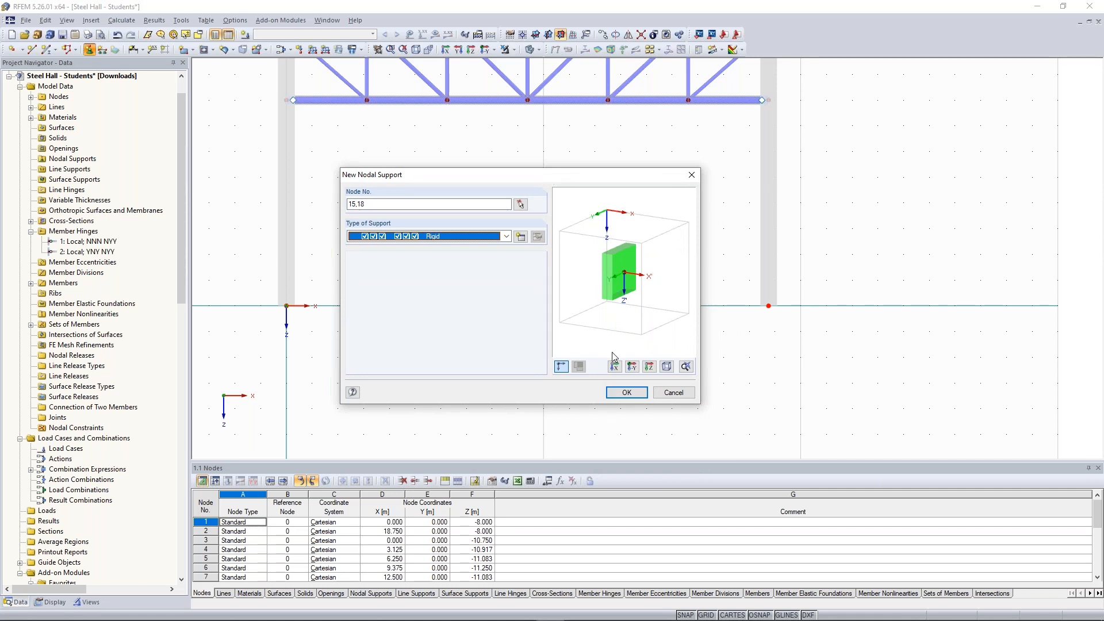
pyautogui.moveTo(534, 177); pyautogui.dragTo(540, 146)
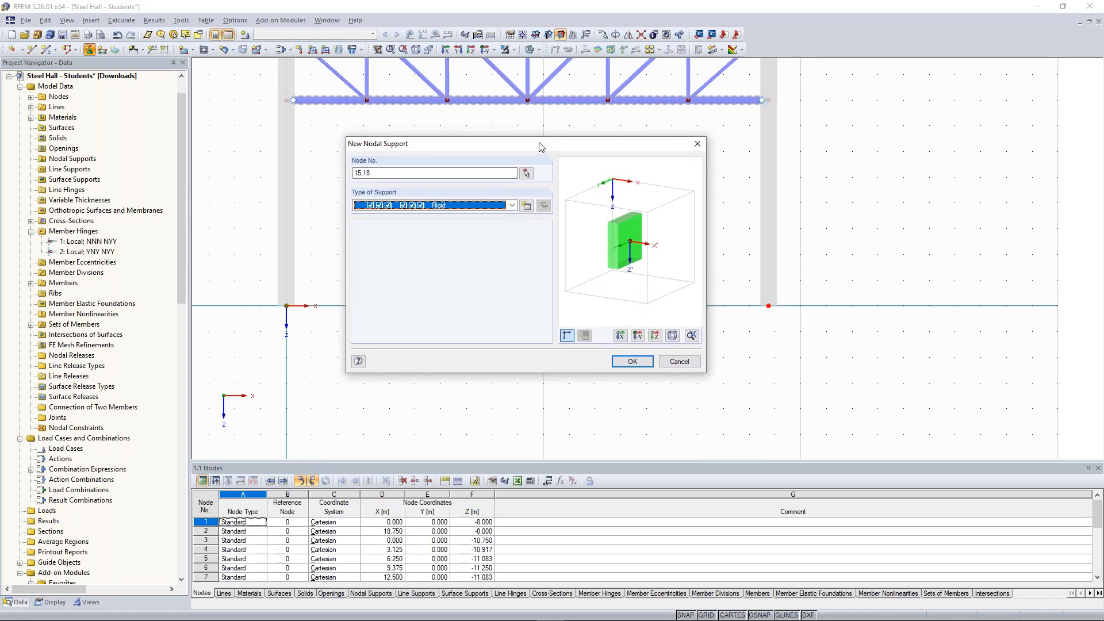
pyautogui.click(631, 362)
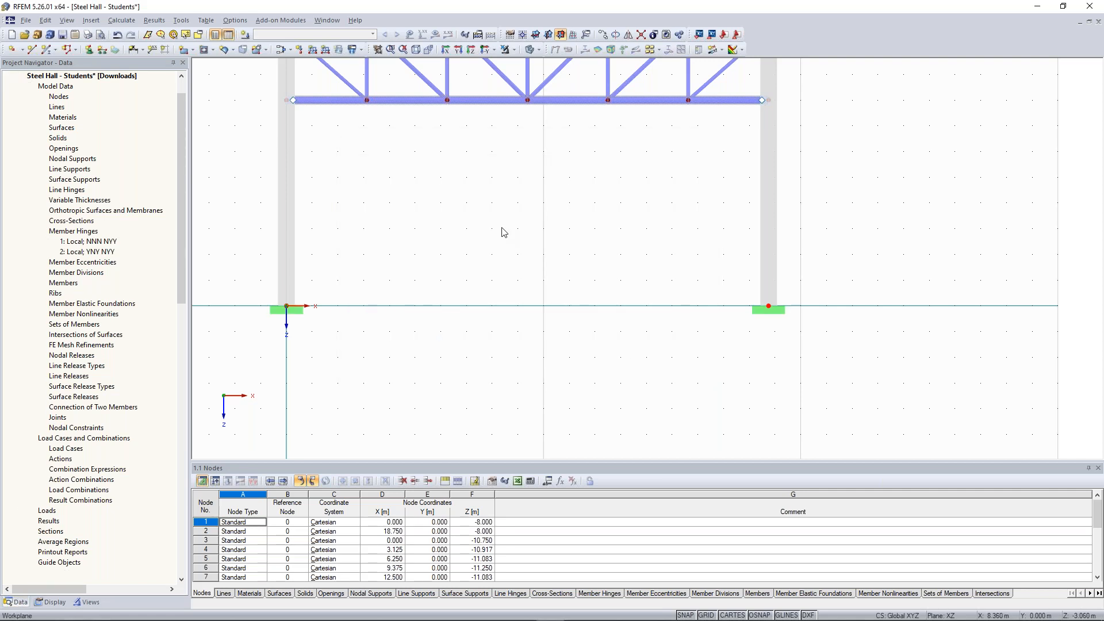
# Create a permanent load case described as "Self-weight + Dead Load" with self-weight active
pyautogui.scroll(-3, 501, 228)
pyautogui.moveTo(478, 194); pyautogui.dragTo(550, 294, button='middle')
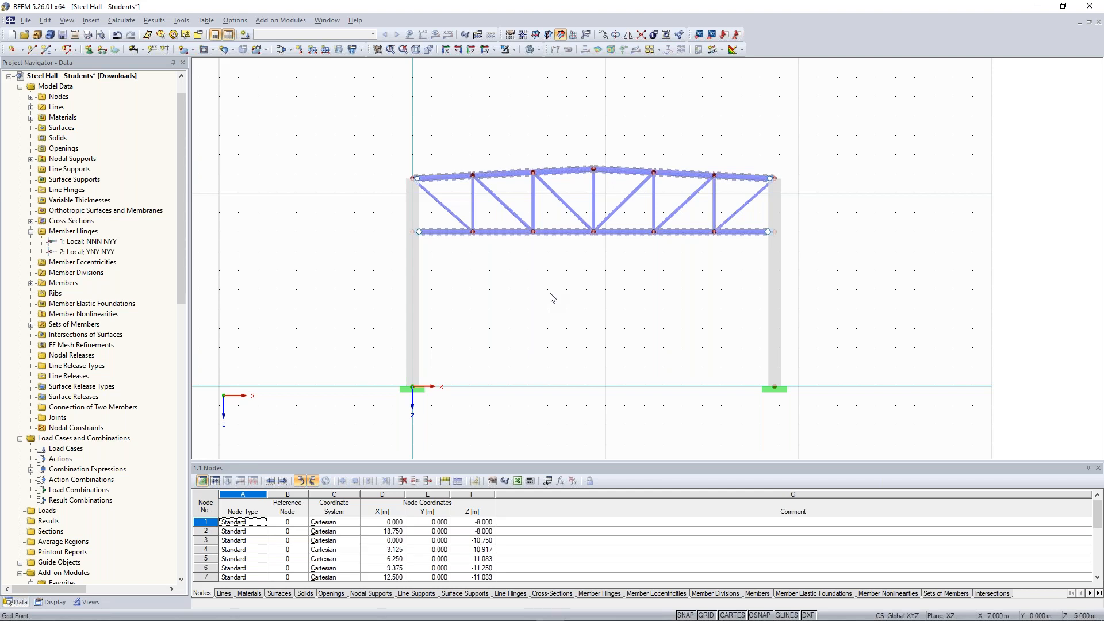
pyautogui.scroll(1, 440, 241)
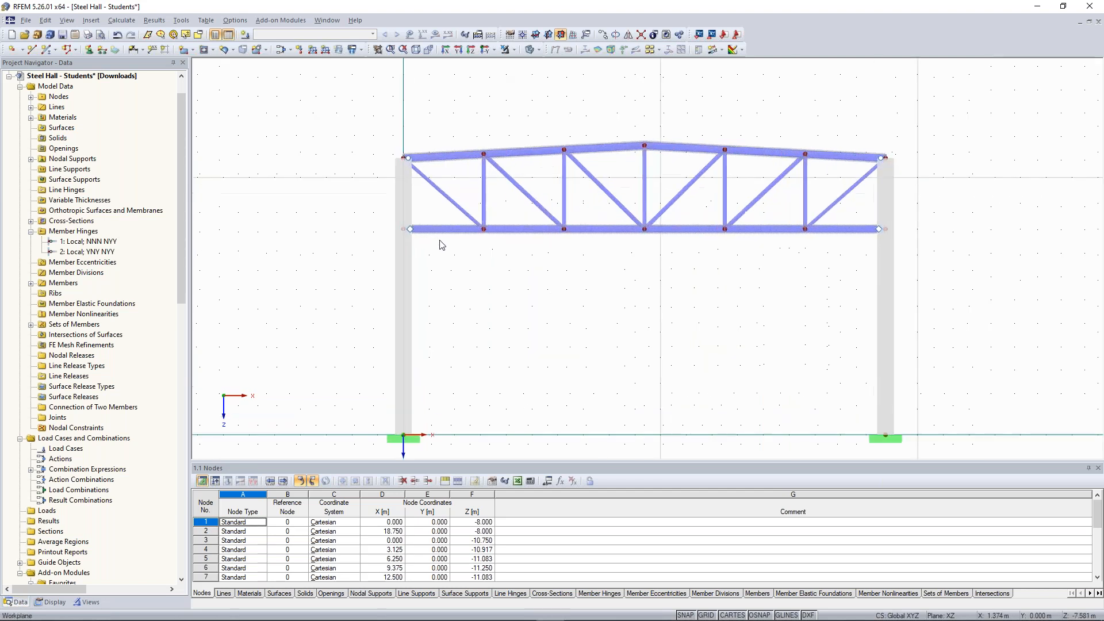
pyautogui.scroll(2, 432, 216)
pyautogui.scroll(-2, 368, 237)
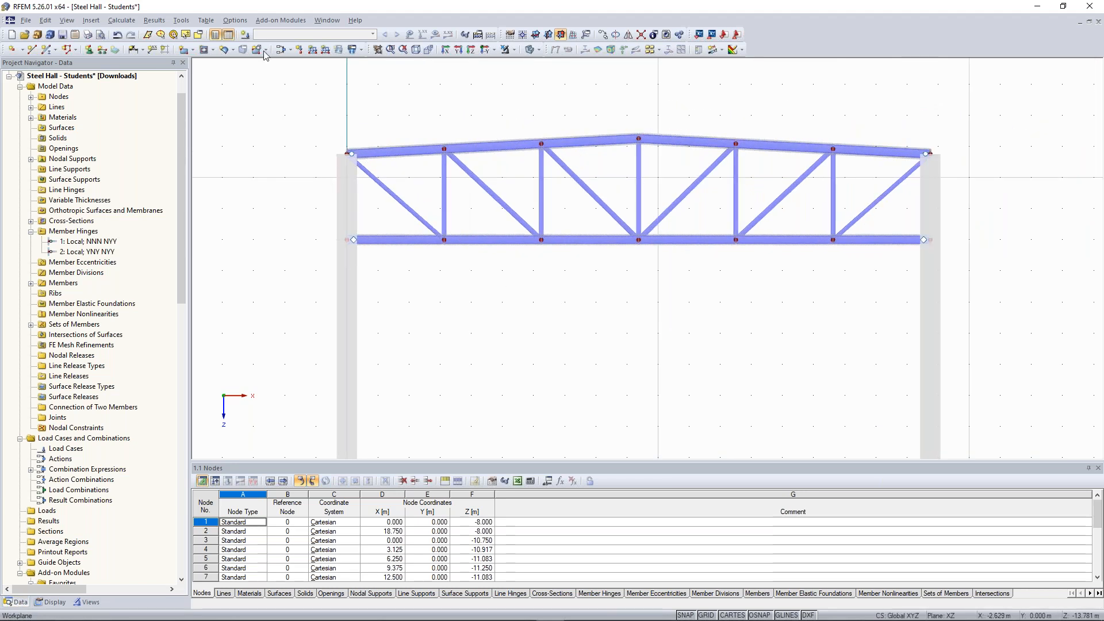
pyautogui.click(247, 35)
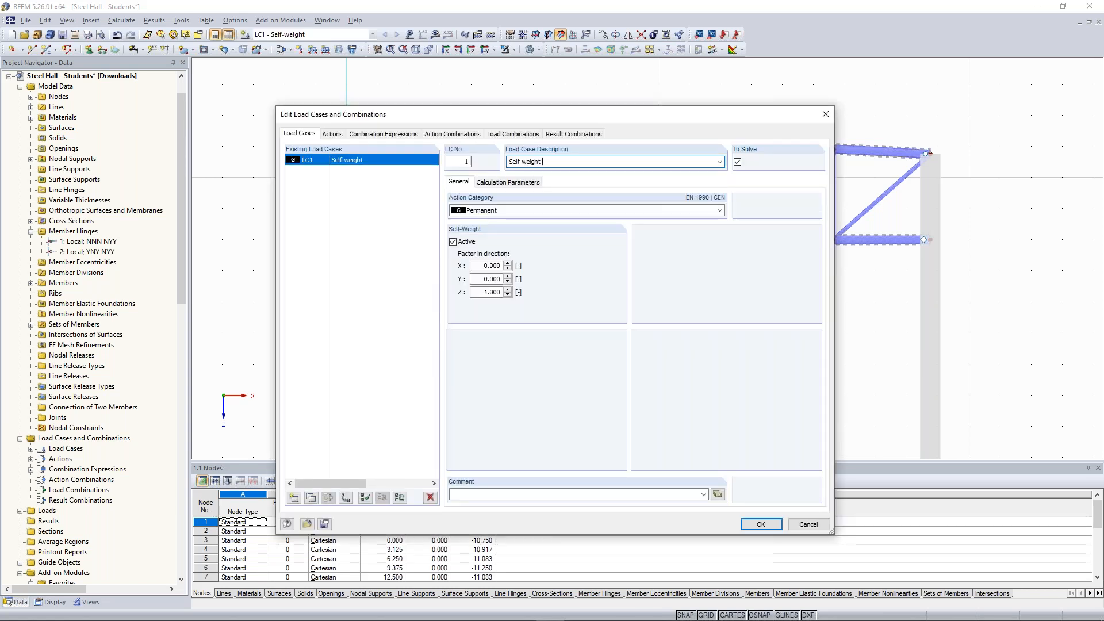
pyautogui.write('+ Dead Load')
pyautogui.press('Return')
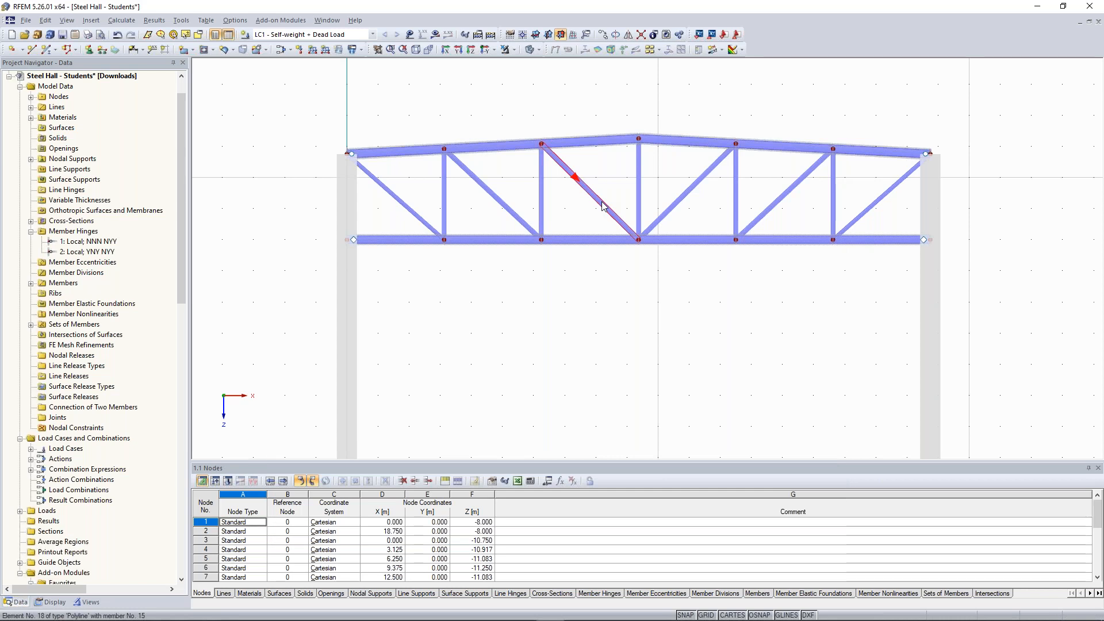
# Calculate load case LC1 and examine the reported error and its location at the lower chord
pyautogui.moveTo(603, 207)
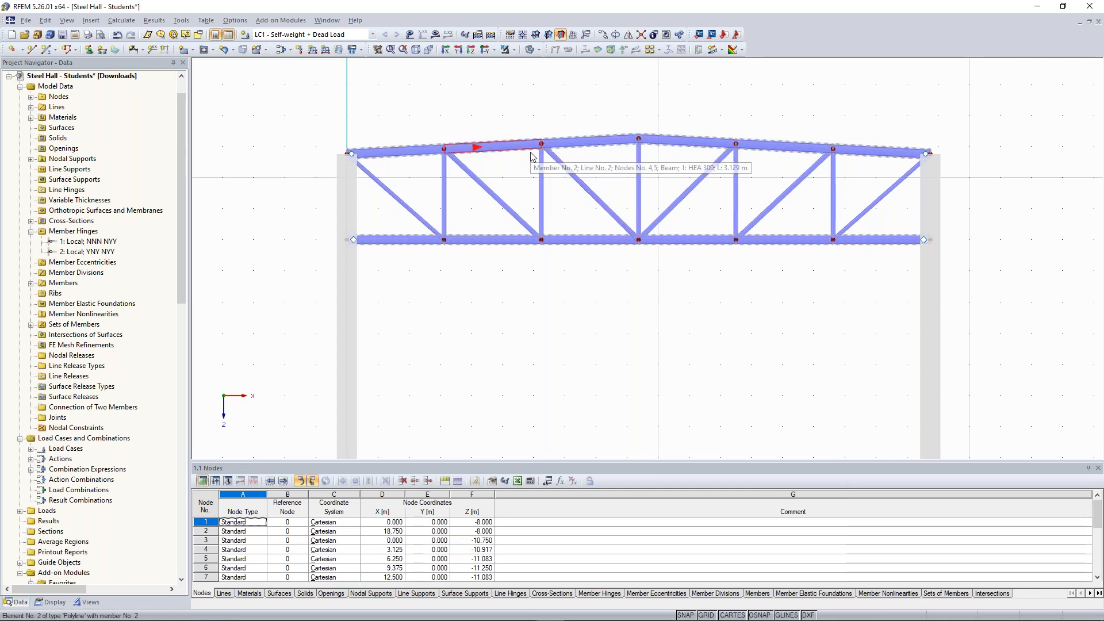
pyautogui.click(436, 36)
pyautogui.click(525, 336)
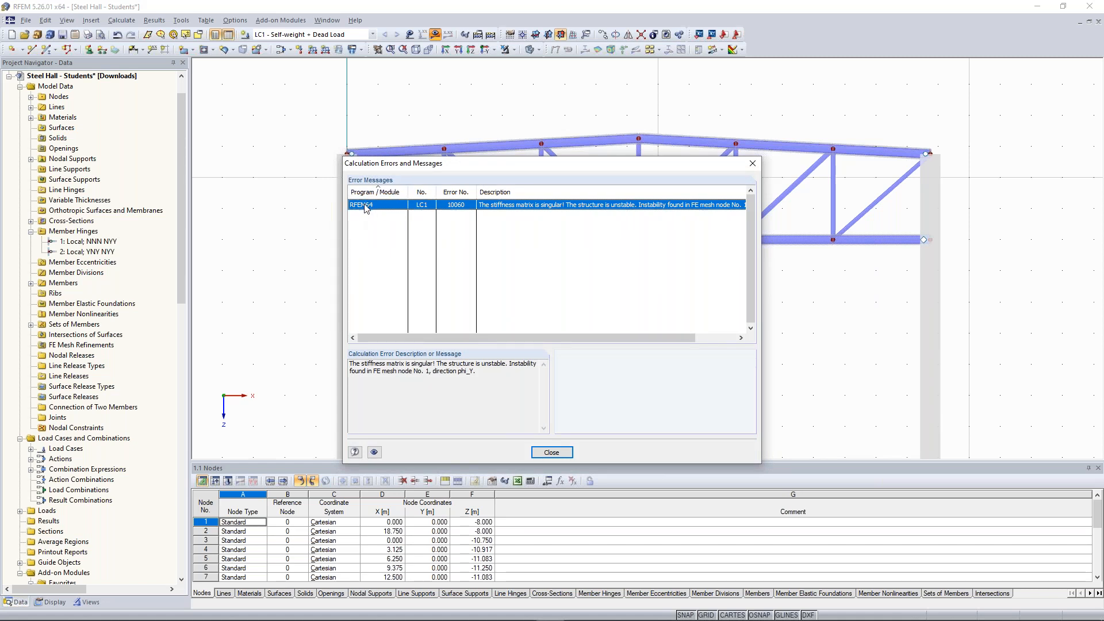
pyautogui.click(551, 453)
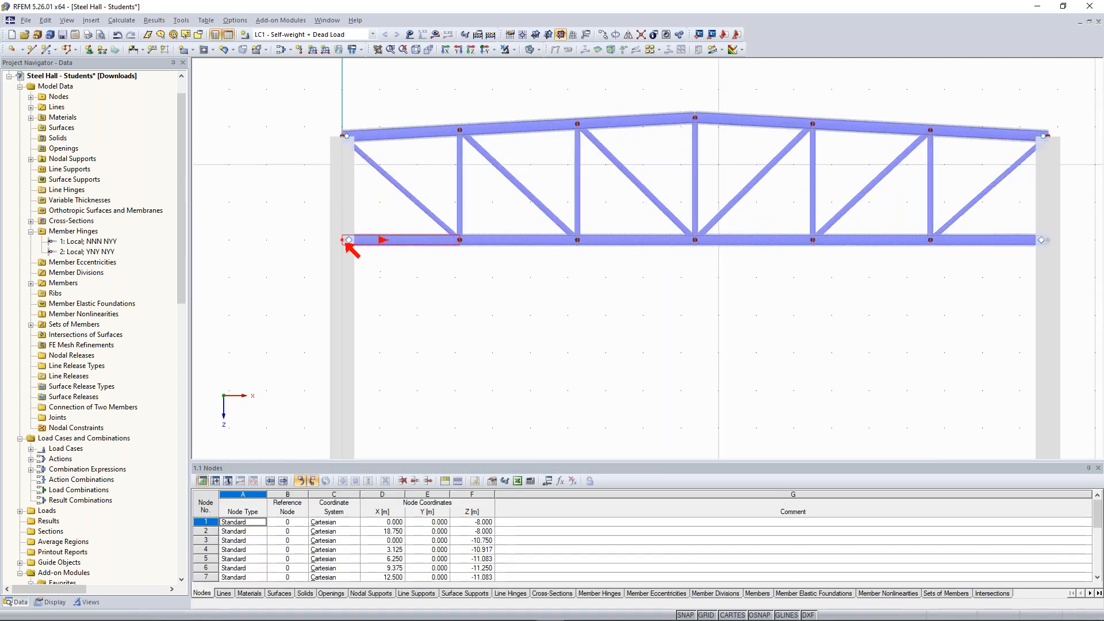
pyautogui.scroll(5, 370, 239)
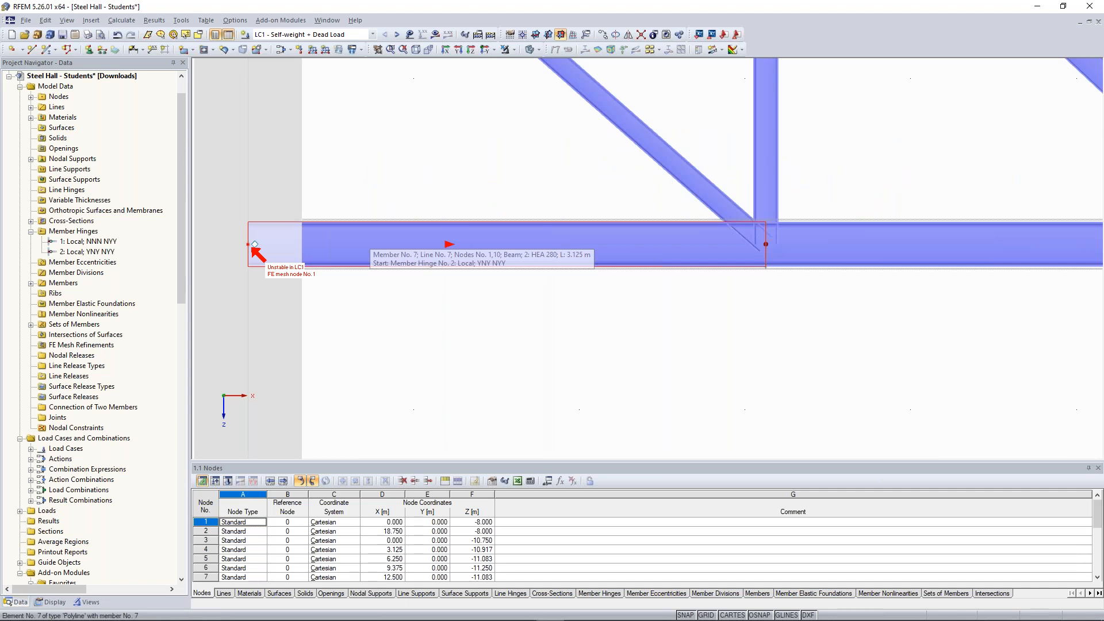
pyautogui.scroll(-3, 370, 240)
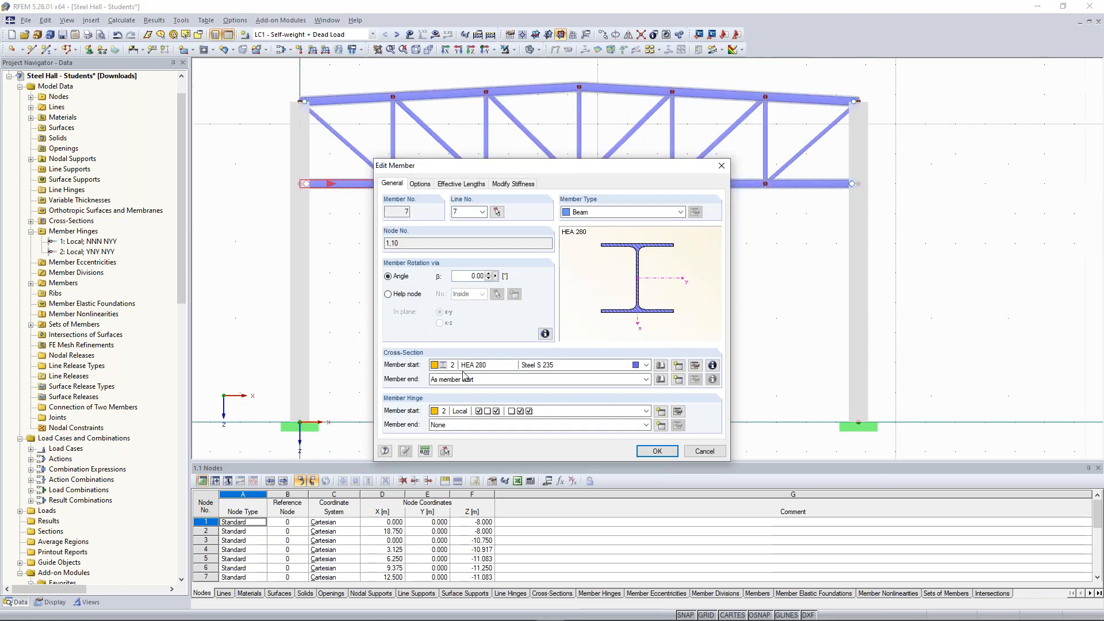
# Remove the member hinges from both outer ends of the lower chord by setting them to None
pyautogui.click(483, 411)
pyautogui.click(440, 423)
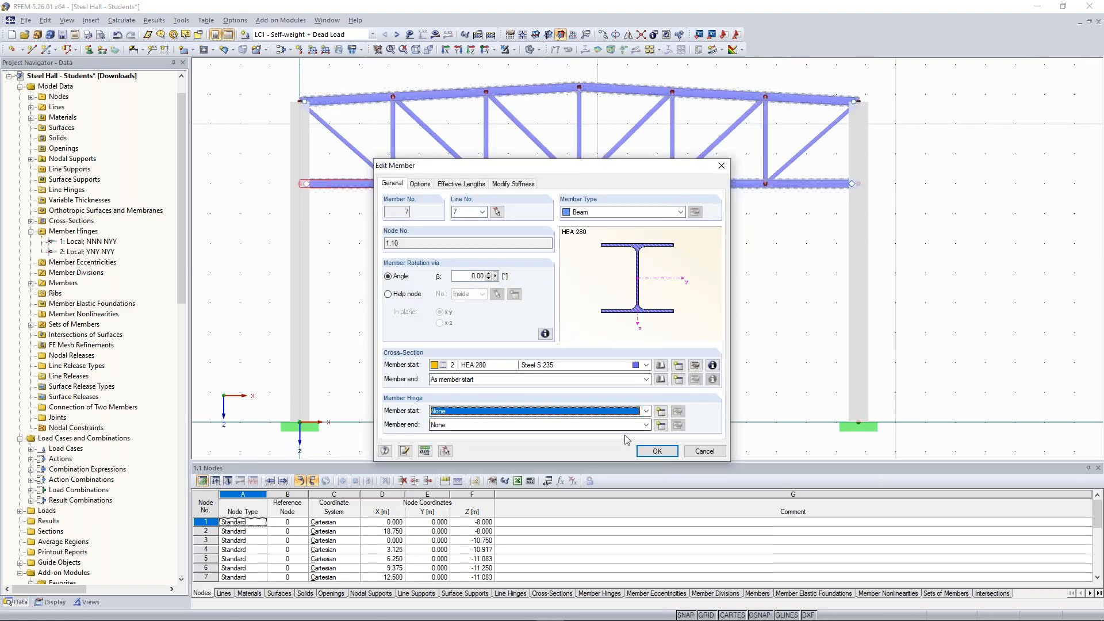
pyautogui.click(651, 453)
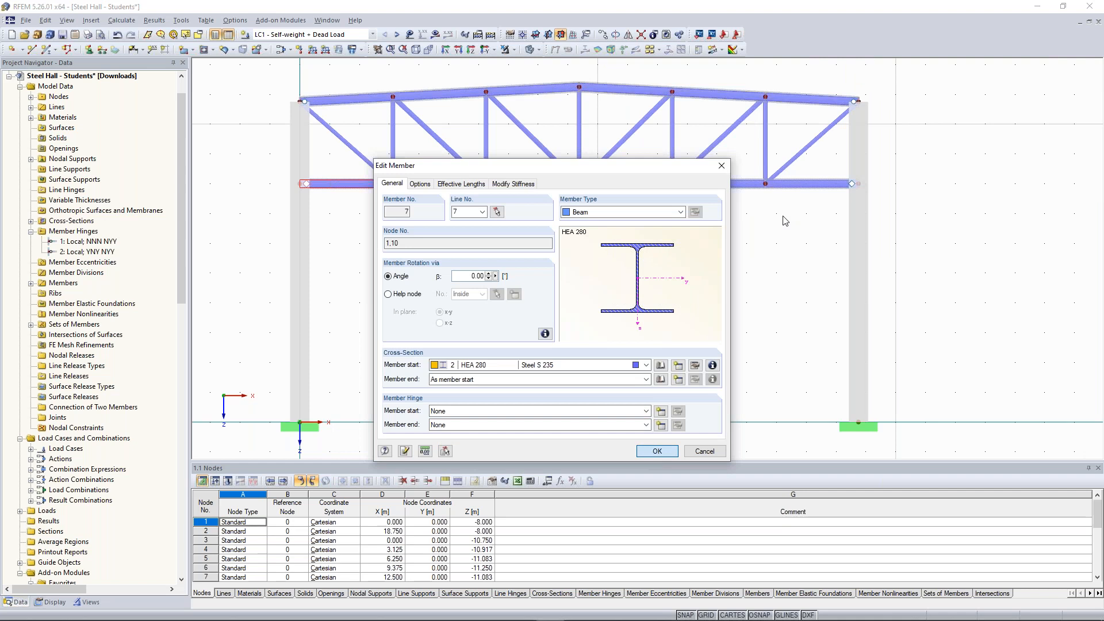
pyautogui.doubleClick(824, 185)
pyautogui.click(588, 427)
pyautogui.click(656, 452)
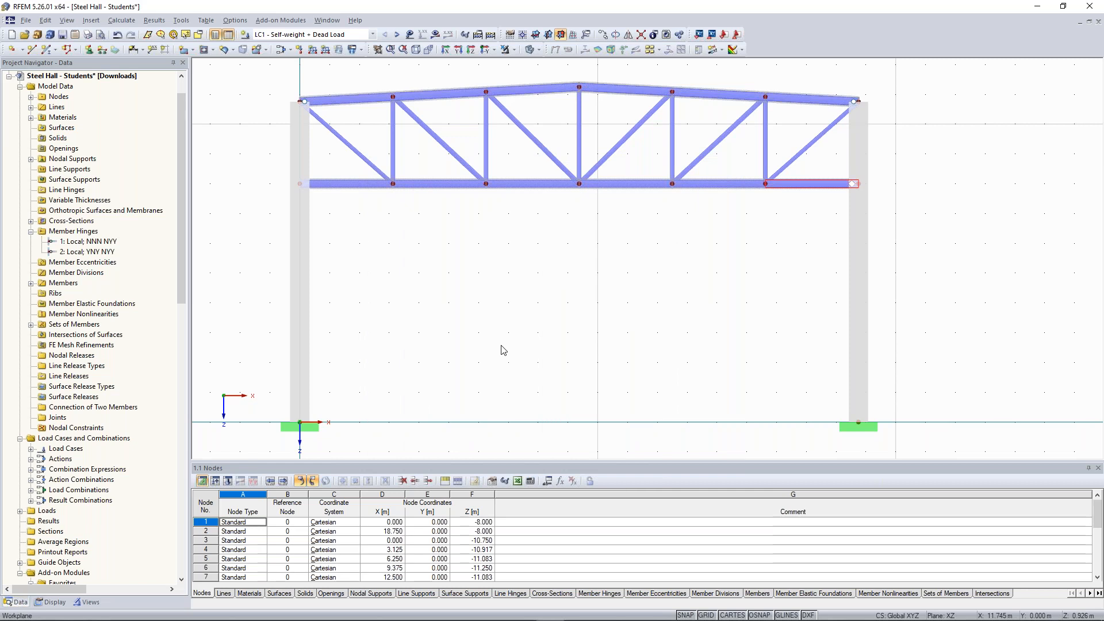
pyautogui.hotkey('ctrl', 'z')
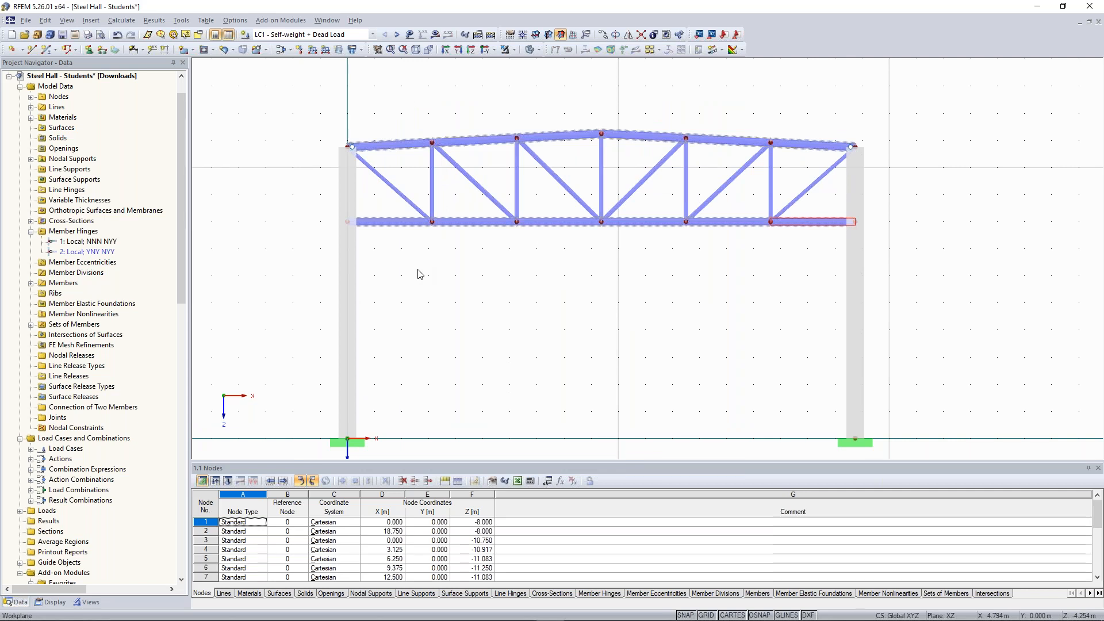
# Recalculate load case LC1, and remove the member hinges from both outer ends of the upper chord by setting them to None
pyautogui.click(435, 33)
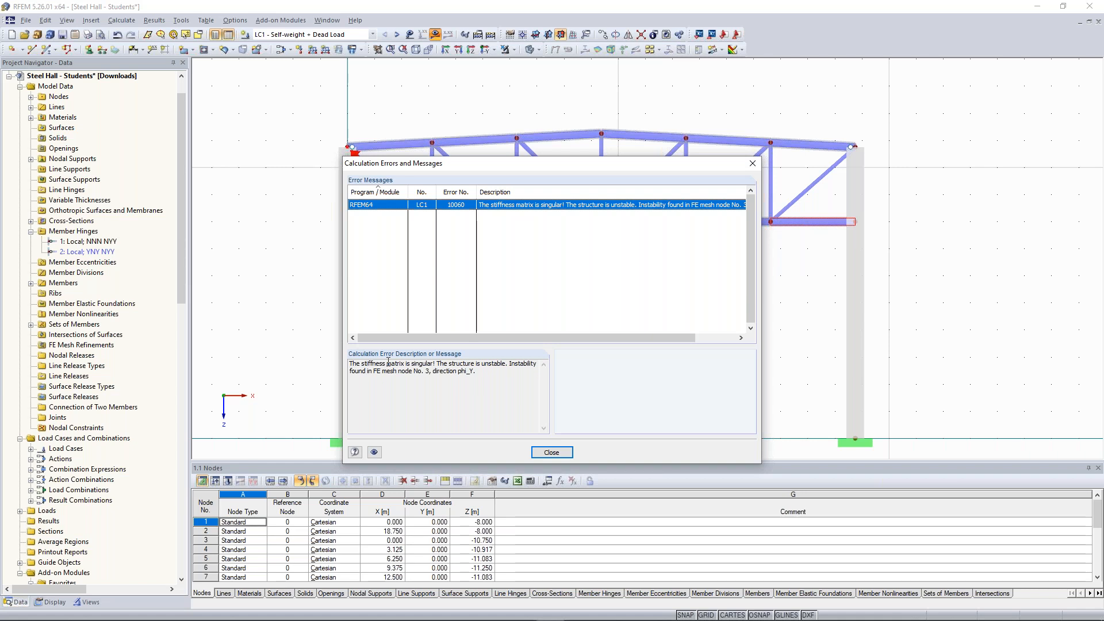
pyautogui.click(551, 453)
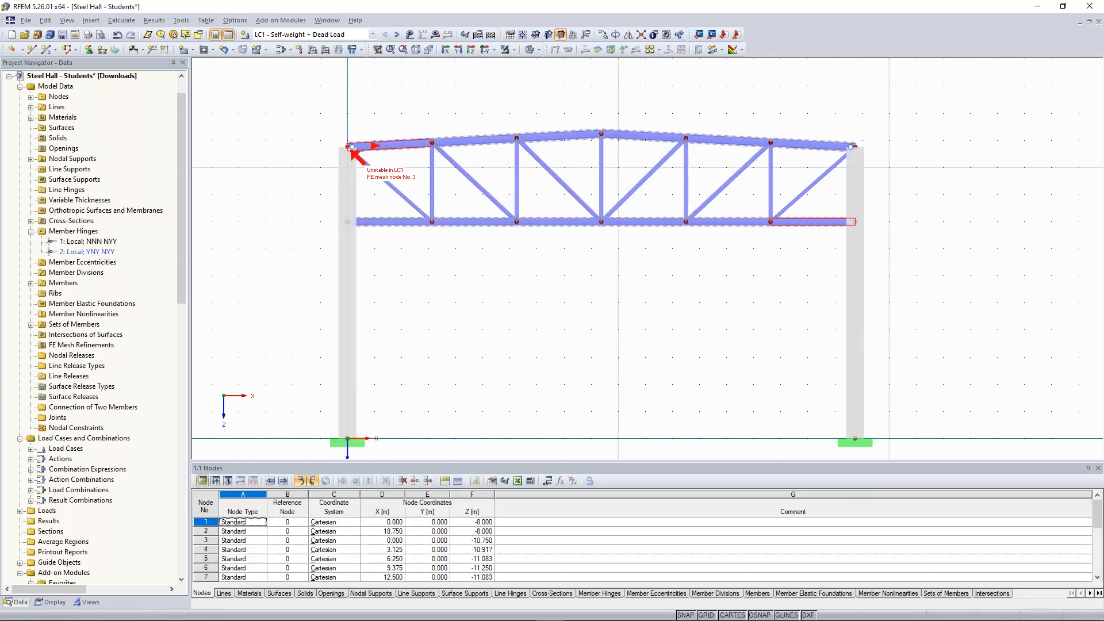
pyautogui.scroll(3, 378, 147)
pyautogui.doubleClick(377, 145)
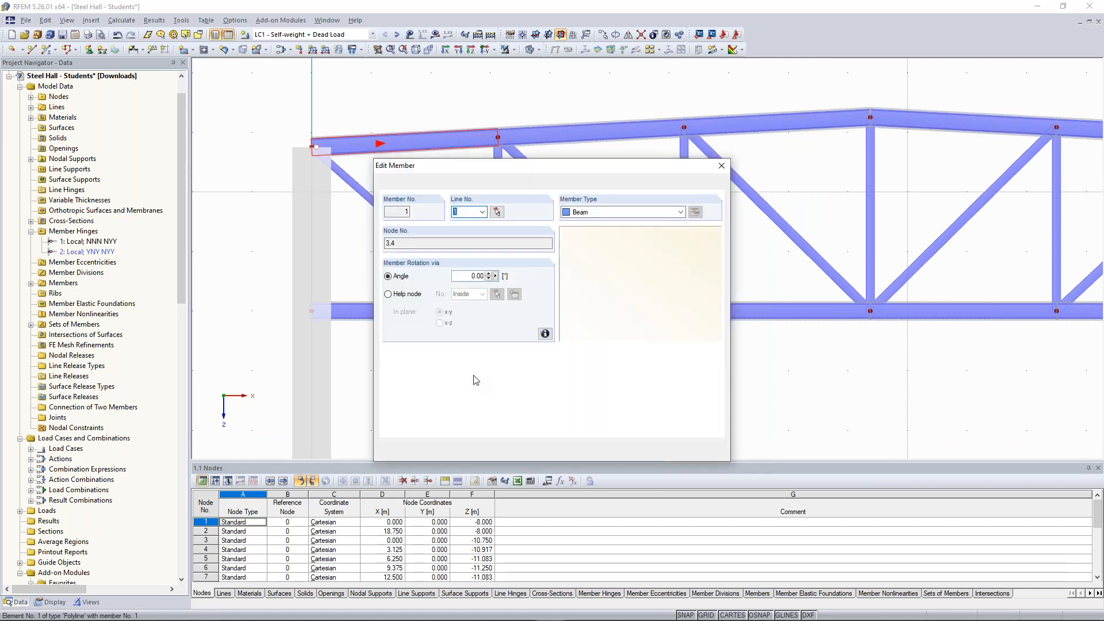
pyautogui.click(474, 412)
pyautogui.click(472, 420)
pyautogui.click(659, 452)
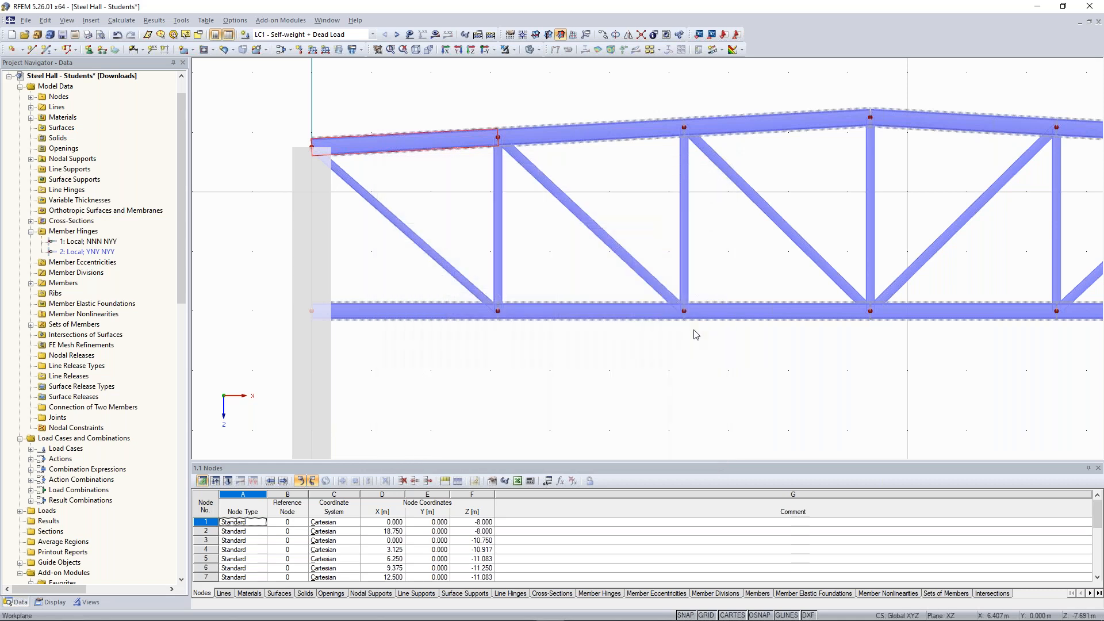
pyautogui.scroll(-4, 696, 334)
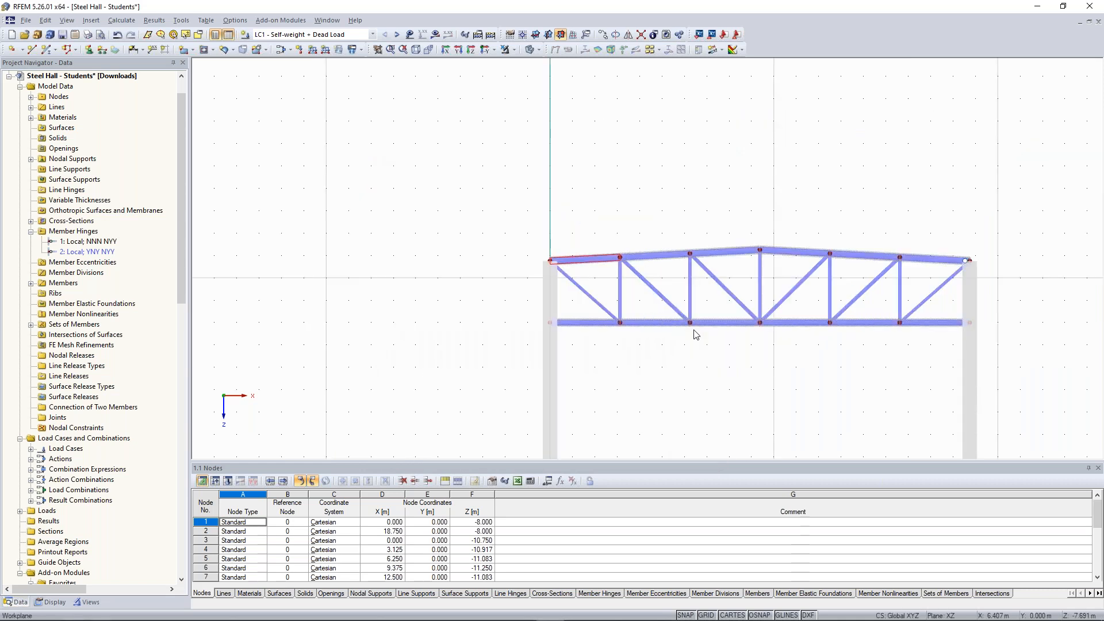
pyautogui.moveTo(955, 259); pyautogui.dragTo(787, 271, button='middle')
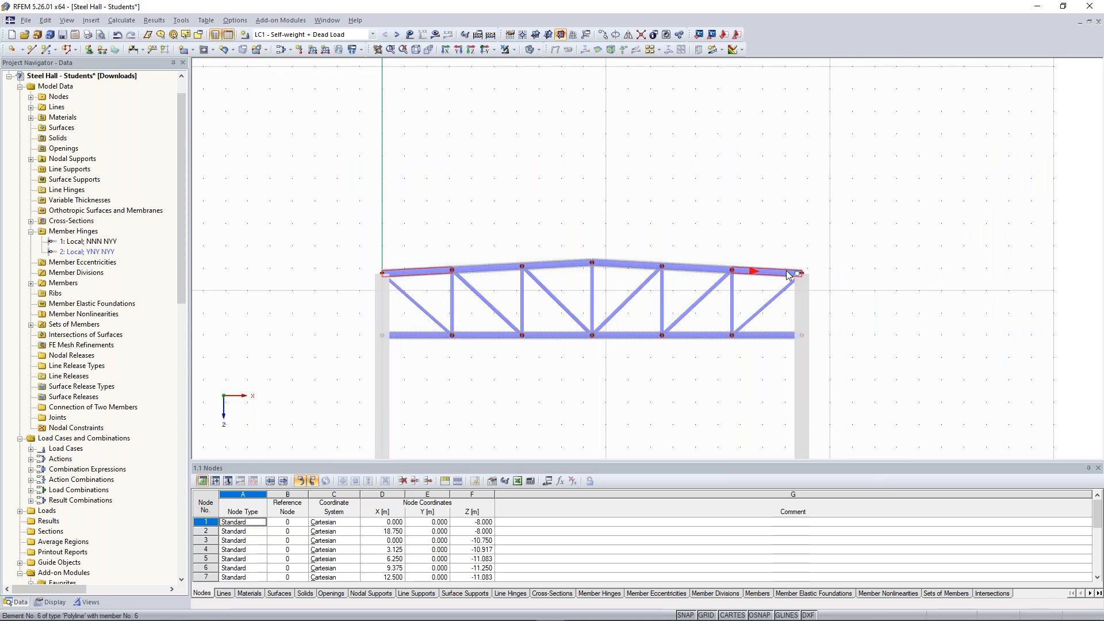
# Check the member type of the column and recalculate load case LC1 to examine where the instability occurs
pyautogui.doubleClick(385, 367)
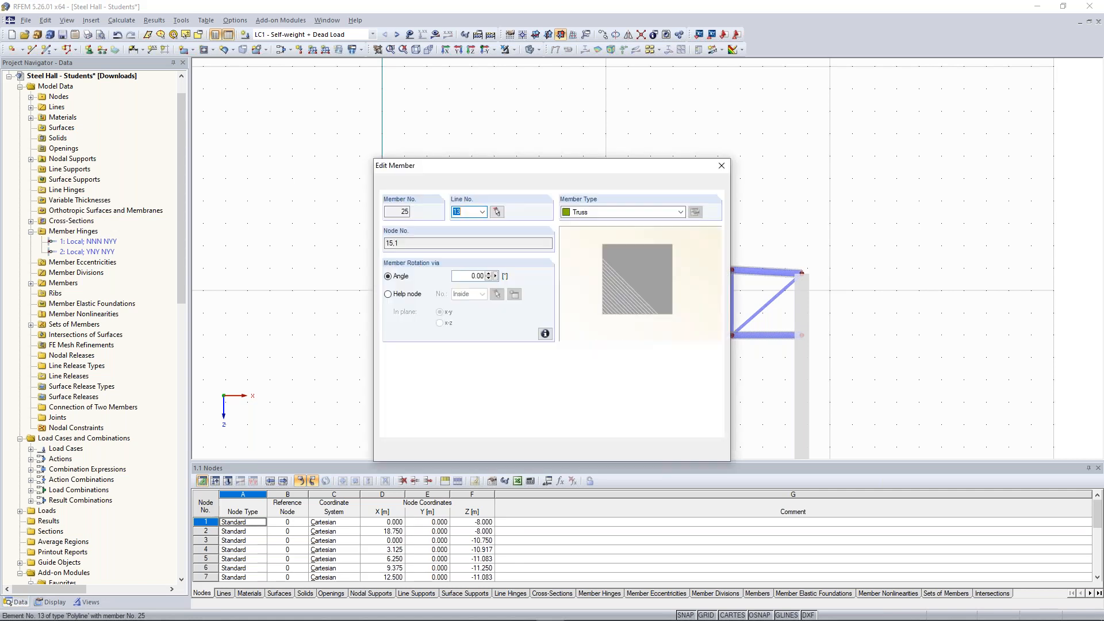
pyautogui.click(722, 166)
pyautogui.click(435, 34)
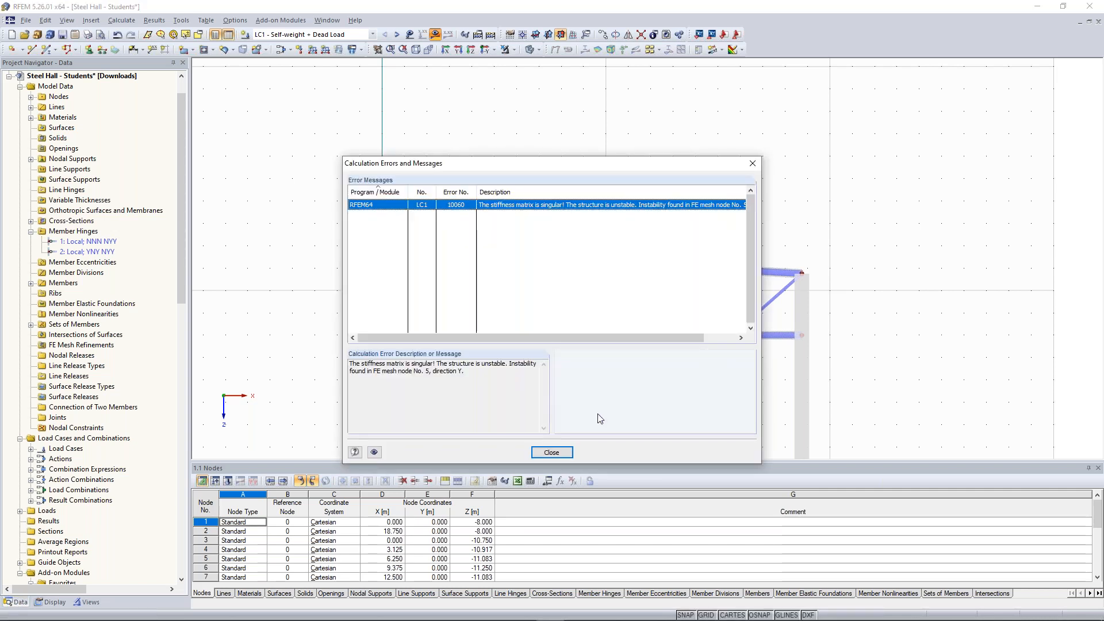
pyautogui.press('Return')
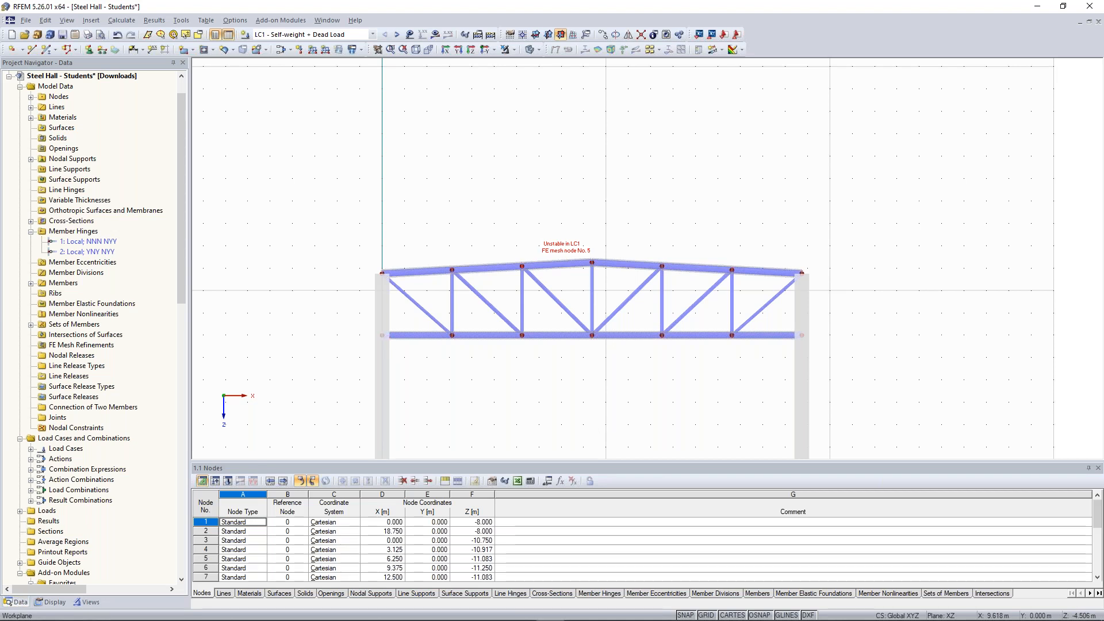
# Change the member type of all four segments of the two concrete columns to Beam
pyautogui.moveTo(597, 414); pyautogui.dragTo(607, 299, button='middle')
pyautogui.moveTo(409, 294); pyautogui.dragTo(365, 249)
pyautogui.moveTo(409, 206); pyautogui.dragTo(364, 186)
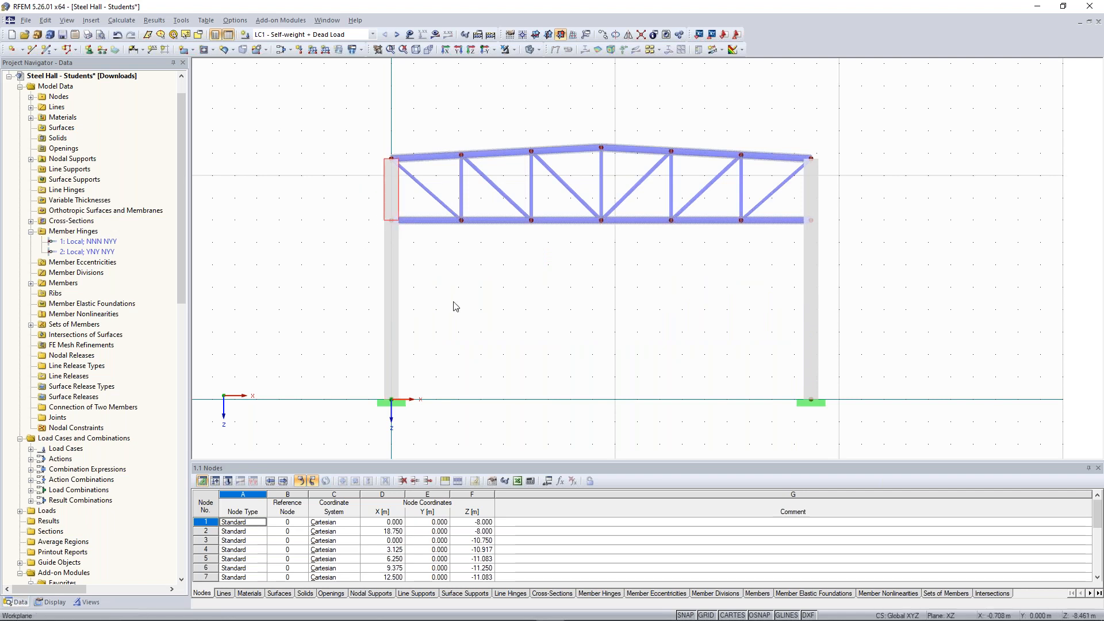
pyautogui.click(467, 314)
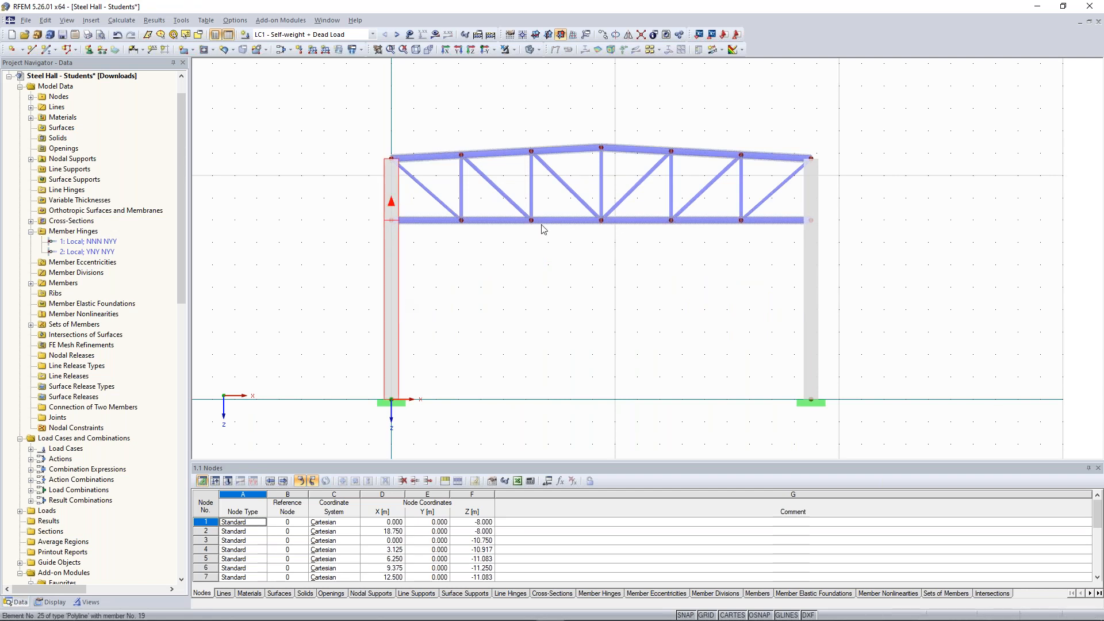
pyautogui.doubleClick(804, 192)
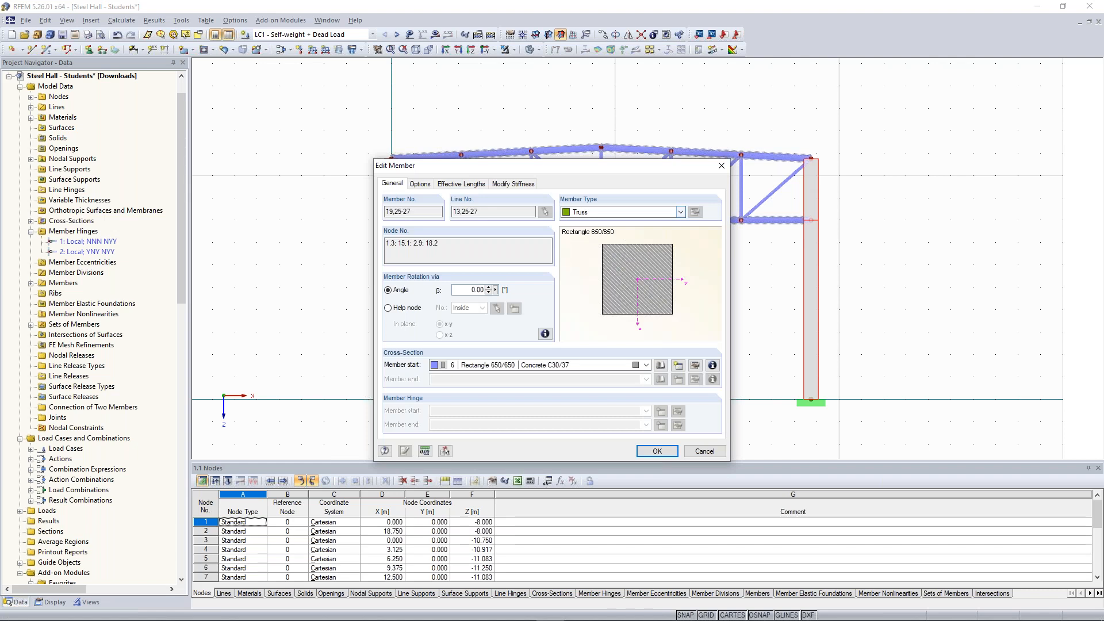
pyautogui.click(680, 212)
pyautogui.click(622, 222)
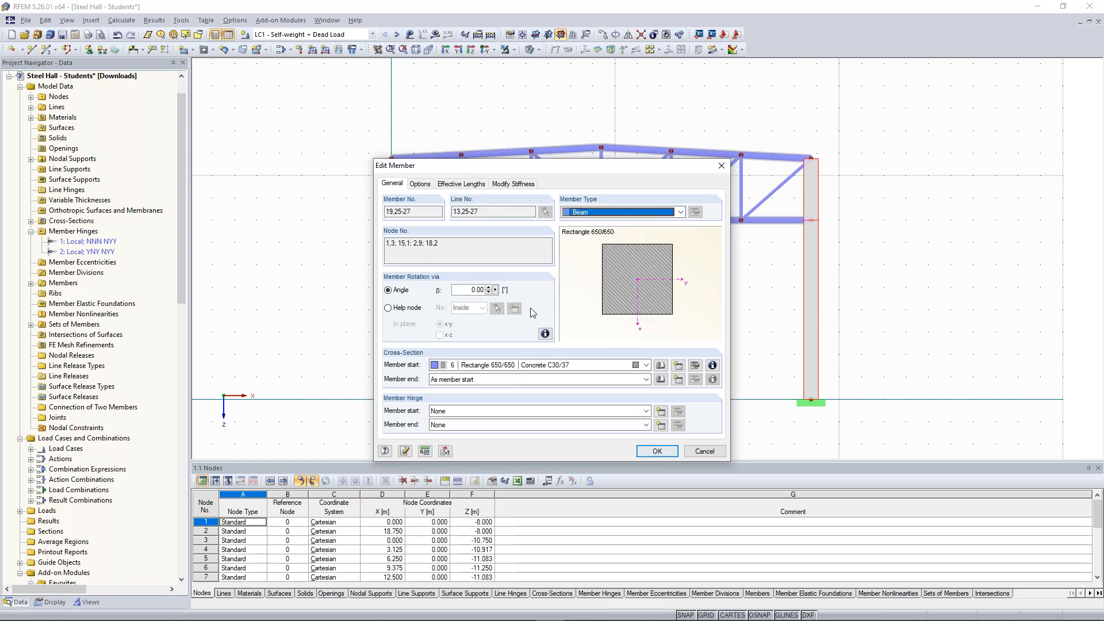
pyautogui.click(658, 451)
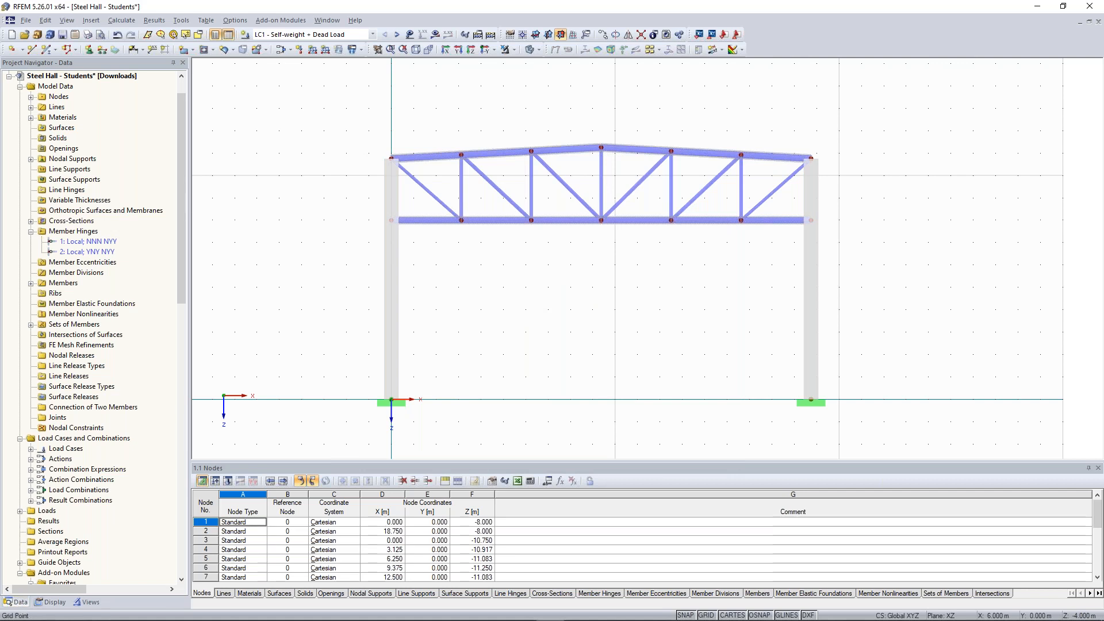
# Assign member hinge 2 (Local; YNY NYY) to both outer ends of the lower chord where it meets the columns
pyautogui.doubleClick(438, 220)
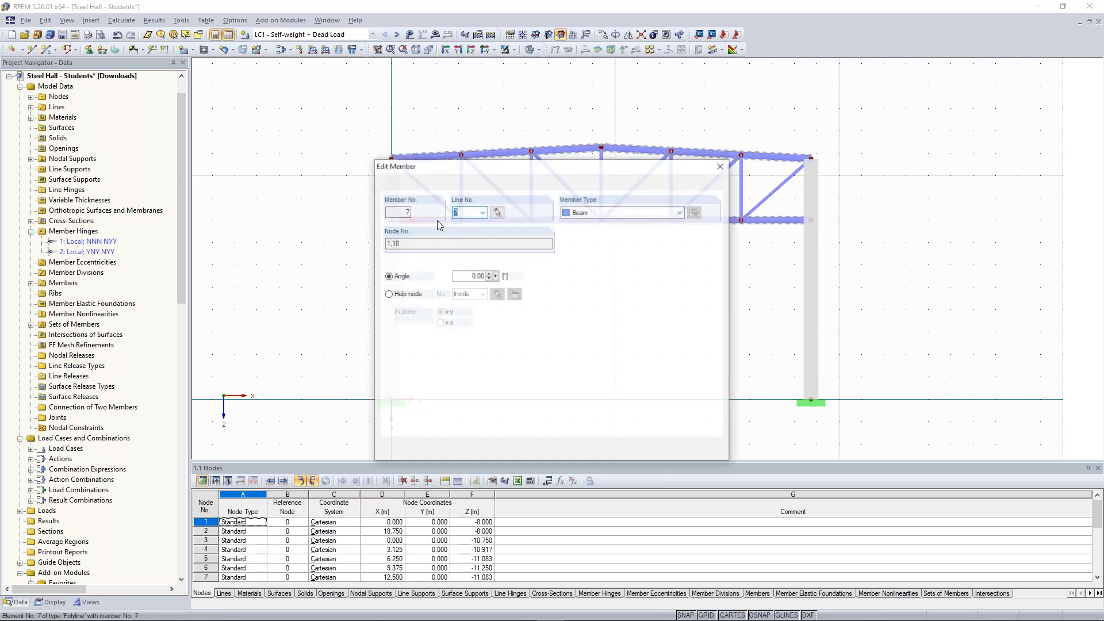
pyautogui.click(721, 167)
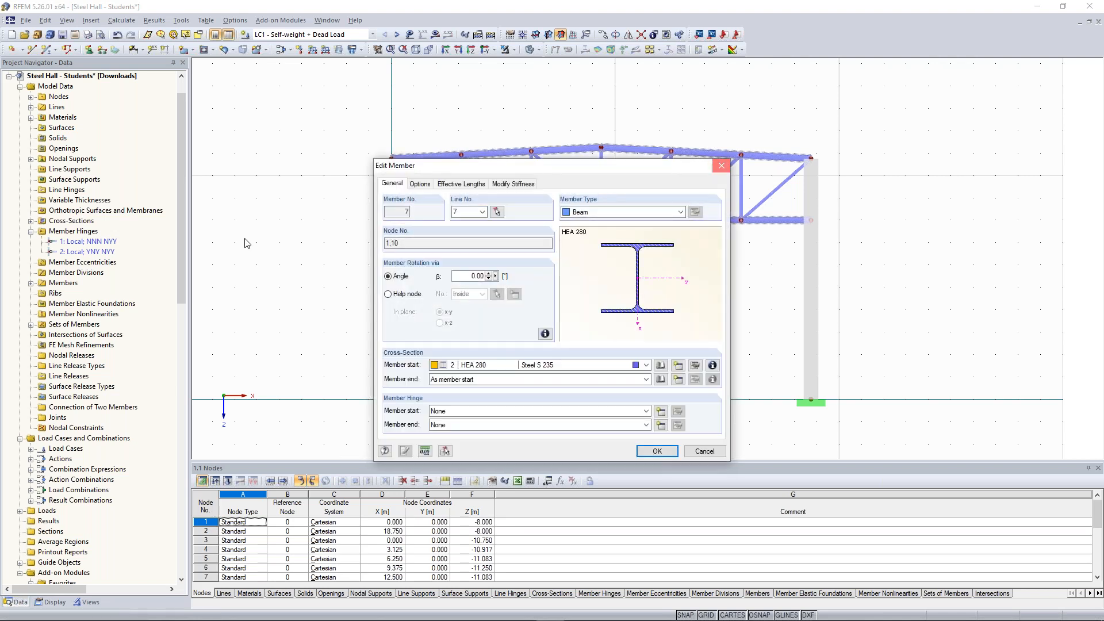
pyautogui.rightClick(90, 254)
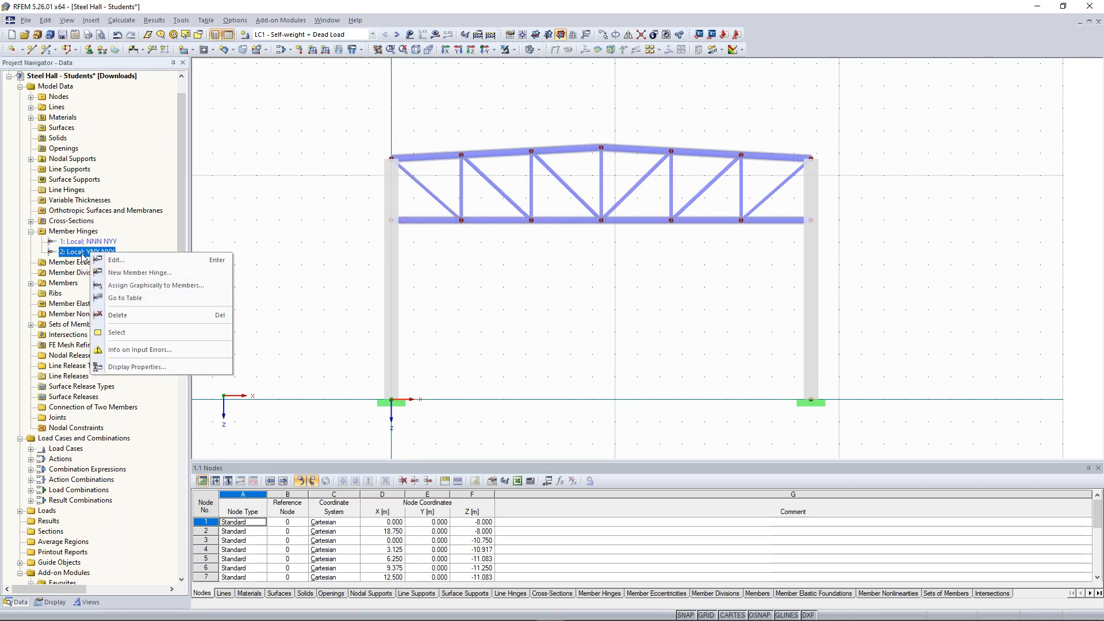
pyautogui.click(155, 285)
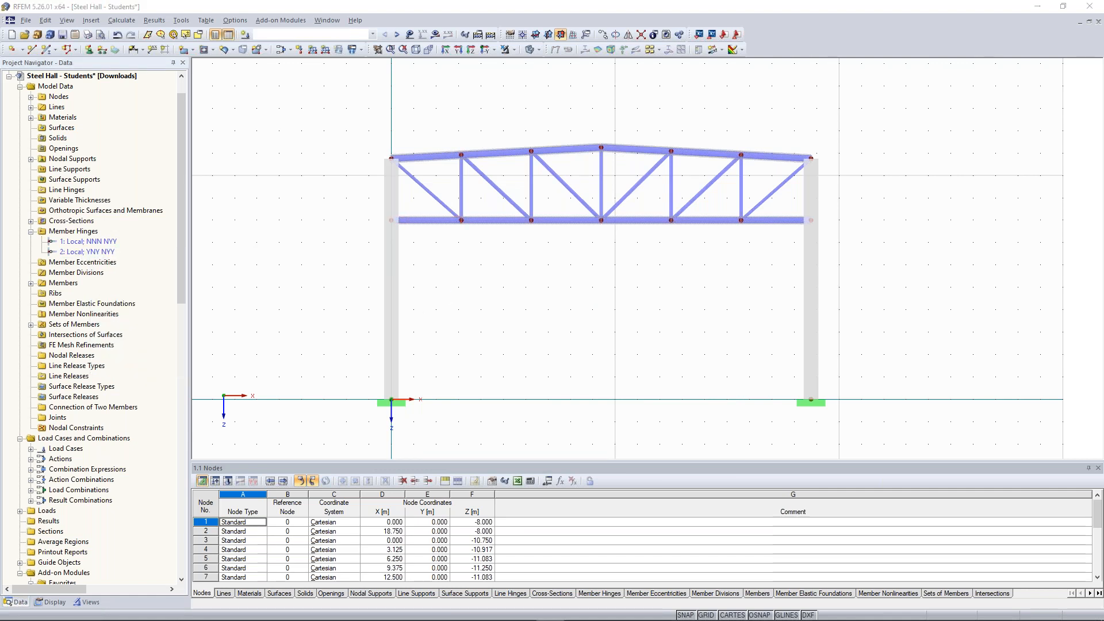
pyautogui.click(411, 220)
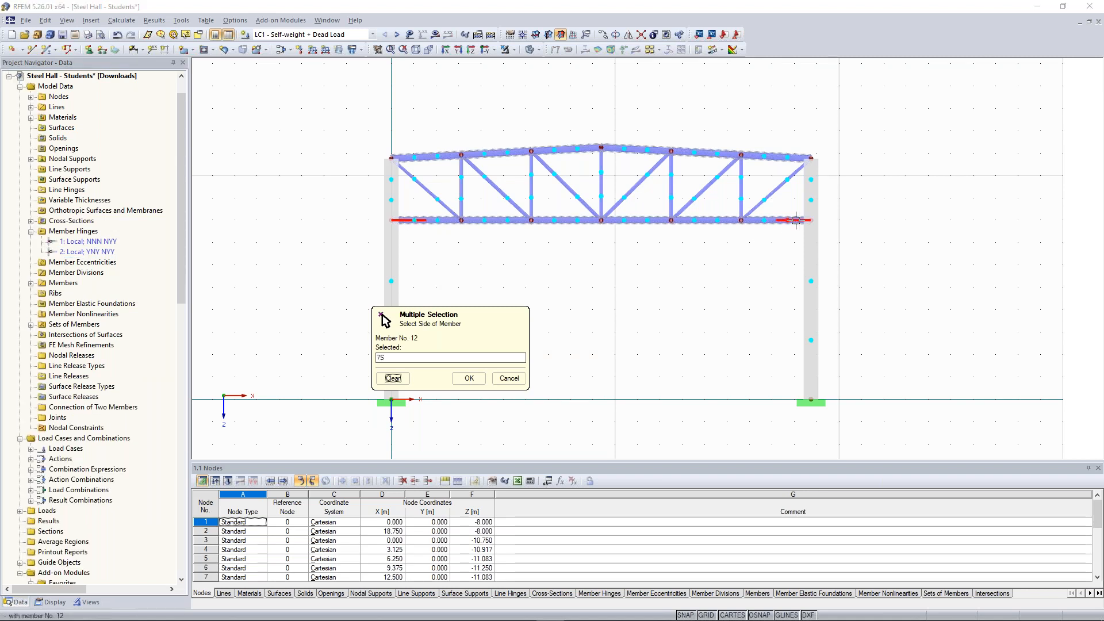
pyautogui.click(797, 220)
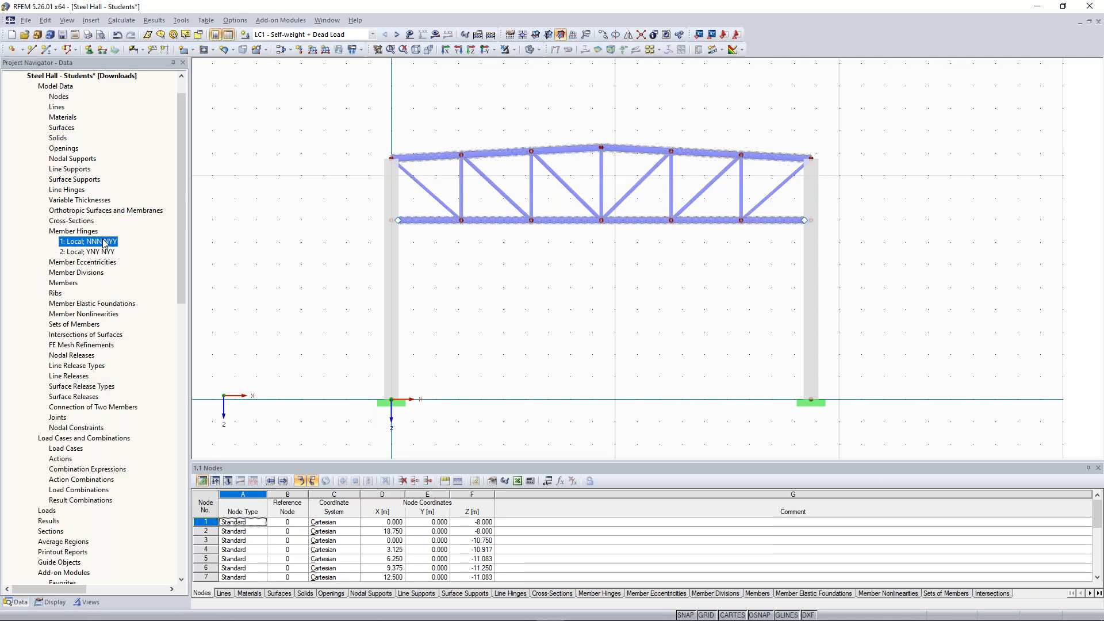
# Assign member hinge 1 (Local; NNN NYY) to both outer ends of the upper chord at the column tops
pyautogui.moveTo(105, 243); pyautogui.dragTo(382, 315)
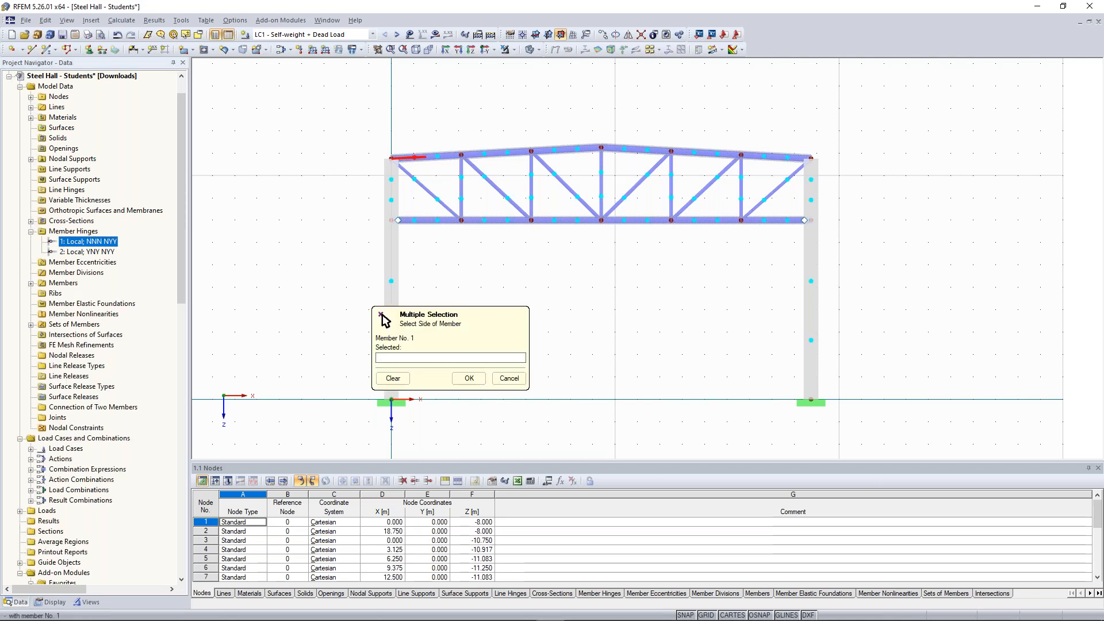
pyautogui.click(409, 156)
pyautogui.click(796, 157)
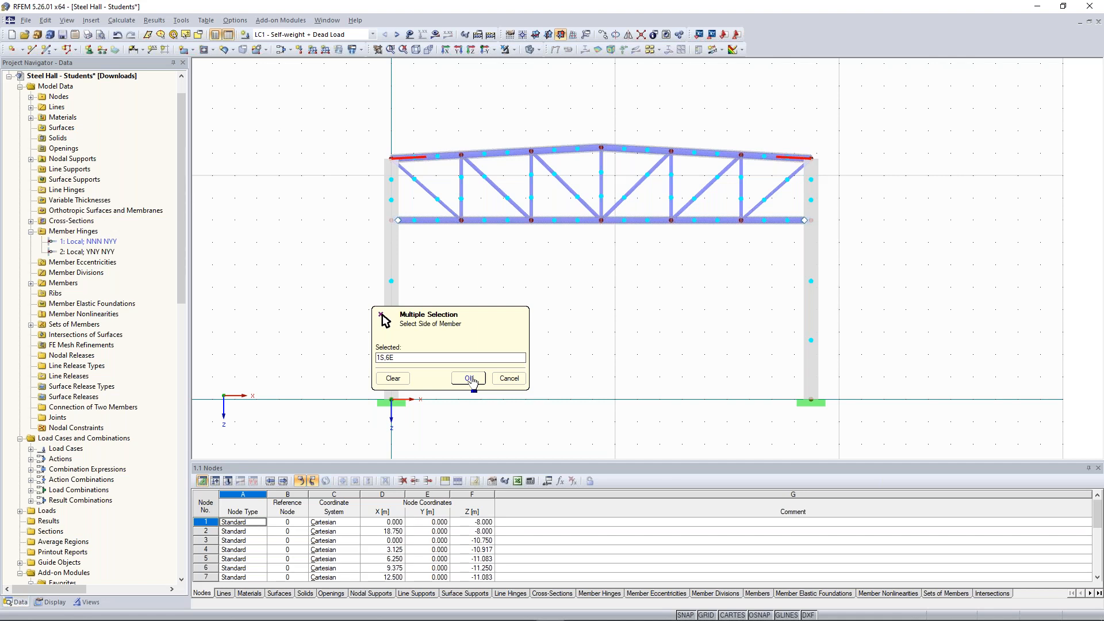
pyautogui.click(470, 379)
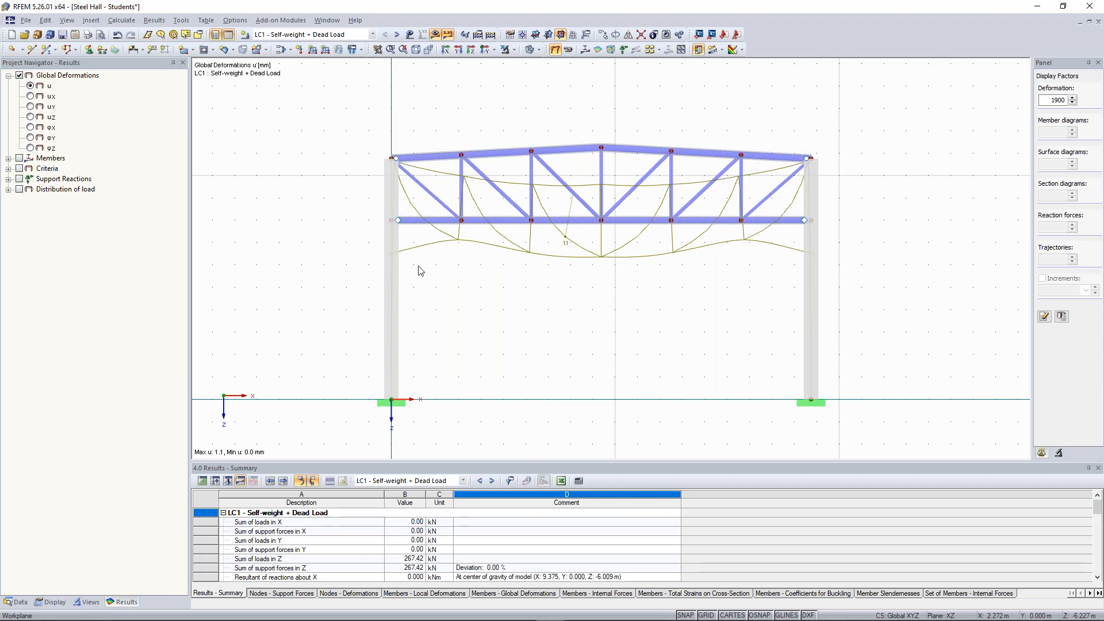
# Examine the global deformations of load case LC1 along the columns and the roof truss
pyautogui.moveTo(390, 273)
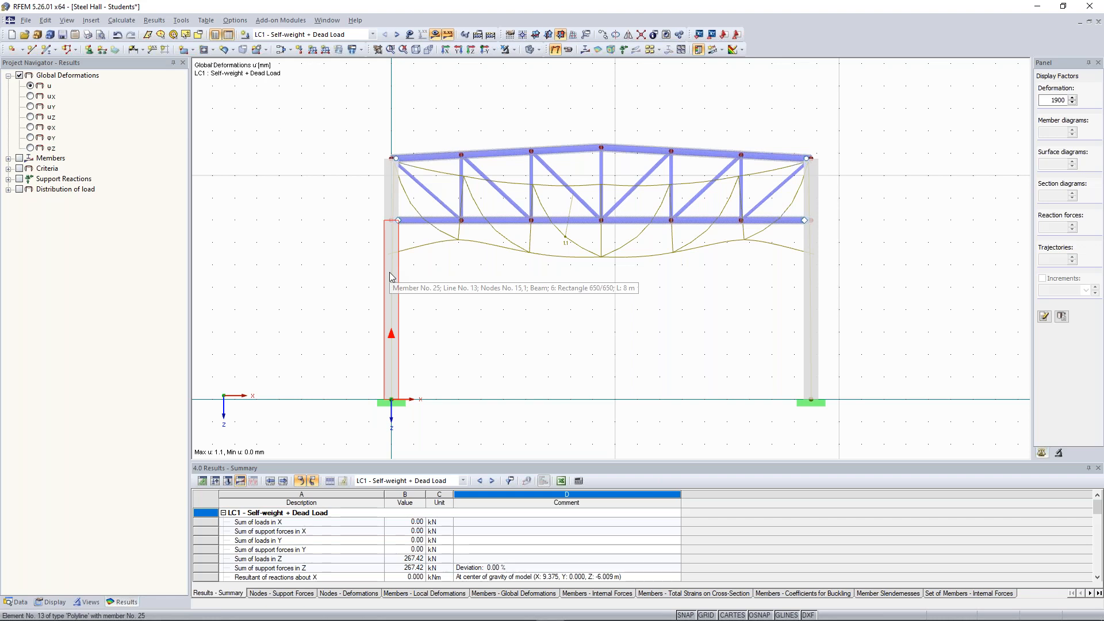
pyautogui.scroll(2, 390, 274)
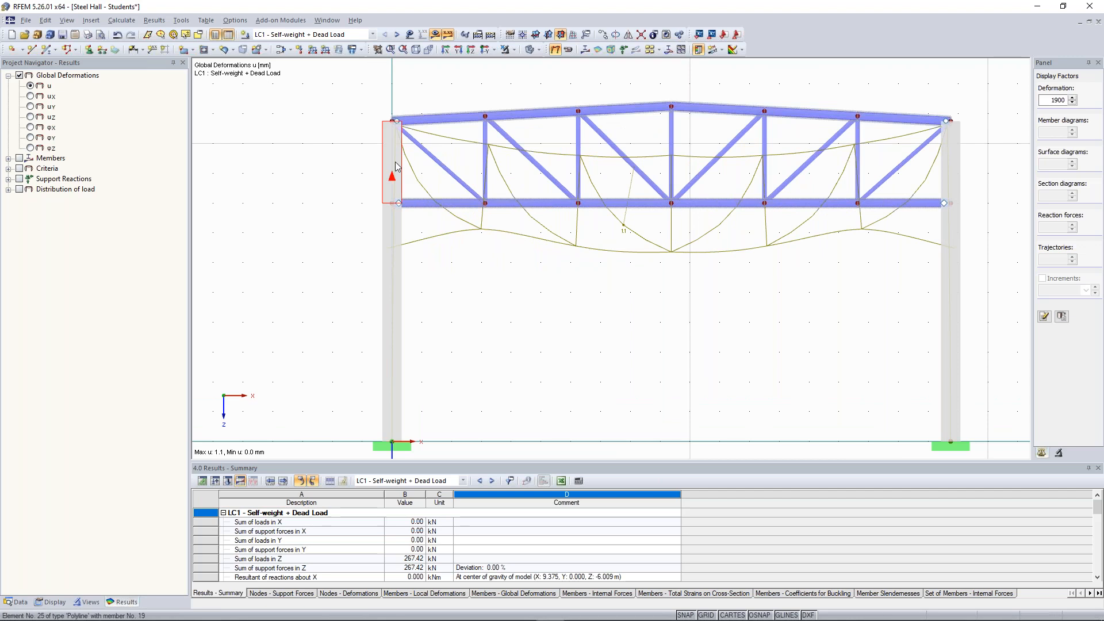
pyautogui.scroll(3, 398, 172)
pyautogui.scroll(-2, 388, 205)
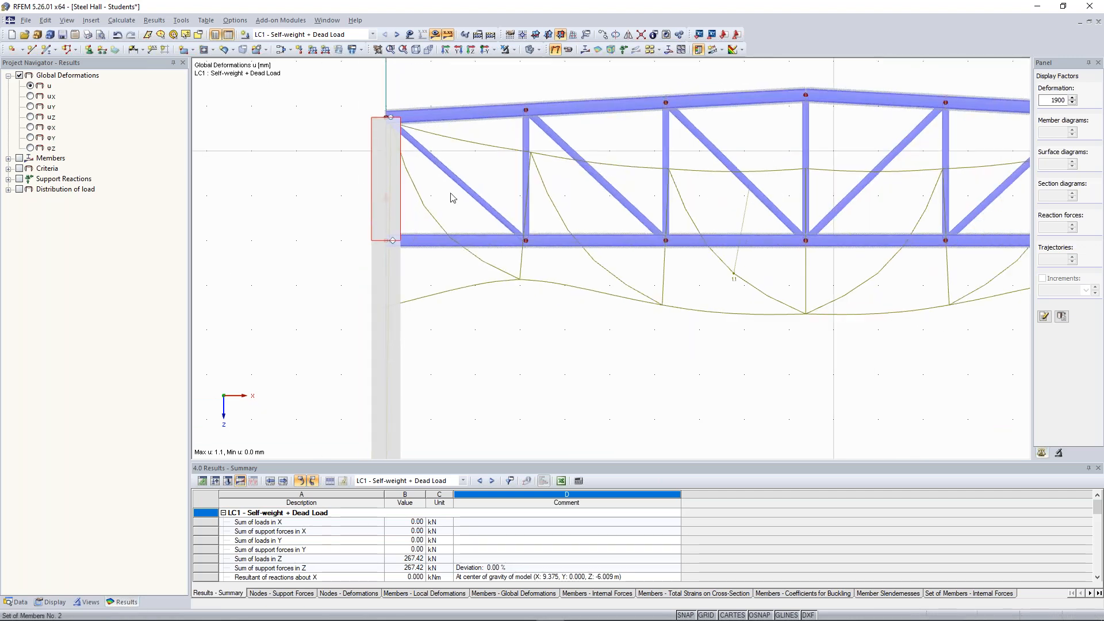
pyautogui.scroll(-4, 311, 353)
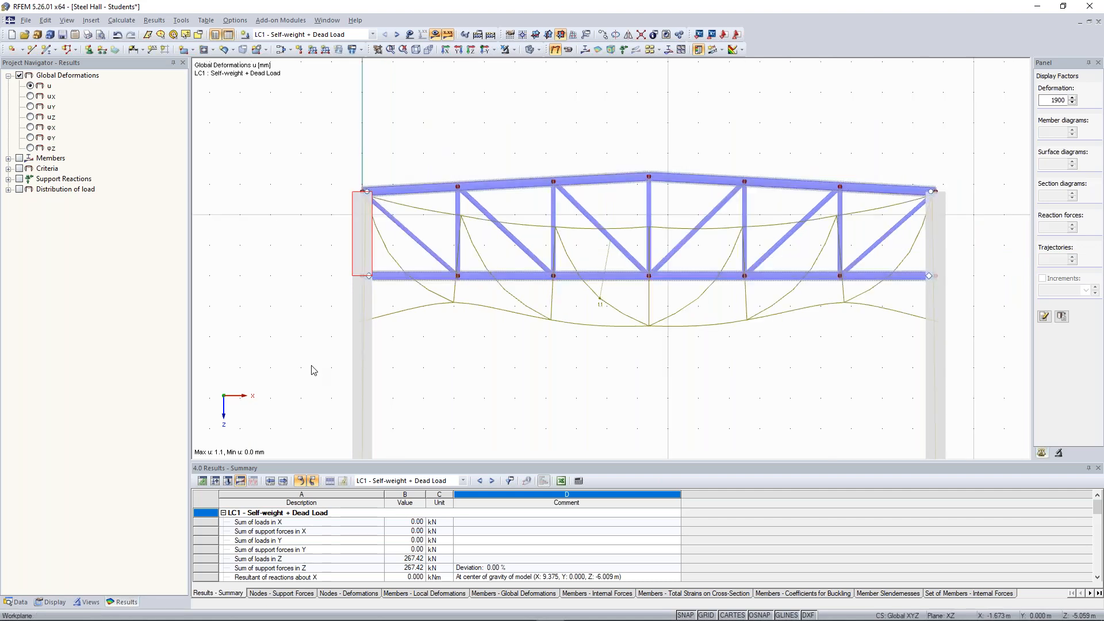
pyautogui.moveTo(311, 365); pyautogui.dragTo(390, 244, button='middle')
pyautogui.scroll(-1, 391, 244)
pyautogui.scroll(-1, 553, 286)
pyautogui.moveTo(553, 286); pyautogui.dragTo(446, 339, button='middle')
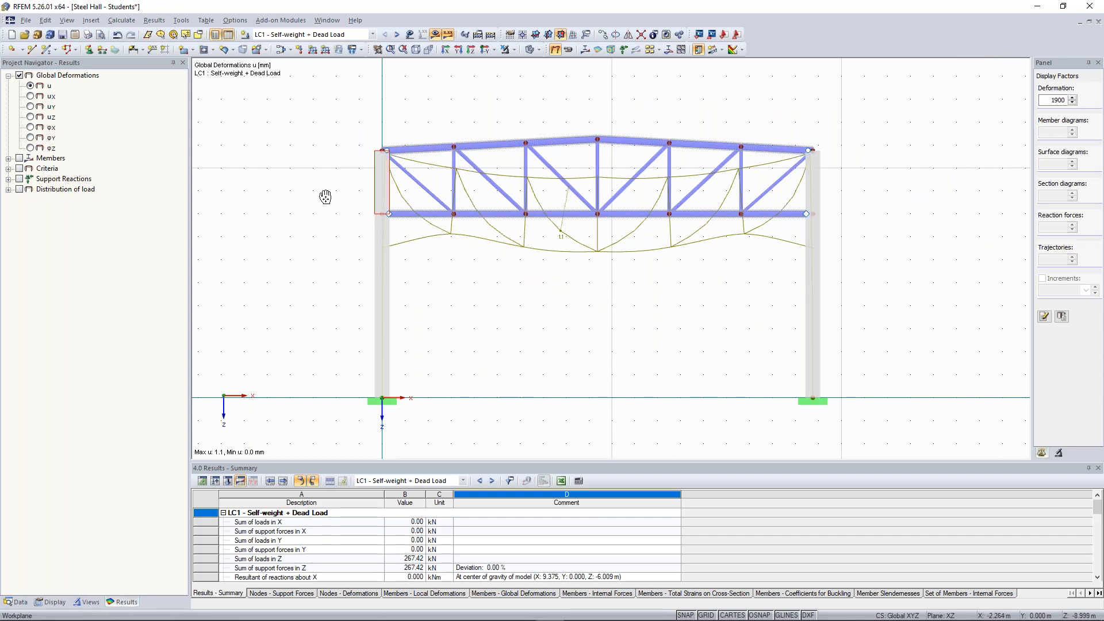
pyautogui.moveTo(328, 198); pyautogui.dragTo(295, 225, button='middle')
pyautogui.scroll(1, 611, 347)
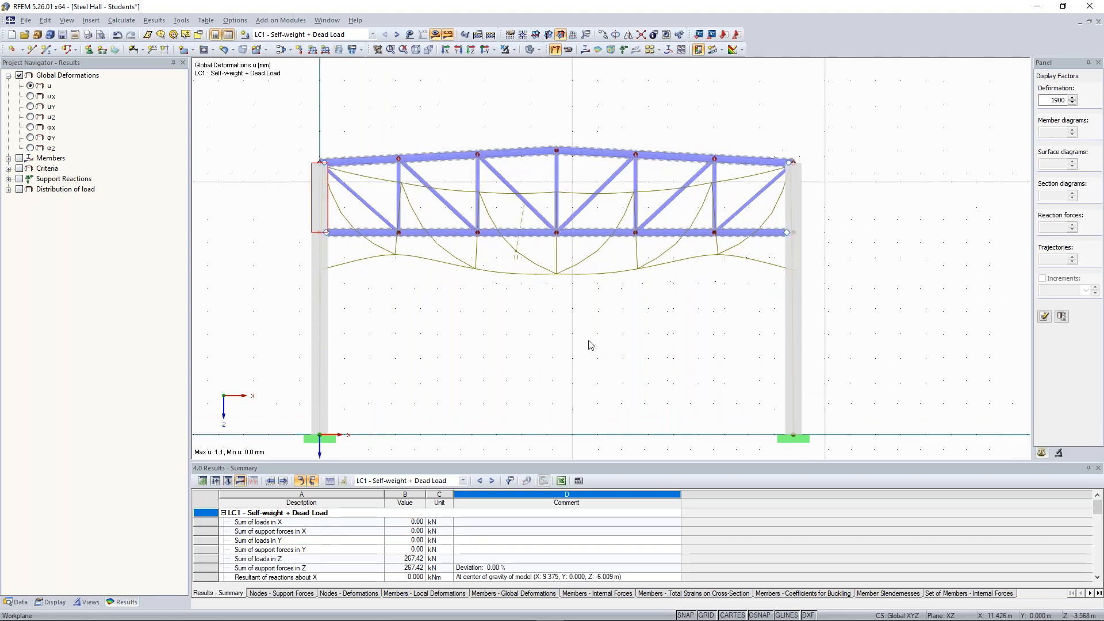
# Display the global deformation uZ, and show the members' internal forces in its place
pyautogui.click(30, 117)
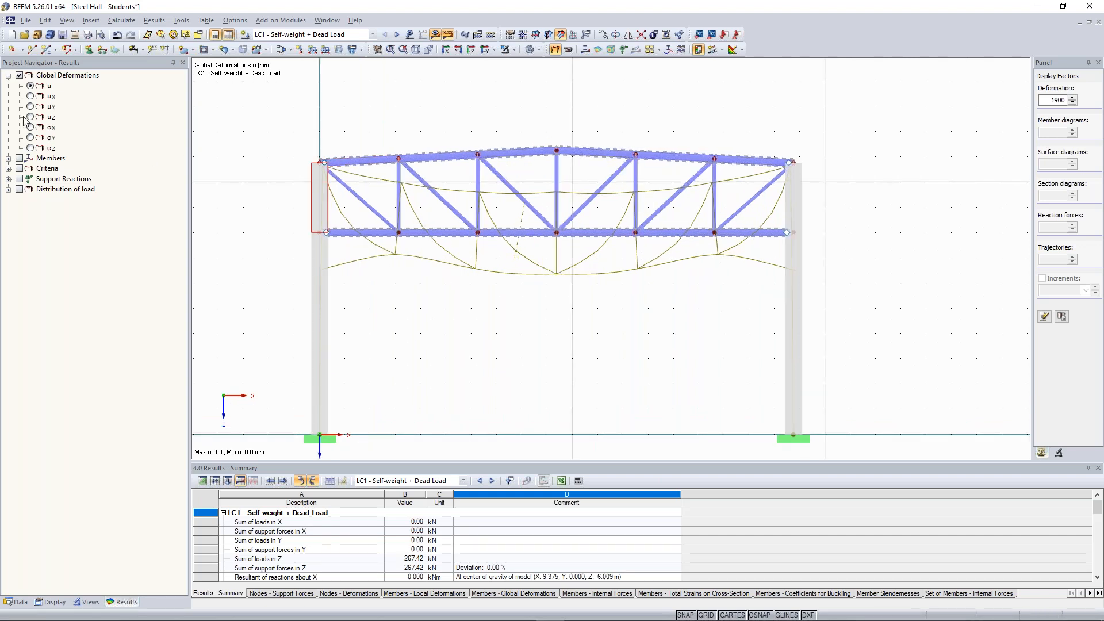
pyautogui.click(501, 315)
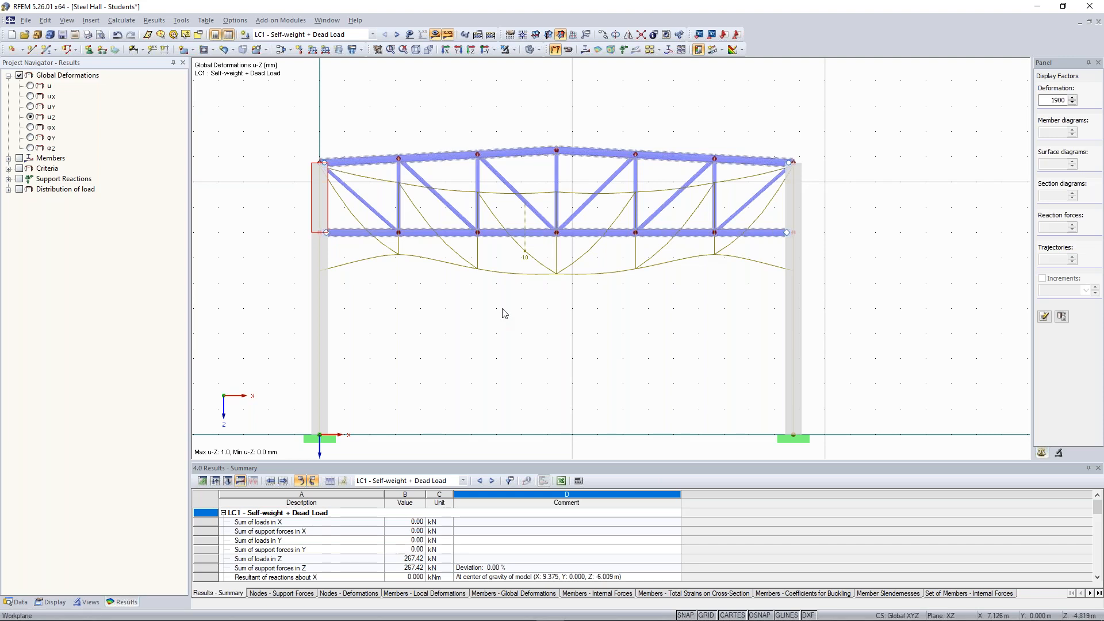
pyautogui.click(8, 158)
pyautogui.click(19, 158)
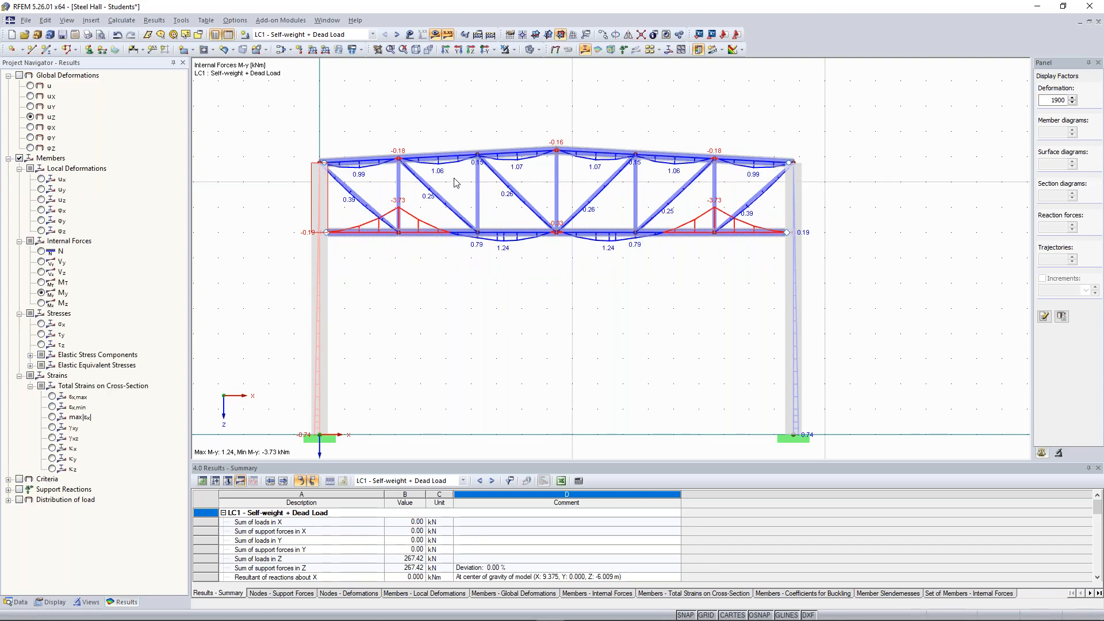
# Examine the axial force N diagram along the truss chords, diagonals, posts and columns
pyautogui.click(442, 198)
pyautogui.scroll(4, 442, 175)
pyautogui.moveTo(541, 203); pyautogui.dragTo(721, 271, button='middle')
pyautogui.scroll(4, 277, 185)
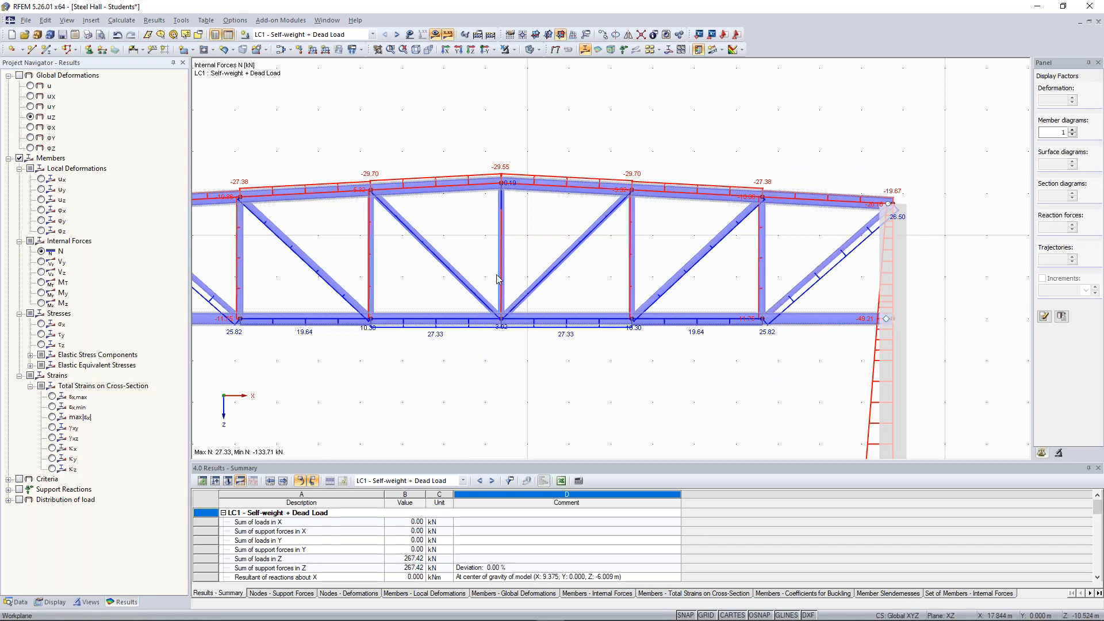
pyautogui.moveTo(549, 300); pyautogui.dragTo(744, 304, button='middle')
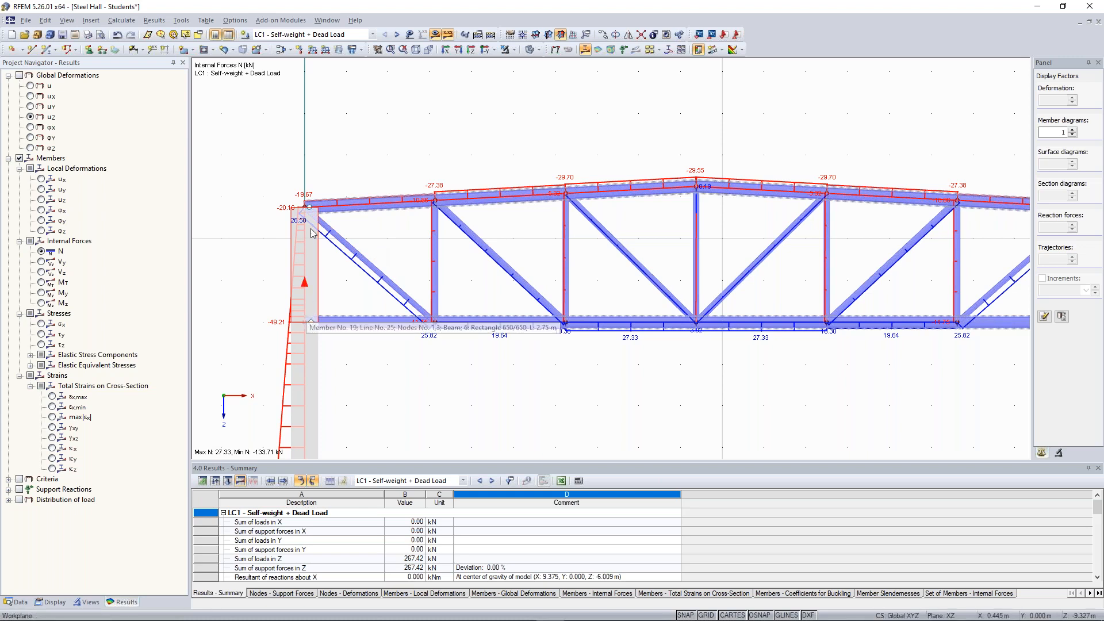
pyautogui.scroll(1, 311, 233)
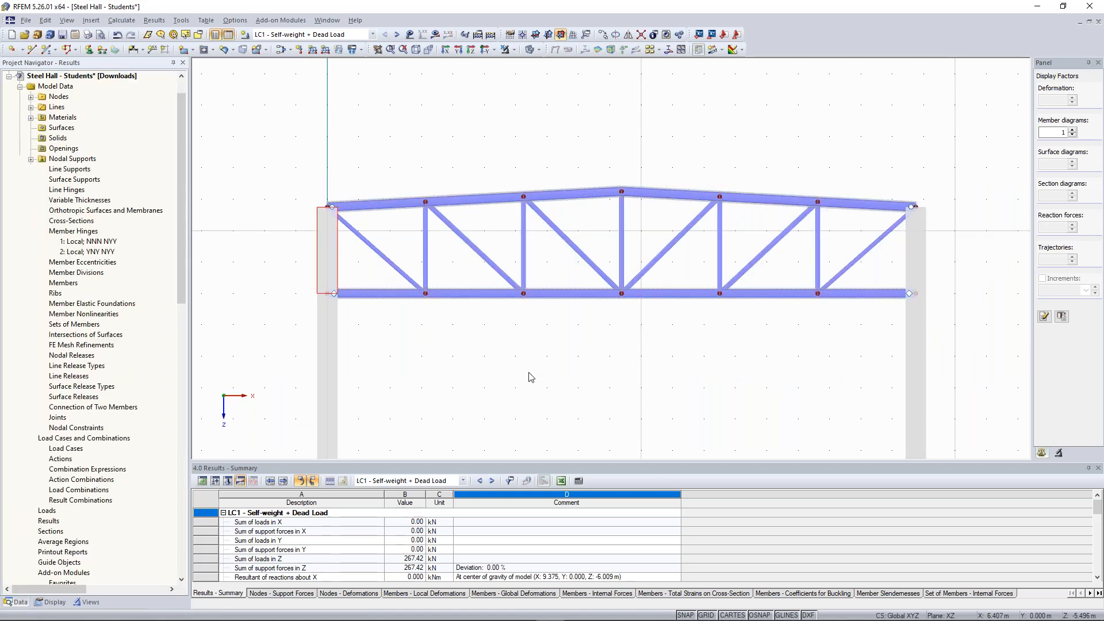
# Open the work plane and grid settings and reduce the grid's extent to the area around the frame
pyautogui.scroll(-3, 566, 368)
pyautogui.moveTo(567, 368); pyautogui.dragTo(559, 333, button='middle')
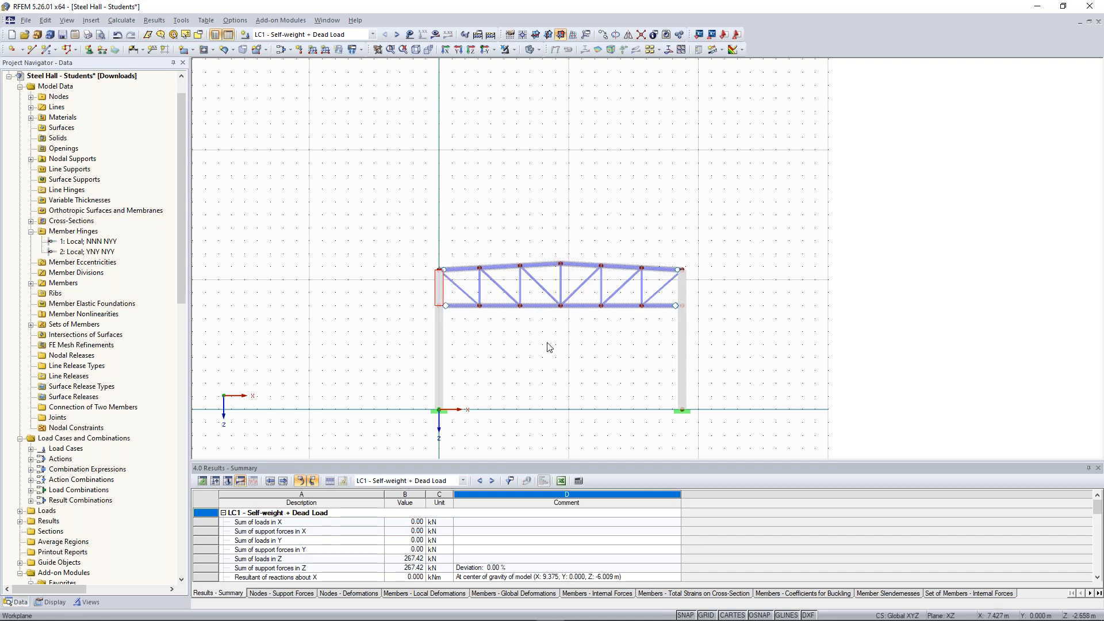
pyautogui.rightClick(569, 199)
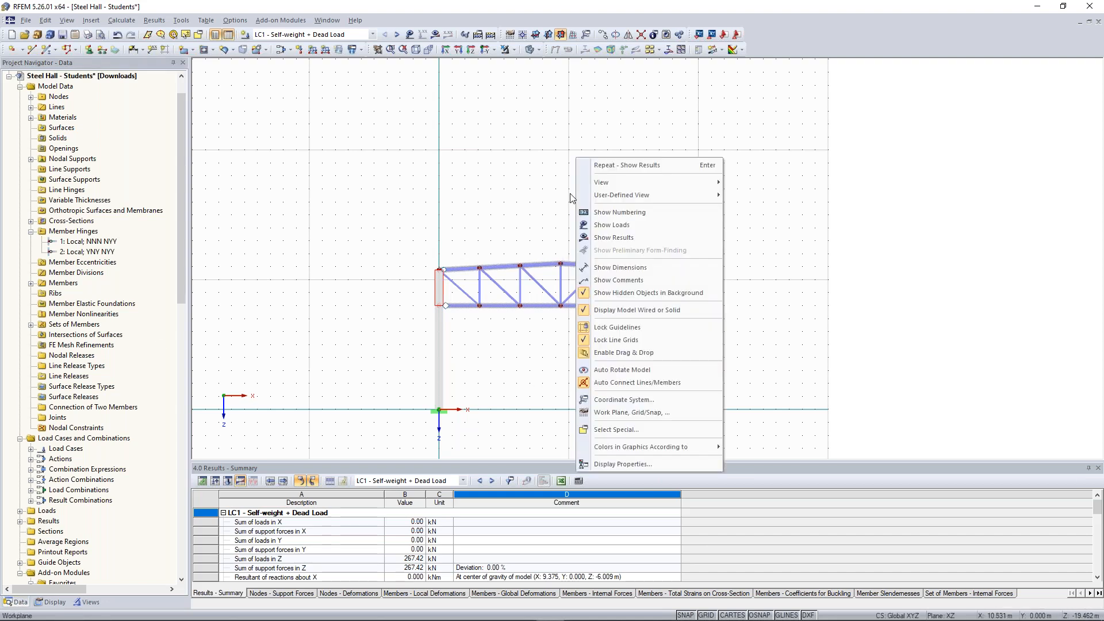
pyautogui.click(672, 417)
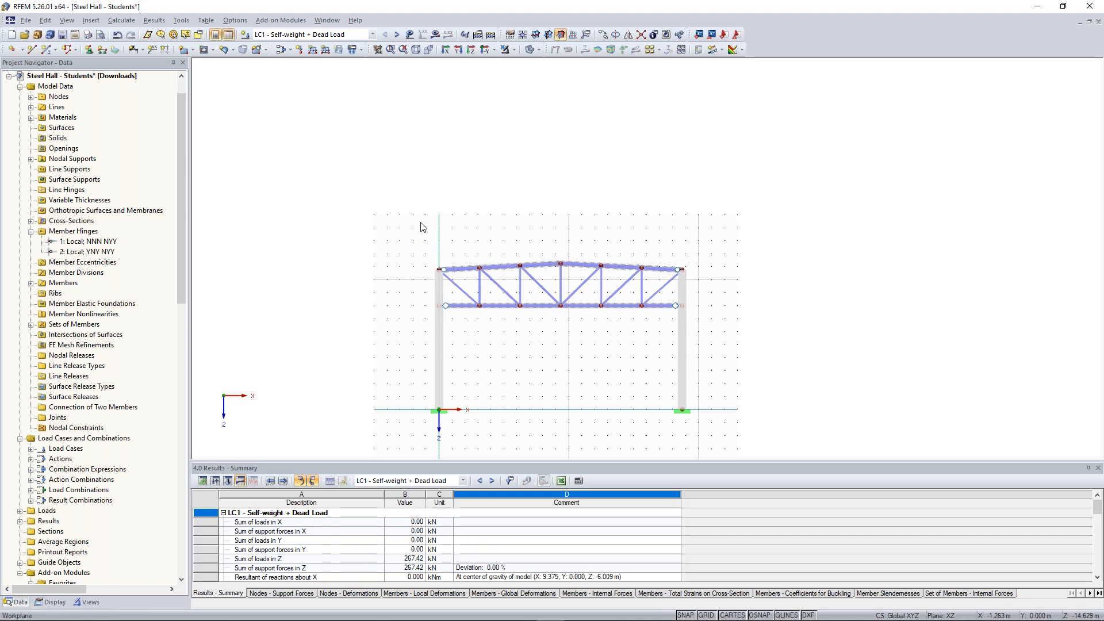
# Select the whole truss frame with its columns and make 2 copies of it with a 9.5 m displacement in Y
pyautogui.moveTo(418, 258); pyautogui.dragTo(690, 415)
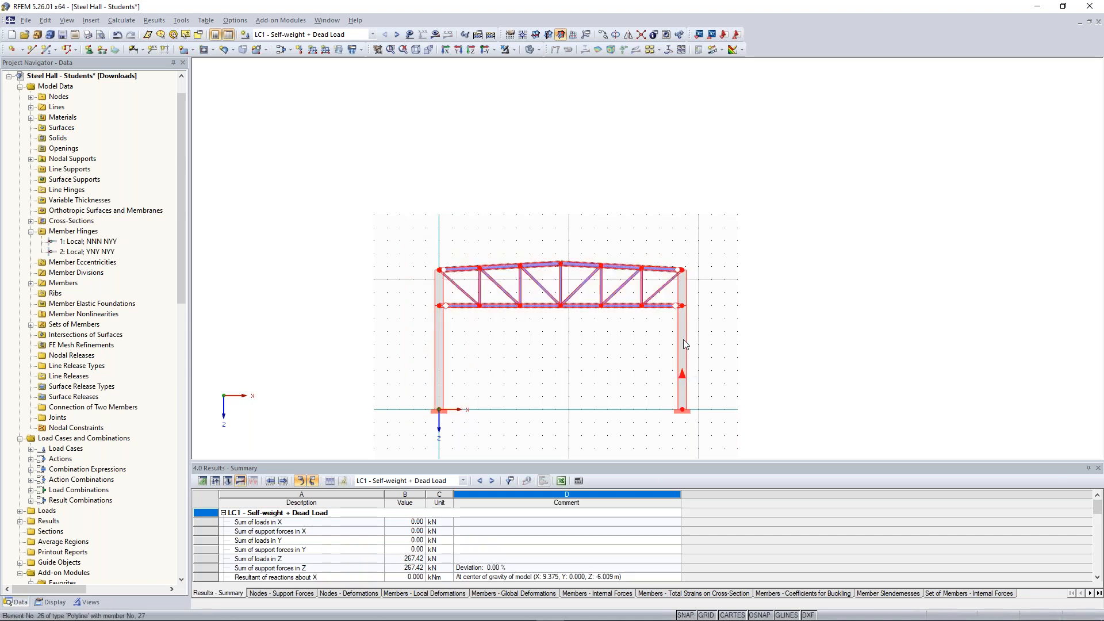
pyautogui.rightClick(683, 323)
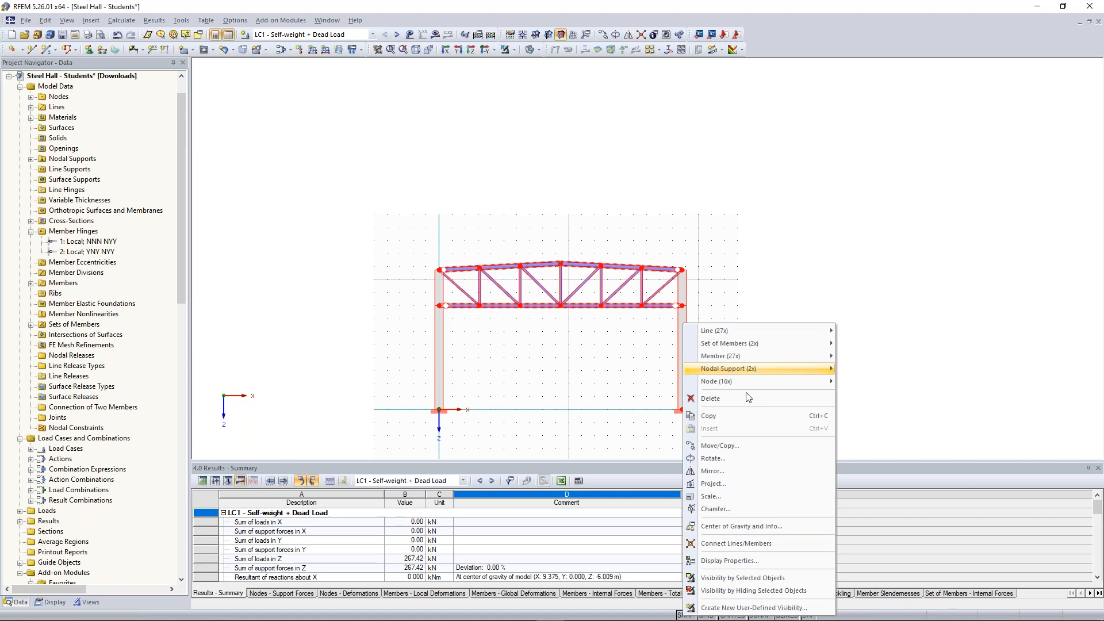
pyautogui.click(753, 454)
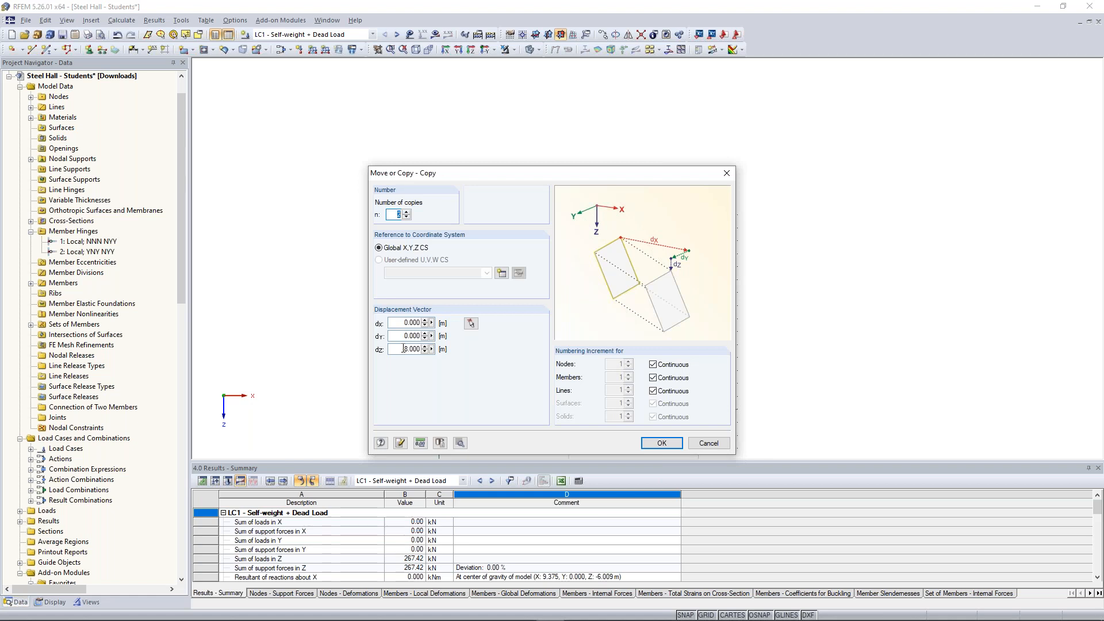
pyautogui.press('Tab')
pyautogui.press('Tab')
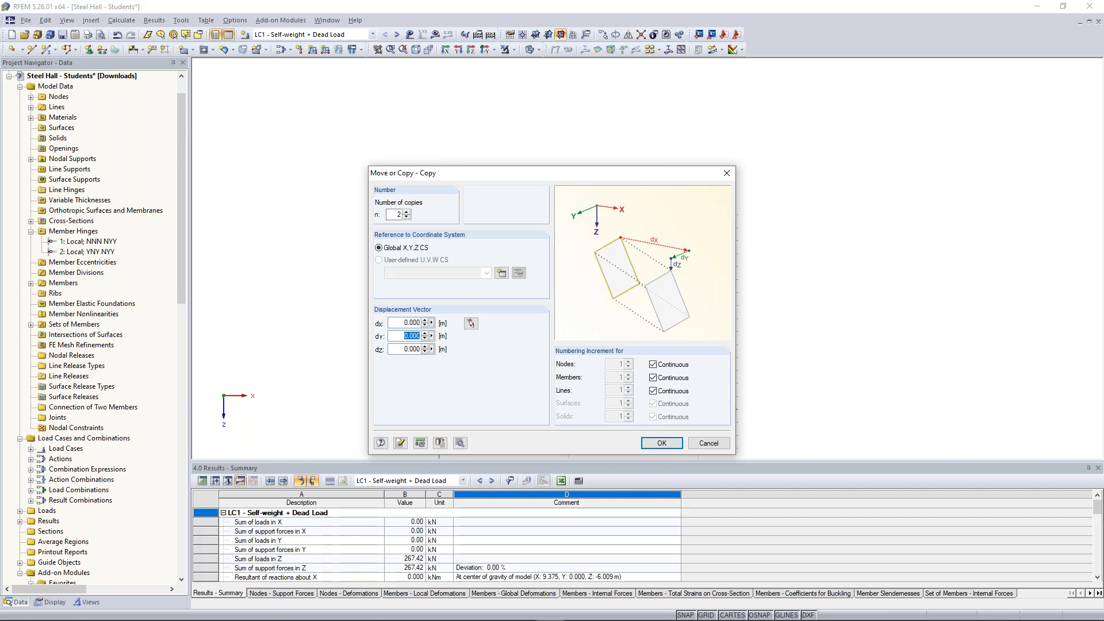
pyautogui.write('9,5')
pyautogui.click(661, 439)
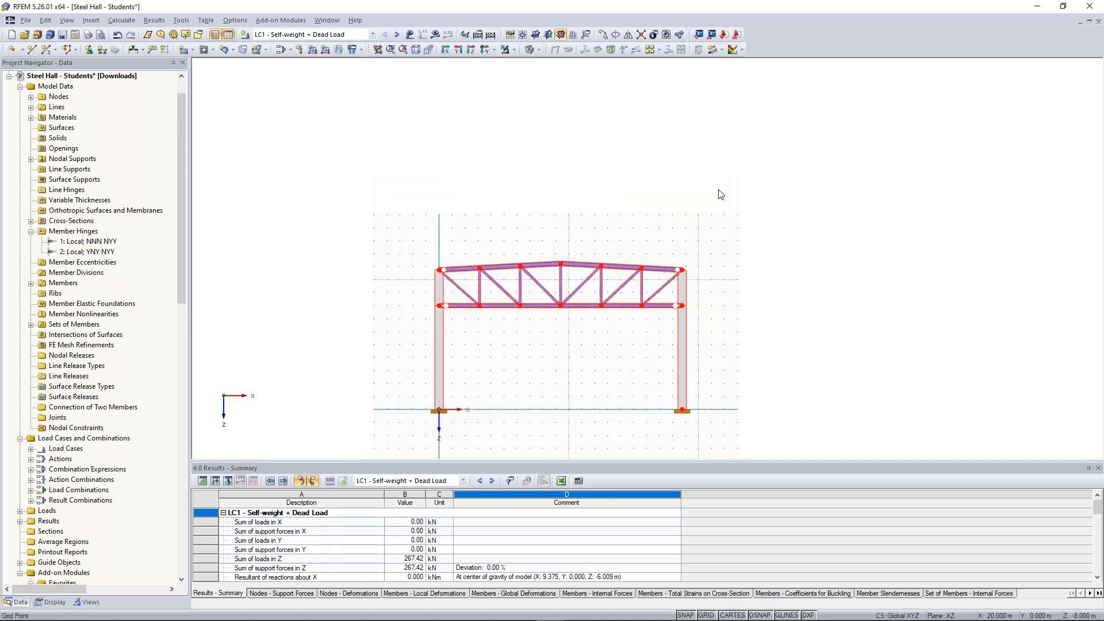
pyautogui.keyDown('ctrl'); pyautogui.moveTo(727, 195); pyautogui.dragTo(564, 220, button='middle'); pyautogui.keyUp('ctrl')
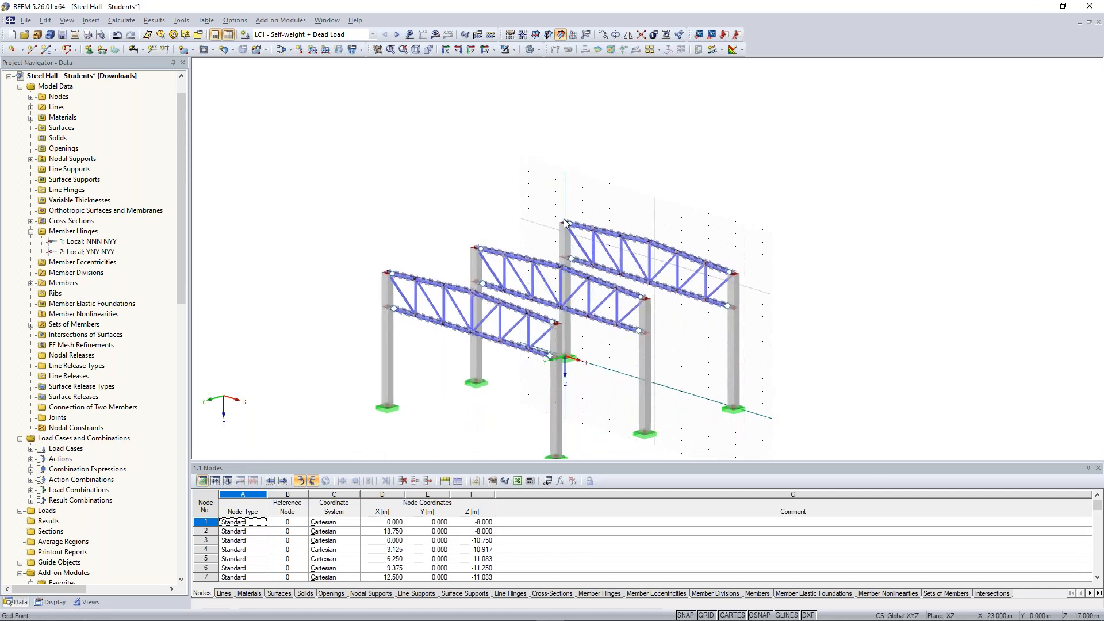
# Set the work plane to XY, start a new beam member and create its cross-section as HEA 240 in Steel S 235
pyautogui.click(537, 37)
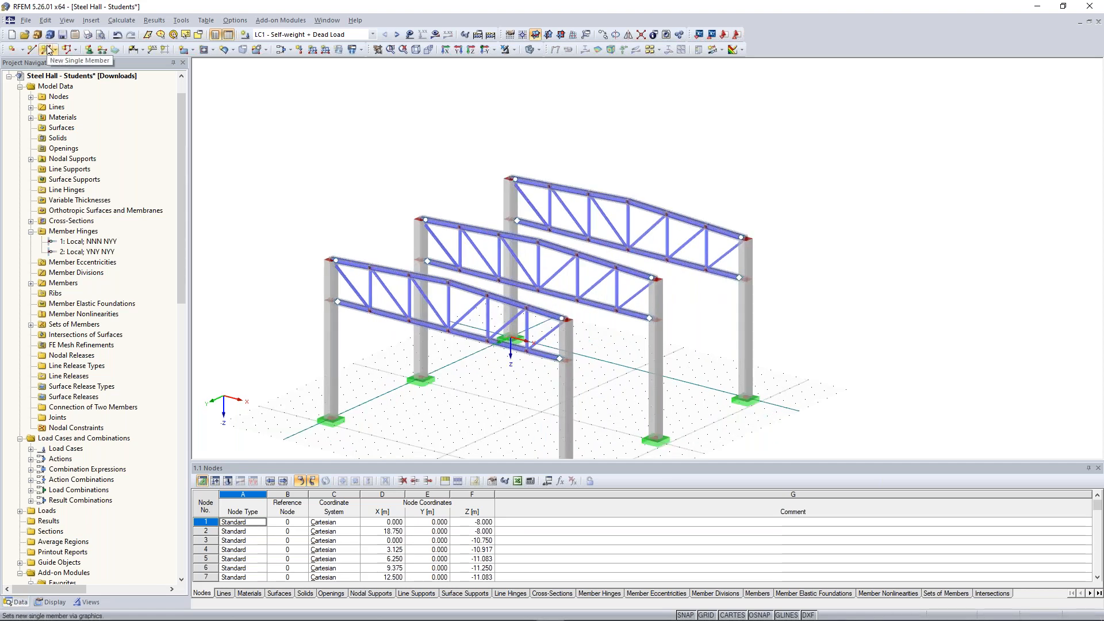
pyautogui.click(47, 46)
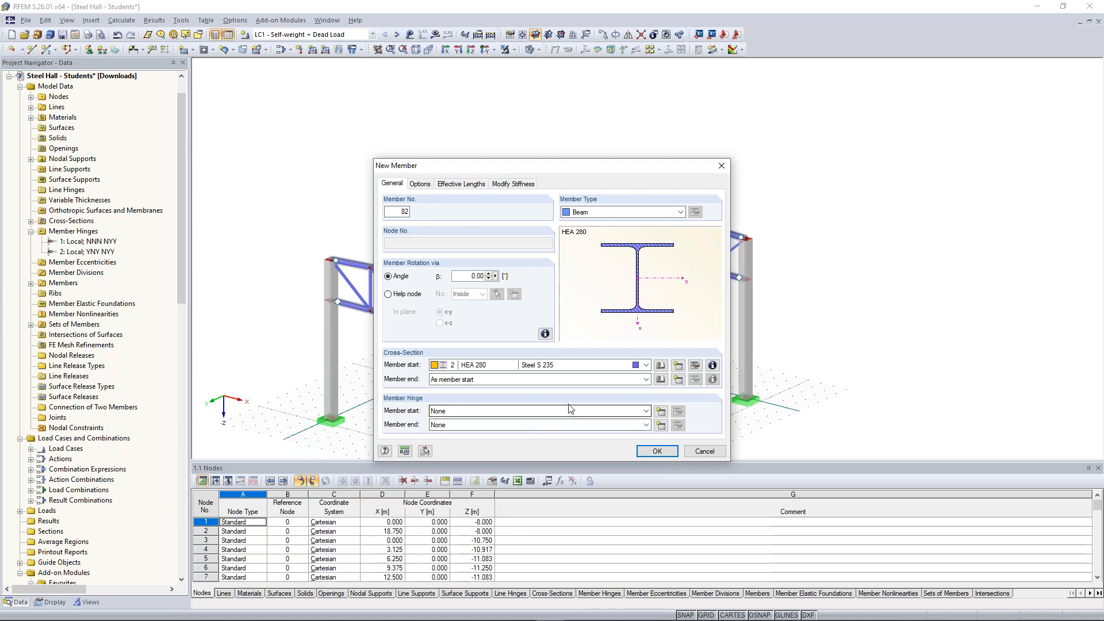
pyautogui.click(679, 366)
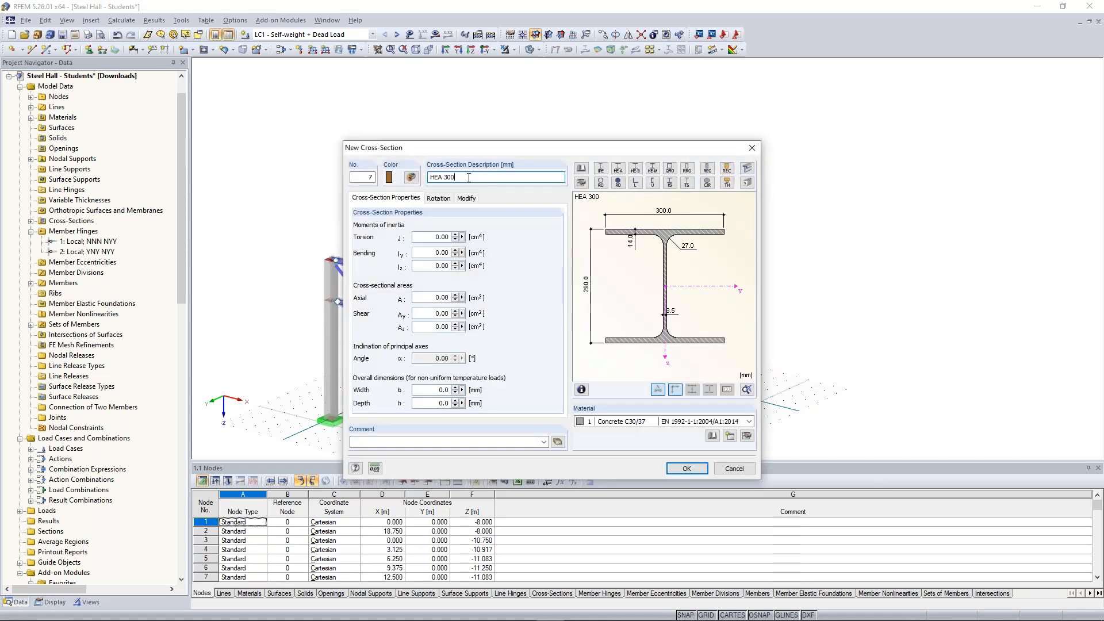
pyautogui.doubleClick(447, 177)
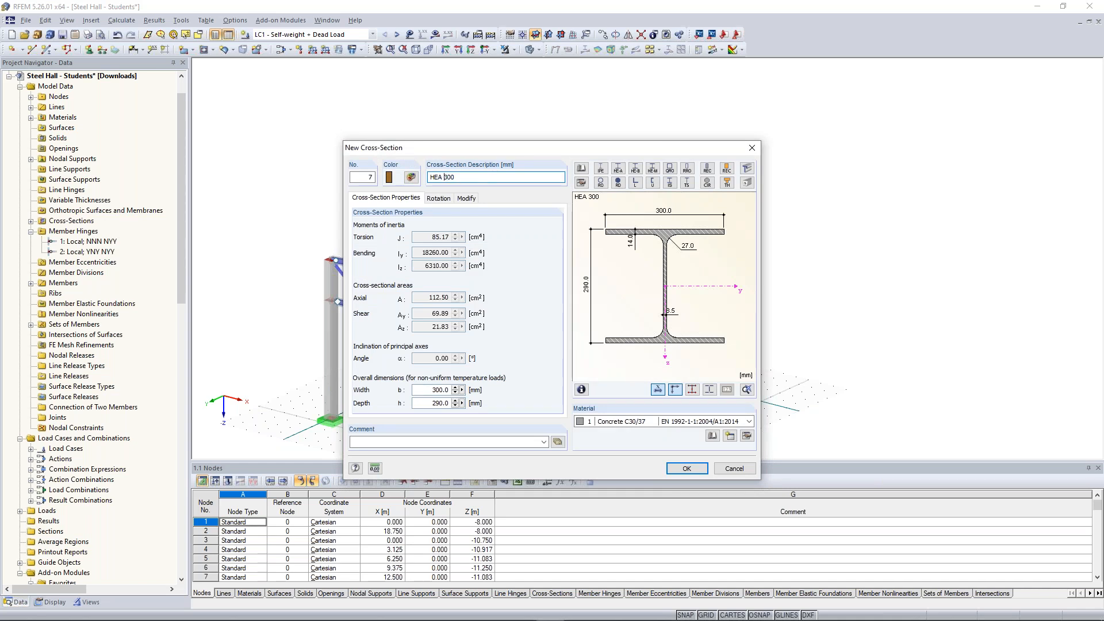
pyautogui.write('240')
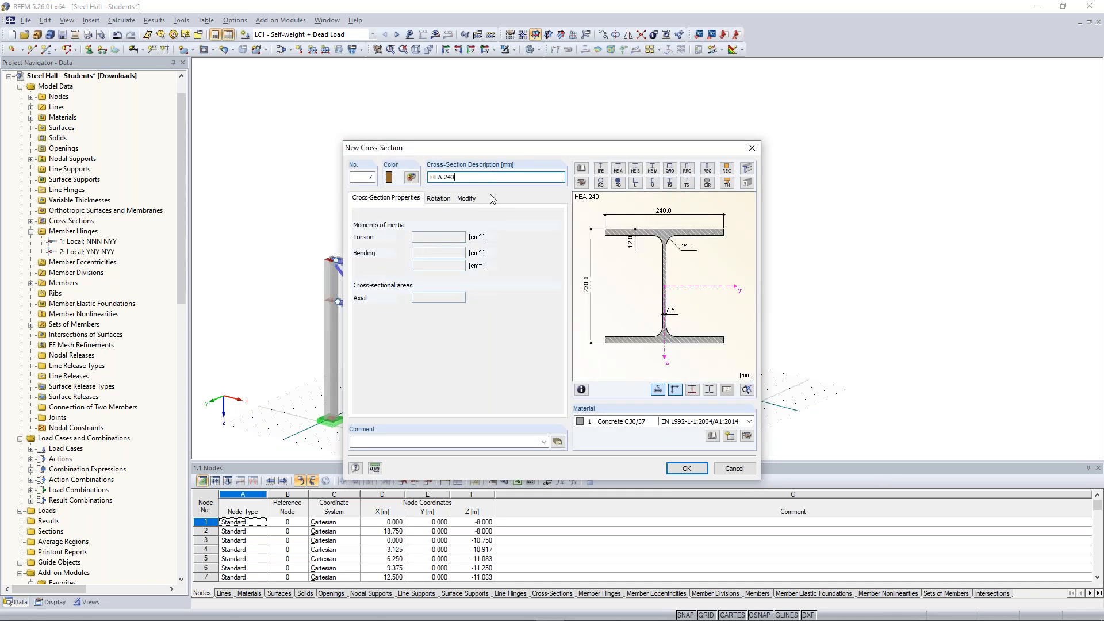
pyautogui.click(627, 422)
pyautogui.click(627, 439)
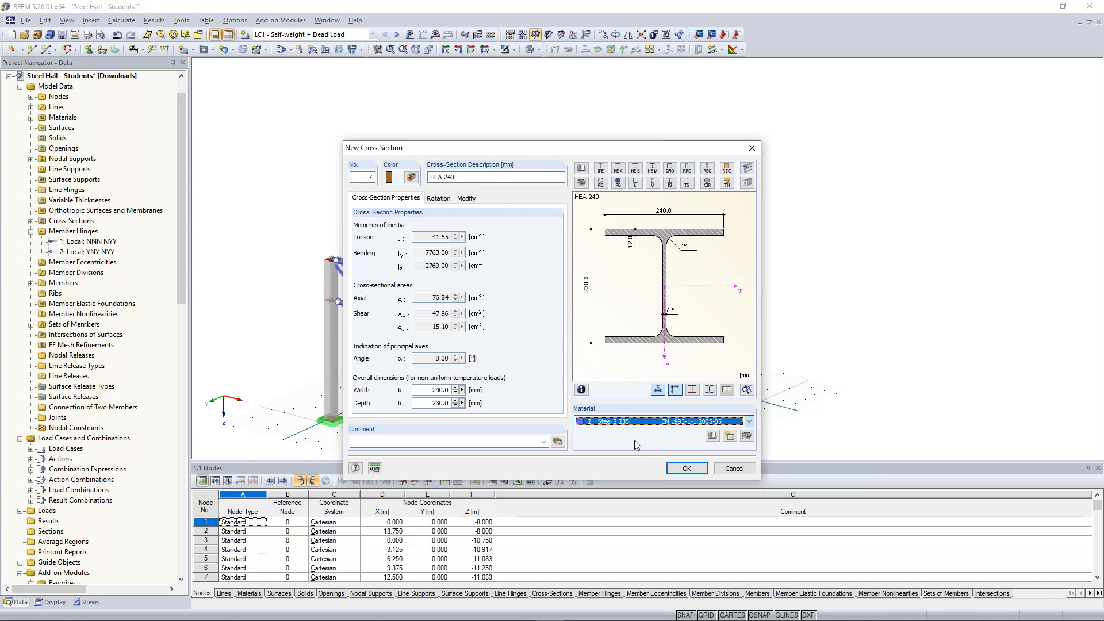
pyautogui.click(689, 471)
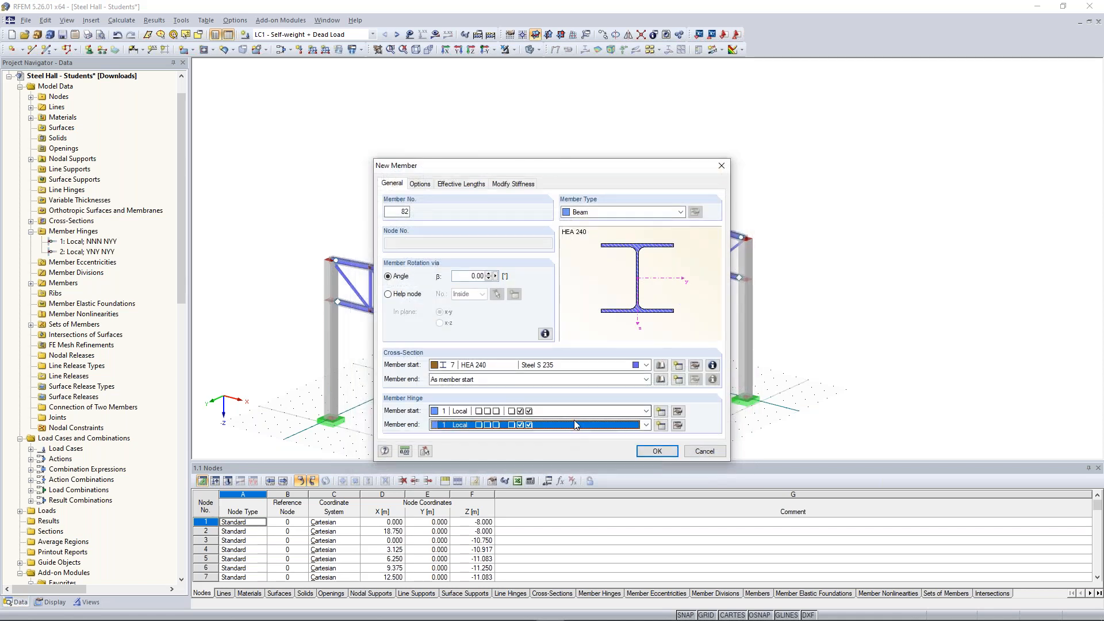
# With member hinge 1 at both ends, draw beams connecting the first two frames at the X = 0 column tops and at the ridge
pyautogui.click(660, 452)
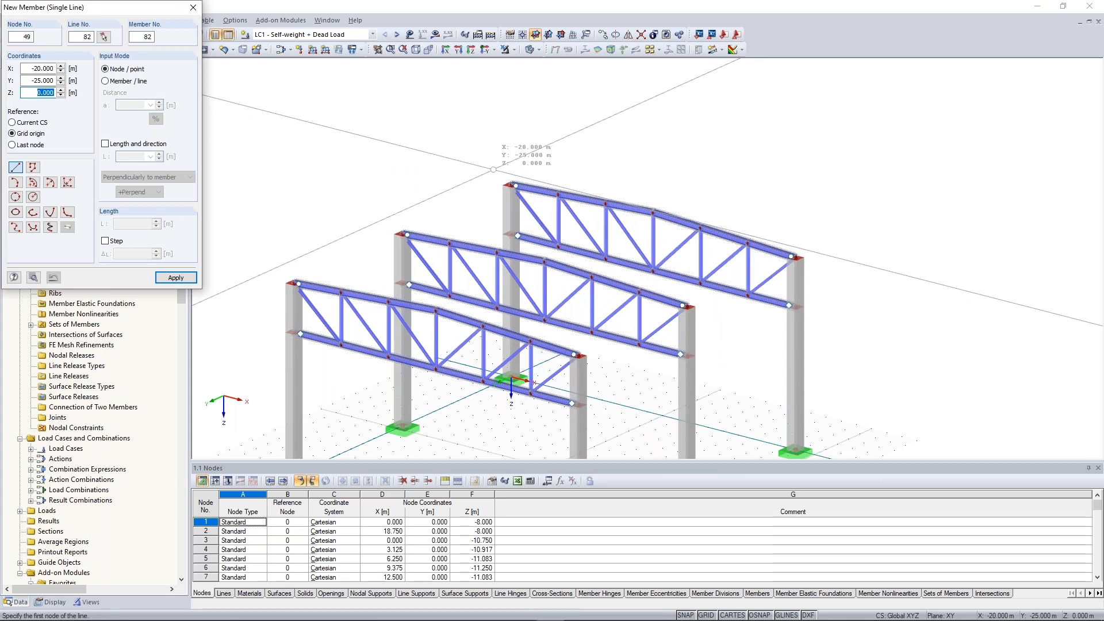
pyautogui.scroll(4, 494, 169)
pyautogui.click(538, 200)
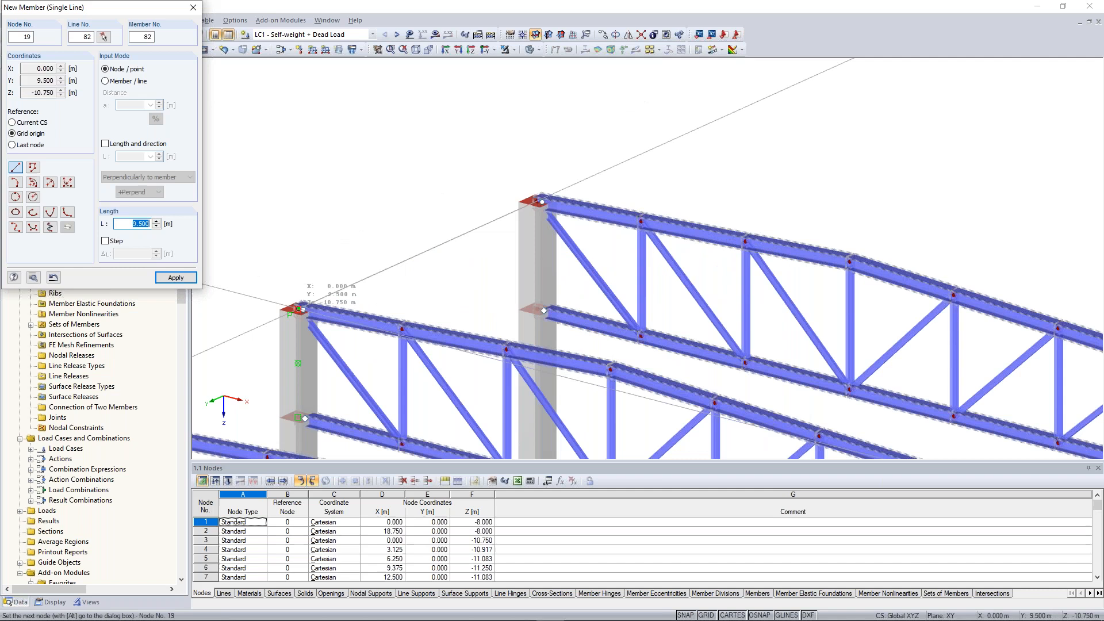
pyautogui.click(299, 309)
pyautogui.scroll(-4, 688, 205)
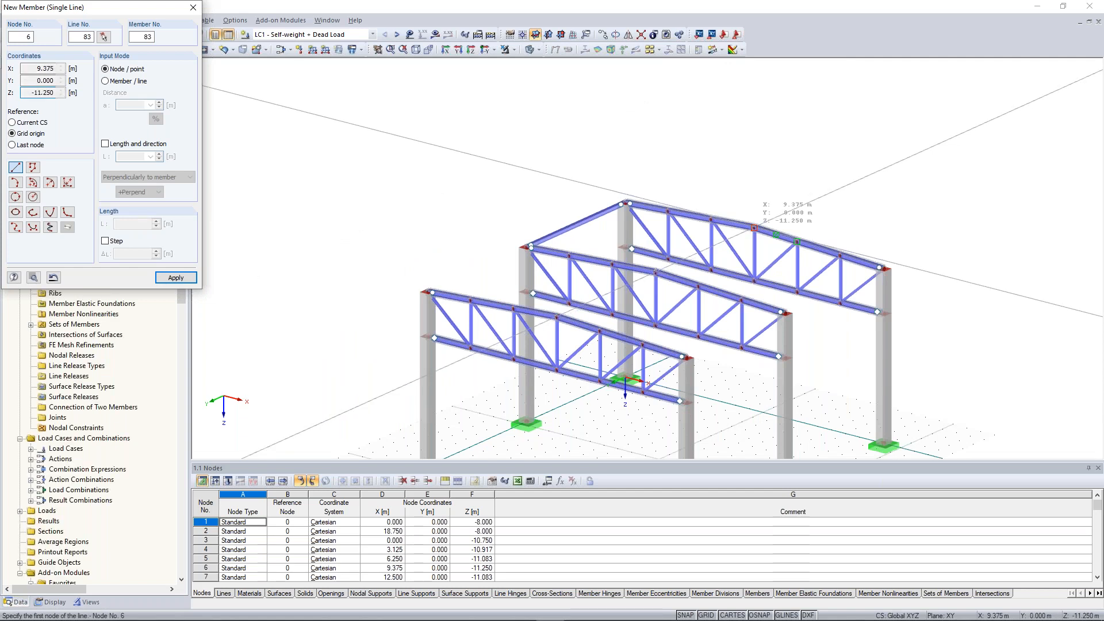
pyautogui.click(755, 228)
pyautogui.click(660, 270)
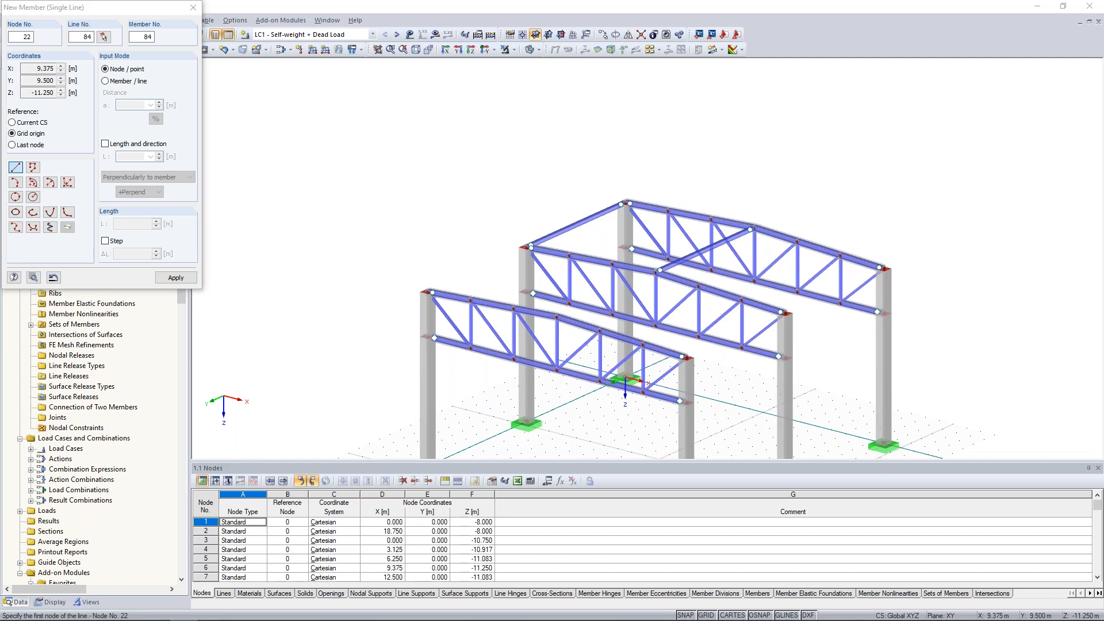
# Draw a third beam between the first two frames at the remaining pair of column tops and end the member command
pyautogui.scroll(4, 660, 269)
pyautogui.keyDown('ctrl'); pyautogui.moveTo(660, 270); pyautogui.dragTo(640, 236, button='middle'); pyautogui.keyUp('ctrl')
pyautogui.scroll(-1, 823, 141)
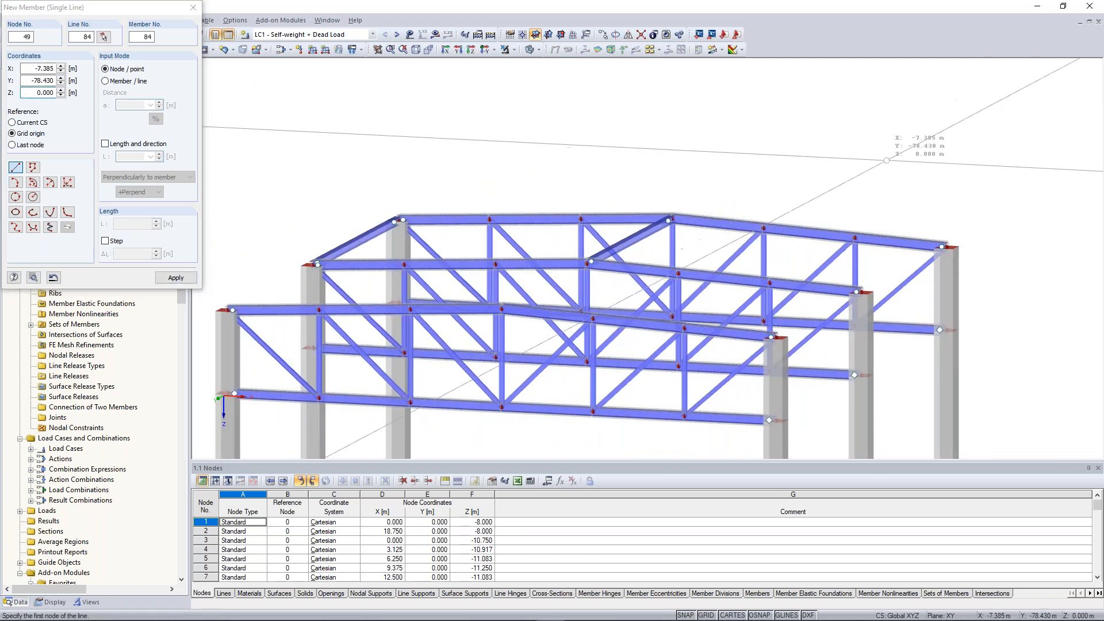
pyautogui.keyDown('ctrl'); pyautogui.moveTo(822, 140); pyautogui.dragTo(765, 172, button='middle'); pyautogui.keyUp('ctrl')
pyautogui.keyDown('ctrl'); pyautogui.moveTo(740, 235); pyautogui.dragTo(735, 236, button='middle'); pyautogui.keyUp('ctrl')
pyautogui.click(735, 215)
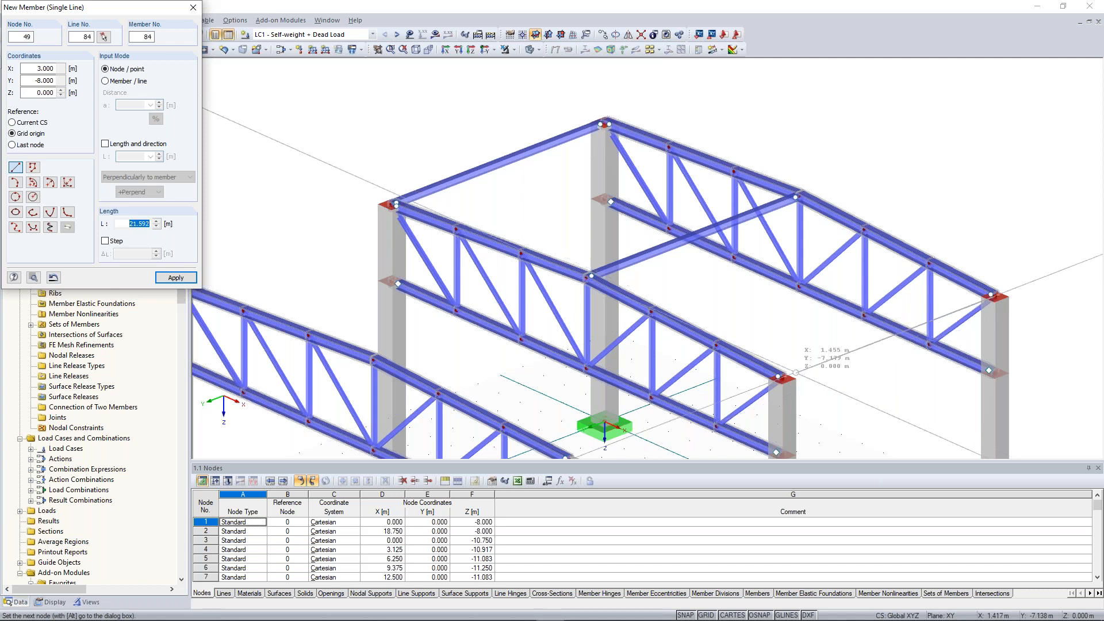
pyautogui.click(780, 377)
pyautogui.scroll(-5, 840, 231)
pyautogui.keyDown('ctrl'); pyautogui.moveTo(883, 181); pyautogui.dragTo(923, 192, button='middle'); pyautogui.keyUp('ctrl')
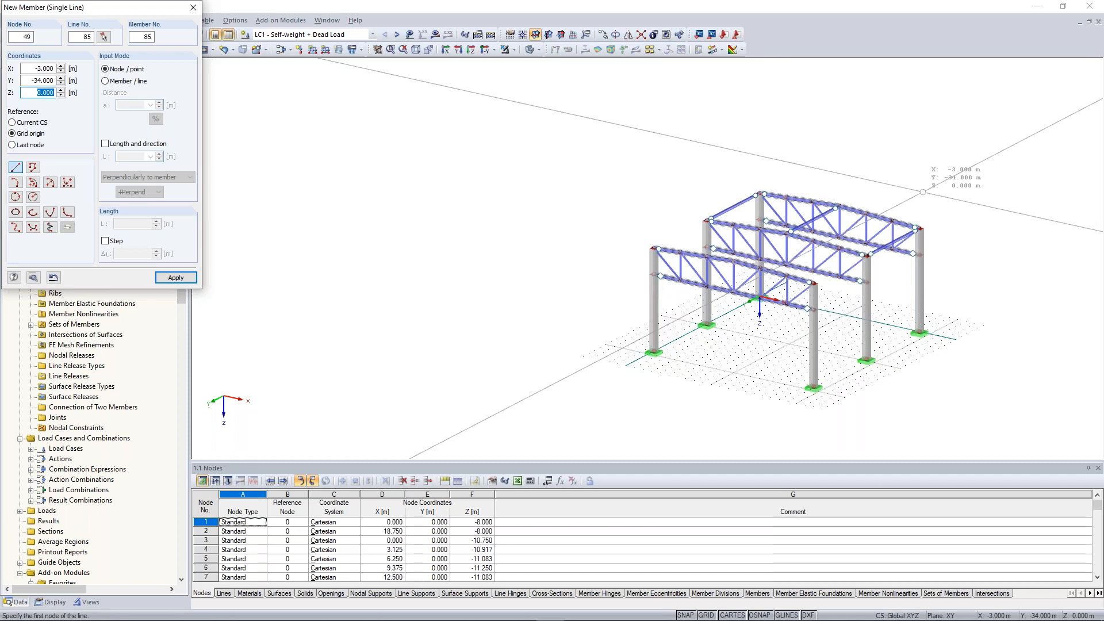
pyautogui.scroll(2, 855, 164)
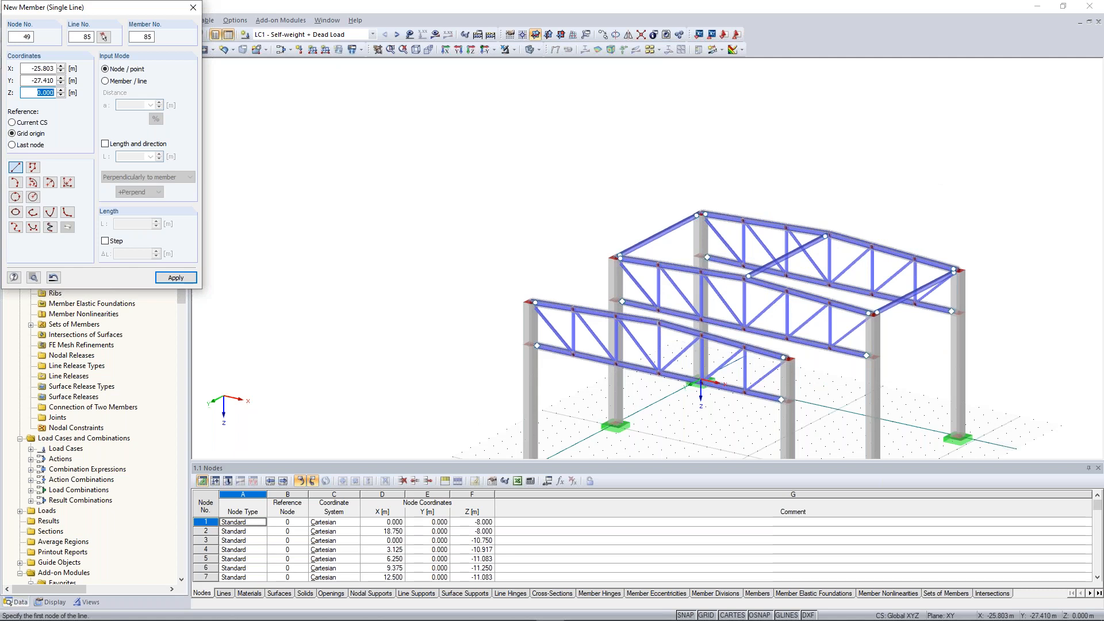
pyautogui.scroll(3, 569, 270)
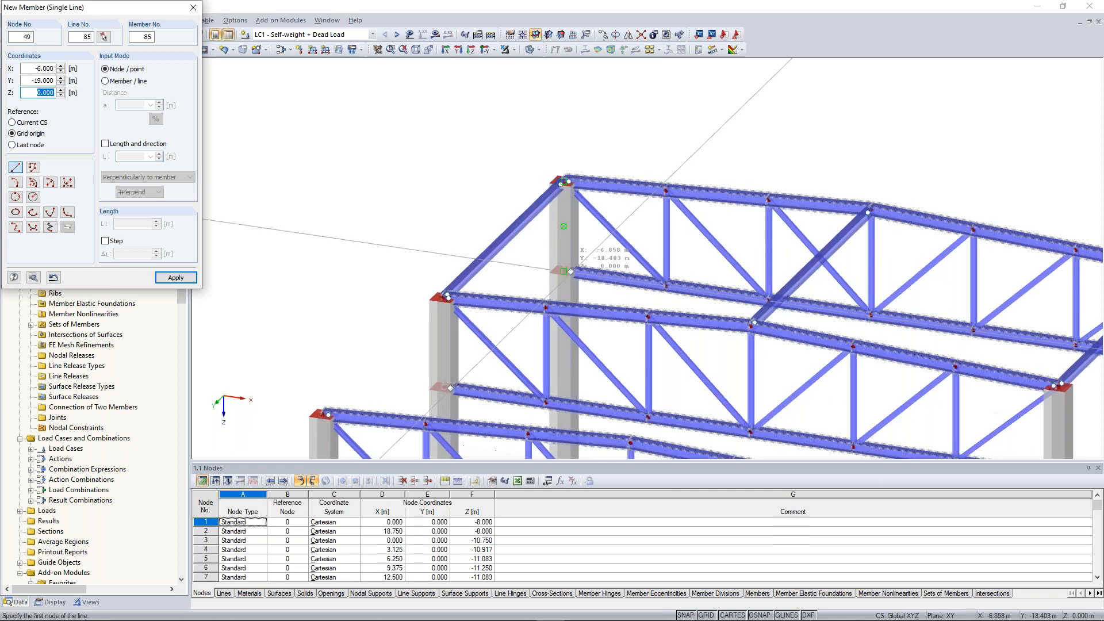
pyautogui.press('Escape')
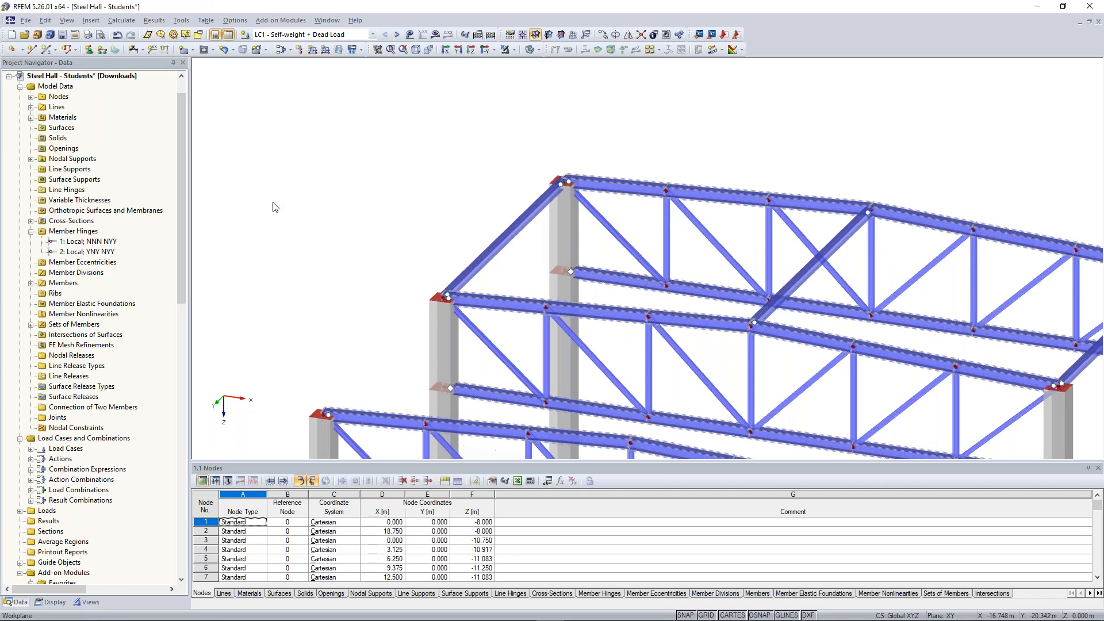
# Draw intermediate HEA 240 beams between the first two frames' upper chords from X = 3.125 m, with hinge 1 at the start and none at the end
pyautogui.click(47, 50)
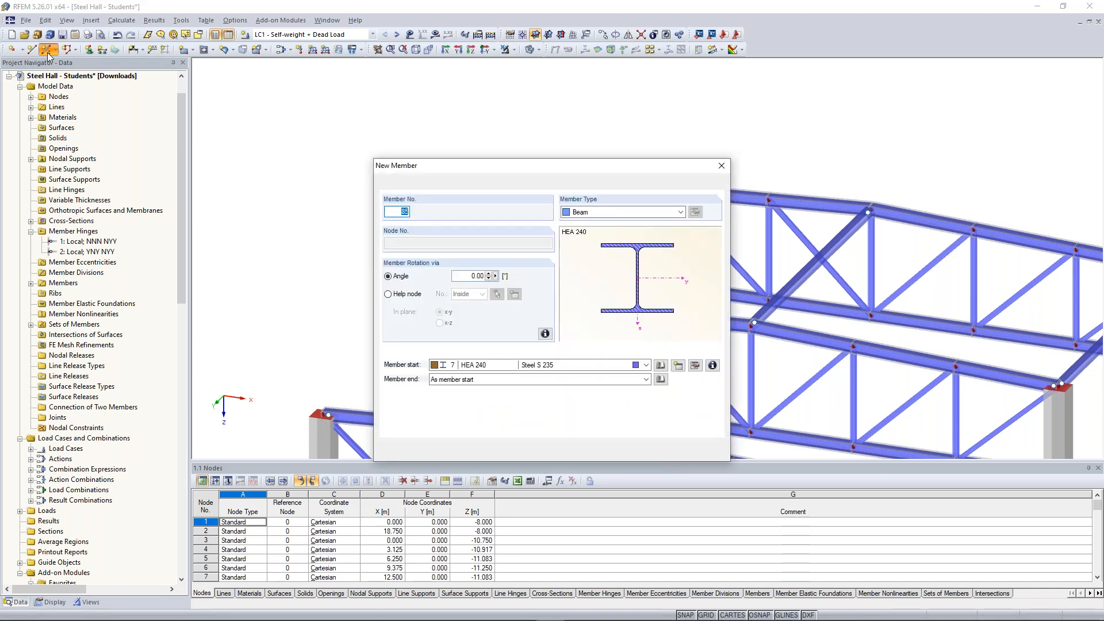
pyautogui.click(548, 425)
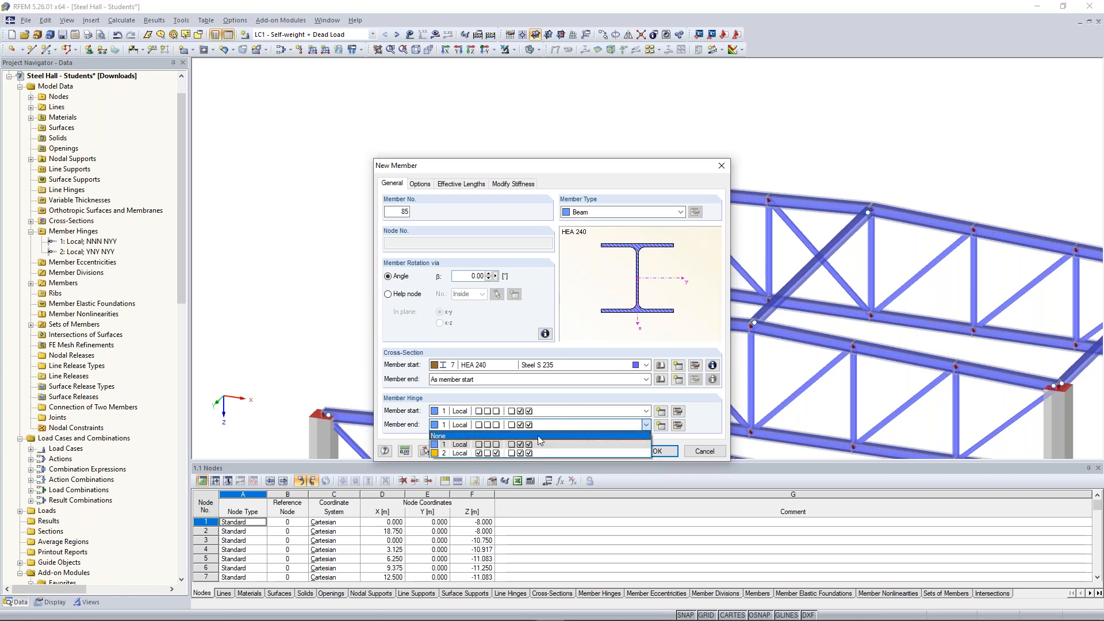
pyautogui.click(538, 436)
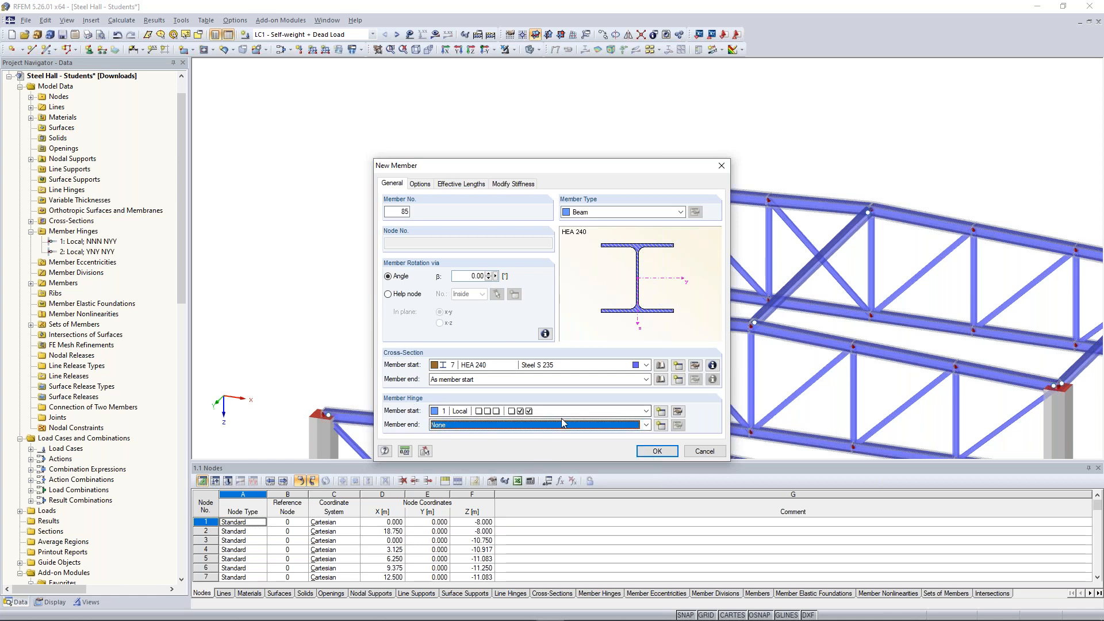
pyautogui.click(665, 457)
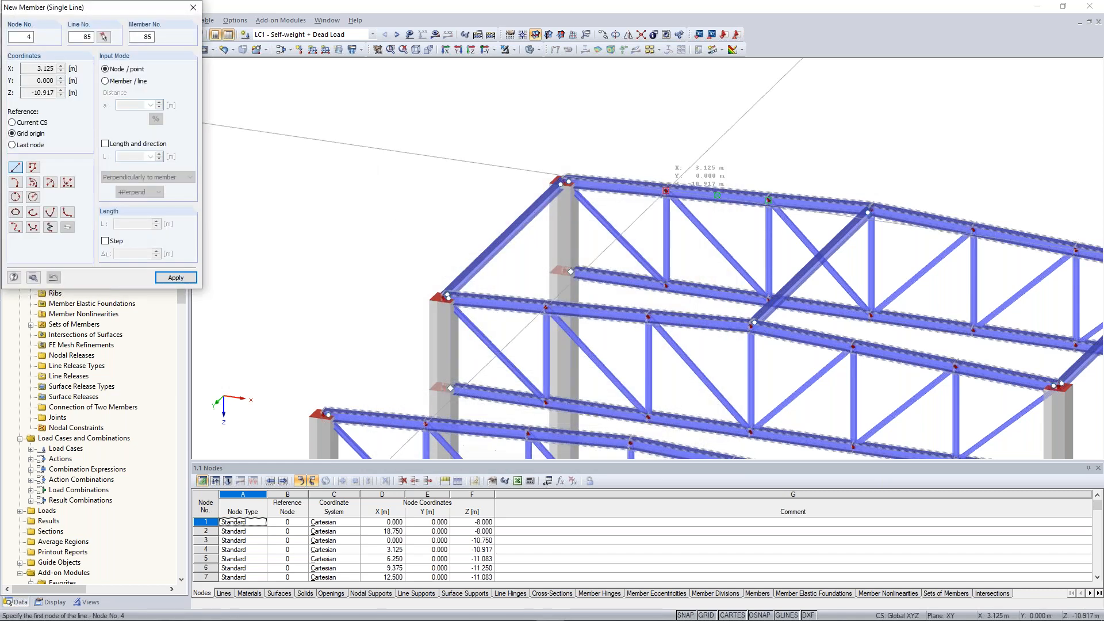
pyautogui.click(666, 191)
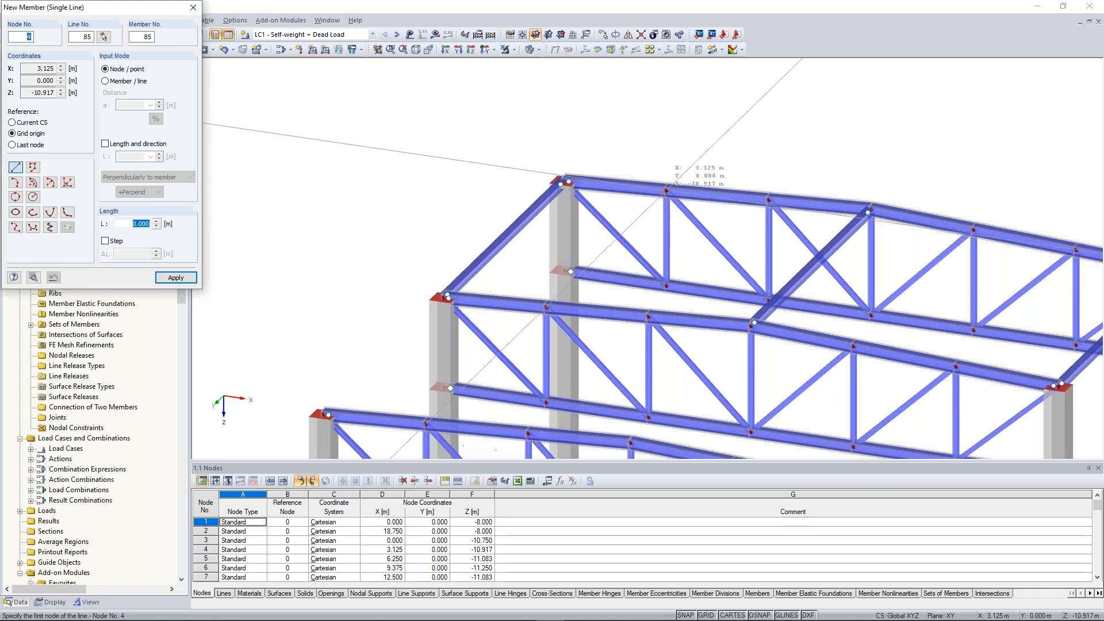
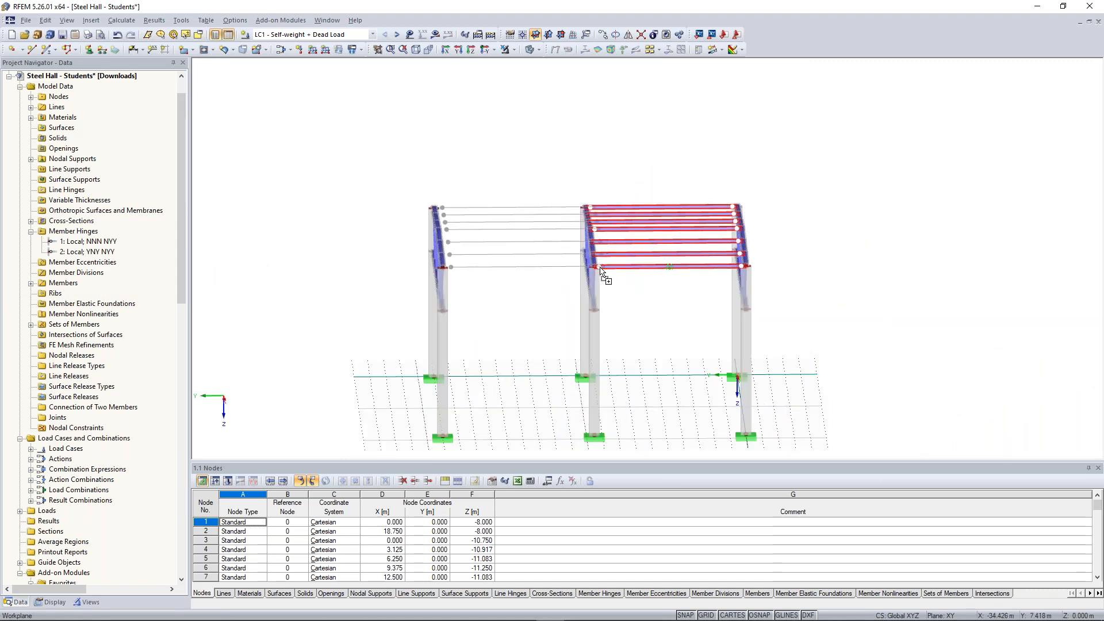
# Copy the first bay's roof beams into the second bay between the middle and the last frame, and clear the selection
pyautogui.keyDown('ctrl'); pyautogui.moveTo(535, 164); pyautogui.dragTo(589, 306, button='middle'); pyautogui.keyUp('ctrl')
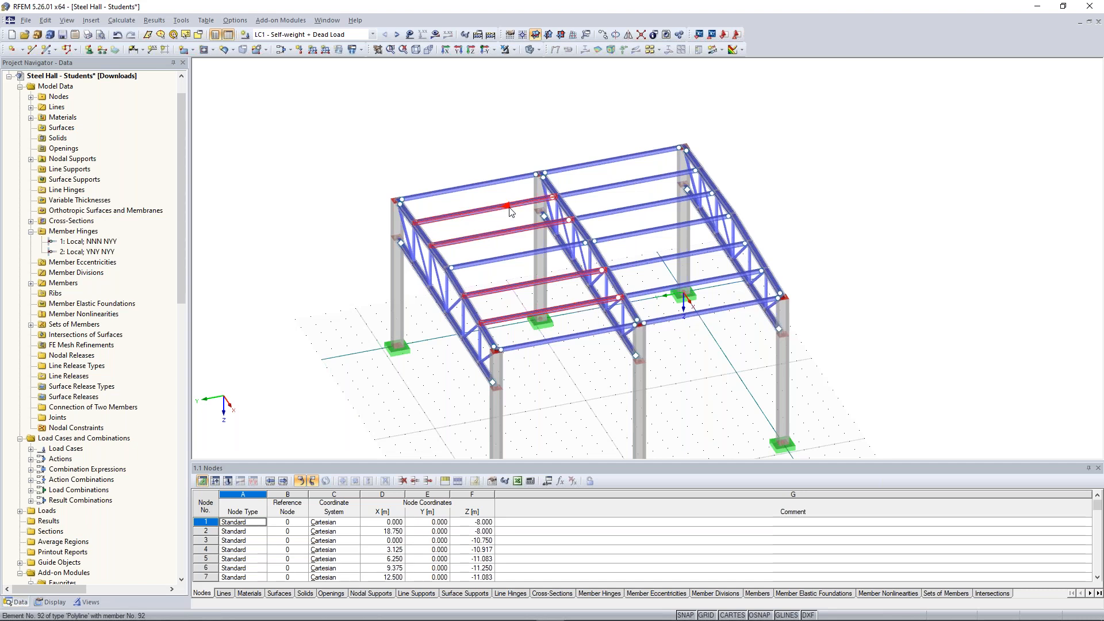
pyautogui.click(601, 130)
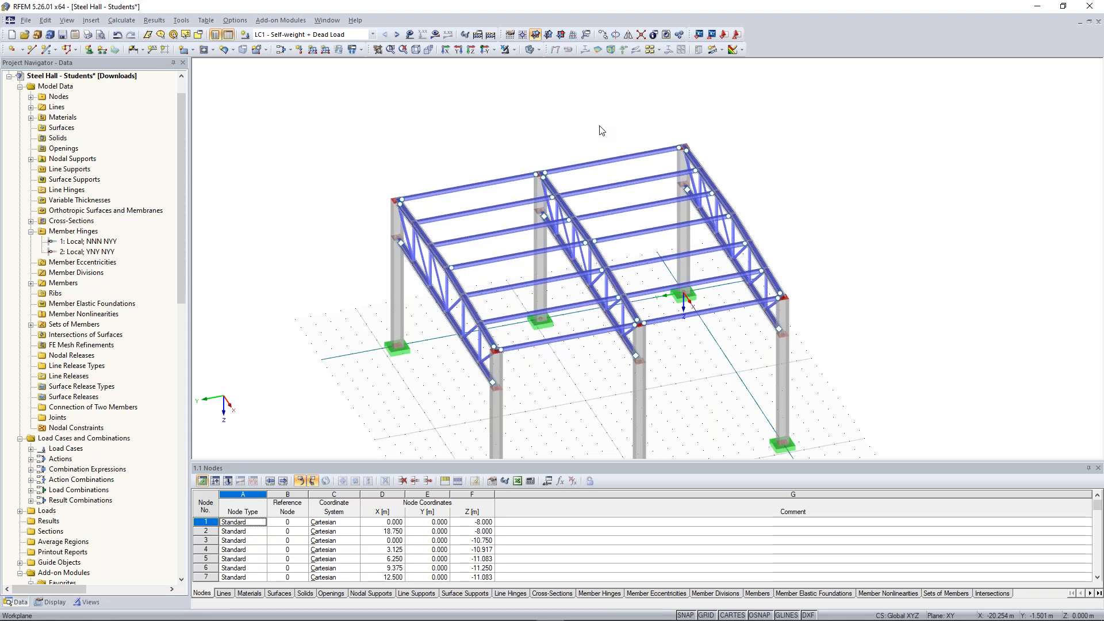
# Begin a new member hinge in the global X,Y,Z reference system and enable the special hinge type, such as a scissor hinge
pyautogui.rightClick(89, 232)
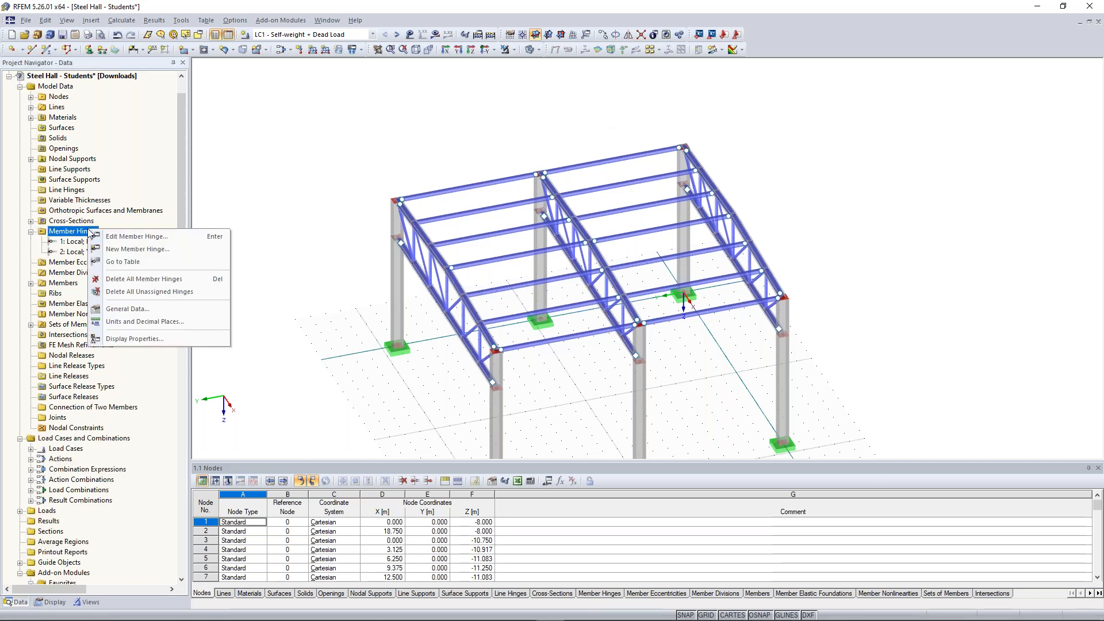
pyautogui.click(147, 250)
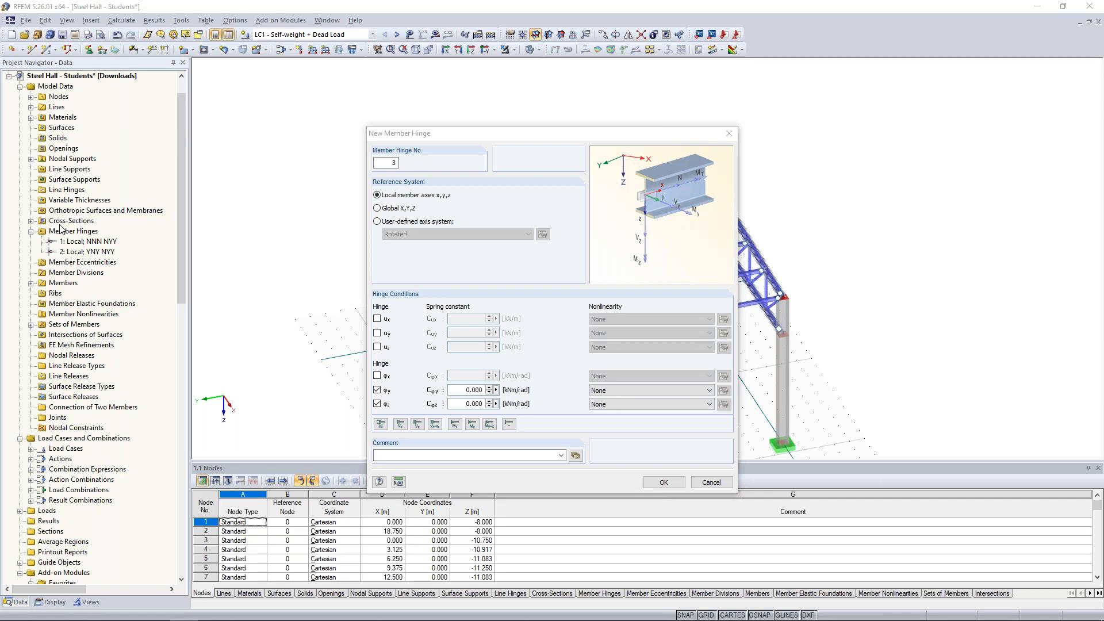
pyautogui.click(401, 209)
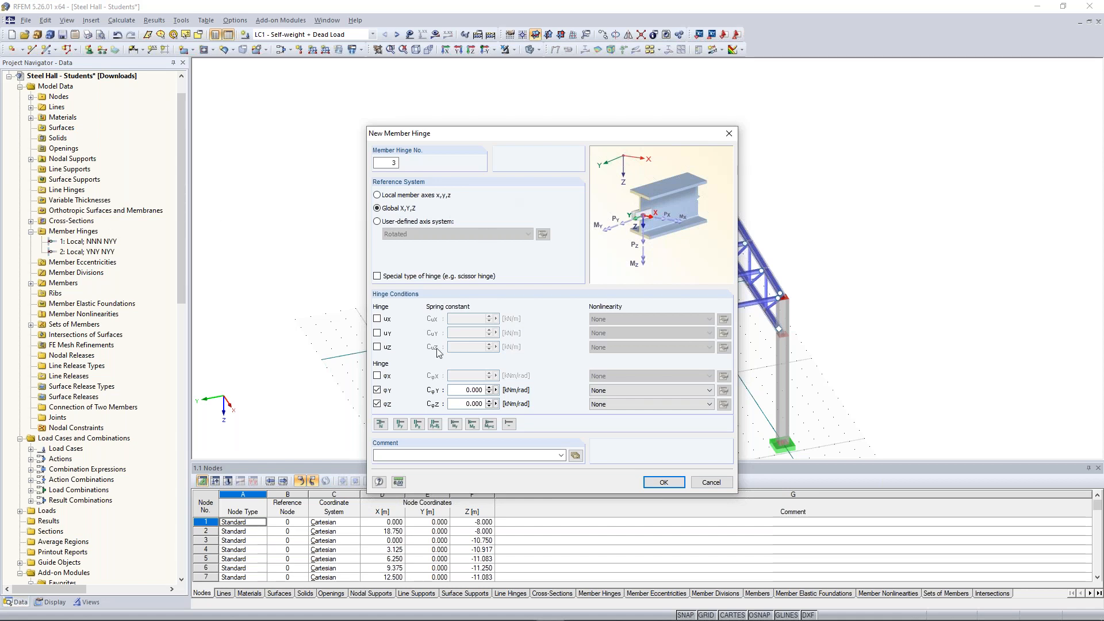
pyautogui.click(377, 277)
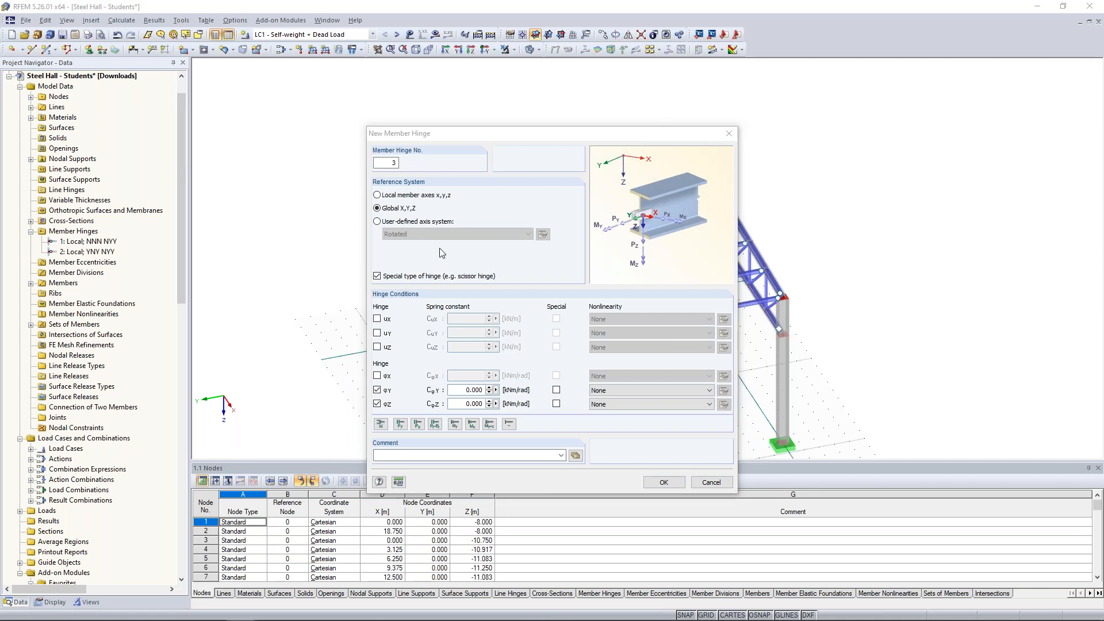
pyautogui.moveTo(523, 142); pyautogui.dragTo(862, 160)
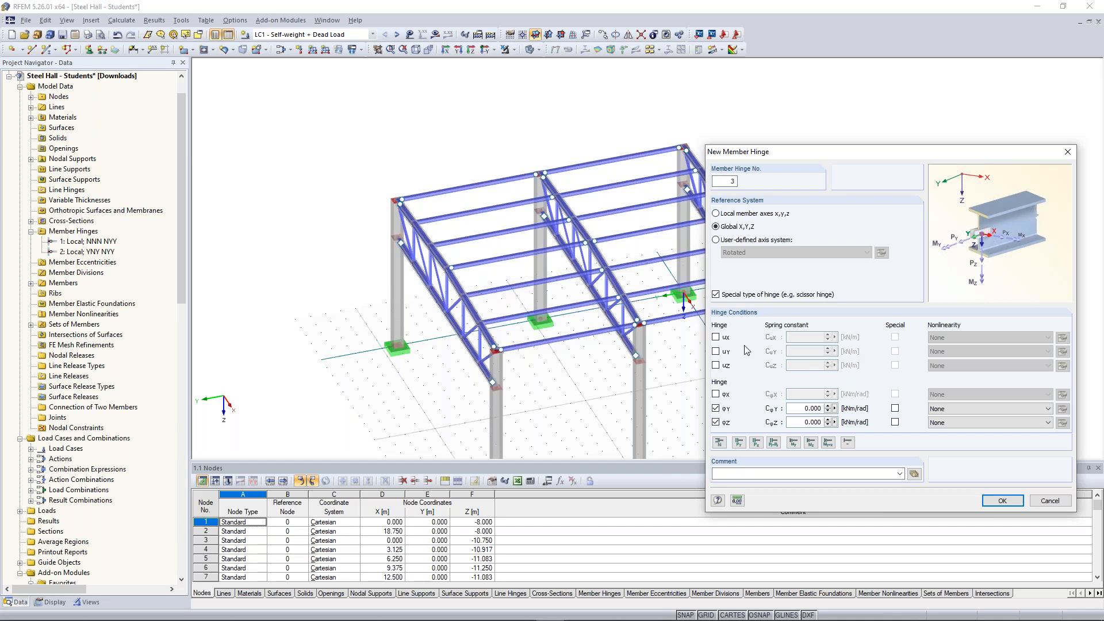
# Release uY, φX, φY and φZ in the new global hinge, mark all four as special, and create the hinge
pyautogui.click(716, 351)
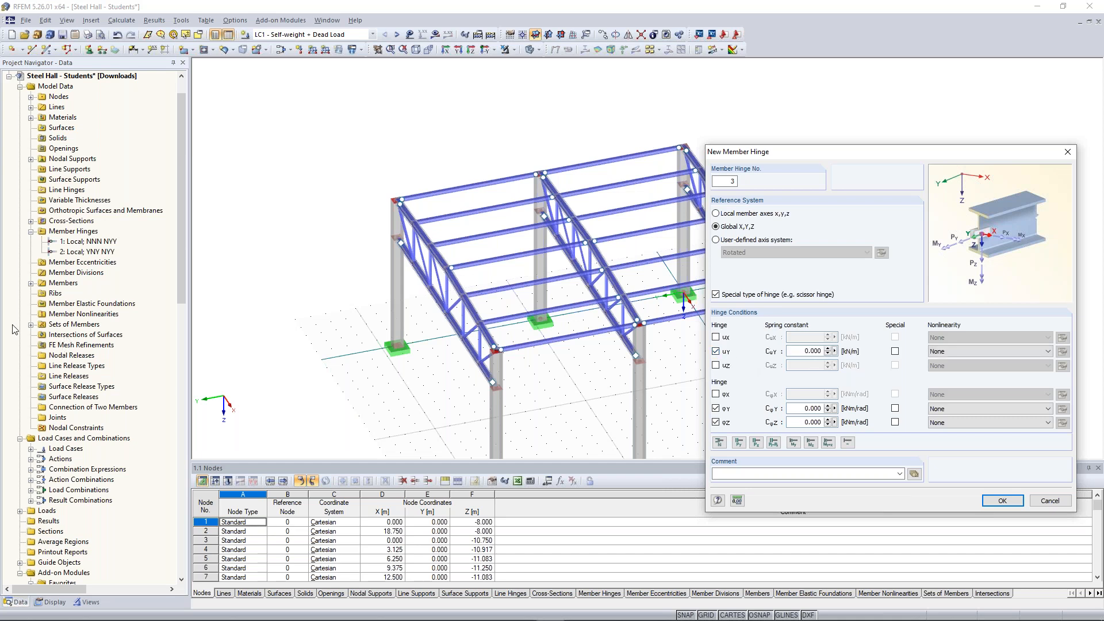
pyautogui.click(716, 394)
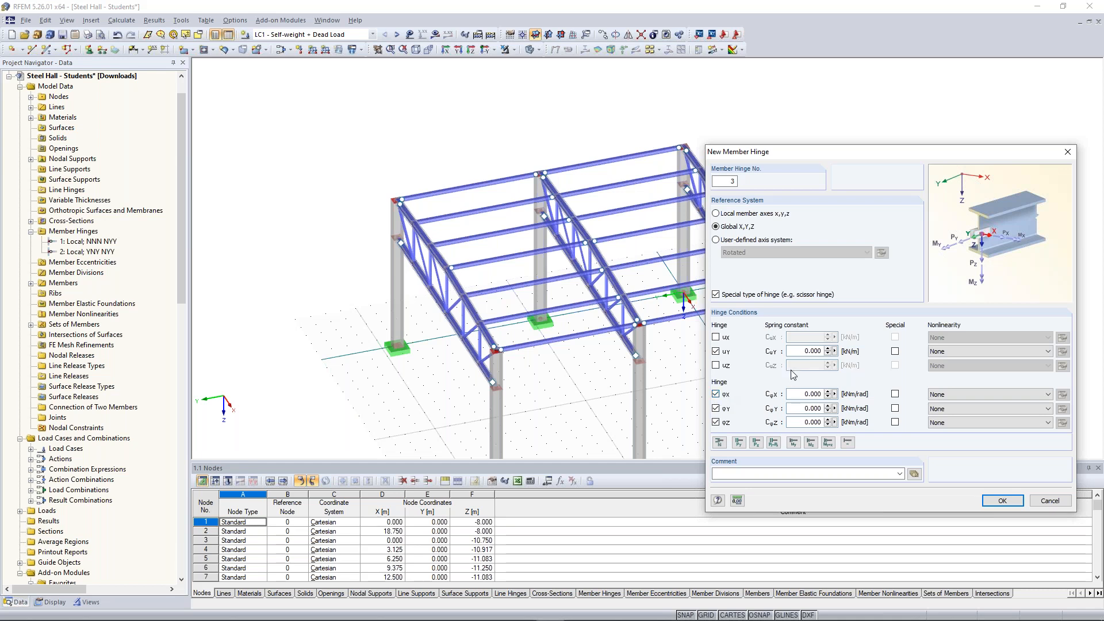
pyautogui.click(895, 422)
pyautogui.click(895, 394)
pyautogui.click(895, 351)
pyautogui.click(985, 501)
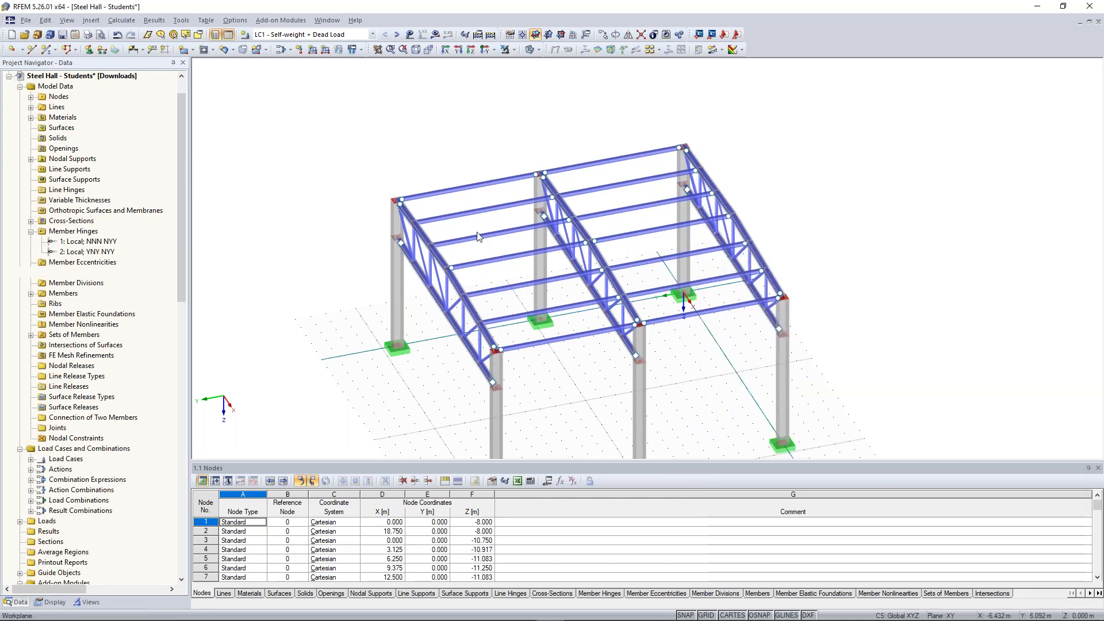
# Assign the global NSN SSS hinge graphically to the intermediate roof beams' ends where they meet the middle truss
pyautogui.rightClick(99, 263)
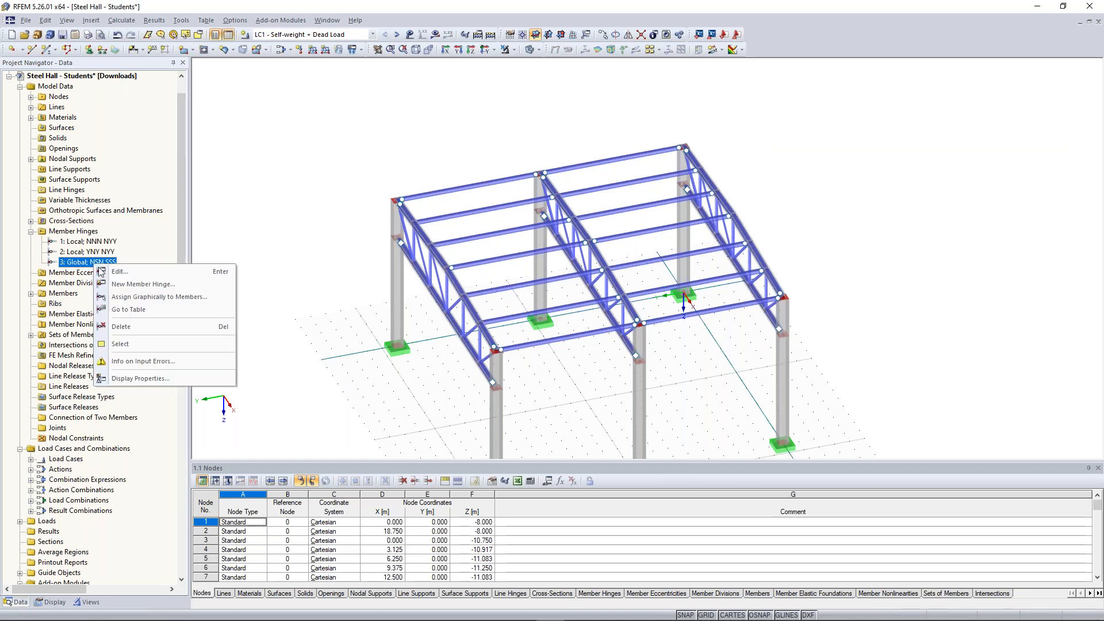
pyautogui.click(161, 296)
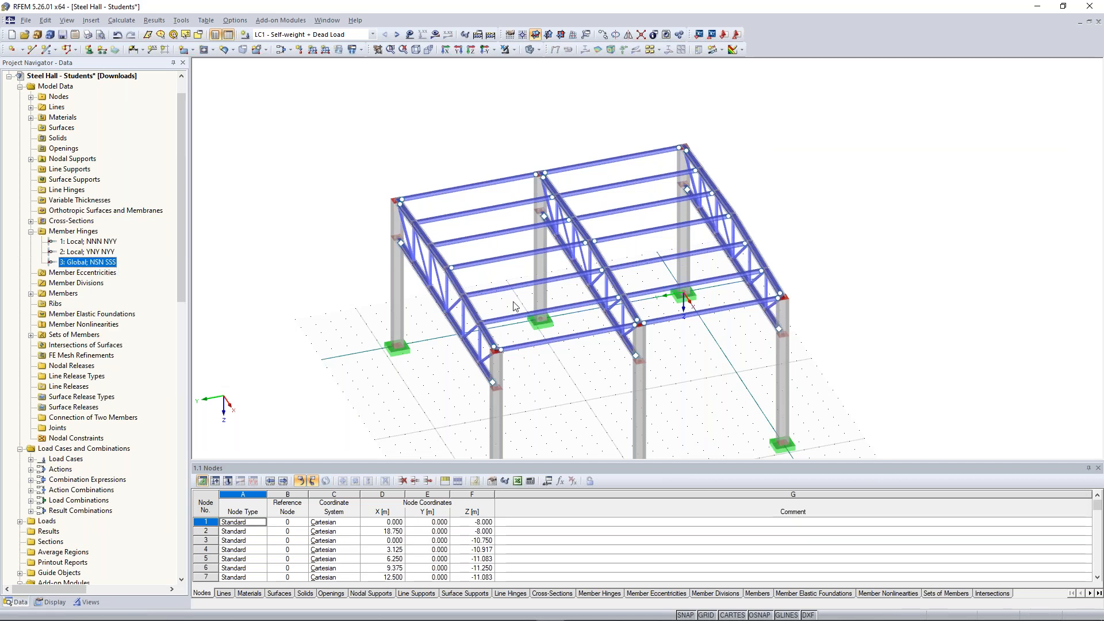
pyautogui.click(612, 298)
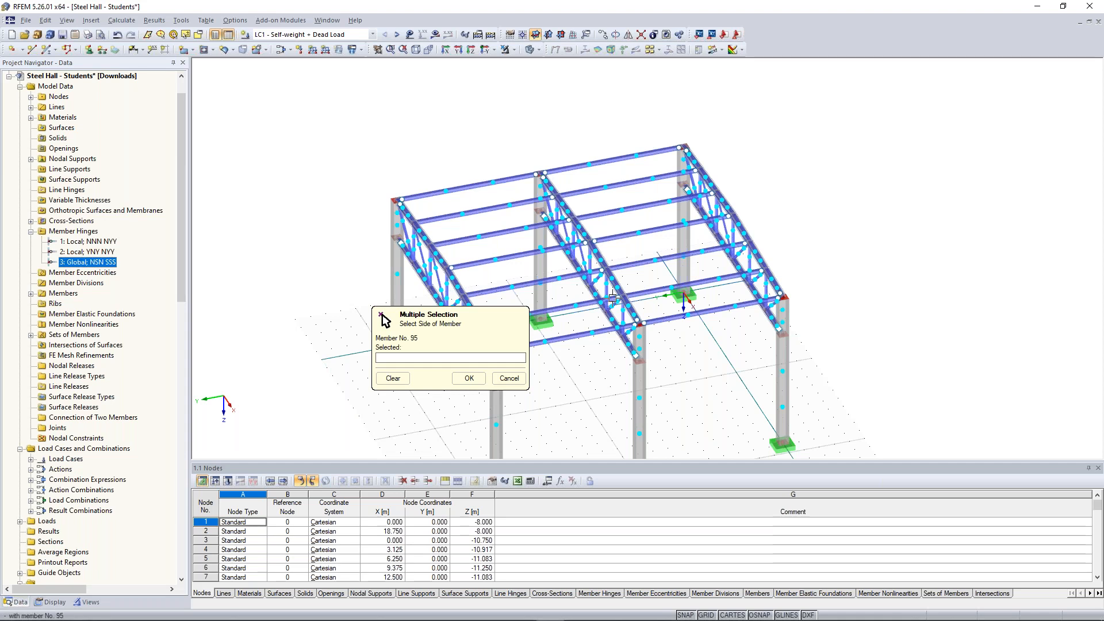
pyautogui.scroll(3, 612, 299)
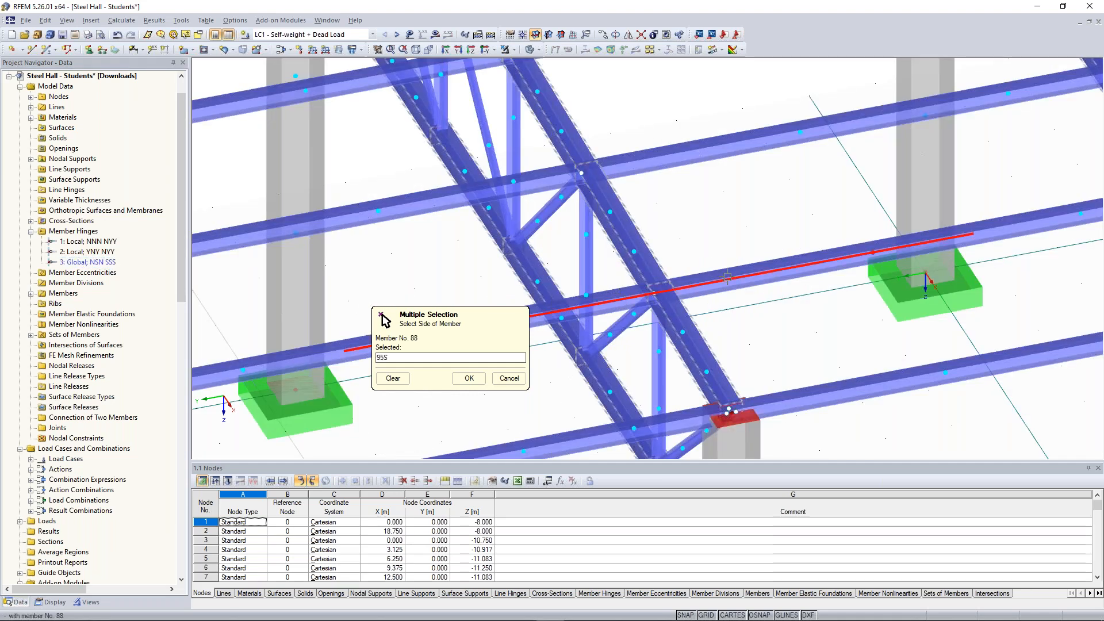
pyautogui.click(650, 165)
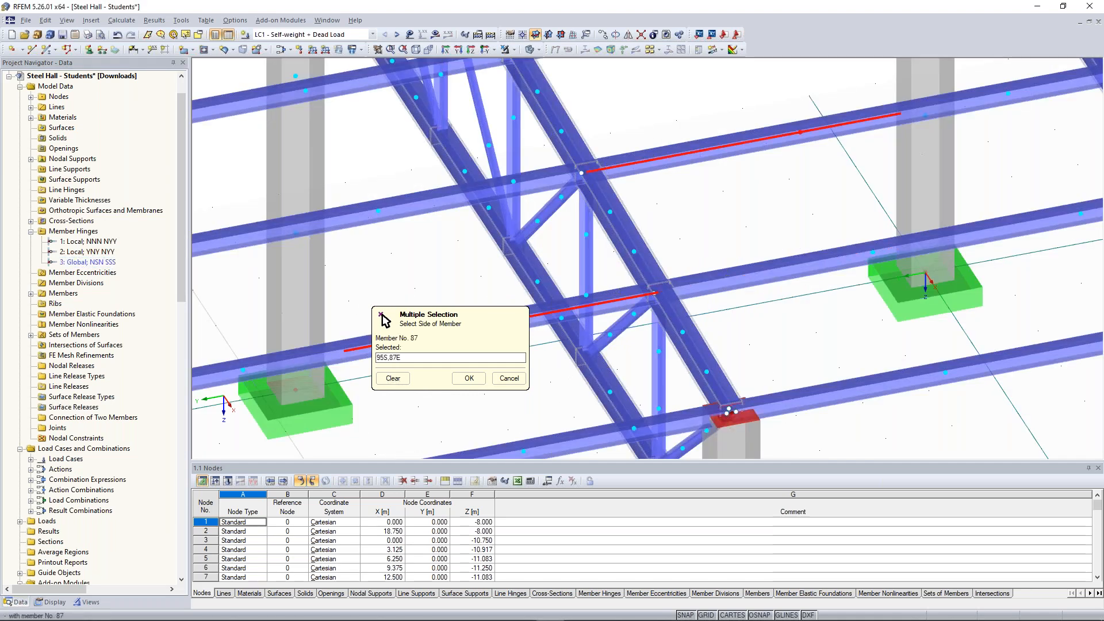
pyautogui.click(478, 193)
pyautogui.scroll(-6, 475, 194)
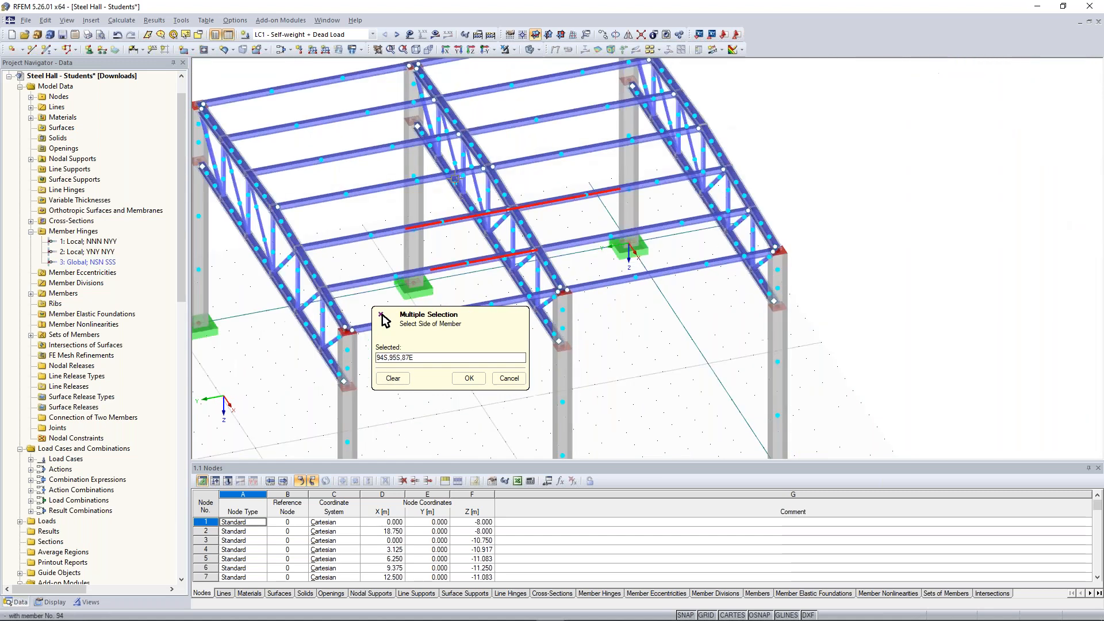
pyautogui.moveTo(454, 178); pyautogui.dragTo(565, 224, button='middle')
pyautogui.scroll(2, 582, 219)
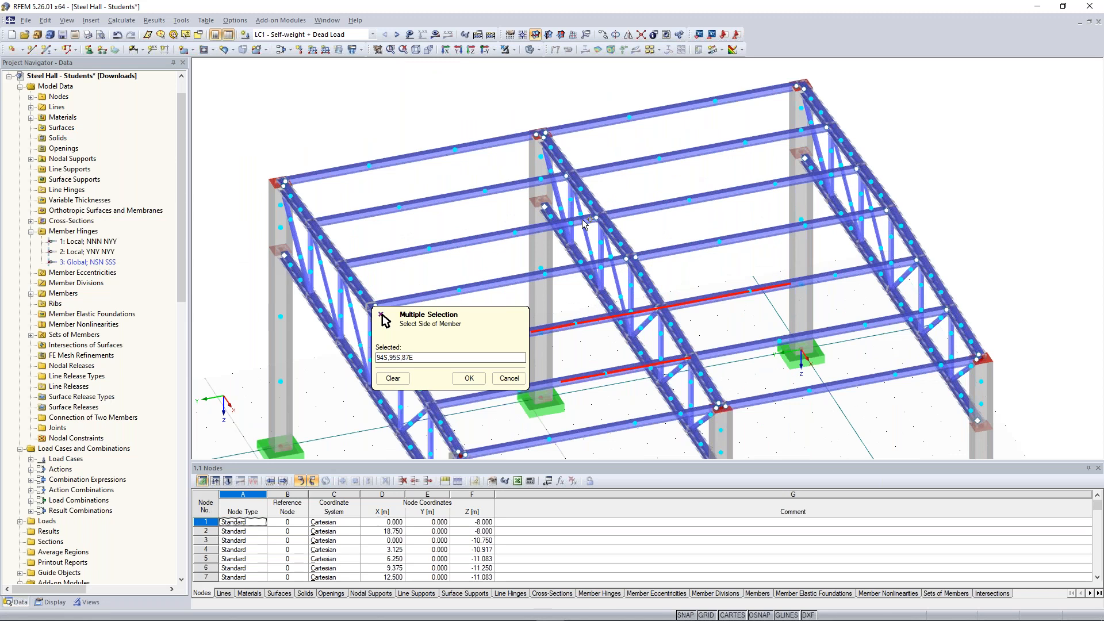
pyautogui.click(583, 221)
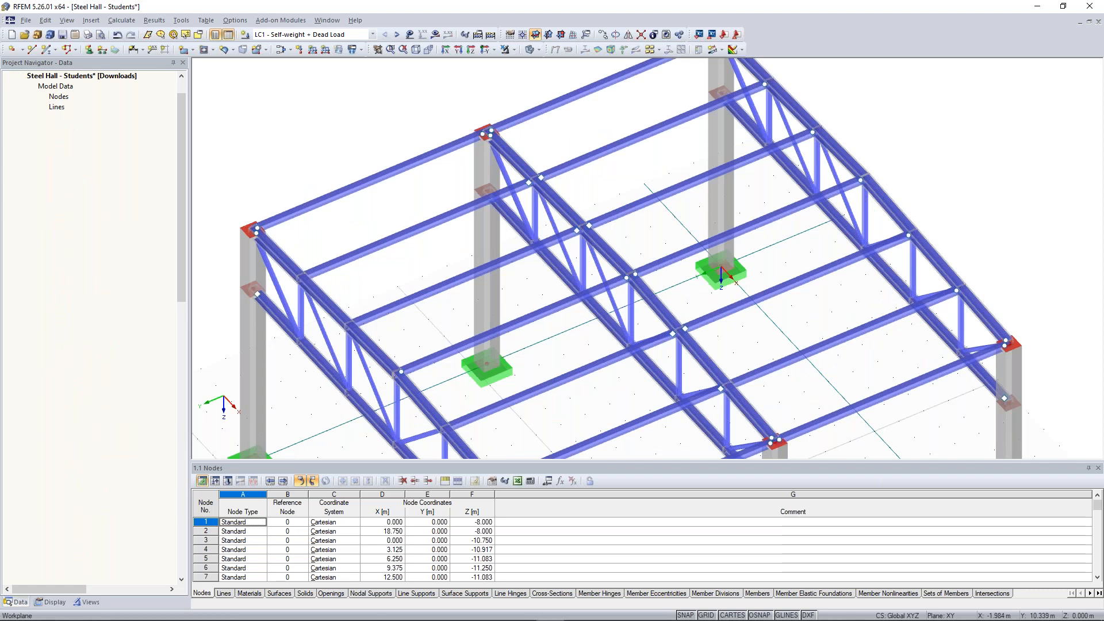
# Give the second bay's four intermediate beams, members 92-95, a new local end hinge releasing ux, φx, φy and φz
pyautogui.scroll(-3, 437, 284)
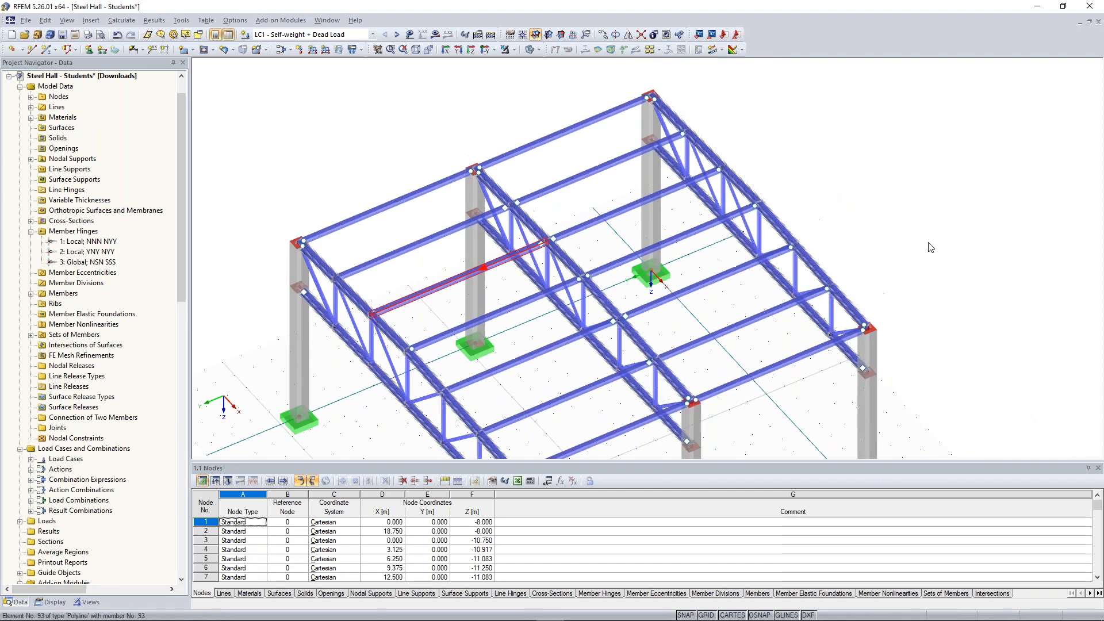
pyautogui.keyDown('ctrl'); pyautogui.moveTo(981, 217); pyautogui.dragTo(377, 327, button='middle'); pyautogui.keyUp('ctrl')
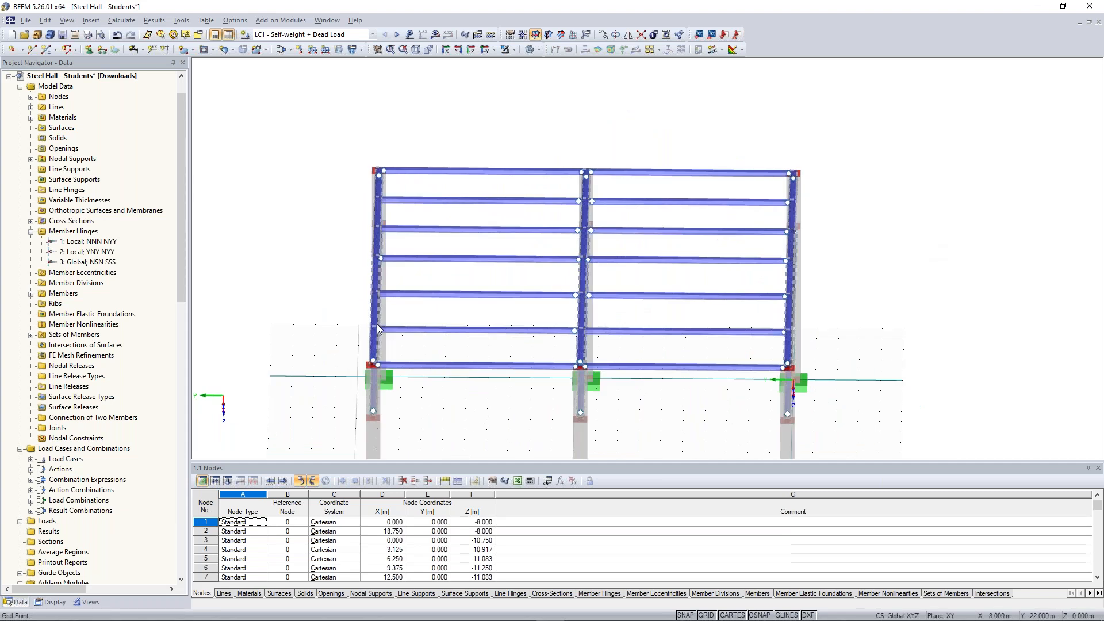
pyautogui.rightClick(413, 206)
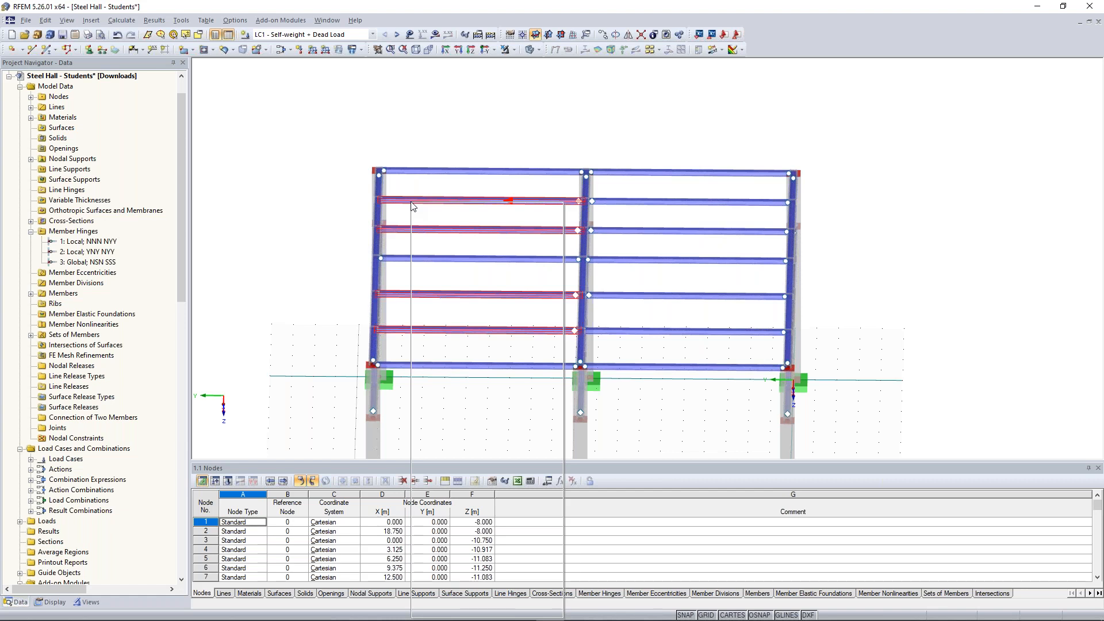
pyautogui.click(413, 207)
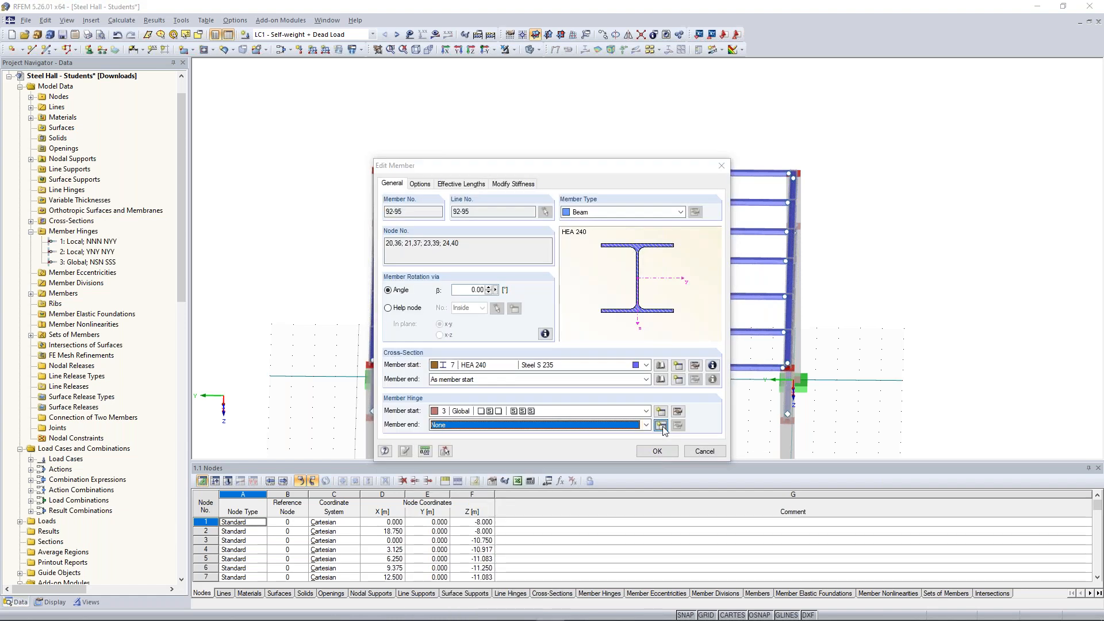
pyautogui.click(661, 425)
pyautogui.click(377, 376)
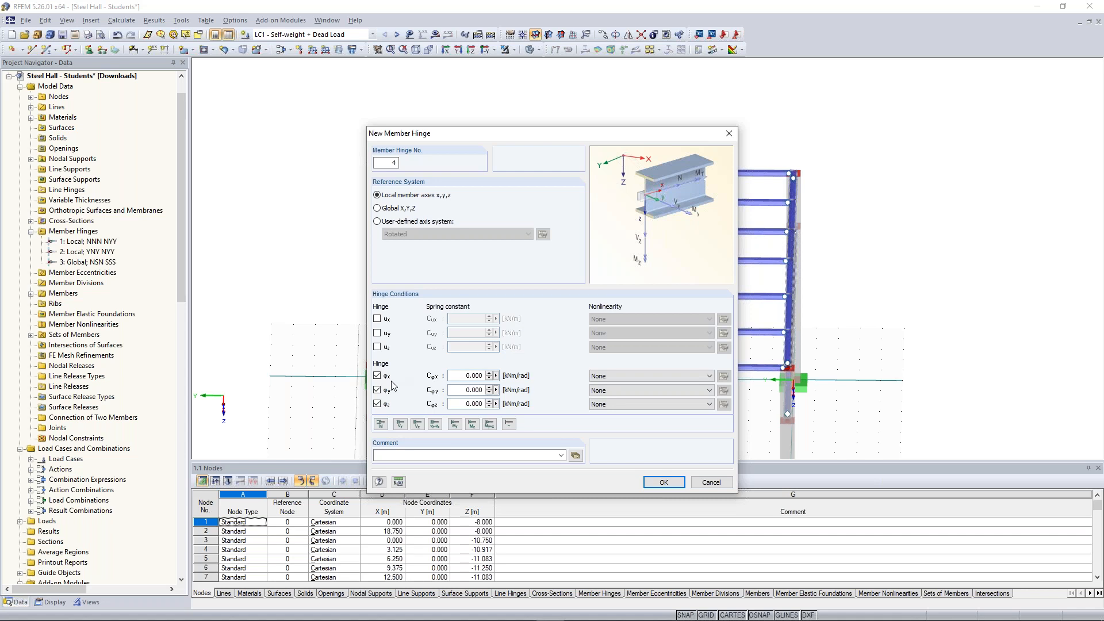
pyautogui.click(378, 319)
pyautogui.moveTo(602, 132)
pyautogui.mouseDown()
pyautogui.moveTo(752, 128)
pyautogui.moveTo(612, 136)
pyautogui.mouseUp()
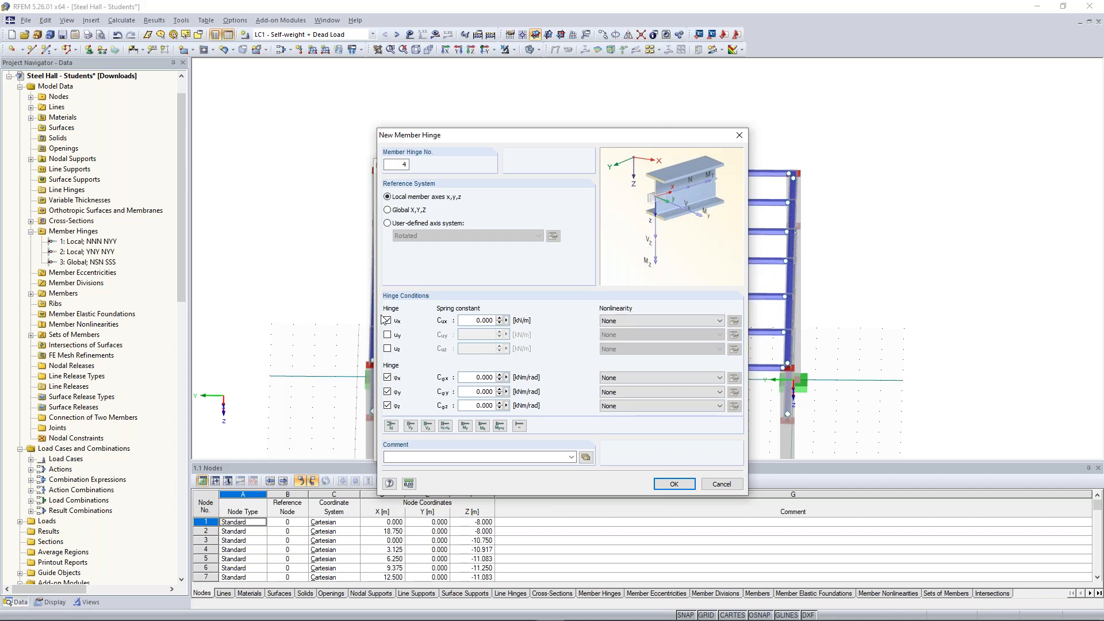
pyautogui.click(674, 484)
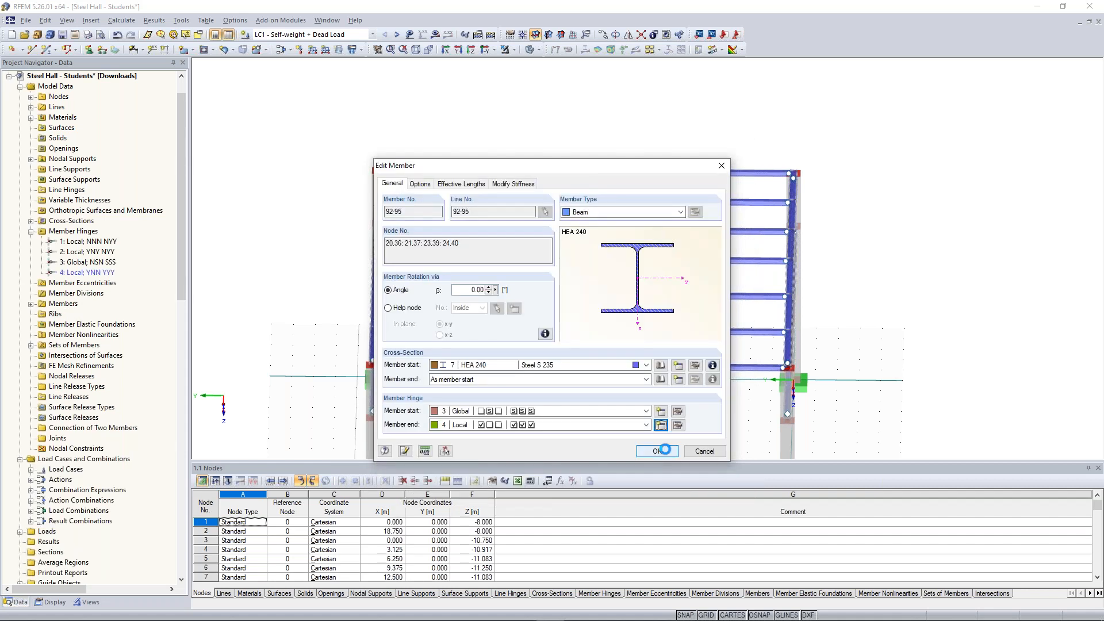
pyautogui.click(657, 451)
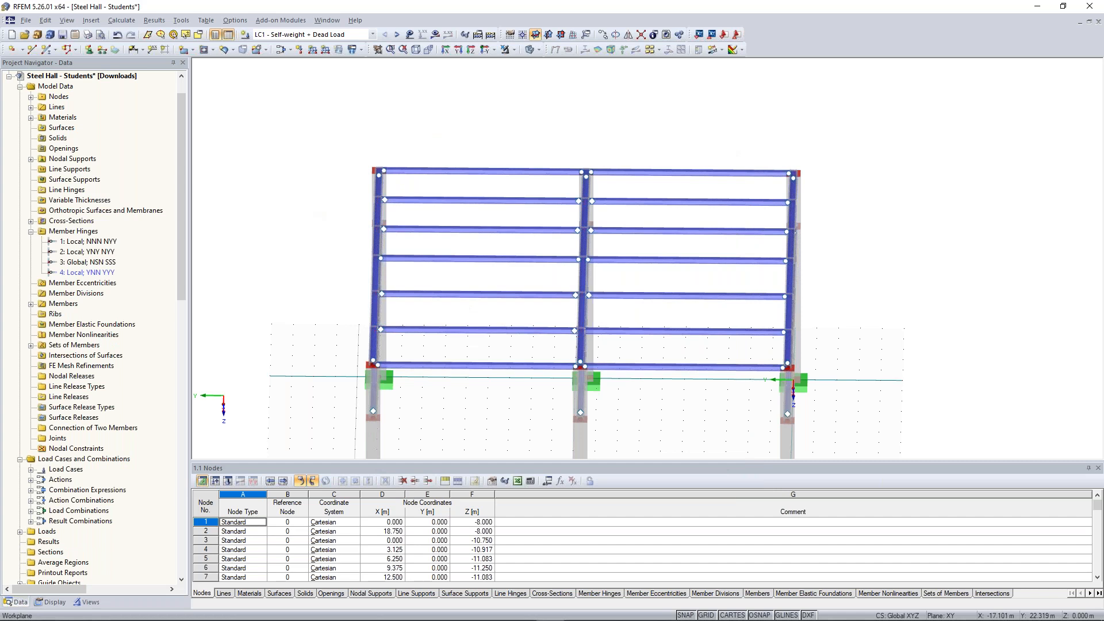
# Run the calculation of load case LC1 to test the structure and close the calculation messages window
pyautogui.keyDown('ctrl'); pyautogui.moveTo(380, 184); pyautogui.dragTo(440, 179, button='middle'); pyautogui.keyUp('ctrl')
pyautogui.scroll(-1, 403, 166)
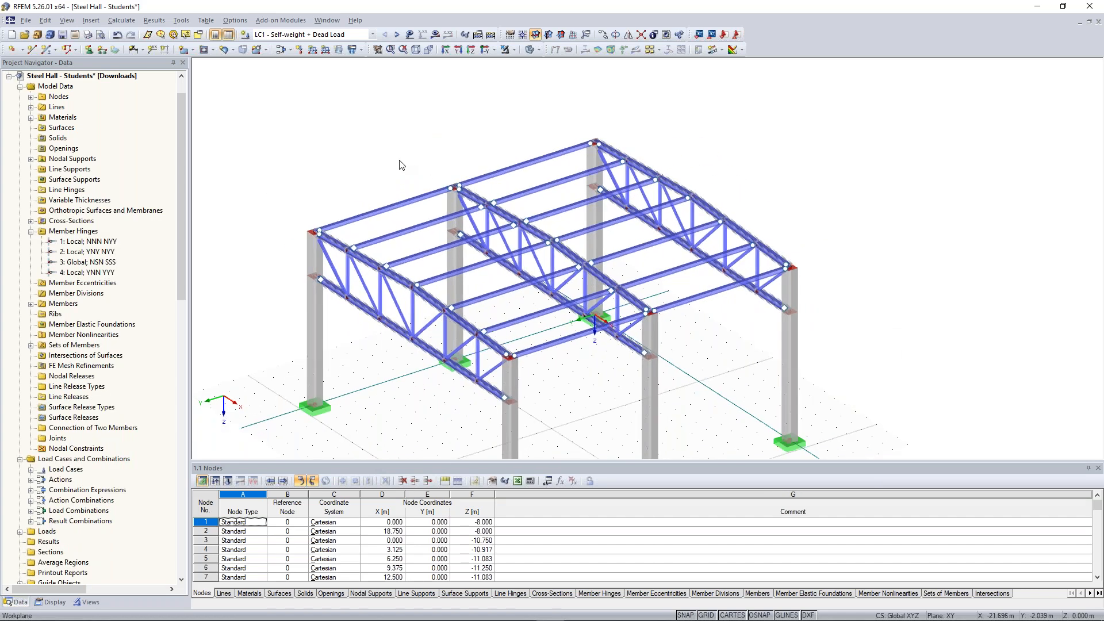
pyautogui.keyDown('ctrl'); pyautogui.moveTo(401, 165); pyautogui.dragTo(426, 167, button='middle'); pyautogui.keyUp('ctrl')
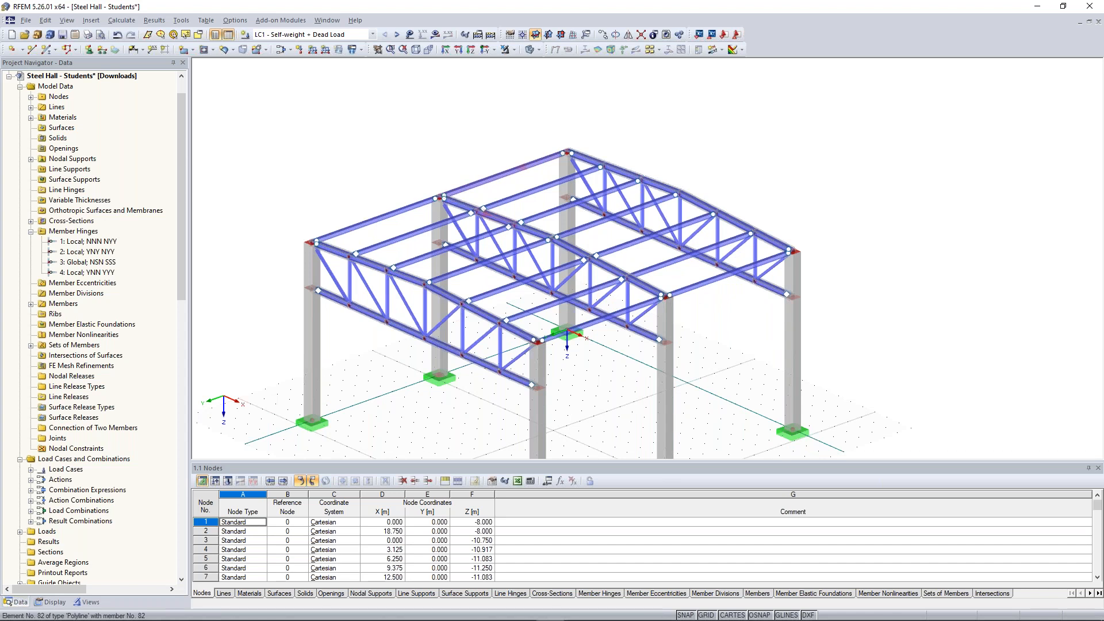
pyautogui.scroll(2, 432, 173)
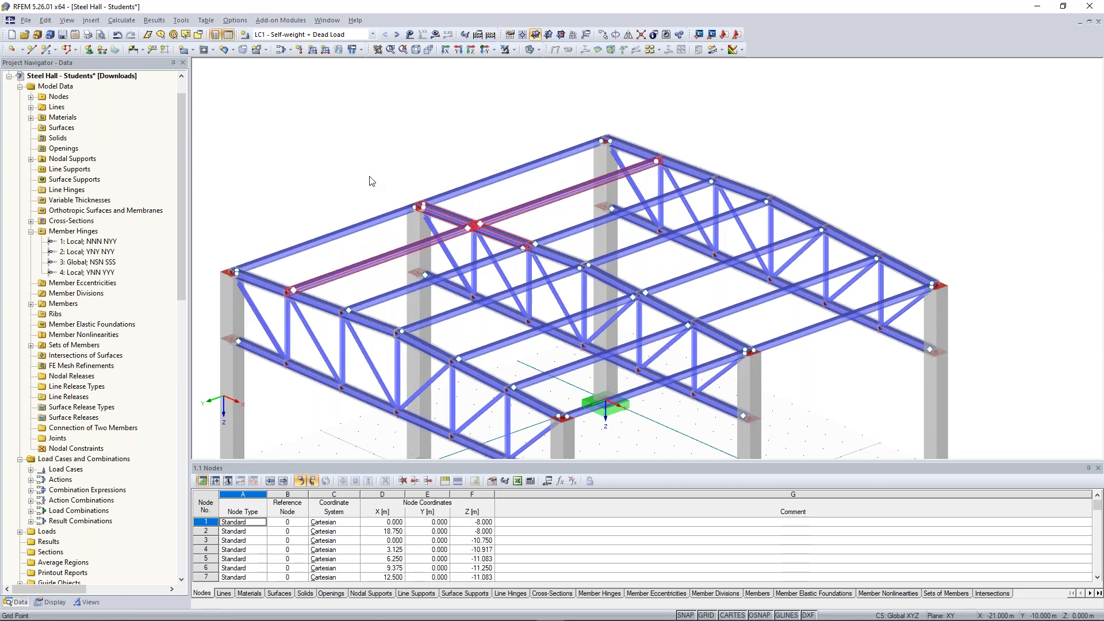
pyautogui.scroll(-1, 371, 179)
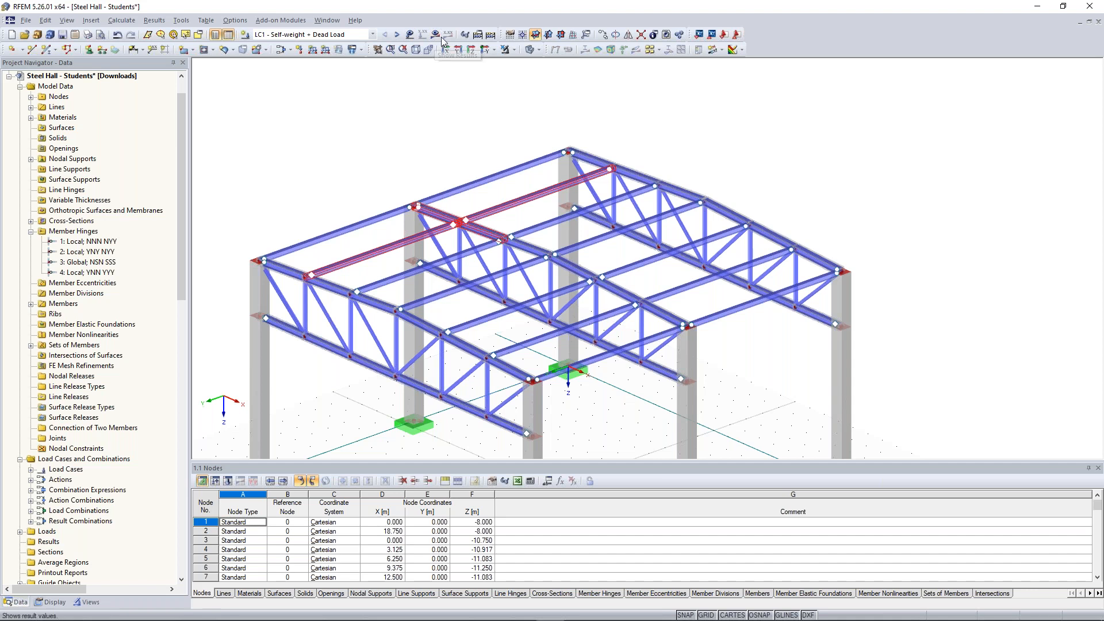
pyautogui.click(438, 36)
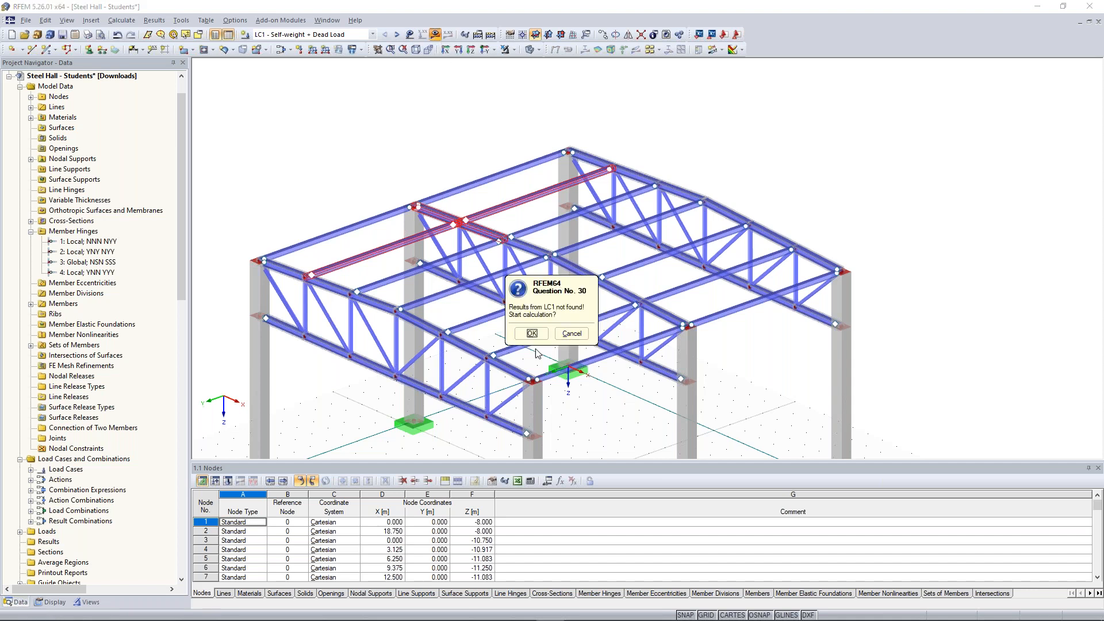
pyautogui.click(535, 339)
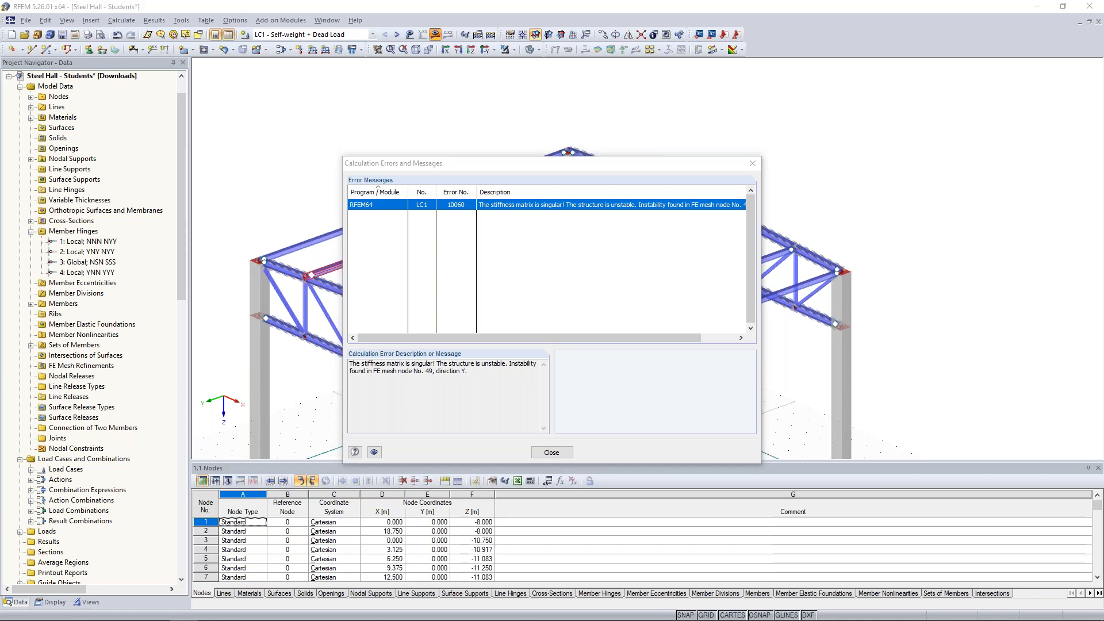
pyautogui.click(552, 453)
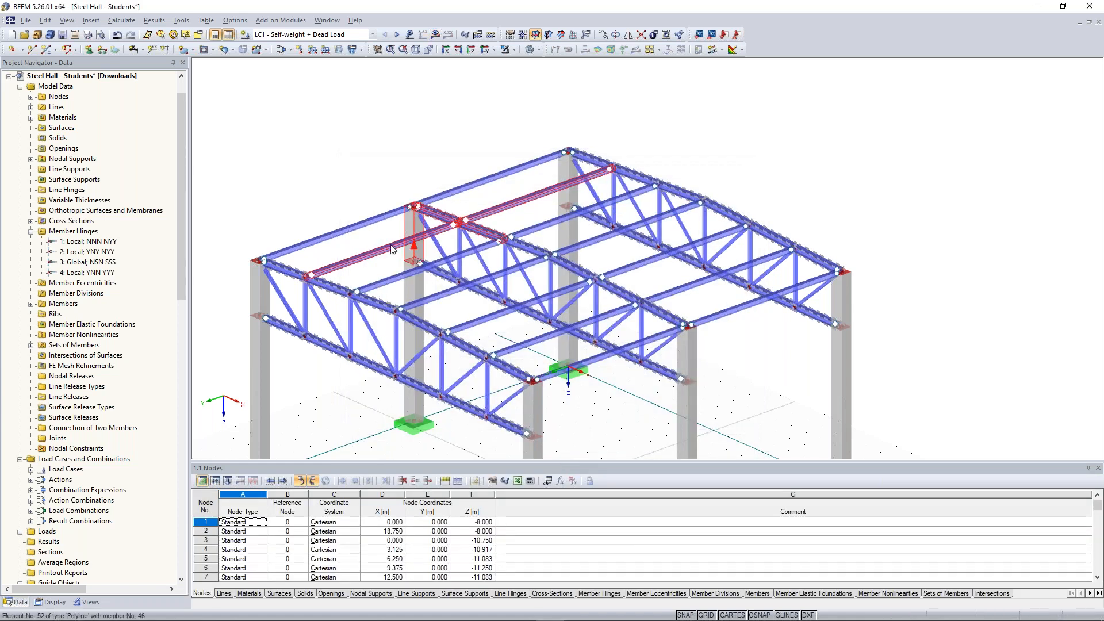
# Color the model according to member hinge and examine which hinge each roof beam end carries
pyautogui.moveTo(404, 246)
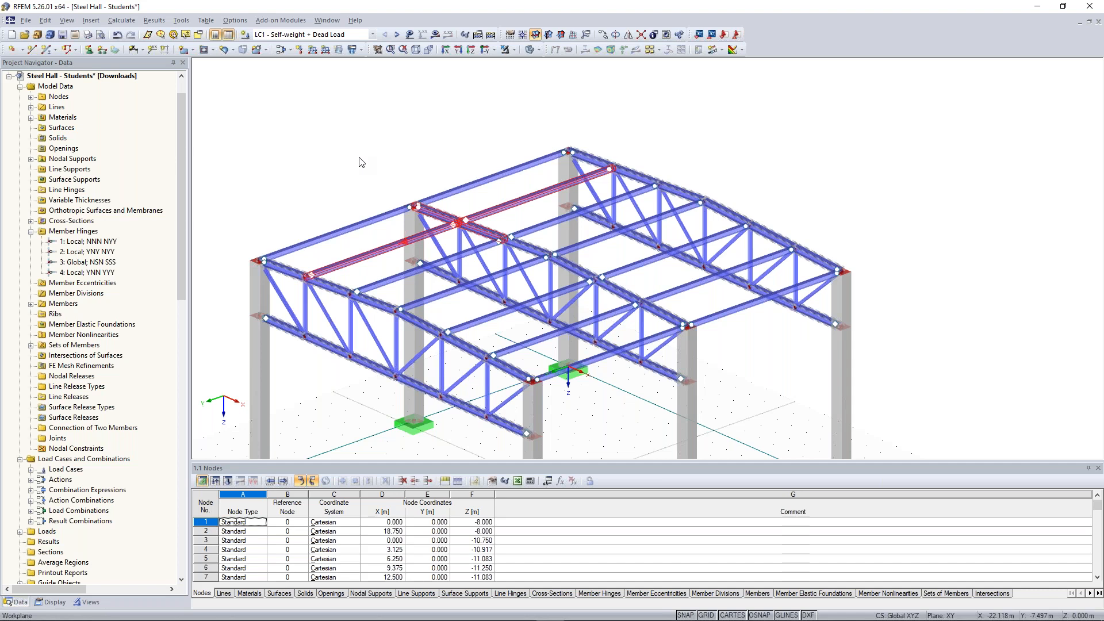
pyautogui.click(54, 603)
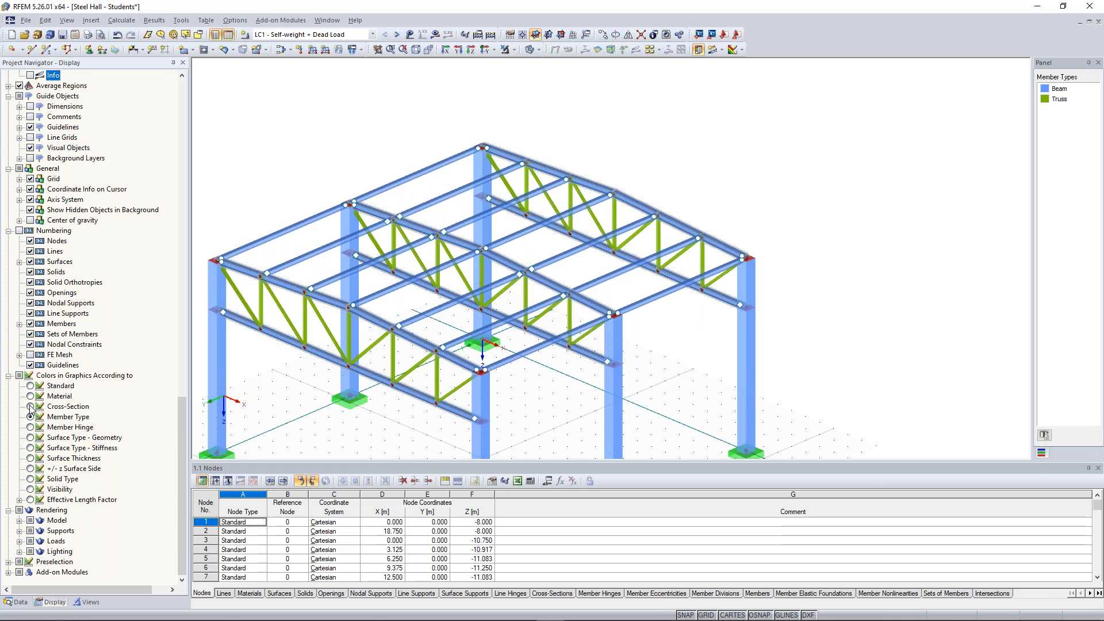
pyautogui.click(31, 427)
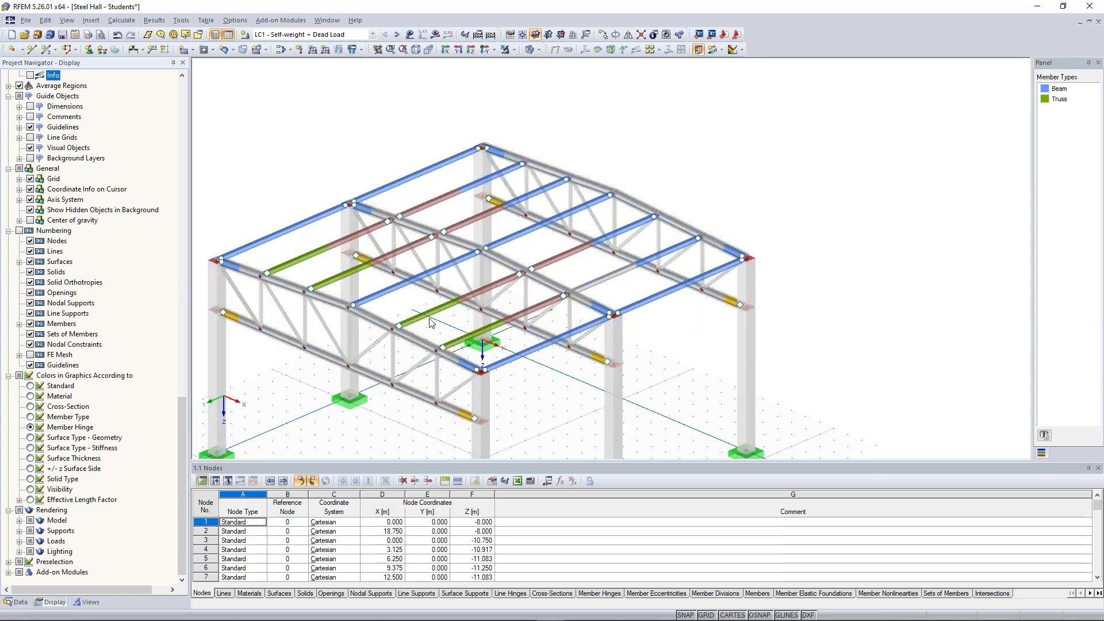
pyautogui.moveTo(731, 144)
pyautogui.keyDown('ctrl'); pyautogui.mouseDown(button='middle')
pyautogui.moveTo(806, 169)
pyautogui.moveTo(639, 152)
pyautogui.moveTo(716, 159)
pyautogui.mouseUp(button='middle'); pyautogui.keyUp('ctrl')
pyautogui.scroll(-1, 716, 158)
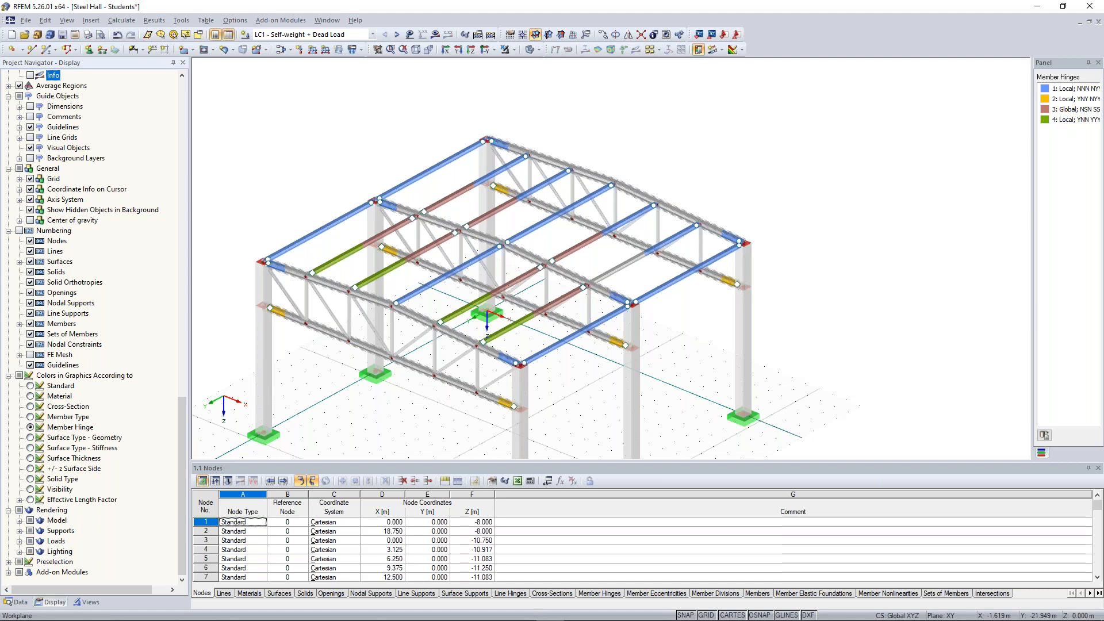
# Start a new member with member type Tension and no hinge at the member start
pyautogui.scroll(2, 692, 160)
pyautogui.keyDown('ctrl'); pyautogui.moveTo(693, 161); pyautogui.dragTo(730, 198, button='middle'); pyautogui.keyUp('ctrl')
pyautogui.hotkey('alt', 'Tab')
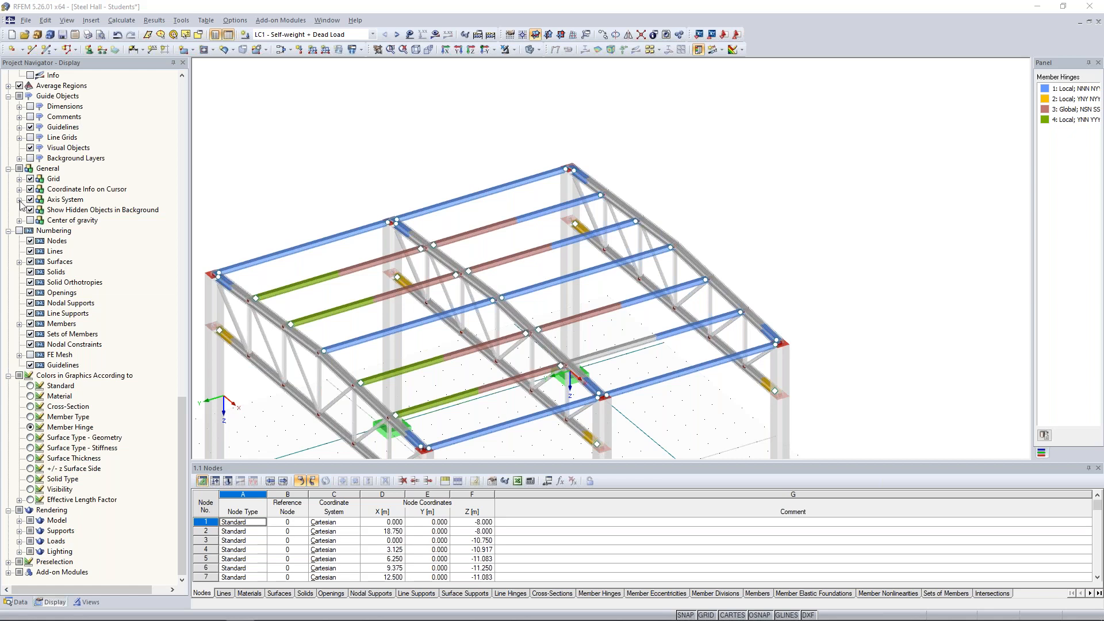
pyautogui.click(47, 53)
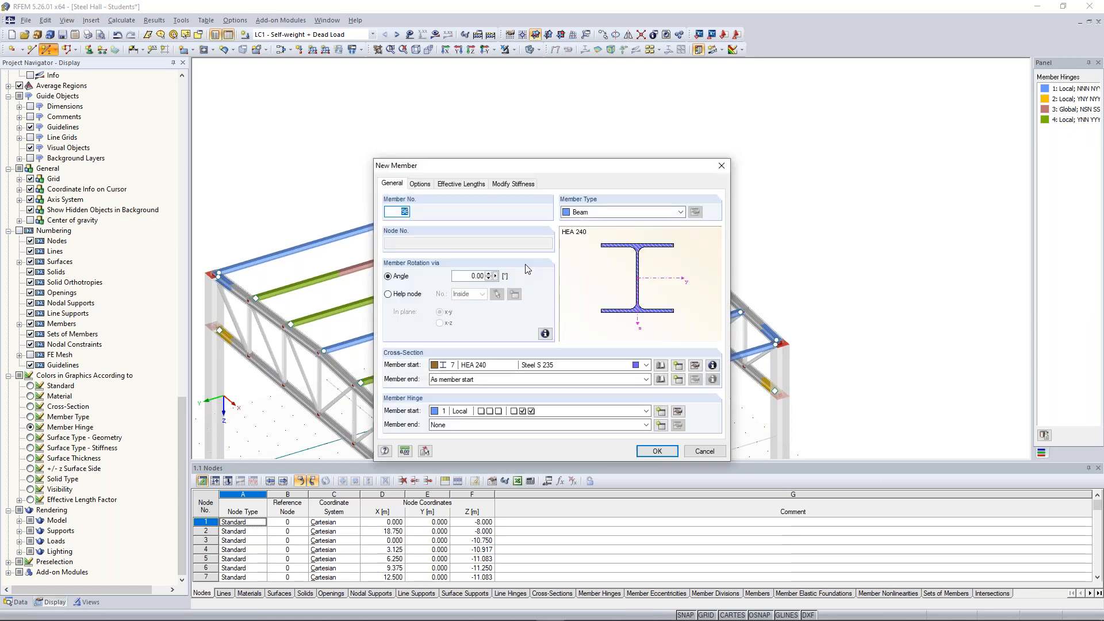
pyautogui.click(527, 411)
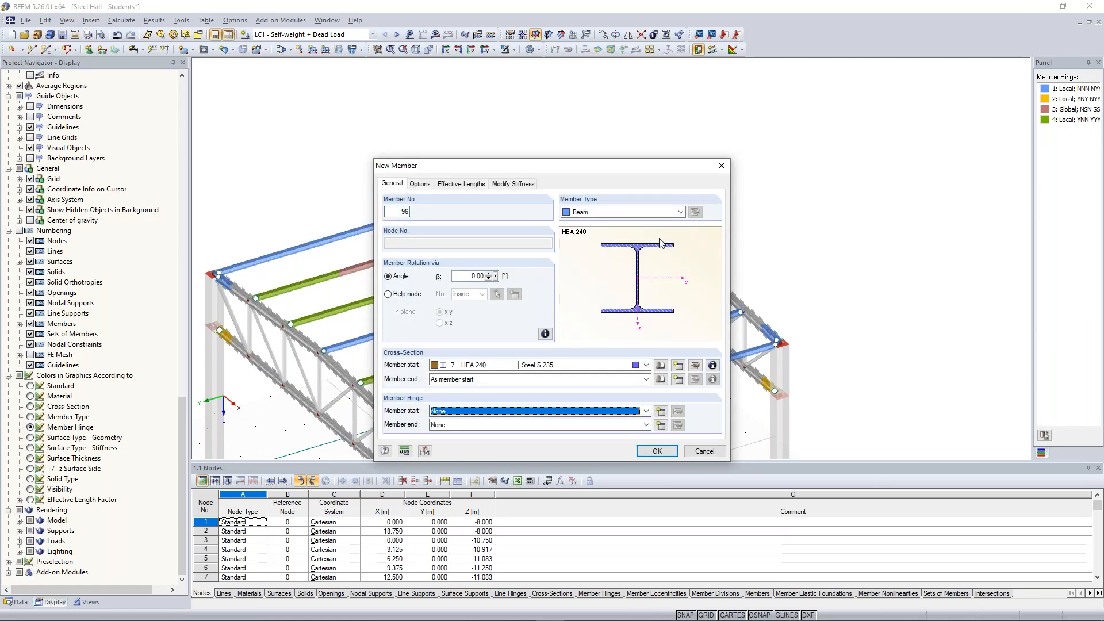
pyautogui.click(681, 212)
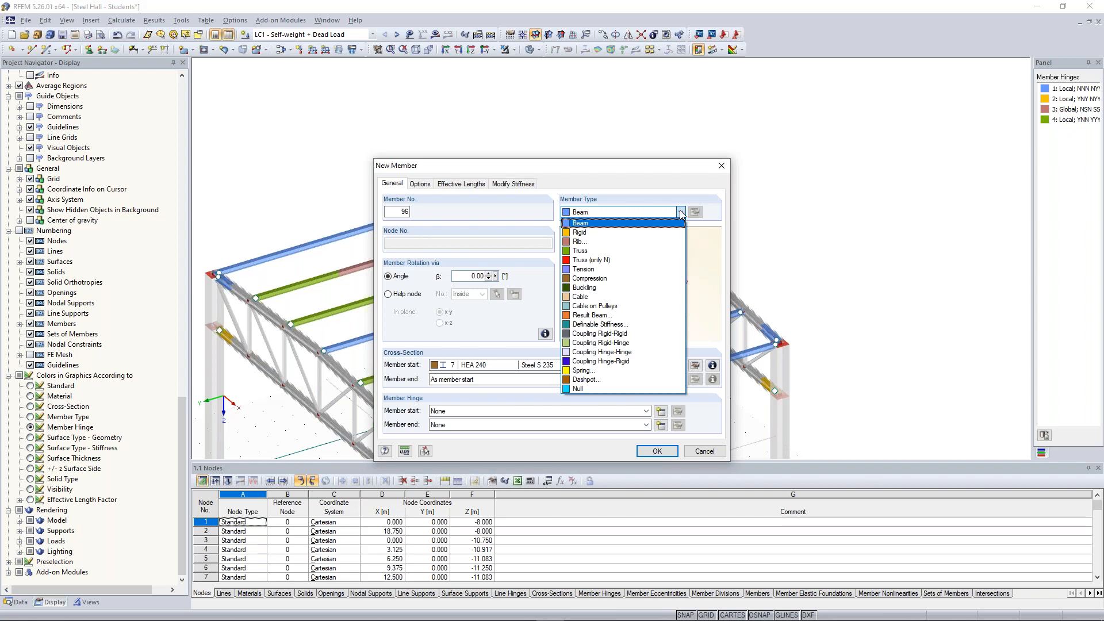
pyautogui.click(682, 269)
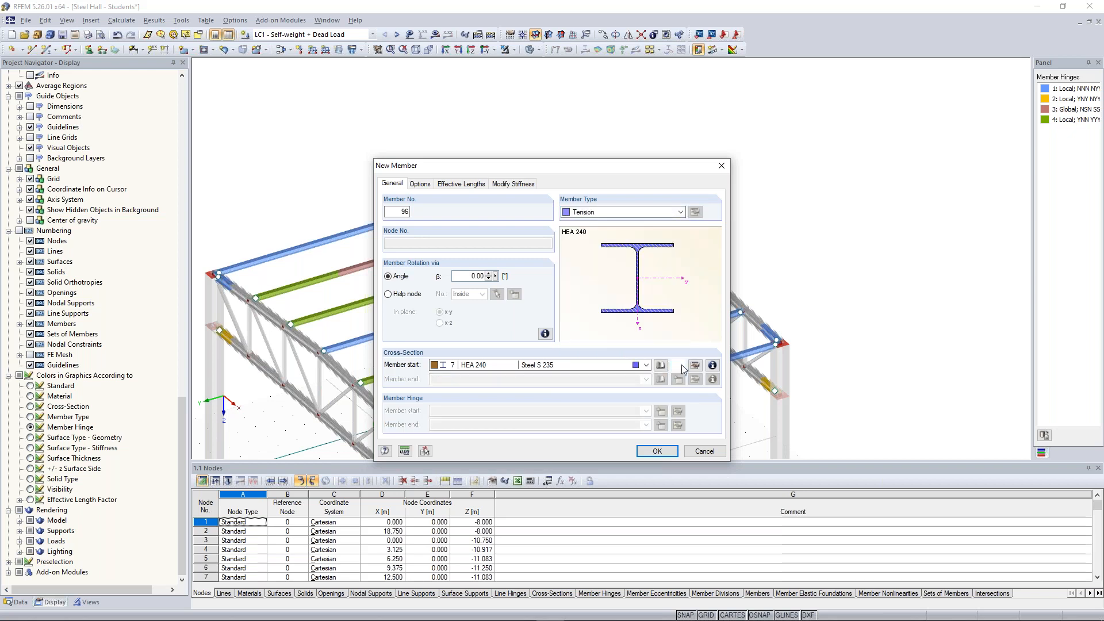
# Give the new tension member a new solid round cross-section RD 20 in Steel S 235 and accept the member settings
pyautogui.click(680, 365)
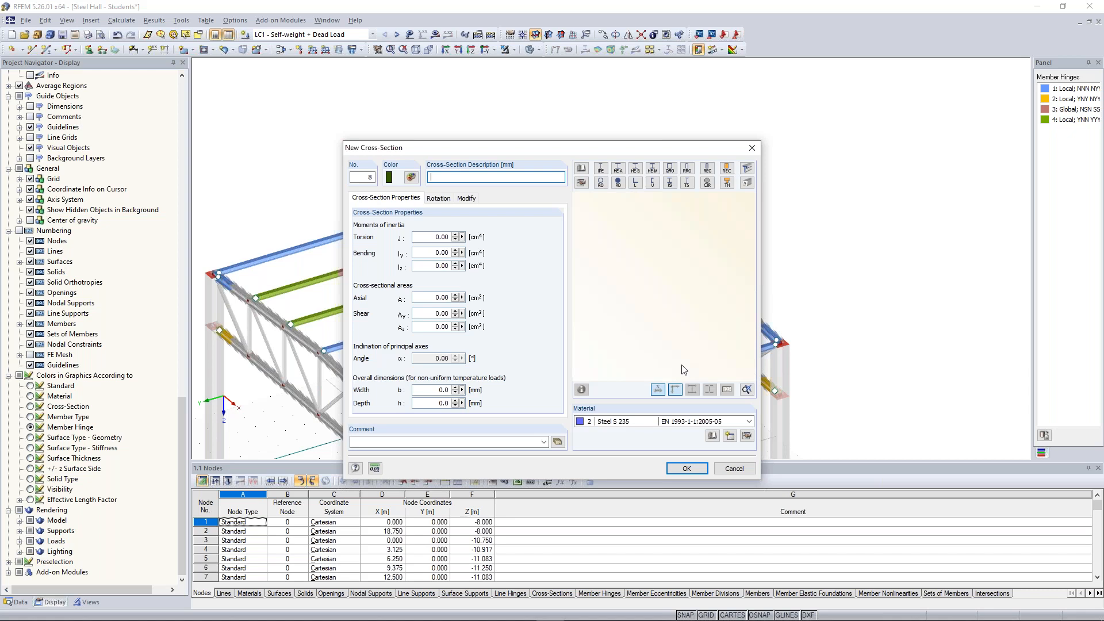
pyautogui.click(621, 182)
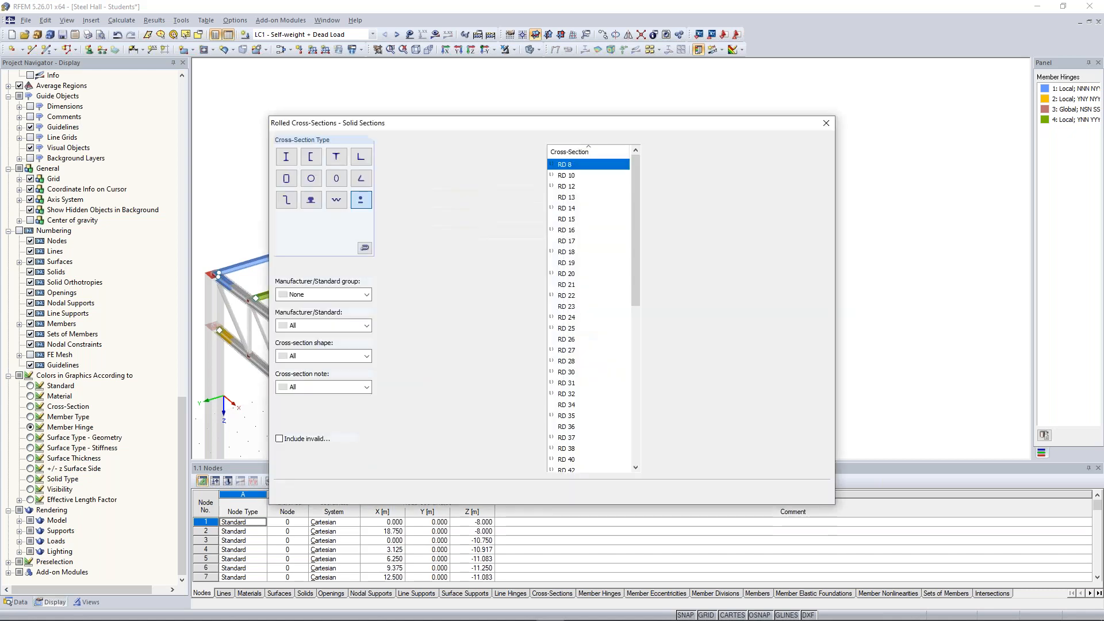
pyautogui.click(582, 274)
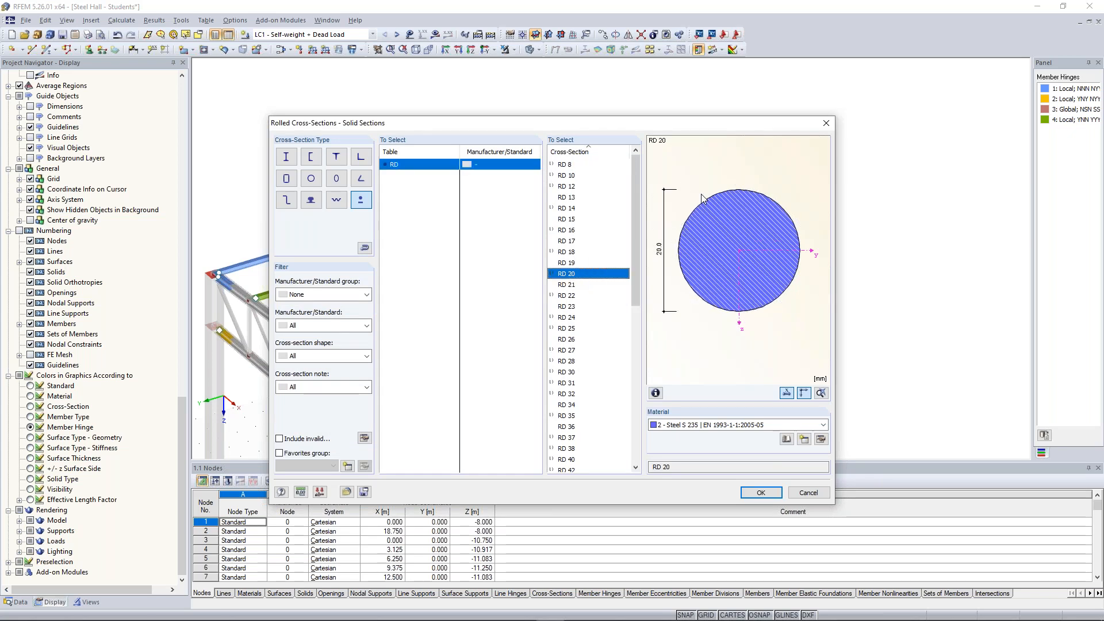
pyautogui.click(756, 497)
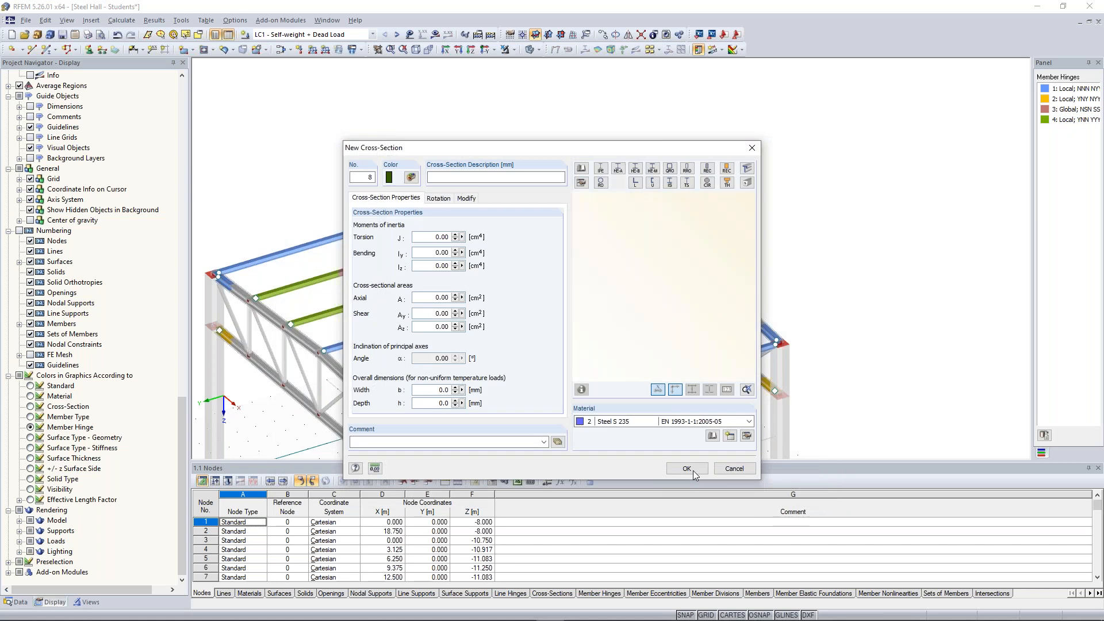
pyautogui.click(688, 469)
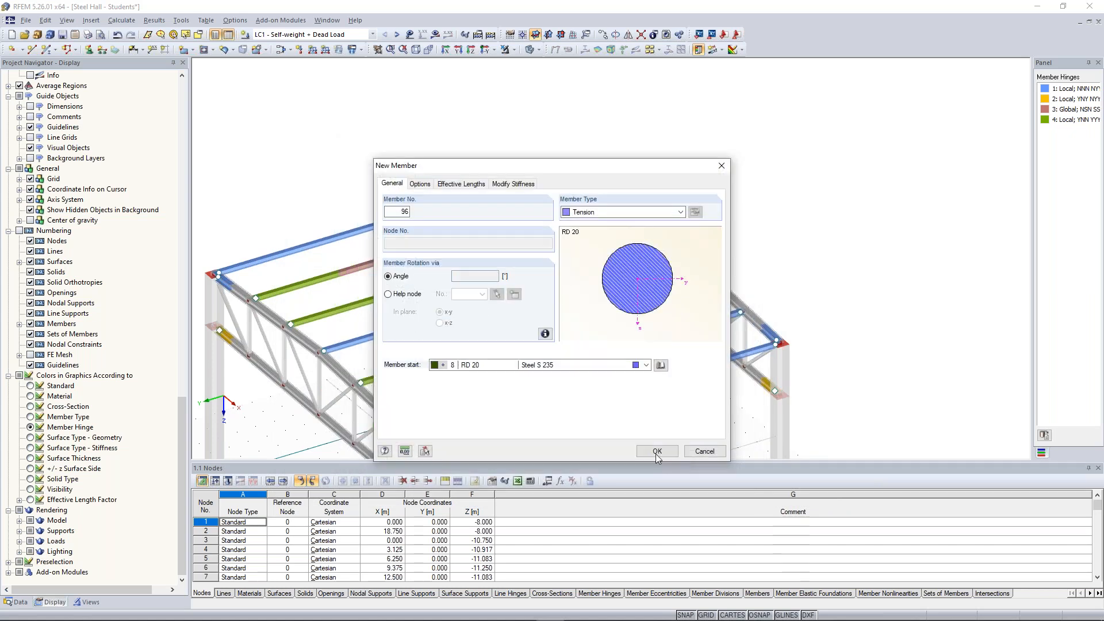
pyautogui.click(462, 184)
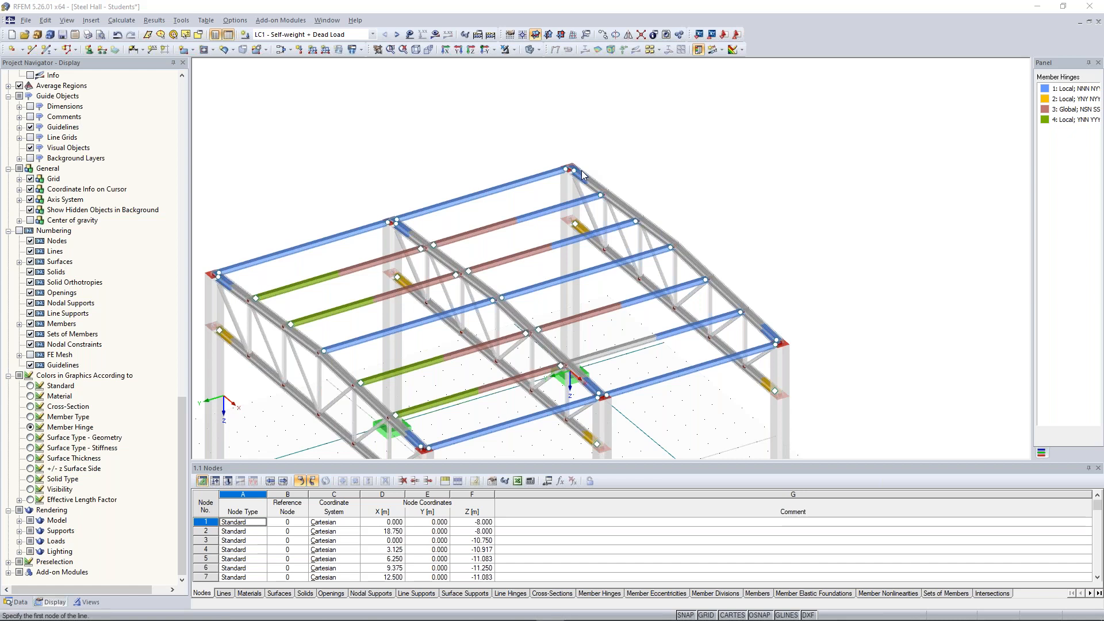
# Draw crossing tension diagonals in the roof bay between the truss at Y = 0 and the middle truss, linking chord ends and ridge nodes
pyautogui.click(583, 173)
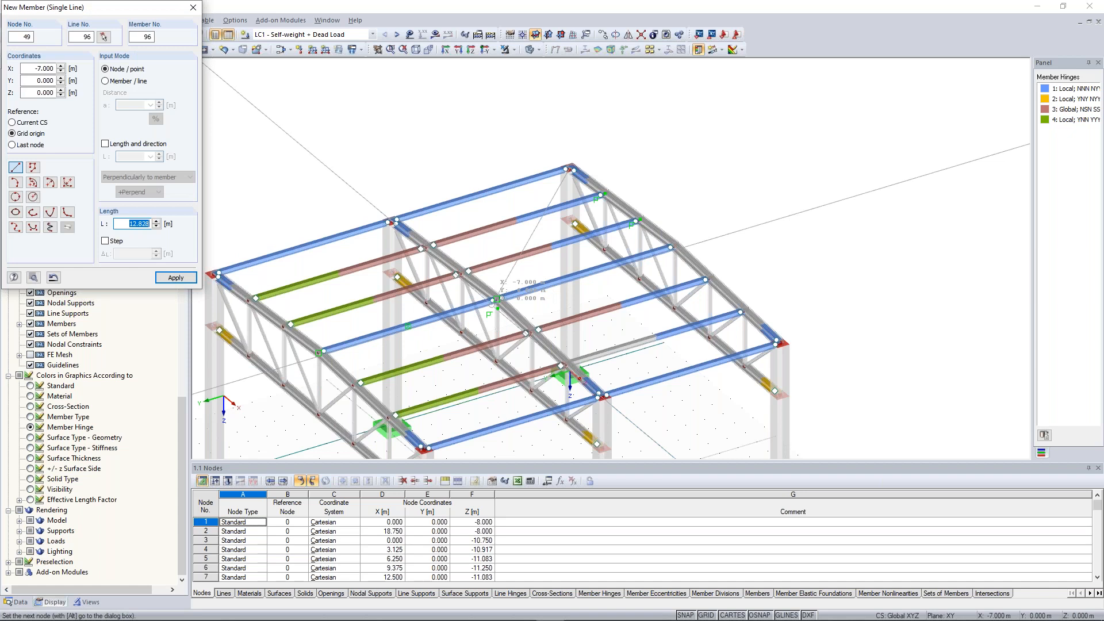
pyautogui.click(497, 299)
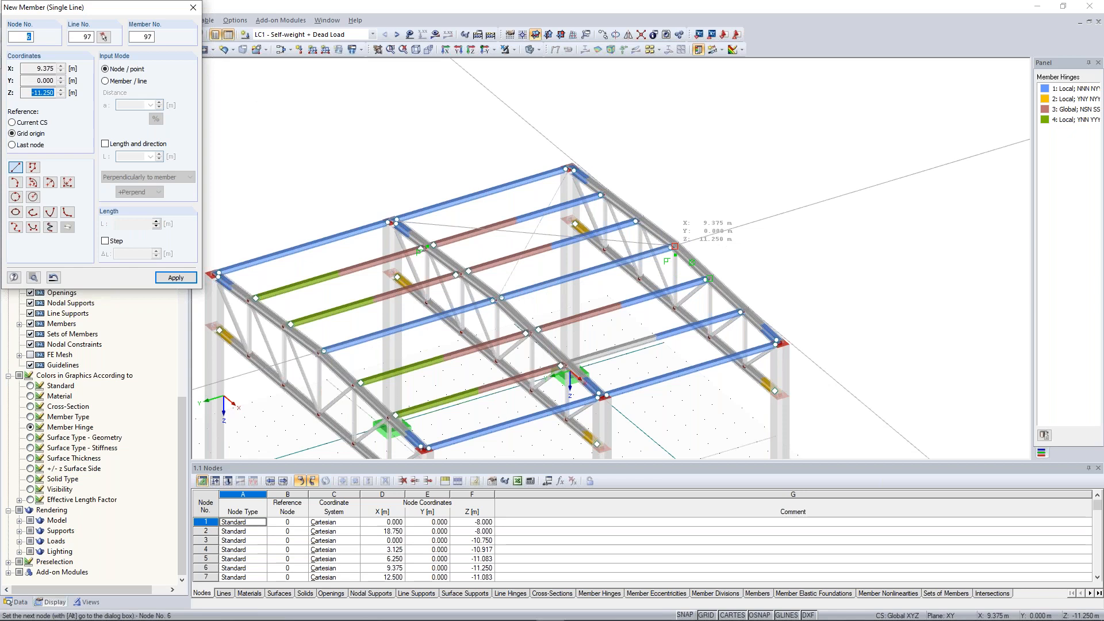
pyautogui.click(676, 247)
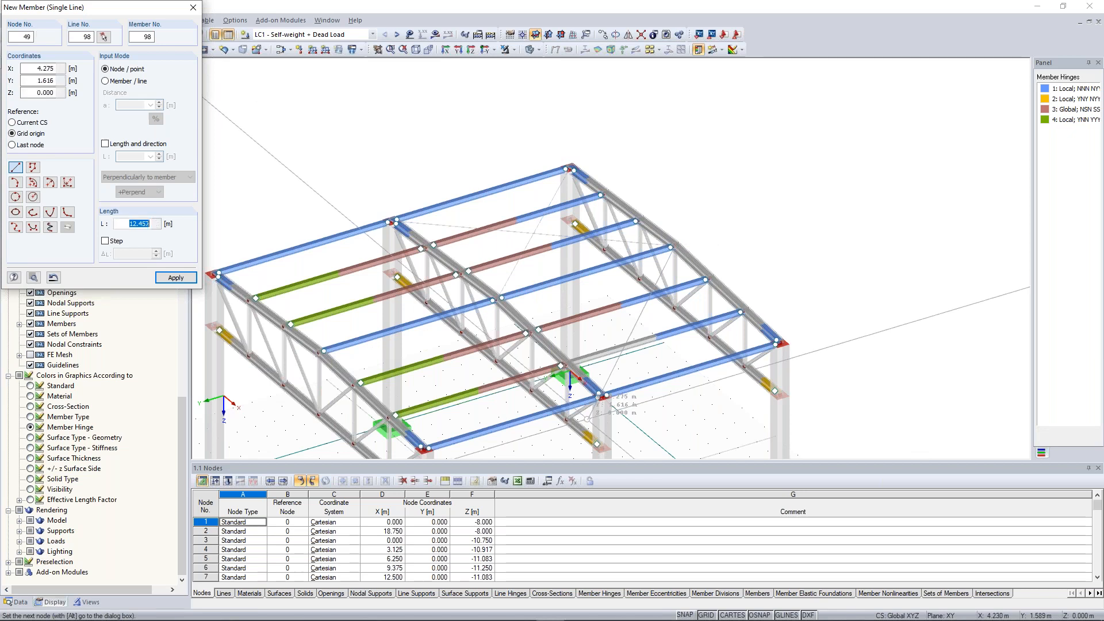
pyautogui.press('Escape')
pyautogui.press('Escape')
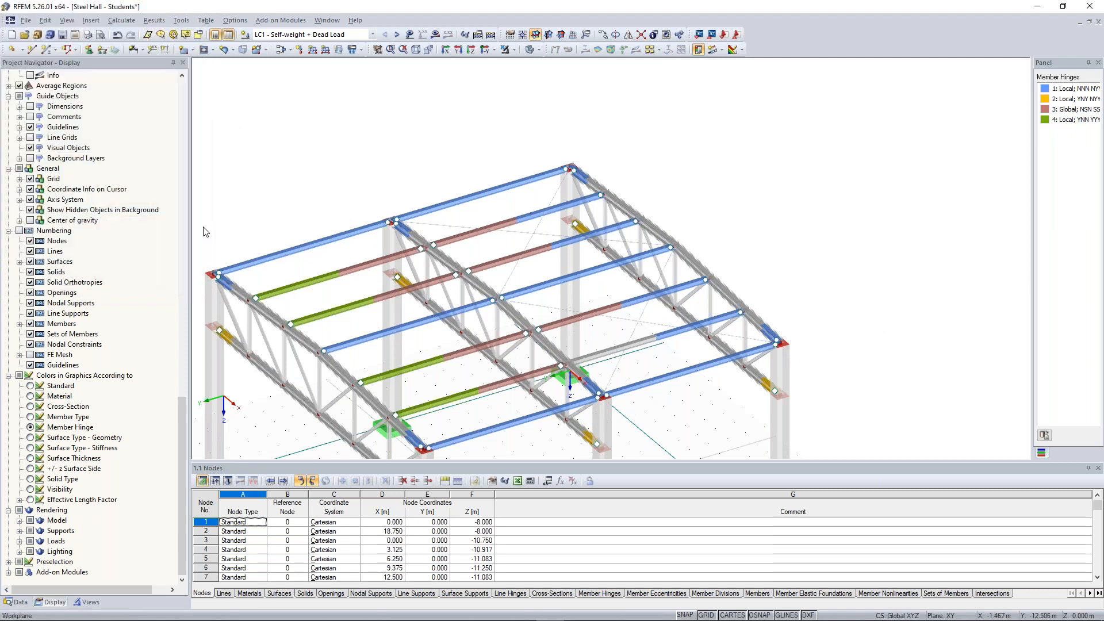
# Assign member hinge 3 (Global) to the end of roof beam member 88, where it meets the middle truss
pyautogui.scroll(-1, 203, 232)
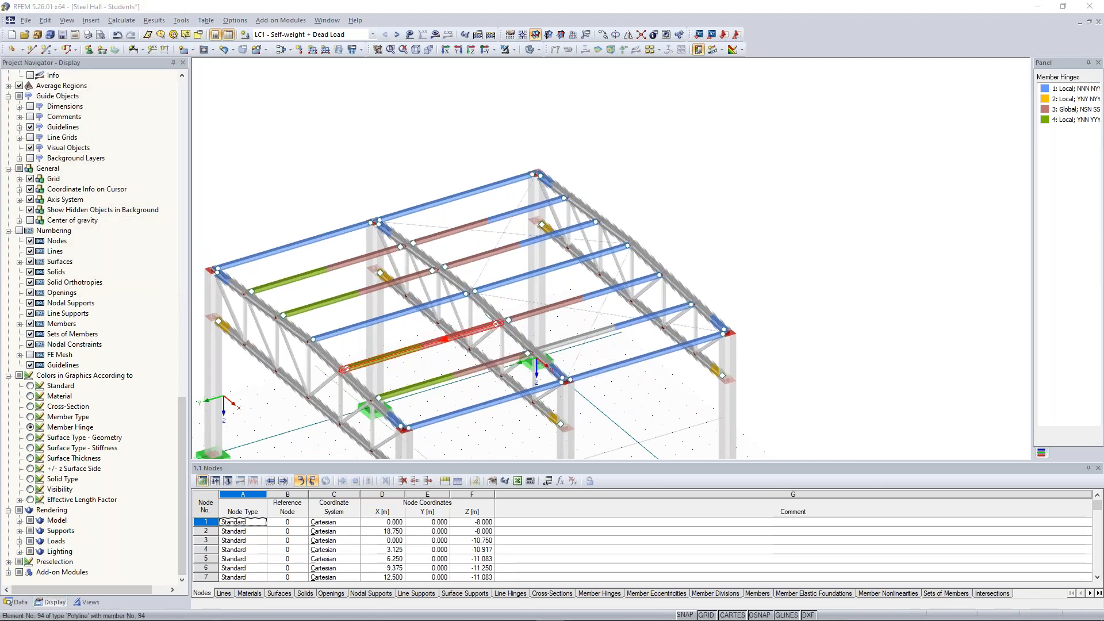
pyautogui.doubleClick(423, 346)
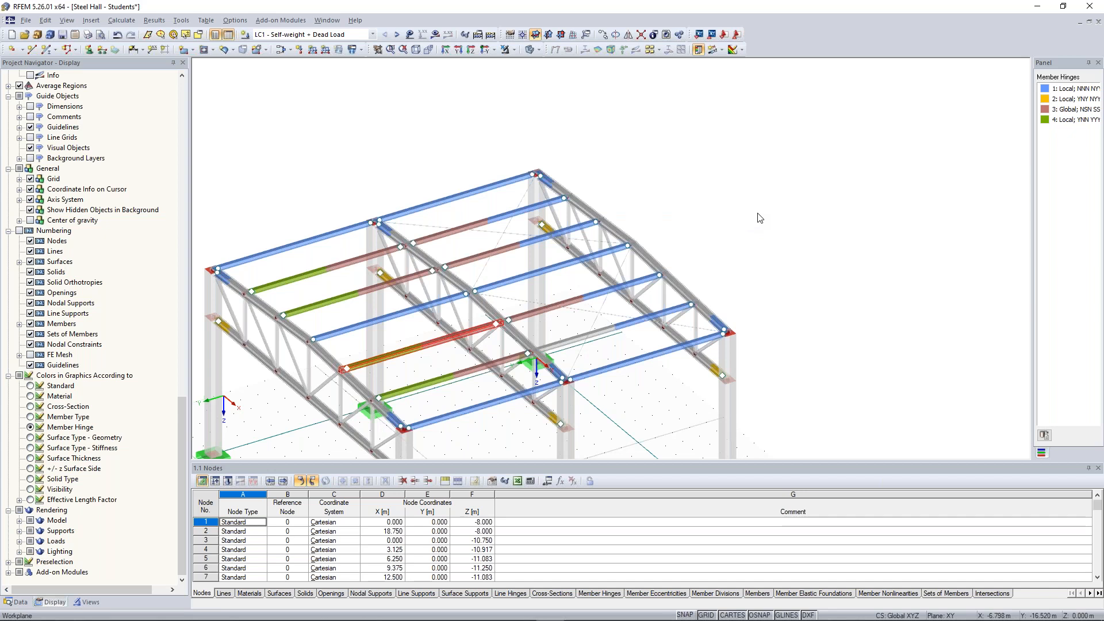
pyautogui.keyDown('ctrl'); pyautogui.moveTo(757, 215); pyautogui.dragTo(705, 190, button='middle'); pyautogui.keyUp('ctrl')
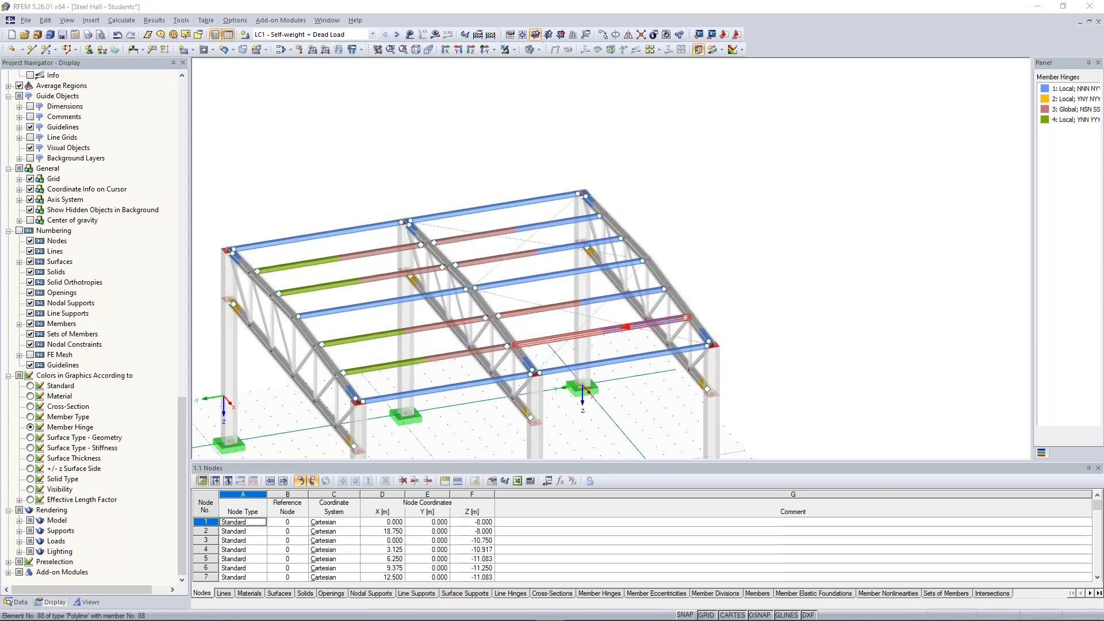
pyautogui.doubleClick(536, 343)
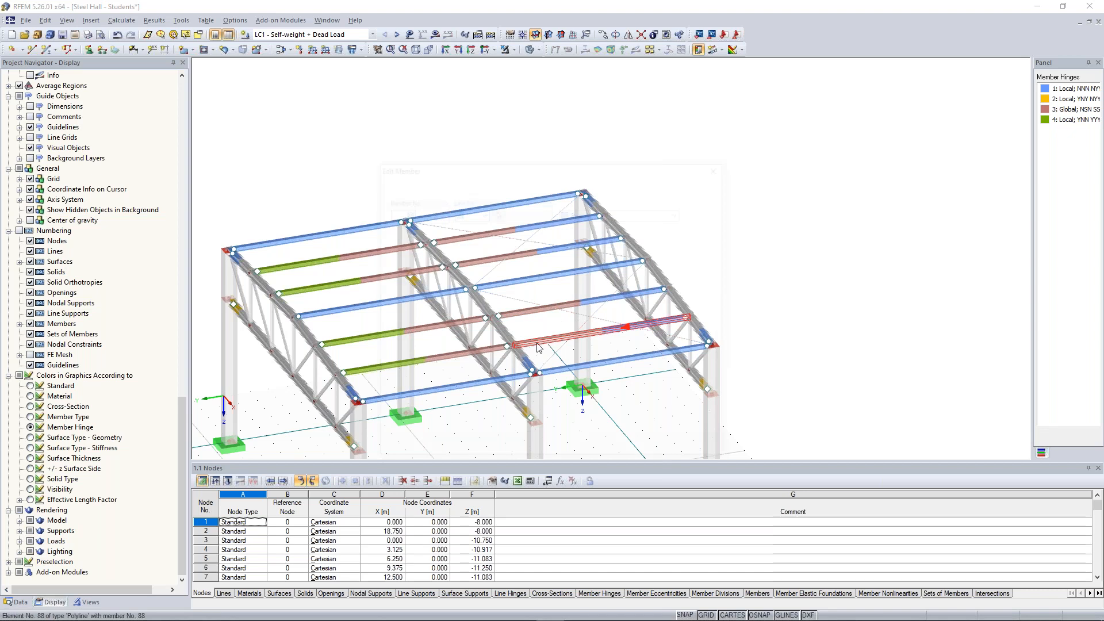
pyautogui.click(553, 426)
pyautogui.click(552, 462)
pyautogui.click(649, 451)
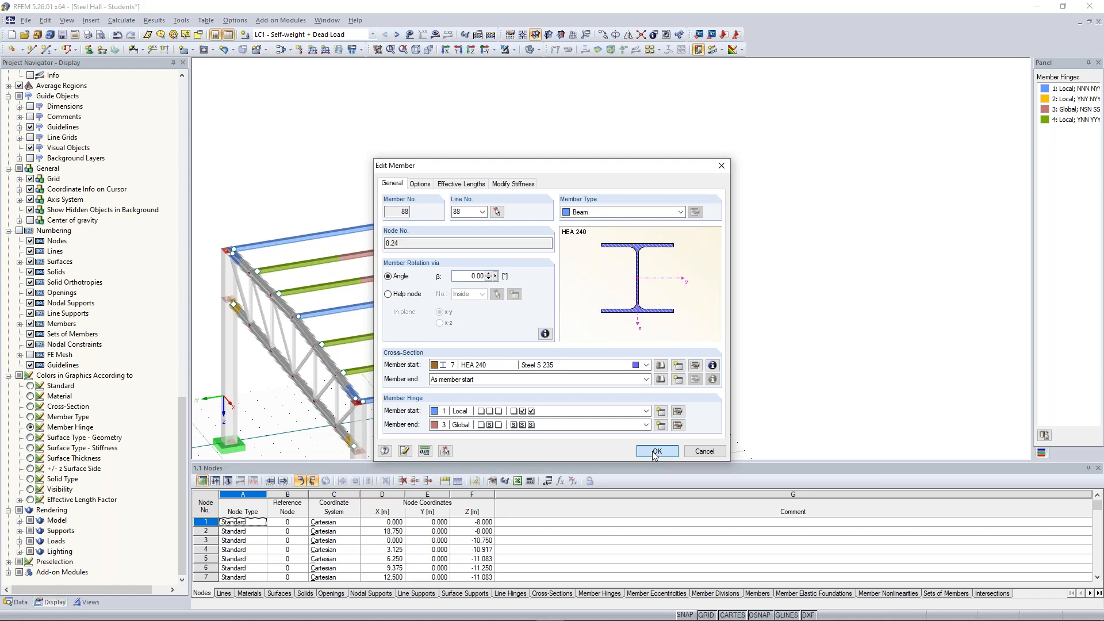
pyautogui.click(656, 452)
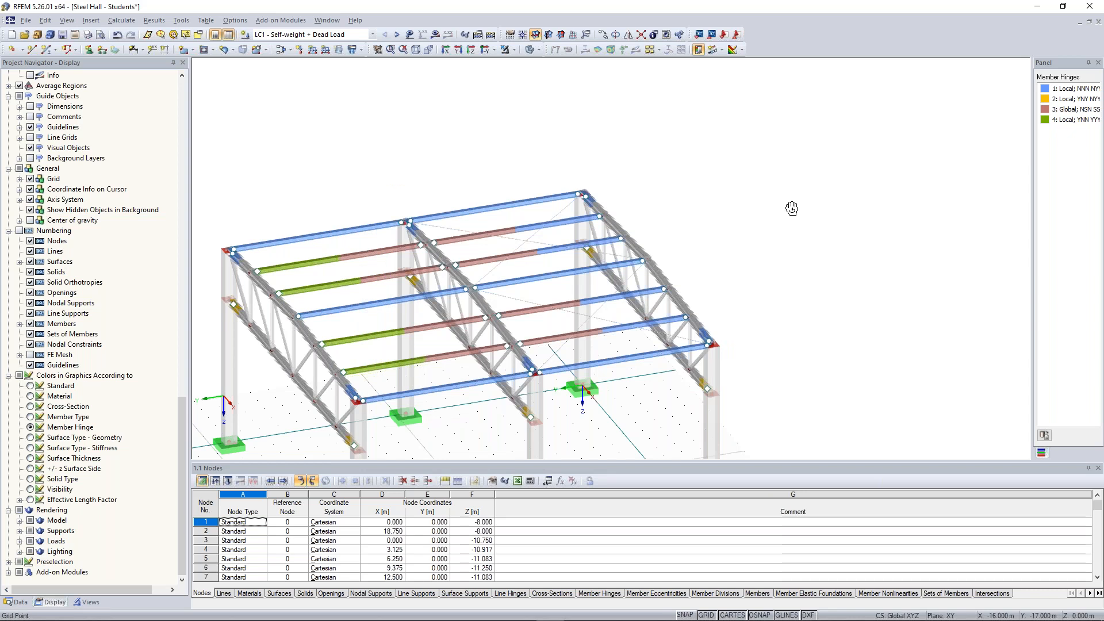
# Switch the model's graphic coloring from Member Hinge to Standard and view the roof bracing
pyautogui.keyDown('ctrl'); pyautogui.moveTo(792, 208); pyautogui.dragTo(845, 222, button='middle'); pyautogui.keyUp('ctrl')
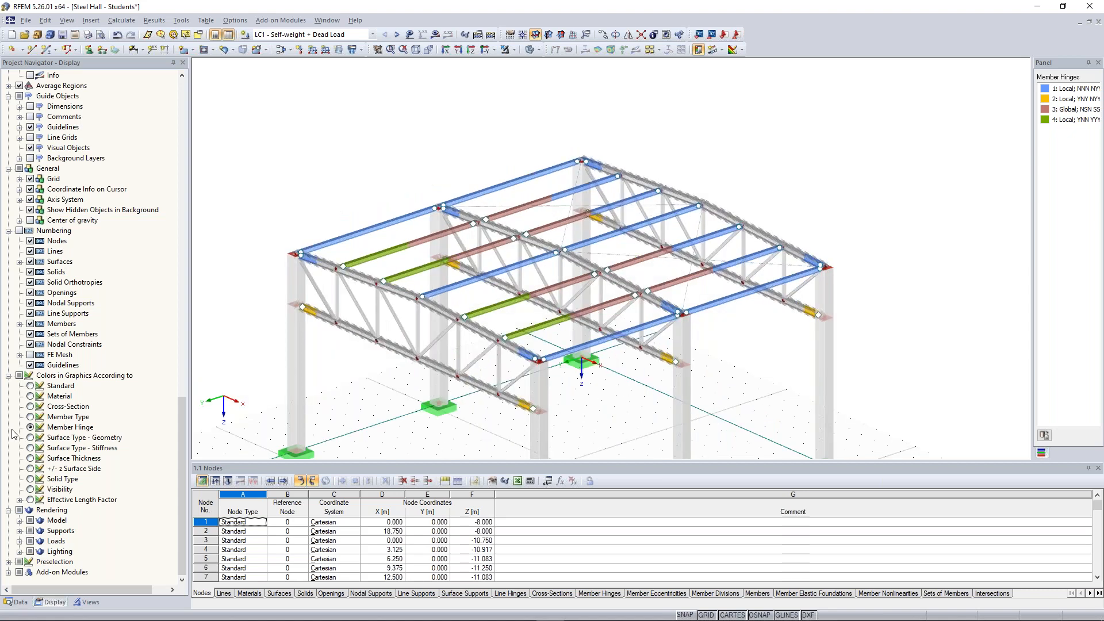
pyautogui.click(699, 50)
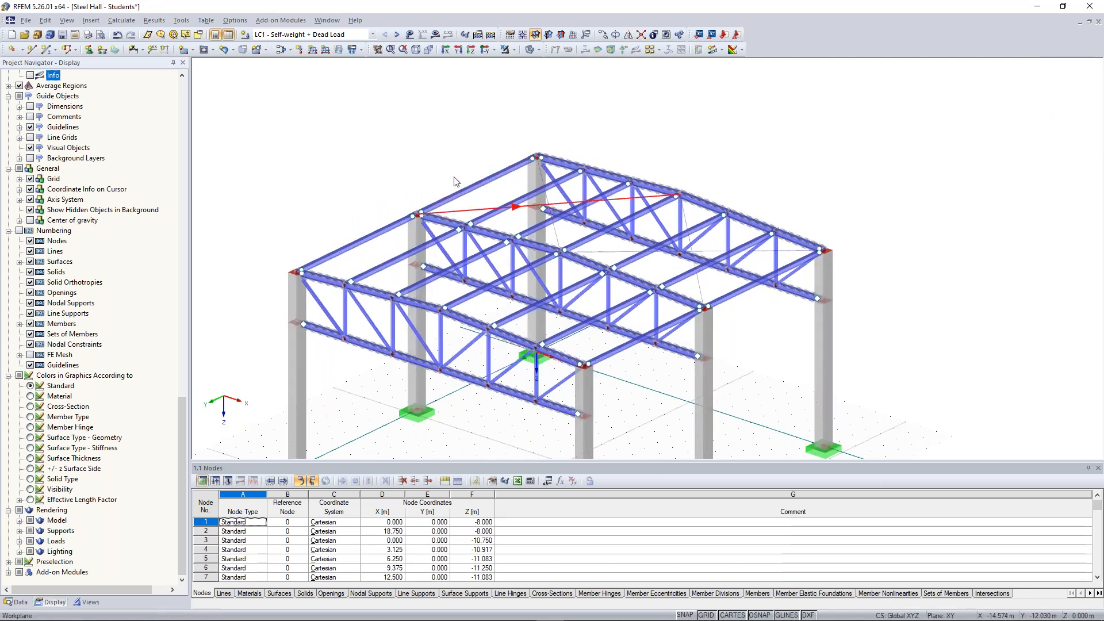
pyautogui.keyDown('ctrl'); pyautogui.moveTo(454, 178); pyautogui.dragTo(479, 175, button='middle'); pyautogui.keyUp('ctrl')
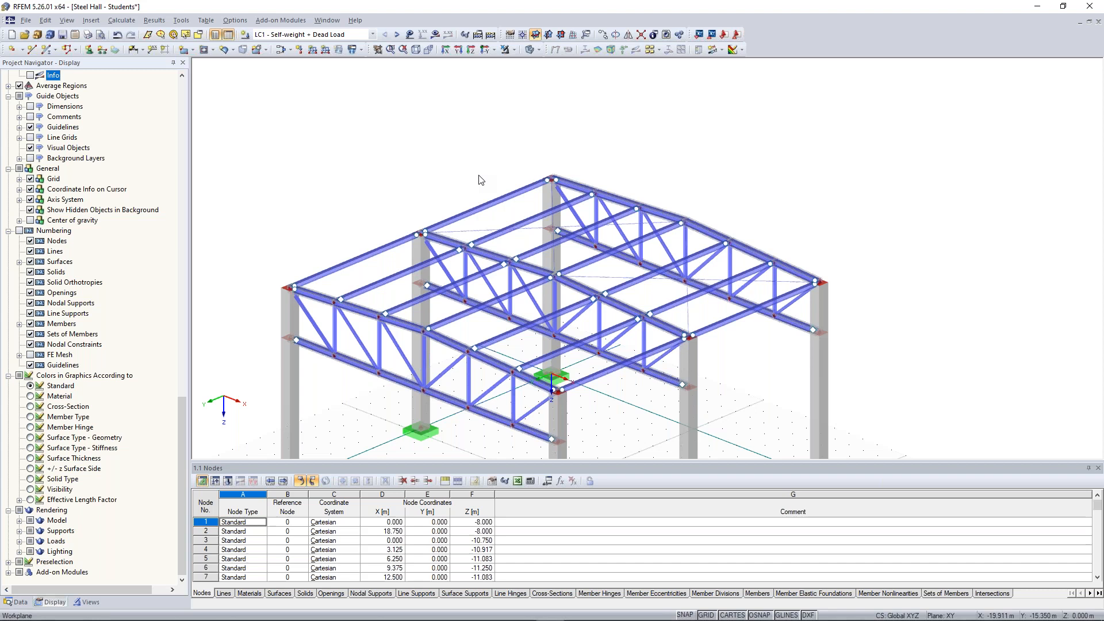
# Examine the exceptional handling options for failing members in the global calculation parameters without saving changes
pyautogui.scroll(1, 481, 180)
pyautogui.click(121, 20)
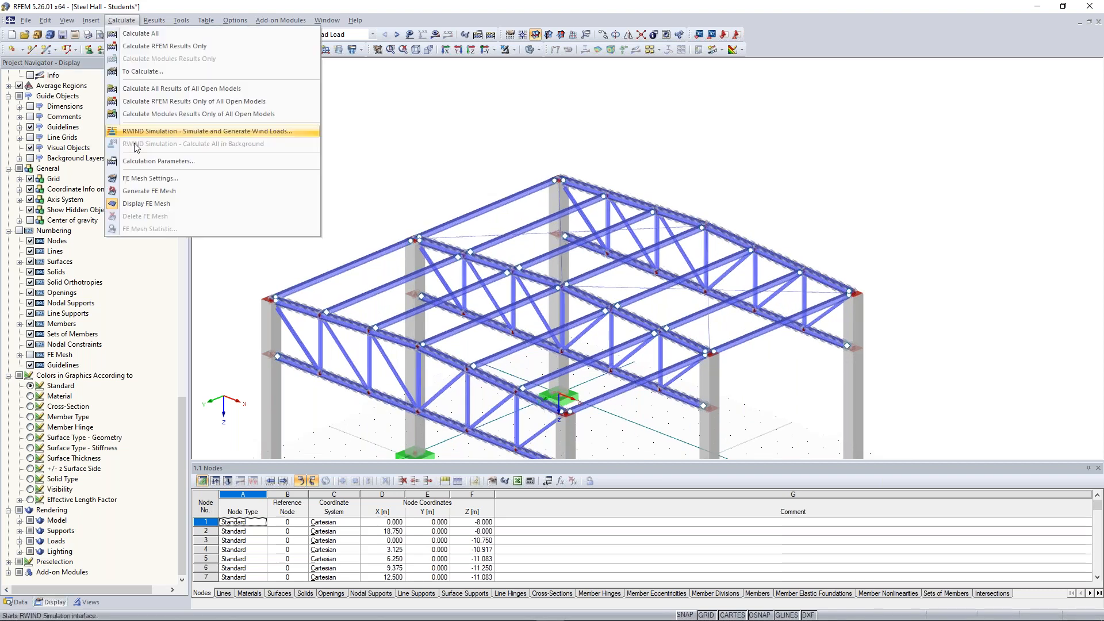
pyautogui.click(162, 167)
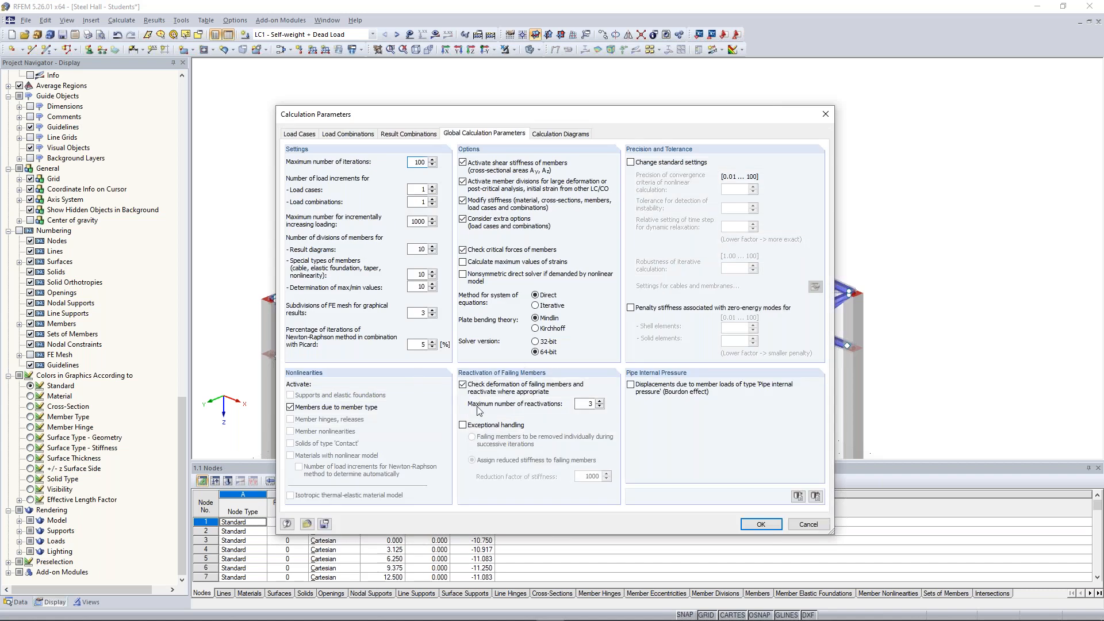
pyautogui.click(482, 427)
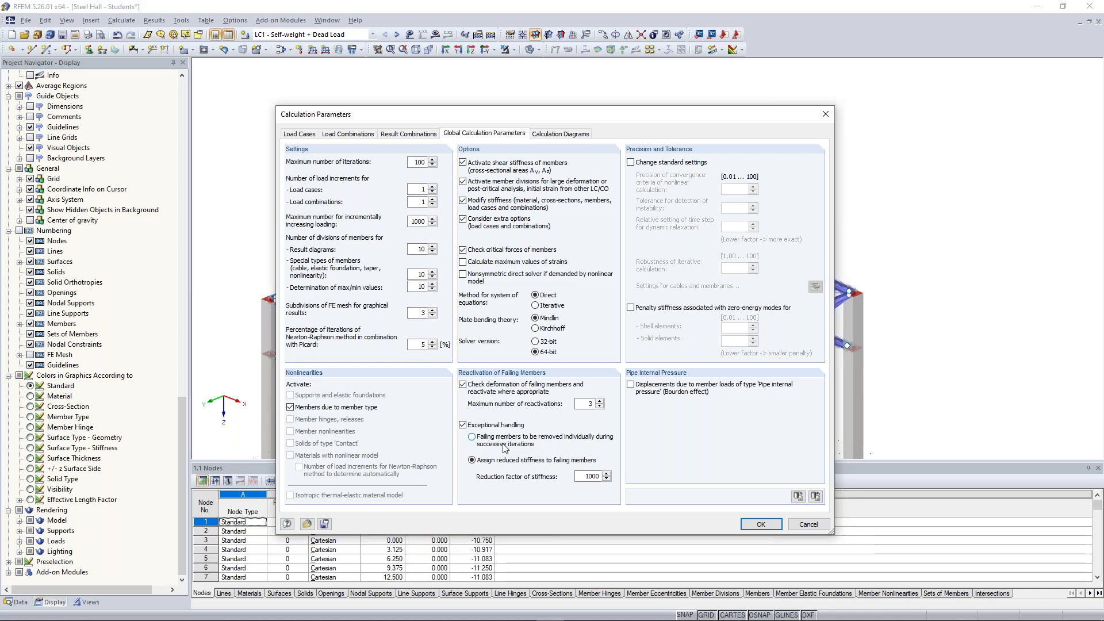
pyautogui.press('Escape')
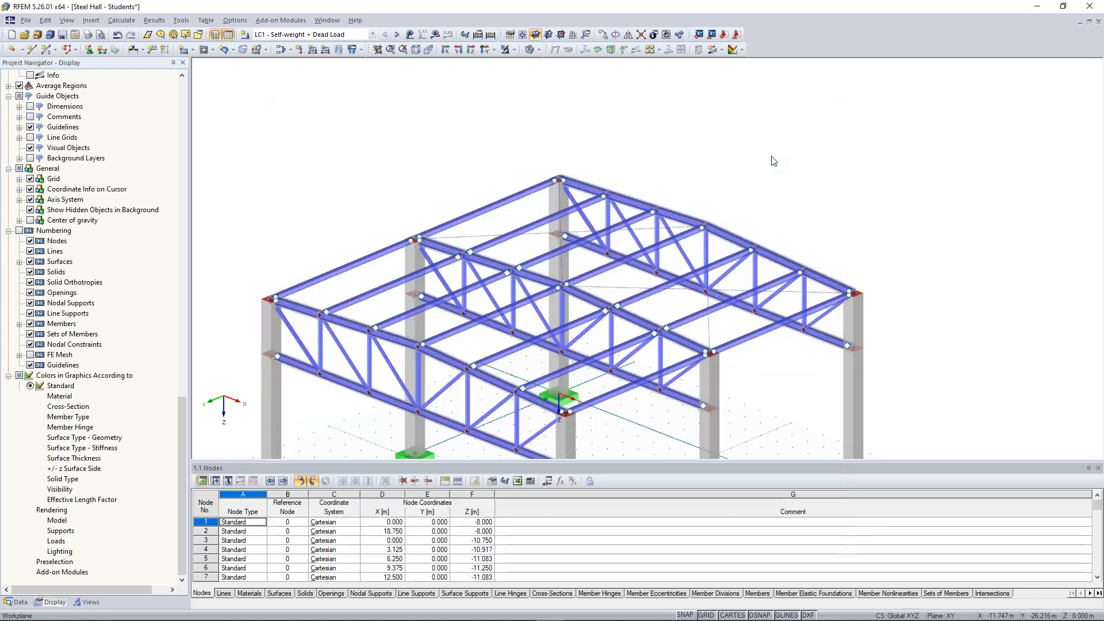
# Calculate load case LC1 and isolate two aligned intermediate roof beams with the adjoining middle truss upper chord members
pyautogui.click(436, 36)
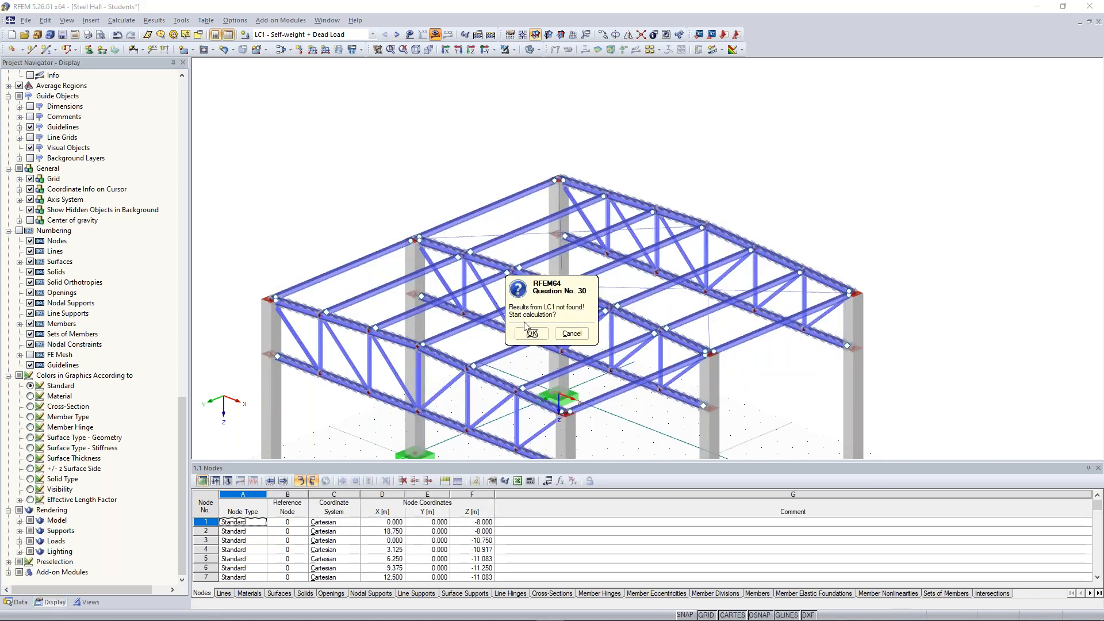
pyautogui.click(532, 334)
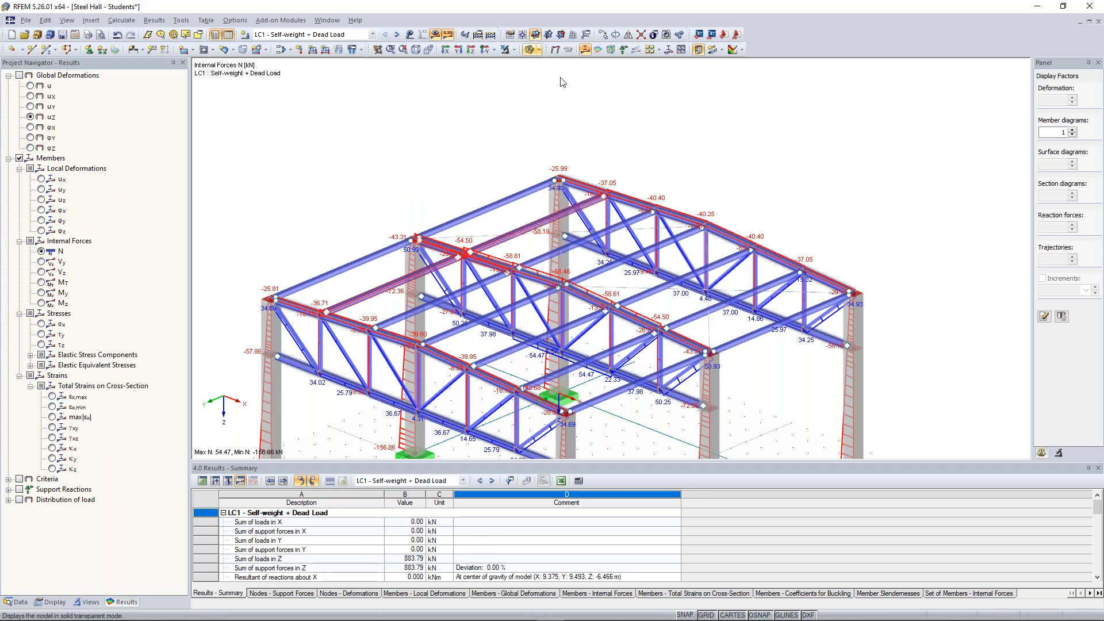
pyautogui.click(514, 50)
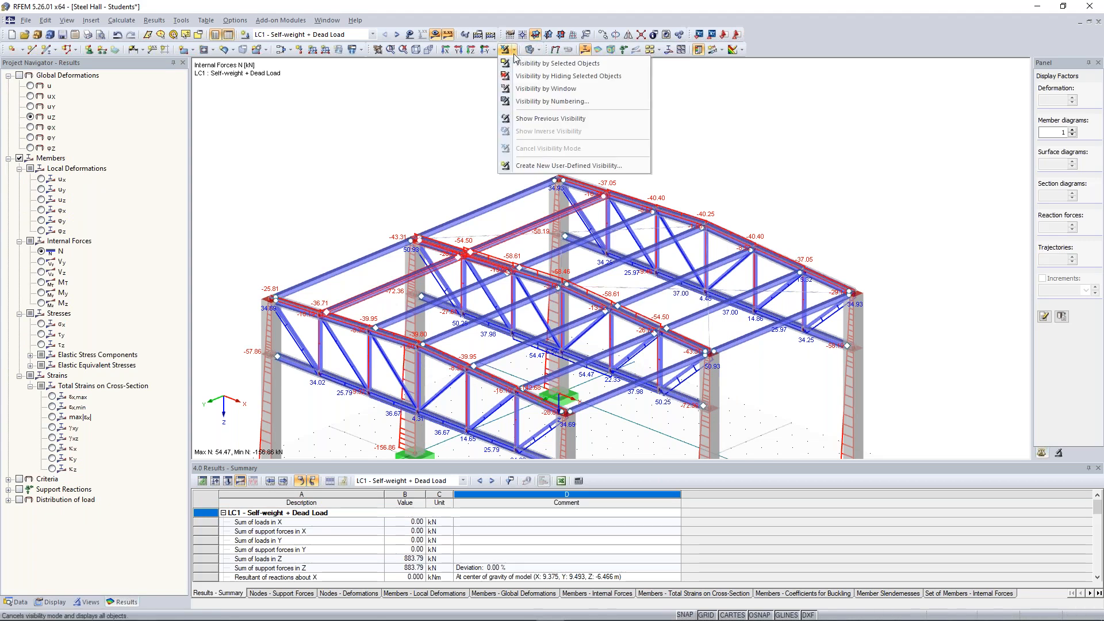
pyautogui.click(520, 63)
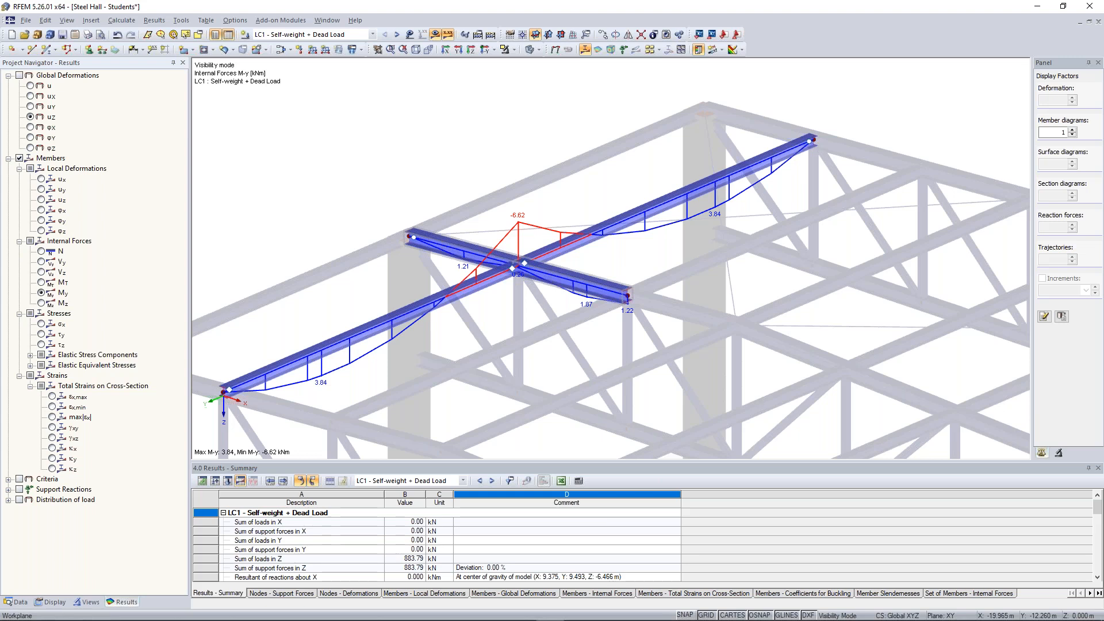
# Examine the bending moment My diagrams of the isolated beams and chord members around their crossing at the middle truss
pyautogui.scroll(5, 443, 170)
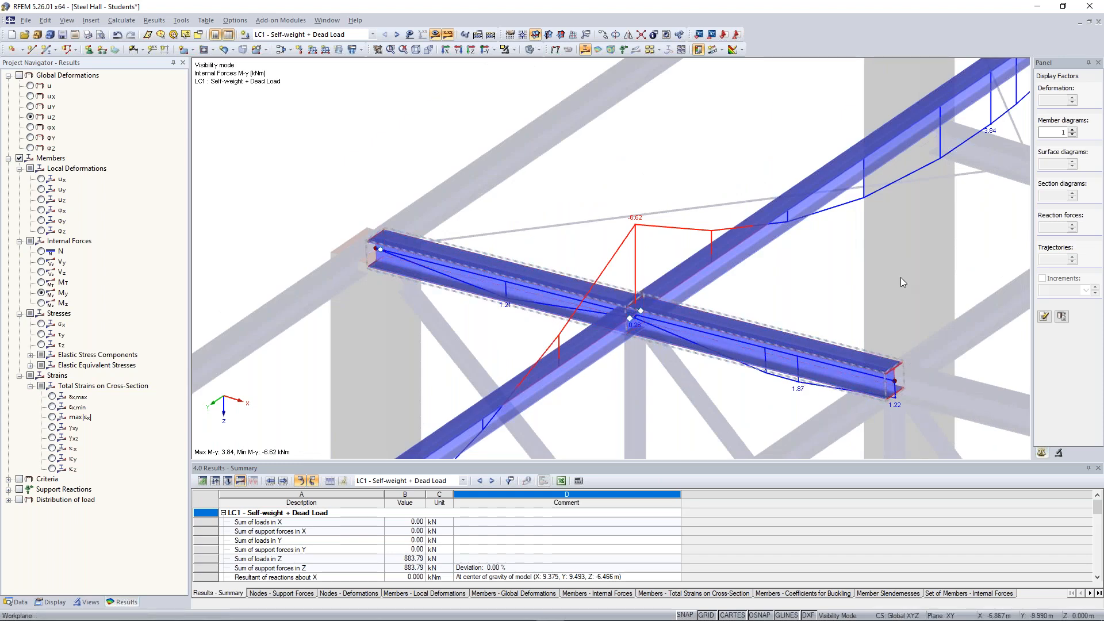
pyautogui.scroll(-2, 900, 277)
pyautogui.moveTo(901, 277); pyautogui.dragTo(704, 279, button='middle')
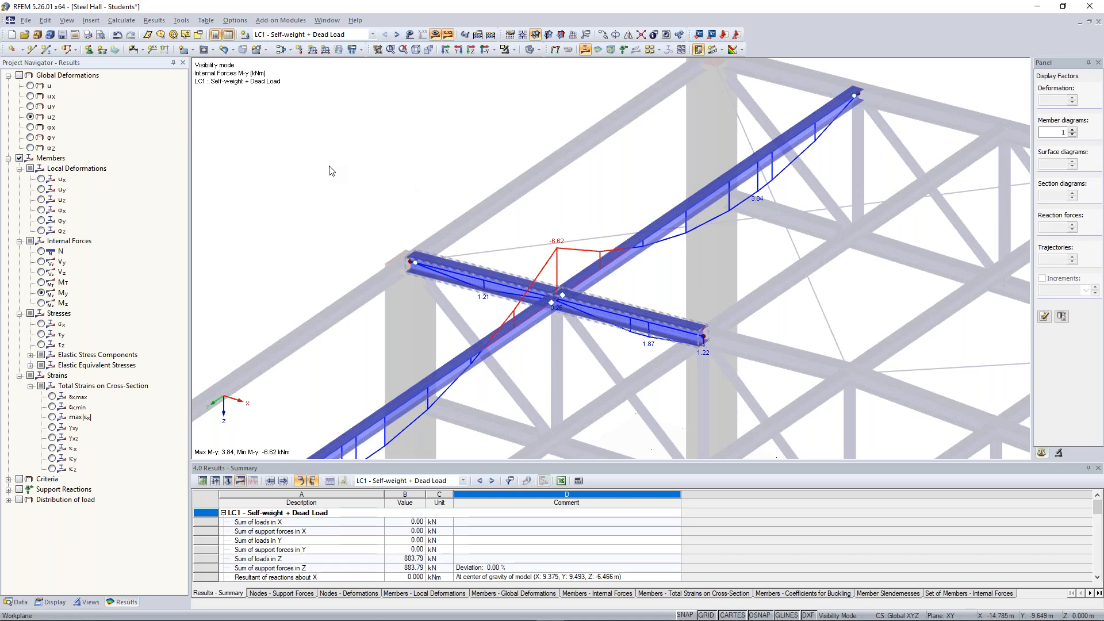
pyautogui.scroll(-2, 405, 371)
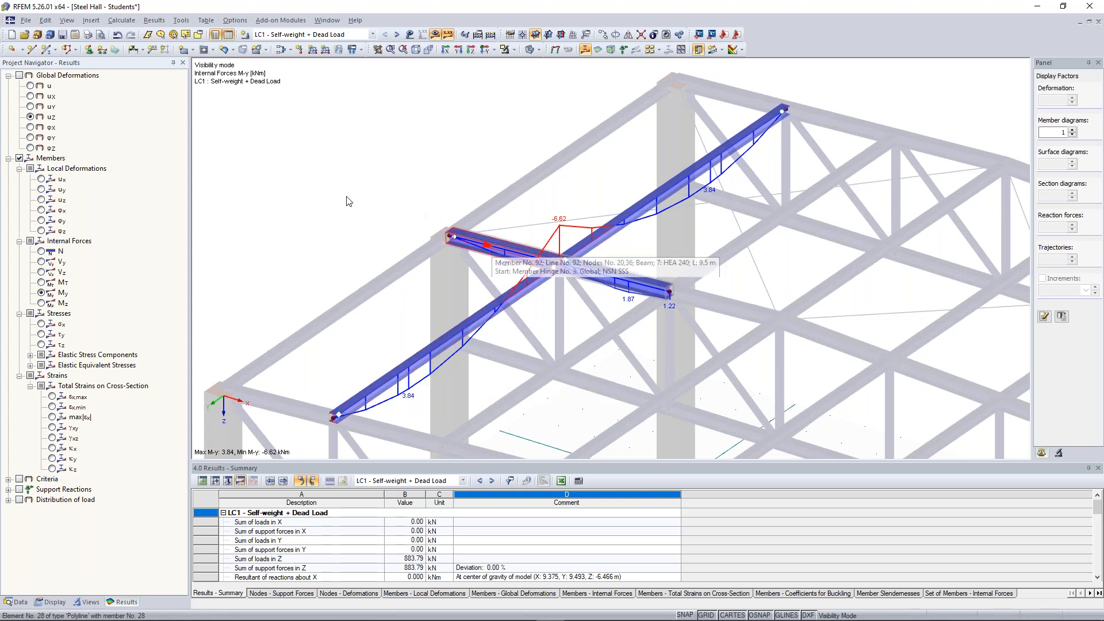
# Set the number of member divisions for result diagrams to 30, accept deleting the results, and recalculate load case LC1
pyautogui.scroll(1, 440, 229)
pyautogui.scroll(-1, 471, 195)
pyautogui.keyDown('ctrl'); pyautogui.moveTo(499, 165); pyautogui.dragTo(503, 162, button='middle'); pyautogui.keyUp('ctrl')
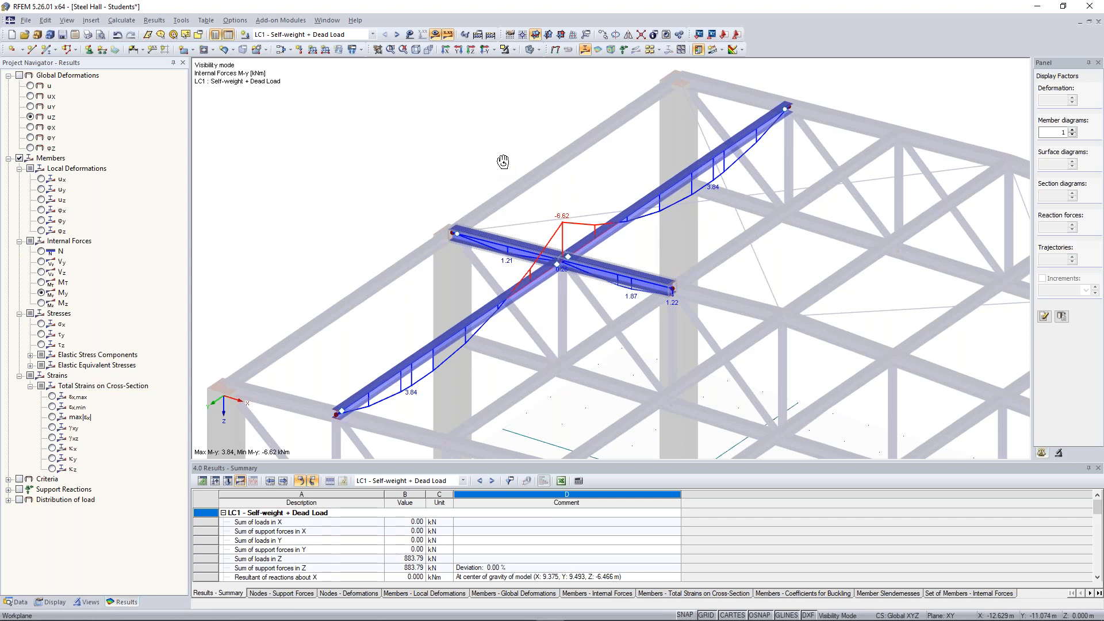
pyautogui.click(121, 21)
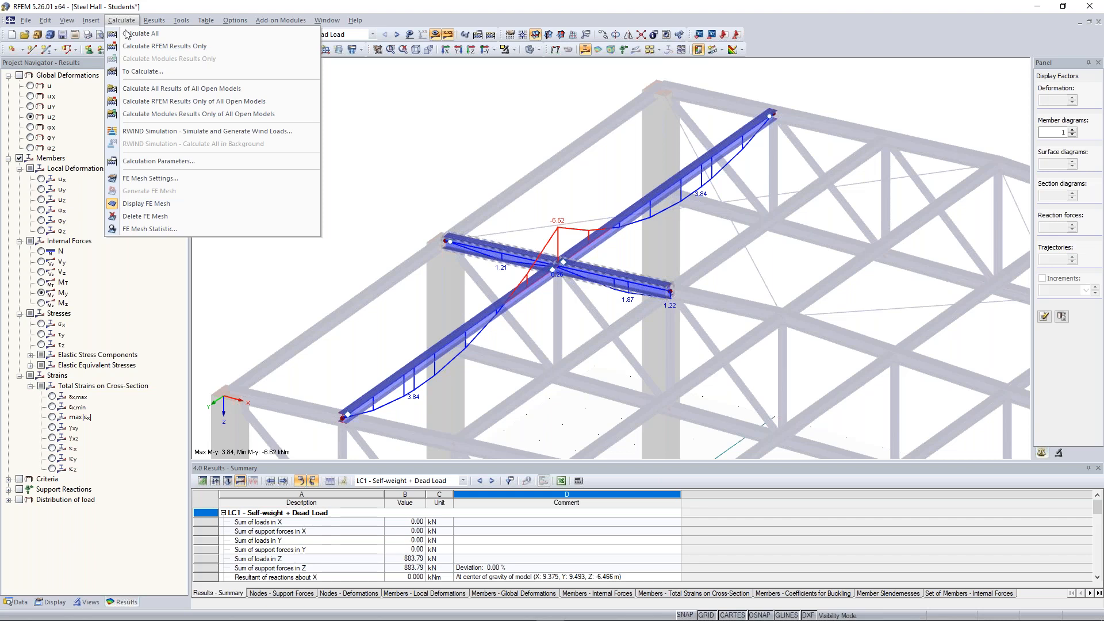
pyautogui.click(158, 161)
pyautogui.moveTo(408, 249); pyautogui.dragTo(463, 251)
pyautogui.write('30')
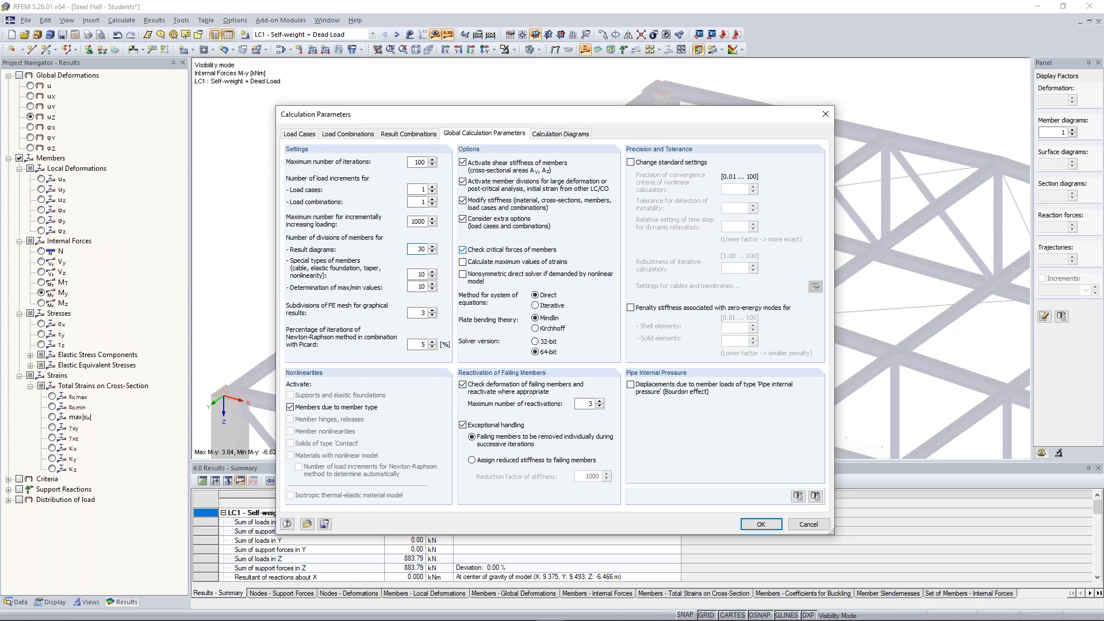
pyautogui.click(761, 524)
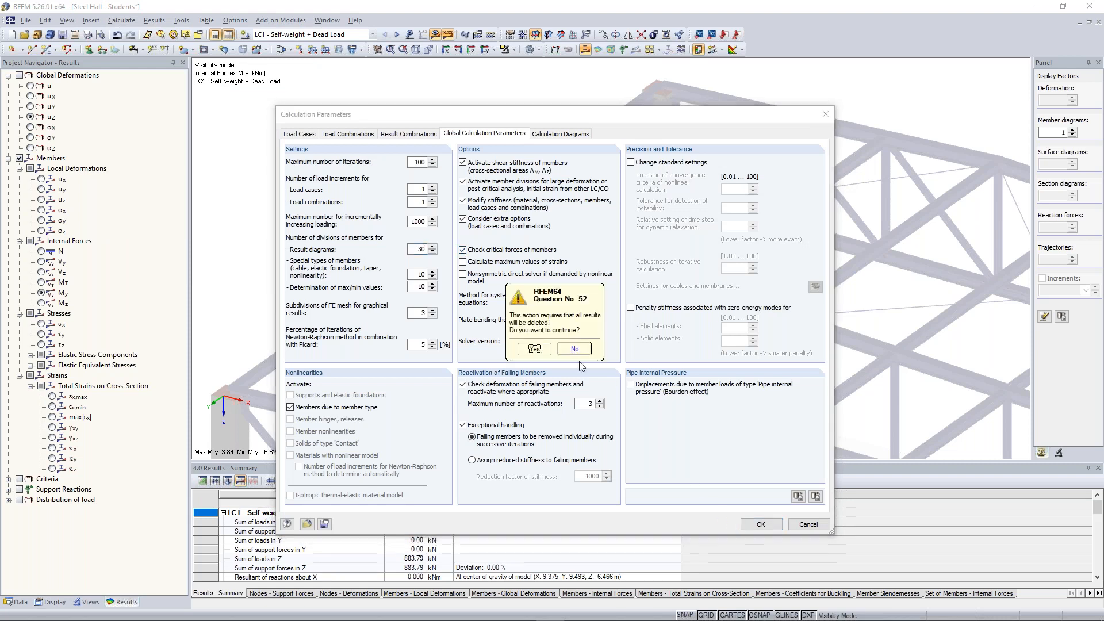
pyautogui.click(534, 349)
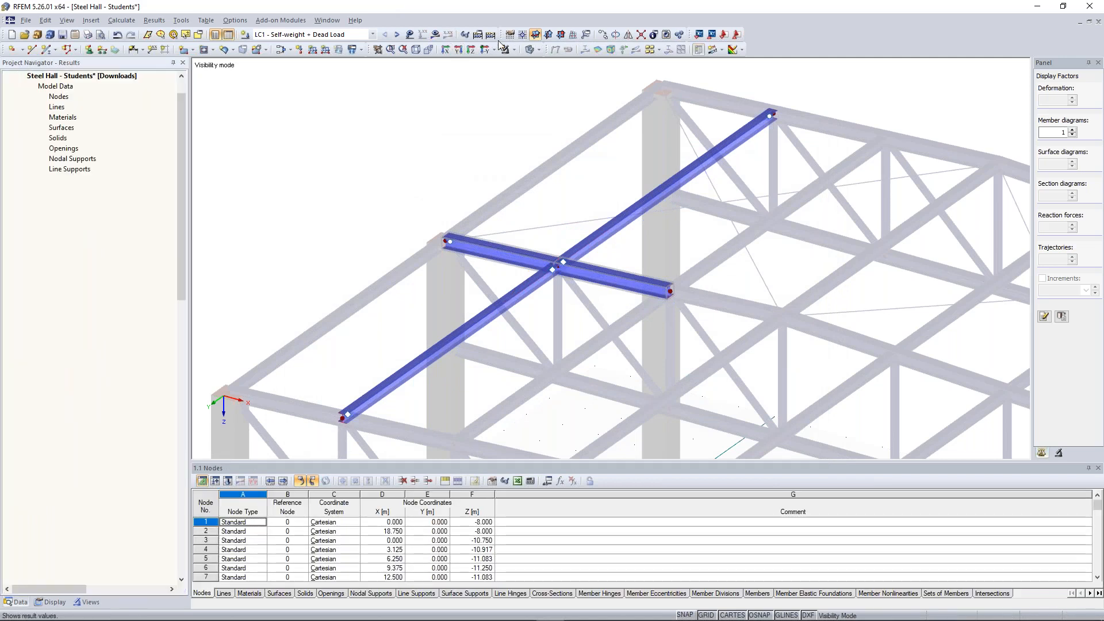
pyautogui.click(436, 34)
pyautogui.click(517, 336)
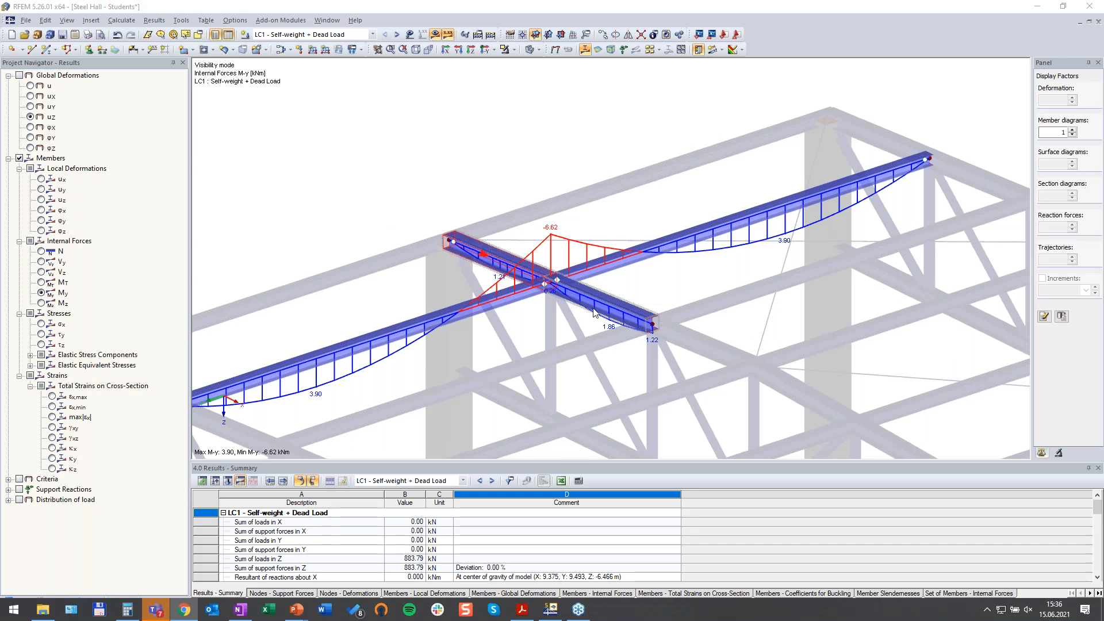
# Examine the refined My diagrams along the isolated roof beams and chord members where they cross at the middle truss
pyautogui.scroll(1, 483, 243)
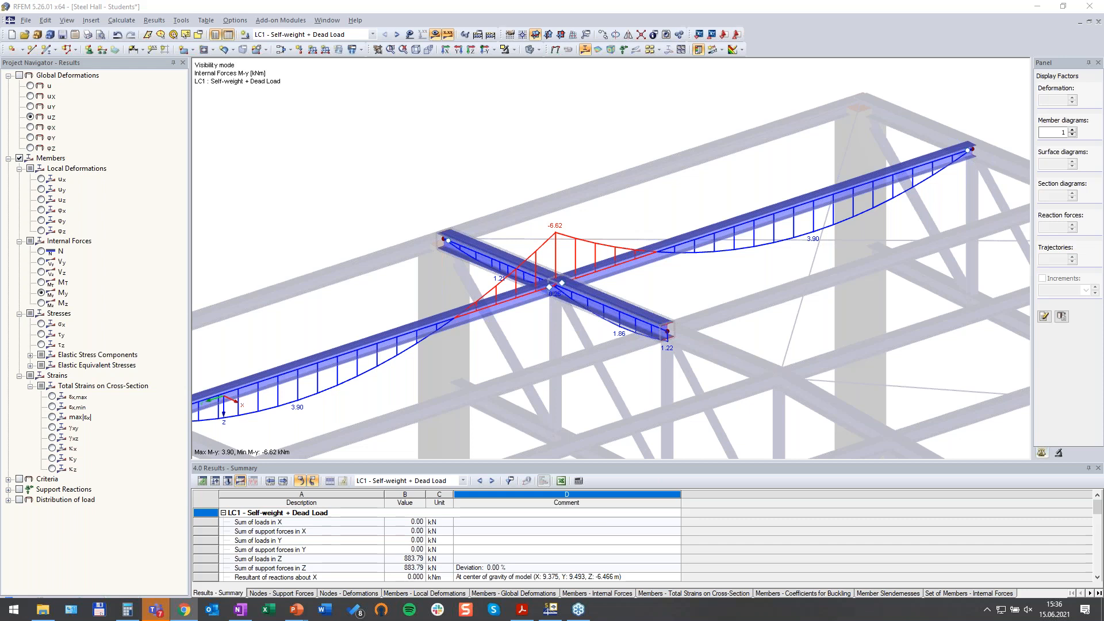
pyautogui.keyDown('ctrl'); pyautogui.moveTo(448, 311); pyautogui.dragTo(418, 311, button='middle'); pyautogui.keyUp('ctrl')
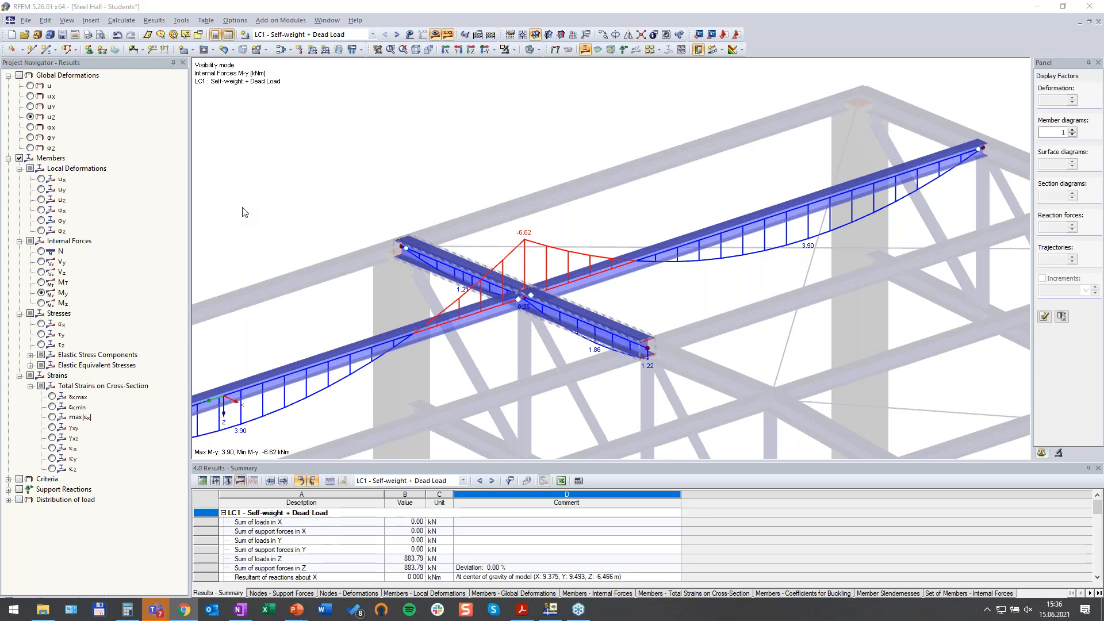
pyautogui.scroll(3, 519, 280)
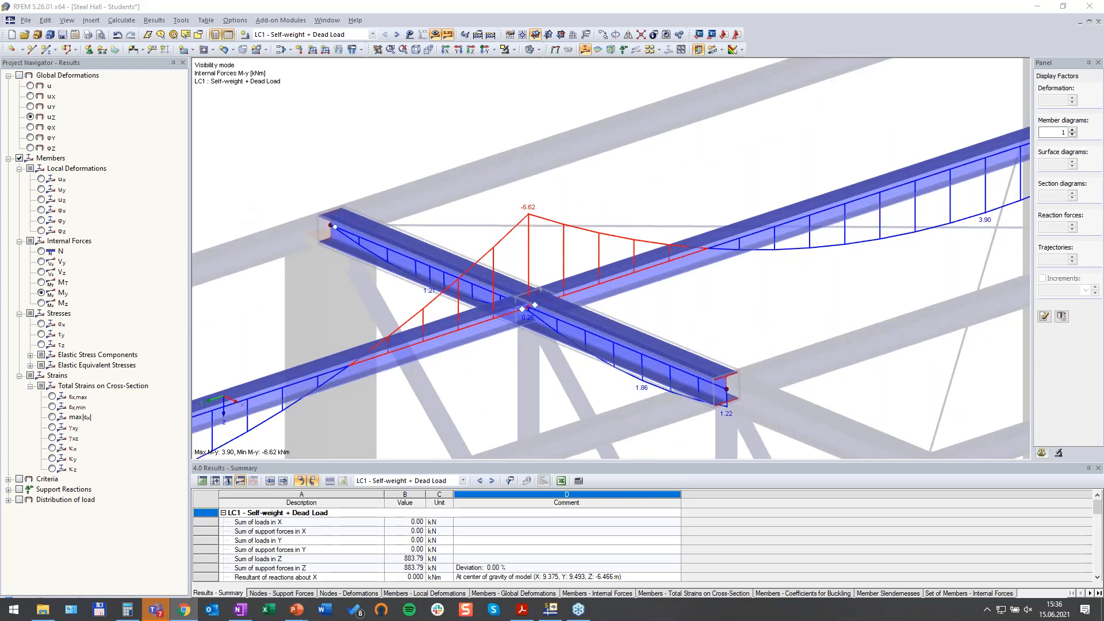
pyautogui.scroll(-3, 618, 320)
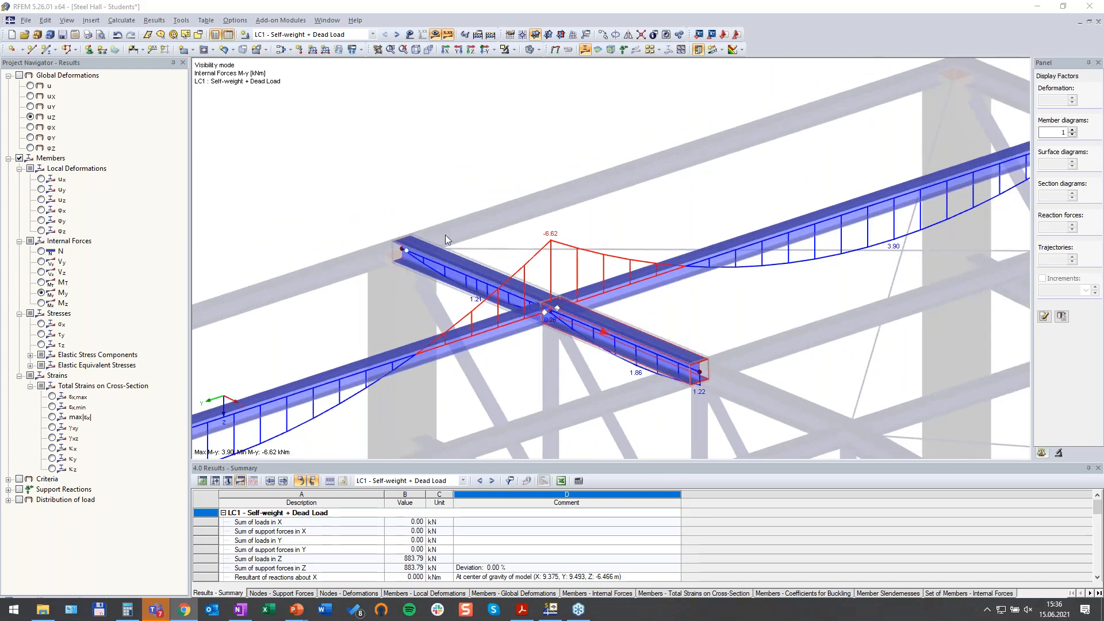
pyautogui.click(382, 188)
pyautogui.keyDown('ctrl'); pyautogui.moveTo(485, 158); pyautogui.dragTo(394, 200, button='middle'); pyautogui.keyUp('ctrl')
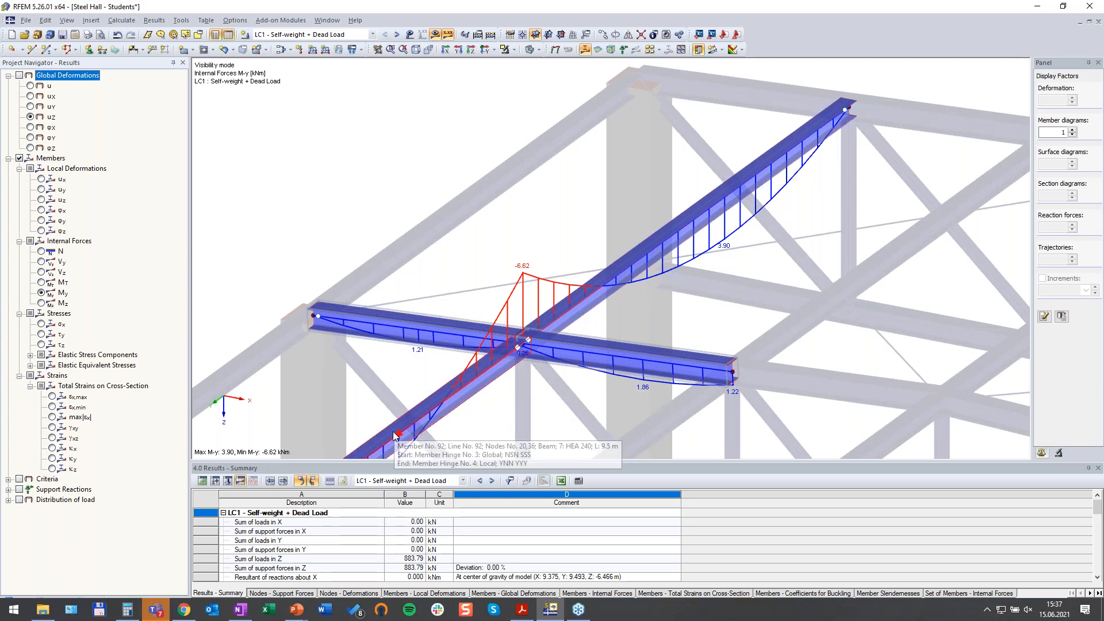
pyautogui.scroll(-3, 397, 434)
pyautogui.scroll(2, 408, 432)
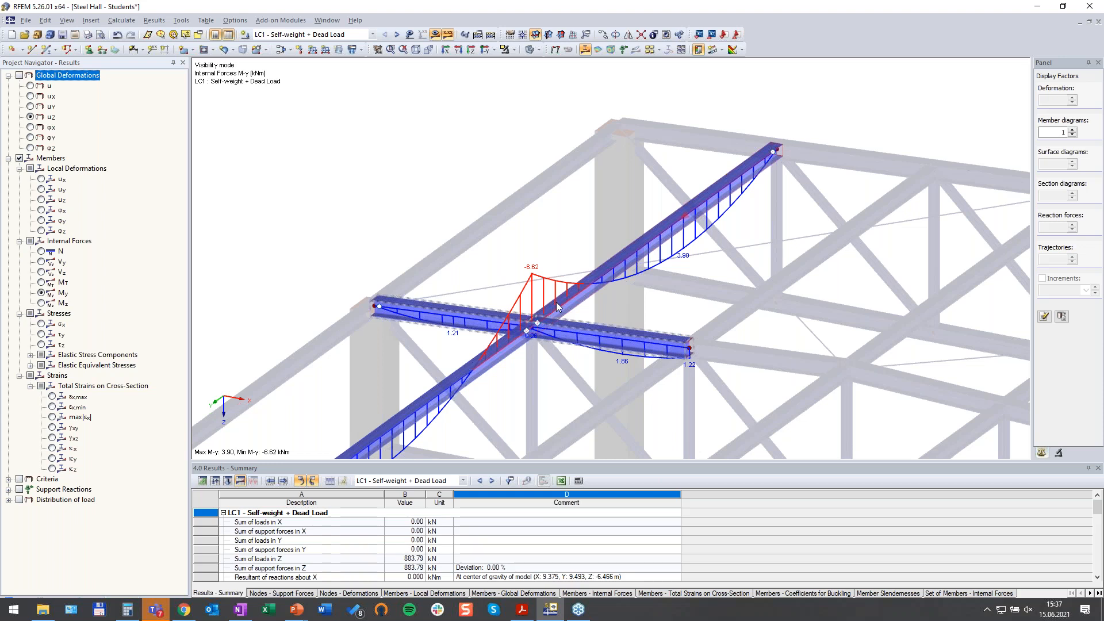
pyautogui.moveTo(509, 351)
pyautogui.click(0, 288)
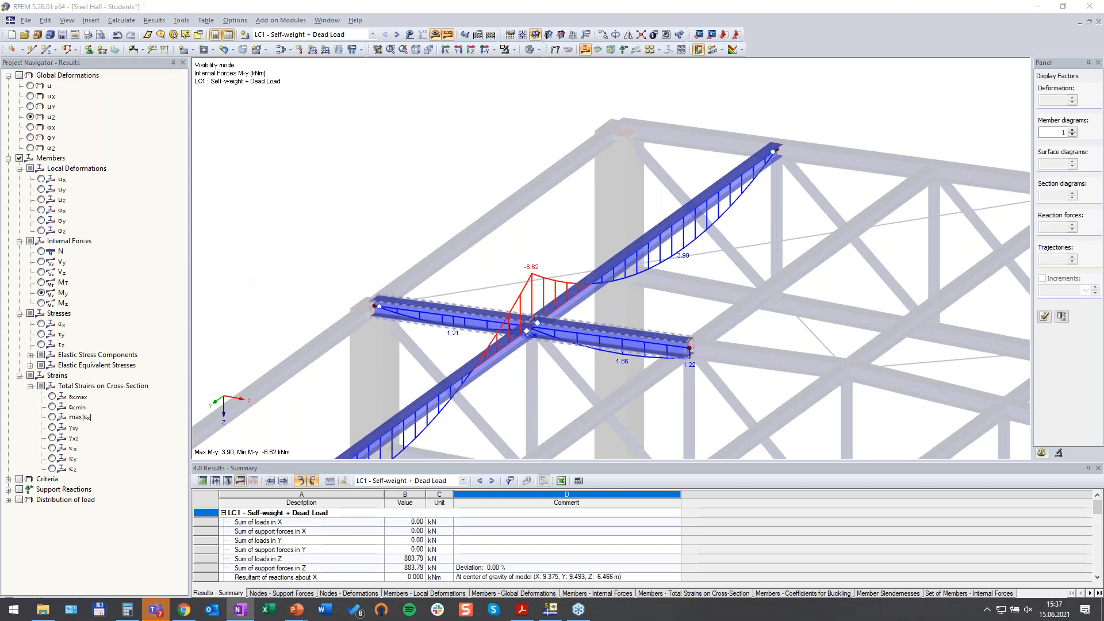
pyautogui.scroll(-3, 575, 238)
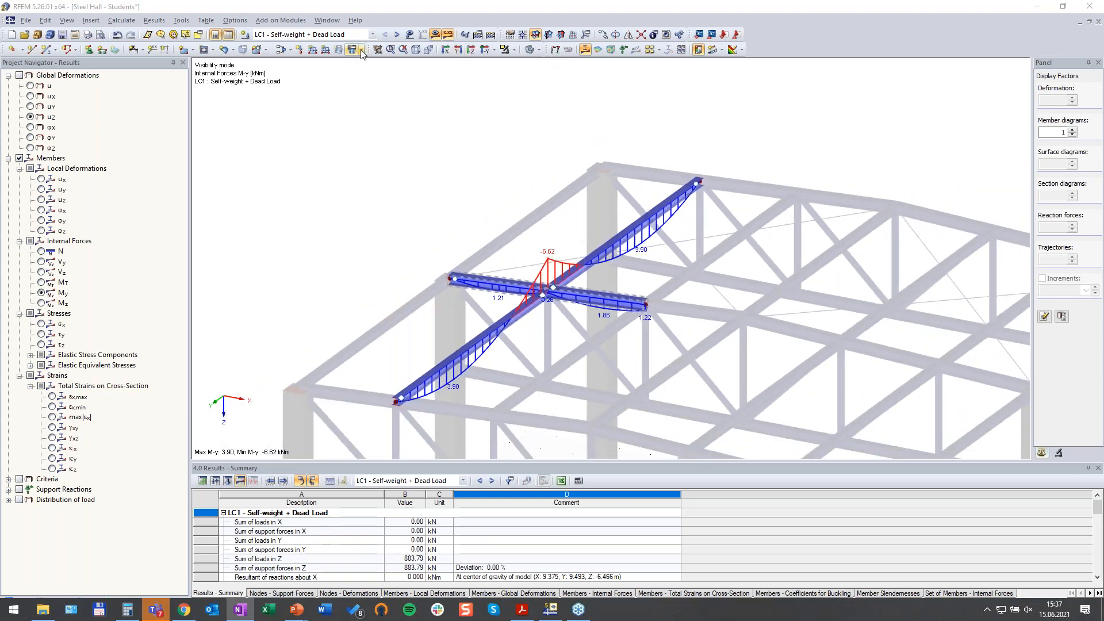
# Show the full model and add load cases LC2 "Imposed load" and LC3 "Snow"
pyautogui.click(515, 50)
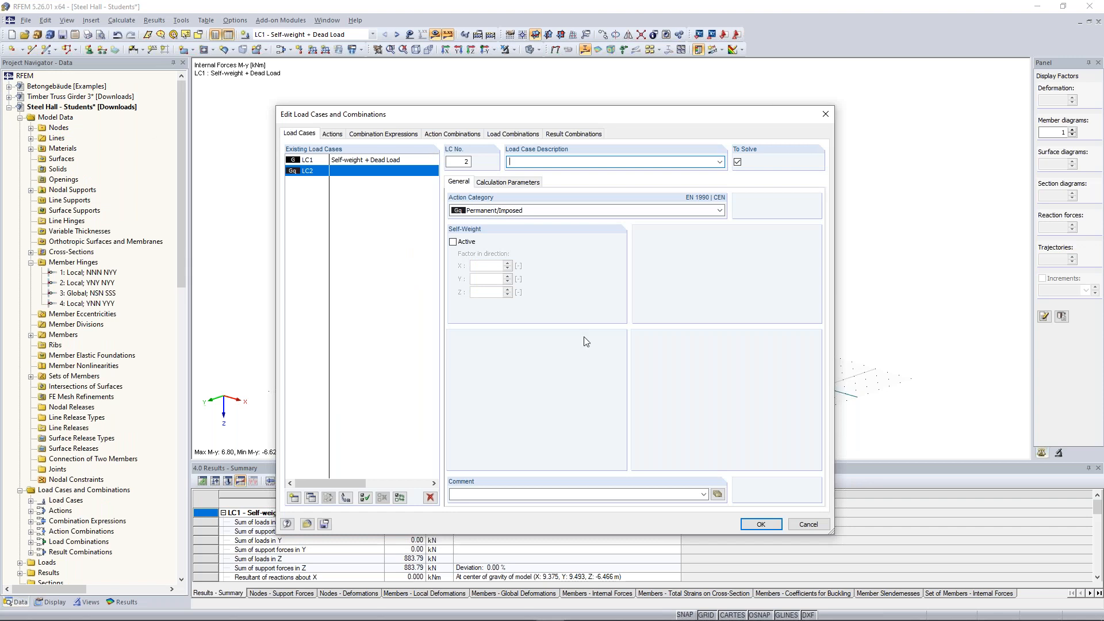
pyautogui.click(719, 162)
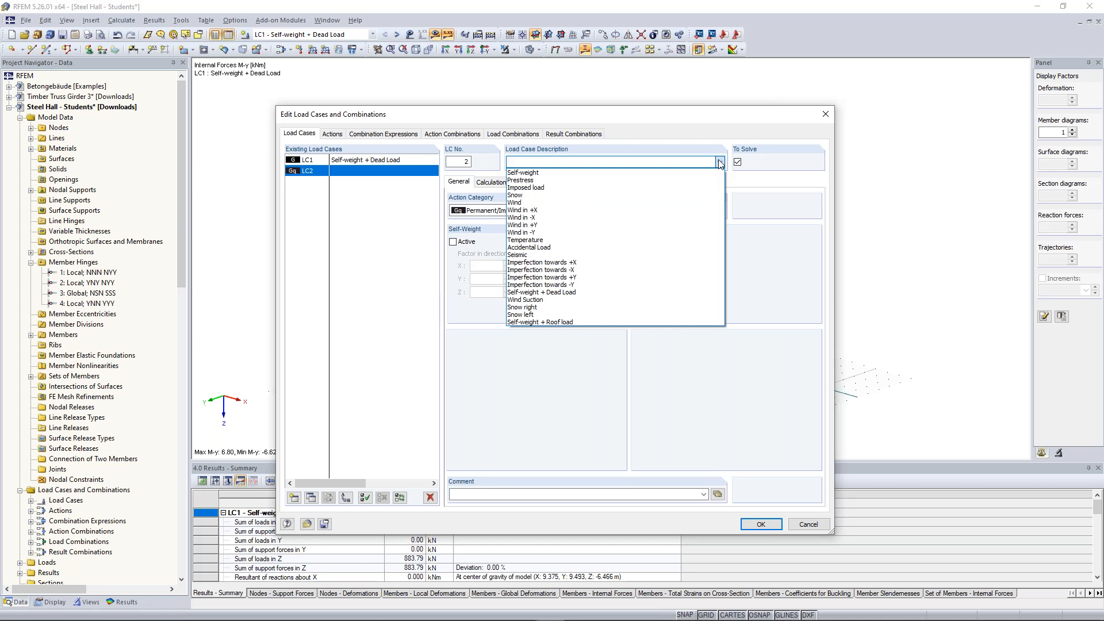
pyautogui.click(526, 187)
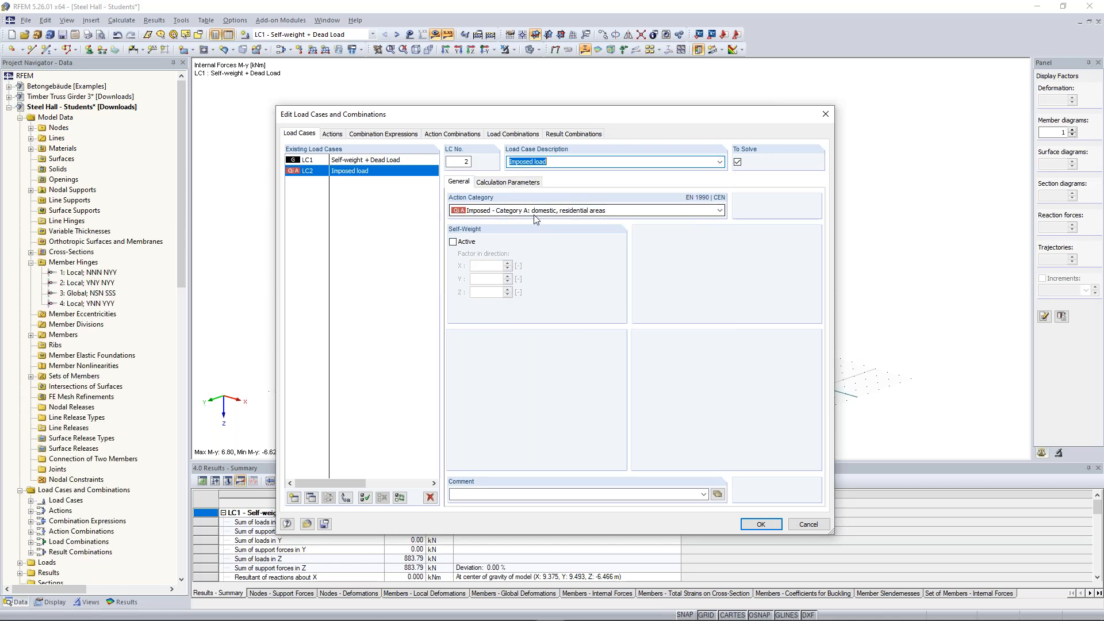
pyautogui.click(294, 498)
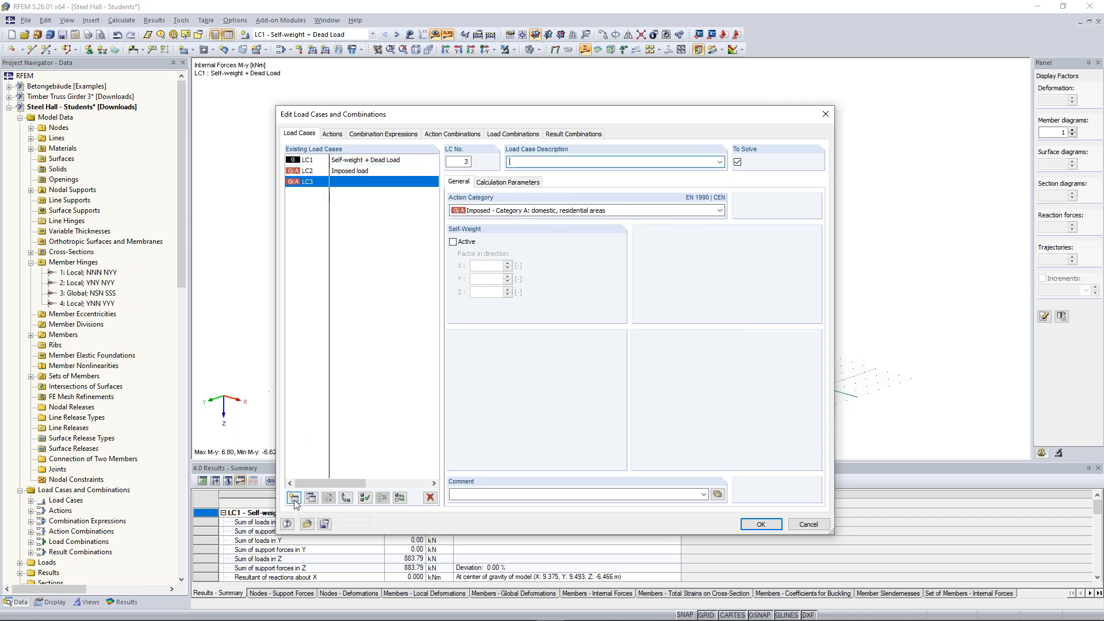
pyautogui.click(719, 162)
pyautogui.click(576, 192)
# Add load case LC4 "Wind in +X" with the action category Wind, and make LC1 the current load case
pyautogui.click(294, 498)
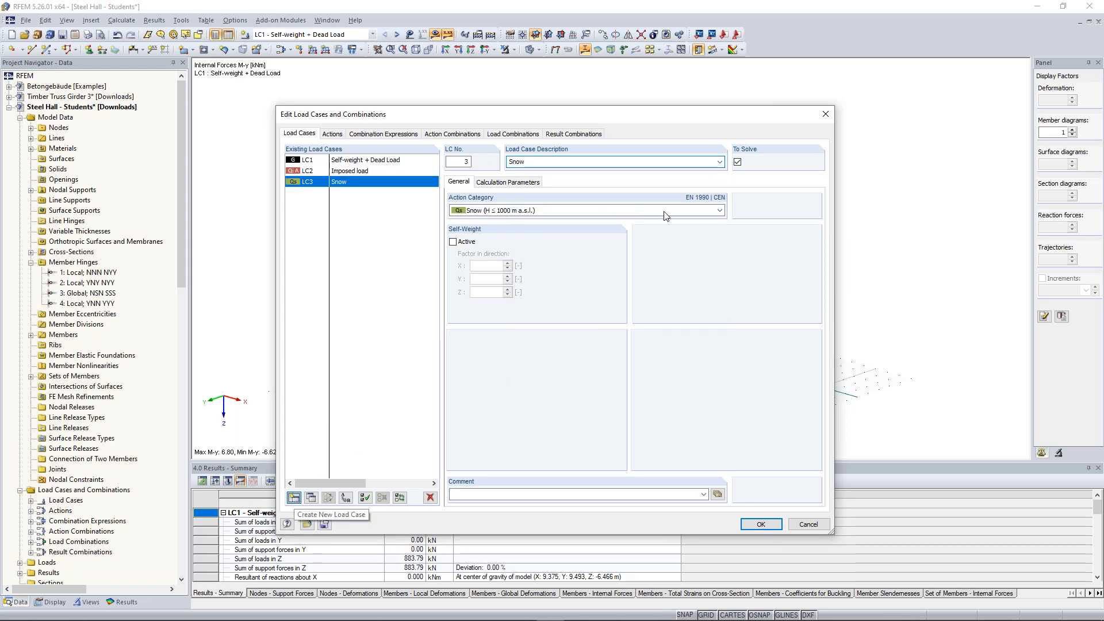
pyautogui.write('W')
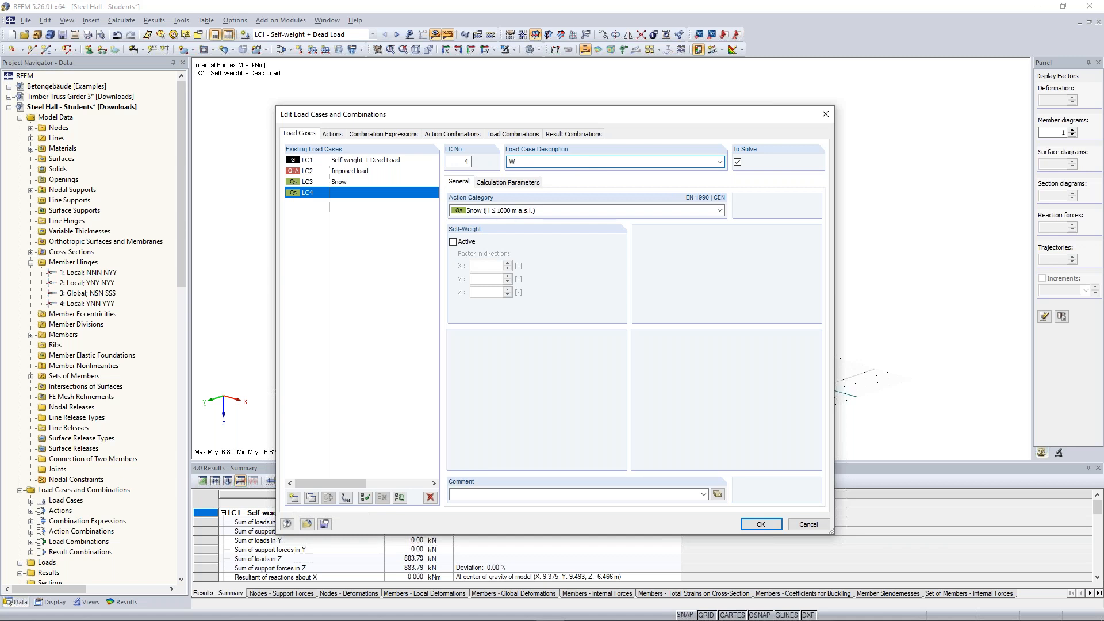
pyautogui.write('ind in +X')
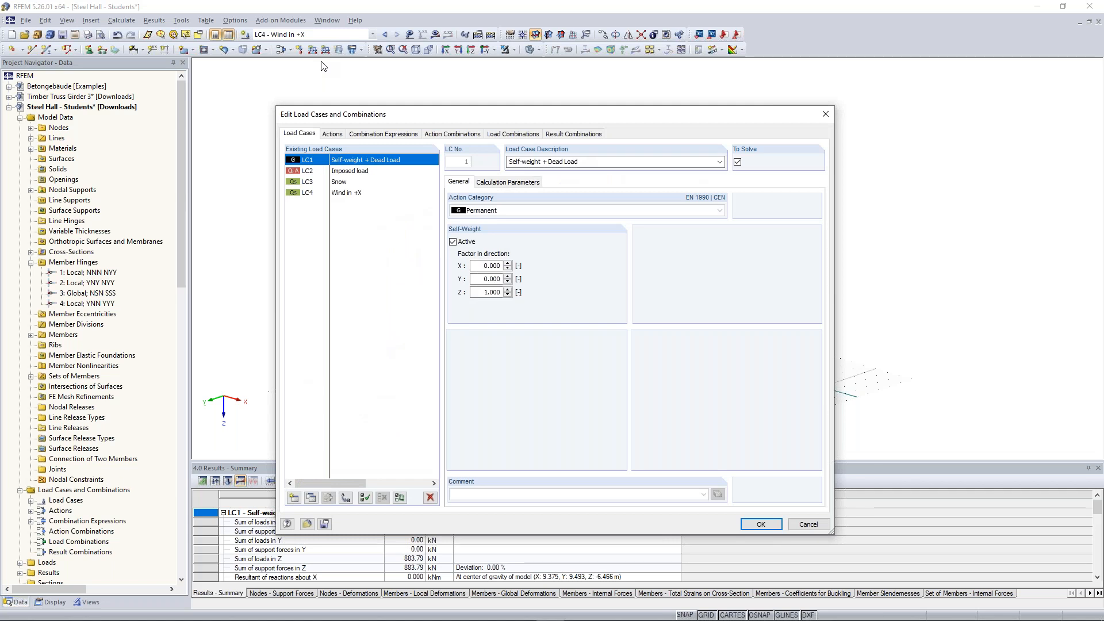
pyautogui.click(359, 194)
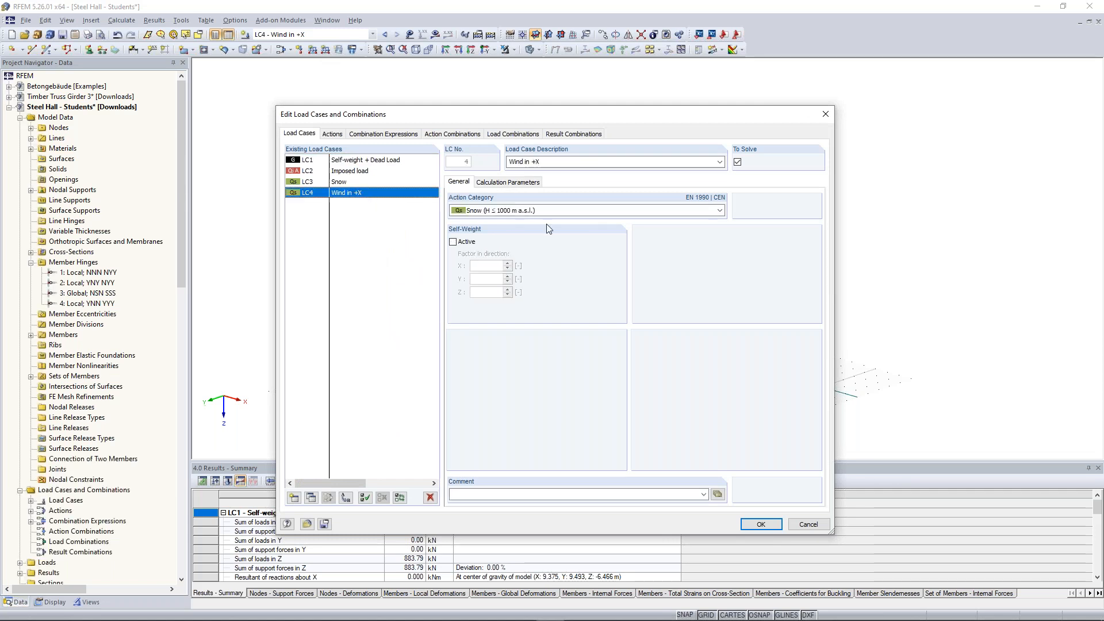
pyautogui.click(720, 210)
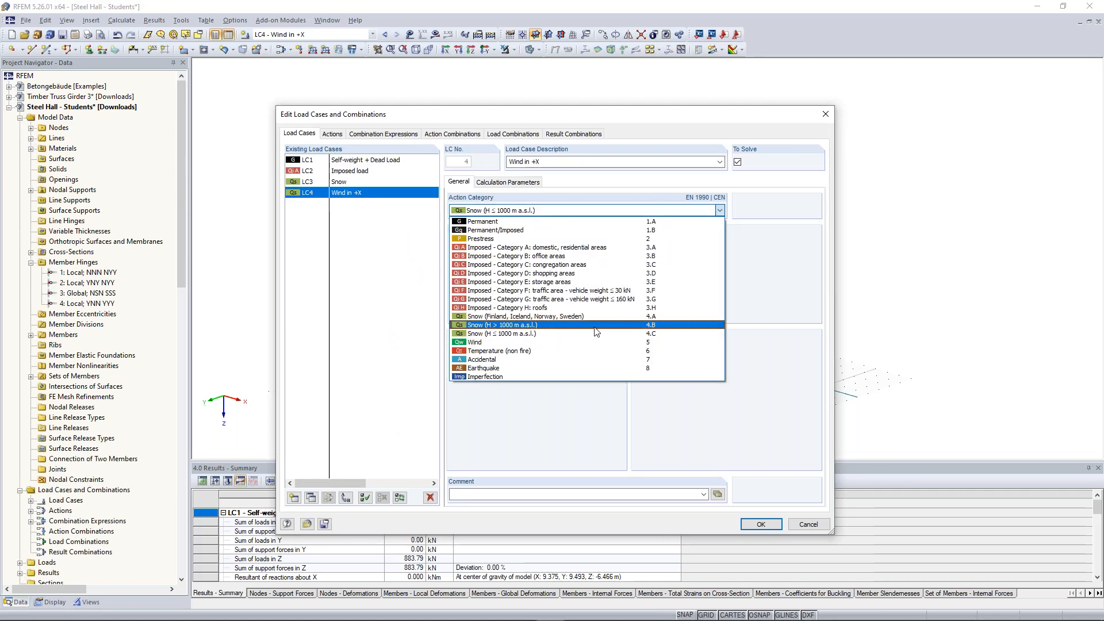
pyautogui.click(581, 339)
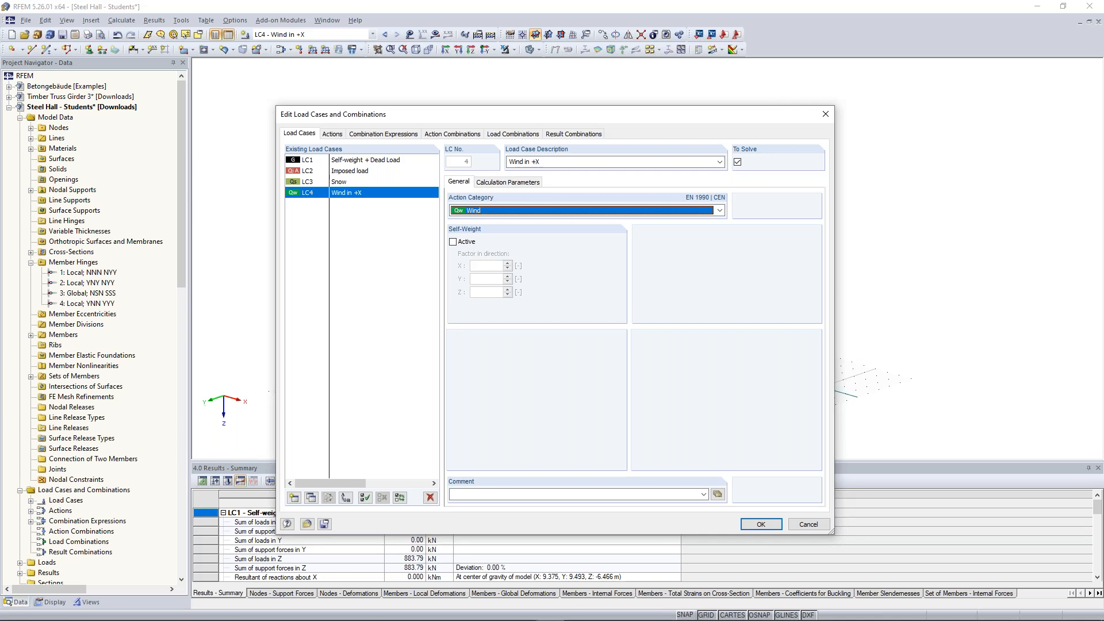
pyautogui.click(363, 161)
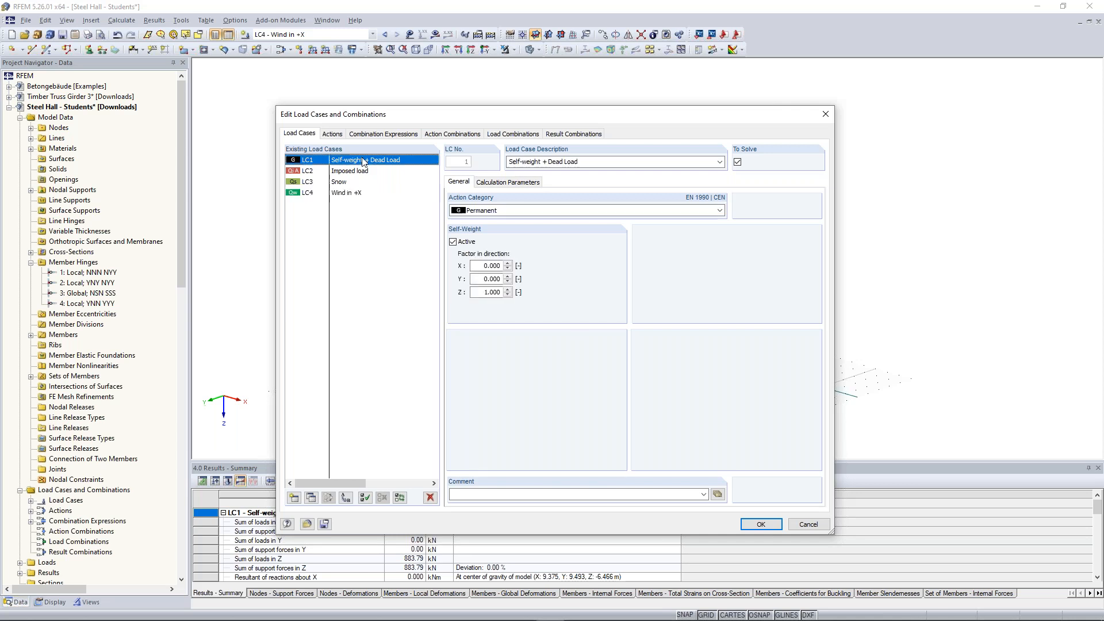
pyautogui.click(761, 525)
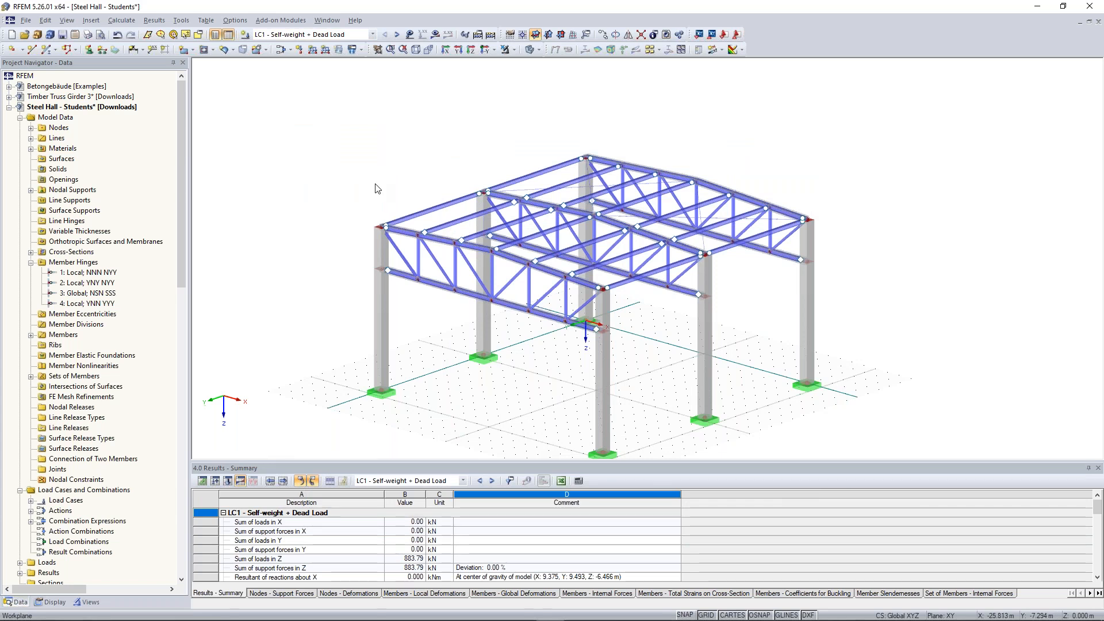
# Start generating member loads from area loads via plane in LC1, with direction ZL and a uniform magnitude of 0.5 kN/m²
pyautogui.keyDown('ctrl'); pyautogui.moveTo(375, 185); pyautogui.dragTo(388, 171, button='middle'); pyautogui.keyUp('ctrl')
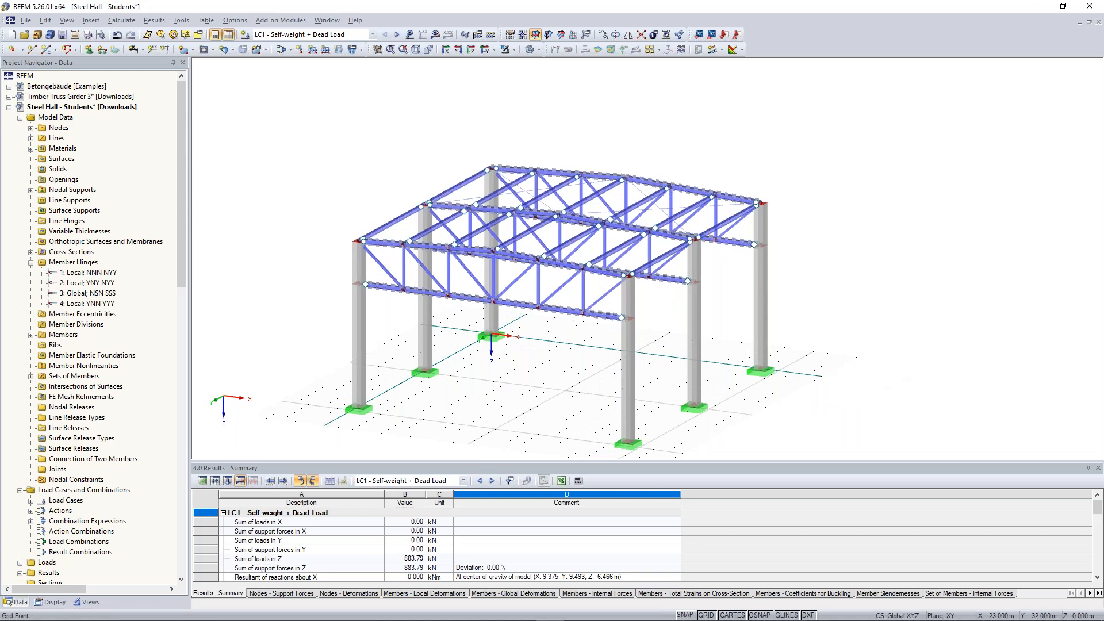
pyautogui.click(180, 21)
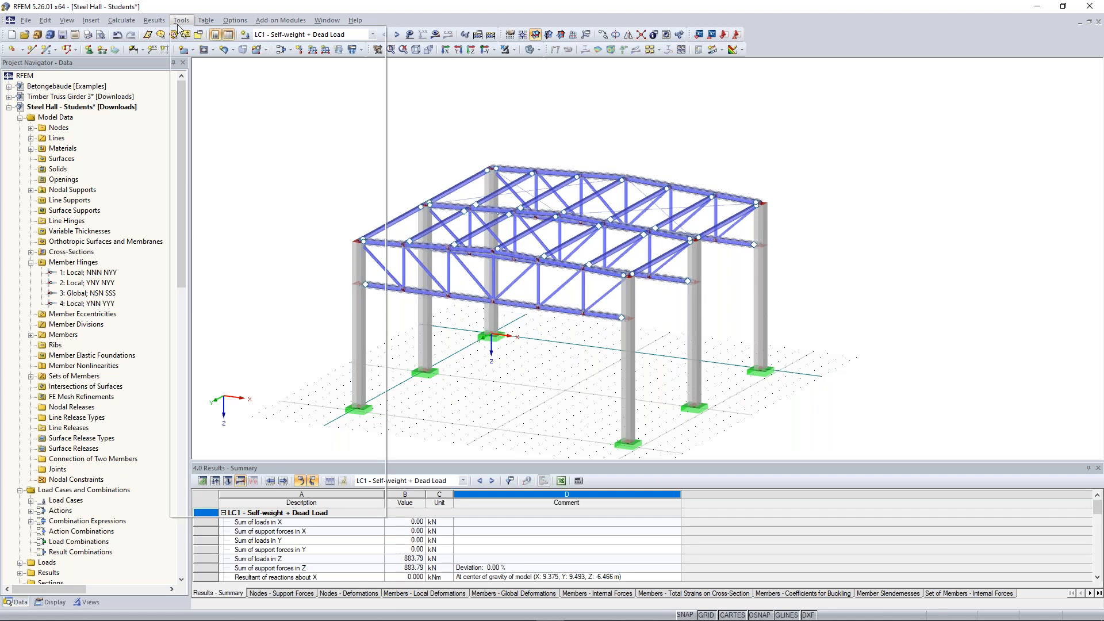
pyautogui.moveTo(252, 204)
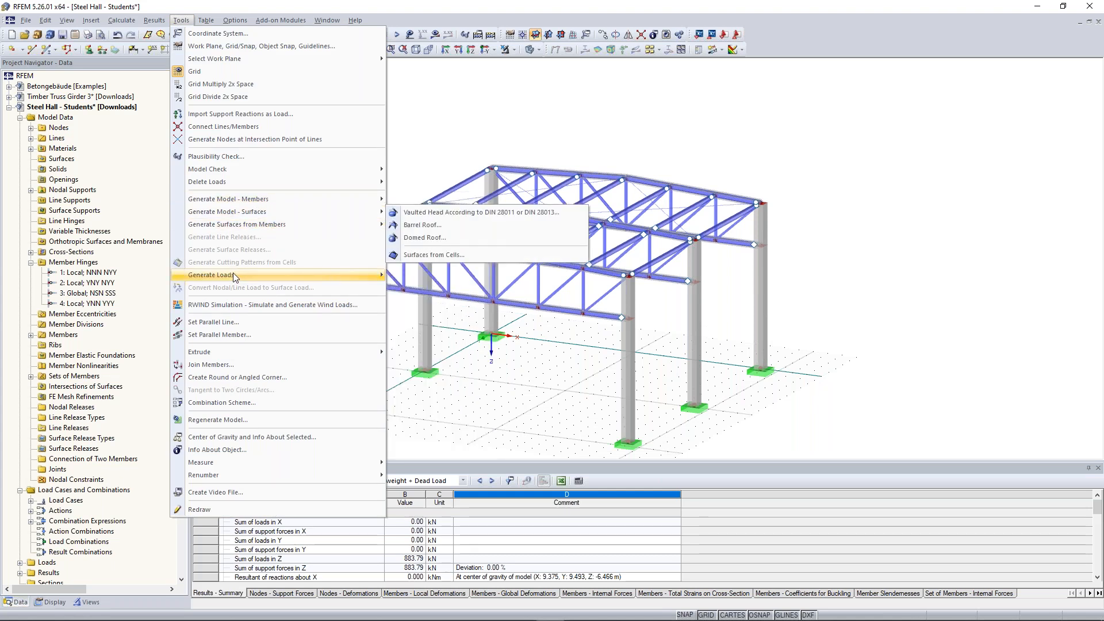
pyautogui.moveTo(234, 276)
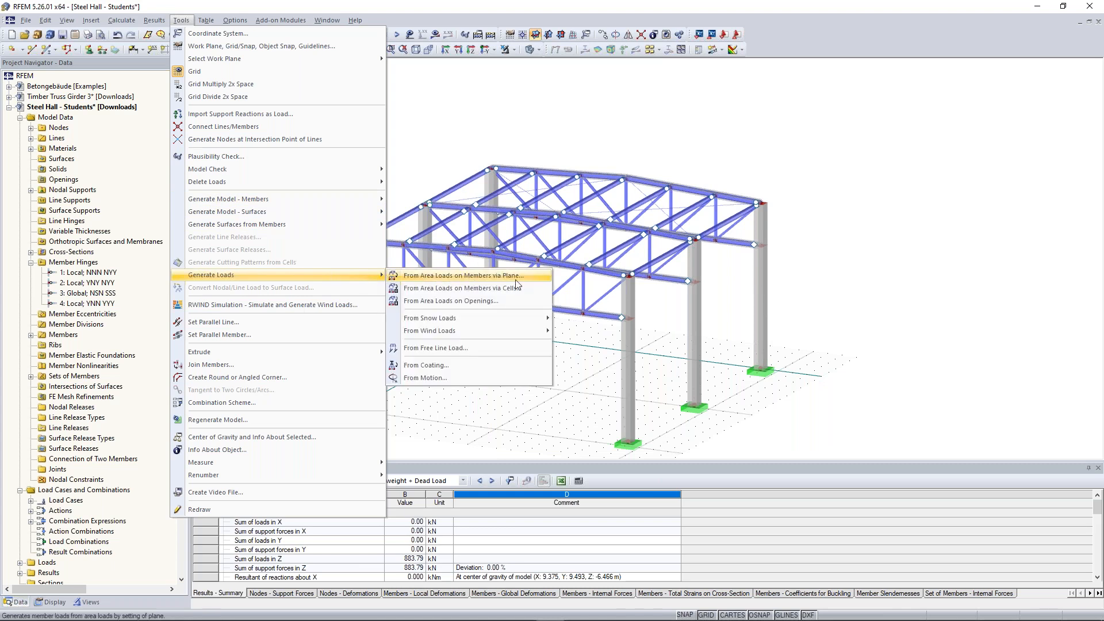
pyautogui.click(542, 275)
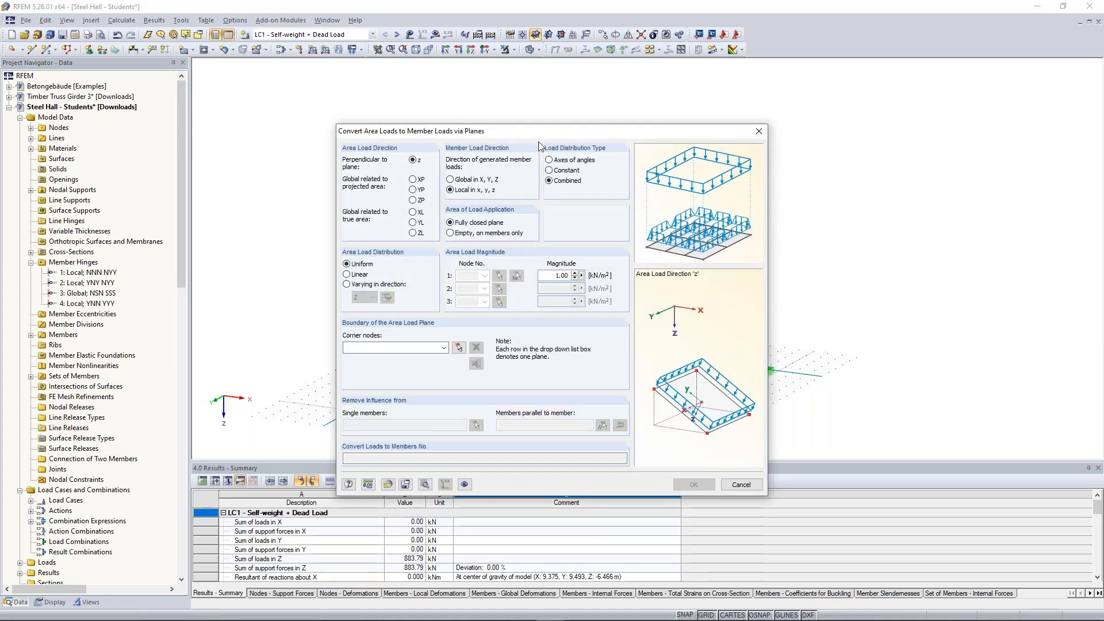
pyautogui.moveTo(545, 134); pyautogui.dragTo(525, 86)
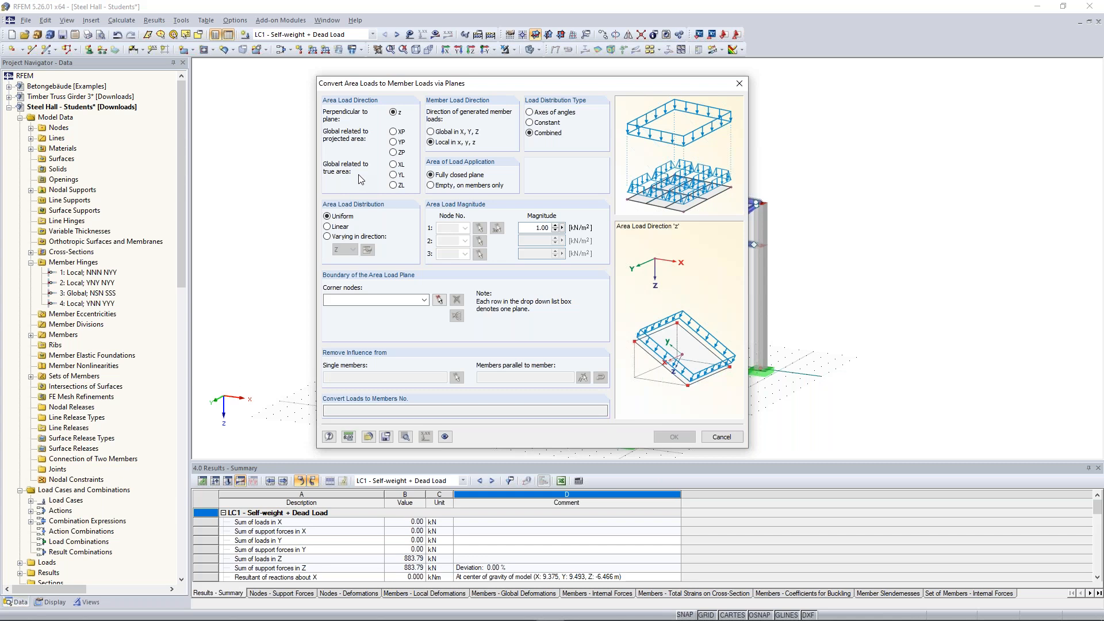
pyautogui.click(392, 186)
pyautogui.doubleClick(534, 228)
pyautogui.write('0,5')
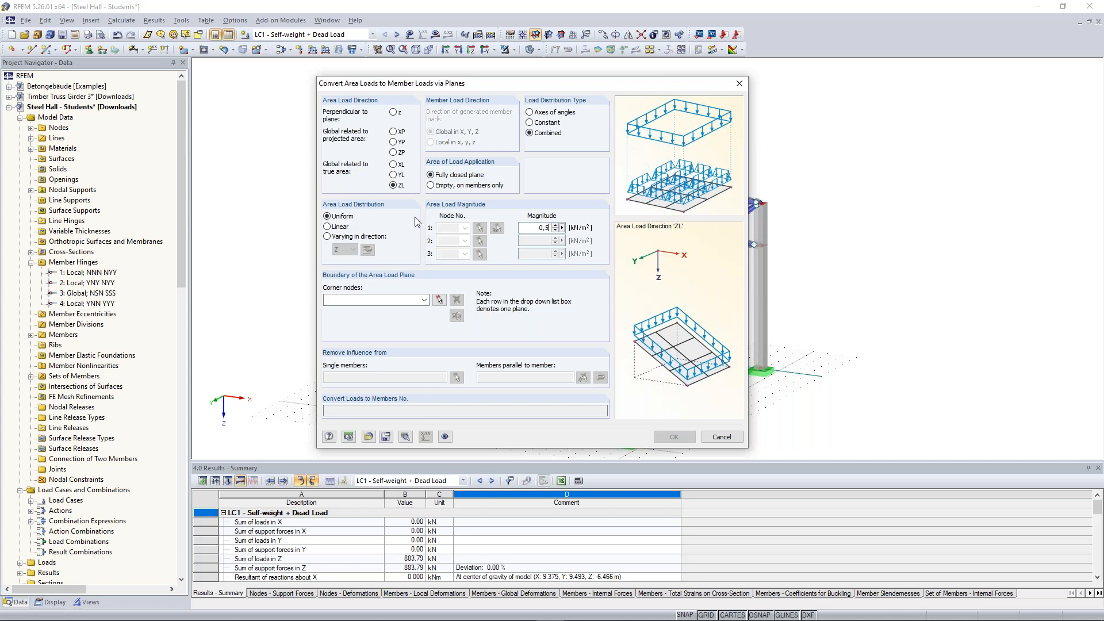
# Define the area load plane over the first roof slope with corner nodes 35, 3, 6 and 38
pyautogui.click(436, 302)
pyautogui.click(358, 243)
pyautogui.click(491, 168)
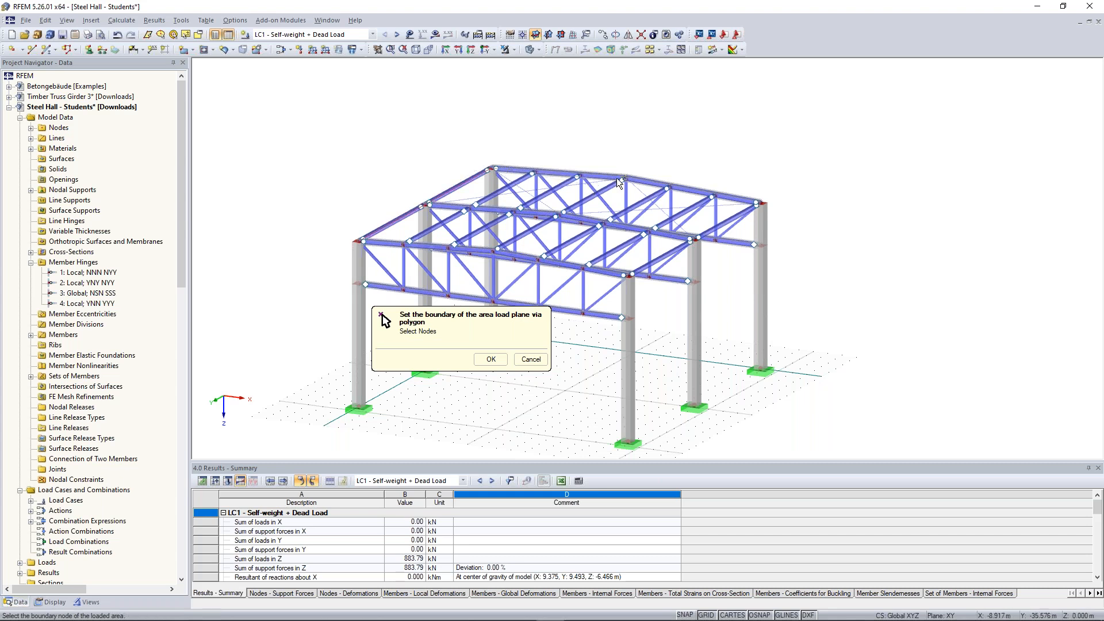
pyautogui.click(624, 181)
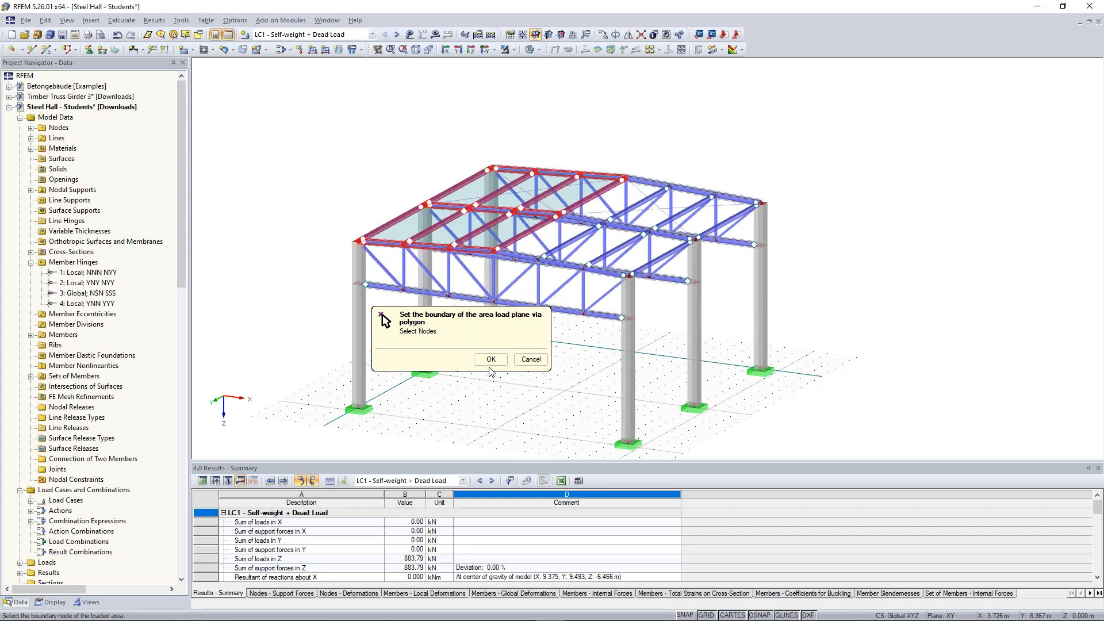
pyautogui.click(490, 360)
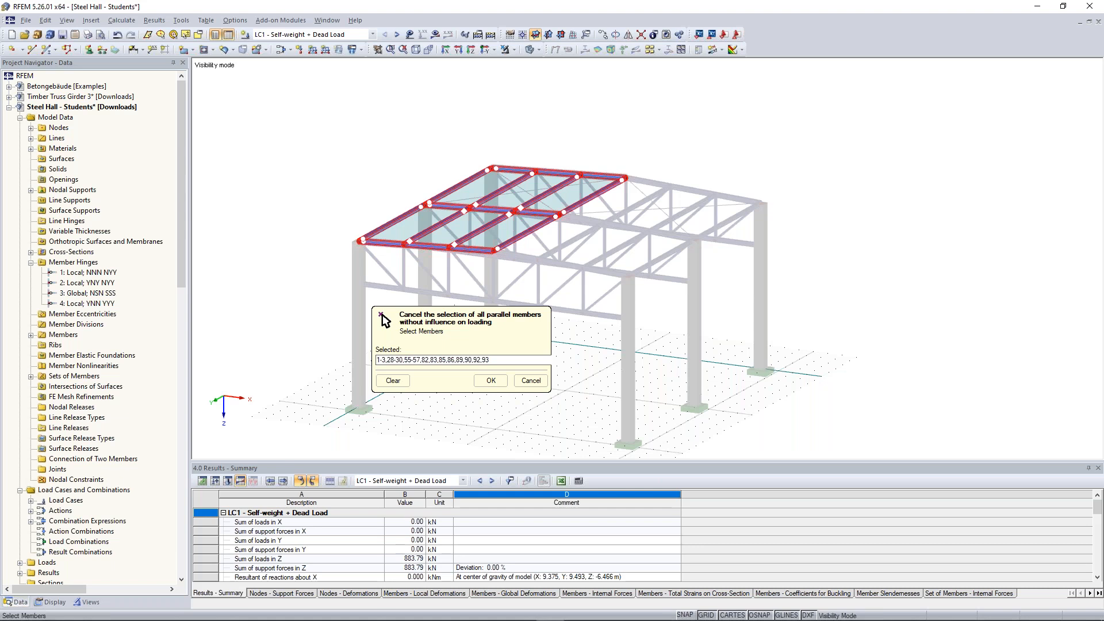
# Remove influence from the members parallel to top chord member 55 and generate the member loads on this roof slope
pyautogui.scroll(2, 513, 213)
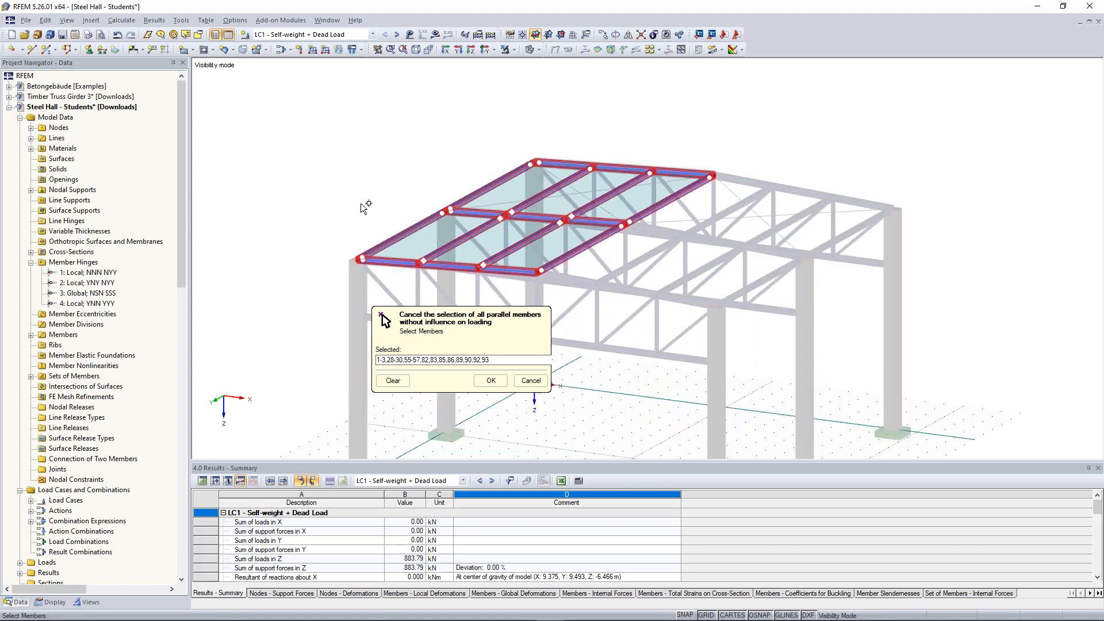
pyautogui.click(393, 261)
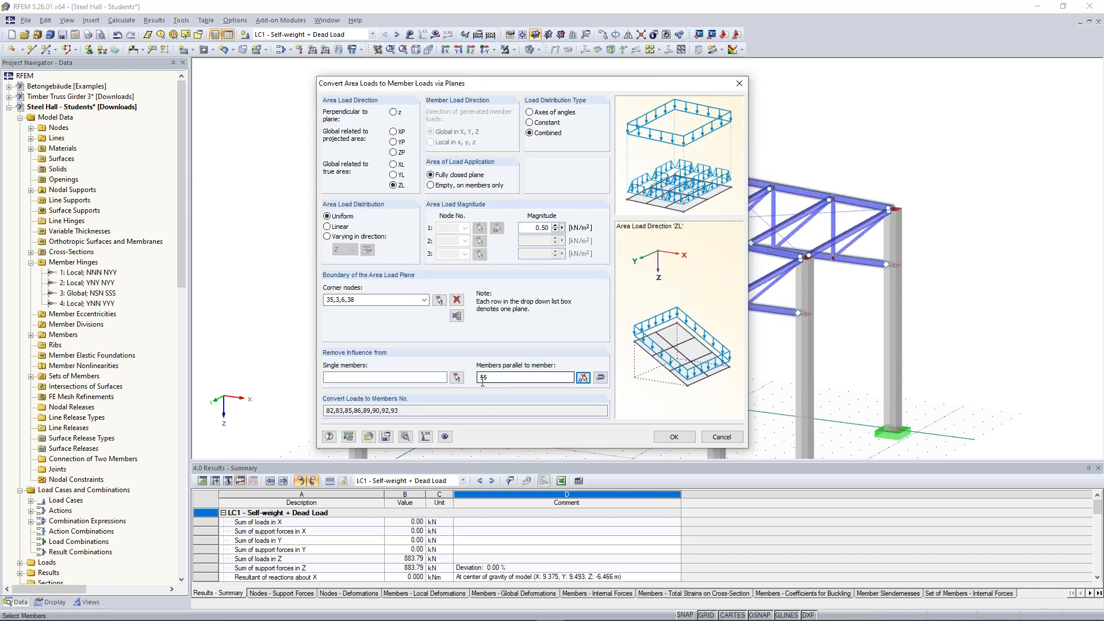
pyautogui.click(673, 437)
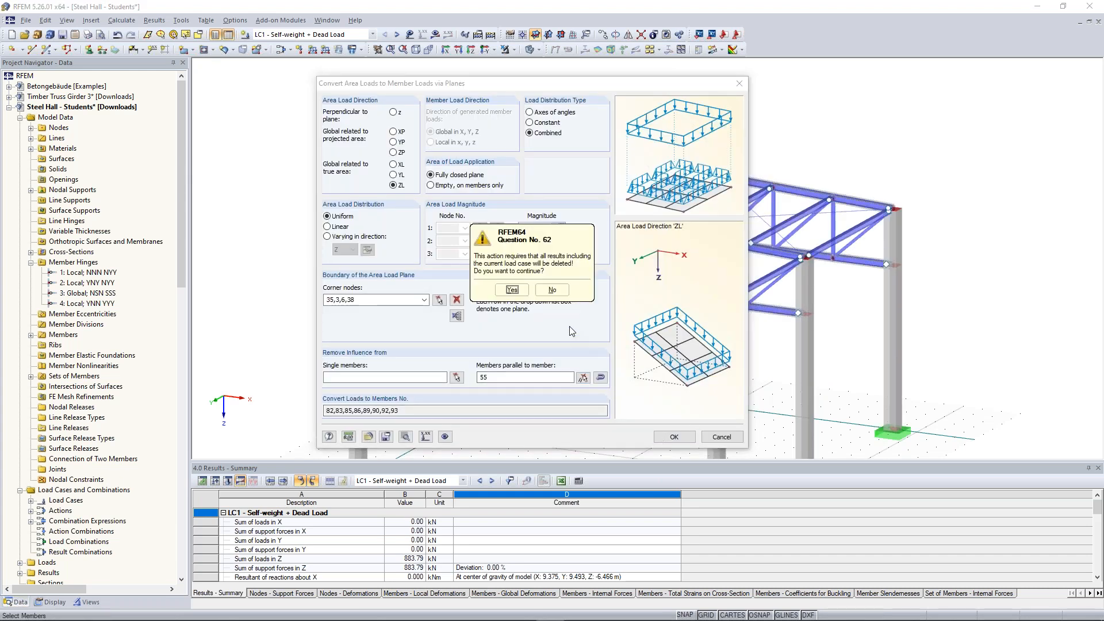
pyautogui.click(512, 293)
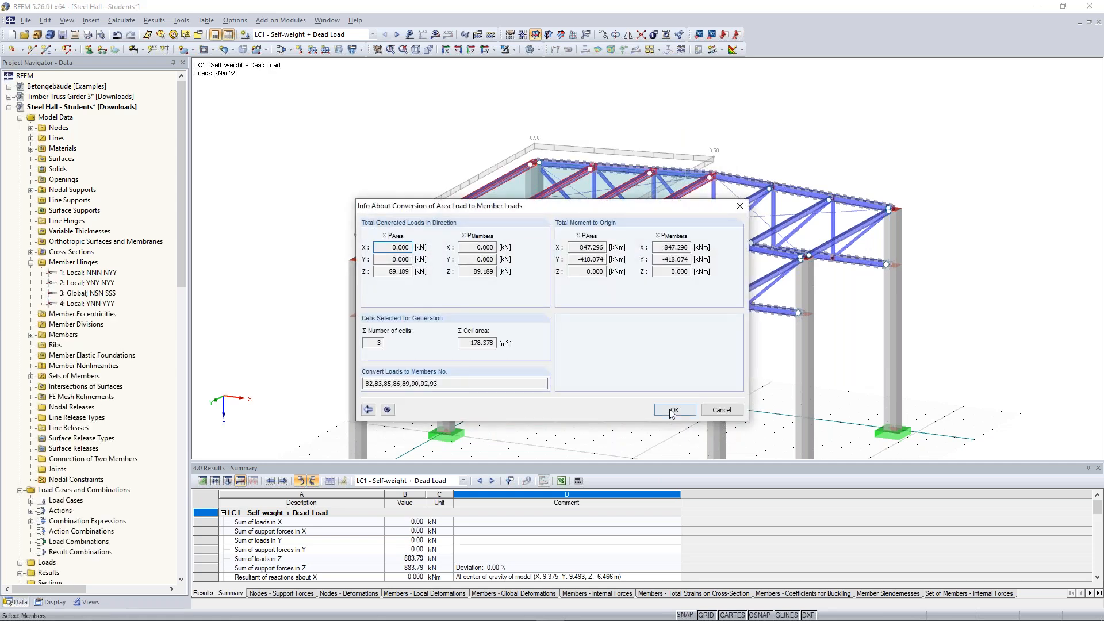
pyautogui.click(670, 410)
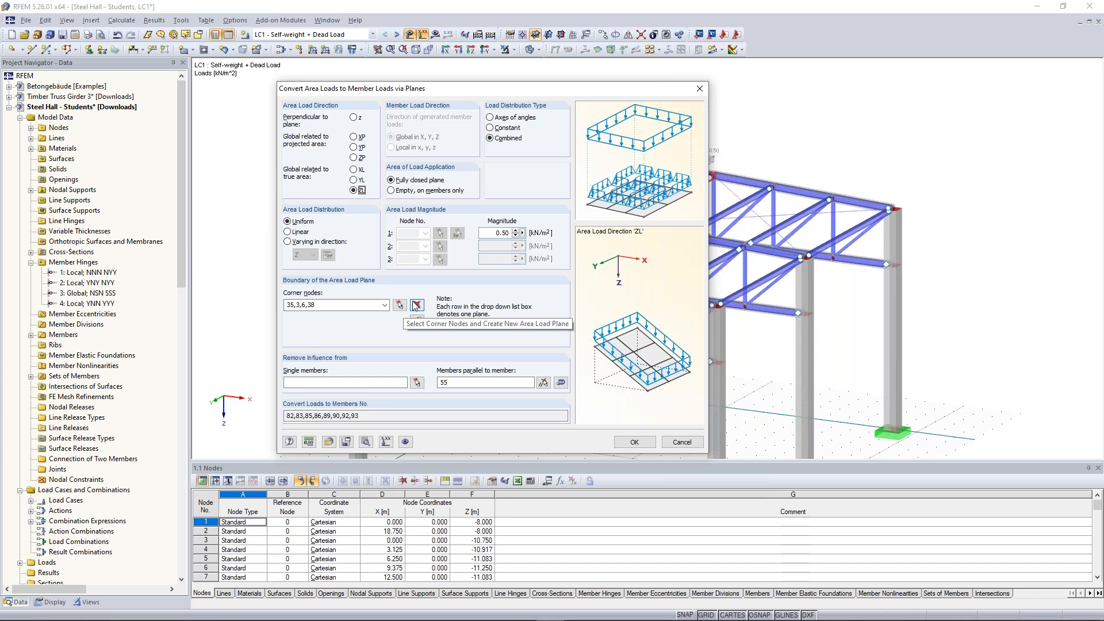
# Generate 0.50 kN/m² ZL loads on the second roof slope, nodes 38, 6, 9 and 41, excluding members parallel to member 60
pyautogui.click(416, 305)
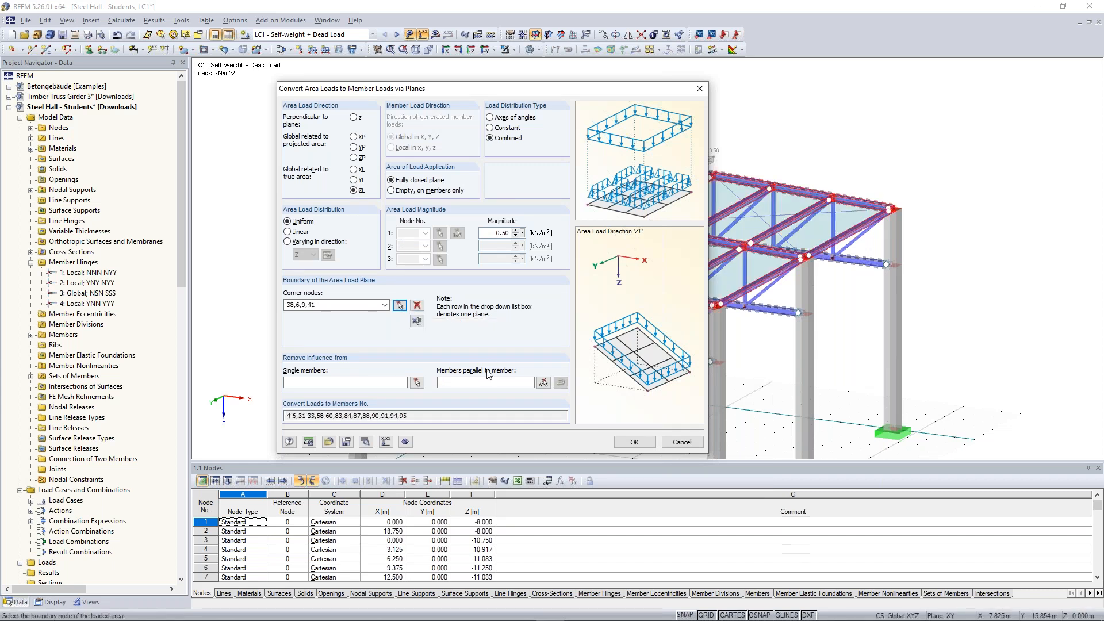
pyautogui.click(544, 382)
pyautogui.click(630, 288)
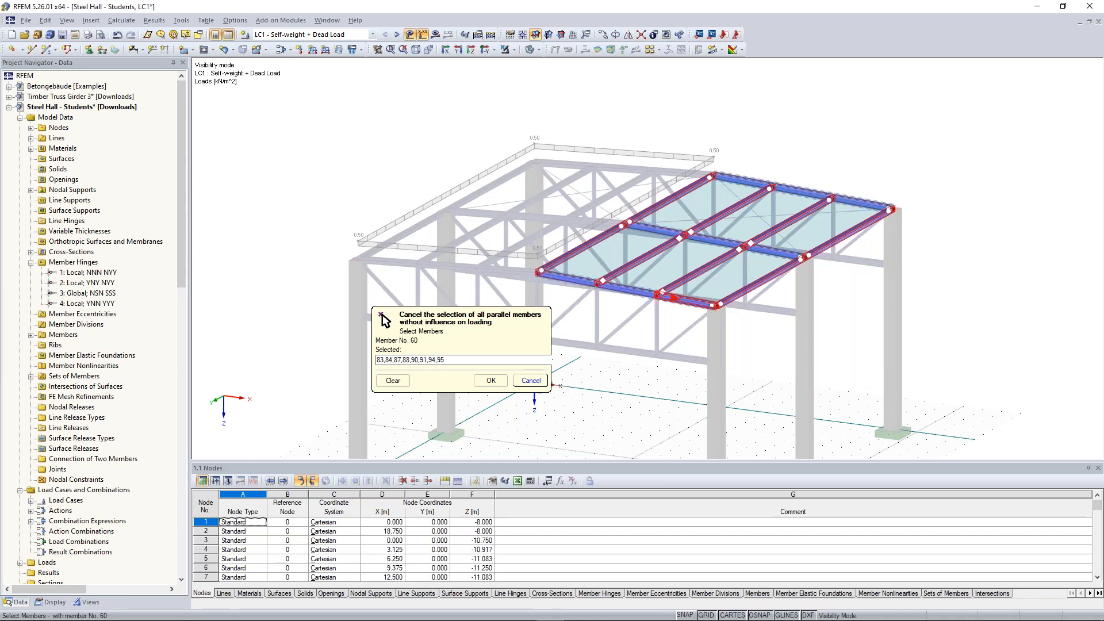
pyautogui.click(494, 382)
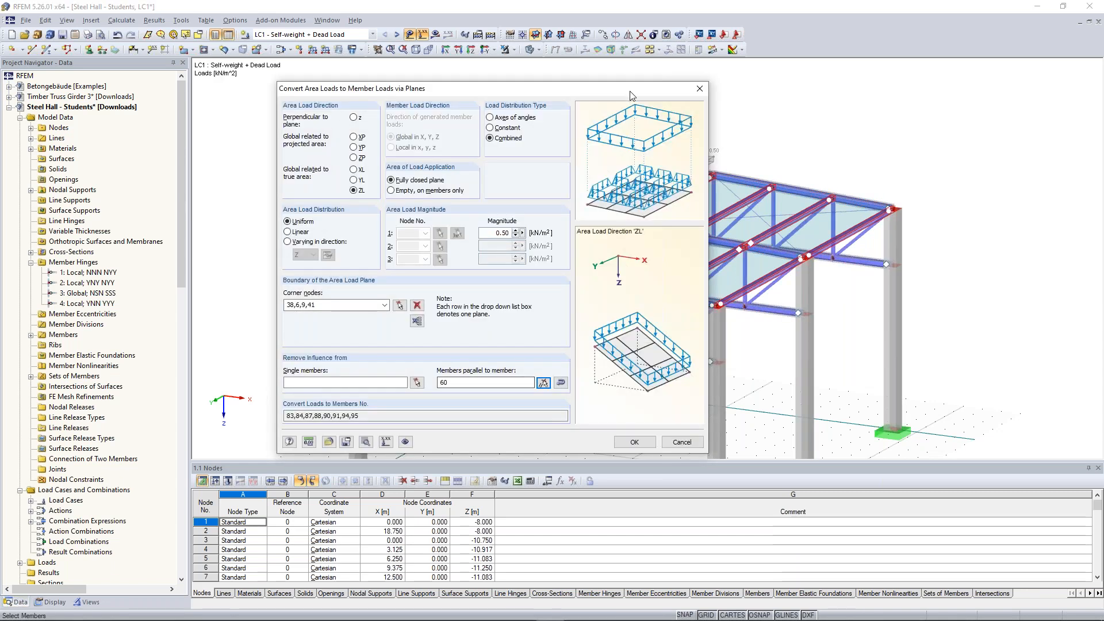
pyautogui.moveTo(548, 93)
pyautogui.mouseDown()
pyautogui.moveTo(491, 91)
pyautogui.moveTo(480, 104)
pyautogui.moveTo(505, 61)
pyautogui.mouseUp()
pyautogui.moveTo(590, 64); pyautogui.dragTo(599, 144)
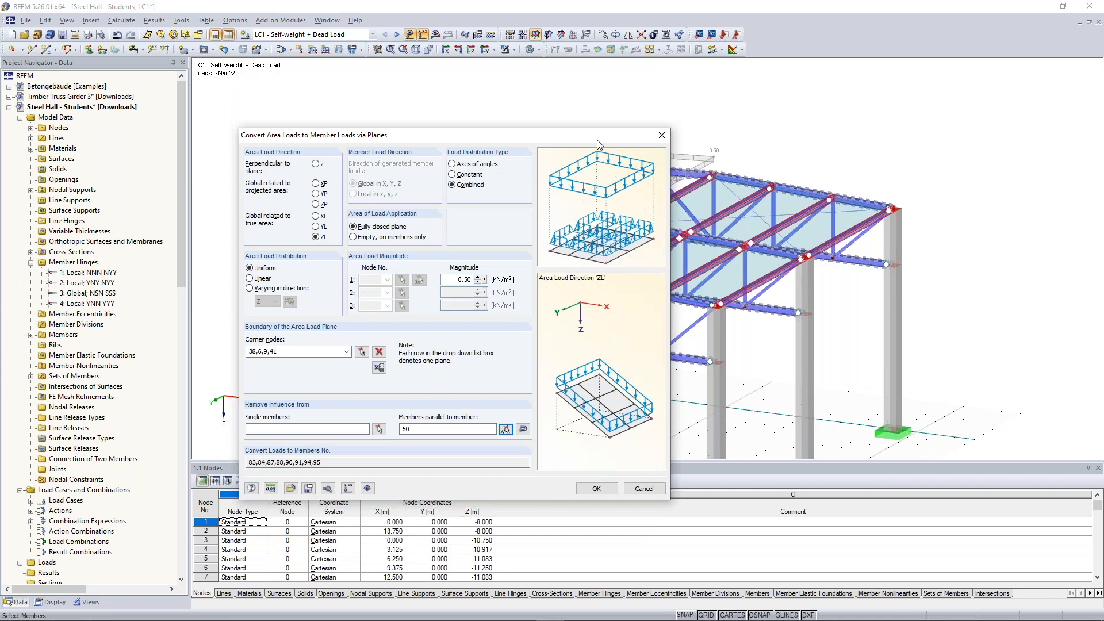
pyautogui.moveTo(598, 143); pyautogui.dragTo(598, 152)
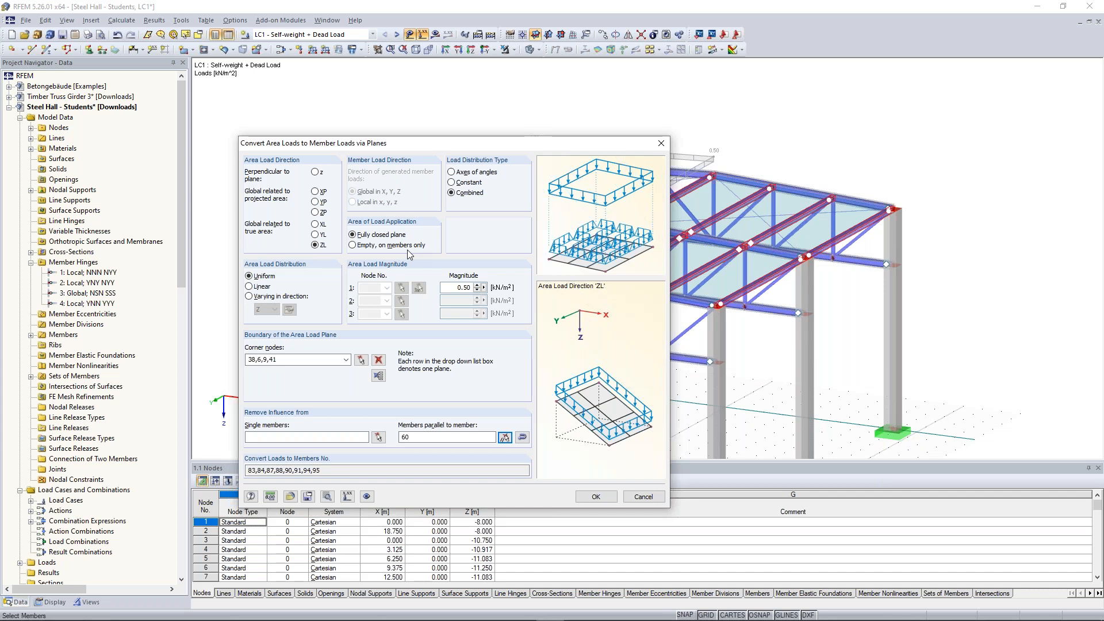
pyautogui.press('Return')
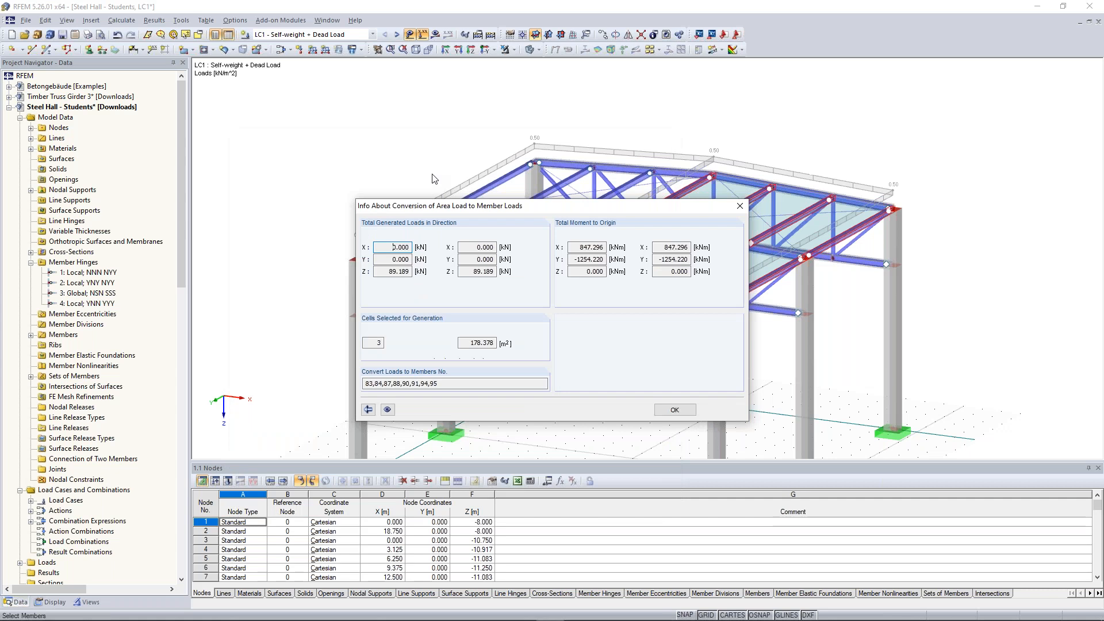
pyautogui.press('Return')
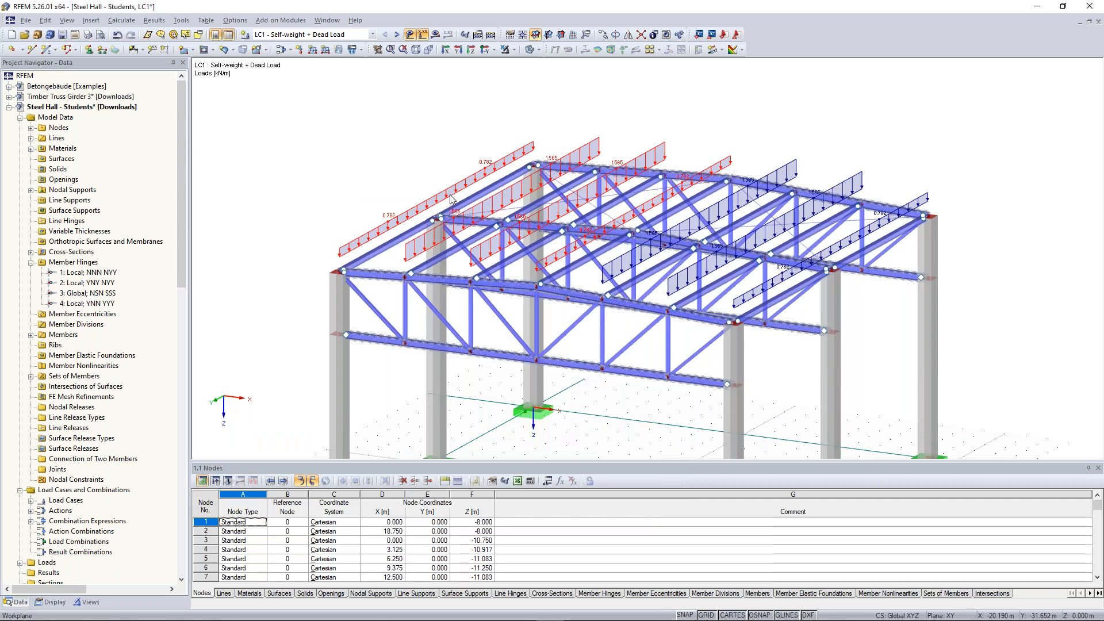
# Generate member loads in LC1 from a 0.50 kN/m² ZL area load on the bottom chord plane with corner nodes 33, 1, 2, 34
pyautogui.keyDown('ctrl'); pyautogui.moveTo(774, 137); pyautogui.dragTo(856, 78, button='middle'); pyautogui.keyUp('ctrl')
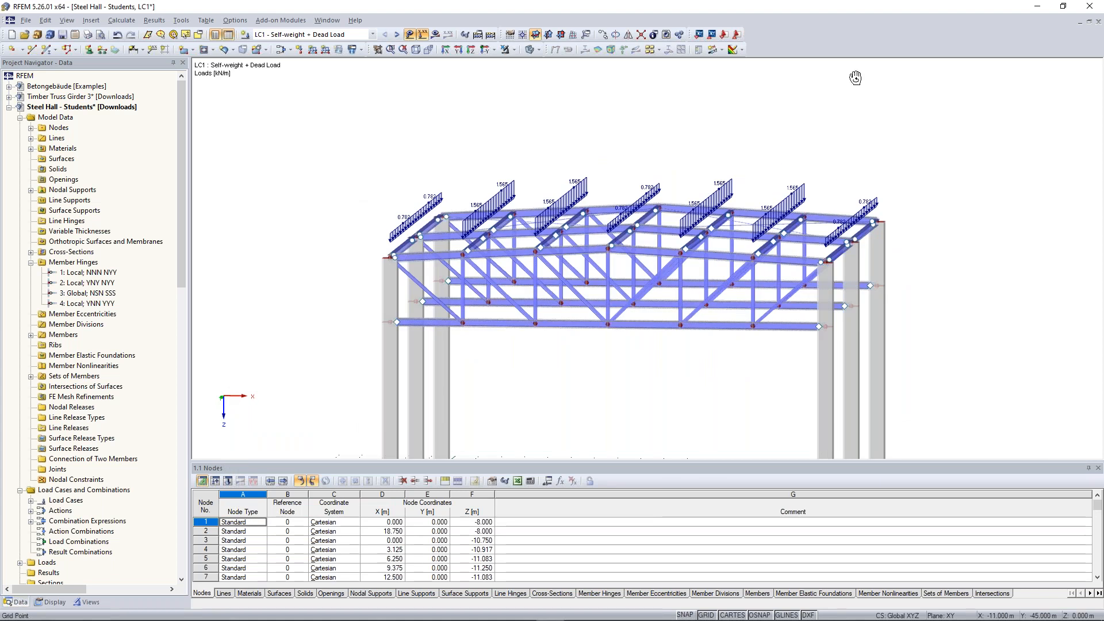
pyautogui.keyDown('ctrl'); pyautogui.moveTo(856, 78); pyautogui.dragTo(213, 322, button='middle'); pyautogui.keyUp('ctrl')
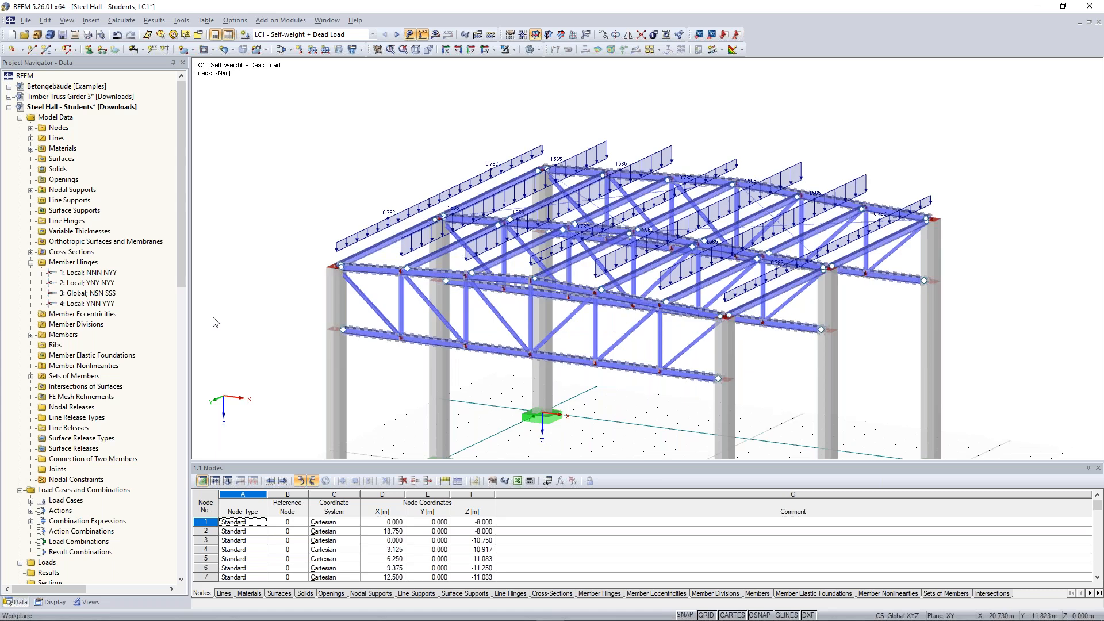
pyautogui.keyDown('ctrl'); pyautogui.moveTo(259, 286); pyautogui.dragTo(395, 247, button='middle'); pyautogui.keyUp('ctrl')
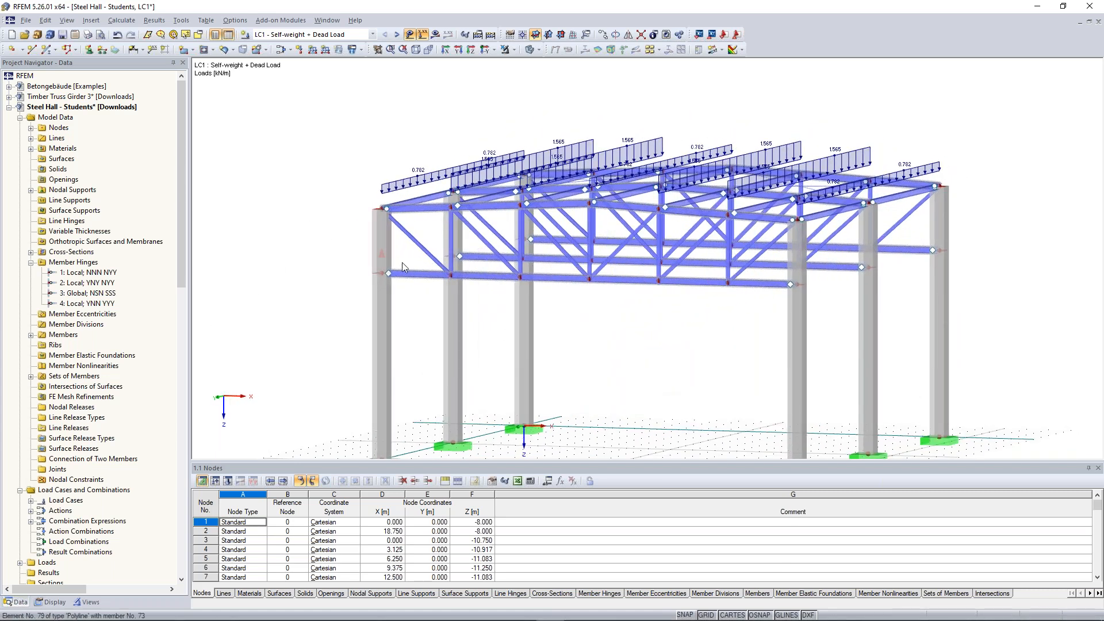
pyautogui.keyDown('ctrl'); pyautogui.moveTo(661, 328); pyautogui.dragTo(498, 310, button='middle'); pyautogui.keyUp('ctrl')
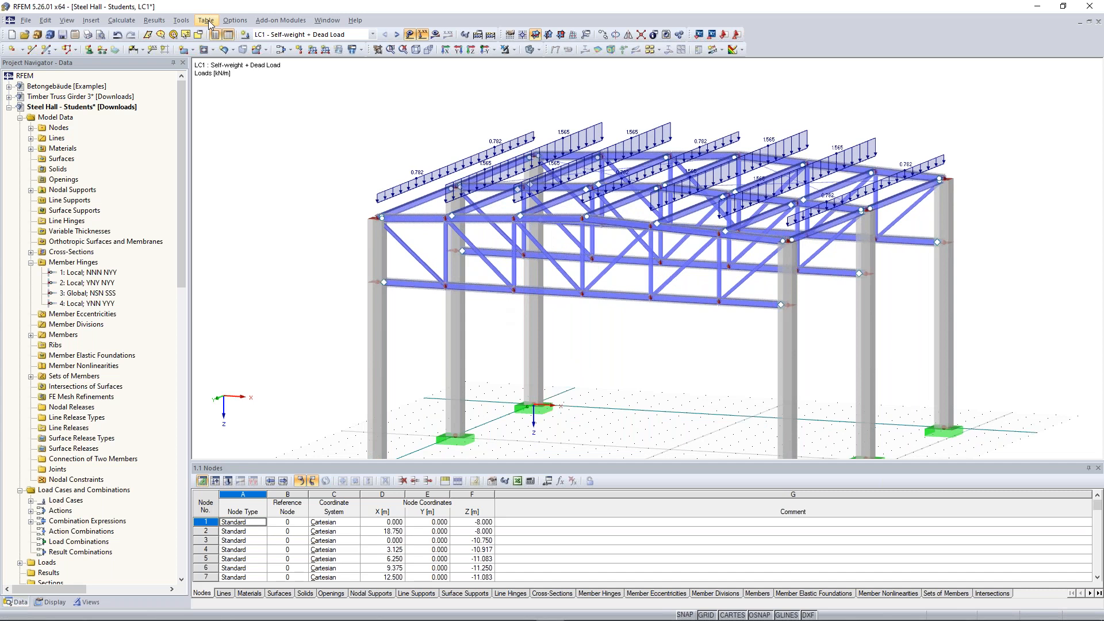
pyautogui.click(181, 21)
pyautogui.moveTo(211, 276)
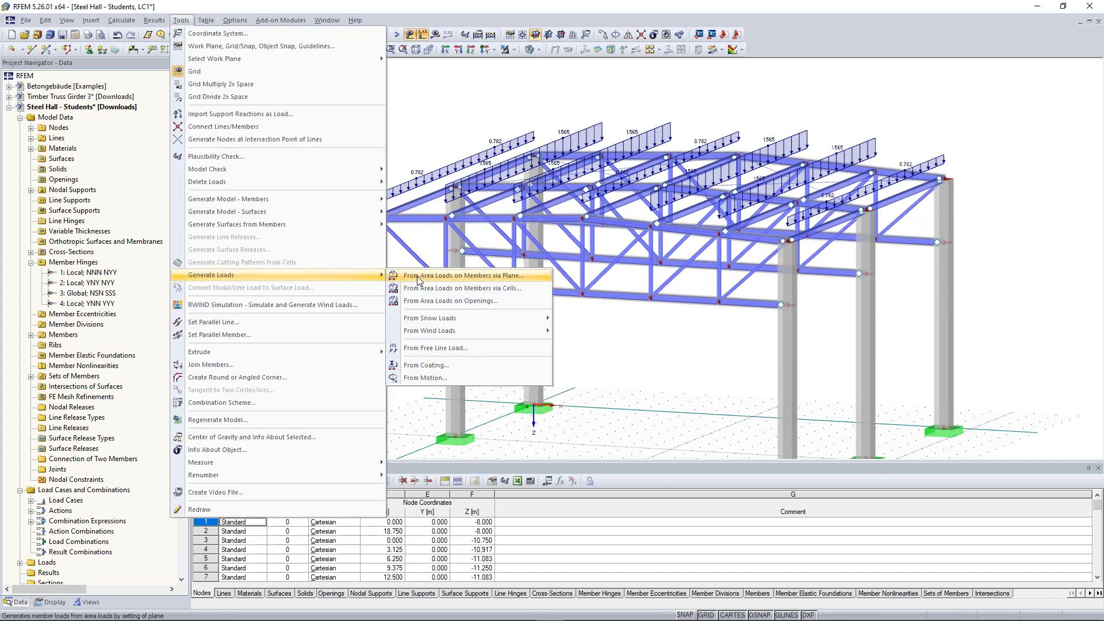
pyautogui.click(417, 277)
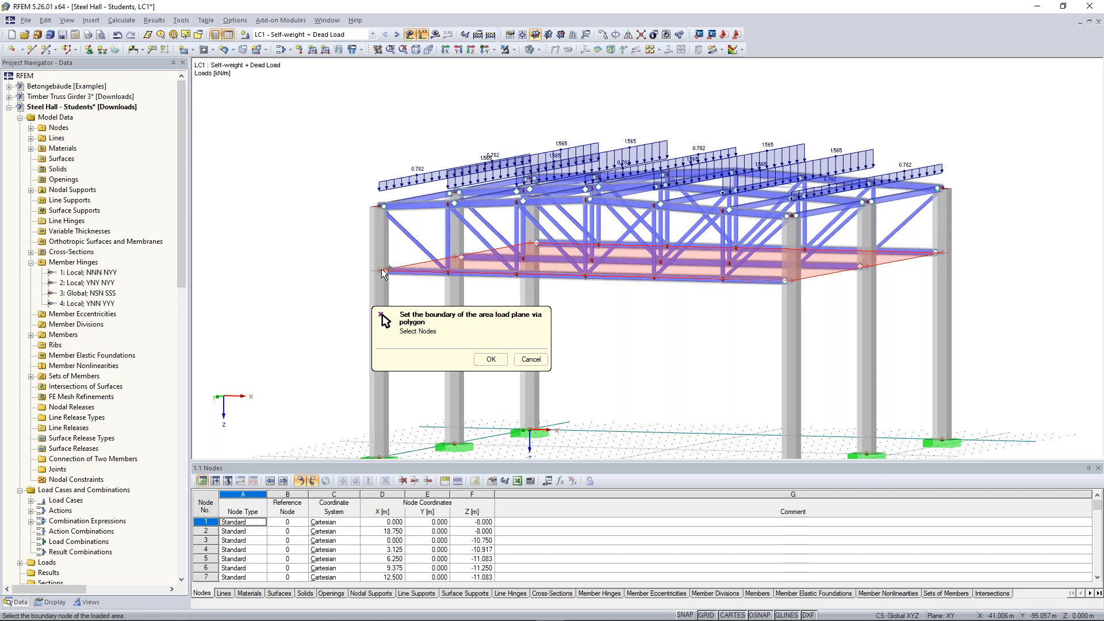
pyautogui.click(384, 273)
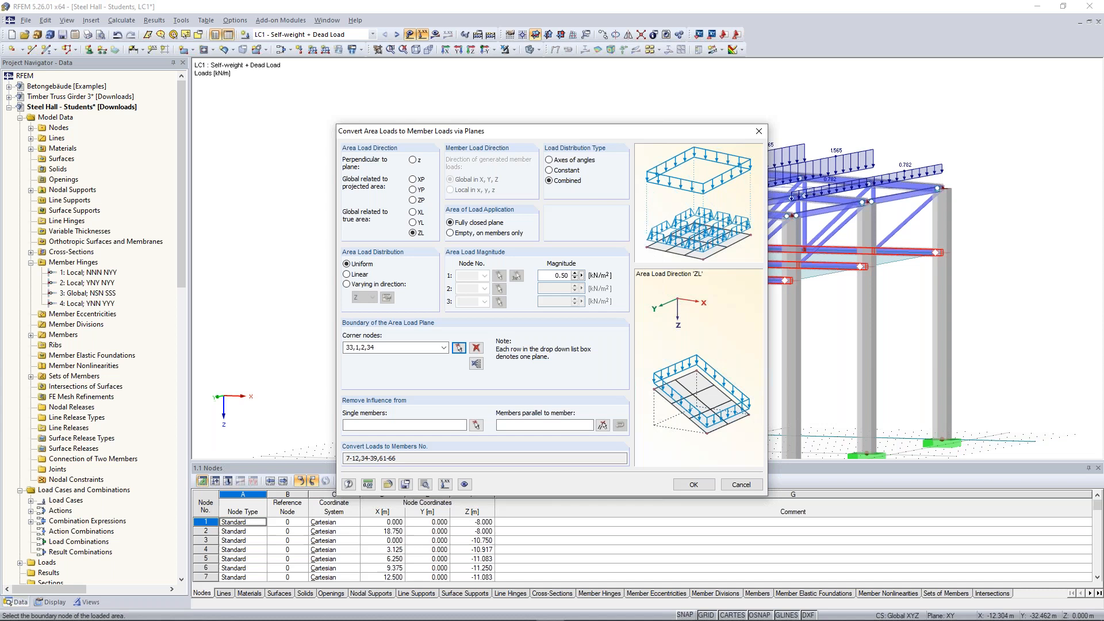
pyautogui.press('Return')
# Switch to LC2 "Imposed load" and generate a 0.50 kN/m² ZL area load on the bottom chord plane, nodes 33, 1, 2, 34
pyautogui.keyDown('ctrl'); pyautogui.moveTo(614, 351); pyautogui.dragTo(625, 373, button='middle'); pyautogui.keyUp('ctrl')
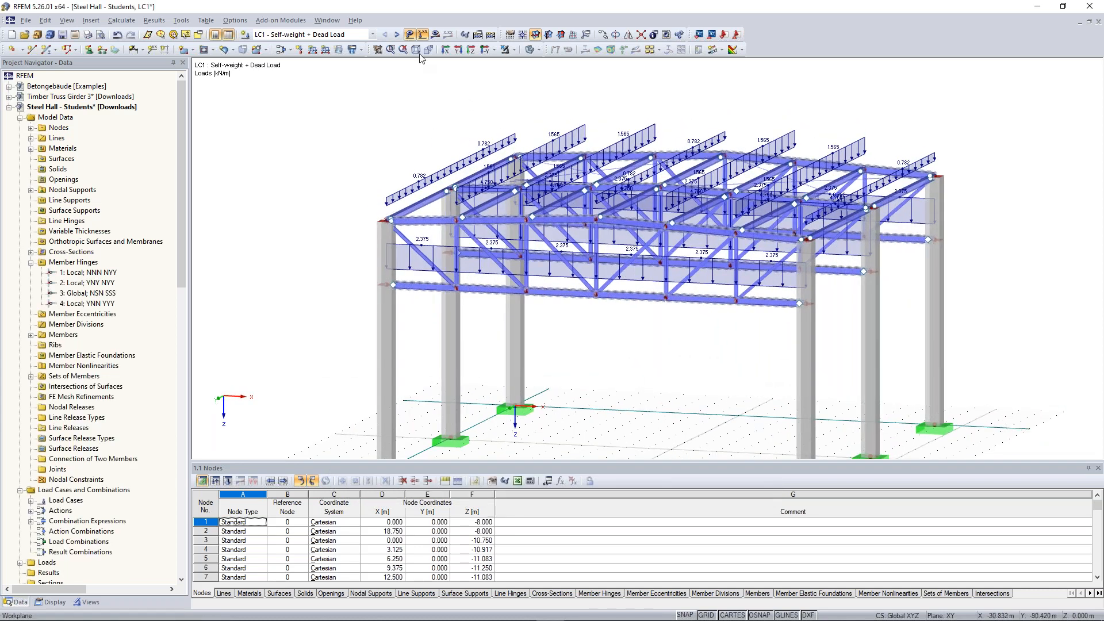
pyautogui.click(397, 34)
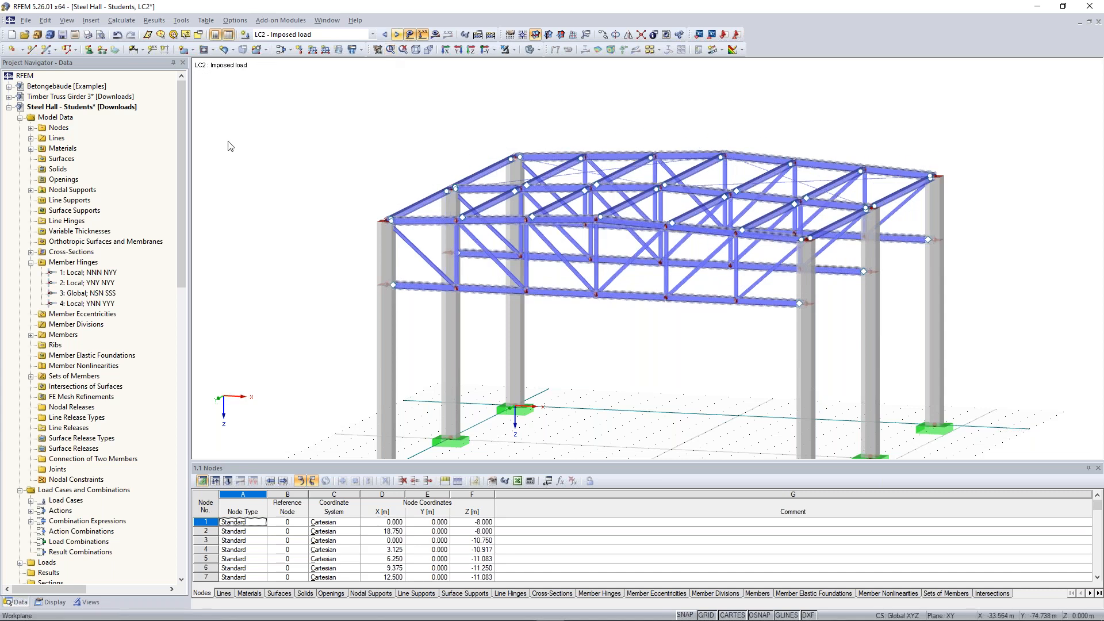
pyautogui.click(181, 21)
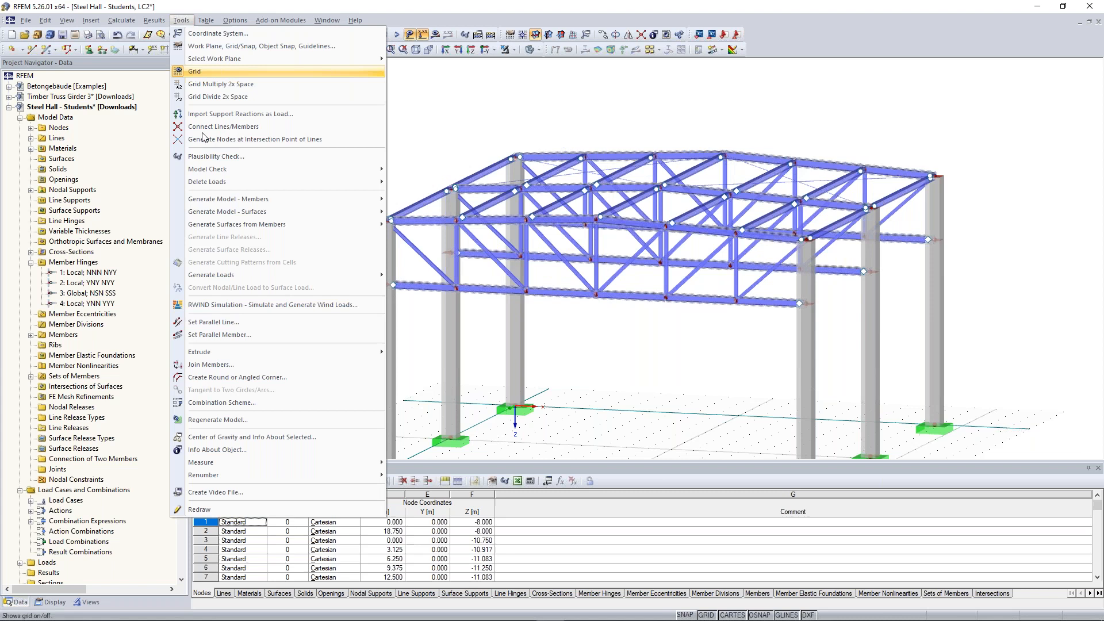
pyautogui.click(450, 275)
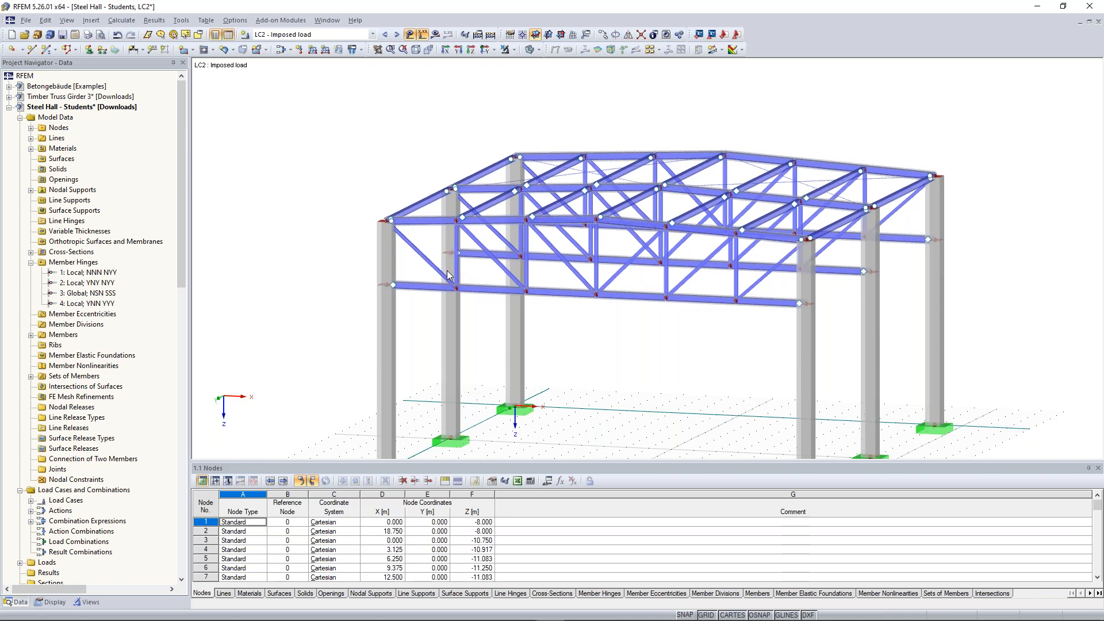
pyautogui.doubleClick(373, 414)
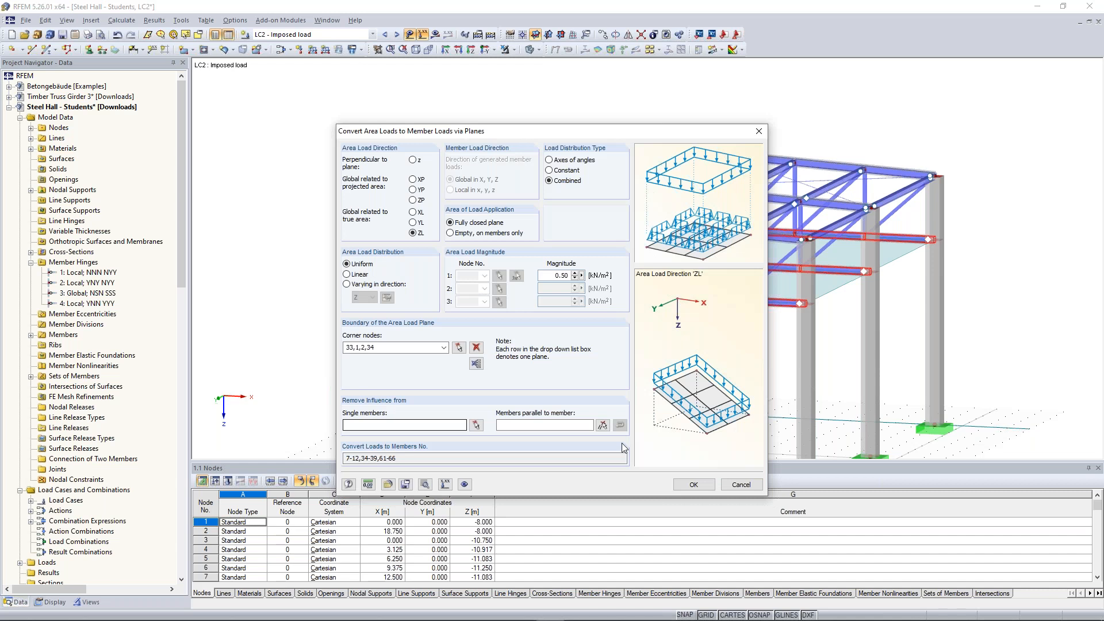
pyautogui.press('Return')
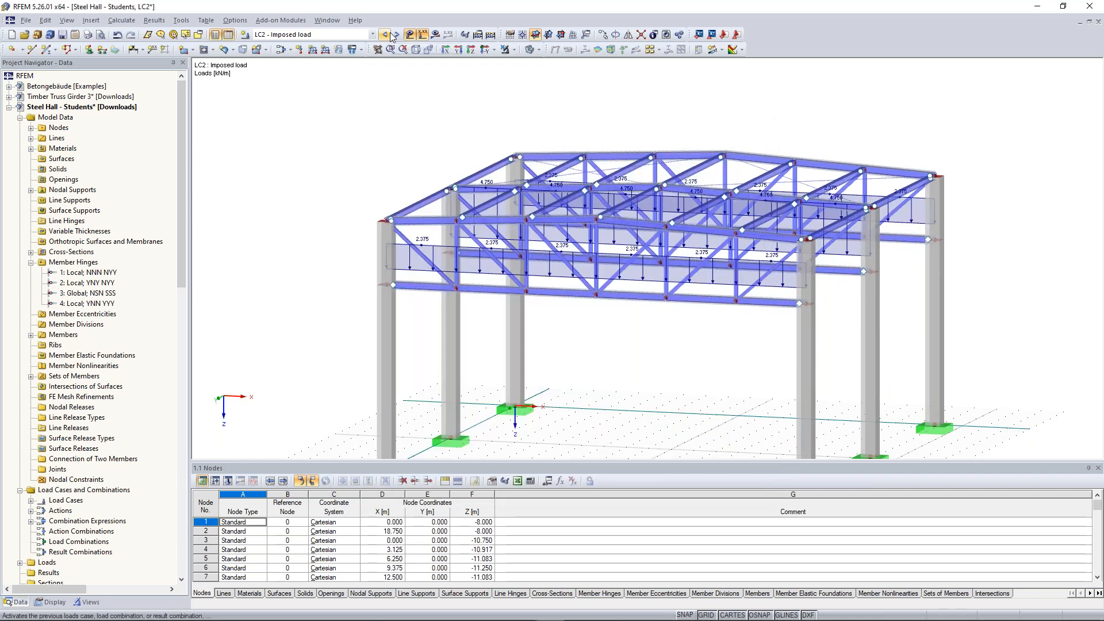
# Make LC3 "Snow" current, then switch to the browser and open Dlubal's Snow Load, Wind Speed, and Seismic Load Maps
pyautogui.click(397, 35)
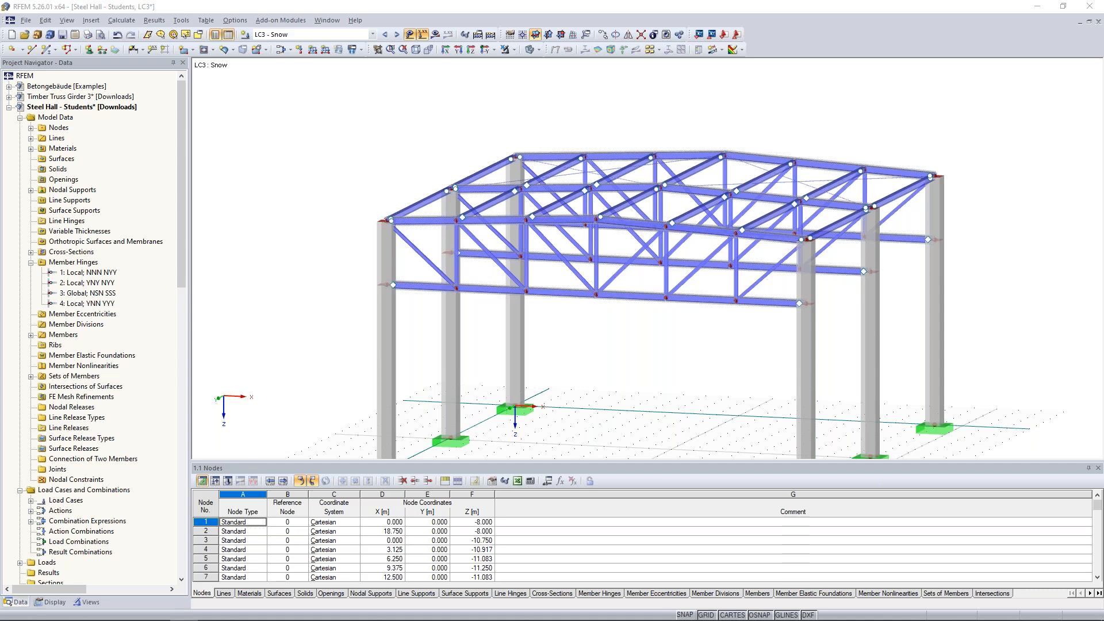
pyautogui.moveTo(0, 173); pyautogui.dragTo(571, 176)
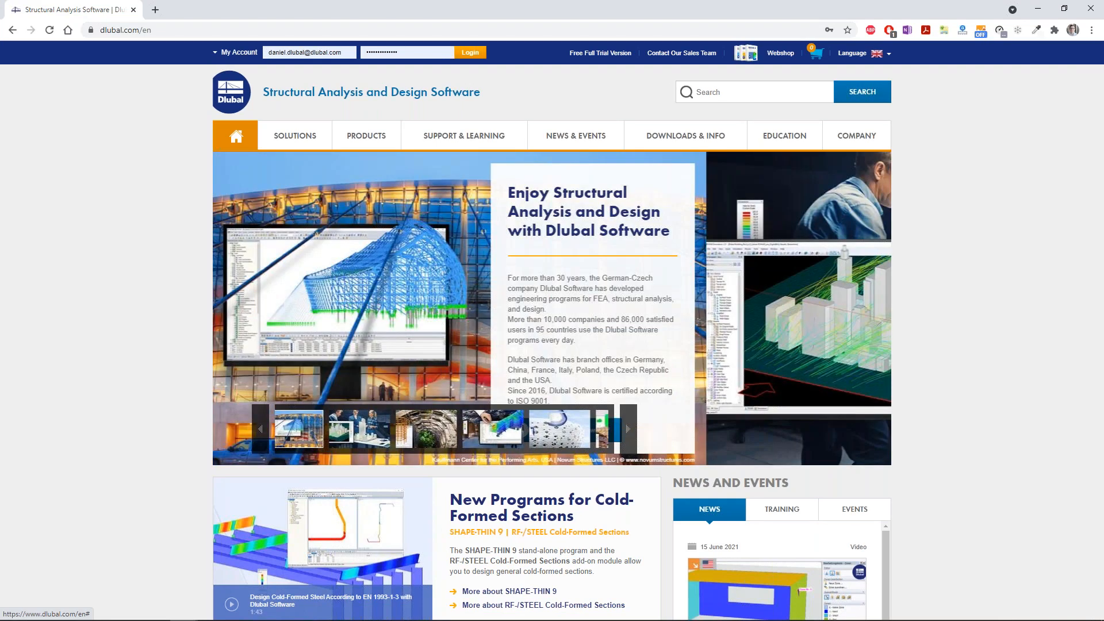
pyautogui.moveTo(299, 139)
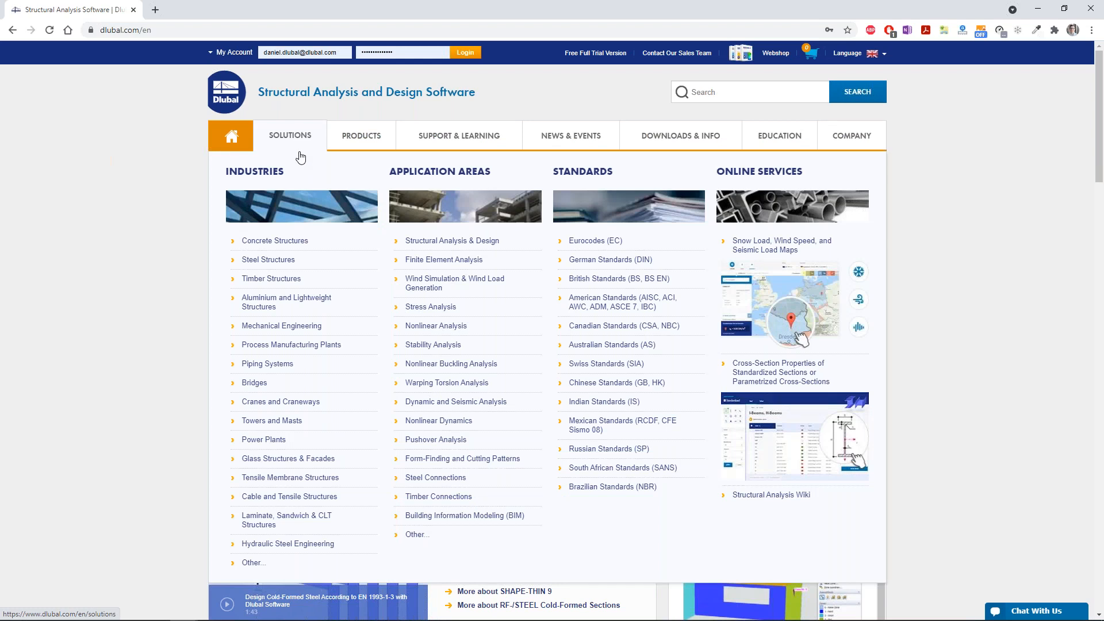
pyautogui.click(765, 242)
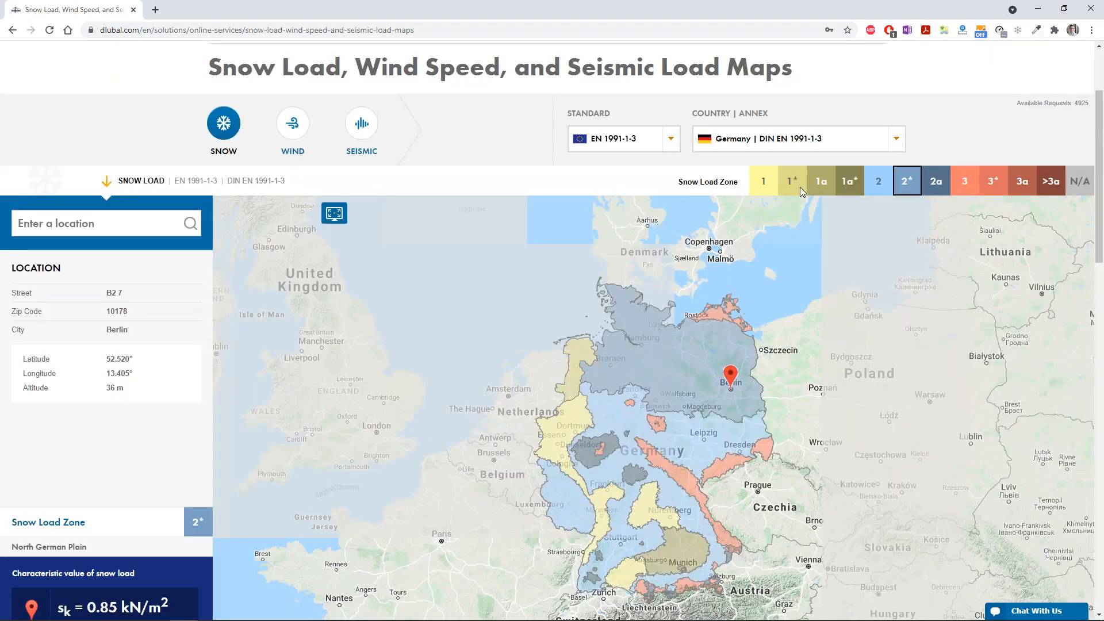
# Look up the snow load for the Technical University of Munich using EN 1991-1-3 with the German annex
pyautogui.write('tech')
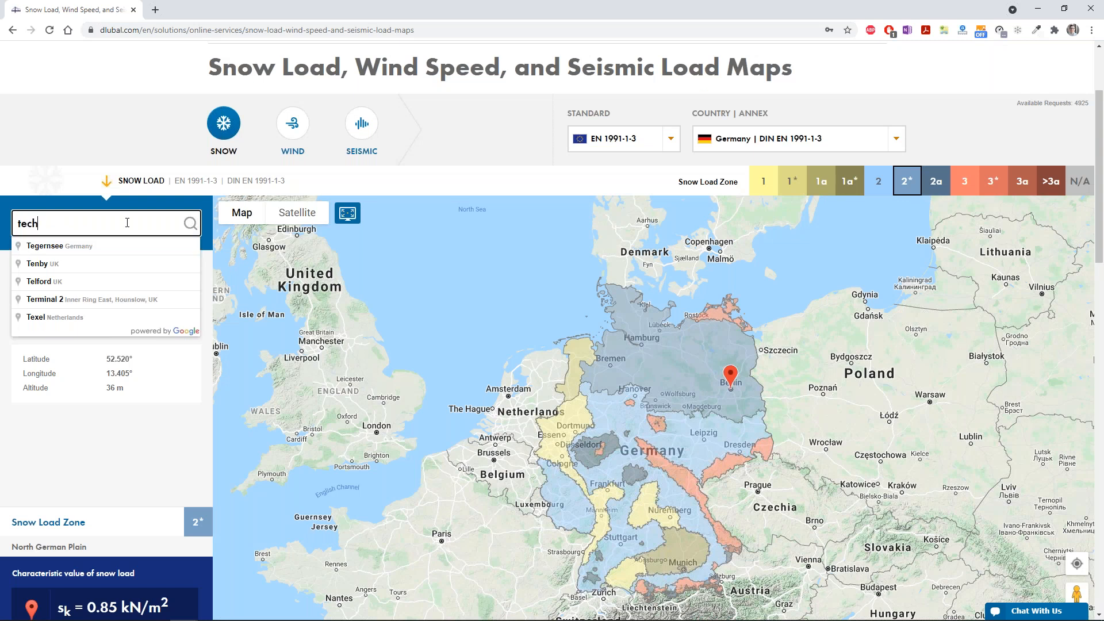
pyautogui.write('nical')
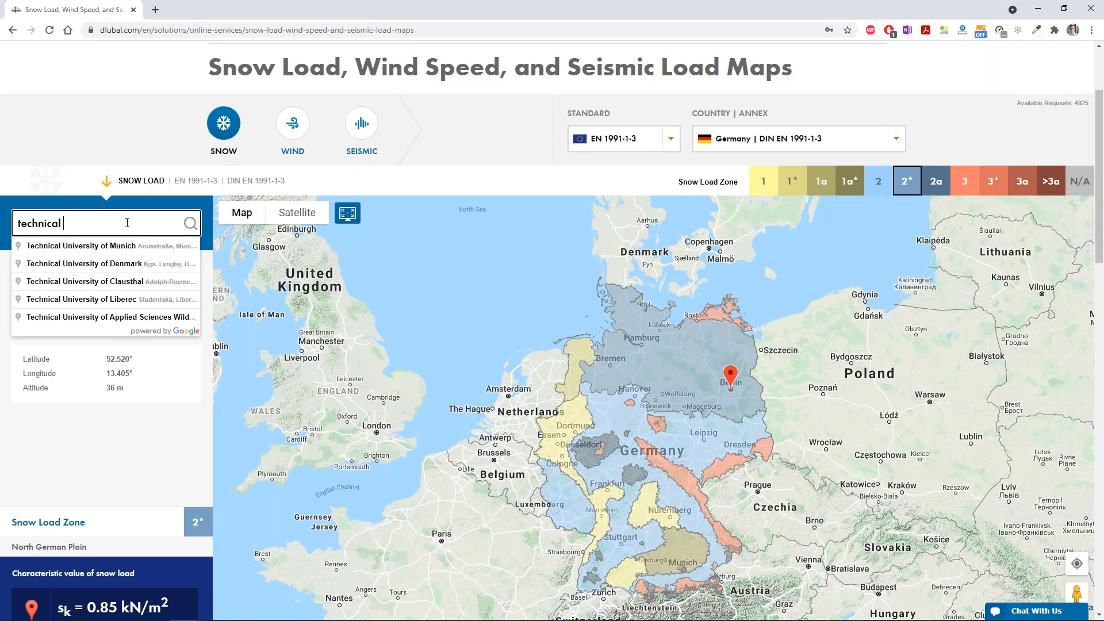
pyautogui.click(81, 246)
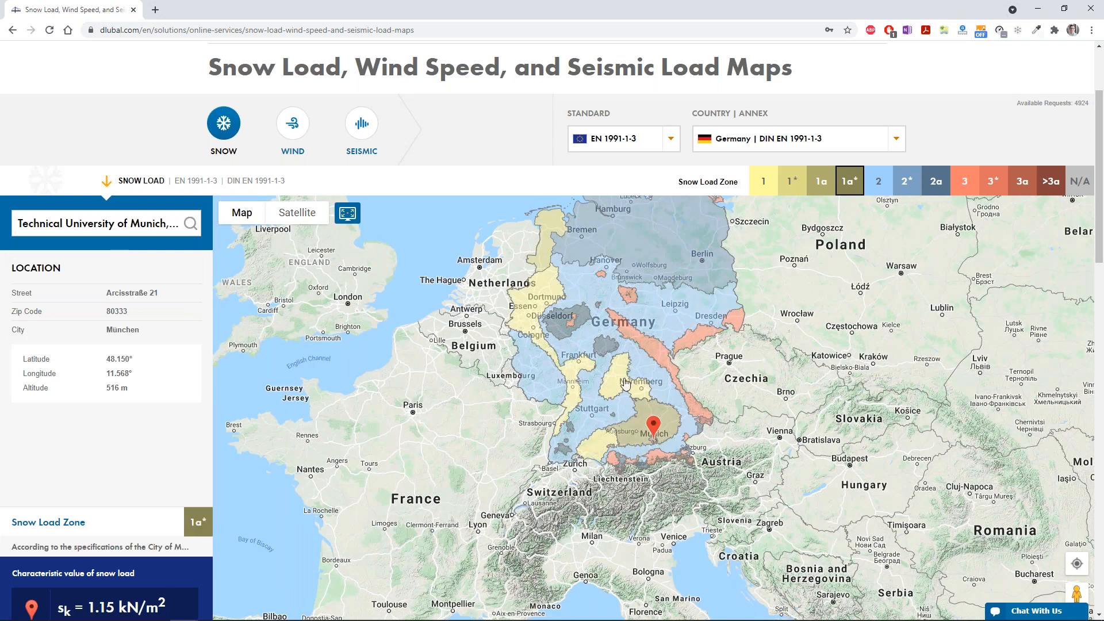
# Look over the German snow zone map, then display the wind load map for the same Munich location
pyautogui.scroll(-1, 694, 240)
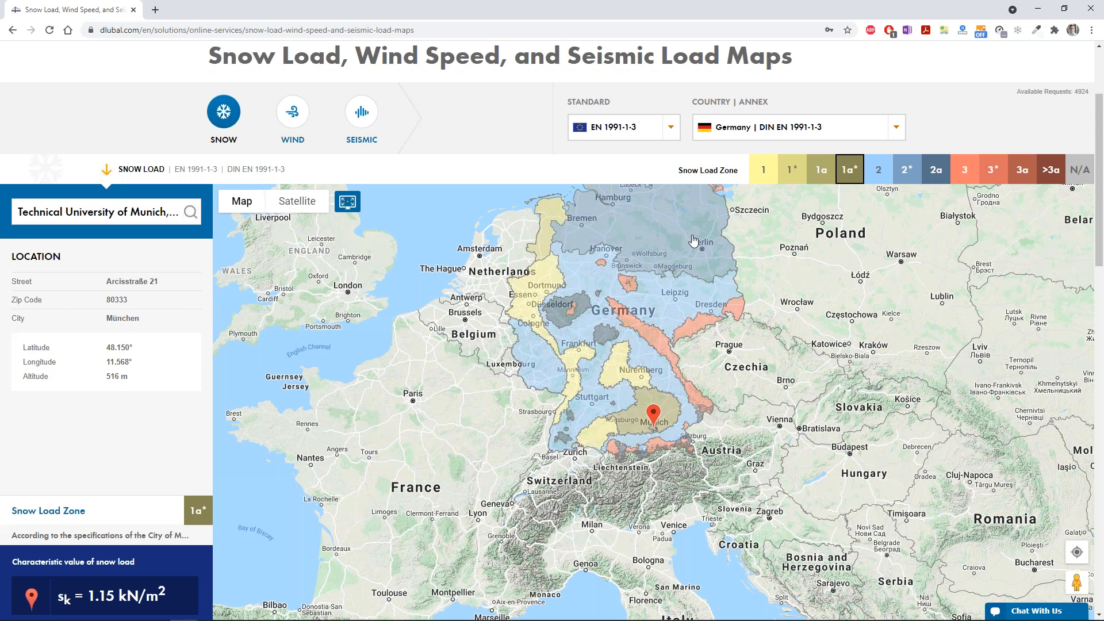
pyautogui.scroll(-2, 693, 240)
pyautogui.scroll(2, 479, 199)
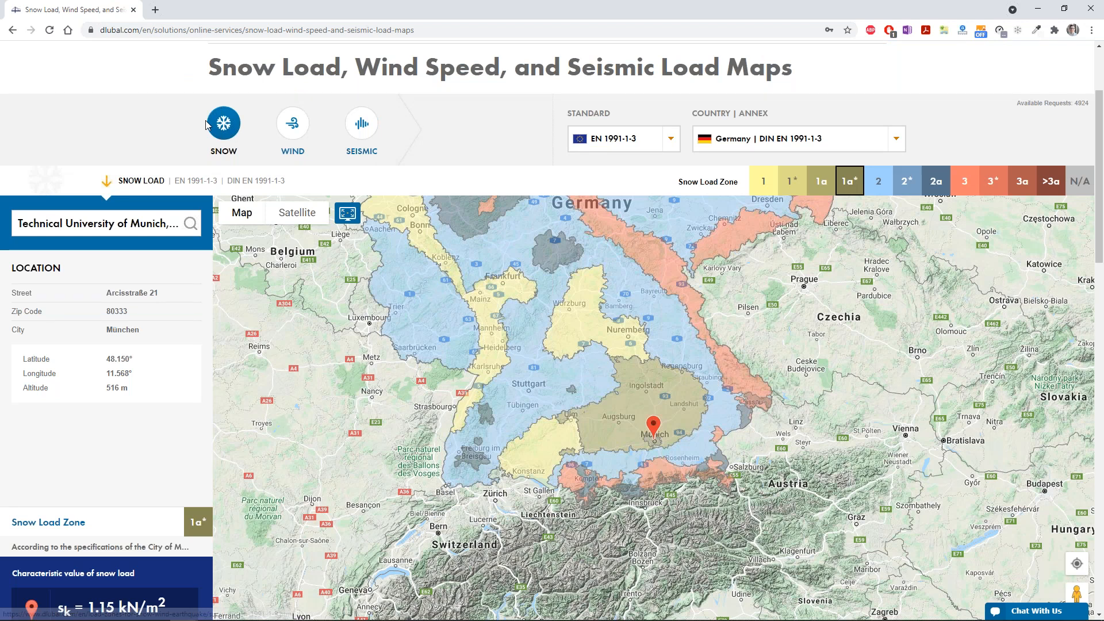
pyautogui.click(293, 127)
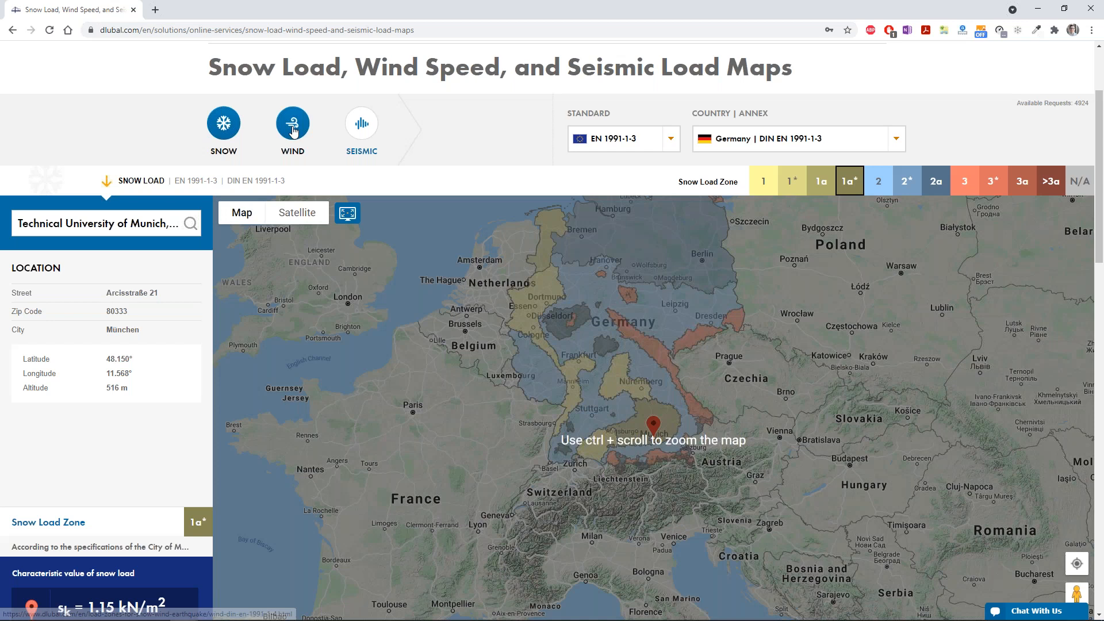
pyautogui.click(294, 130)
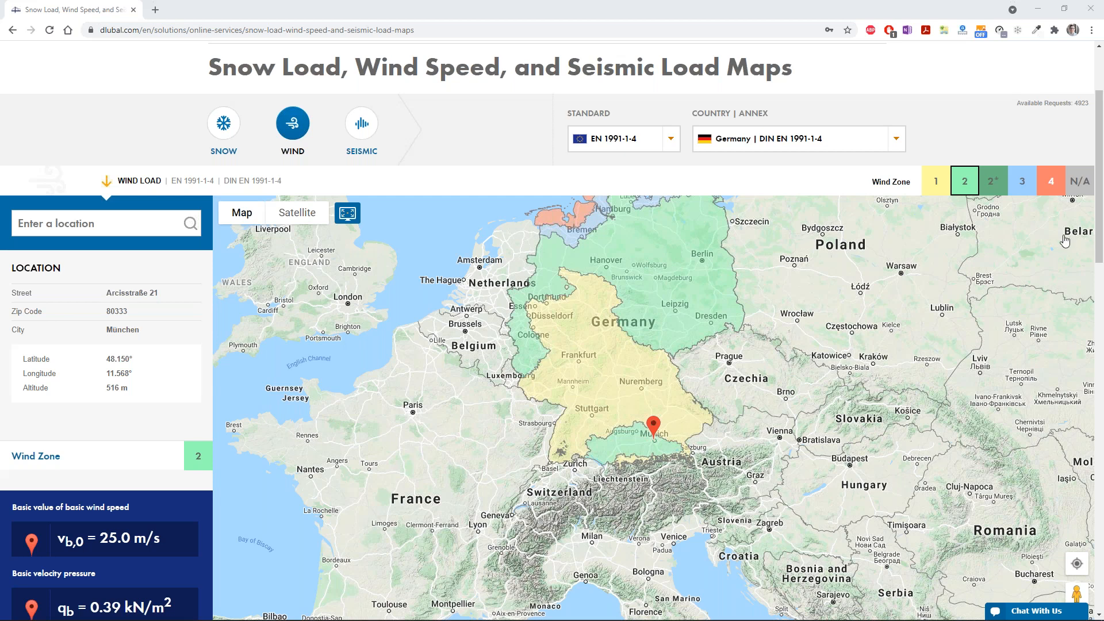
# Look up the wind load for Italy using EN 1991-1-4 with the UNI EN 1991-1-4 annex
pyautogui.click(673, 141)
pyautogui.click(624, 157)
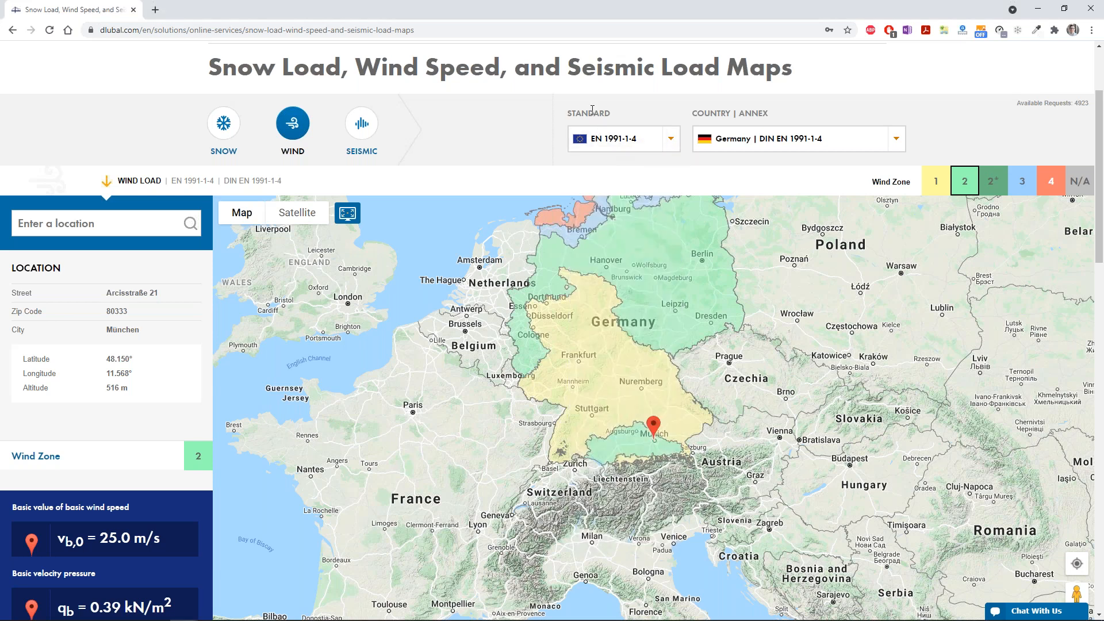
pyautogui.click(891, 144)
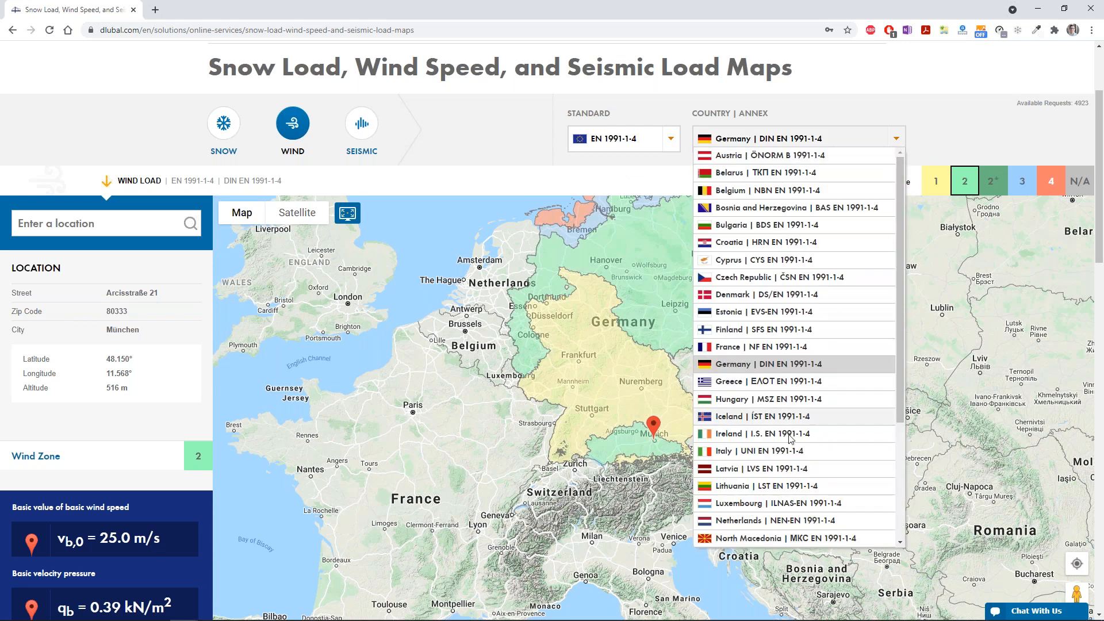
pyautogui.click(772, 451)
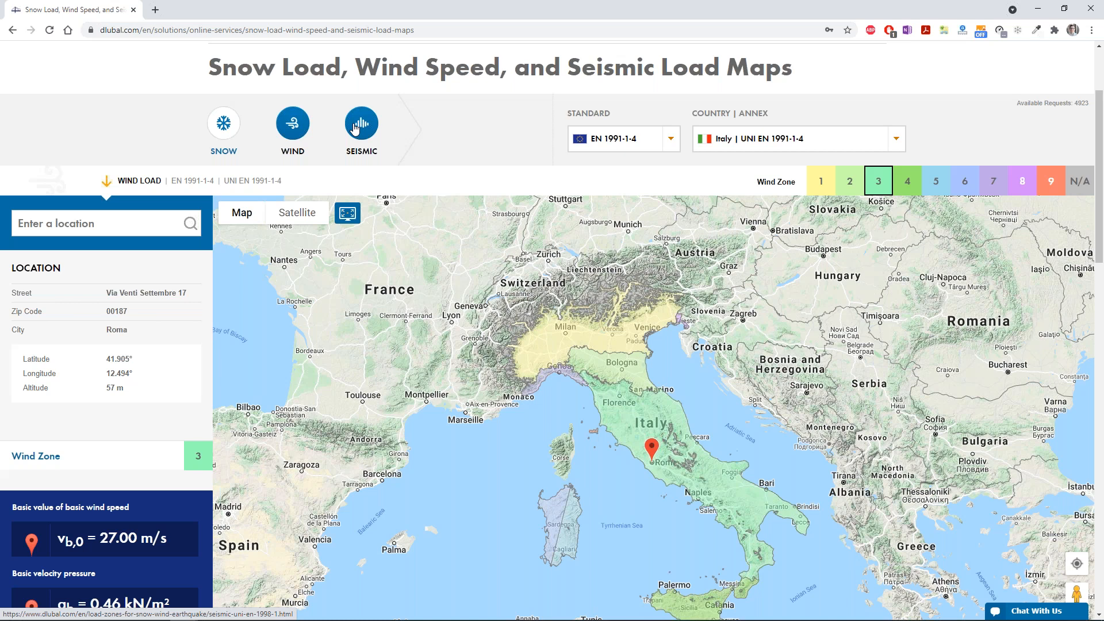
# Look up the design ground acceleration for Pisa on the Italian UNI EN 1998-1 seismic map for 30 years
pyautogui.click(355, 129)
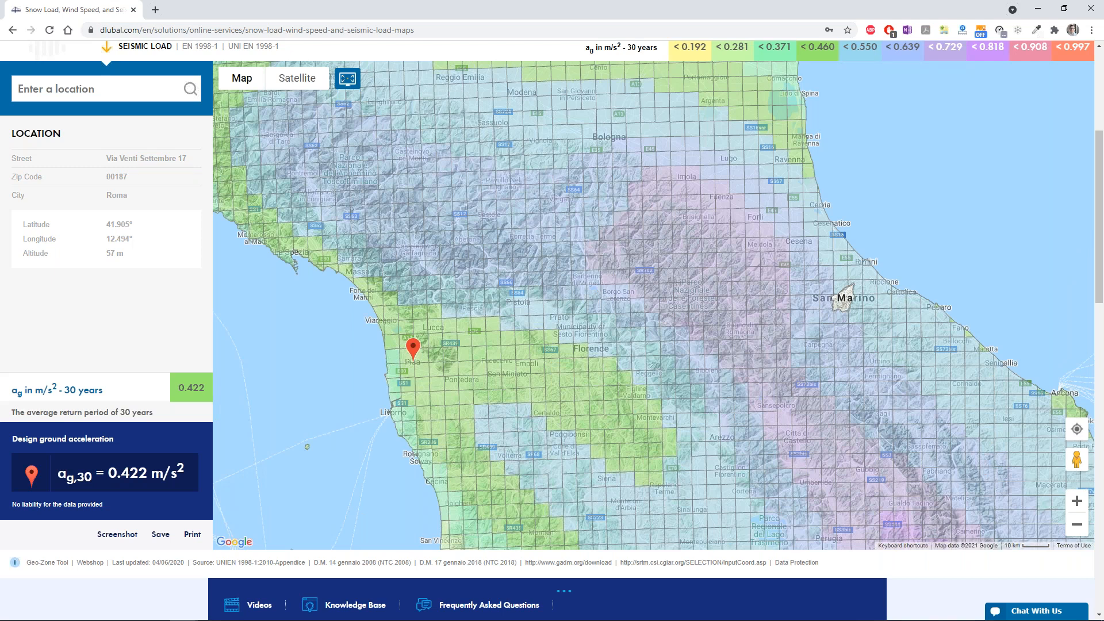
pyautogui.tripleClick(1077, 526)
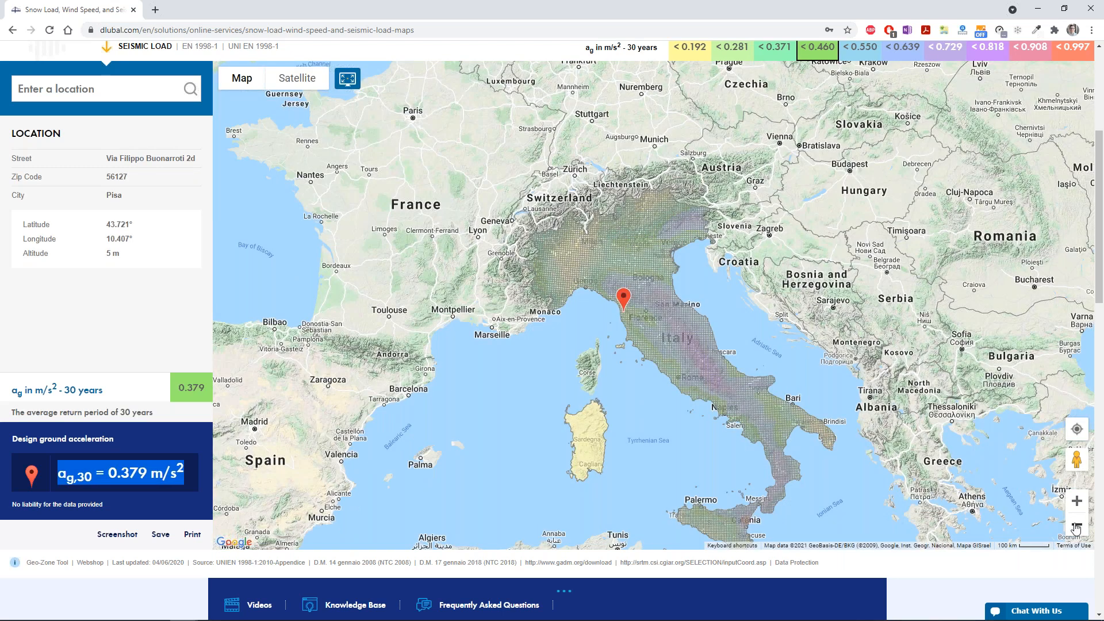
pyautogui.scroll(5, 1077, 527)
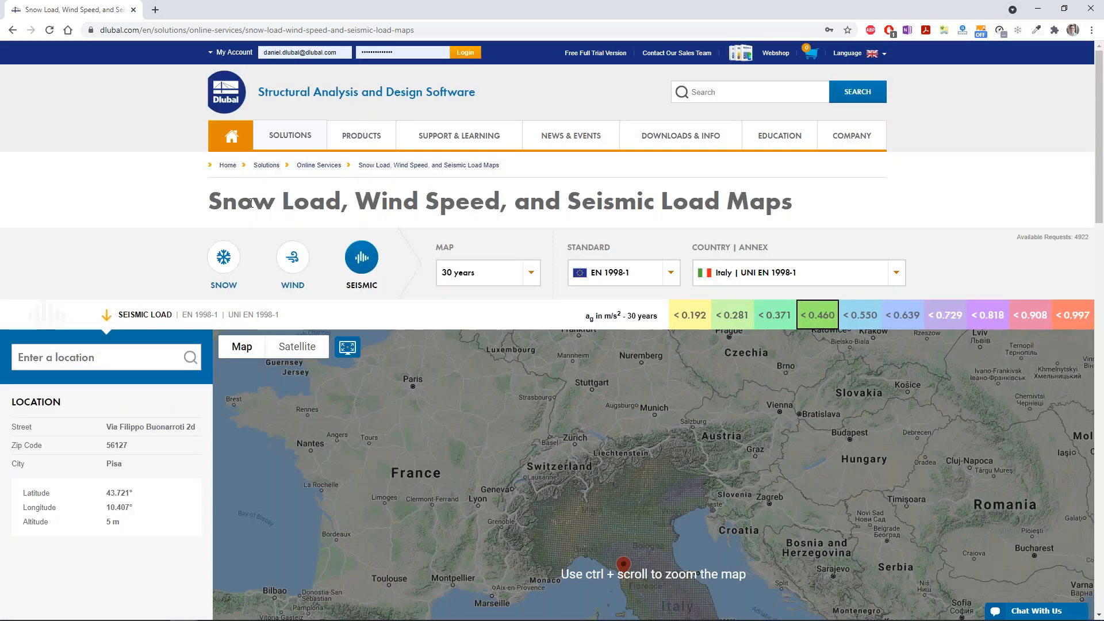
pyautogui.scroll(-2, 252, 203)
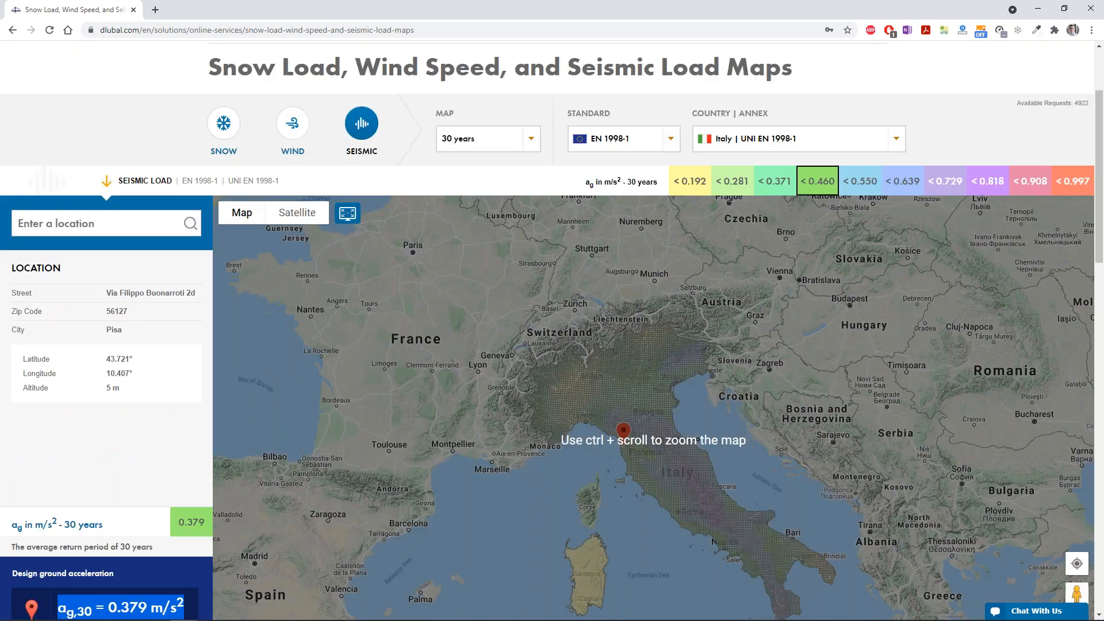
pyautogui.scroll(2, 478, 188)
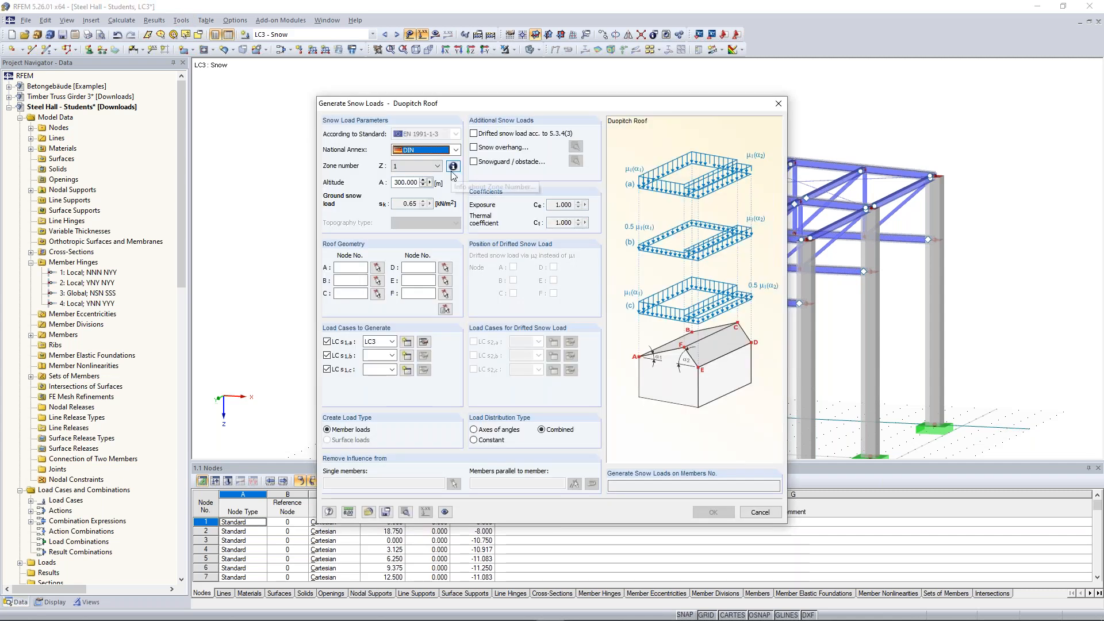
# In RFEM's duopitch snow load generator, set zone 1a from the Munich map and altitude 540 m, generating only case s1,a in LC3
pyautogui.click(453, 167)
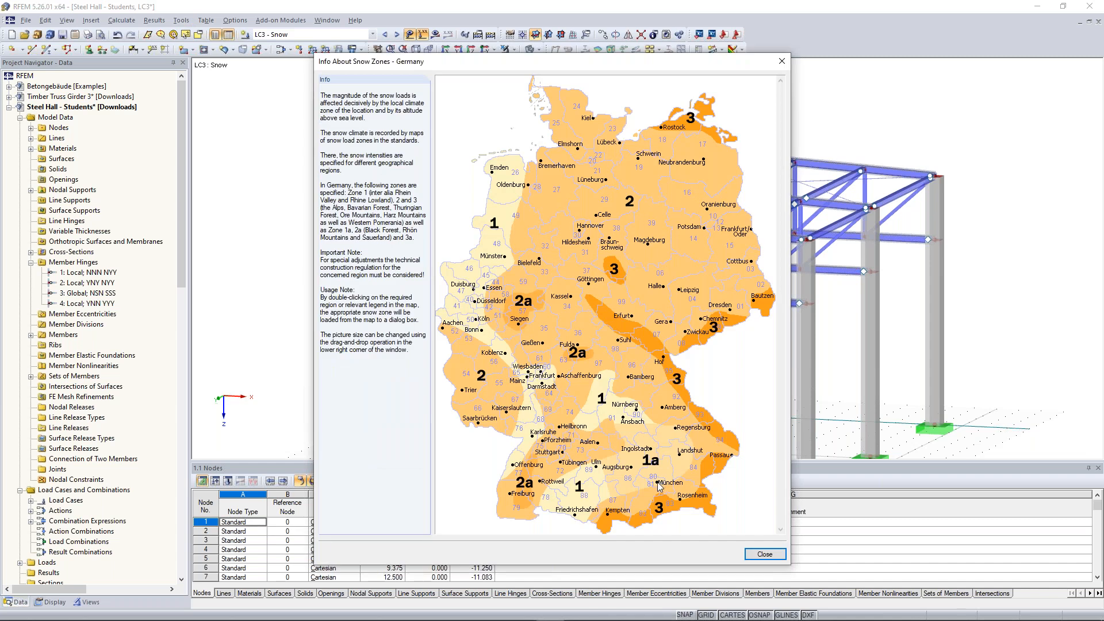
pyautogui.doubleClick(660, 488)
pyautogui.doubleClick(402, 182)
pyautogui.write('540')
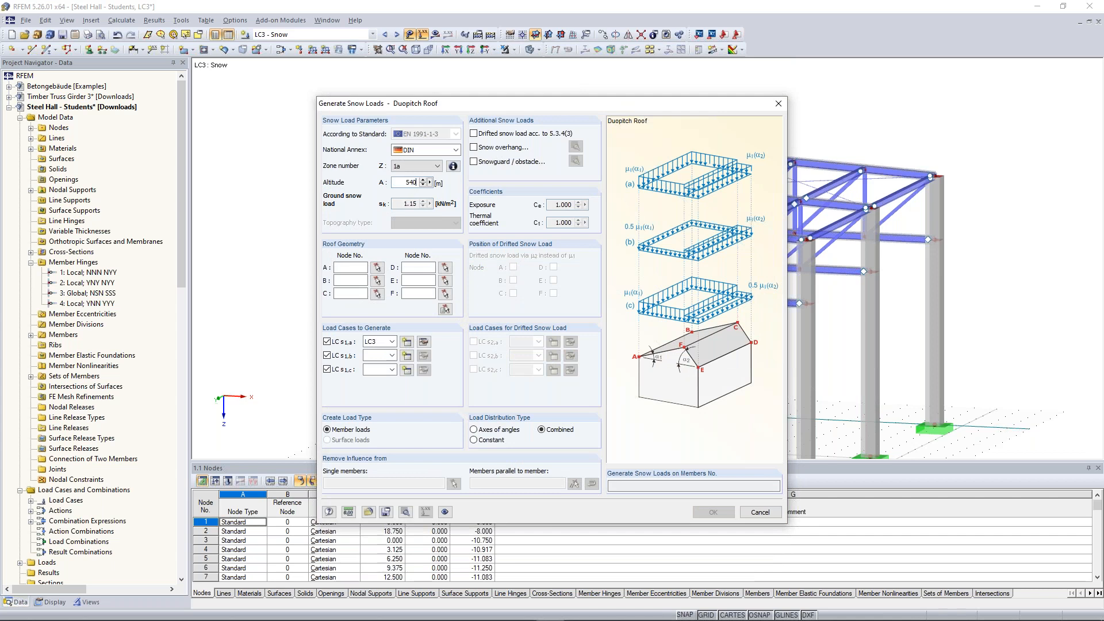
pyautogui.doubleClick(411, 204)
pyautogui.click(397, 205)
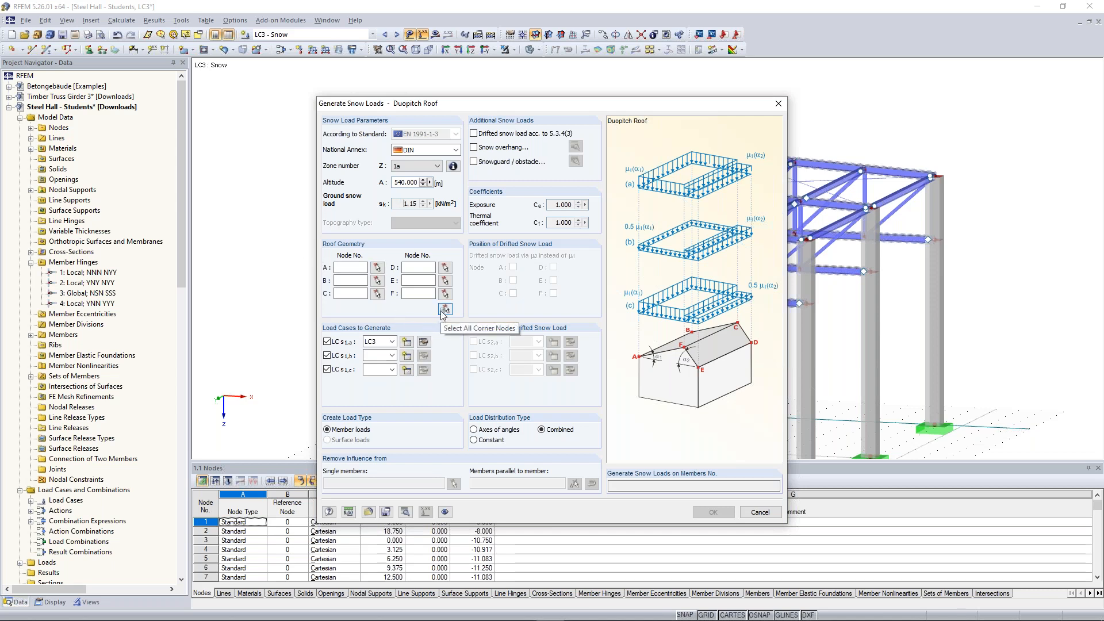
pyautogui.click(327, 357)
pyautogui.click(328, 369)
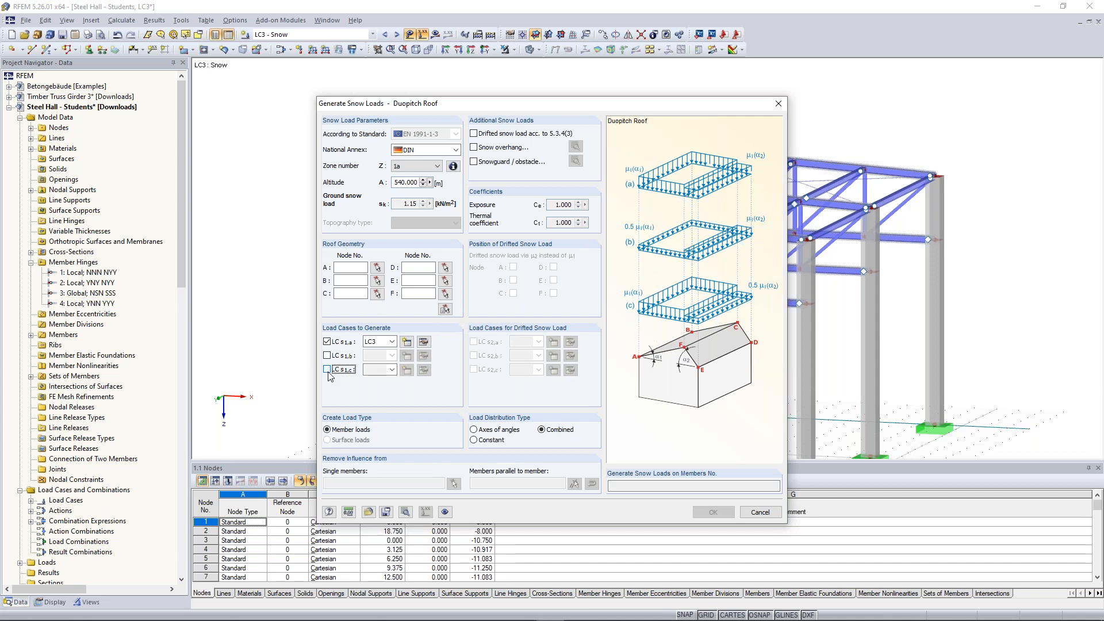
# Define the duopitch roof by its corner nodes in the model and generate the LC3 snow loads on members 82-95
pyautogui.click(444, 310)
pyautogui.click(400, 208)
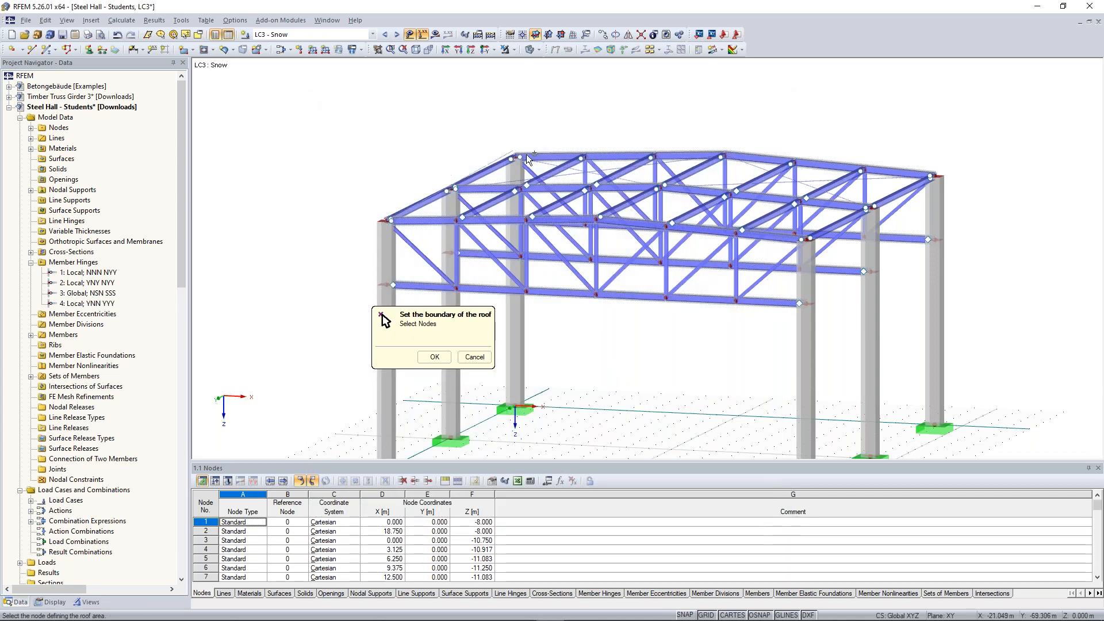
pyautogui.click(512, 157)
pyautogui.click(723, 157)
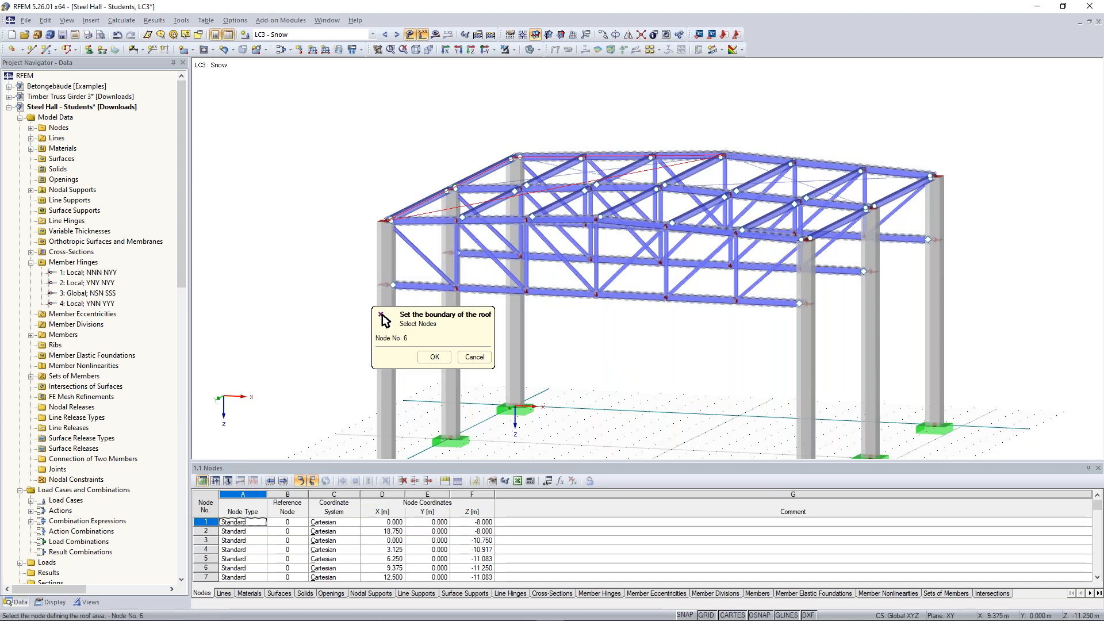
pyautogui.click(868, 174)
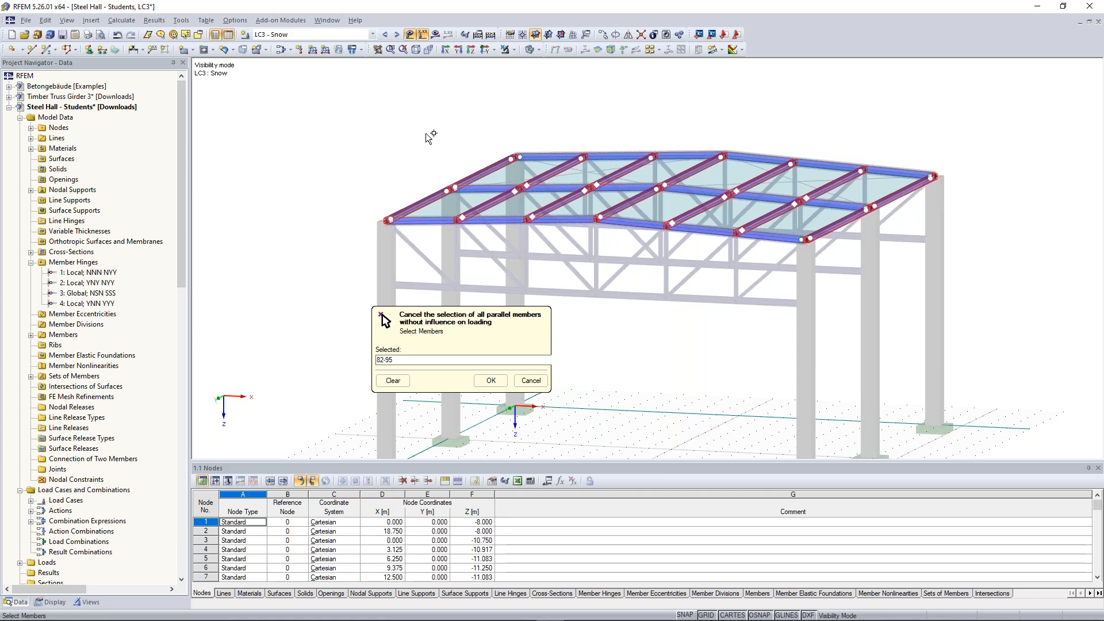
pyautogui.press('Return')
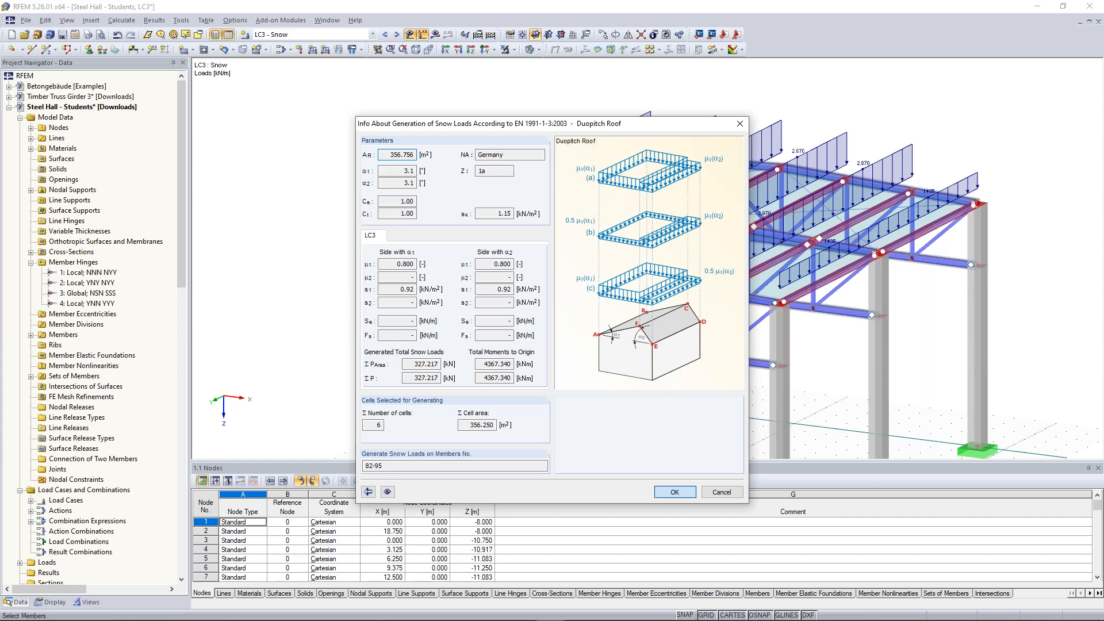
pyautogui.press('Return')
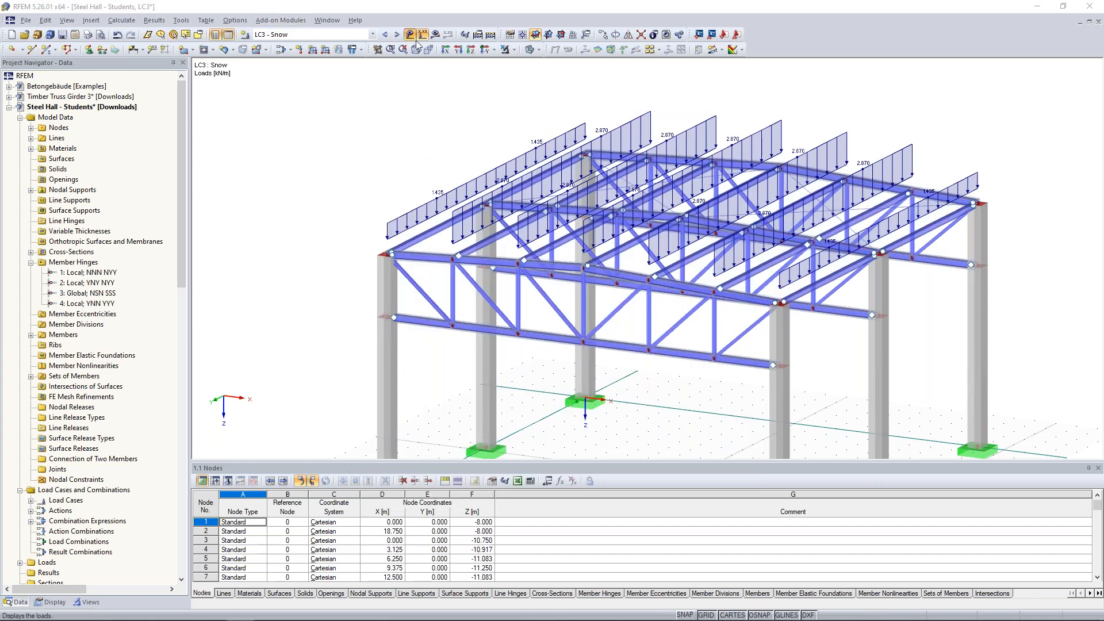
# Switch to LC4 "Wind in +X" and start generating wind loads for vertical walls with roof according to EN 1991-1-4
pyautogui.click(397, 35)
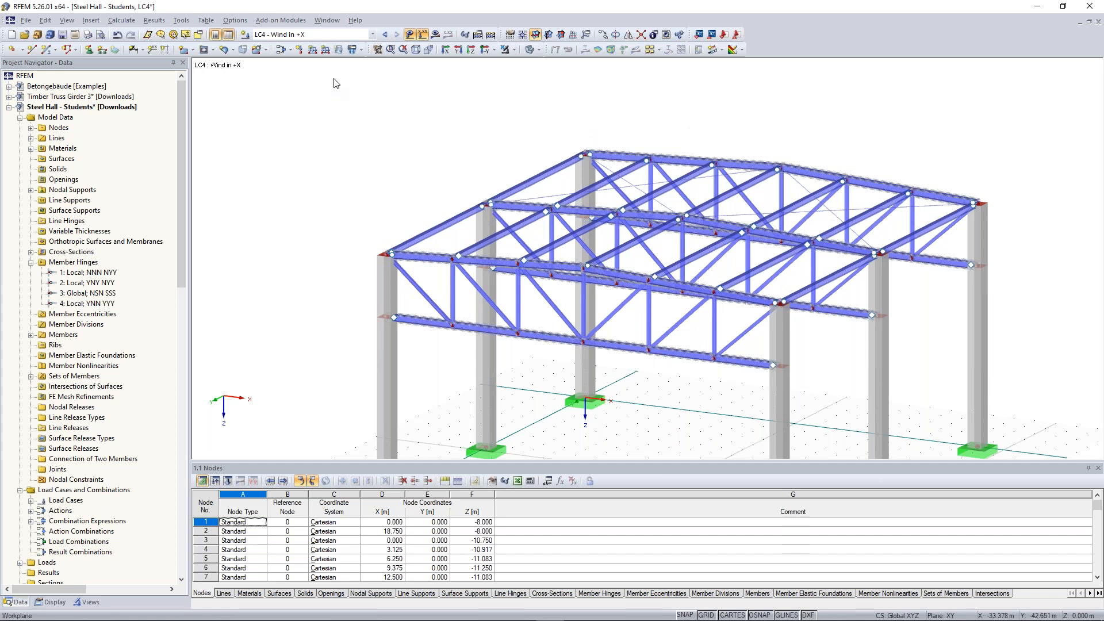
pyautogui.scroll(-1, 385, 195)
pyautogui.scroll(-2, 383, 190)
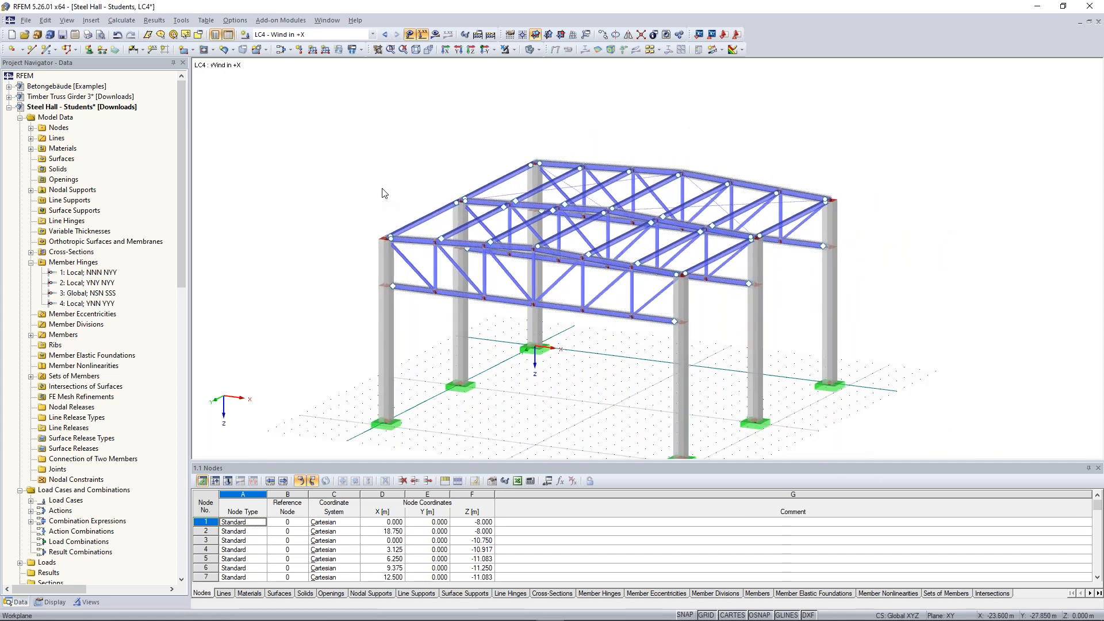
pyautogui.scroll(-2, 378, 174)
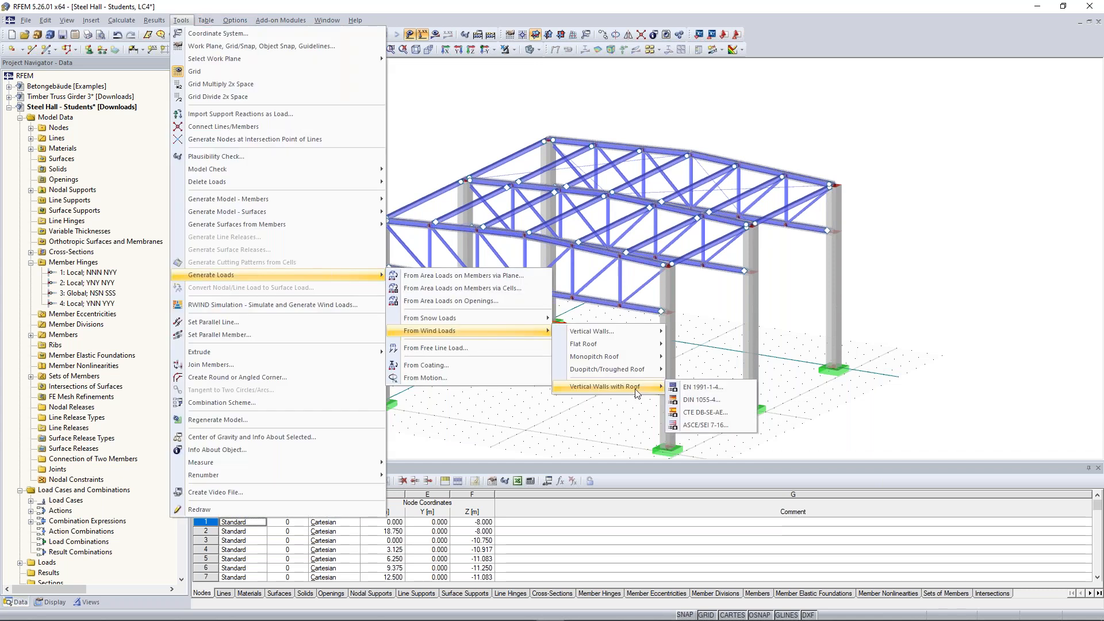
pyautogui.click(687, 391)
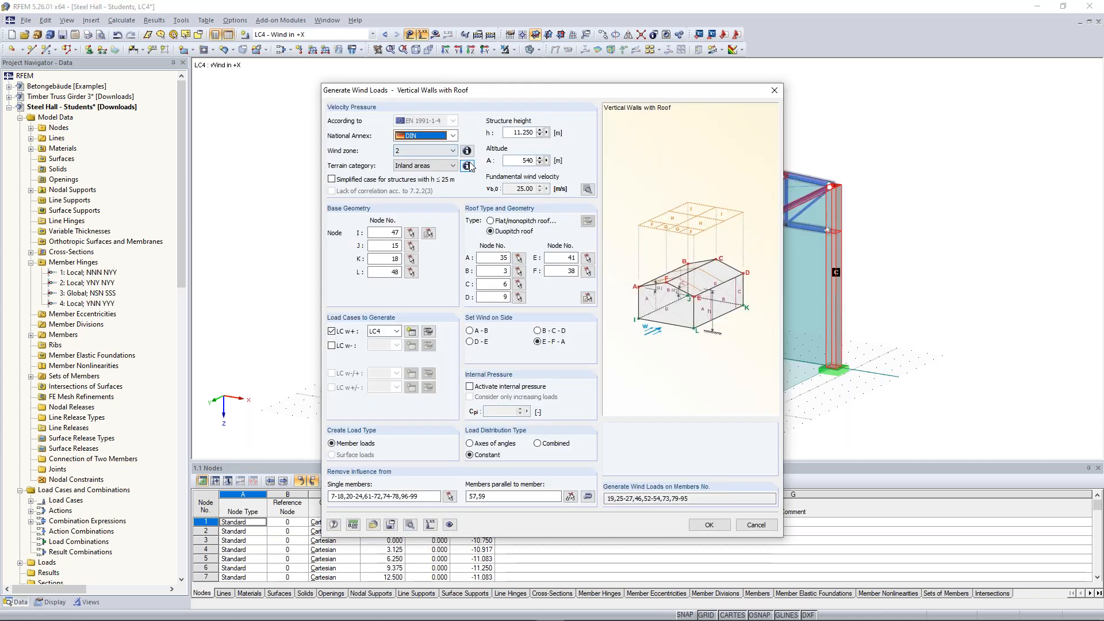
# Set the terrain category to Inland areas, check Munich on the wind zone map, and move the dialog clear of the model
pyautogui.click(454, 166)
pyautogui.click(438, 207)
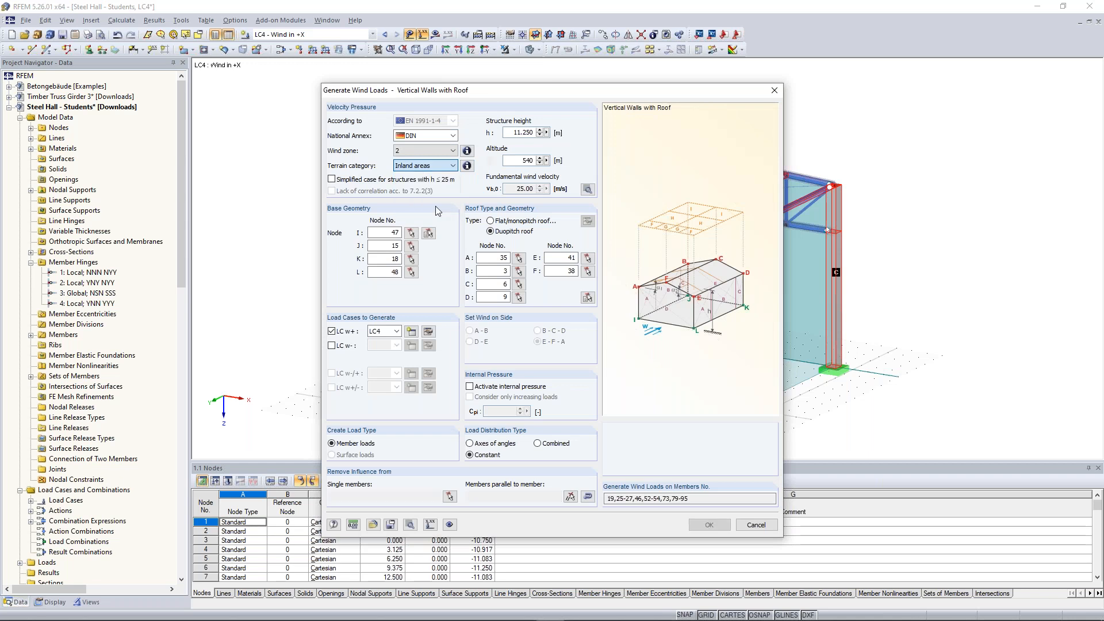
pyautogui.click(467, 152)
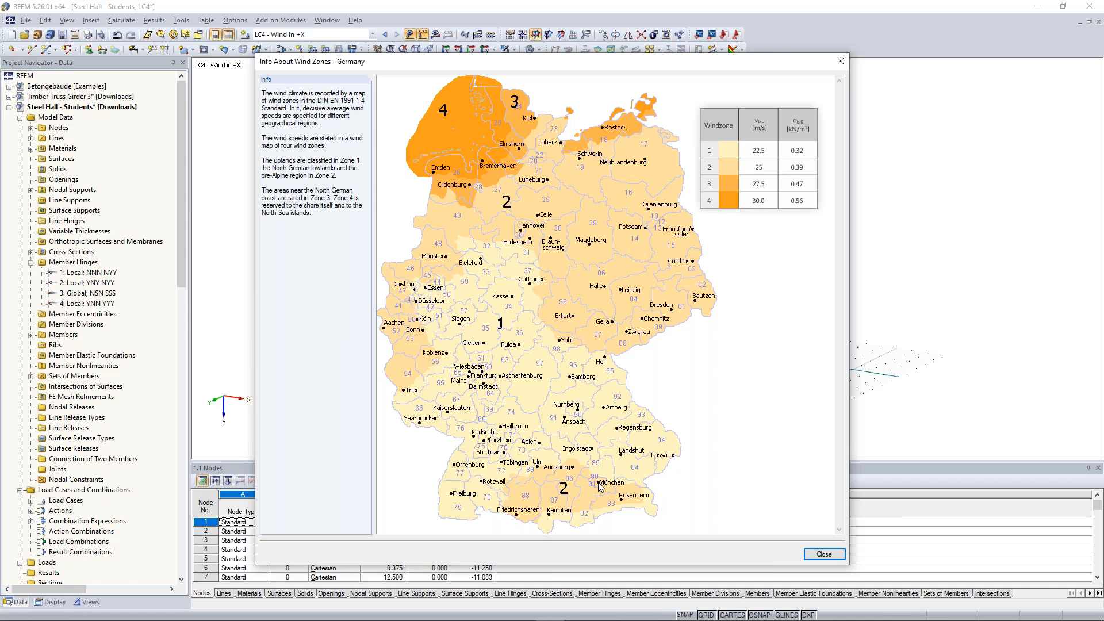
pyautogui.press('Escape')
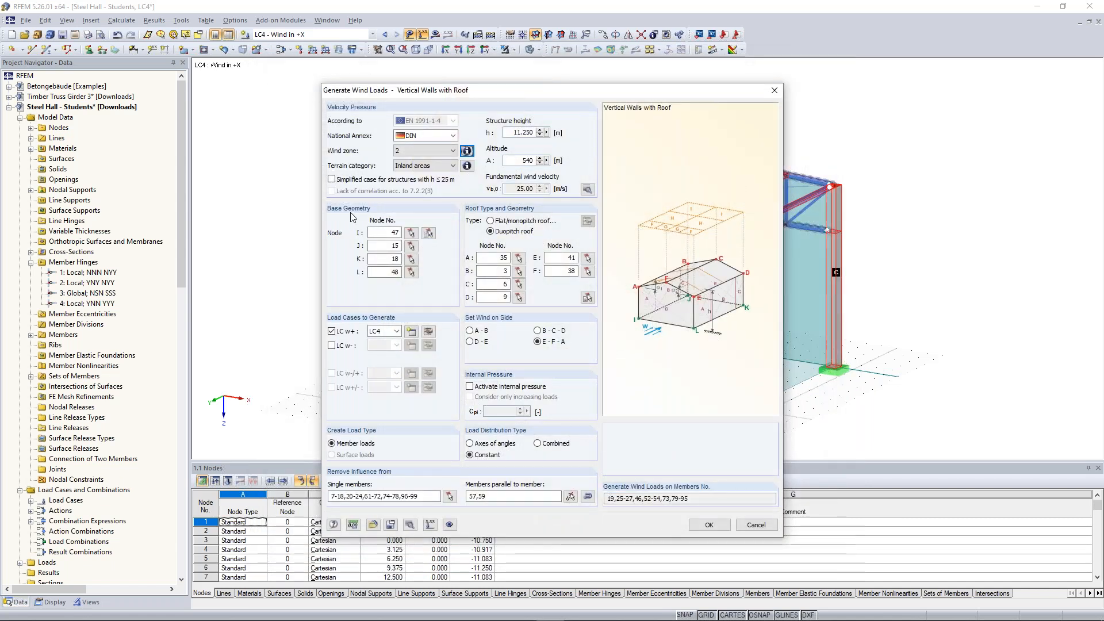
pyautogui.moveTo(445, 94); pyautogui.dragTo(312, 84)
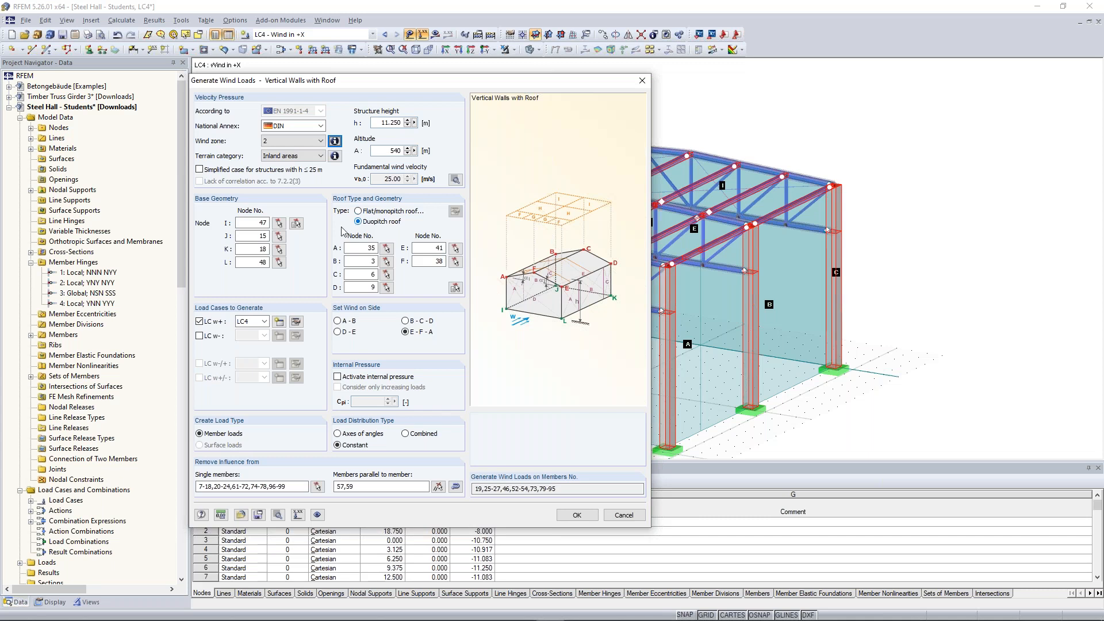
# Define the building's base geometry by its corner nodes 47, 15, 18 and 48 in the model
pyautogui.click(281, 228)
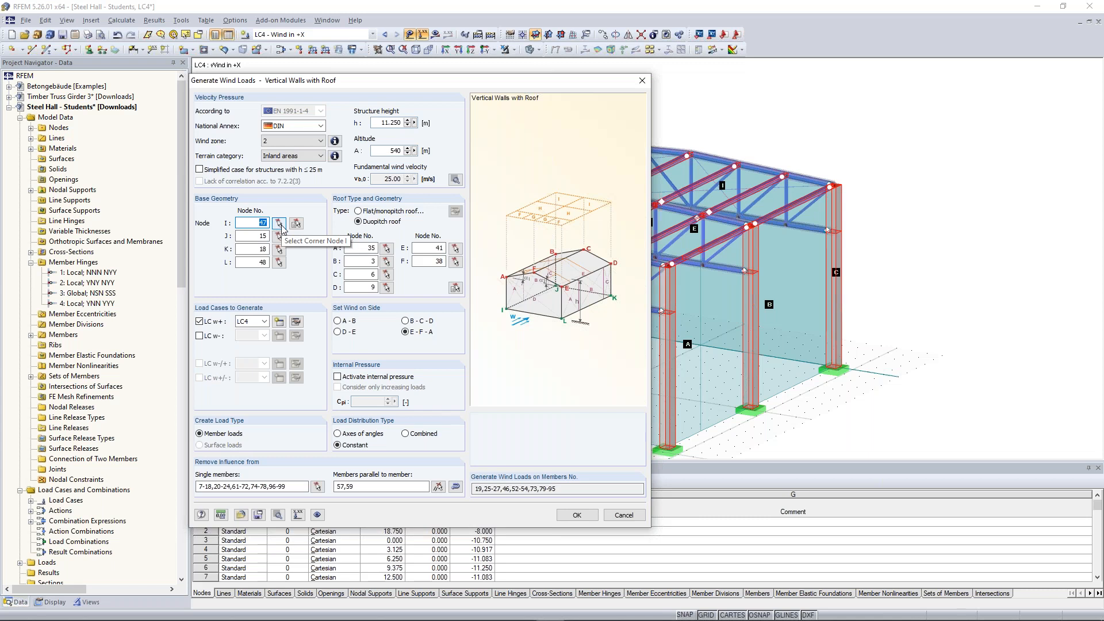
pyautogui.click(296, 223)
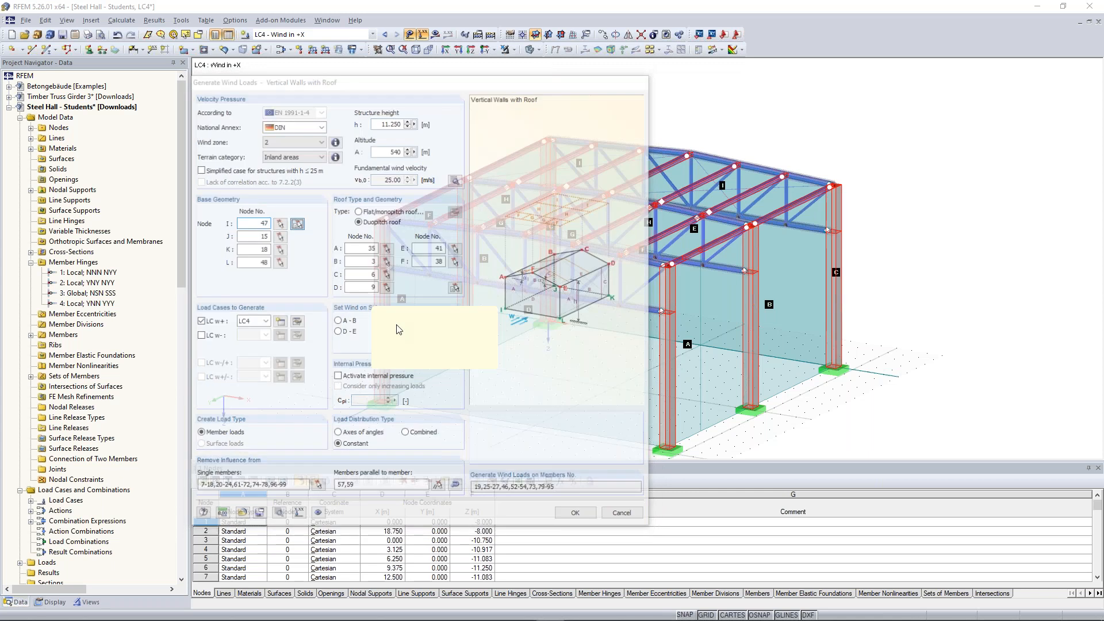
pyautogui.click(386, 402)
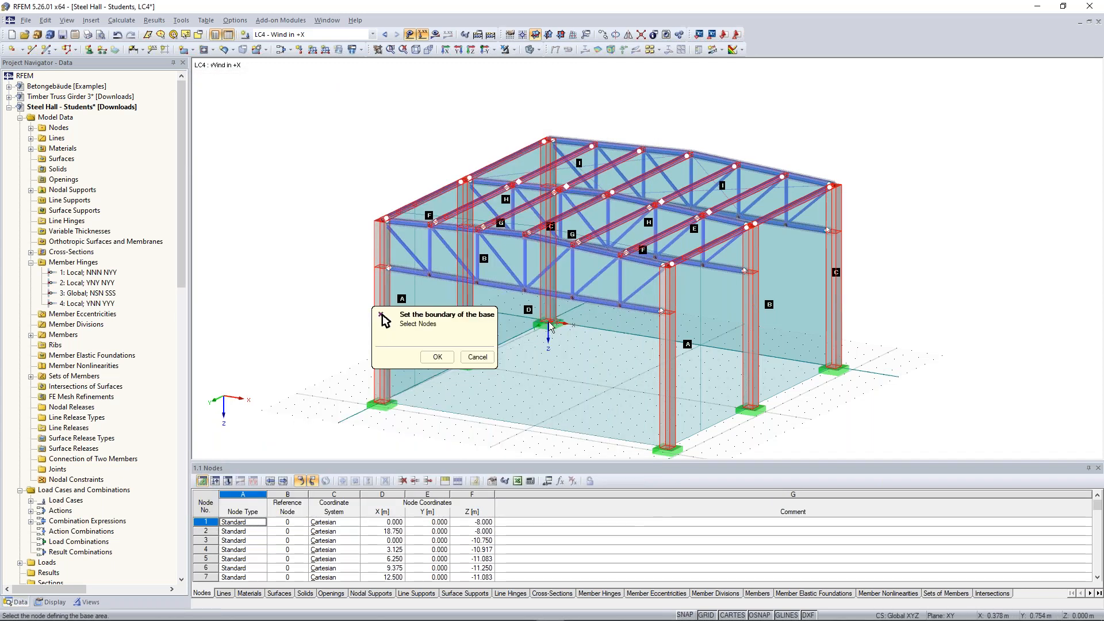
pyautogui.click(835, 371)
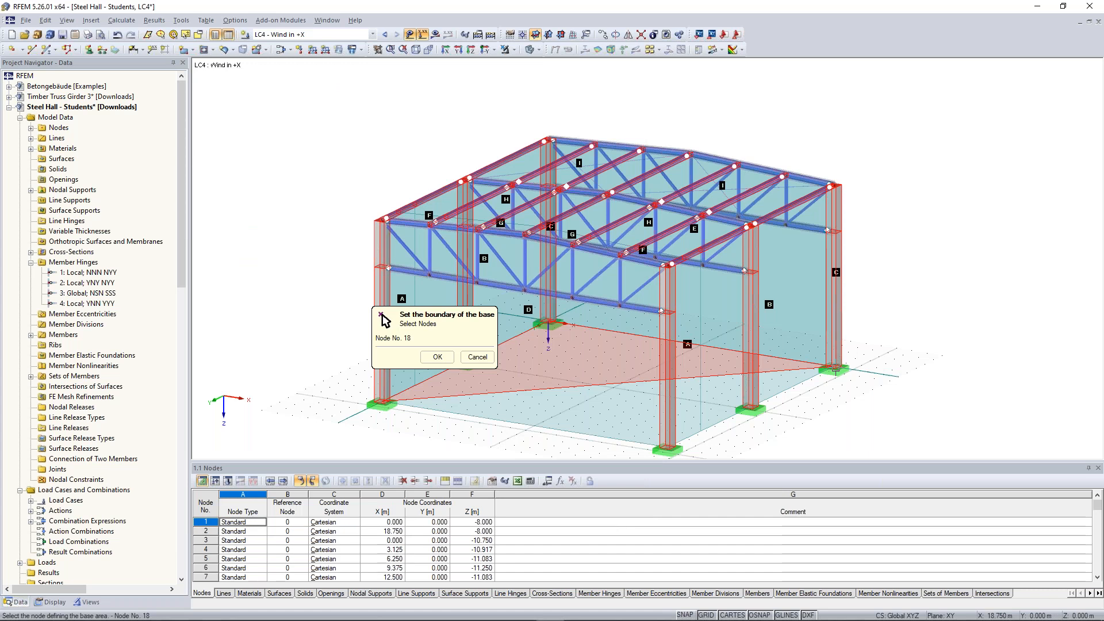
pyautogui.click(668, 449)
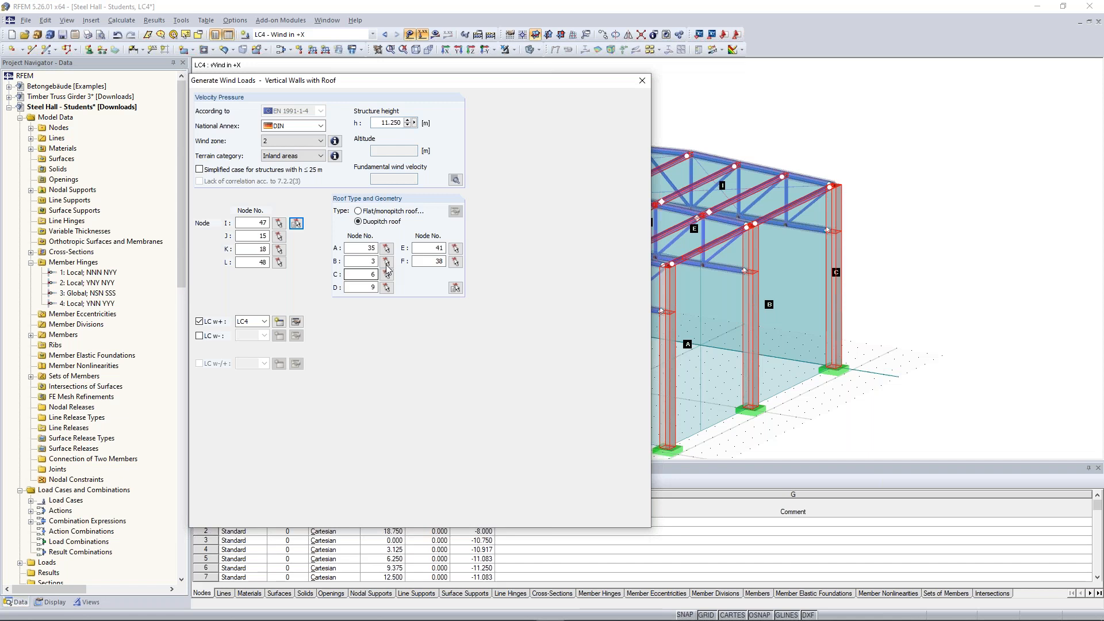
# Define the duopitch roof by nodes 35, 3, 6, 9, 41 and 38, and exclude the truss web and lower chord members from the wind loading
pyautogui.click(386, 263)
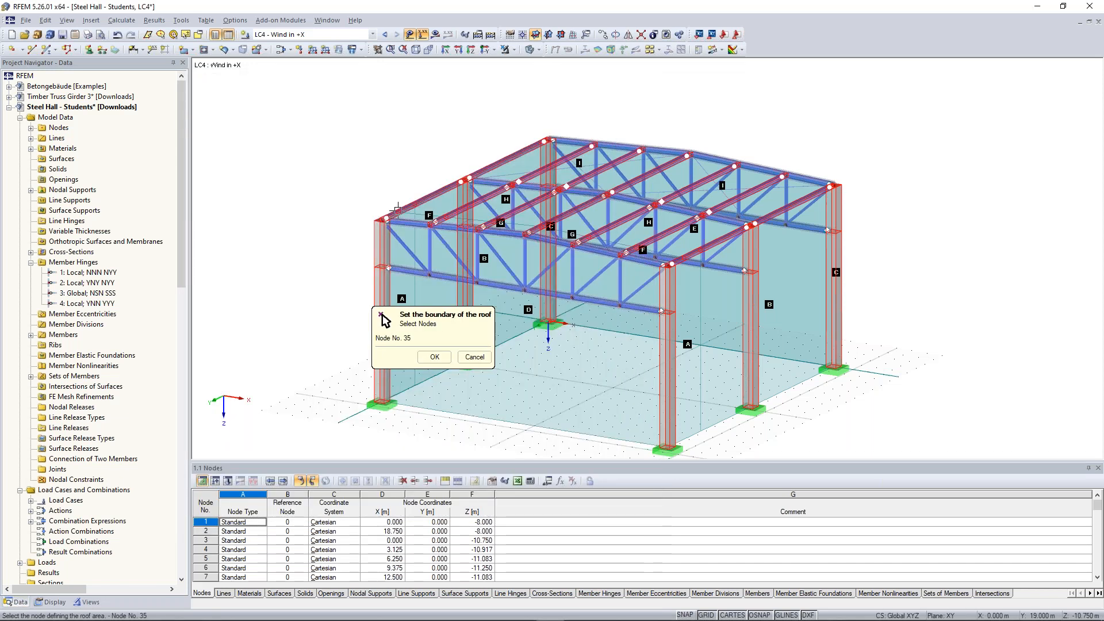
pyautogui.click(397, 208)
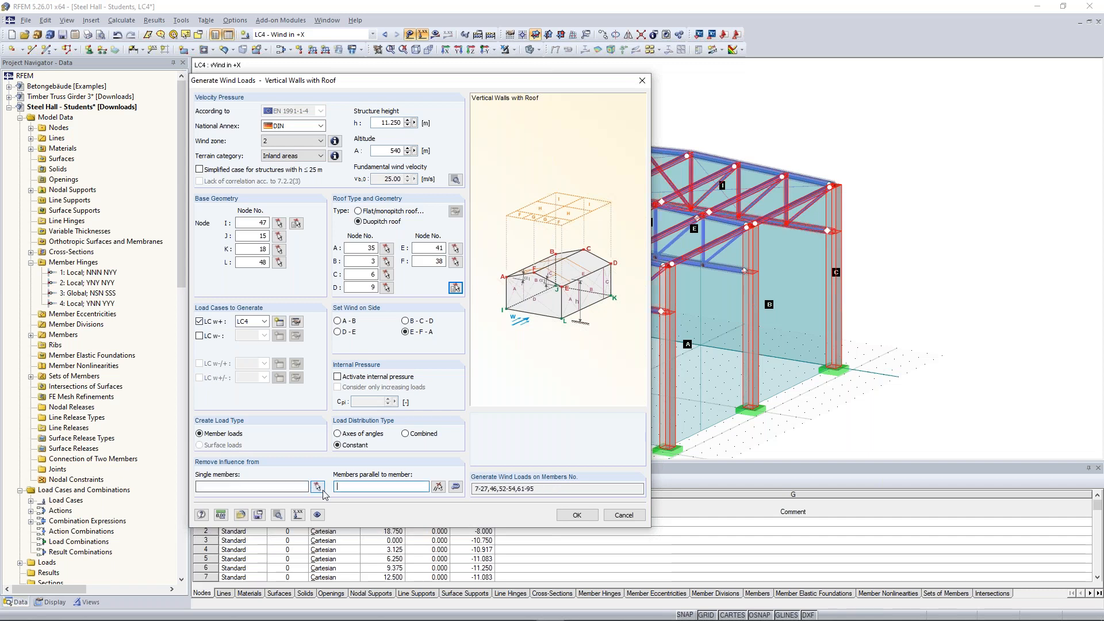
pyautogui.click(318, 488)
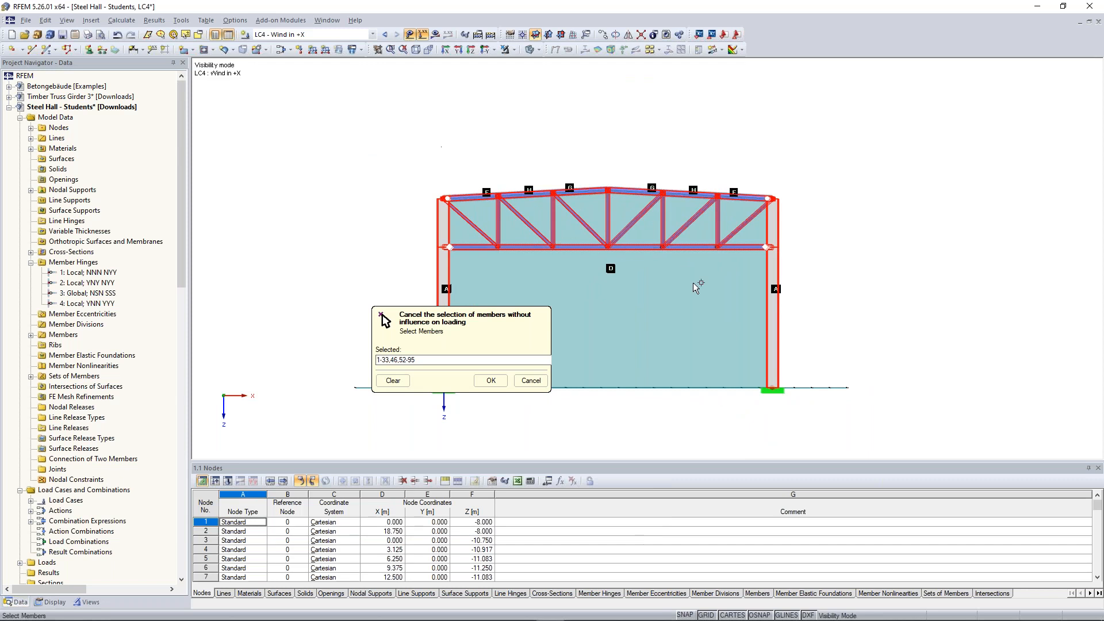
pyautogui.moveTo(741, 293); pyautogui.dragTo(473, 212)
pyautogui.click(492, 382)
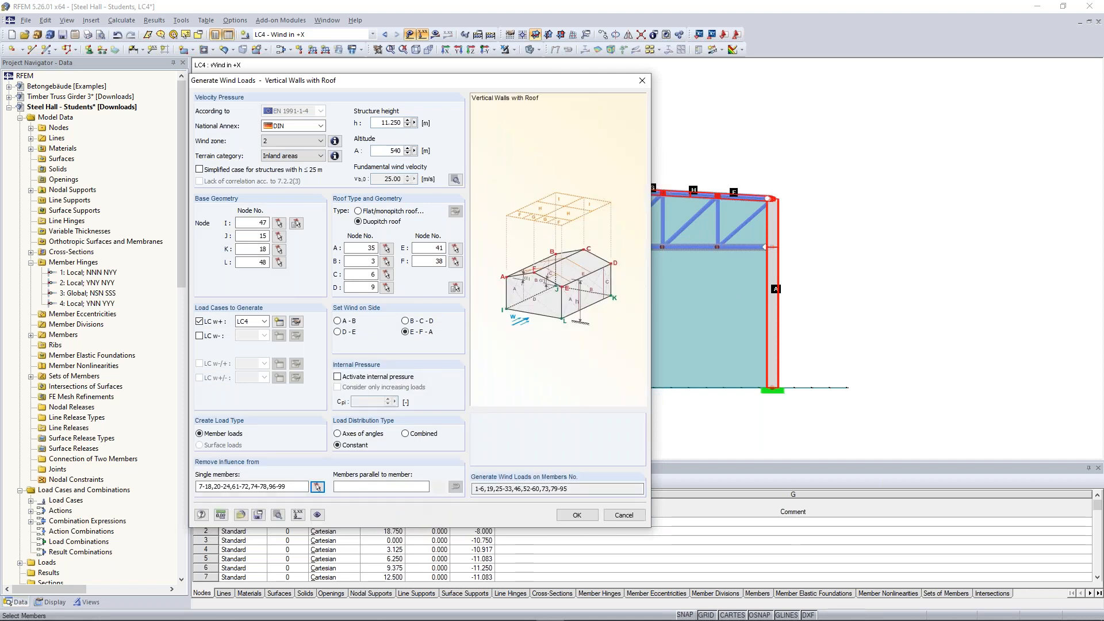
# Exclude all members parallel to upper chord members 57 and 58, and generate the LC4 wind loads with wind on side E-F-A
pyautogui.click(318, 487)
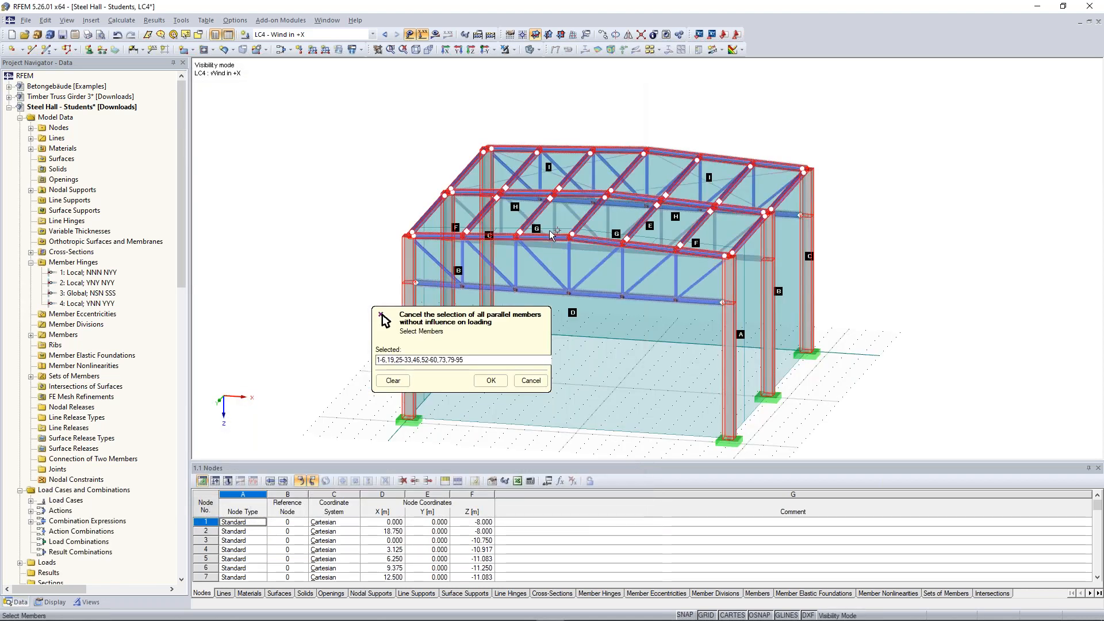
pyautogui.click(546, 237)
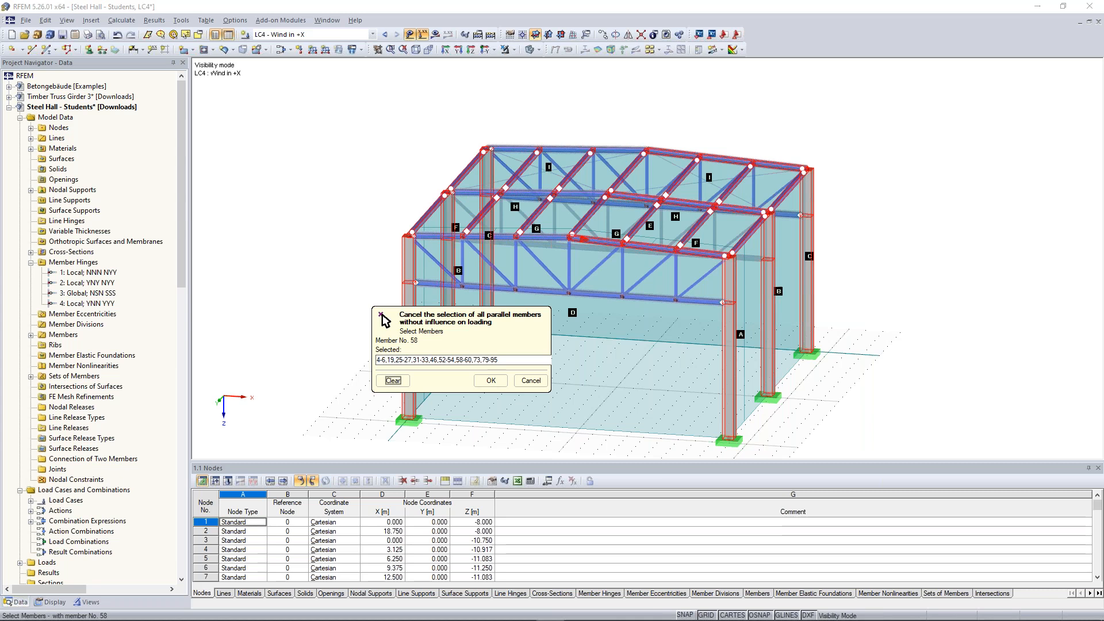
pyautogui.click(597, 239)
pyautogui.keyDown('ctrl'); pyautogui.moveTo(806, 149); pyautogui.dragTo(730, 139, button='middle'); pyautogui.keyUp('ctrl')
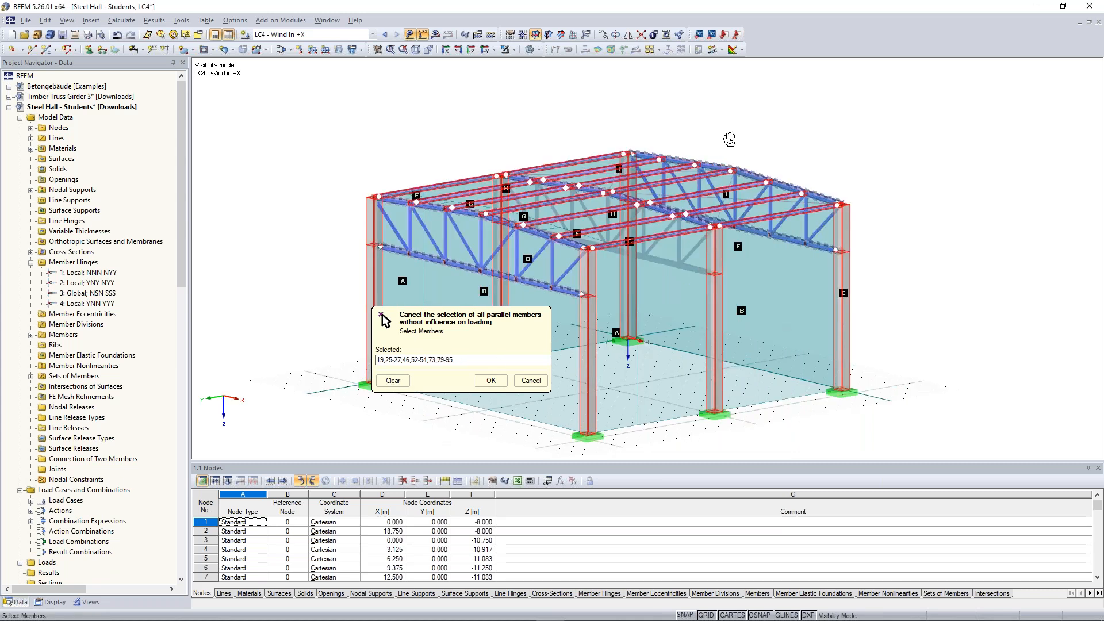
pyautogui.click(491, 380)
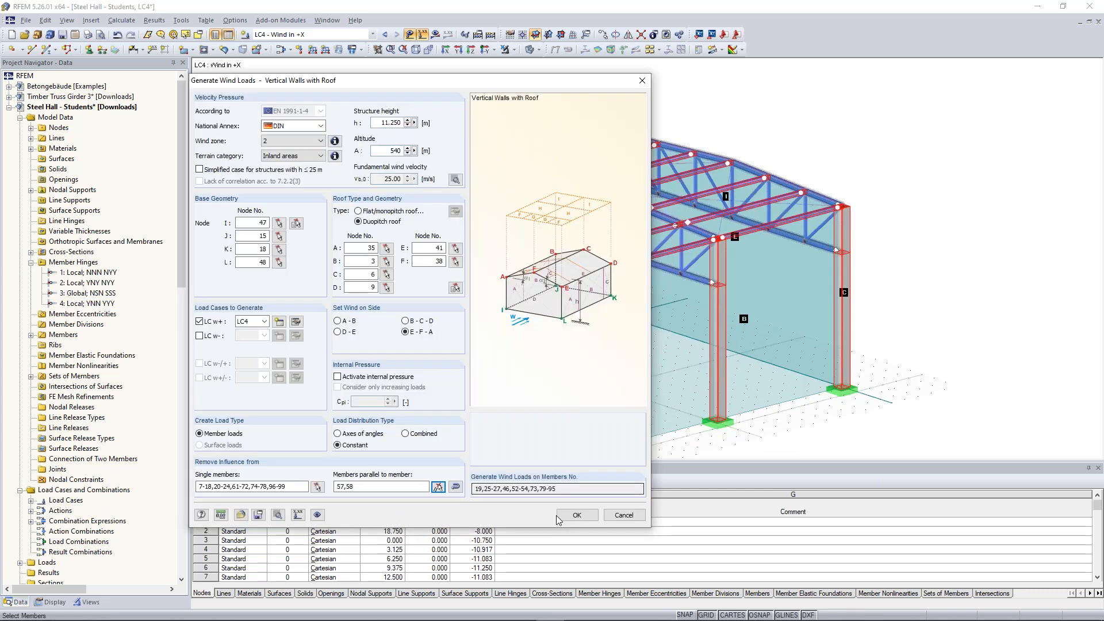
pyautogui.click(576, 514)
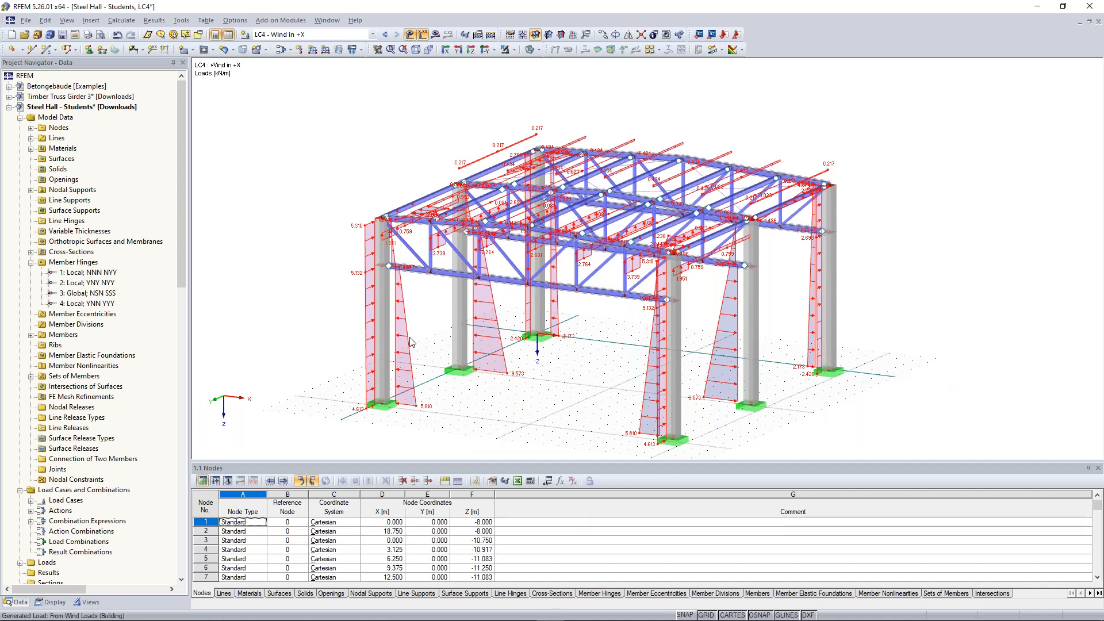
# Edit the generated LC4 wind load to act on side A-B and regenerate the loads
pyautogui.doubleClick(411, 342)
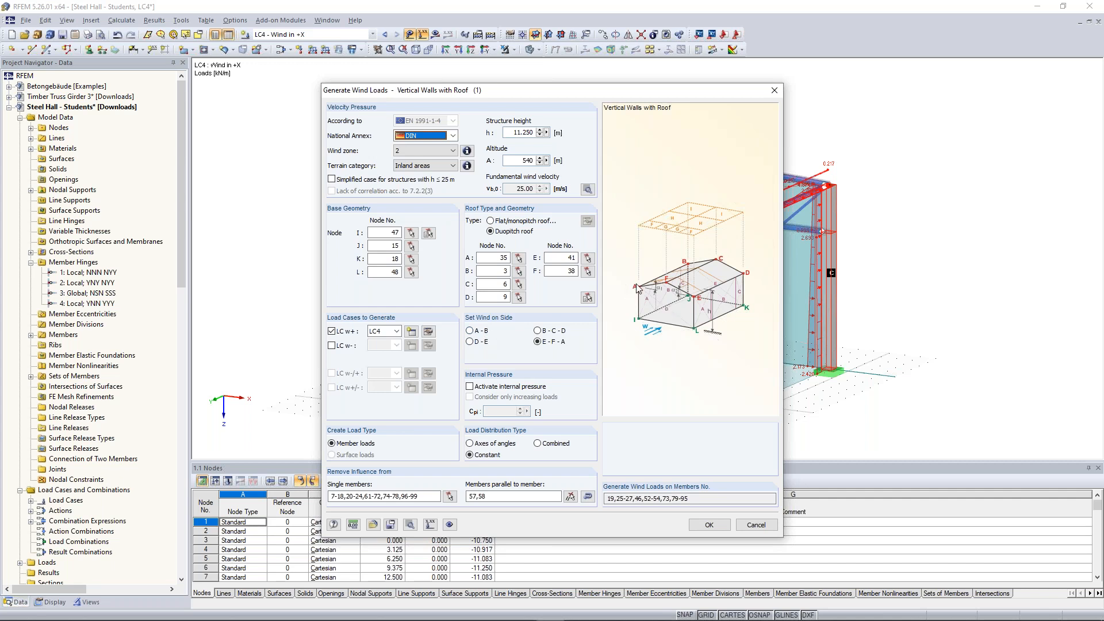
pyautogui.click(471, 331)
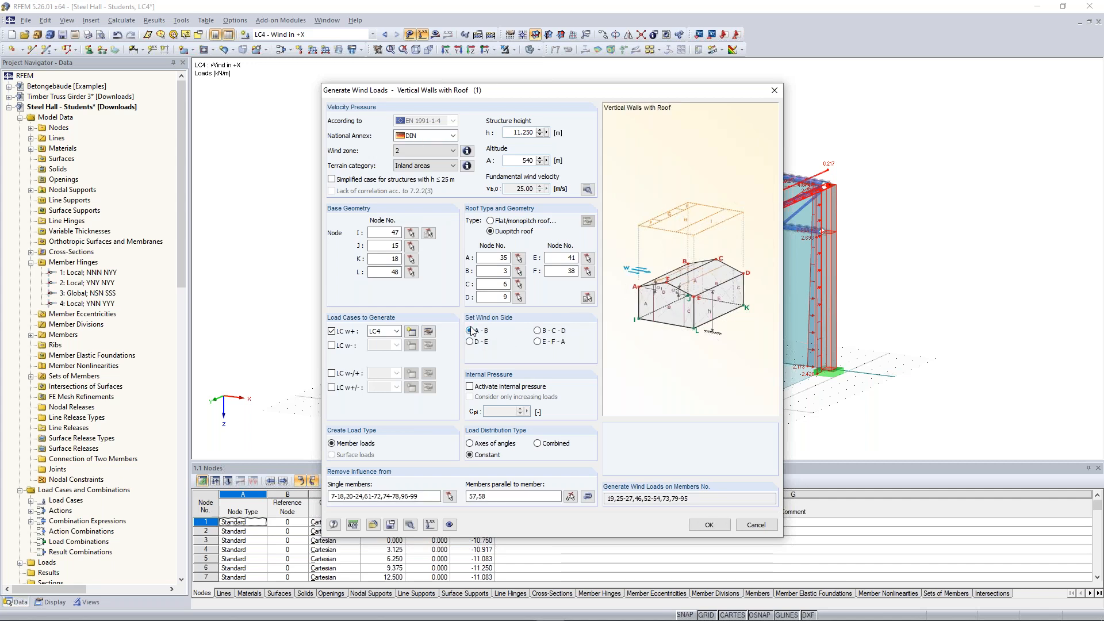
pyautogui.click(709, 525)
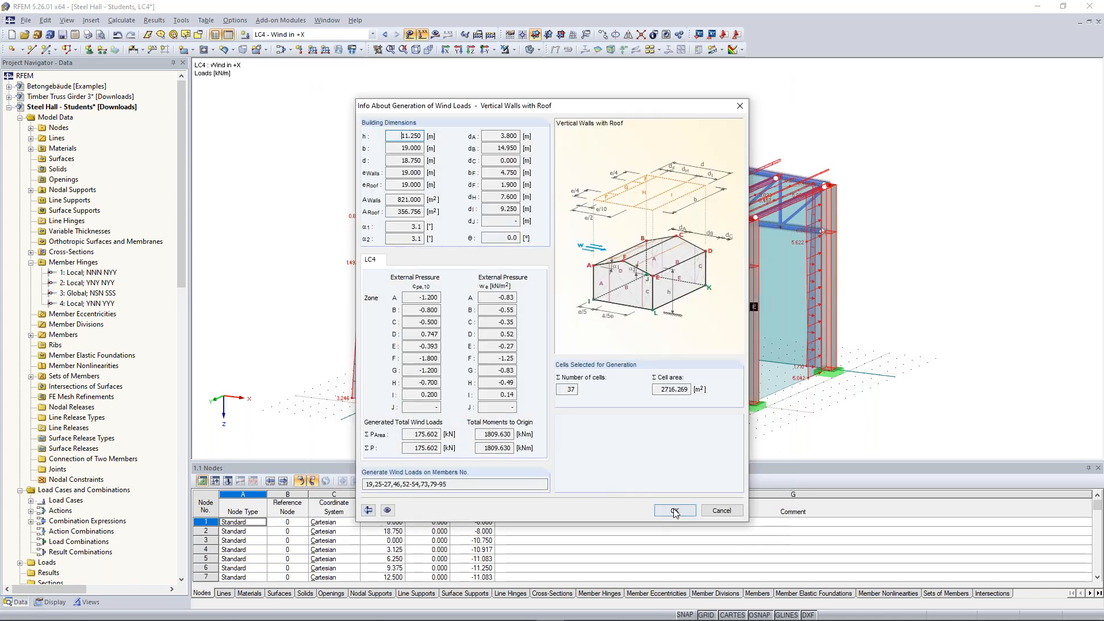
pyautogui.click(675, 512)
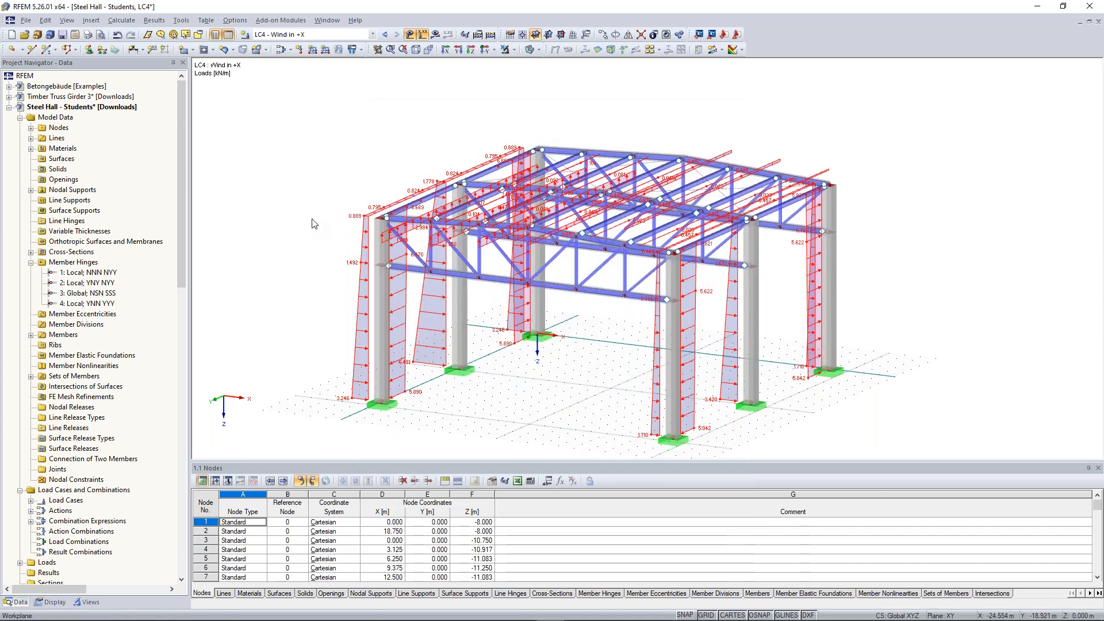
# Copy the LC4 wind load case to create LC5 "Wind in -X", LC6 "Wind in +Y" and LC7 "Wind in -Y"
pyautogui.scroll(-2, 347, 225)
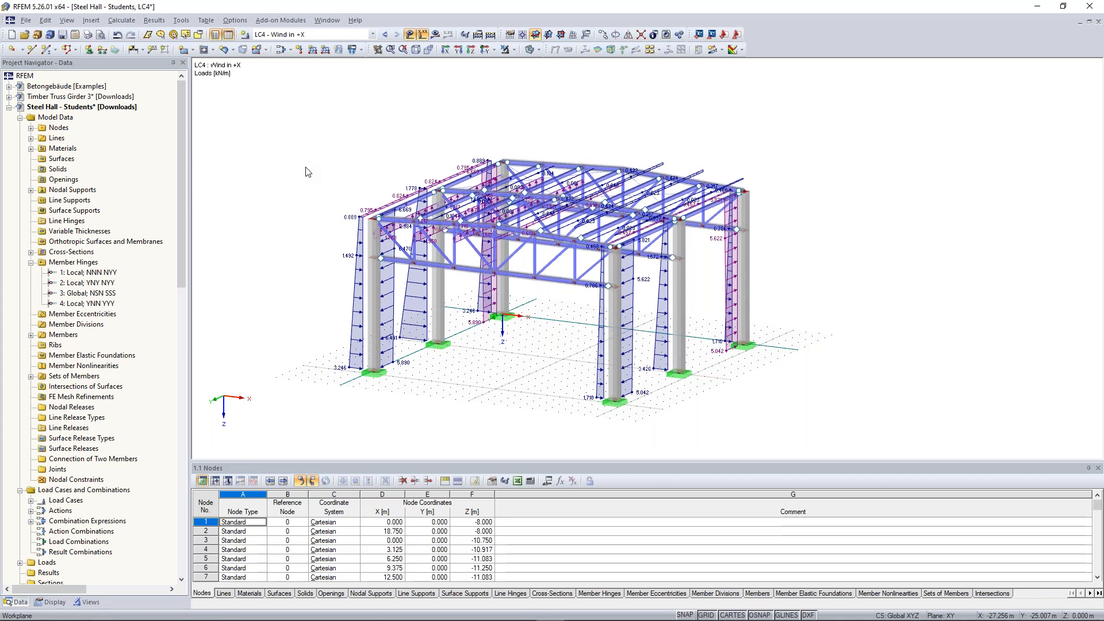
pyautogui.scroll(-1, 170, 205)
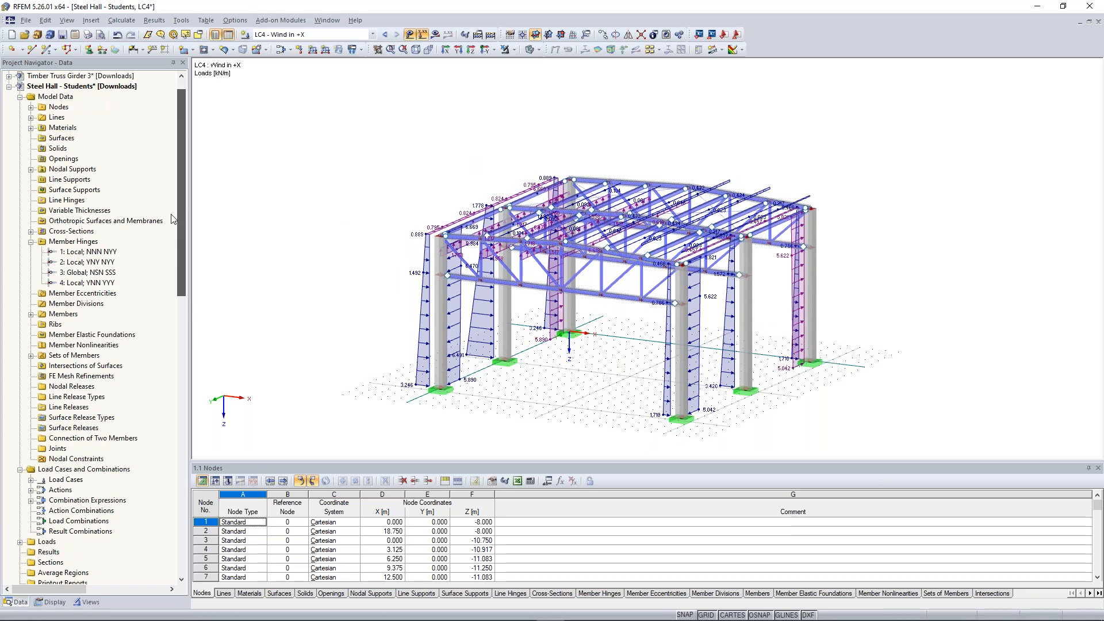
pyautogui.scroll(1, 171, 205)
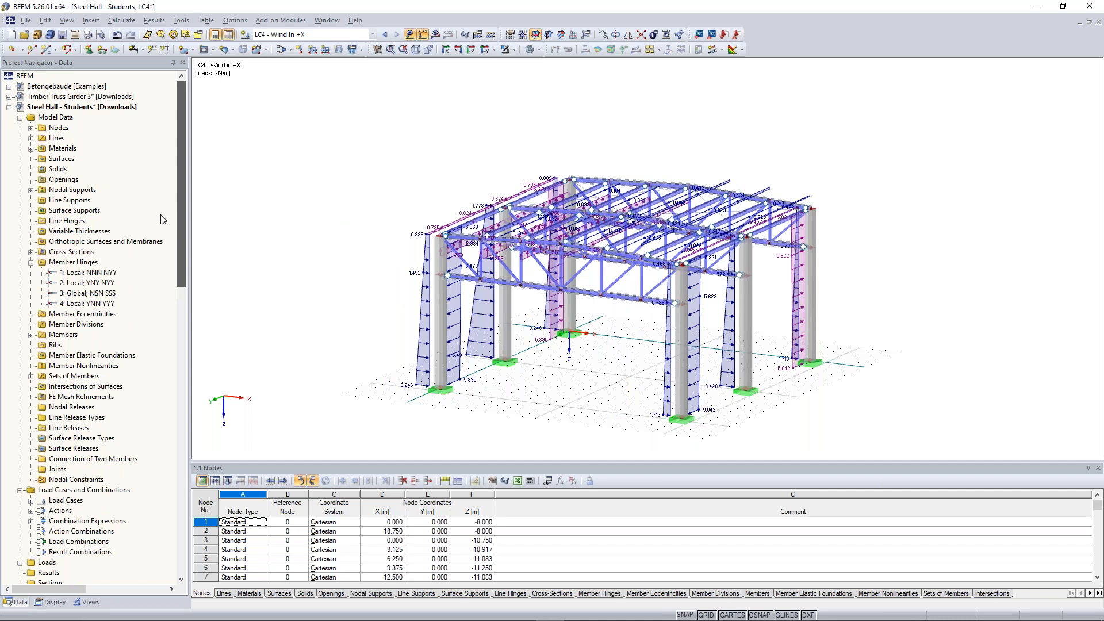
pyautogui.click(31, 500)
pyautogui.scroll(-7, 87, 399)
pyautogui.rightClick(86, 397)
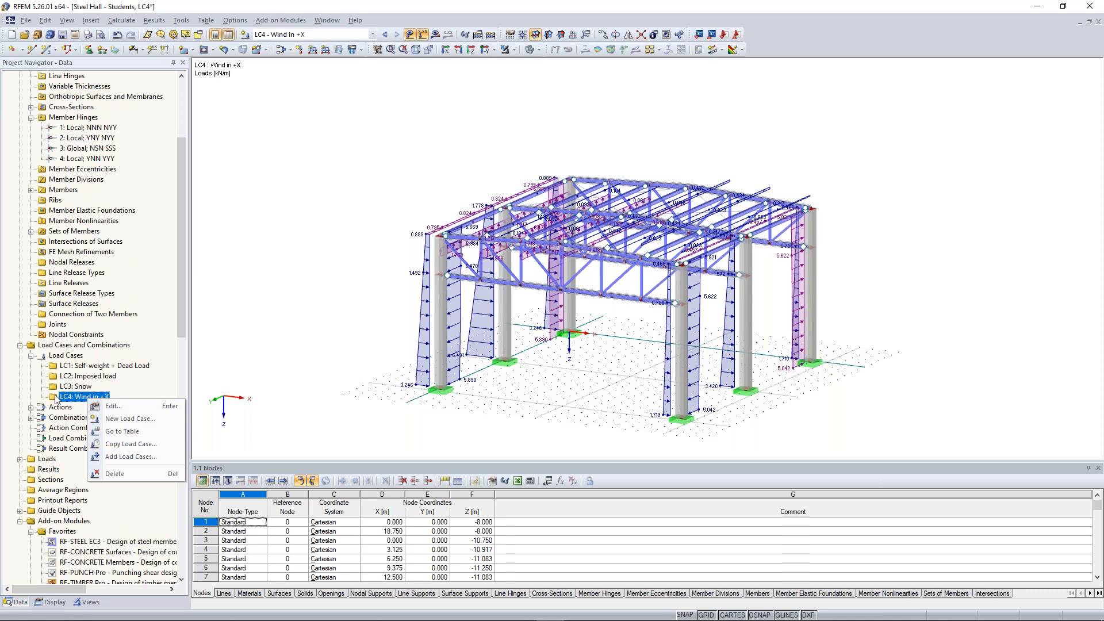
pyautogui.click(131, 444)
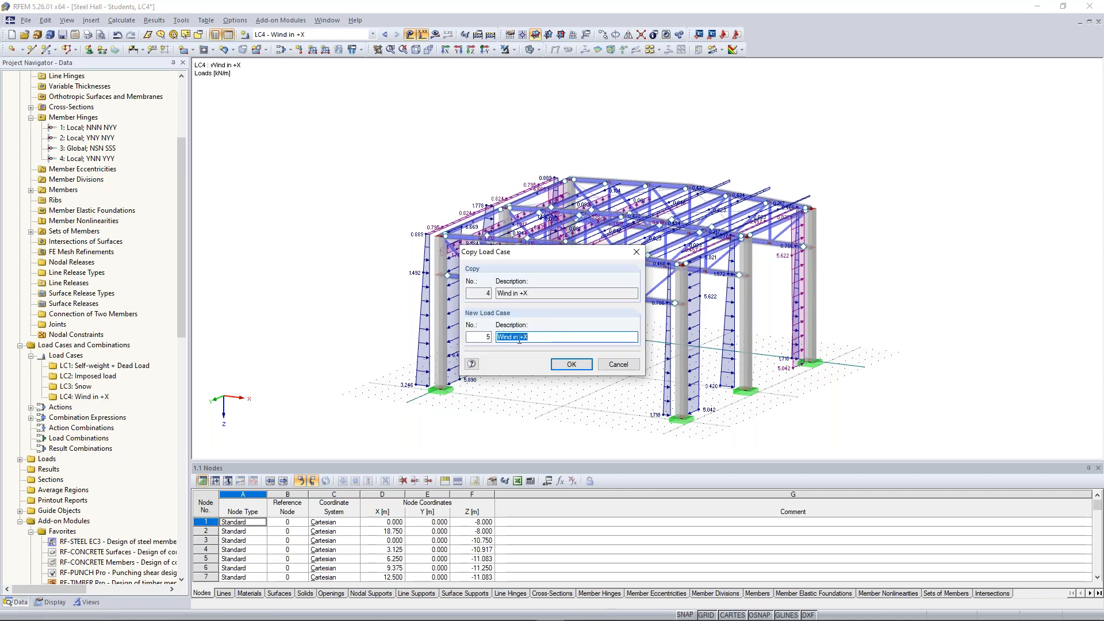
pyautogui.click(519, 339)
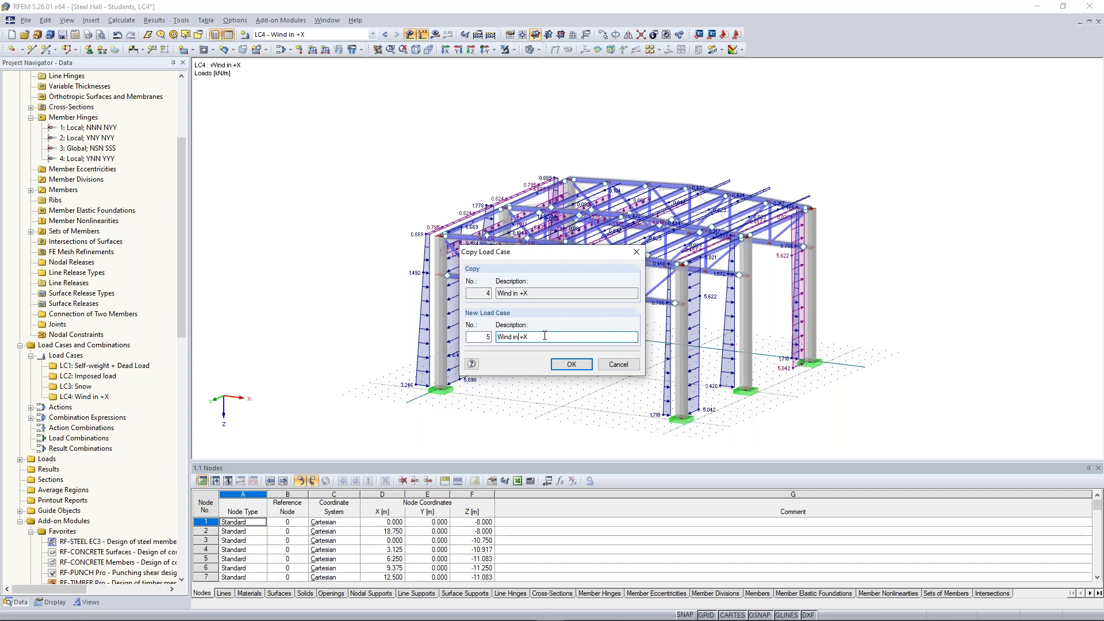
pyautogui.press('Delete')
pyautogui.write('-')
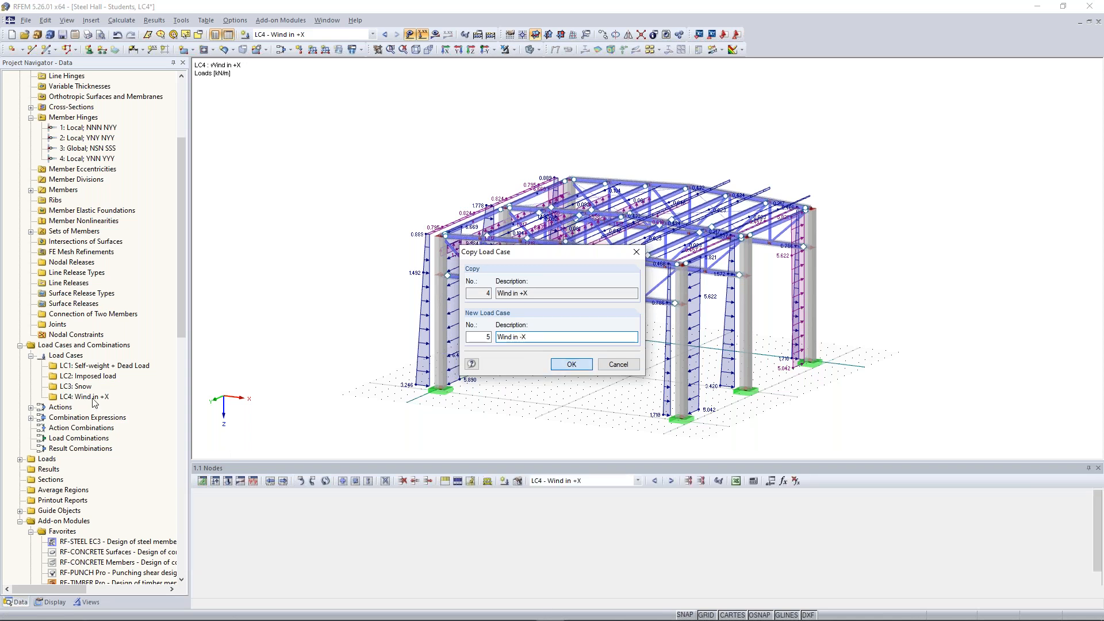
pyautogui.press('Return')
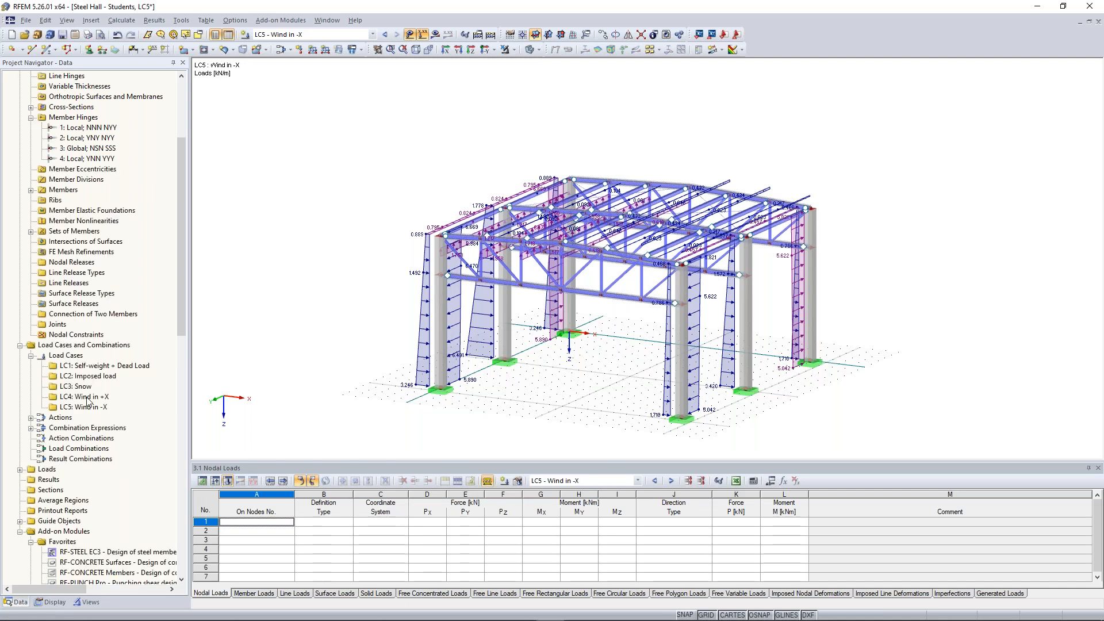
pyautogui.rightClick(87, 408)
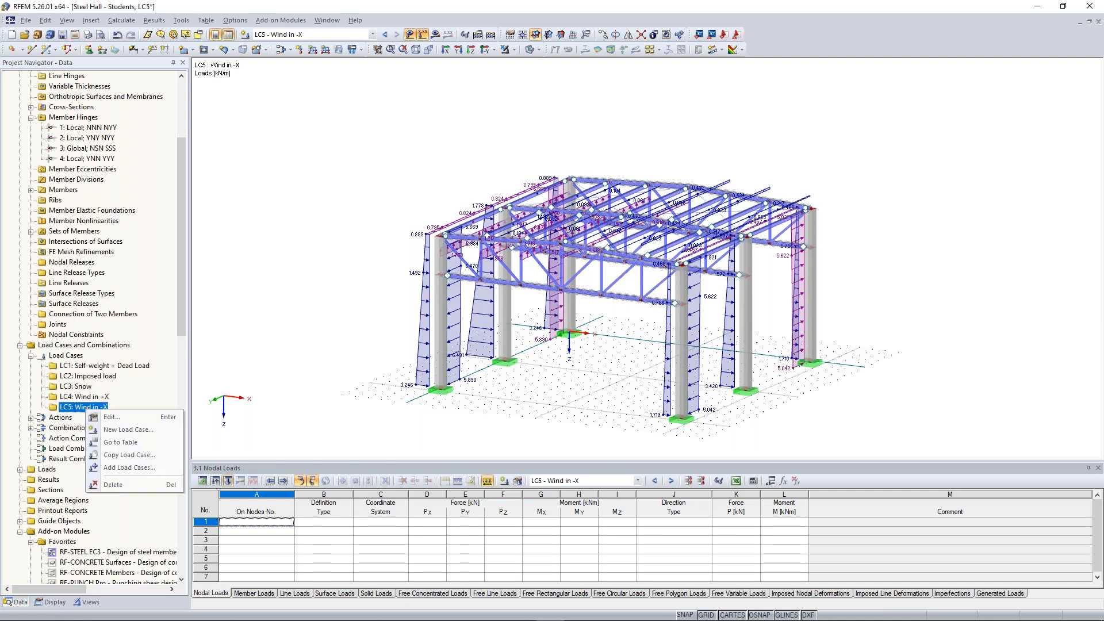
pyautogui.click(150, 454)
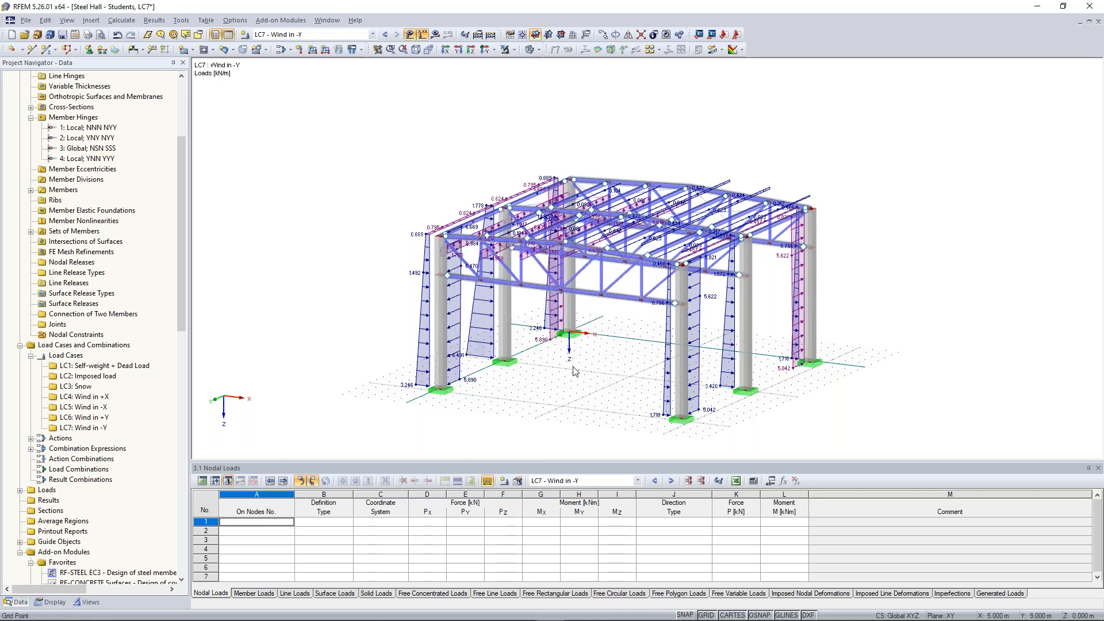
# Switch to LC5 "Wind in -X", set its generated wind load to side D-E and regenerate the loads
pyautogui.click(384, 35)
pyautogui.click(384, 35)
pyautogui.click(384, 35)
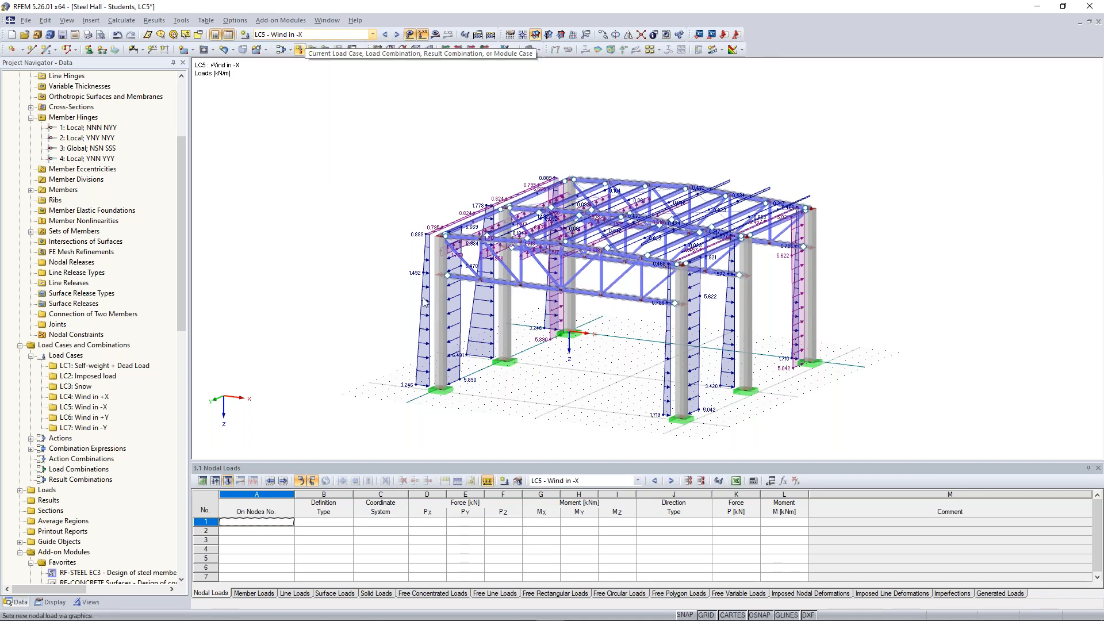
pyautogui.doubleClick(447, 329)
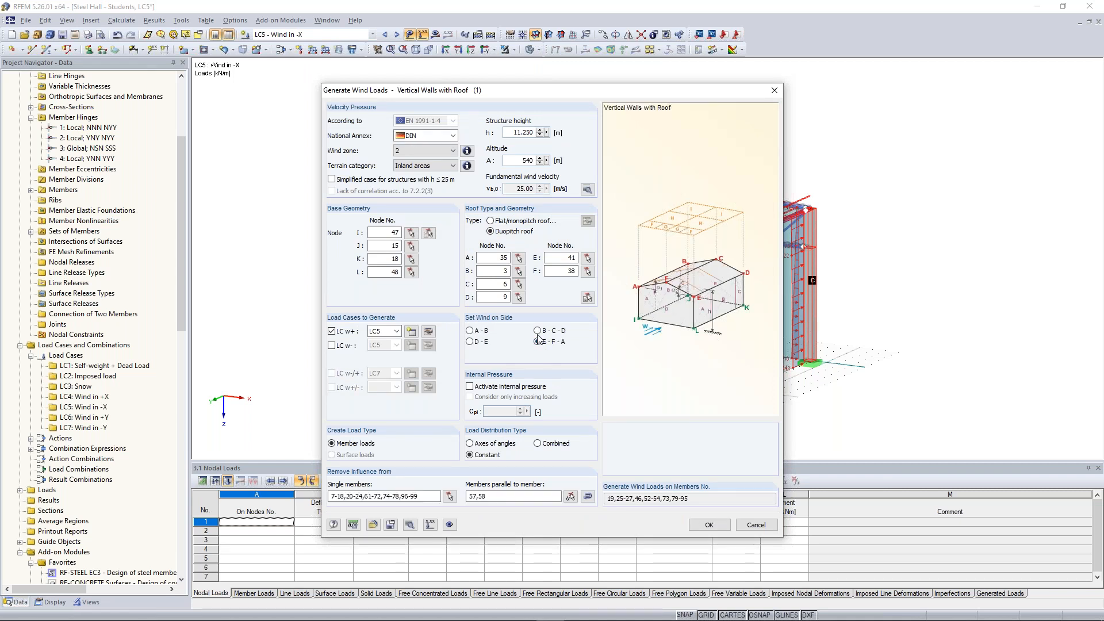
pyautogui.click(481, 343)
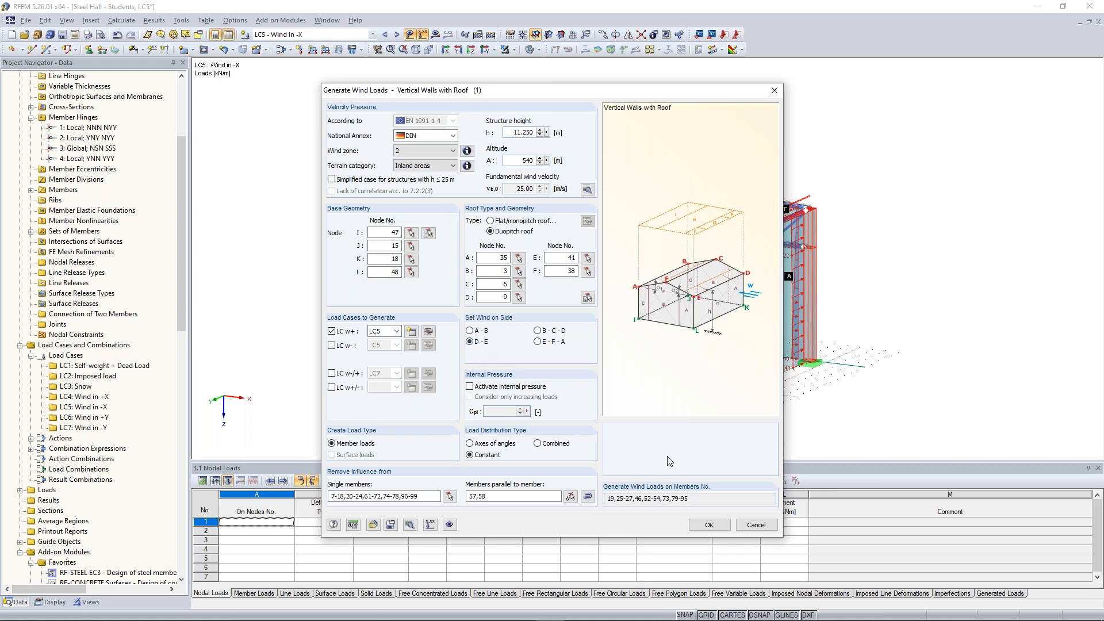
pyautogui.click(710, 526)
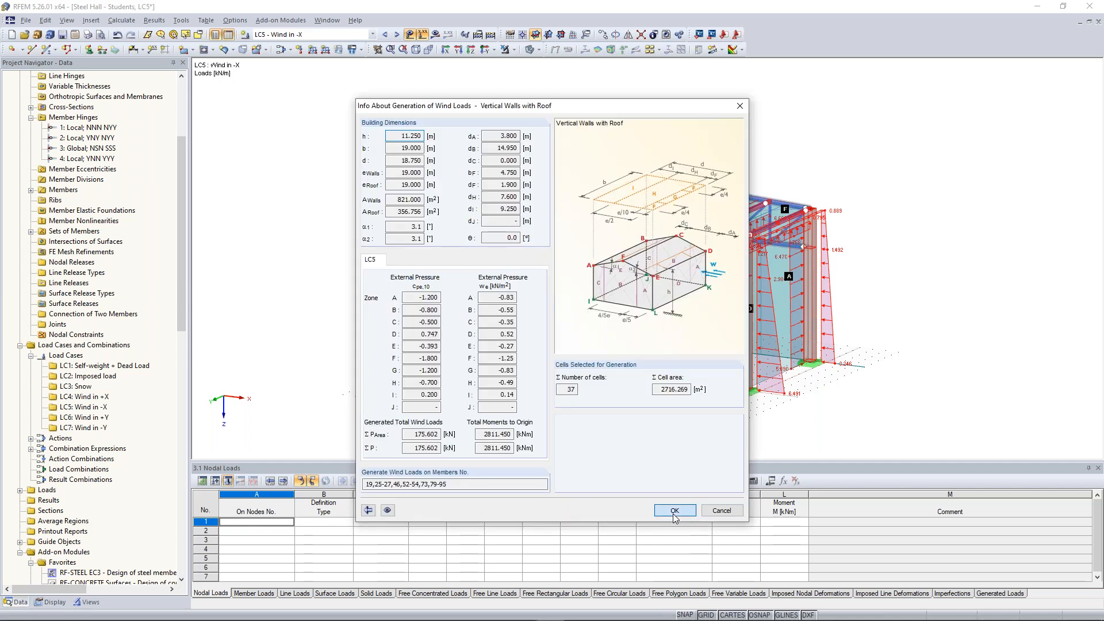
pyautogui.click(674, 512)
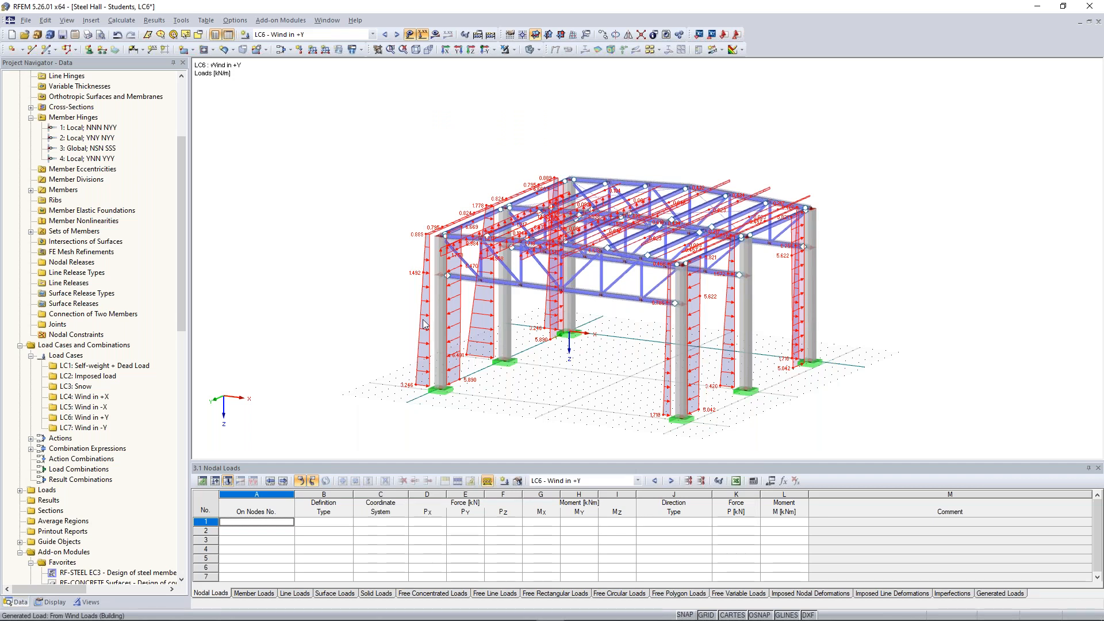
# Regenerate the copied wind loads with wind on side B-C-D for LC6 and on side E-F-A for LC7
pyautogui.doubleClick(687, 260)
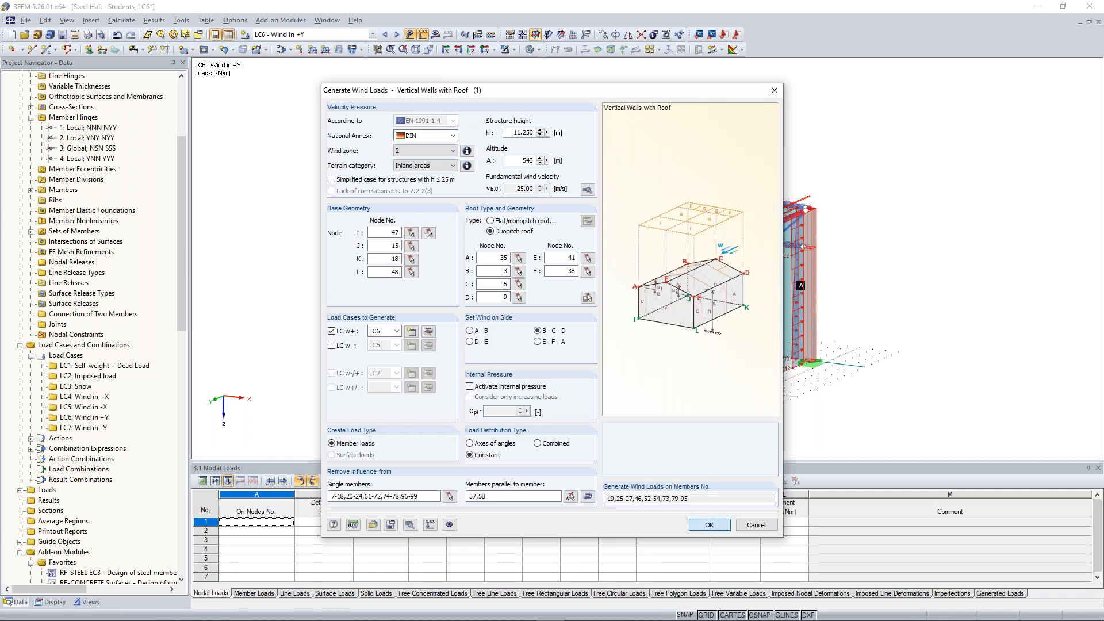
pyautogui.click(709, 524)
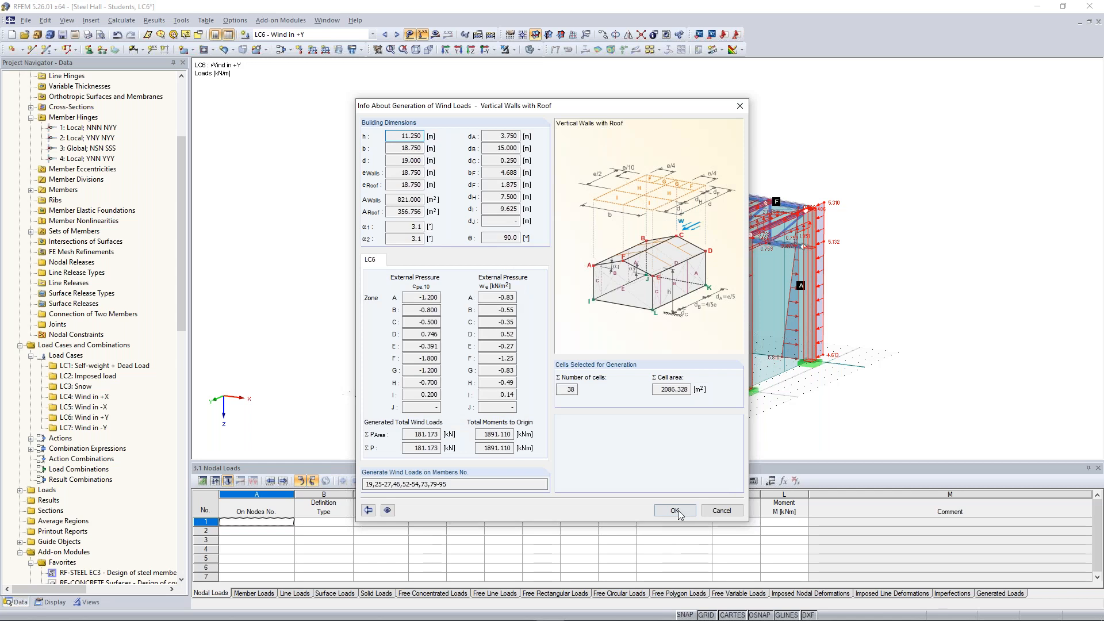
pyautogui.click(398, 36)
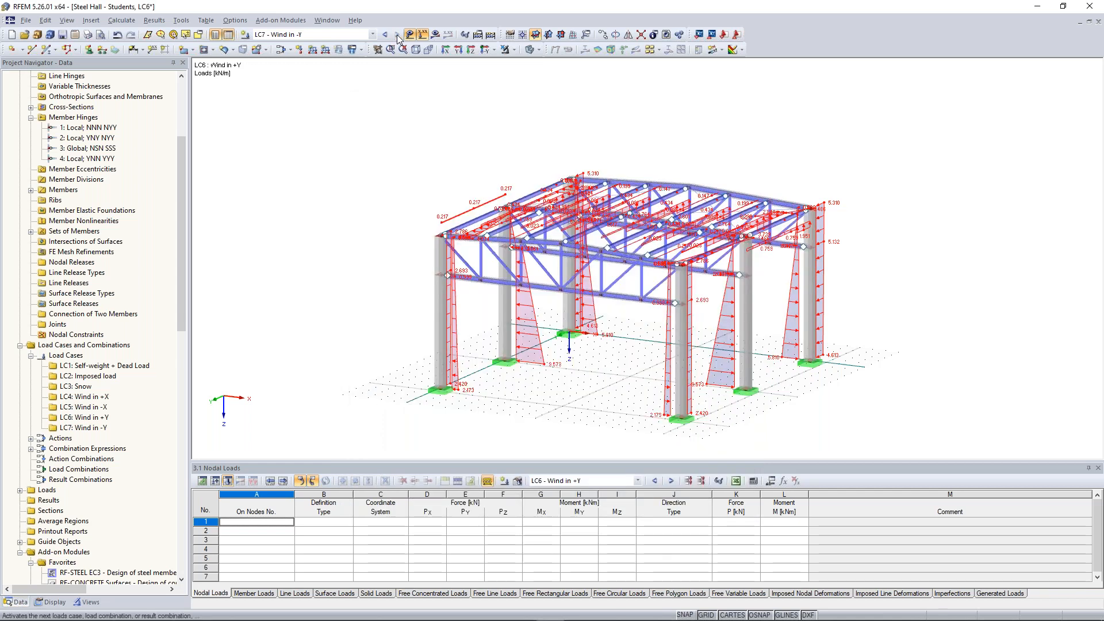
pyautogui.doubleClick(669, 369)
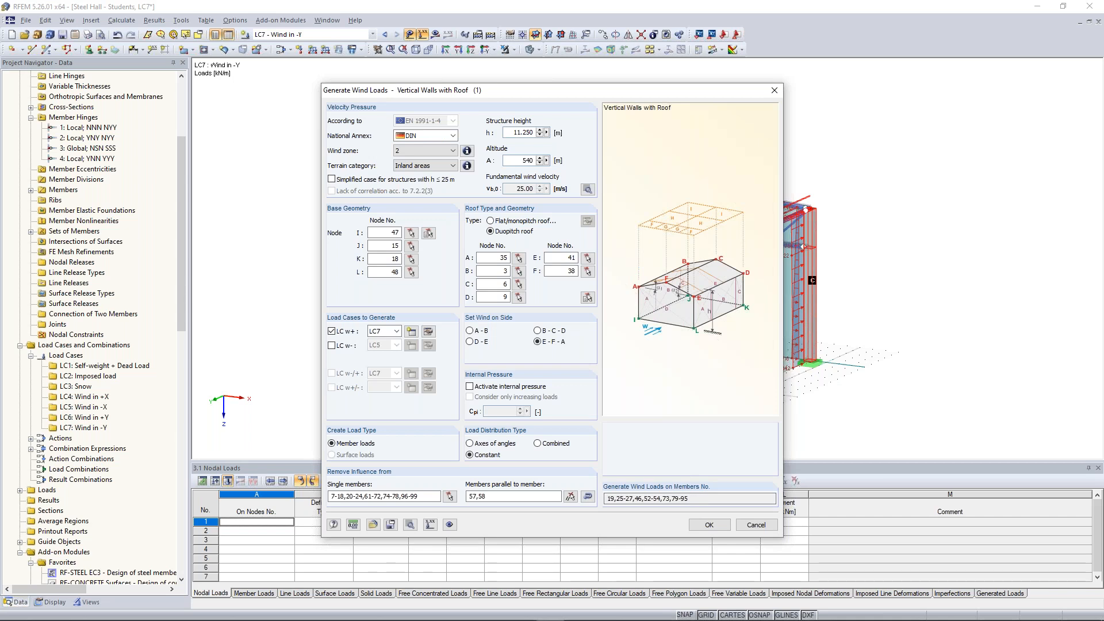
pyautogui.press('Return')
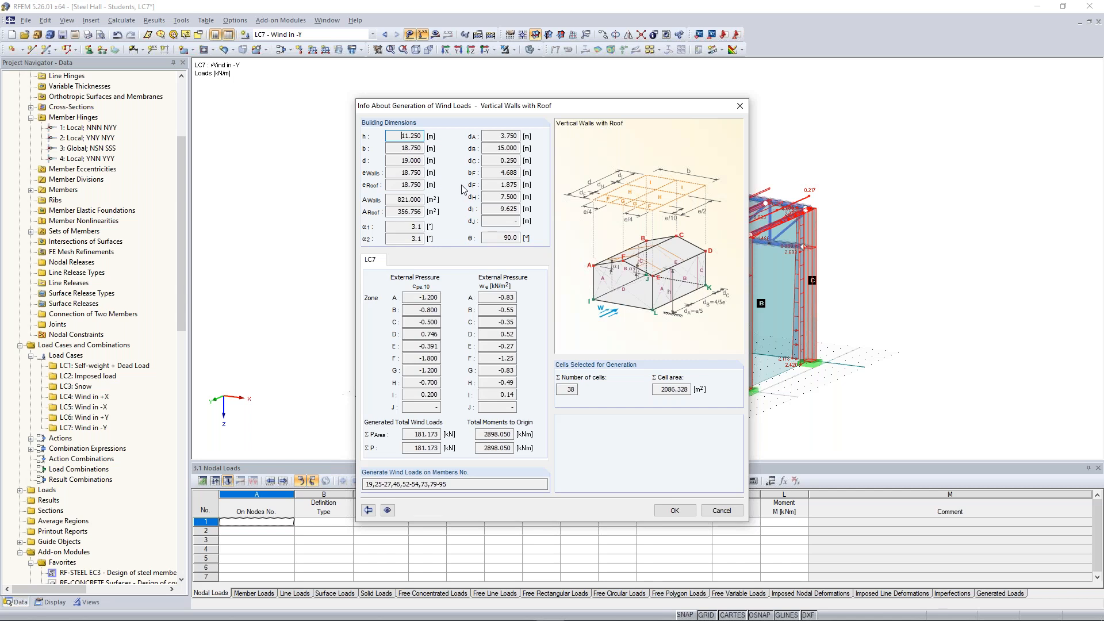
pyautogui.click(694, 512)
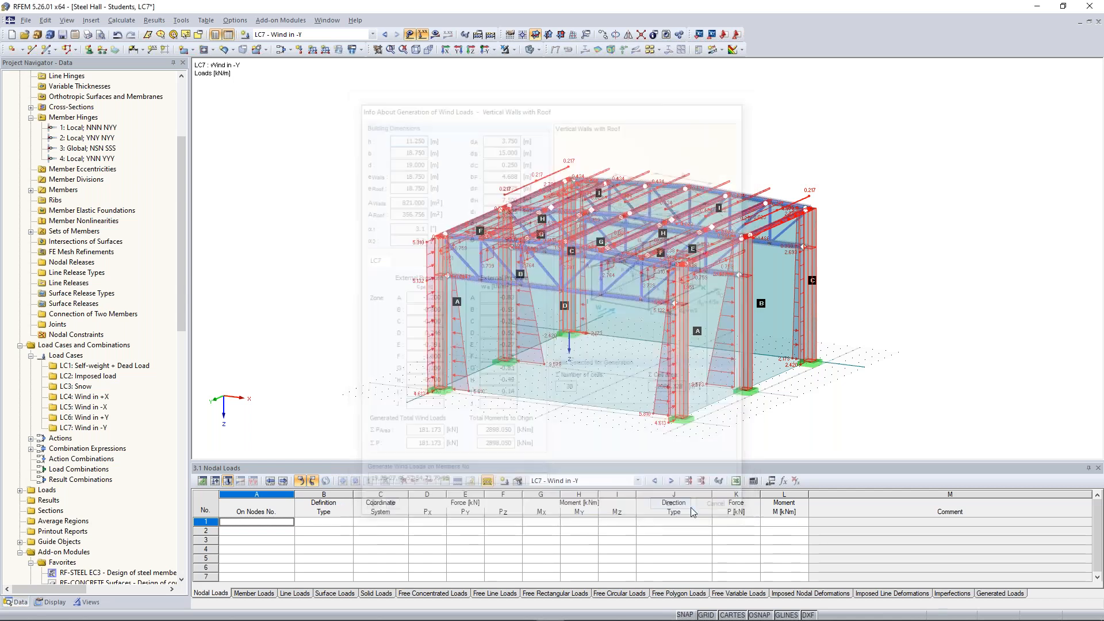
pyautogui.click(490, 36)
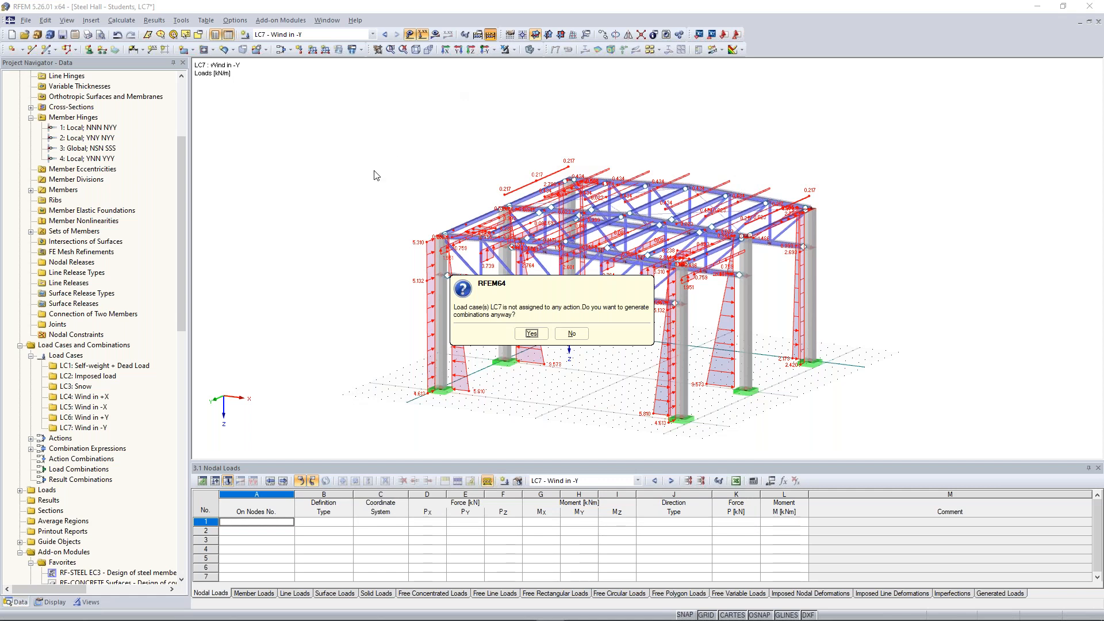
pyautogui.click(571, 333)
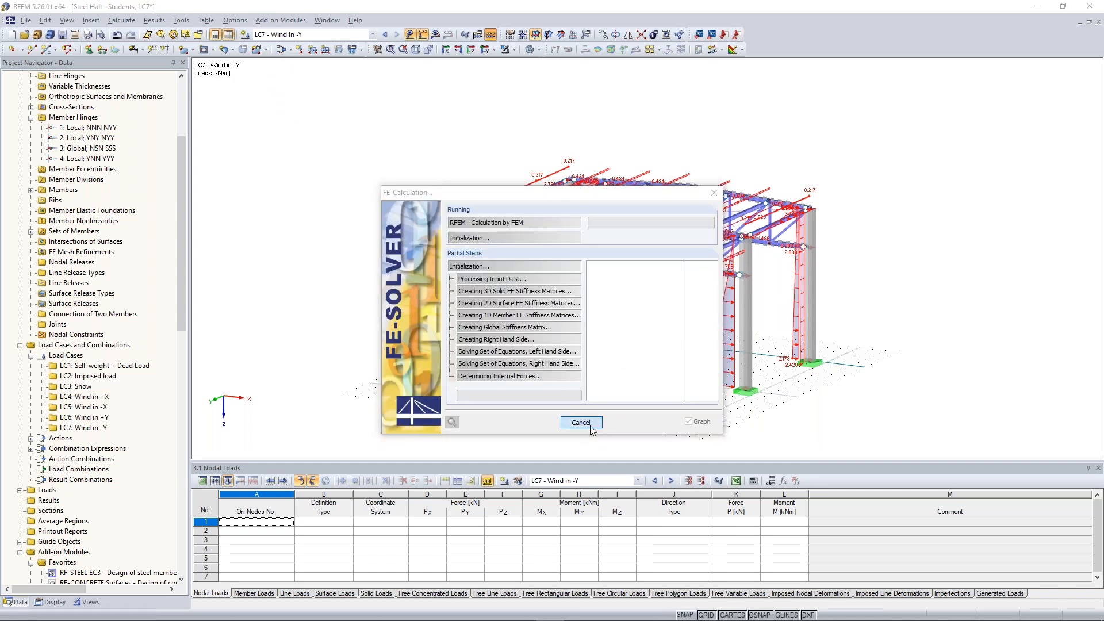
pyautogui.click(591, 427)
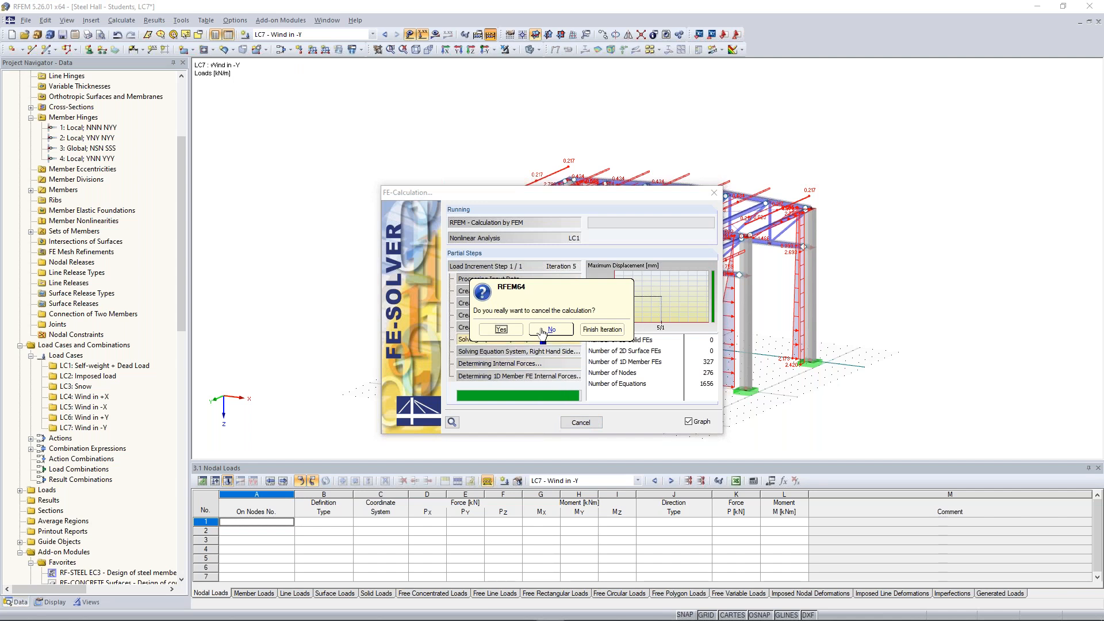
pyautogui.click(543, 330)
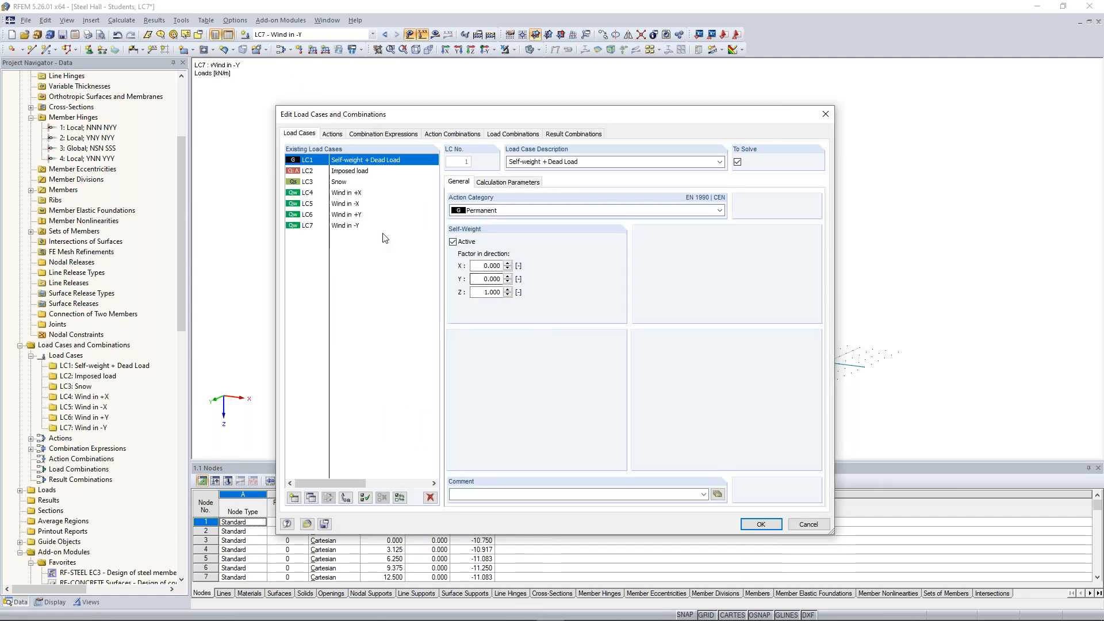
# Open the load case and combination settings and select LC7 "Wind in -Y"
pyautogui.click(376, 226)
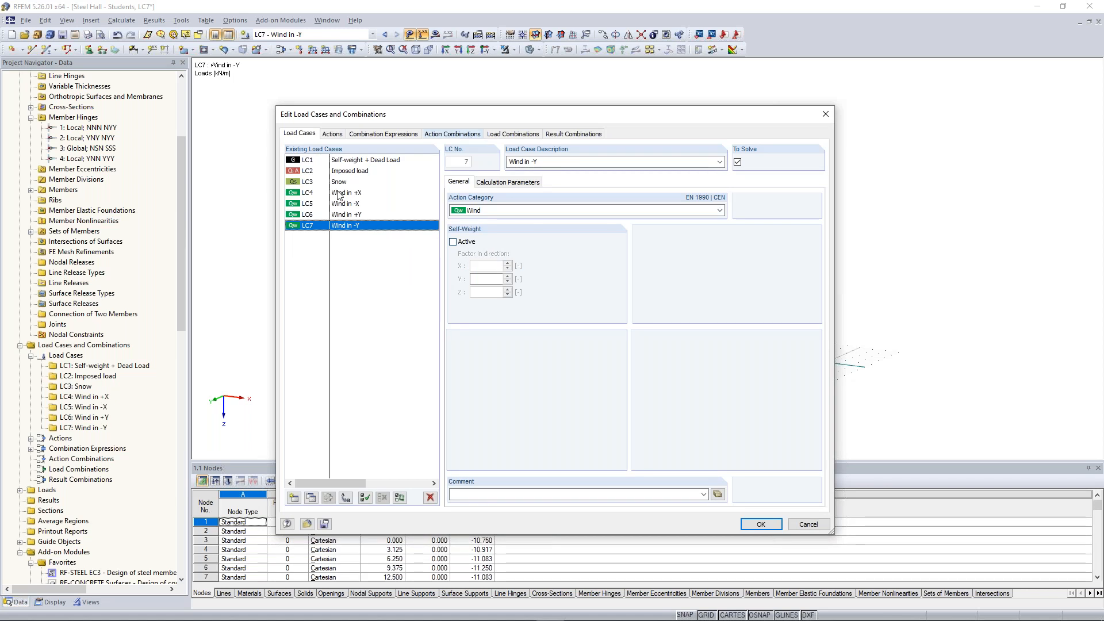
# Assign load case LC7 Wind in -Y to the Wind action A4 and run the complete calculation
pyautogui.click(332, 134)
pyautogui.click(509, 269)
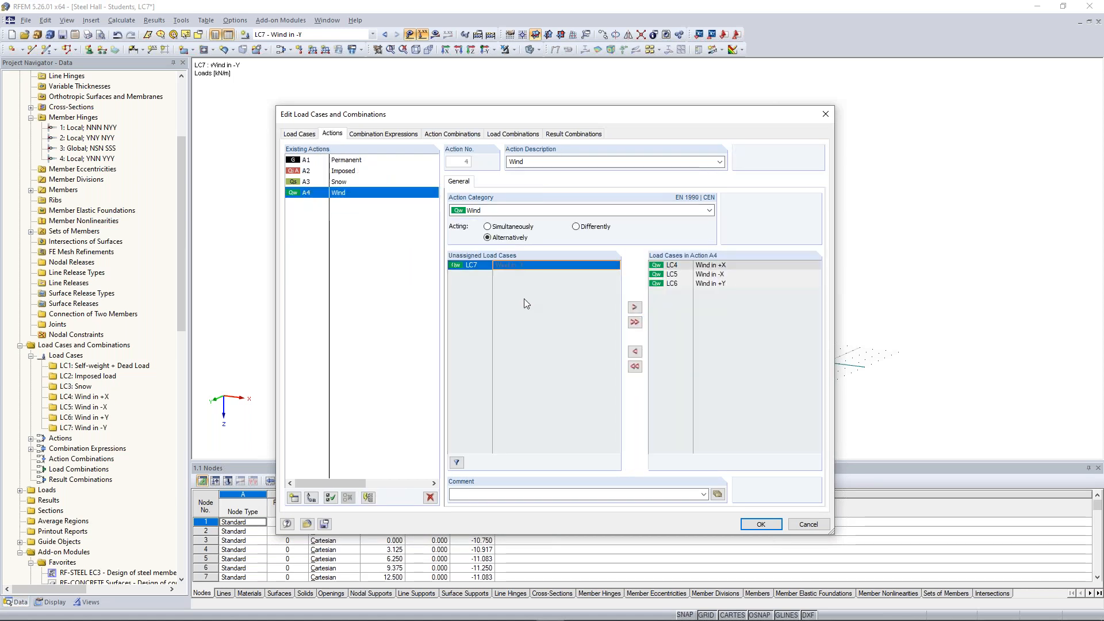
pyautogui.click(635, 308)
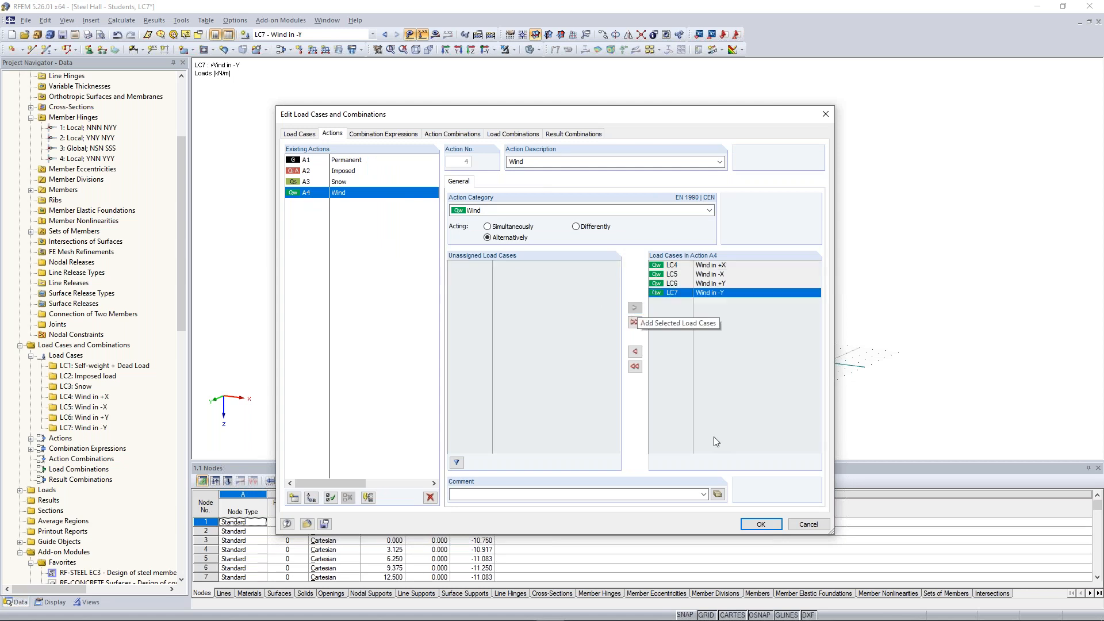
pyautogui.click(761, 524)
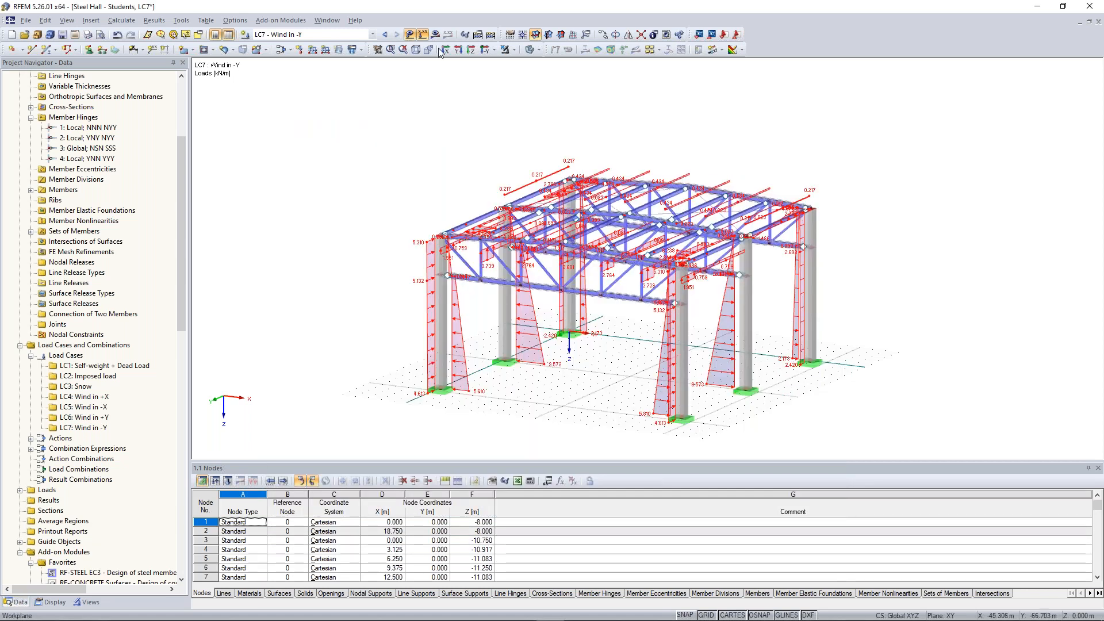
pyautogui.click(491, 34)
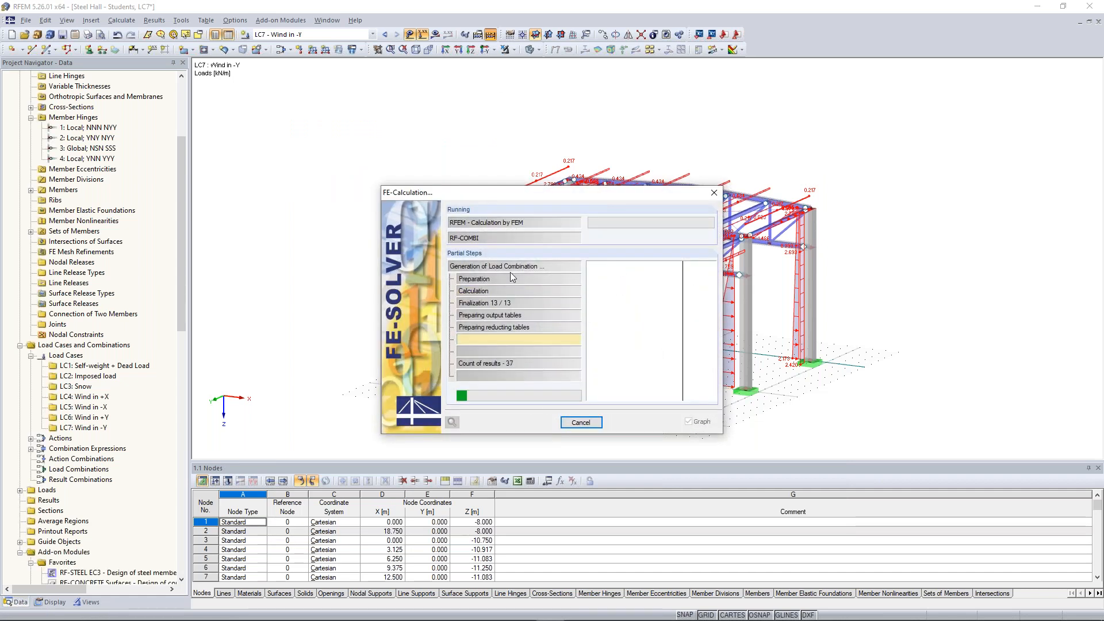
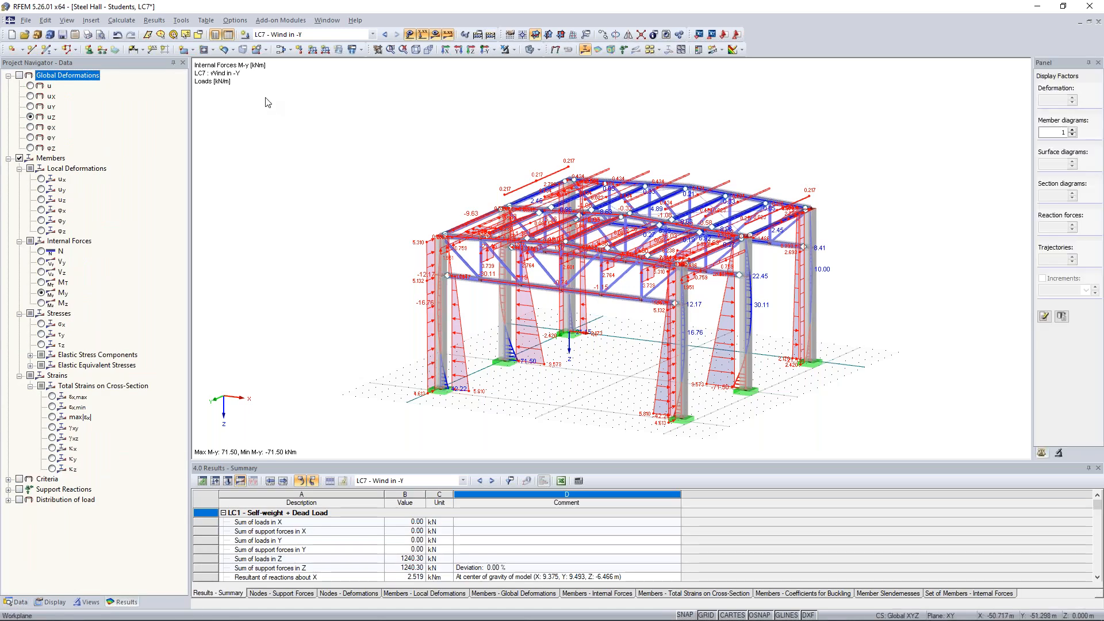
# Review the combination expressions and the generated load combinations in the load case and combination settings
pyautogui.click(290, 50)
pyautogui.click(289, 66)
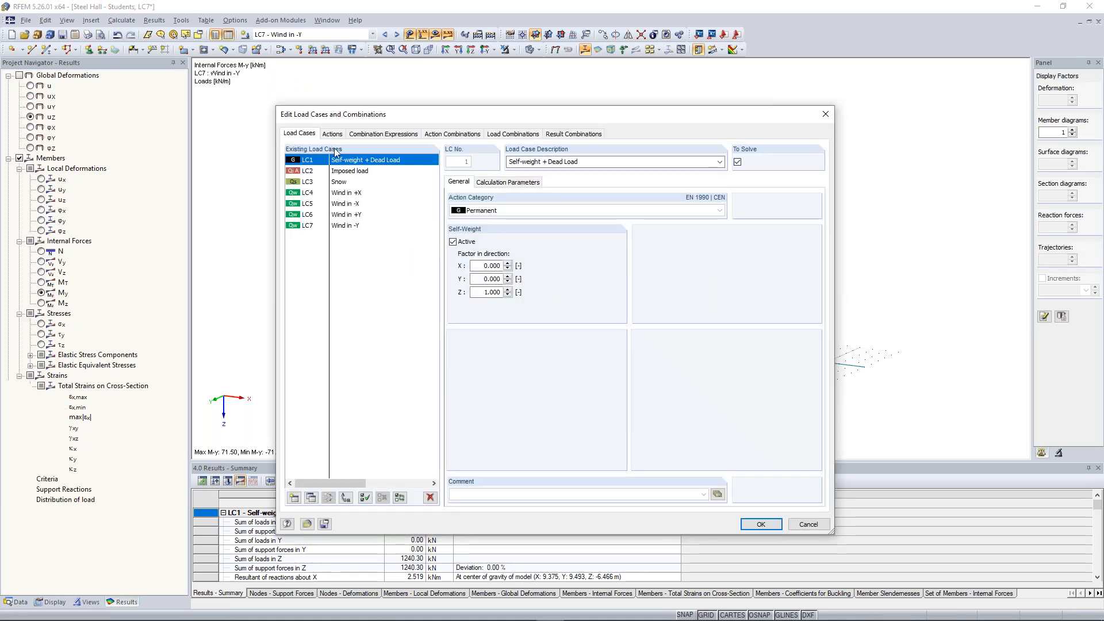
pyautogui.click(351, 134)
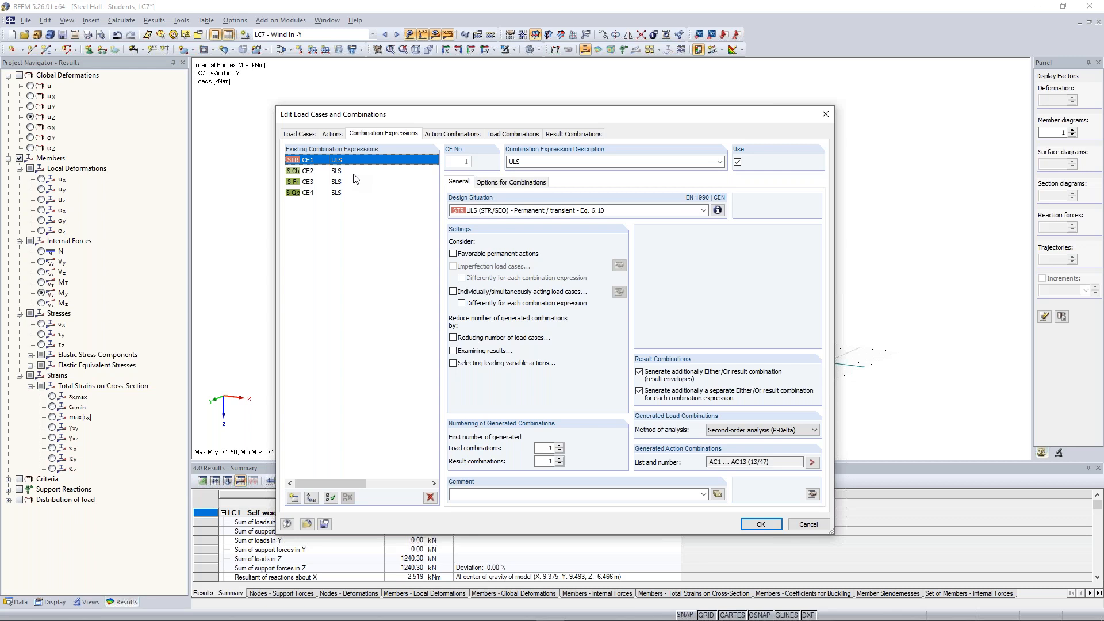
pyautogui.click(487, 135)
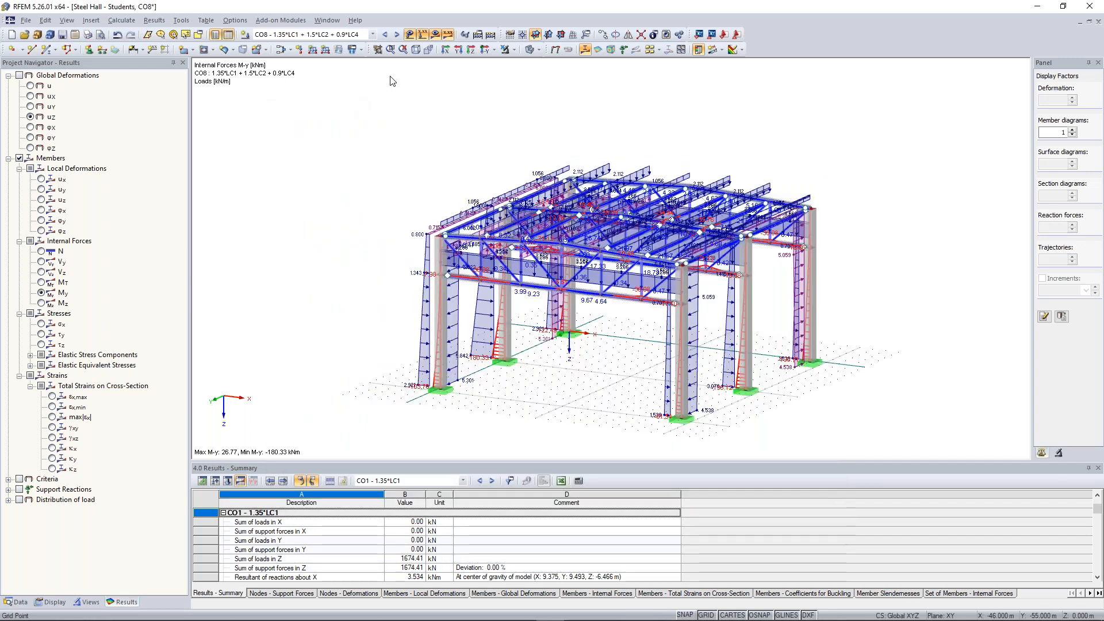
# Display the results of load case LC3 Snow and examine the axial forces N in the roof trusses and columns
pyautogui.click(357, 34)
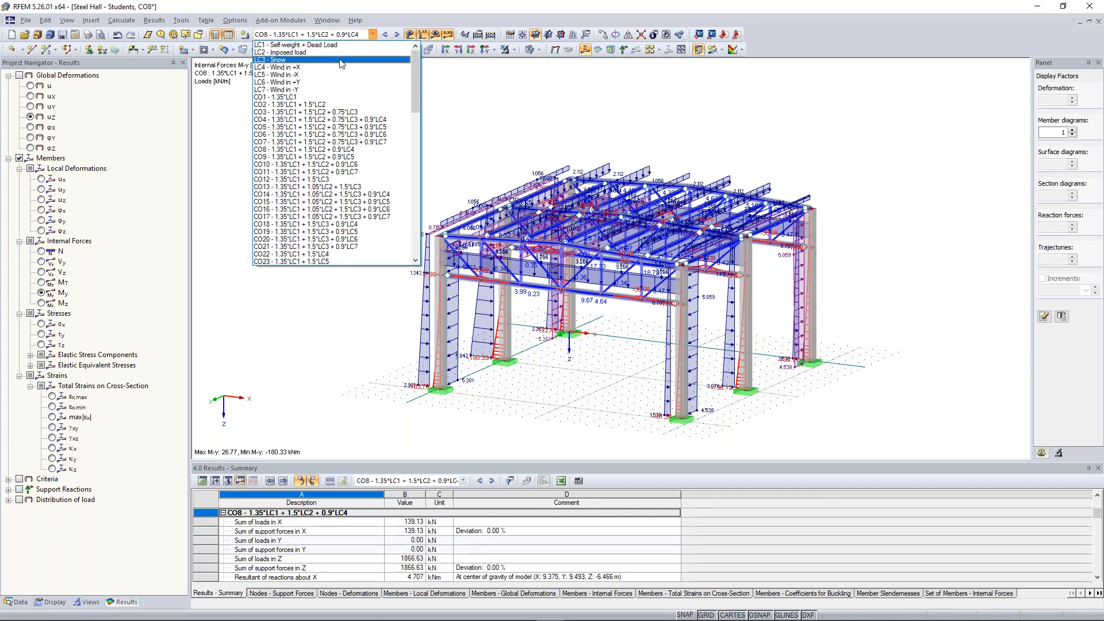
pyautogui.click(342, 60)
pyautogui.keyDown('ctrl'); pyautogui.moveTo(726, 143); pyautogui.dragTo(635, 111, button='middle'); pyautogui.keyUp('ctrl')
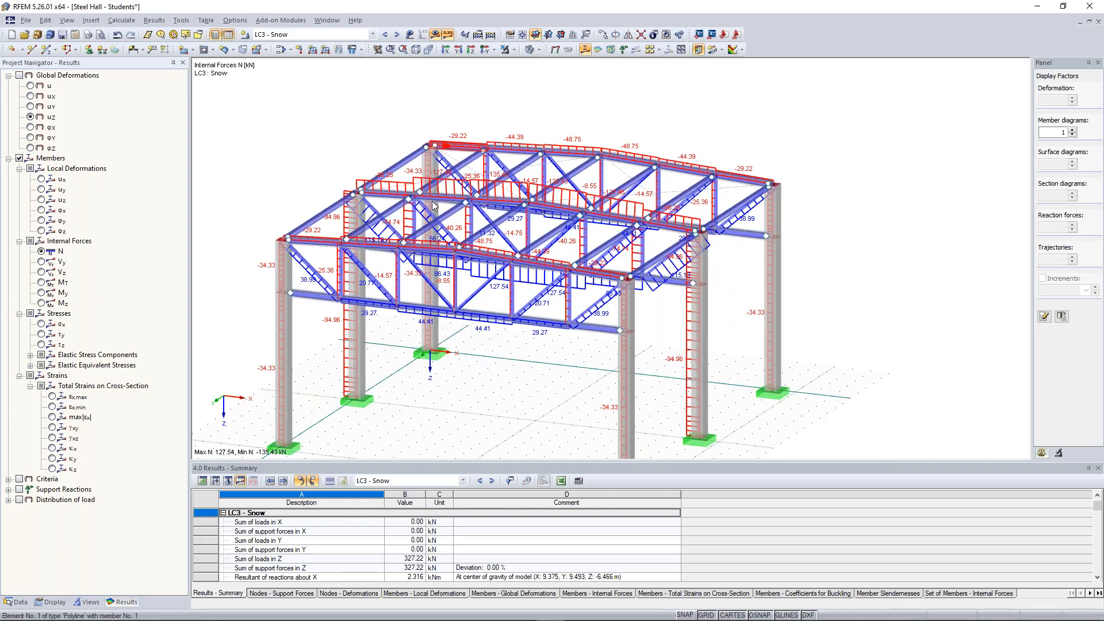
pyautogui.scroll(2, 432, 202)
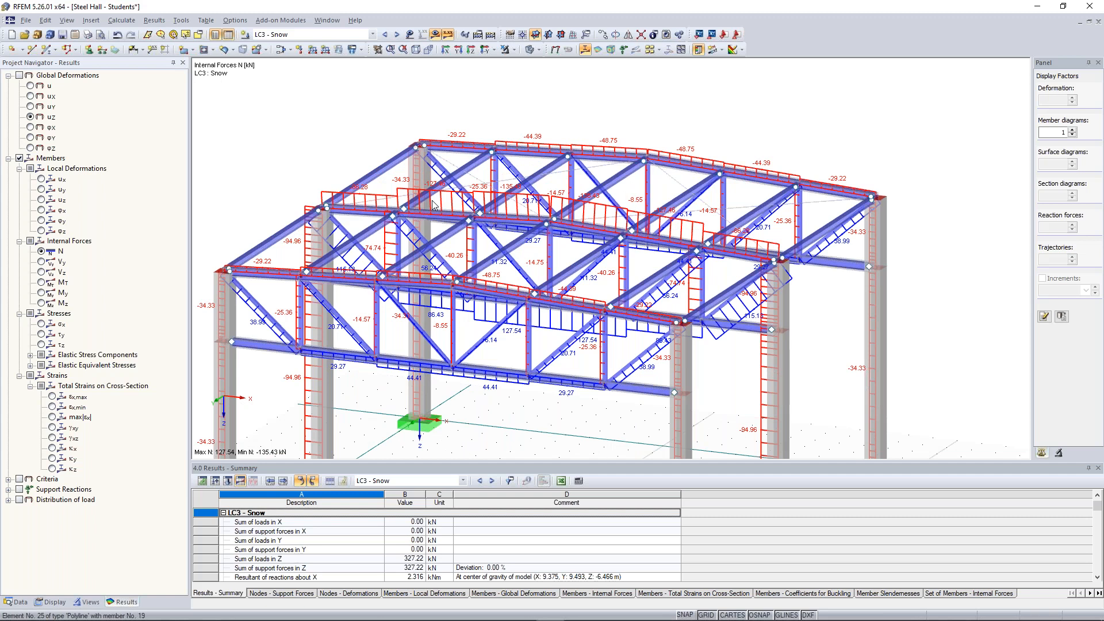
pyautogui.scroll(1, 433, 202)
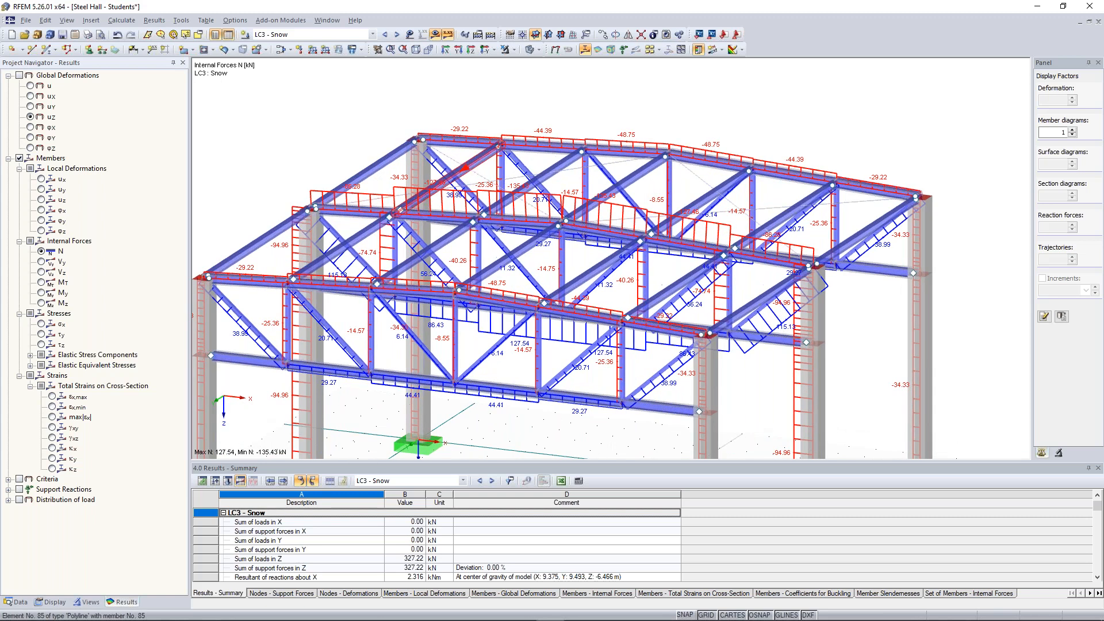
pyautogui.scroll(-1, 282, 145)
pyautogui.keyDown('ctrl'); pyautogui.moveTo(282, 145); pyautogui.dragTo(305, 168, button='middle'); pyautogui.keyUp('ctrl')
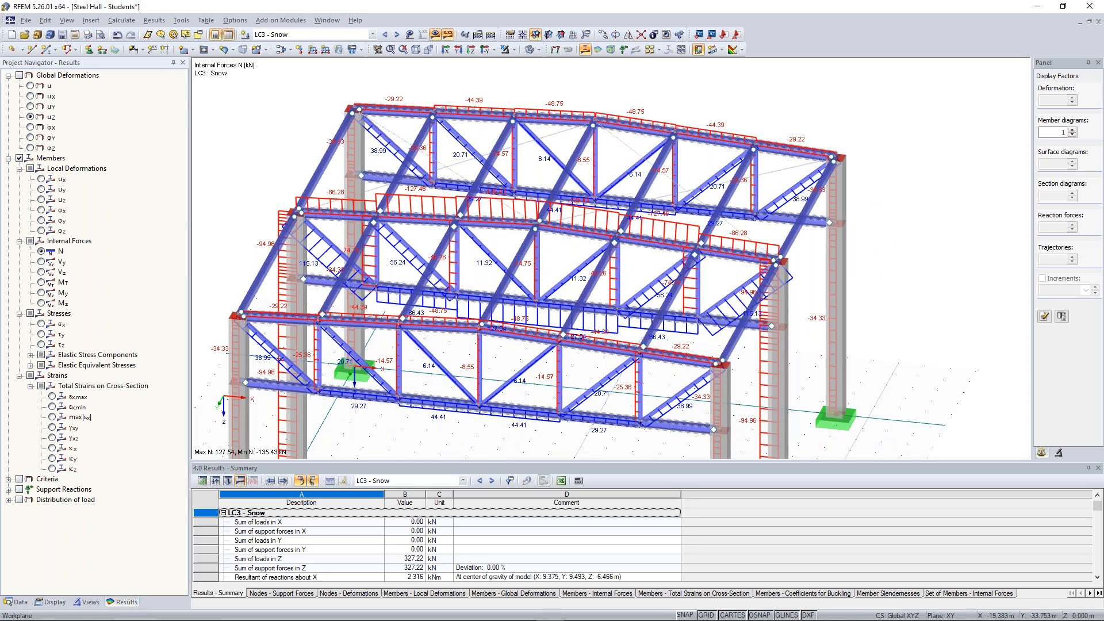
pyautogui.keyDown('ctrl'); pyautogui.moveTo(289, 232); pyautogui.dragTo(276, 241, button='middle'); pyautogui.keyUp('ctrl')
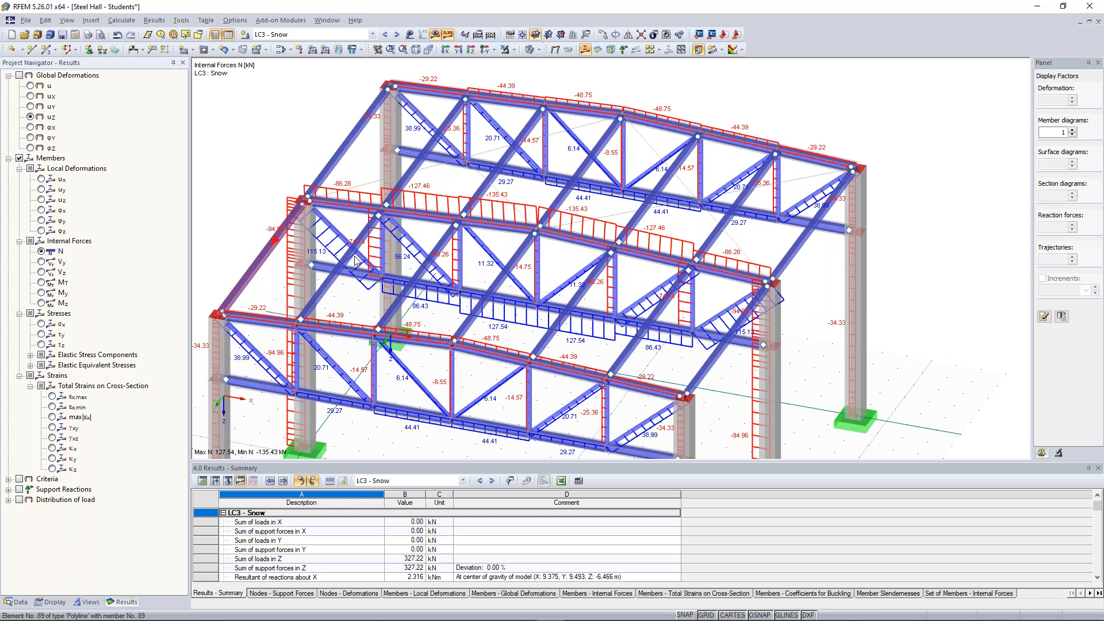
pyautogui.moveTo(354, 261); pyautogui.dragTo(409, 247, button='middle')
pyautogui.keyDown('ctrl'); pyautogui.moveTo(624, 322); pyautogui.dragTo(545, 354, button='middle'); pyautogui.keyUp('ctrl')
pyautogui.scroll(-1, 635, 251)
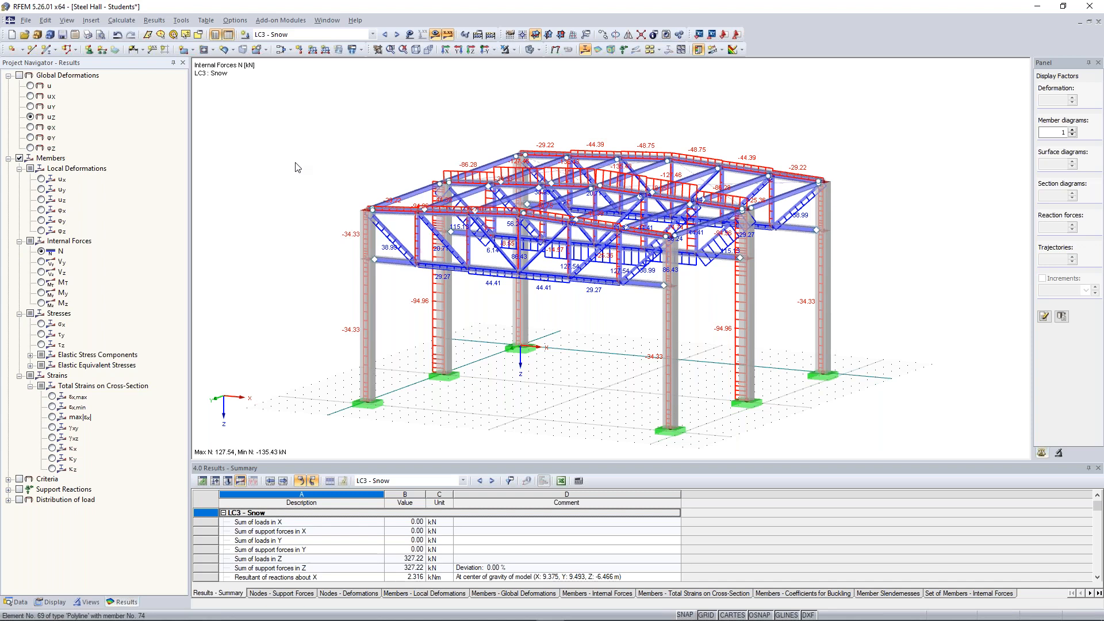
# Look through the steel design add-on modules for the various standards, such as EC3, AISC, IS, SIA, BS and CSA
pyautogui.click(16, 602)
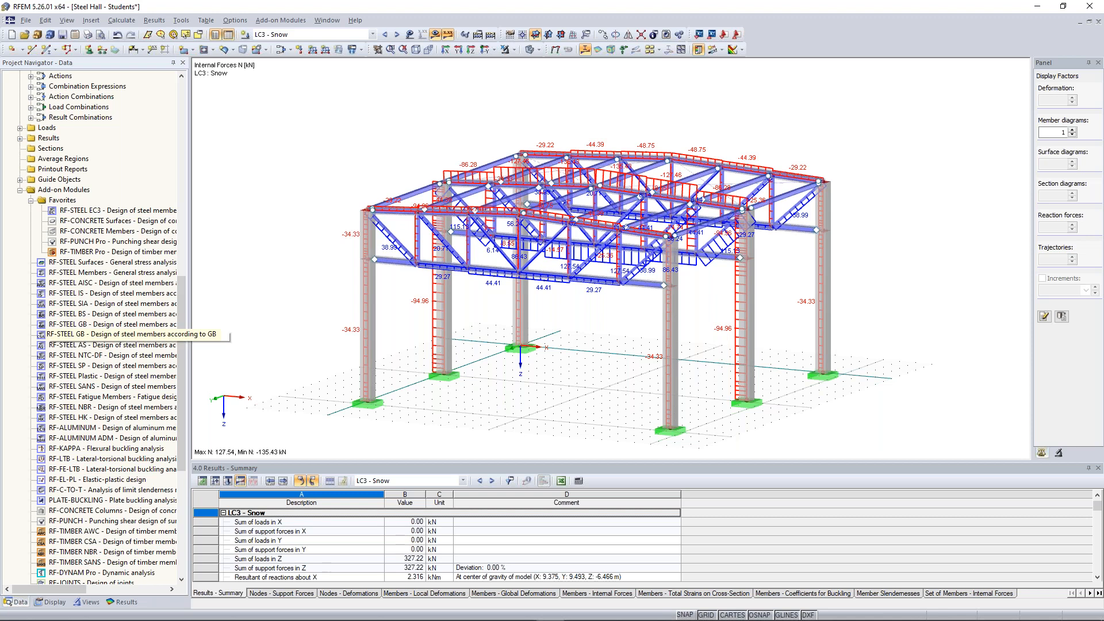
pyautogui.click(103, 212)
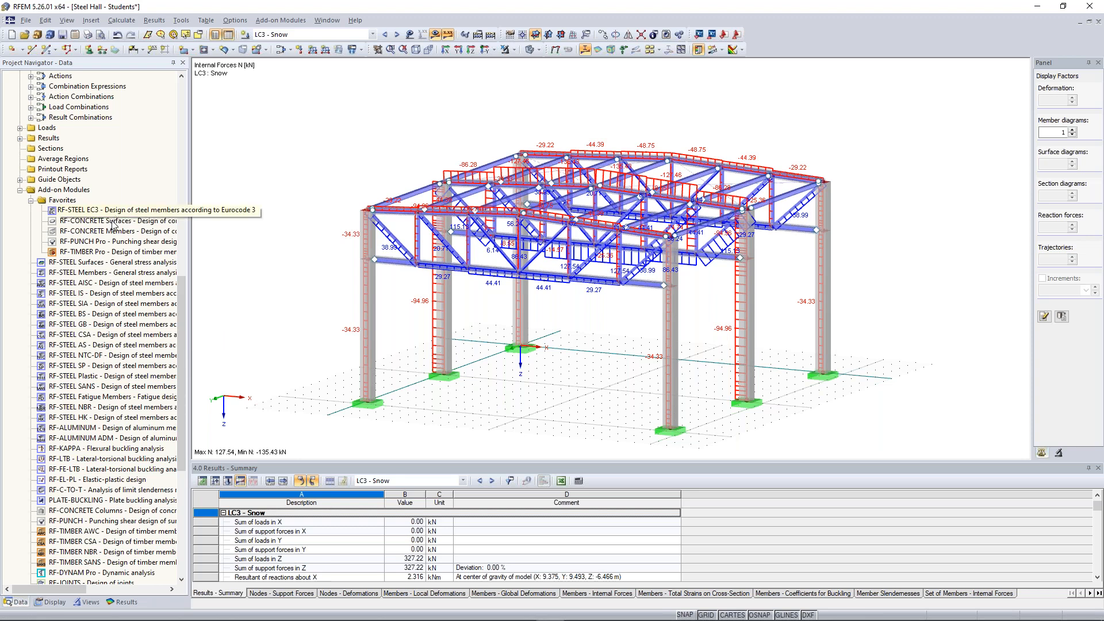
pyautogui.click(91, 284)
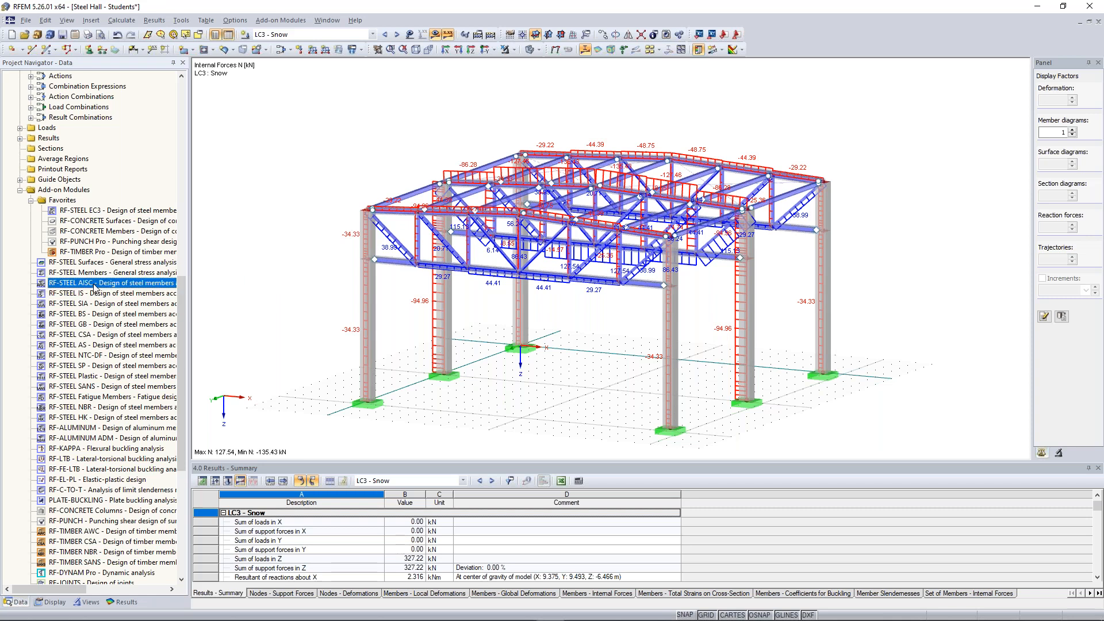
pyautogui.click(135, 293)
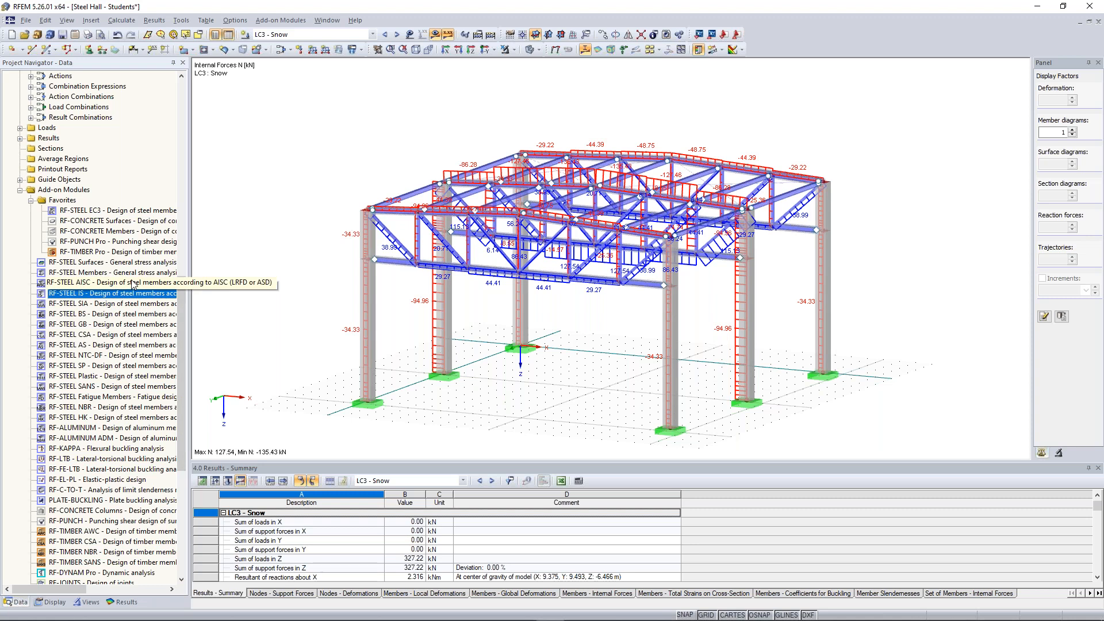
pyautogui.click(120, 317)
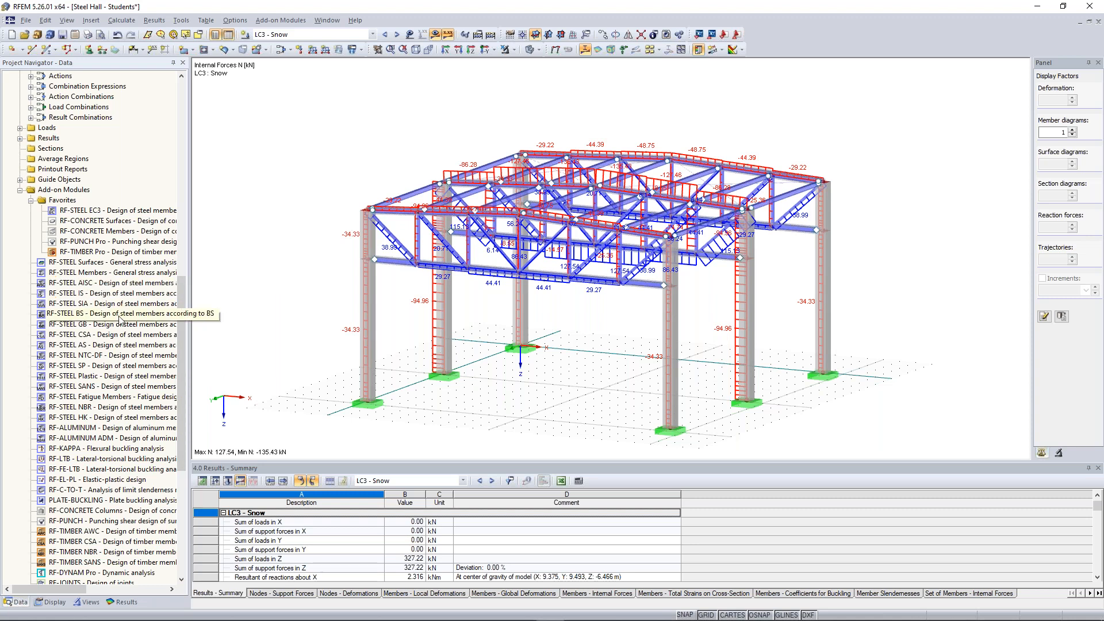
pyautogui.click(133, 334)
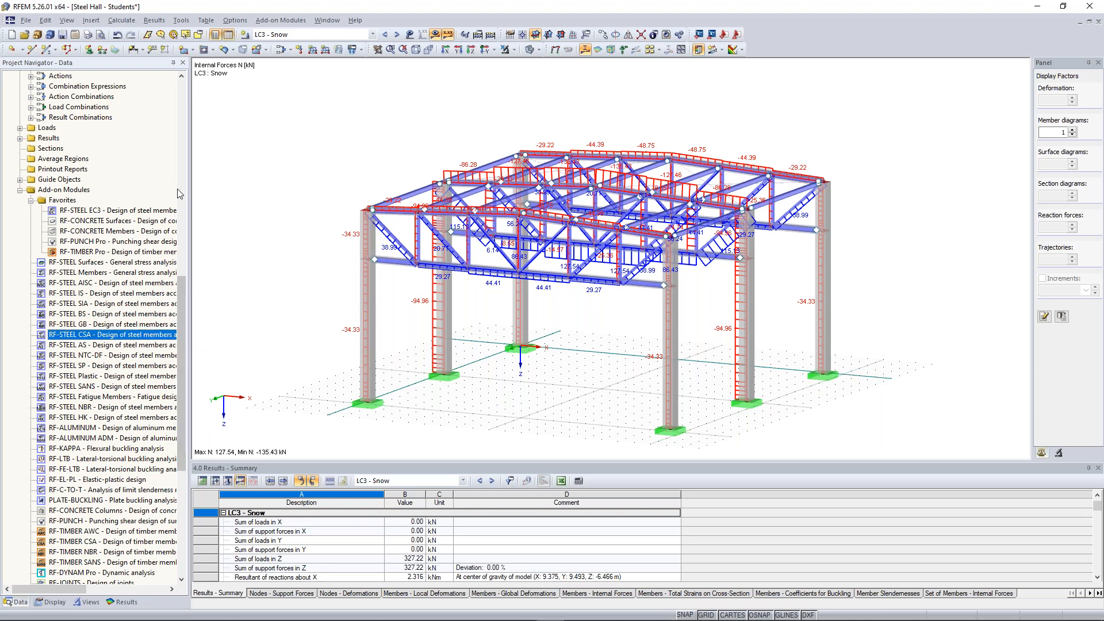
pyautogui.click(136, 304)
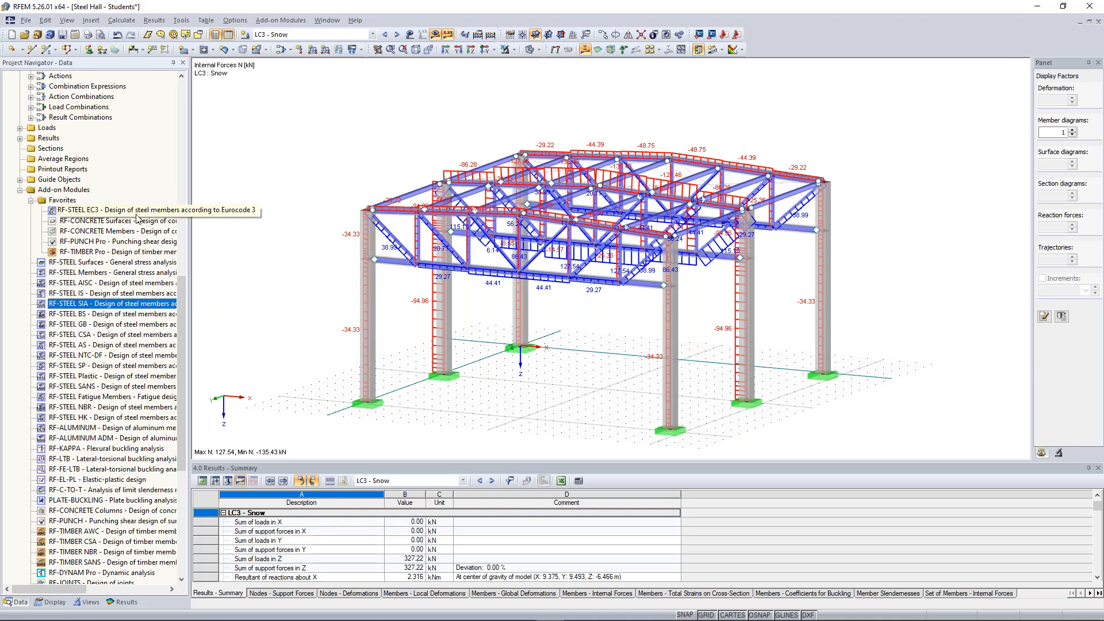
pyautogui.click(117, 213)
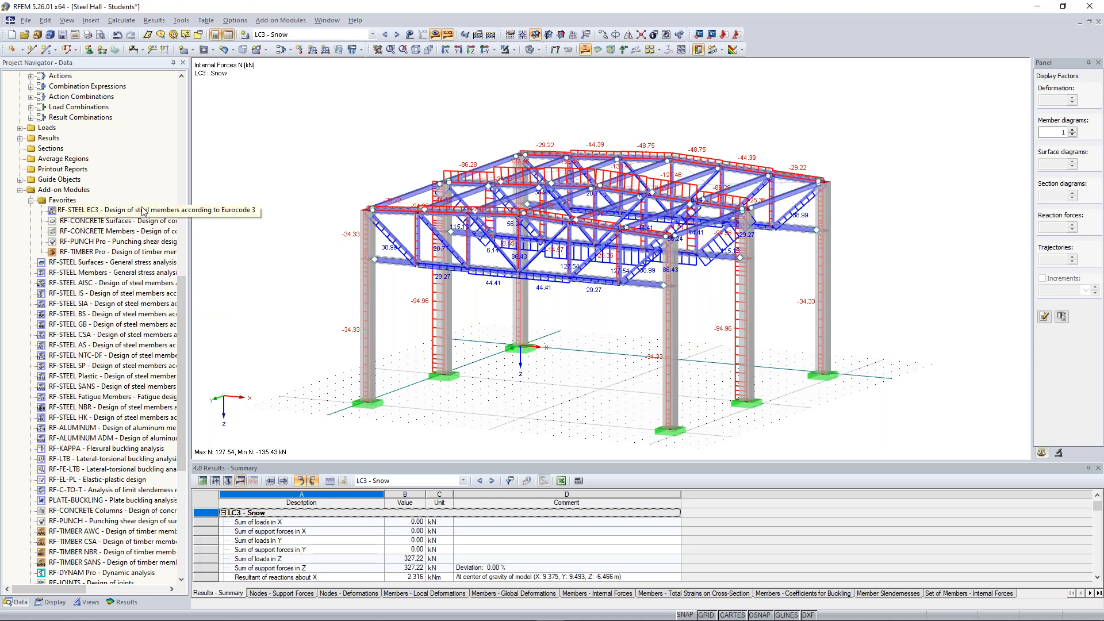
pyautogui.click(334, 170)
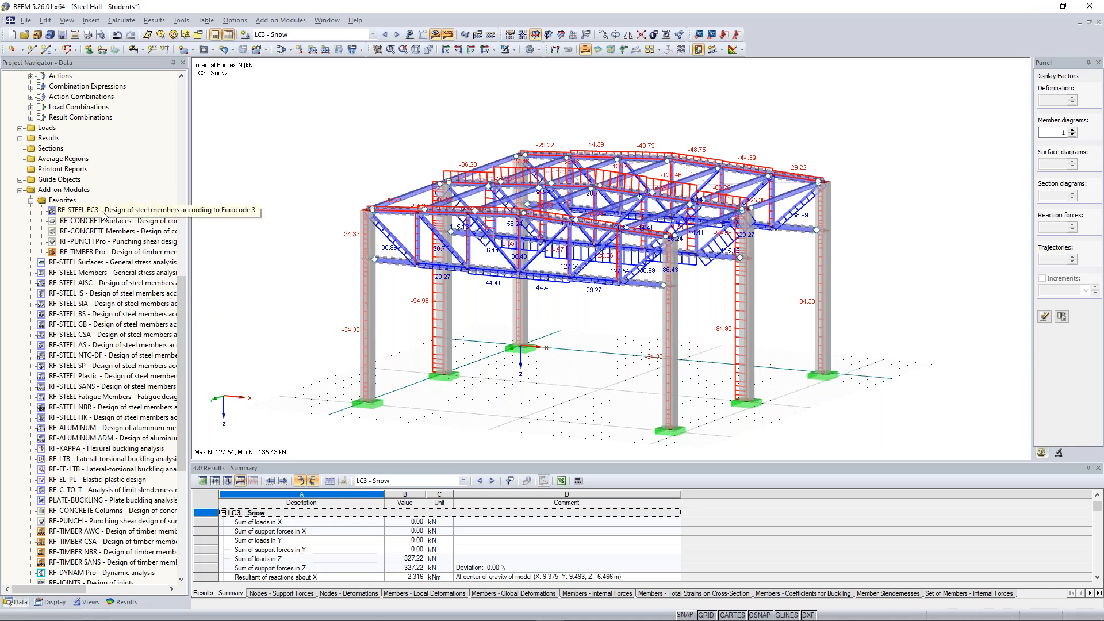
# Open the RF-STEEL EC3 module and choose all Steel S 235 members for design, isolating them by material visibility
pyautogui.doubleClick(102, 212)
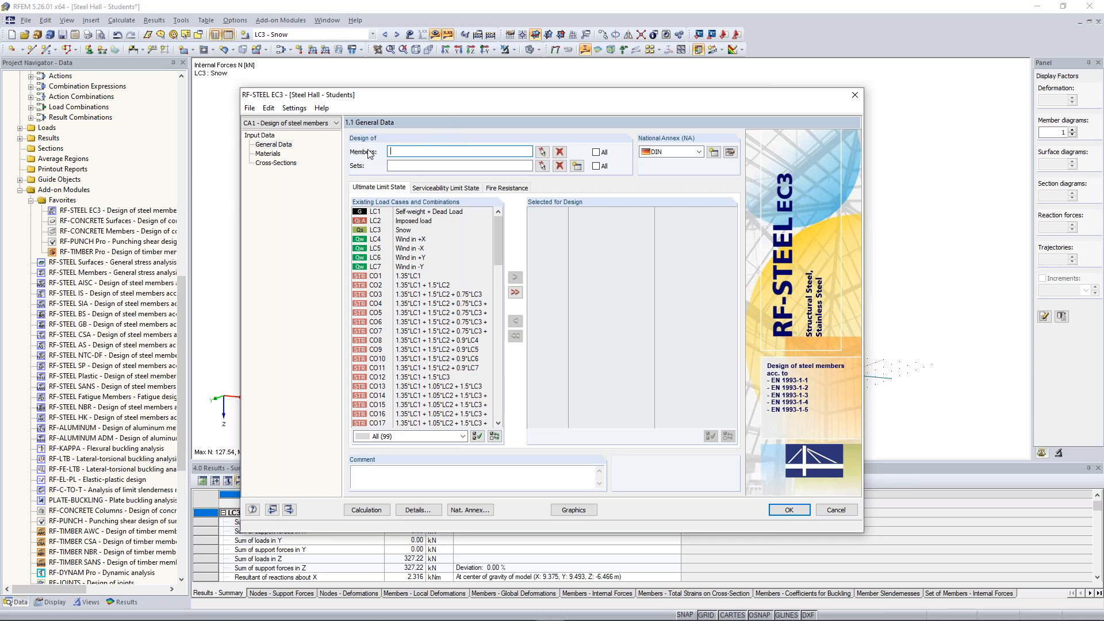
pyautogui.click(542, 152)
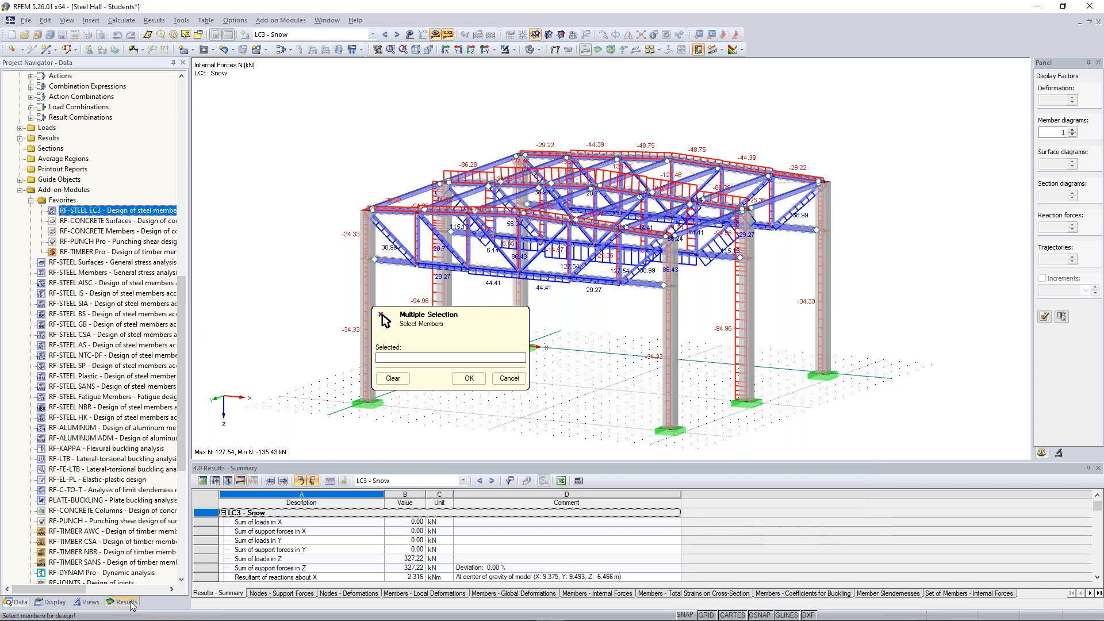
pyautogui.click(86, 602)
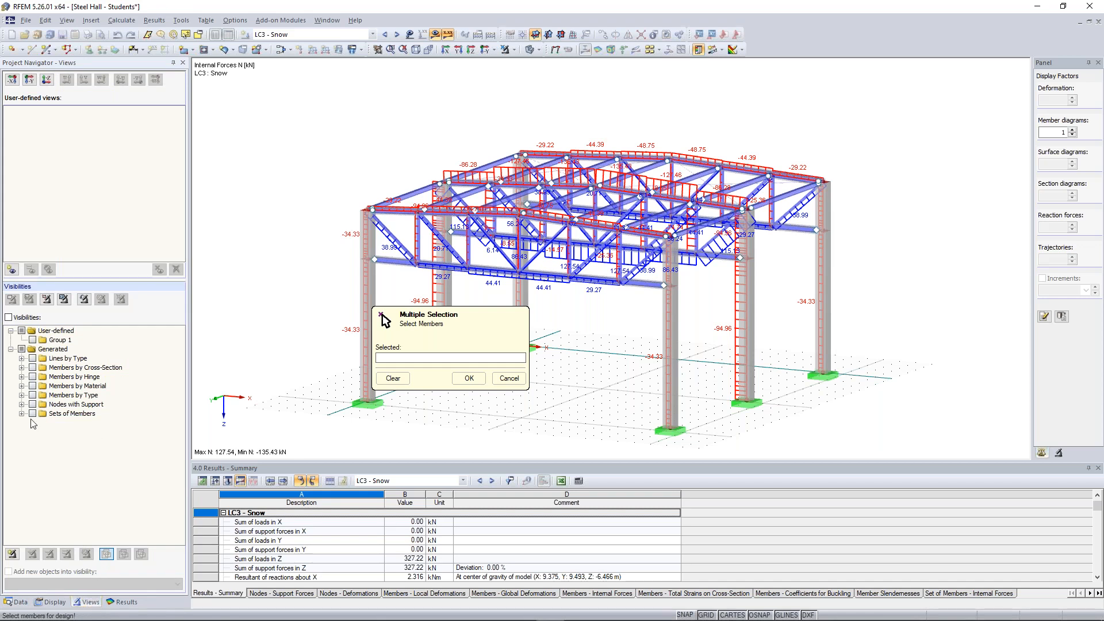
pyautogui.click(22, 386)
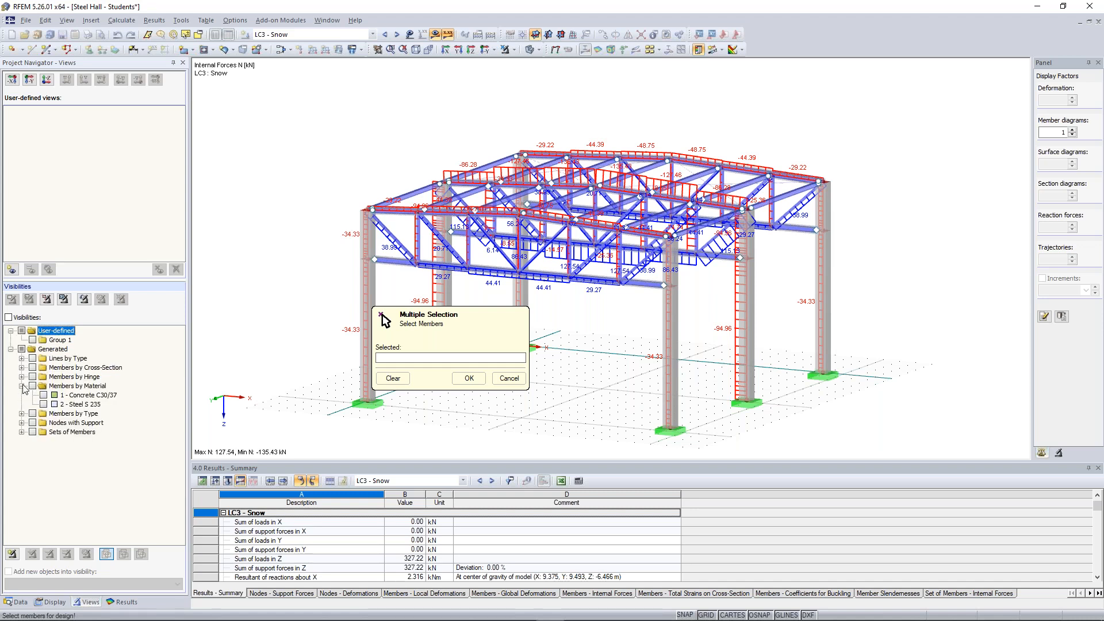
pyautogui.click(44, 404)
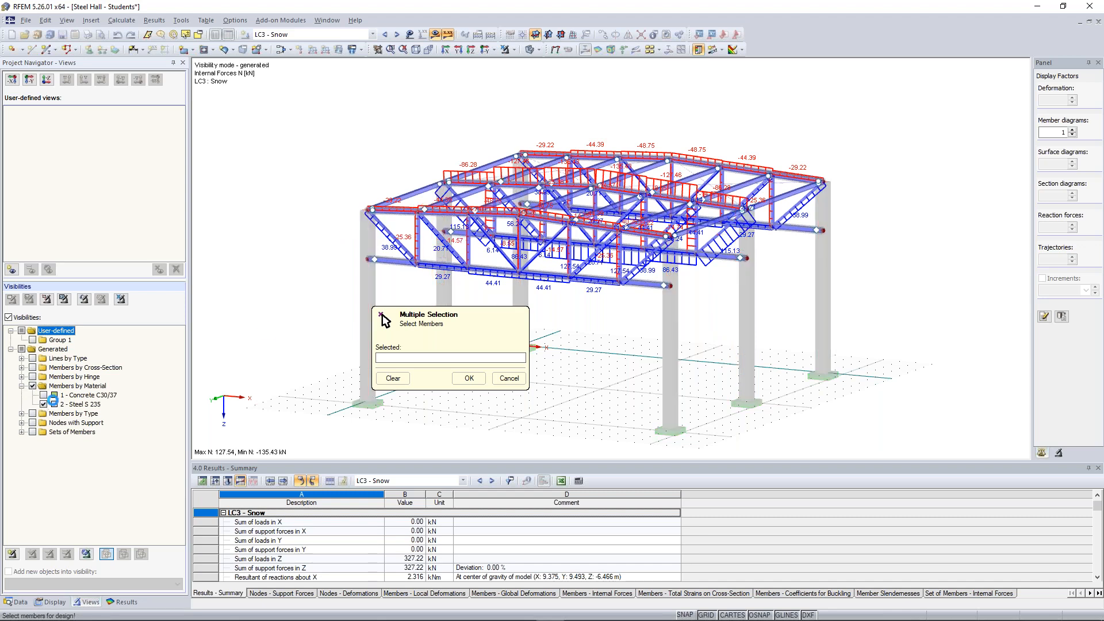
pyautogui.moveTo(300, 106); pyautogui.dragTo(877, 311)
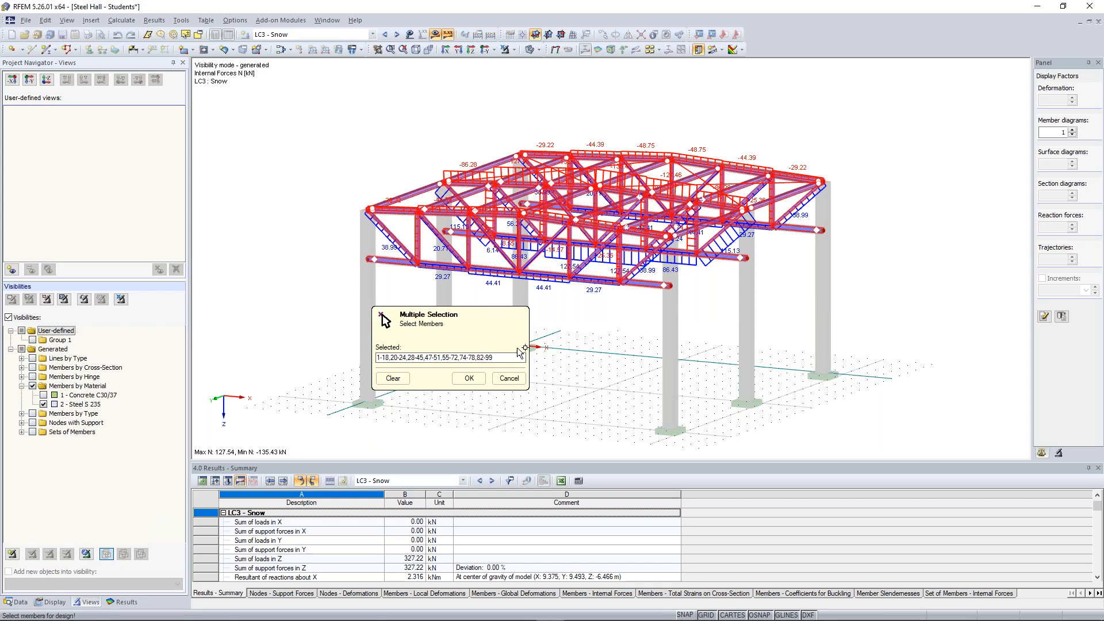
pyautogui.click(469, 379)
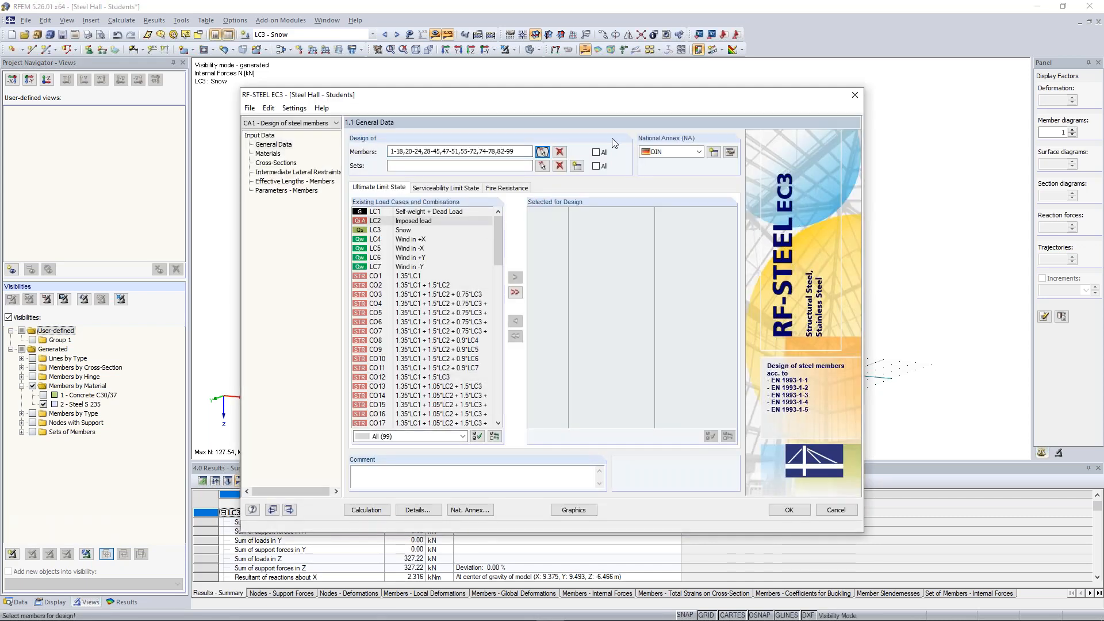
# Set the National Annex to CEN (European Union) and check and accept its partial factors and other settings
pyautogui.click(698, 152)
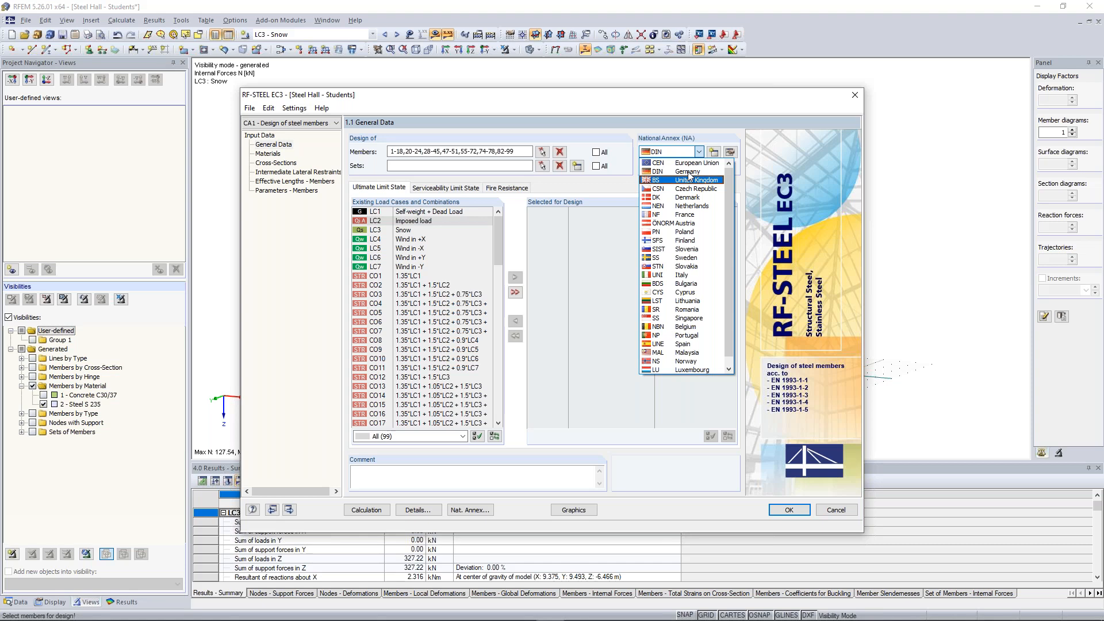
pyautogui.click(689, 164)
pyautogui.click(731, 152)
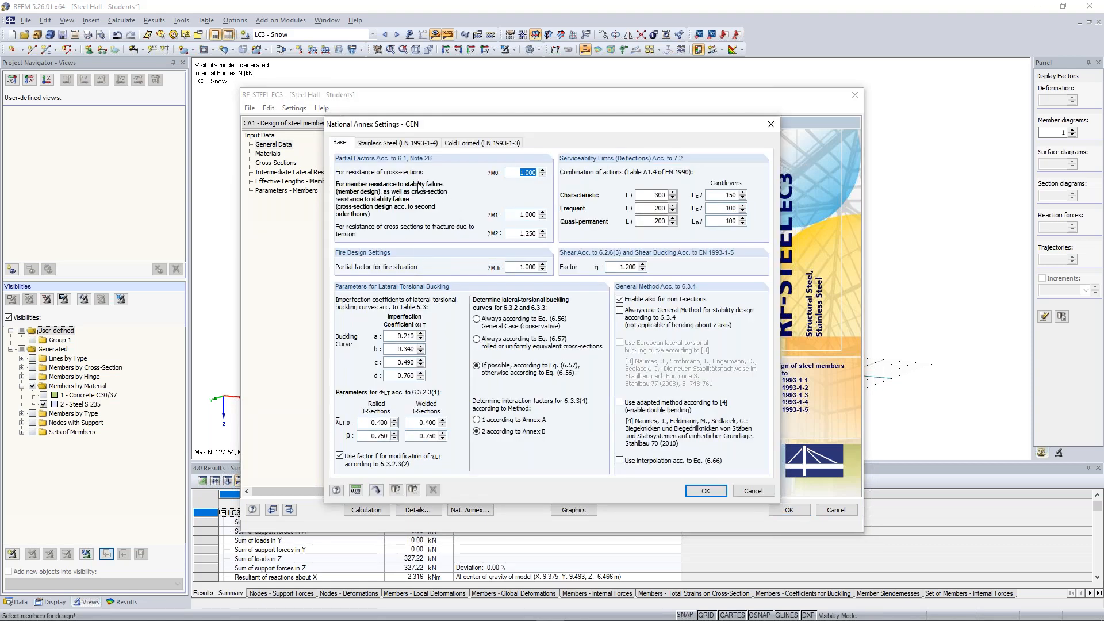
pyautogui.moveTo(517, 215); pyautogui.dragTo(538, 217)
pyautogui.click(510, 213)
pyautogui.moveTo(413, 127); pyautogui.dragTo(412, 120)
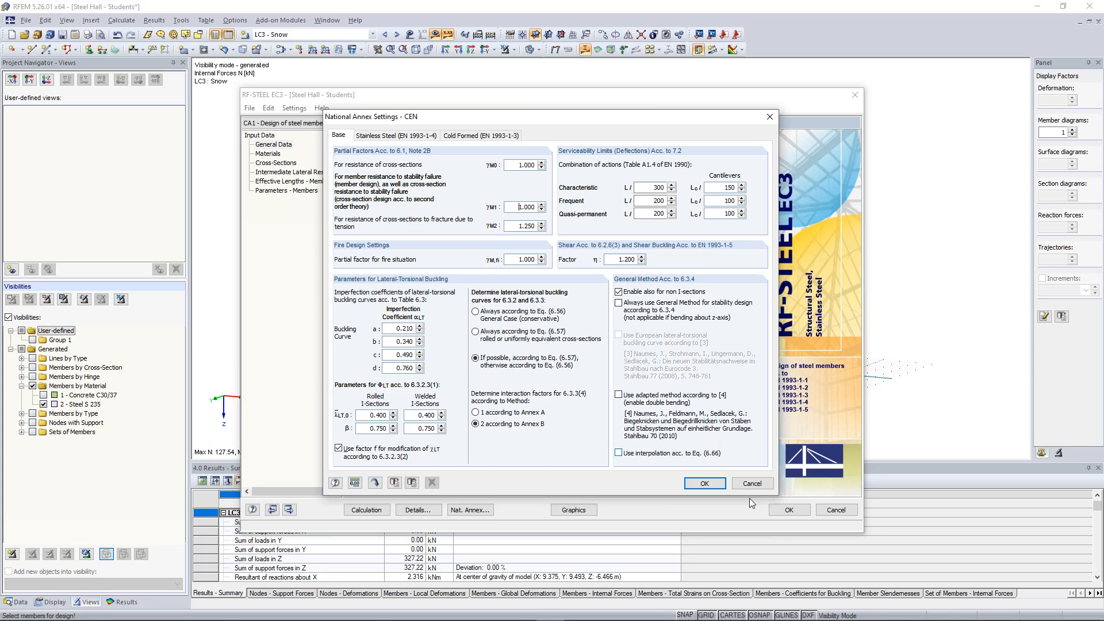
pyautogui.click(704, 484)
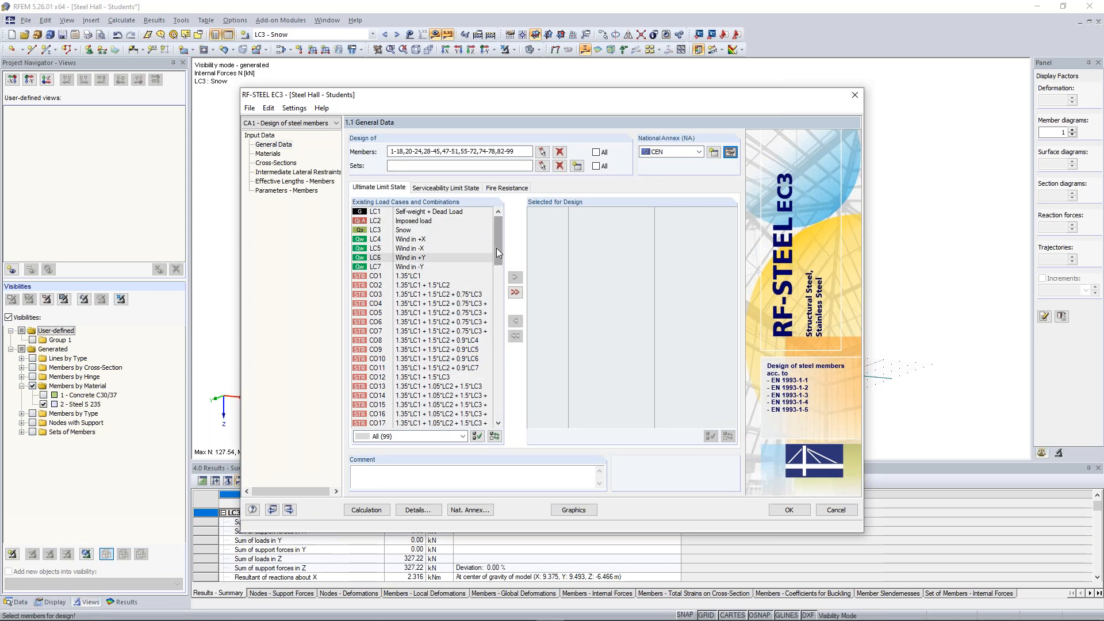
# Select result combination RC1, ULS (STR/GEO) - Permanent and transient, for the ultimate limit state design
pyautogui.moveTo(500, 243); pyautogui.dragTo(501, 423)
pyautogui.click(440, 397)
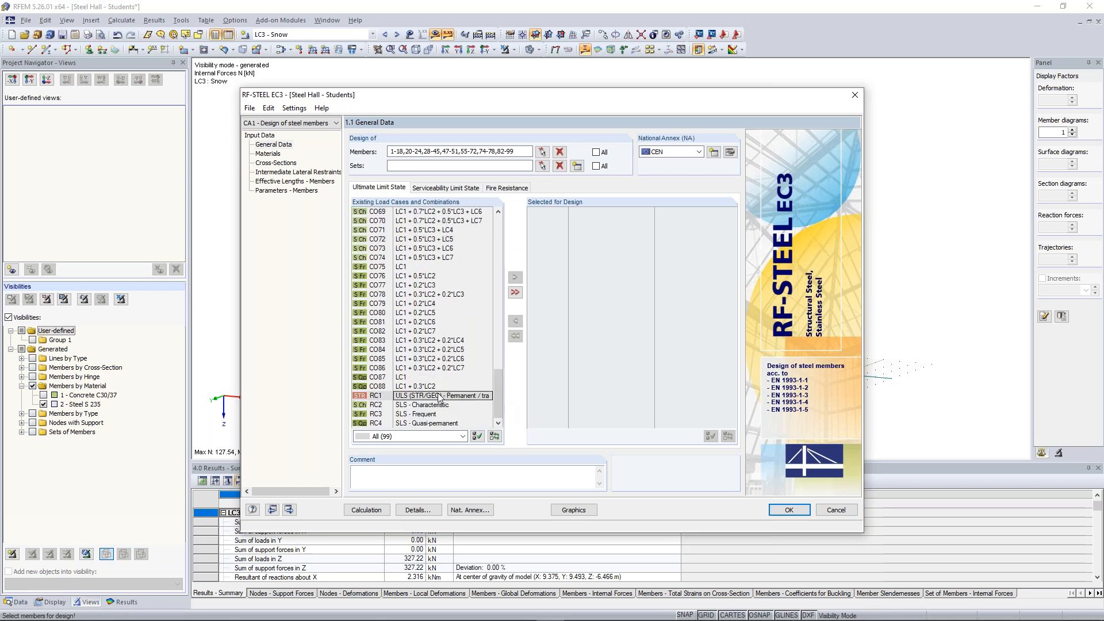
pyautogui.click(516, 278)
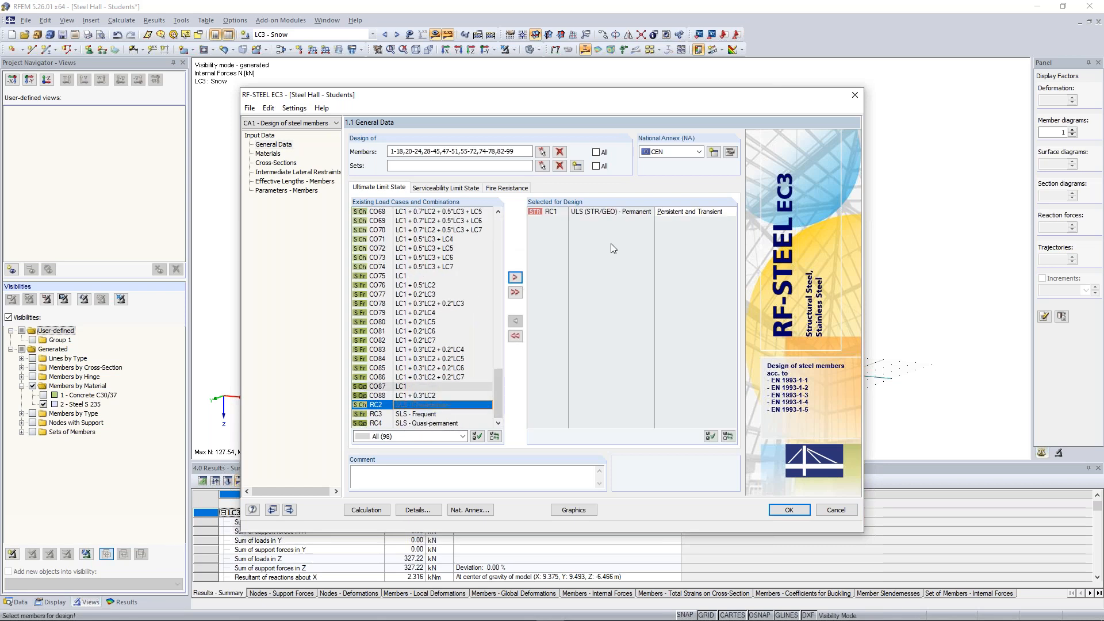
pyautogui.moveTo(500, 392); pyautogui.dragTo(498, 212)
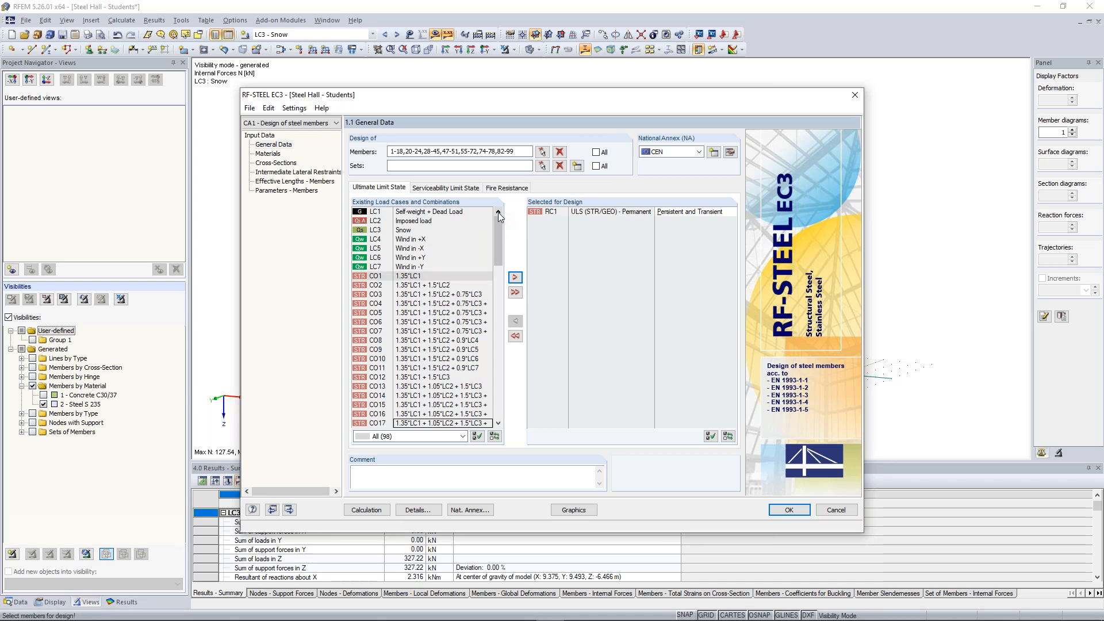
# Review the design case's materials, cross-sections, intermediate lateral restraints and effective lengths of the members
pyautogui.click(275, 154)
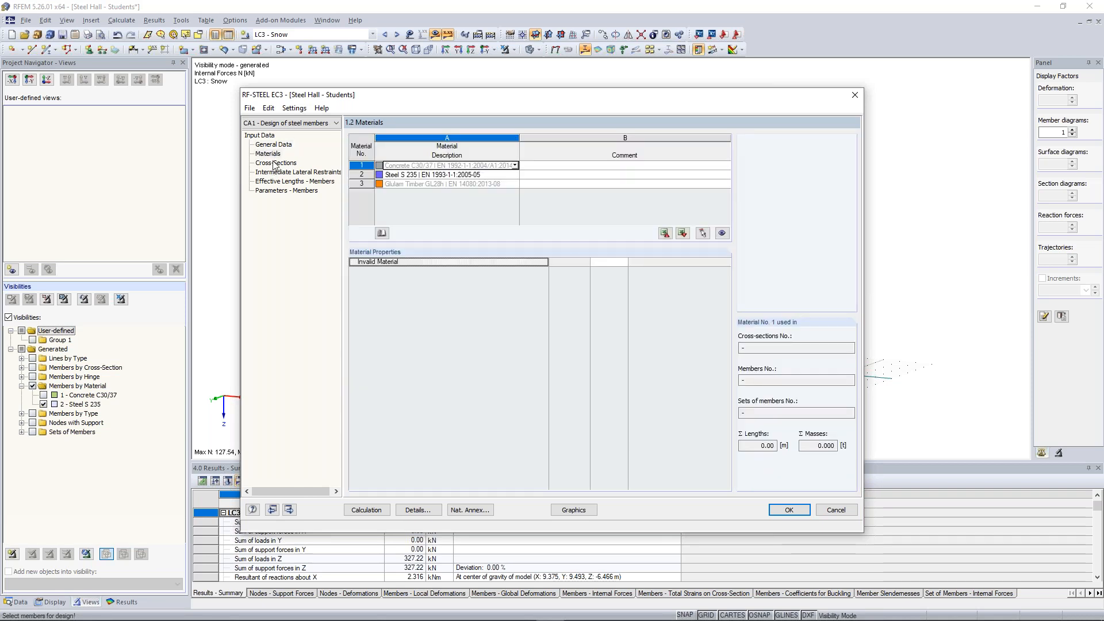
pyautogui.click(279, 163)
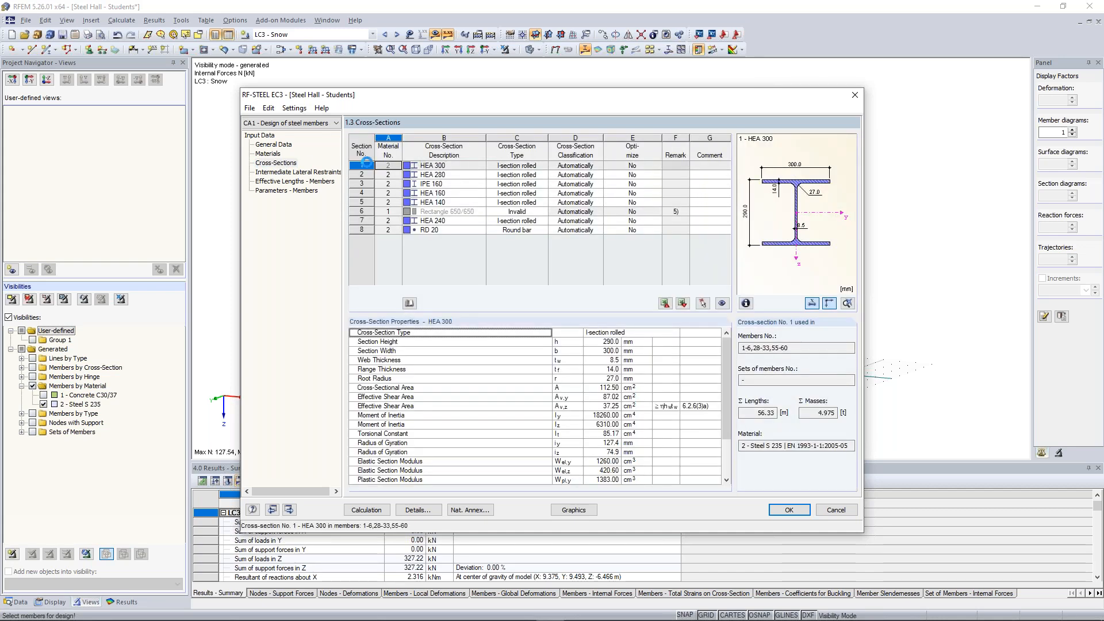
pyautogui.click(297, 172)
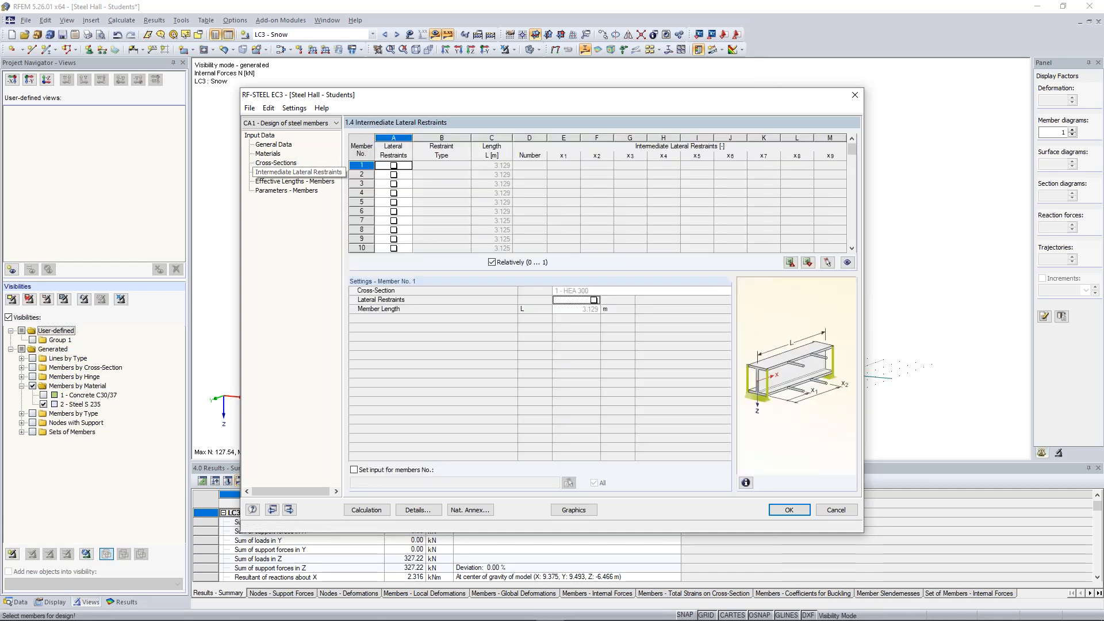
pyautogui.click(313, 183)
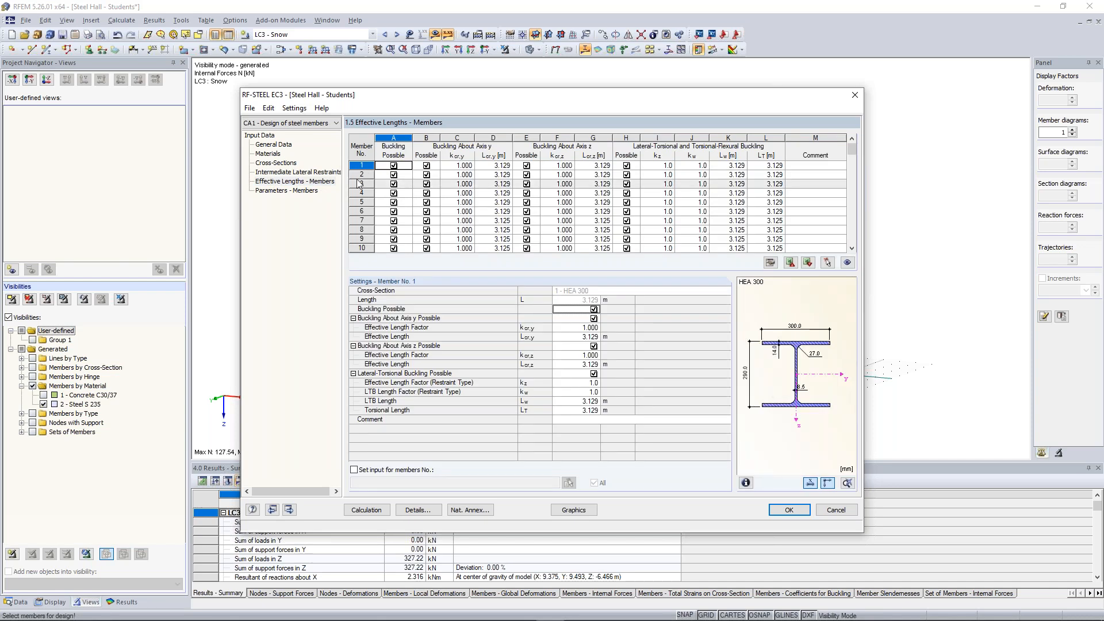
# Switch off the stability analysis in the design details and calculate the steel design case
pyautogui.click(418, 510)
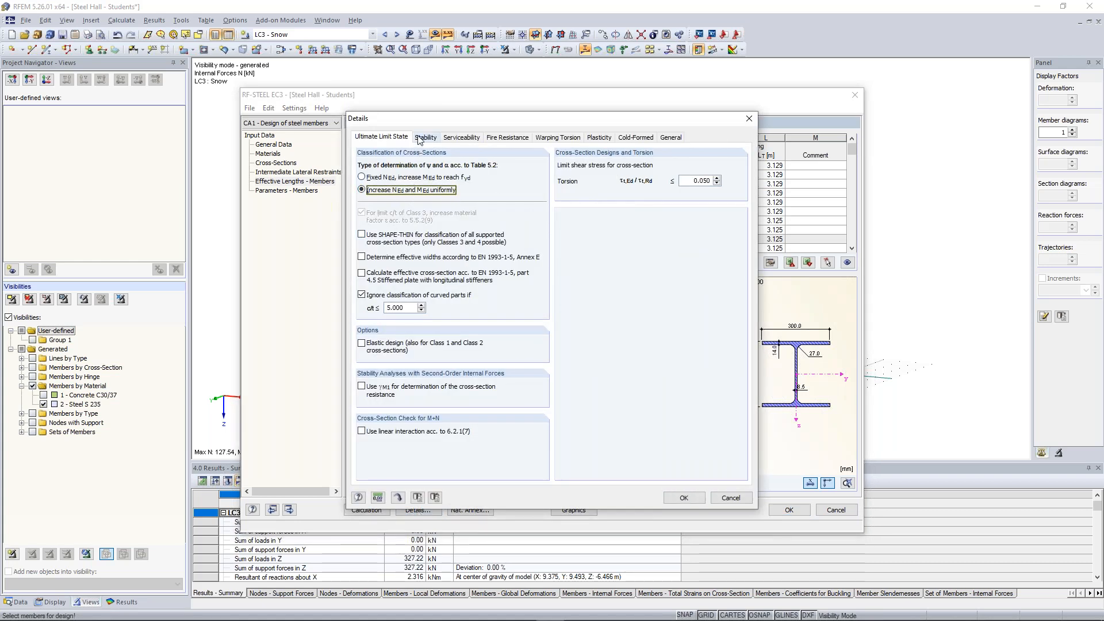
pyautogui.click(749, 118)
pyautogui.click(418, 511)
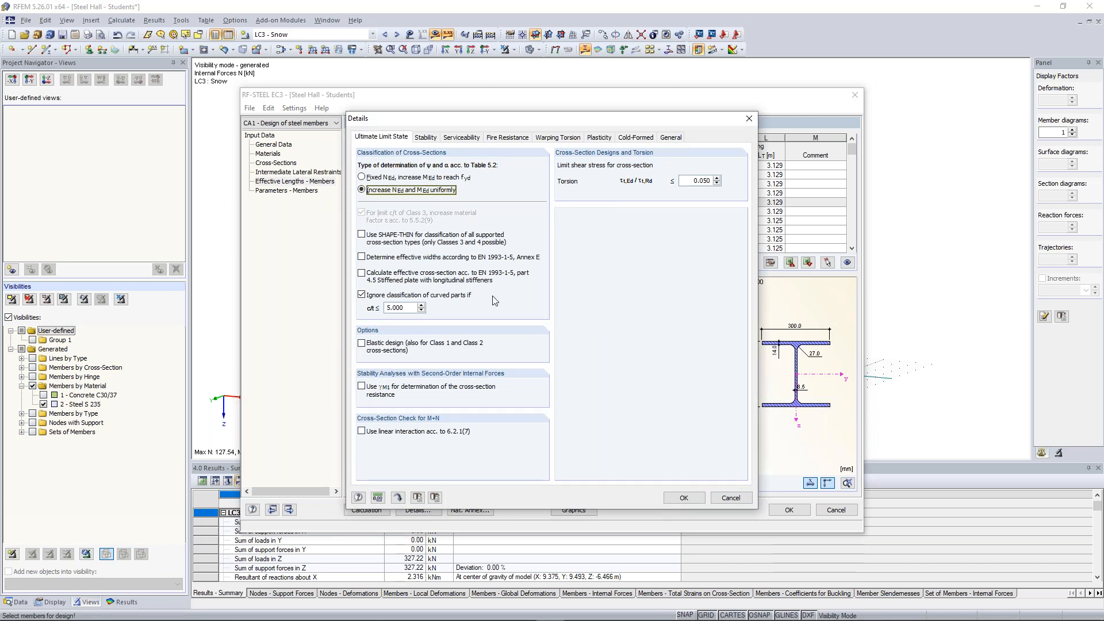
pyautogui.click(426, 137)
pyautogui.click(691, 498)
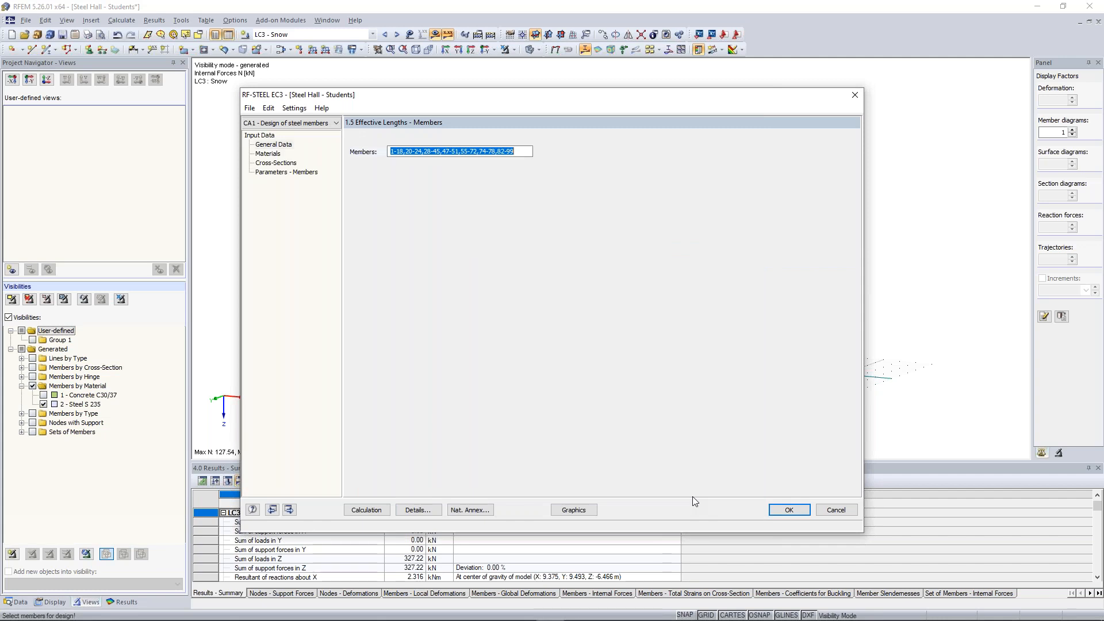
pyautogui.click(368, 510)
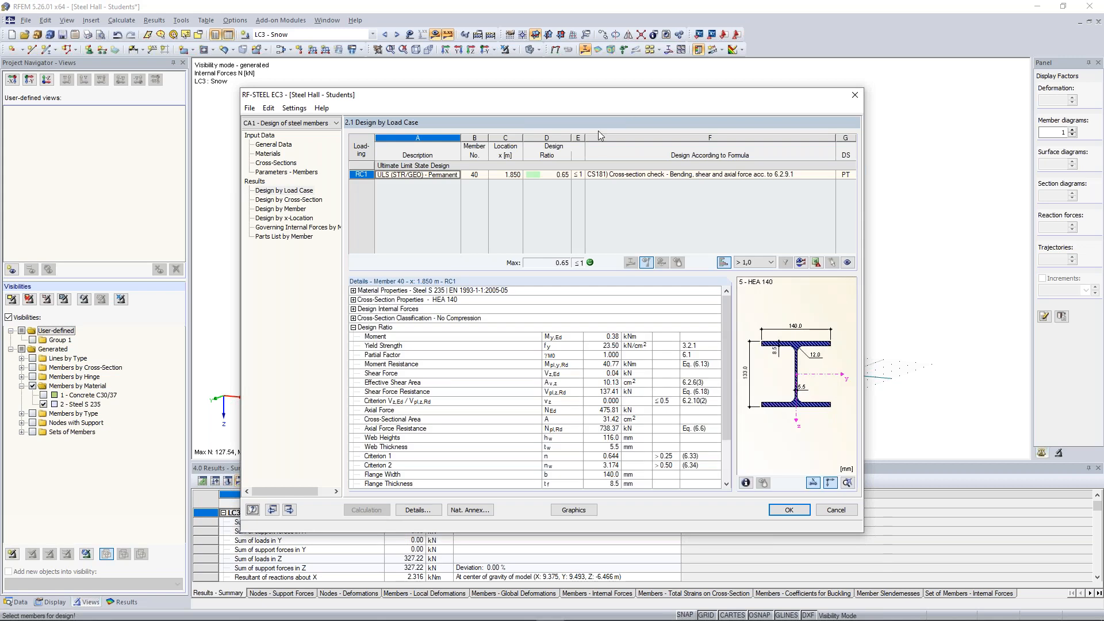
# Review the design results by cross-section and filter the table to the maximum design ratio of each section
pyautogui.click(312, 200)
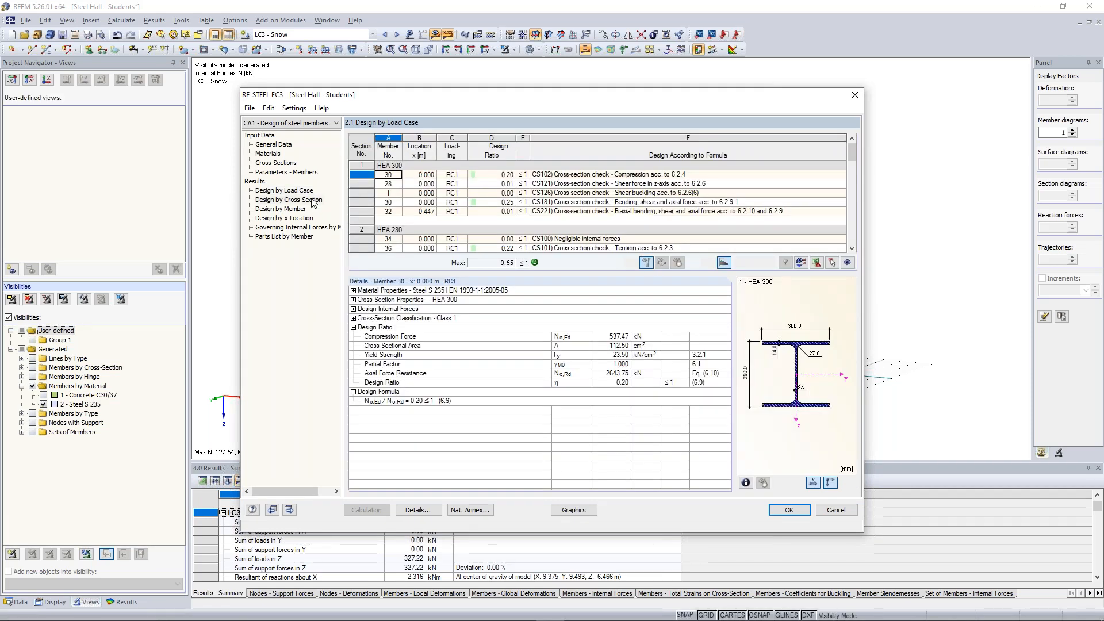
pyautogui.moveTo(852, 155); pyautogui.dragTo(841, 225)
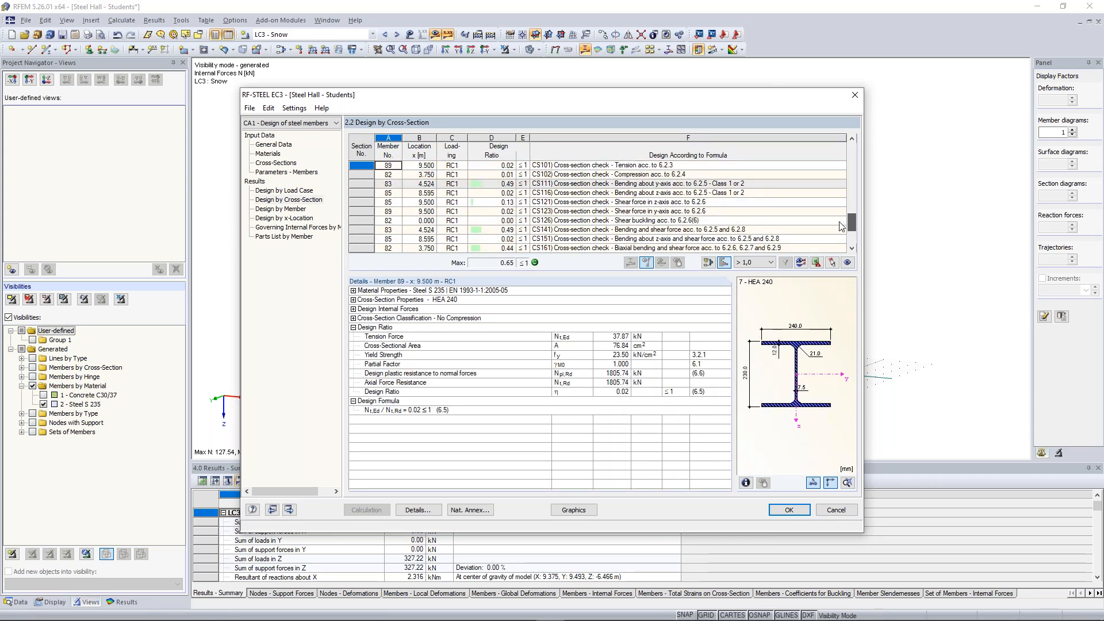
pyautogui.moveTo(839, 222); pyautogui.dragTo(837, 230)
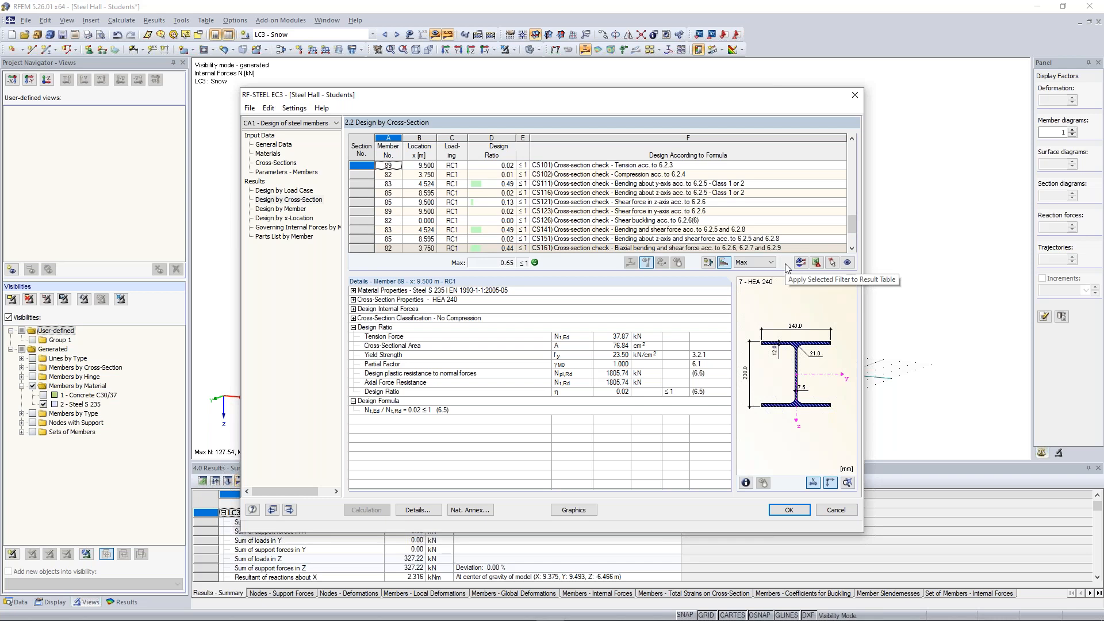
pyautogui.click(786, 262)
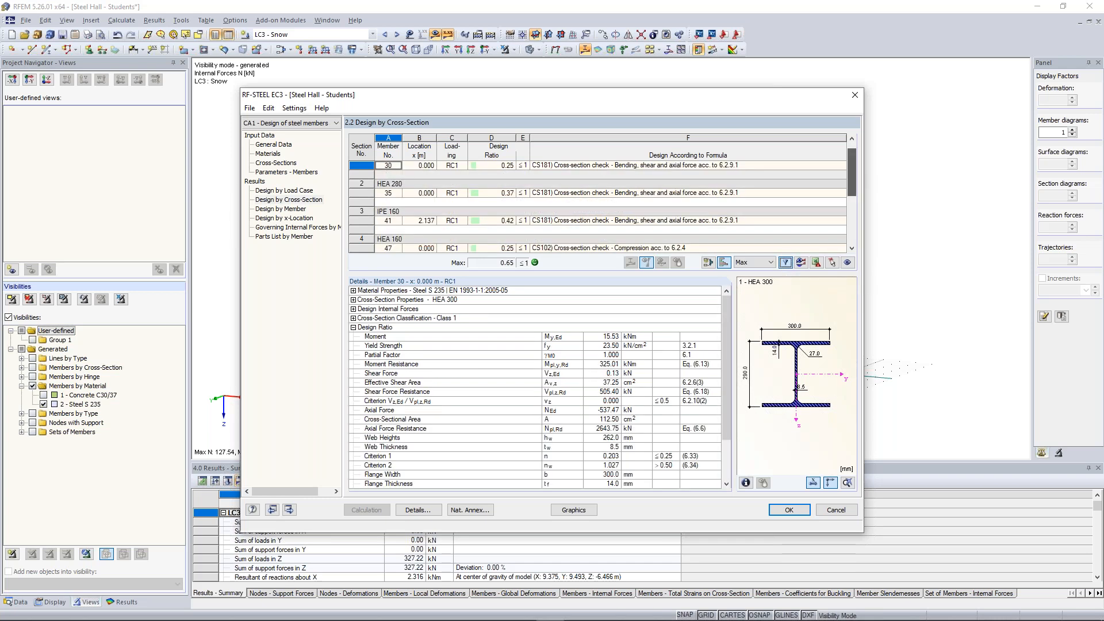
pyautogui.moveTo(854, 170); pyautogui.dragTo(853, 211)
# Examine the material and cross-section properties behind the CS181 check of HEA 140 member 40
pyautogui.click(587, 192)
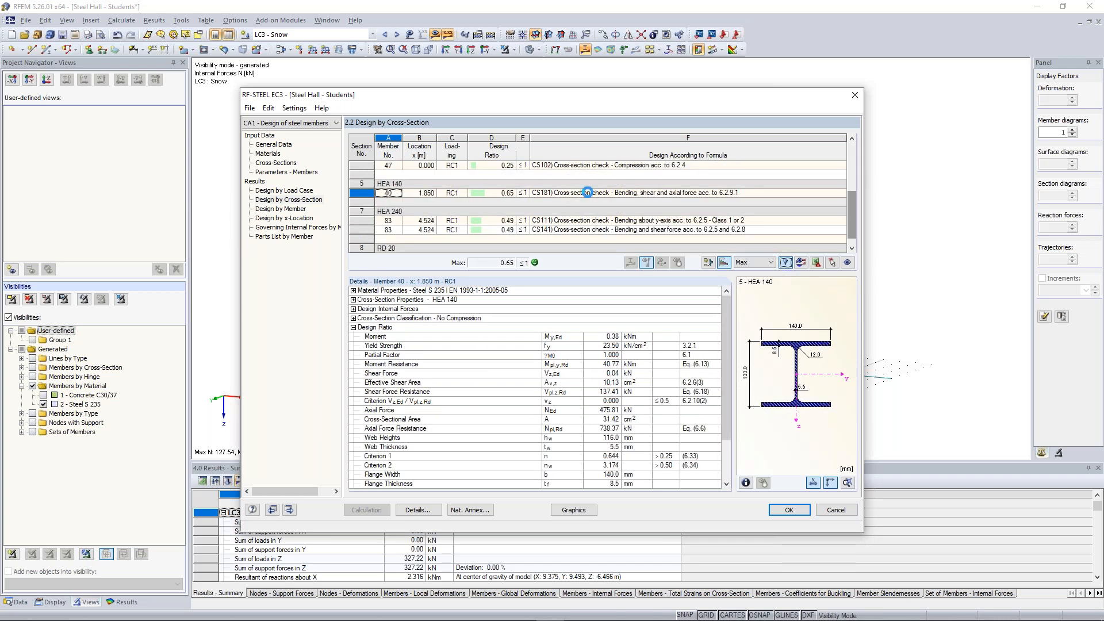
pyautogui.click(587, 193)
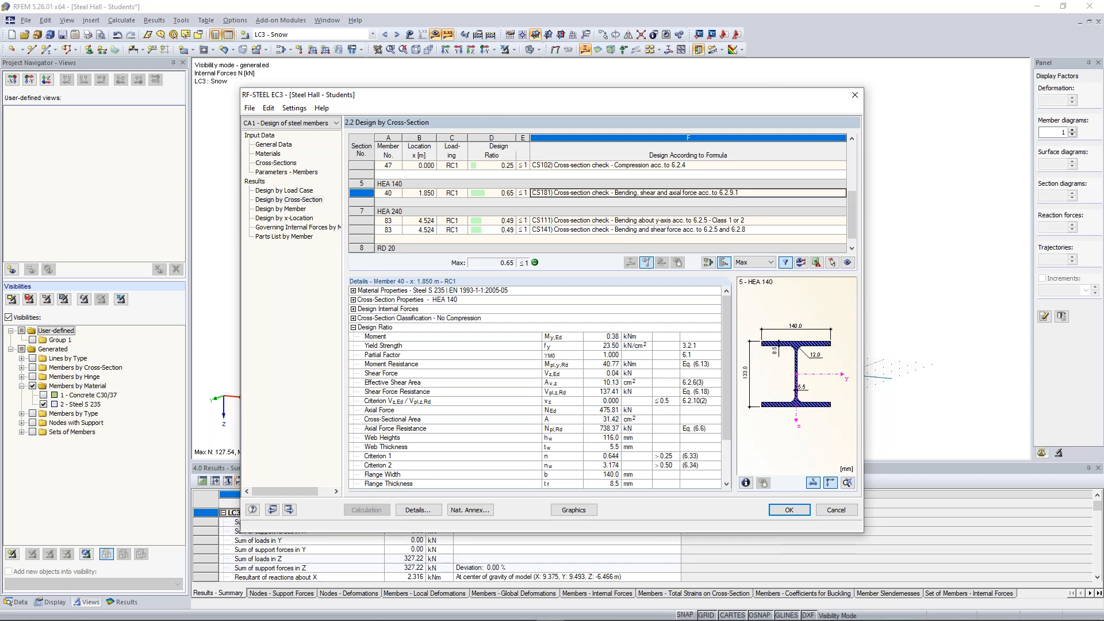
pyautogui.moveTo(500, 94)
pyautogui.mouseDown()
pyautogui.moveTo(486, 324)
pyautogui.moveTo(504, 86)
pyautogui.mouseUp()
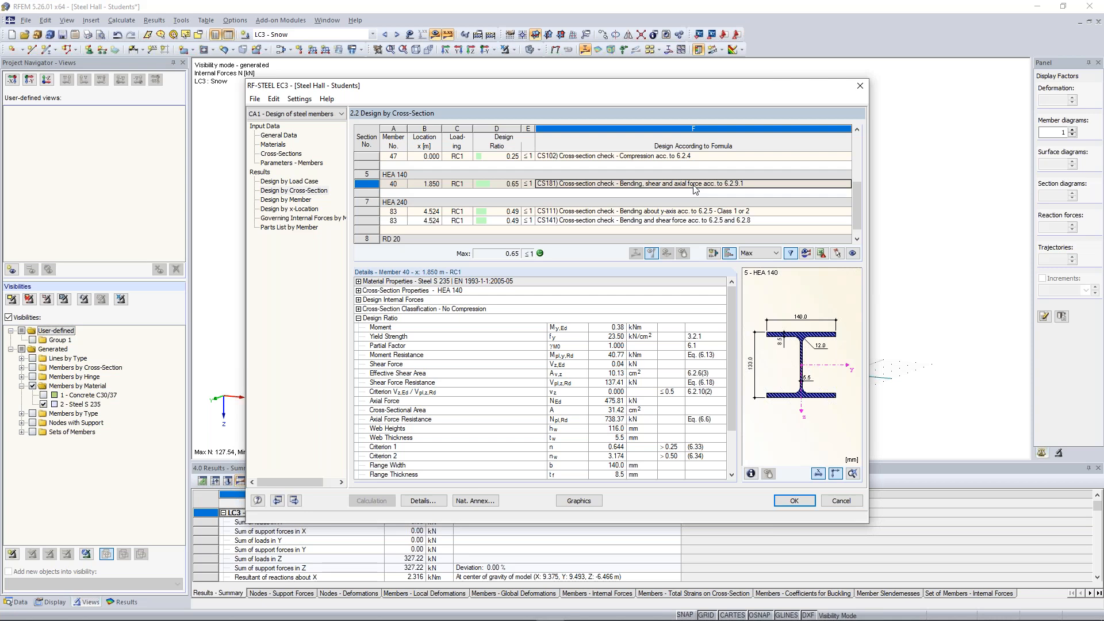
pyautogui.click(359, 282)
pyautogui.click(358, 283)
pyautogui.click(357, 291)
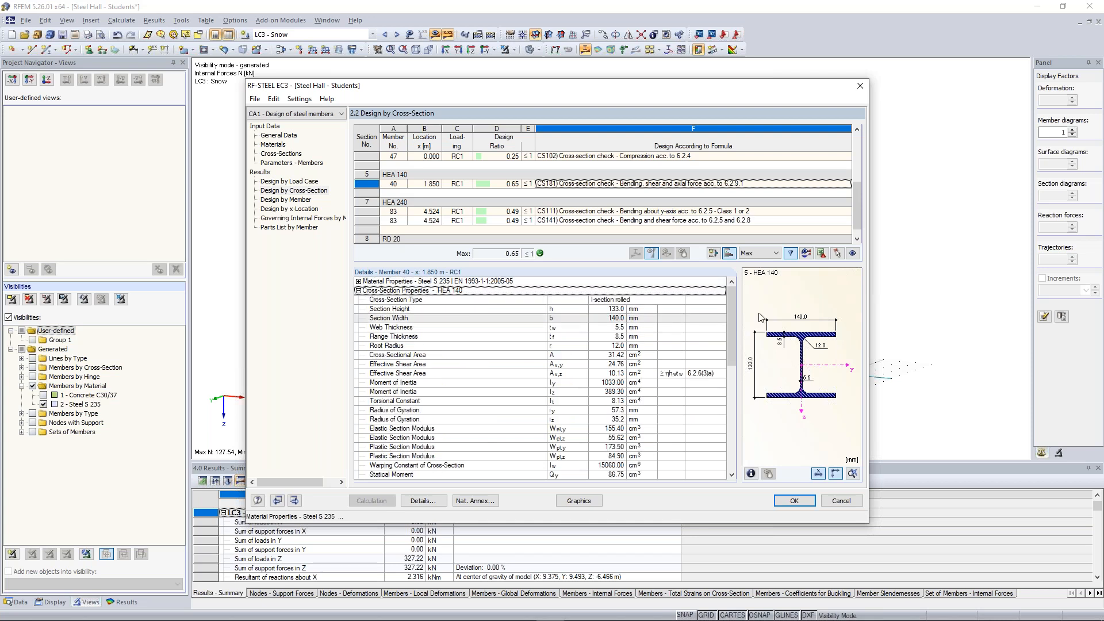
pyautogui.moveTo(727, 308); pyautogui.dragTo(585, 278)
pyautogui.click(358, 291)
# Examine member 40's design internal forces, cross-section classification, design ratio details and design formula
pyautogui.click(358, 300)
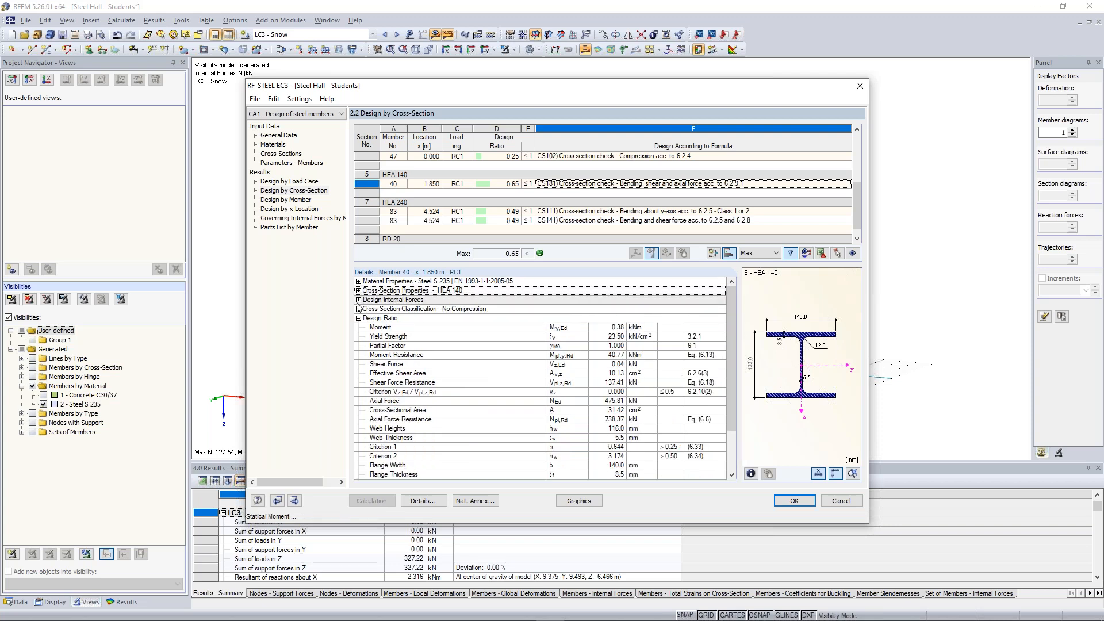
pyautogui.click(358, 300)
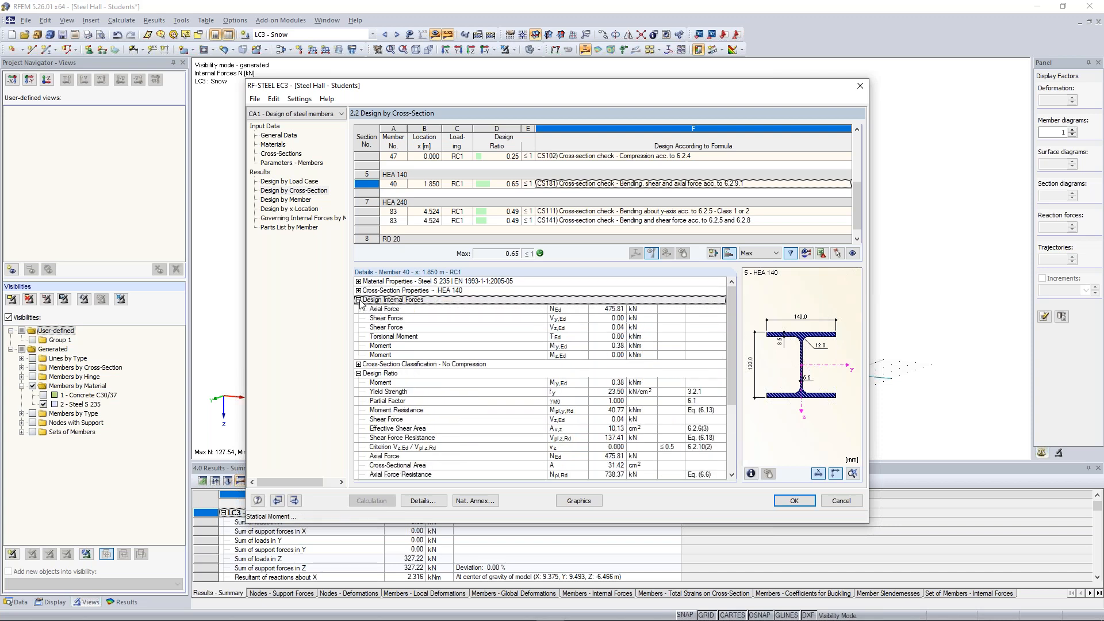
pyautogui.click(358, 364)
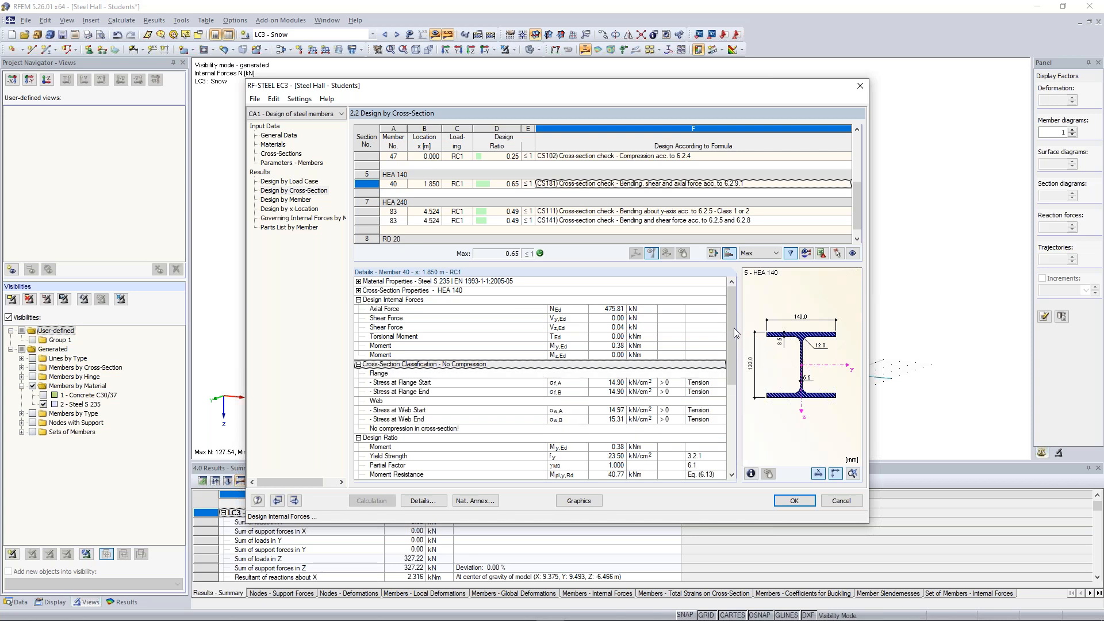
pyautogui.scroll(-2, 724, 356)
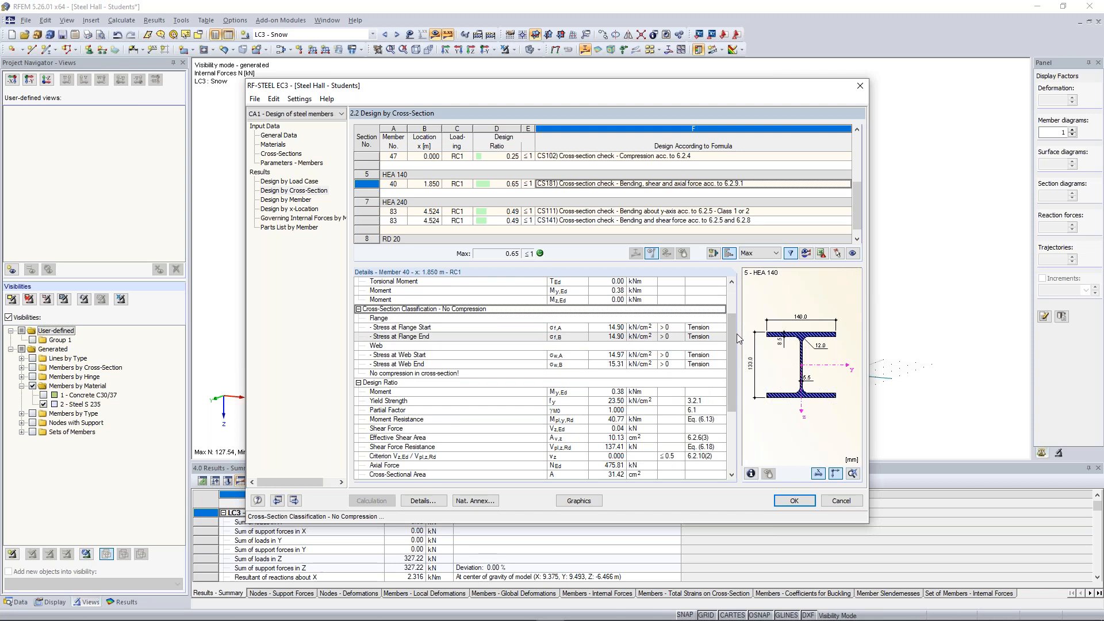
pyautogui.scroll(-3, 615, 307)
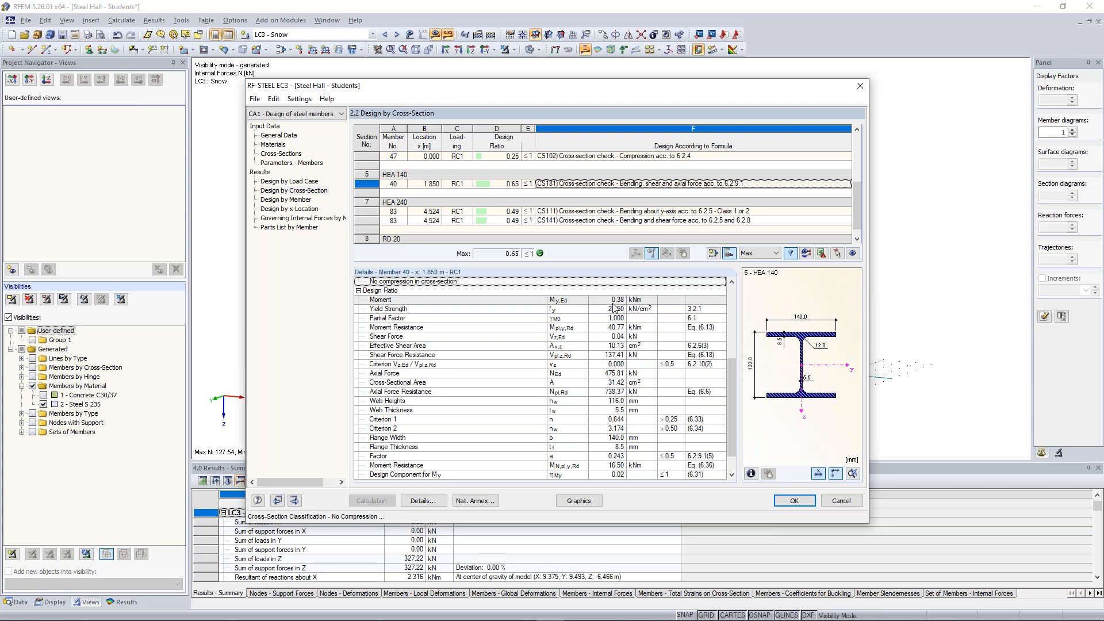
pyautogui.scroll(-1, 614, 308)
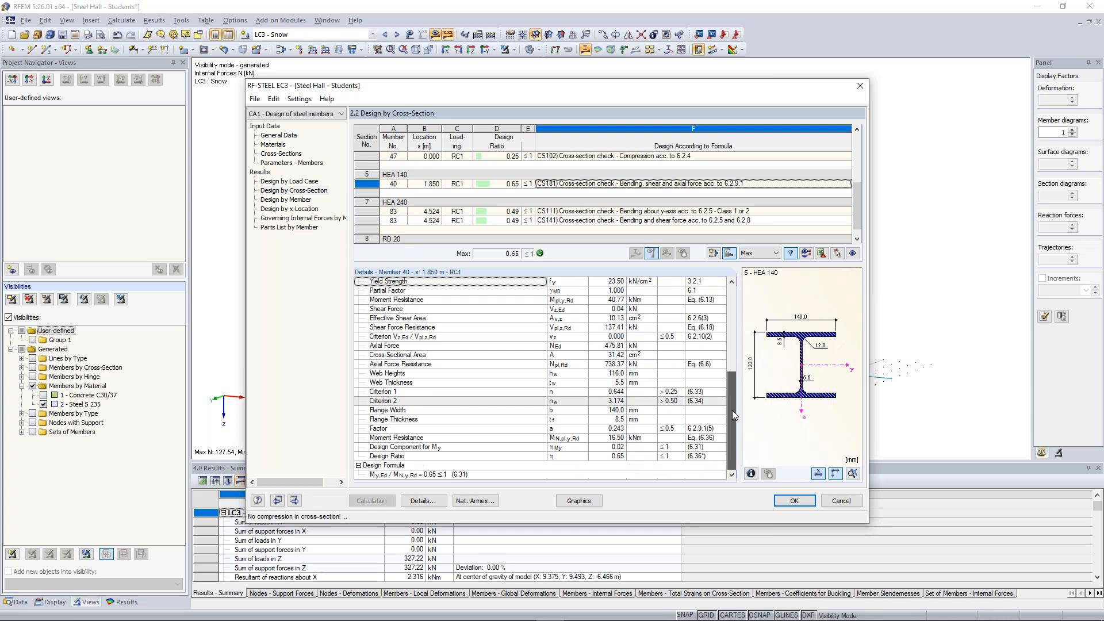
pyautogui.click(437, 473)
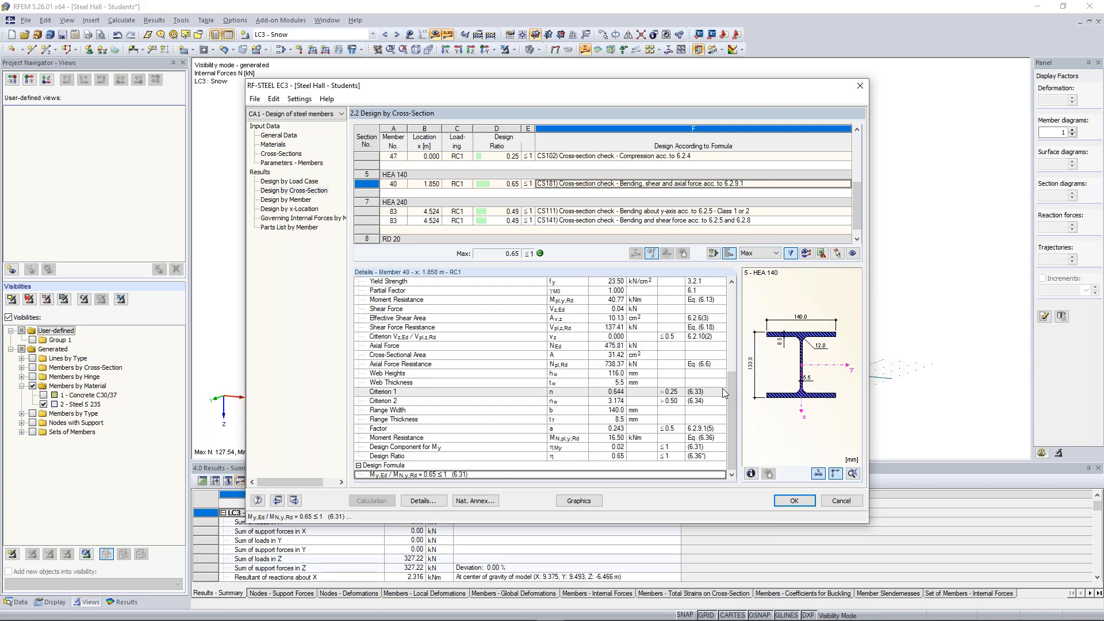
# Rename the current design case CA1 to "Cross-Sections"
pyautogui.click(253, 99)
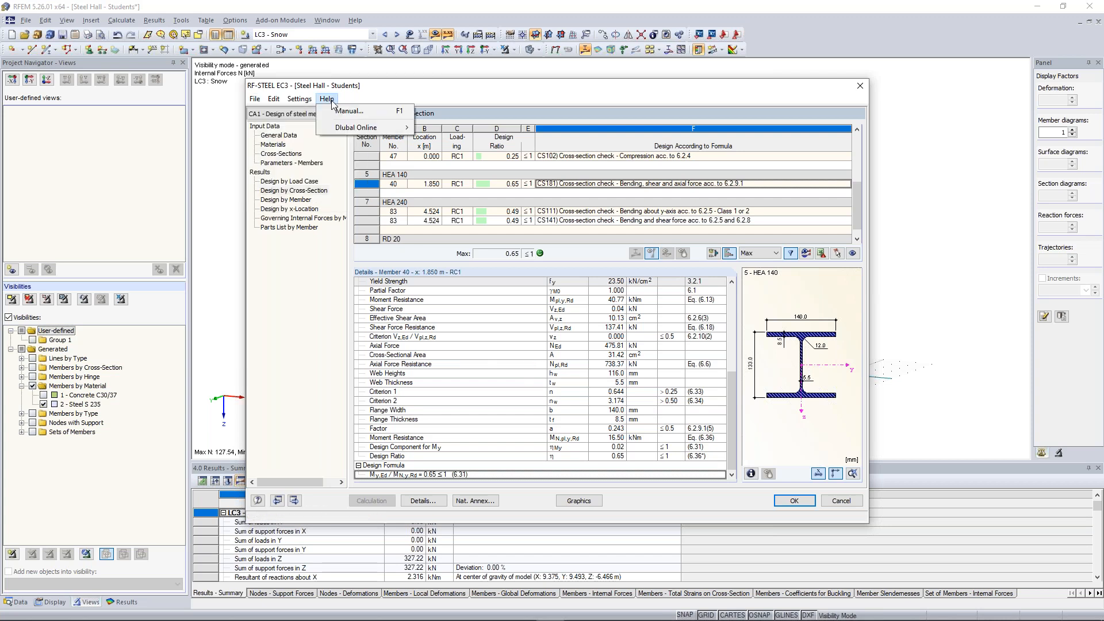
pyautogui.moveTo(250, 99)
pyautogui.click(267, 127)
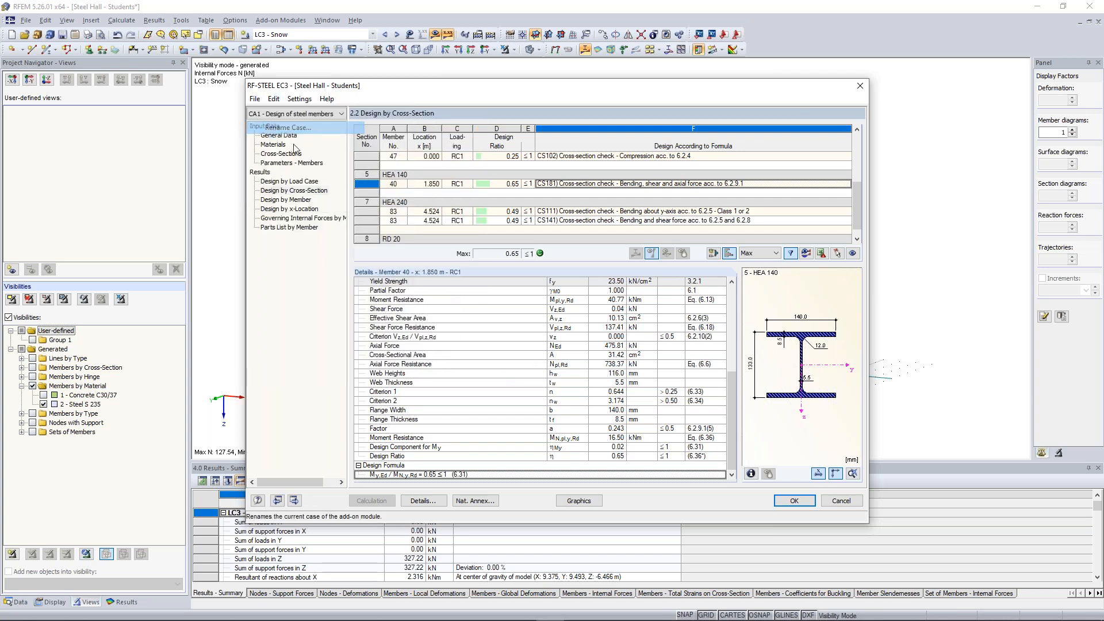
pyautogui.write('Cross-Sections')
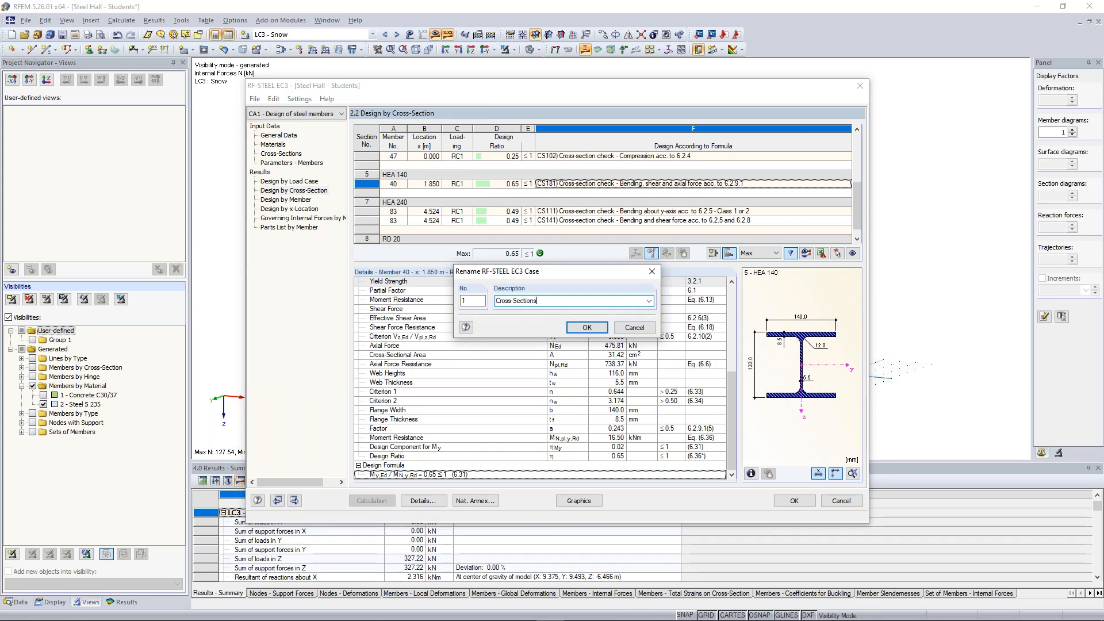
pyautogui.click(578, 327)
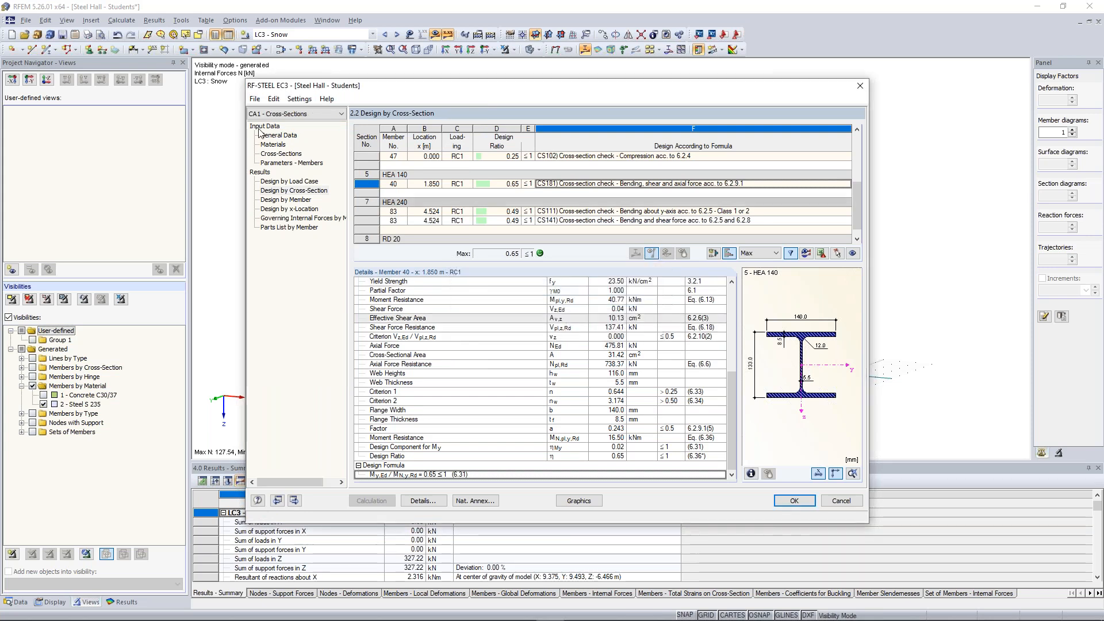
# Create design case 2 with the description "Stability Design", saving the changes to CA1
pyautogui.click(255, 99)
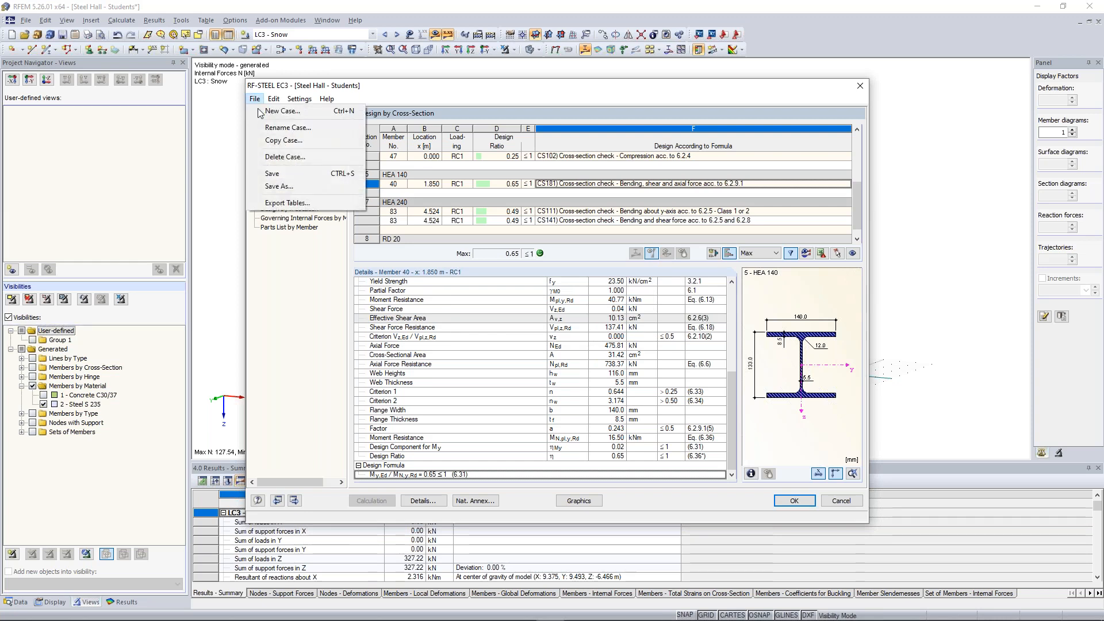
pyautogui.click(290, 113)
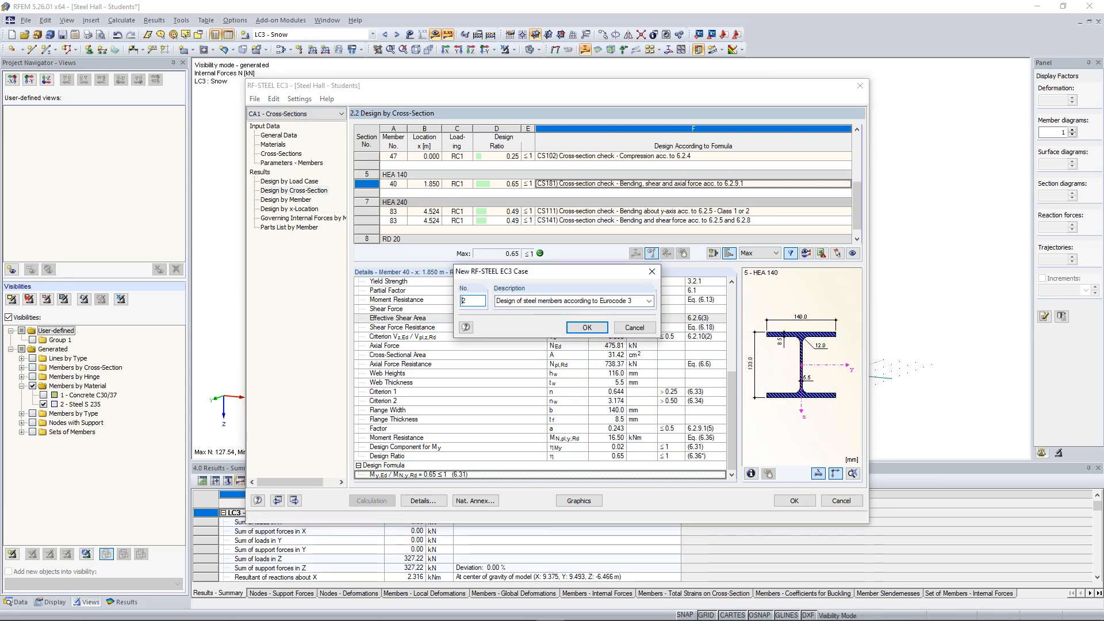
pyautogui.click(569, 301)
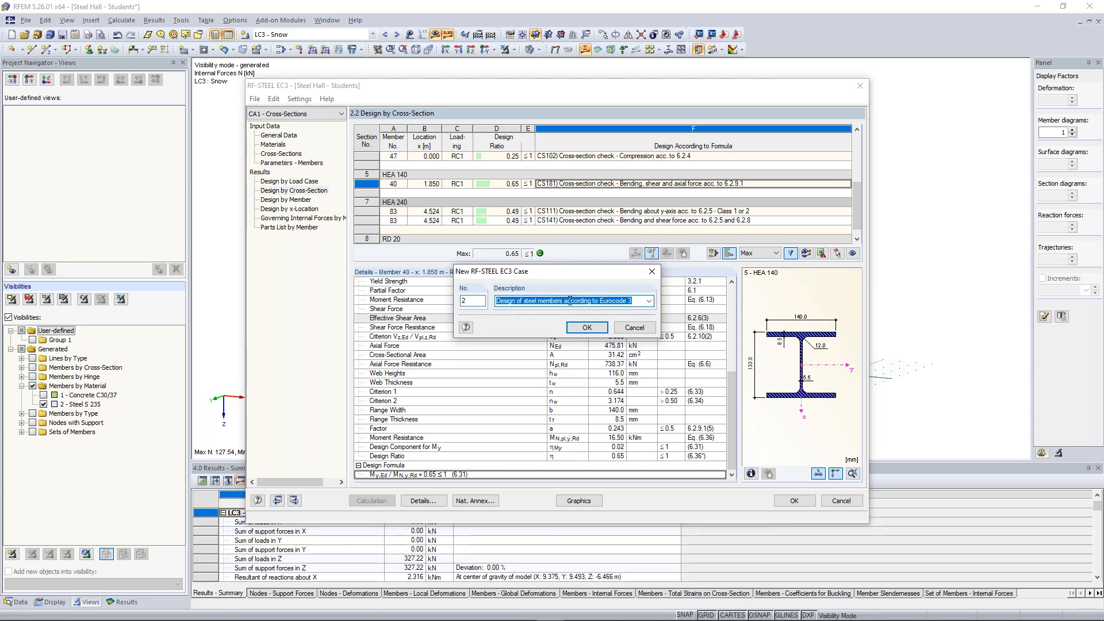
pyautogui.write('Stab')
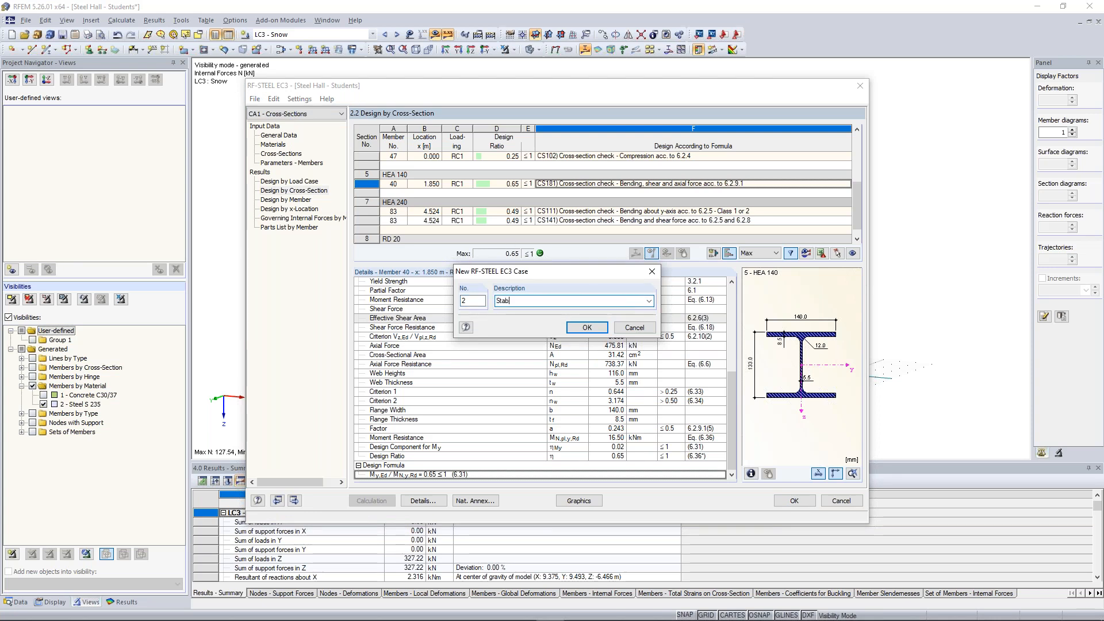
pyautogui.write('ility Design')
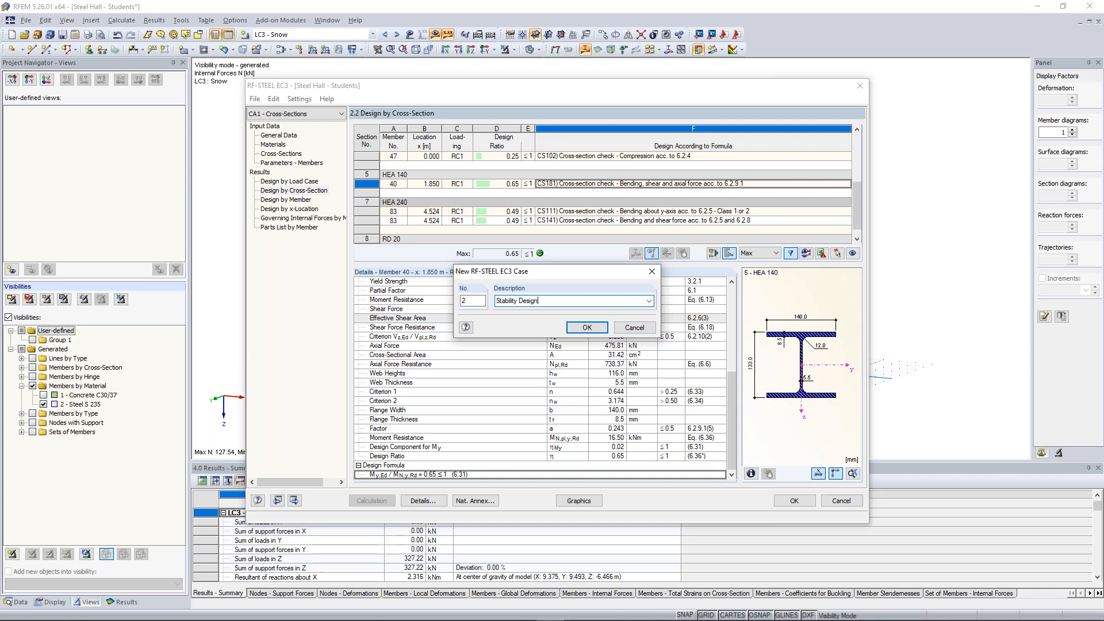
pyautogui.click(586, 327)
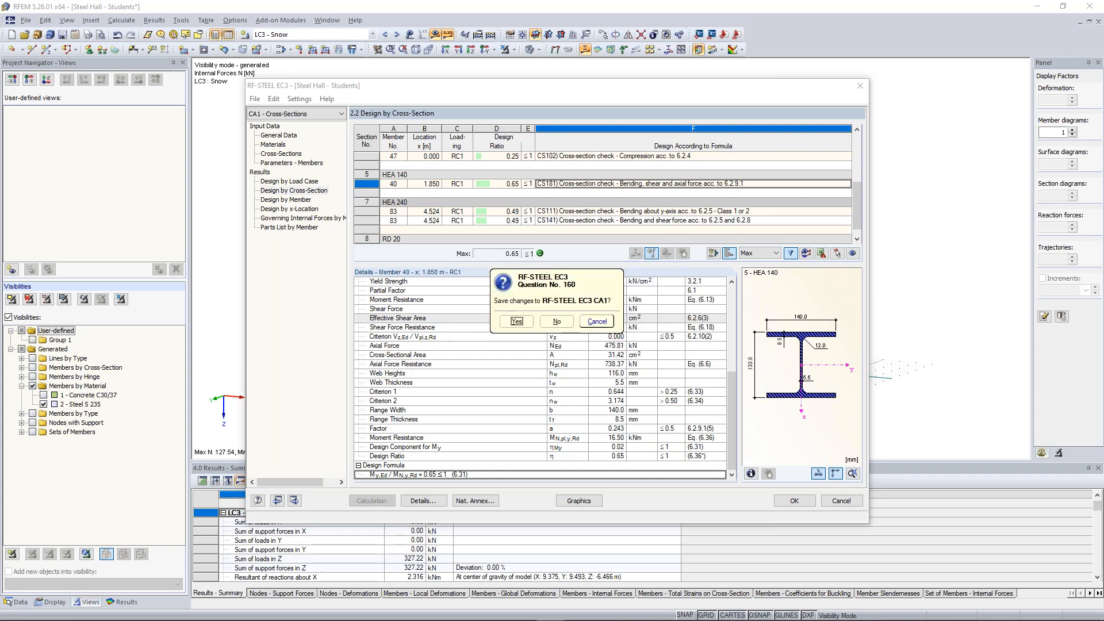
pyautogui.click(517, 321)
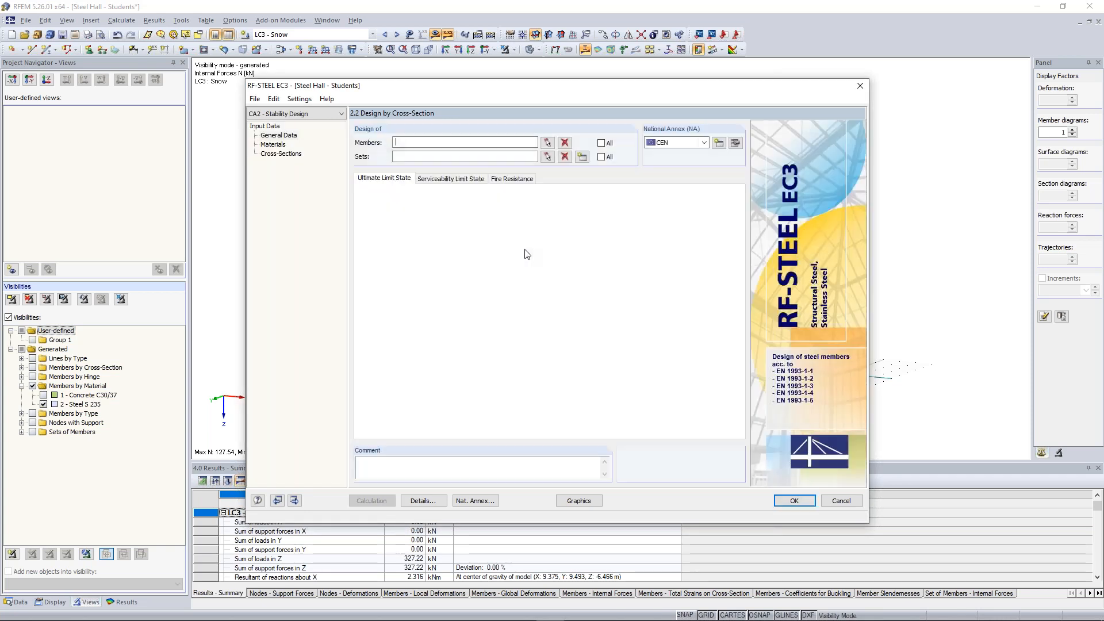
# Assign set of members 3 to the stability case and select result combination RC1 for its ultimate limit state design
pyautogui.click(548, 157)
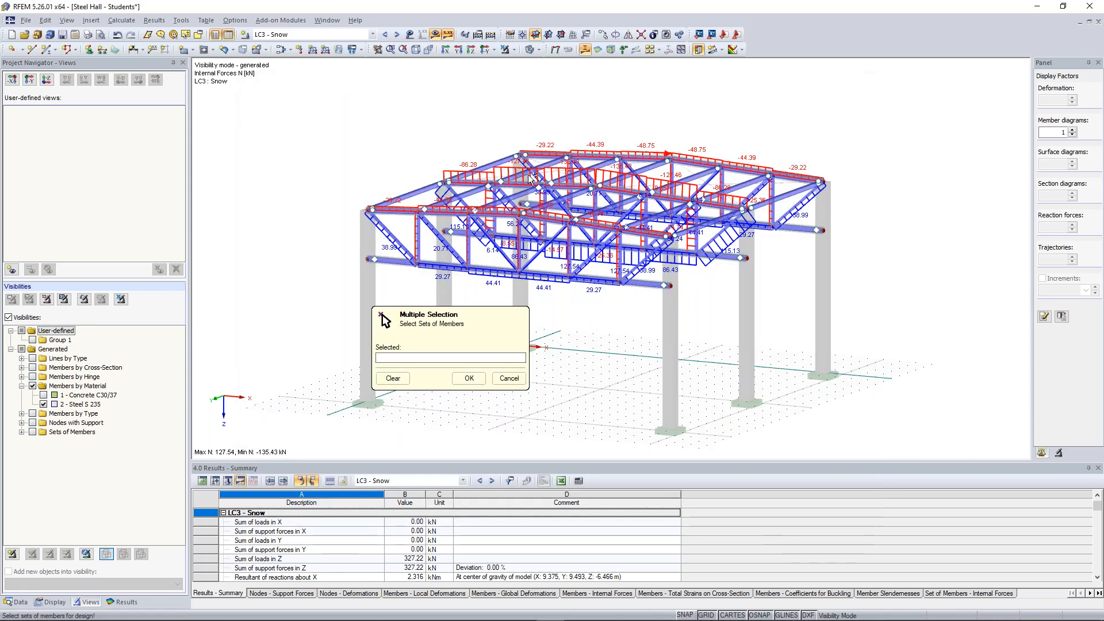
pyautogui.click(496, 180)
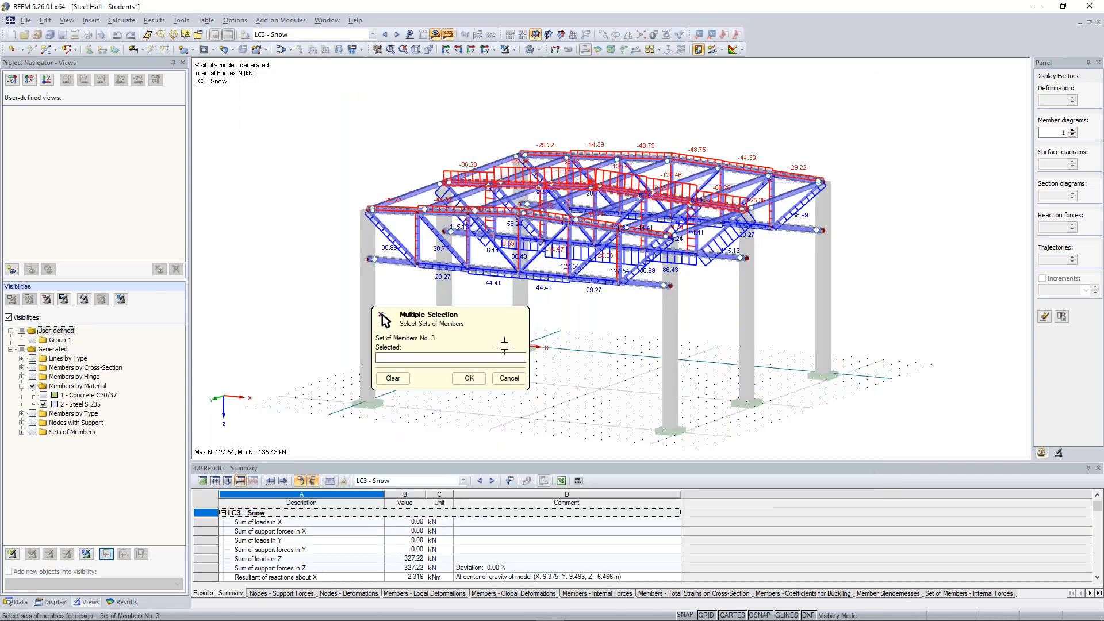
pyautogui.click(479, 379)
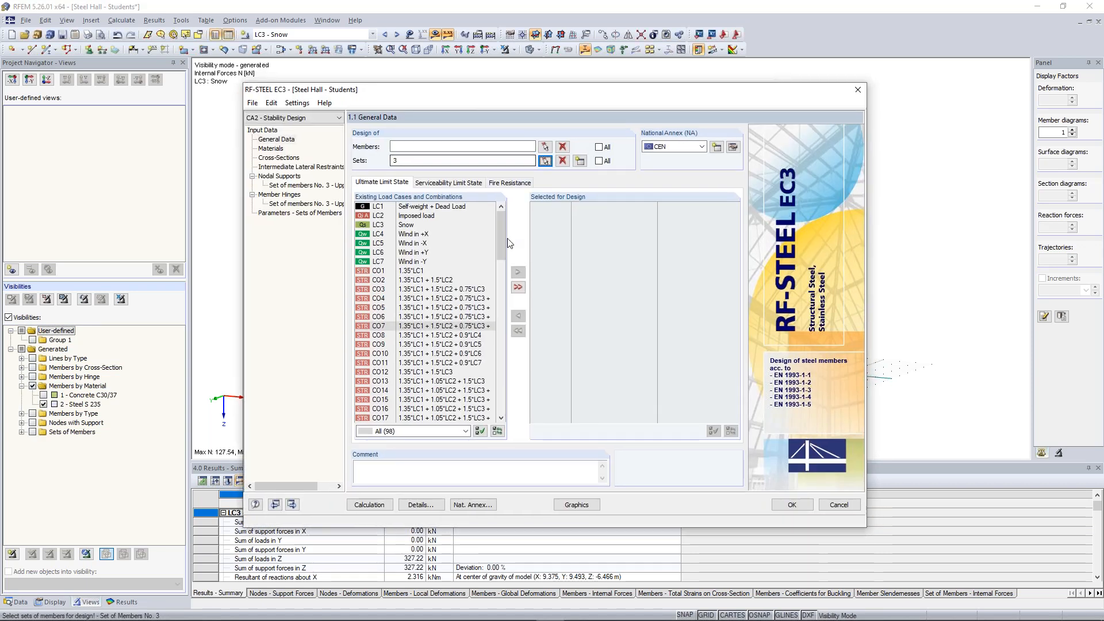
pyautogui.moveTo(504, 240); pyautogui.dragTo(463, 397)
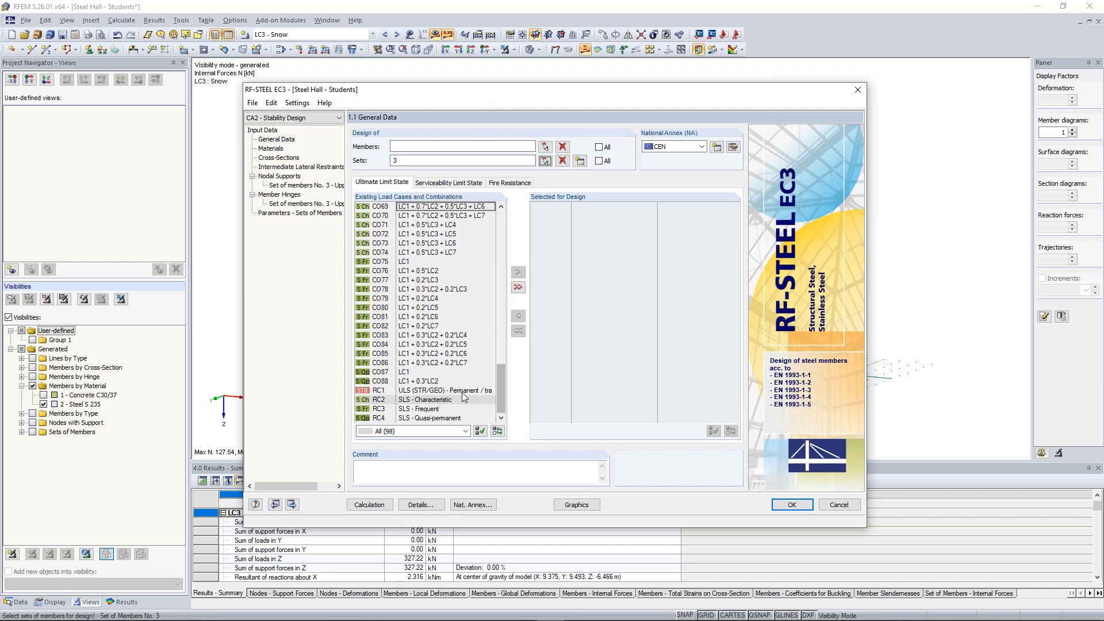
pyautogui.doubleClick(462, 391)
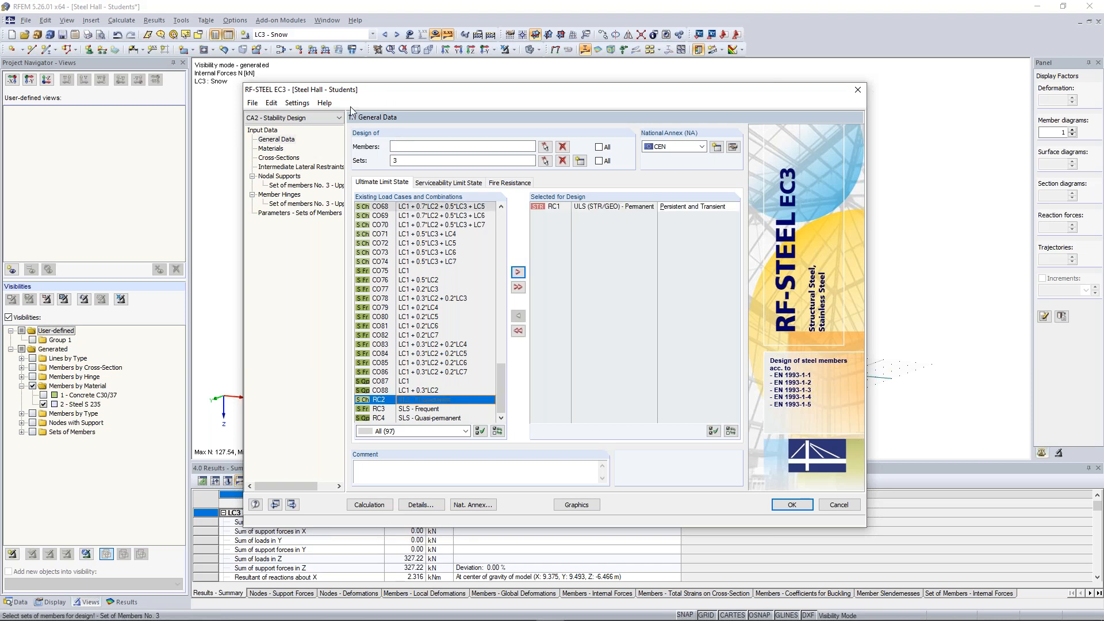
# Review the materials, cross-sections and intermediate lateral restraints of the stability design case
pyautogui.click(273, 149)
pyautogui.click(279, 158)
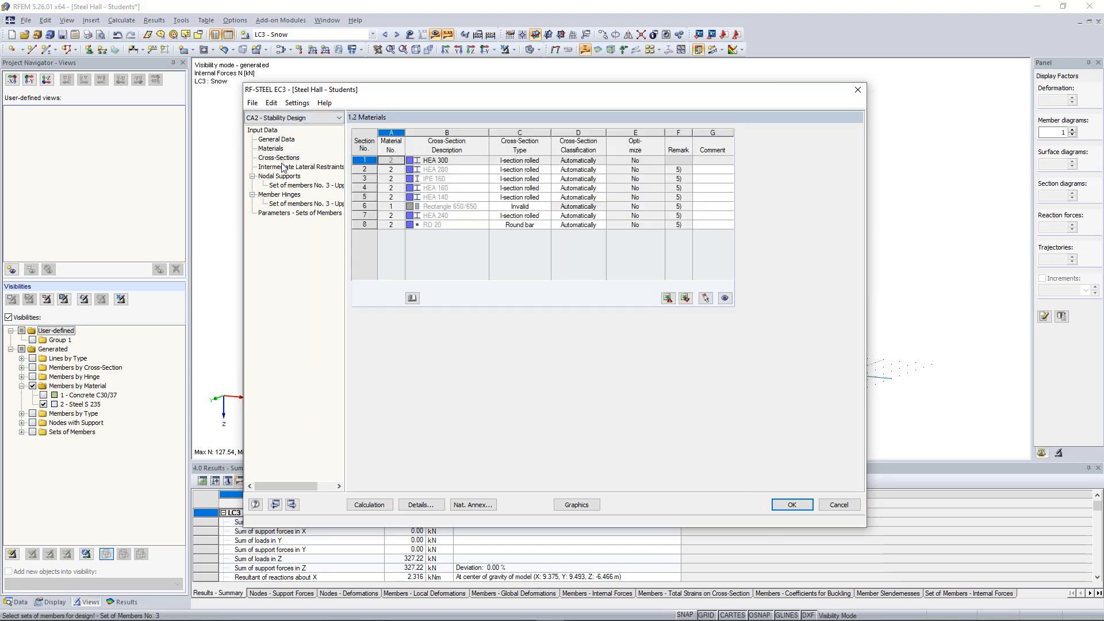
pyautogui.click(288, 167)
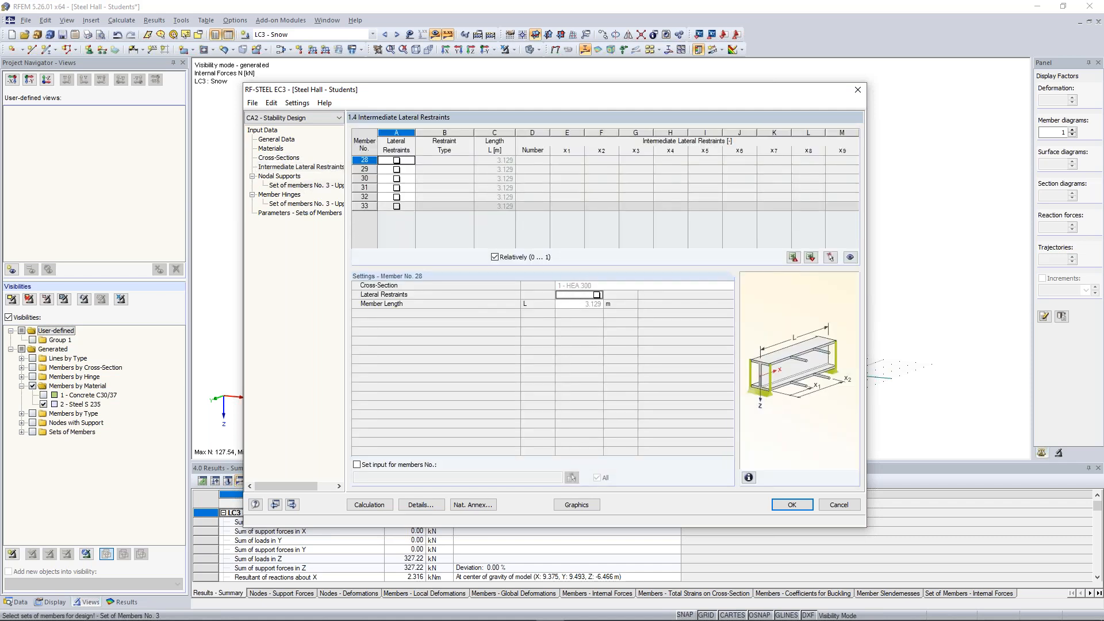
# Examine the upper chord's nodal supports at nodes 25 and 19, isolating the set of members in the preview
pyautogui.click(299, 185)
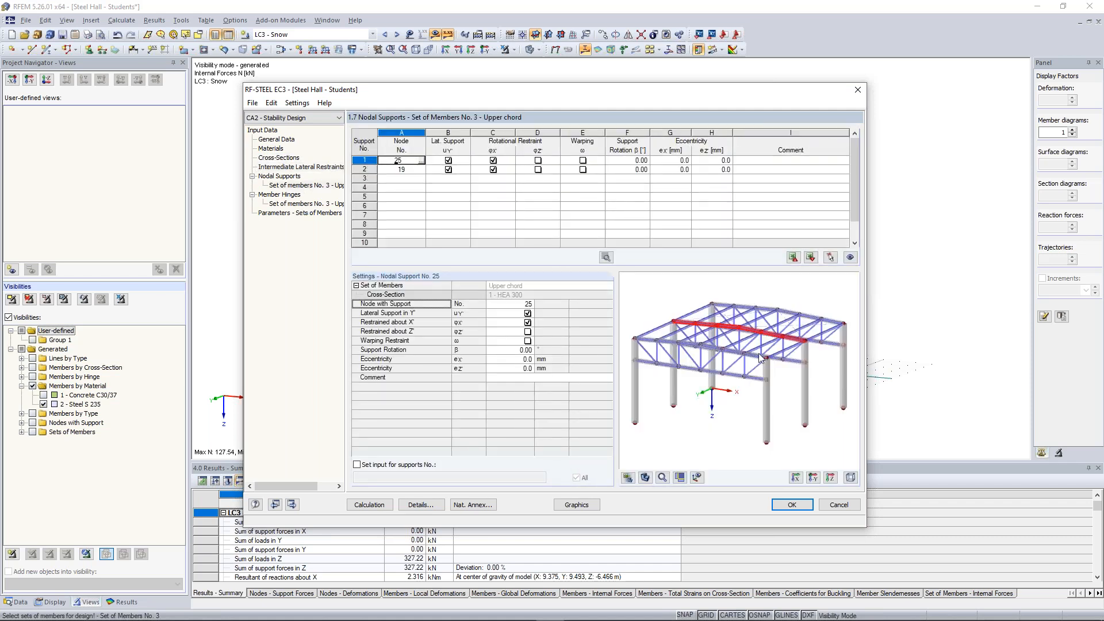
pyautogui.scroll(4, 723, 321)
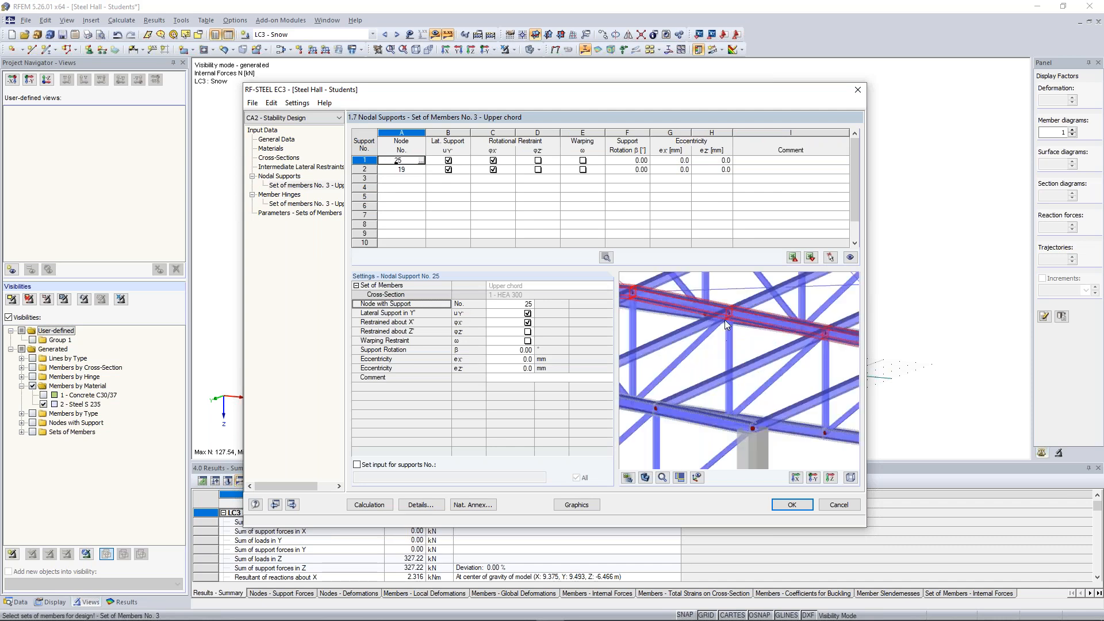
pyautogui.moveTo(727, 297); pyautogui.dragTo(773, 320, button='middle')
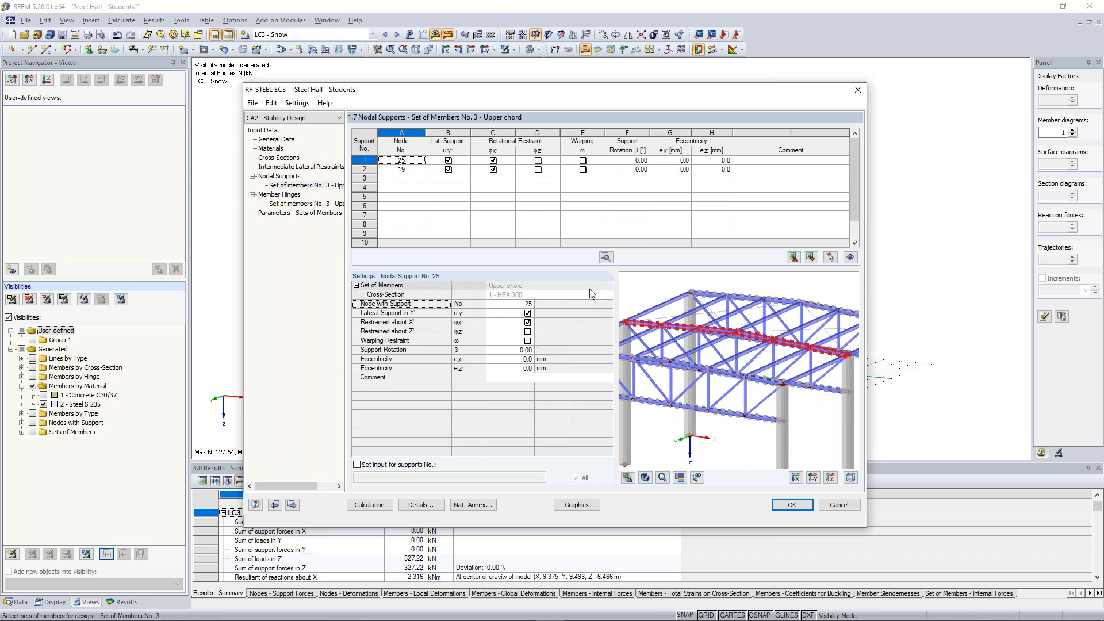
pyautogui.click(697, 478)
pyautogui.scroll(-1, 763, 316)
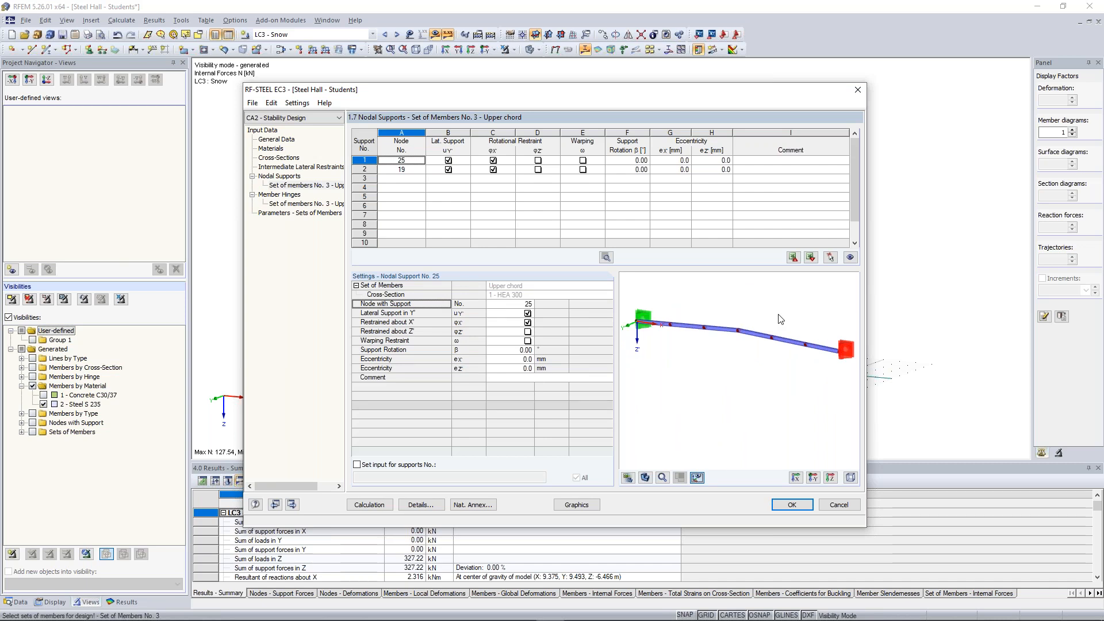
pyautogui.keyDown('ctrl'); pyautogui.moveTo(778, 315); pyautogui.dragTo(692, 300, button='middle'); pyautogui.keyUp('ctrl')
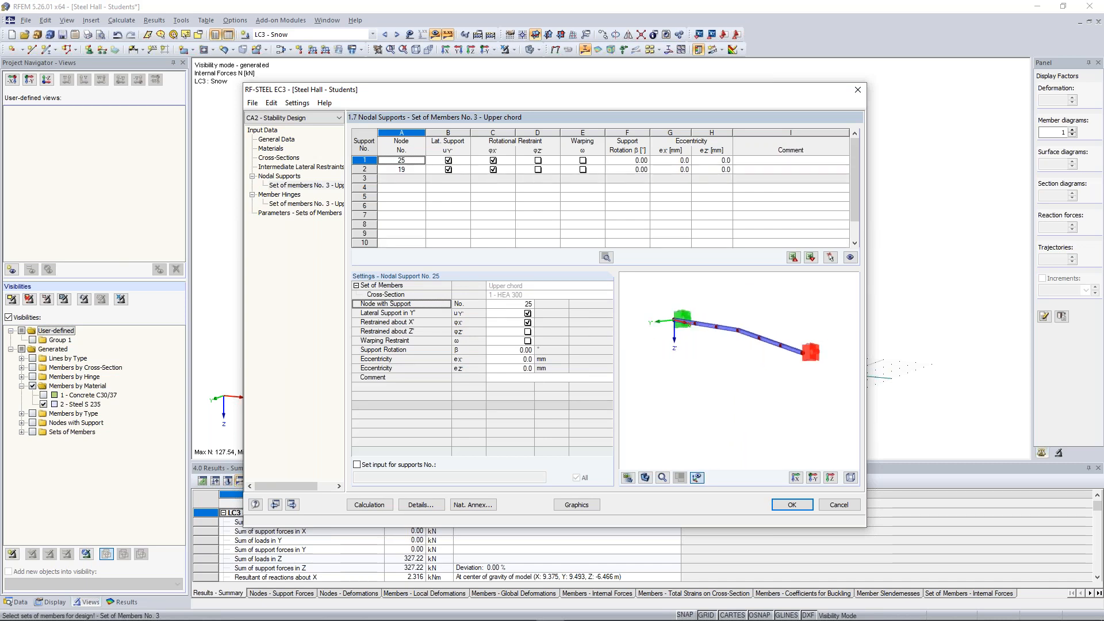
pyautogui.keyDown('ctrl'); pyautogui.moveTo(731, 304); pyautogui.dragTo(756, 310, button='middle'); pyautogui.keyUp('ctrl')
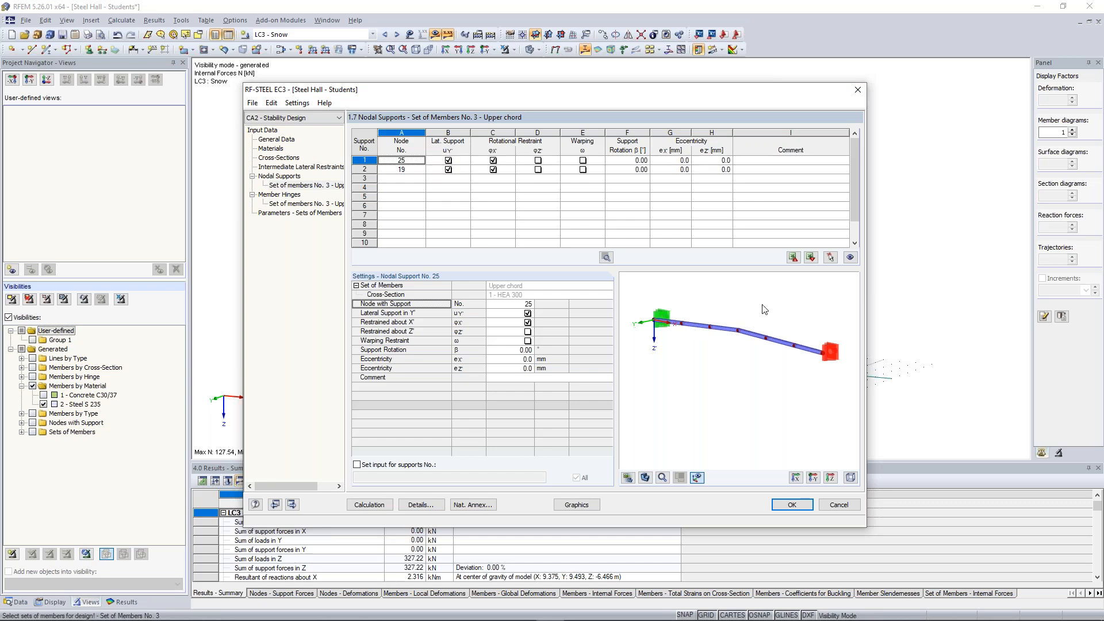
pyautogui.scroll(5, 655, 321)
pyautogui.scroll(-5, 662, 320)
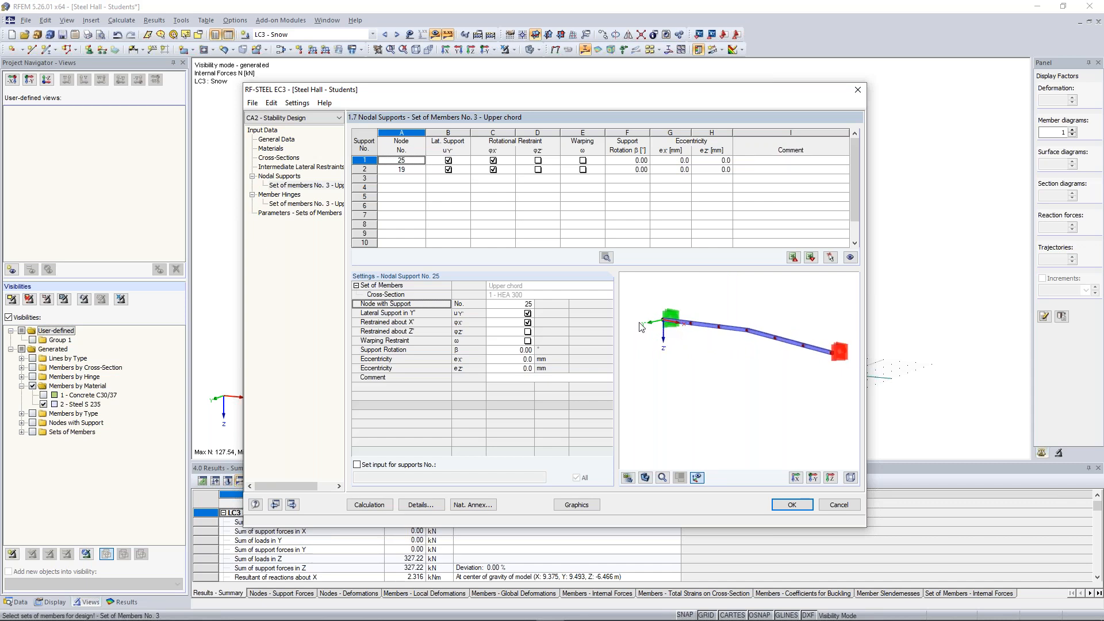
pyautogui.click(493, 160)
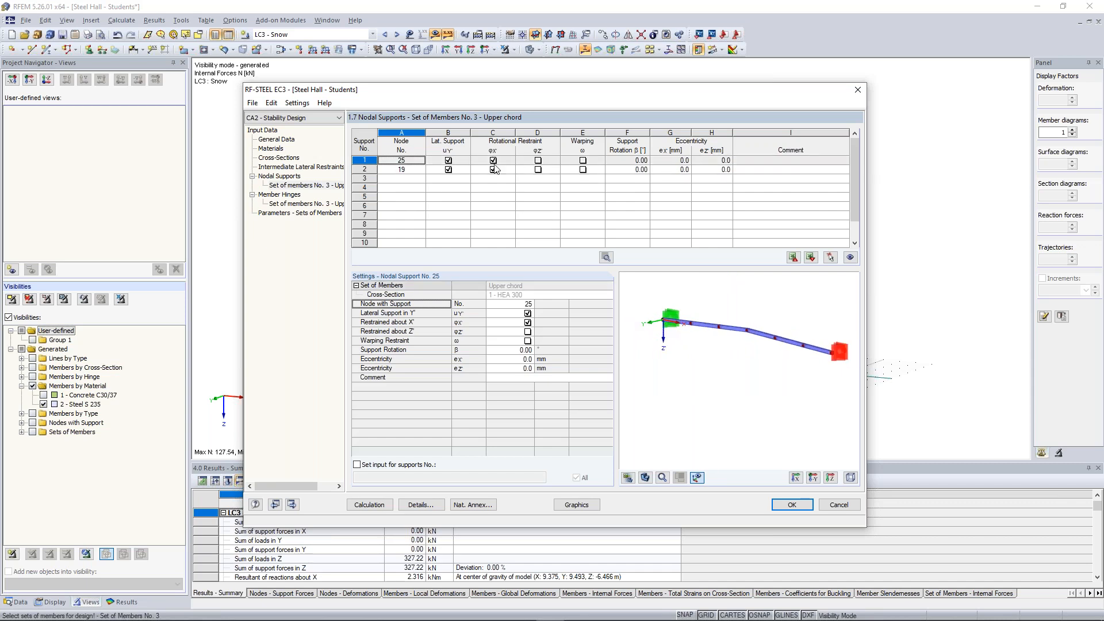
pyautogui.click(493, 161)
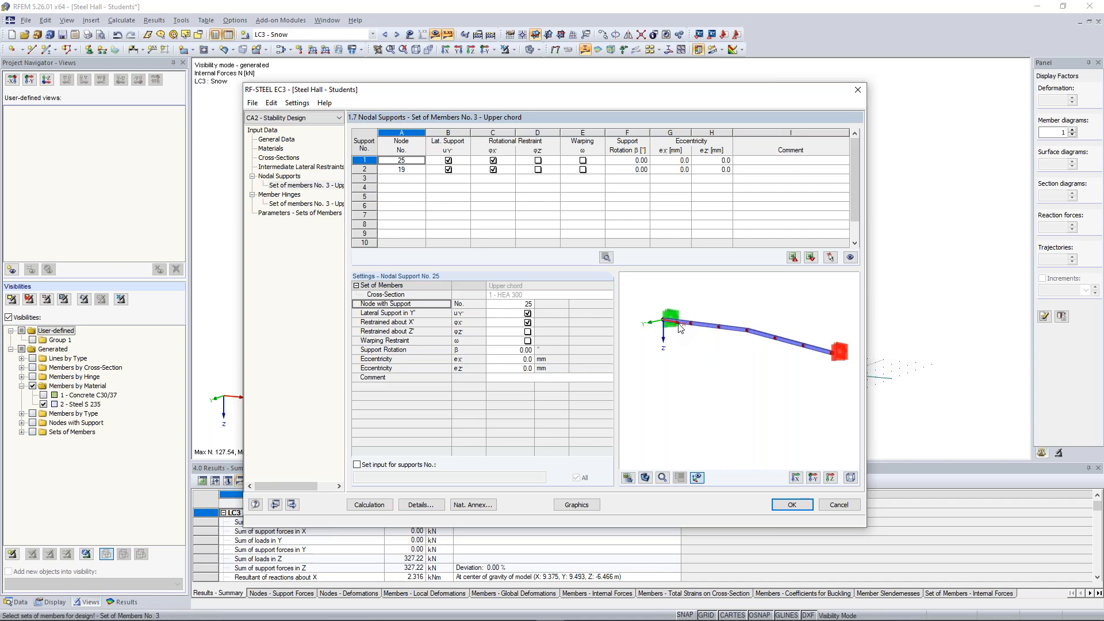
# Calculate the Stability Design case and examine the design check reported for member 28
pyautogui.click(384, 506)
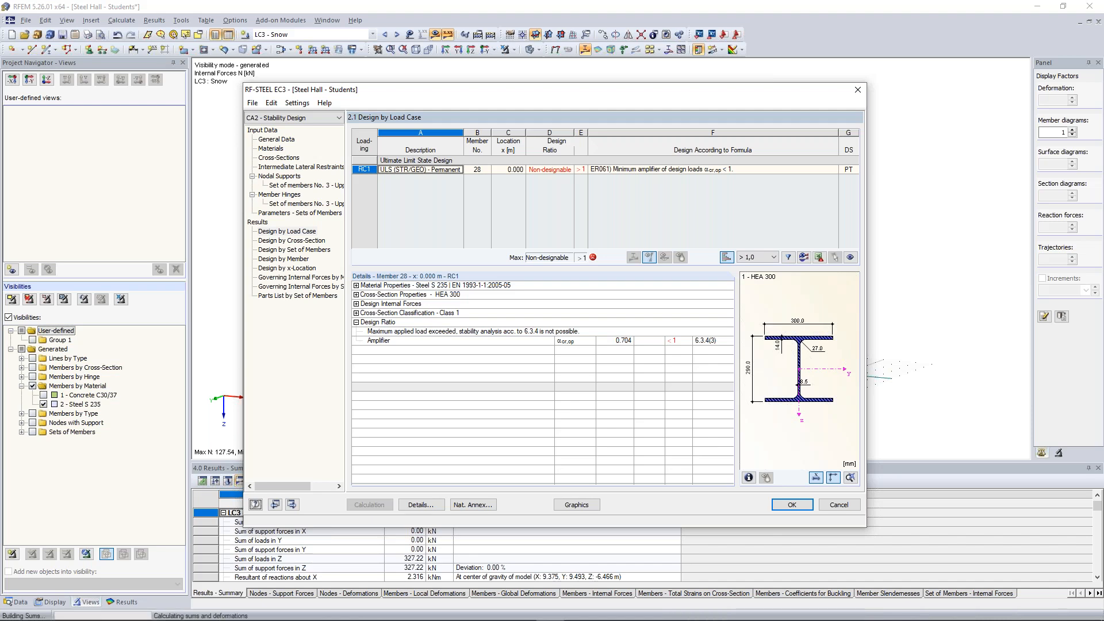
pyautogui.click(670, 170)
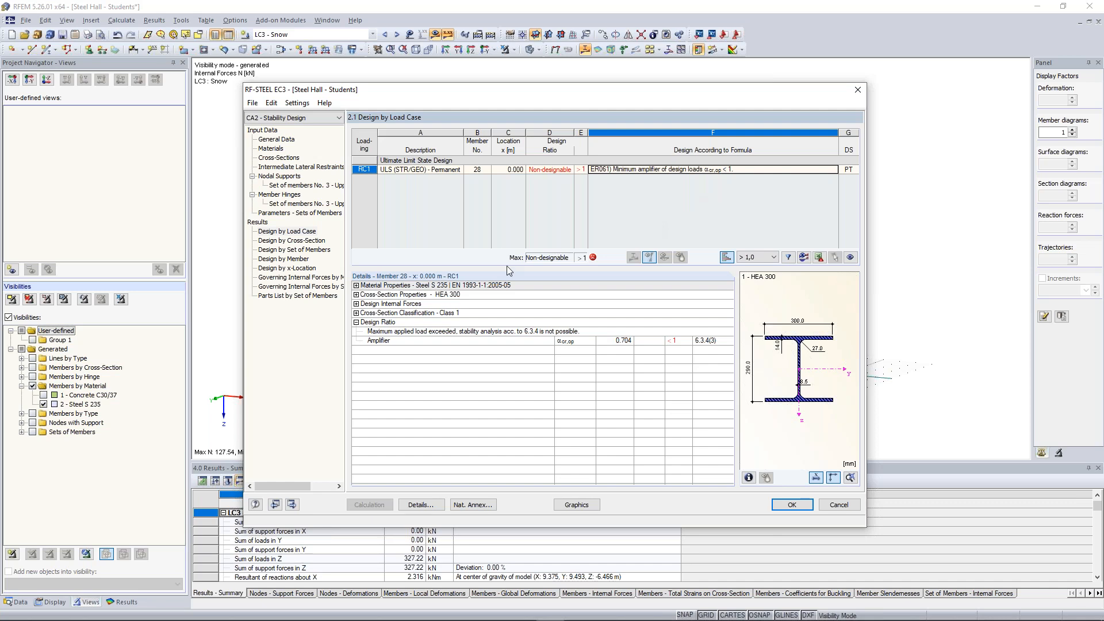
# Add a nodal support at node 22 of the upper chord without the φX' rotational restraint, and recalculate the case
pyautogui.click(286, 185)
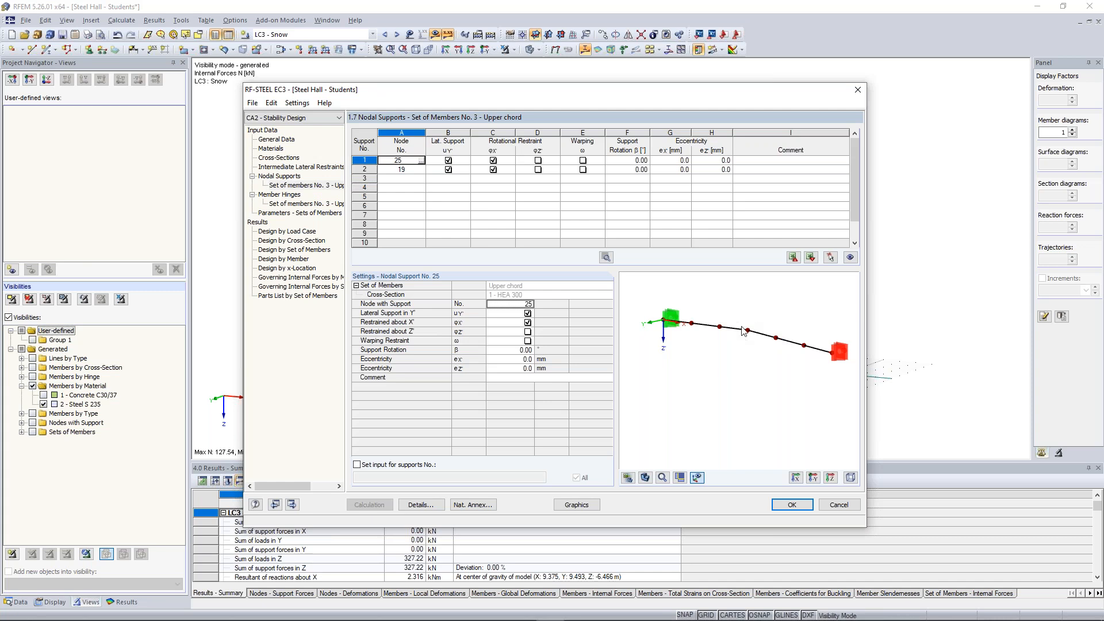
pyautogui.click(407, 179)
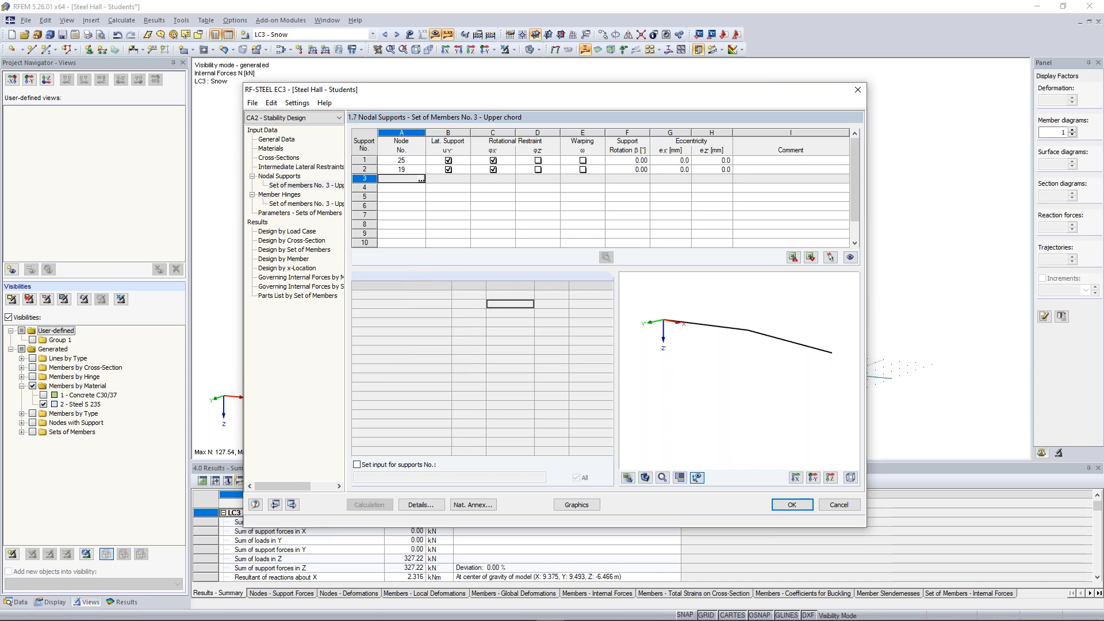
pyautogui.click(422, 180)
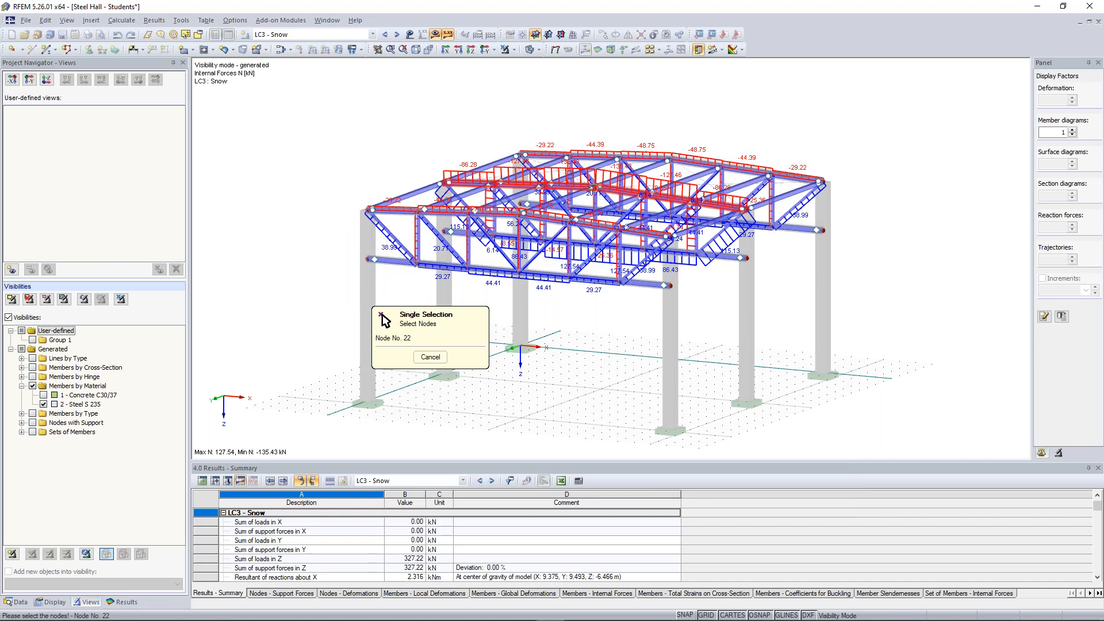
pyautogui.click(493, 183)
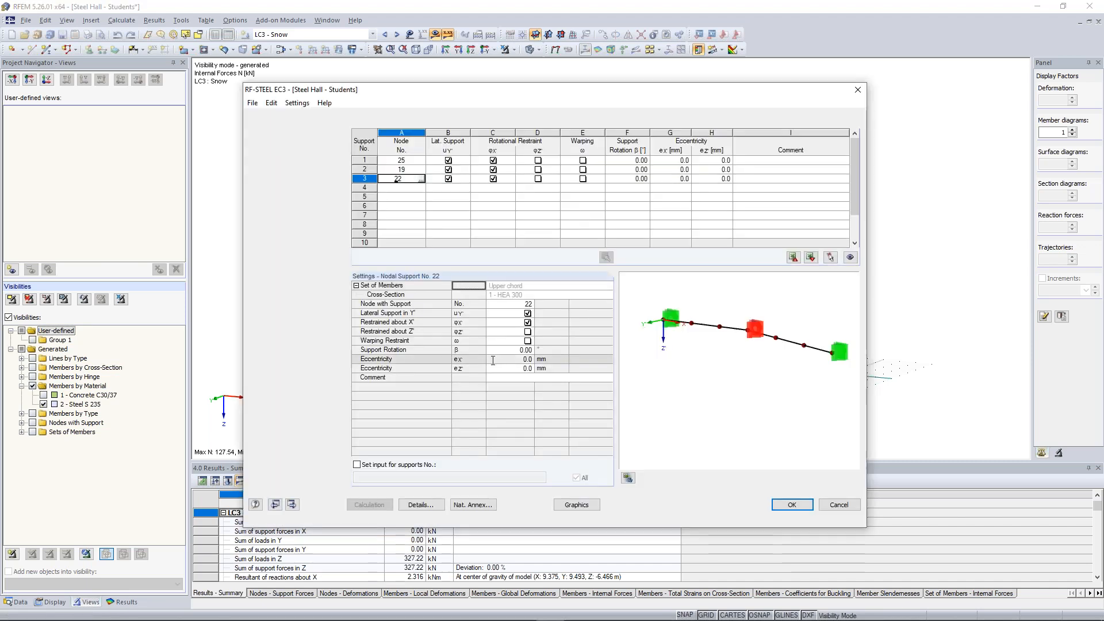
pyautogui.click(493, 178)
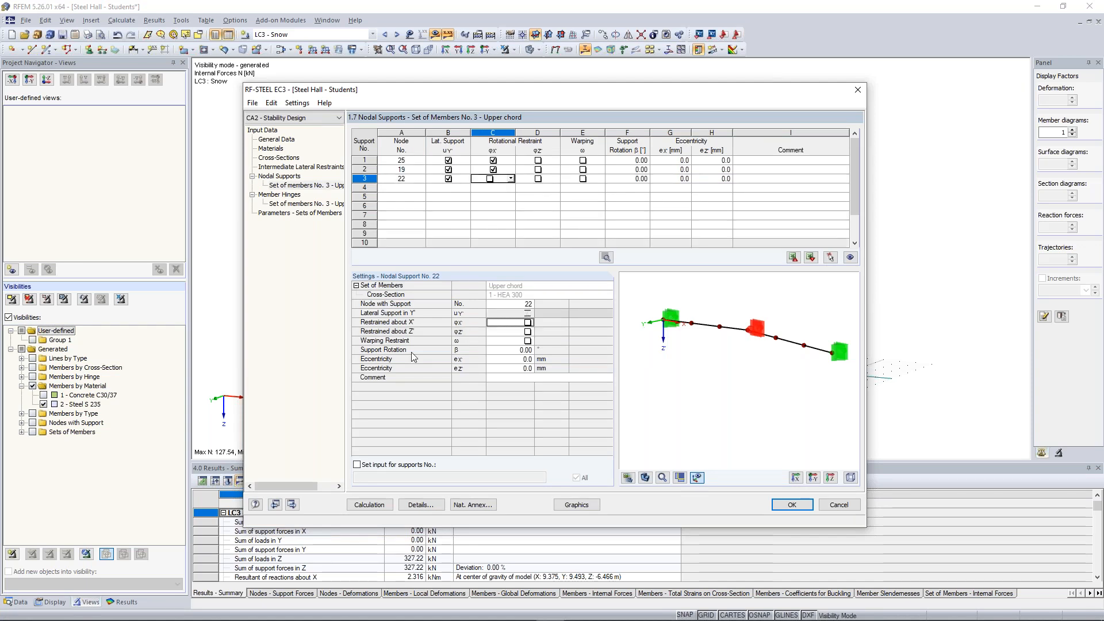
pyautogui.click(381, 505)
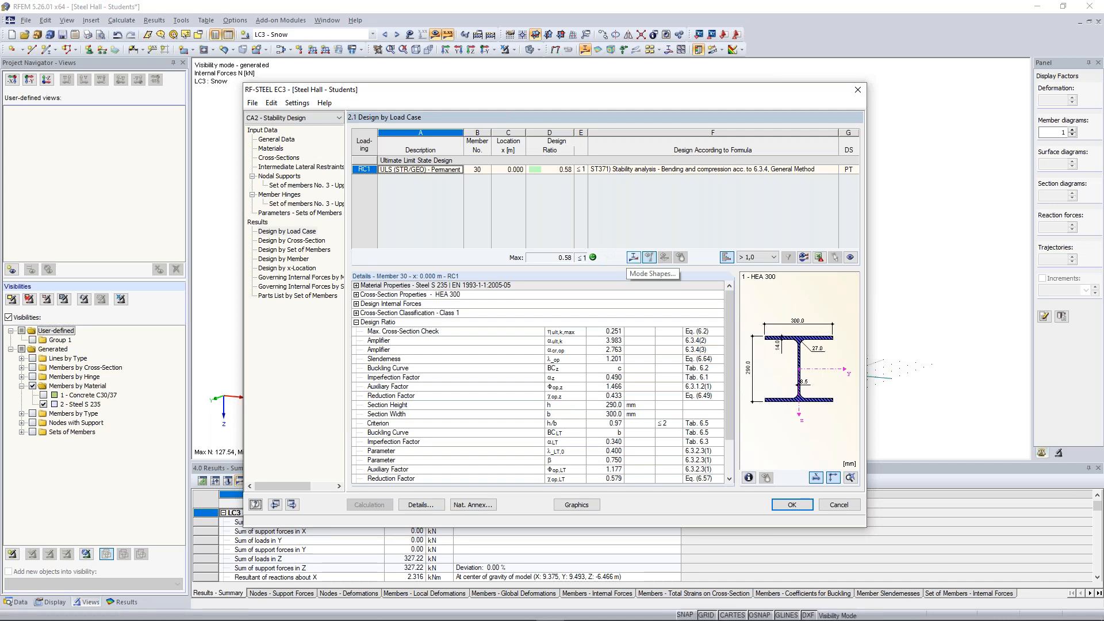
# Display the upper chord's buckling mode shape and examine its deformation close up at end node 25
pyautogui.click(649, 257)
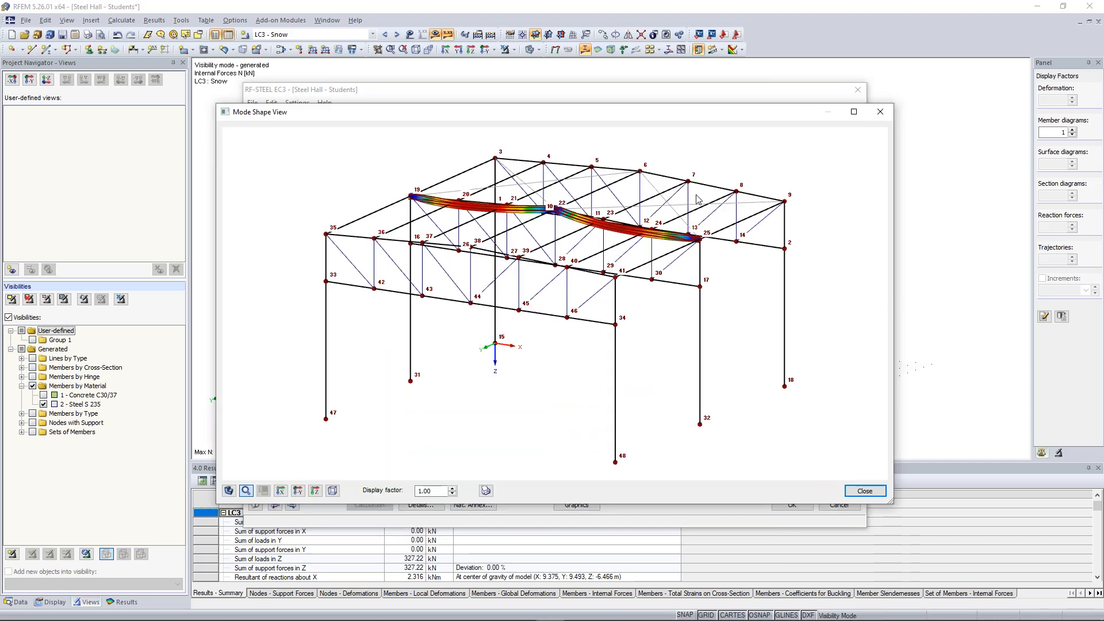
pyautogui.keyDown('ctrl'); pyautogui.moveTo(703, 214); pyautogui.dragTo(412, 203, button='middle'); pyautogui.keyUp('ctrl')
pyautogui.keyDown('ctrl'); pyautogui.moveTo(652, 202); pyautogui.dragTo(499, 282, button='middle'); pyautogui.keyUp('ctrl')
pyautogui.scroll(6, 467, 278)
pyautogui.scroll(1, 400, 274)
pyautogui.keyDown('ctrl'); pyautogui.moveTo(399, 274); pyautogui.dragTo(536, 316, button='middle'); pyautogui.keyUp('ctrl')
pyautogui.scroll(2, 536, 316)
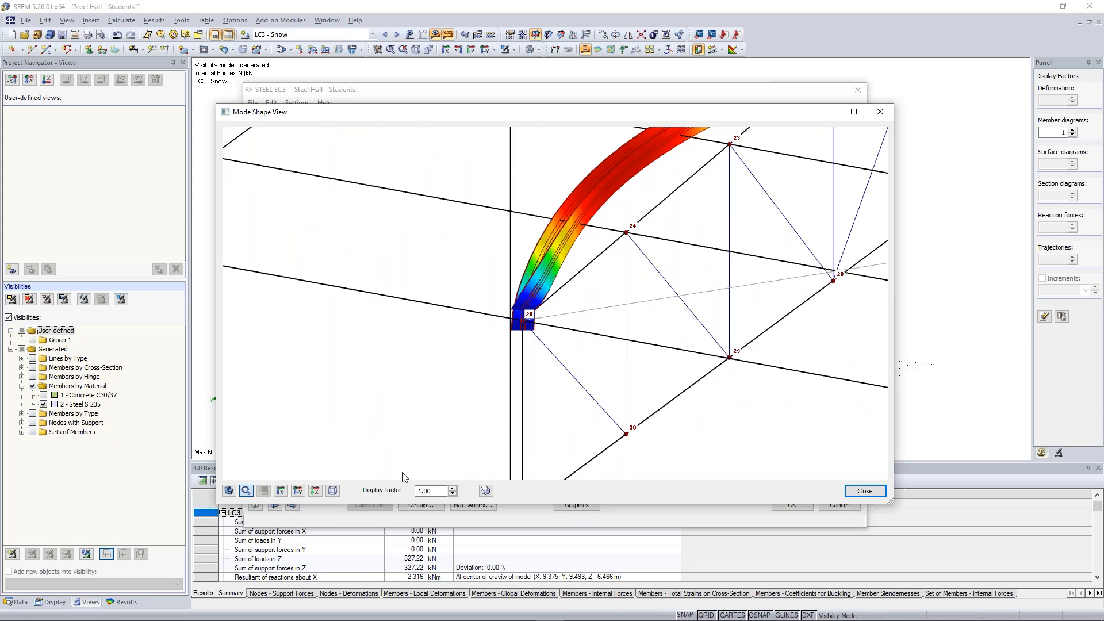
# Set the mode shape display factor to 2.00 and examine the deformation around intermediate node 22
pyautogui.click(454, 488)
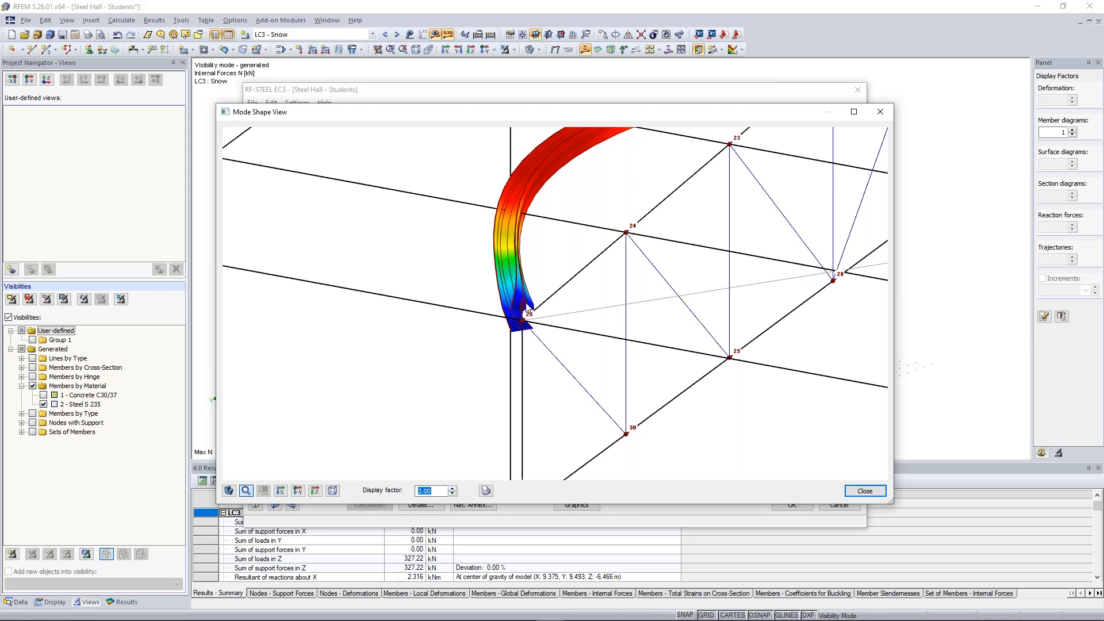
pyautogui.scroll(-2, 632, 265)
pyautogui.moveTo(688, 218); pyautogui.dragTo(583, 384, button='middle')
pyautogui.scroll(2, 523, 322)
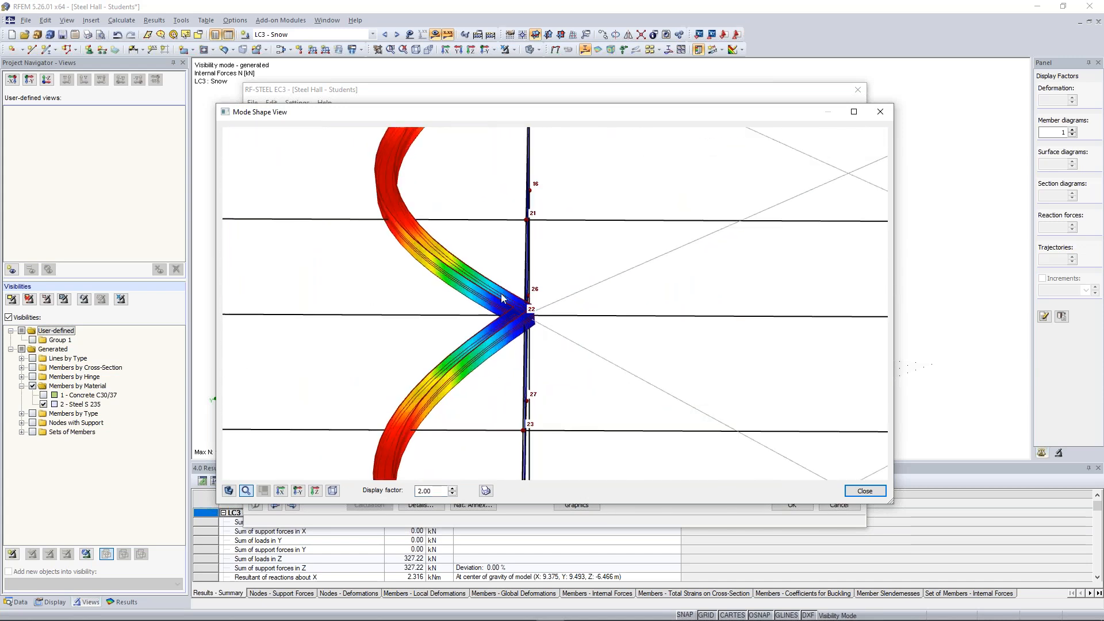
# Examine the upper chord's buckling mode shape close up around end node 19, and close the mode shape view
pyautogui.keyDown('ctrl'); pyautogui.moveTo(431, 316); pyautogui.dragTo(472, 277, button='middle'); pyautogui.keyUp('ctrl')
pyautogui.scroll(4, 473, 277)
pyautogui.scroll(1, 765, 441)
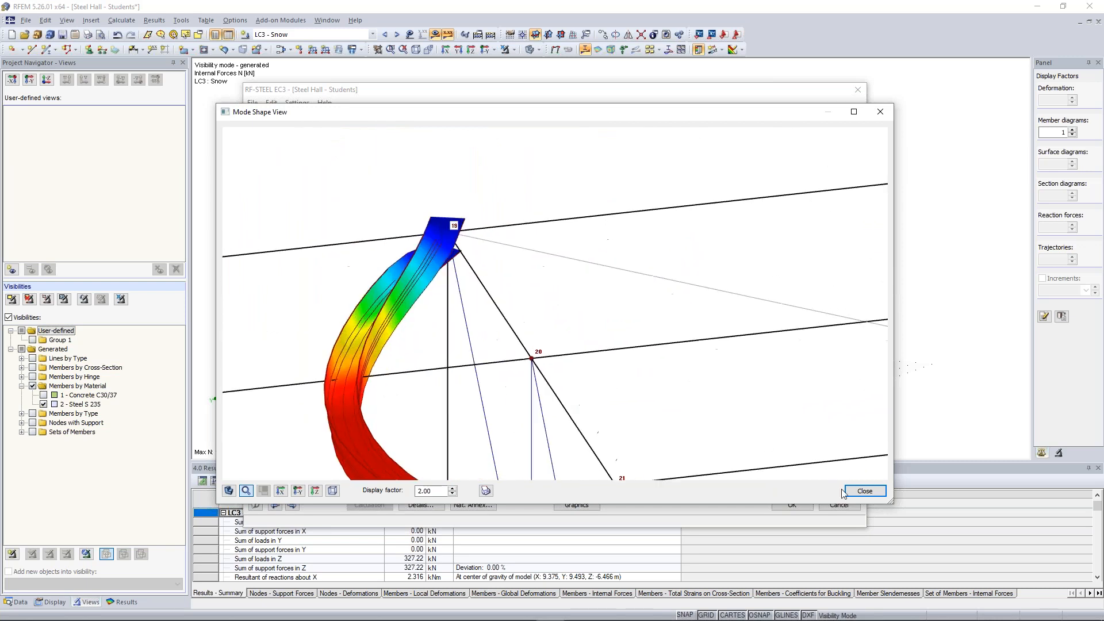
pyautogui.click(865, 491)
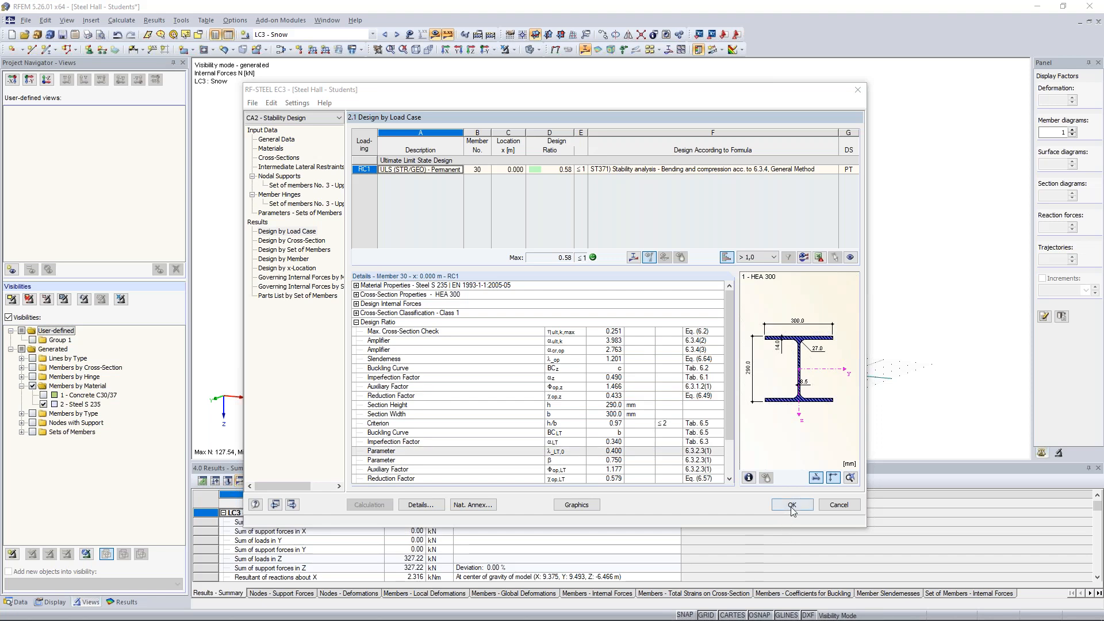
# Switch to the Timber Truss Girder 3 model and hide its design results to show only the structure
pyautogui.click(327, 22)
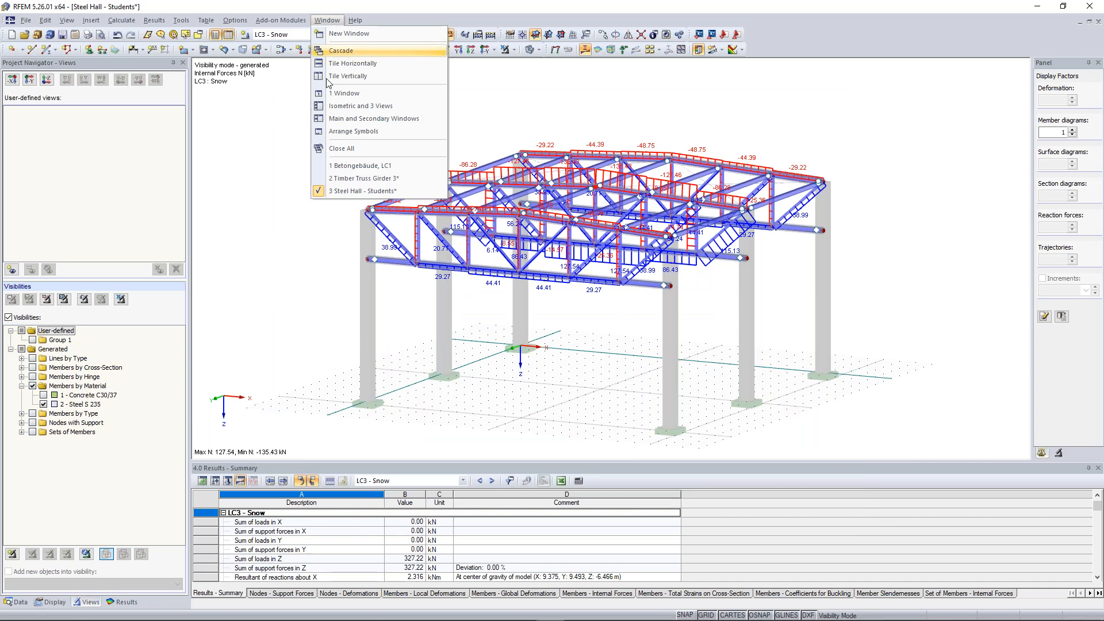
pyautogui.click(362, 178)
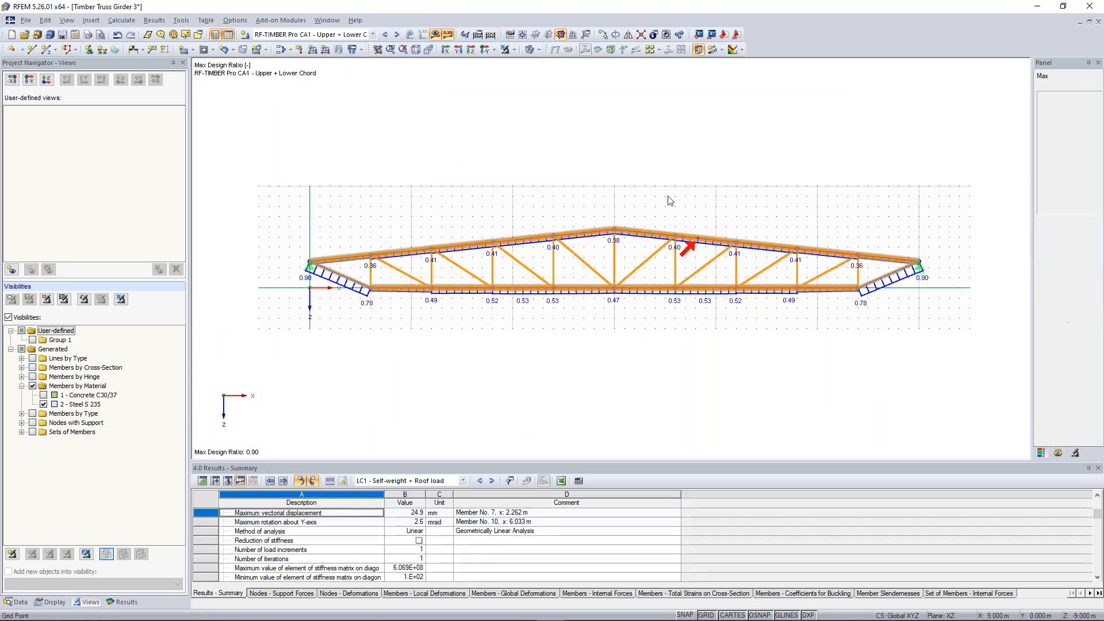
pyautogui.scroll(3, 592, 248)
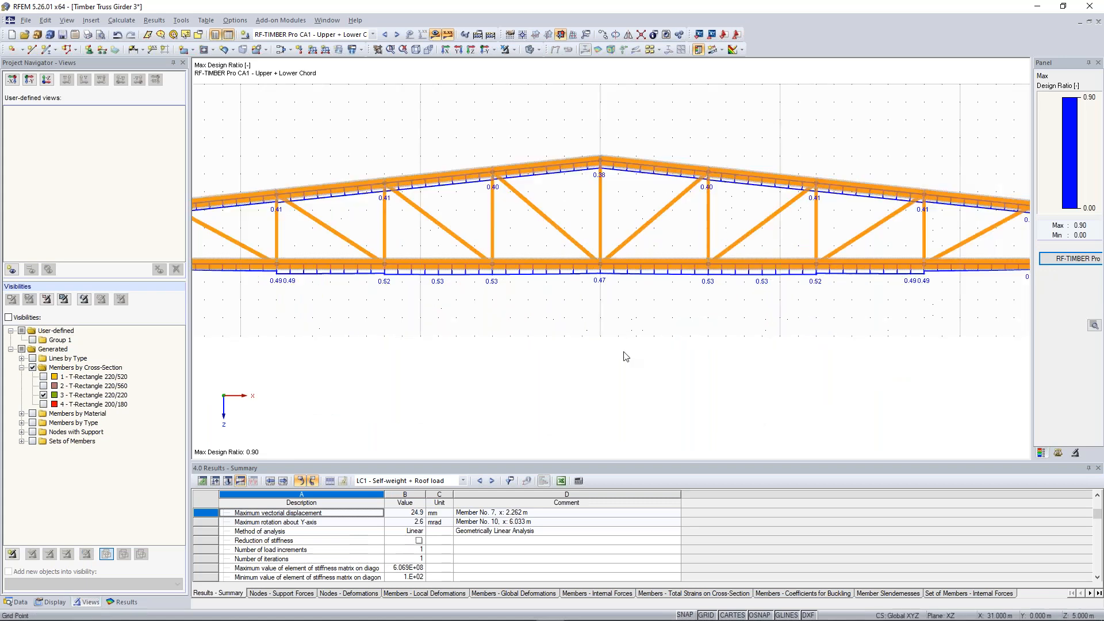
pyautogui.scroll(2, 596, 251)
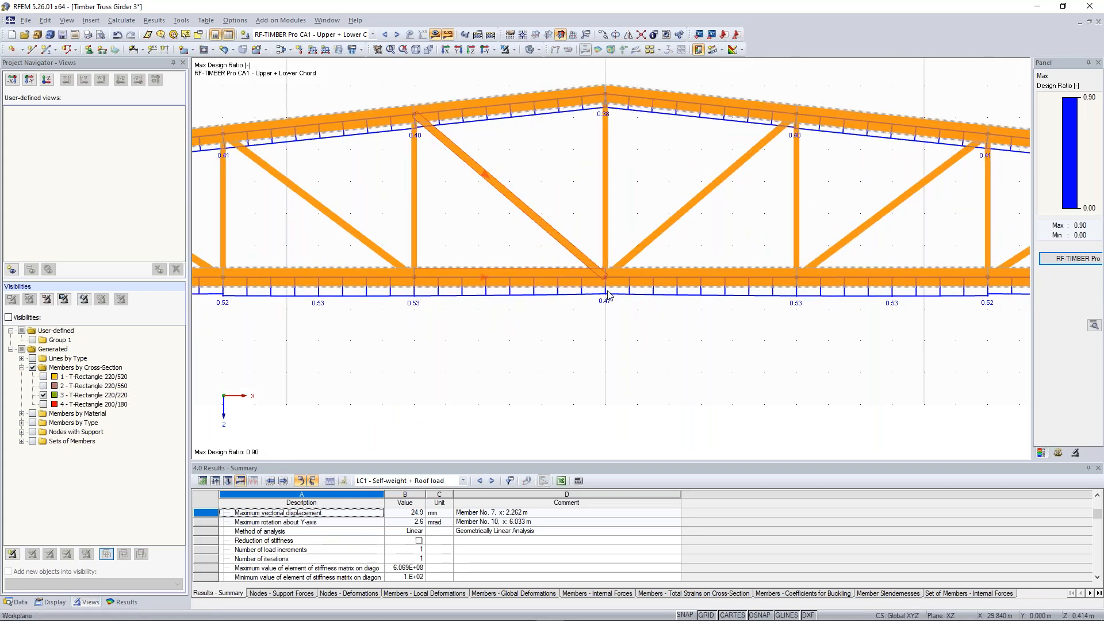
pyautogui.click(436, 33)
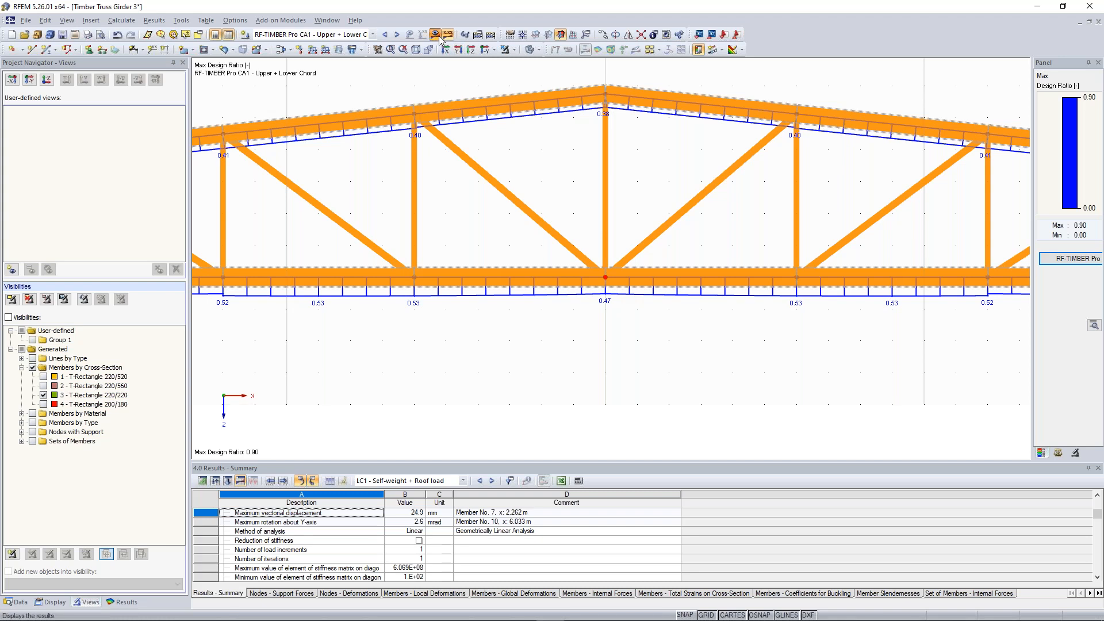
pyautogui.scroll(-3, 564, 182)
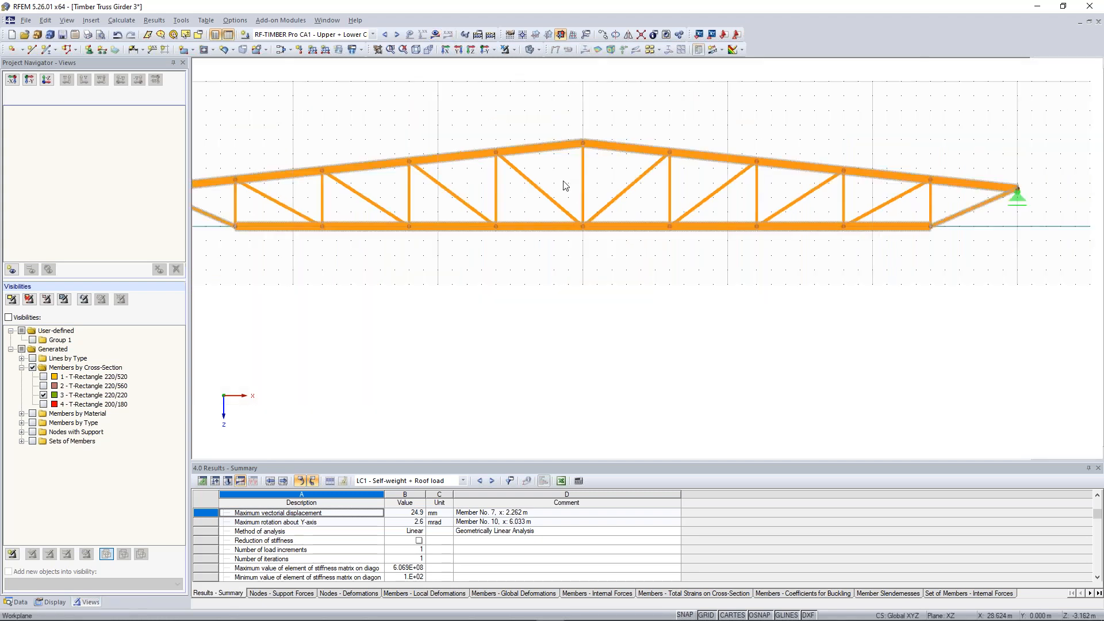
# Open the RF-JOINTS add-on module for the timber truss and set the joint material to Timber
pyautogui.click(18, 602)
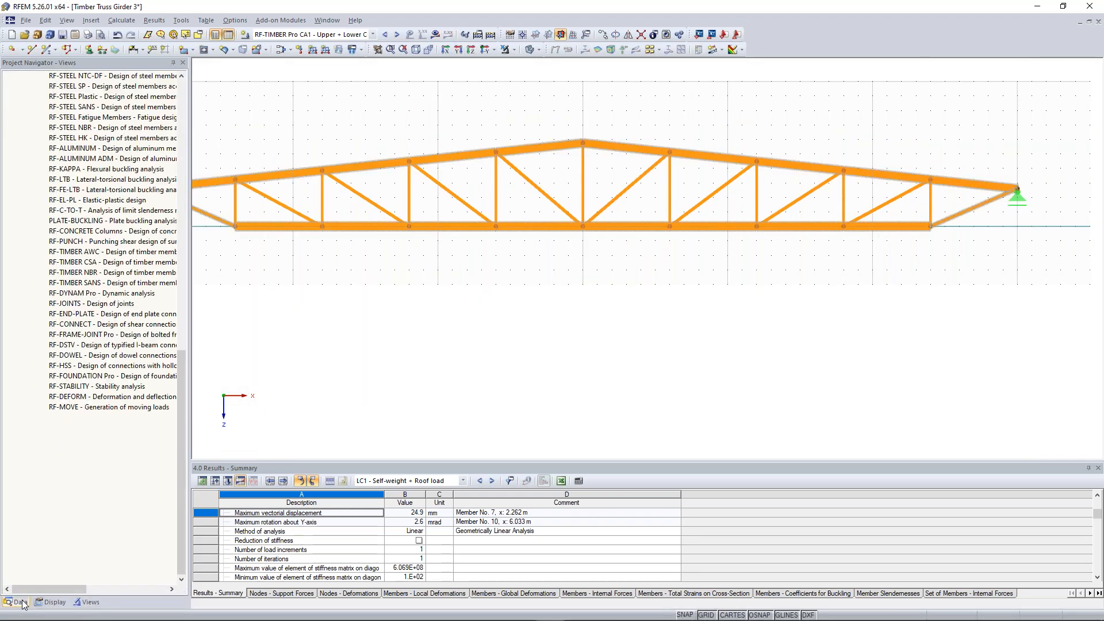
pyautogui.scroll(2, 137, 349)
pyautogui.scroll(-2, 137, 349)
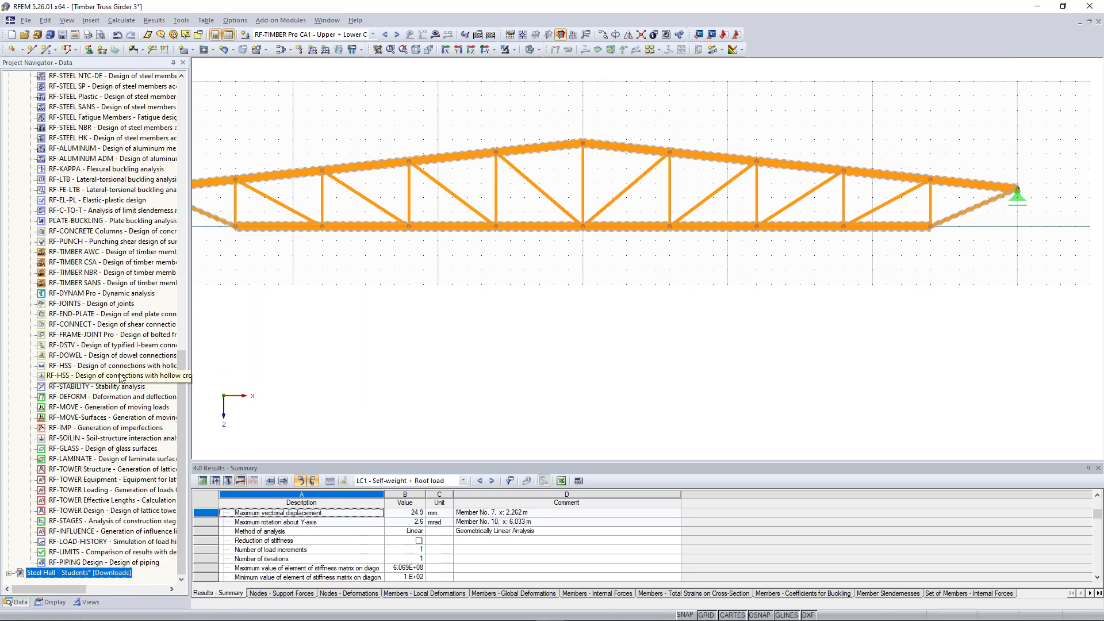
pyautogui.scroll(4, 121, 377)
pyautogui.scroll(-2, 97, 338)
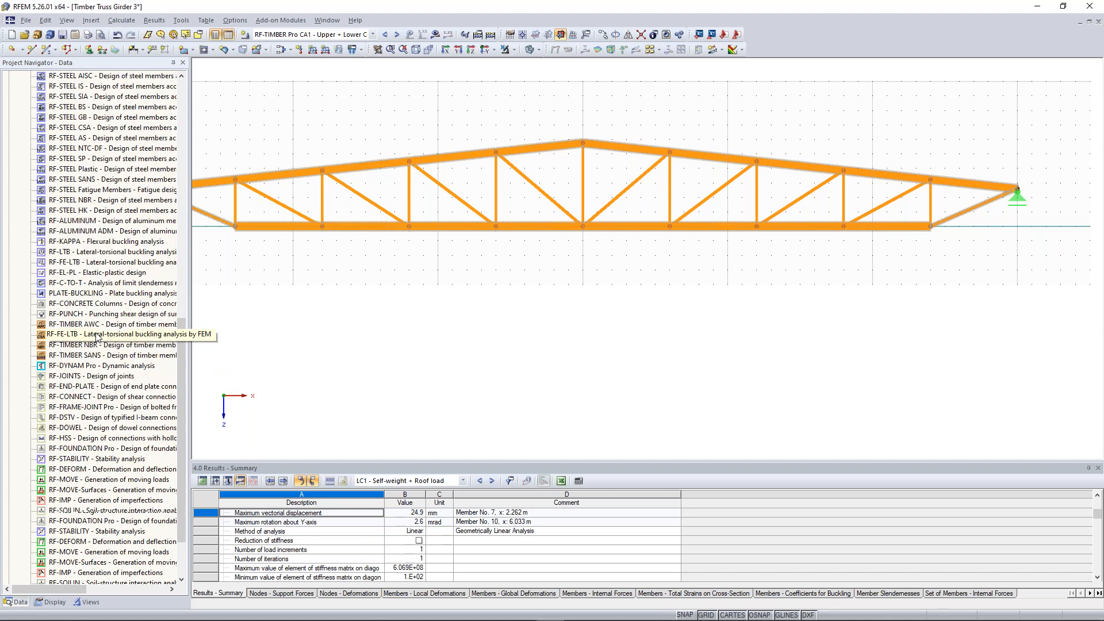
pyautogui.doubleClick(124, 378)
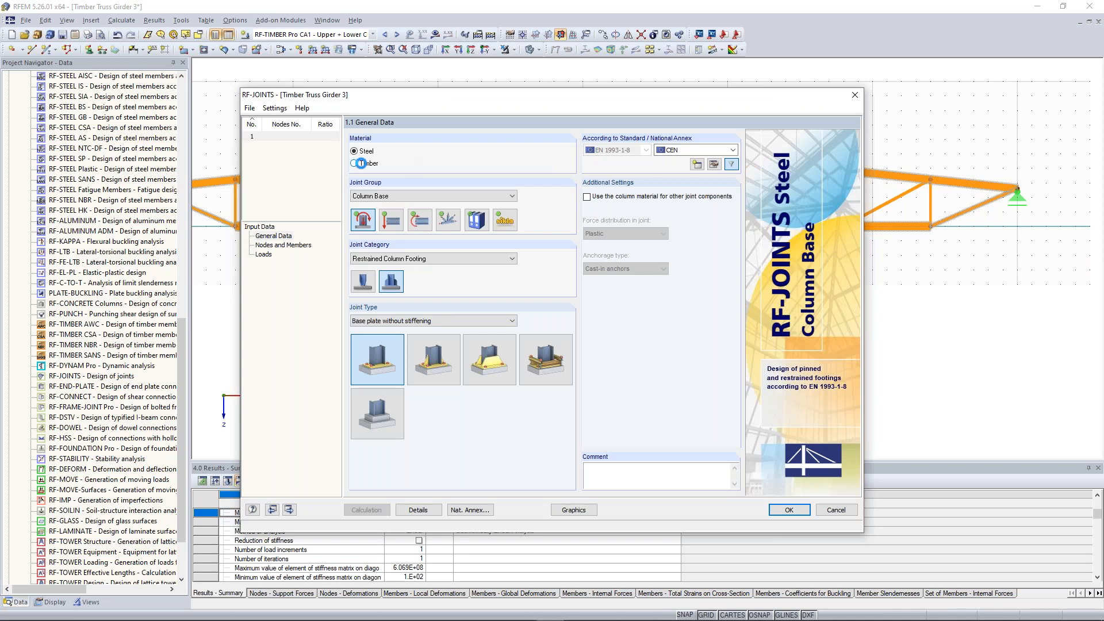
pyautogui.click(361, 164)
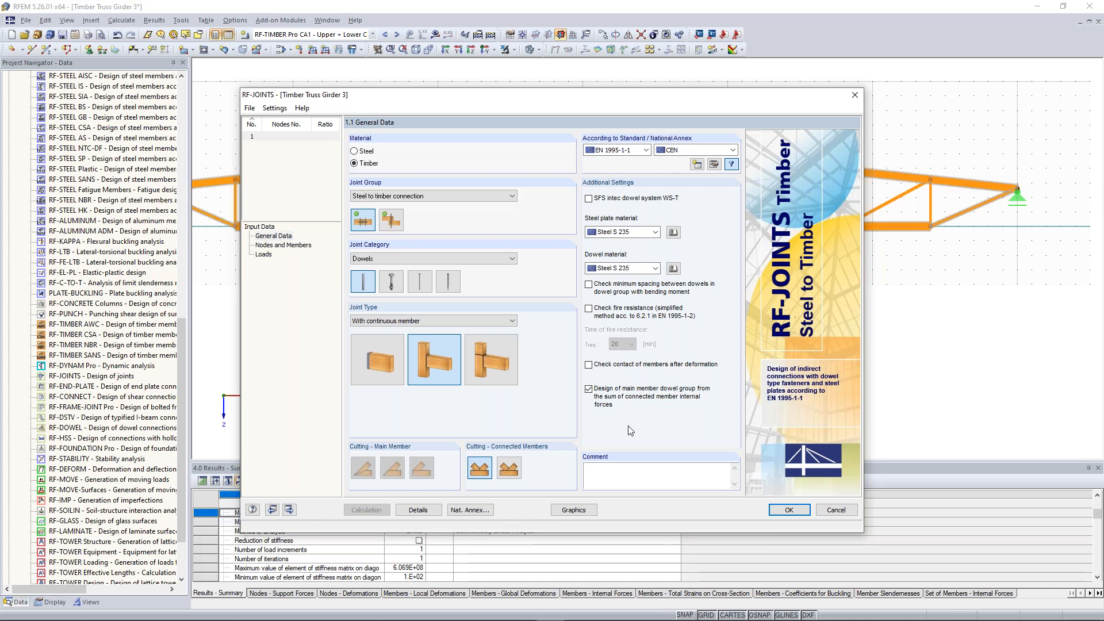
pyautogui.moveTo(476, 96); pyautogui.dragTo(475, 297)
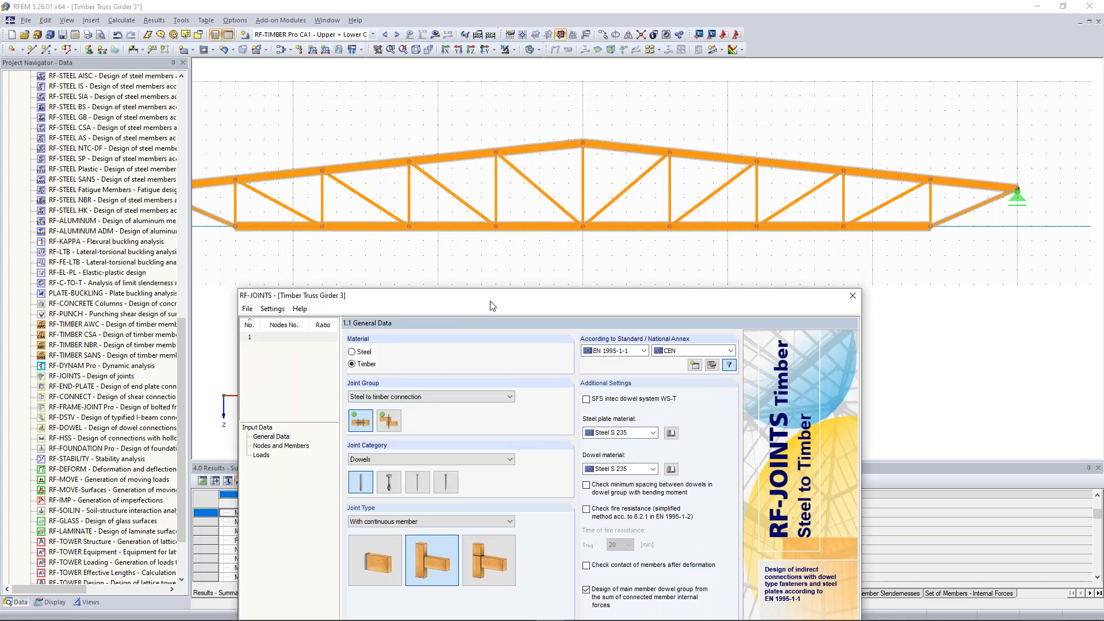
pyautogui.moveTo(491, 301); pyautogui.dragTo(489, 262)
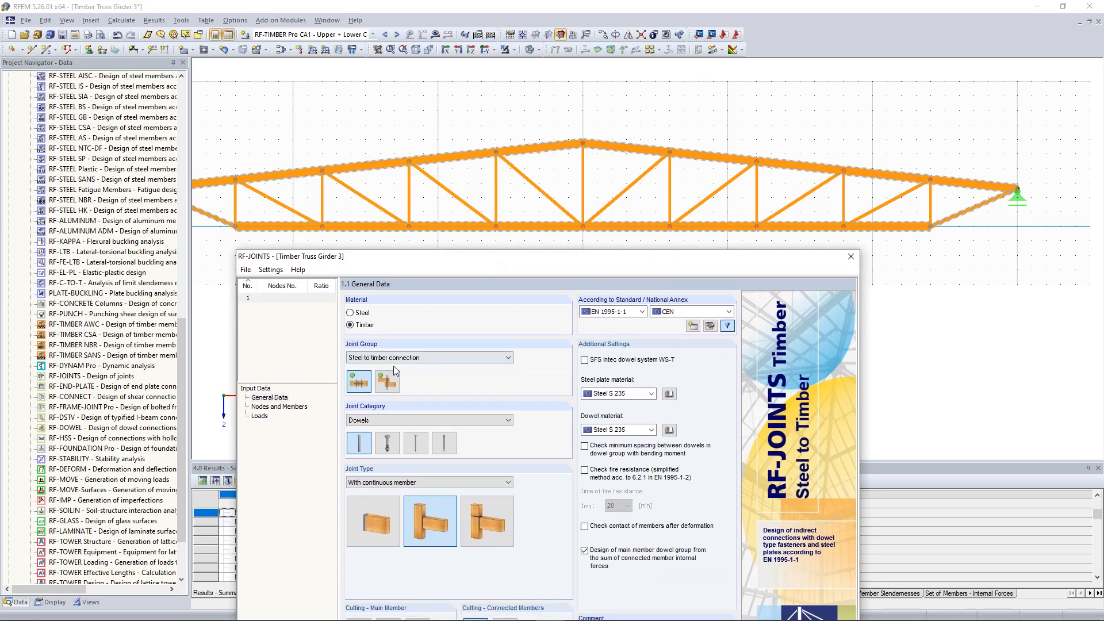
# Define the joint as a steel to timber connection with dowels, using the type with continuous member
pyautogui.click(388, 380)
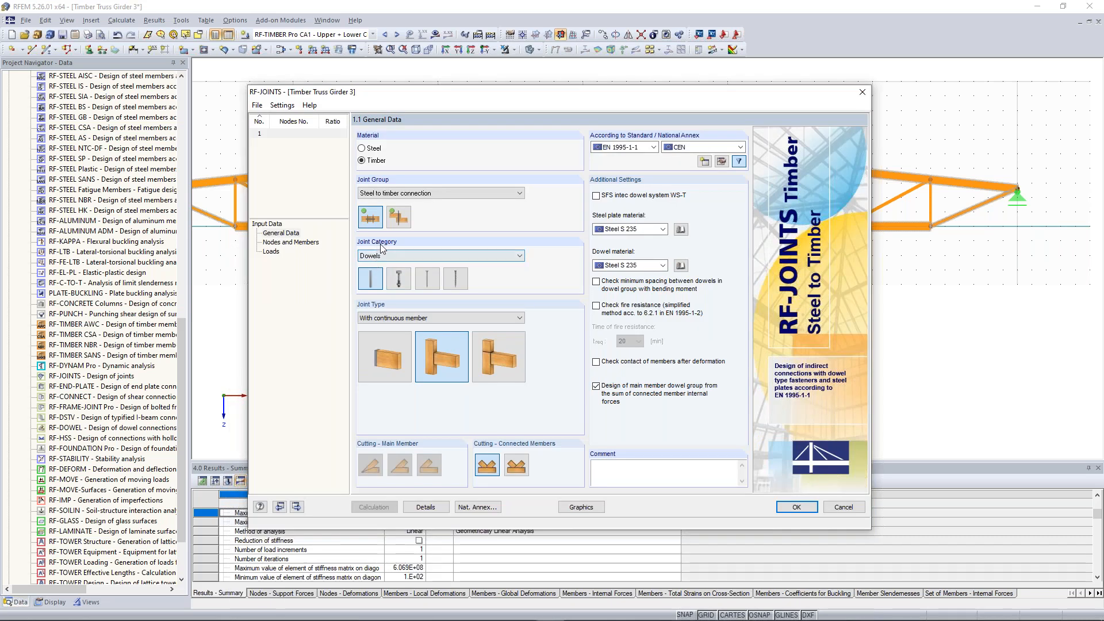
pyautogui.click(380, 256)
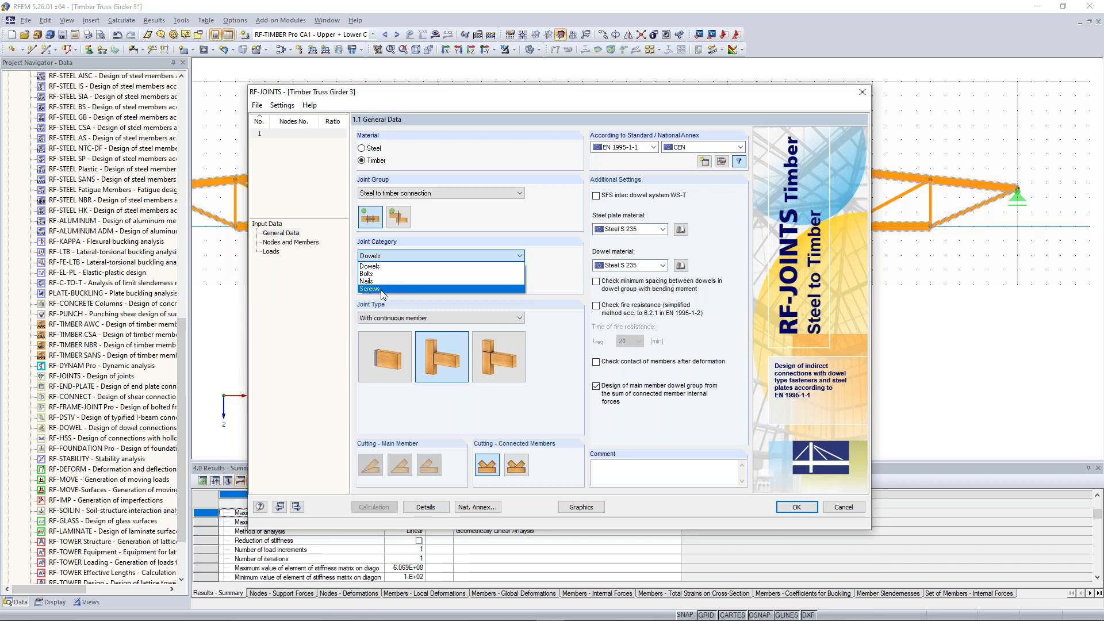
pyautogui.click(368, 266)
pyautogui.click(370, 273)
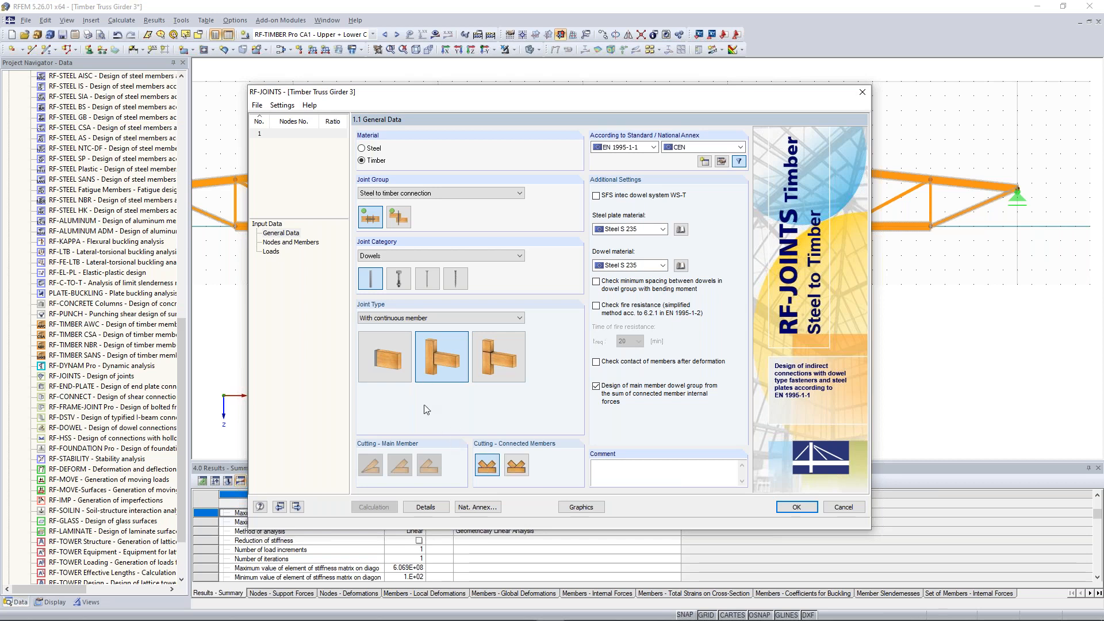
pyautogui.click(430, 319)
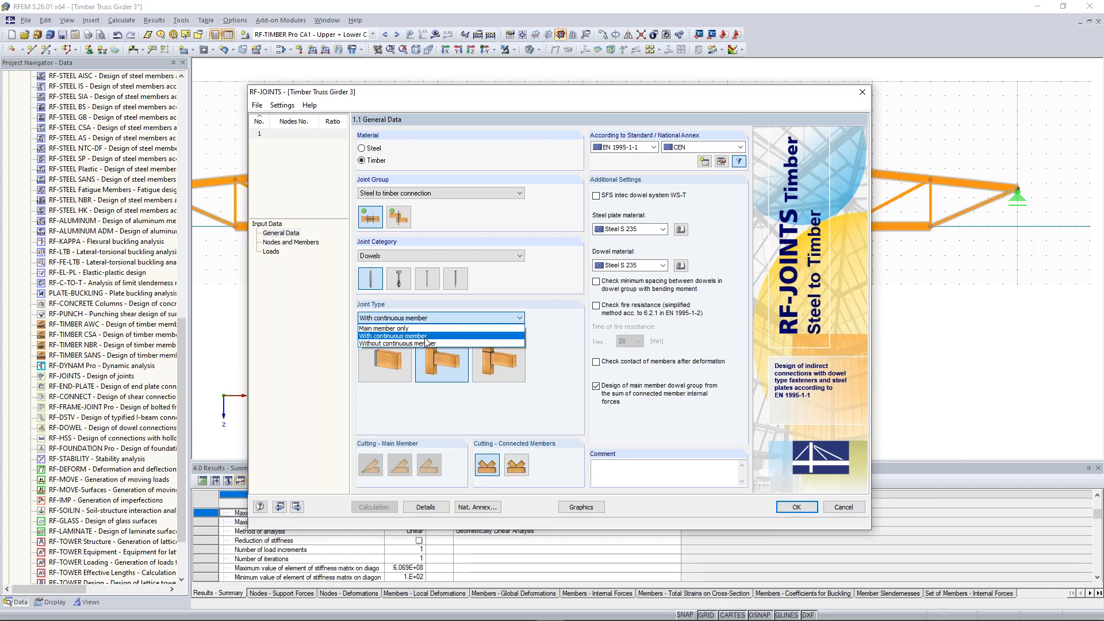
pyautogui.click(433, 336)
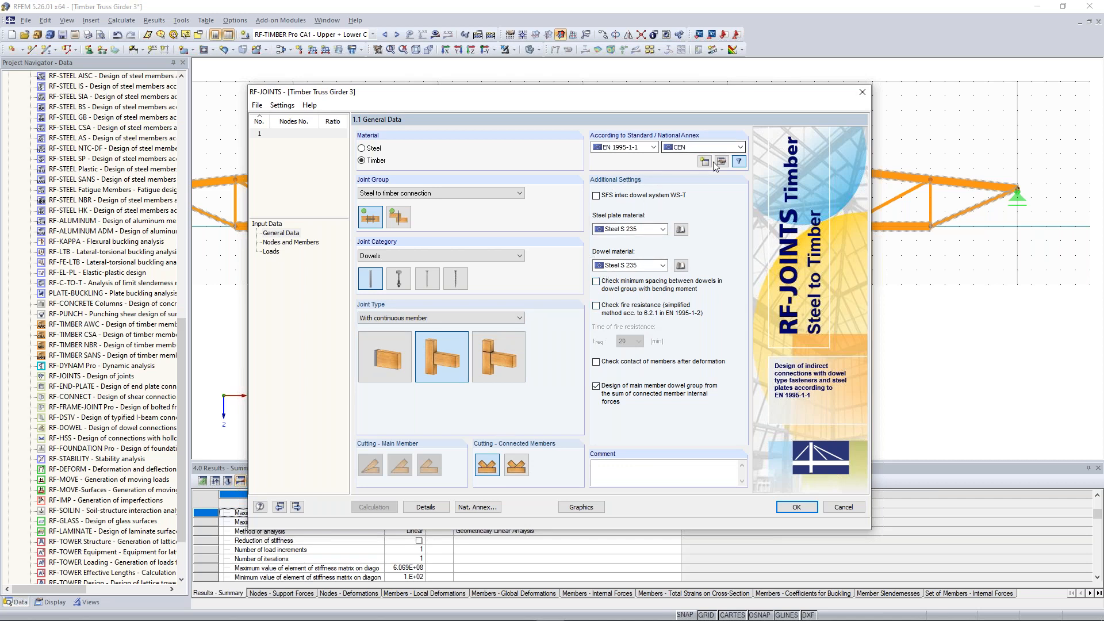
# Assign the joint to node 18 at midspan of the lower chord, declining the reset to default geometry
pyautogui.click(312, 247)
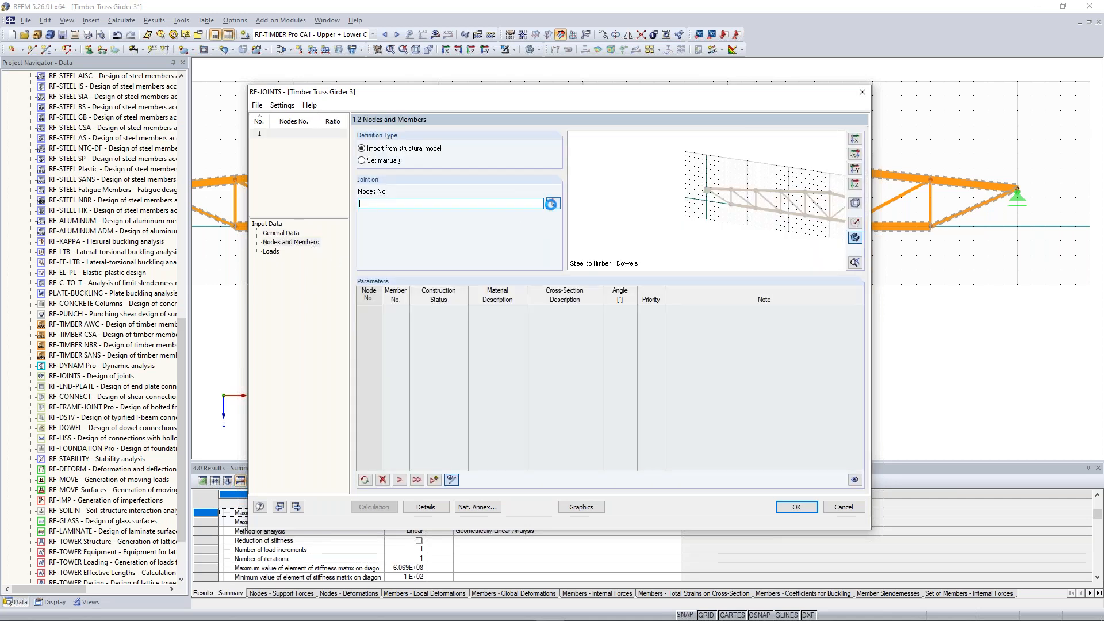
pyautogui.click(551, 204)
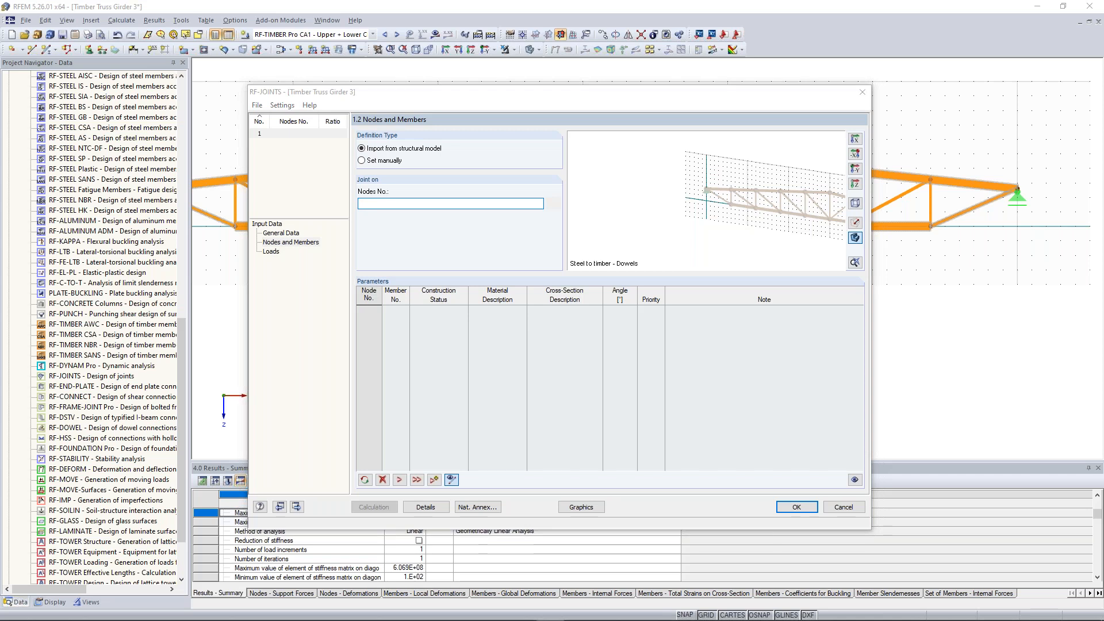
pyautogui.click(582, 226)
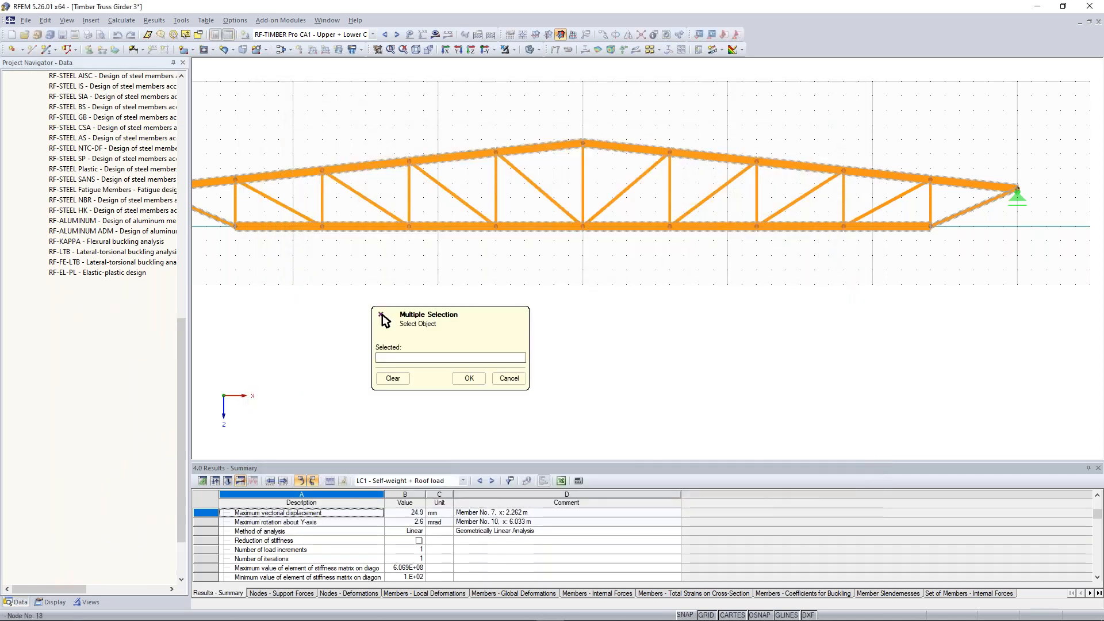
pyautogui.click(467, 379)
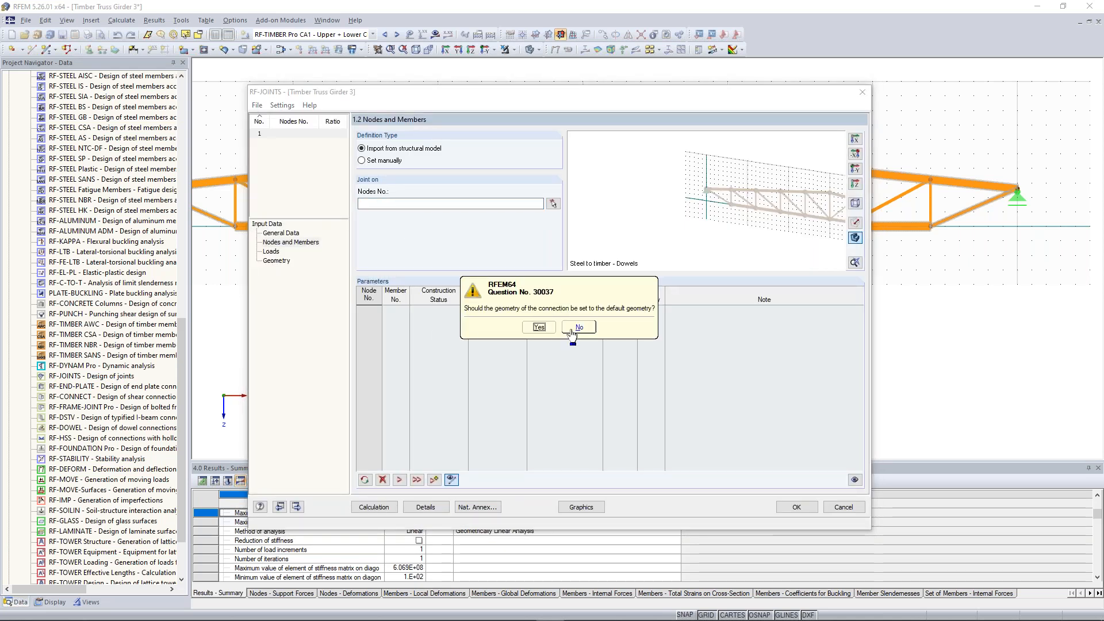
pyautogui.click(573, 328)
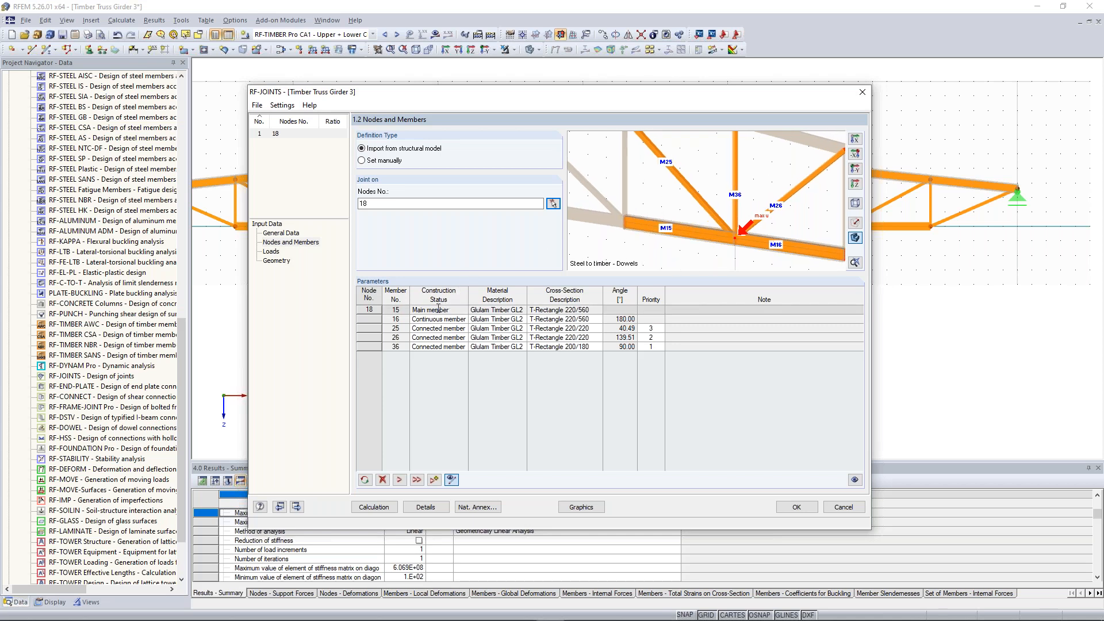
# Examine continuous member 16 and the web members meeting at node 18 in the joint preview
pyautogui.click(452, 318)
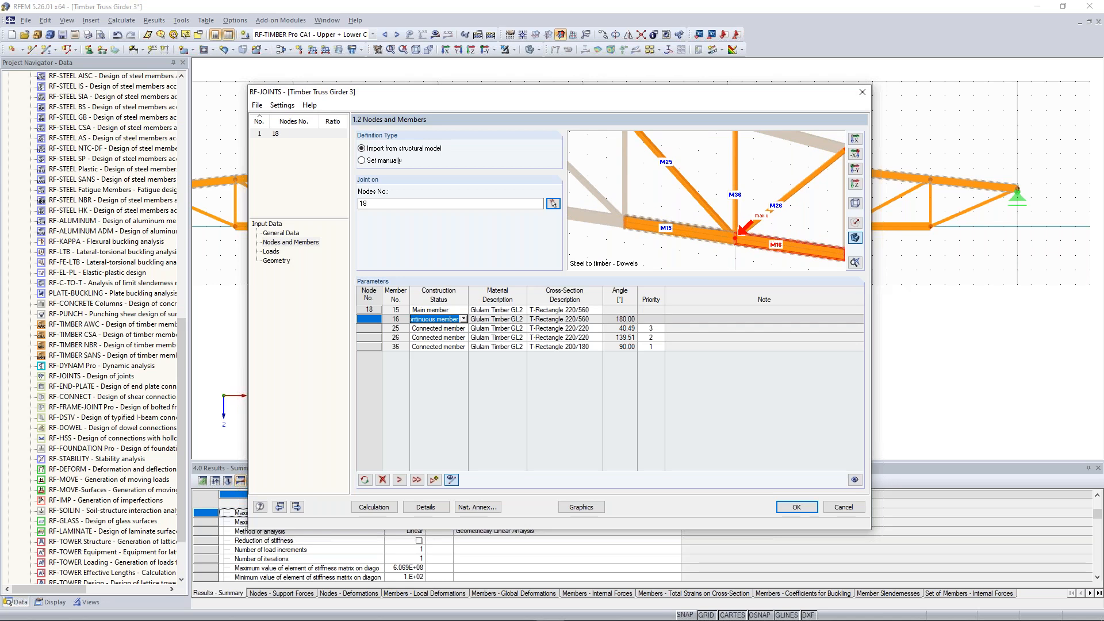
pyautogui.click(786, 165)
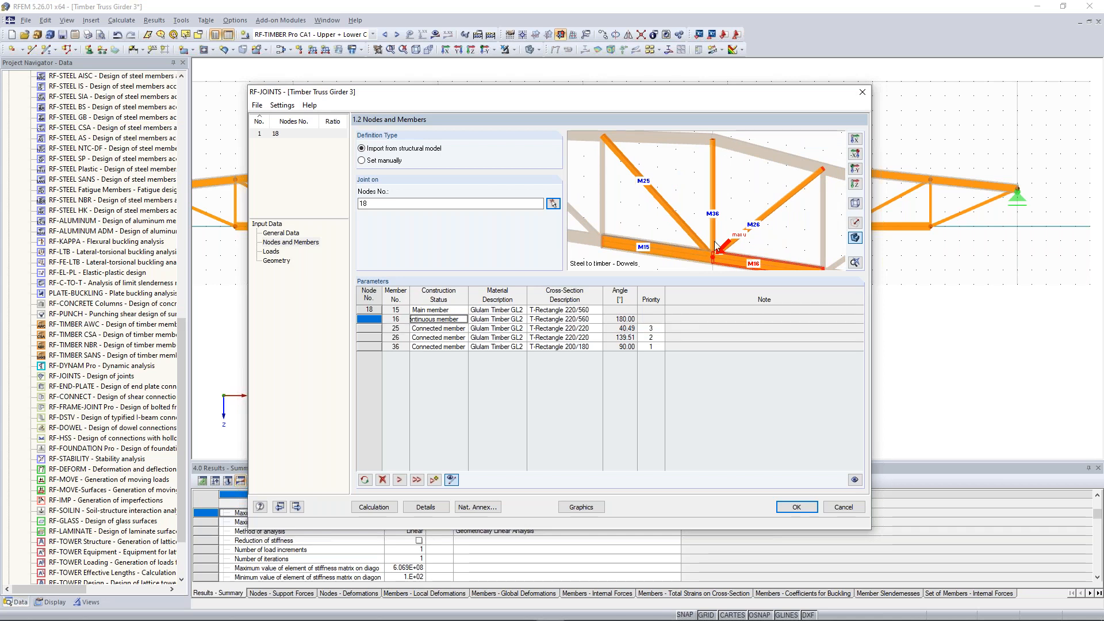
pyautogui.scroll(3, 714, 252)
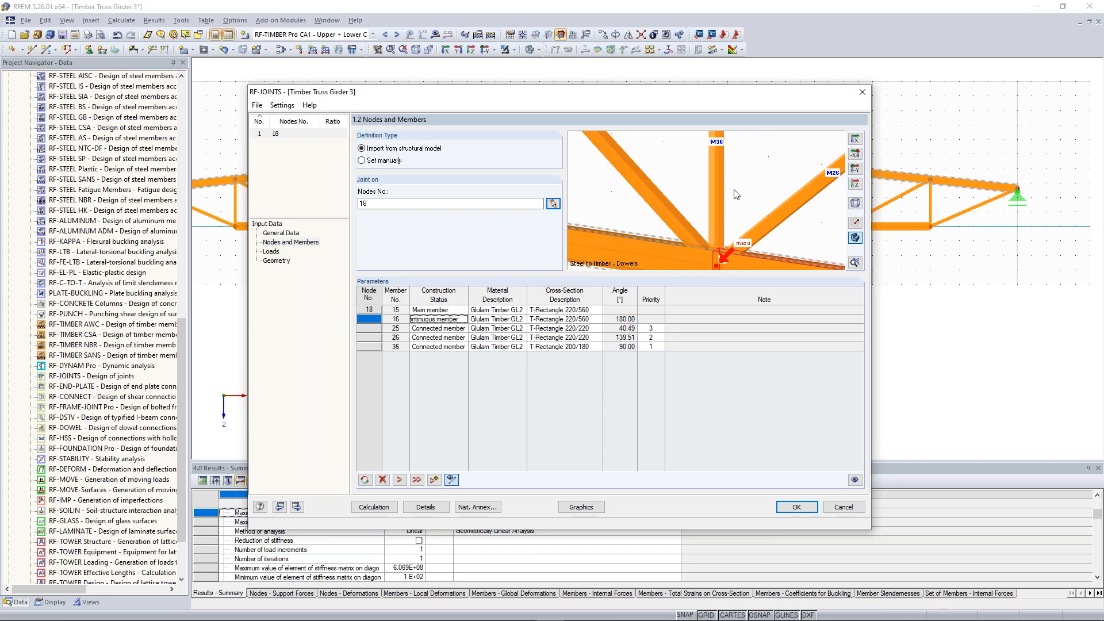
pyautogui.scroll(-3, 736, 194)
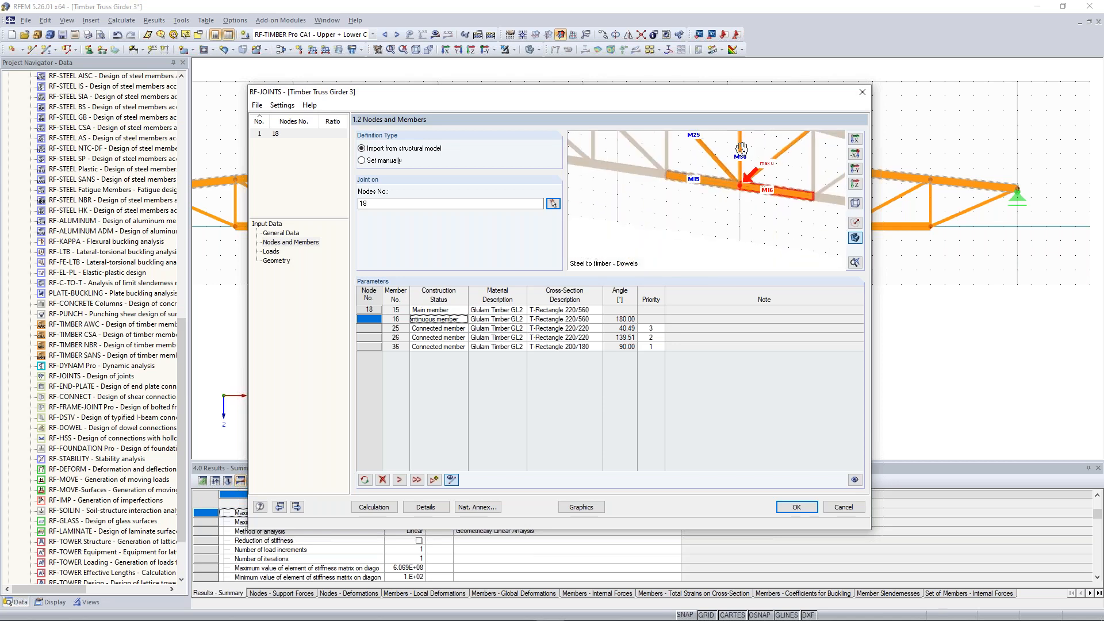
pyautogui.scroll(-2, 742, 149)
# Select load combination CO2 (1.35*LC1 + 1.5*LC2) for the joint design
pyautogui.click(271, 252)
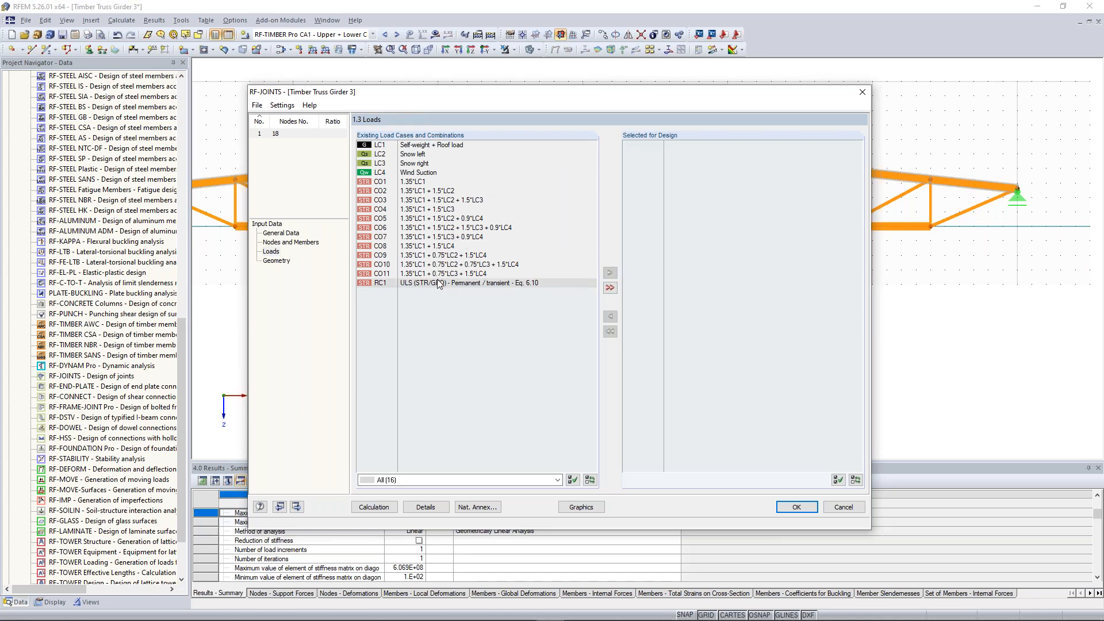
pyautogui.click(414, 181)
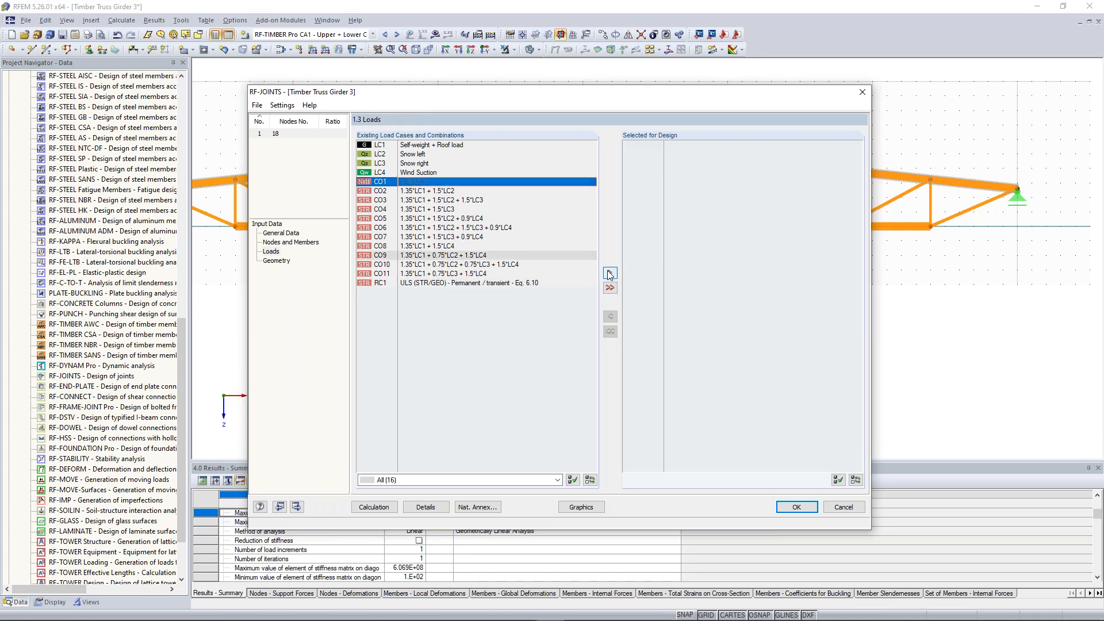
pyautogui.click(611, 273)
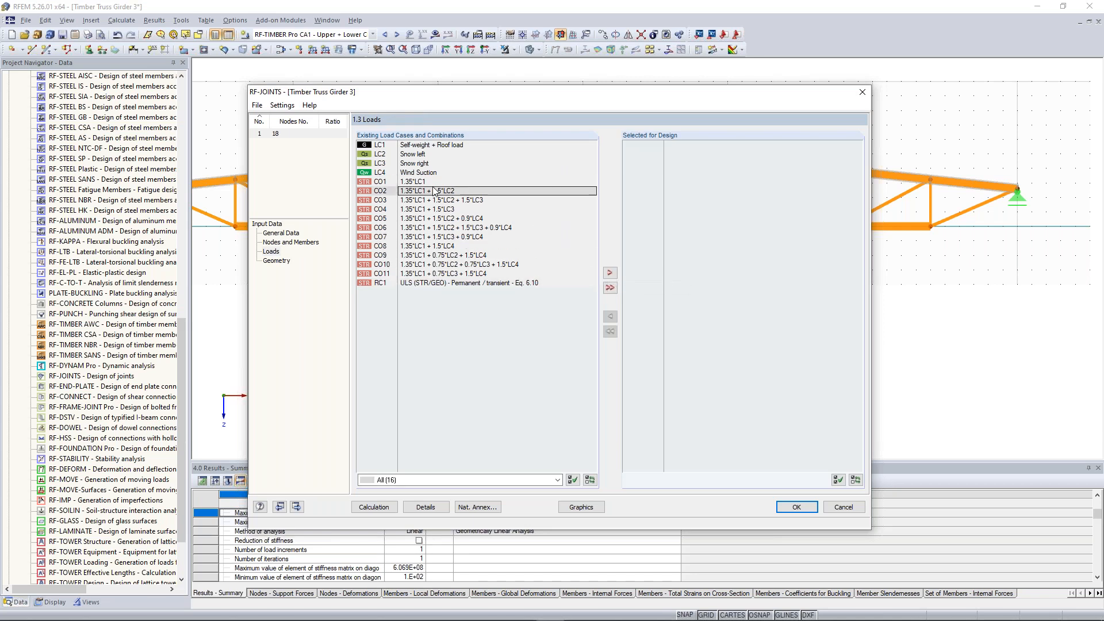
pyautogui.click(610, 273)
# Check the load duration and service class, and examine the joint's steel plate and dowel geometry
pyautogui.click(280, 260)
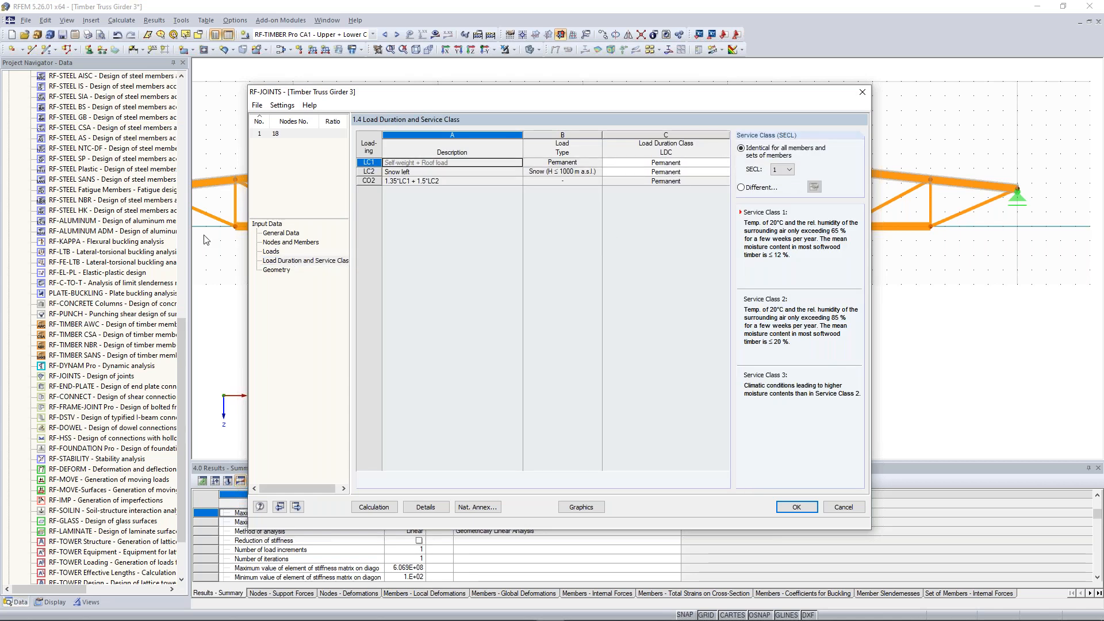
pyautogui.click(272, 262)
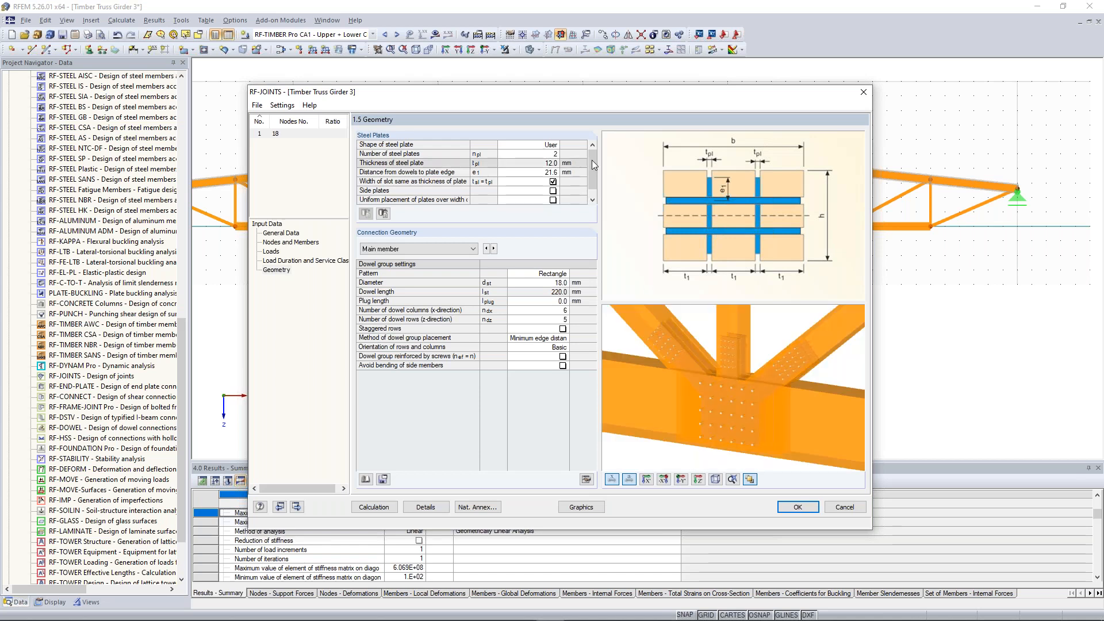
pyautogui.scroll(-3, 739, 333)
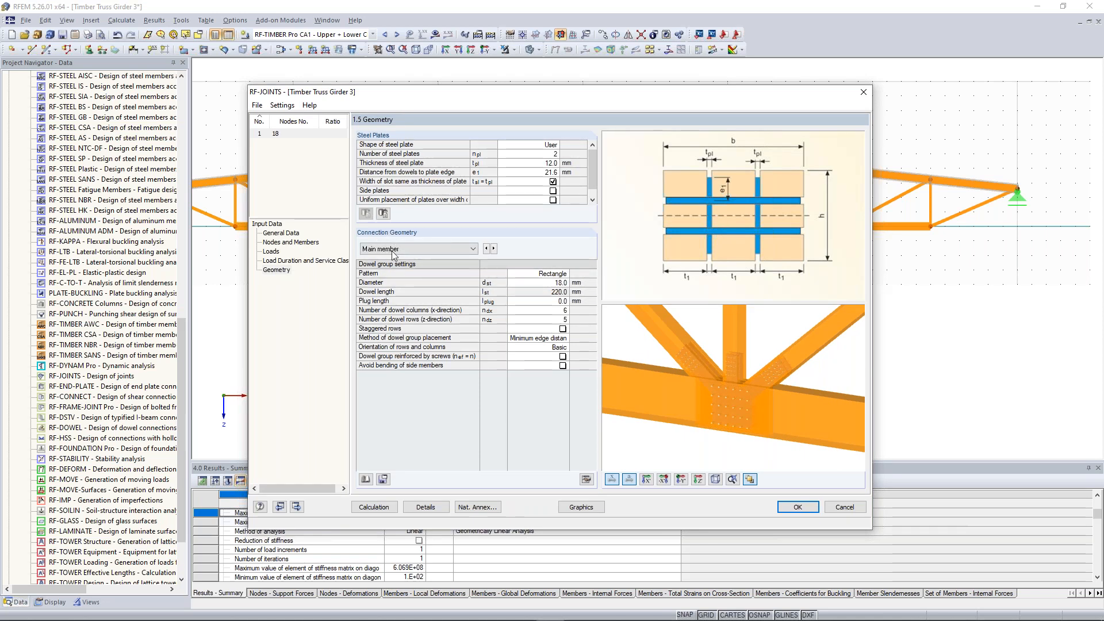
# Examine the main member's dowel group and its diameter setting in the joint preview
pyautogui.click(555, 283)
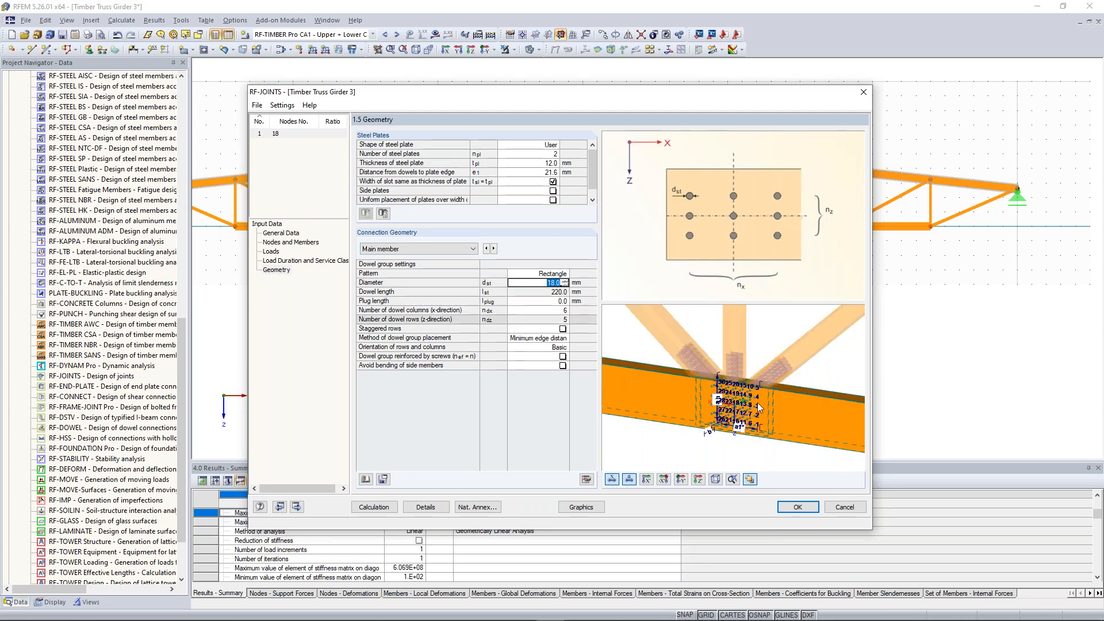
pyautogui.scroll(6, 686, 386)
pyautogui.scroll(-3, 686, 385)
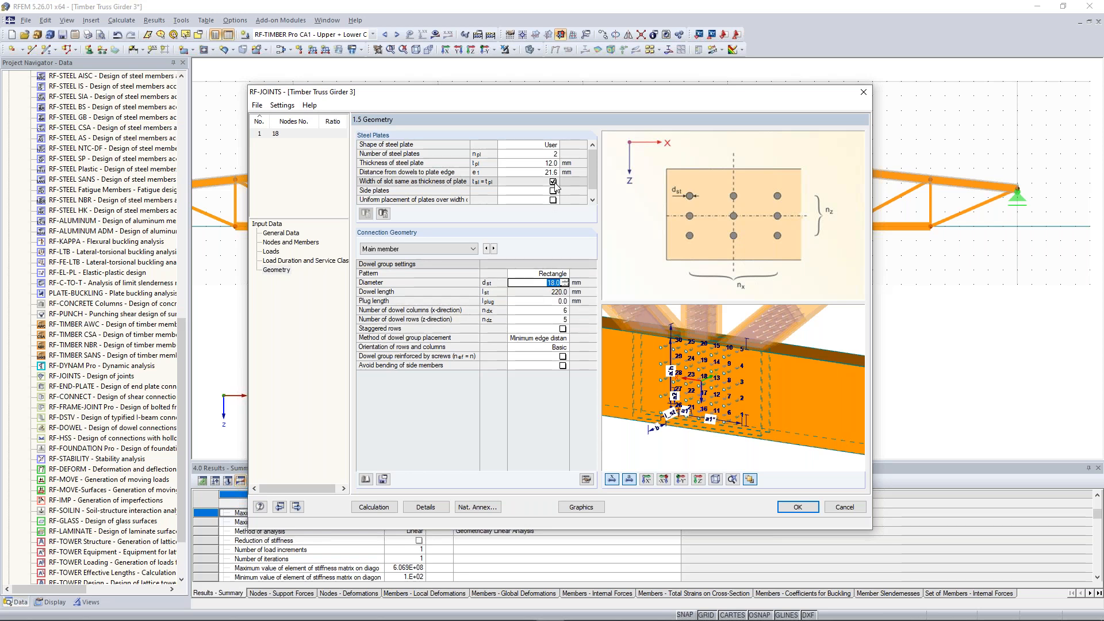
# Set the number of steel plates in the joint to 1 and inspect the plate's shape in the preview
pyautogui.moveTo(592, 170)
pyautogui.mouseDown()
pyautogui.moveTo(593, 188)
pyautogui.moveTo(592, 170)
pyautogui.mouseUp()
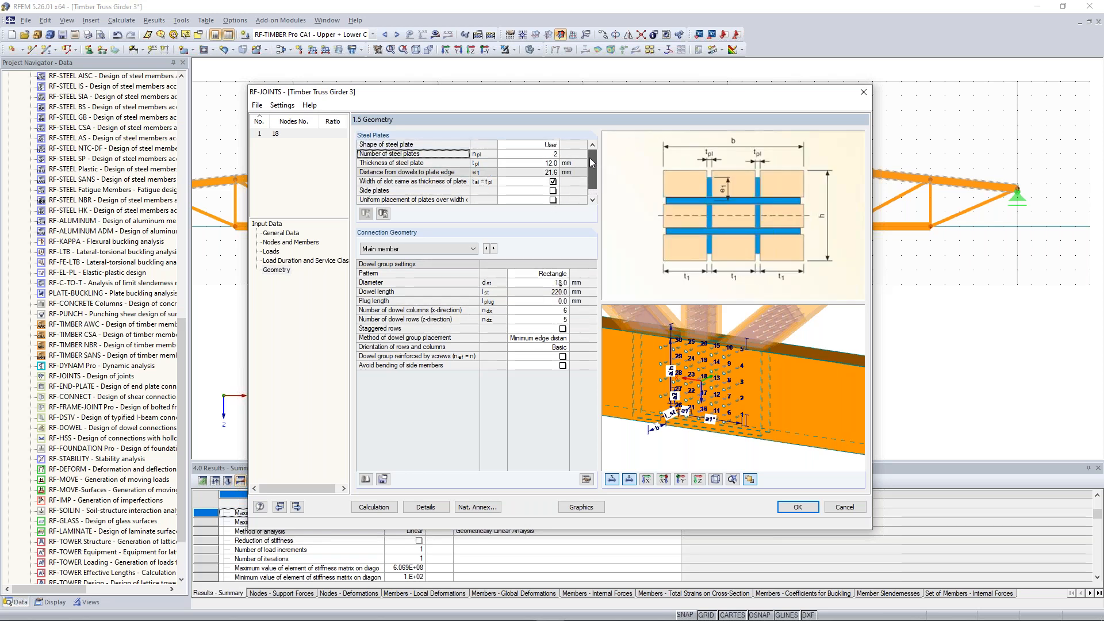
pyautogui.click(552, 155)
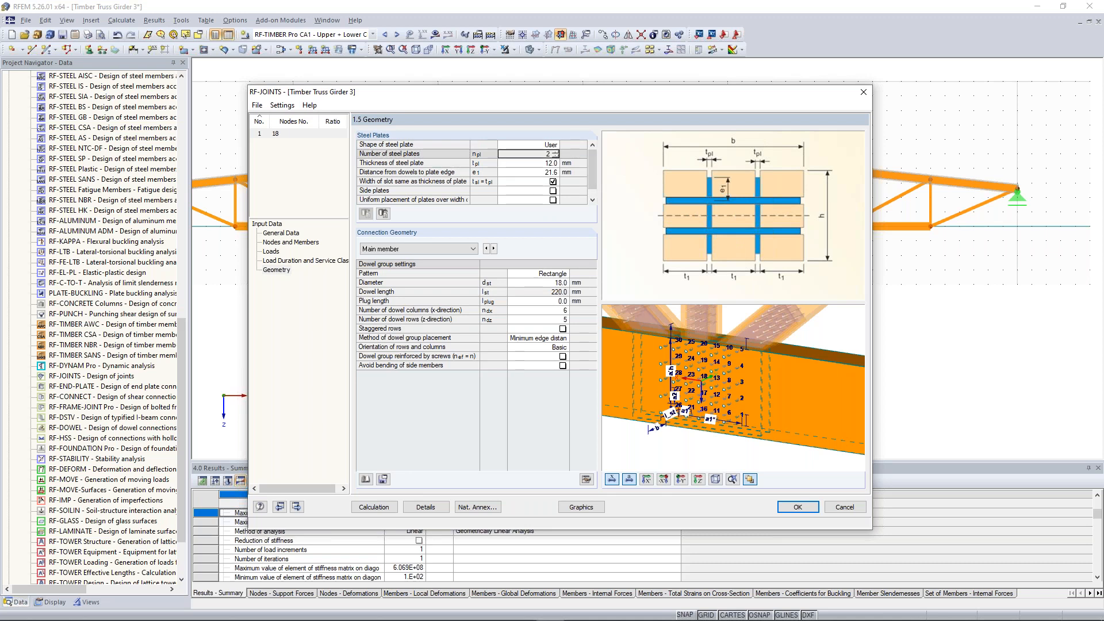
pyautogui.click(556, 156)
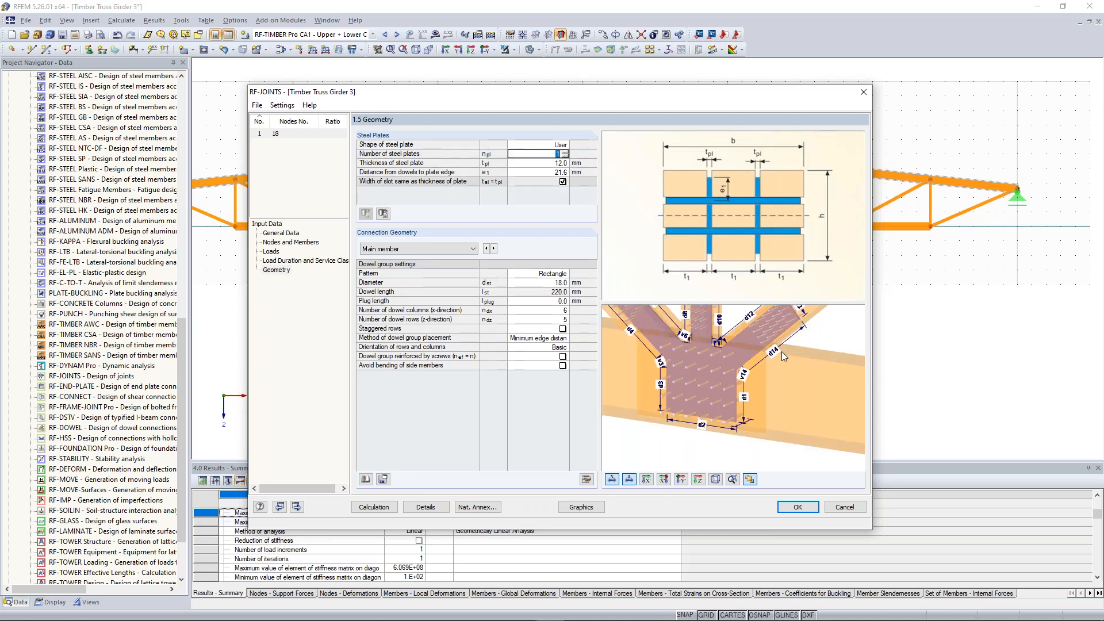
pyautogui.keyDown('ctrl'); pyautogui.moveTo(824, 352); pyautogui.dragTo(780, 396, button='middle'); pyautogui.keyUp('ctrl')
pyautogui.scroll(3, 678, 360)
pyautogui.scroll(-2, 678, 360)
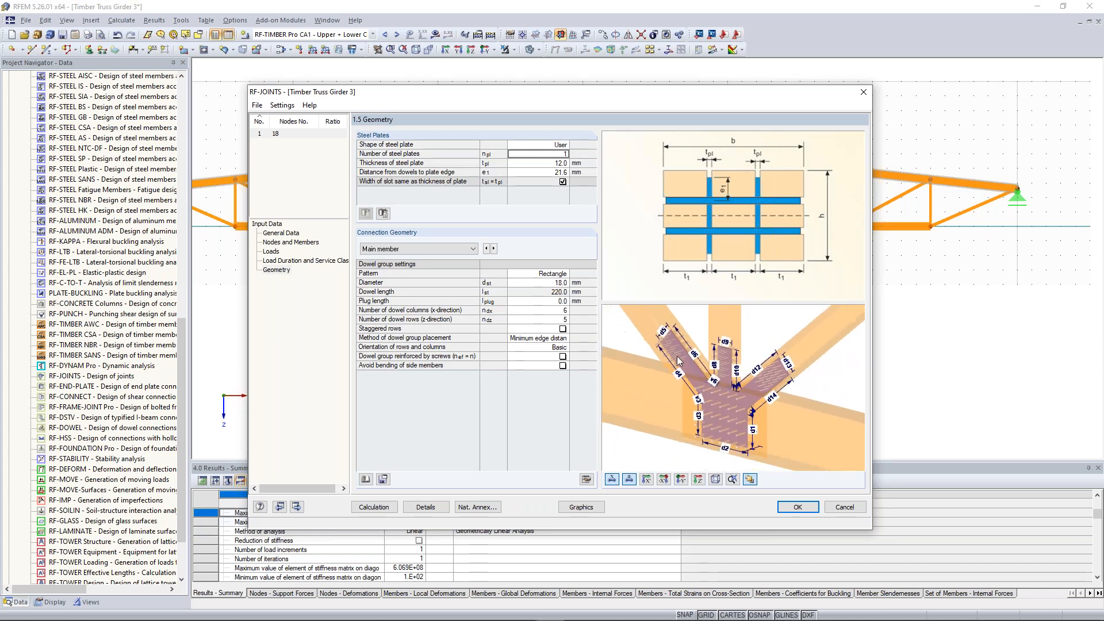
# Calculate the joint design, review the main and connected member checks, and close the joint module
pyautogui.click(379, 511)
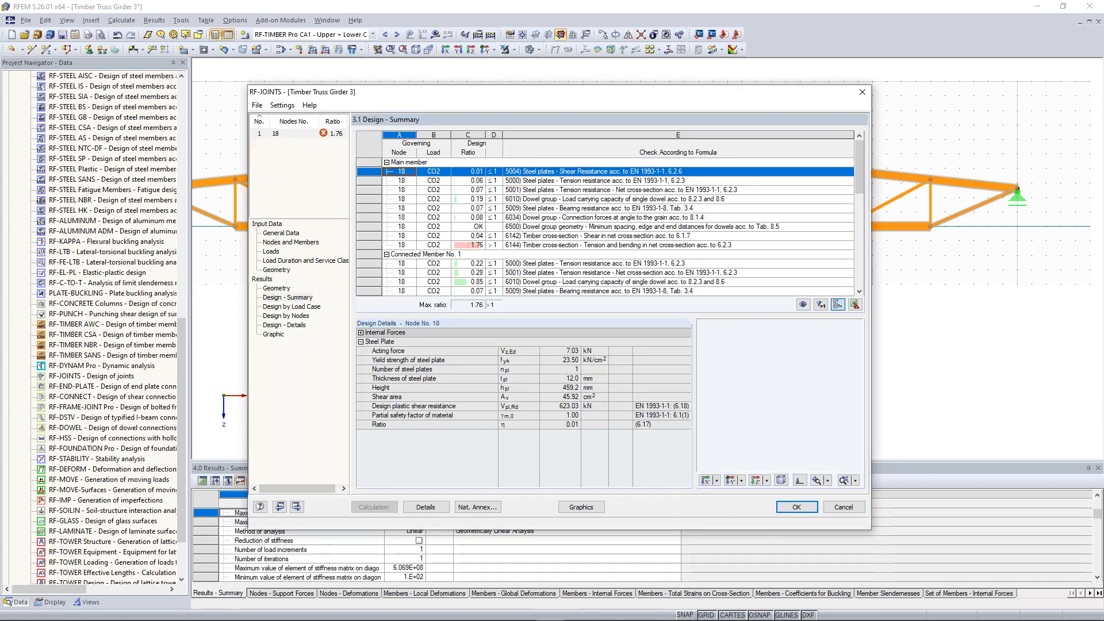
pyautogui.click(650, 246)
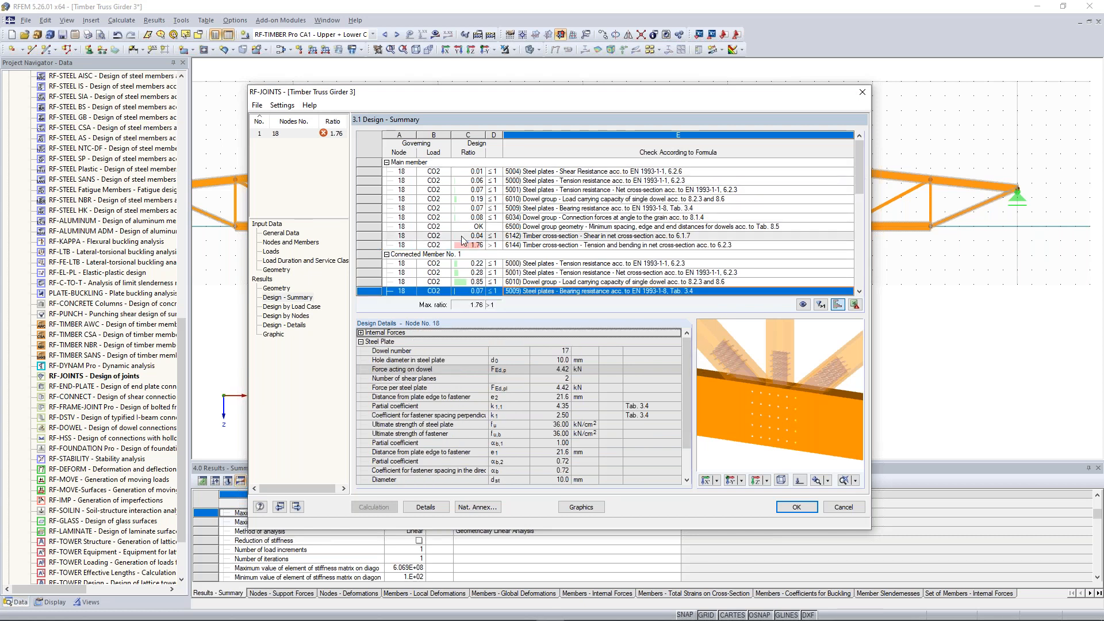
pyautogui.click(863, 91)
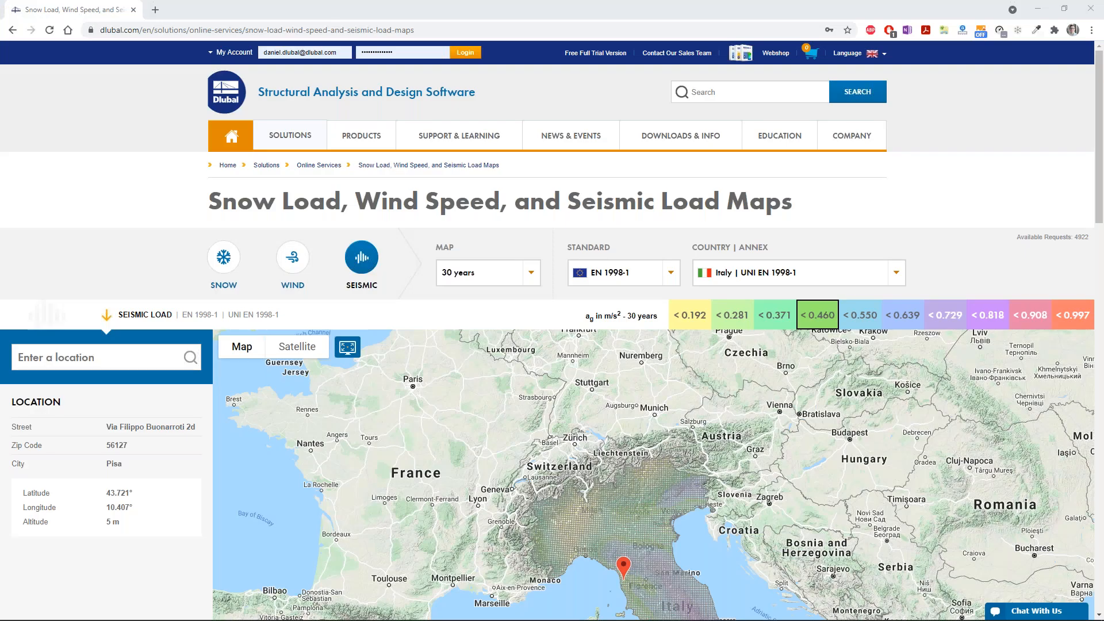
# Browse the Online Training Recordings on the Dlubal website in the browser and switch back to RFEM
pyautogui.moveTo(288, 138)
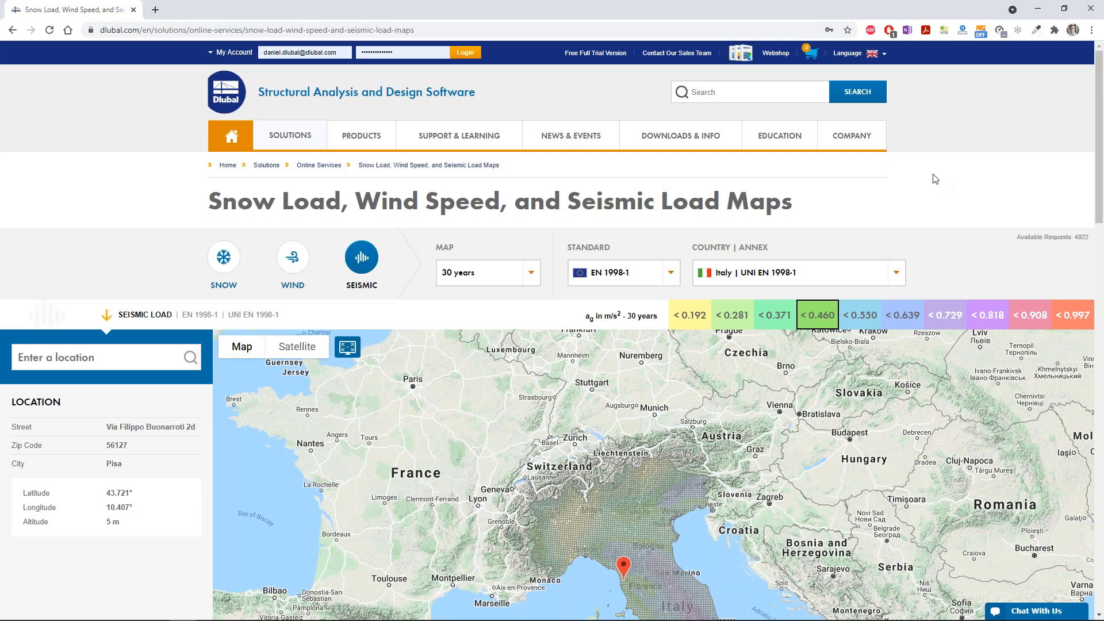
pyautogui.moveTo(763, 143)
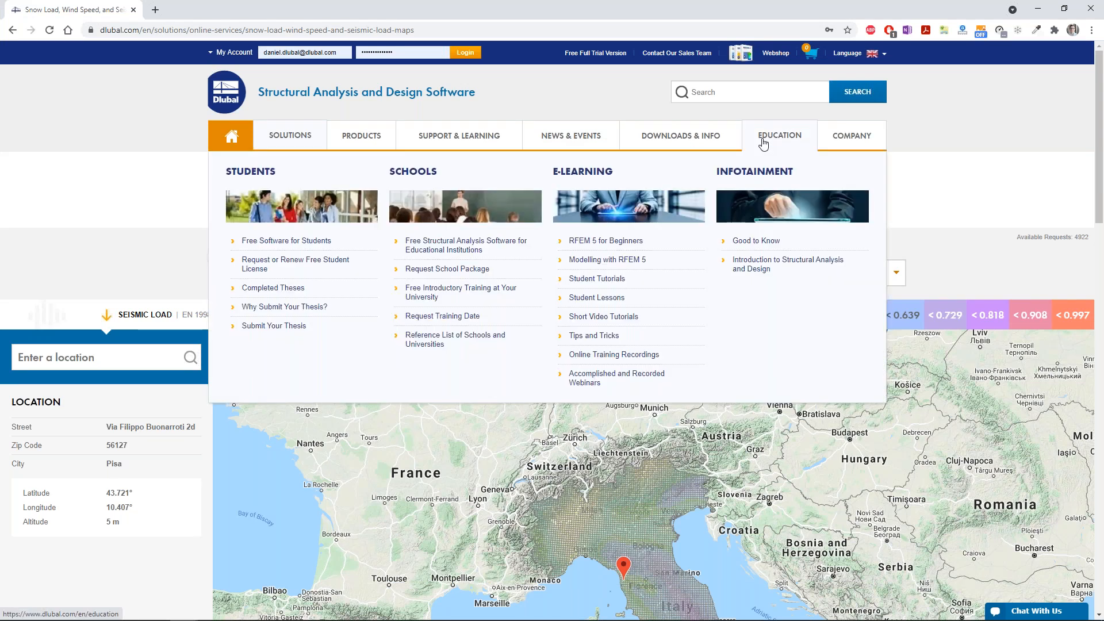
pyautogui.click(598, 360)
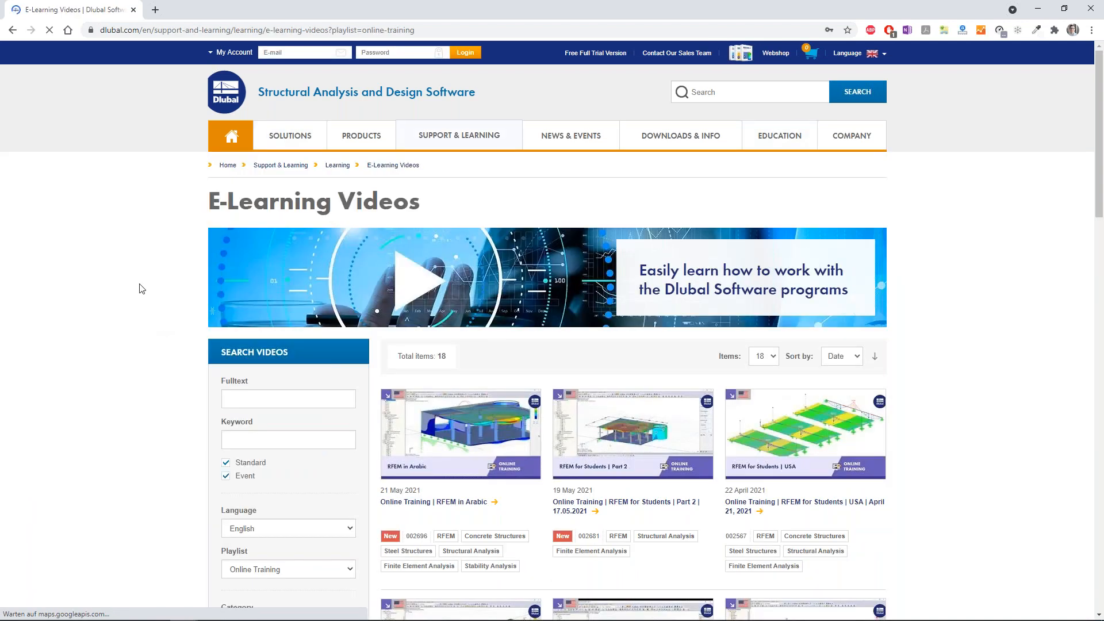
pyautogui.scroll(-2, 142, 289)
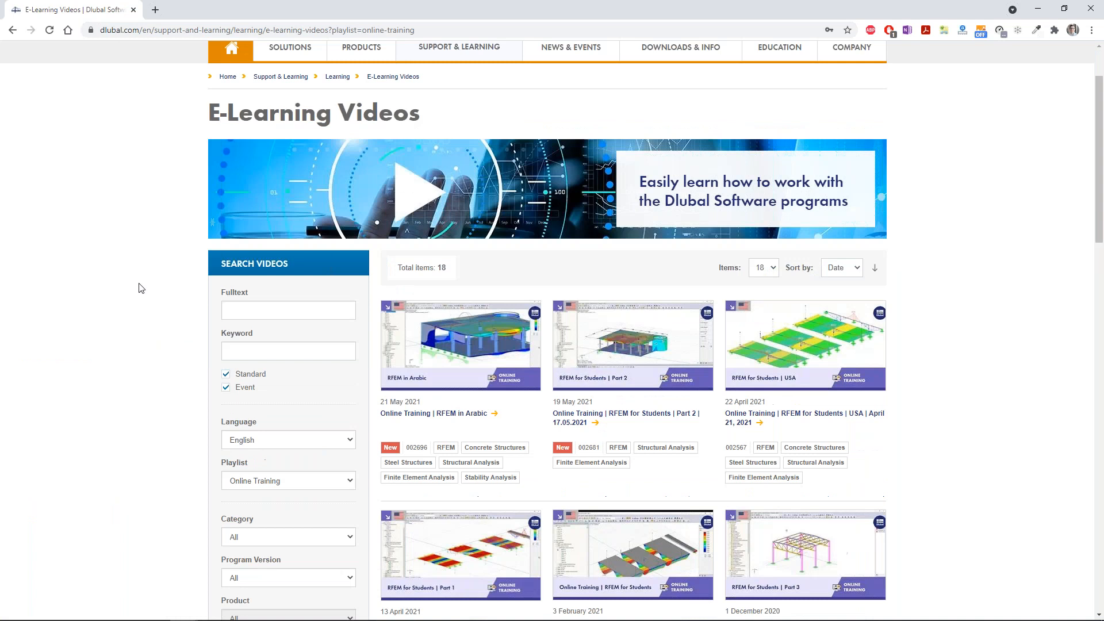
pyautogui.scroll(-1, 141, 289)
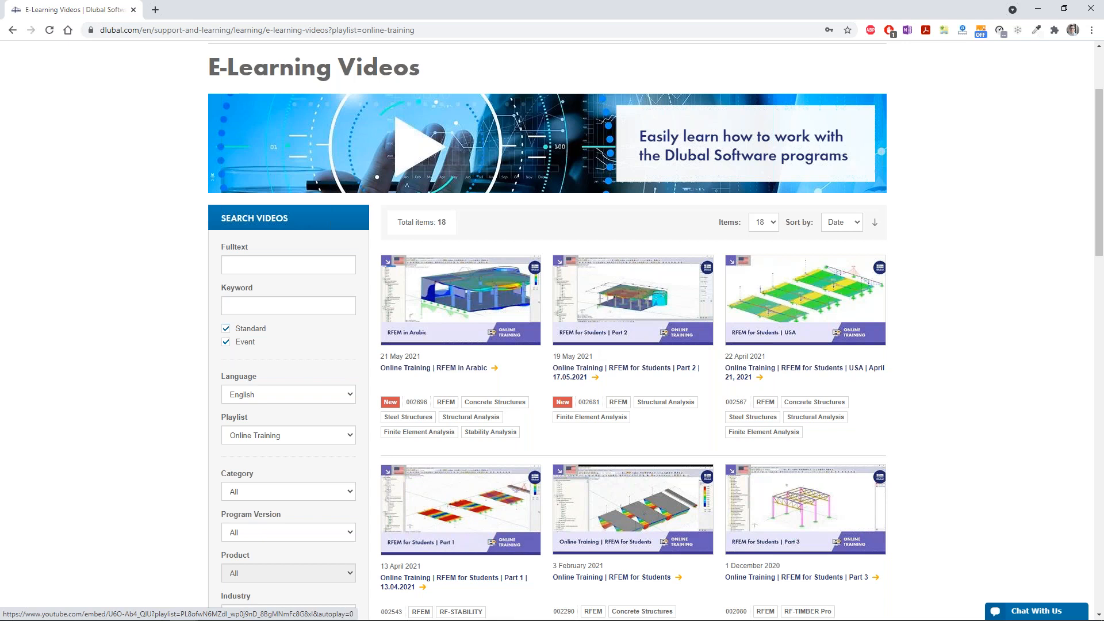
pyautogui.scroll(-3, 548, 331)
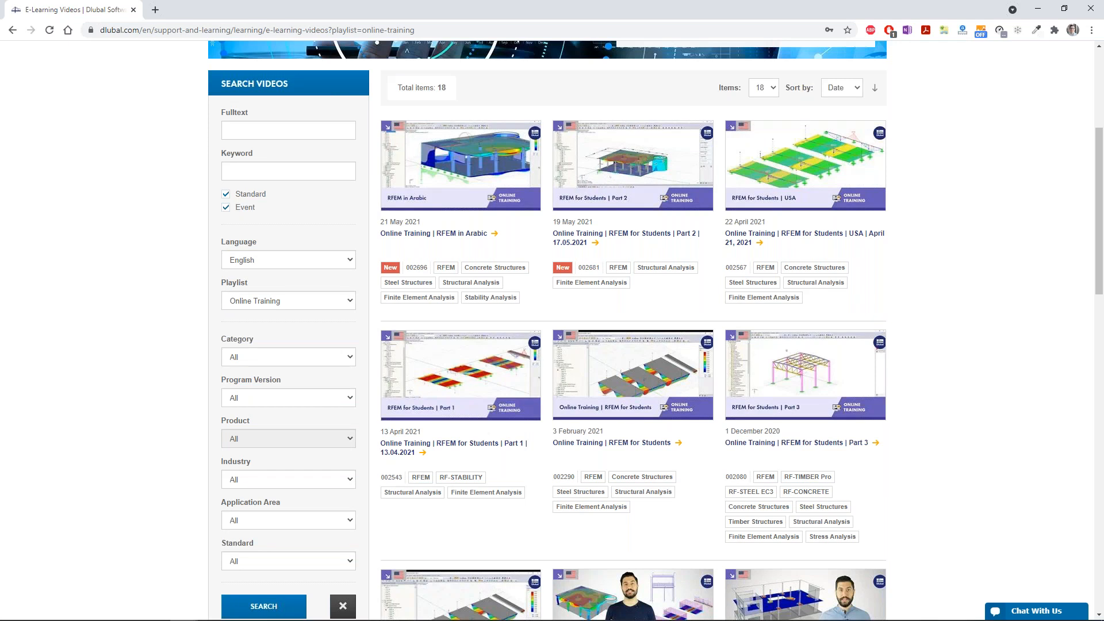
pyautogui.click(460, 30)
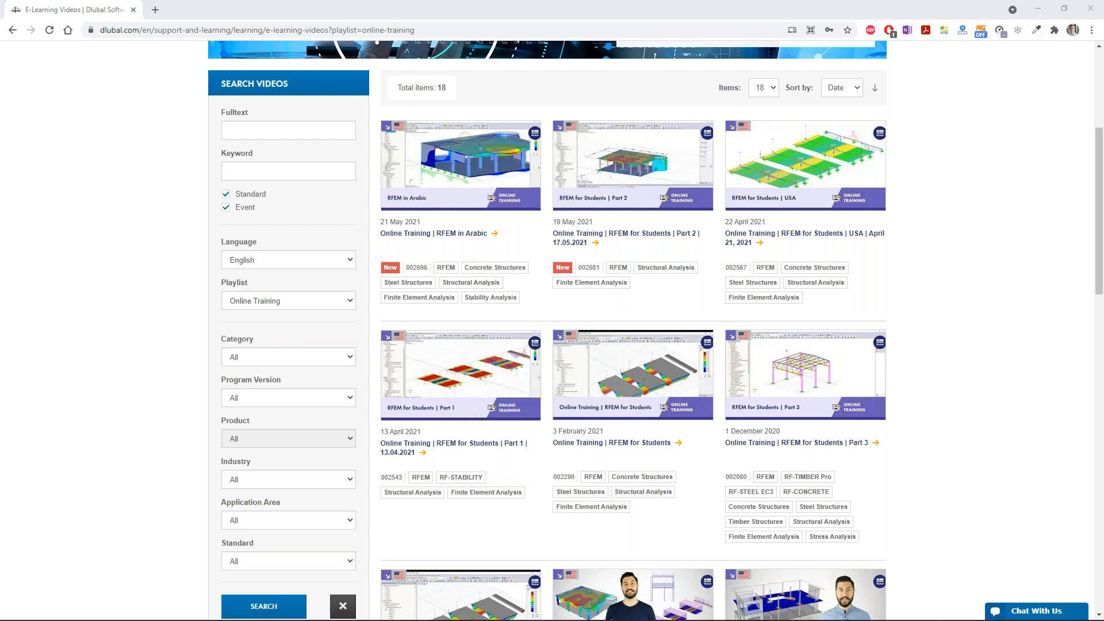
pyautogui.moveTo(557, 618)
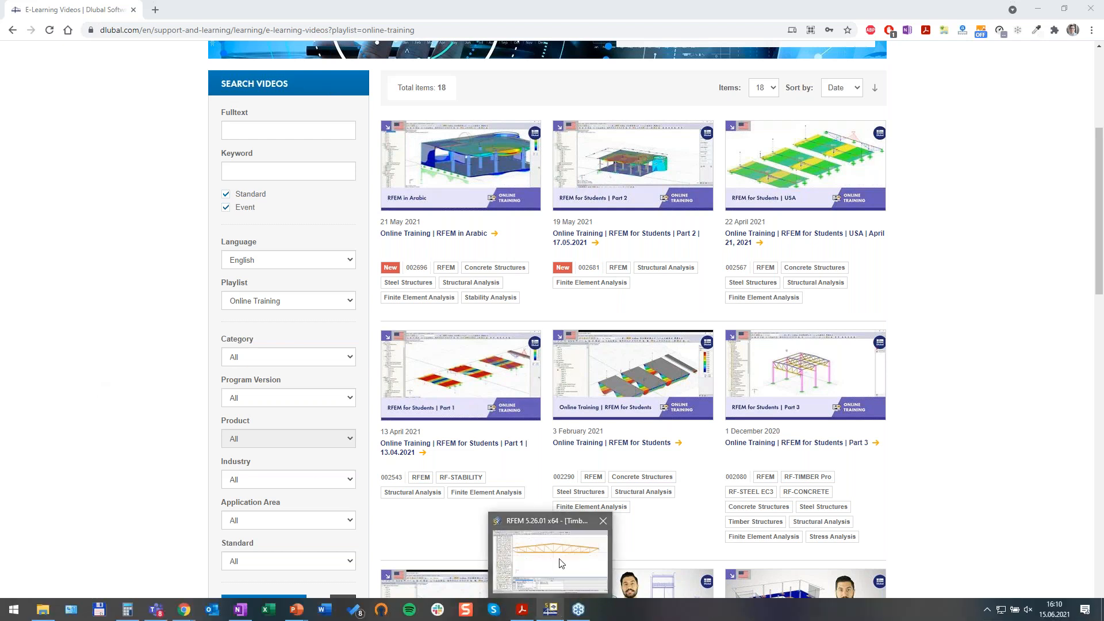
pyautogui.click(561, 563)
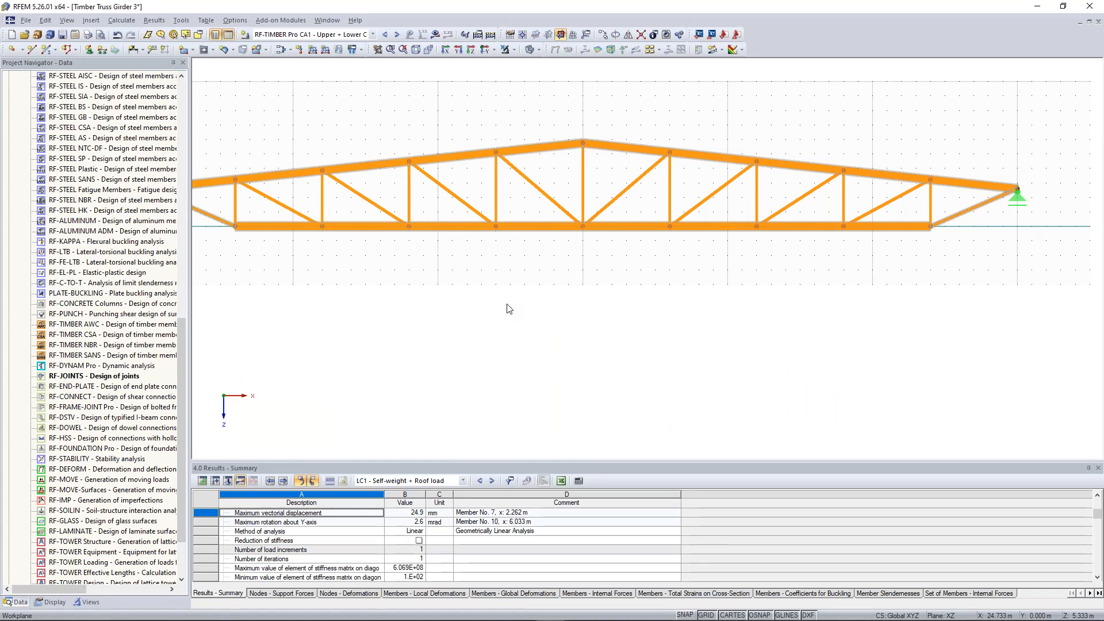
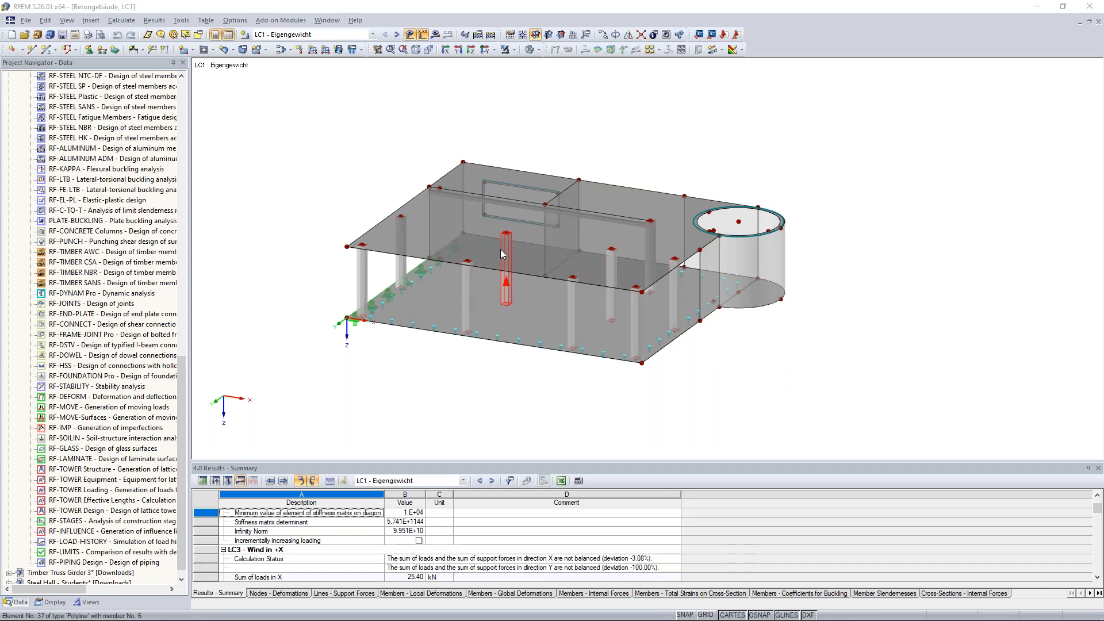
# Examine the Betongebäude model's roof slab, columns and beam
pyautogui.keyDown('ctrl'); pyautogui.moveTo(362, 169); pyautogui.dragTo(346, 154, button='middle'); pyautogui.keyUp('ctrl')
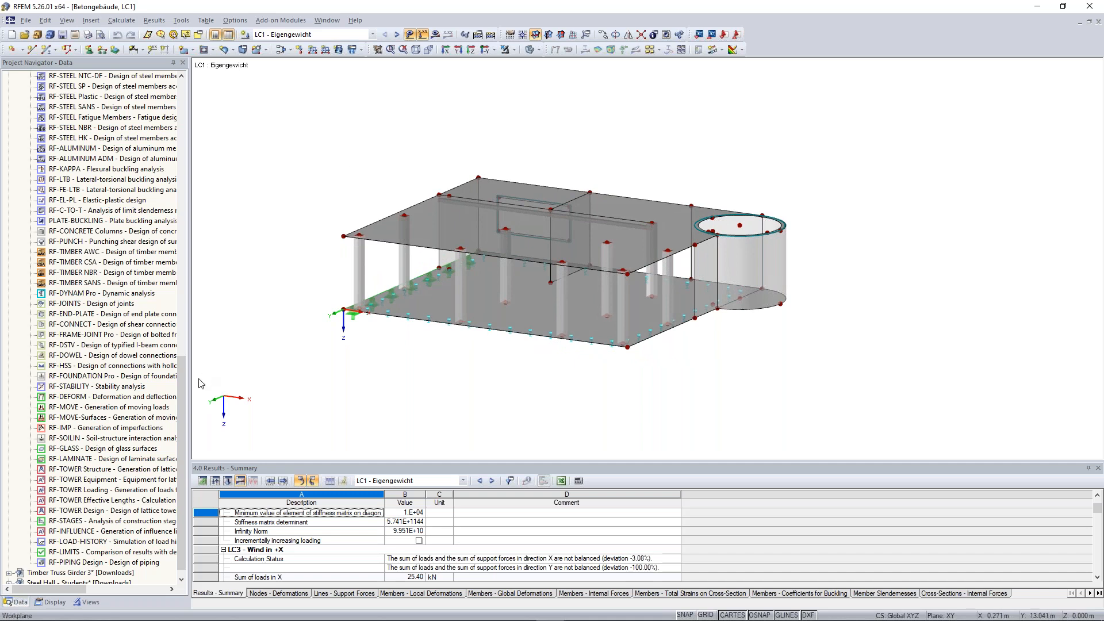
pyautogui.scroll(7, 169, 195)
pyautogui.scroll(14, 170, 196)
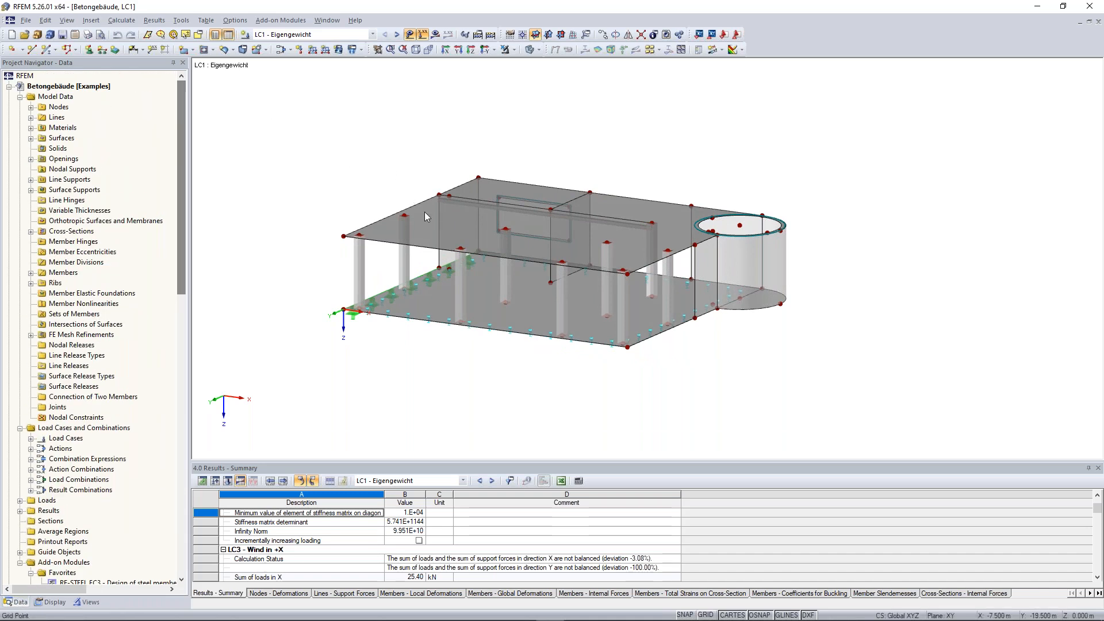
pyautogui.click(446, 225)
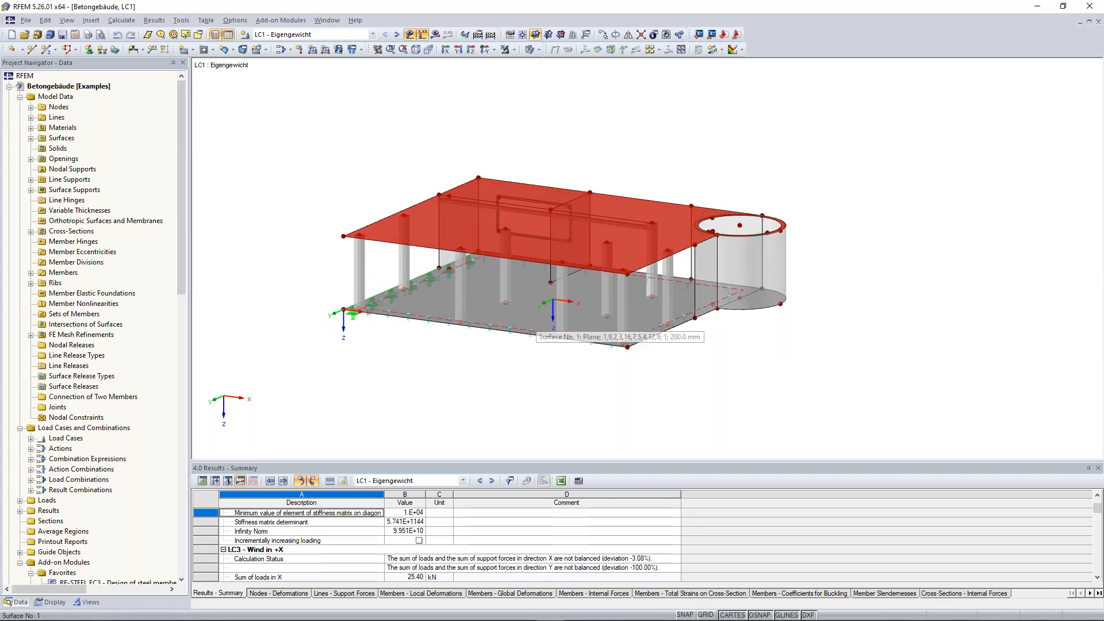
pyautogui.press('Escape')
pyautogui.moveTo(385, 271); pyautogui.dragTo(337, 269)
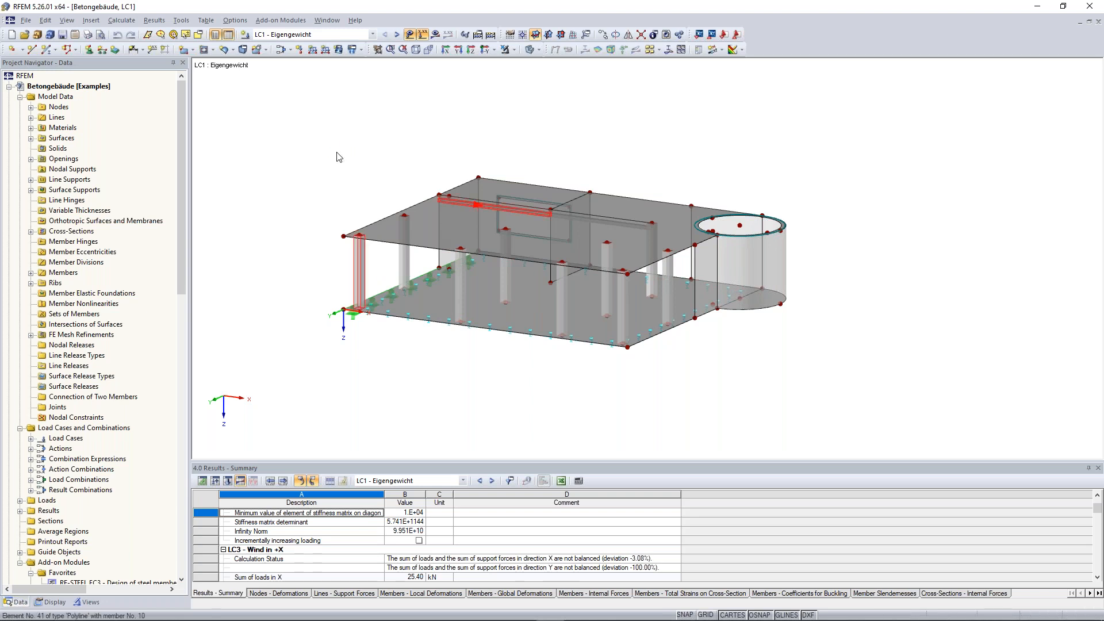
pyautogui.press('Escape')
# Group beam members 10 and 11 under the roof slab into a continuous set of members described as "Downstand Beam"
pyautogui.scroll(2, 518, 158)
pyautogui.keyDown('ctrl'); pyautogui.moveTo(551, 148); pyautogui.dragTo(562, 155, button='middle'); pyautogui.keyUp('ctrl')
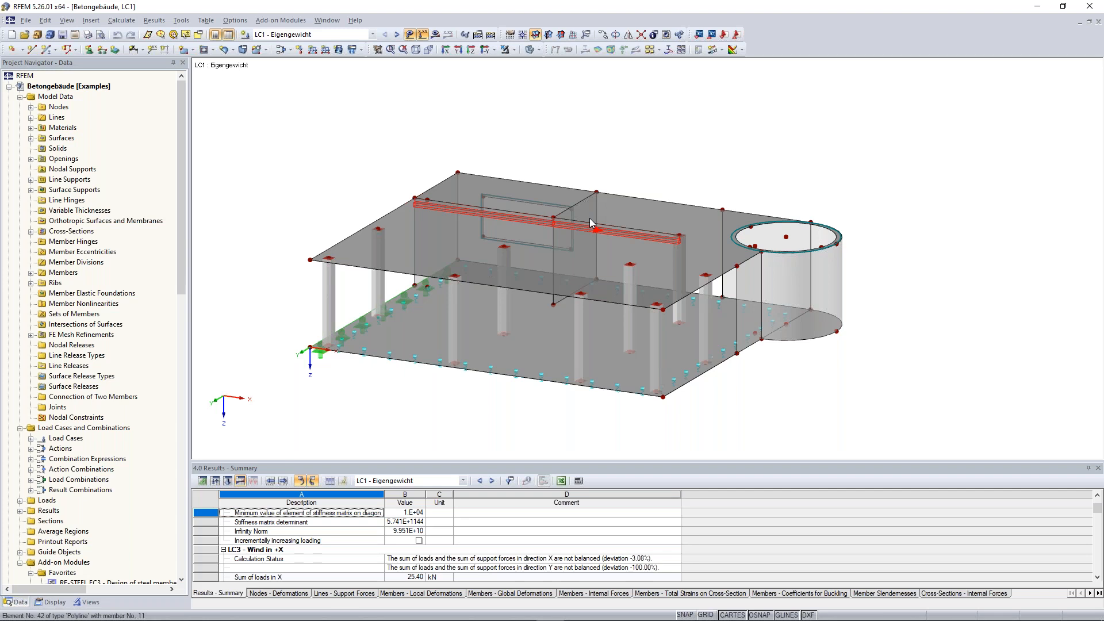
pyautogui.scroll(2, 589, 219)
pyautogui.scroll(4, 589, 136)
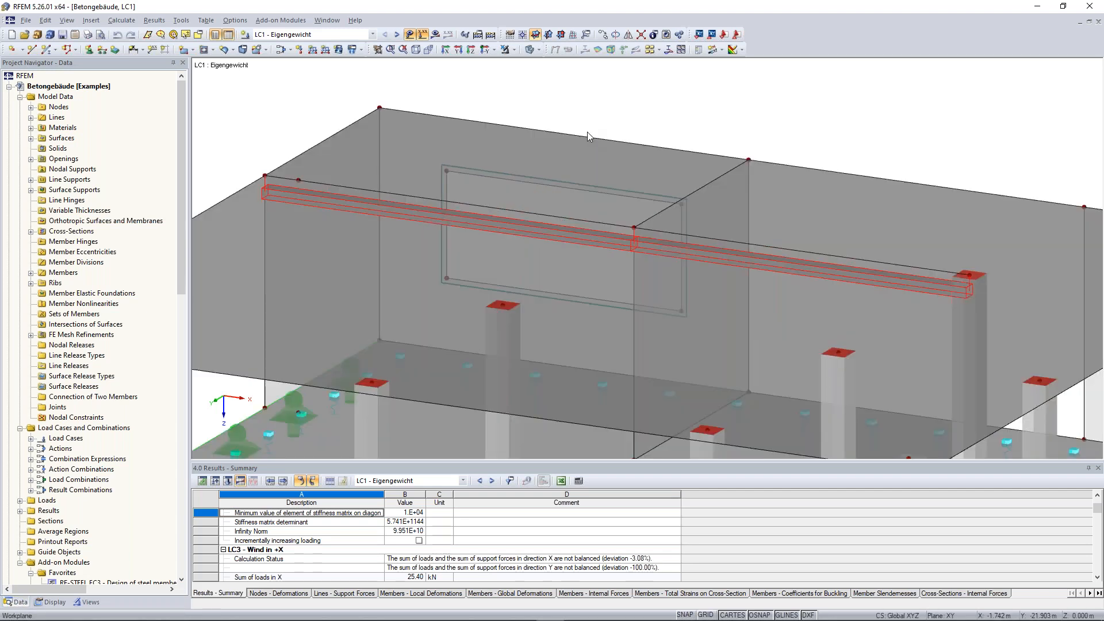
pyautogui.scroll(-4, 721, 116)
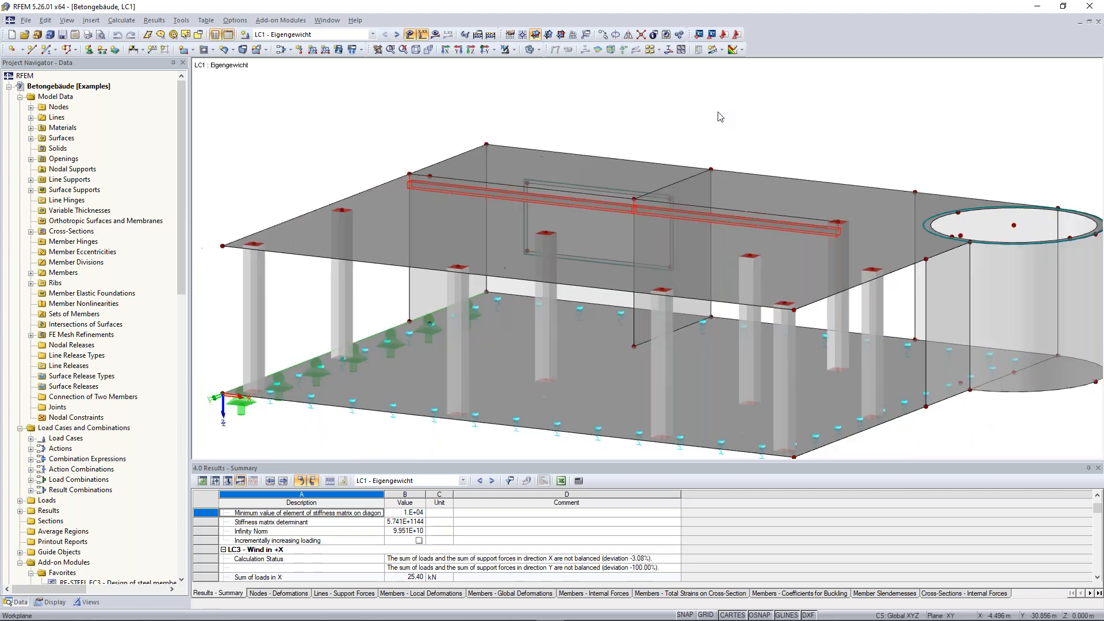
pyautogui.moveTo(720, 116); pyautogui.dragTo(687, 127, button='middle')
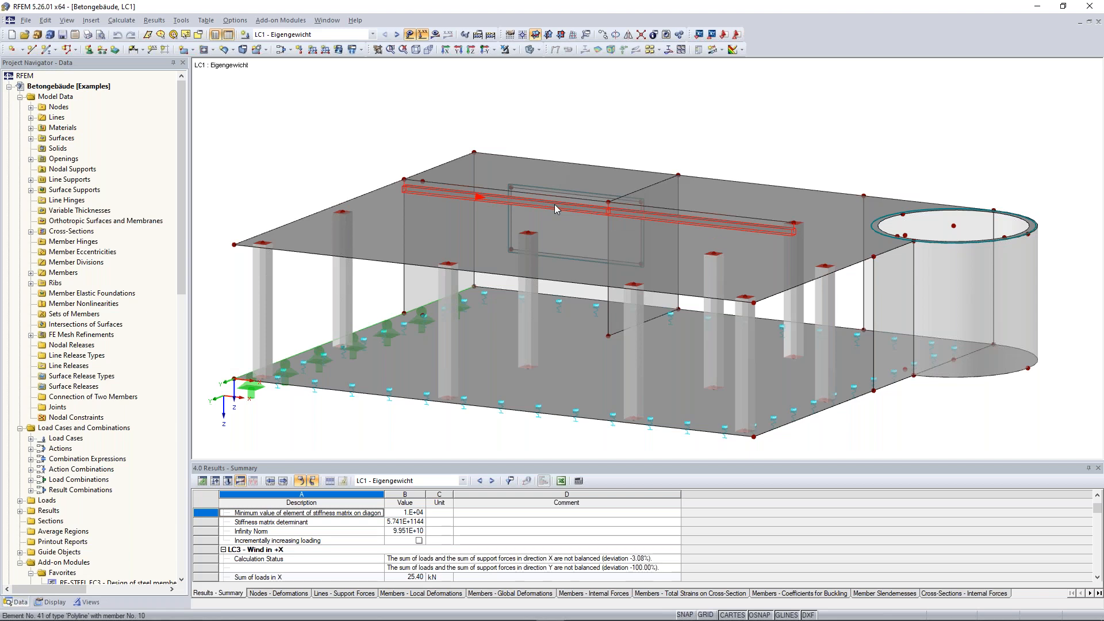
pyautogui.write('Down')
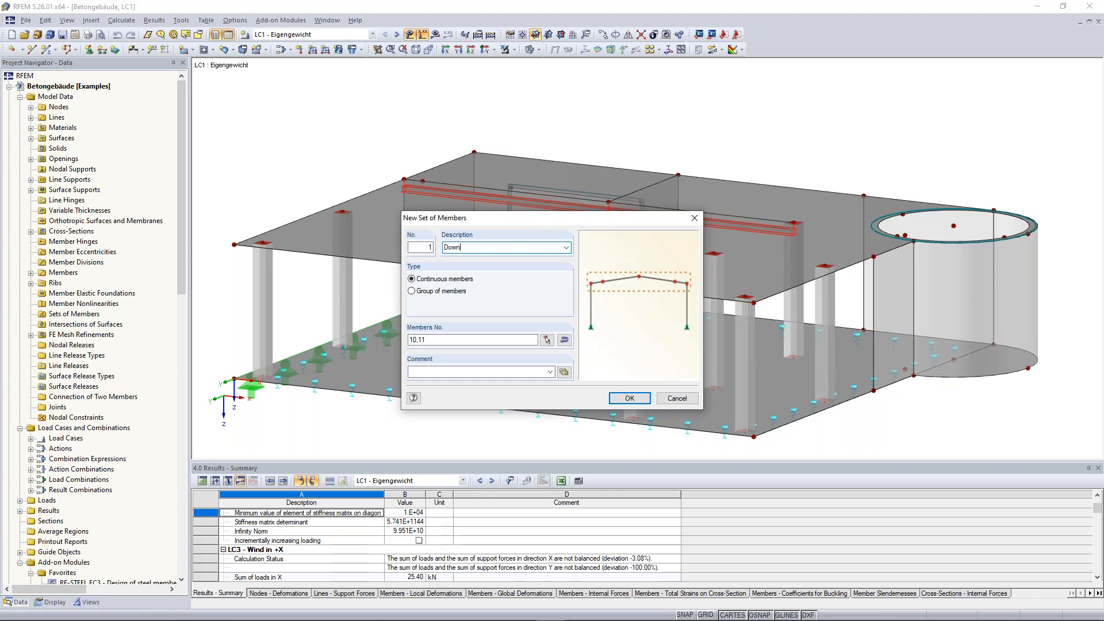
pyautogui.write('stand Beam')
pyautogui.click(629, 398)
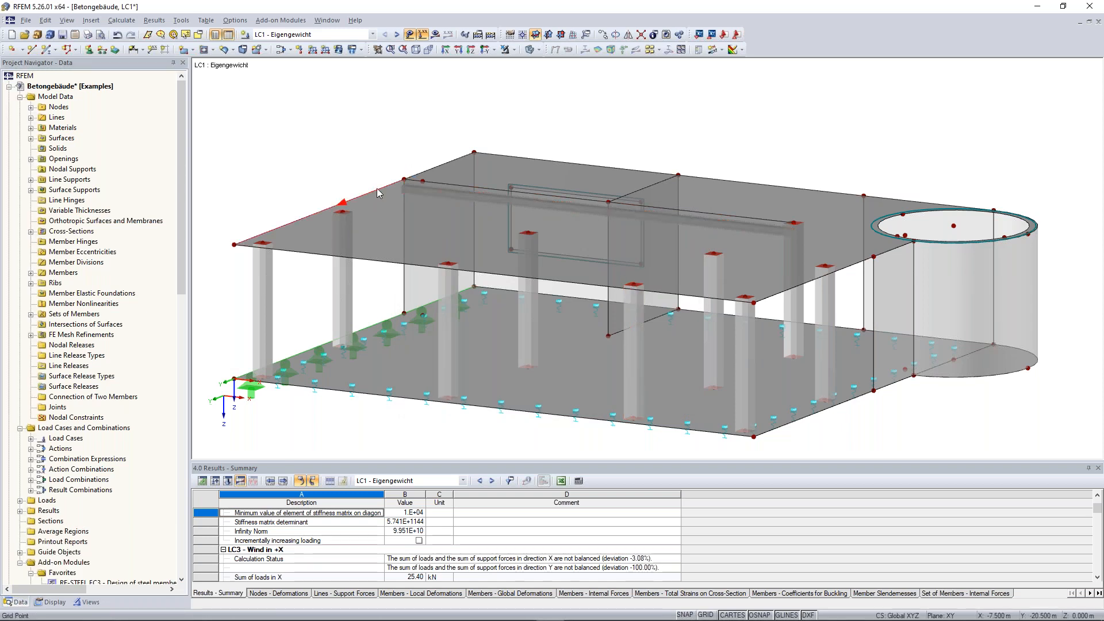
# Look through the add-on modules and open RF-CONCRETE Surfaces for the concrete building
pyautogui.click(436, 34)
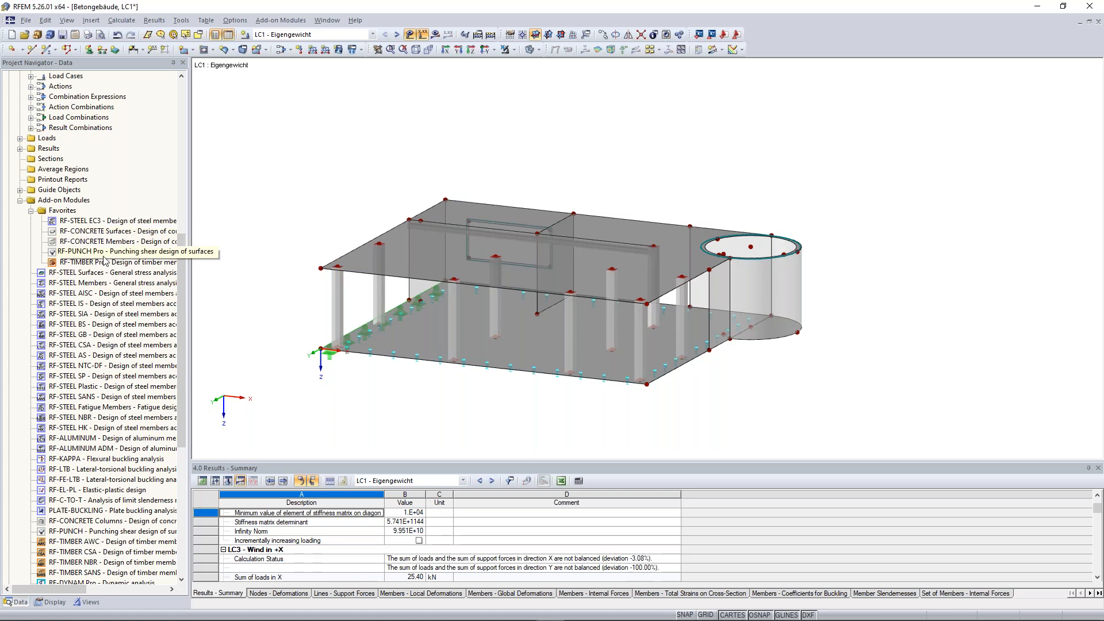
pyautogui.moveTo(184, 251); pyautogui.dragTo(187, 297)
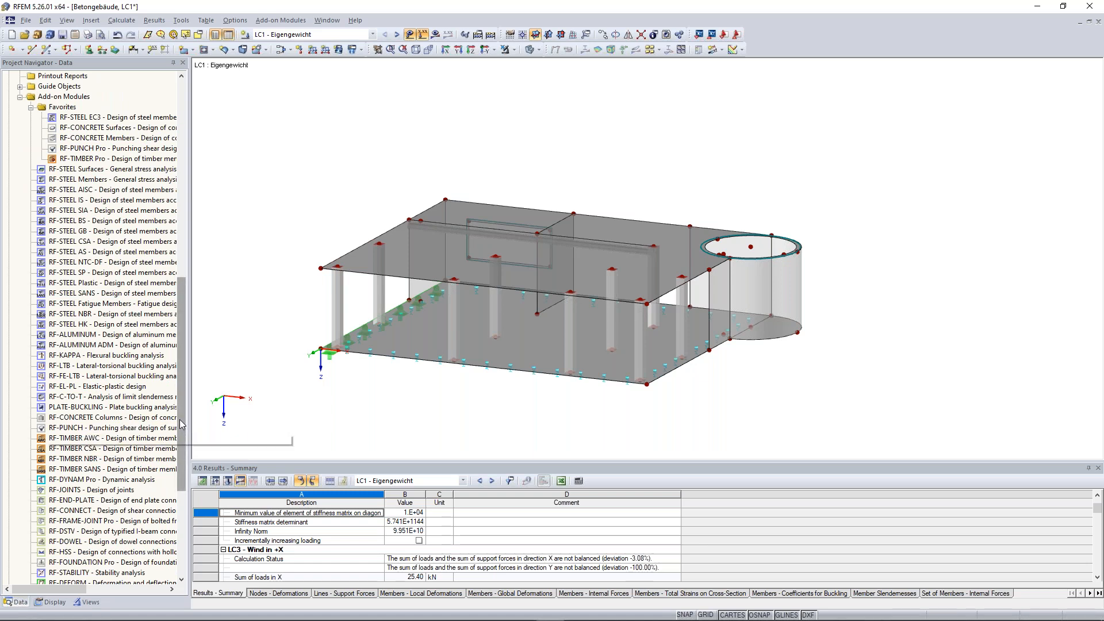
pyautogui.moveTo(183, 430); pyautogui.dragTo(184, 494)
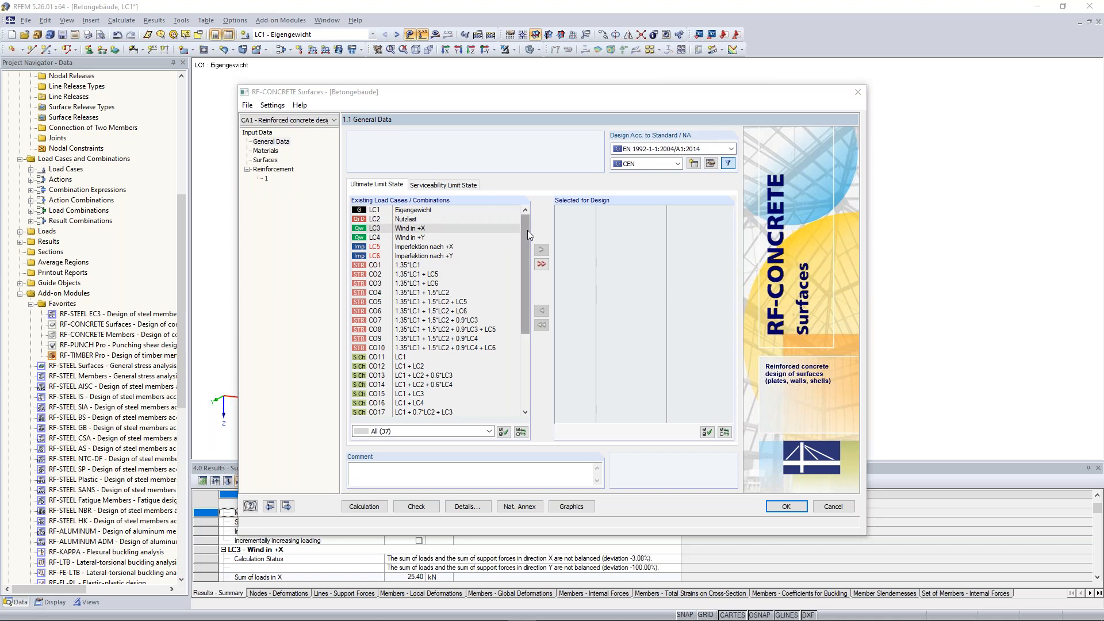
# Select result combination RC1 for the ultimate limit state design and open the serviceability limit state load selection
pyautogui.moveTo(527, 230); pyautogui.dragTo(529, 322)
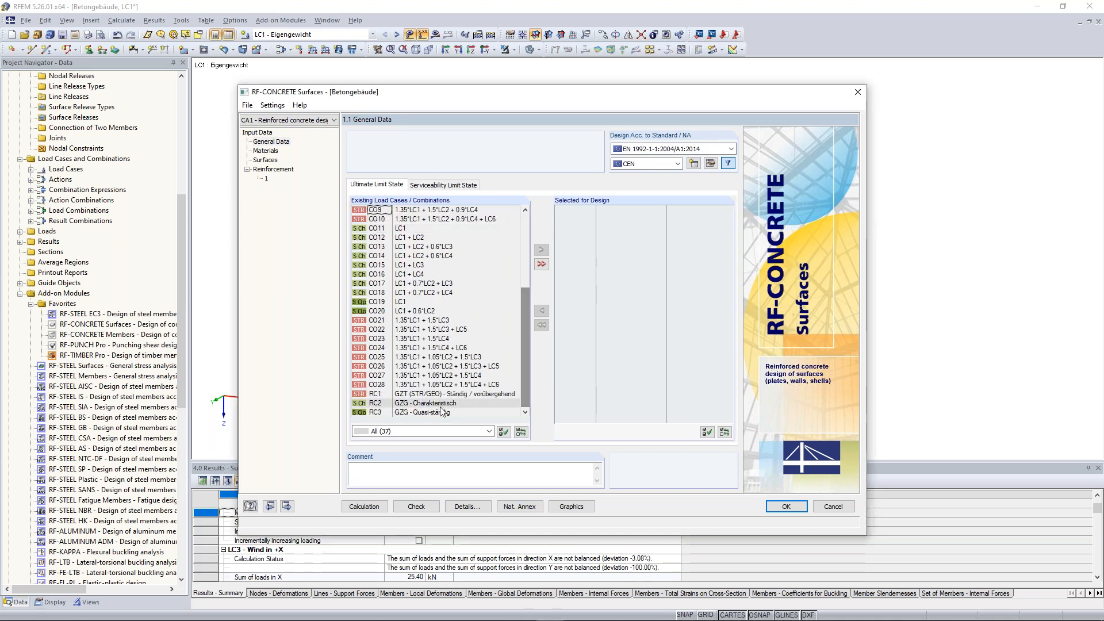
pyautogui.click(455, 395)
pyautogui.click(542, 249)
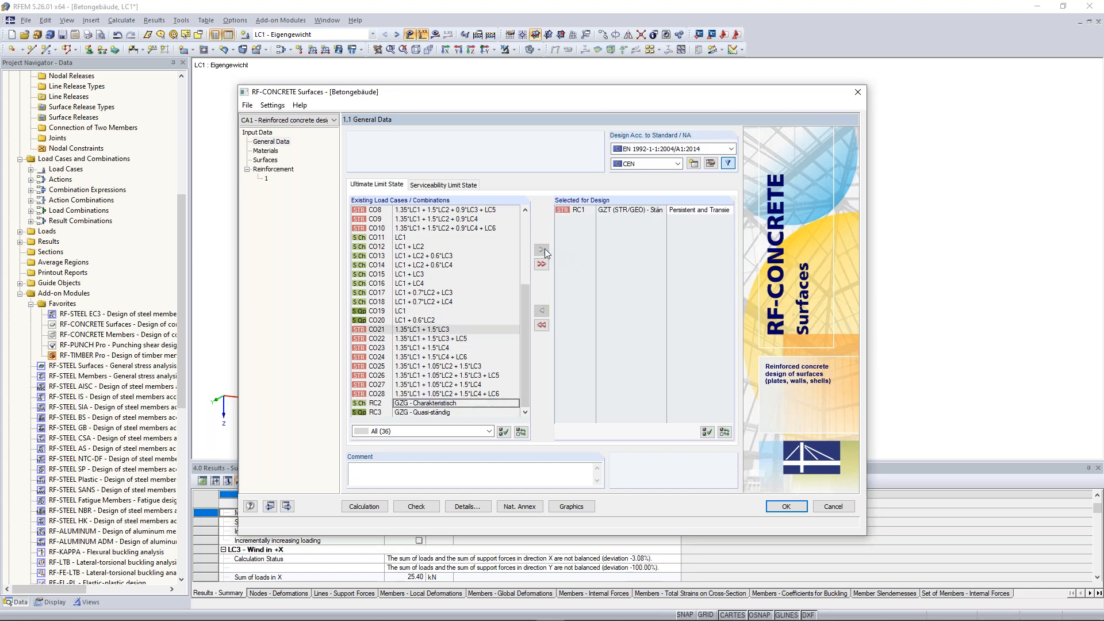
pyautogui.click(440, 186)
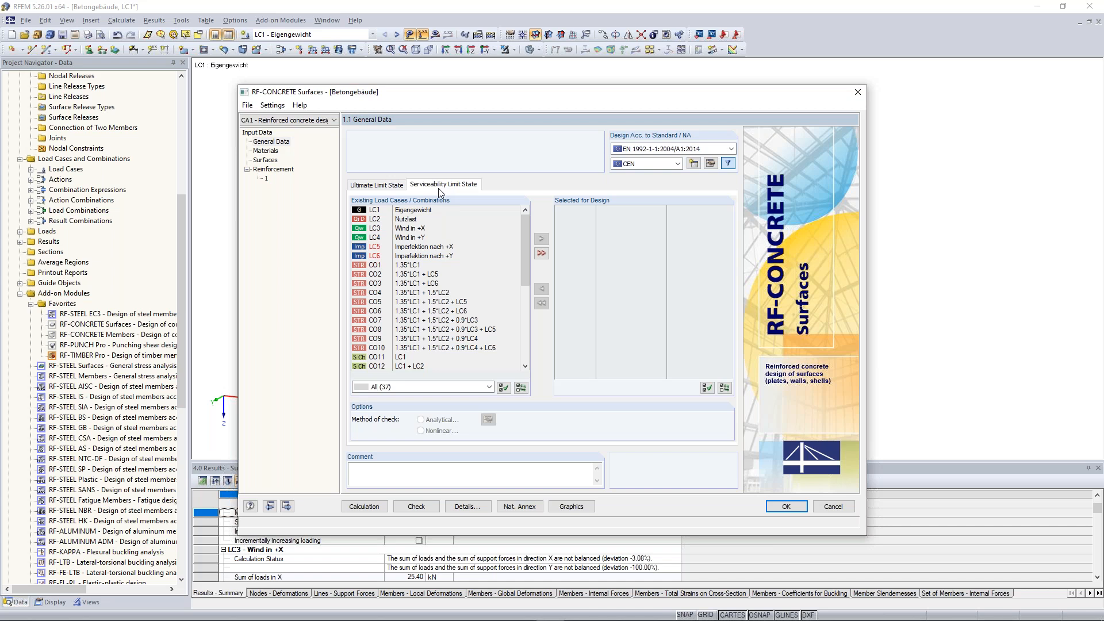
# Examine the concrete strength class and reinforcing steel of the material, plus the thicknesses of the surfaces for design
pyautogui.click(381, 185)
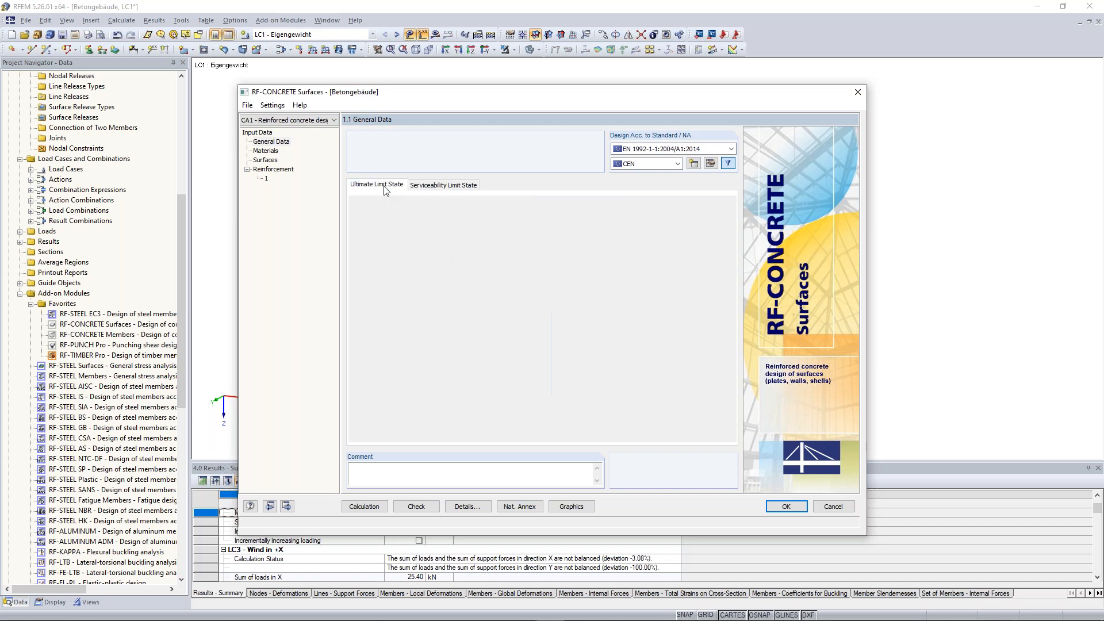
pyautogui.click(266, 150)
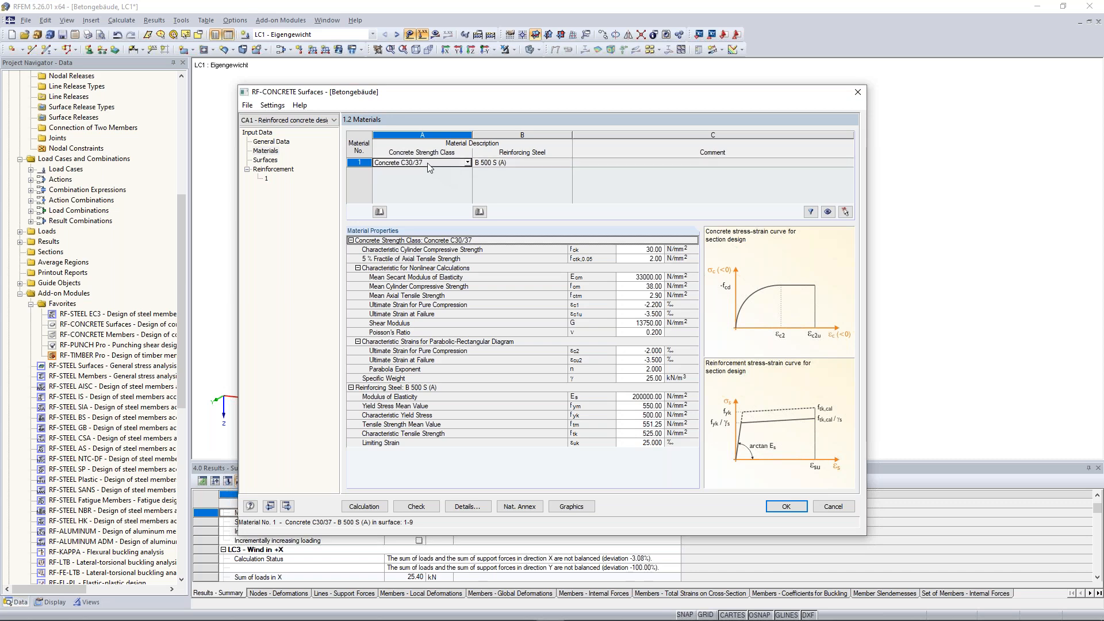
pyautogui.moveTo(498, 99); pyautogui.dragTo(523, 109)
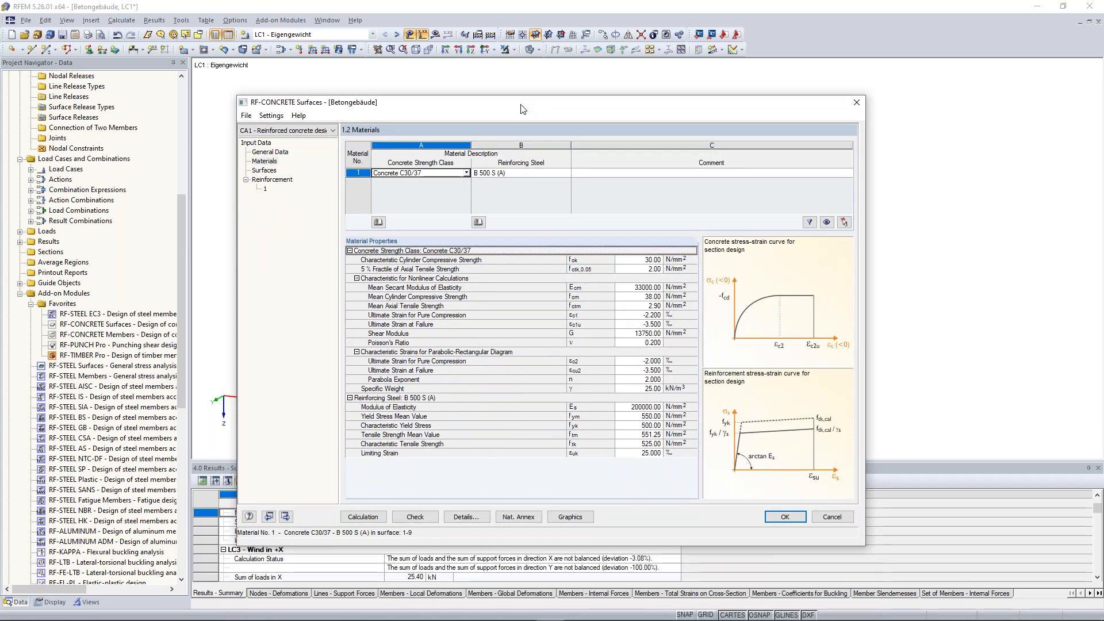
pyautogui.click(527, 173)
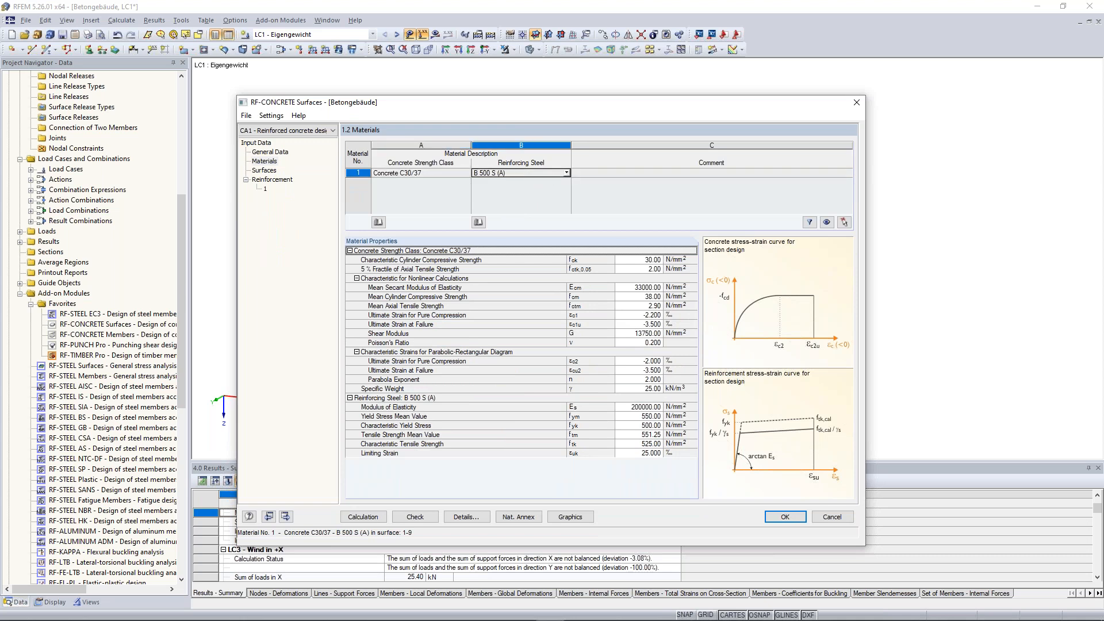
pyautogui.click(566, 173)
pyautogui.click(596, 182)
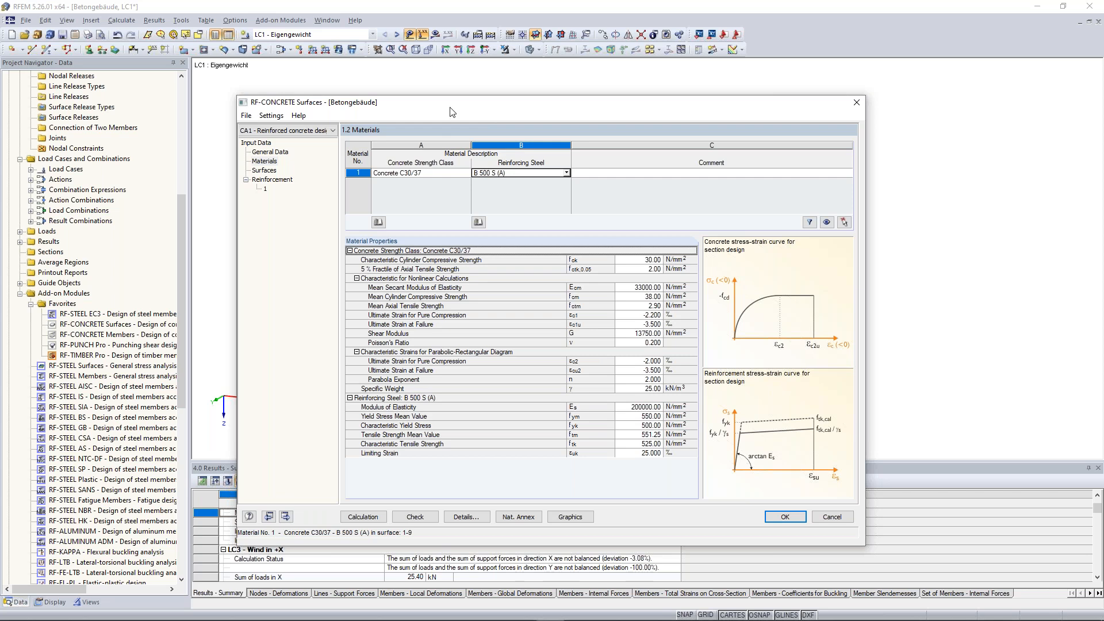
pyautogui.click(437, 171)
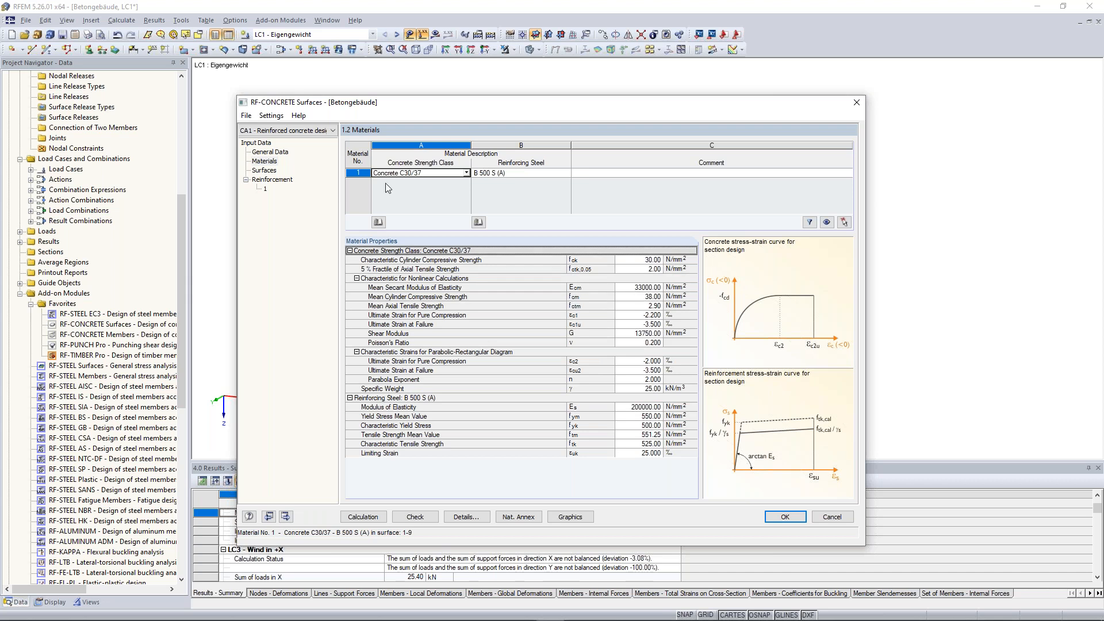
pyautogui.click(265, 170)
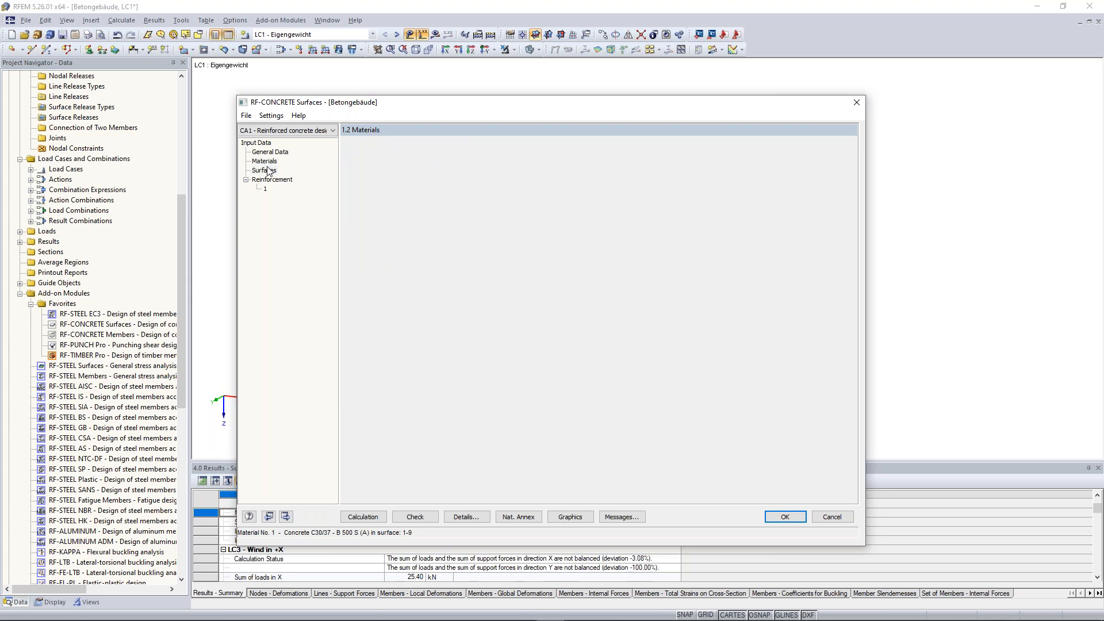
pyautogui.moveTo(442, 104); pyautogui.dragTo(472, 167)
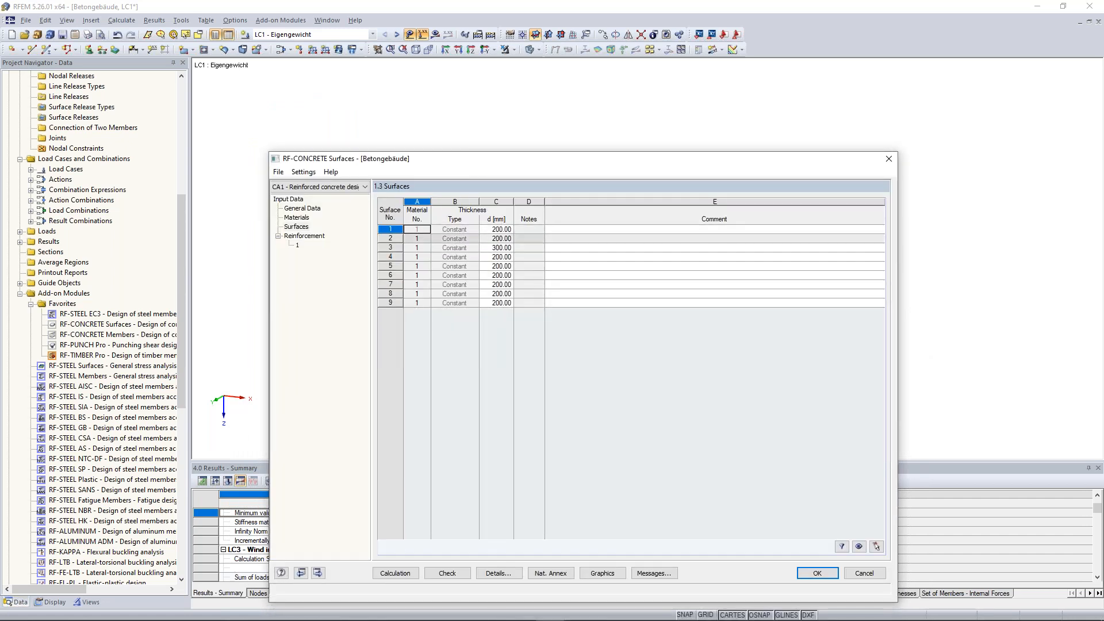
# Describe reinforcement group 1 as "Slabs" and apply it only to surfaces 1-3, picking the floor slab, roof slab and round base in the model
pyautogui.click(298, 246)
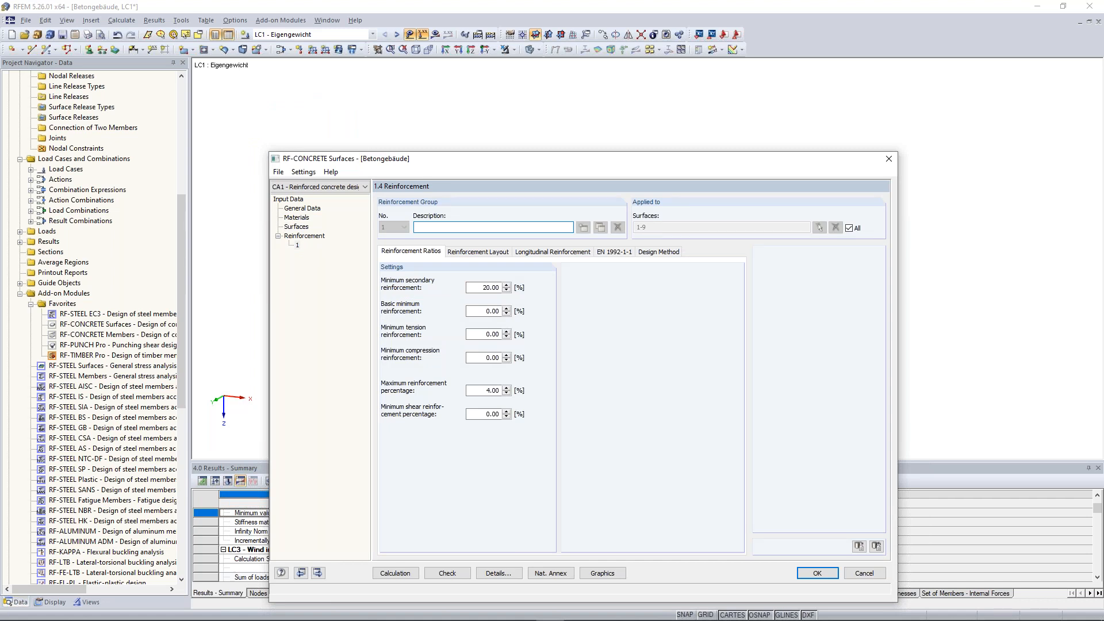
pyautogui.write('Slabs')
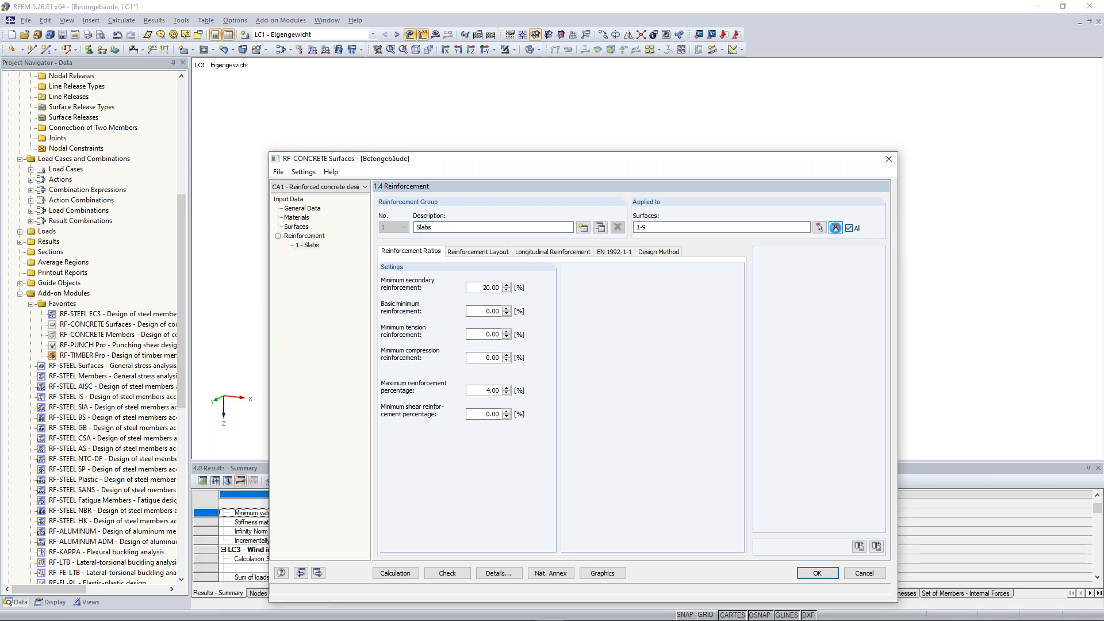
pyautogui.click(836, 228)
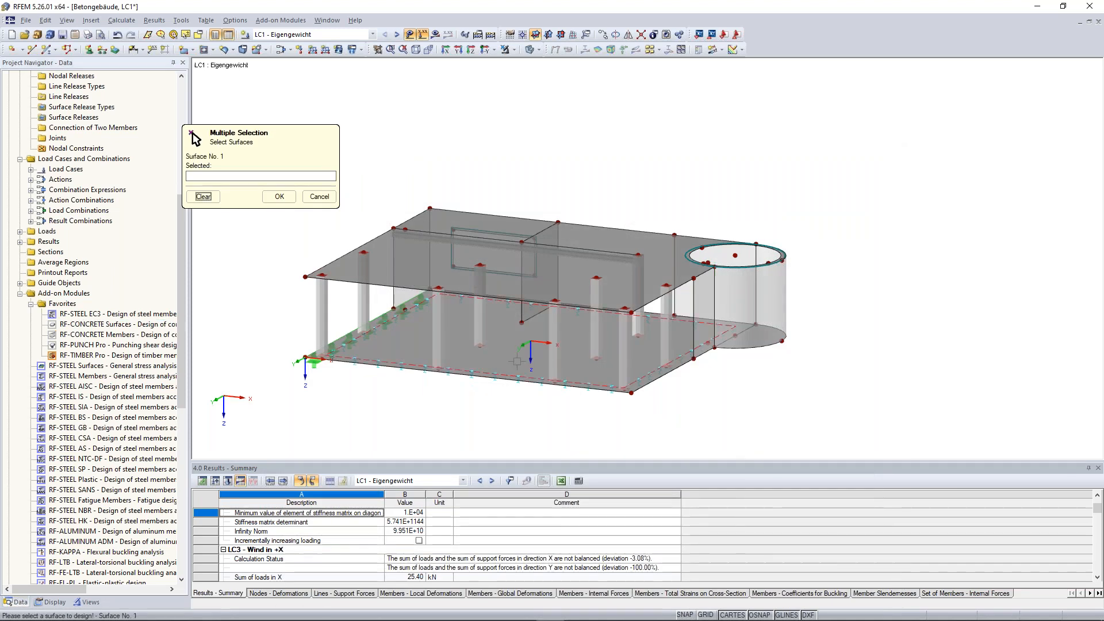
pyautogui.click(584, 364)
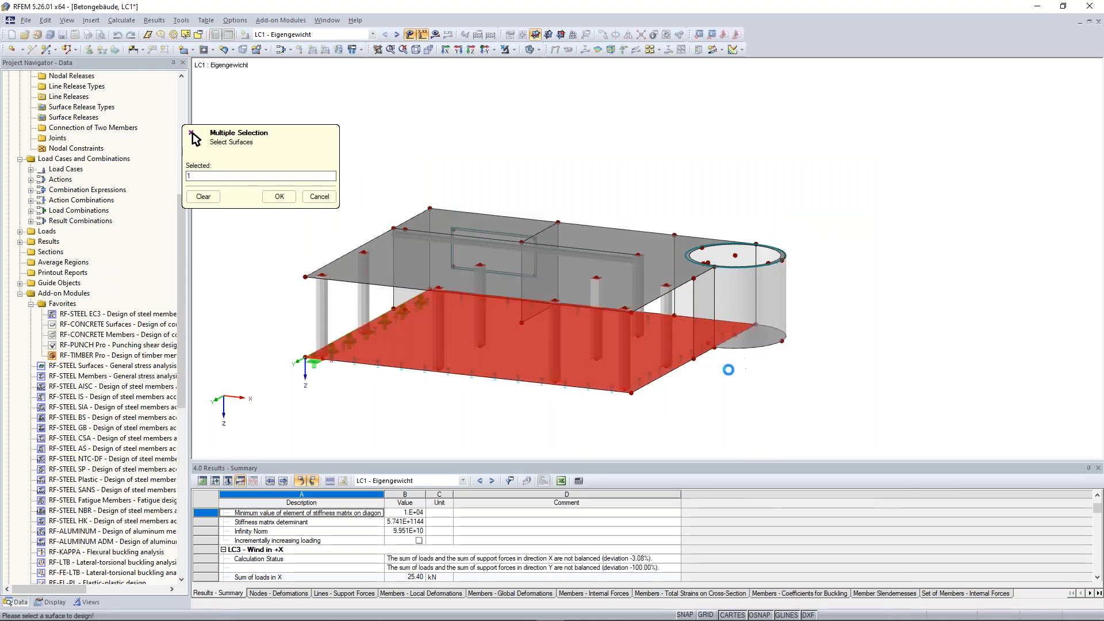
pyautogui.keyDown('ctrl'); pyautogui.moveTo(769, 264); pyautogui.dragTo(792, 199, button='middle'); pyautogui.keyUp('ctrl')
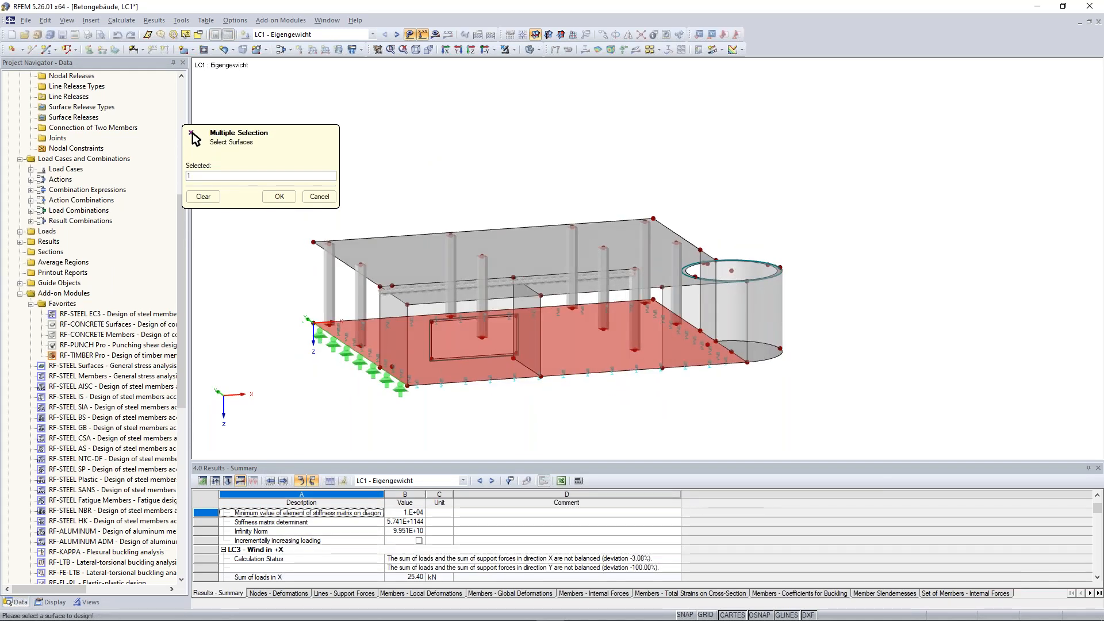
pyautogui.keyDown('ctrl'); pyautogui.moveTo(789, 397); pyautogui.dragTo(543, 270, button='middle'); pyautogui.keyUp('ctrl')
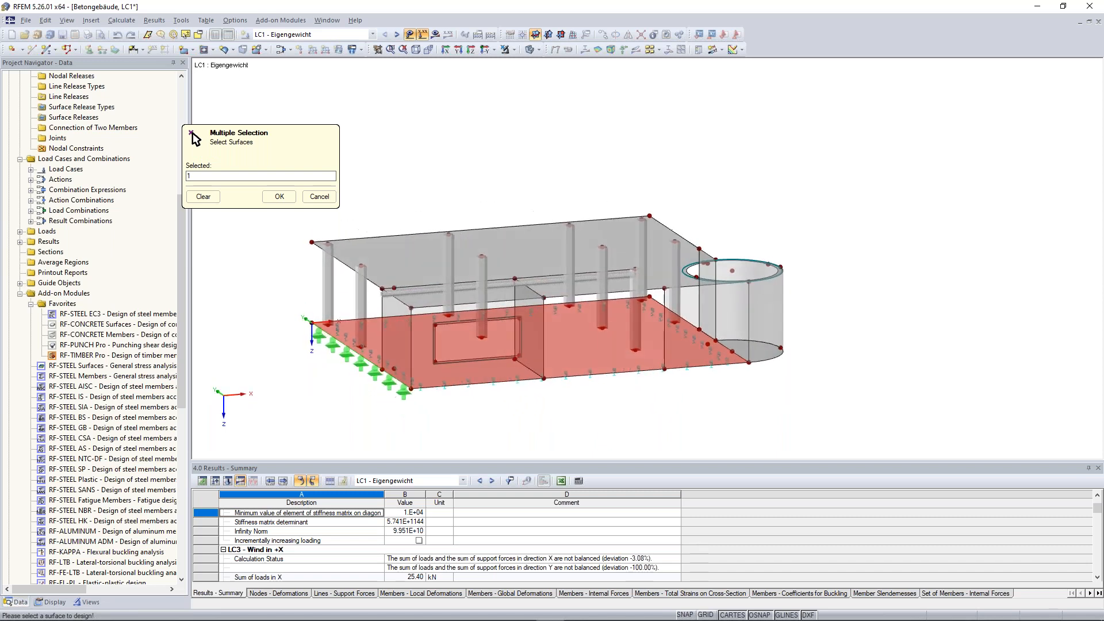
pyautogui.click(522, 230)
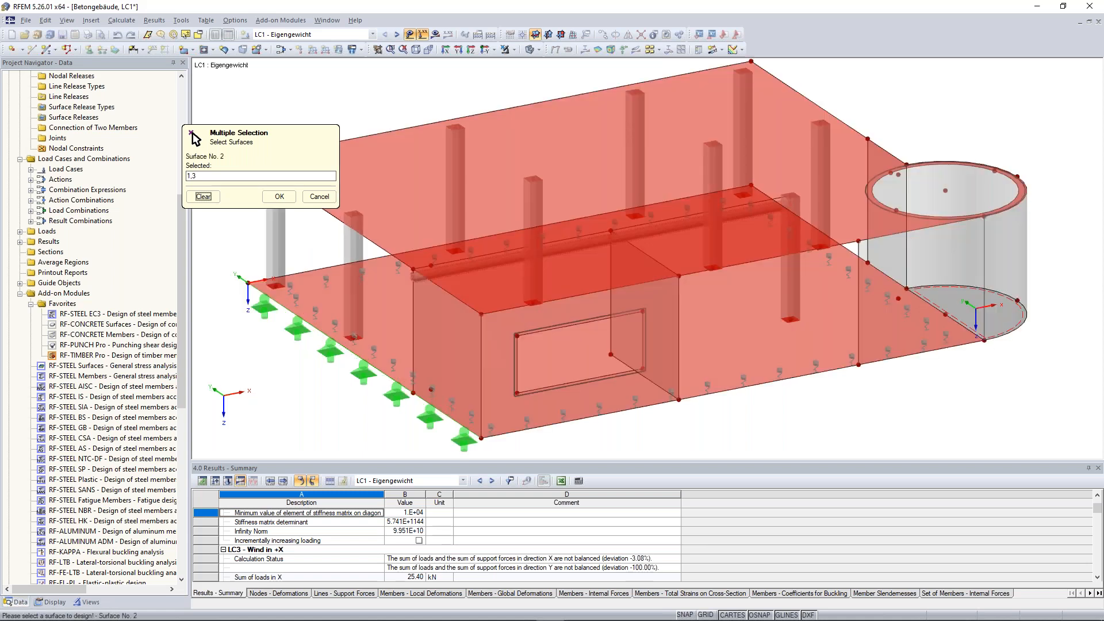
pyautogui.click(969, 311)
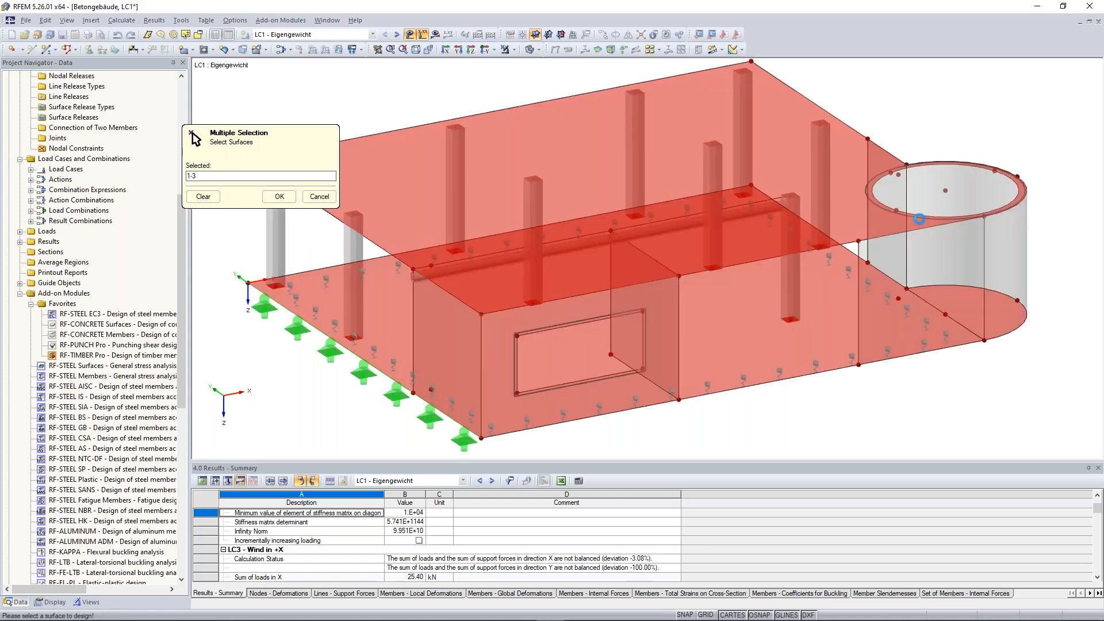
pyautogui.keyDown('ctrl'); pyautogui.moveTo(917, 251); pyautogui.dragTo(915, 317, button='middle'); pyautogui.keyUp('ctrl')
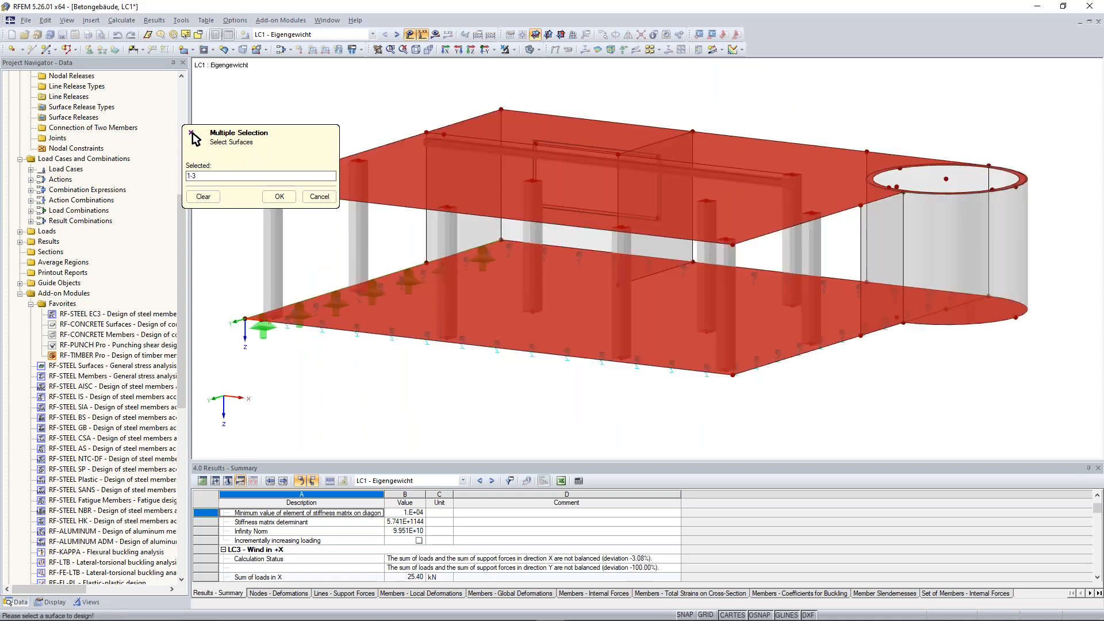
pyautogui.press('Return')
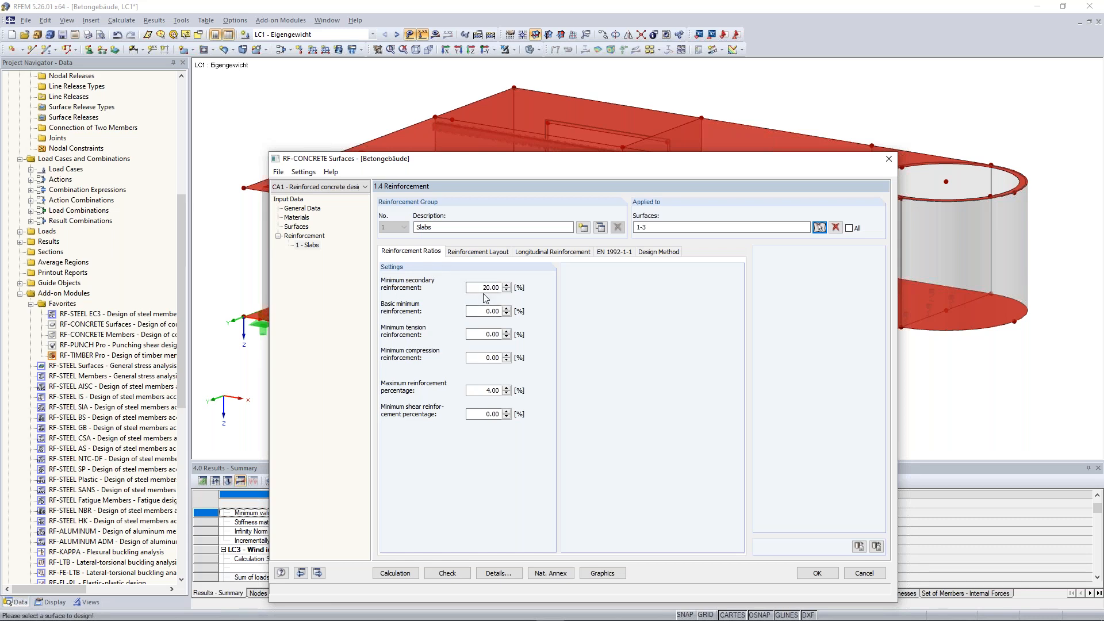
# Try defining the slabs' concrete cover according to the standard with exposure class XC2 / XC3 for the bottom side
pyautogui.click(476, 252)
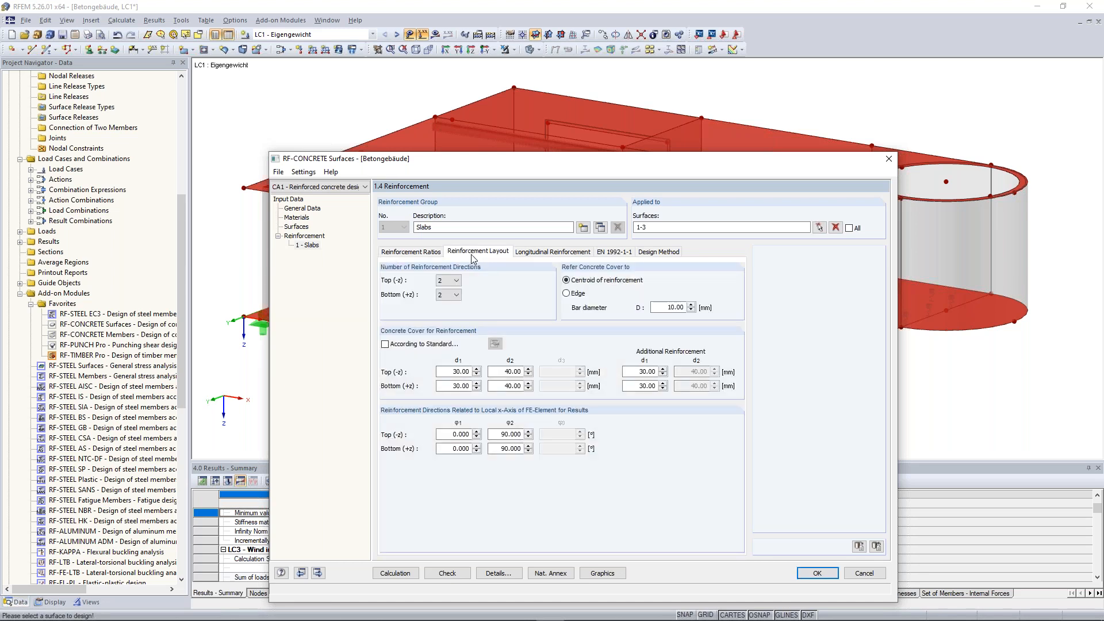
pyautogui.click(441, 281)
pyautogui.click(441, 281)
pyautogui.click(416, 345)
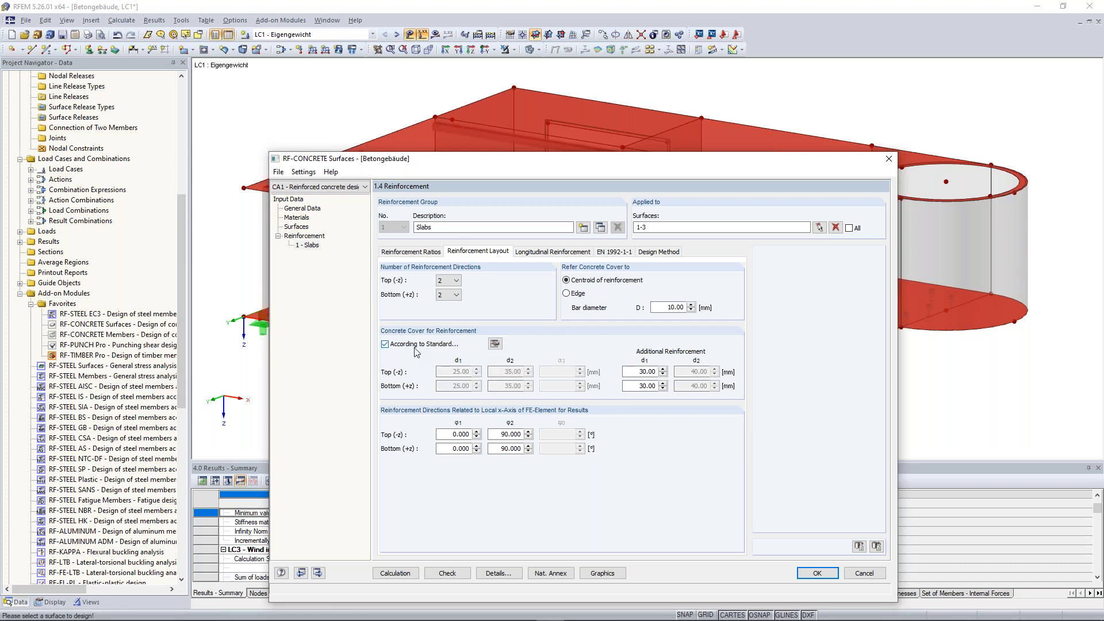
pyautogui.click(490, 343)
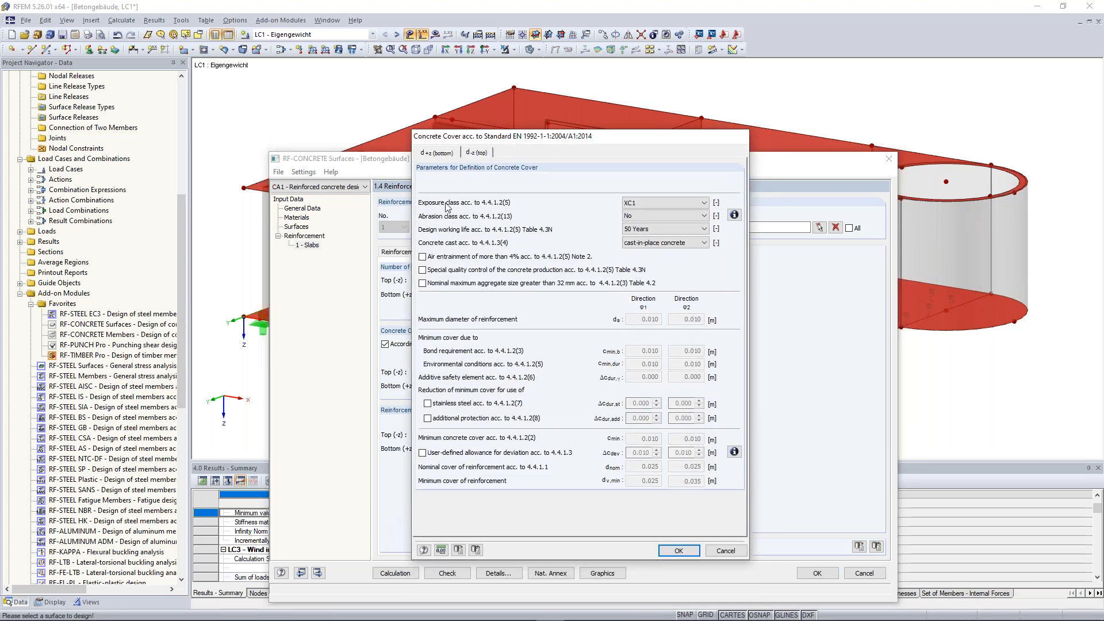
pyautogui.click(670, 204)
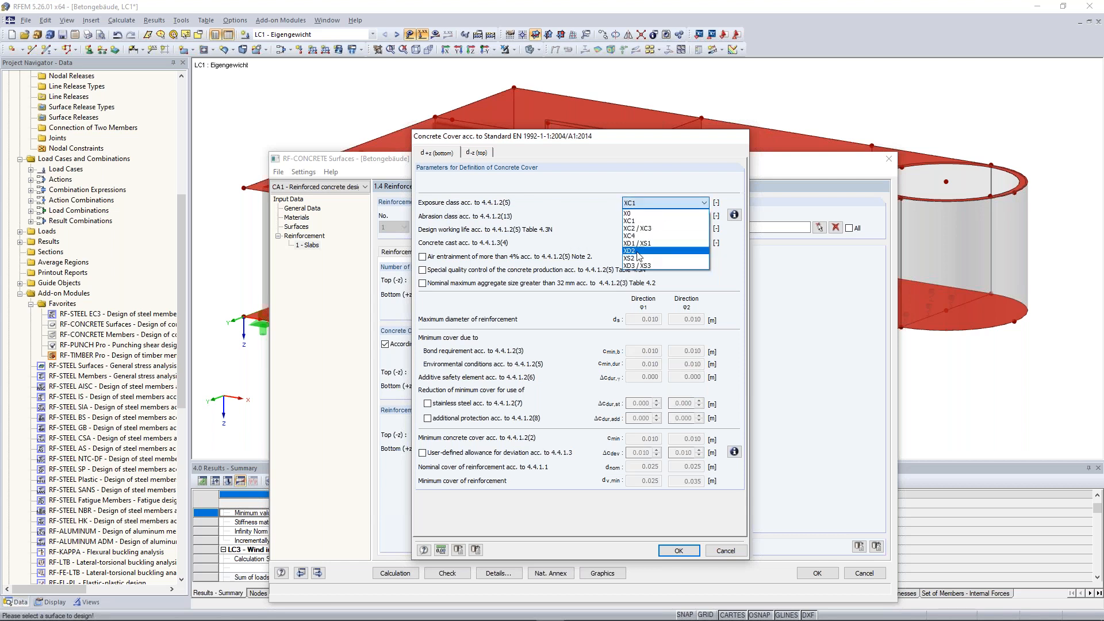
pyautogui.click(664, 229)
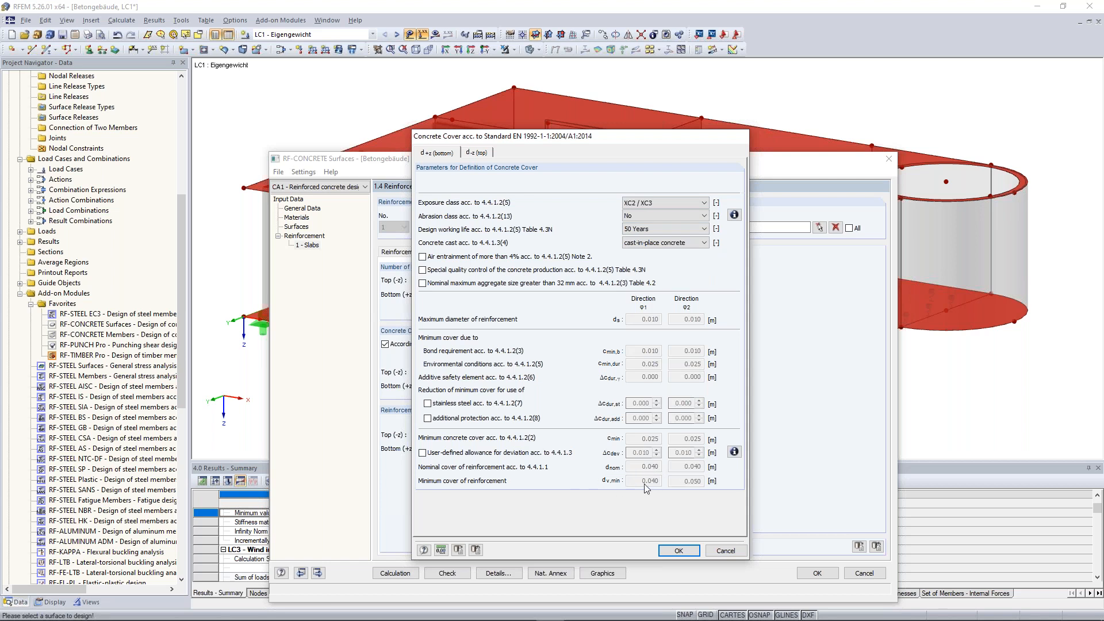
# Look through the abrasion class information and top cover settings, discard the dialog and turn off the concrete cover according to standard
pyautogui.click(675, 216)
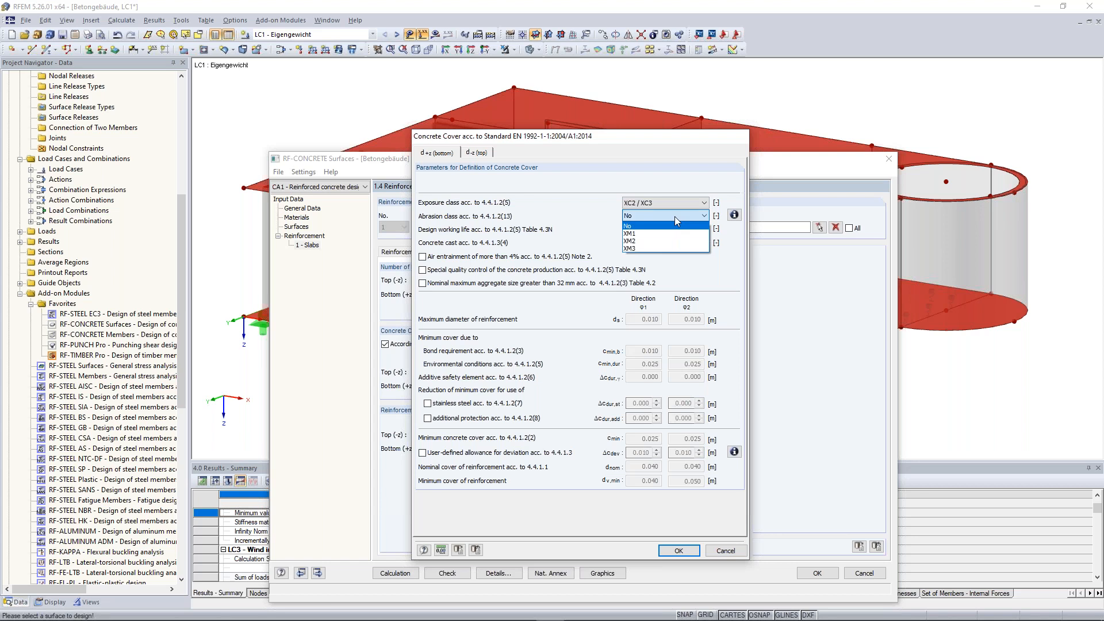
pyautogui.click(674, 216)
pyautogui.click(735, 215)
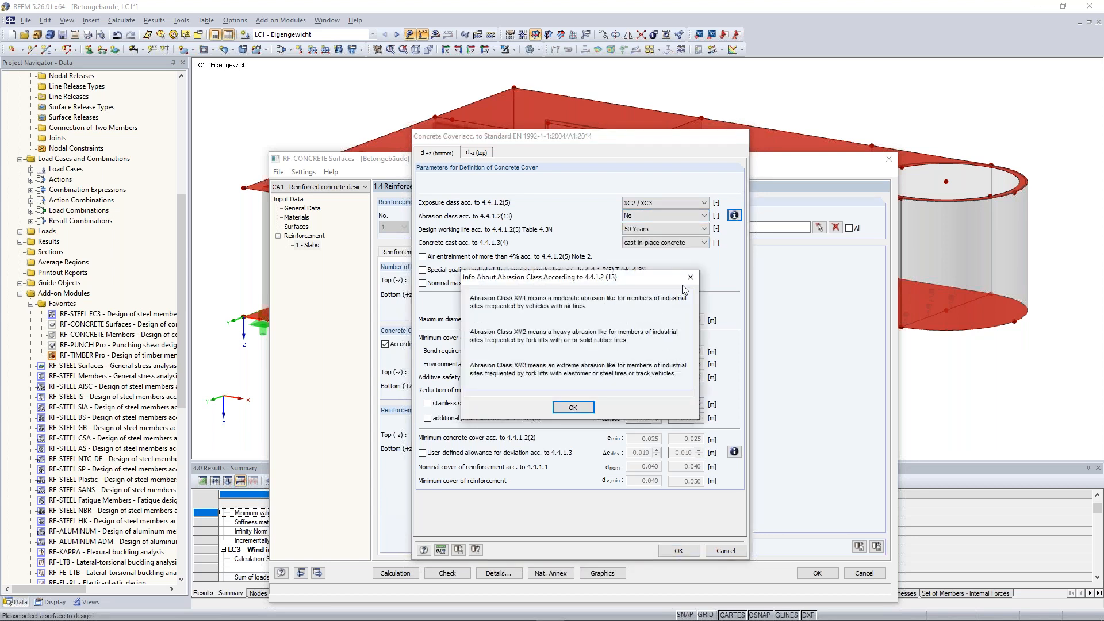
pyautogui.click(690, 279)
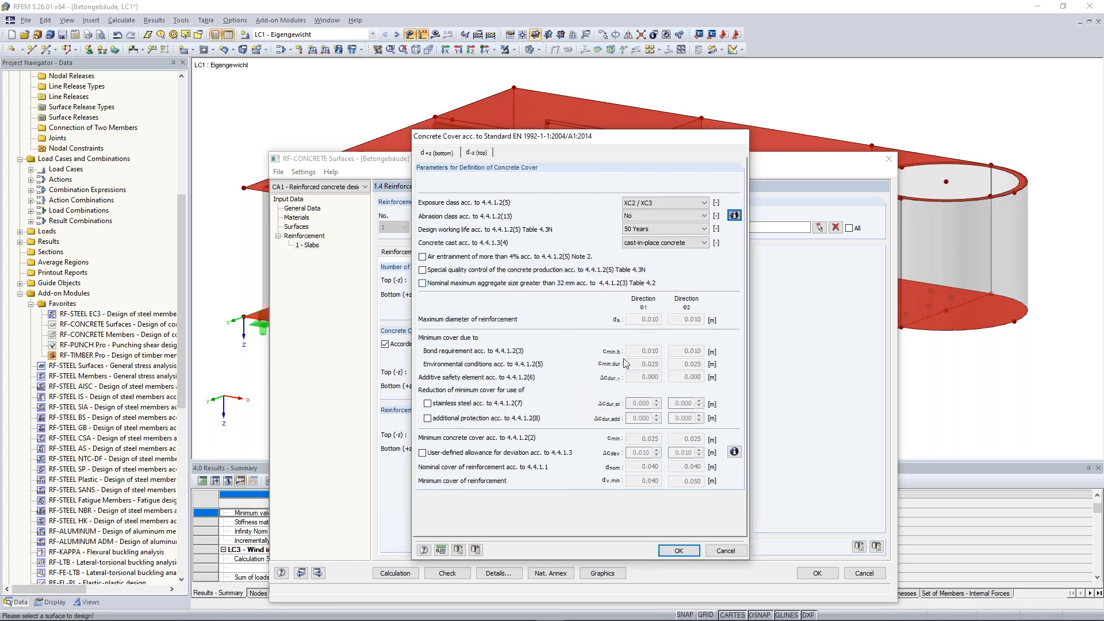
pyautogui.click(479, 154)
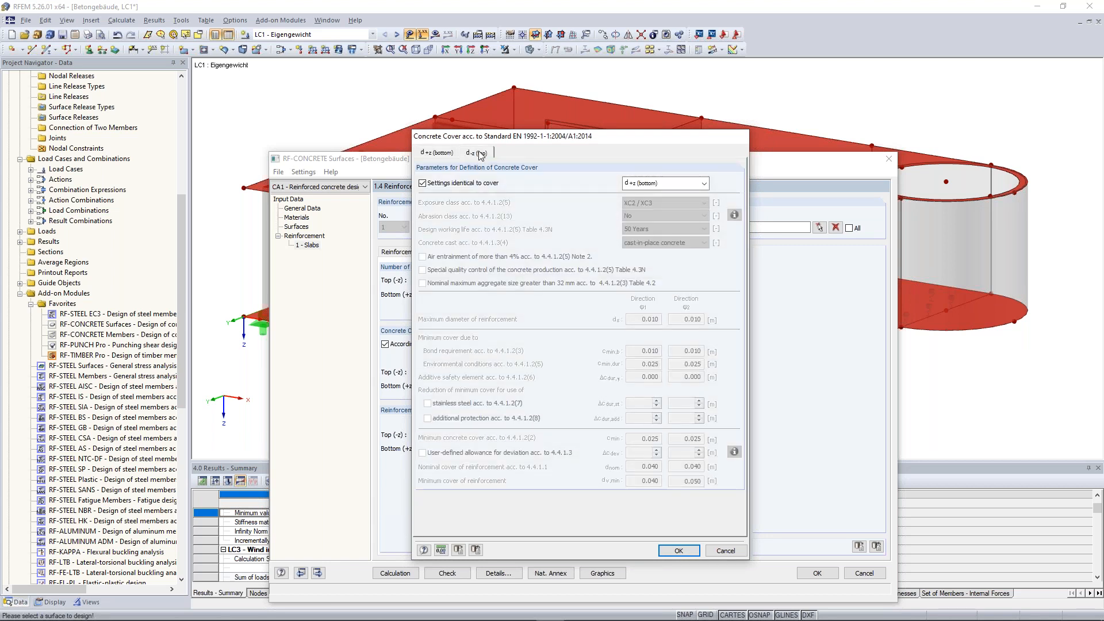
pyautogui.click(726, 551)
pyautogui.click(431, 346)
# Set the slabs' concrete cover to 30 mm for d1 and 40 mm for d2 on both the top and bottom sides
pyautogui.doubleClick(455, 372)
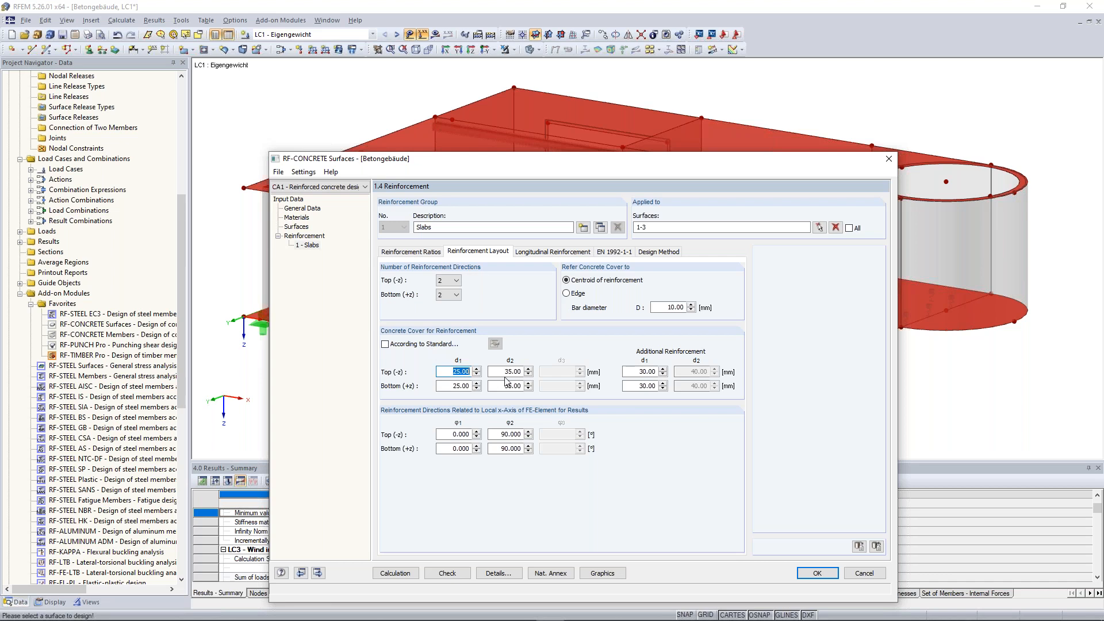
pyautogui.write('30')
pyautogui.press('Tab')
pyautogui.write('4')
pyautogui.hotkey('shift', 'Tab')
pyautogui.click(455, 386)
pyautogui.write('30')
pyautogui.press('Tab')
pyautogui.write('40')
pyautogui.press('Tab')
pyautogui.click(450, 448)
pyautogui.click(504, 450)
pyautogui.click(503, 435)
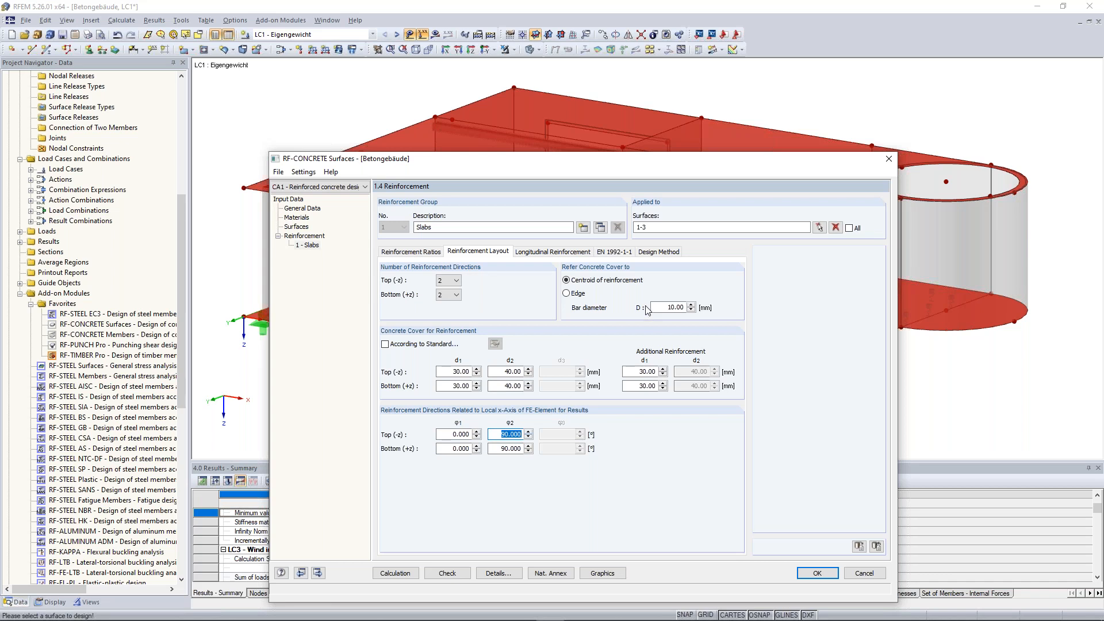
# For the slabs' provided basic longitudinal reinforcement, determine the reinforcement area from 10 mm rebars at a spacing of 200 mm
pyautogui.click(547, 254)
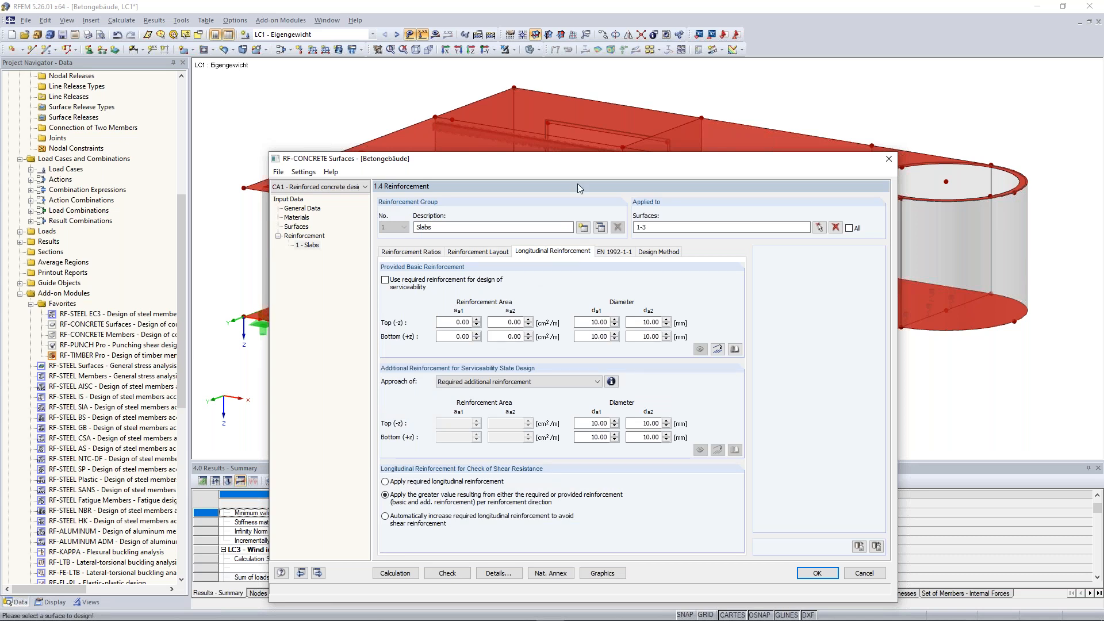
pyautogui.moveTo(566, 161); pyautogui.dragTo(565, 106)
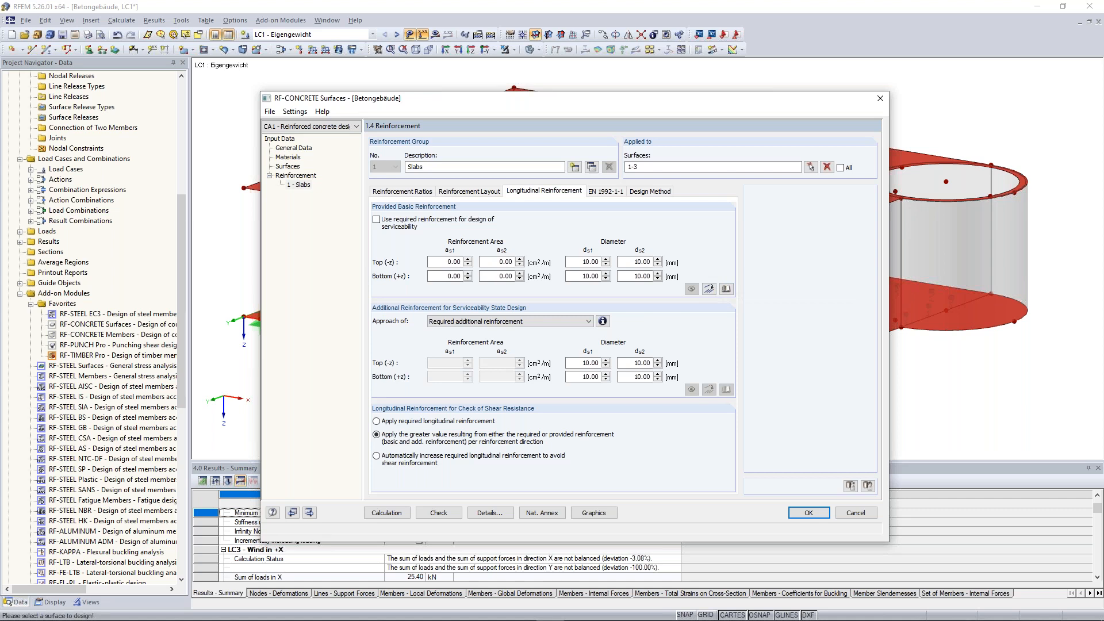
pyautogui.click(710, 291)
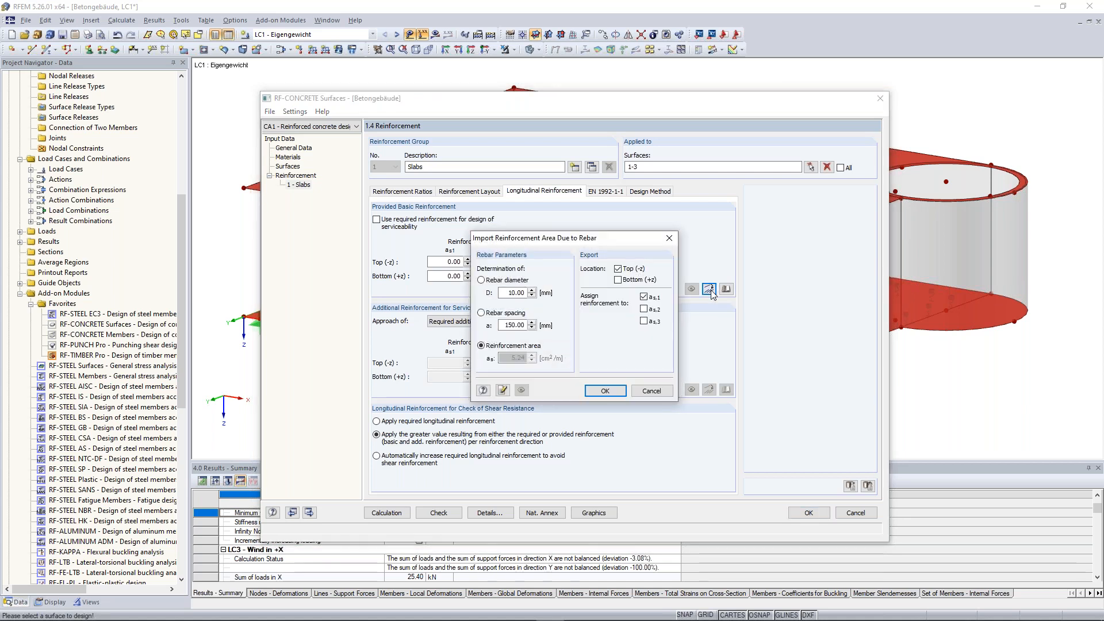
pyautogui.click(493, 313)
pyautogui.click(482, 345)
pyautogui.doubleClick(513, 325)
pyautogui.write('2')
pyautogui.moveTo(504, 294); pyautogui.dragTo(534, 293)
pyautogui.moveTo(508, 291); pyautogui.dragTo(519, 292)
pyautogui.click(505, 326)
# Assign the calculated reinforcement area to both directions, as,1 and as,2, on the top and bottom sides
pyautogui.click(619, 280)
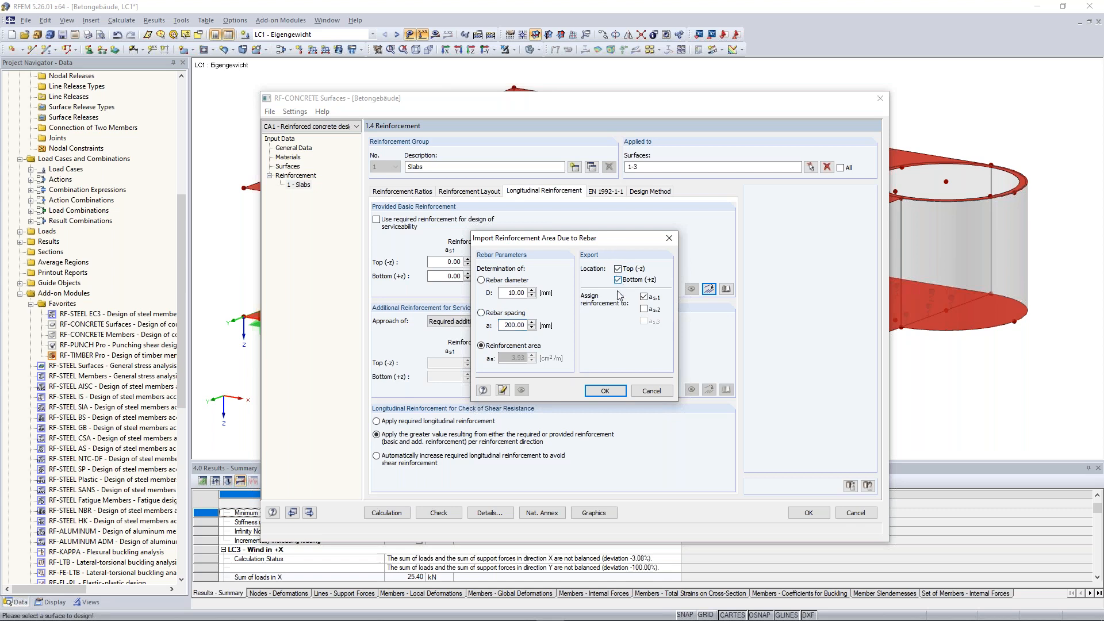
pyautogui.click(644, 310)
pyautogui.click(619, 393)
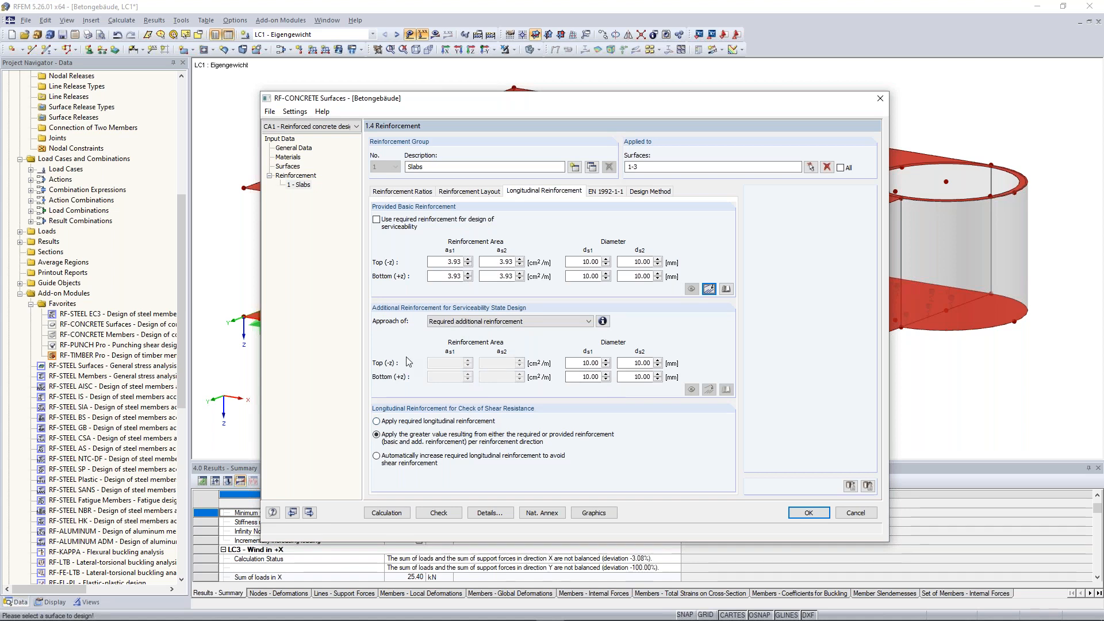
# Copy the slabs' reinforcement group as group 2 and describe it as "Walls", keeping the model's wall surfaces in view
pyautogui.click(593, 169)
pyautogui.click(451, 168)
pyautogui.write('Walls')
pyautogui.moveTo(691, 102); pyautogui.dragTo(612, 236)
pyautogui.moveTo(607, 290); pyautogui.dragTo(662, 145)
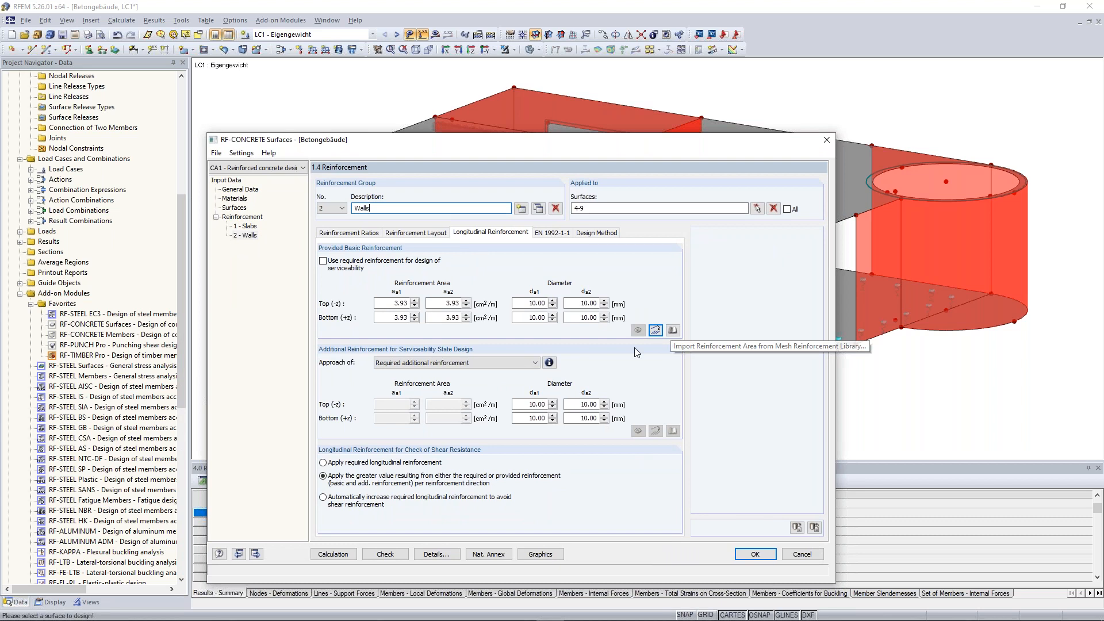
# Import the Q257A mesh from the mesh reinforcement library as the walls' provided basic reinforcement on the top and bottom sides
pyautogui.click(672, 332)
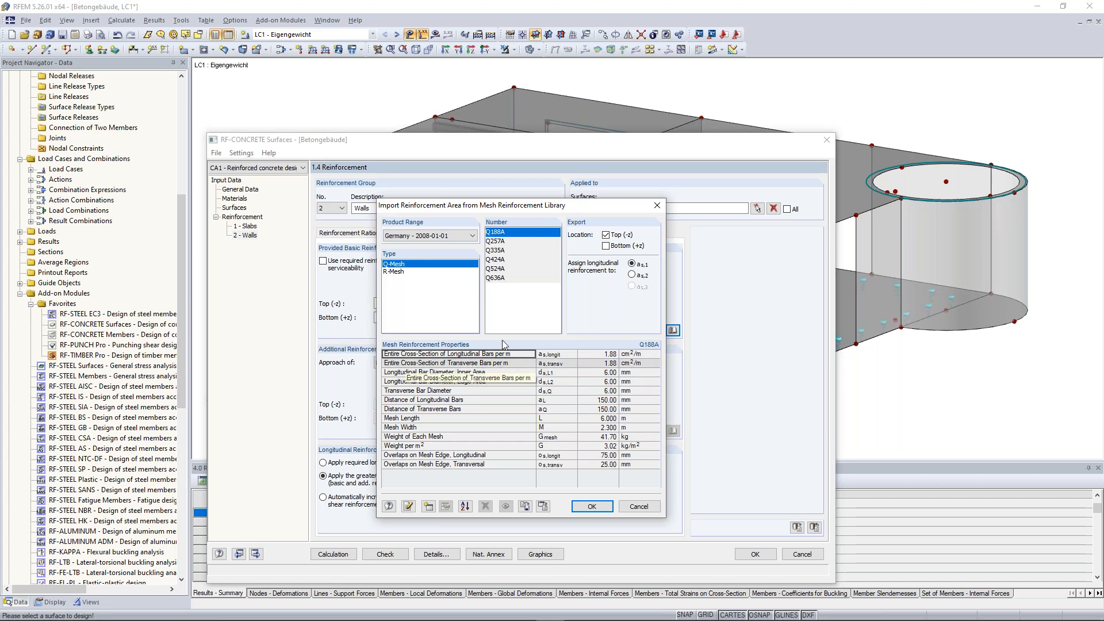
pyautogui.click(519, 242)
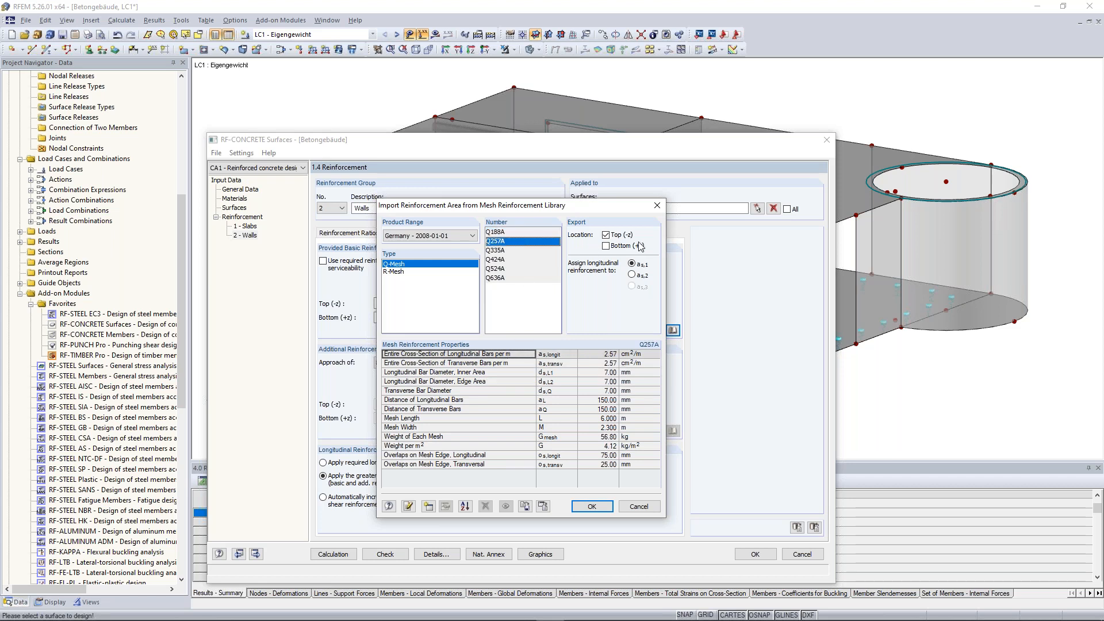
pyautogui.click(607, 247)
pyautogui.click(592, 507)
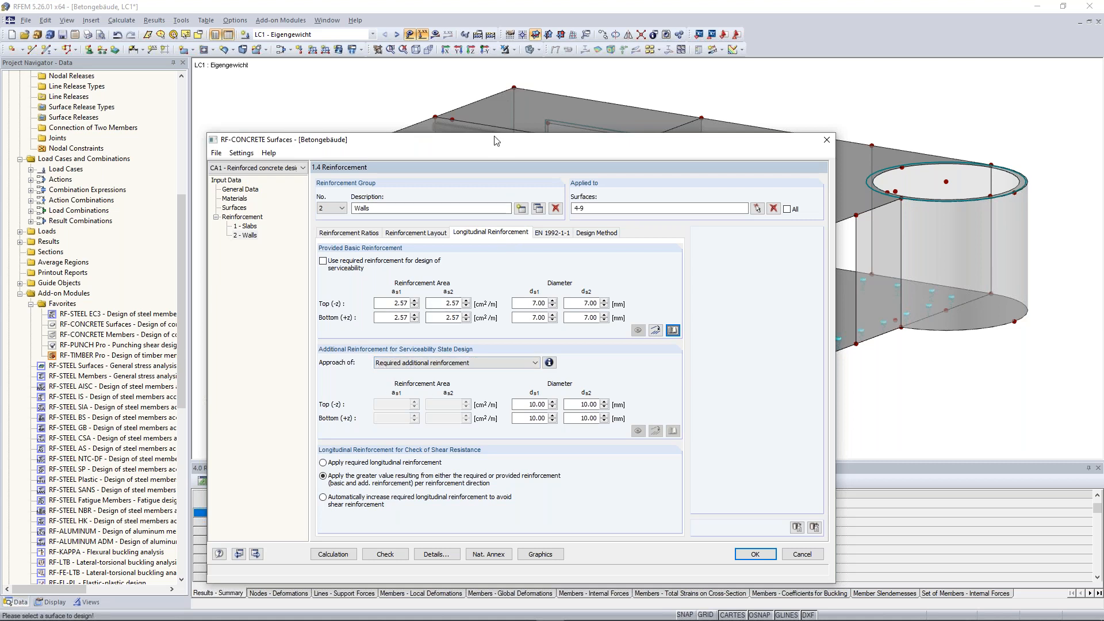
pyautogui.moveTo(503, 140); pyautogui.dragTo(534, 82)
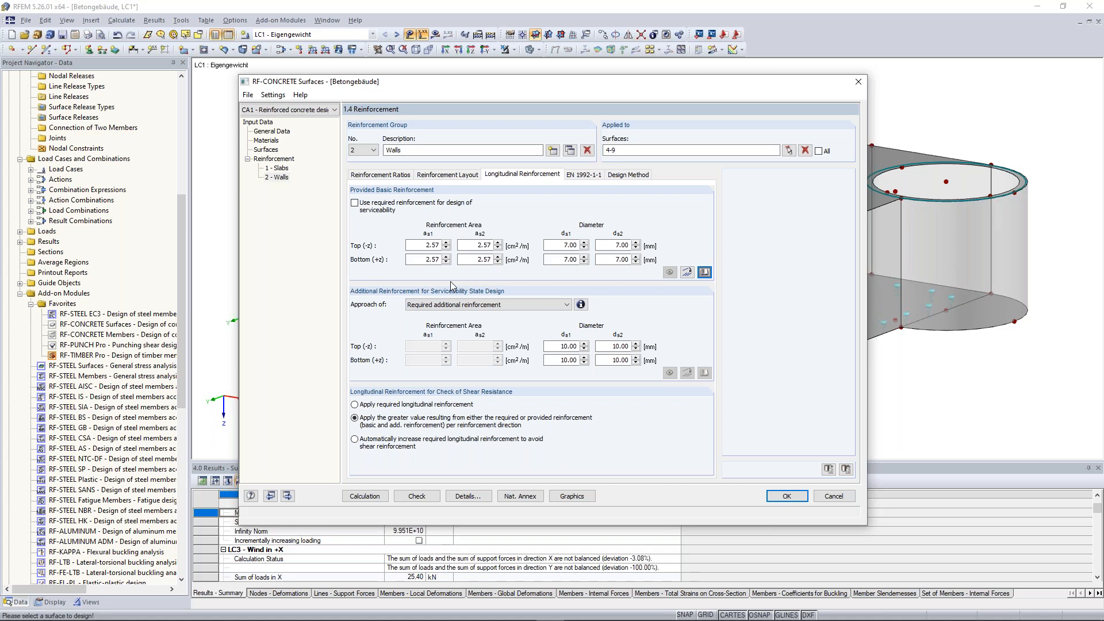
# Review the walls' EN 1992-1-1 and design method settings and the calculation details for result combinations and additional reinforcement
pyautogui.click(573, 177)
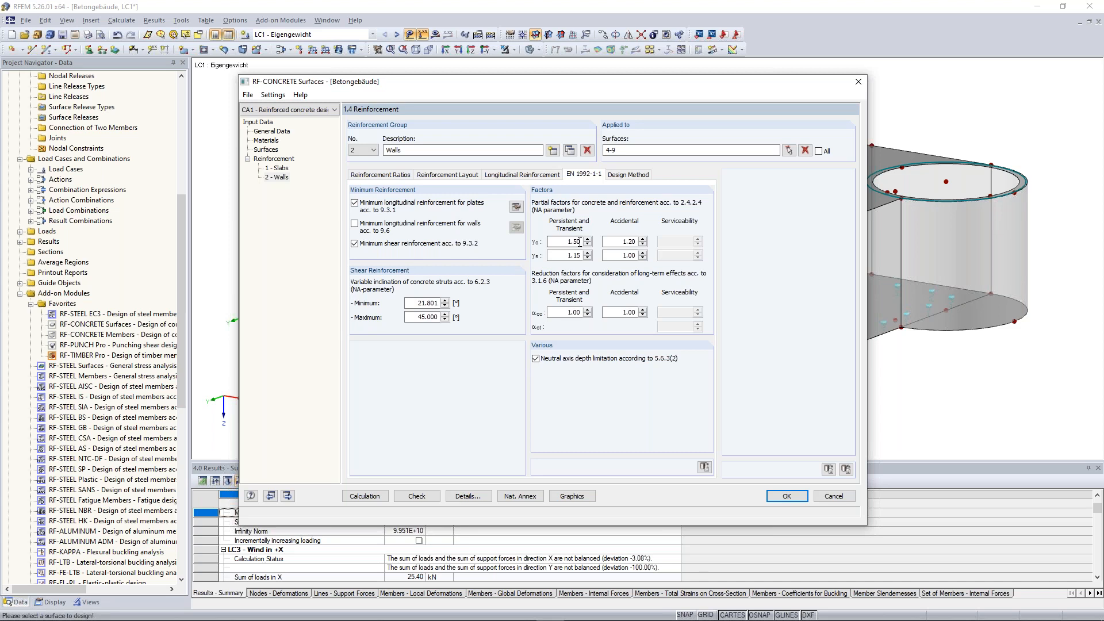
pyautogui.click(637, 178)
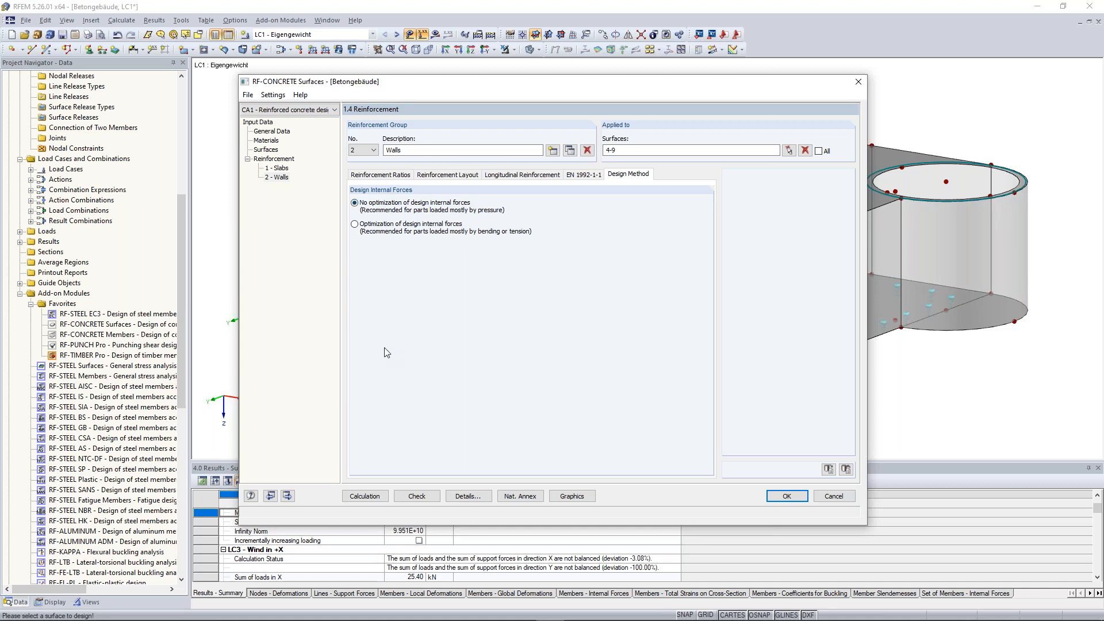
pyautogui.click(469, 496)
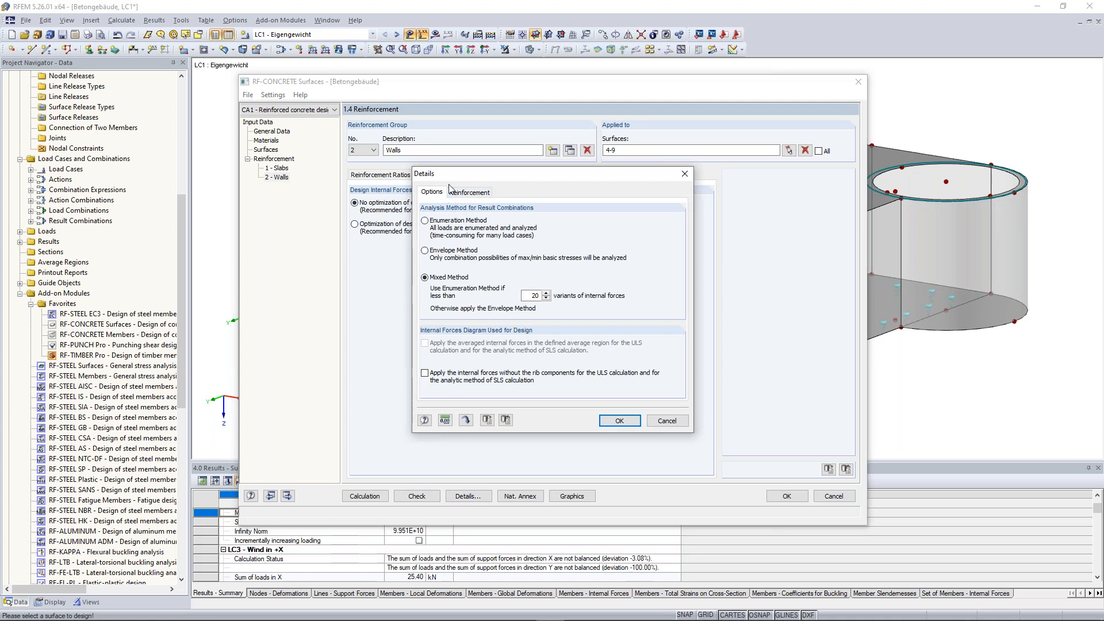
pyautogui.click(474, 193)
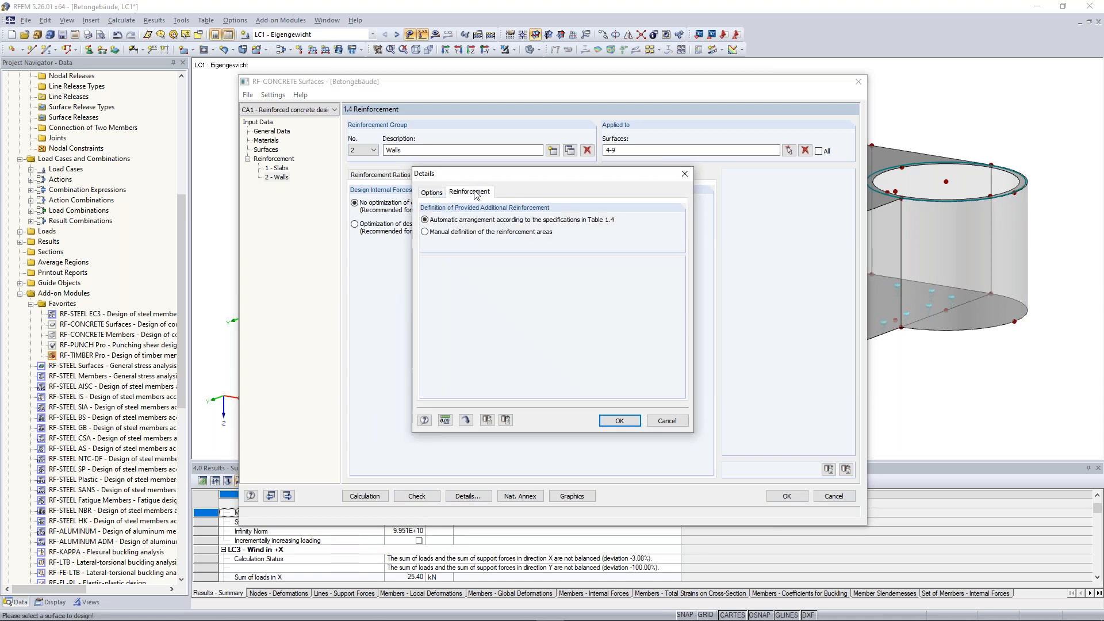
pyautogui.click(431, 192)
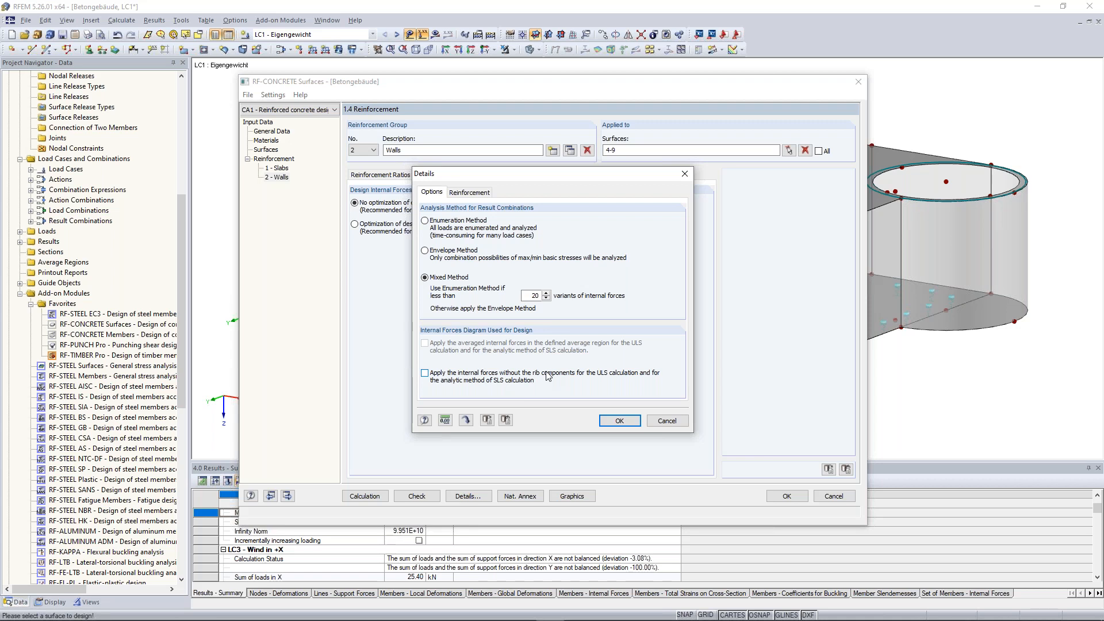
pyautogui.click(667, 421)
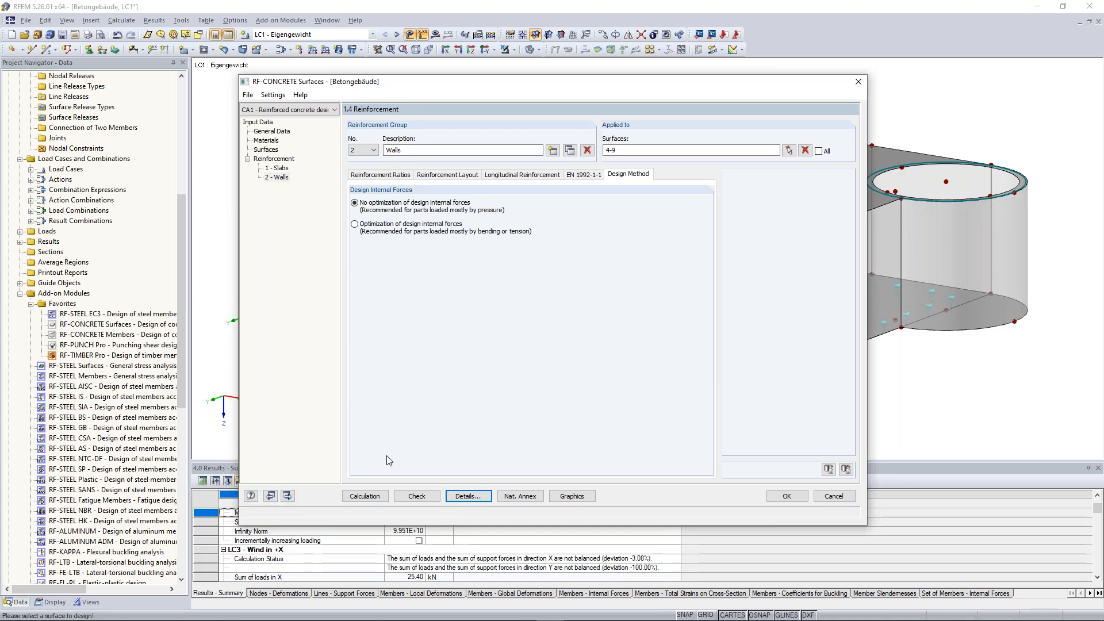
# Calculate the reinforced concrete design and list the required reinforcement by point
pyautogui.click(375, 502)
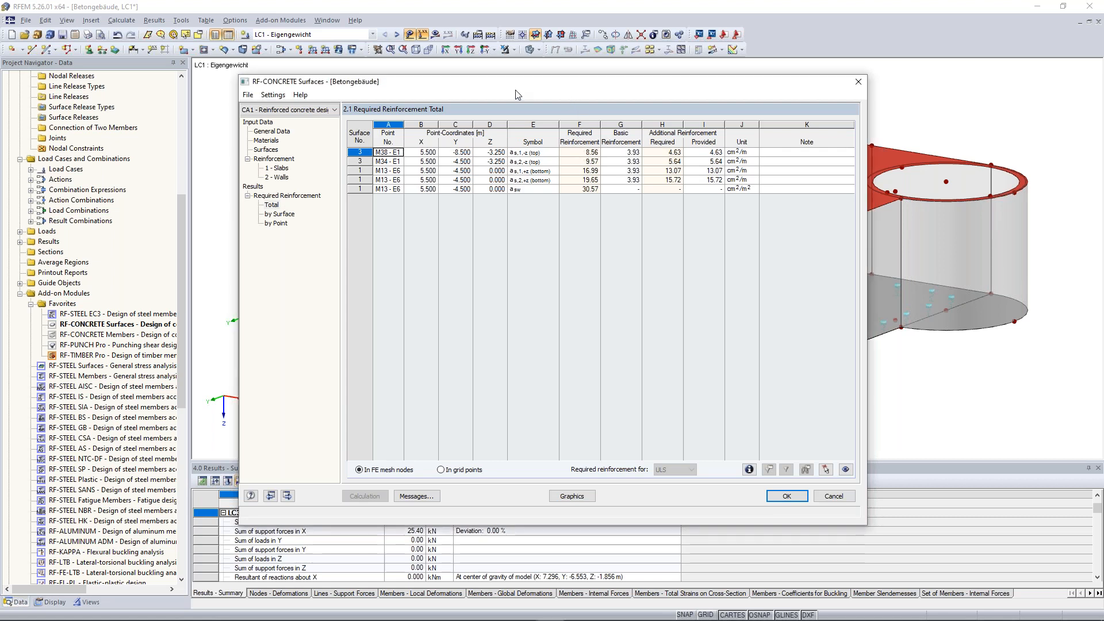
pyautogui.moveTo(517, 87); pyautogui.dragTo(466, 97)
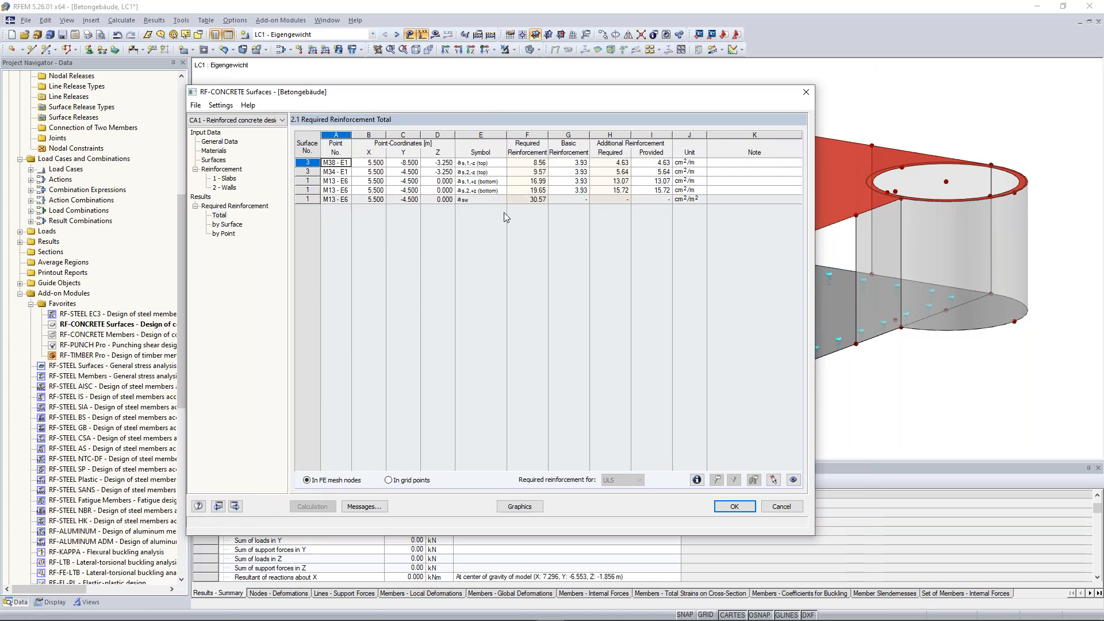
pyautogui.click(225, 235)
pyautogui.click(226, 233)
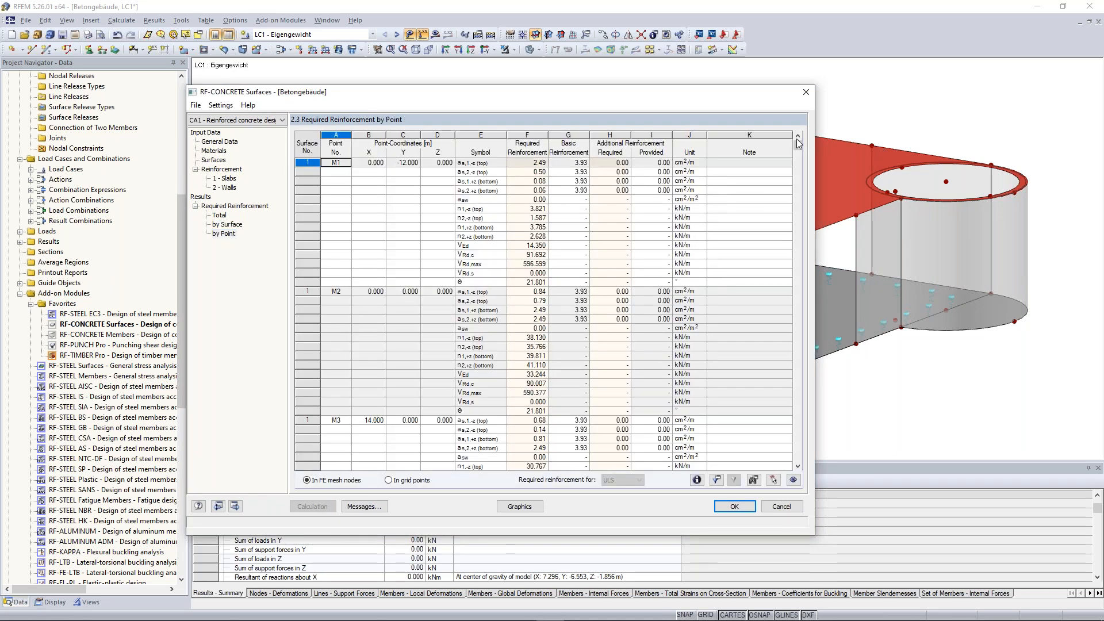
pyautogui.moveTo(799, 146)
pyautogui.mouseDown()
pyautogui.moveTo(799, 226)
pyautogui.moveTo(797, 134)
pyautogui.mouseUp()
# Display the calculated required reinforcement graphically on the building model and view it from a slightly higher angle
pyautogui.click(526, 506)
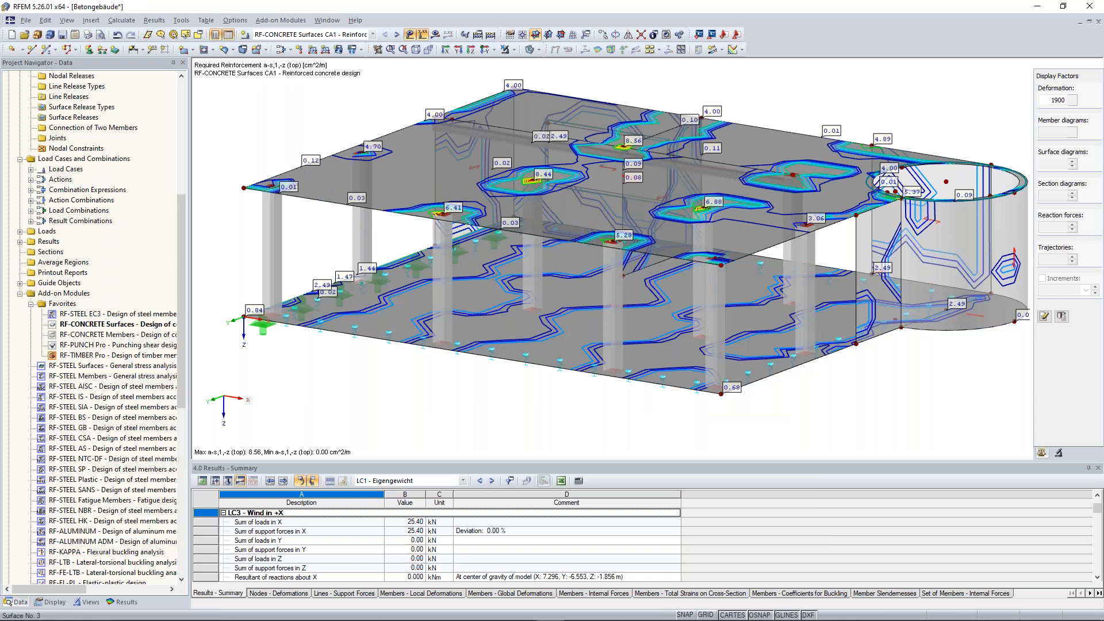
pyautogui.click(369, 239)
pyautogui.click(305, 120)
pyautogui.keyDown('ctrl'); pyautogui.moveTo(314, 114); pyautogui.dragTo(321, 108, button='middle'); pyautogui.keyUp('ctrl')
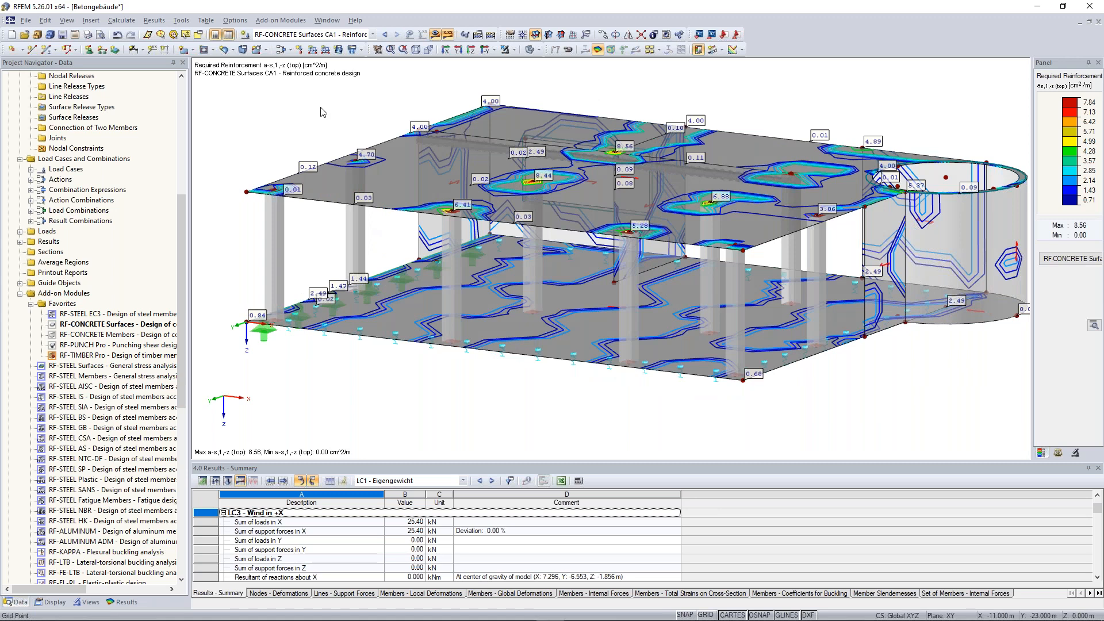
# Isolate the roof slab, surface 3, in plan view and display its required reinforcement as isobands
pyautogui.click(422, 131)
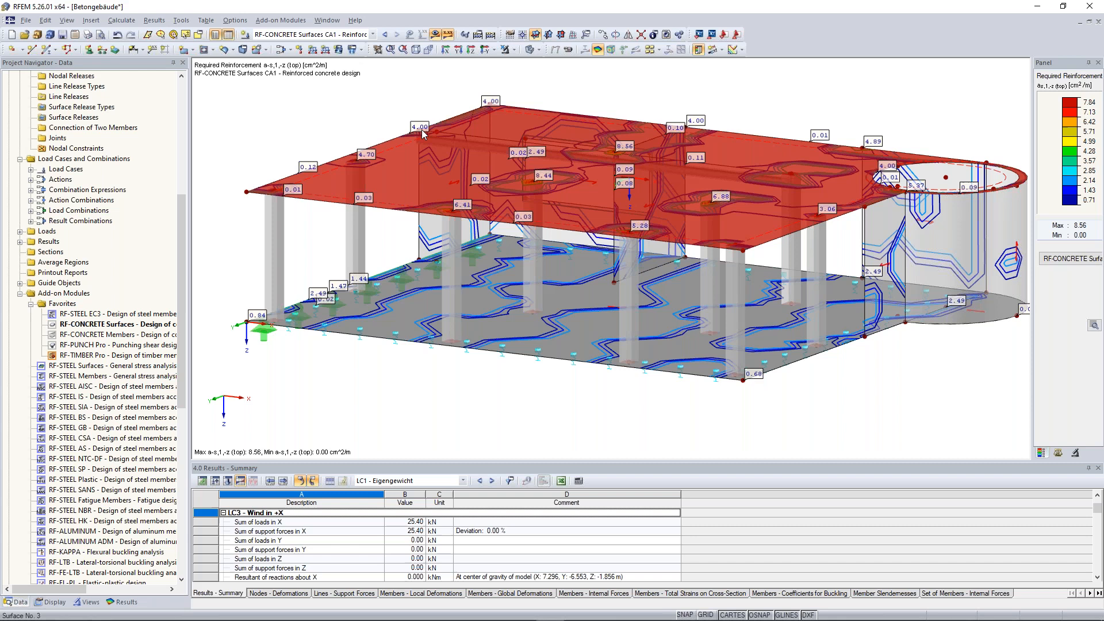
pyautogui.moveTo(352, 114); pyautogui.dragTo(415, 141, button='middle')
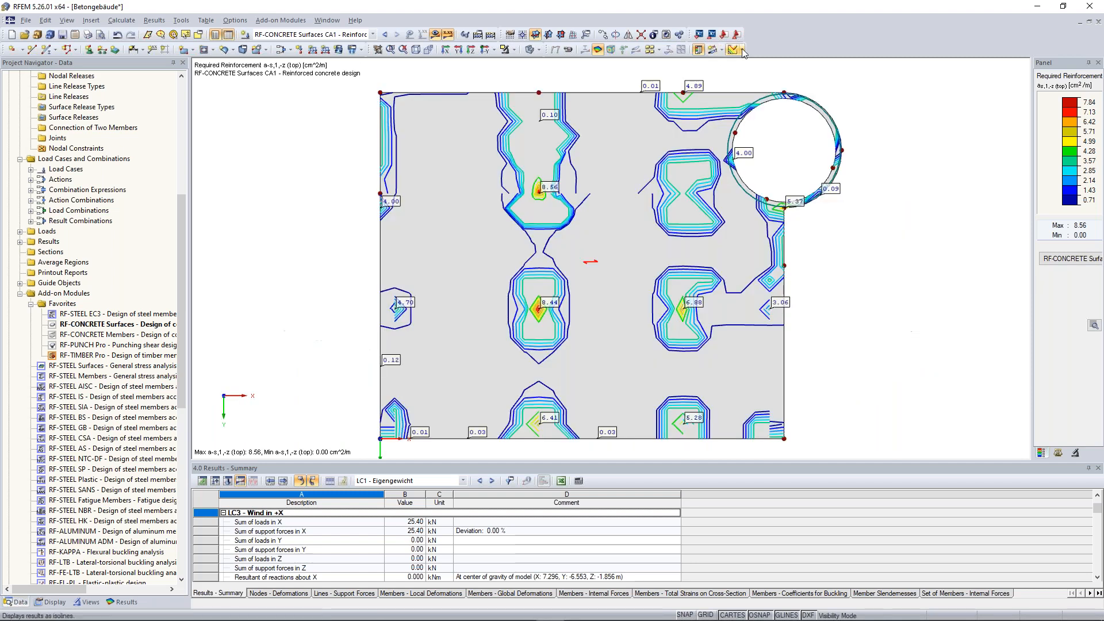
pyautogui.click(742, 50)
pyautogui.click(752, 64)
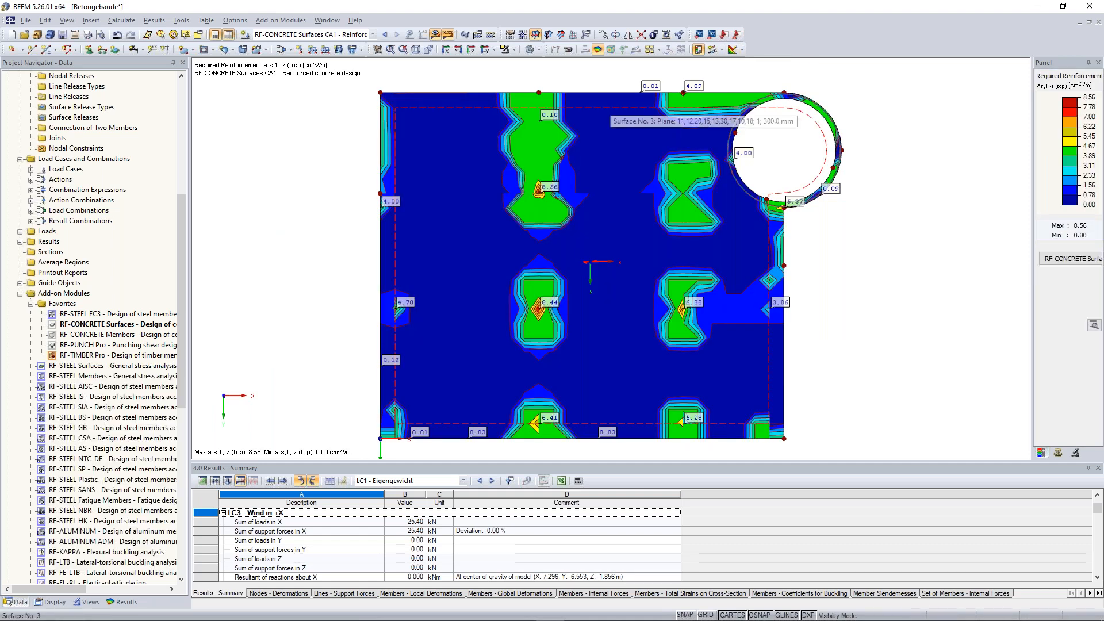
# Display the roof slab's required additional reinforcement as,1 on the top side and examine the areas around the columns
pyautogui.click(119, 603)
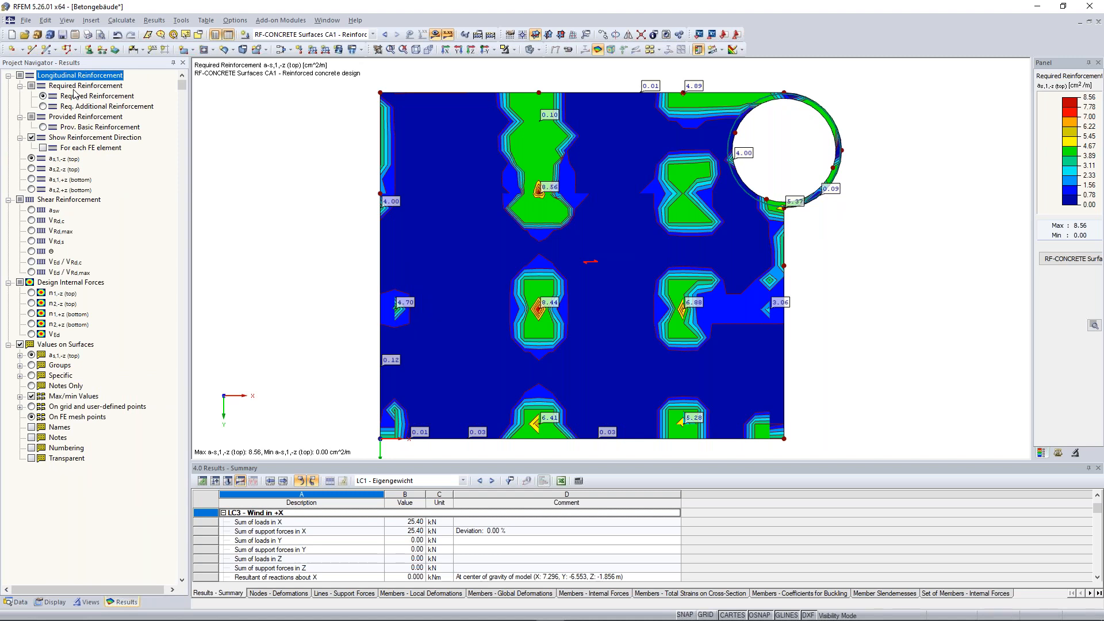
pyautogui.scroll(-1, 426, 288)
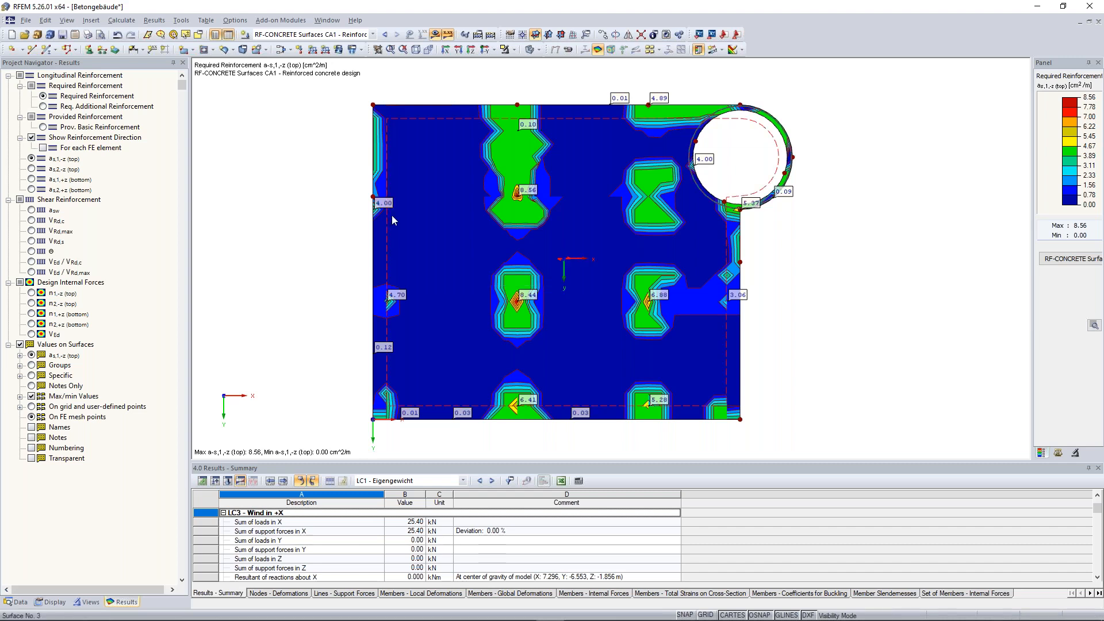
pyautogui.click(43, 106)
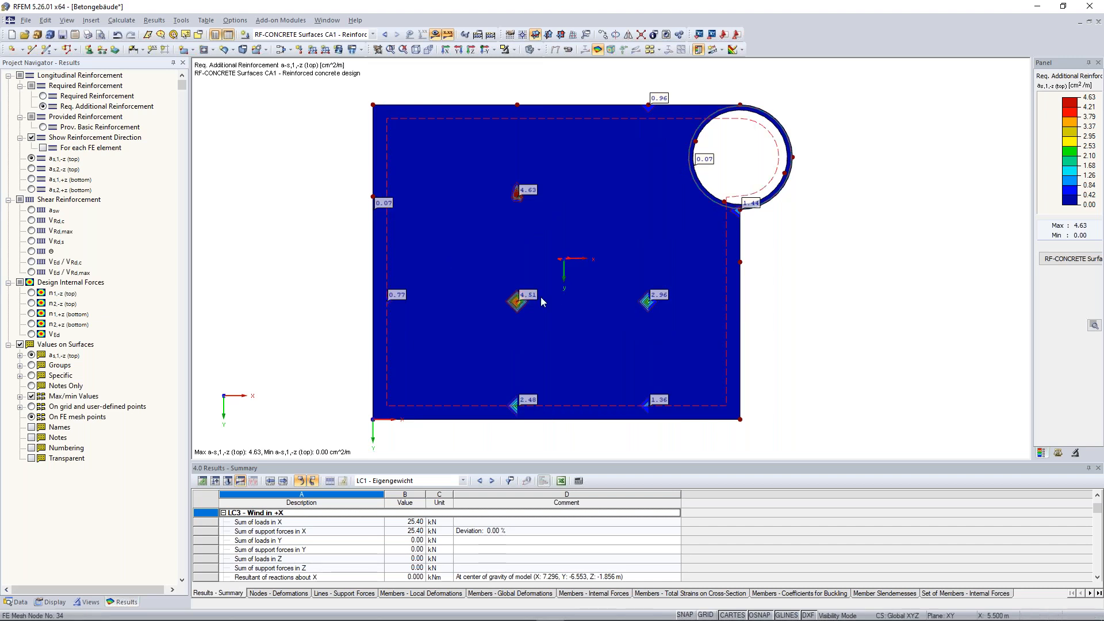
pyautogui.scroll(2, 568, 323)
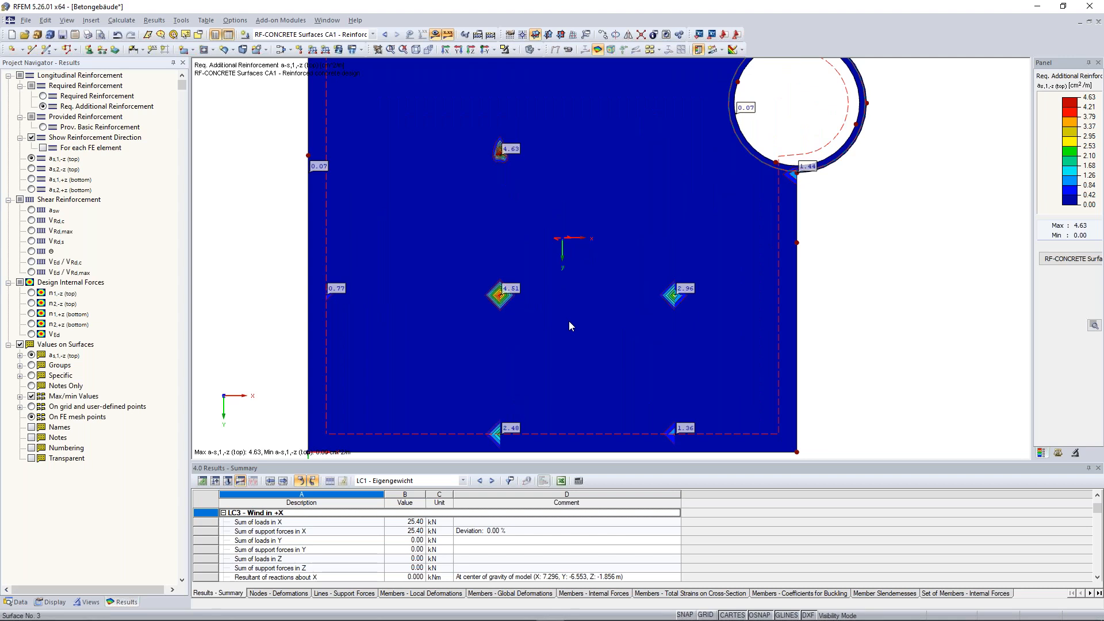
pyautogui.scroll(-1, 585, 264)
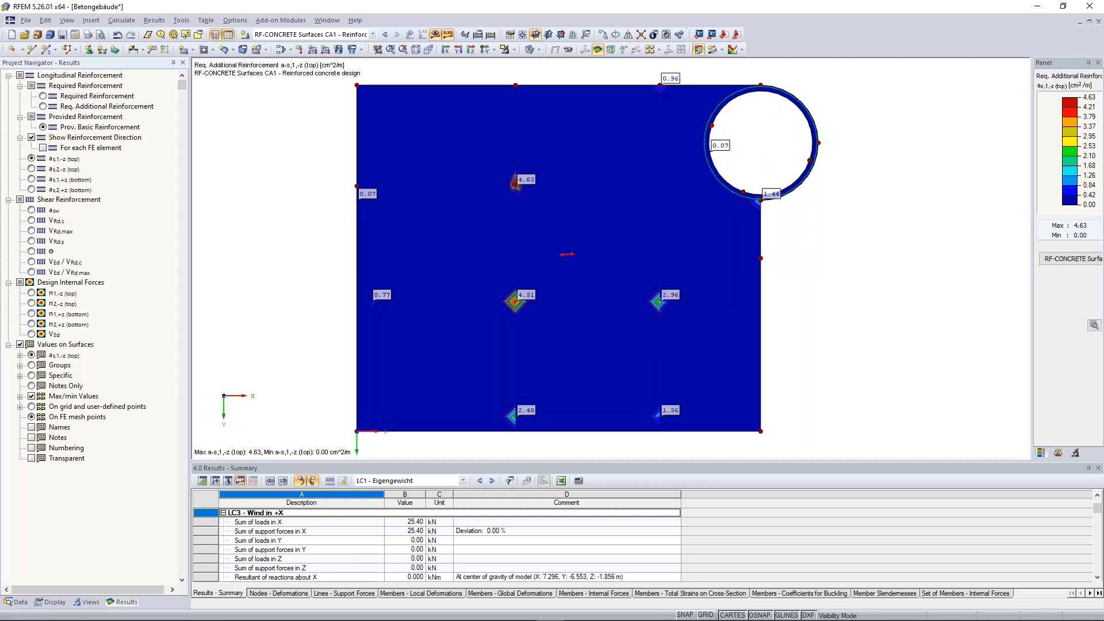
# Display the provided basic reinforcement as,1 on the top side, briefly showing the reinforcement direction for each FE element
pyautogui.click(43, 127)
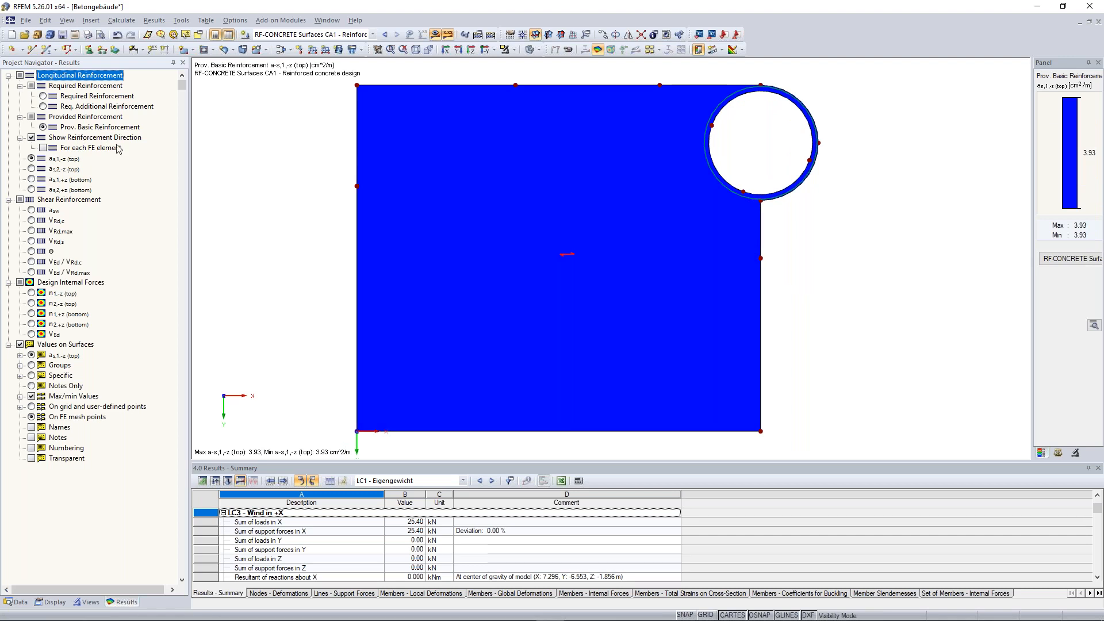
pyautogui.click(43, 148)
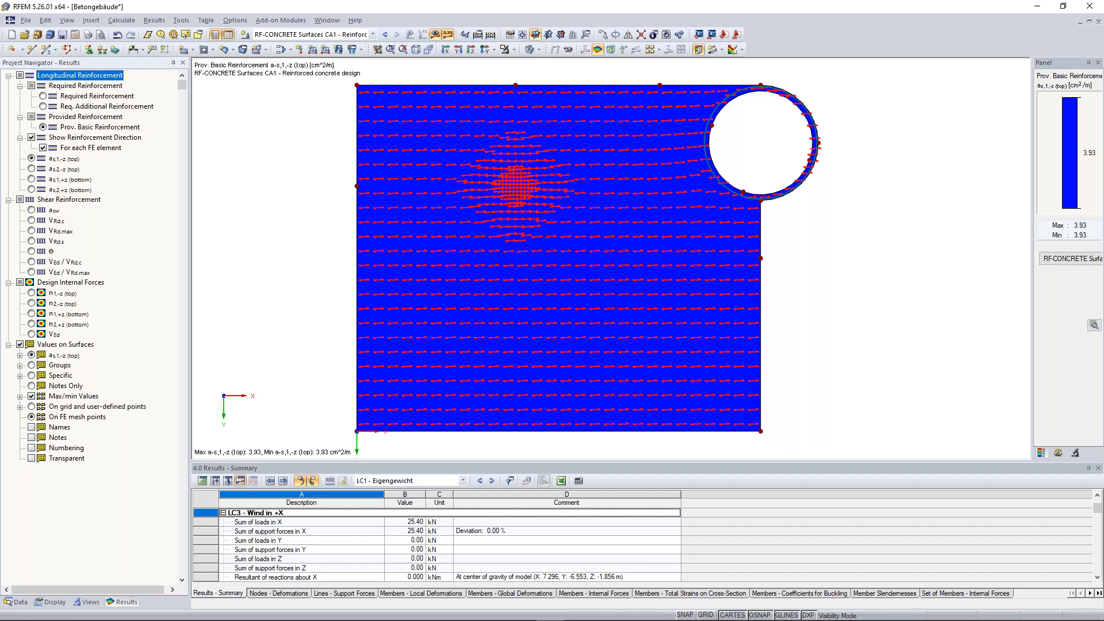
pyautogui.click(43, 148)
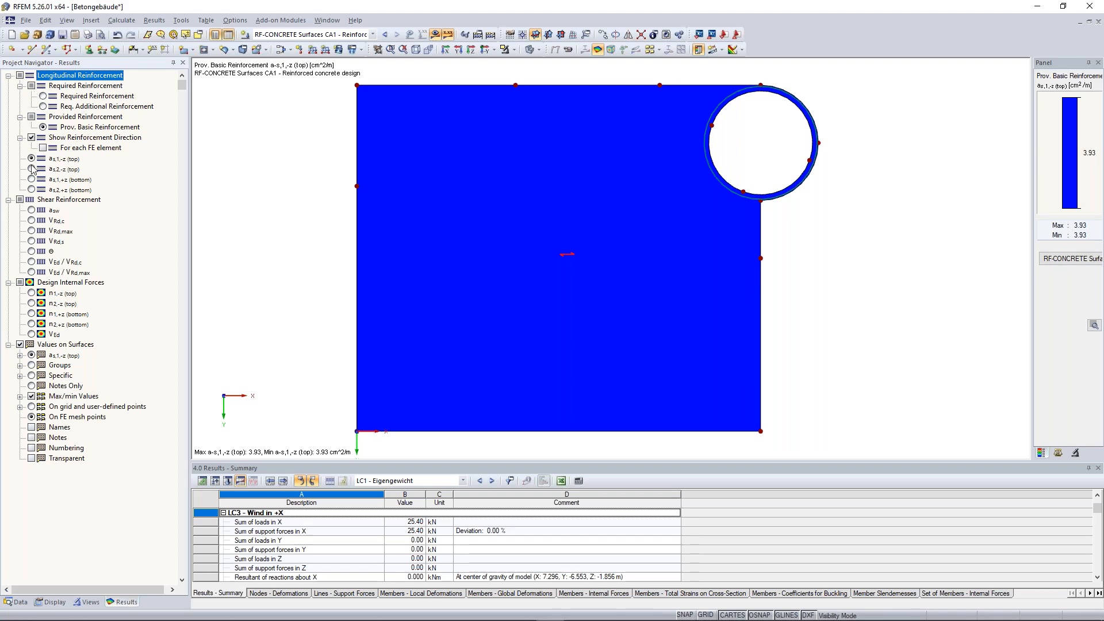
pyautogui.click(32, 159)
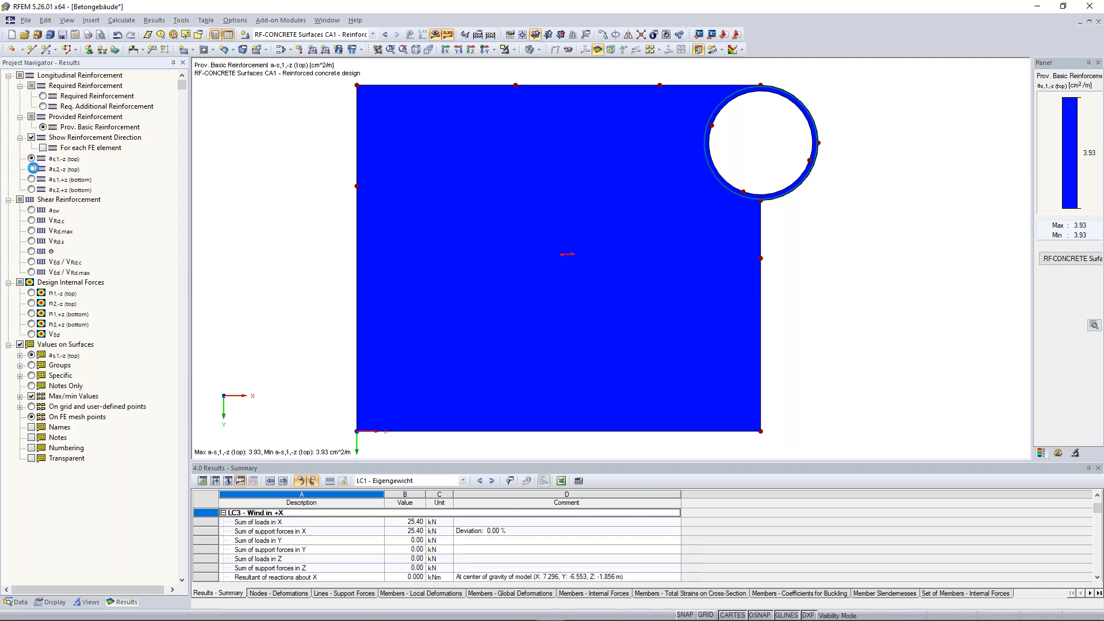
# Display the roof slab's required reinforcement for as,2 on the top side, then for as,1 and as,2 on the bottom side
pyautogui.click(43, 96)
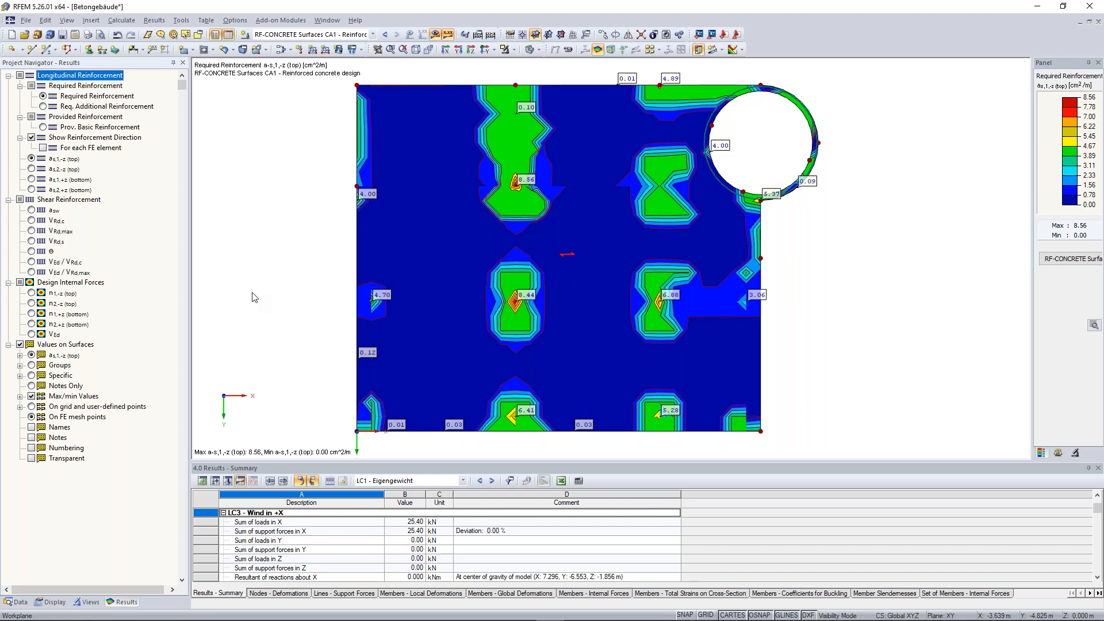
pyautogui.click(32, 169)
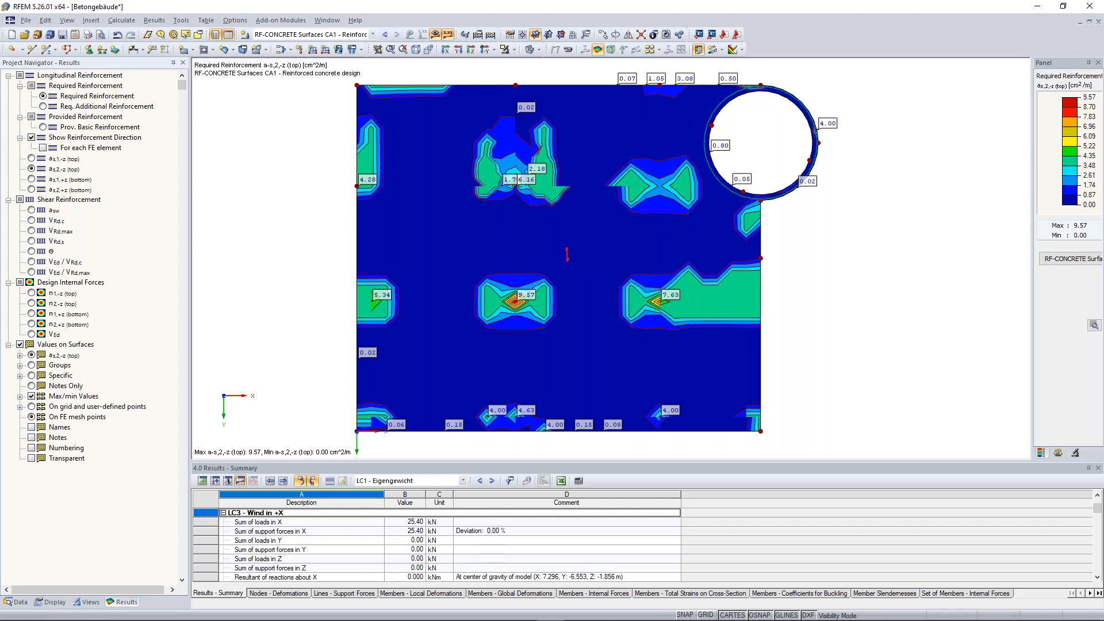
pyautogui.click(32, 180)
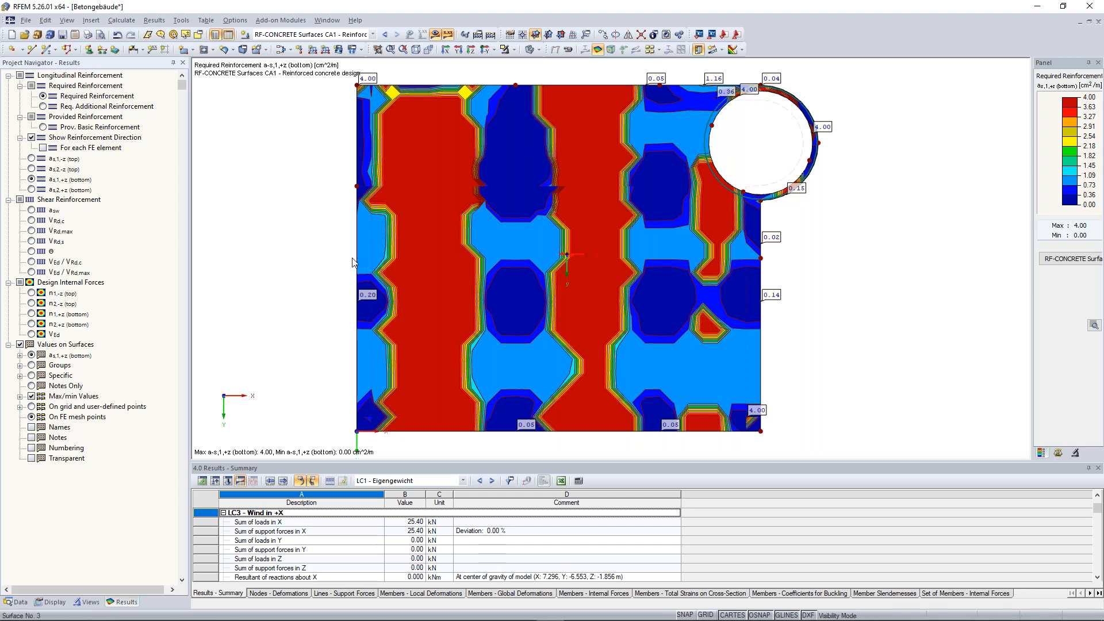
pyautogui.click(32, 189)
# Compare the roof slab's shear reinforcement asw, required additional top reinforcement as,1 and design internal force n1 on the top side
pyautogui.click(32, 211)
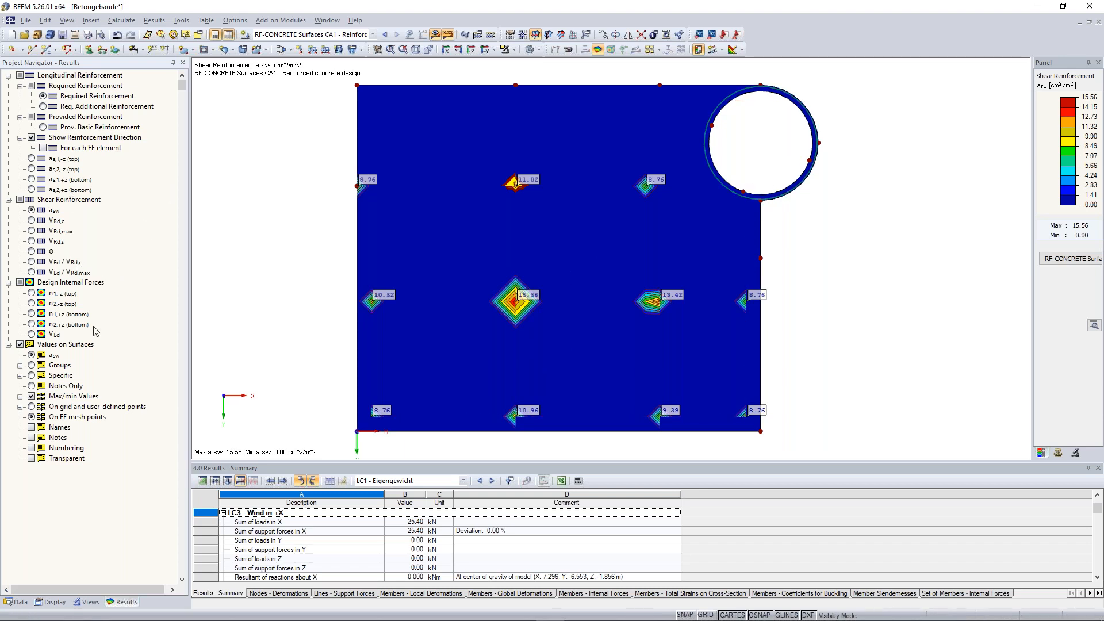
pyautogui.click(31, 159)
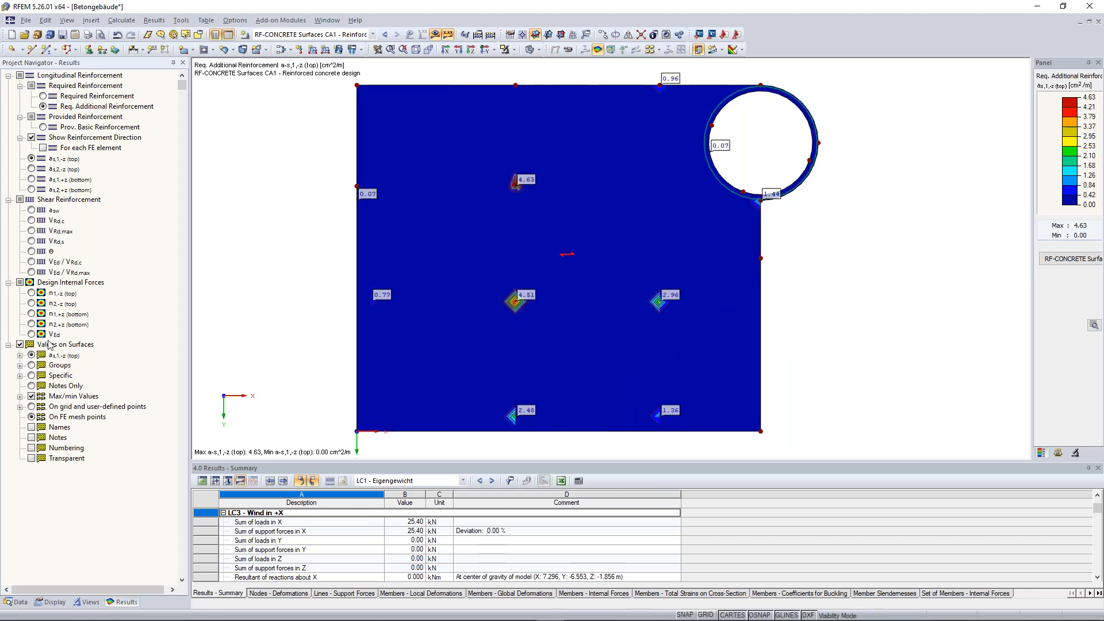
pyautogui.click(32, 293)
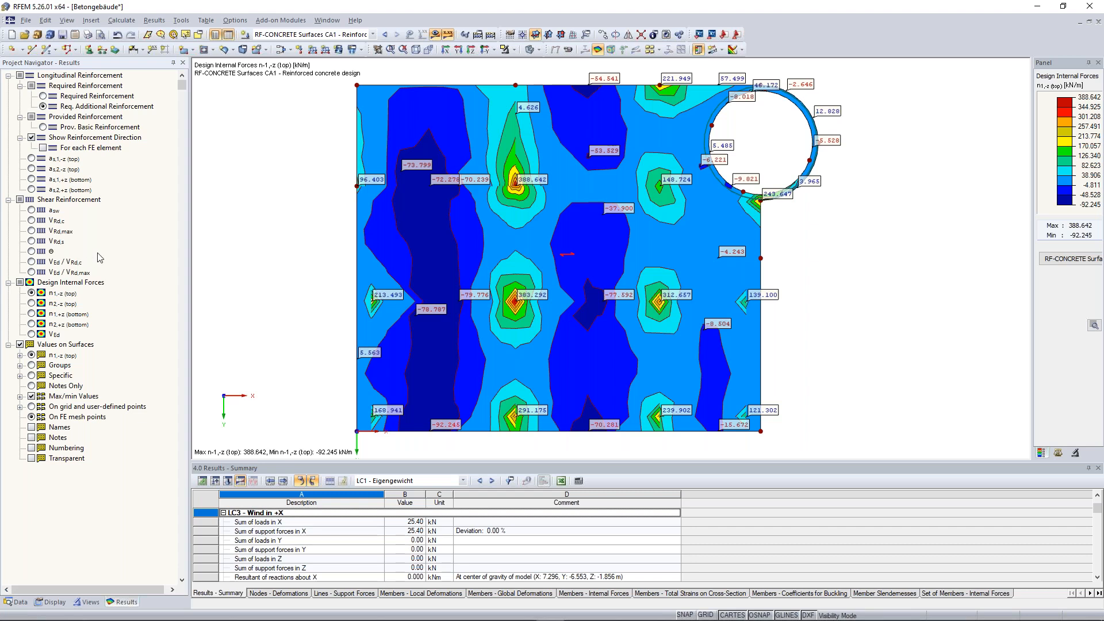
# Show the roof slab's required top reinforcement as,1 without surface values and exclude the lowest isoband, starting at 0.00, from the value scale
pyautogui.click(20, 344)
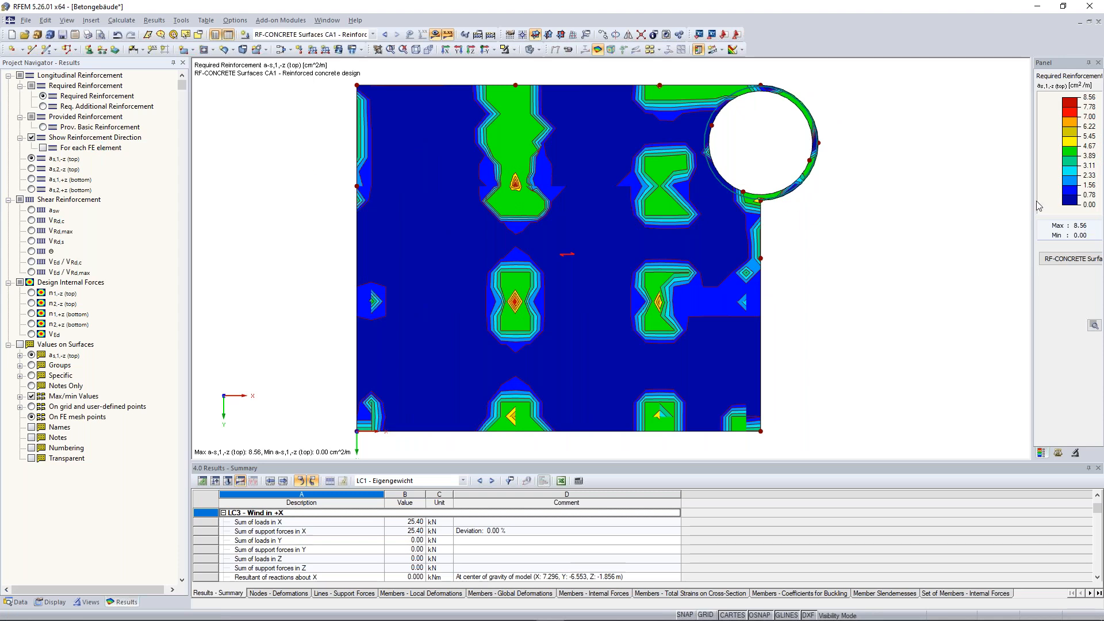
pyautogui.doubleClick(1072, 168)
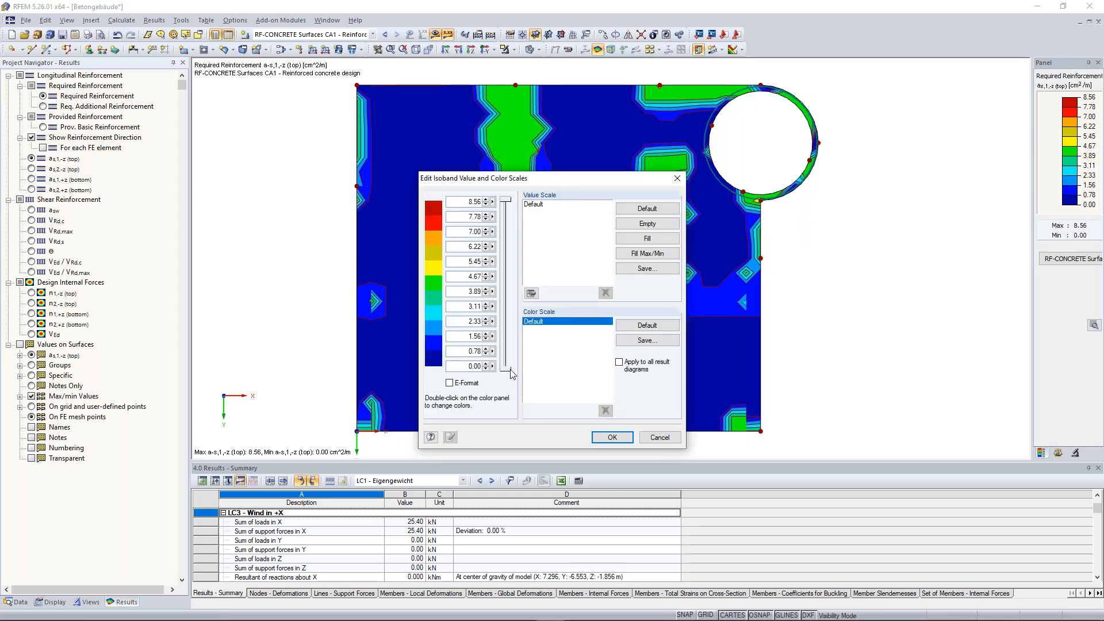
pyautogui.moveTo(512, 373); pyautogui.dragTo(513, 357)
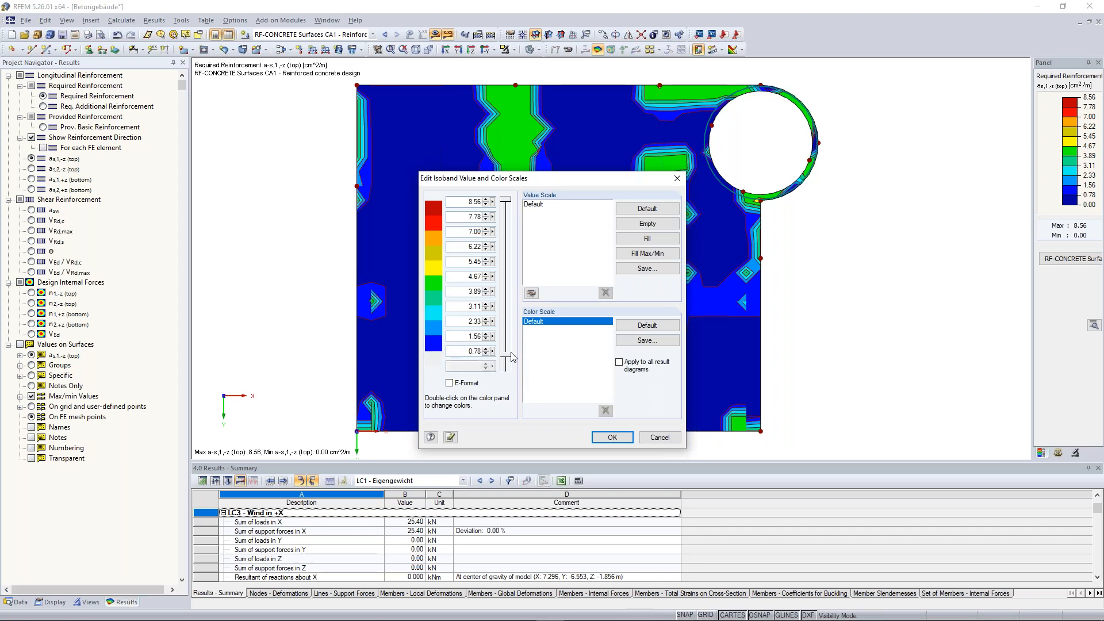
pyautogui.click(619, 439)
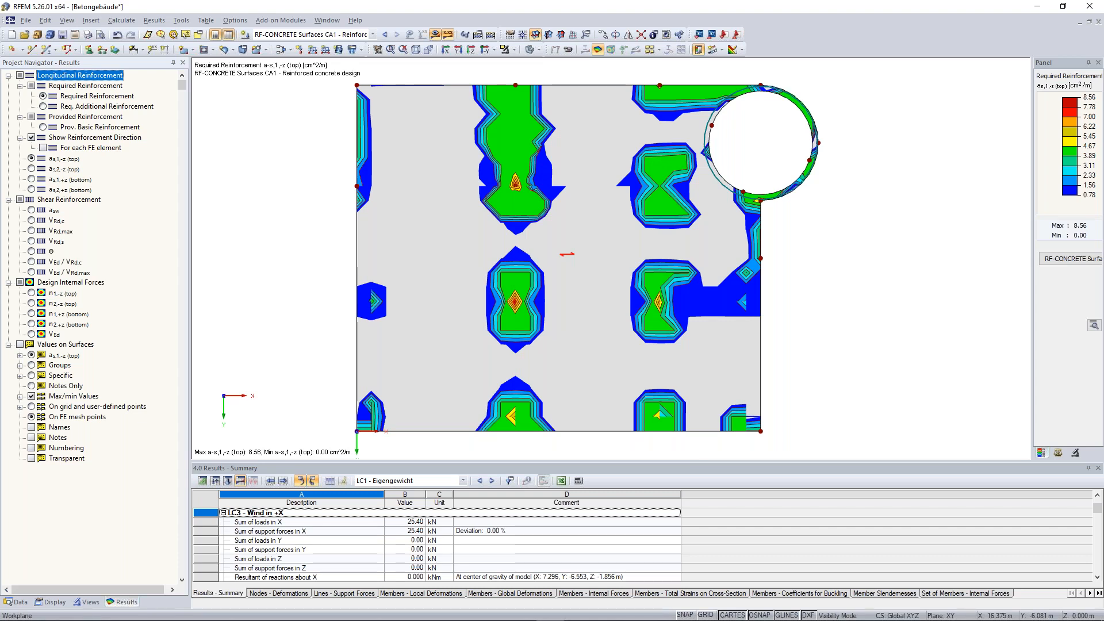
# Leave the roof slab's isolated display, show the complete building again and view it isometrically
pyautogui.click(588, 274)
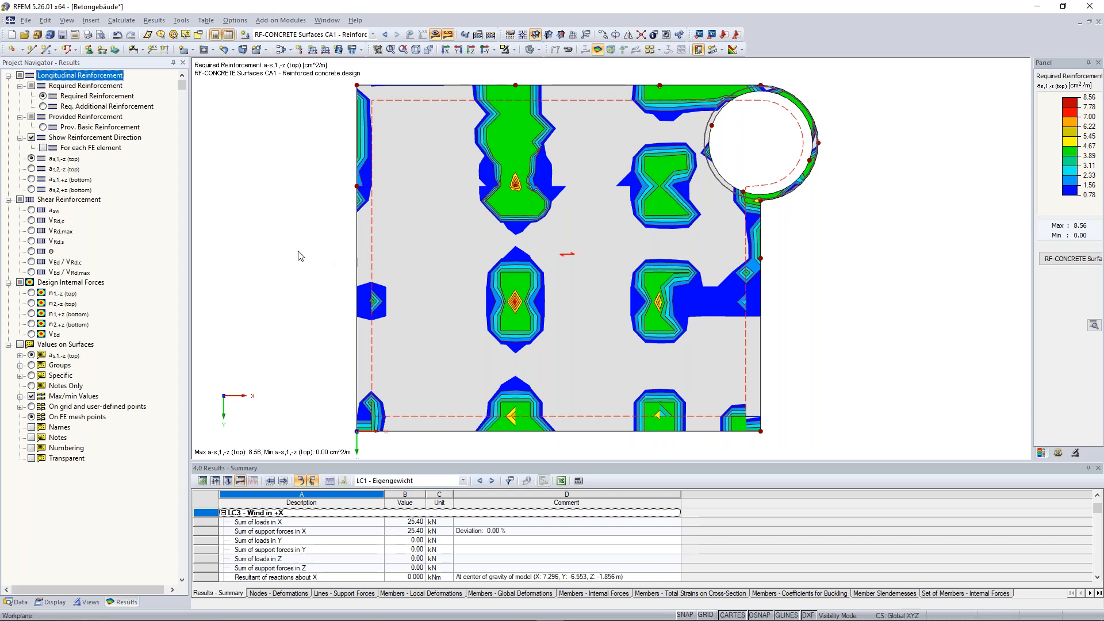
pyautogui.scroll(-1, 296, 255)
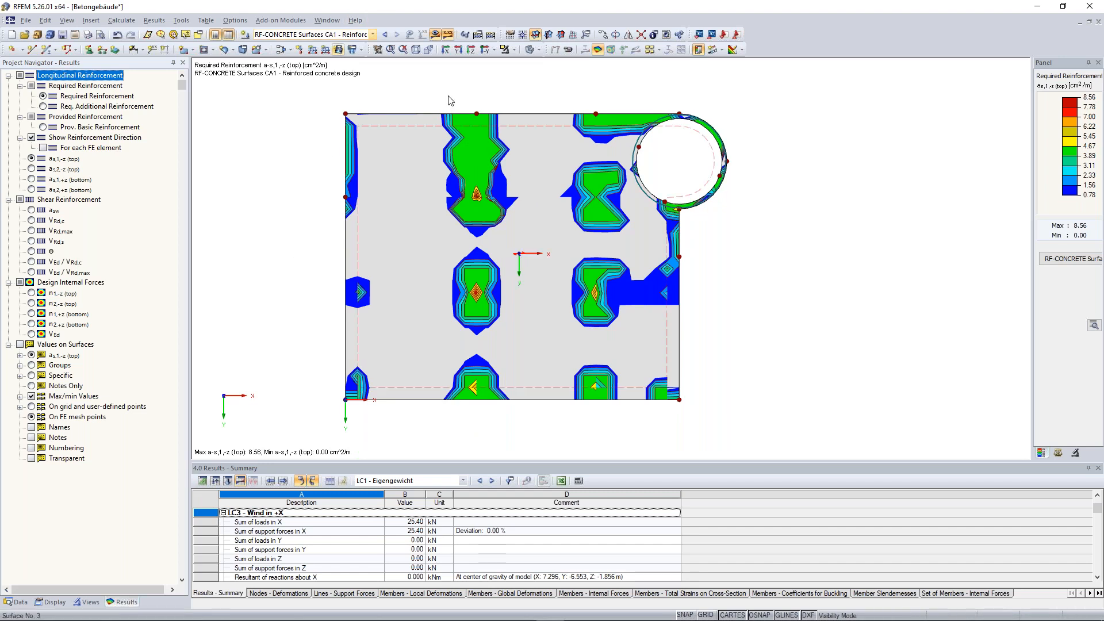
pyautogui.click(526, 50)
pyautogui.click(538, 150)
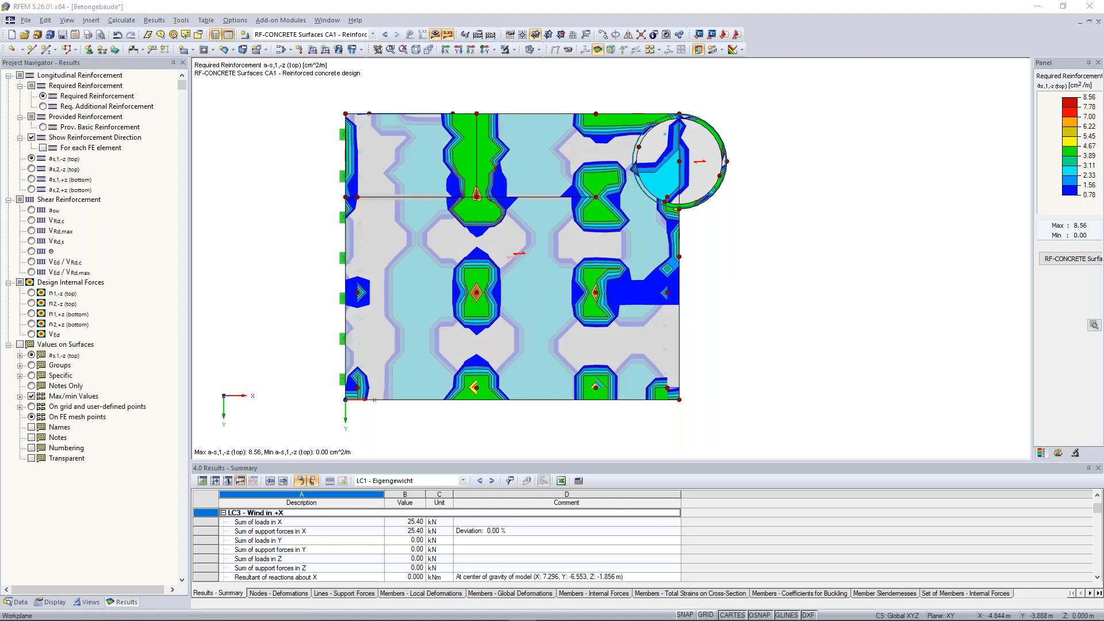
pyautogui.click(513, 49)
pyautogui.click(439, 102)
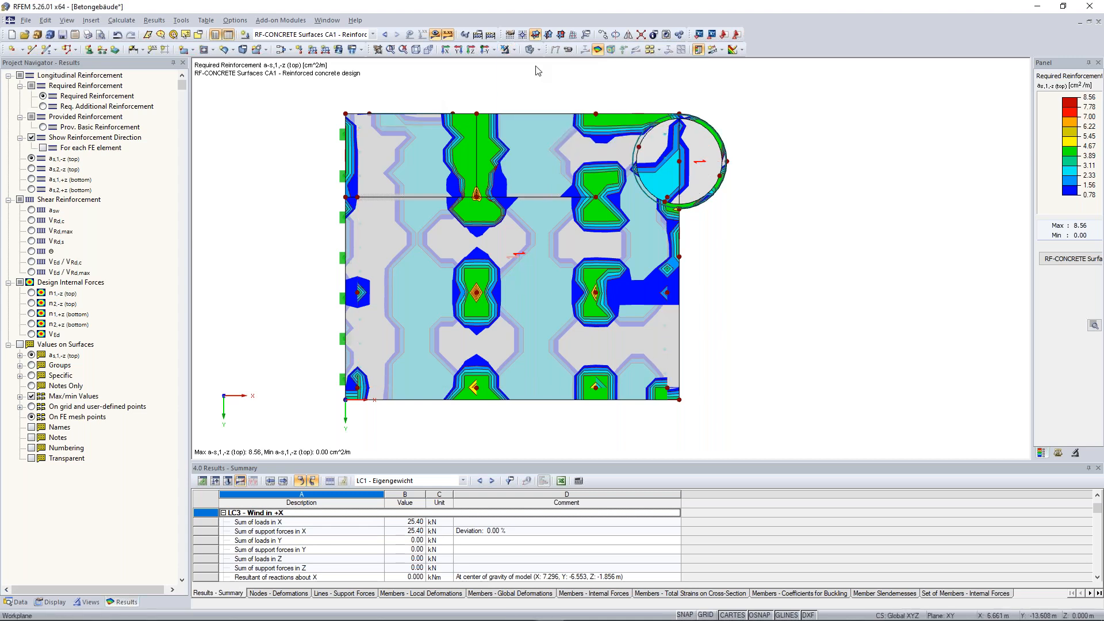
pyautogui.click(416, 53)
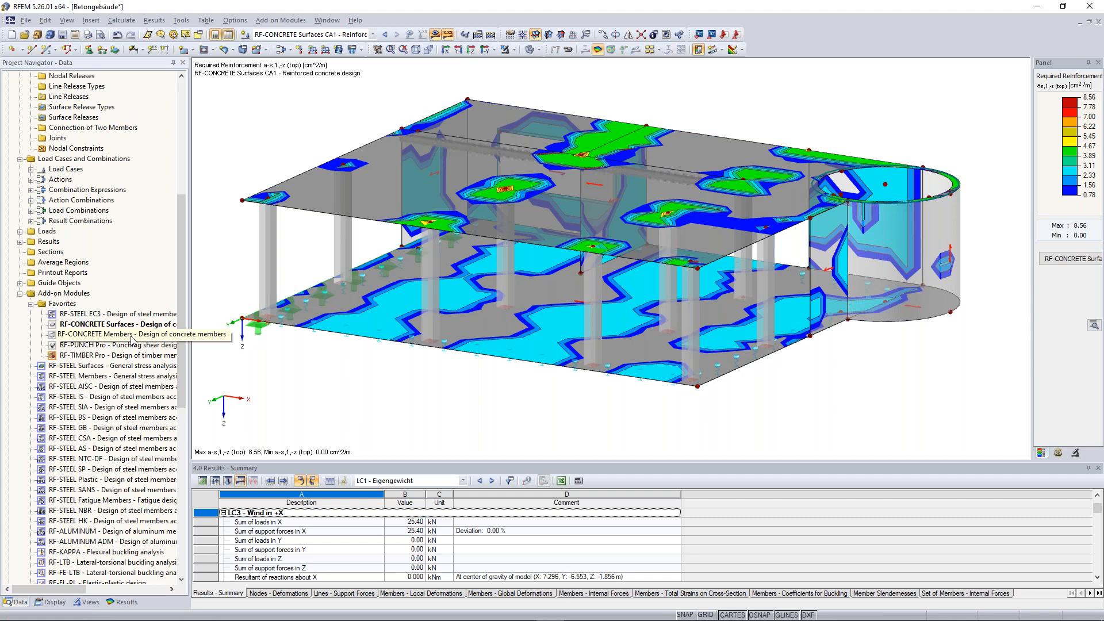
# Open the RF-CONCRETE Members add-on module and select result combination RC1 for the ultimate limit state design
pyautogui.doubleClick(131, 339)
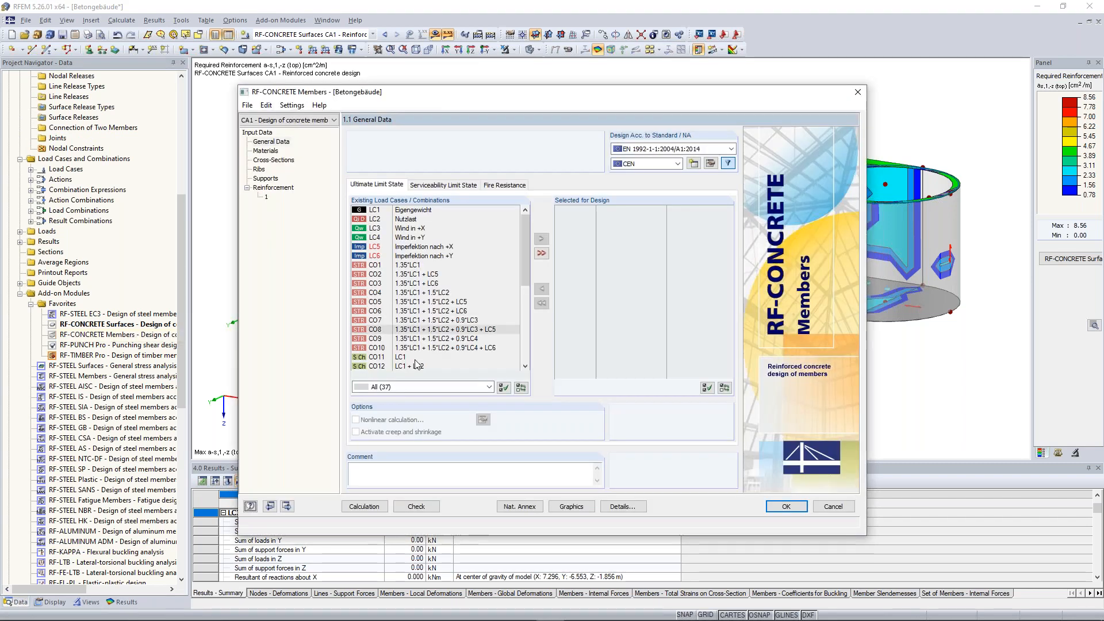
pyautogui.scroll(-6, 455, 348)
pyautogui.click(461, 349)
pyautogui.click(541, 238)
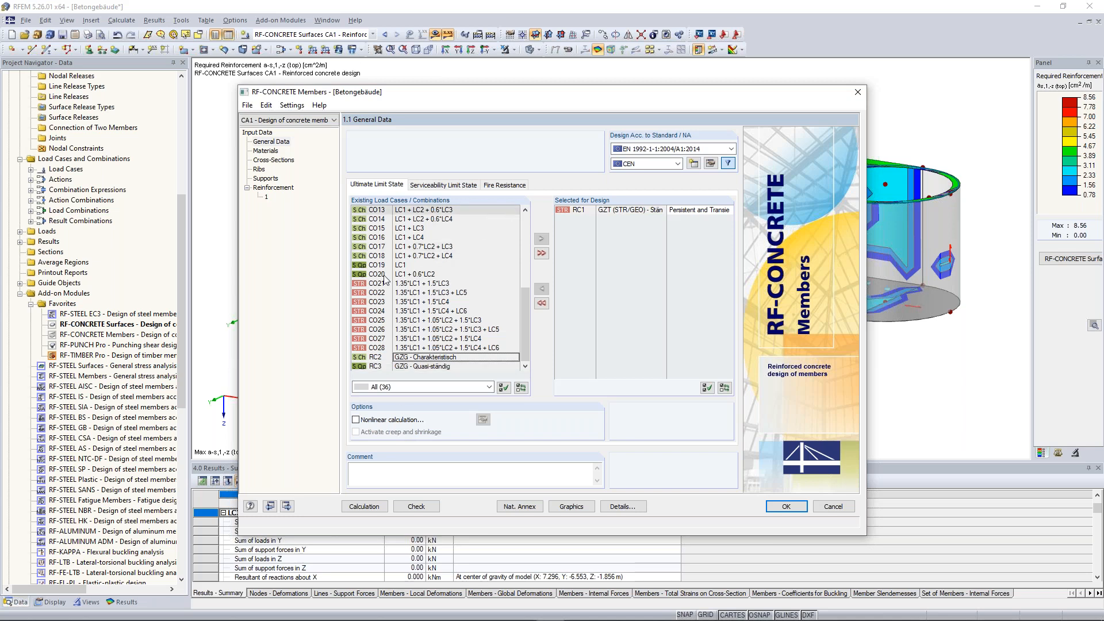
# Review the materials and cross-sections, then set both effective widths of the rib on member 10 to 0.625 m
pyautogui.click(266, 151)
pyautogui.click(285, 161)
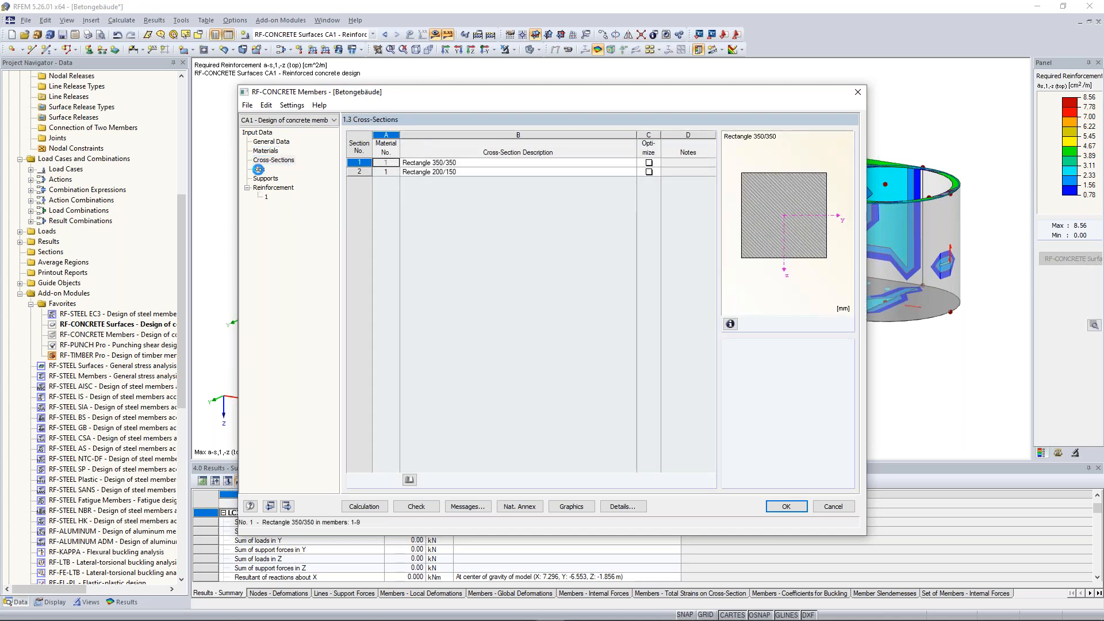
pyautogui.click(260, 169)
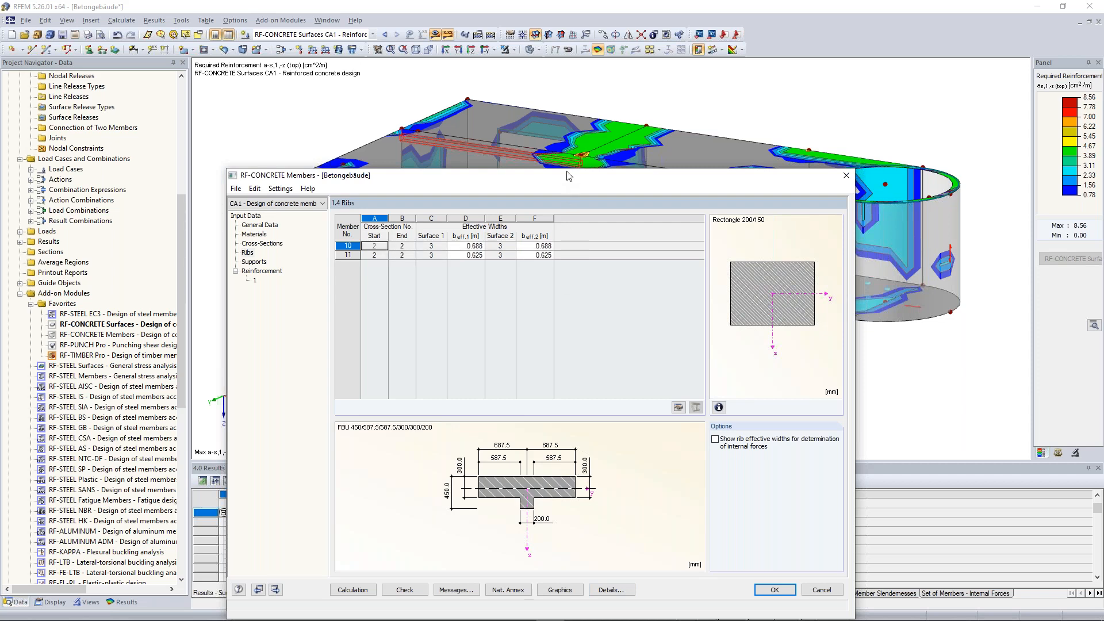
pyautogui.moveTo(568, 175); pyautogui.dragTo(565, 109)
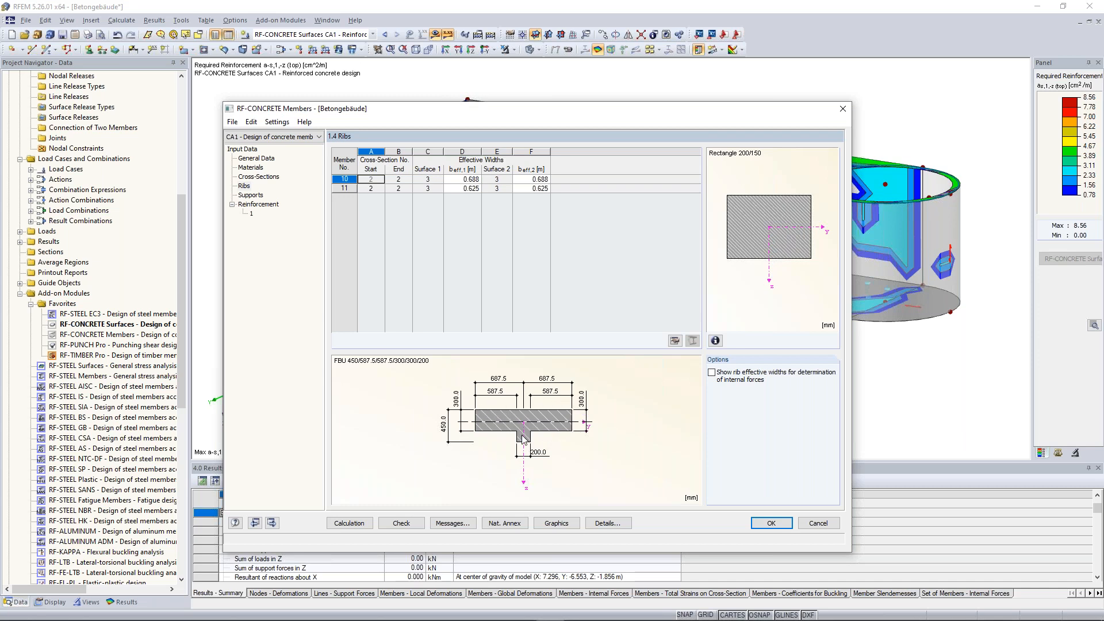
pyautogui.click(538, 179)
pyautogui.doubleClick(458, 179)
pyautogui.write('0.625')
pyautogui.press('Tab')
pyautogui.press('Tab')
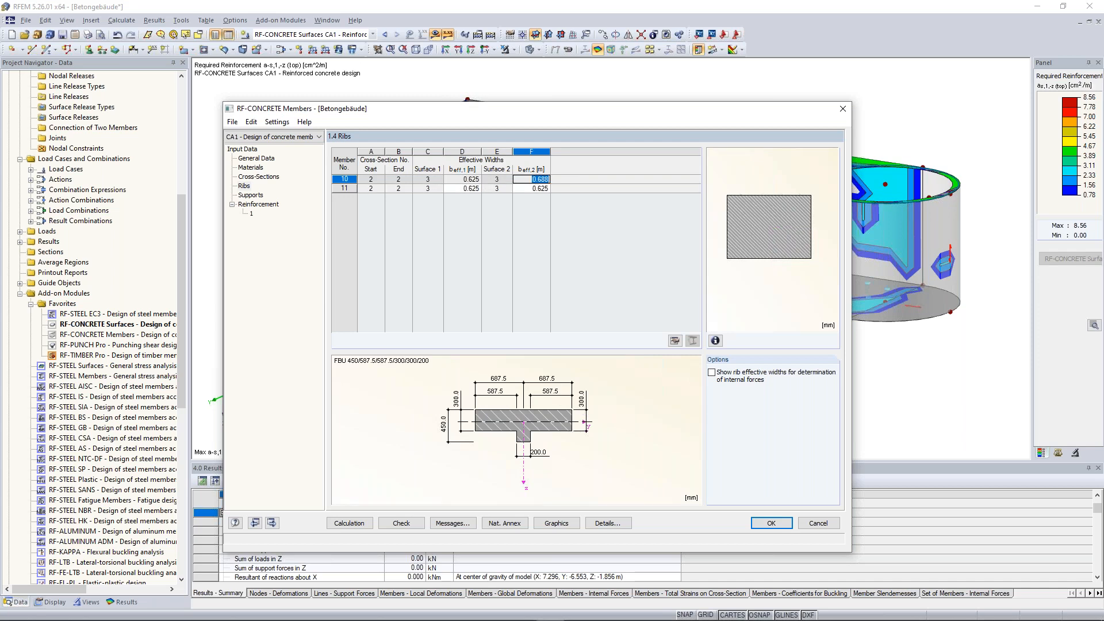
pyautogui.write('0,625')
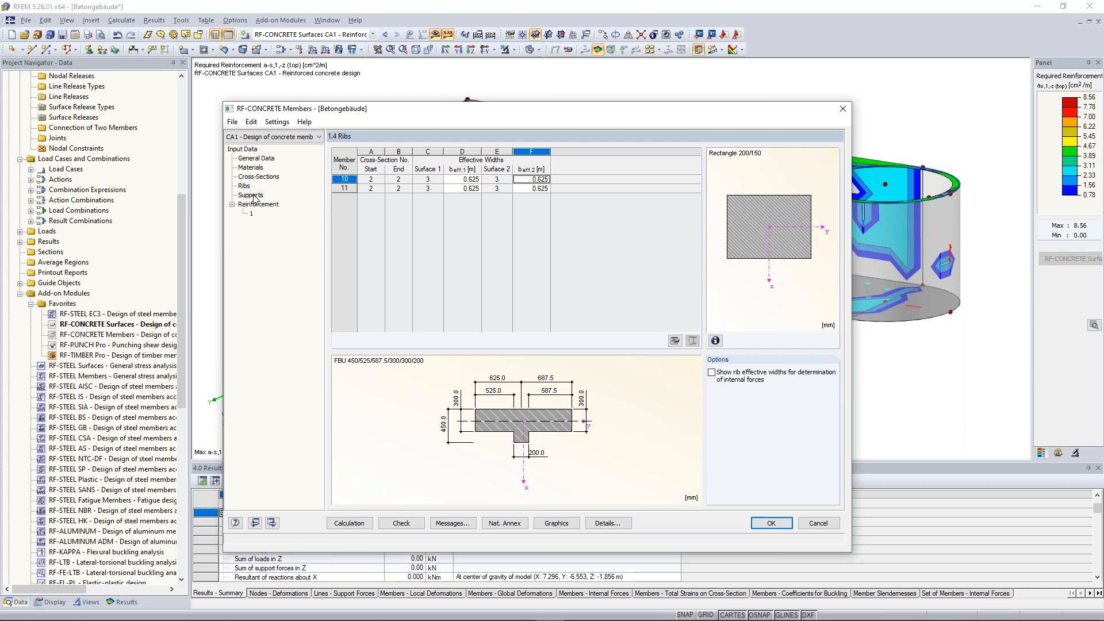
# Define supports for the downstand beam by picking nodes 38, 39 and 41 in the model
pyautogui.click(252, 196)
pyautogui.click(371, 180)
pyautogui.click(380, 181)
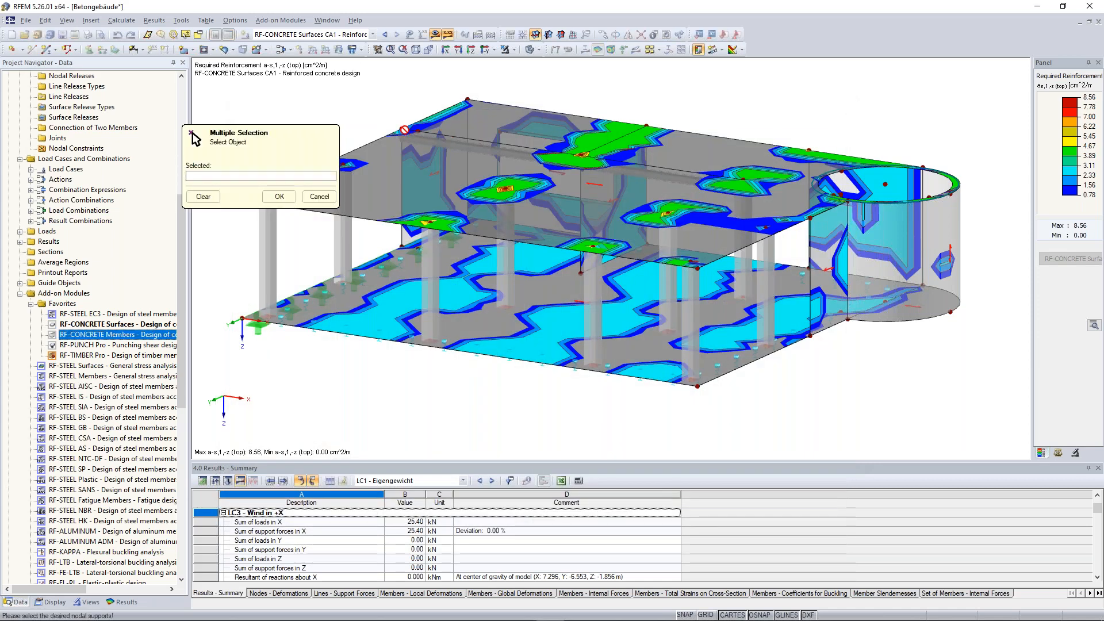
pyautogui.click(541, 154)
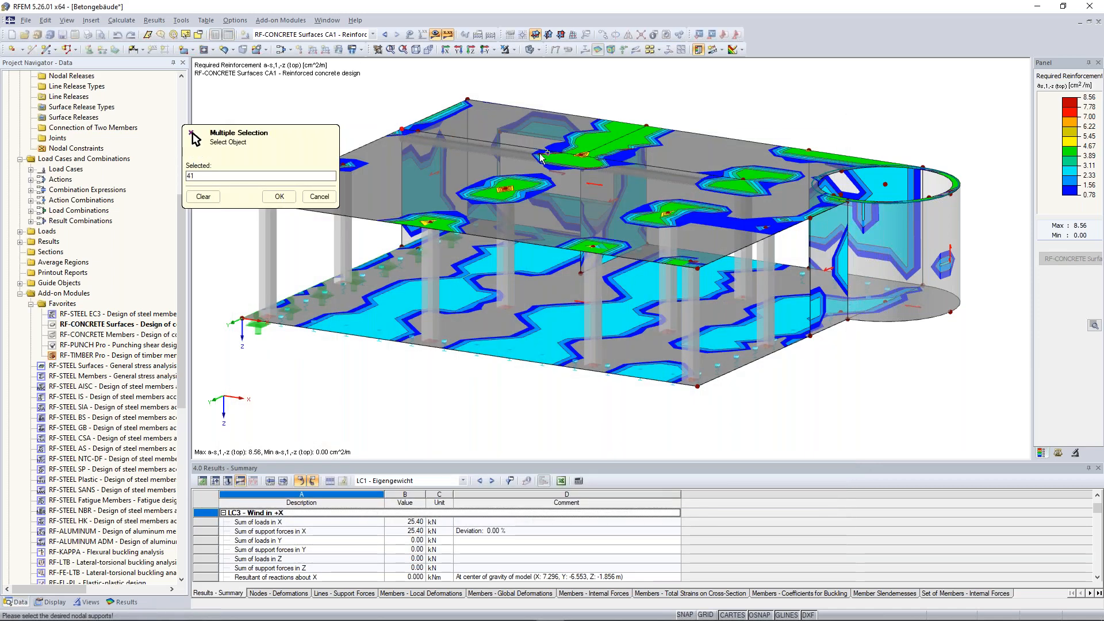
pyautogui.click(581, 156)
pyautogui.click(280, 196)
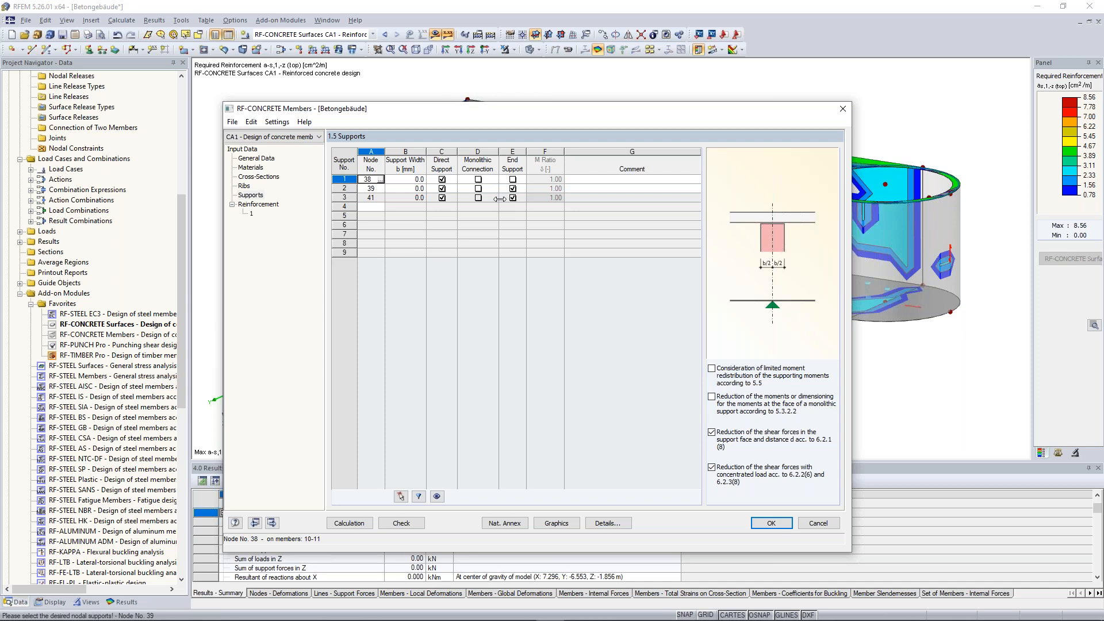
# Activate the monolithic connection for the supports at nodes 38, 39 and 41 and check the end support assignment in the model
pyautogui.click(478, 180)
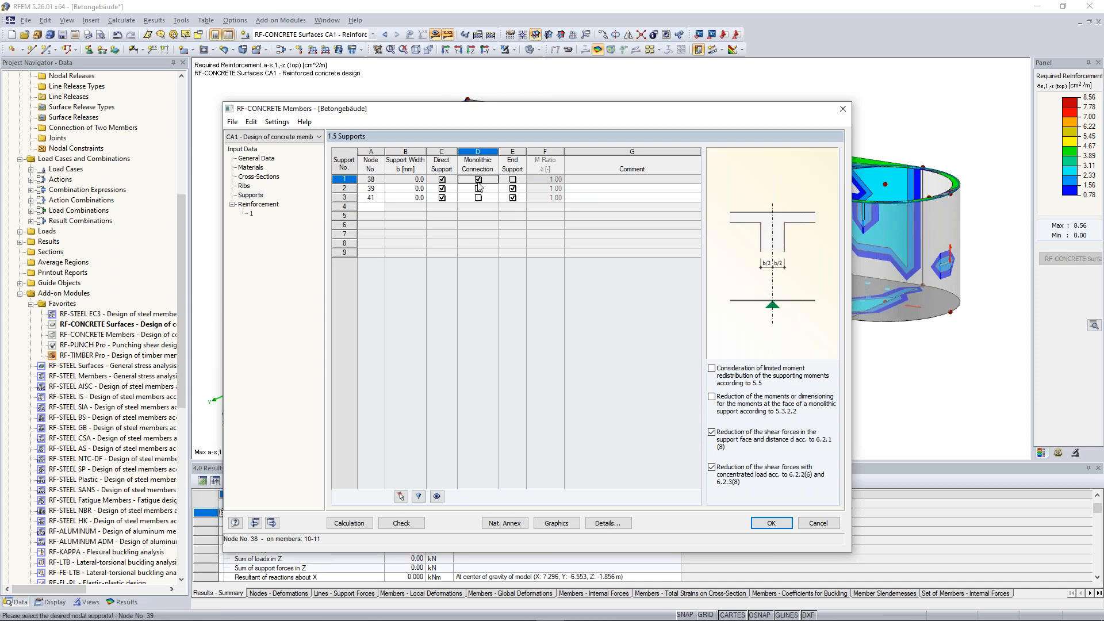
pyautogui.click(478, 188)
pyautogui.click(478, 198)
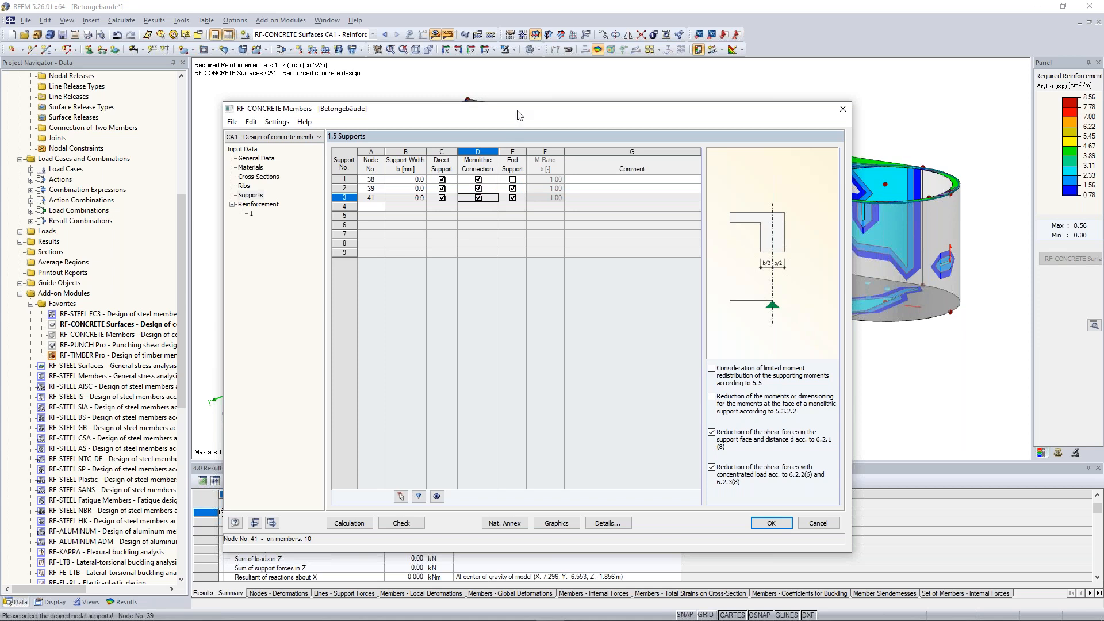
pyautogui.moveTo(517, 109); pyautogui.dragTo(520, 221)
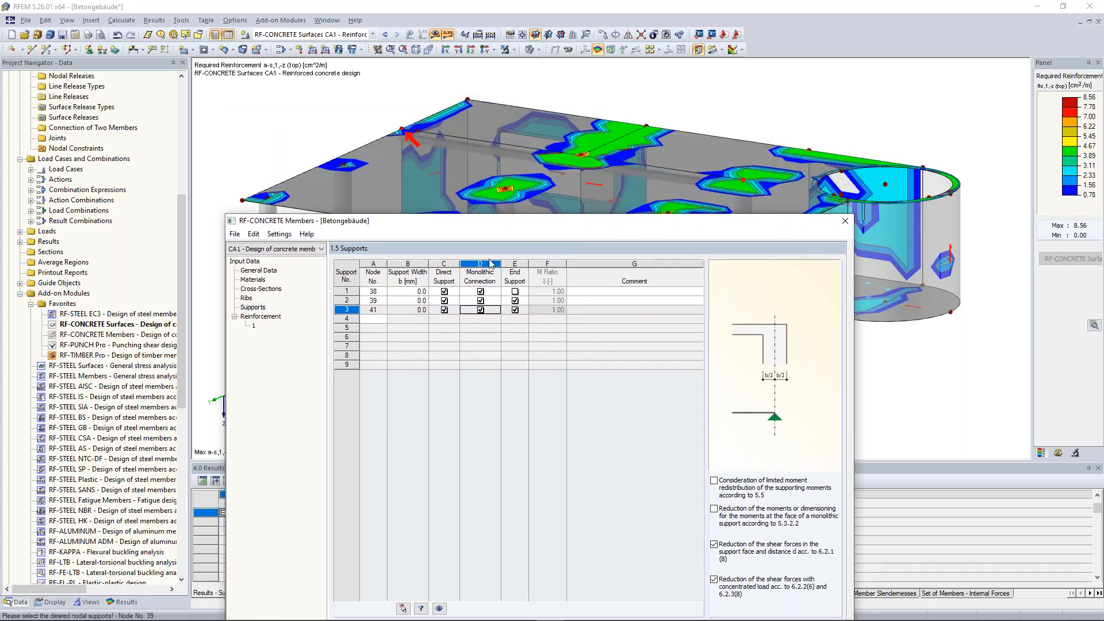
pyautogui.click(516, 301)
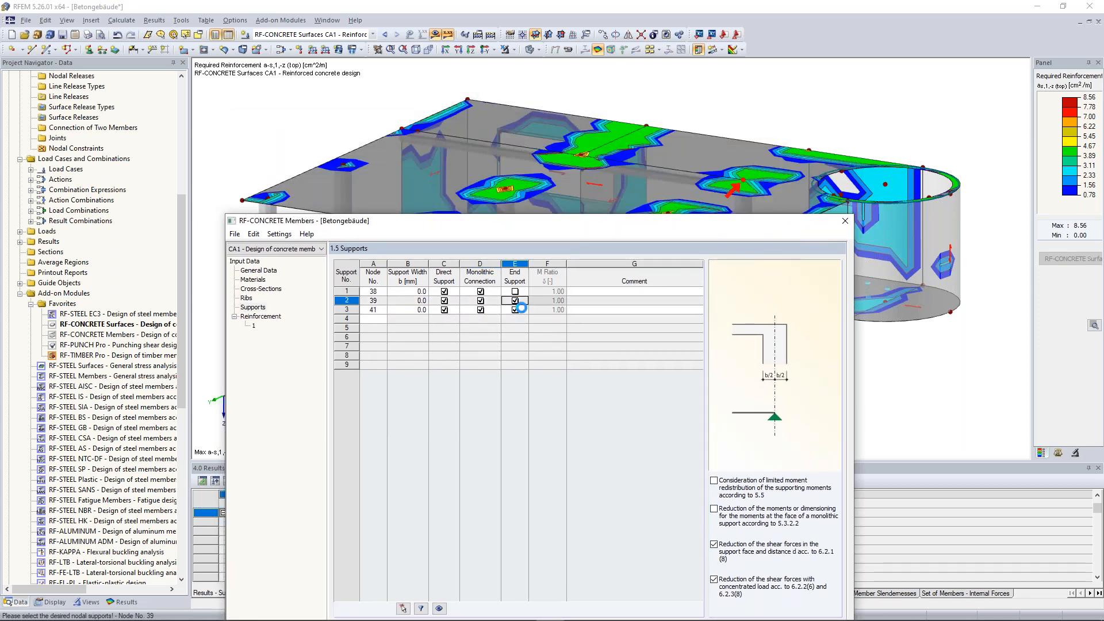
pyautogui.moveTo(580, 220); pyautogui.dragTo(564, 70)
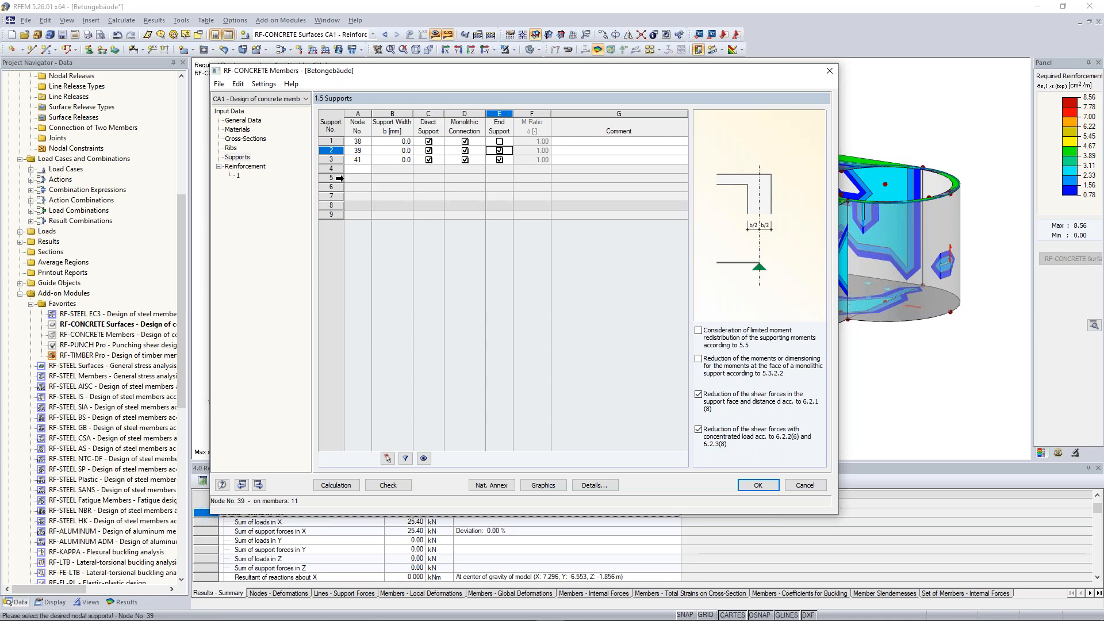
# Name reinforcement group 1 Downstand Beam and remove all single members from it, keeping only the set of members assigned
pyautogui.click(238, 176)
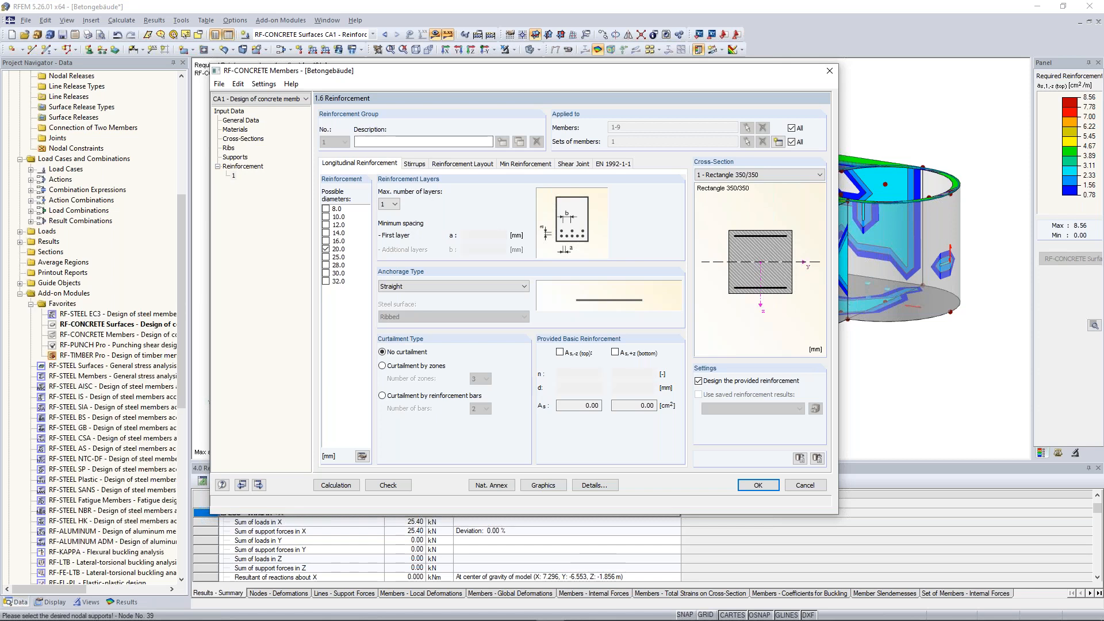
pyautogui.write('Downstand ')
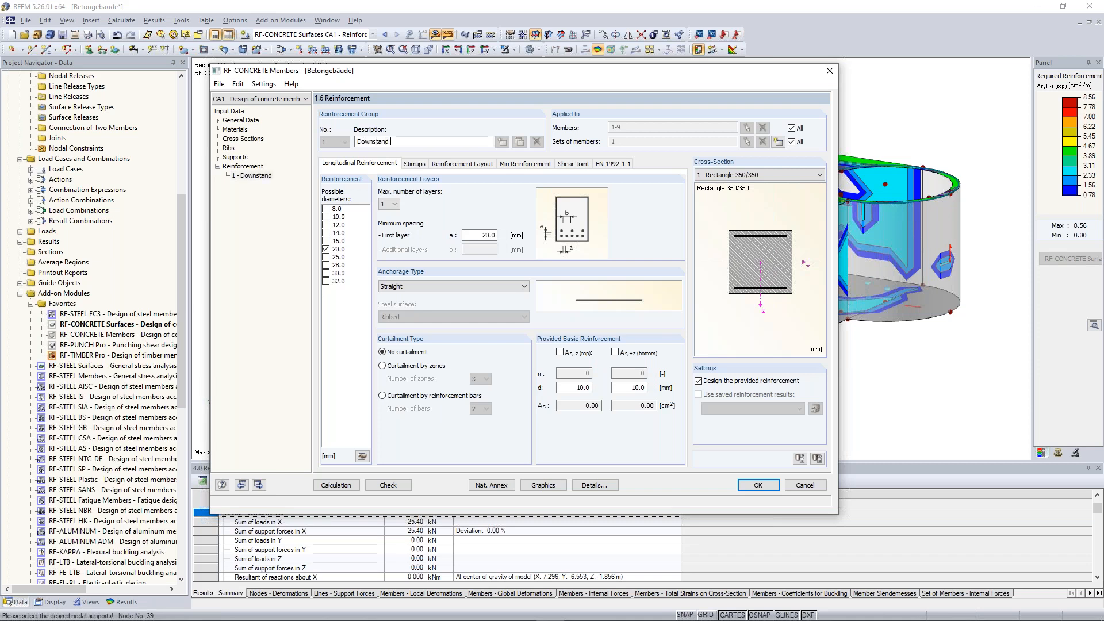
pyautogui.write('Beam')
pyautogui.click(803, 130)
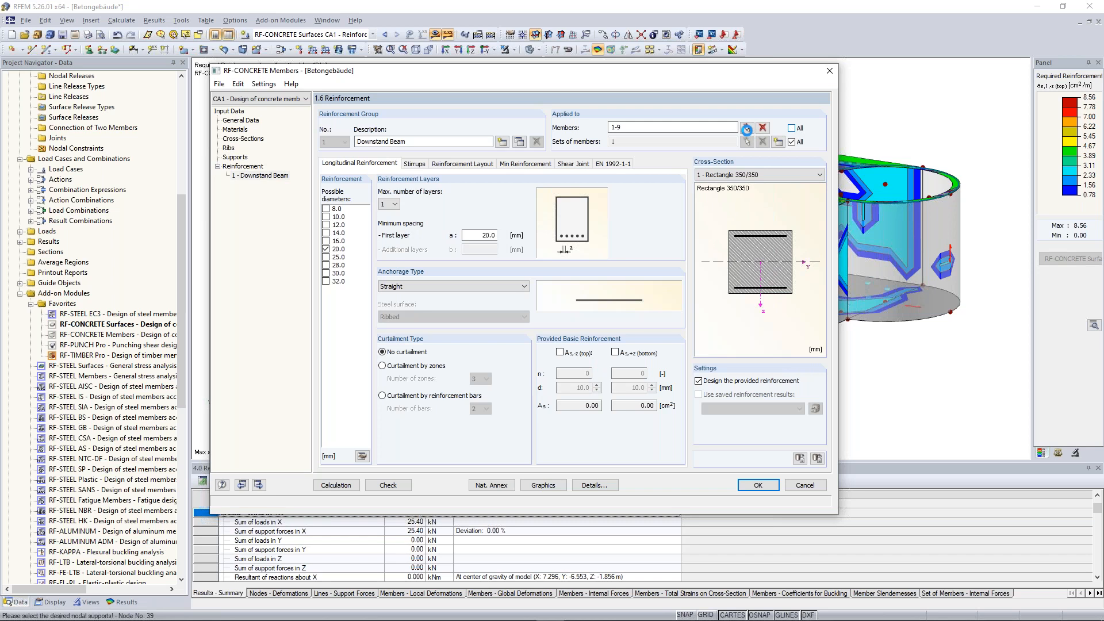
pyautogui.click(763, 127)
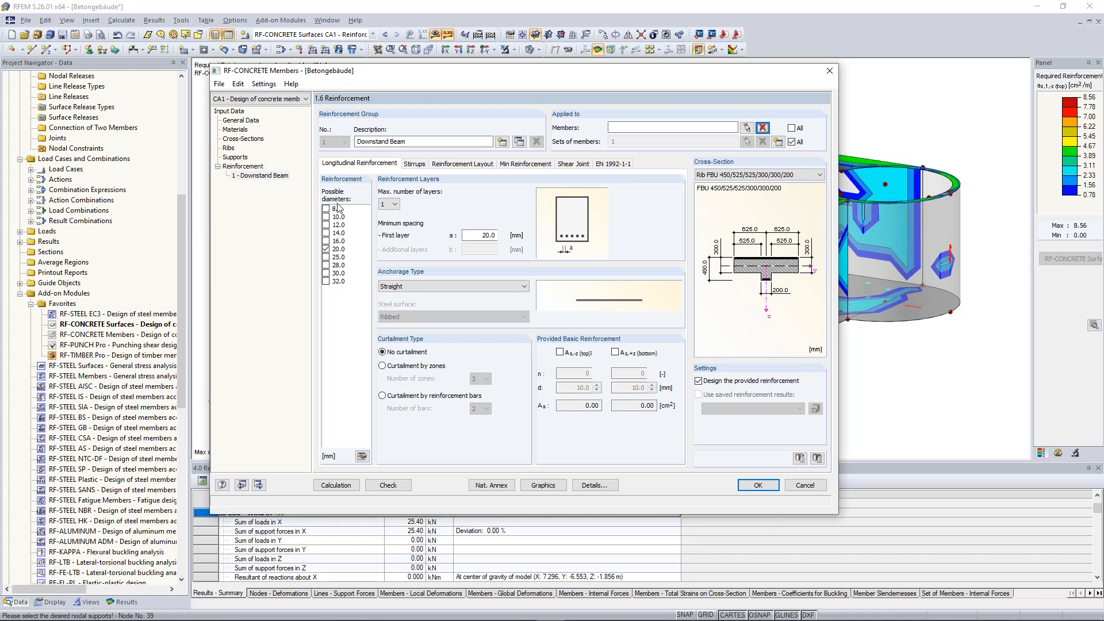
# Allow the 25 mm longitudinal bar diameter and set the stirrup layout to defined spacing with list 1: 50 - 300 mm, 50 mm
pyautogui.click(325, 258)
pyautogui.click(415, 164)
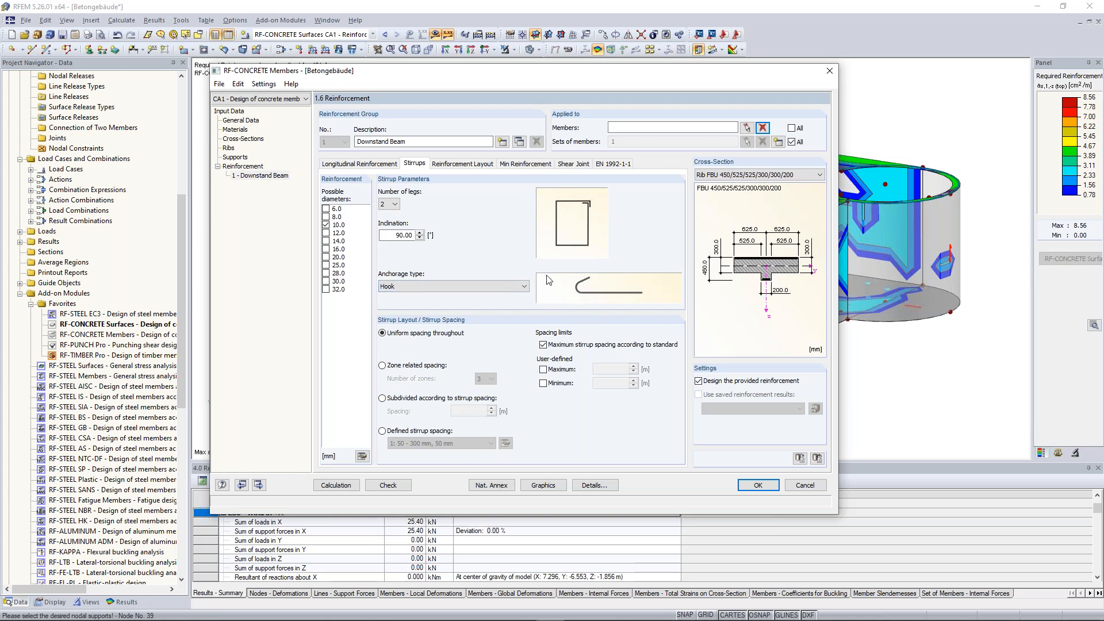
pyautogui.click(410, 431)
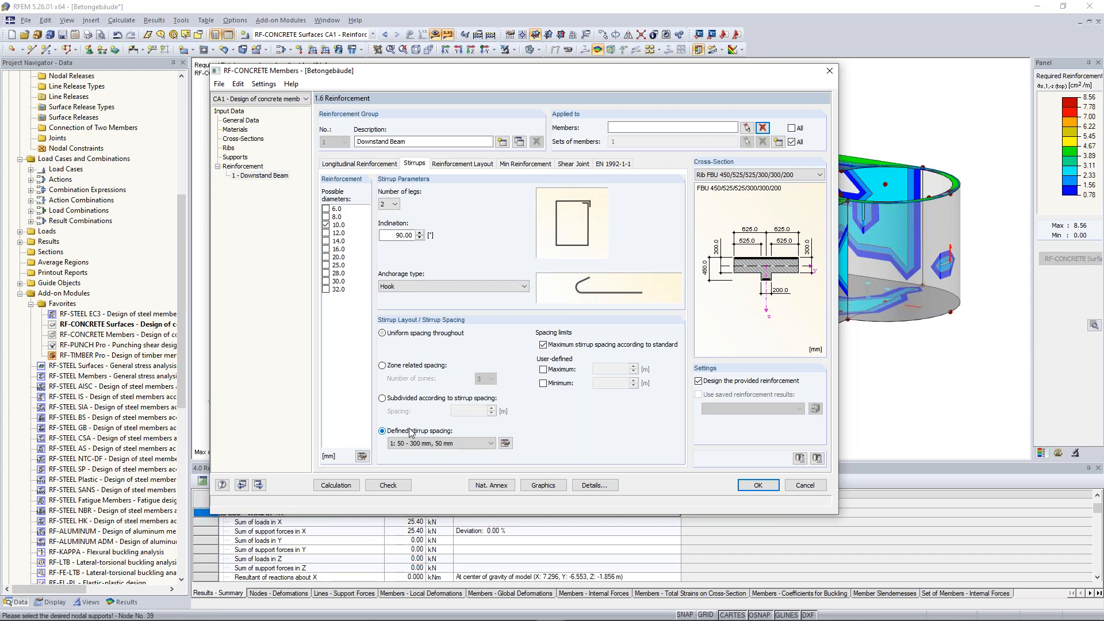
pyautogui.click(478, 448)
pyautogui.click(478, 448)
pyautogui.click(506, 444)
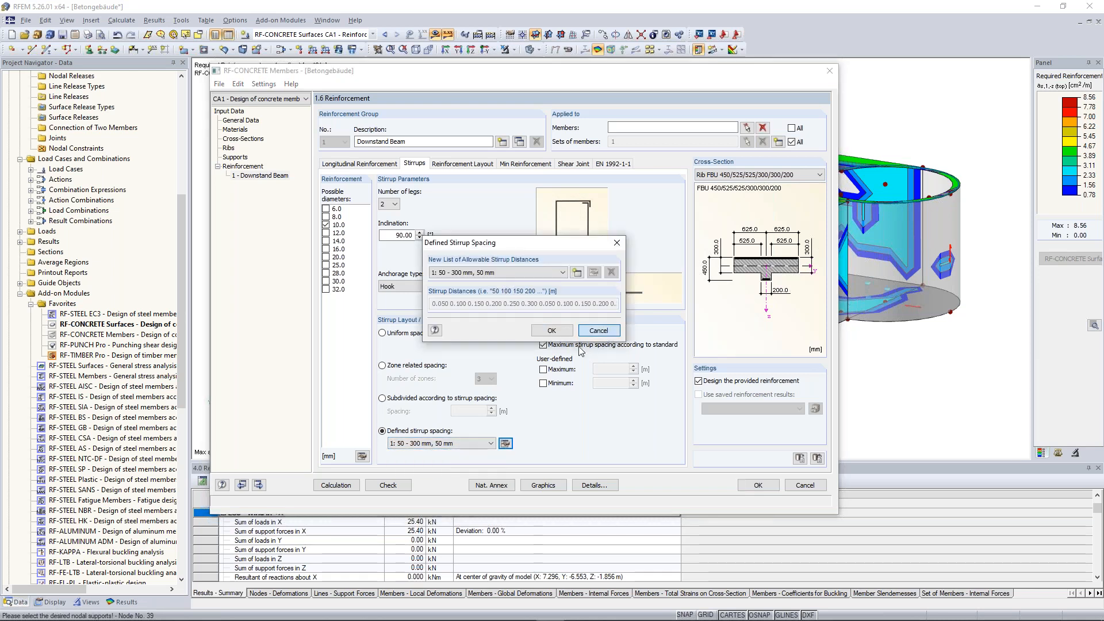
pyautogui.click(552, 331)
# Try the defined stirrup spacing 3: 100 - 300 mm, 100 mm, and return to 1: 50 - 300 mm, 50 mm
pyautogui.click(466, 445)
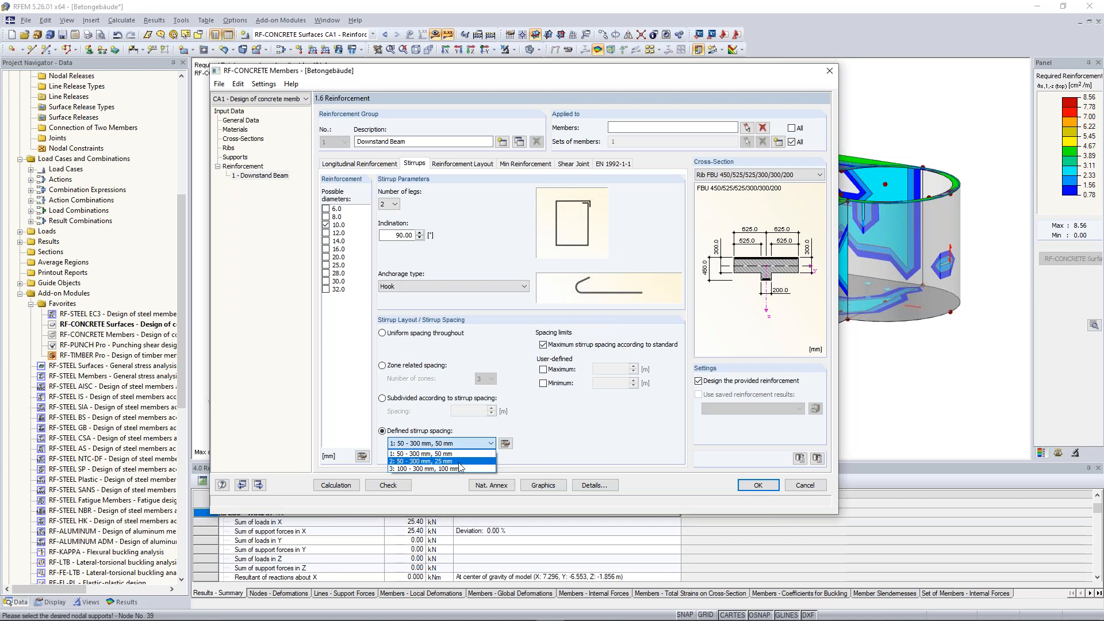
pyautogui.click(460, 469)
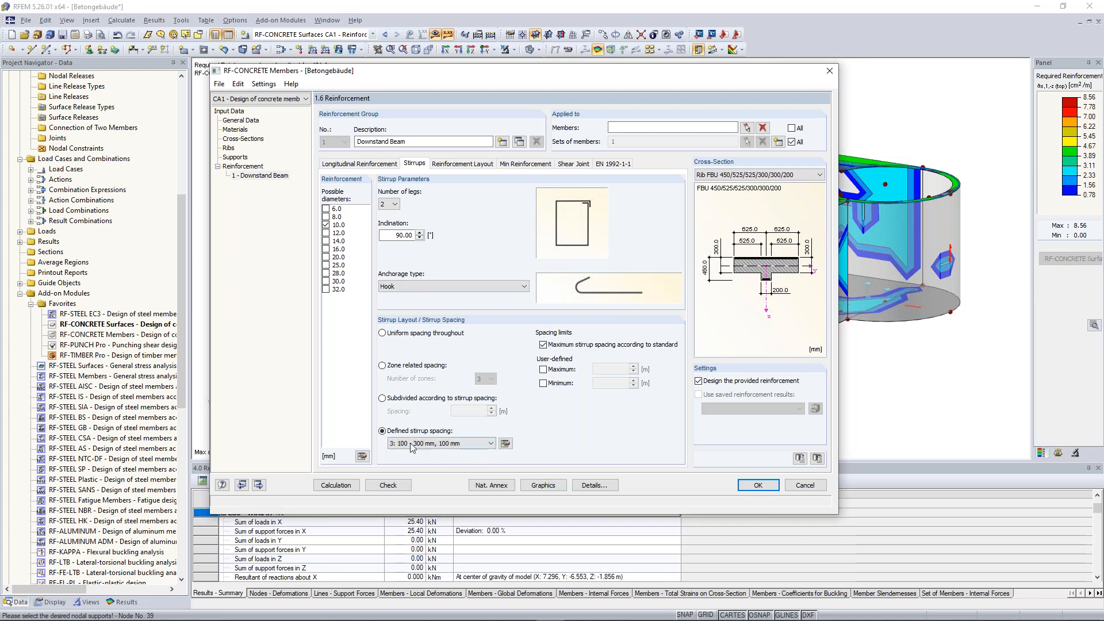
pyautogui.click(460, 448)
pyautogui.click(456, 452)
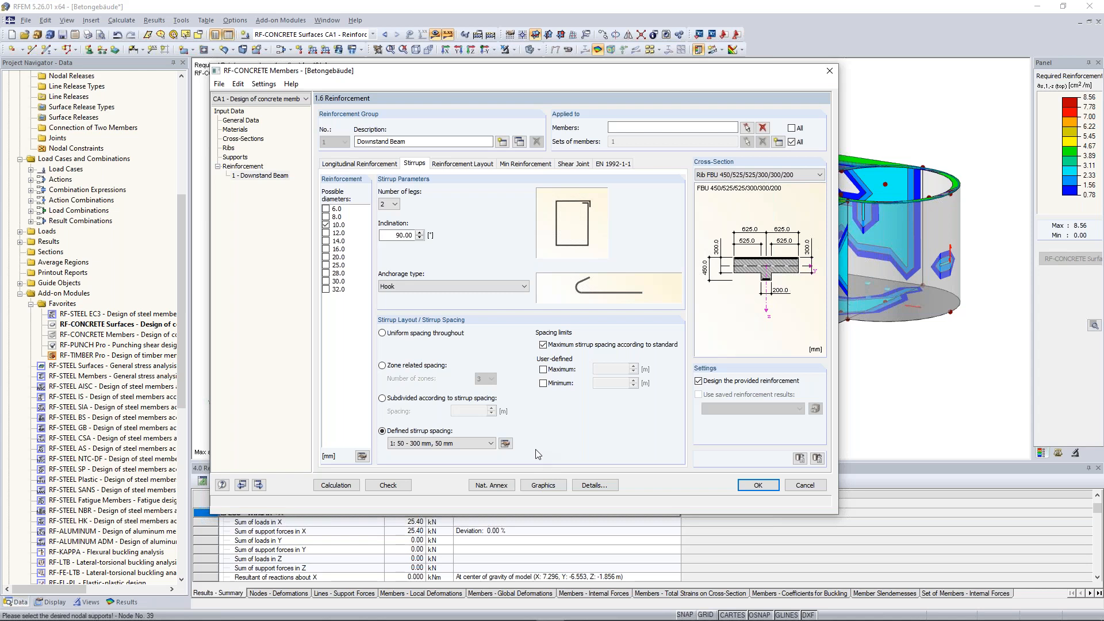
# Deactivate the even distribution of reinforcement over the complete slab width in the reinforcement layout and acknowledge the notice
pyautogui.click(463, 164)
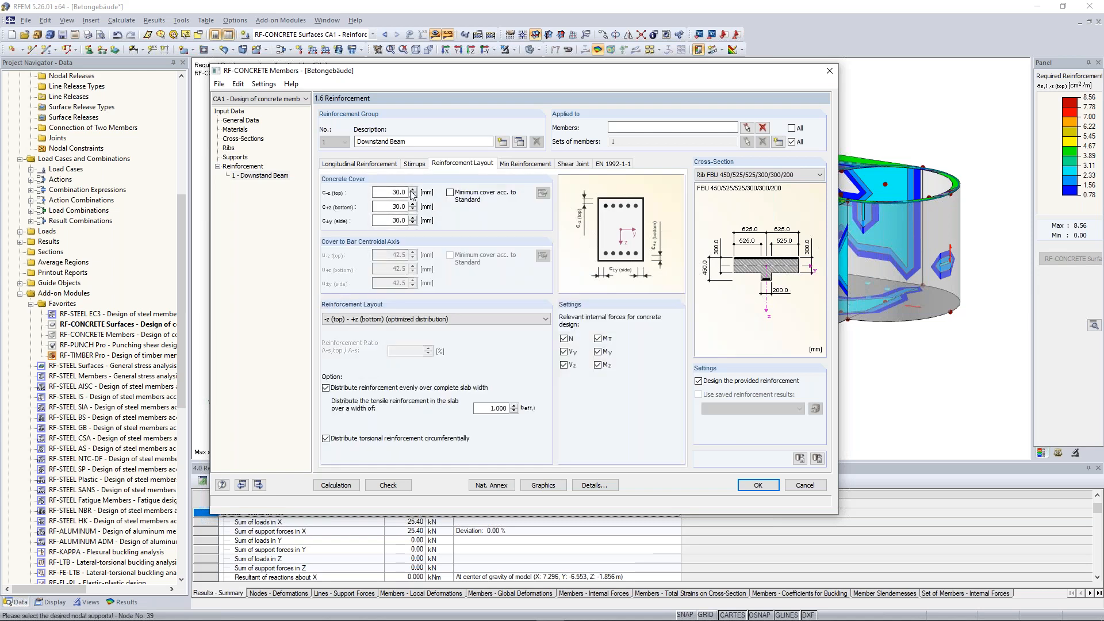
pyautogui.click(368, 389)
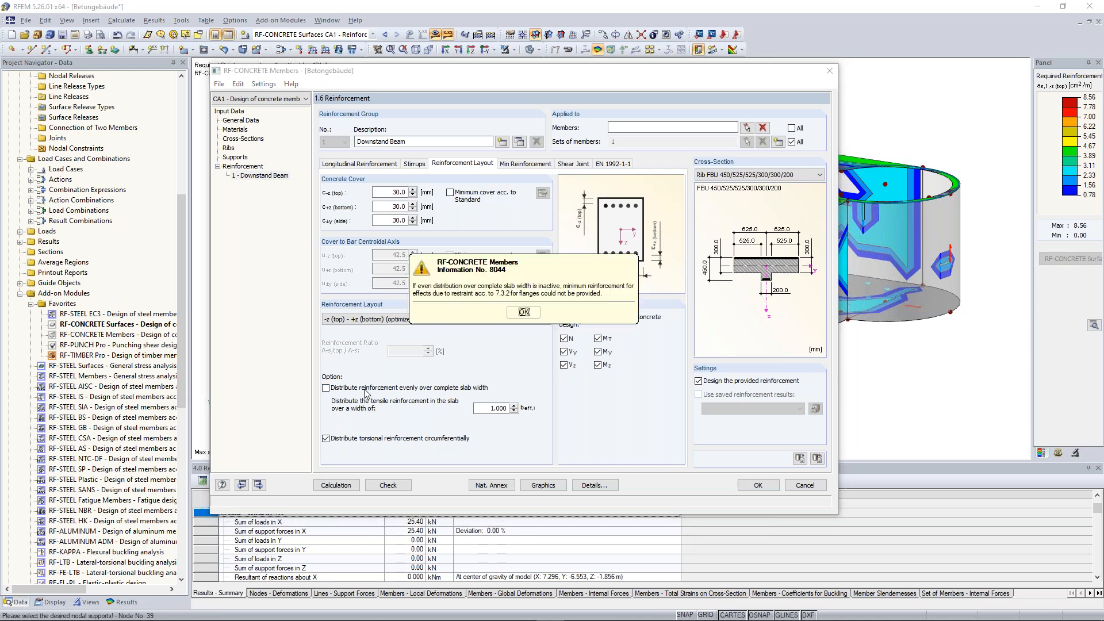
pyautogui.click(524, 311)
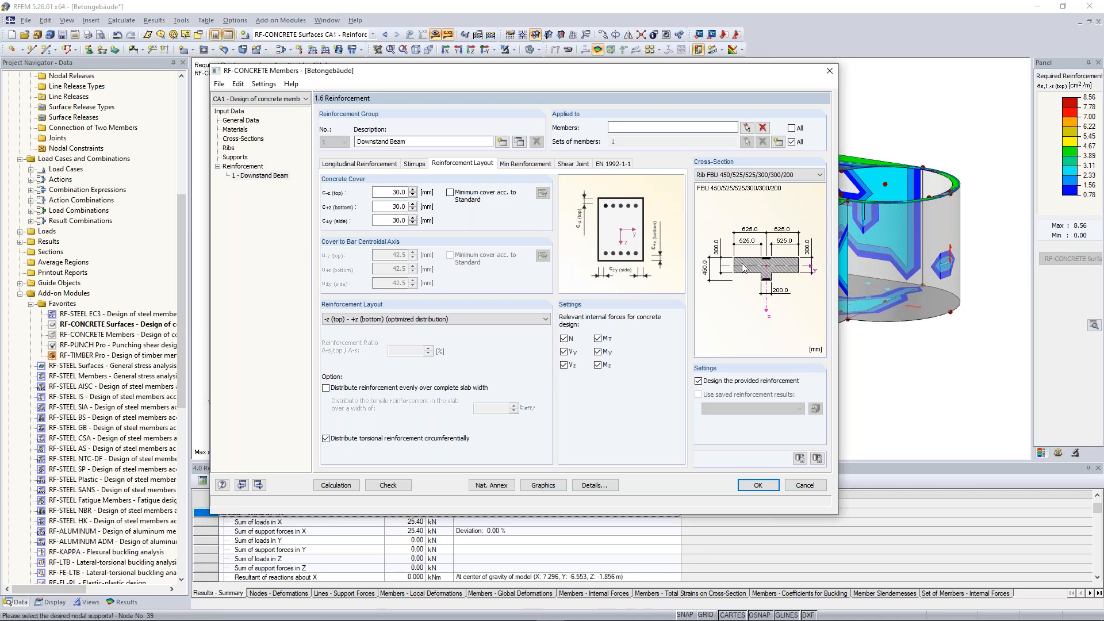
pyautogui.click(399, 442)
# Check the minimum reinforcement, shear joint and EN 1992-1-1 settings and run the member design calculation
pyautogui.click(547, 165)
pyautogui.click(582, 165)
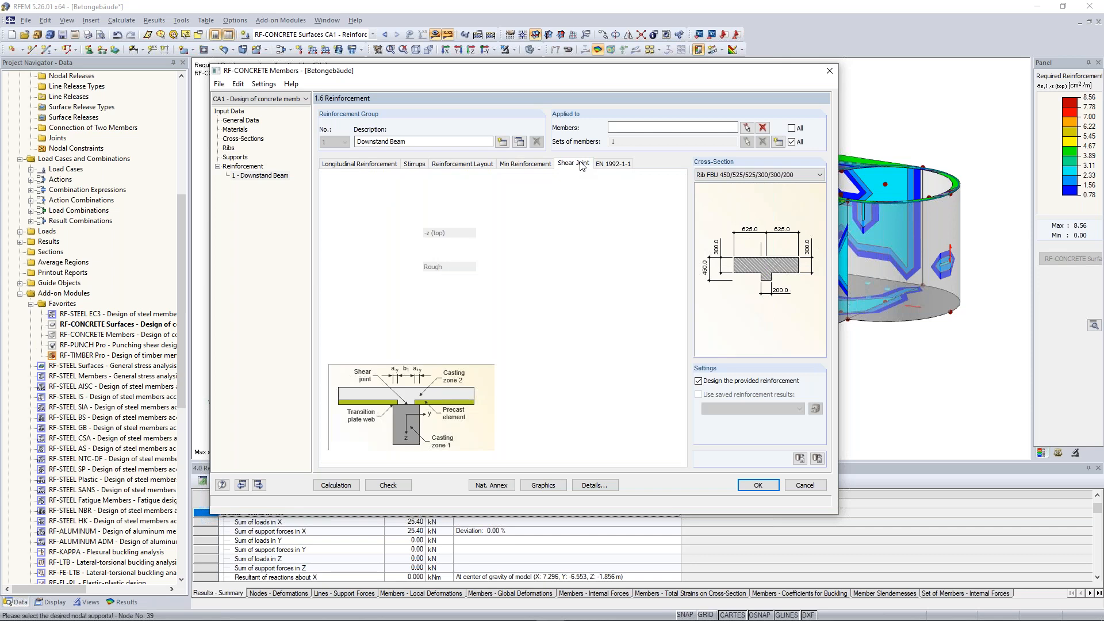
pyautogui.click(611, 167)
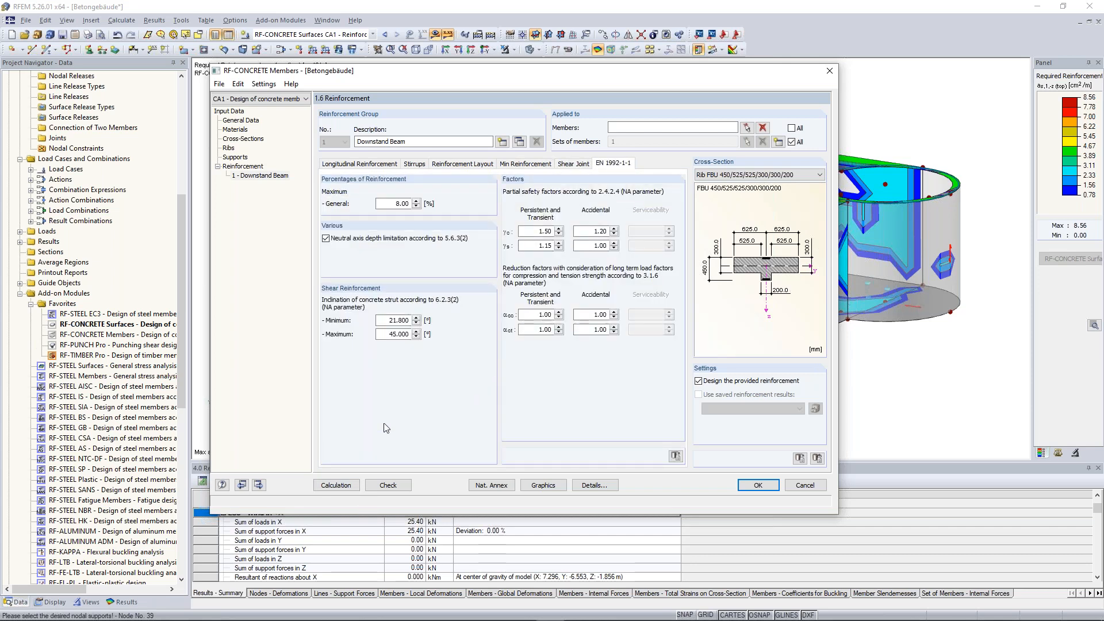
pyautogui.click(344, 490)
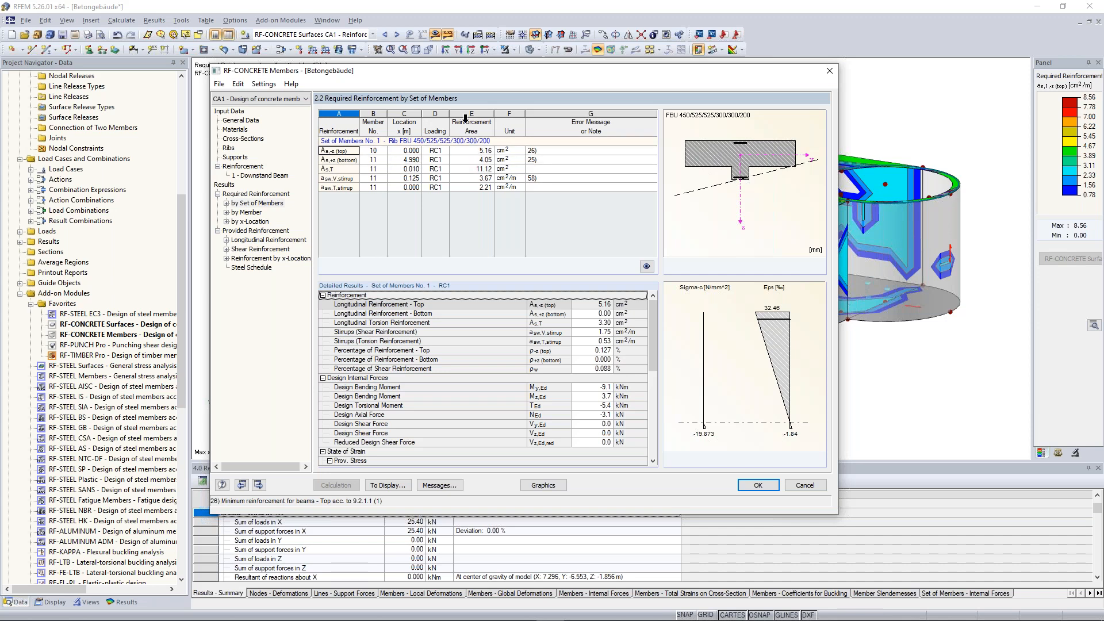
# Examine the required reinforcement by set of members, including the shear stirrup note, and return to the model
pyautogui.click(477, 169)
pyautogui.click(539, 178)
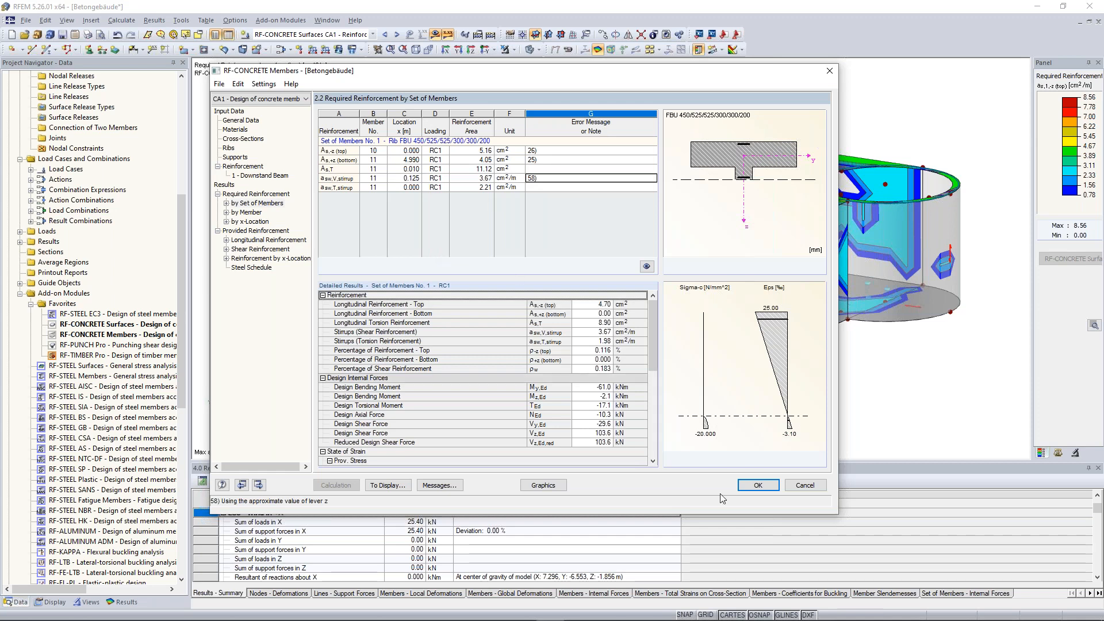
pyautogui.click(757, 485)
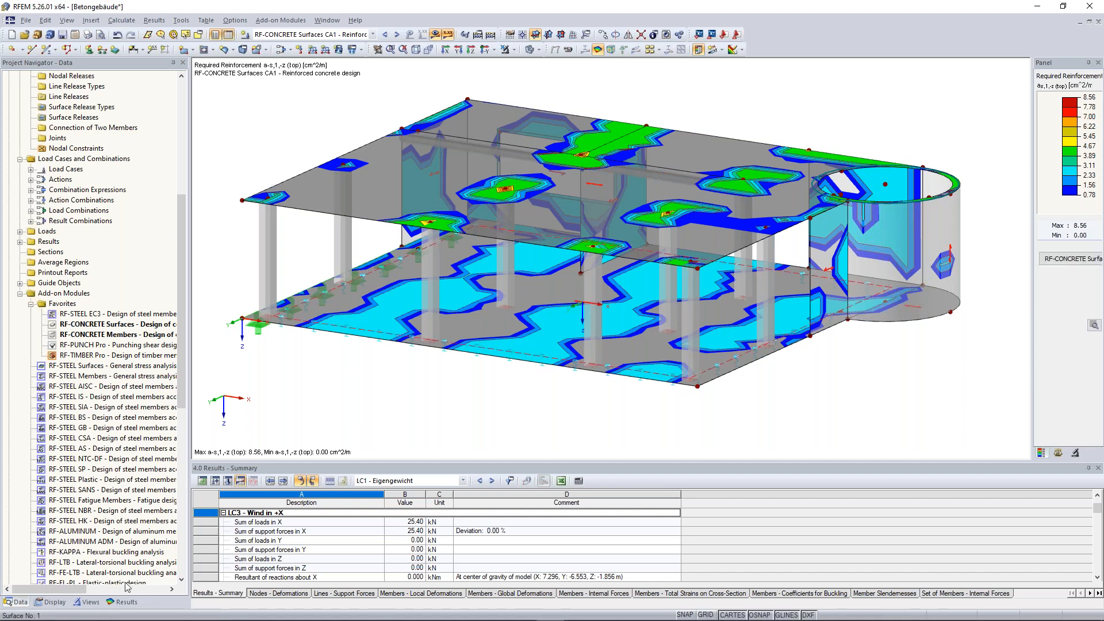
# Display the required top, bottom and torsional reinforcement diagrams together with the provided top and bottom reinforcement on the downstand beam
pyautogui.click(122, 602)
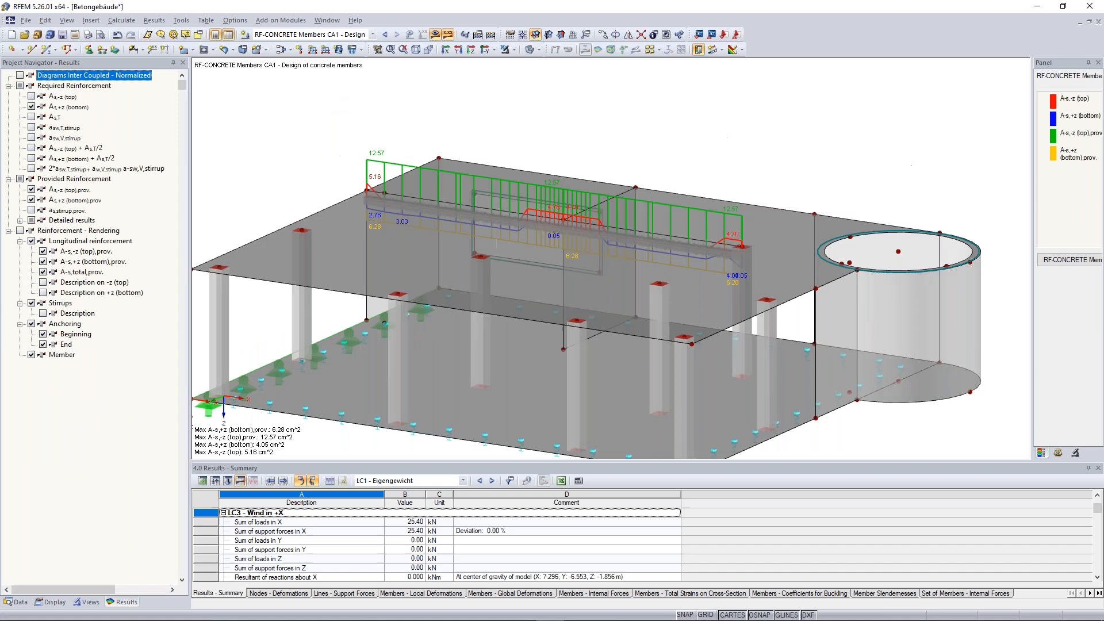
pyautogui.click(31, 107)
pyautogui.click(32, 107)
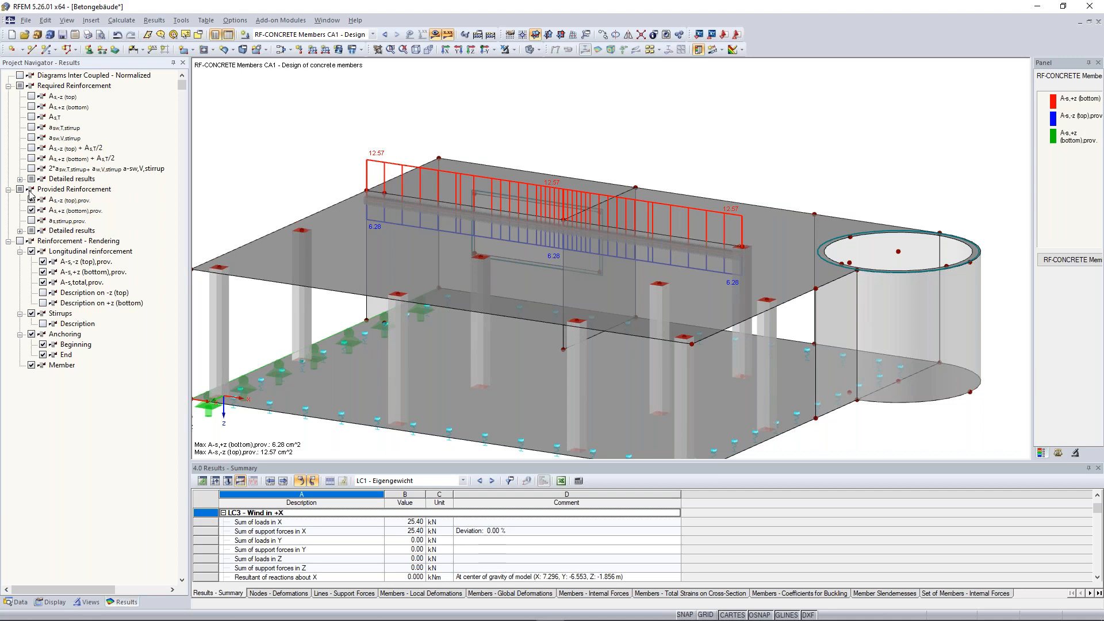
pyautogui.click(32, 96)
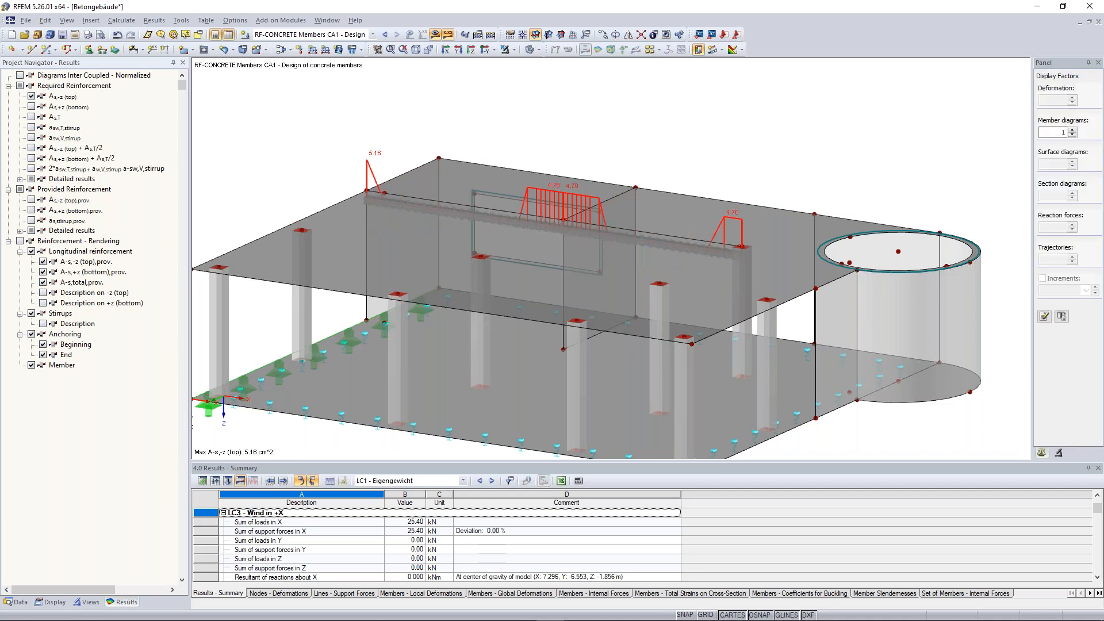
pyautogui.scroll(5, 599, 317)
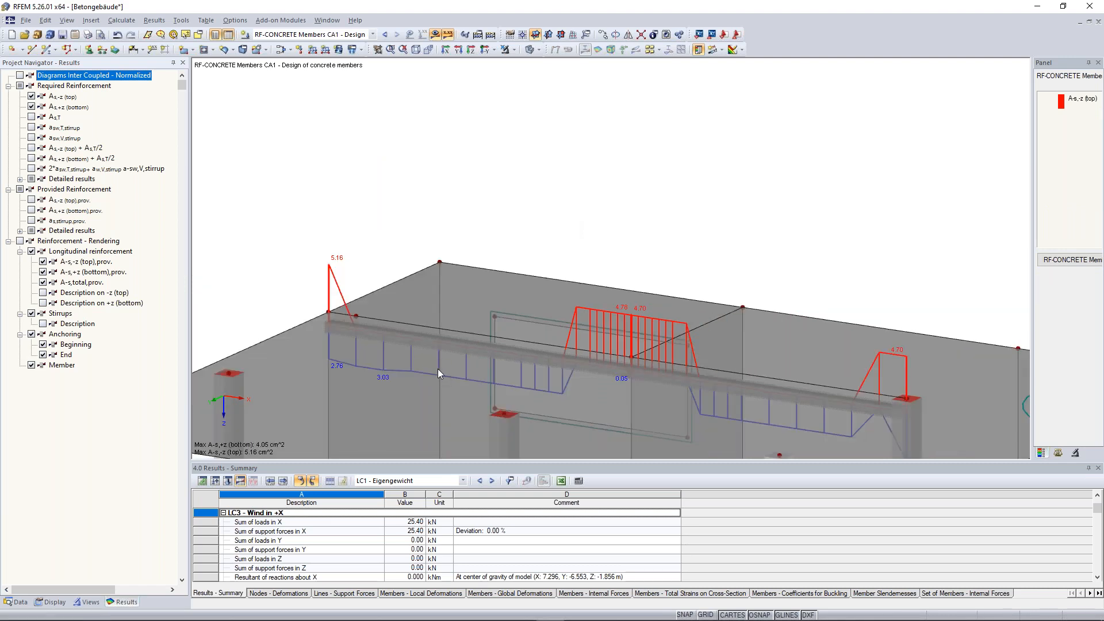
pyautogui.click(32, 117)
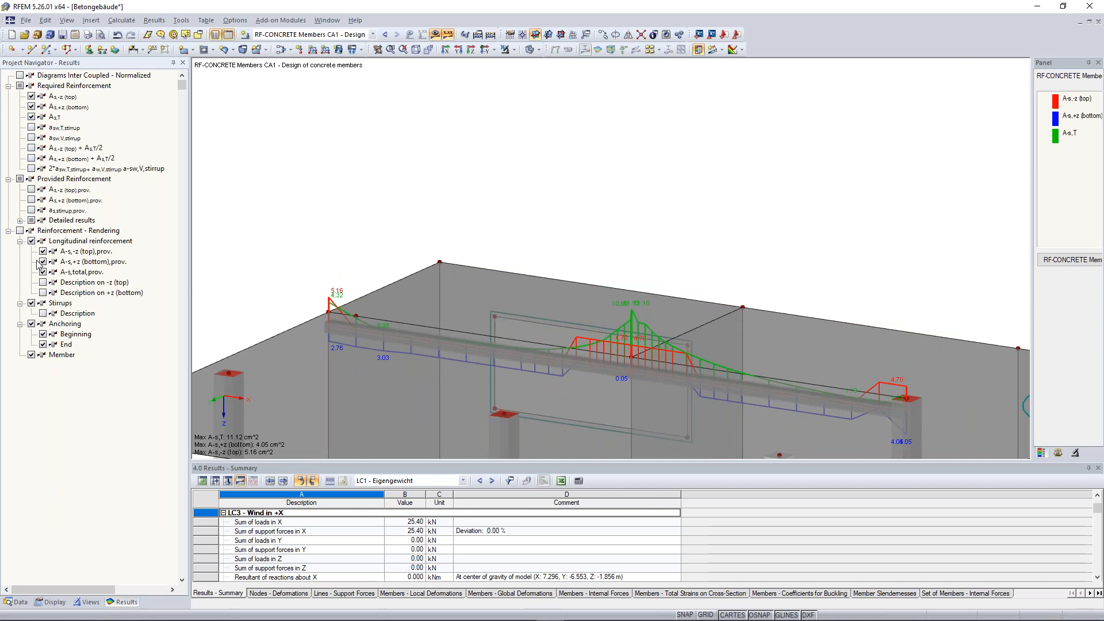
pyautogui.click(32, 189)
pyautogui.click(31, 199)
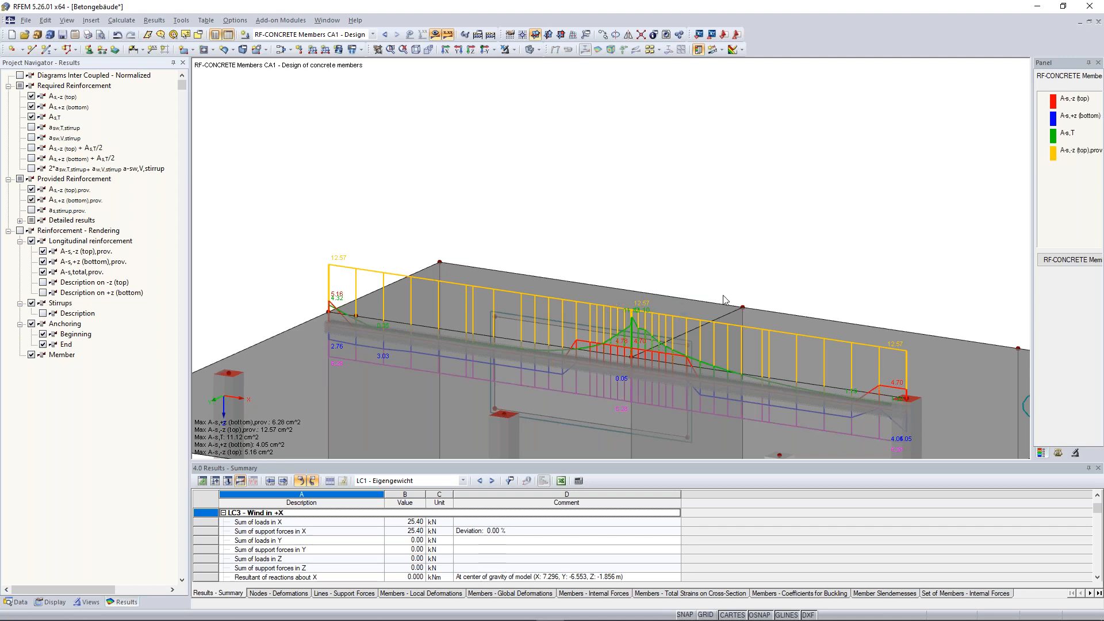
# Turn on the reinforcement rendering and inspect the downstand beam's longitudinal bars and stirrups in the model from close up
pyautogui.scroll(-1, 739, 253)
pyautogui.keyDown('ctrl'); pyautogui.moveTo(738, 252); pyautogui.dragTo(693, 234, button='middle'); pyautogui.keyUp('ctrl')
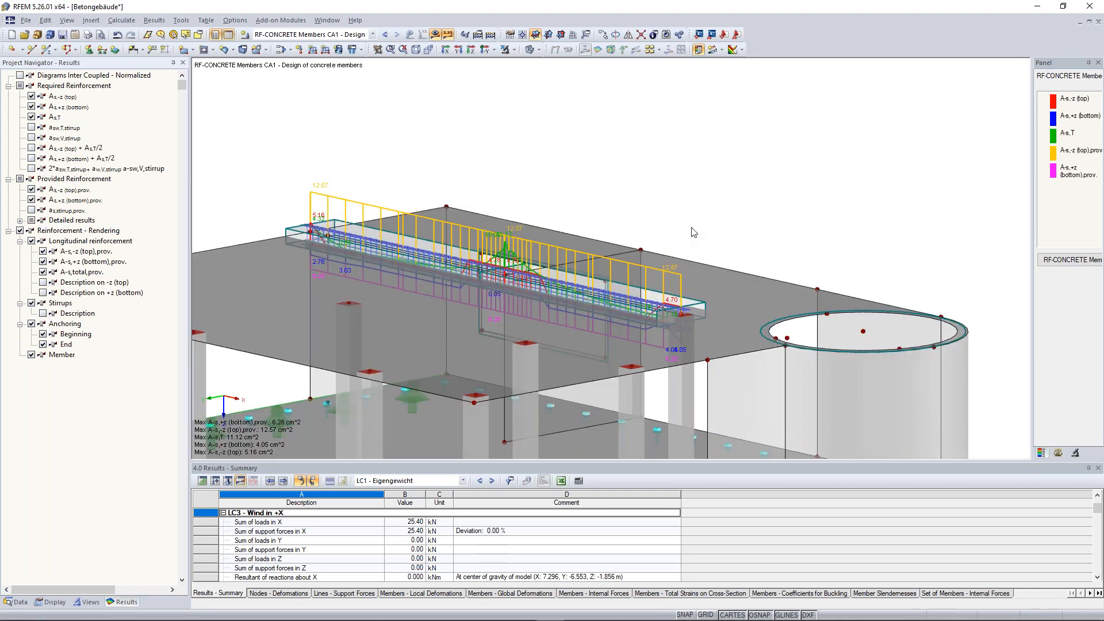
pyautogui.keyDown('ctrl'); pyautogui.moveTo(692, 232); pyautogui.dragTo(607, 257, button='middle'); pyautogui.keyUp('ctrl')
pyautogui.scroll(2, 606, 257)
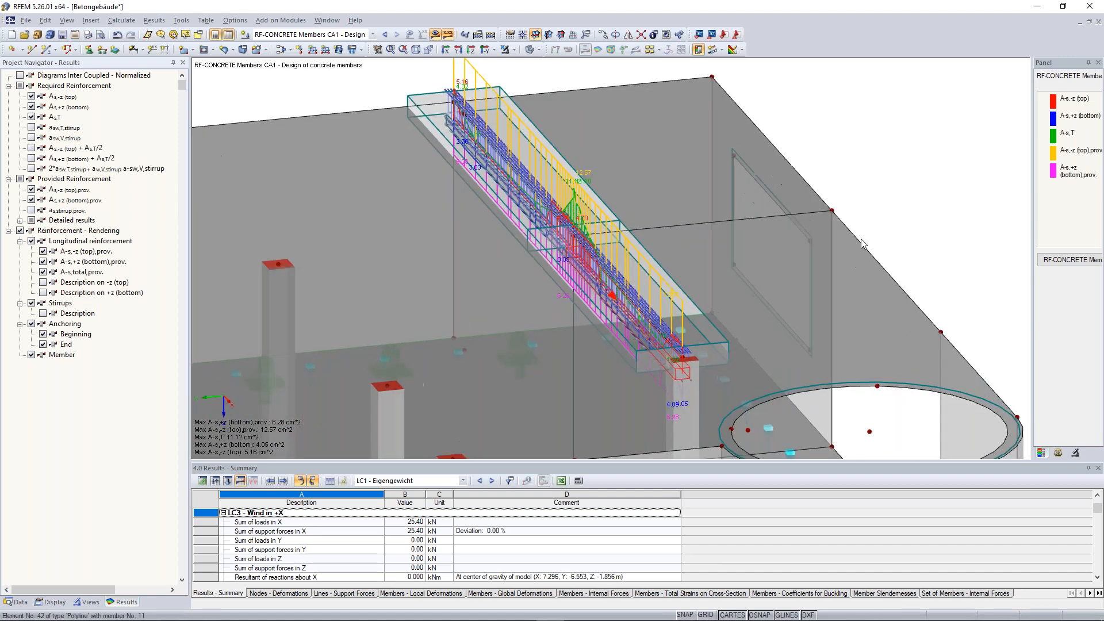
pyautogui.scroll(5, 861, 239)
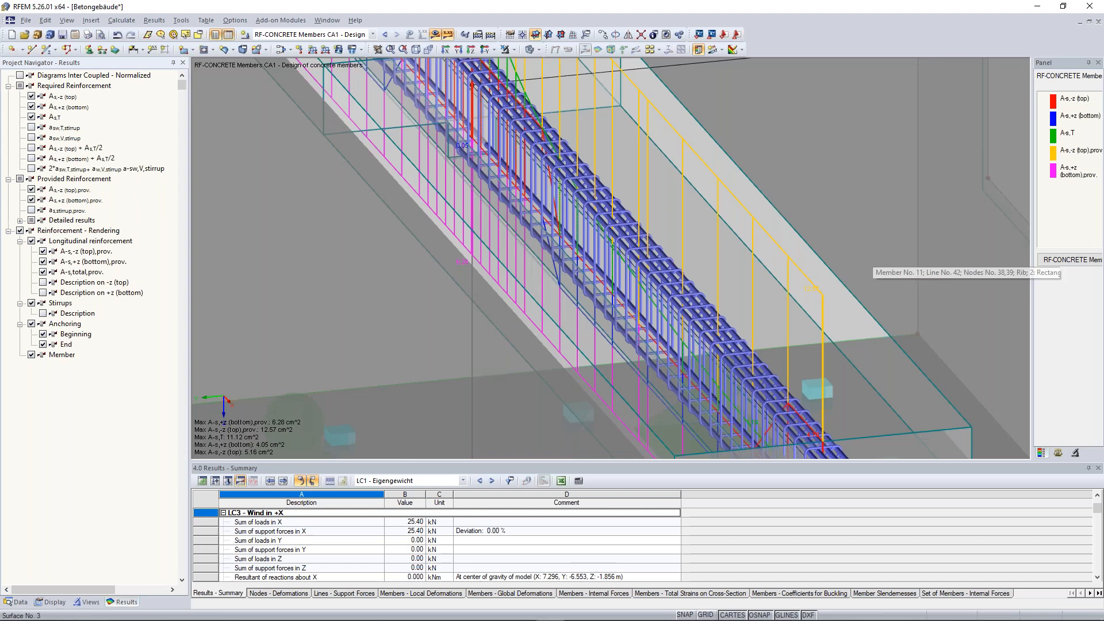
pyautogui.scroll(-5, 868, 261)
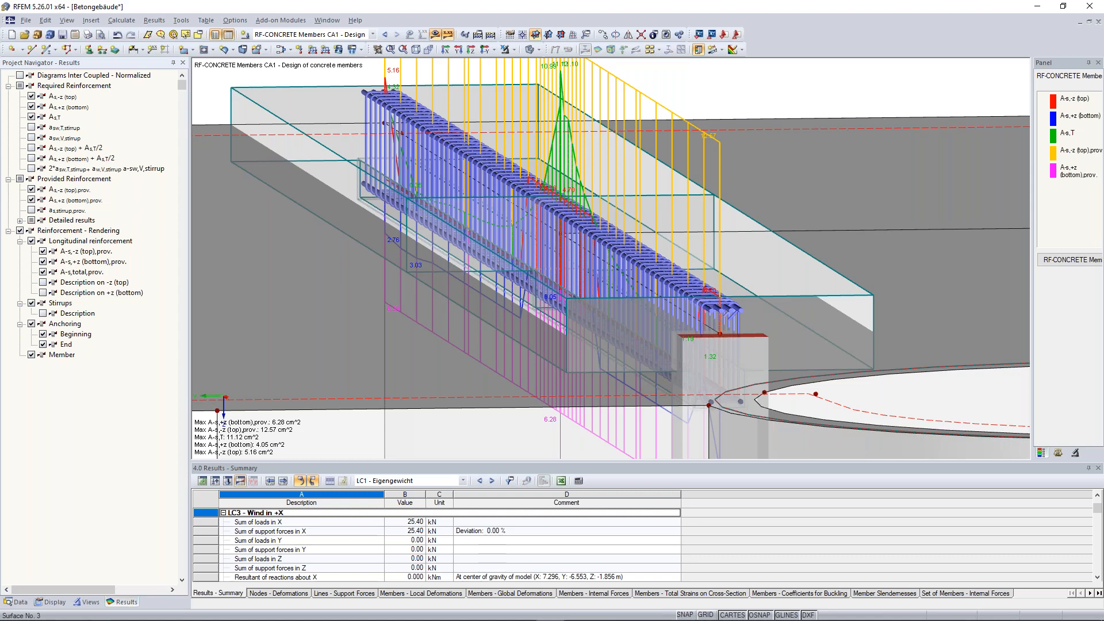
pyautogui.scroll(-5, 611, 258)
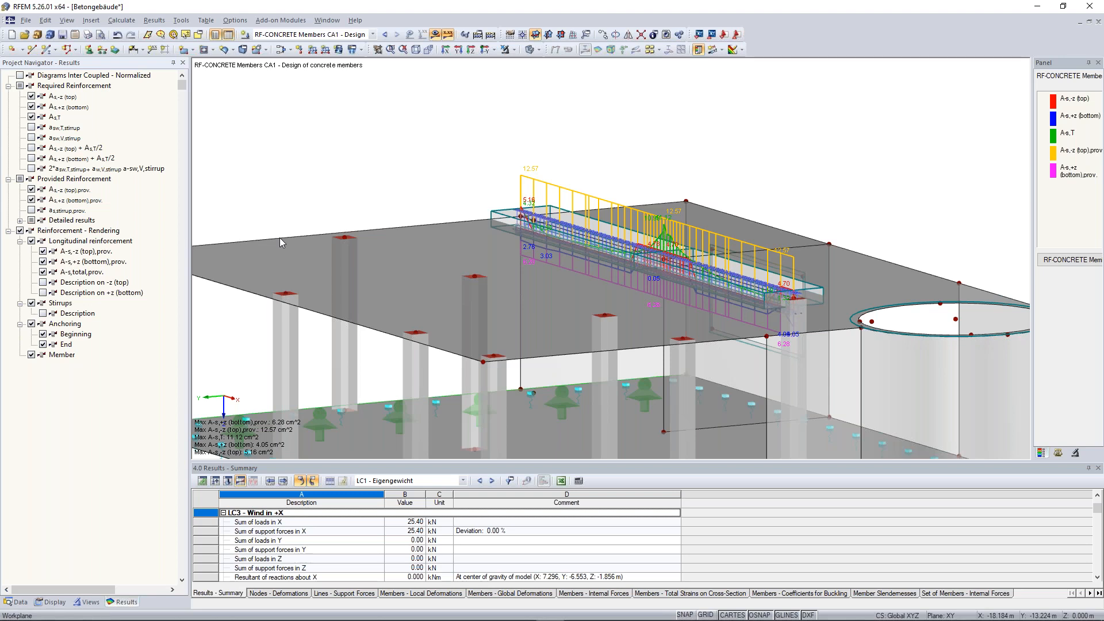
pyautogui.scroll(-3, 355, 346)
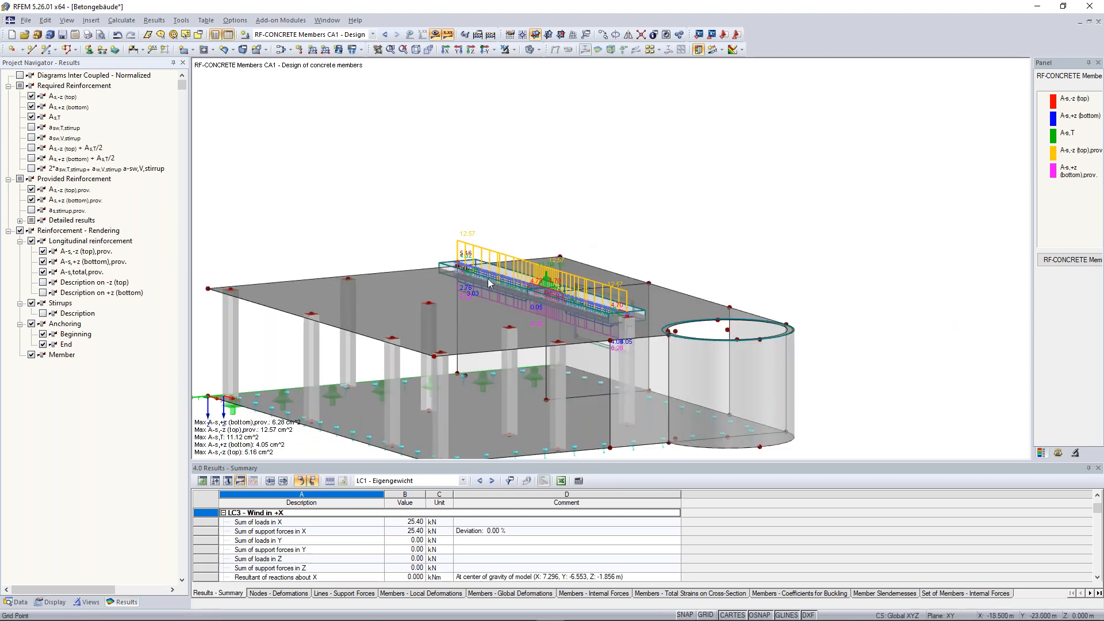
# Reopen RF-CONCRETE Members and review the provided longitudinal reinforcement of set of members 1, including item 1's bar details
pyautogui.click(1071, 259)
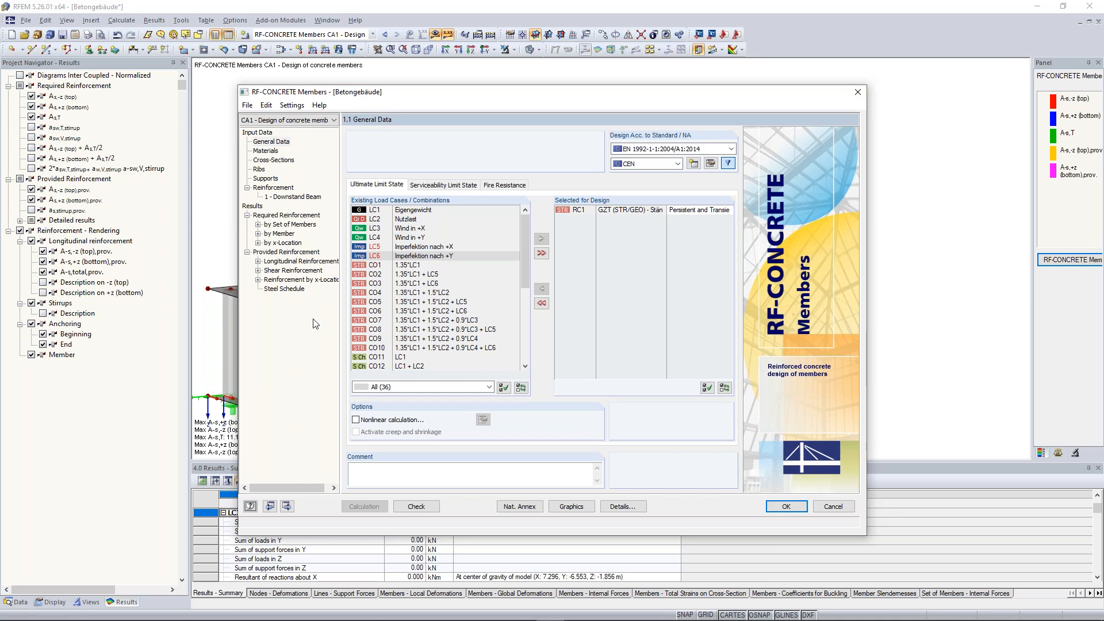
pyautogui.click(275, 262)
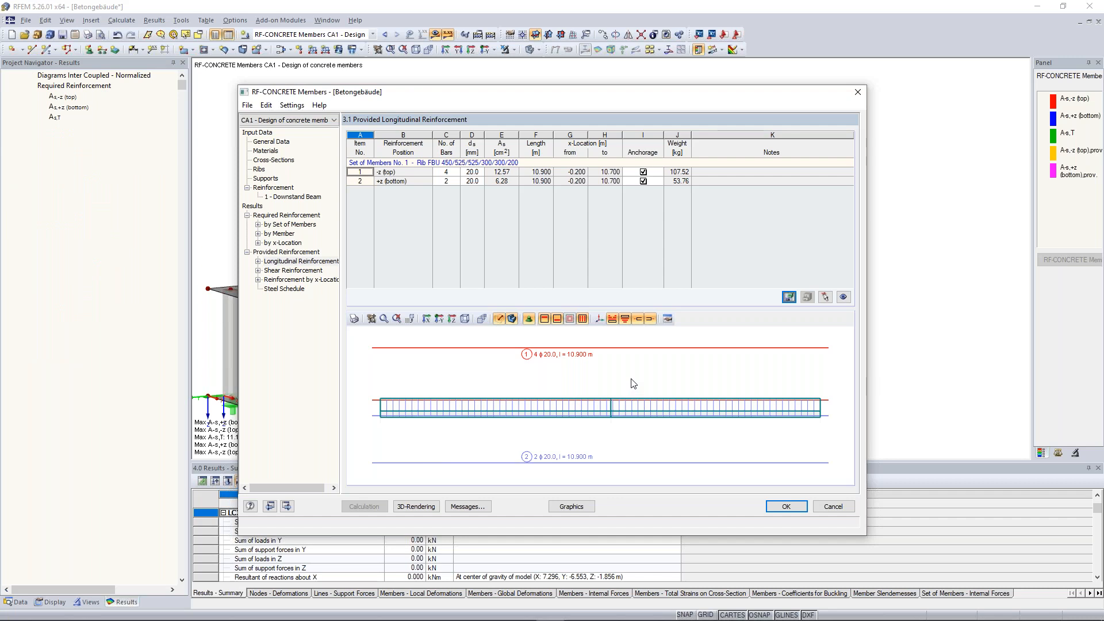
pyautogui.click(259, 262)
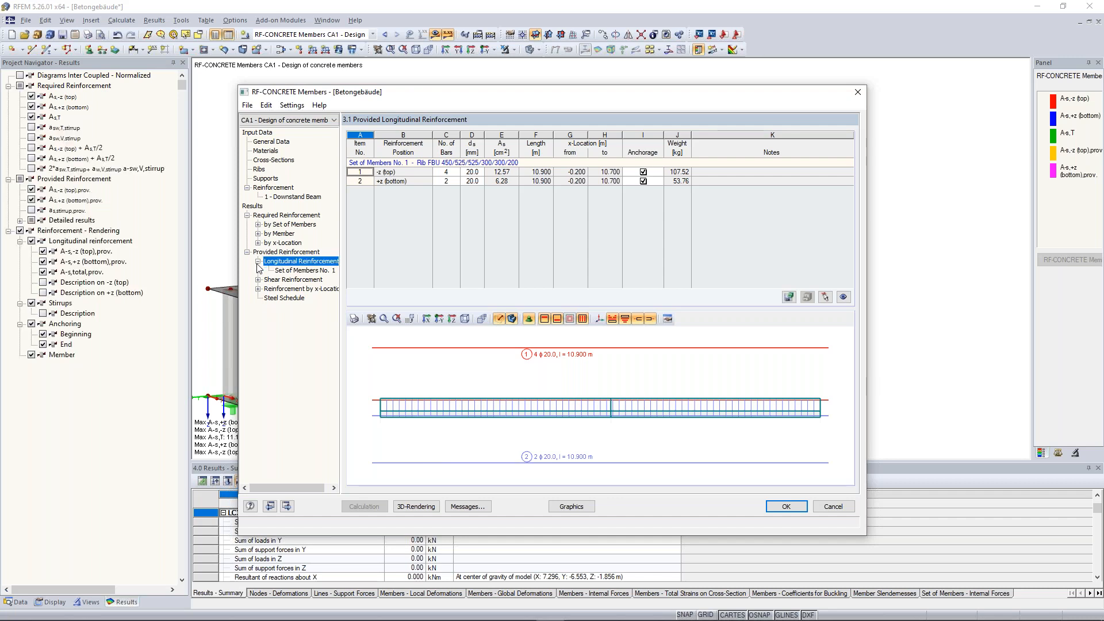
pyautogui.click(668, 319)
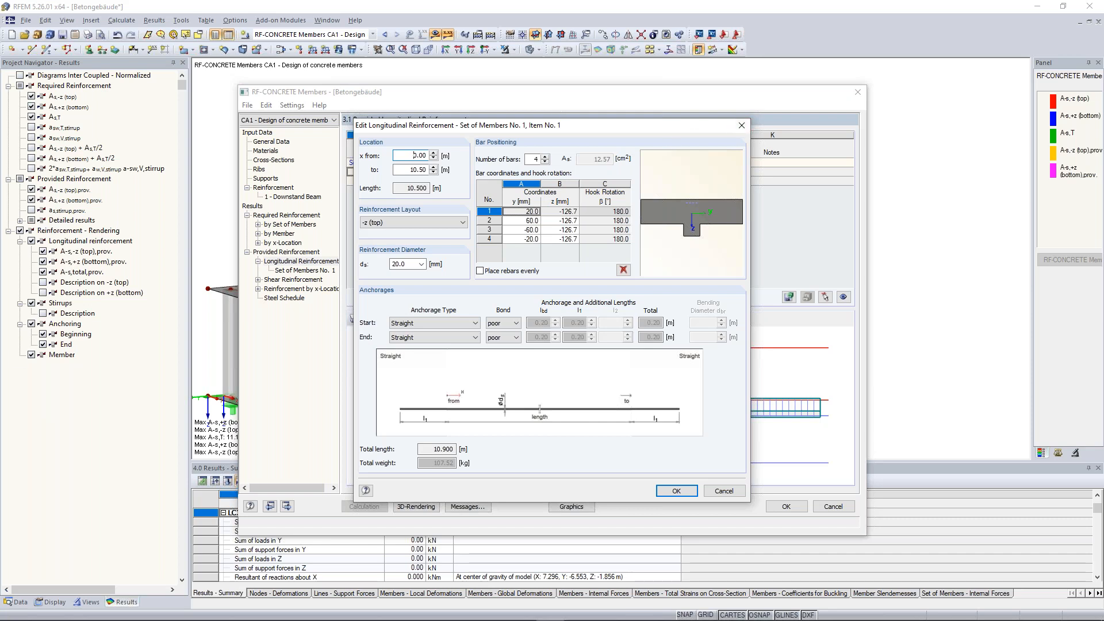
pyautogui.click(741, 126)
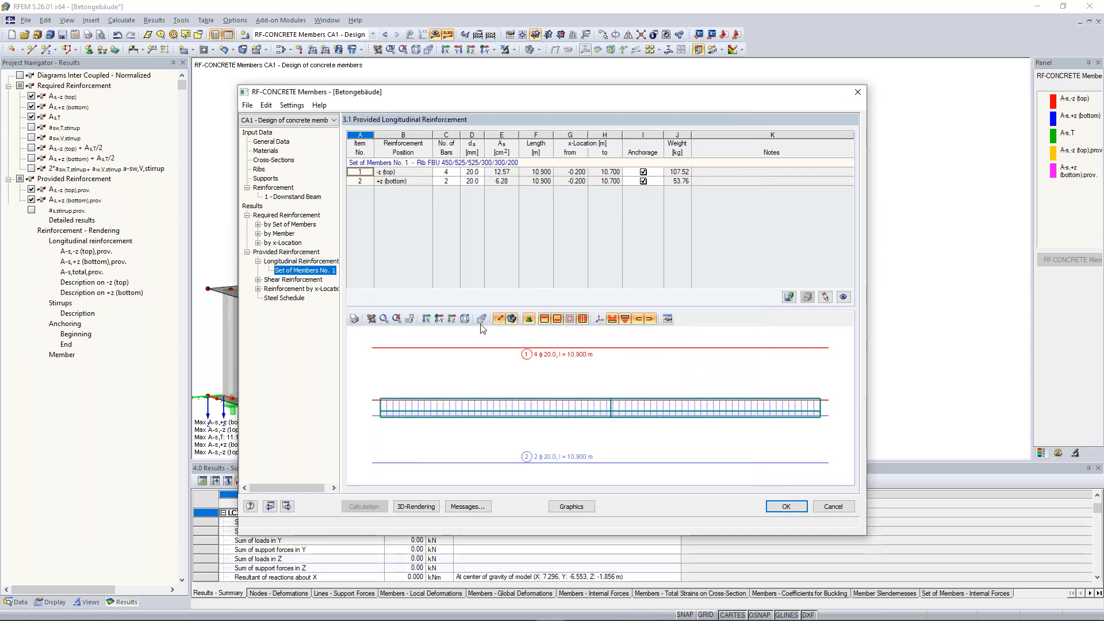
# Inspect the beam's provided reinforcement in isometric view and in the separate 3D rendering, and return to the model
pyautogui.click(465, 318)
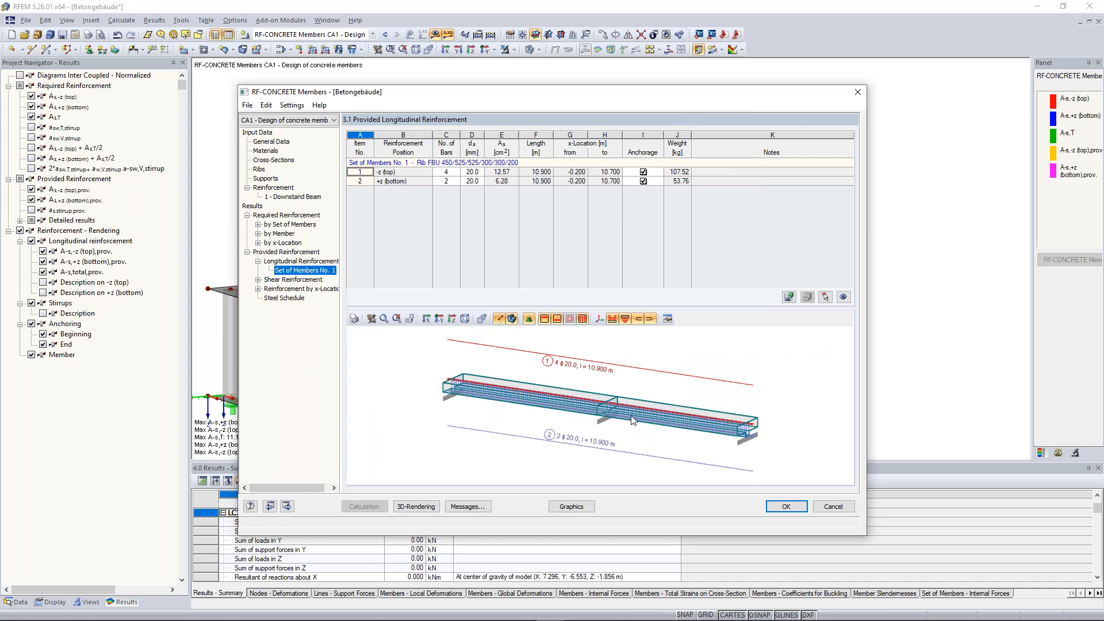
pyautogui.scroll(5, 598, 388)
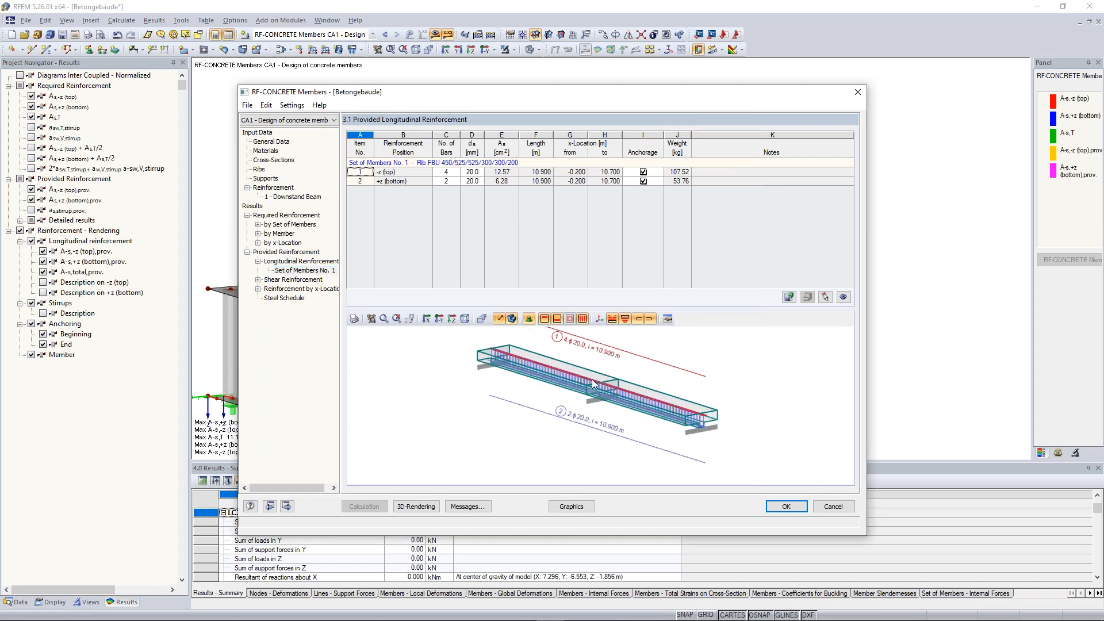
pyautogui.scroll(-4, 594, 384)
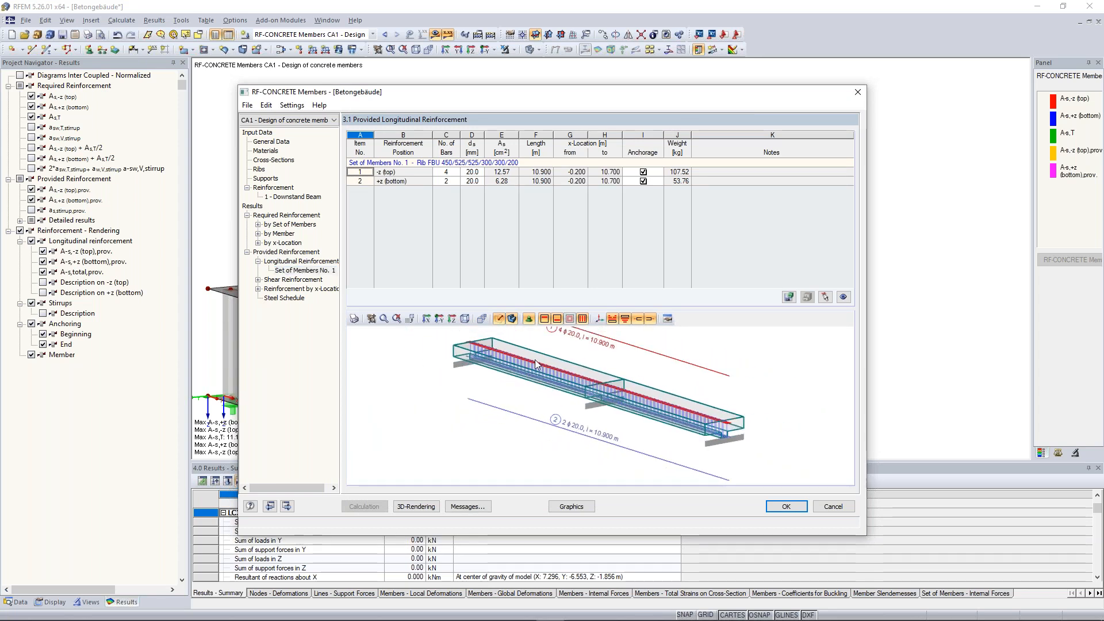
pyautogui.click(425, 509)
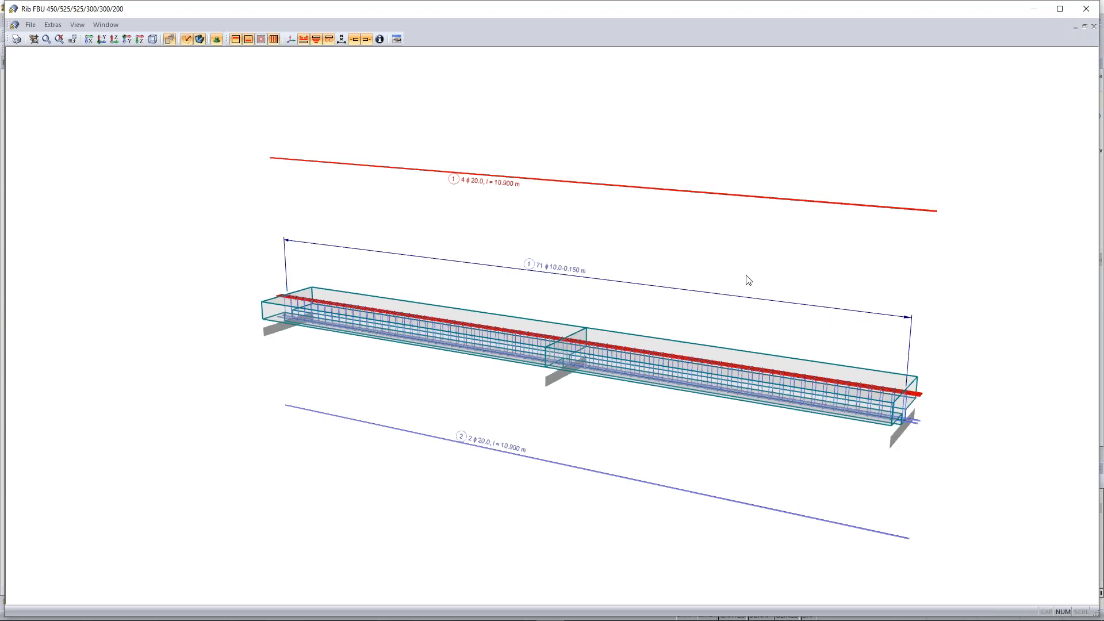
pyautogui.moveTo(753, 278); pyautogui.dragTo(957, 180)
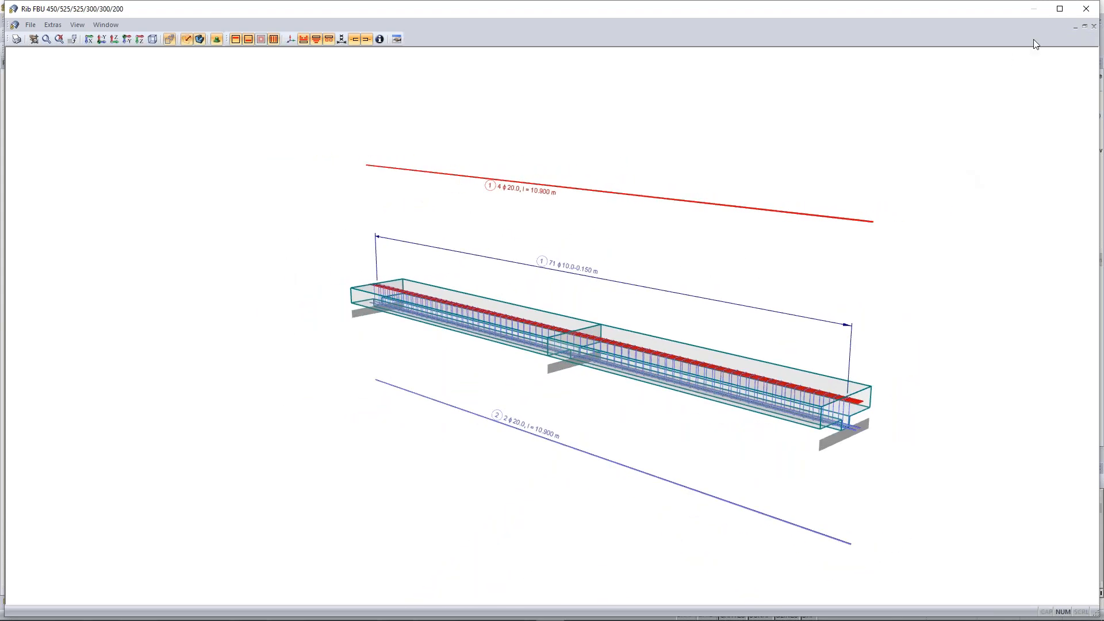
pyautogui.click(1083, 10)
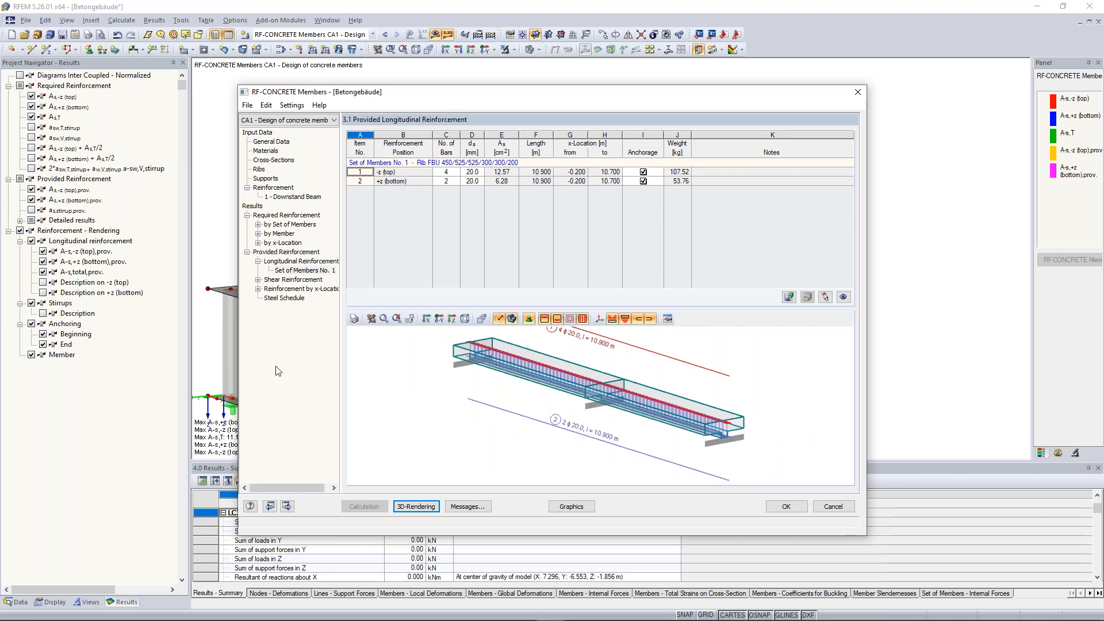
pyautogui.click(785, 507)
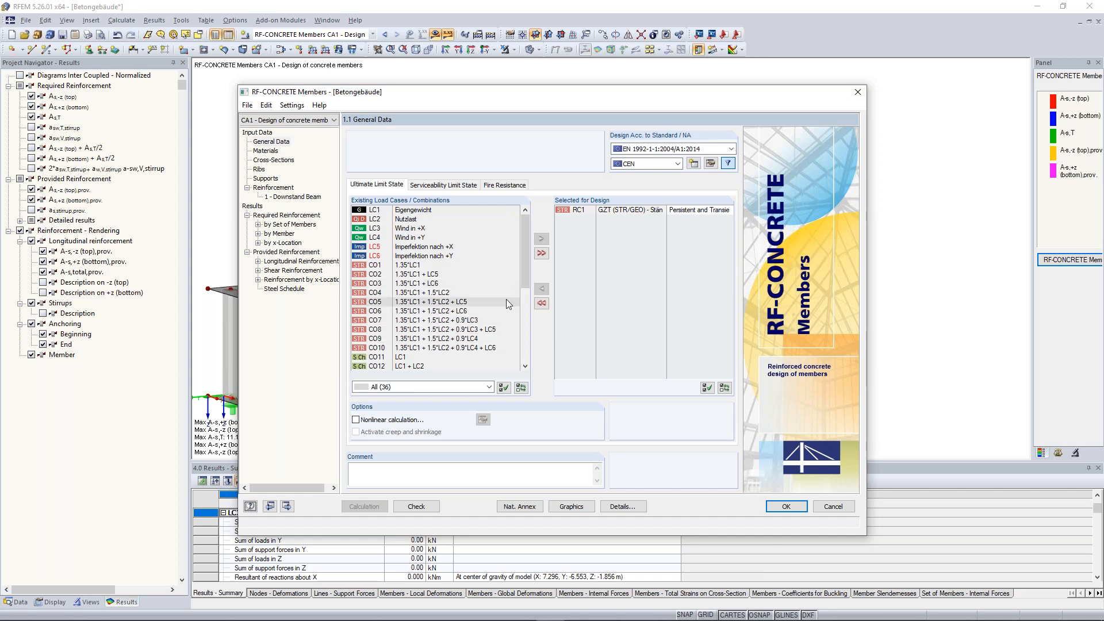
pyautogui.moveTo(524, 244)
pyautogui.mouseDown()
pyautogui.moveTo(523, 254)
pyautogui.moveTo(522, 223)
pyautogui.mouseUp()
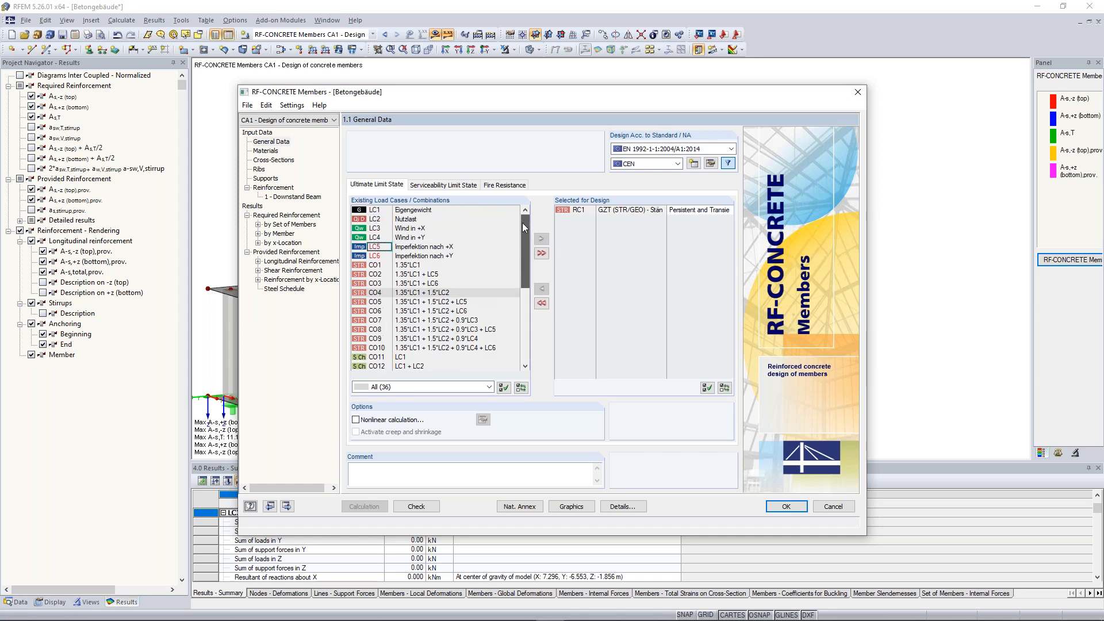
pyautogui.click(274, 188)
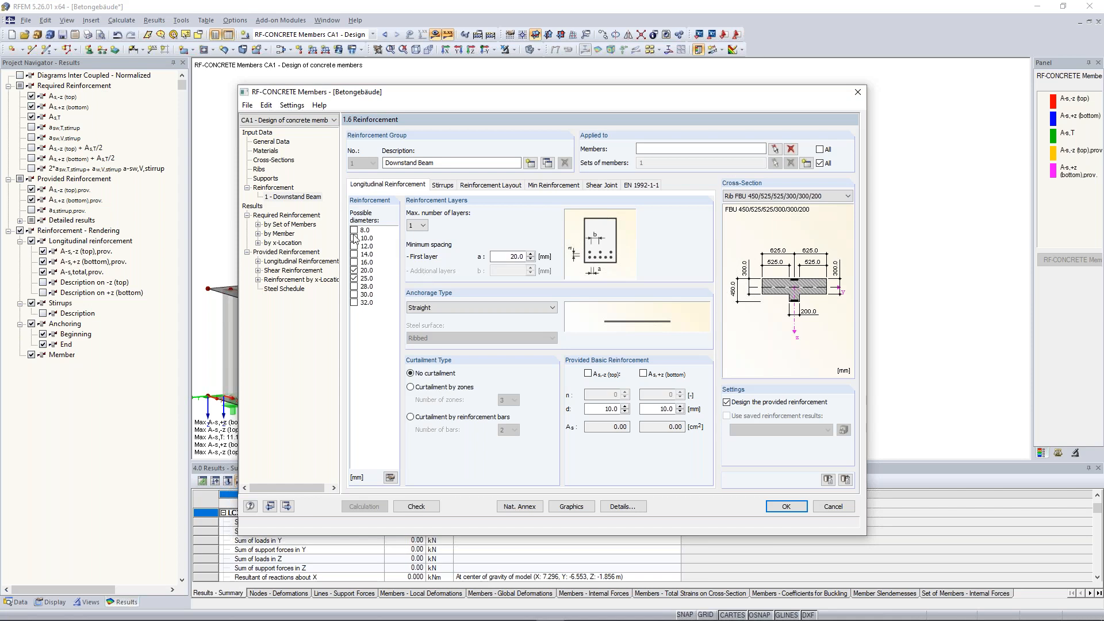
pyautogui.moveTo(384, 163); pyautogui.dragTo(435, 163)
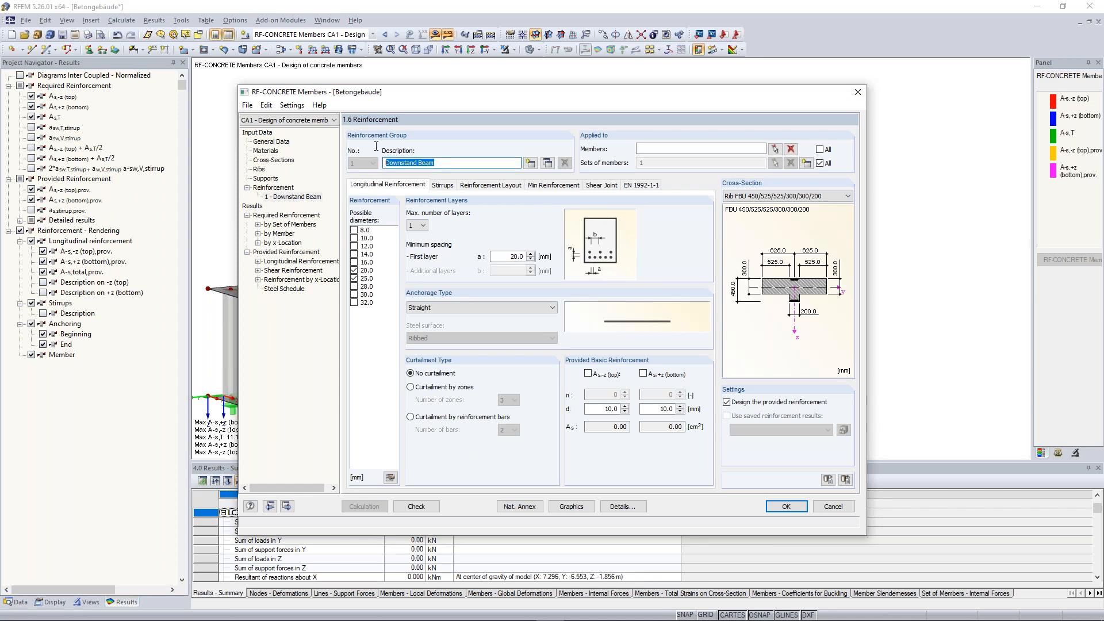
pyautogui.click(531, 163)
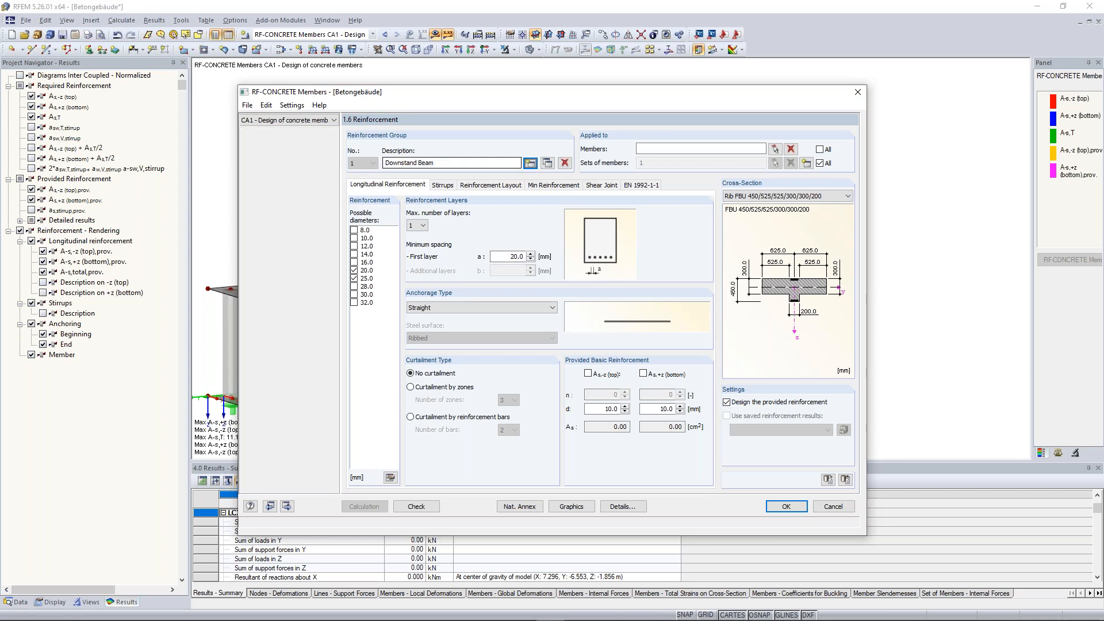
pyautogui.moveTo(398, 163); pyautogui.dragTo(454, 166)
pyautogui.hotkey('ctrl', 'a')
pyautogui.write('Columns')
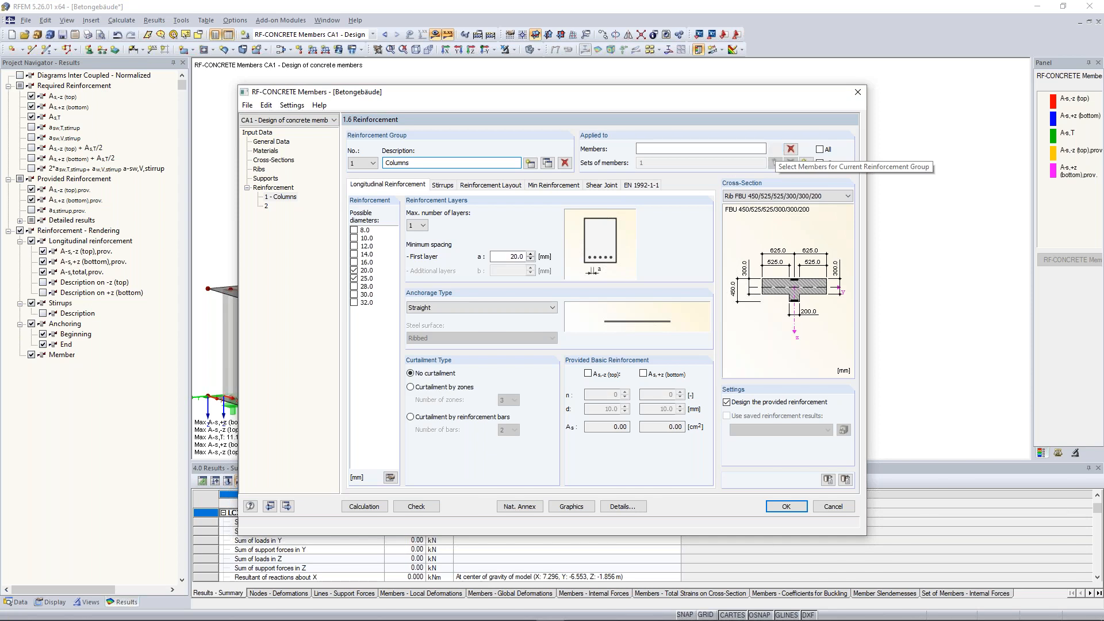
# Start picking the reinforcement group's members in the model and show only members with cross-section 1 - Rectangle 350/350
pyautogui.click(775, 150)
pyautogui.click(91, 602)
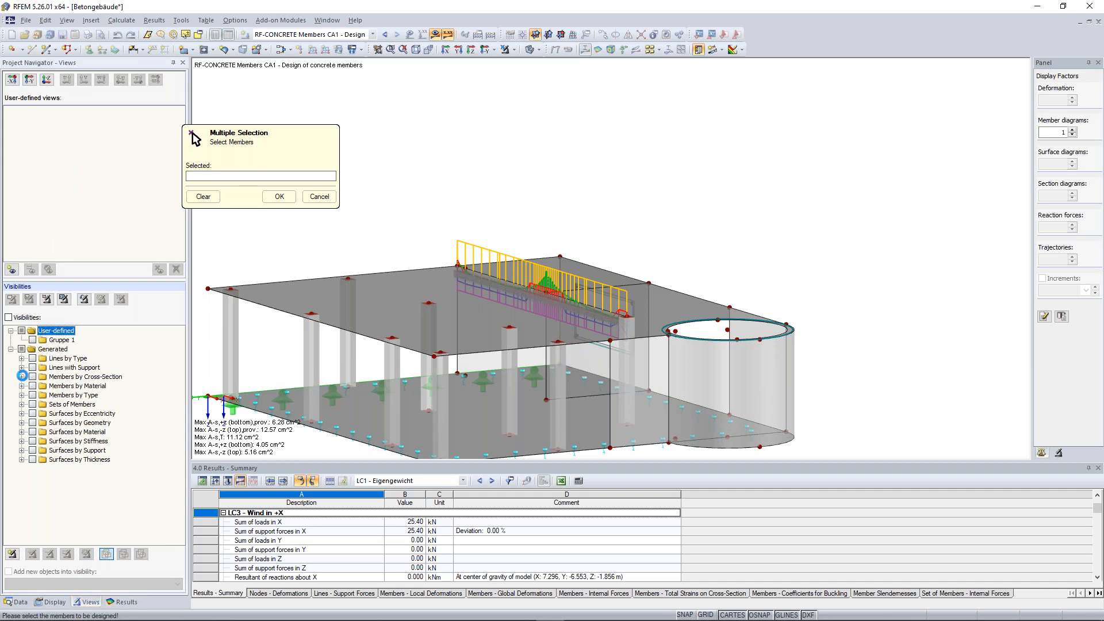
pyautogui.click(22, 376)
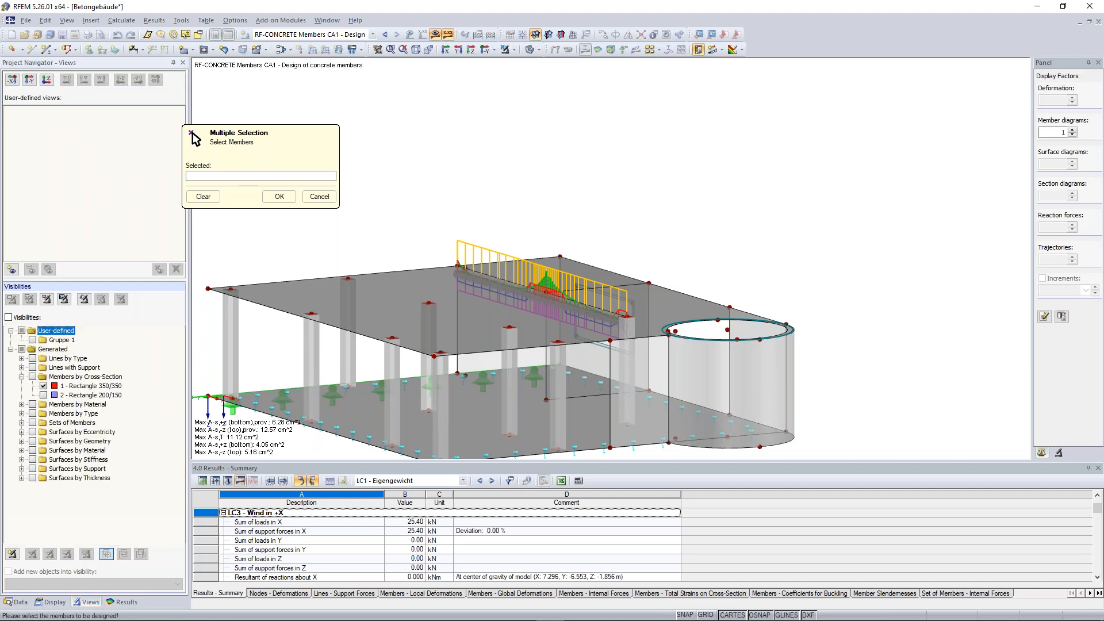
pyautogui.click(43, 386)
pyautogui.click(43, 386)
pyautogui.click(43, 386)
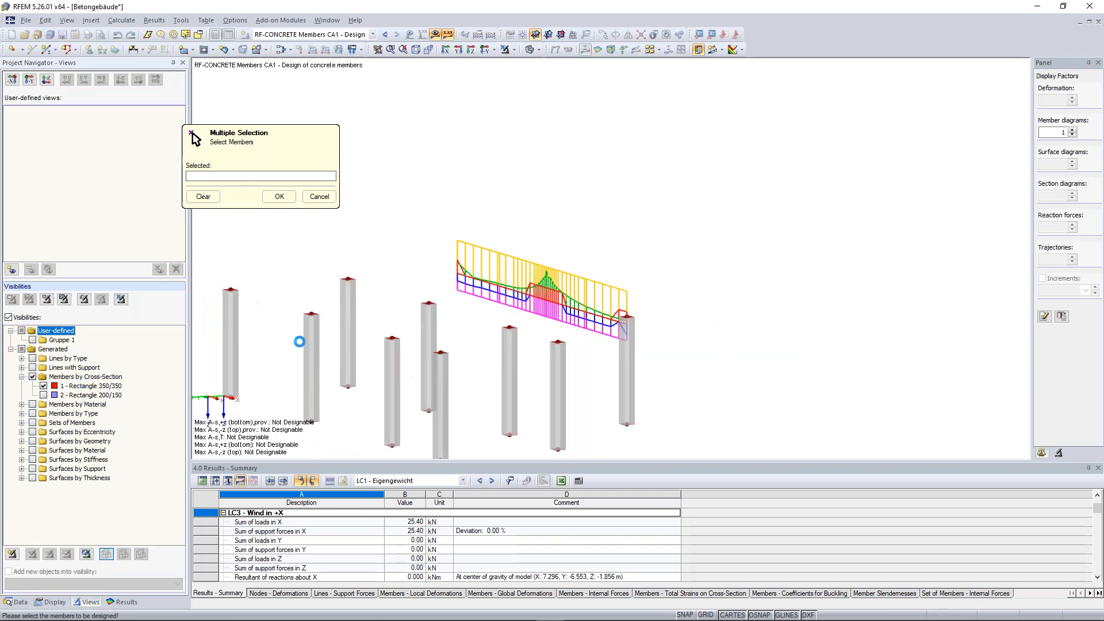
pyautogui.scroll(-3, 366, 302)
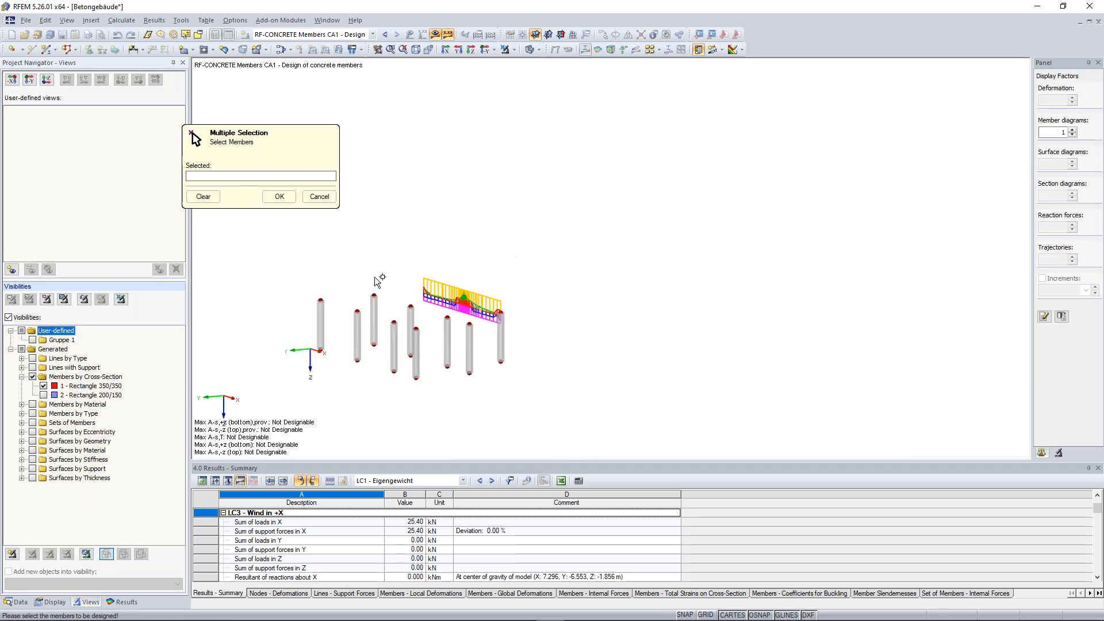
pyautogui.moveTo(278, 264); pyautogui.dragTo(549, 390)
pyautogui.click(277, 197)
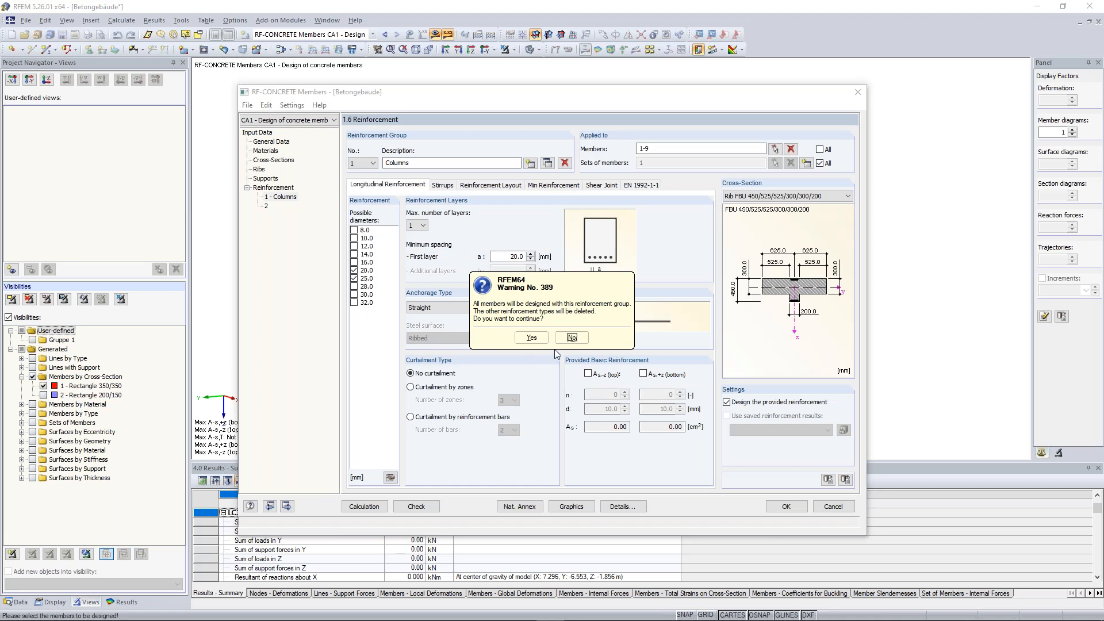
pyautogui.click(531, 343)
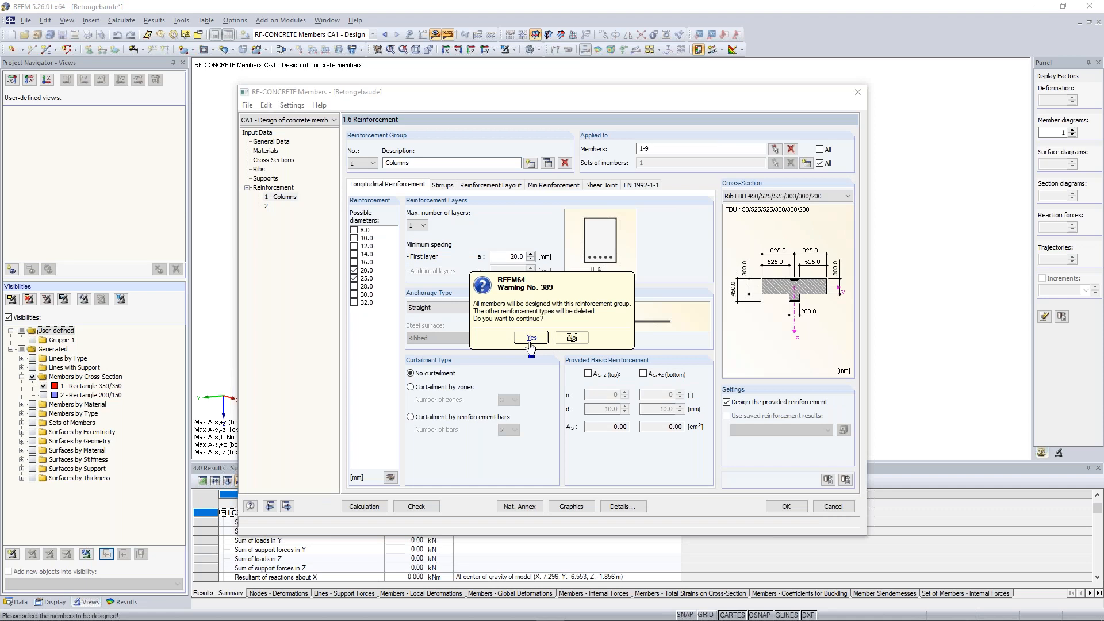
pyautogui.click(579, 340)
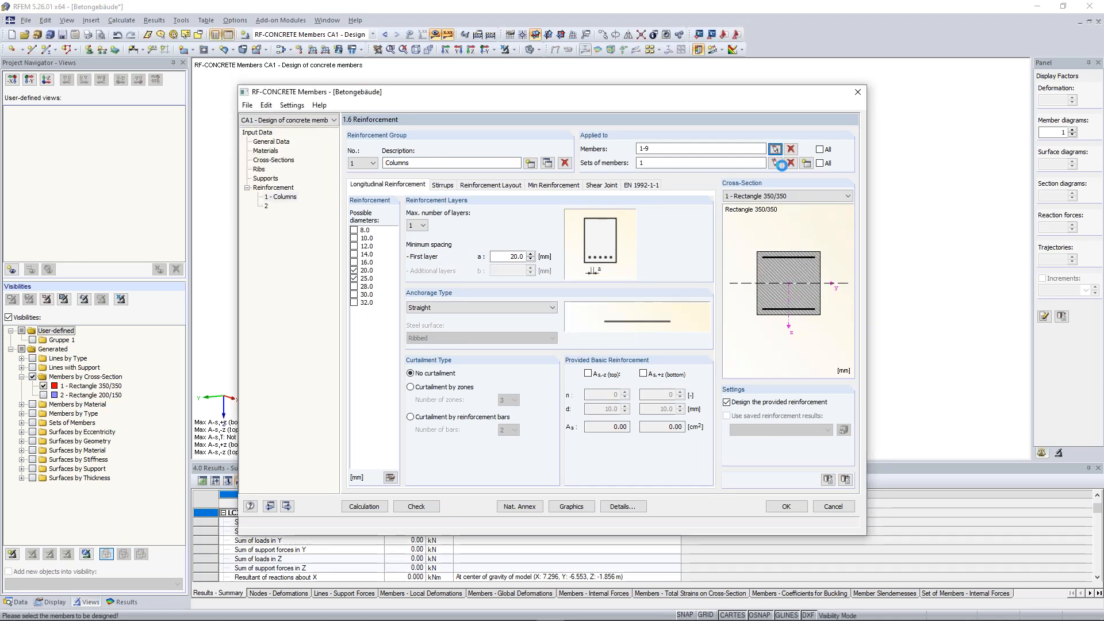
pyautogui.moveTo(736, 163); pyautogui.dragTo(641, 163)
pyautogui.press('BackSpace')
pyautogui.click(675, 151)
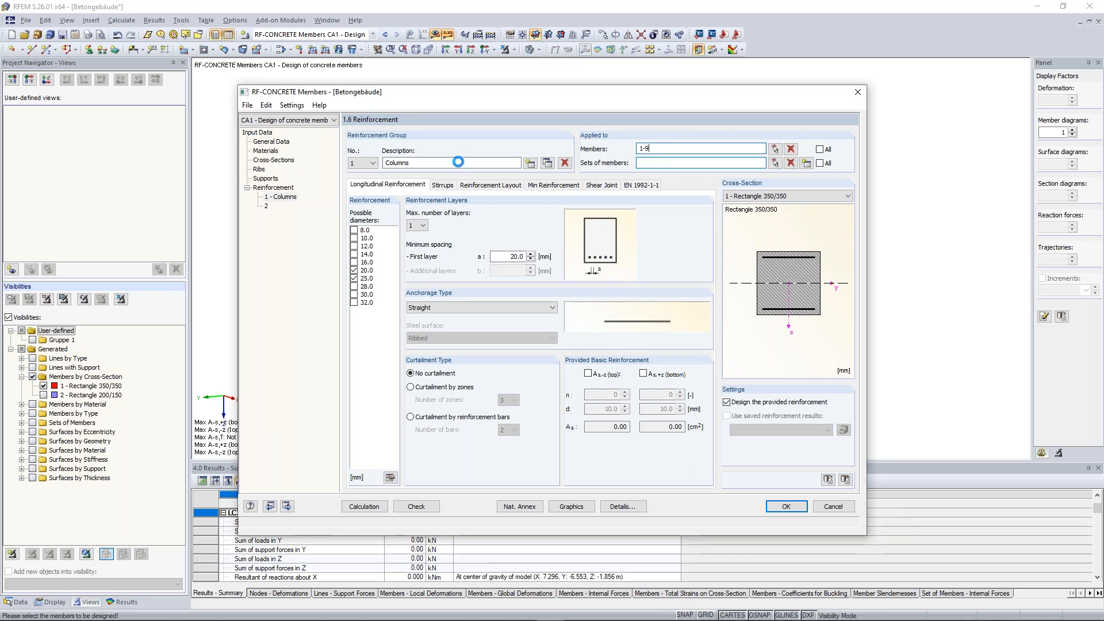
pyautogui.click(277, 211)
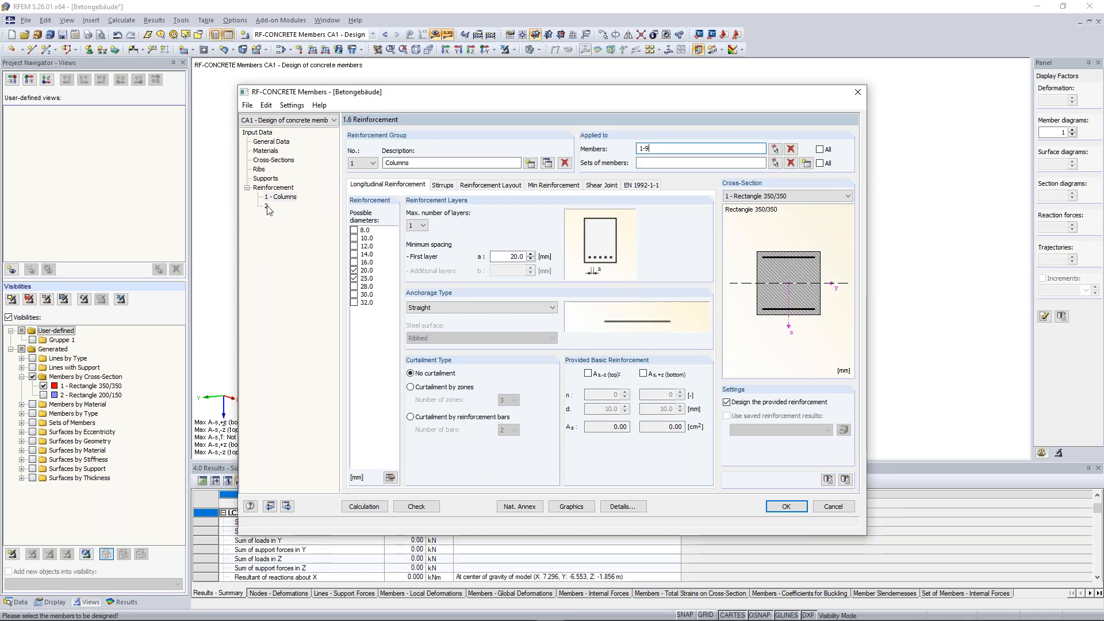
pyautogui.click(282, 198)
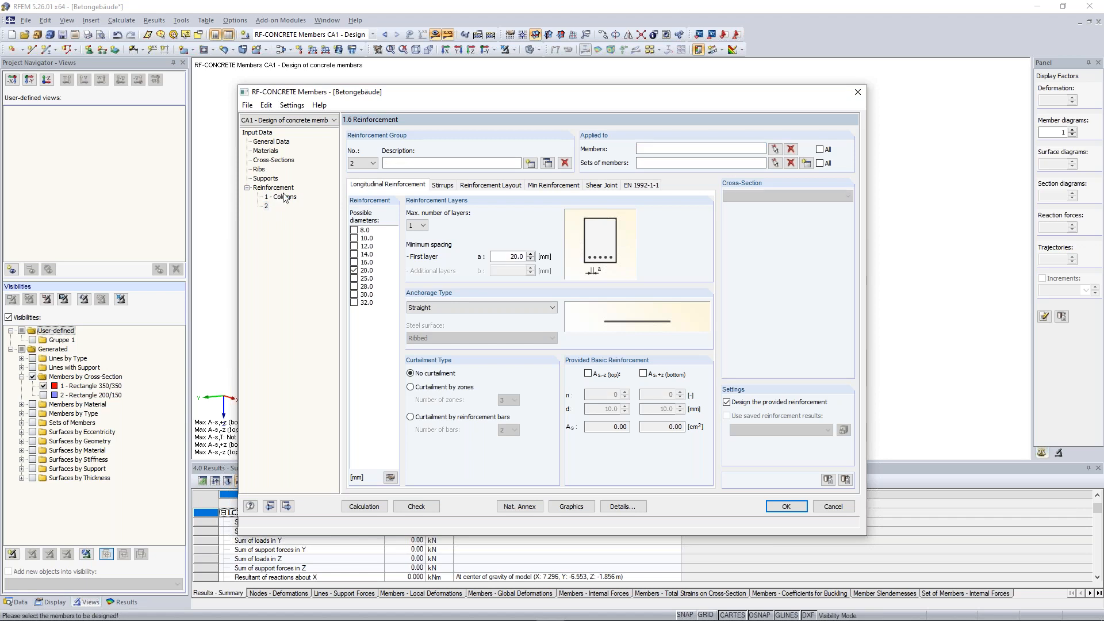
pyautogui.click(666, 391)
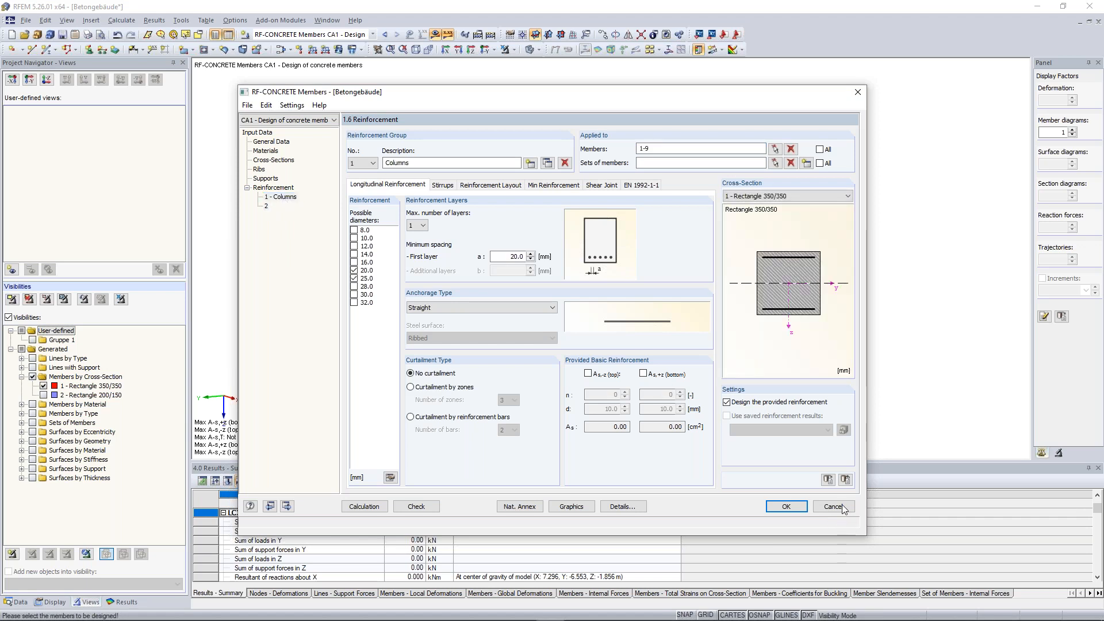
pyautogui.click(834, 506)
pyautogui.click(531, 332)
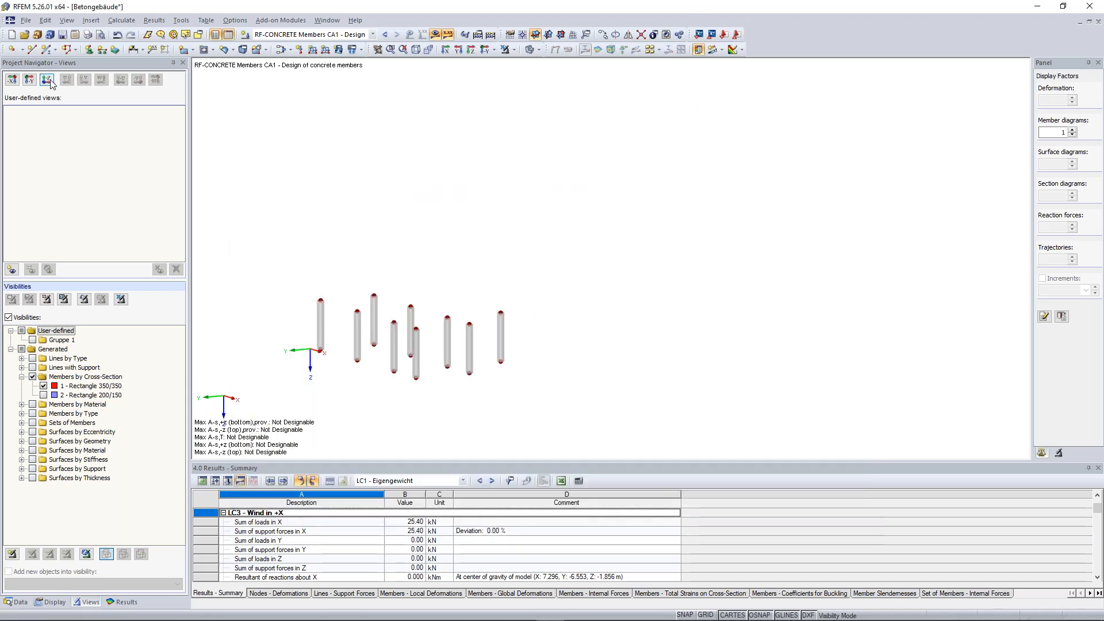
# Reopen the RF-CONCRETE Members module and go to the Downstand Beam reinforcement group
pyautogui.click(20, 602)
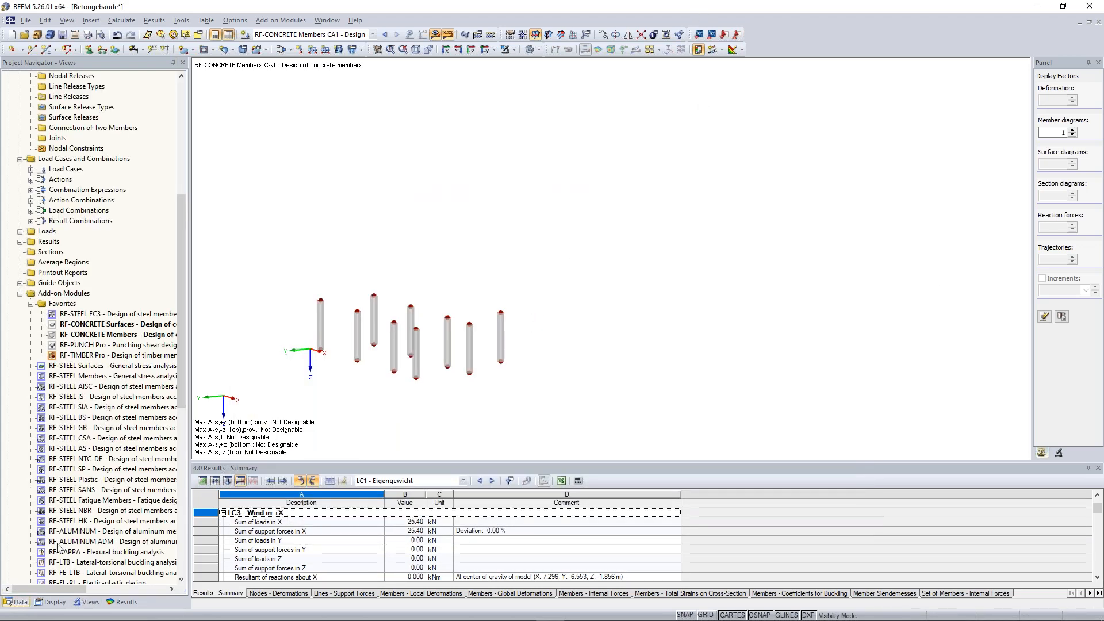
pyautogui.doubleClick(121, 340)
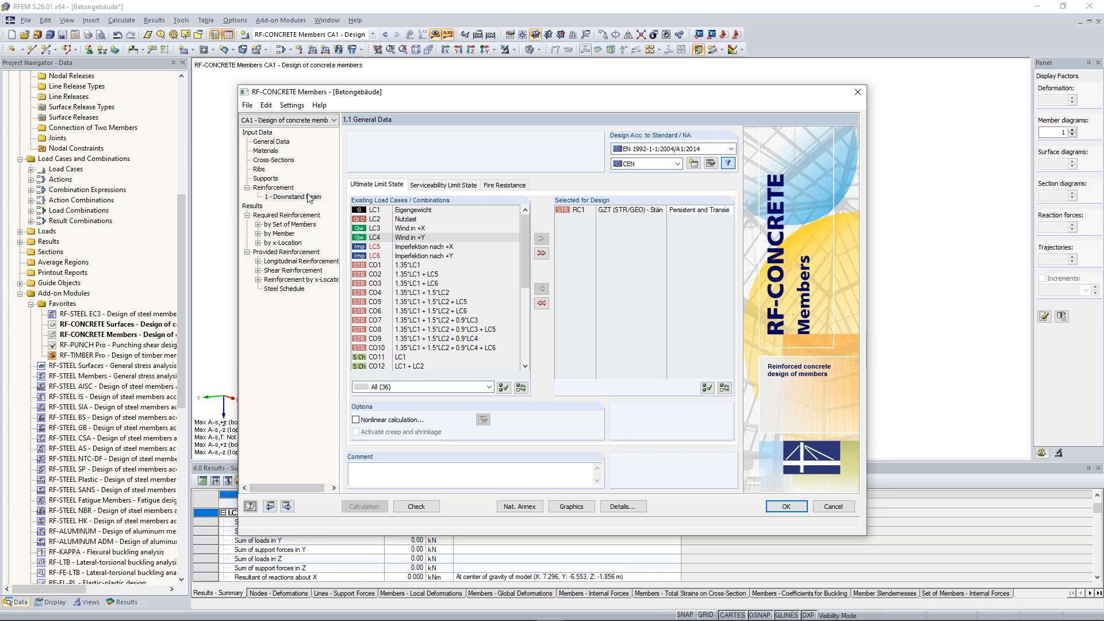
pyautogui.click(311, 196)
pyautogui.click(530, 163)
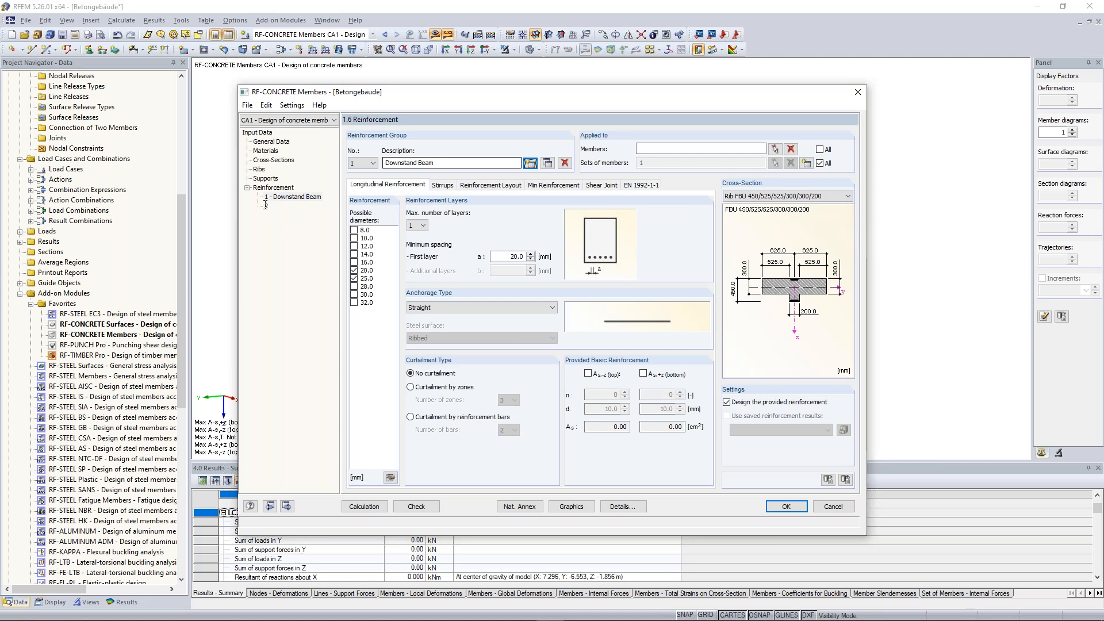
pyautogui.click(267, 206)
pyautogui.click(530, 338)
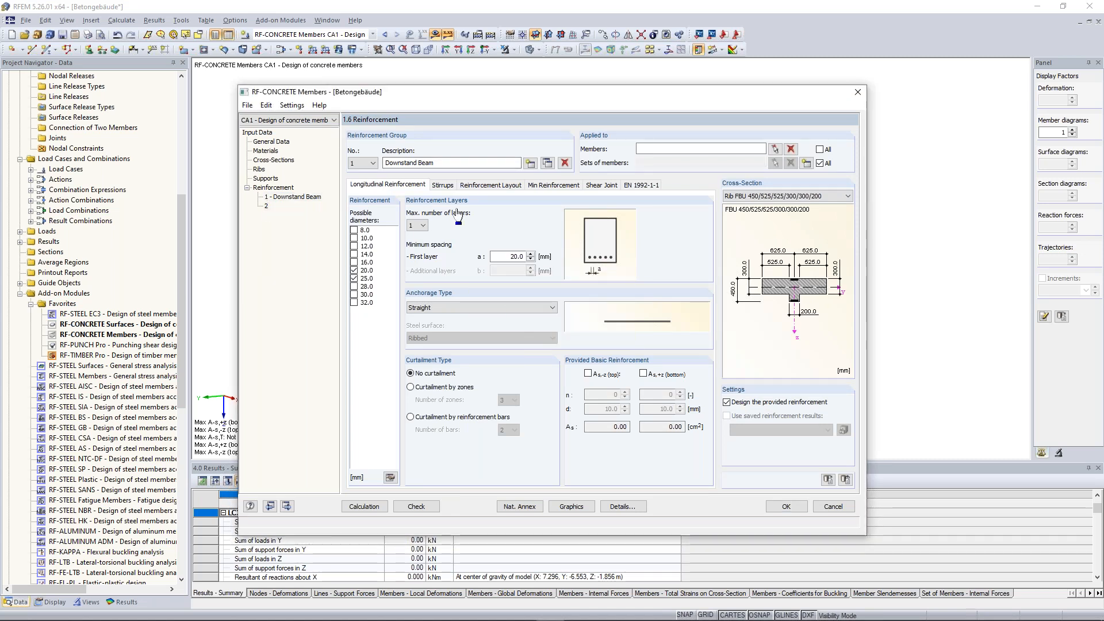
pyautogui.click(547, 163)
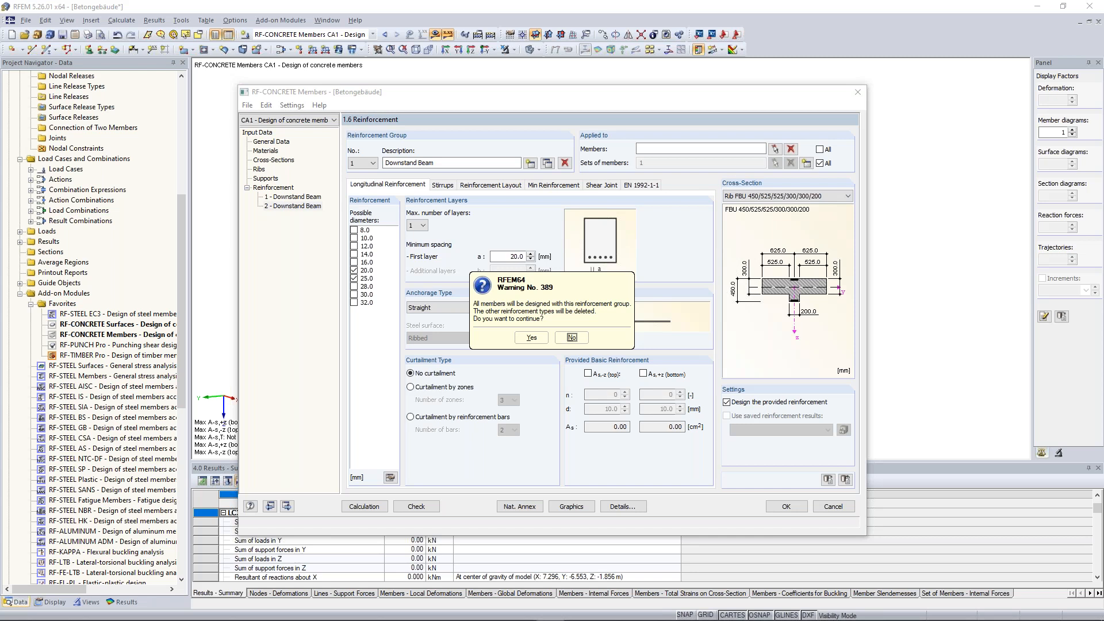
pyautogui.click(530, 338)
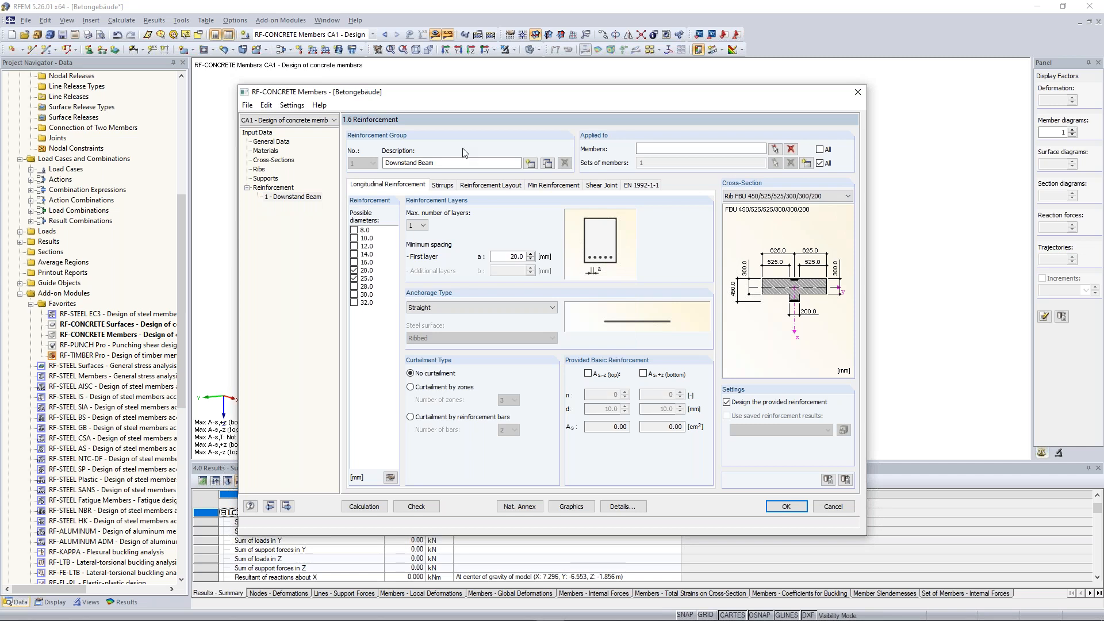
# Stop applying the Downstand Beam group to all sets of members, then create and open a second reinforcement group
pyautogui.click(821, 163)
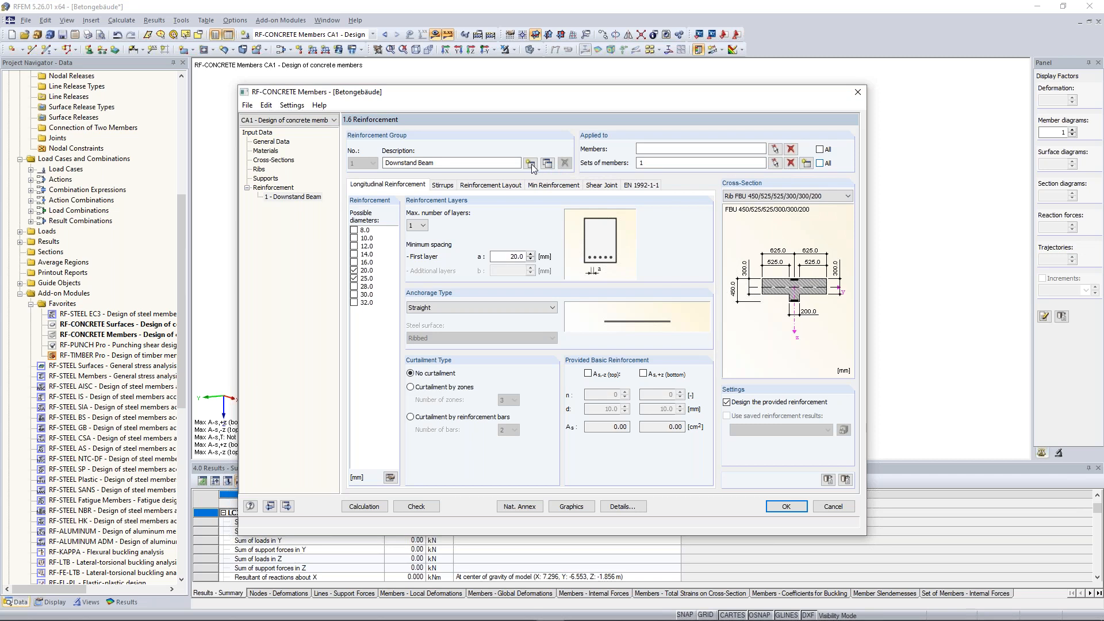
pyautogui.click(530, 164)
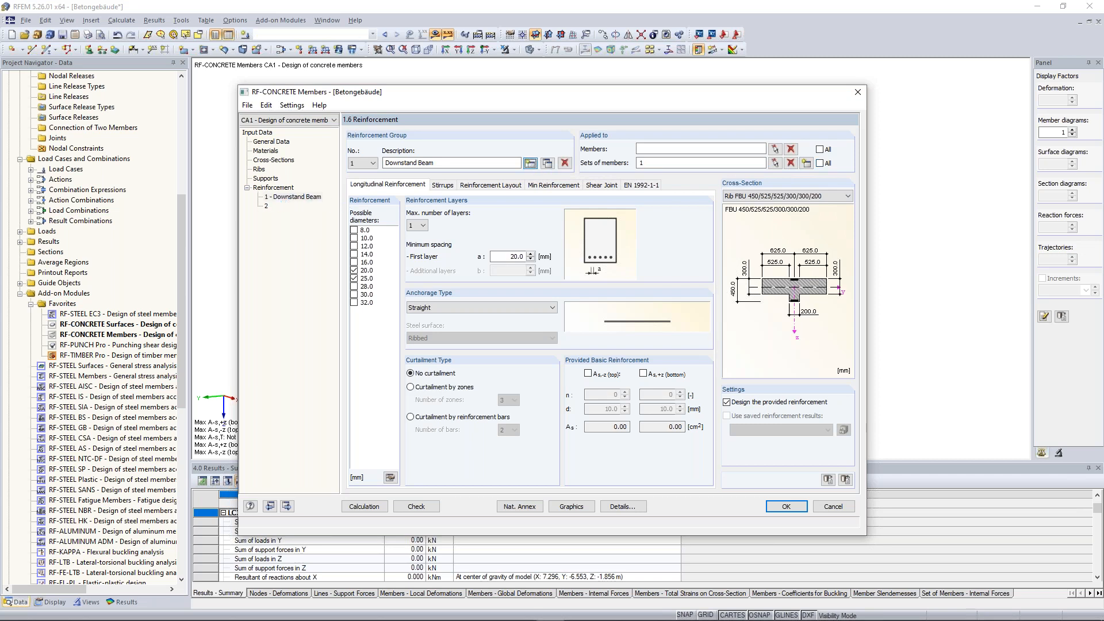
pyautogui.click(267, 207)
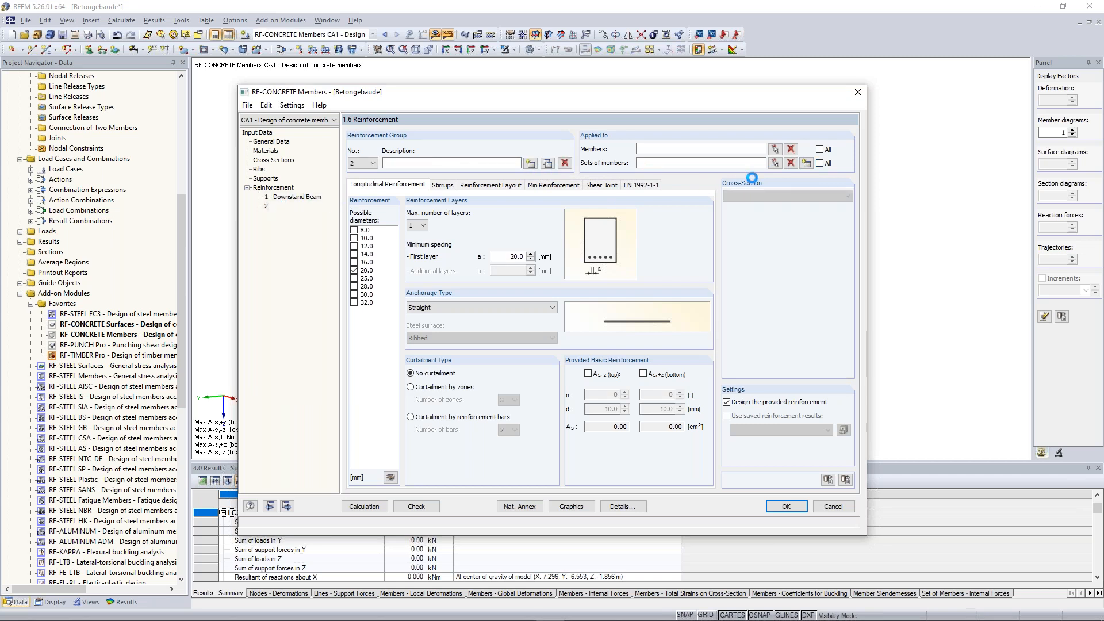
# Assign all columns, members 1-9, to reinforcement group 2 and describe the group as Columns
pyautogui.click(776, 150)
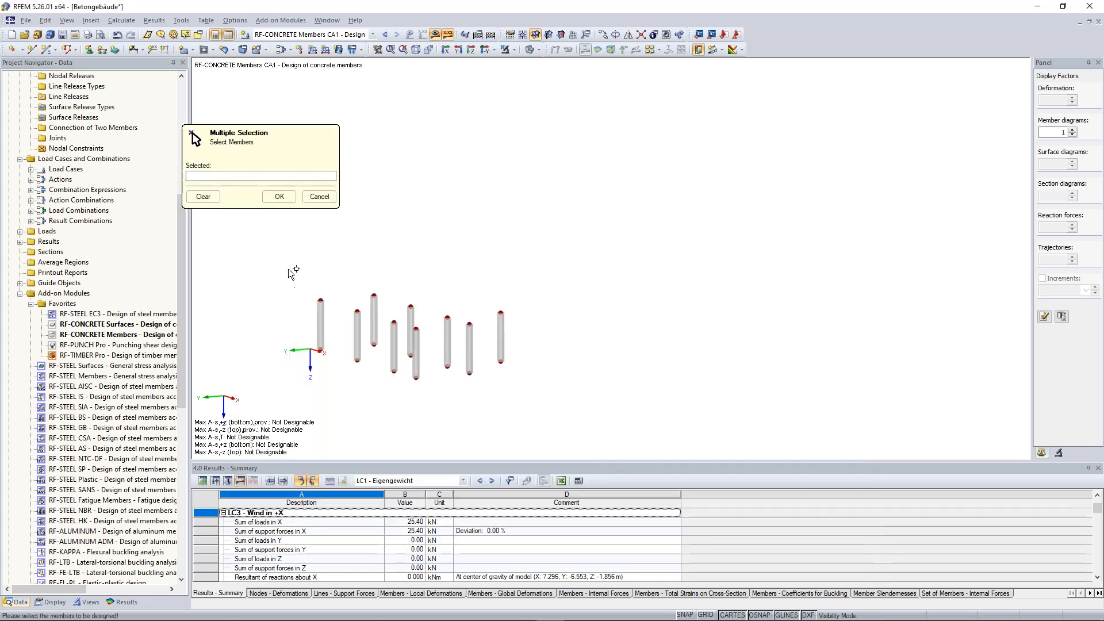
pyautogui.moveTo(279, 265); pyautogui.dragTo(577, 404)
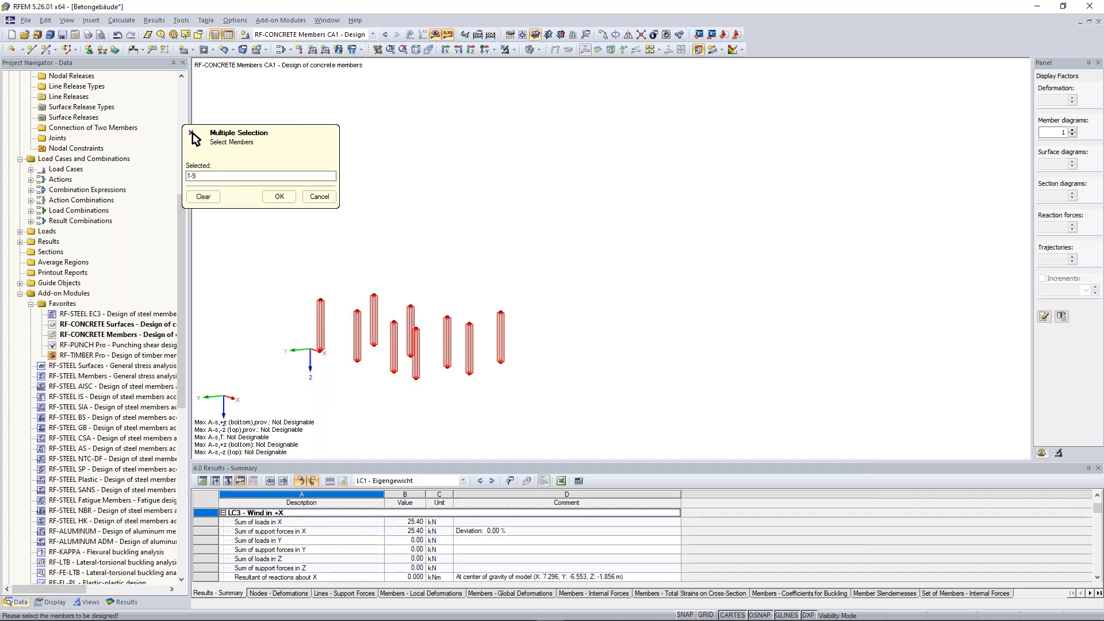
pyautogui.click(281, 196)
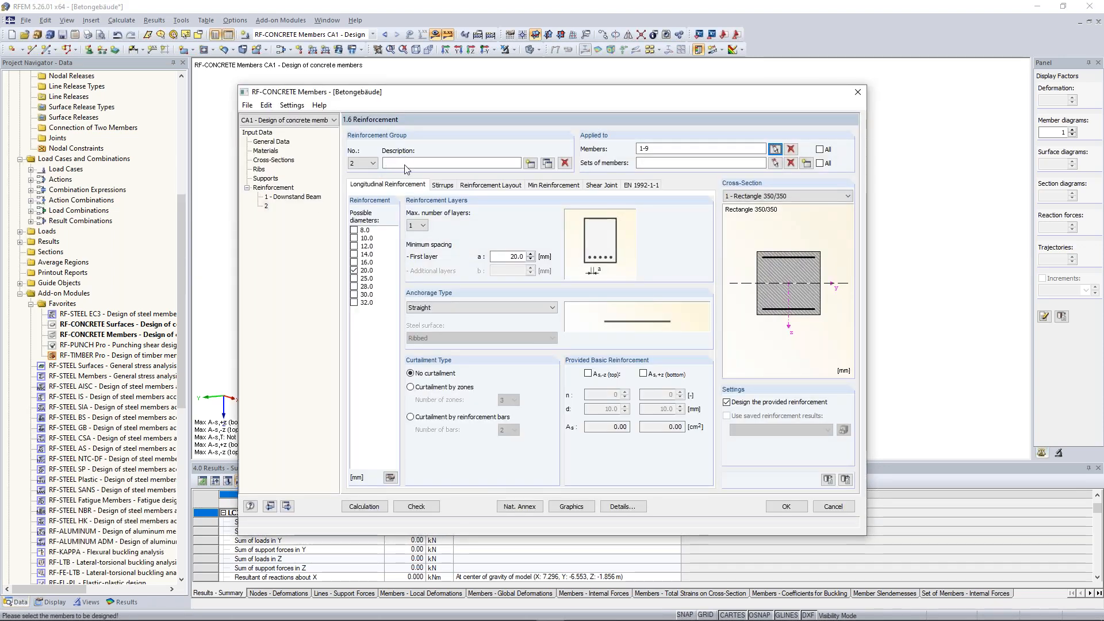
pyautogui.write('Columns')
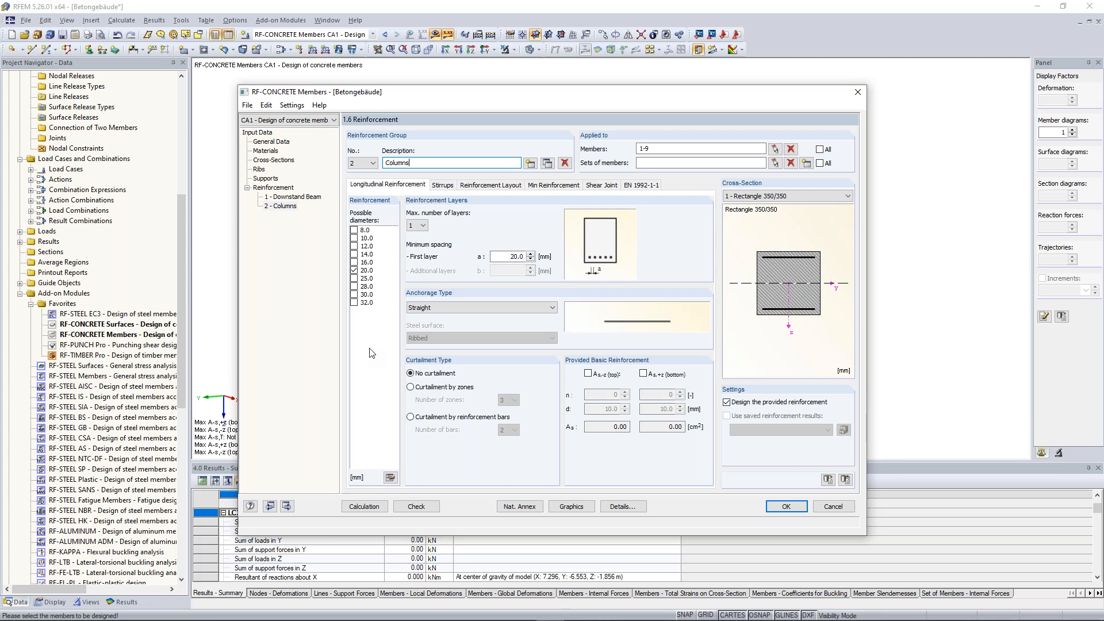
# Additionally allow 25 mm longitudinal bars for the columns and use the defined stirrup spacing 50 - 300 mm, 50 mm
pyautogui.click(354, 278)
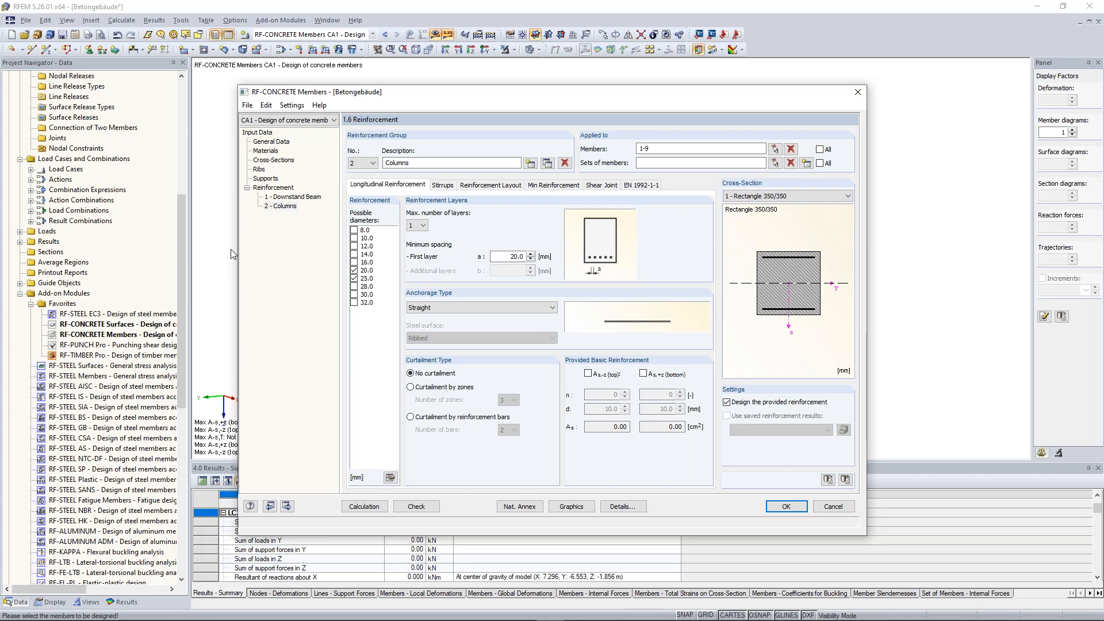
pyautogui.click(457, 189)
pyautogui.click(462, 452)
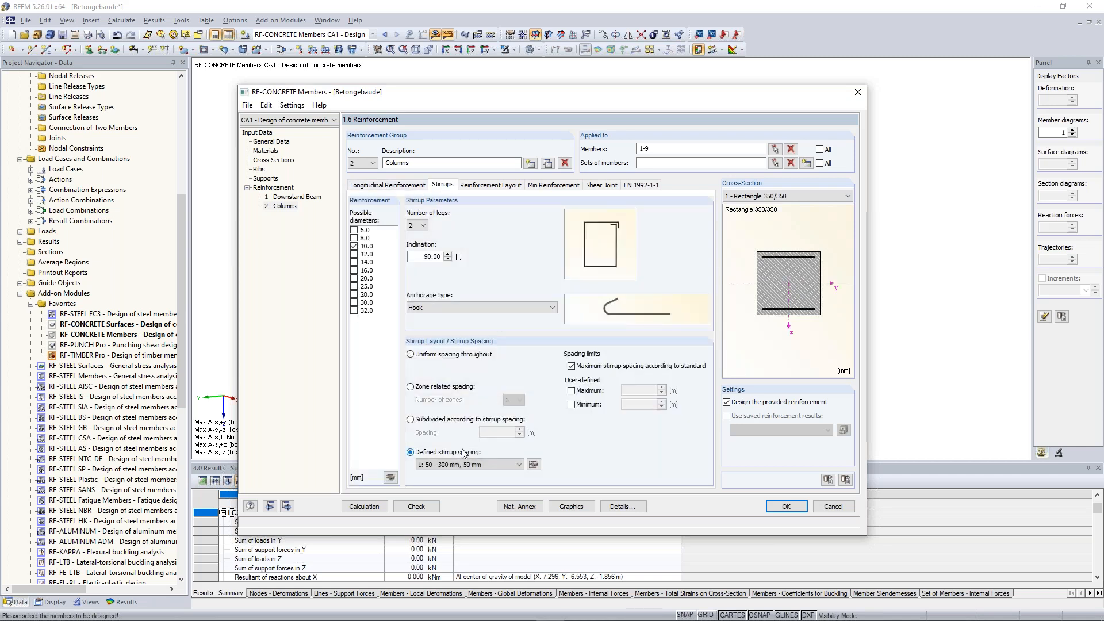
# Set the columns' reinforcement layout to In Corners (symmetrical distribution)
pyautogui.click(500, 189)
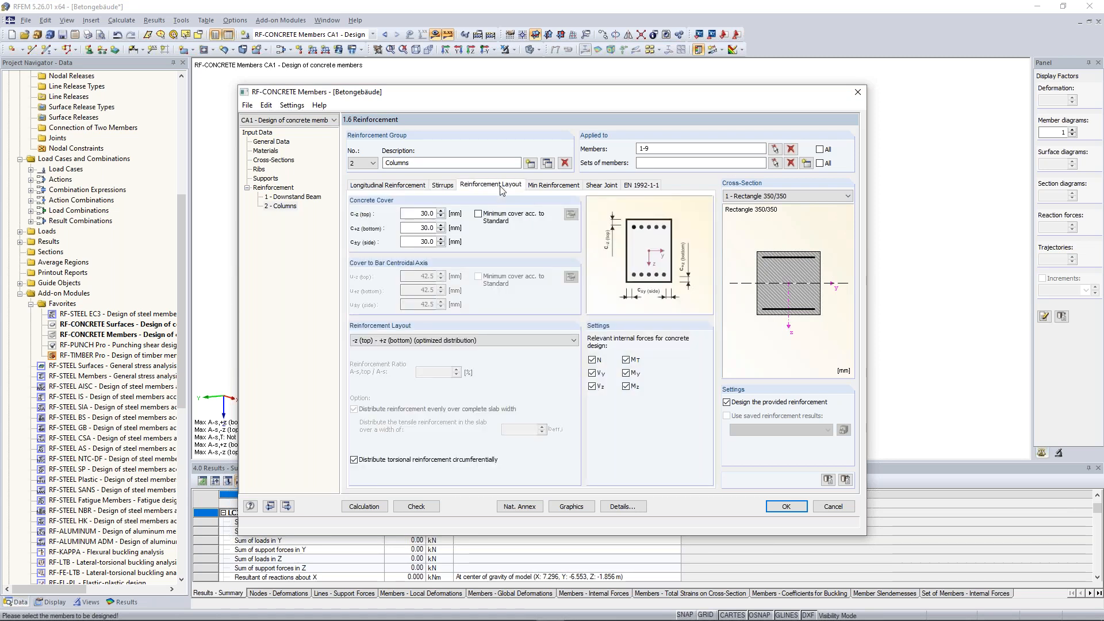
pyautogui.click(414, 340)
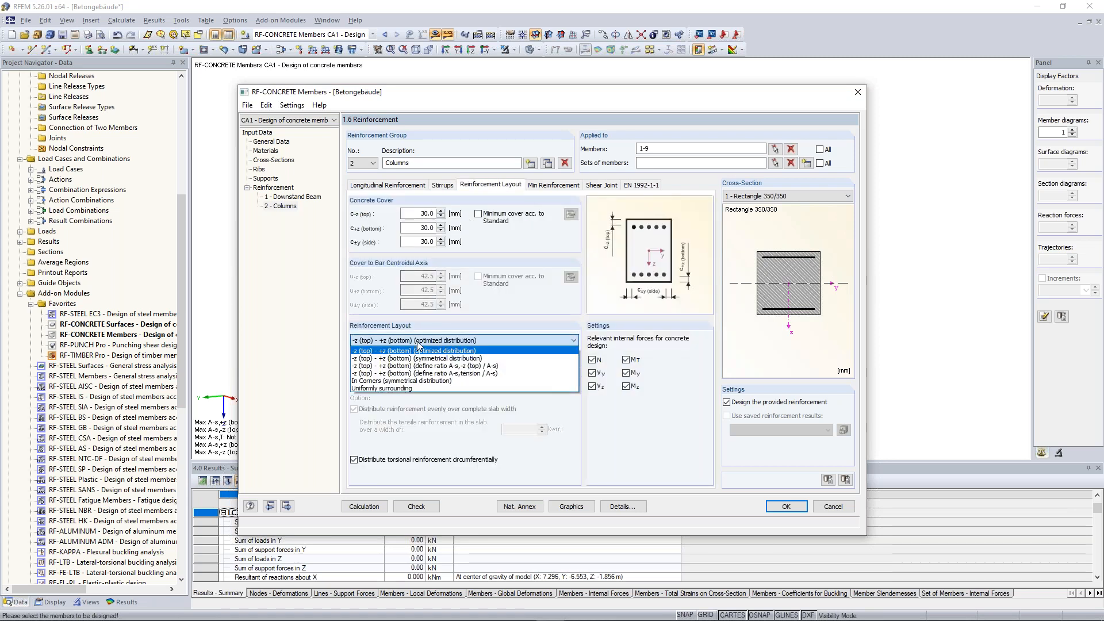
pyautogui.click(415, 380)
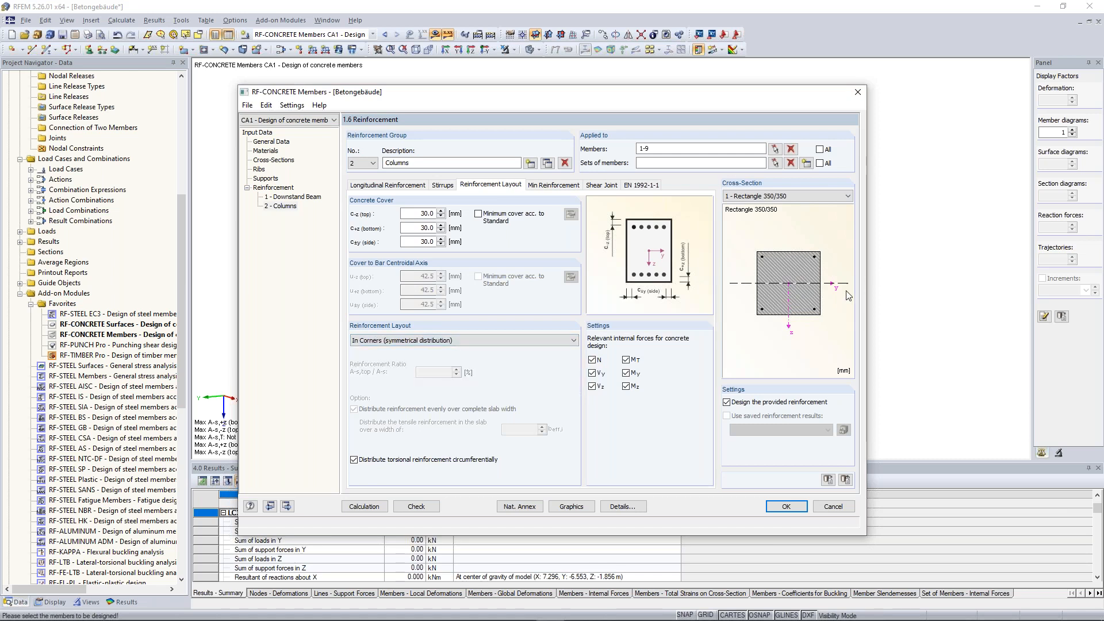
# Set a maximum bar spacing of 150 mm for the secondary reinforcement in the Columns group's minimum reinforcement settings
pyautogui.click(373, 461)
pyautogui.click(373, 463)
pyautogui.click(563, 185)
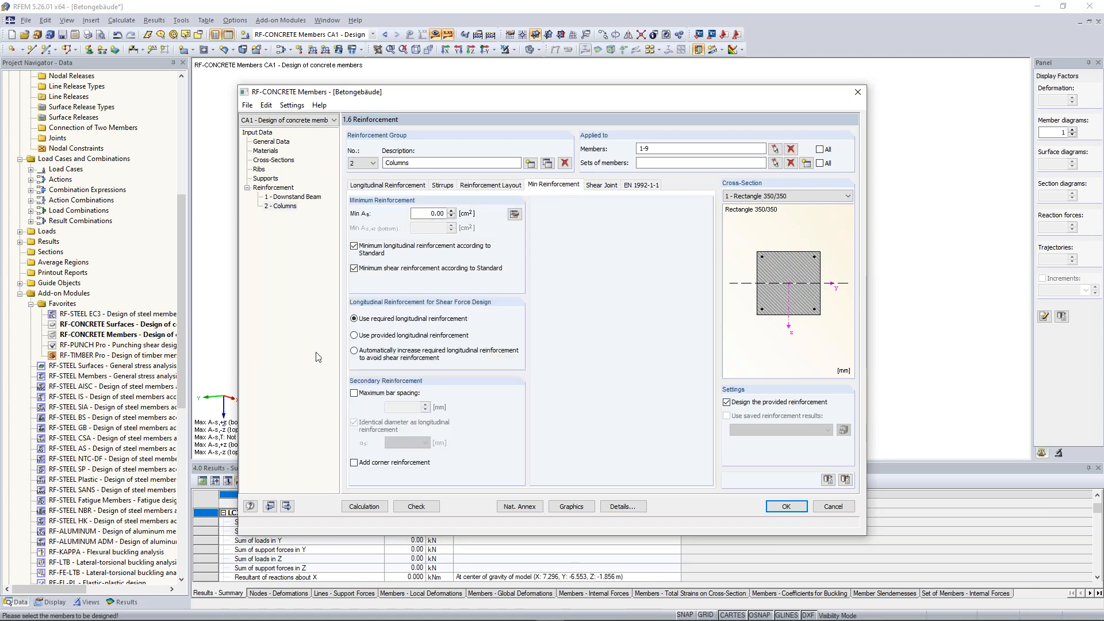
pyautogui.click(389, 395)
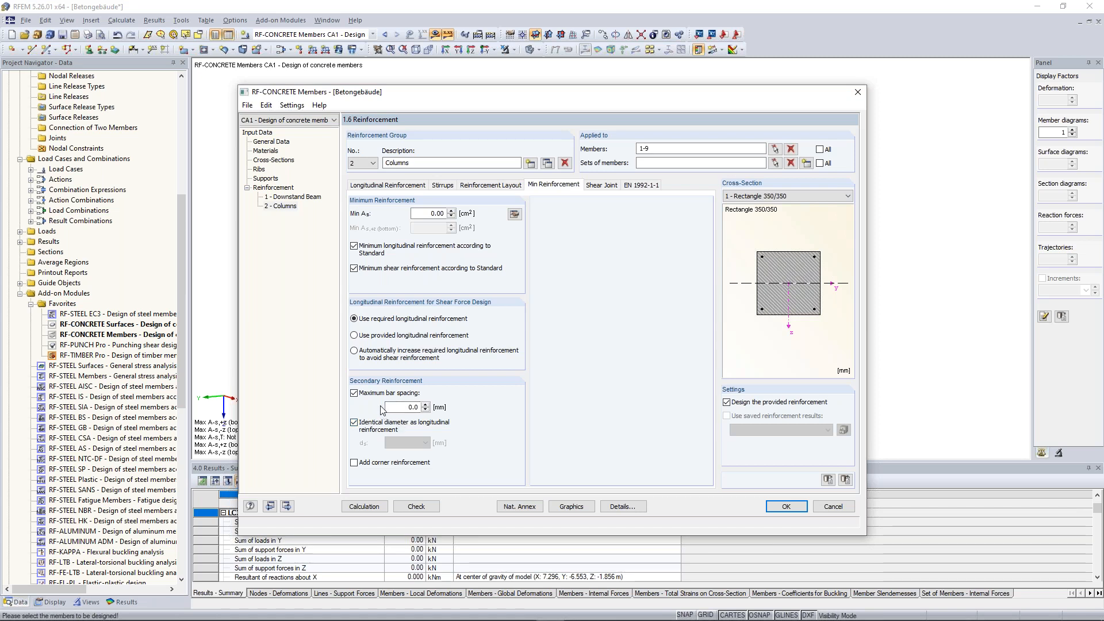
pyautogui.moveTo(407, 406); pyautogui.dragTo(435, 406)
# Give the columns' secondary reinforcement its own bar diameter of 12 mm instead of the identical longitudinal diameter
pyautogui.click(371, 425)
pyautogui.click(371, 424)
pyautogui.click(370, 426)
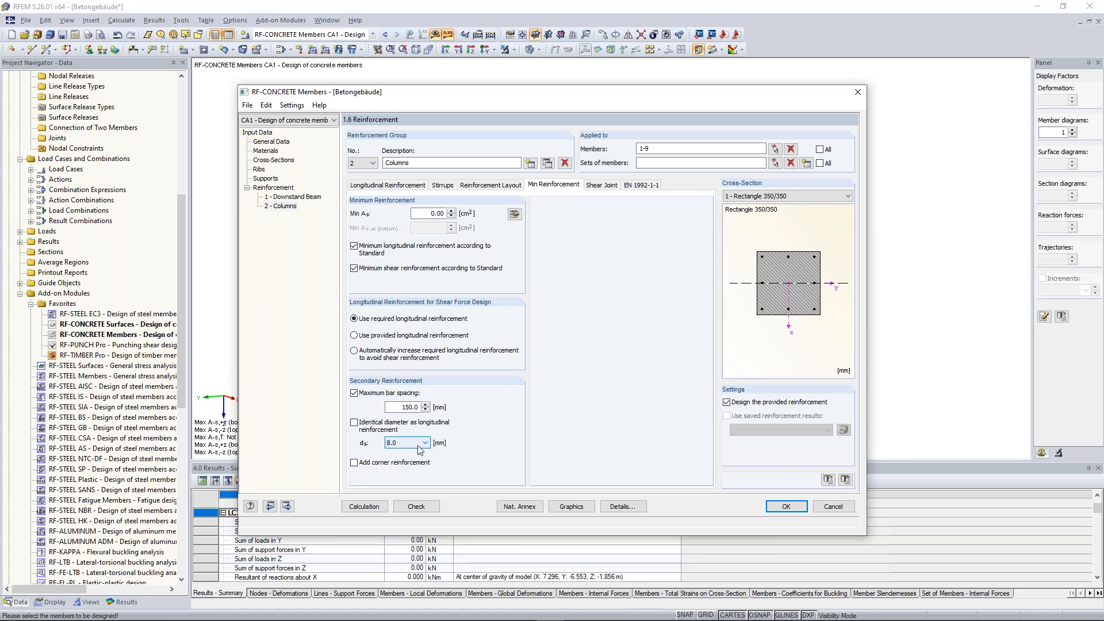
pyautogui.click(421, 443)
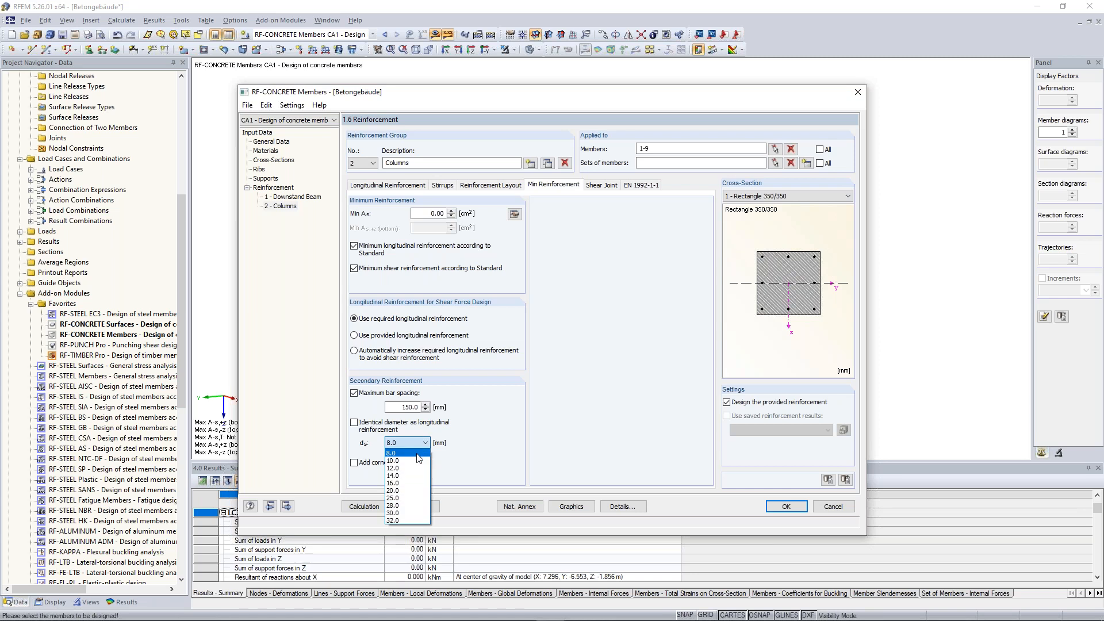
pyautogui.click(407, 476)
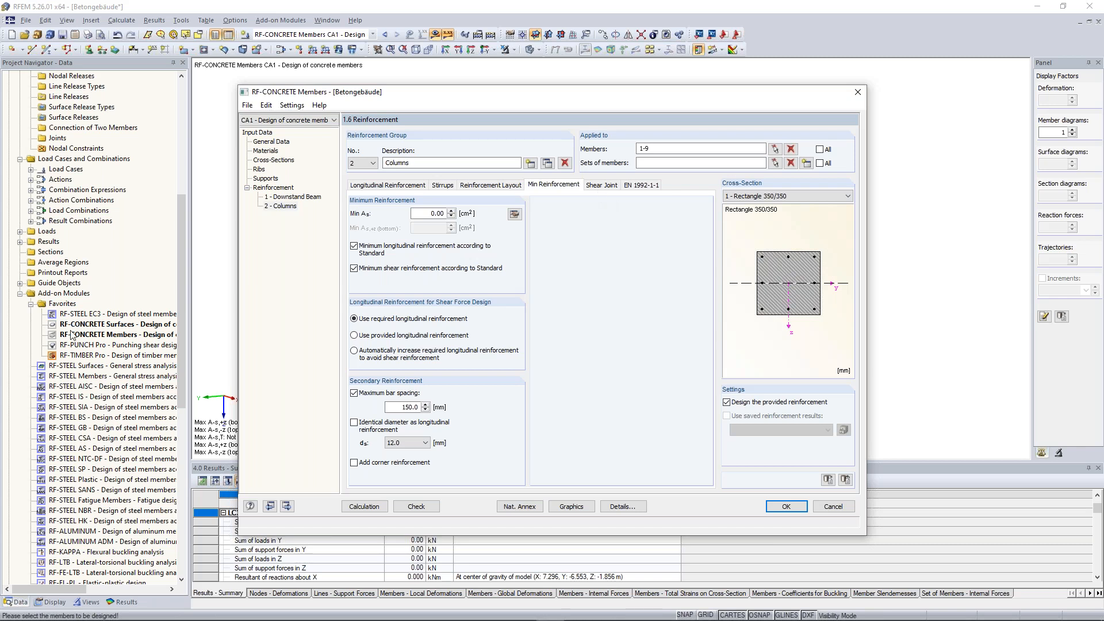
# Run the concrete design and read the notes for the total longitudinal and shear stirrup reinforcement of cross-section Rectangle 350/350
pyautogui.click(376, 511)
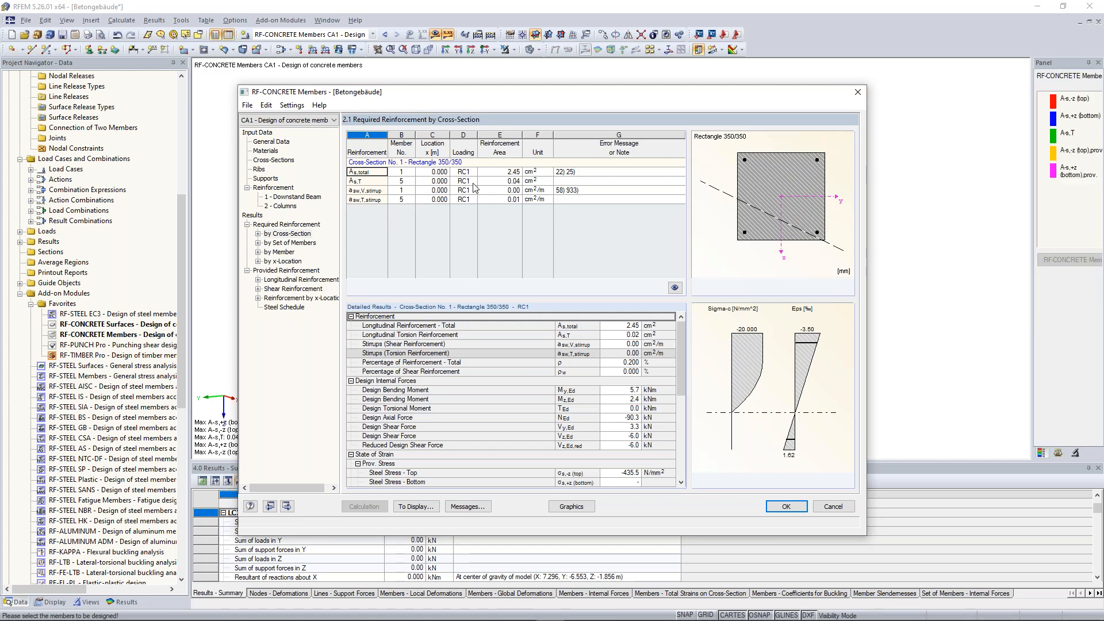
pyautogui.click(620, 172)
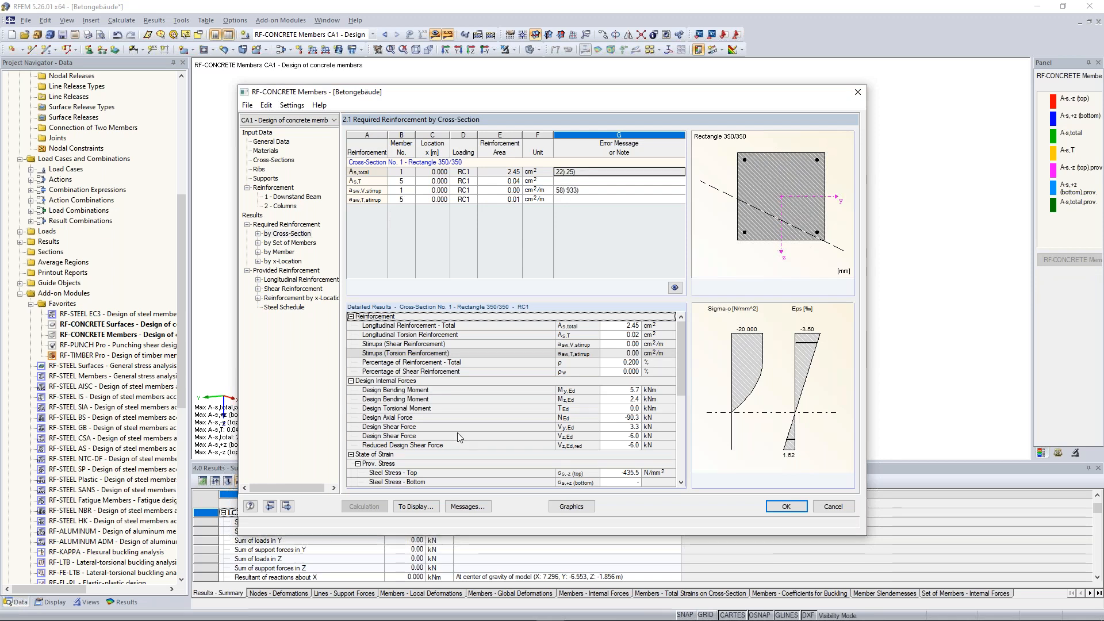
pyautogui.click(573, 191)
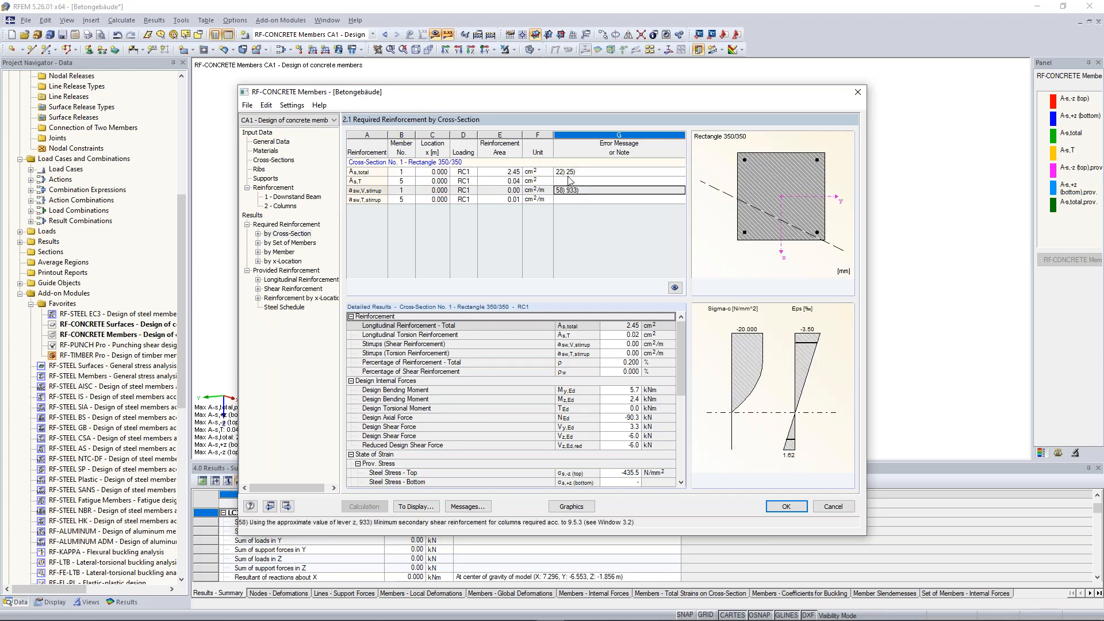
pyautogui.click(572, 171)
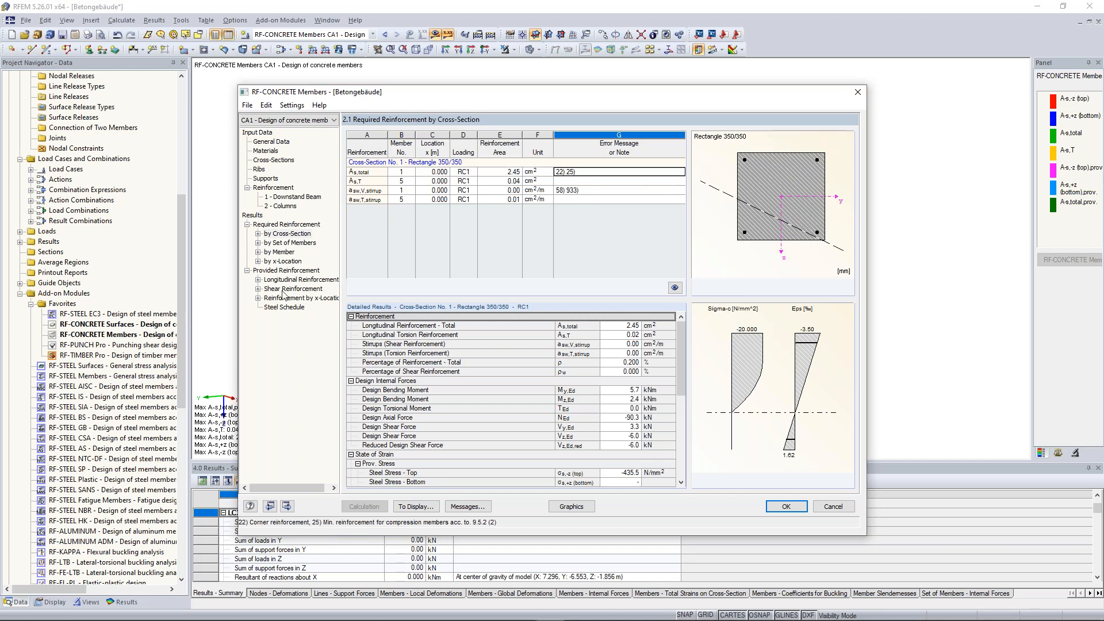
# Display the provided longitudinal reinforcement by member and confirm the module to return to the model
pyautogui.click(258, 280)
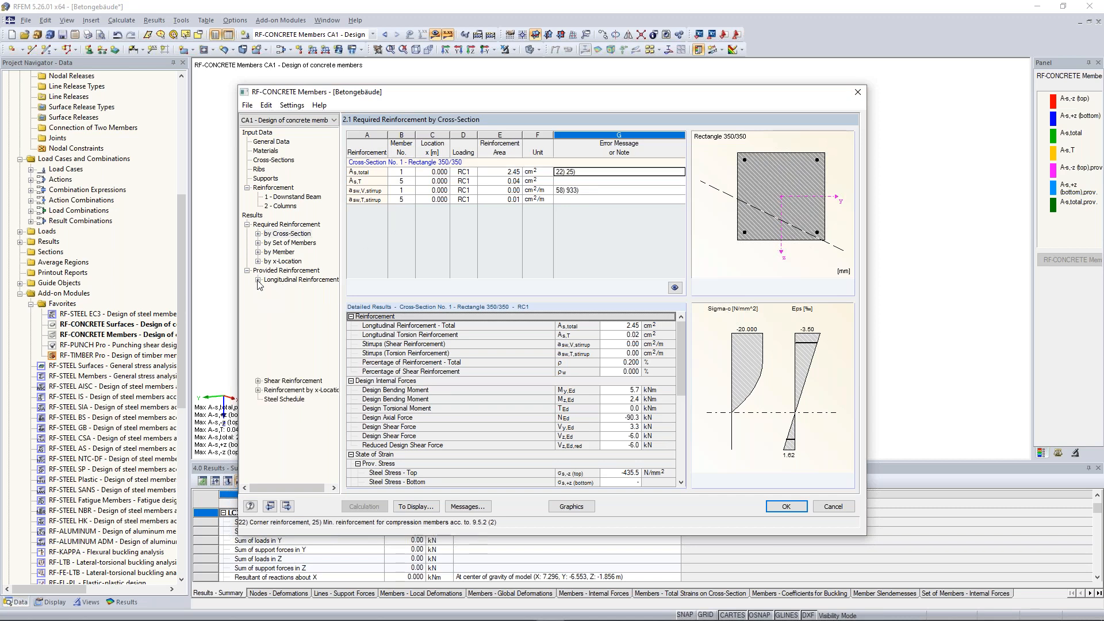
pyautogui.click(300, 280)
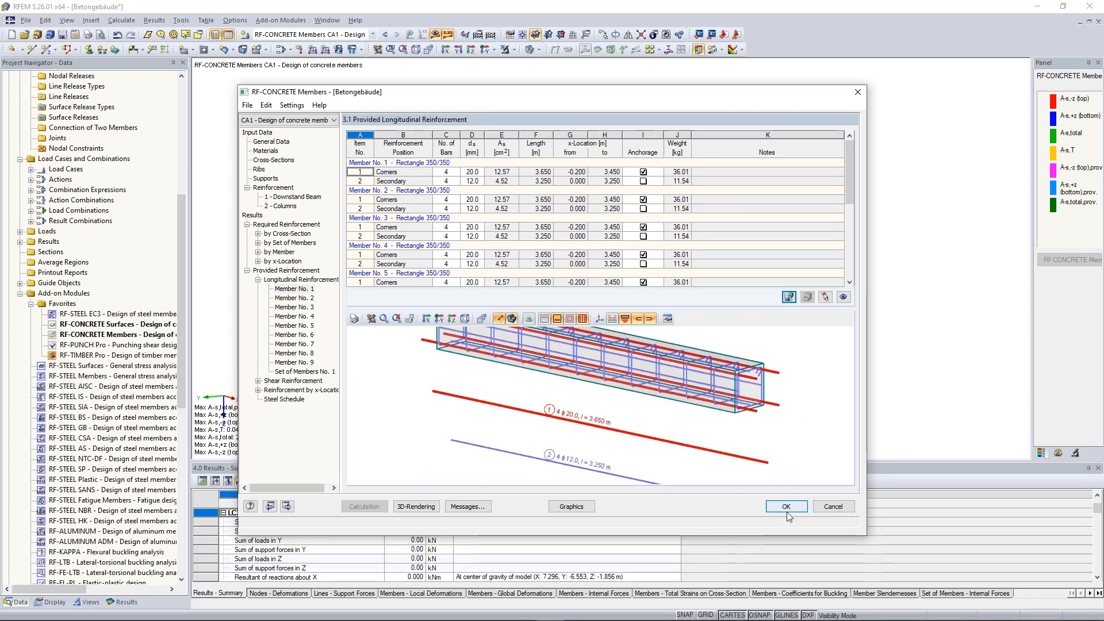
pyautogui.click(789, 510)
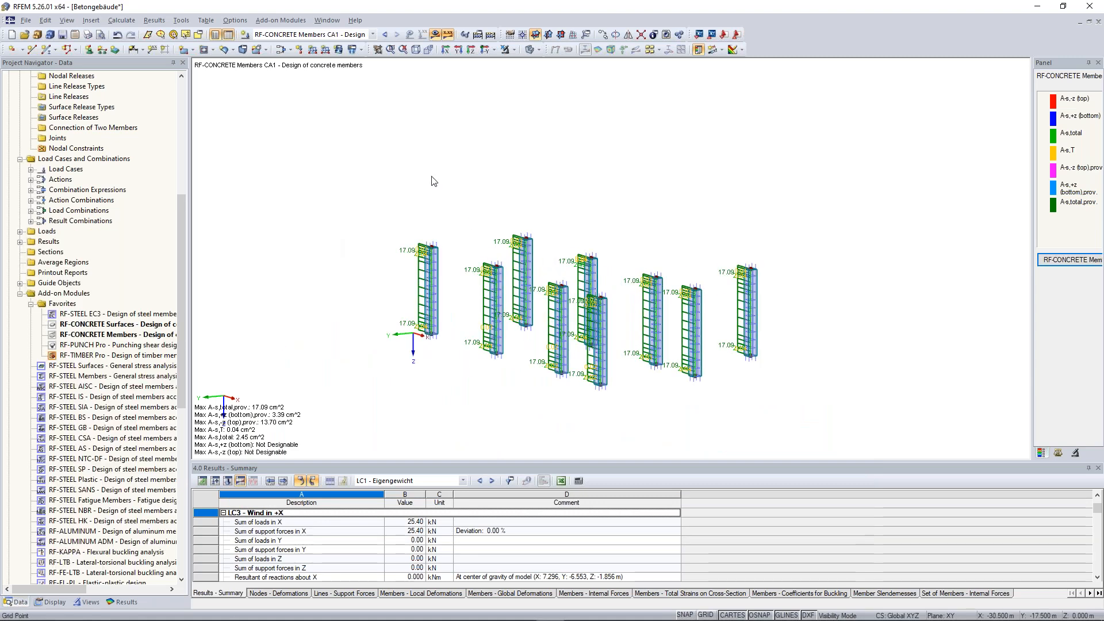
# Inspect the columns' reinforcement results, toggling the provided top reinforcement off and on, and cancel the visibility mode to display the whole building
pyautogui.scroll(5, 457, 276)
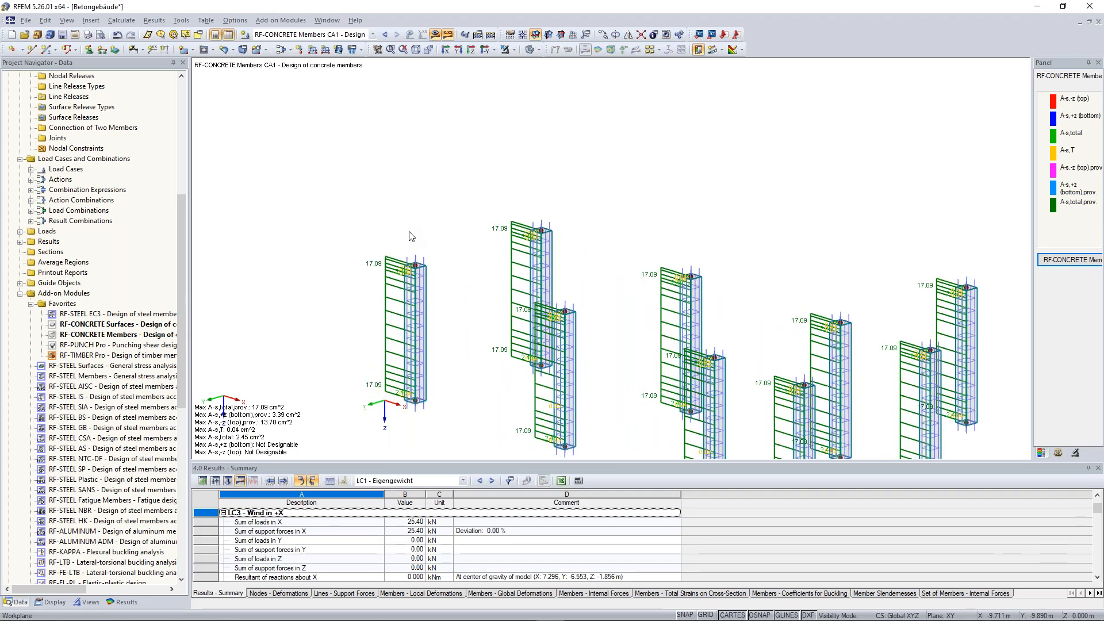
pyautogui.scroll(-2, 457, 276)
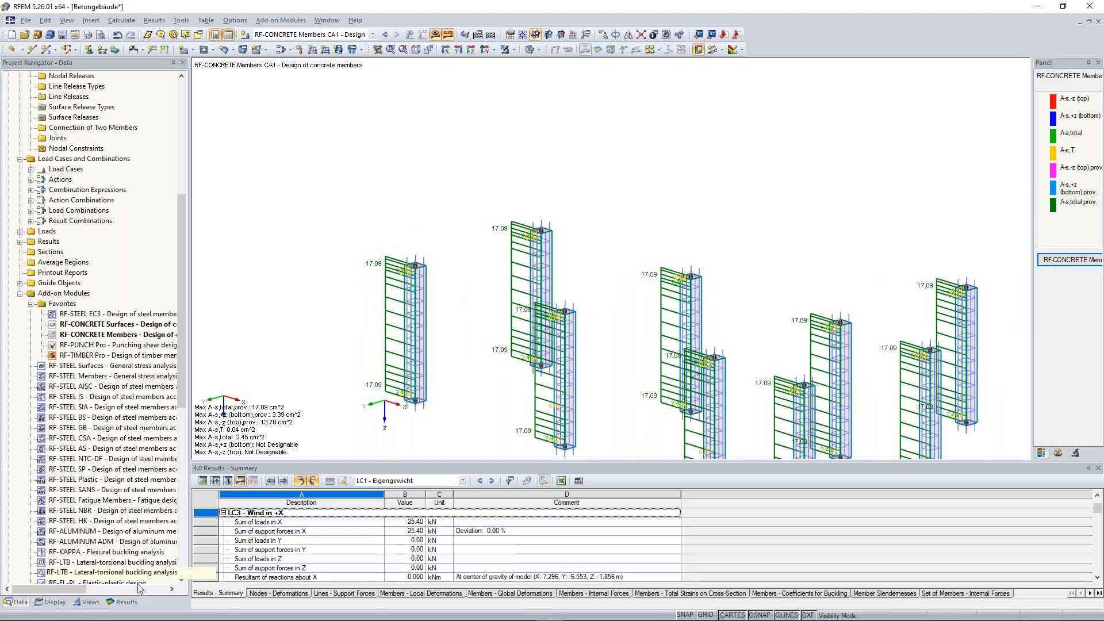
pyautogui.click(126, 604)
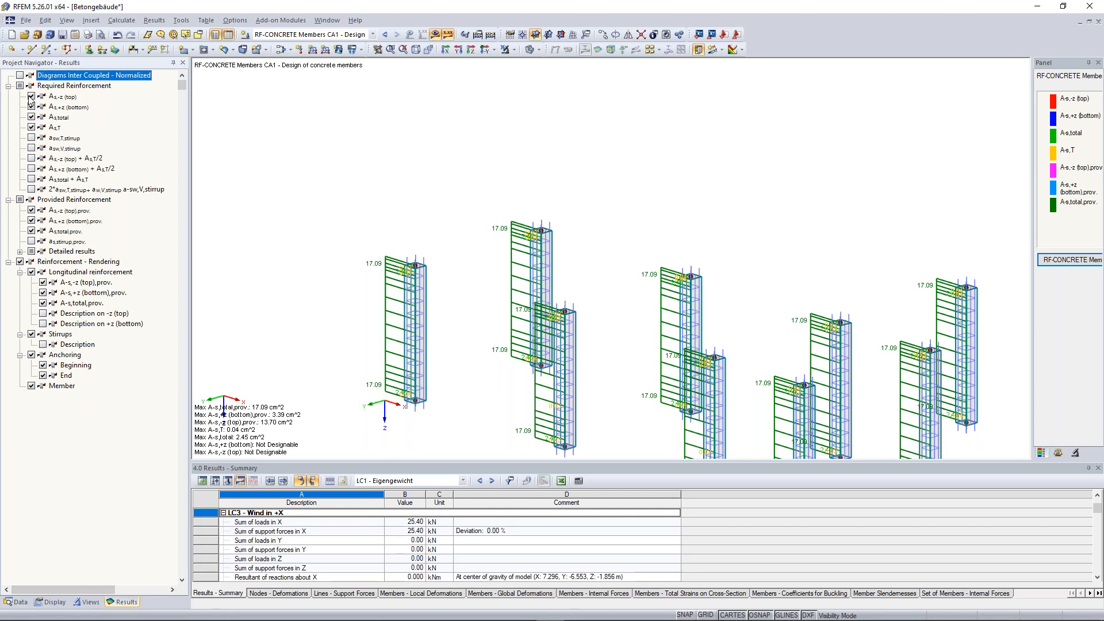
pyautogui.click(31, 211)
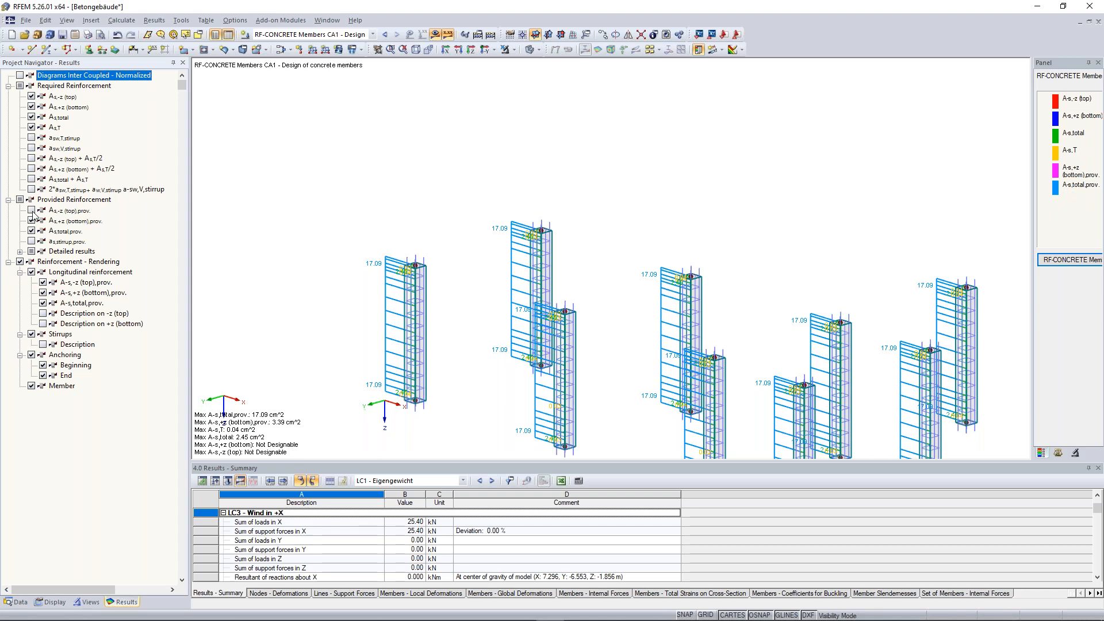
pyautogui.click(32, 211)
pyautogui.scroll(-4, 546, 176)
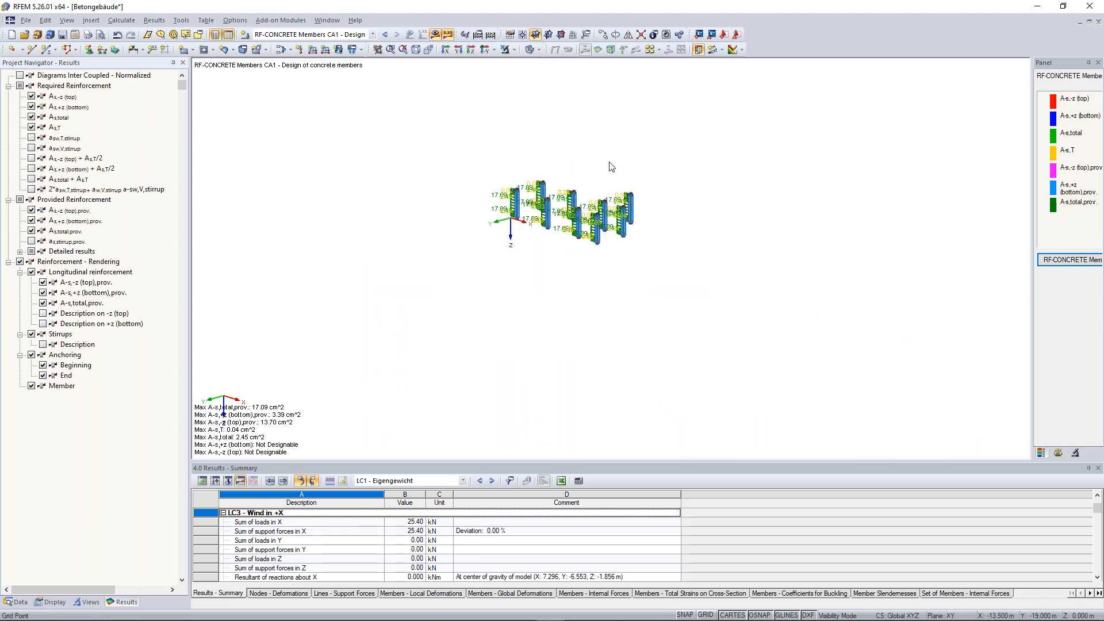
pyautogui.scroll(2, 611, 167)
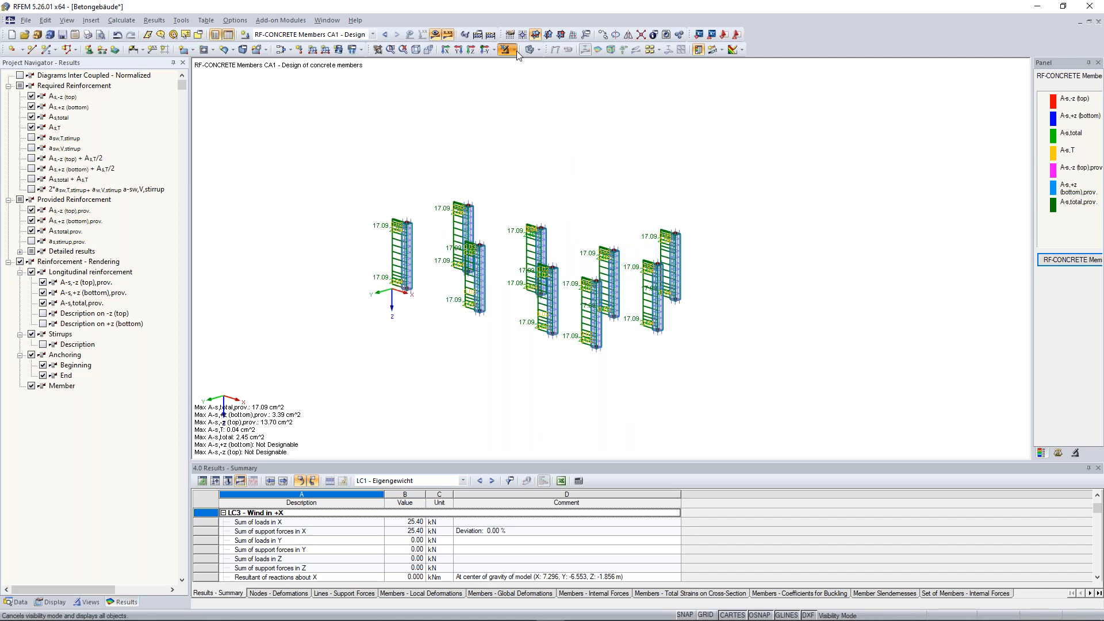
pyautogui.click(509, 50)
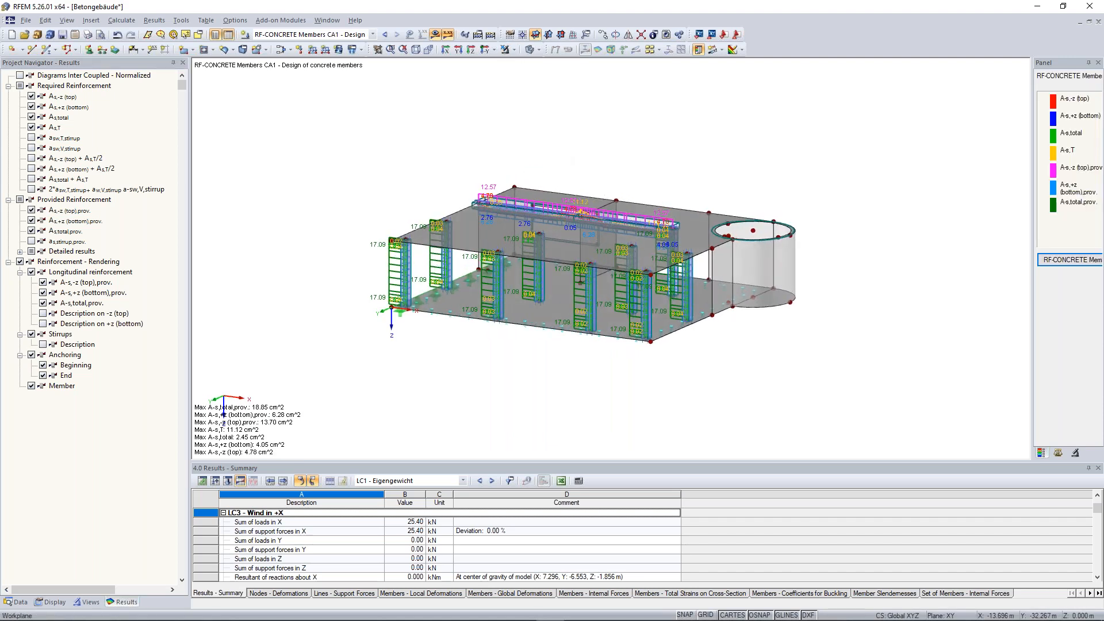
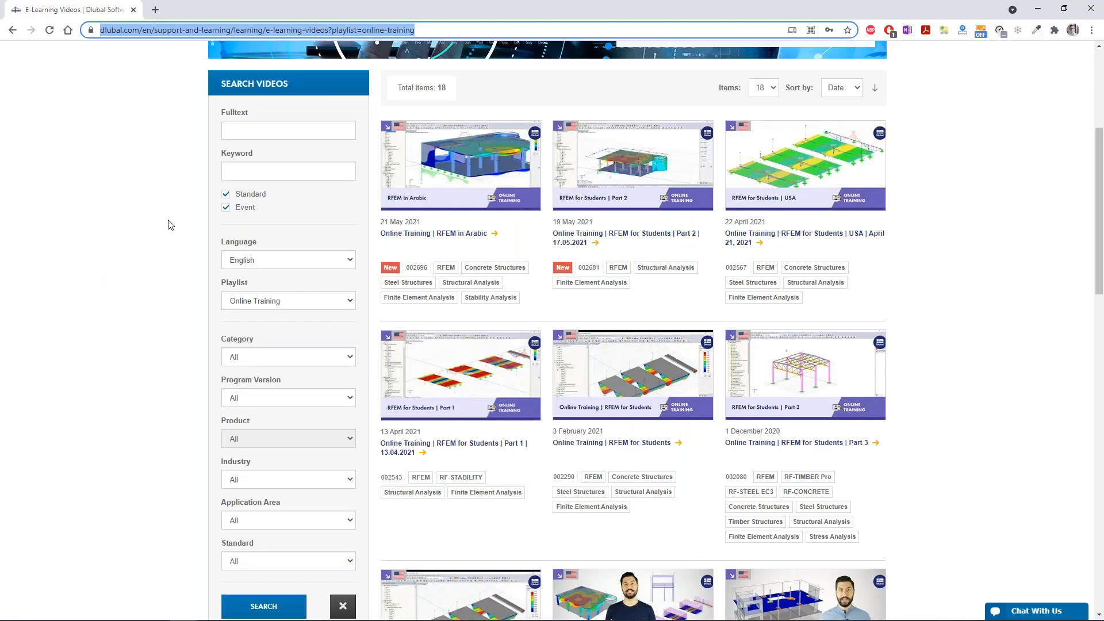
# Switch to the Chrome browser, open the English Dlubal home page and look through it
pyautogui.press('Return')
pyautogui.click(242, 140)
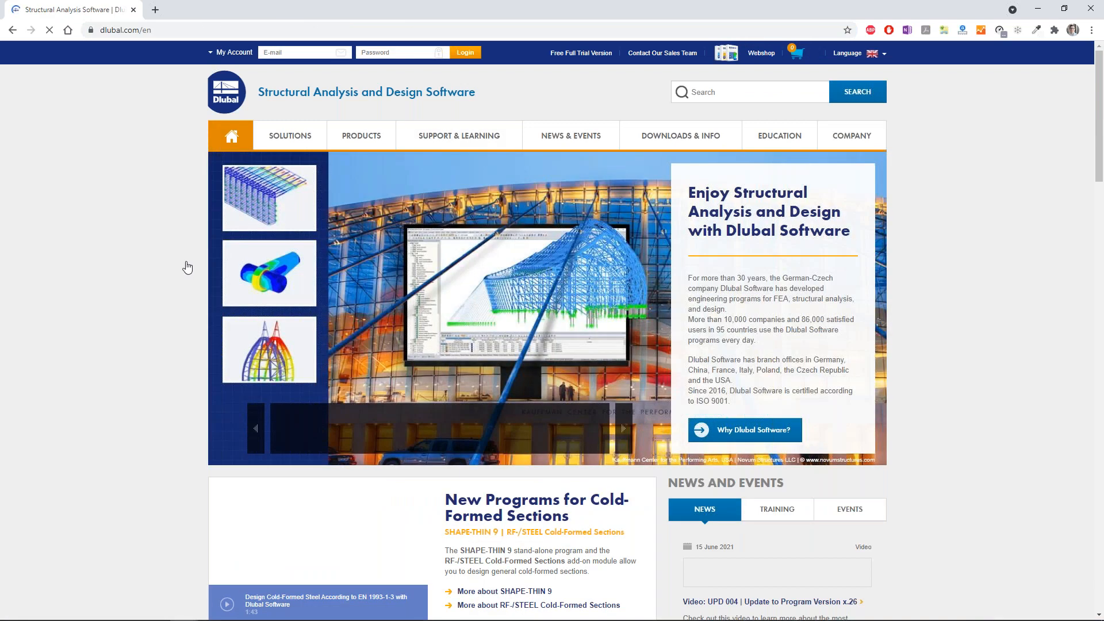
pyautogui.scroll(-2, 687, 537)
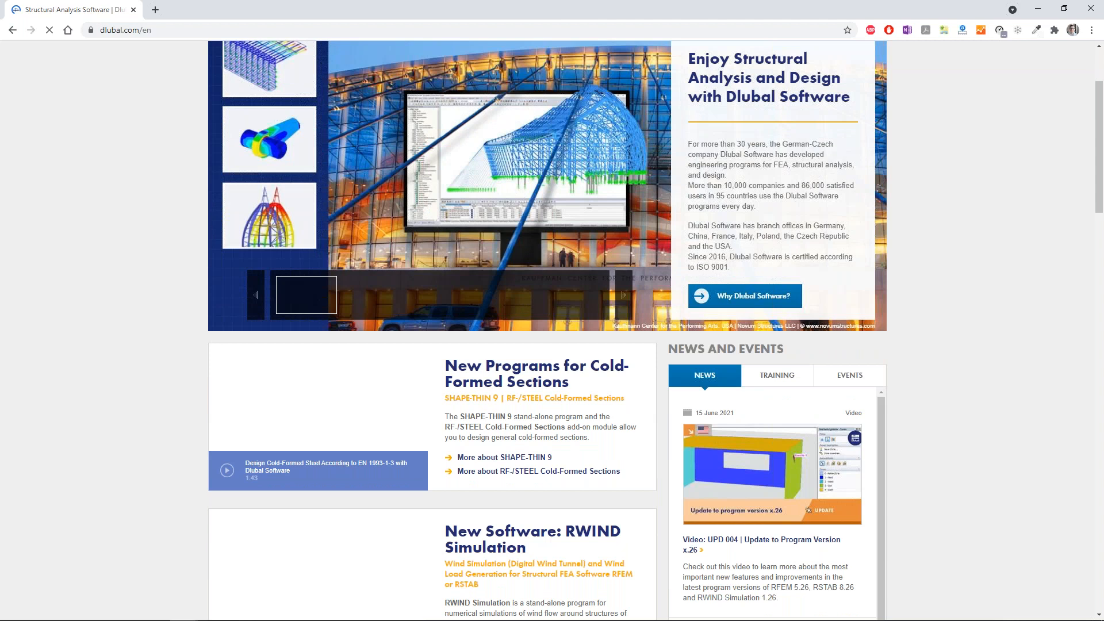
pyautogui.scroll(-2, 151, 286)
pyautogui.scroll(4, 151, 285)
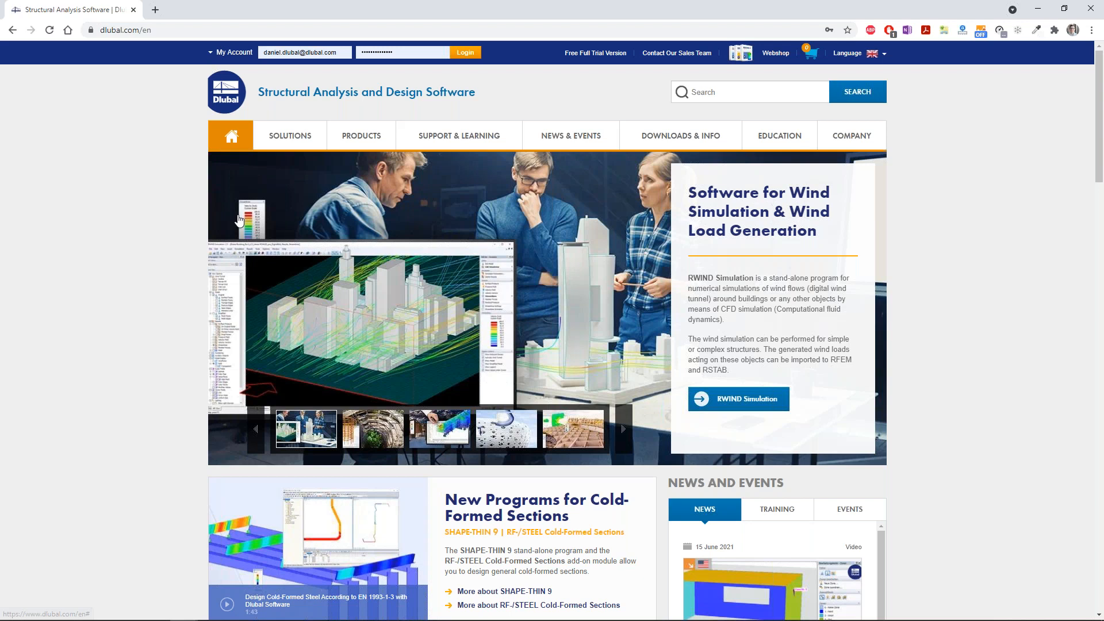
# Browse the Knowledge Base articles in a new tab and open the Webinars and Online Training pages in further tabs
pyautogui.moveTo(460, 136)
pyautogui.middleClick(270, 260)
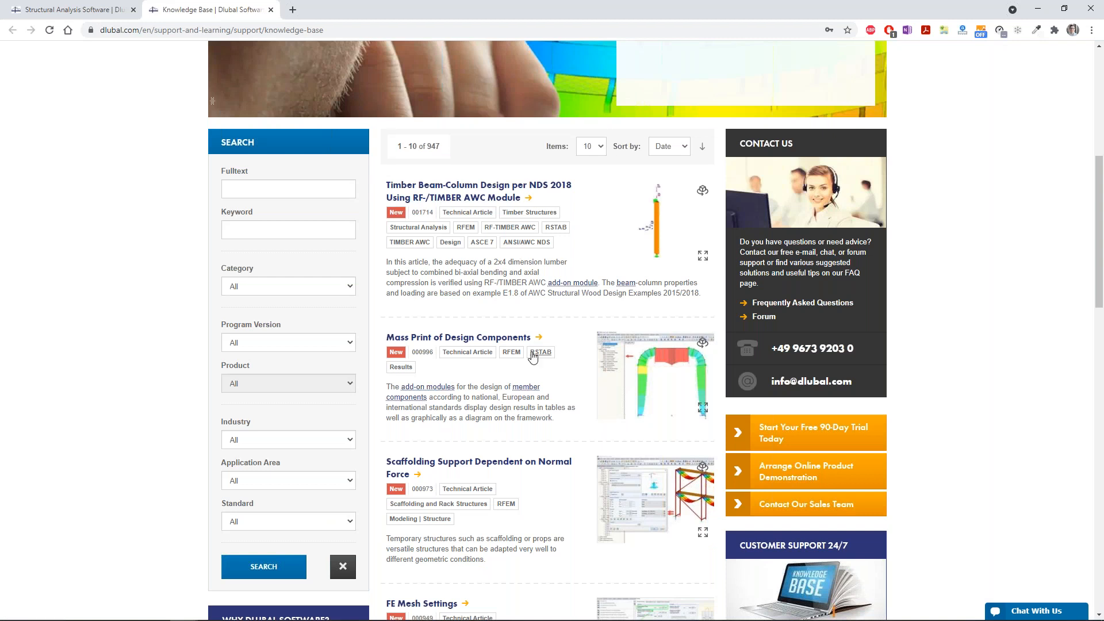
pyautogui.scroll(3, 540, 357)
pyautogui.scroll(-10, 546, 331)
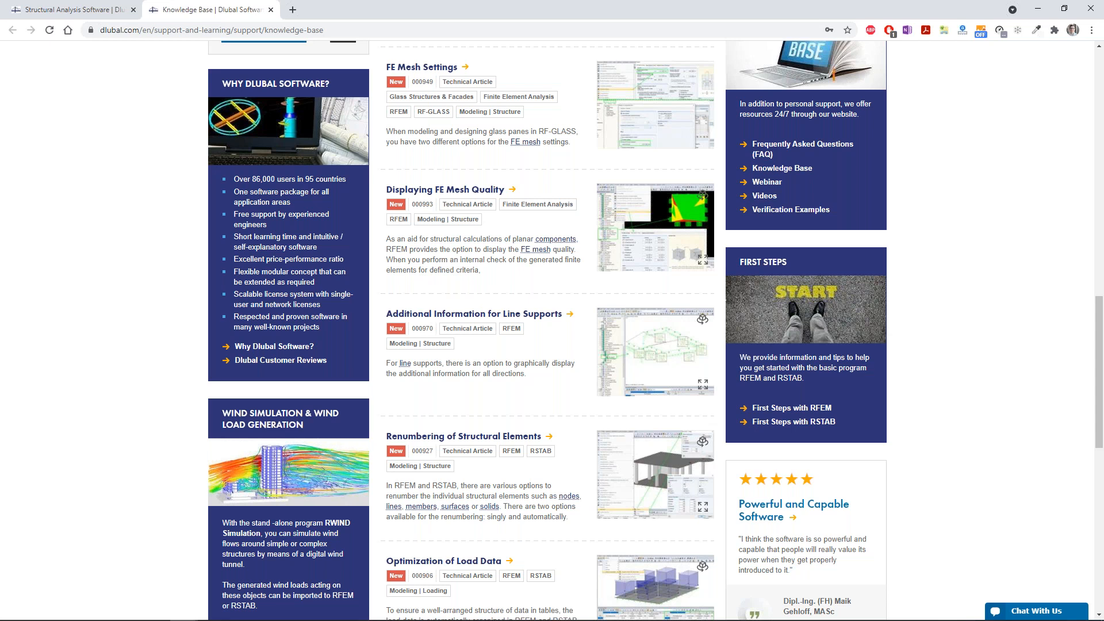
pyautogui.scroll(-5, 505, 432)
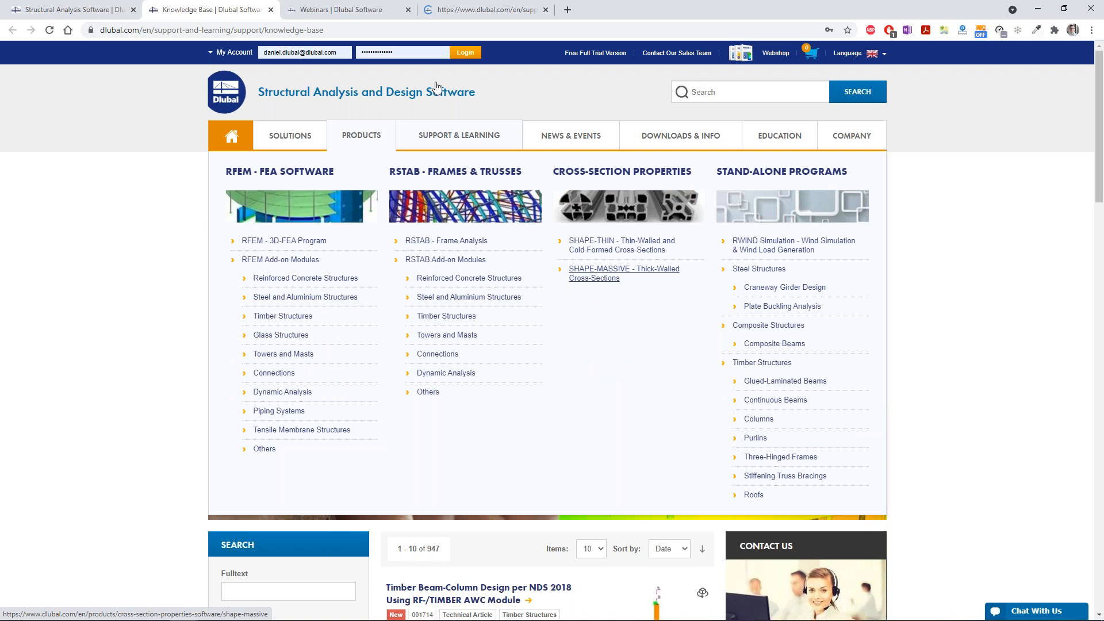
# Look through the list of webinars on the Webinars page
pyautogui.hotkey('ctrl', 'Tab')
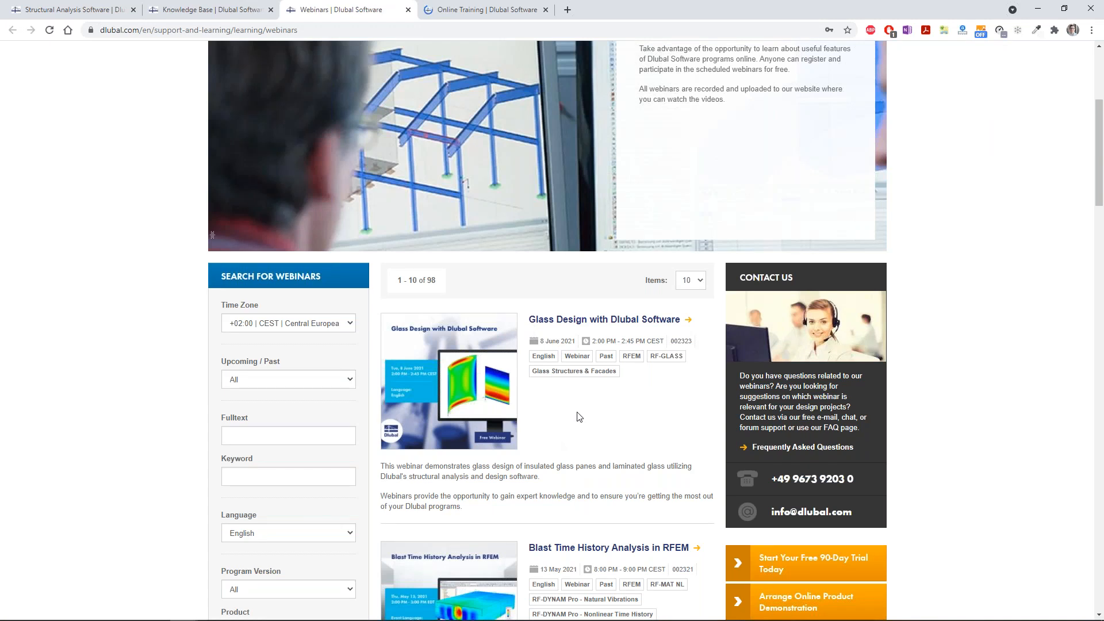
pyautogui.scroll(-2, 476, 454)
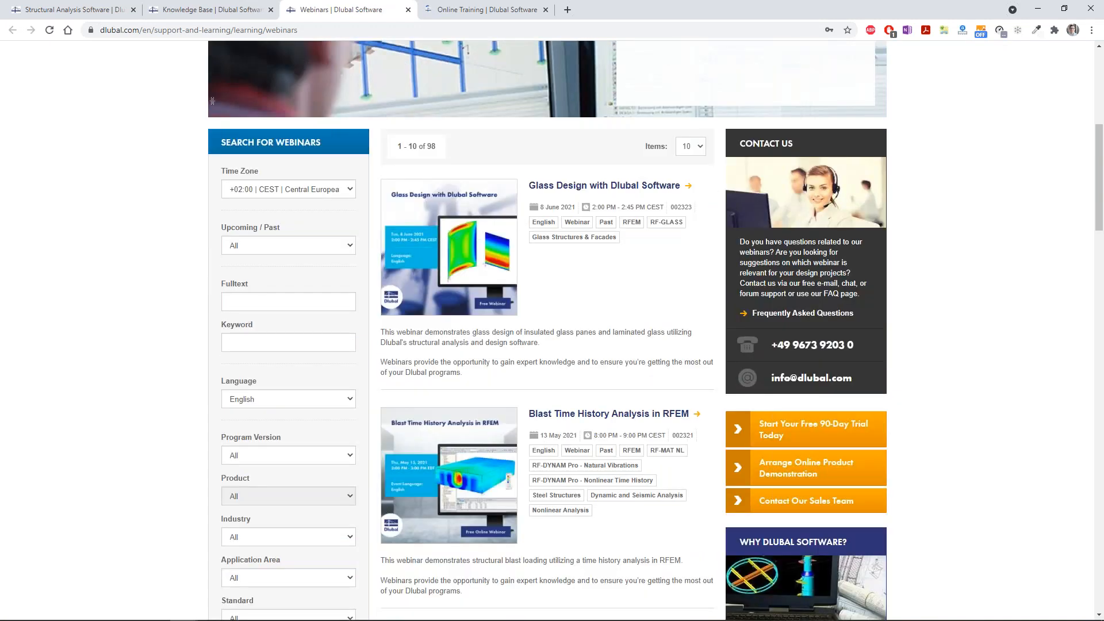
pyautogui.scroll(-2, 587, 291)
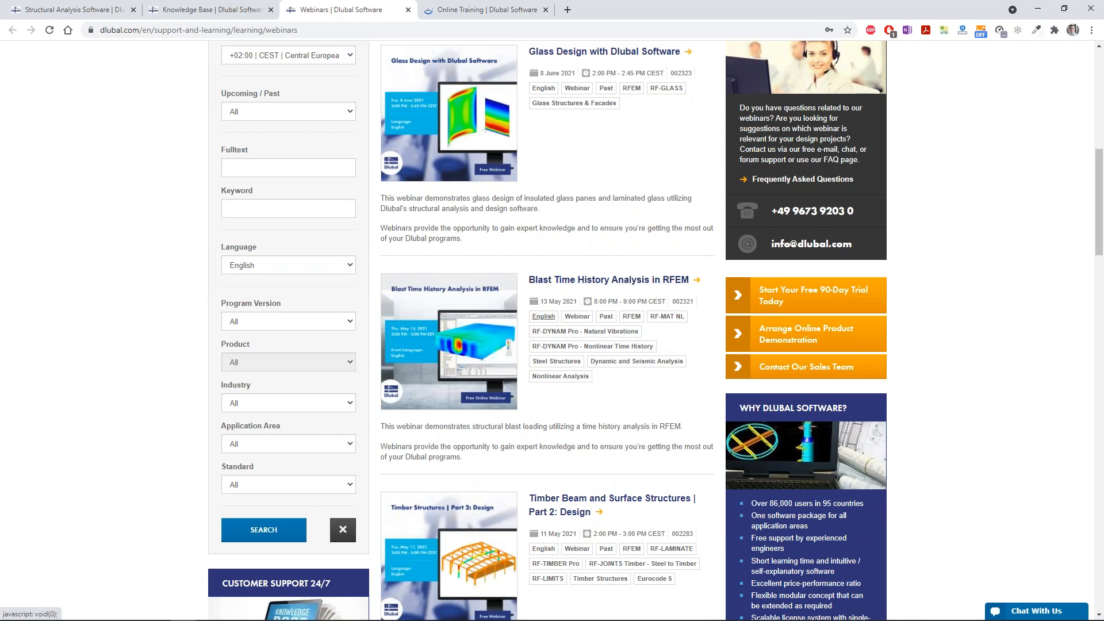
pyautogui.scroll(-2, 505, 420)
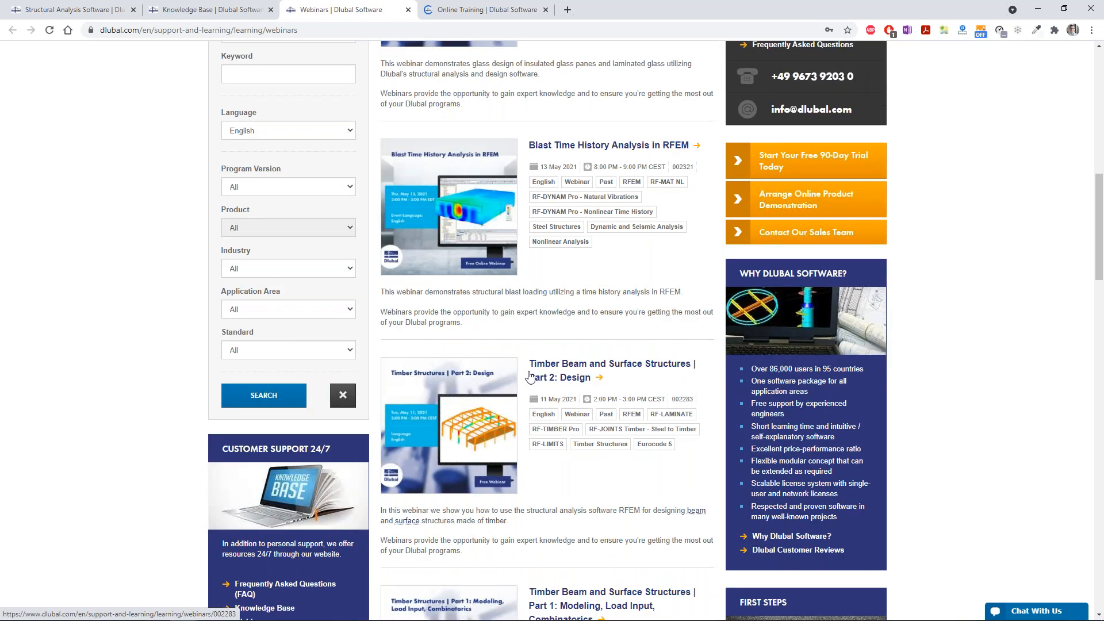
# Look through the courses offered on the Online Training page
pyautogui.hotkey('ctrl', 'Tab')
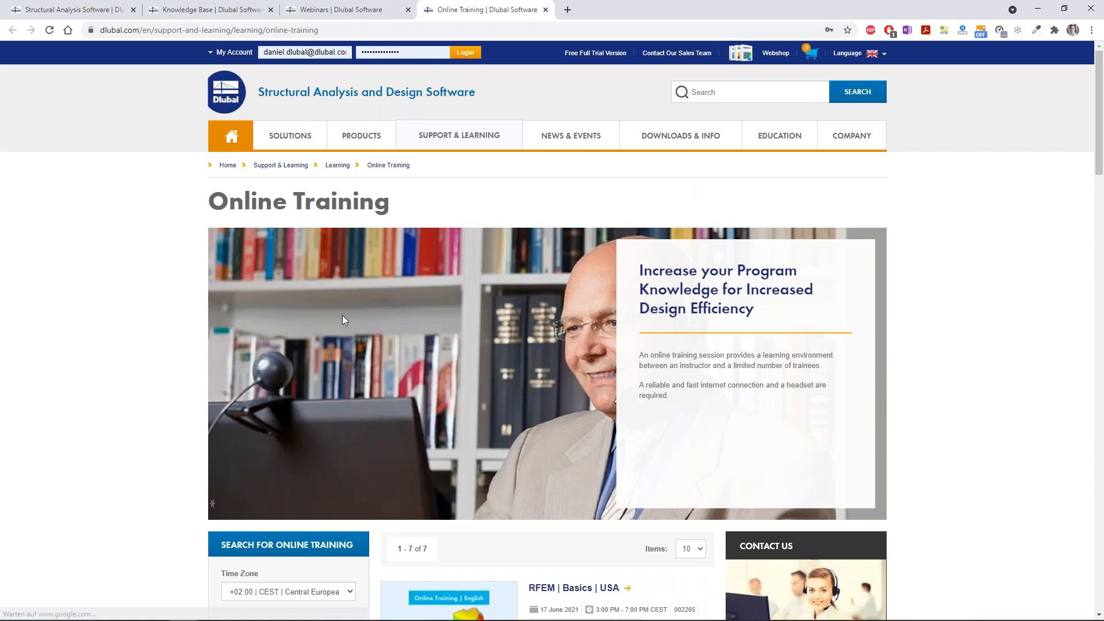
pyautogui.scroll(-6, 603, 329)
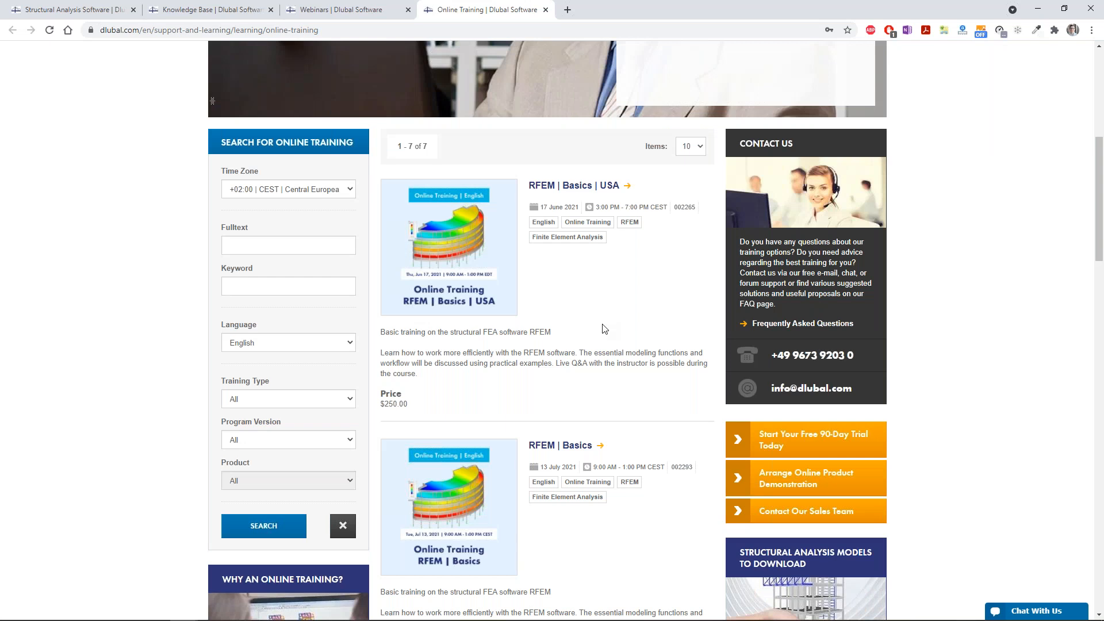
pyautogui.scroll(6, 602, 328)
# Open the Structural Analysis Models to Download page in a new tab and bring up the Education offerings
pyautogui.moveTo(681, 135)
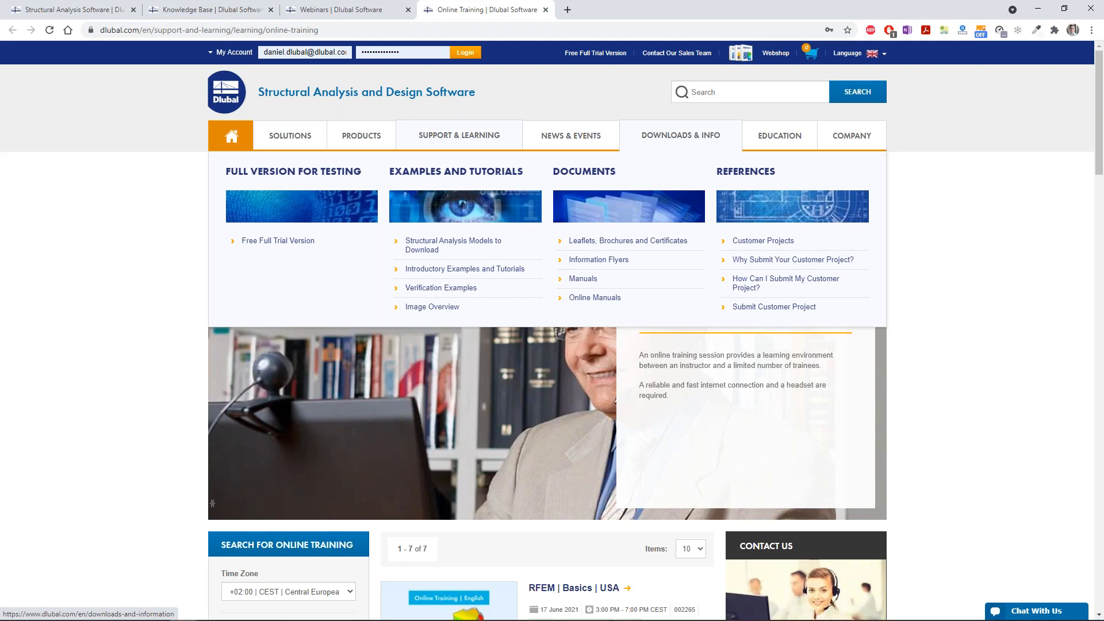
pyautogui.middleClick(453, 241)
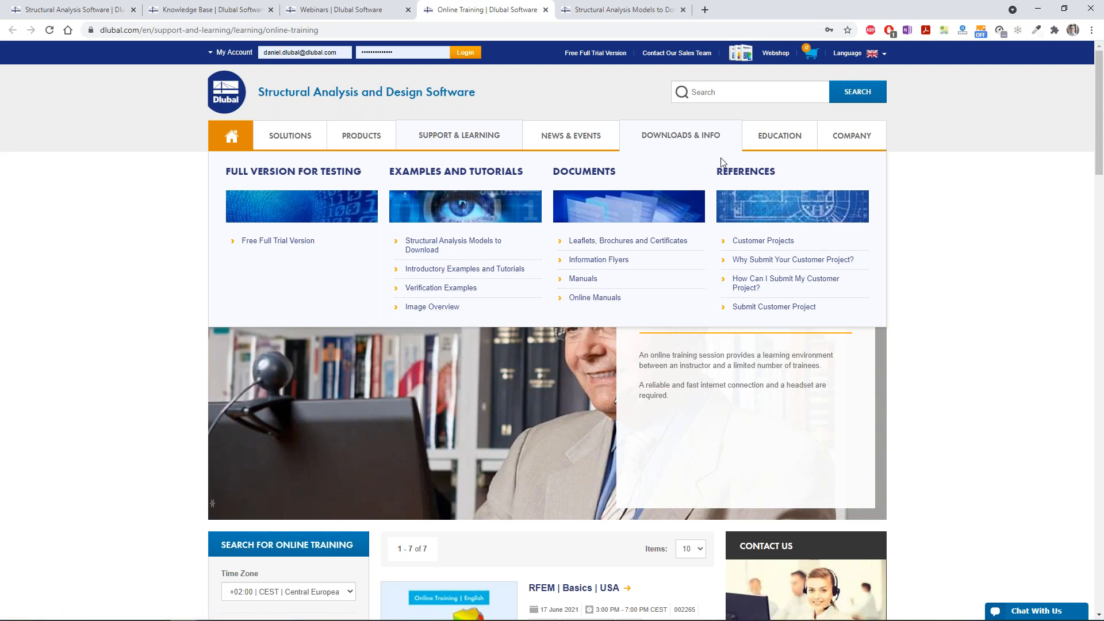
pyautogui.moveTo(766, 143)
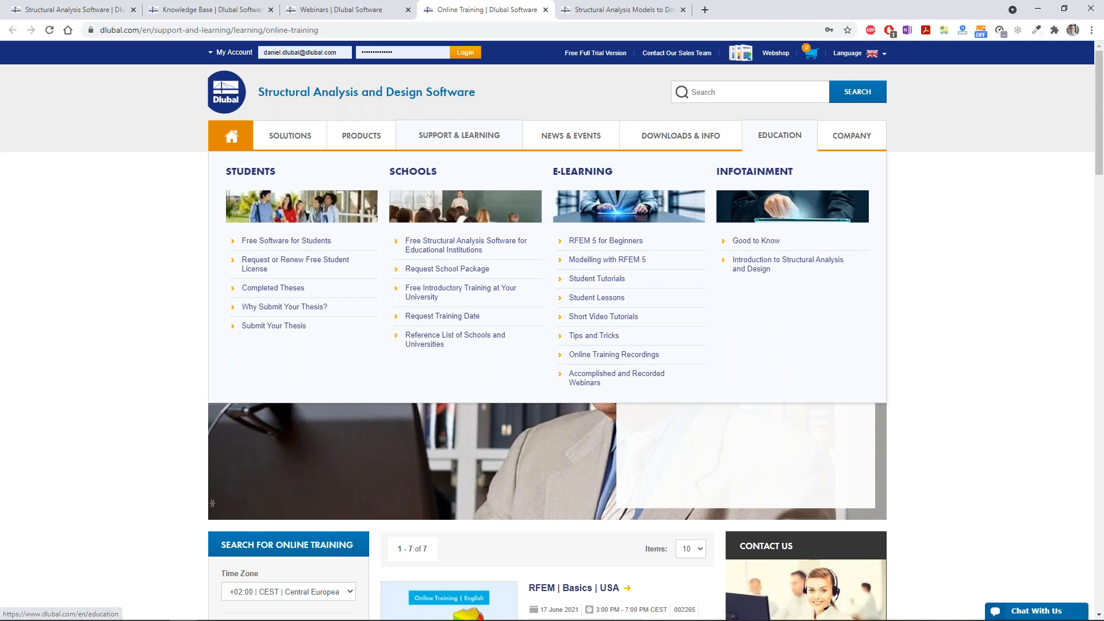
# Open the E-Learning and Infotainment pages from the Education offerings in new background tabs
pyautogui.middleClick(602, 180)
pyautogui.middleClick(804, 180)
# Look through the example models offered on the Structural Analysis Models to Download page
pyautogui.hotkey('ctrl', 'Tab')
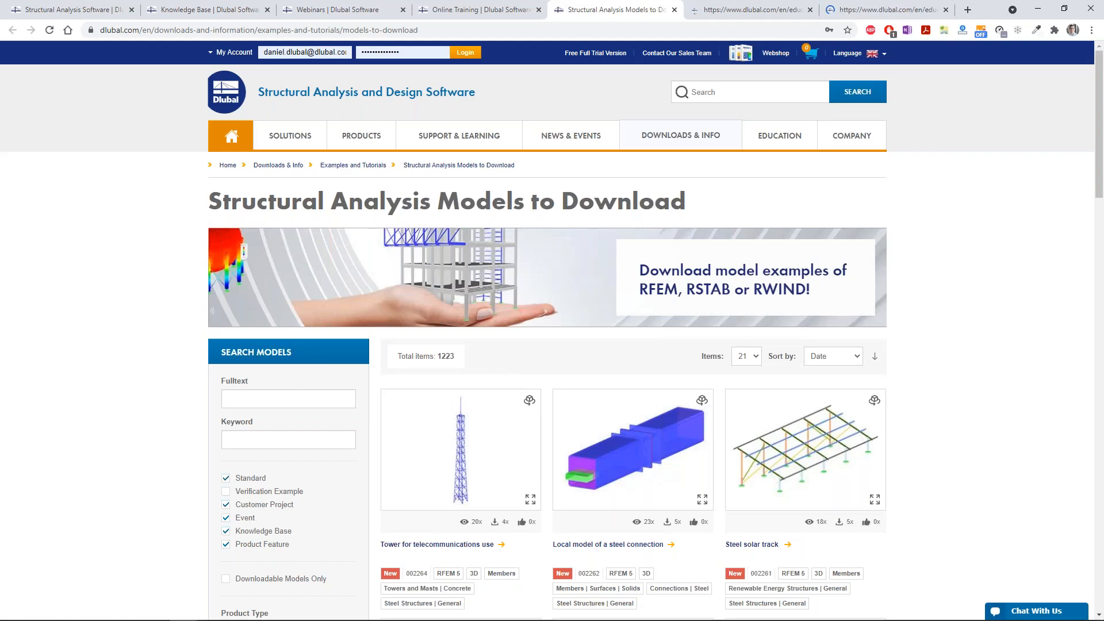
pyautogui.scroll(-2, 288, 336)
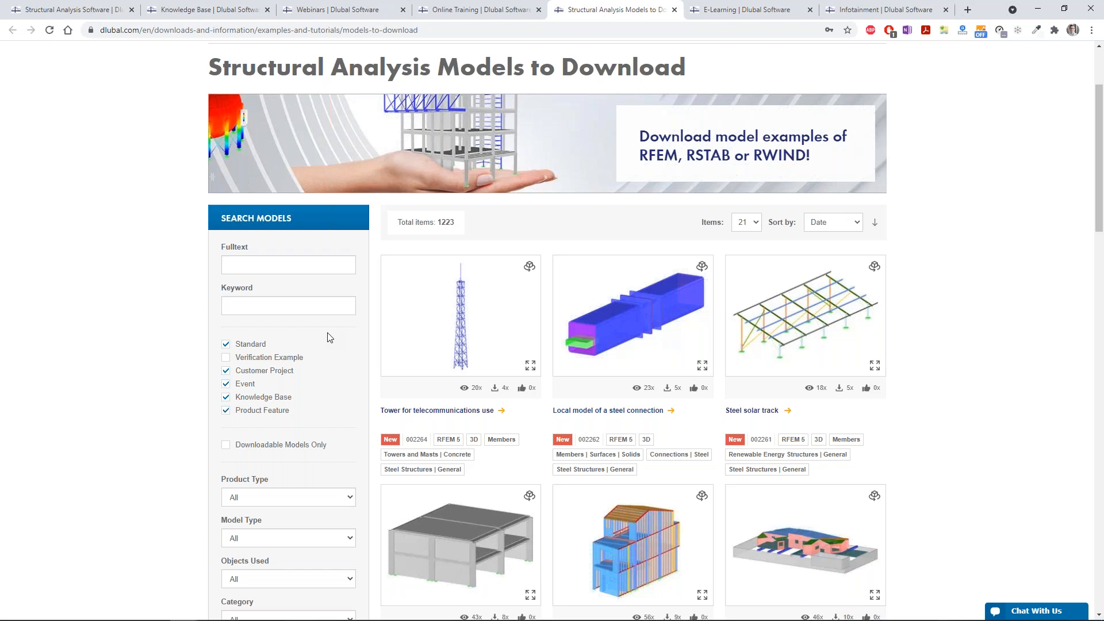
pyautogui.scroll(-7, 1003, 318)
pyautogui.scroll(-4, 920, 323)
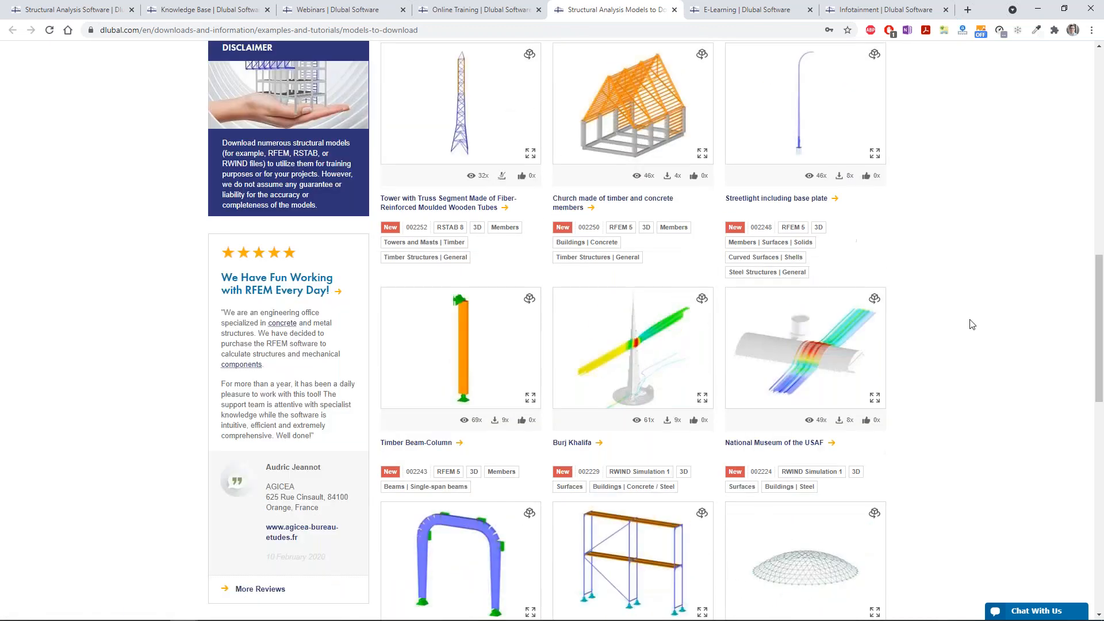
pyautogui.scroll(-10, 972, 325)
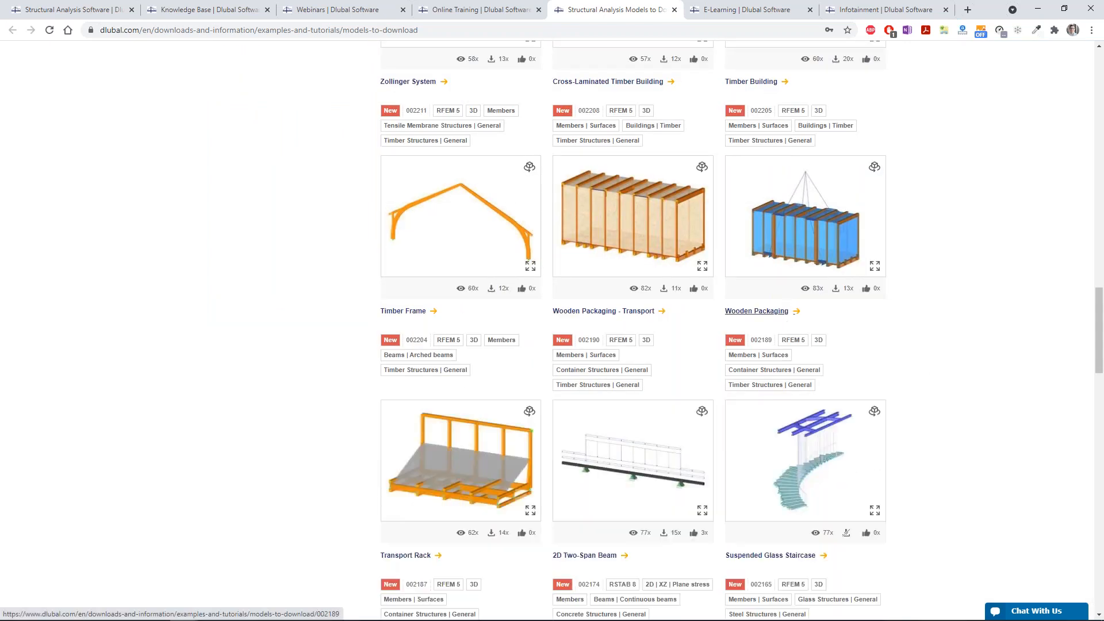
# Open the Wooden Packaging model's page and inspect its interactive 3D preview from another angle and up close
pyautogui.click(767, 312)
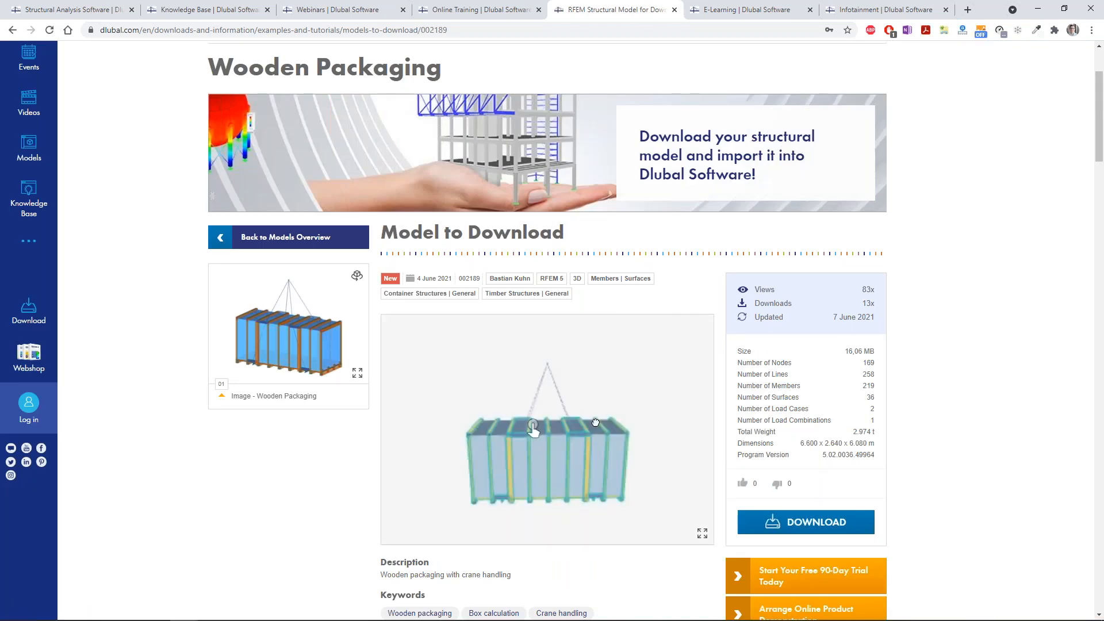
pyautogui.moveTo(543, 423); pyautogui.dragTo(631, 441)
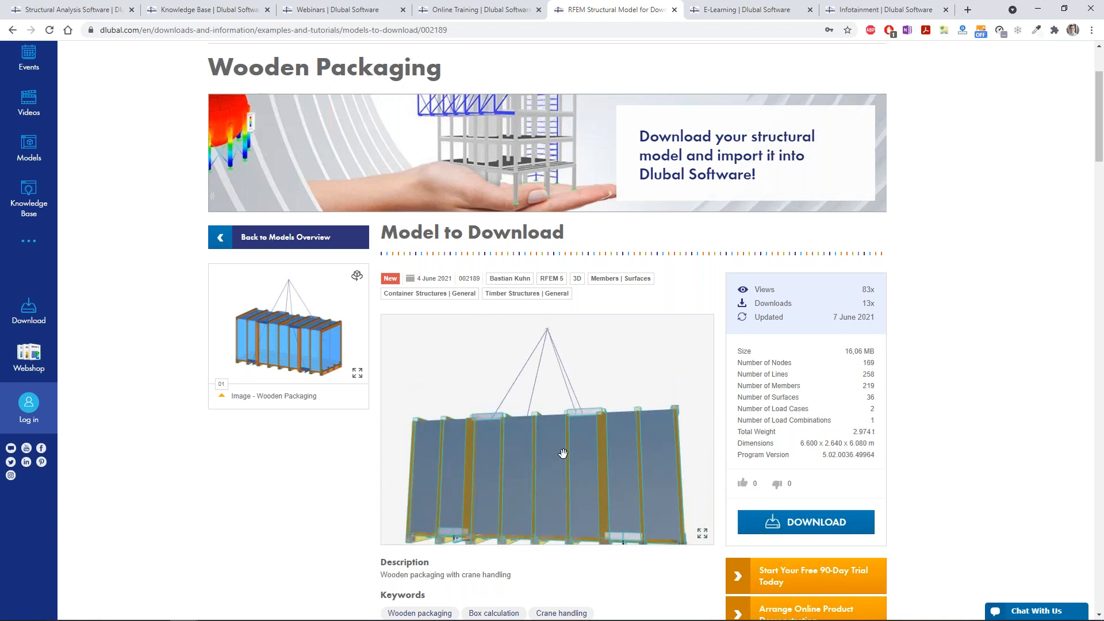
pyautogui.scroll(5, 562, 454)
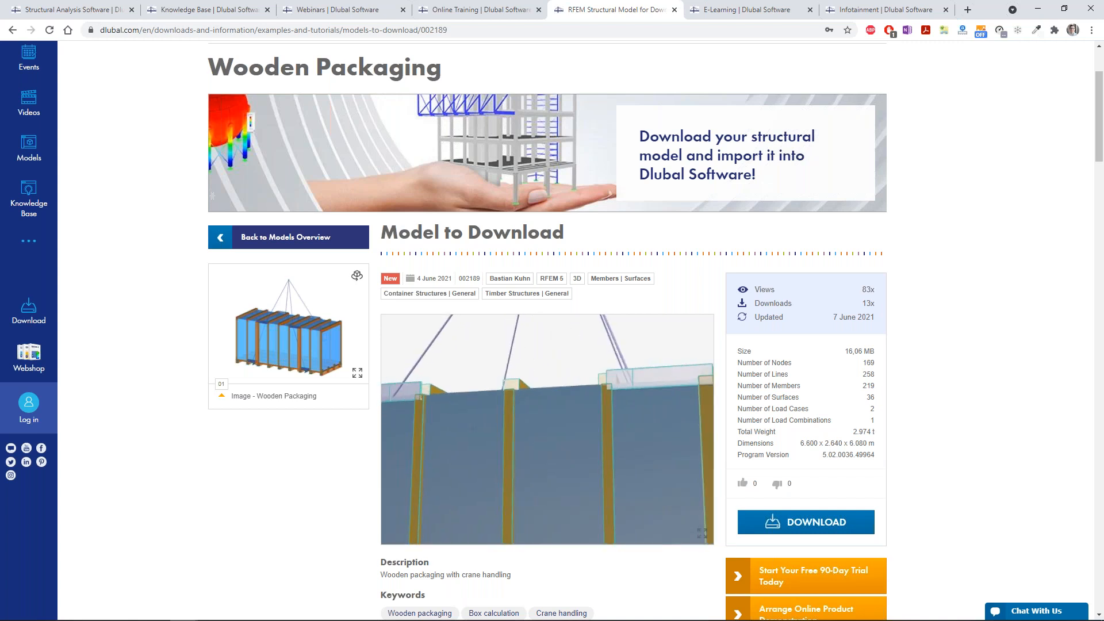
# Look through the video series listed on the E-Learning page
pyautogui.hotkey('ctrl', 'Tab')
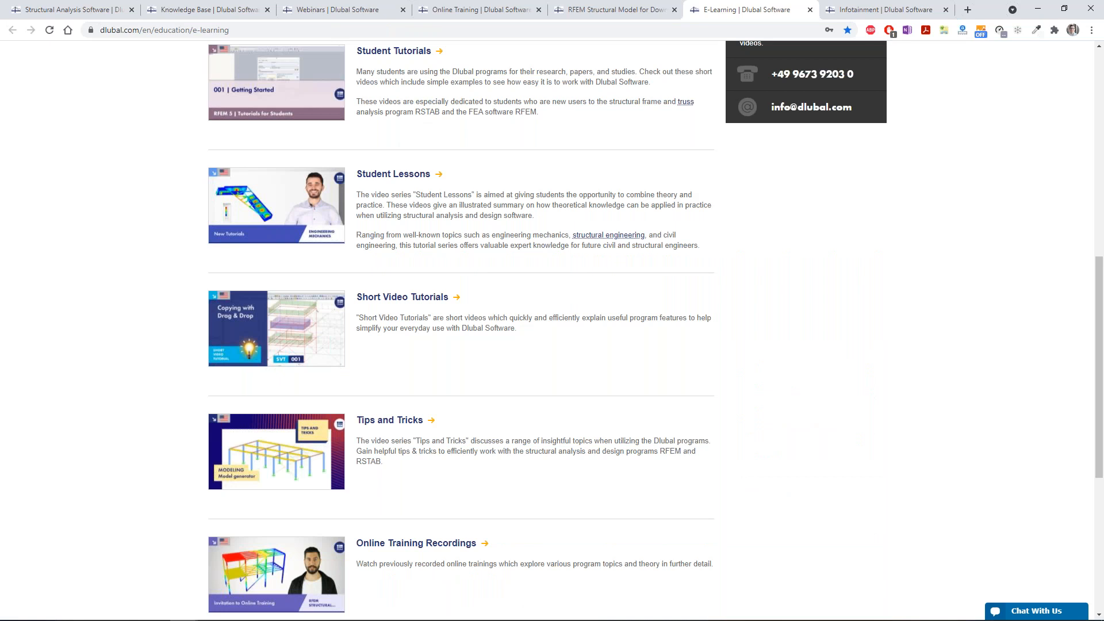
pyautogui.scroll(-2, 192, 382)
pyautogui.scroll(5, 194, 382)
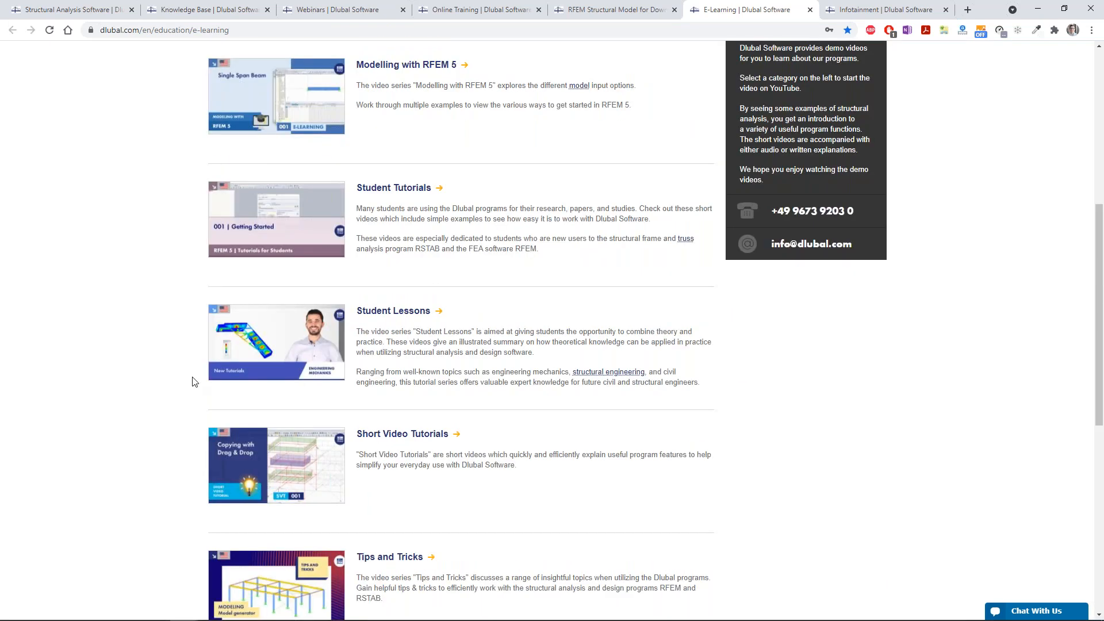